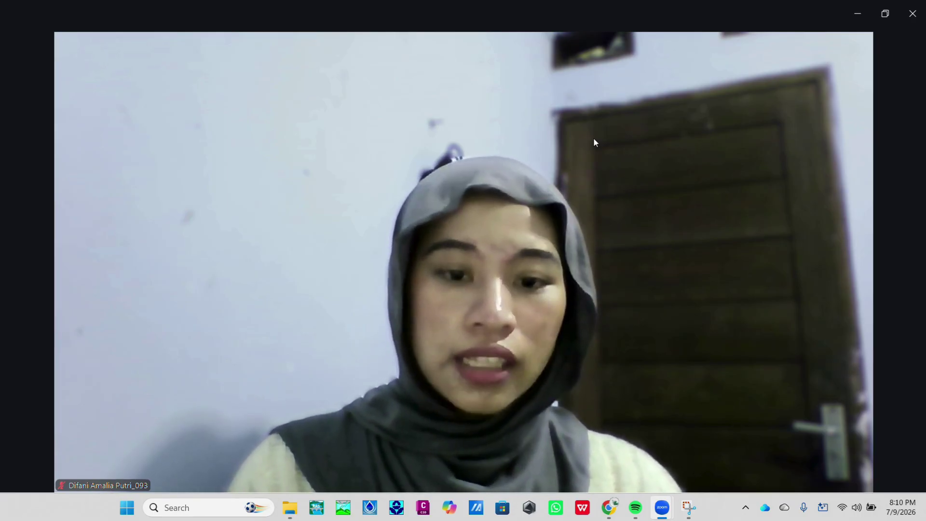
Minimise the Zoom meeting window and launch CLIMWAT 2.0 for CROPWAT
{"action": "left_click", "coordinate": [831, 14]}
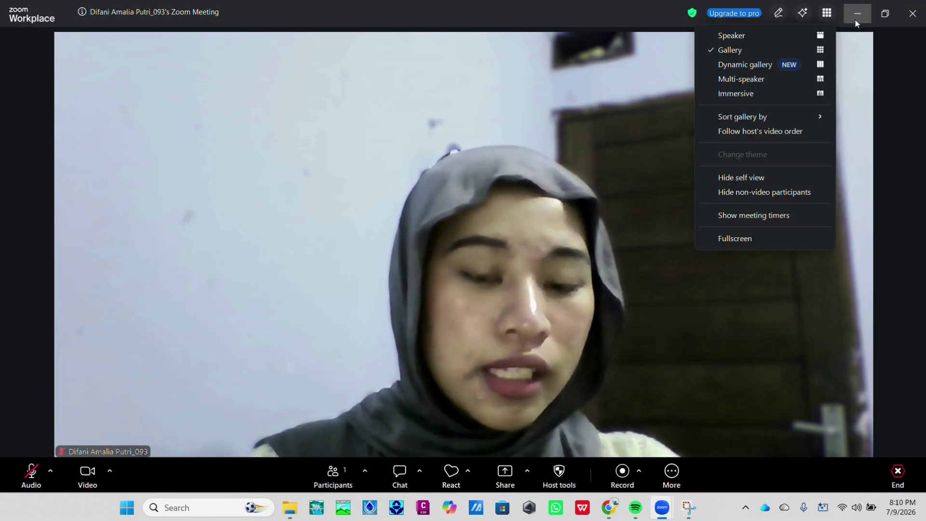
{"action": "left_click", "coordinate": [858, 13]}
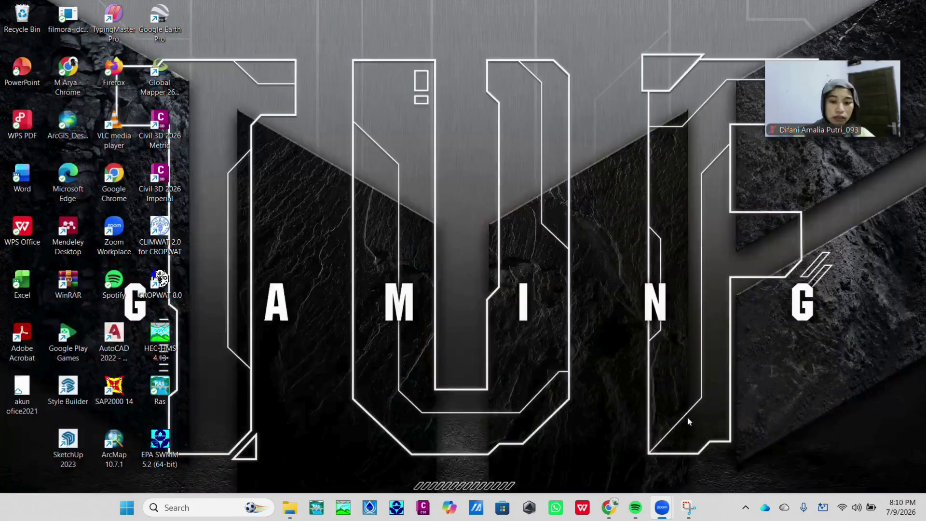
{"action": "double_click", "coordinate": [164, 229]}
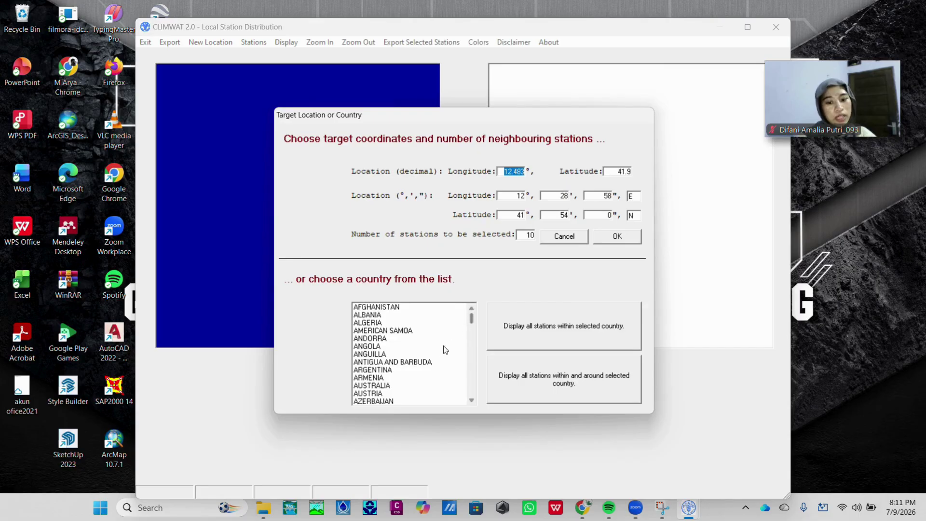
Choose INDONESIA as the target country and display all stations within it
{"action": "scroll", "coordinate": [419, 368], "scroll_direction": "down", "scroll_amount": 1}
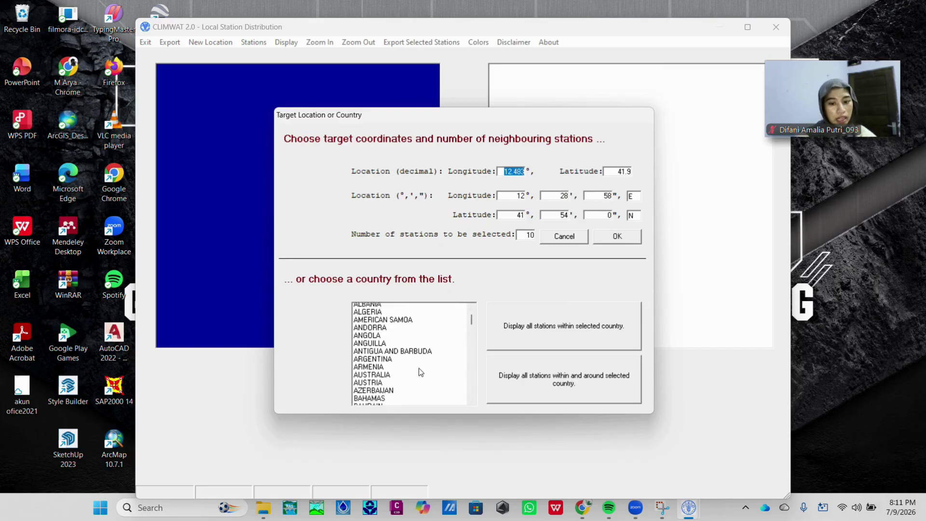
{"action": "scroll", "coordinate": [419, 368], "scroll_direction": "down", "scroll_amount": 15}
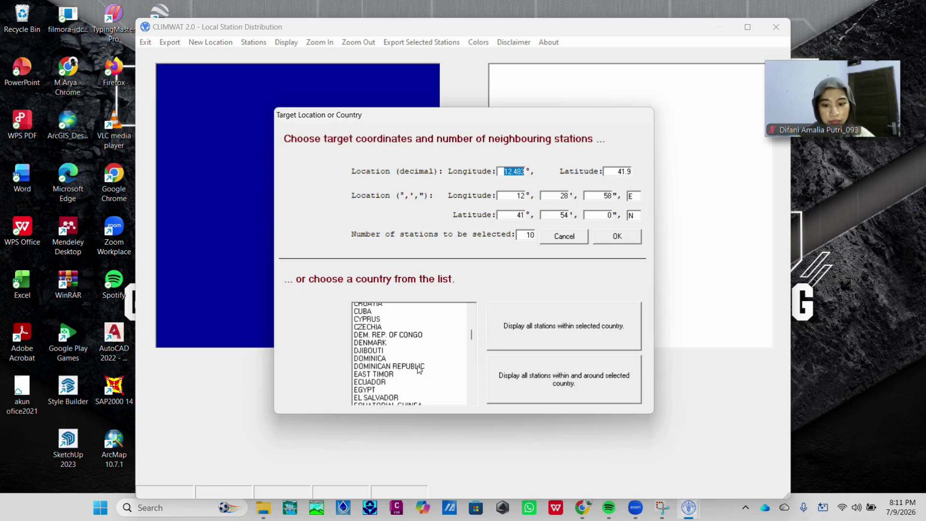
{"action": "scroll", "coordinate": [418, 366], "scroll_direction": "down", "scroll_amount": 15}
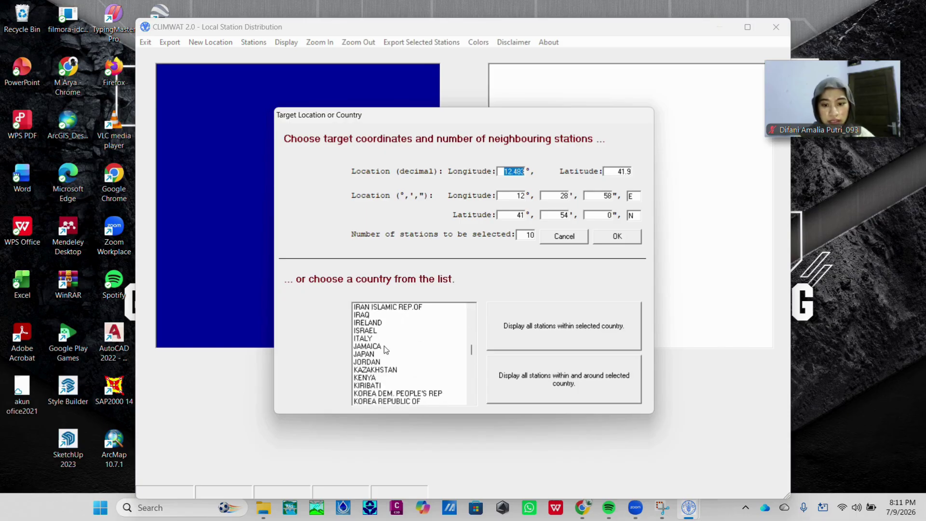
{"action": "scroll", "coordinate": [384, 346], "scroll_direction": "up", "scroll_amount": 1}
{"action": "left_click", "coordinate": [386, 315]}
{"action": "left_click", "coordinate": [387, 322]}
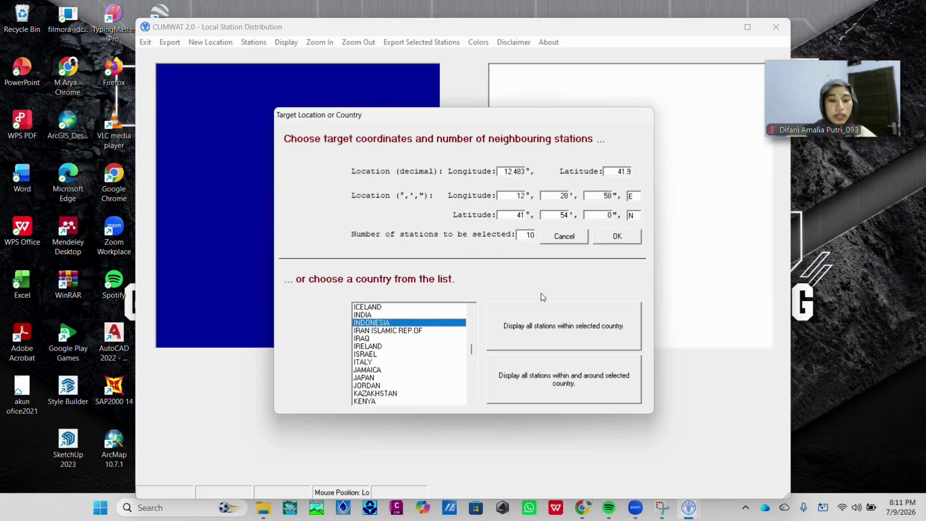
{"action": "left_click", "coordinate": [563, 333]}
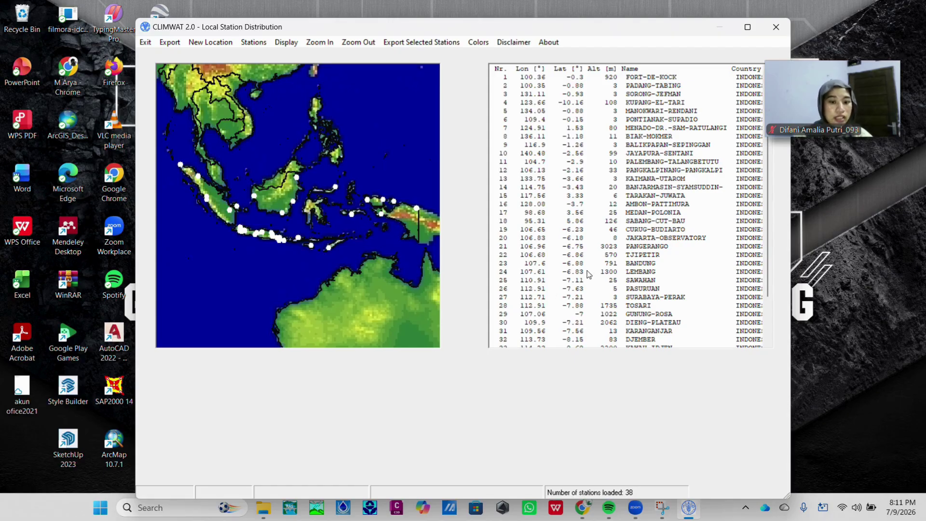
Start exporting the LEMBANG station and enter ClimLembang as the name of the subfolder
{"action": "left_click", "coordinate": [675, 275]}
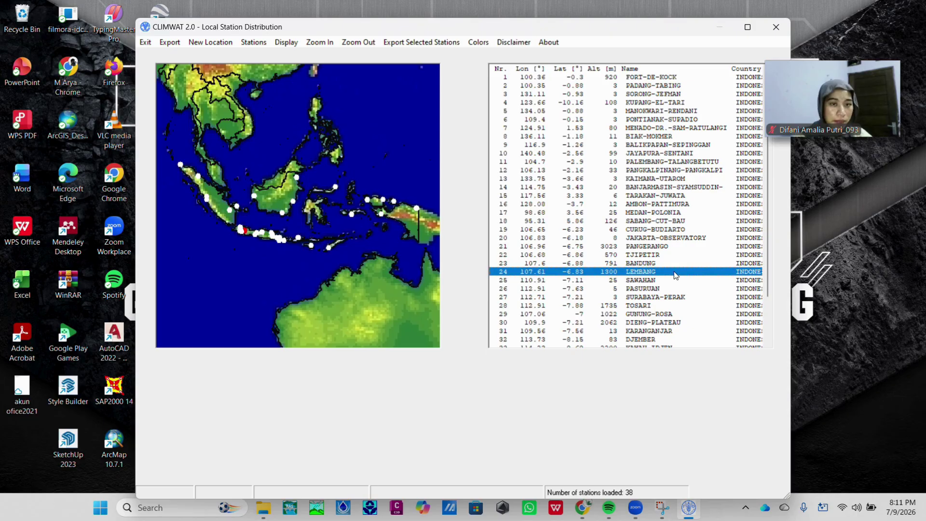
{"action": "left_click", "coordinate": [404, 43]}
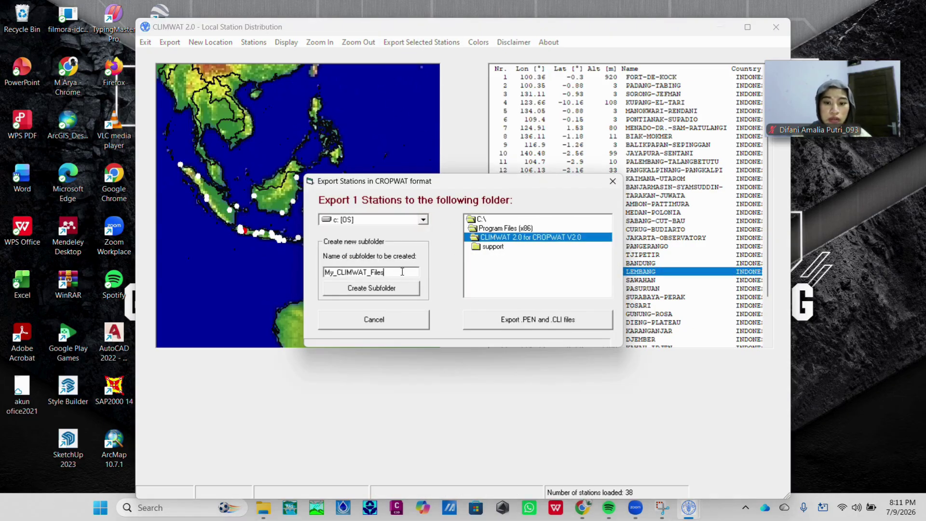
{"action": "double_click", "coordinate": [402, 272]}
{"action": "type", "text": "Cli"}
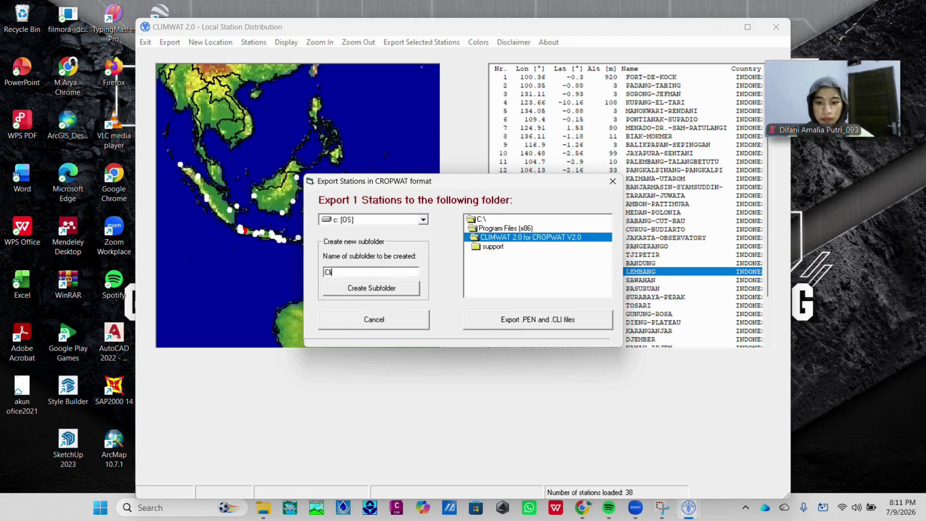
{"action": "type", "text": "mLEmbang"}
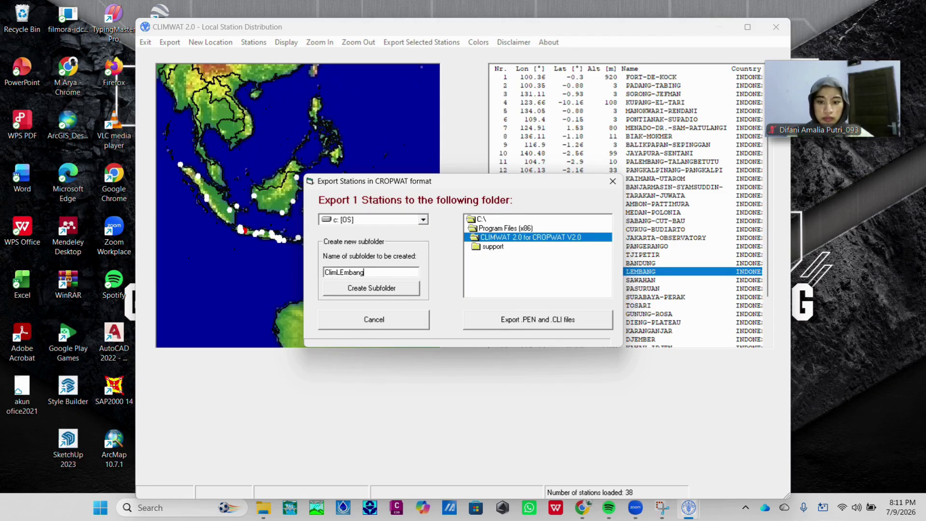
{"action": "key", "text": "BackSpace"}
{"action": "key", "text": "BackSpace"}
{"action": "key", "text": "BackSpace"}
{"action": "key", "text": "BackSpace"}
{"action": "key", "text": "BackSpace"}
{"action": "key", "text": "BackSpace"}
{"action": "type", "text": "emban"}
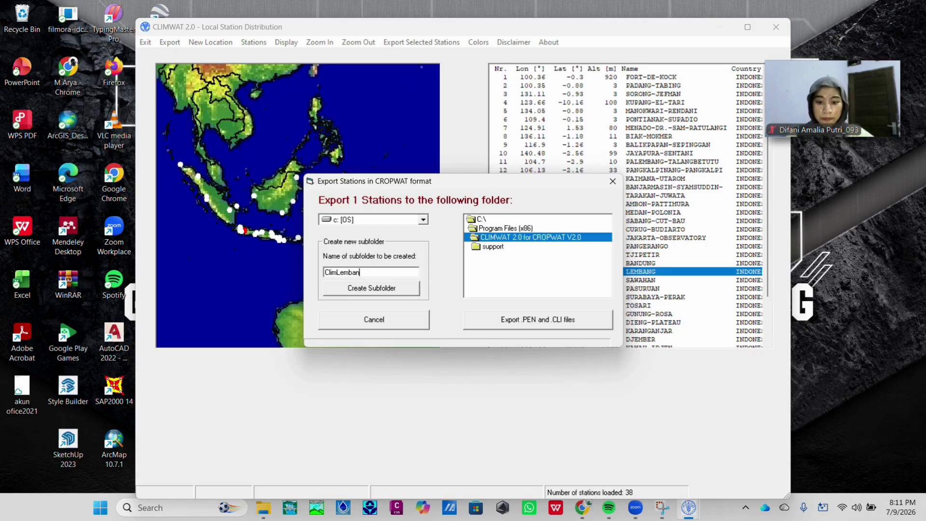
{"action": "type", "text": "g"}
Export the station's .PEN and .CLI files to the CLIMWAT CWOPWAT folder on drive D
{"action": "left_click", "coordinate": [423, 220]}
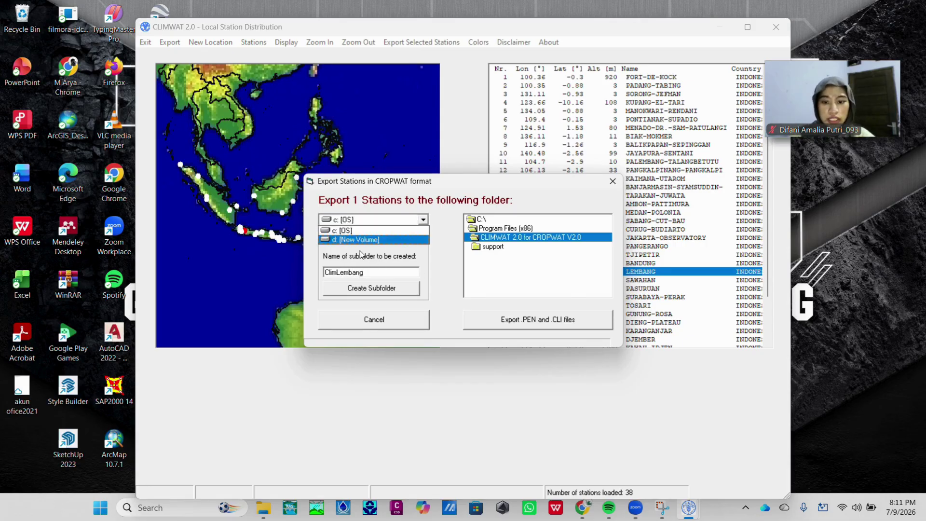
{"action": "left_click", "coordinate": [359, 239]}
{"action": "scroll", "coordinate": [546, 270], "scroll_direction": "down", "scroll_amount": 3}
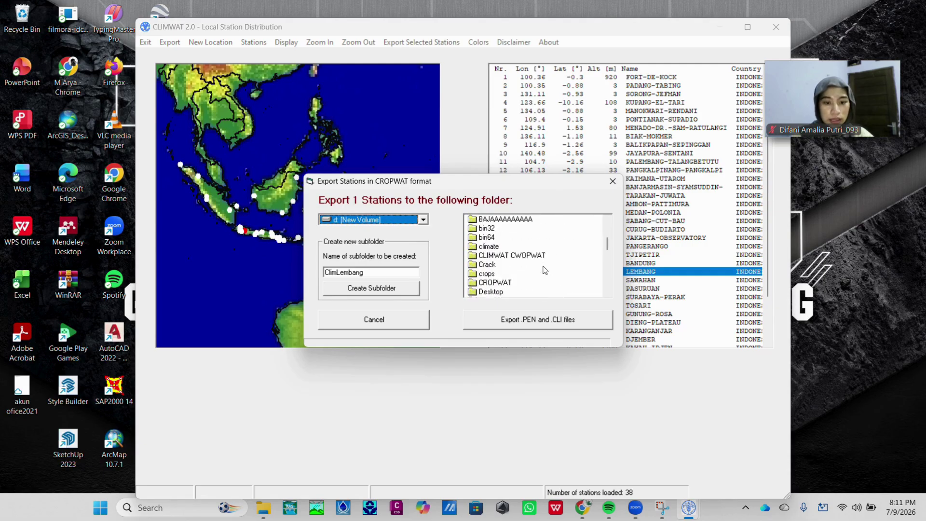
{"action": "left_click", "coordinate": [533, 255]}
{"action": "double_click", "coordinate": [533, 255]}
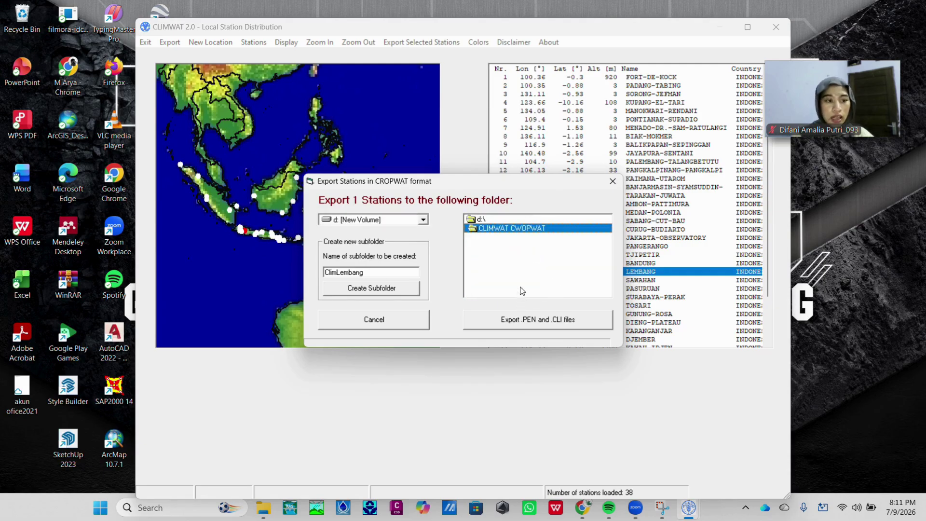
{"action": "left_click", "coordinate": [518, 327]}
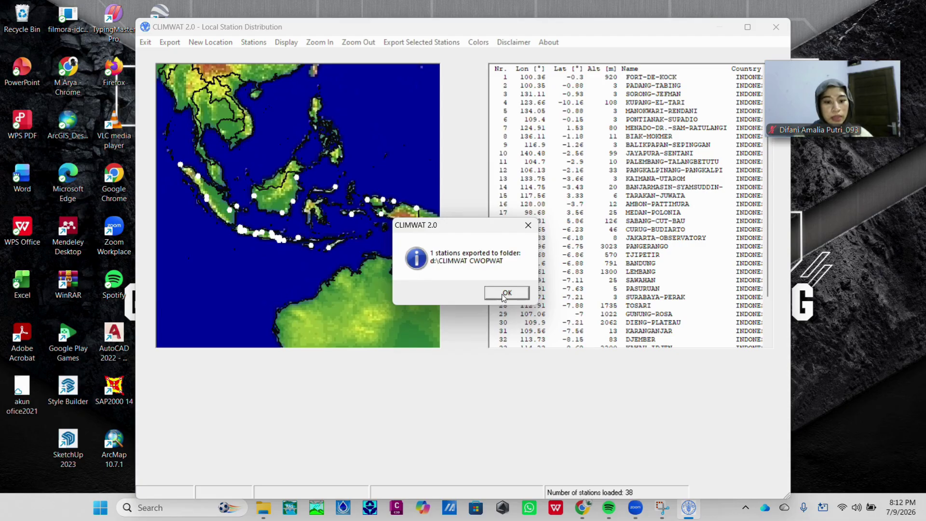
{"action": "left_click", "coordinate": [504, 298]}
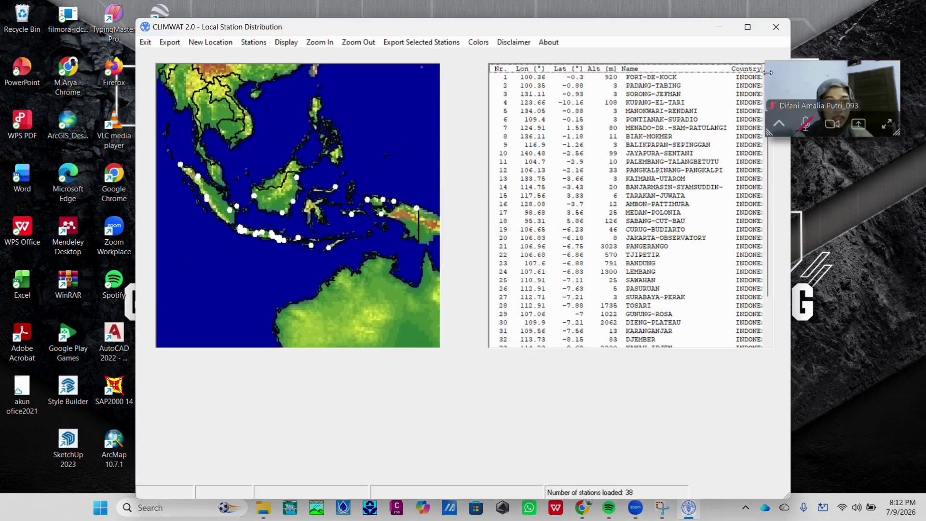
Close CLIMWAT and launch CROPWAT 8.0, dismissing its welcome window
{"action": "left_click", "coordinate": [777, 28]}
{"action": "double_click", "coordinate": [160, 280]}
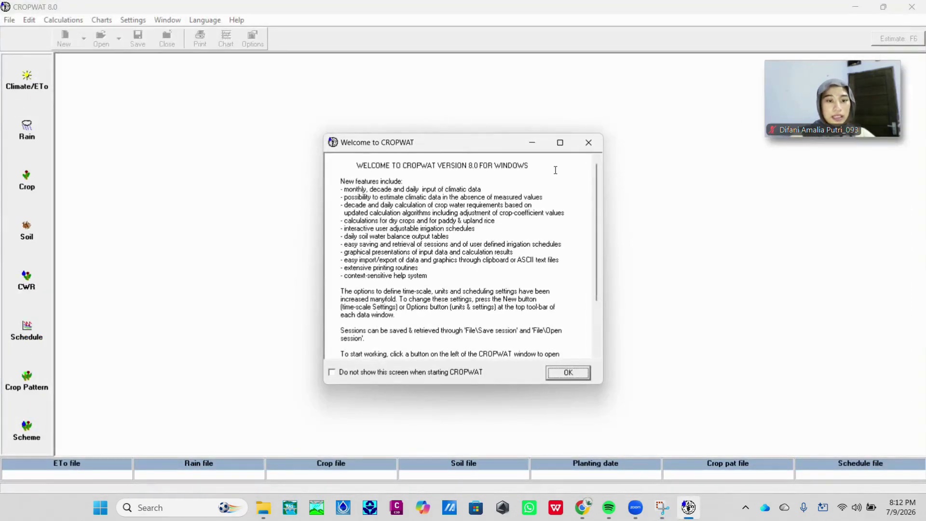
{"action": "left_click", "coordinate": [588, 142]}
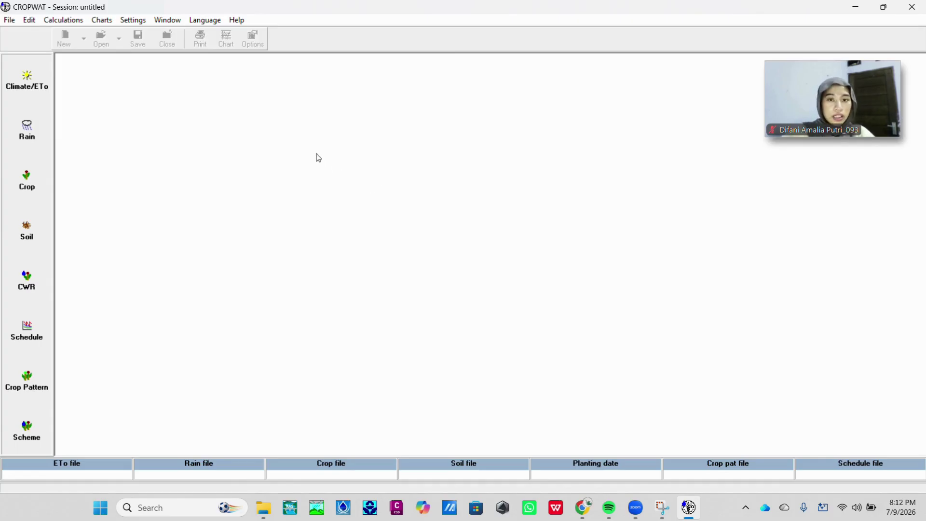
In the CROPWAT options, set ETo Penman-Monteith to be calculated from climatic data, with minimum / maximum temperatures
{"action": "left_click", "coordinate": [144, 20]}
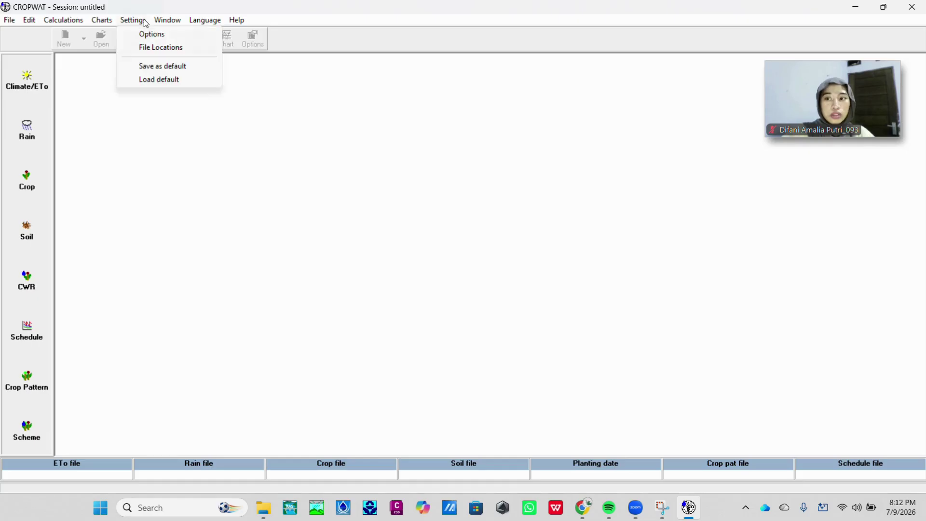
{"action": "left_click", "coordinate": [169, 38]}
{"action": "left_click_drag", "start_coordinate": [329, 147], "coordinate": [327, 126]}
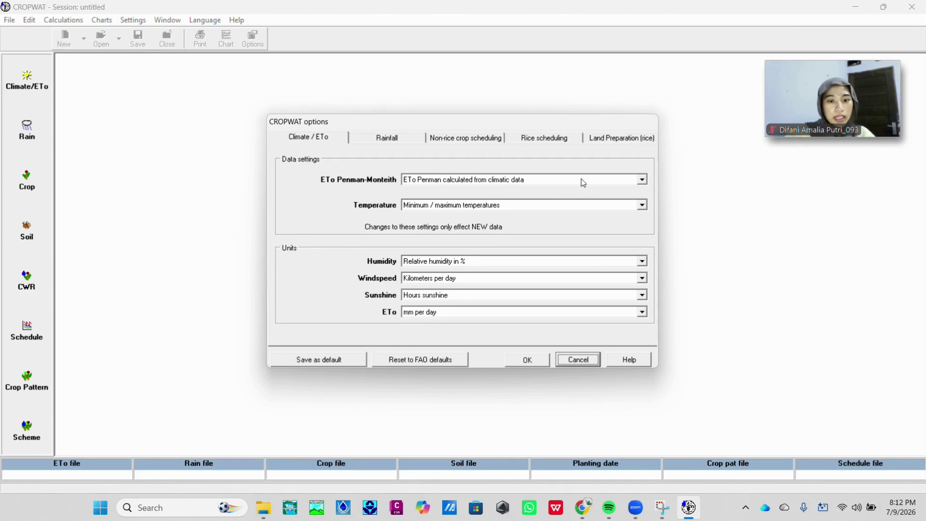
{"action": "left_click", "coordinate": [561, 184]}
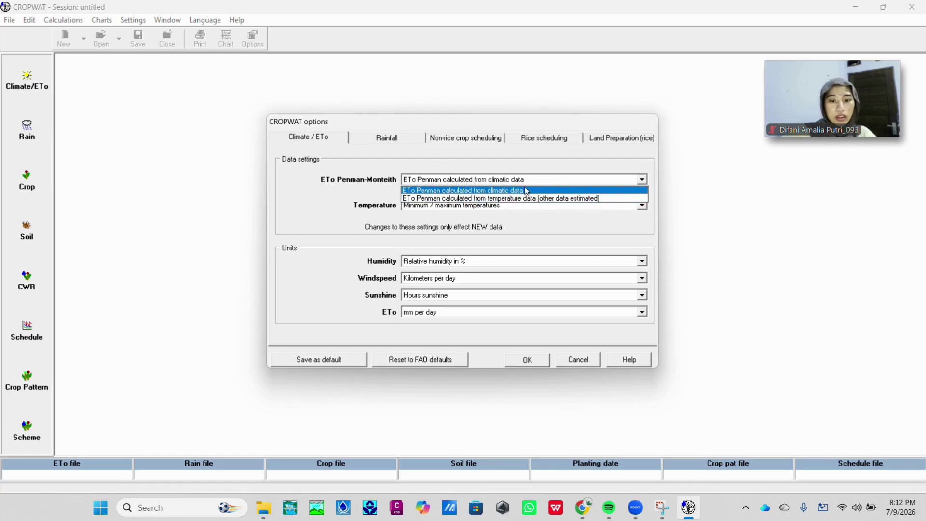
{"action": "left_click", "coordinate": [548, 191]}
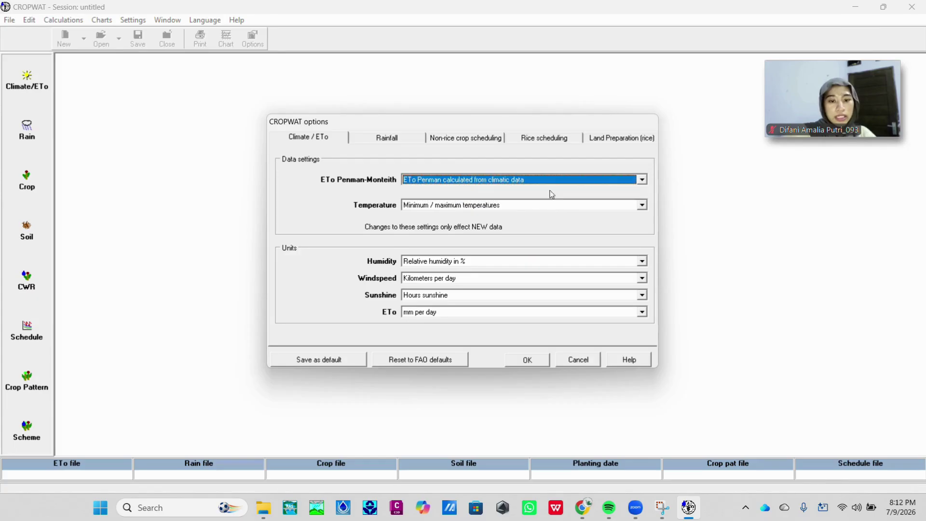
{"action": "left_click", "coordinate": [585, 205]}
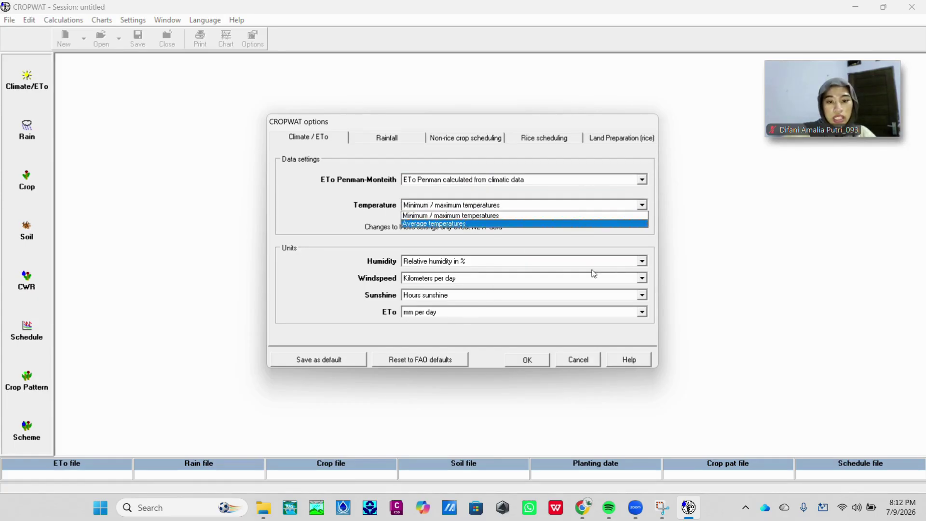
{"action": "left_click", "coordinate": [525, 219]}
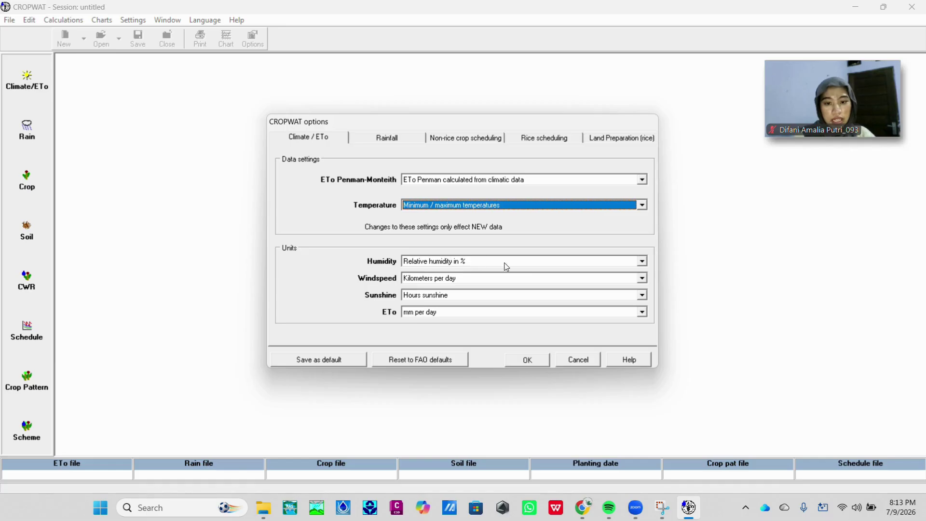
Set the climate units to relative humidity in %, windspeed in kilometers per day, hours sunshine, and ETo in mm per day
{"action": "left_click", "coordinate": [624, 263]}
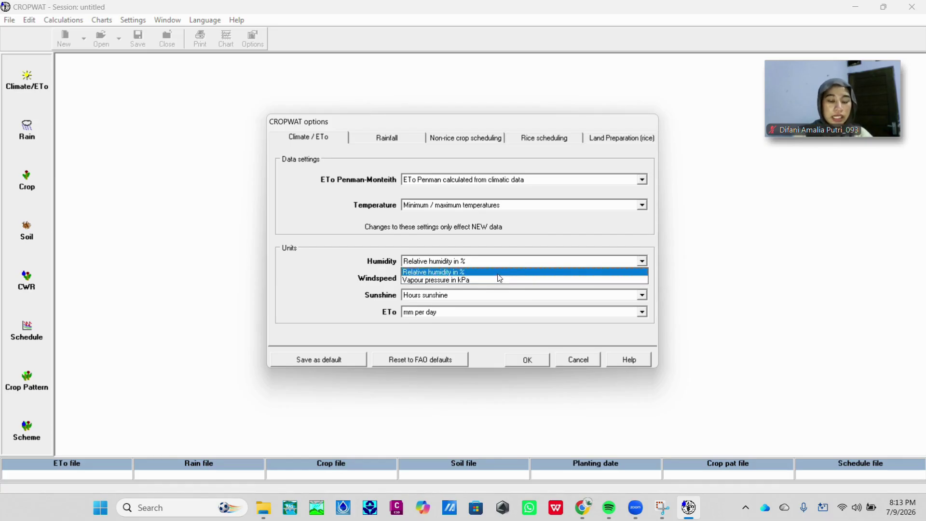
{"action": "left_click", "coordinate": [497, 273]}
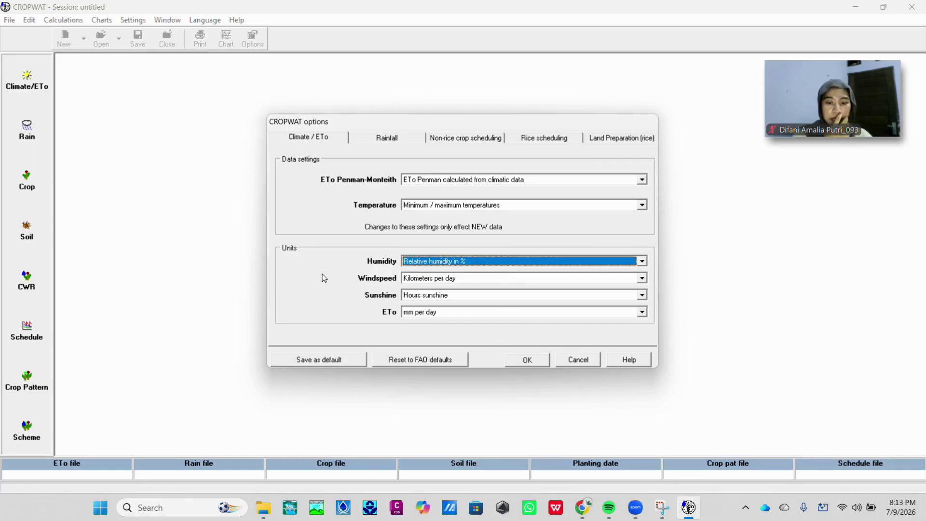
{"action": "left_click", "coordinate": [642, 280]}
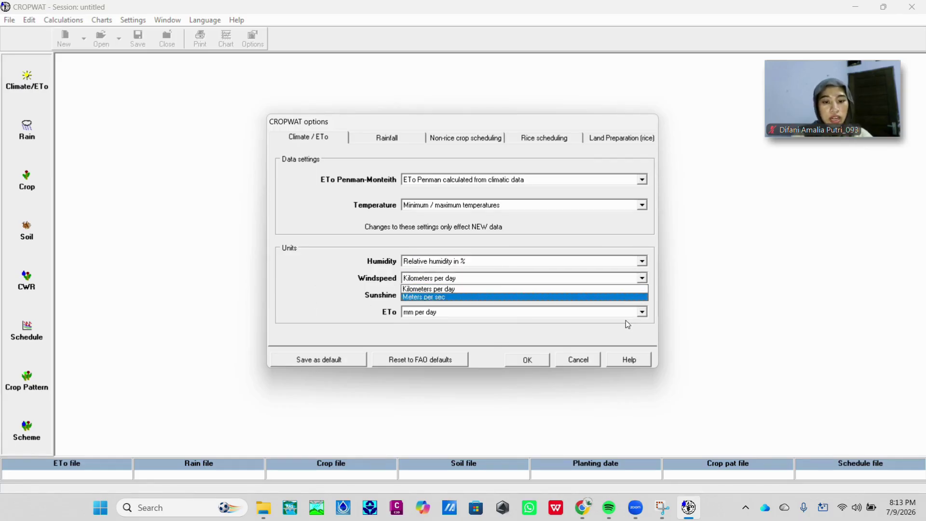
{"action": "left_click", "coordinate": [605, 289]}
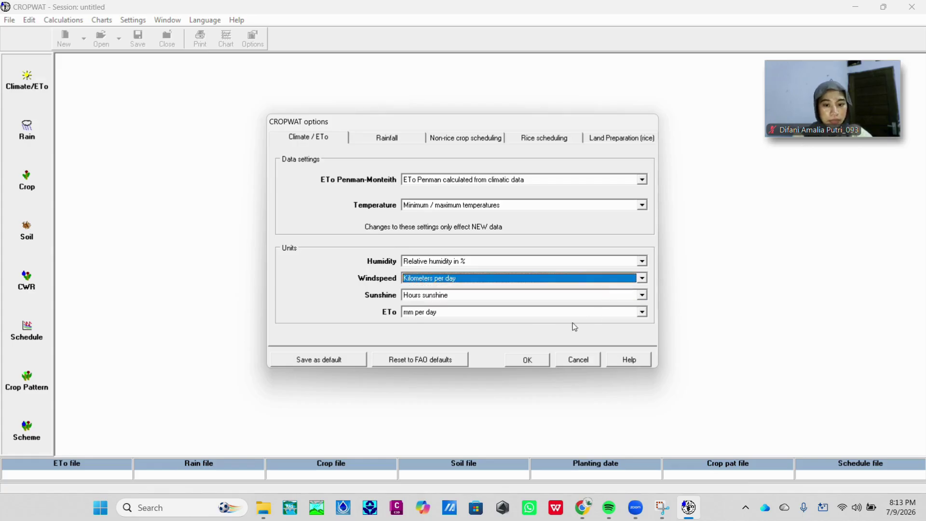
{"action": "left_click", "coordinate": [625, 296]}
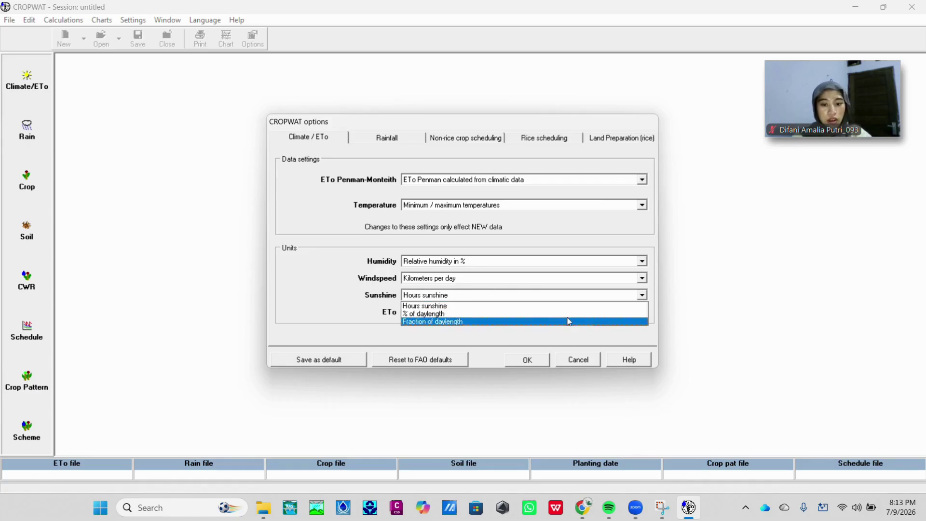
{"action": "left_click", "coordinate": [472, 309]}
{"action": "left_click", "coordinate": [642, 312]}
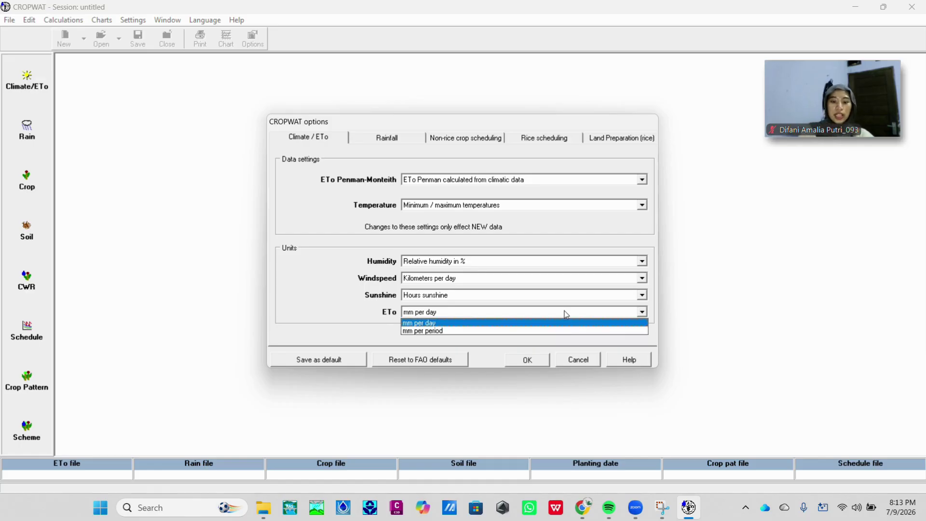
{"action": "left_click", "coordinate": [438, 323]}
Set the effective rainfall method for CWR calculations to Fixed Percentage
{"action": "left_click", "coordinate": [398, 141]}
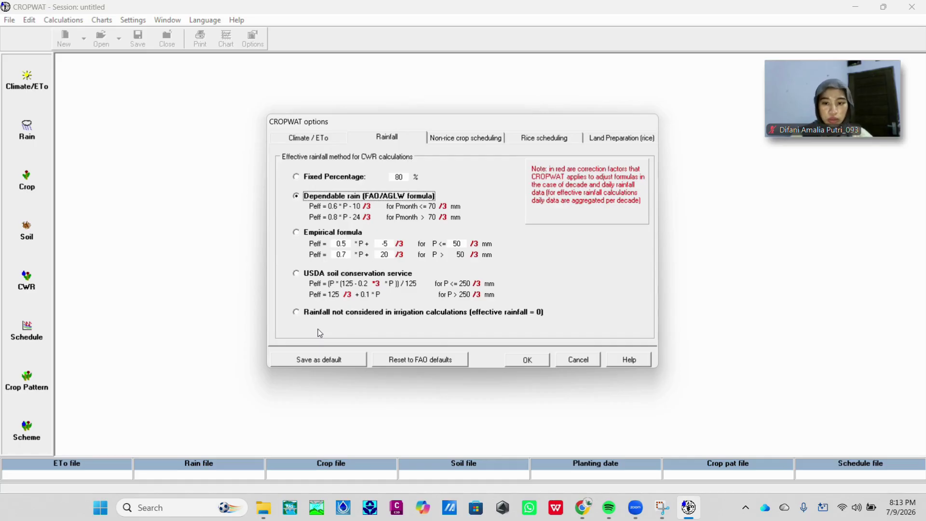
{"action": "left_click", "coordinate": [299, 179]}
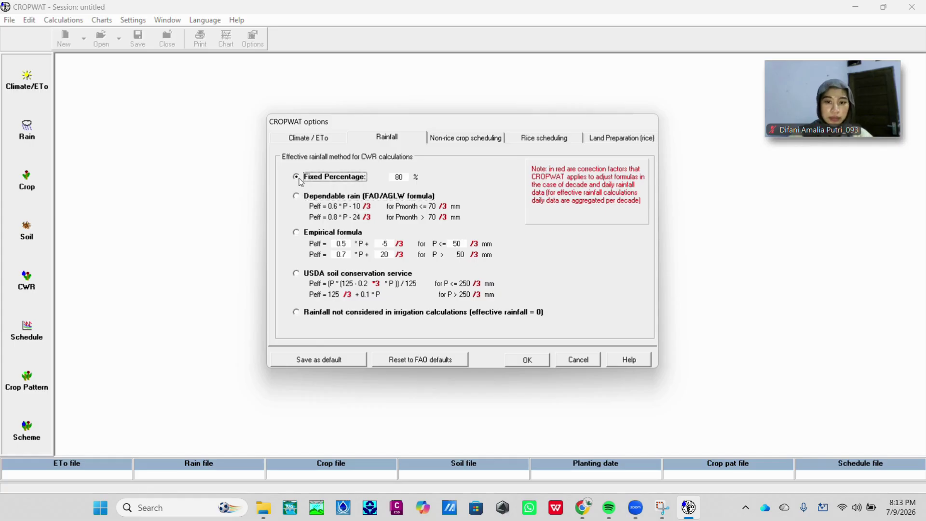
Set the irrigation timing for non-rice crops to Irrigate at critical depletion
{"action": "left_click", "coordinate": [459, 141]}
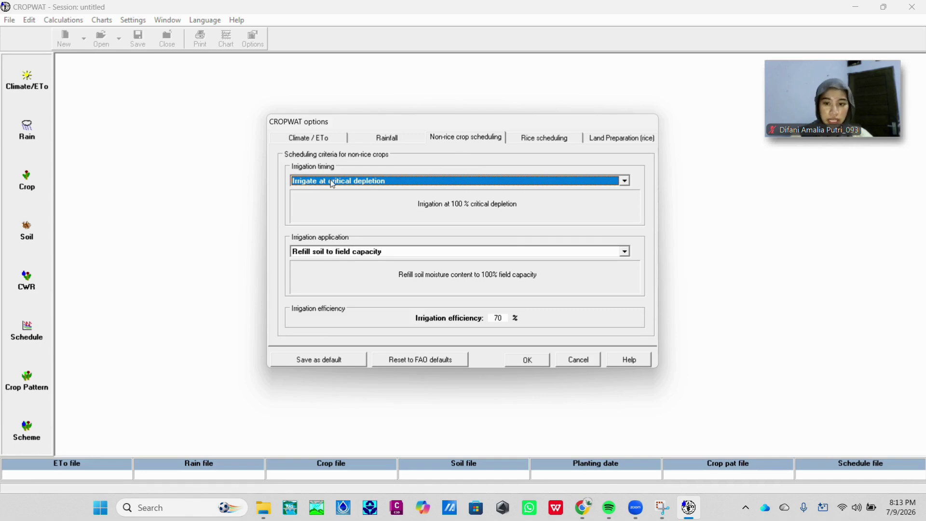
{"action": "left_click", "coordinate": [407, 186]}
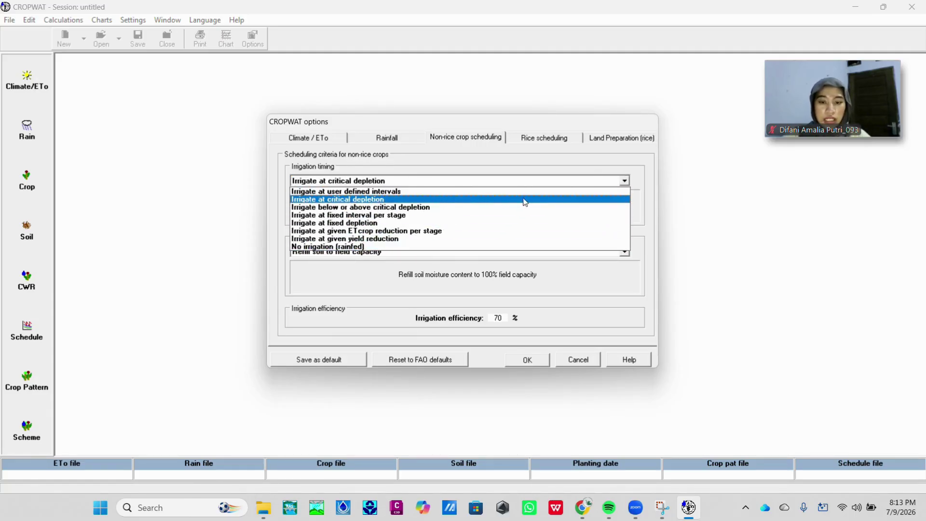
{"action": "left_click", "coordinate": [572, 200]}
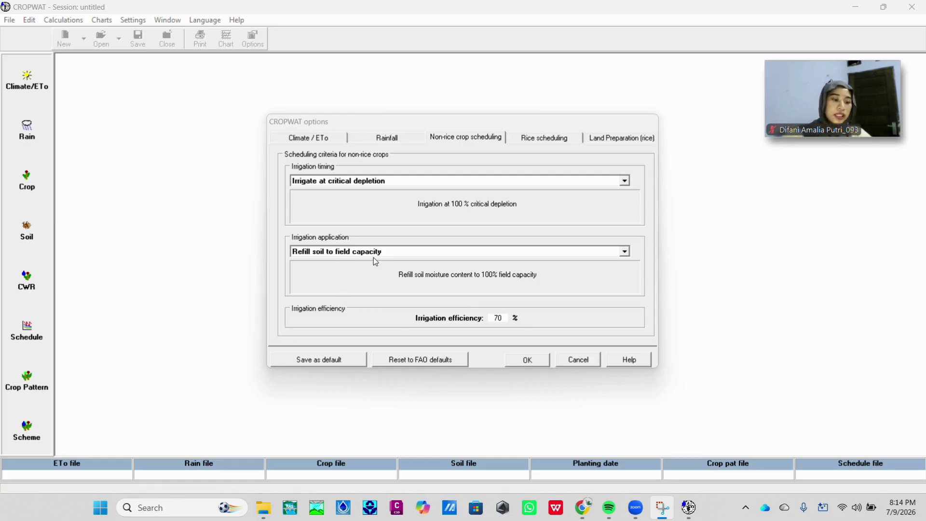
Review the rice scheduling and land preparation settings, and accept the CROPWAT options
{"action": "left_click", "coordinate": [547, 139]}
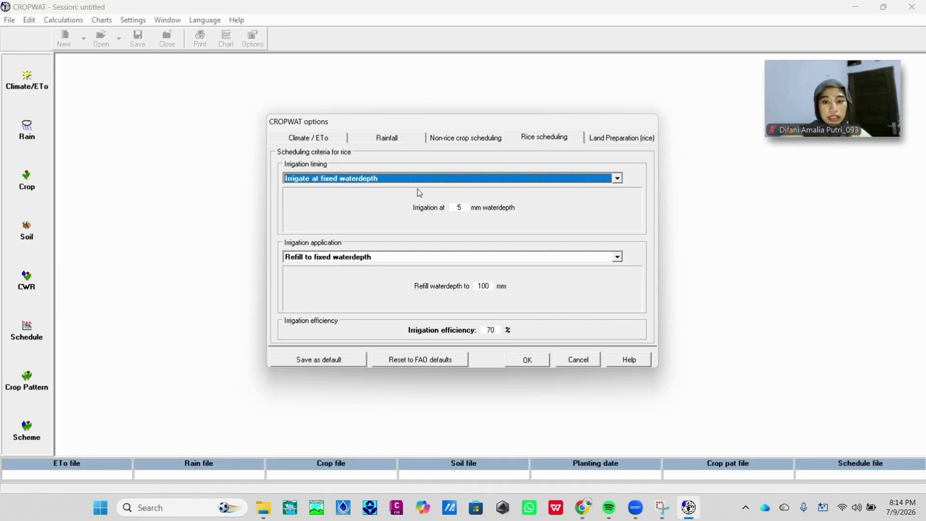
{"action": "left_click", "coordinate": [479, 140]}
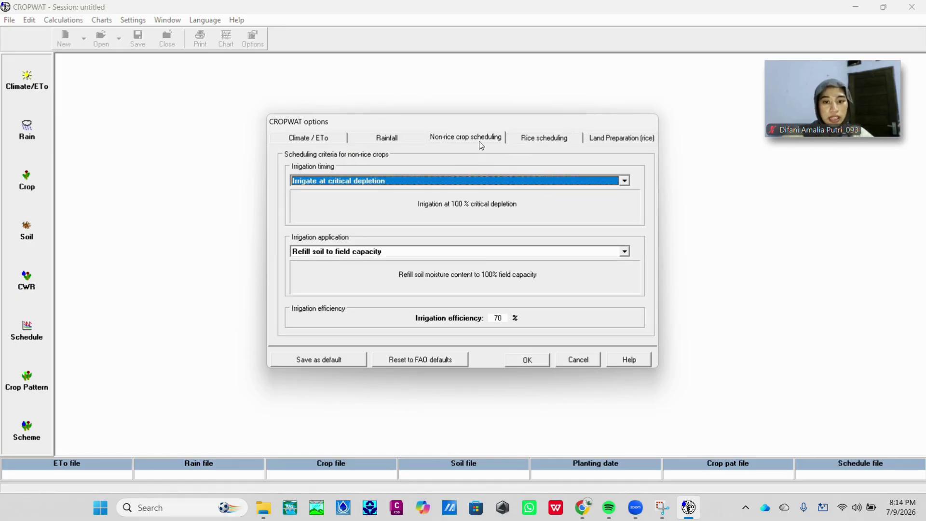
{"action": "left_click", "coordinate": [555, 140]}
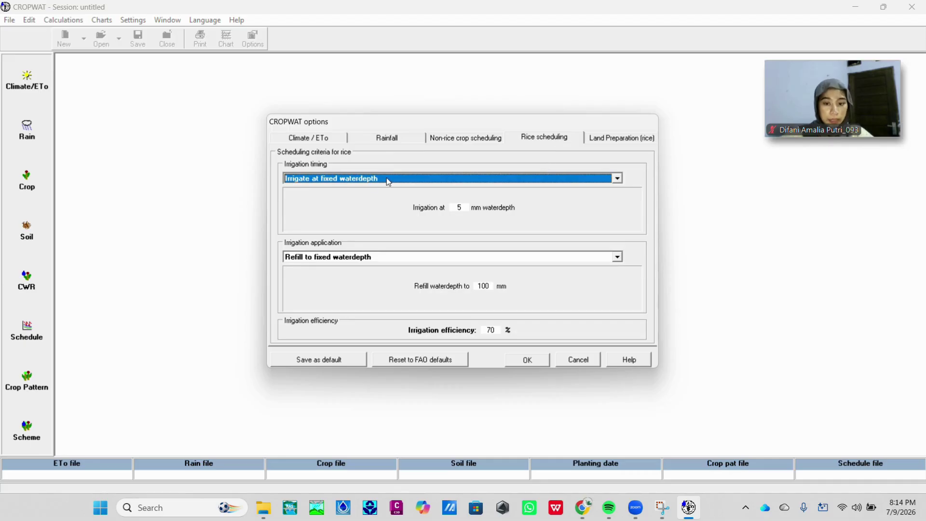
{"action": "left_click", "coordinate": [620, 142]}
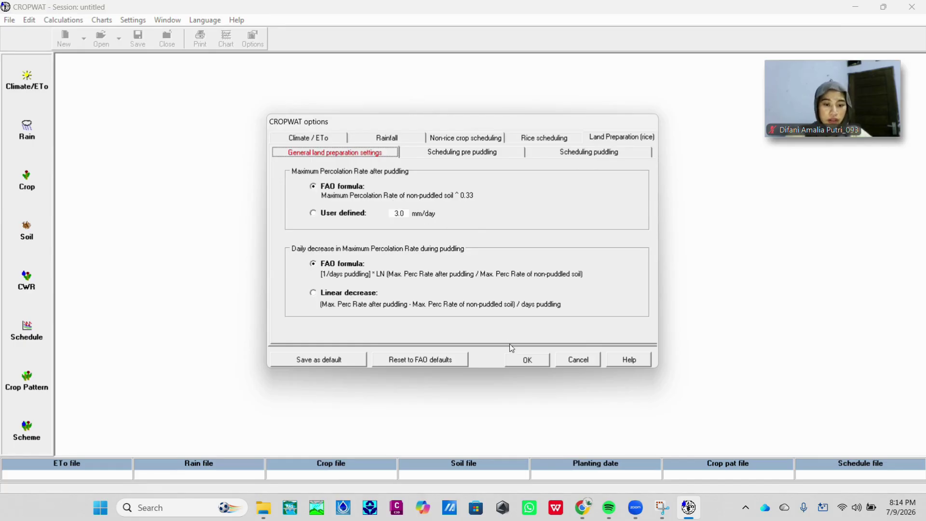
{"action": "left_click", "coordinate": [529, 361]}
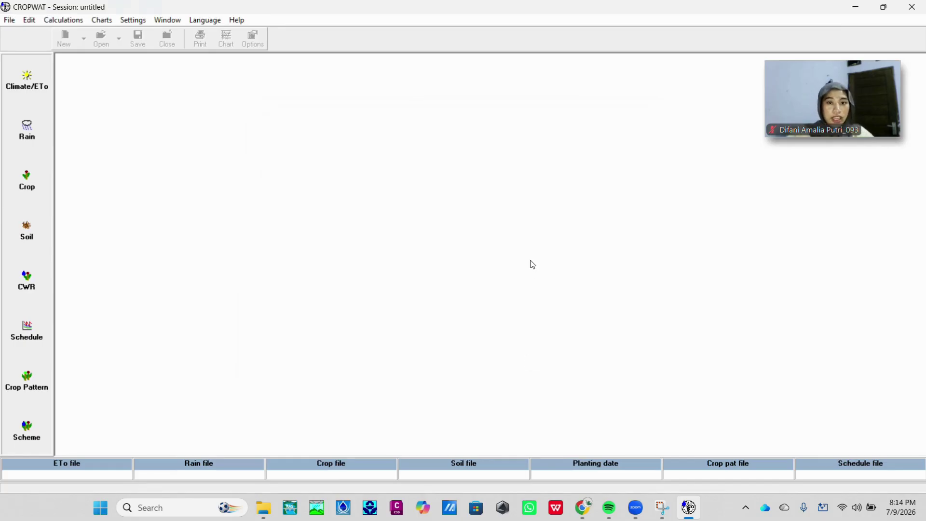
Start a Climate/ETo data window and browse for an ETo file in the CLIMWAT CWOPWAT folder on New Volume (D:)
{"action": "left_click", "coordinate": [18, 70]}
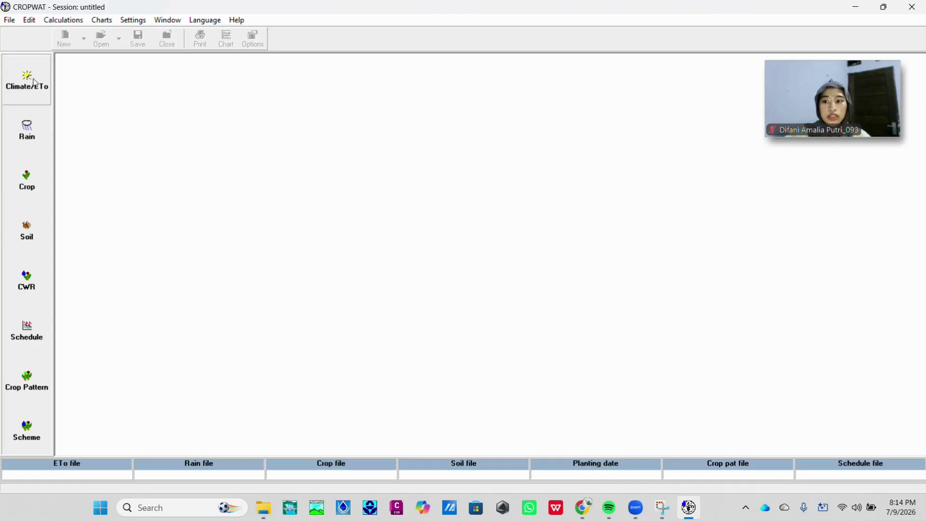
{"action": "left_click_drag", "start_coordinate": [419, 143], "coordinate": [441, 113]}
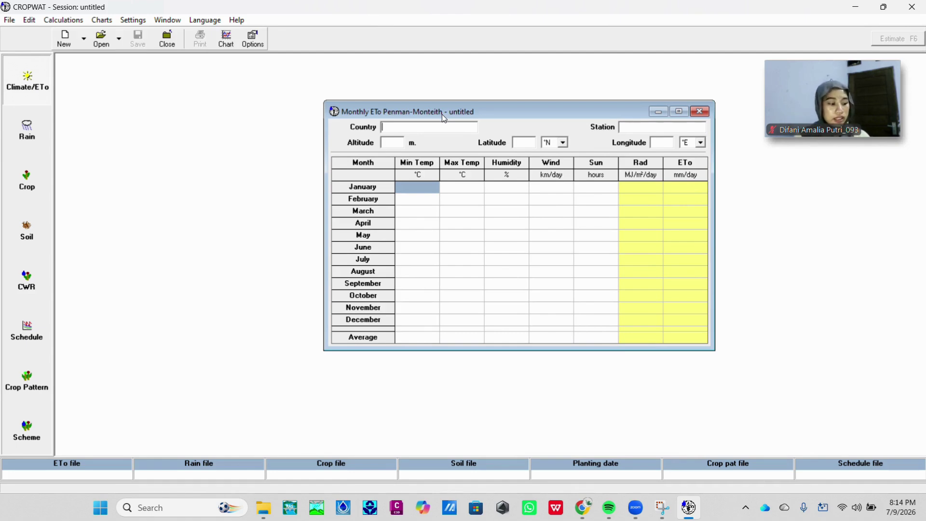
{"action": "left_click", "coordinate": [101, 37]}
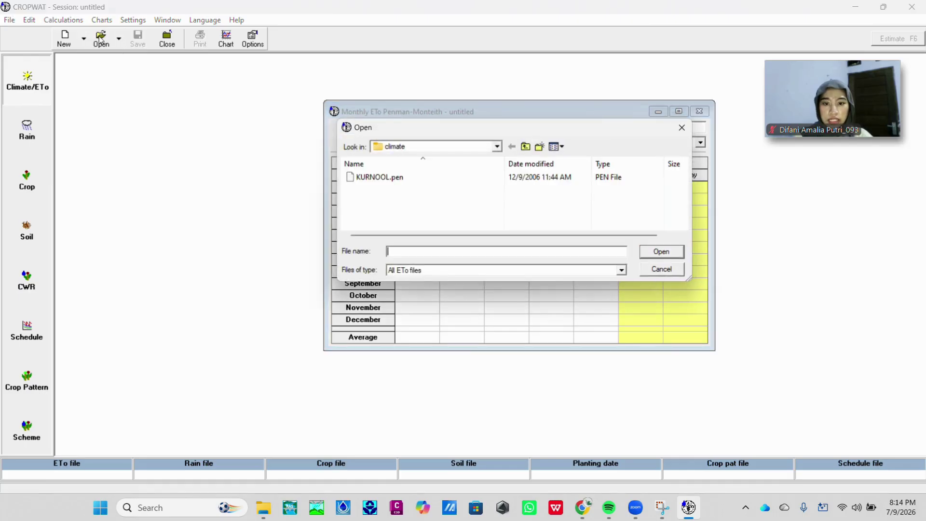
{"action": "left_click", "coordinate": [497, 146]}
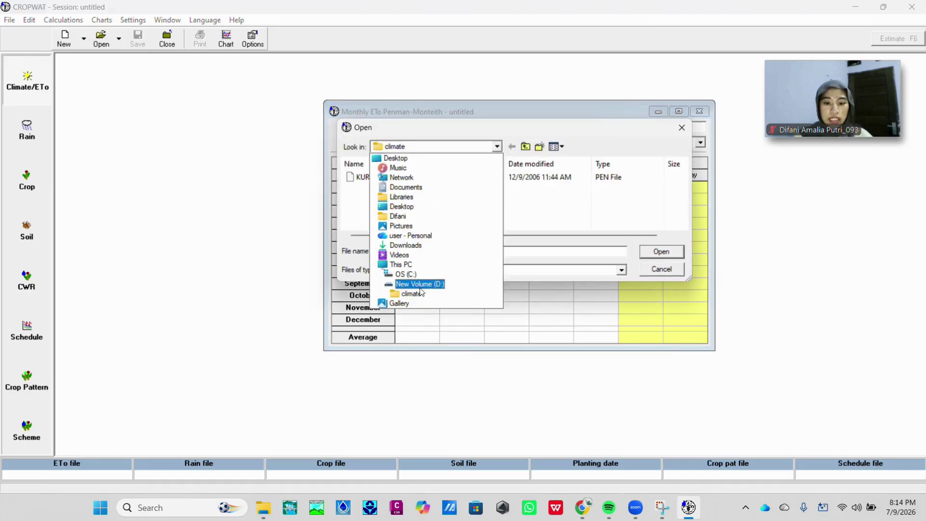
{"action": "left_click", "coordinate": [455, 287]}
{"action": "scroll", "coordinate": [418, 185], "scroll_direction": "down", "scroll_amount": 5}
{"action": "scroll", "coordinate": [419, 186], "scroll_direction": "up", "scroll_amount": 2}
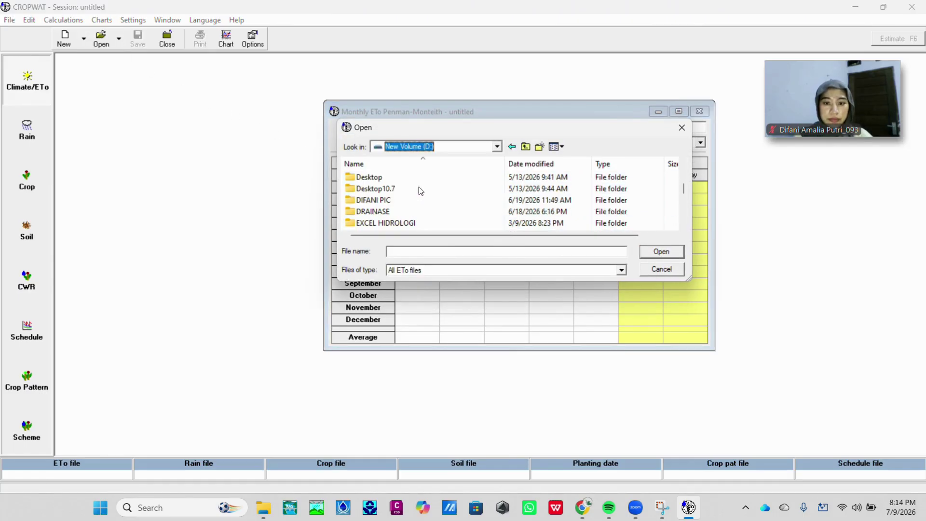
{"action": "scroll", "coordinate": [419, 187], "scroll_direction": "down", "scroll_amount": 2}
{"action": "scroll", "coordinate": [418, 190], "scroll_direction": "down", "scroll_amount": 5}
{"action": "scroll", "coordinate": [419, 192], "scroll_direction": "up", "scroll_amount": 10}
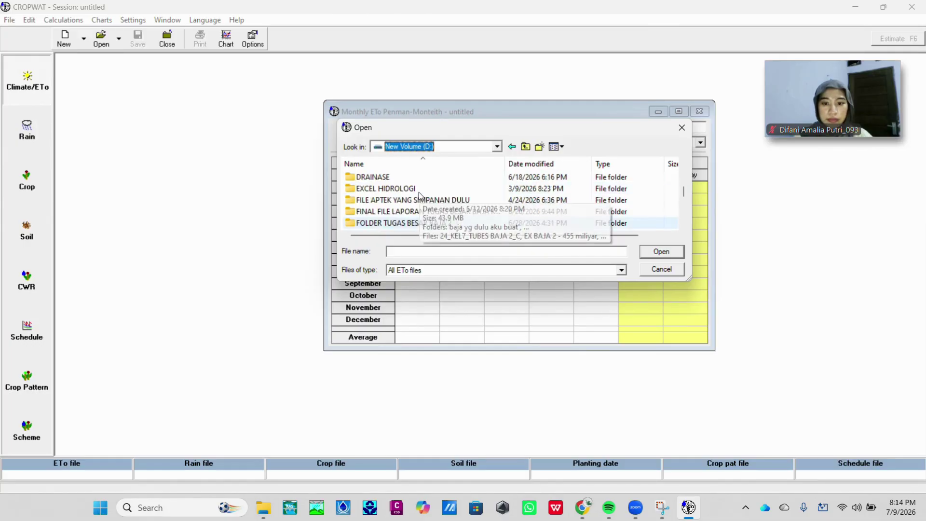
{"action": "scroll", "coordinate": [419, 192], "scroll_direction": "up", "scroll_amount": 2}
{"action": "scroll", "coordinate": [419, 195], "scroll_direction": "down", "scroll_amount": 2}
{"action": "scroll", "coordinate": [419, 197], "scroll_direction": "up", "scroll_amount": 1}
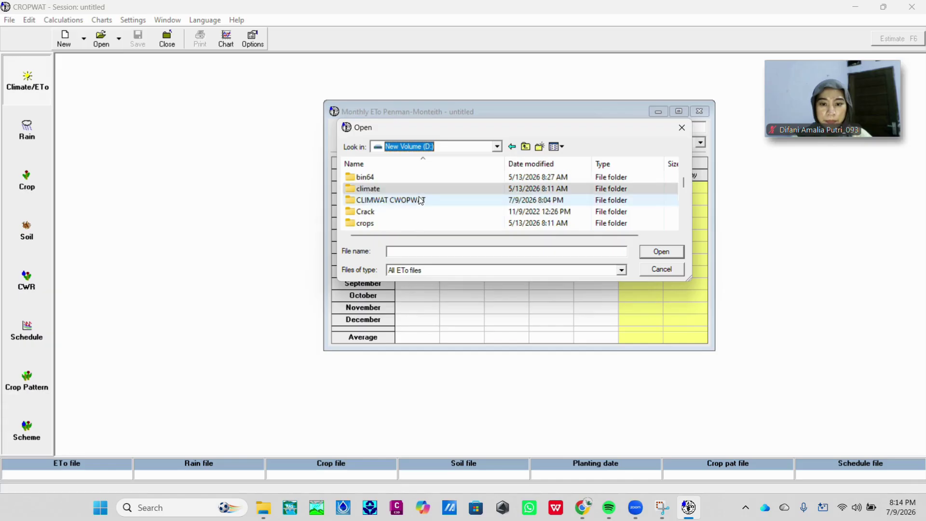
{"action": "left_click", "coordinate": [419, 199]}
{"action": "double_click", "coordinate": [420, 200]}
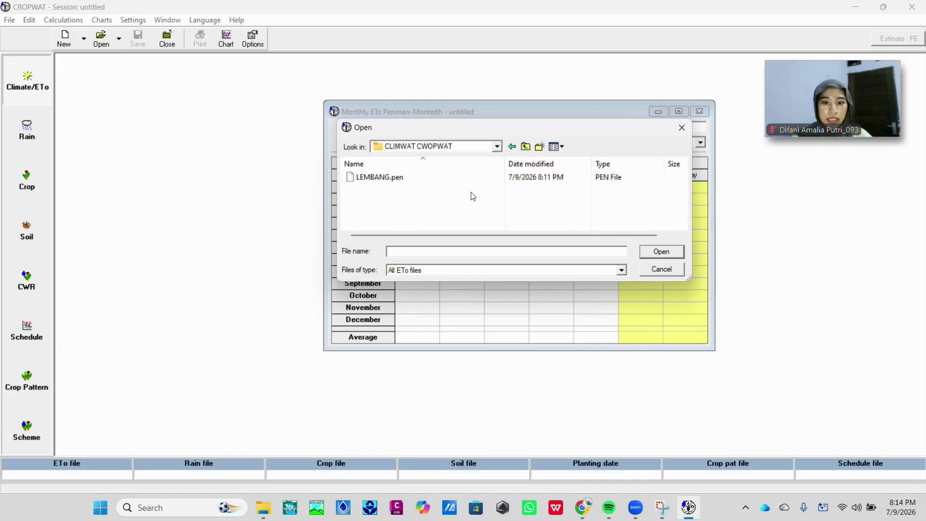
Load LEMBANG.pen as the monthly ETo data and move its window higher in the workspace
{"action": "double_click", "coordinate": [416, 180]}
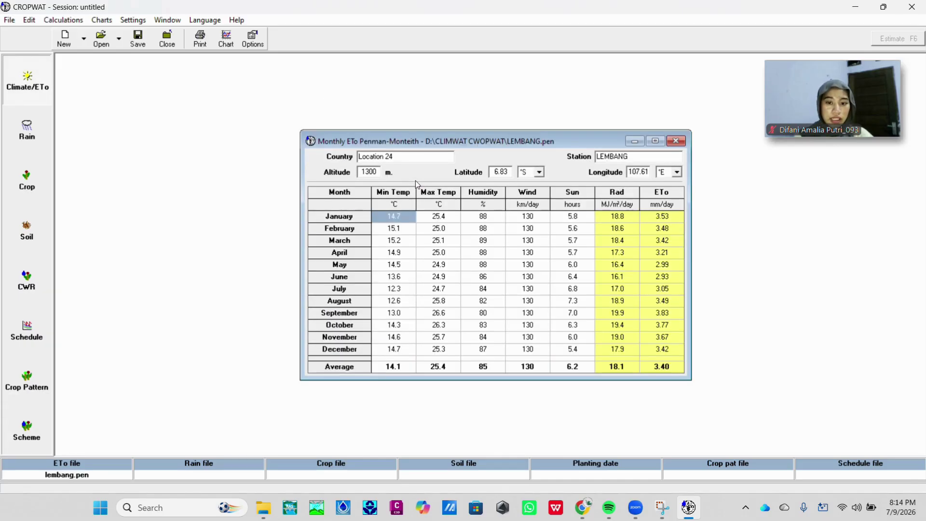
{"action": "left_click_drag", "start_coordinate": [462, 135], "coordinate": [462, 114]}
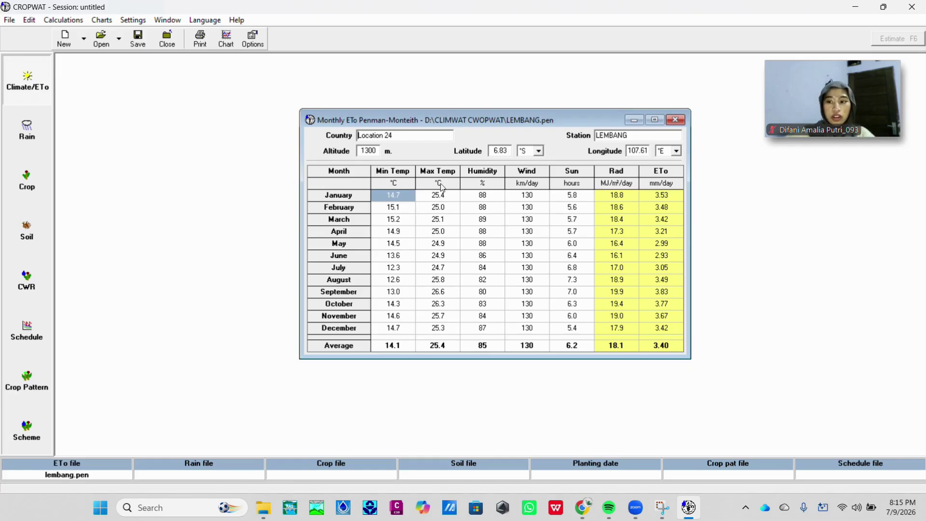
{"action": "left_click_drag", "start_coordinate": [448, 121], "coordinate": [461, 108]}
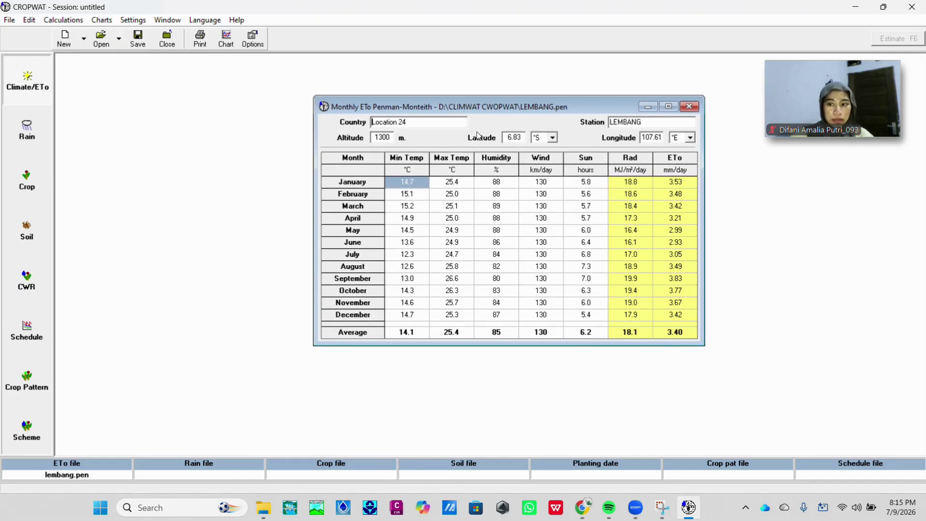
Save the monthly ETo Penman-Monteith data as LEMBANG ETO in the CLIMWAT CWOPWAT folder
{"action": "left_click", "coordinate": [138, 39]}
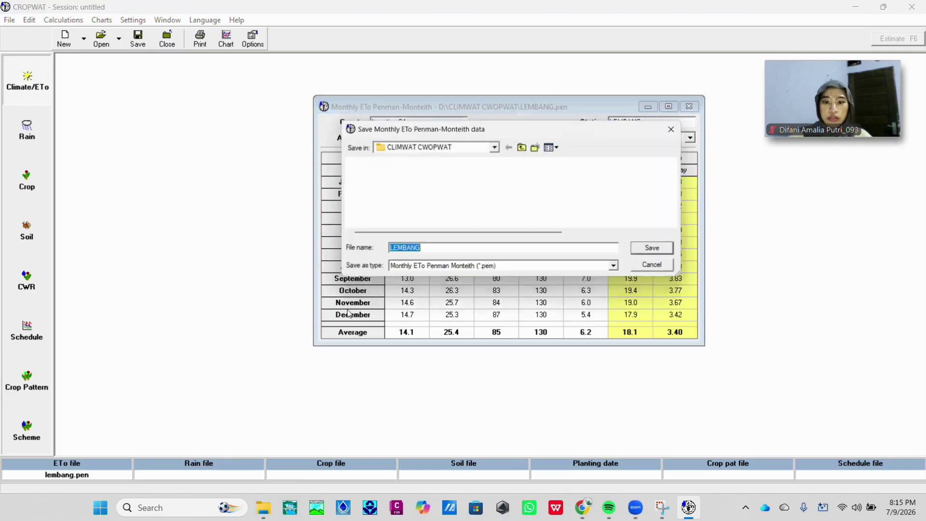
{"action": "left_click", "coordinate": [497, 146]}
{"action": "left_click", "coordinate": [497, 146]}
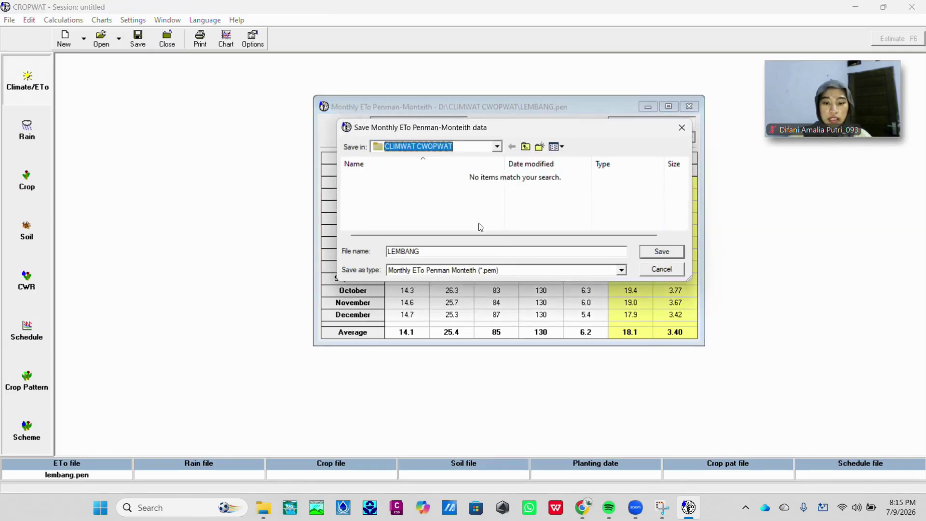
{"action": "left_click", "coordinate": [436, 250]}
{"action": "left_click", "coordinate": [435, 250]}
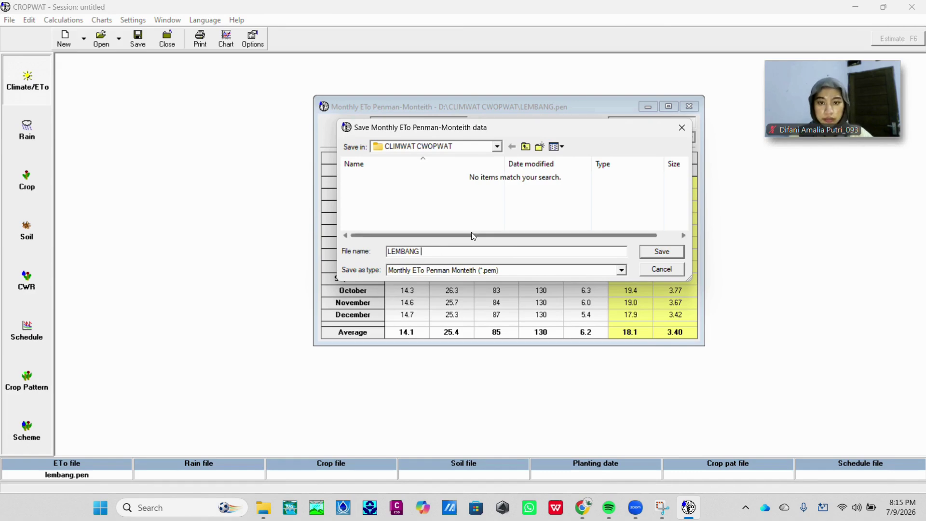
{"action": "type", "text": "ETO"}
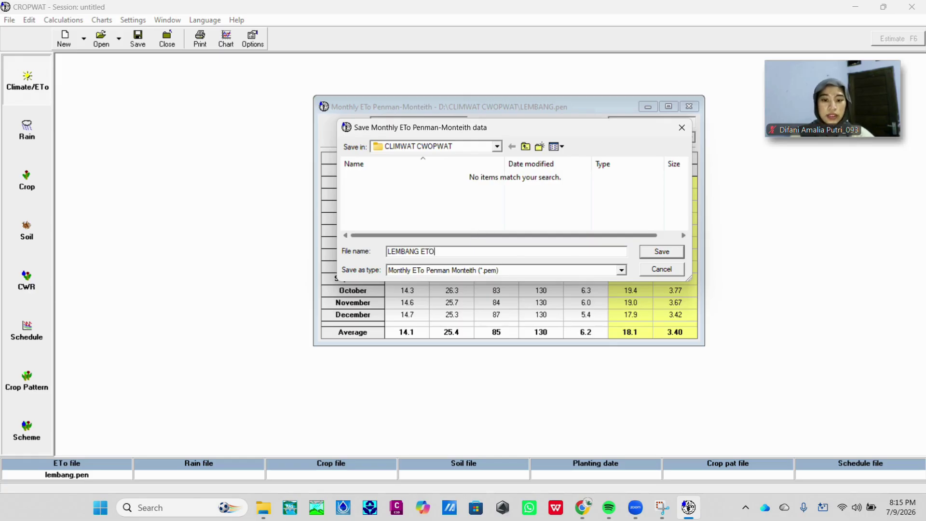
{"action": "right_click", "coordinate": [477, 235]}
{"action": "left_click", "coordinate": [660, 252]}
{"action": "left_click", "coordinate": [661, 252]}
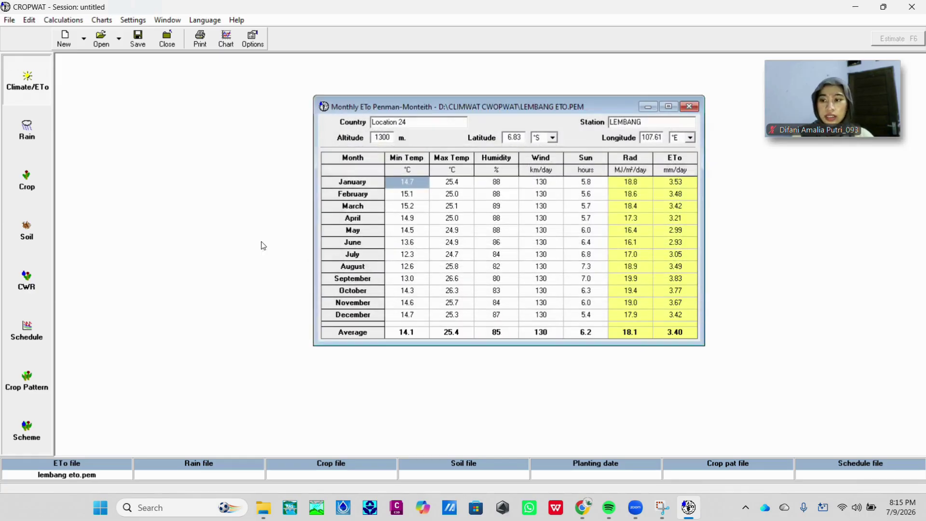
Start a monthly rain data window and browse for a rain file on New Volume (D:)
{"action": "left_click", "coordinate": [31, 139]}
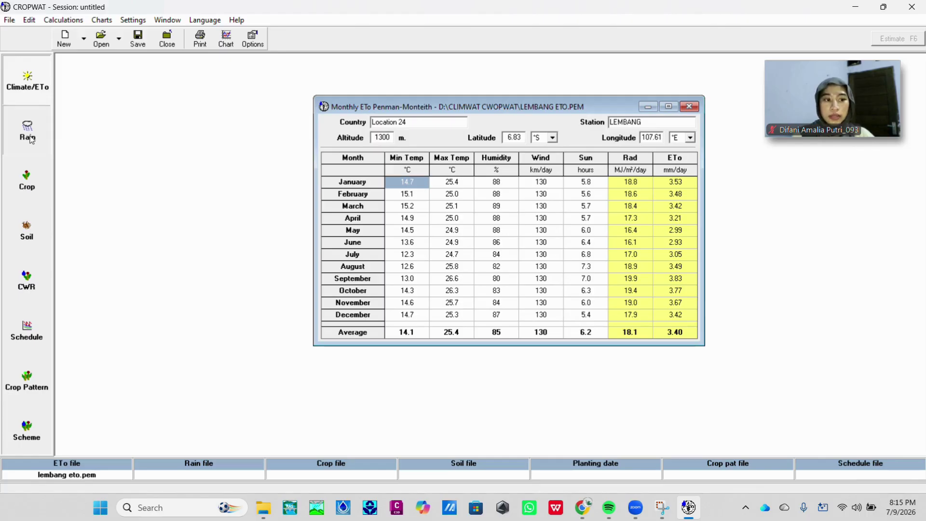
{"action": "left_click_drag", "start_coordinate": [435, 157], "coordinate": [446, 145]}
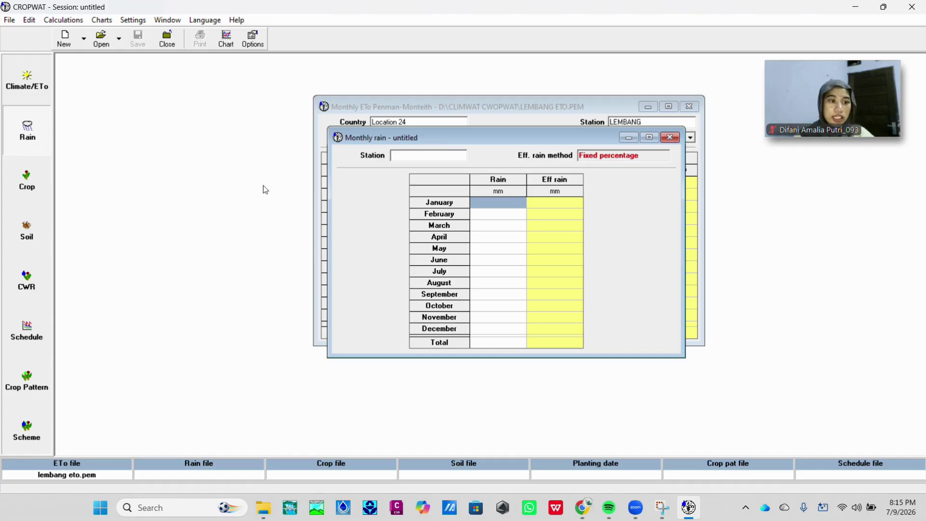
{"action": "left_click", "coordinate": [107, 32]}
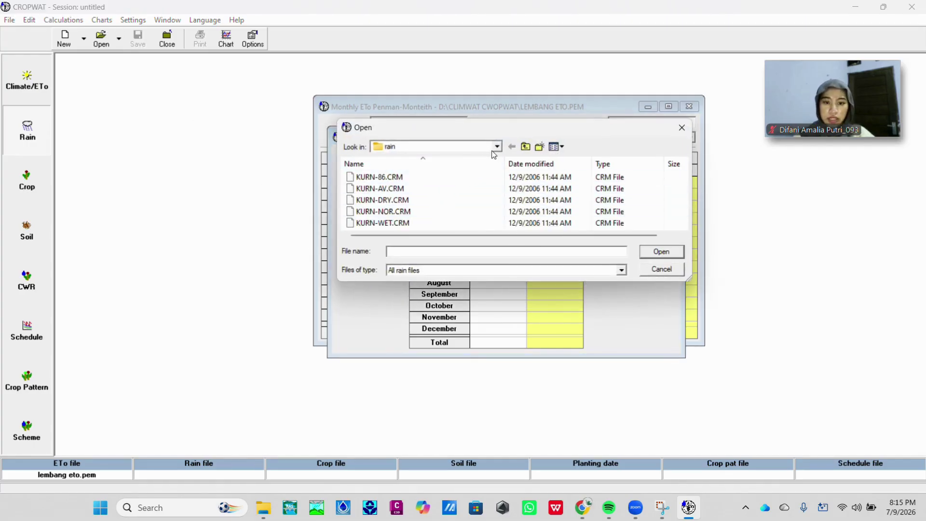
{"action": "left_click", "coordinate": [497, 146]}
{"action": "left_click", "coordinate": [420, 284]}
Load LEMBANG.cli from the CLIMWAT CWOPWAT folder as the monthly rain data and move its window higher in the workspace
{"action": "scroll", "coordinate": [407, 200], "scroll_direction": "down", "scroll_amount": 5}
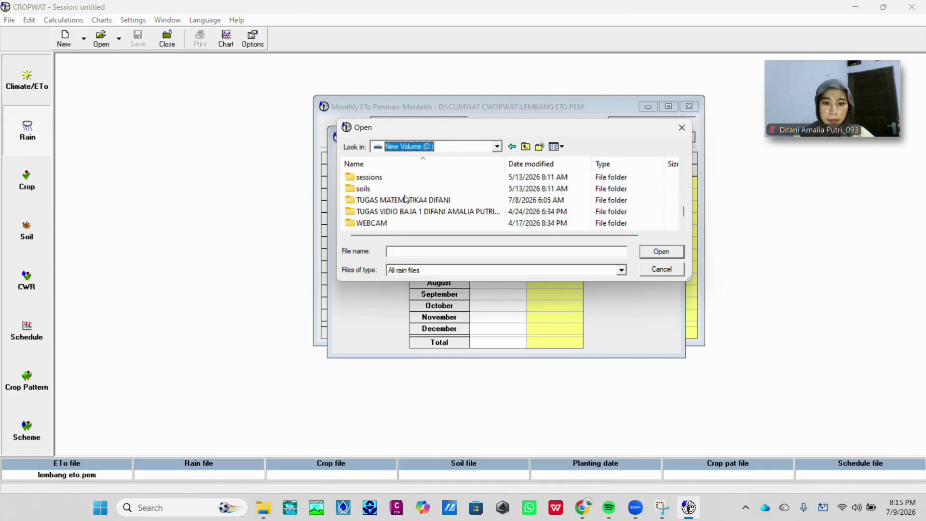
{"action": "scroll", "coordinate": [415, 195], "scroll_direction": "up", "scroll_amount": 1}
{"action": "scroll", "coordinate": [421, 190], "scroll_direction": "up", "scroll_amount": 10}
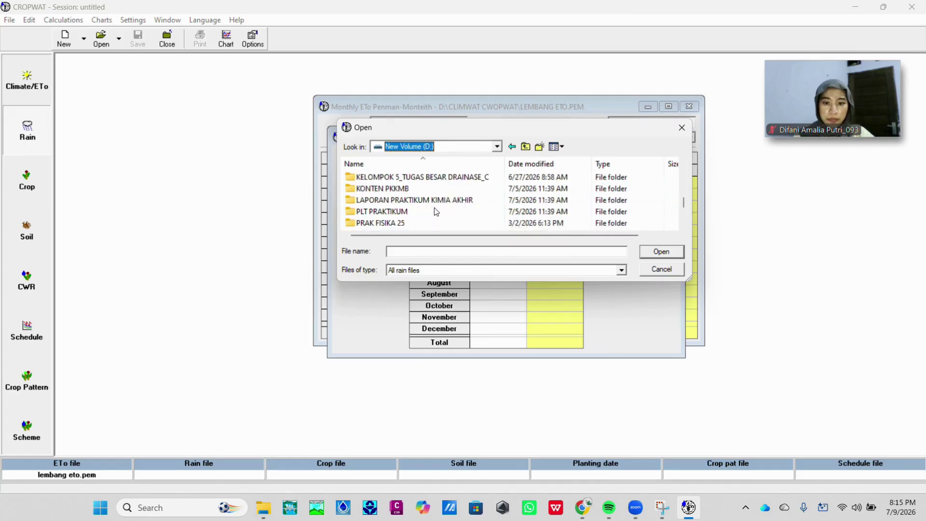
{"action": "scroll", "coordinate": [436, 211], "scroll_direction": "up", "scroll_amount": 2}
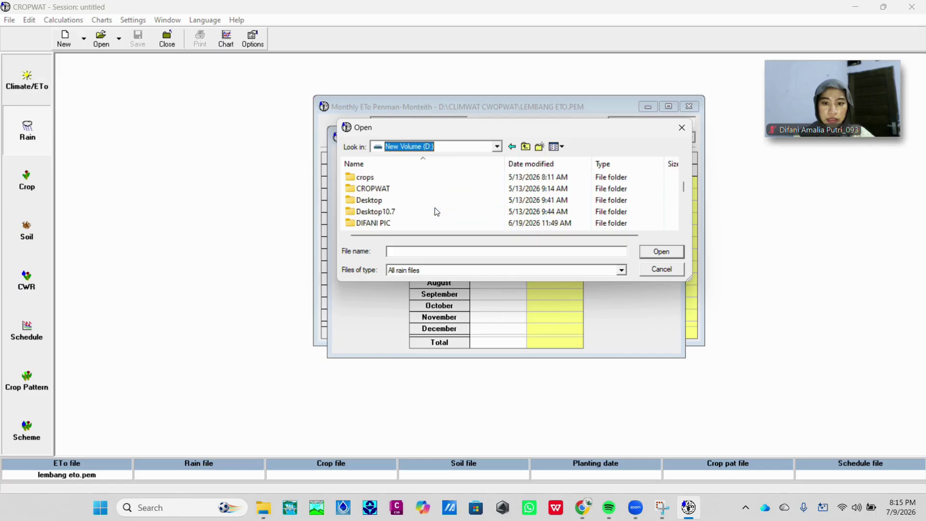
{"action": "scroll", "coordinate": [436, 211], "scroll_direction": "down", "scroll_amount": 3}
{"action": "scroll", "coordinate": [435, 211], "scroll_direction": "down", "scroll_amount": 8}
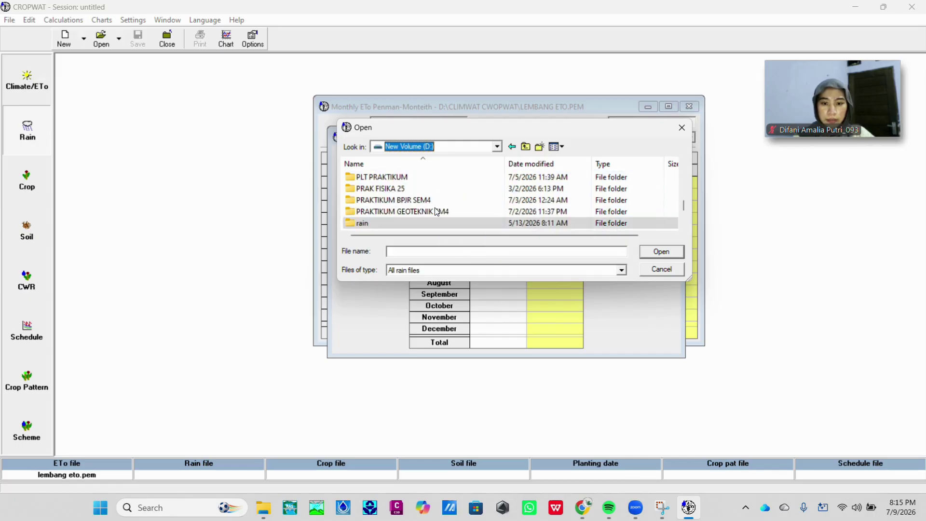
{"action": "scroll", "coordinate": [435, 210], "scroll_direction": "up", "scroll_amount": 4}
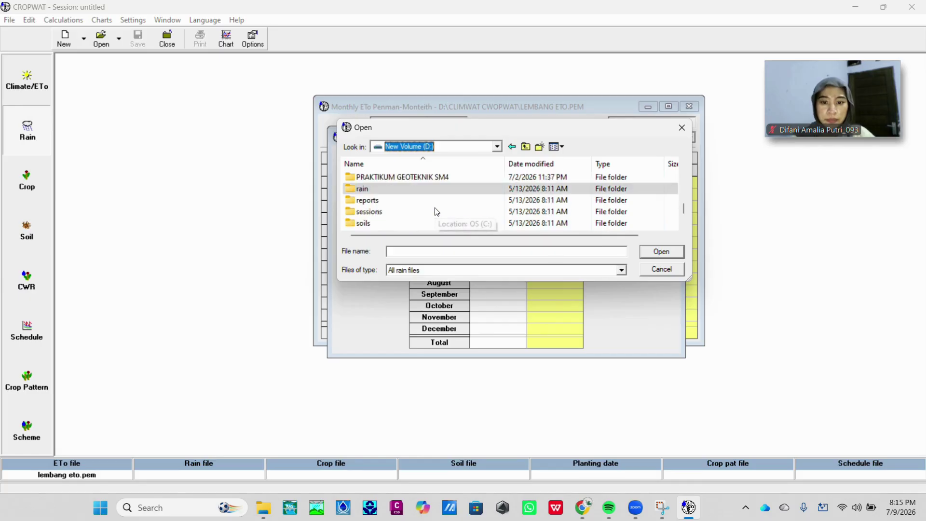
{"action": "scroll", "coordinate": [435, 211], "scroll_direction": "up", "scroll_amount": 6}
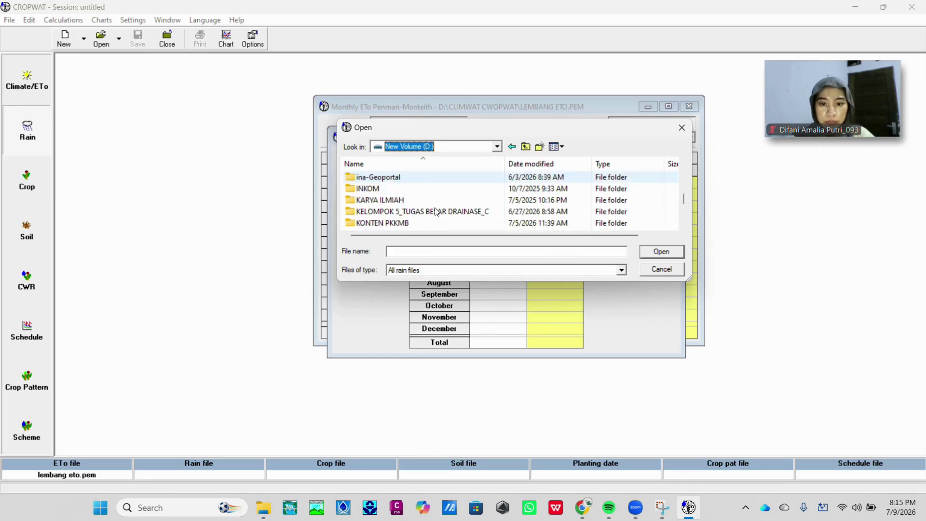
{"action": "scroll", "coordinate": [435, 211], "scroll_direction": "up", "scroll_amount": 3}
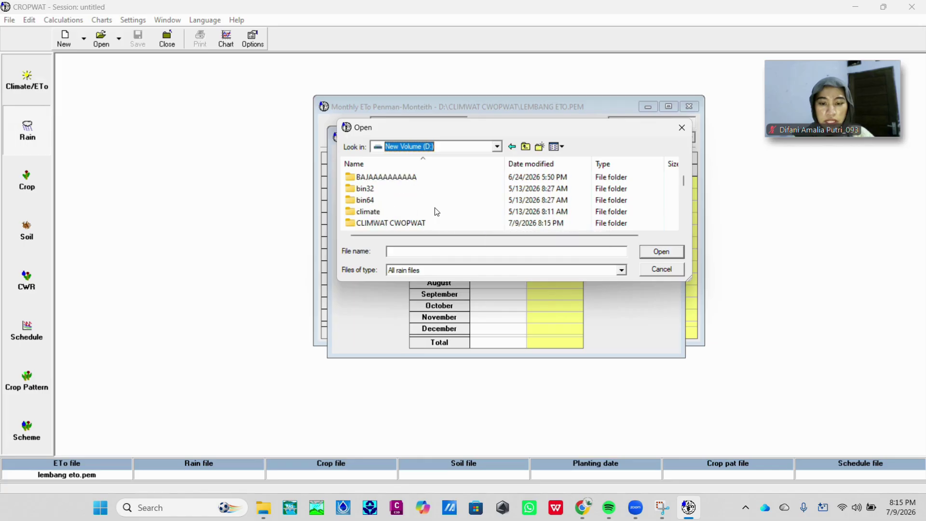
{"action": "double_click", "coordinate": [428, 221]}
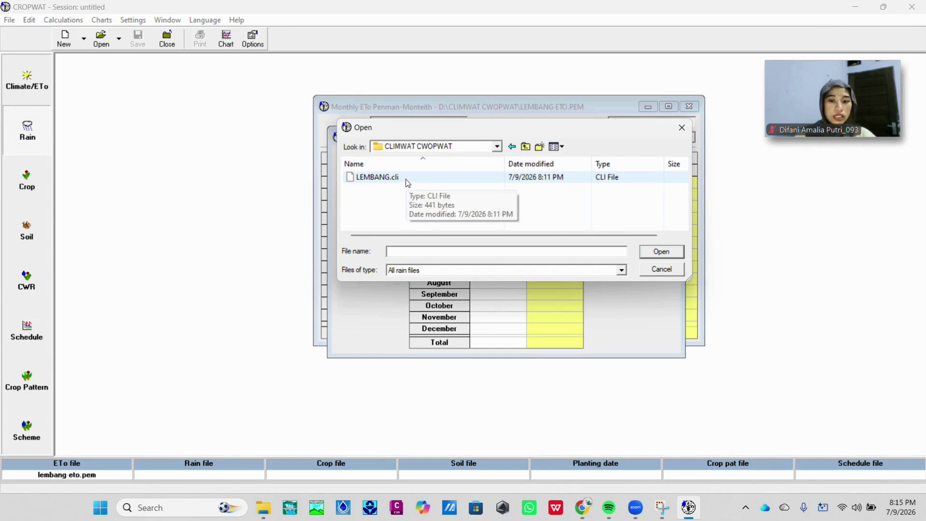
{"action": "double_click", "coordinate": [406, 178]}
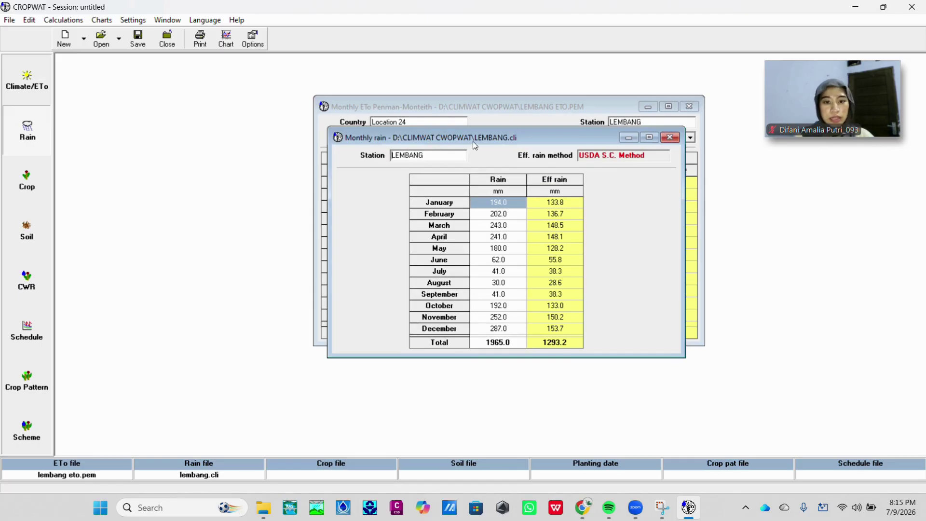
{"action": "left_click_drag", "start_coordinate": [472, 142], "coordinate": [472, 127]}
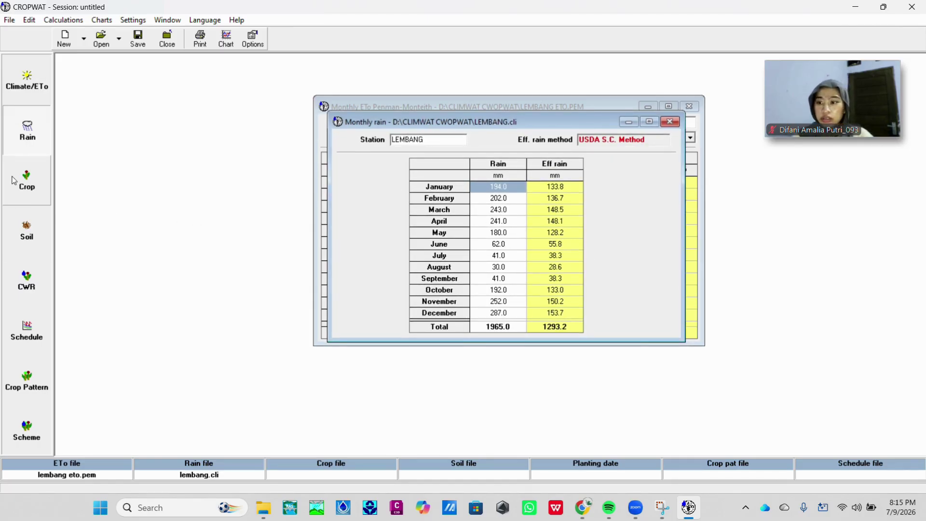
Load RICE.CRO from the FAO crops folder as the crop data and move its window higher
{"action": "left_click", "coordinate": [41, 194]}
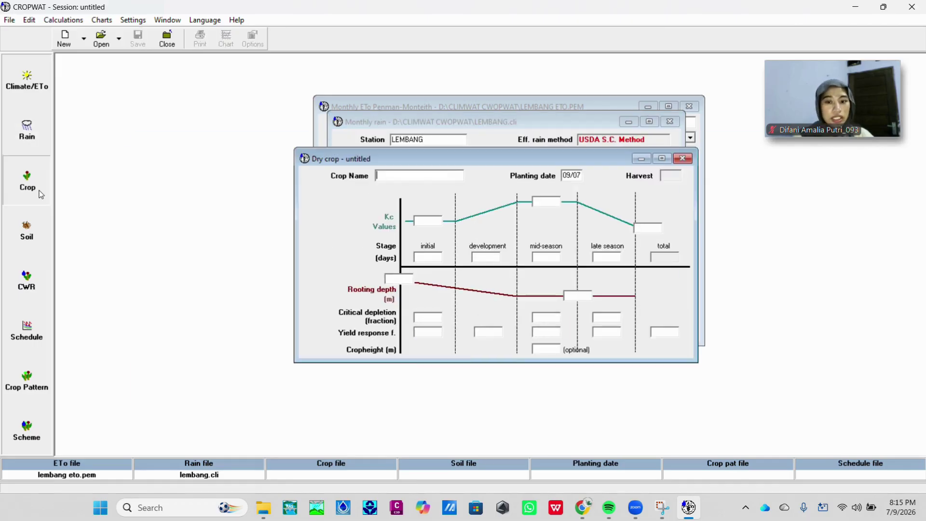
{"action": "left_click", "coordinate": [96, 36]}
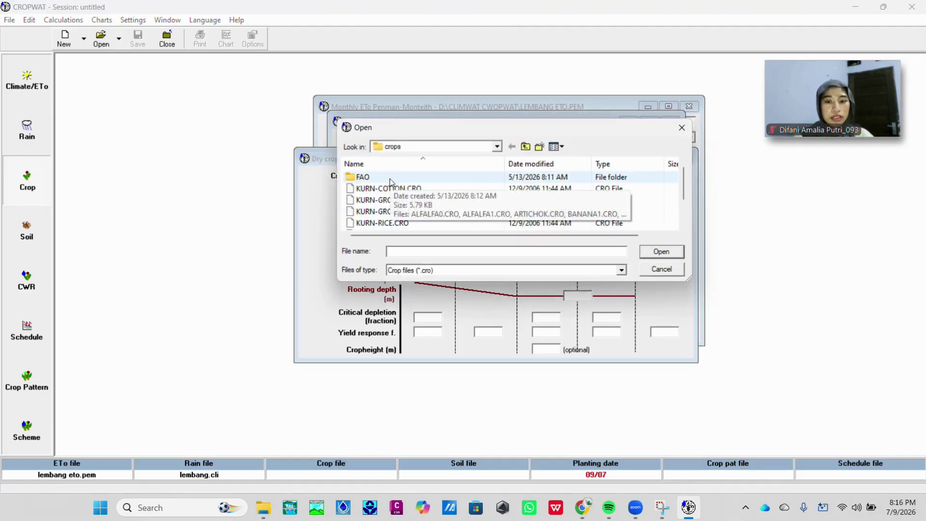
{"action": "double_click", "coordinate": [391, 180]}
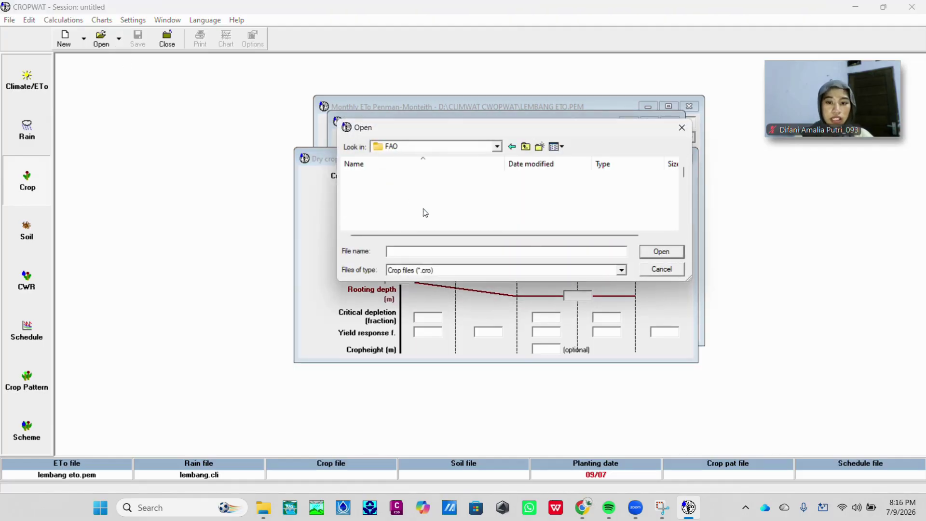
{"action": "scroll", "coordinate": [426, 203], "scroll_direction": "down", "scroll_amount": 3}
{"action": "scroll", "coordinate": [426, 204], "scroll_direction": "down", "scroll_amount": 2}
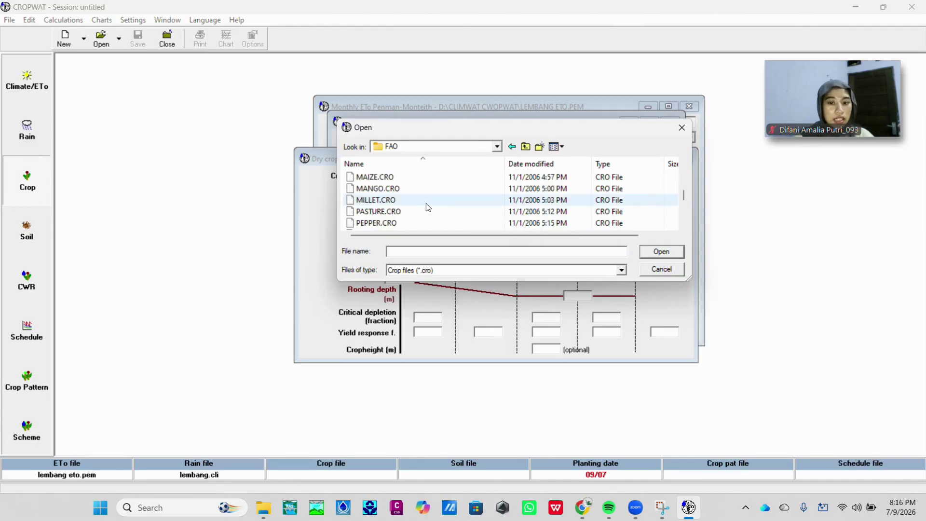
{"action": "scroll", "coordinate": [427, 203], "scroll_direction": "down", "scroll_amount": 2}
{"action": "double_click", "coordinate": [418, 188]}
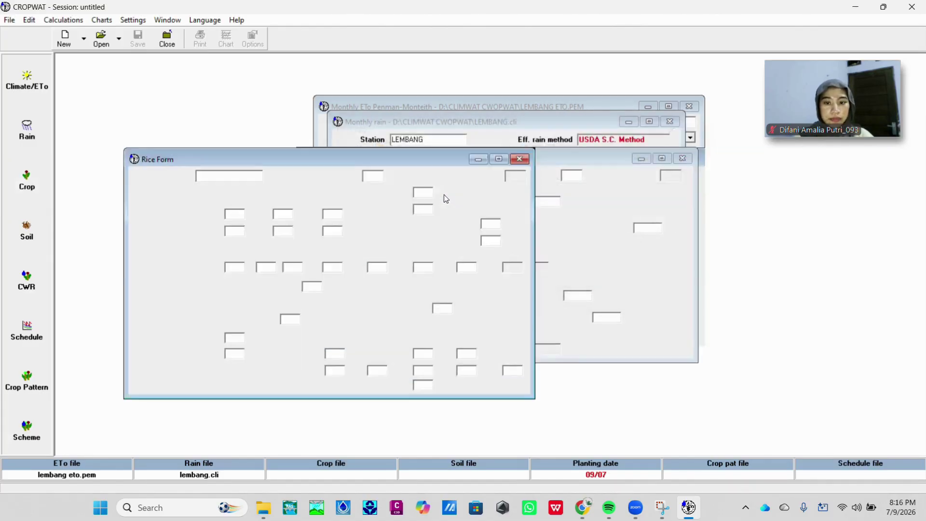
{"action": "mouse_move", "coordinate": [480, 139]}
{"action": "left_mouse_down"}
{"action": "mouse_move", "coordinate": [554, 126]}
{"action": "mouse_move", "coordinate": [515, 156]}
{"action": "mouse_move", "coordinate": [478, 143]}
{"action": "left_mouse_up"}
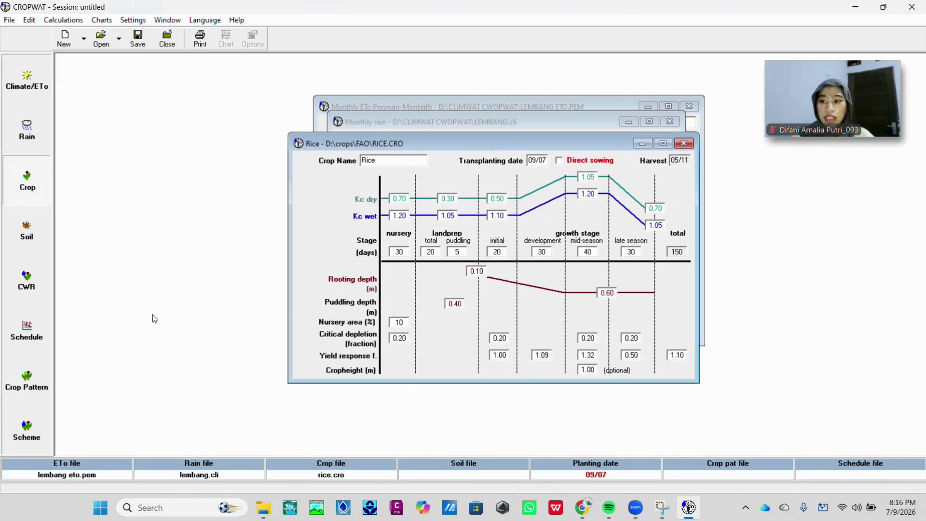
Load BLACK CLAY SOIL.SOI from the soils folder as the soil data and move its window higher
{"action": "left_click", "coordinate": [27, 232]}
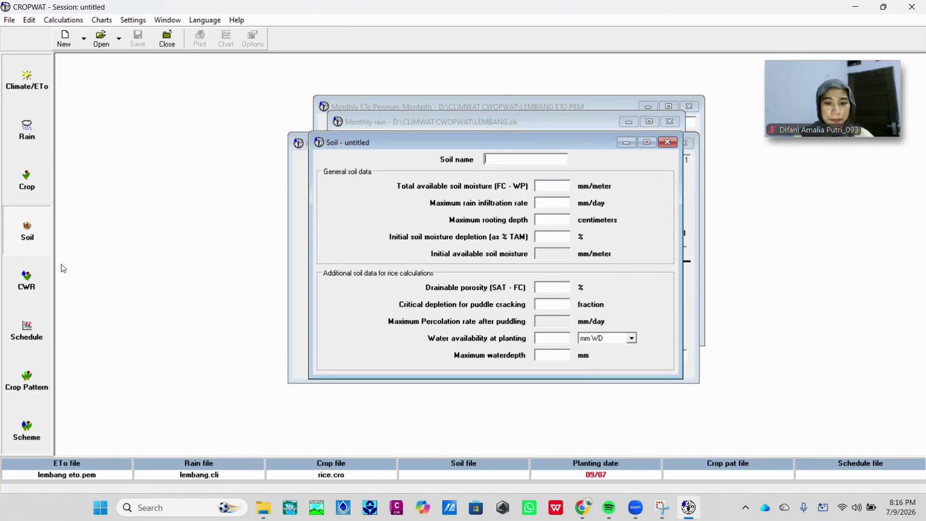
{"action": "left_click", "coordinate": [102, 37]}
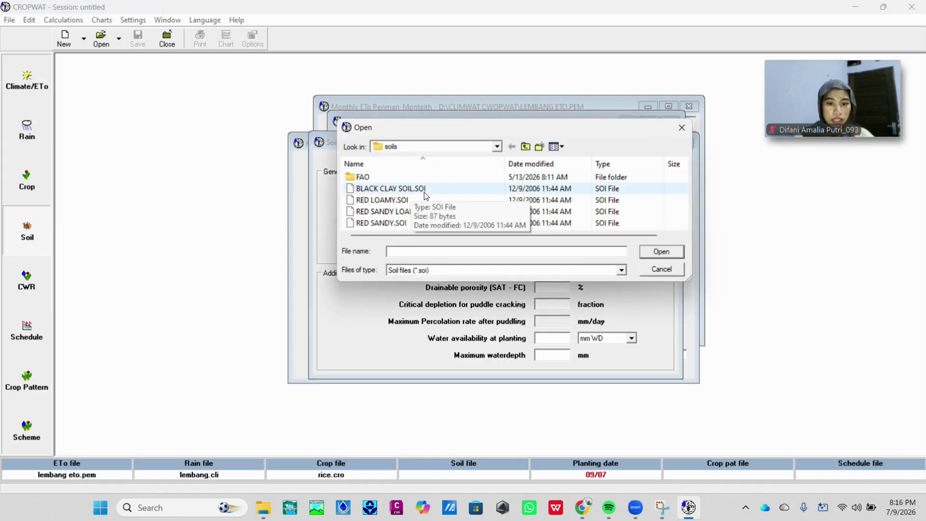
{"action": "double_click", "coordinate": [424, 193]}
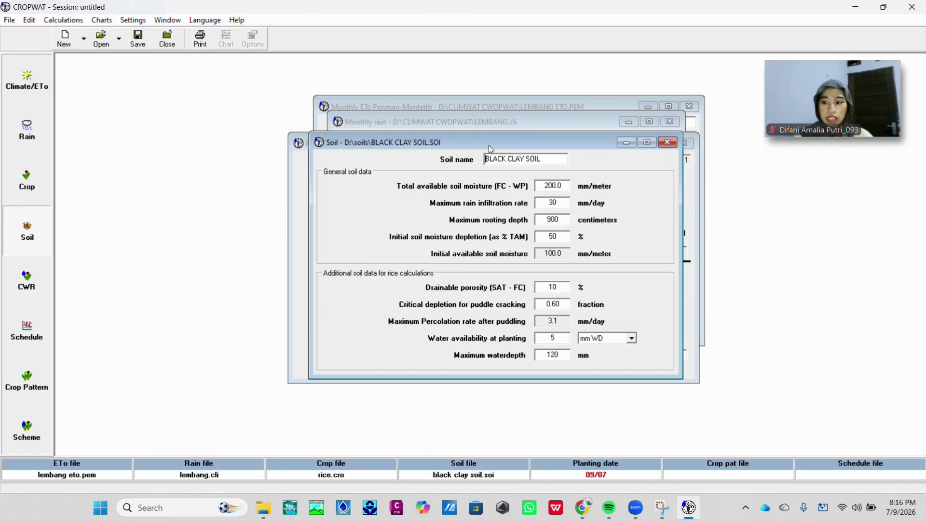
{"action": "left_click_drag", "start_coordinate": [488, 145], "coordinate": [500, 112]}
Calculate the crop water requirements and the rice irrigation schedule from the loaded data
{"action": "left_click", "coordinate": [25, 284]}
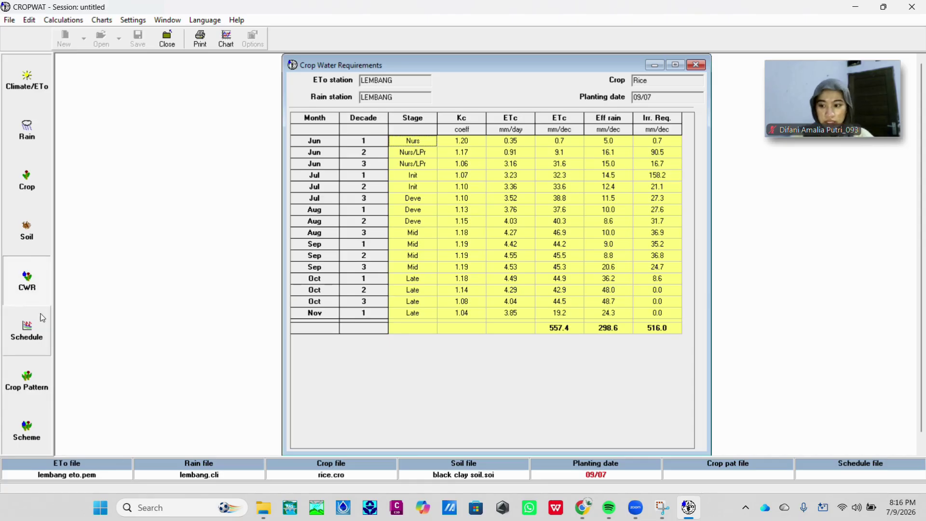
{"action": "left_click", "coordinate": [27, 331]}
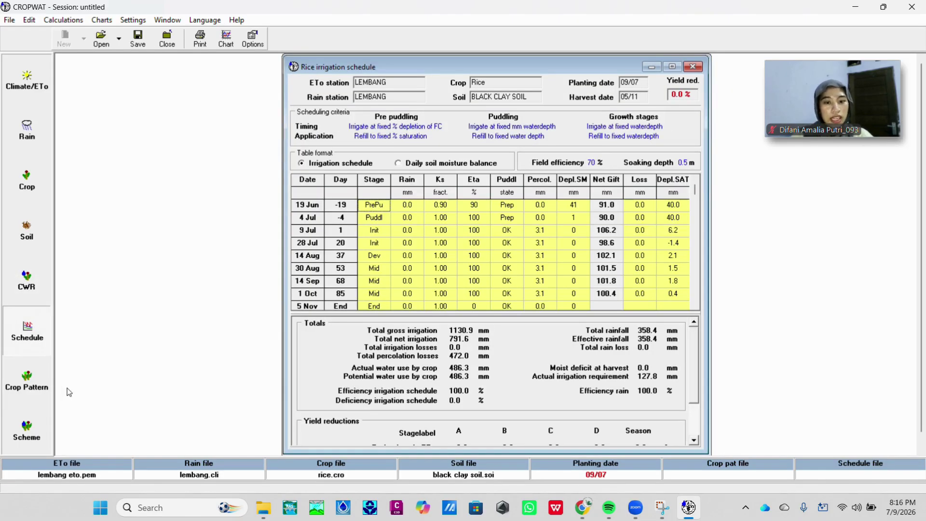
Start a cropping pattern named Tanaman and assign RICE.CRO from the FAO folder as its first crop
{"action": "left_click", "coordinate": [43, 390]}
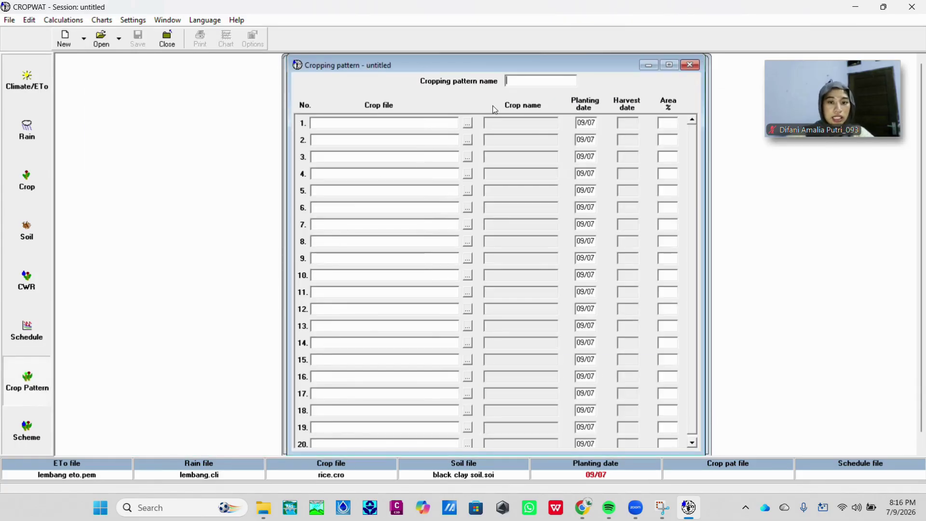
{"action": "type", "text": "Tanaman"}
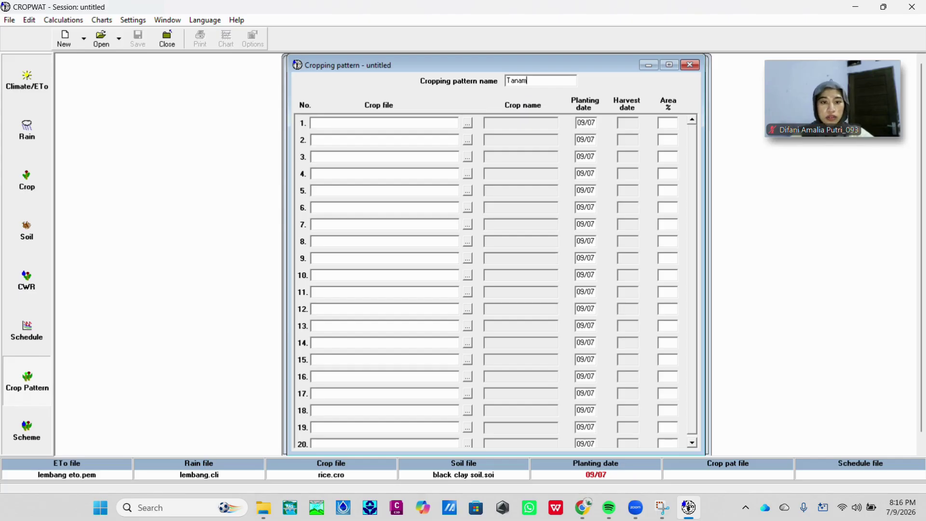
{"action": "left_click", "coordinate": [467, 124]}
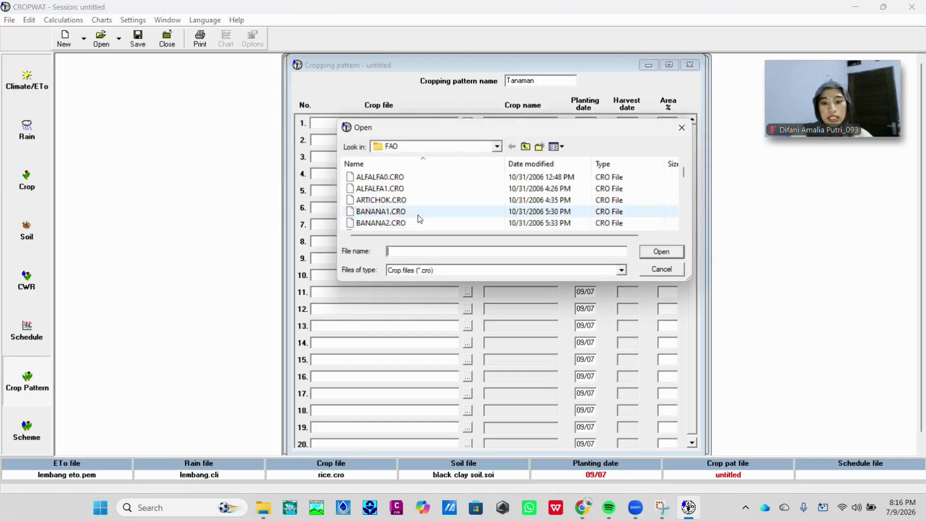
{"action": "scroll", "coordinate": [409, 212], "scroll_direction": "down", "scroll_amount": 4}
{"action": "scroll", "coordinate": [409, 211], "scroll_direction": "down", "scroll_amount": 3}
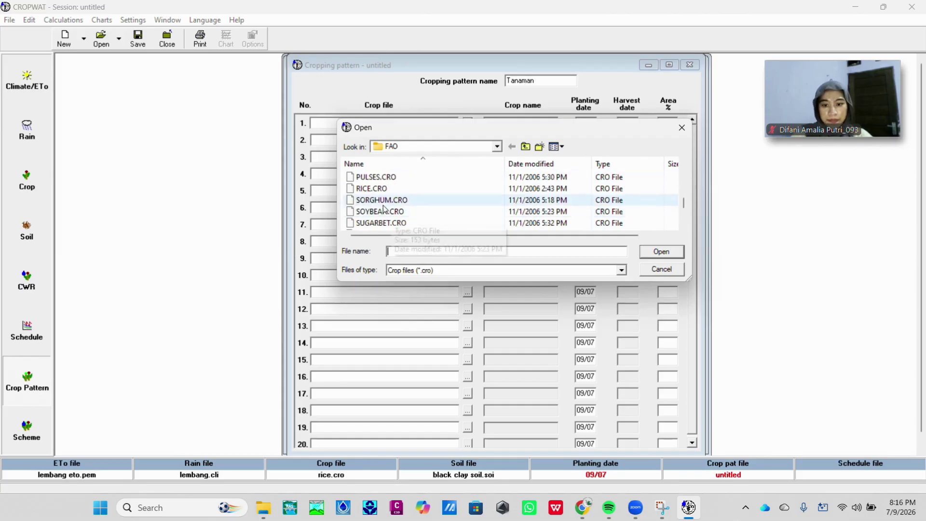
{"action": "double_click", "coordinate": [376, 188]}
Assign RICE.CRO from the FAO folder as the second crop of the Tanaman pattern
{"action": "left_click", "coordinate": [468, 125]}
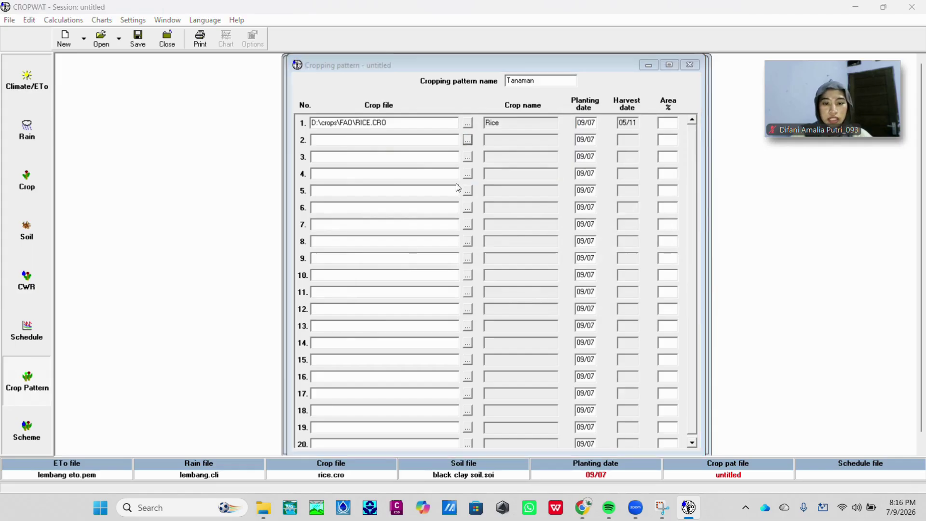
{"action": "scroll", "coordinate": [409, 213], "scroll_direction": "down", "scroll_amount": 5}
{"action": "scroll", "coordinate": [409, 212], "scroll_direction": "down", "scroll_amount": 6}
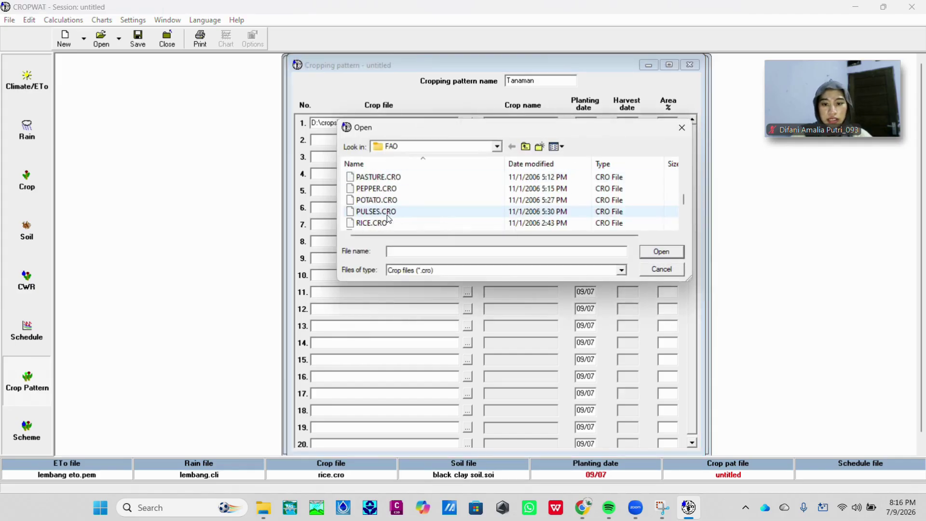
{"action": "double_click", "coordinate": [376, 188]}
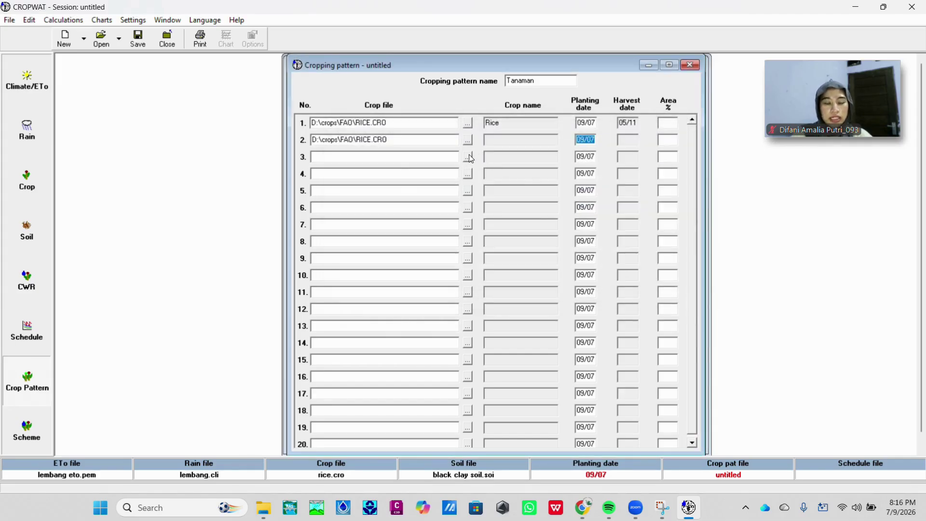
Assign GRONDNUT.CRO from the FAO folder as the third crop of the Tanaman pattern
{"action": "left_click", "coordinate": [469, 156]}
{"action": "scroll", "coordinate": [418, 210], "scroll_direction": "down", "scroll_amount": 5}
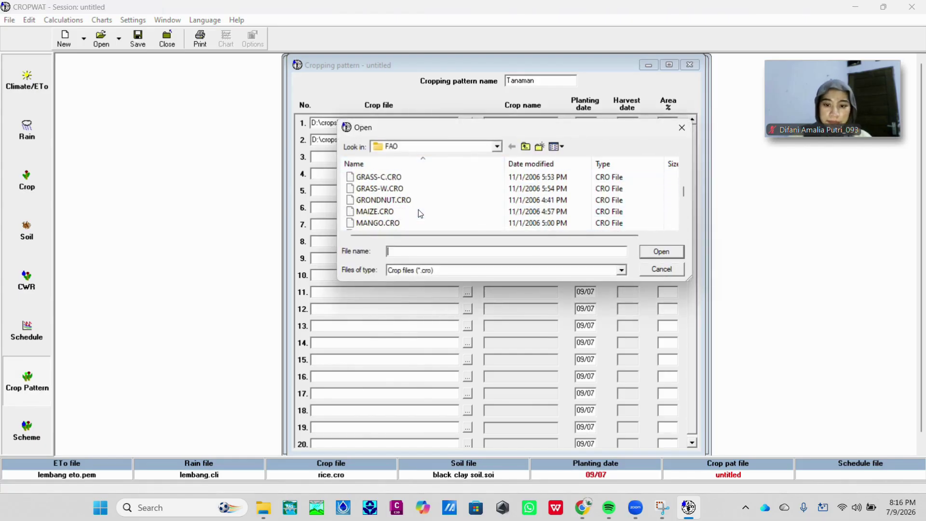
{"action": "scroll", "coordinate": [418, 210], "scroll_direction": "down", "scroll_amount": 6}
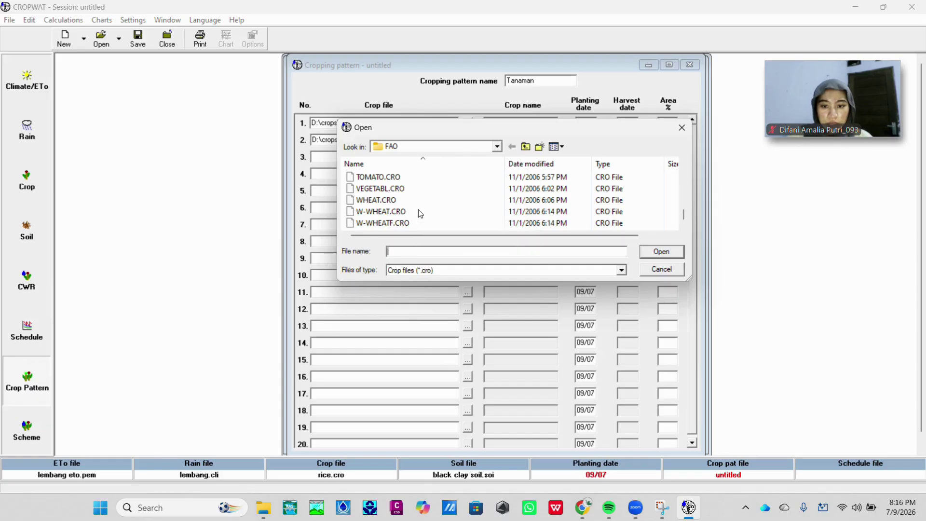
{"action": "scroll", "coordinate": [416, 202], "scroll_direction": "up", "scroll_amount": 4}
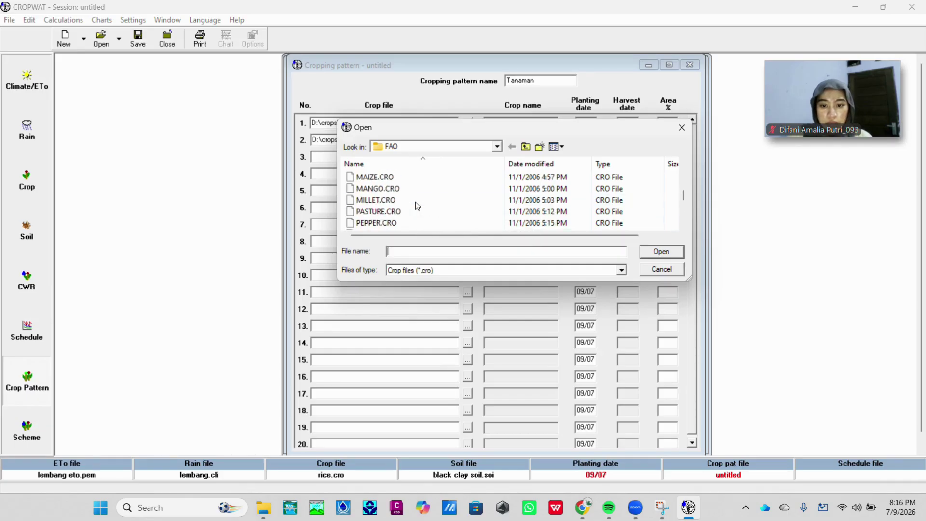
{"action": "scroll", "coordinate": [416, 202], "scroll_direction": "up", "scroll_amount": 3}
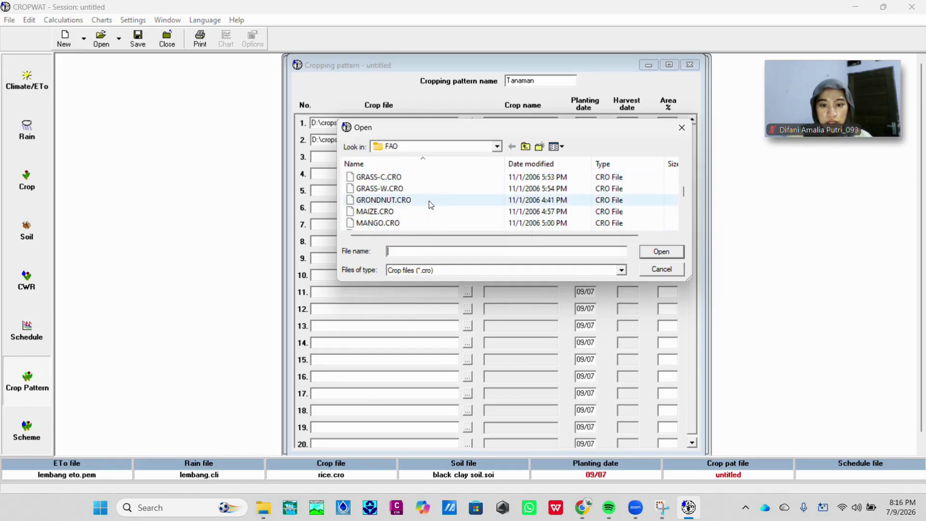
{"action": "double_click", "coordinate": [438, 199]}
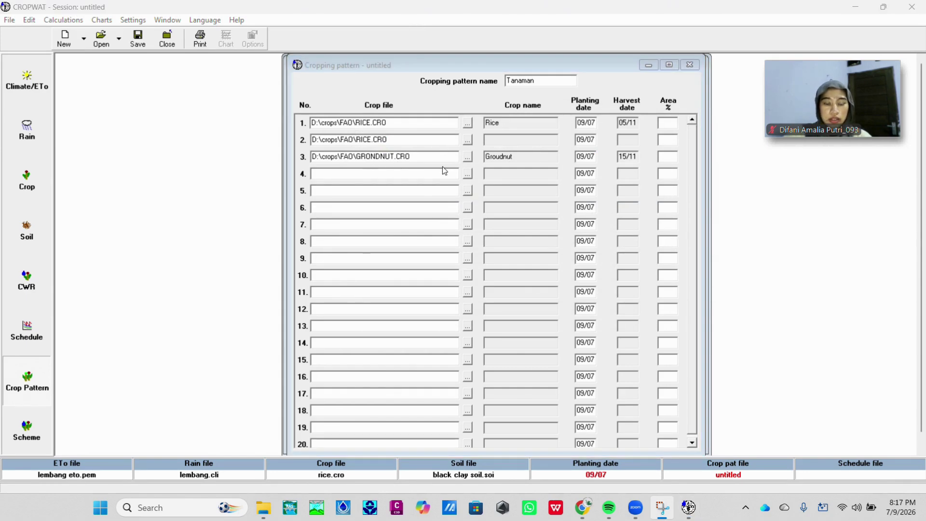
Reload RICE.CRO from the FAO folder for the second crop so its name and harvest date fill in
{"action": "left_click", "coordinate": [467, 141]}
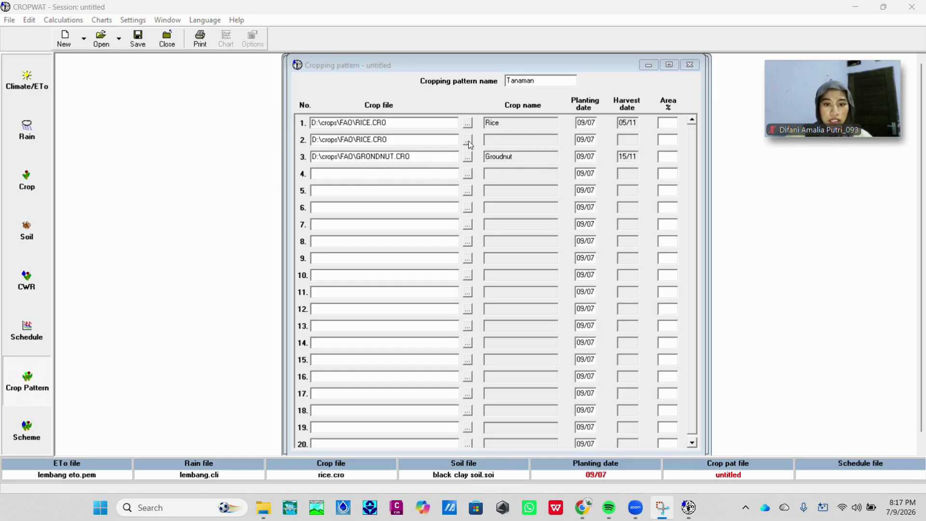
{"action": "scroll", "coordinate": [434, 202], "scroll_direction": "down", "scroll_amount": 5}
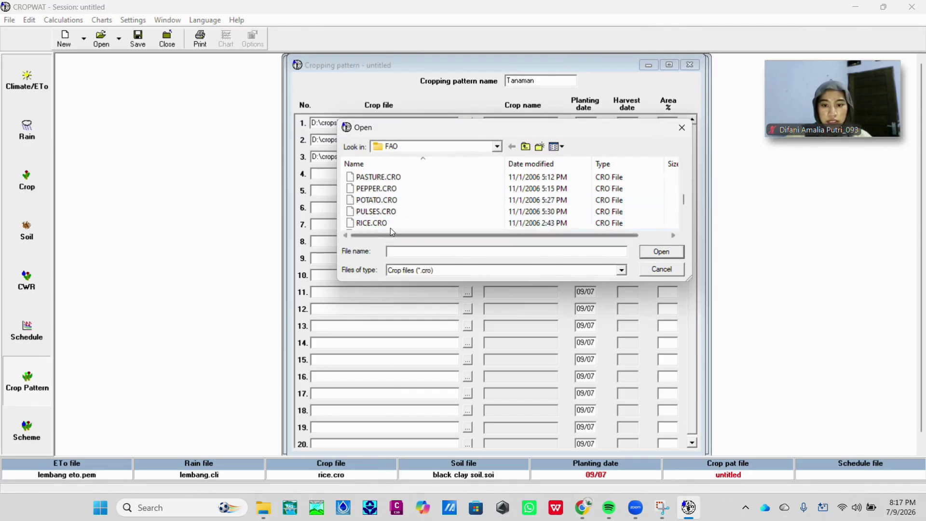
{"action": "double_click", "coordinate": [390, 223]}
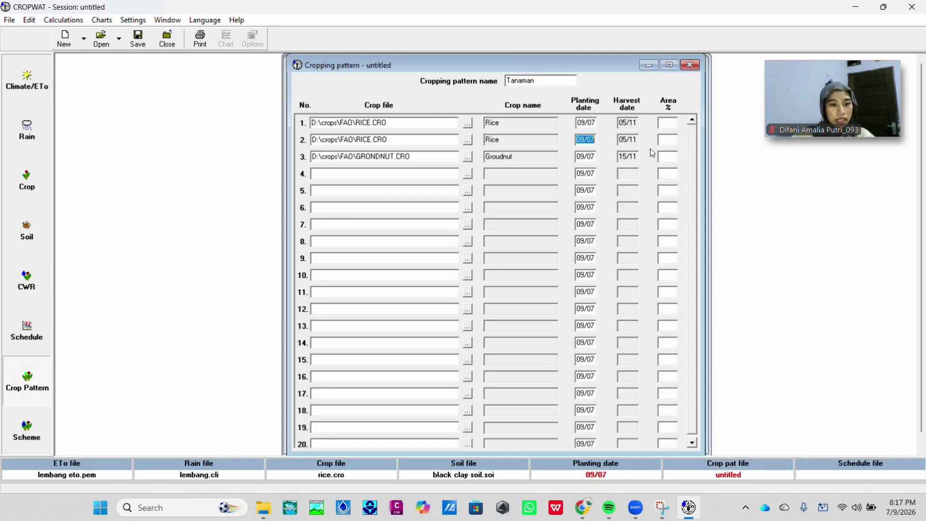
Set the area shares of the pattern to 35% for each of the two rice crops and 30% for groundnut
{"action": "left_click", "coordinate": [668, 123]}
{"action": "type", "text": "35"}
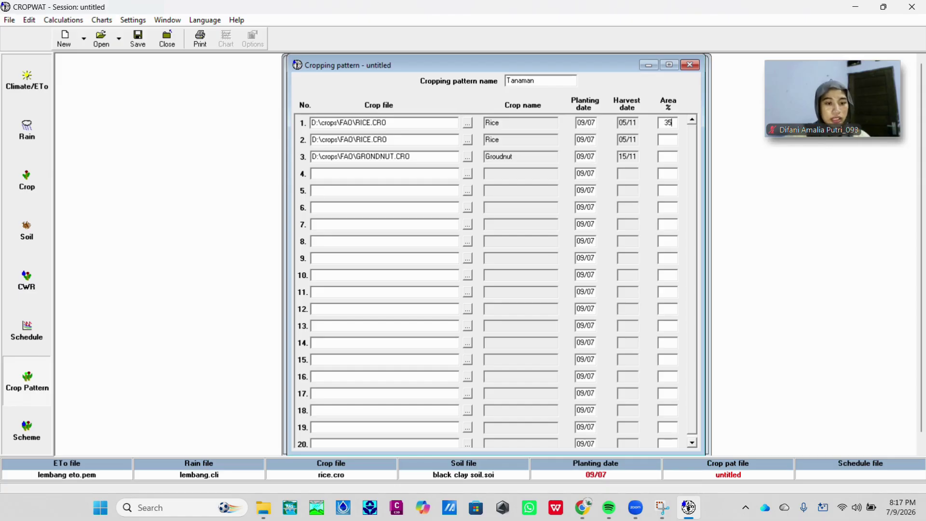
{"action": "left_click", "coordinate": [673, 140]}
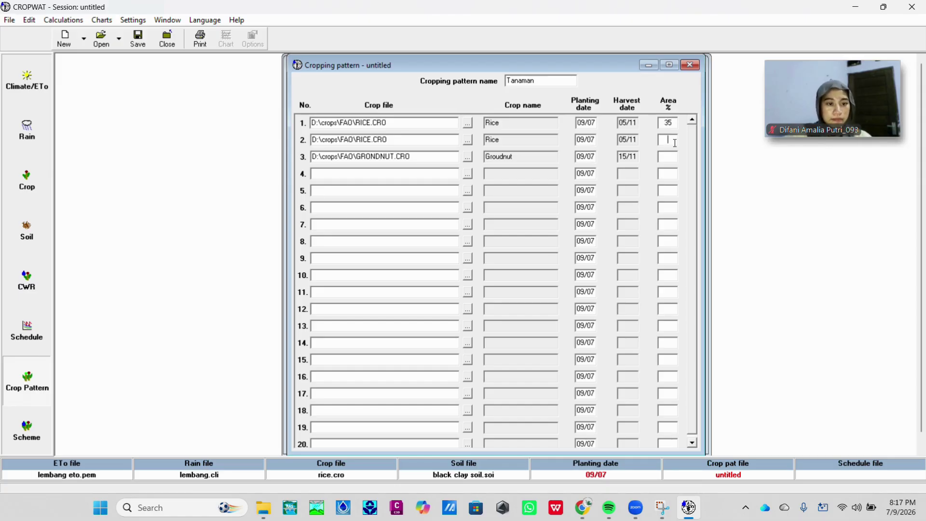
{"action": "type", "text": "35"}
{"action": "left_click", "coordinate": [673, 156]}
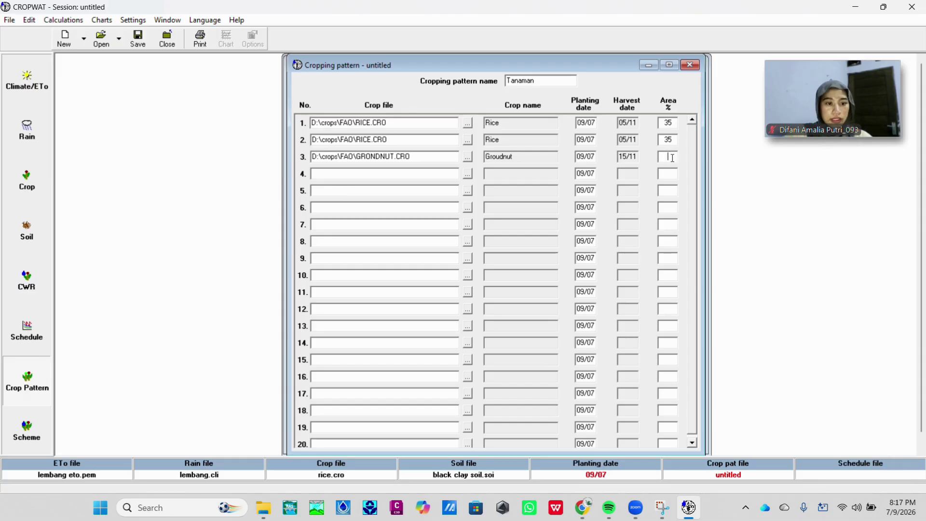
{"action": "type", "text": "30"}
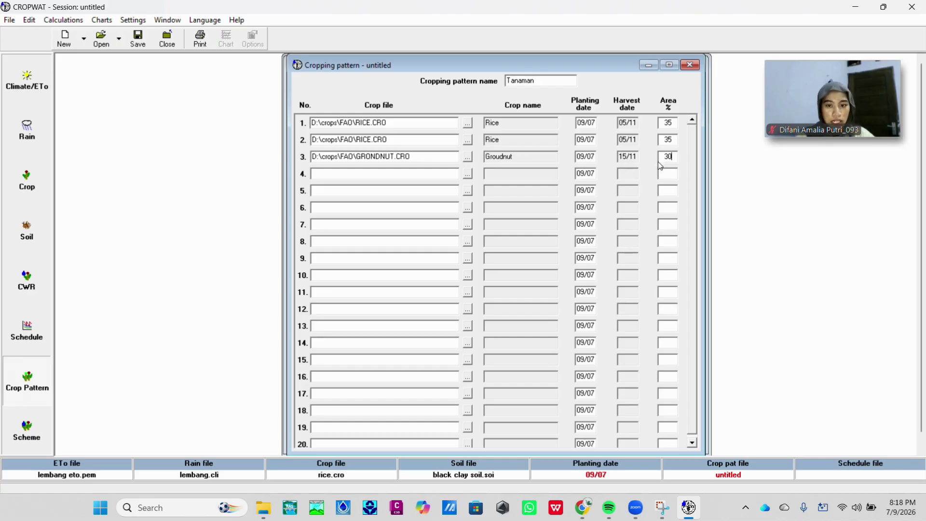
Set the second rice crop's planting date to 05/01 and start a screen capture of the cropping pattern
{"action": "left_click", "coordinate": [582, 139]}
{"action": "type", "text": "5"}
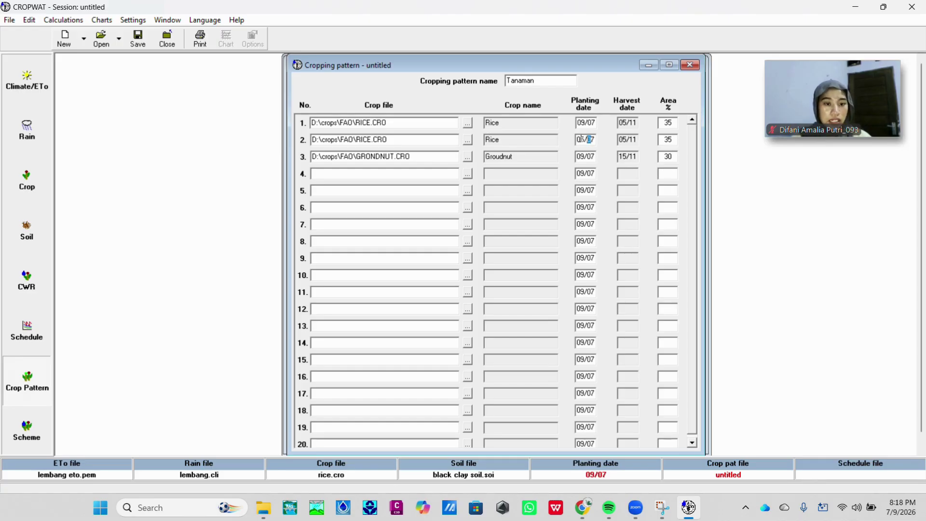
{"action": "left_click", "coordinate": [593, 140]}
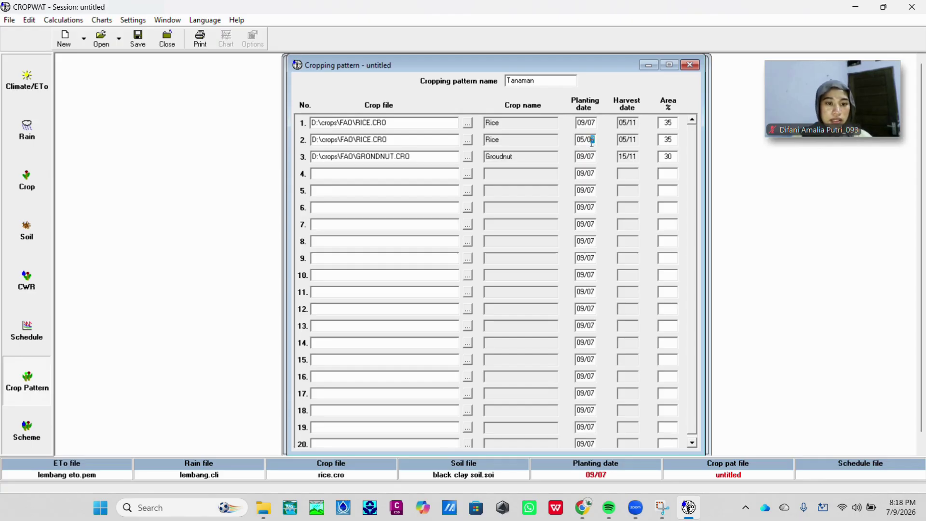
{"action": "left_click_drag", "start_coordinate": [592, 143], "coordinate": [588, 140]}
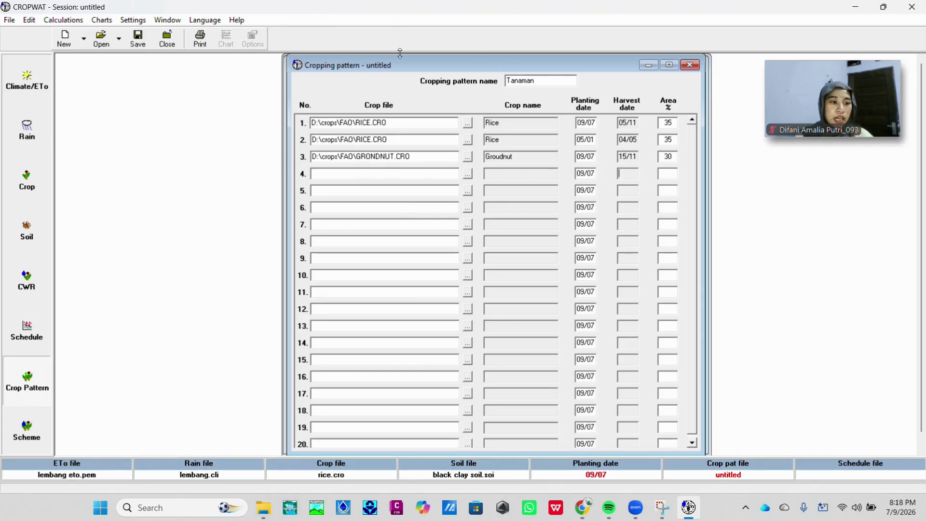
{"action": "key", "text": "super+shift+s"}
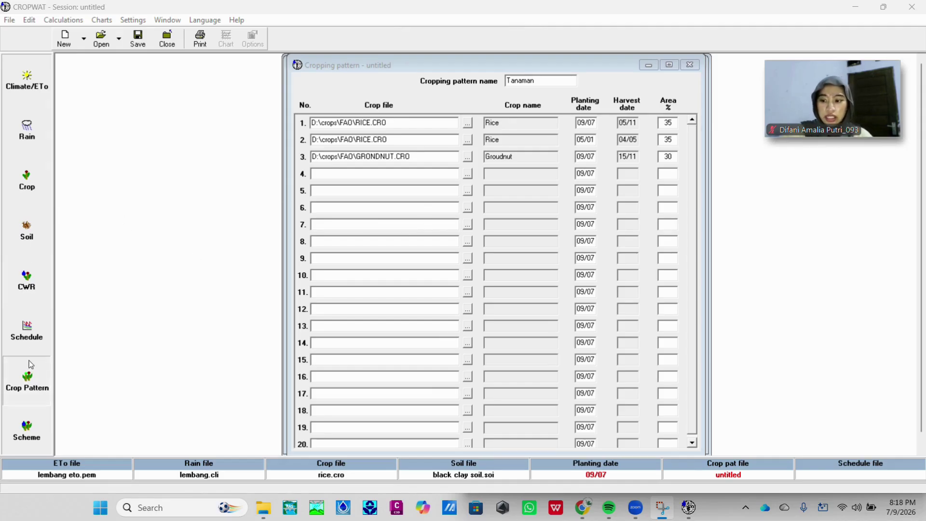
Chart the rice irrigation schedule and display its depletion series as bars
{"action": "left_click", "coordinate": [29, 334]}
{"action": "left_click", "coordinate": [226, 38]}
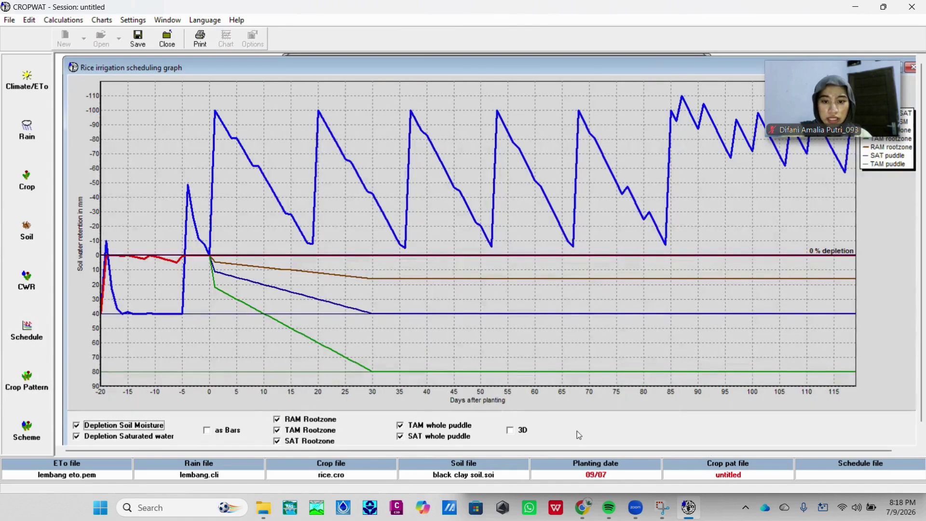
{"action": "left_click", "coordinate": [216, 430]}
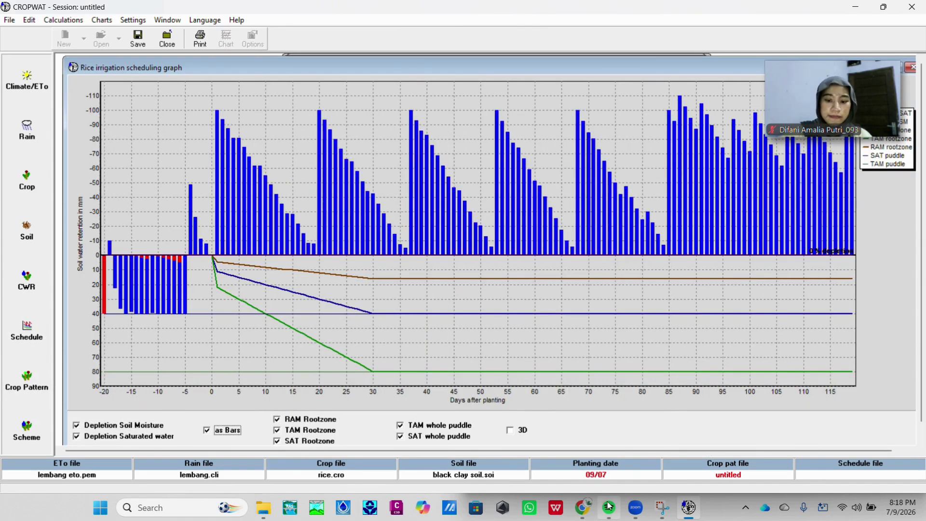
Chart the crop water requirements and add ET crop as bars beside the irrigation requirements
{"action": "left_click", "coordinate": [27, 281]}
{"action": "left_click", "coordinate": [225, 41]}
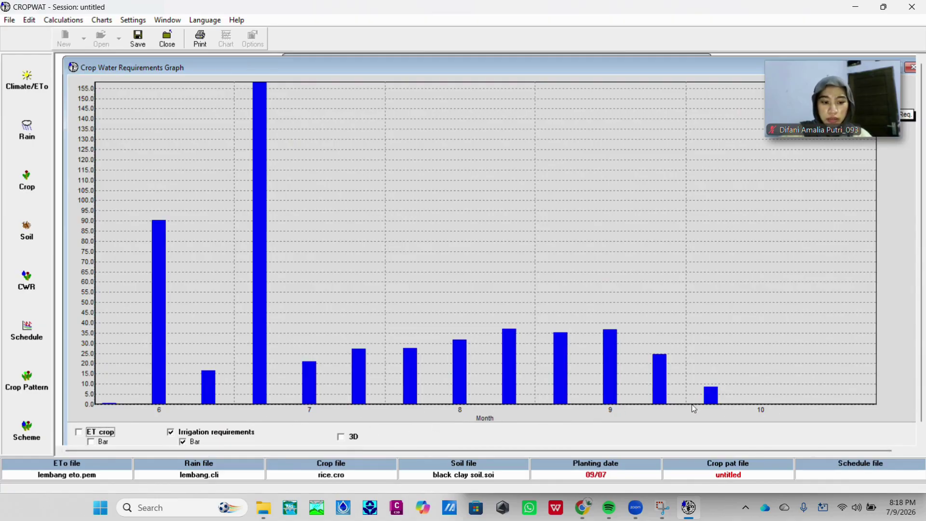
{"action": "left_click", "coordinate": [79, 432]}
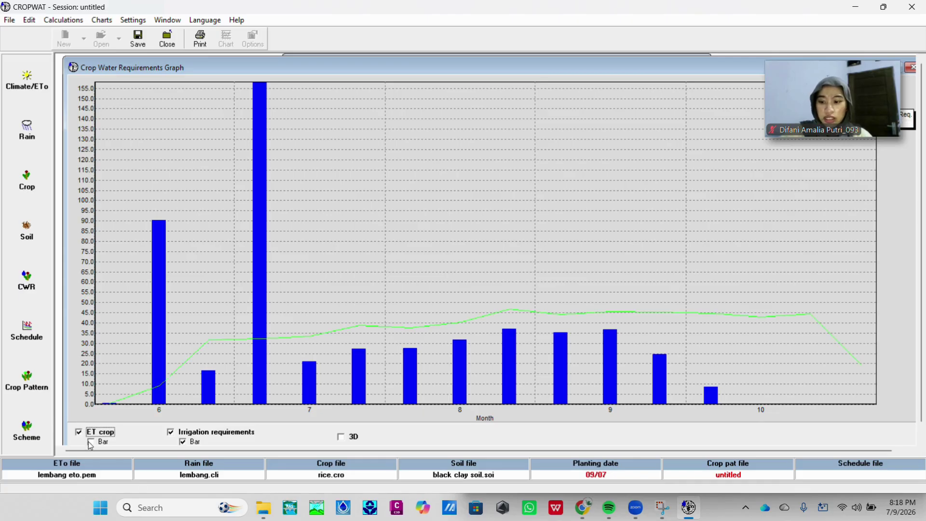
{"action": "left_click", "coordinate": [90, 442]}
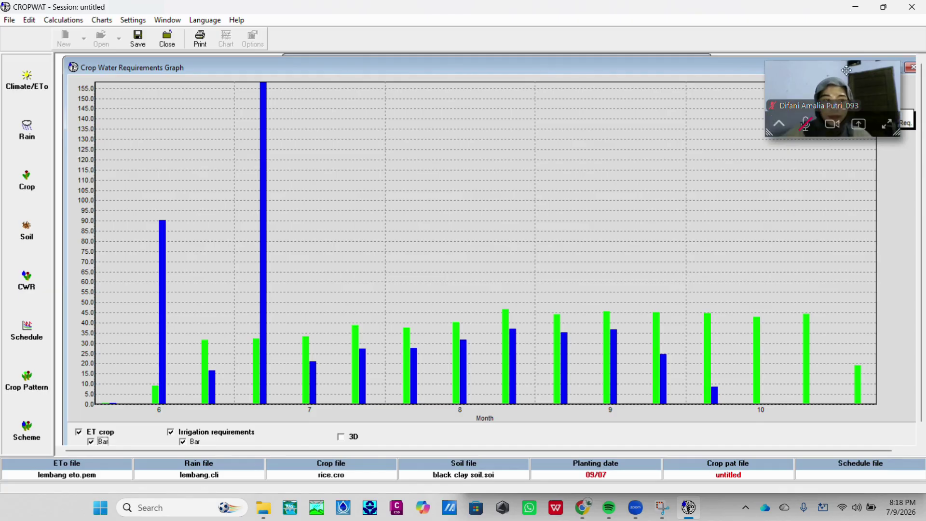
Close the crop water requirements and rice scheduling graphs and bring up the monthly ETo climate data for Lembang
{"action": "left_click", "coordinate": [910, 67]}
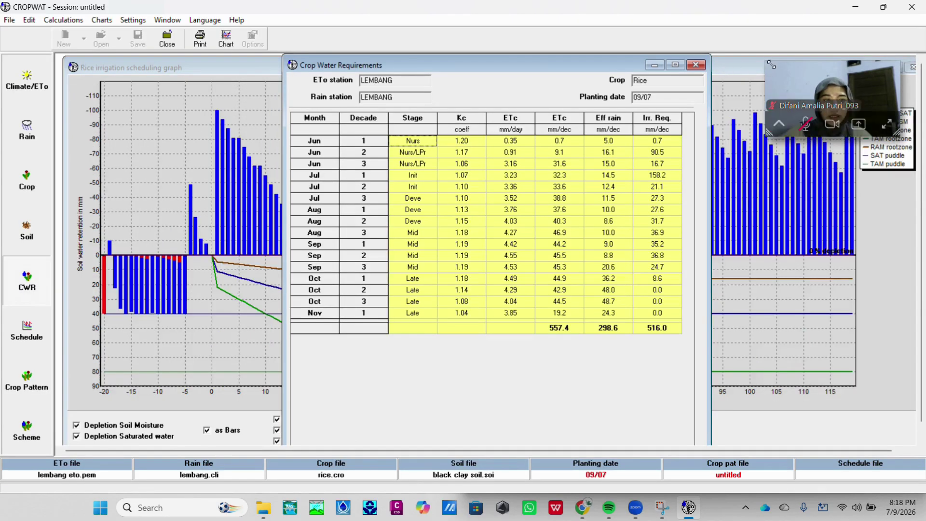
{"action": "double_click", "coordinate": [736, 68]}
{"action": "left_click", "coordinate": [761, 86]}
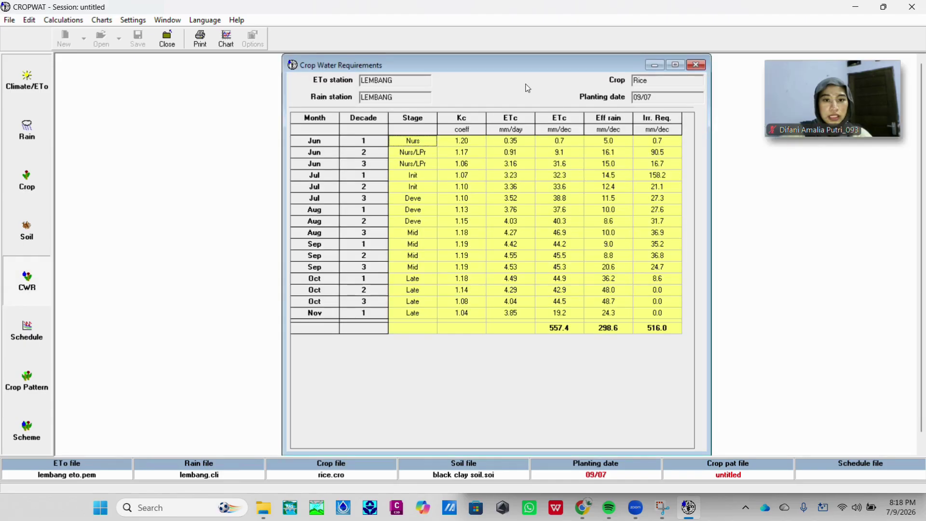
{"action": "left_click", "coordinate": [21, 89]}
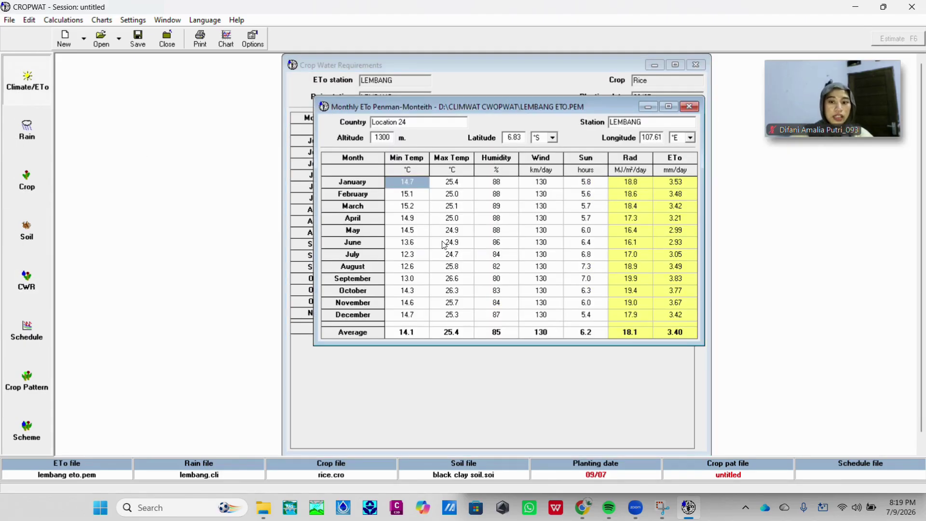
{"action": "left_click", "coordinate": [407, 25]}
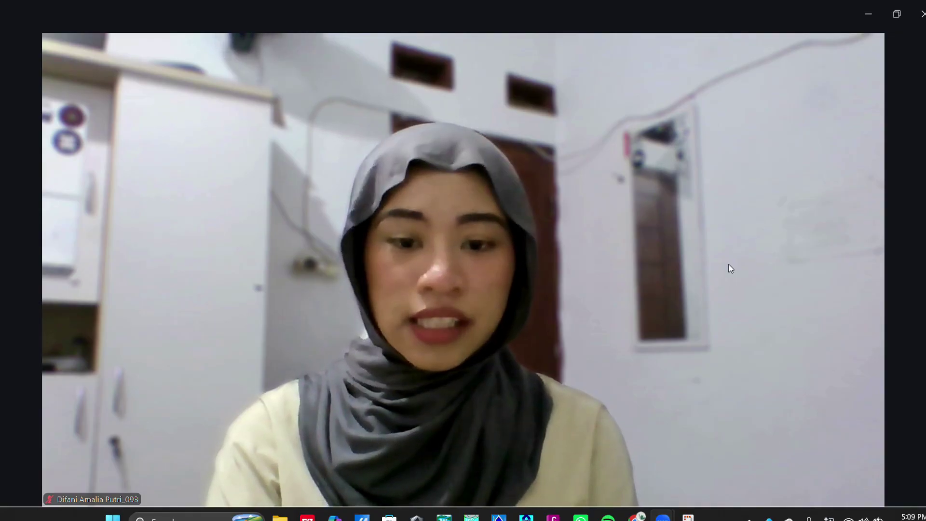
Minimize the meeting window and start ArcMap with a Blank Map from My Templates
{"action": "mouse_move", "coordinate": [747, 103]}
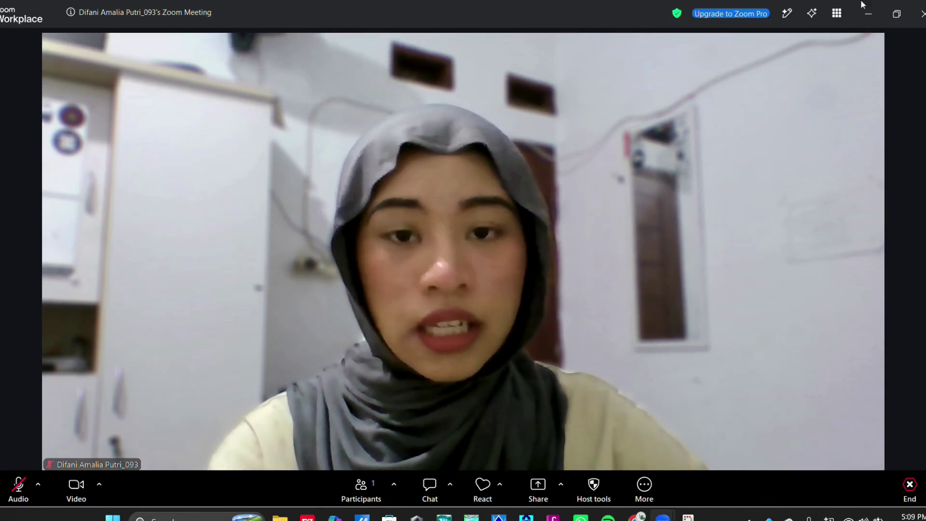
{"action": "left_click", "coordinate": [865, 16]}
{"action": "left_click", "coordinate": [864, 17]}
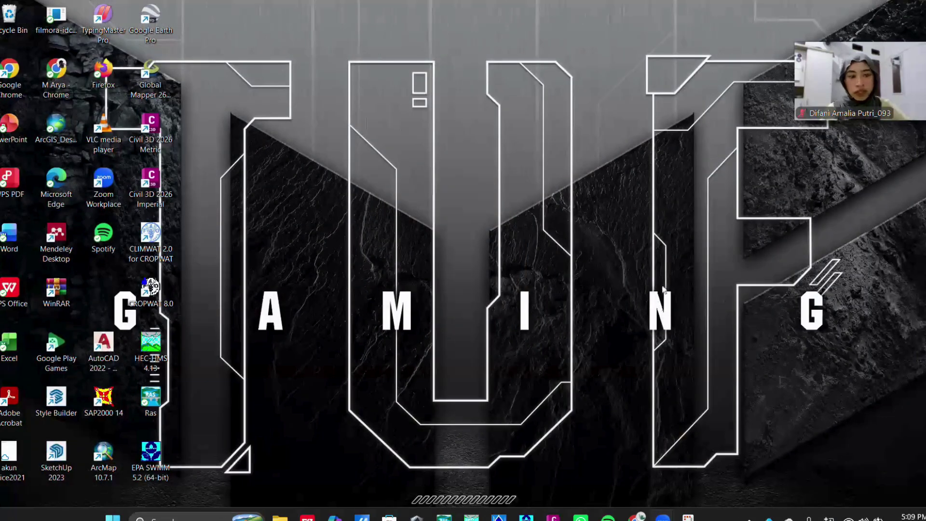
{"action": "double_click", "coordinate": [112, 464]}
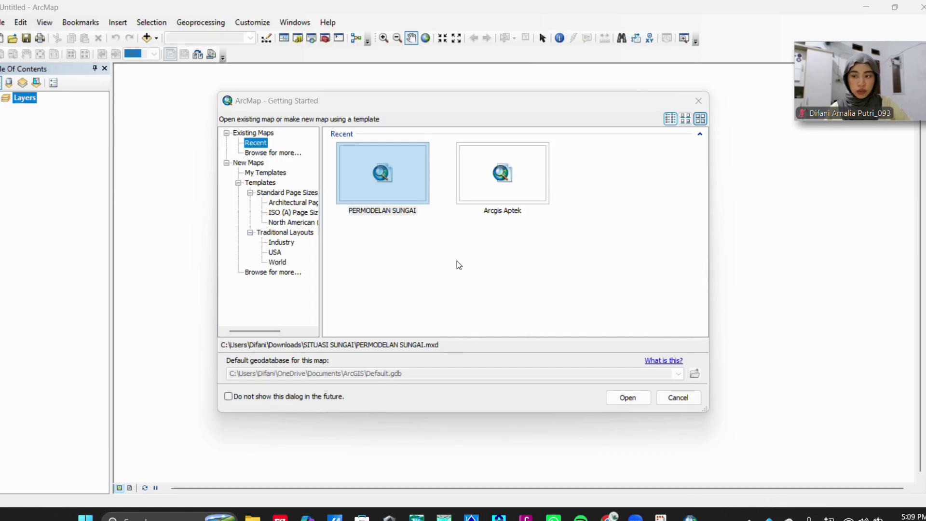
{"action": "left_click", "coordinate": [266, 173]}
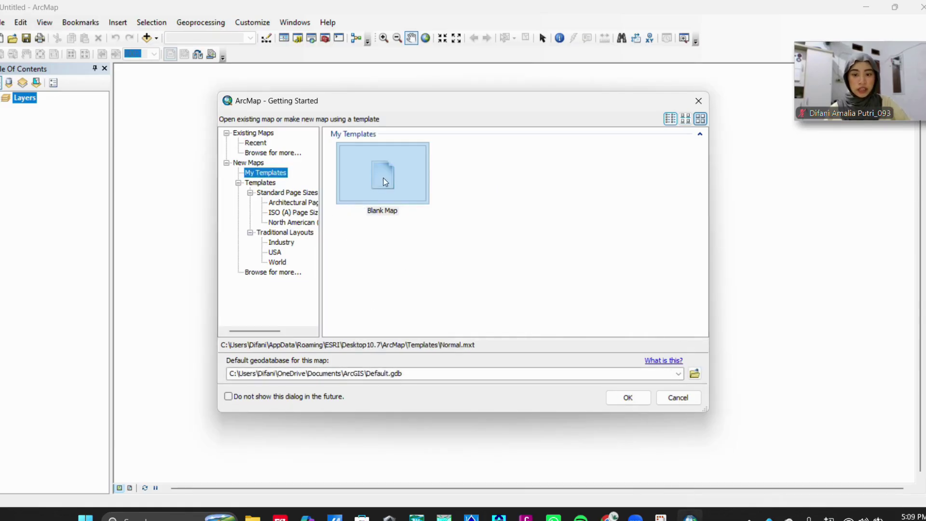
{"action": "left_click", "coordinate": [385, 181]}
{"action": "left_click", "coordinate": [633, 404]}
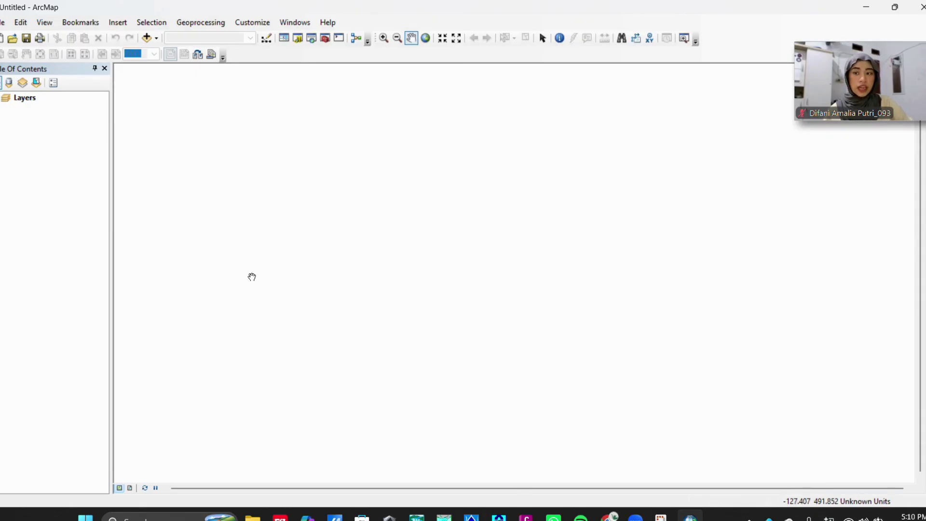
Open the data frame's coordinate system properties and expand the projected UTM WGS 1984 Northern Hemisphere systems
{"action": "left_click", "coordinate": [27, 100]}
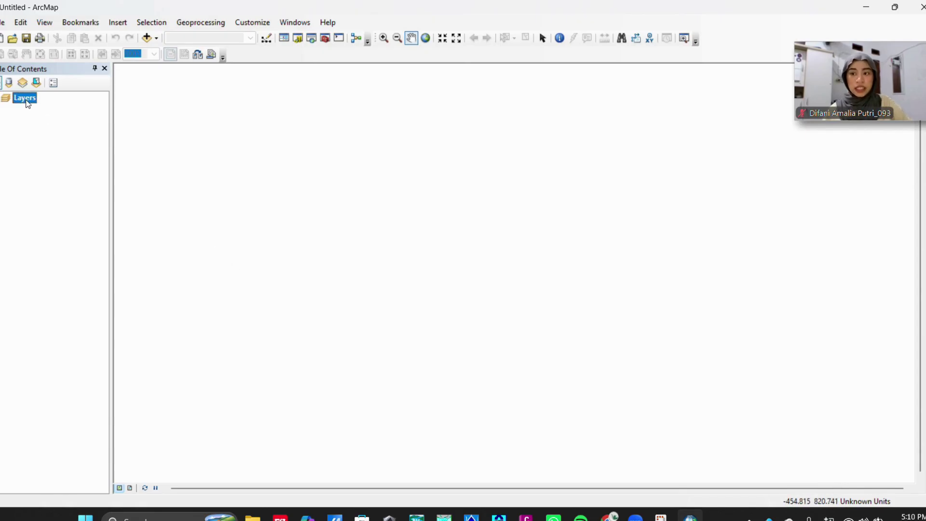
{"action": "right_click", "coordinate": [27, 100]}
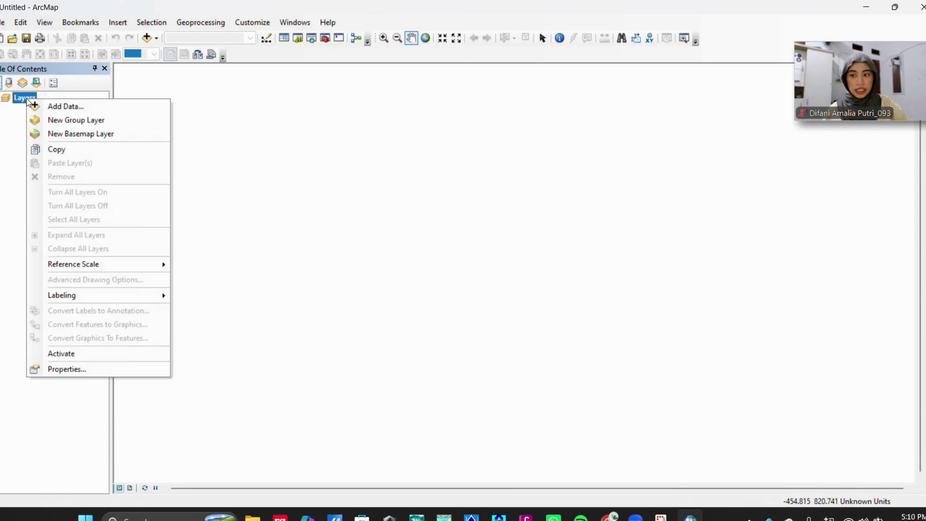
{"action": "left_click", "coordinate": [92, 369]}
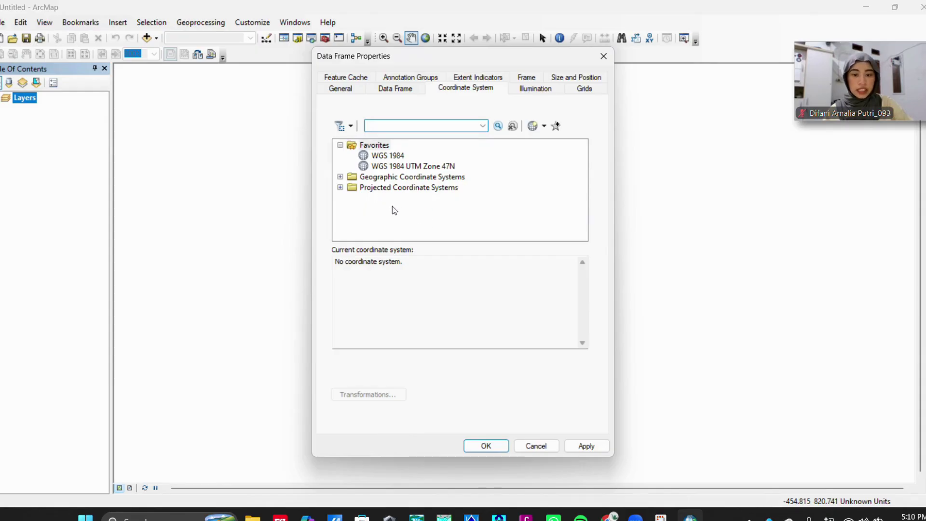
{"action": "left_click", "coordinate": [341, 188]}
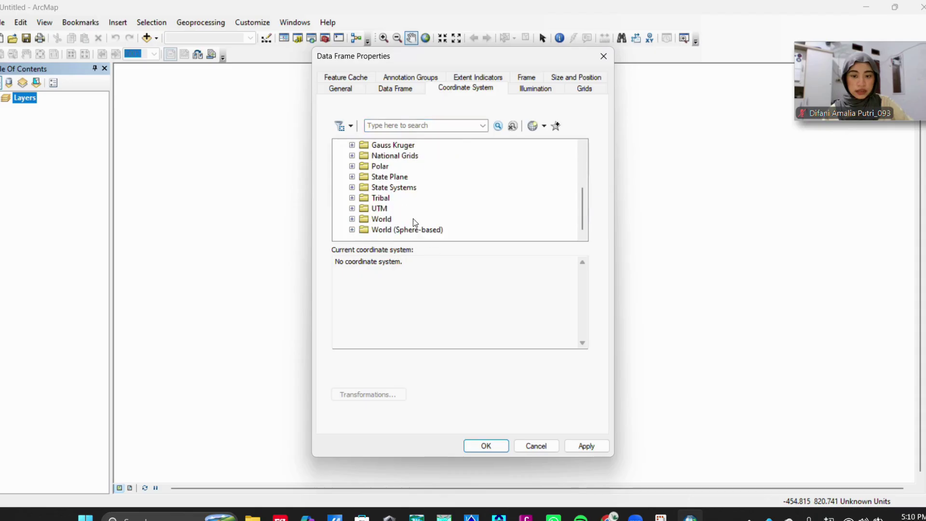
{"action": "left_click", "coordinate": [351, 208]}
{"action": "scroll", "coordinate": [378, 212], "scroll_direction": "down", "scroll_amount": 3}
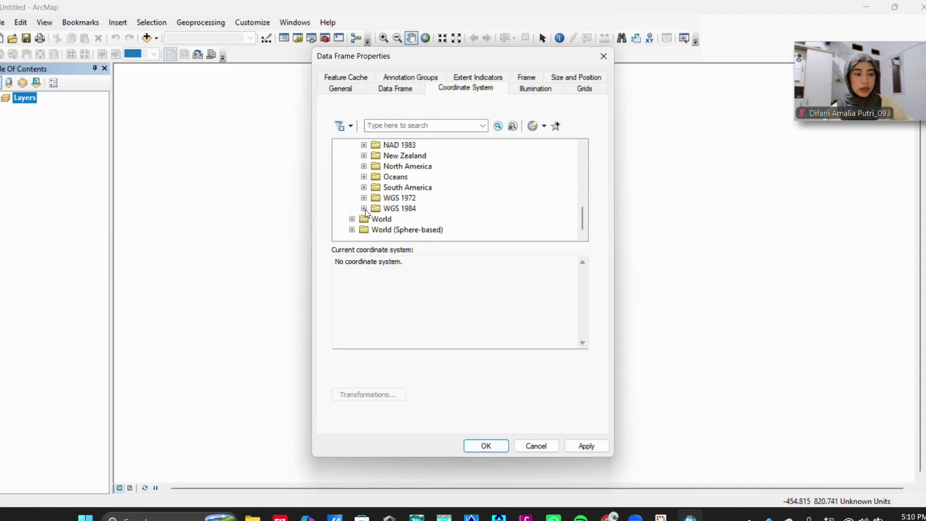
{"action": "left_click", "coordinate": [364, 209]}
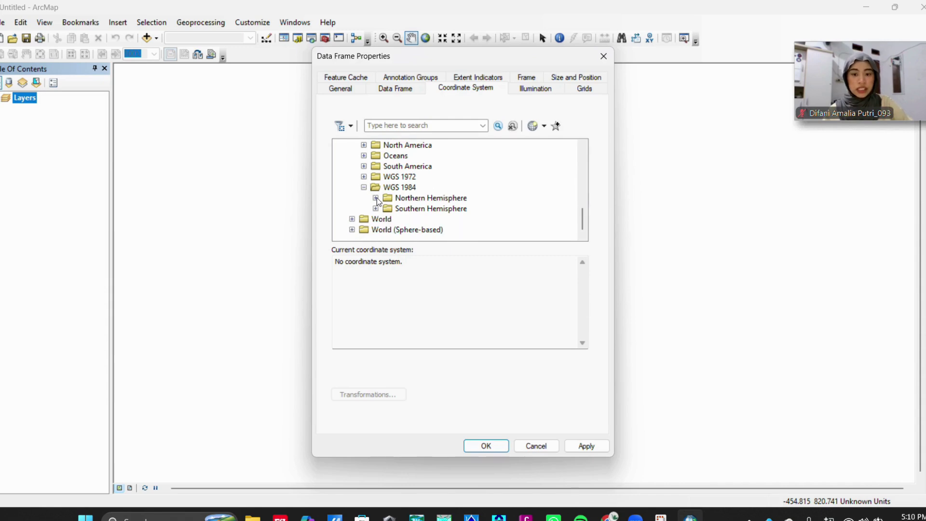
{"action": "left_click", "coordinate": [376, 198]}
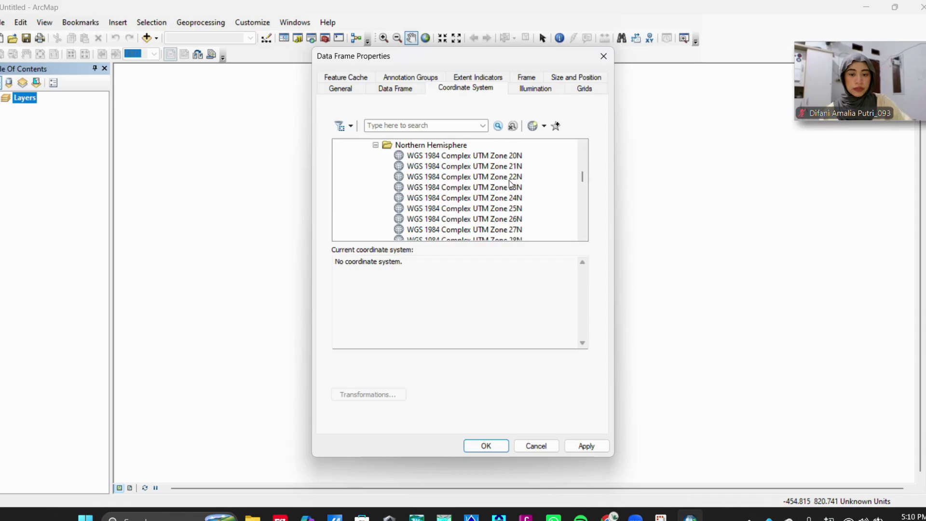
Assign the WGS 1984 UTM Zone 47N coordinate system to the Layers data frame and apply it
{"action": "scroll", "coordinate": [512, 190], "scroll_direction": "down", "scroll_amount": 3}
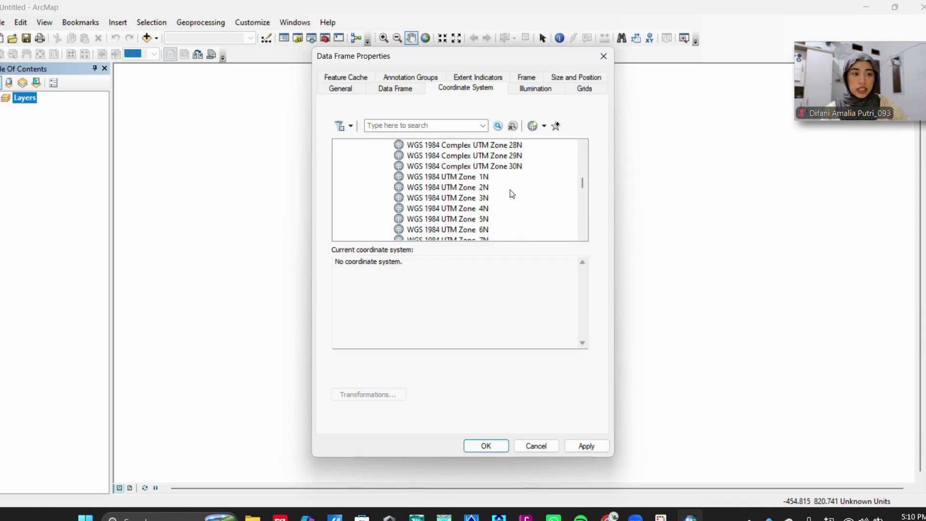
{"action": "scroll", "coordinate": [466, 227], "scroll_direction": "down", "scroll_amount": 3}
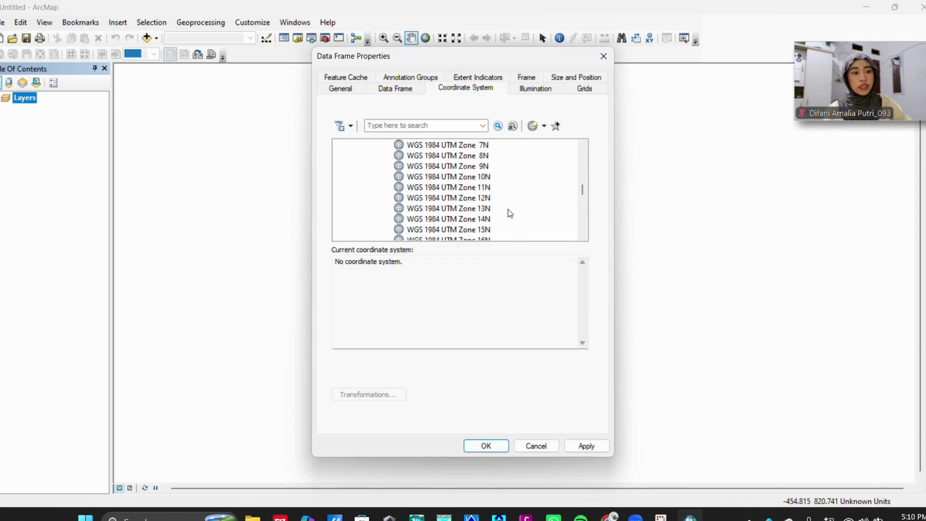
{"action": "scroll", "coordinate": [510, 213], "scroll_direction": "down", "scroll_amount": 11}
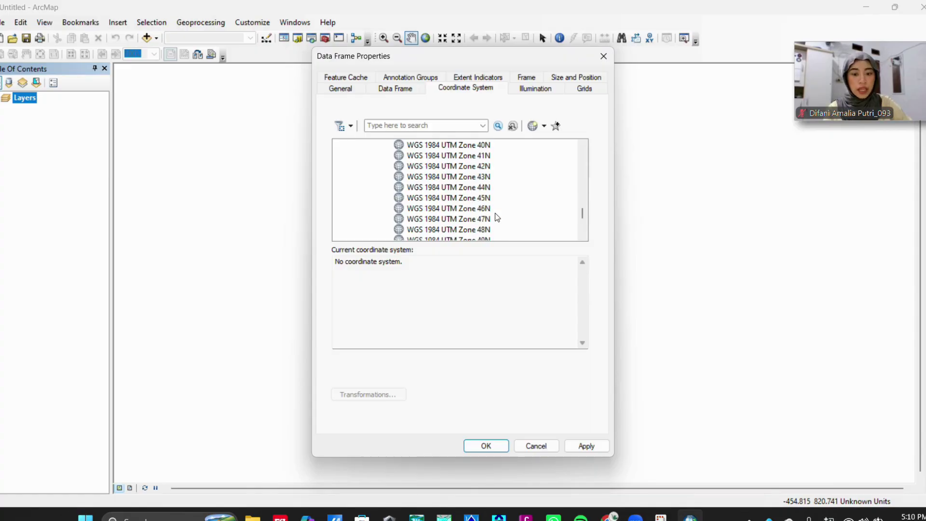
{"action": "left_click", "coordinate": [485, 219]}
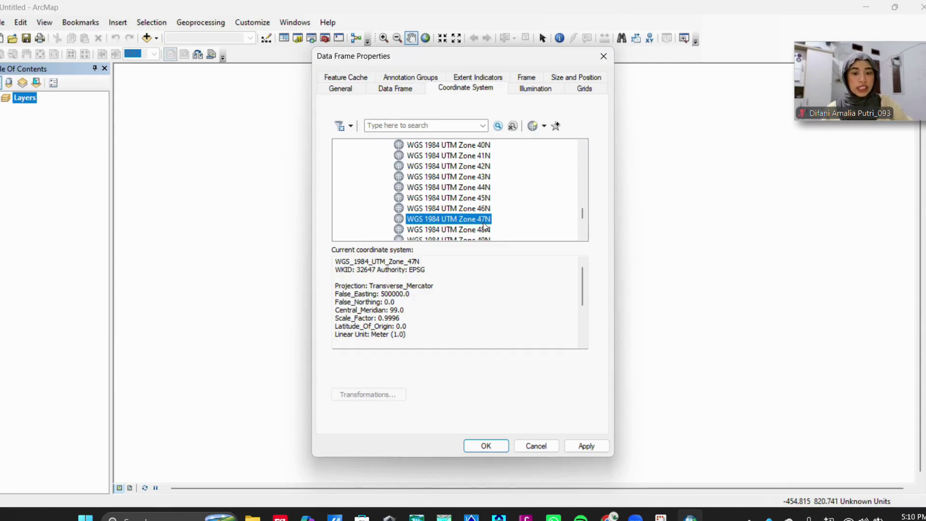
{"action": "key", "text": "Up"}
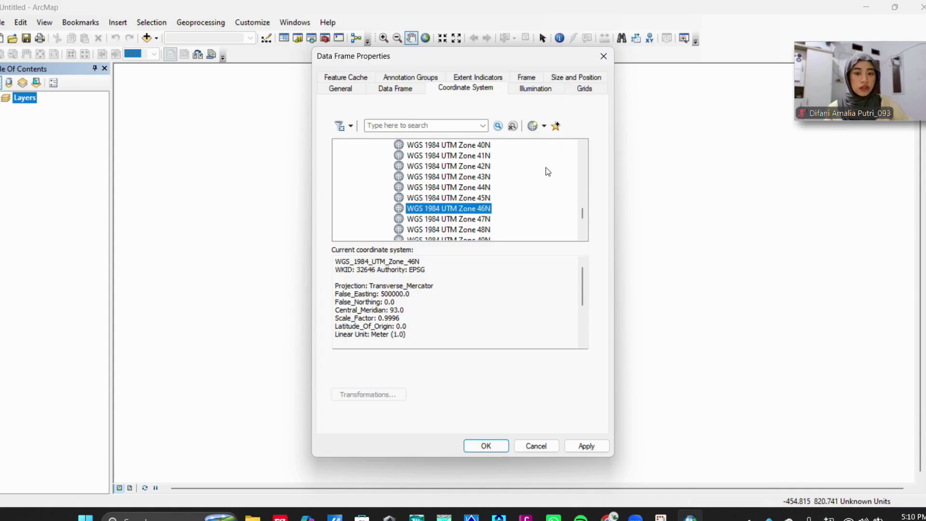
{"action": "left_click", "coordinate": [483, 220]}
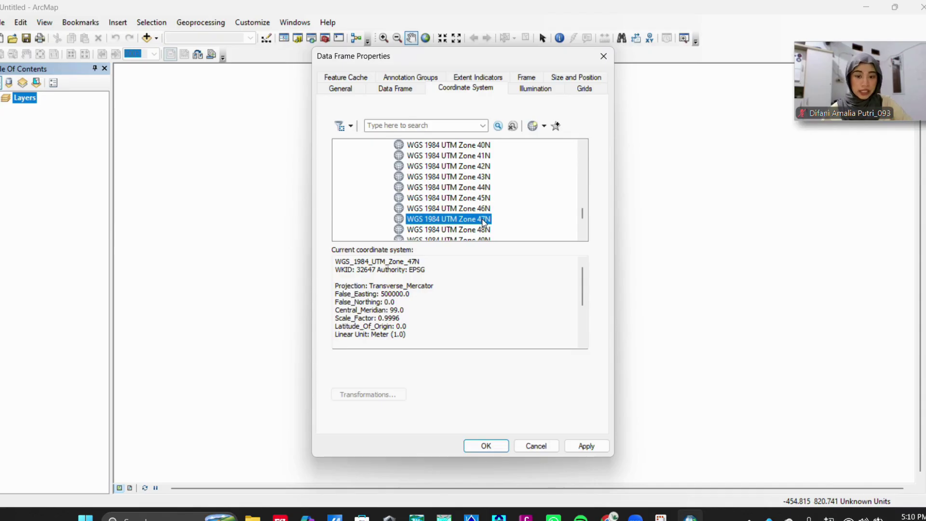
{"action": "left_click", "coordinate": [589, 446]}
{"action": "left_click", "coordinate": [486, 446]}
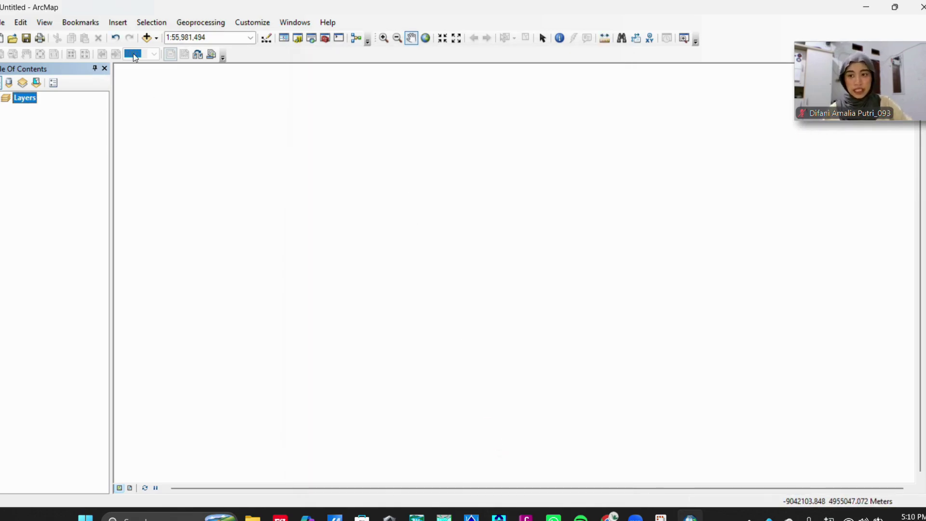
Start adding data to the map and browse to drive D: for a new folder connection
{"action": "left_click", "coordinate": [156, 41]}
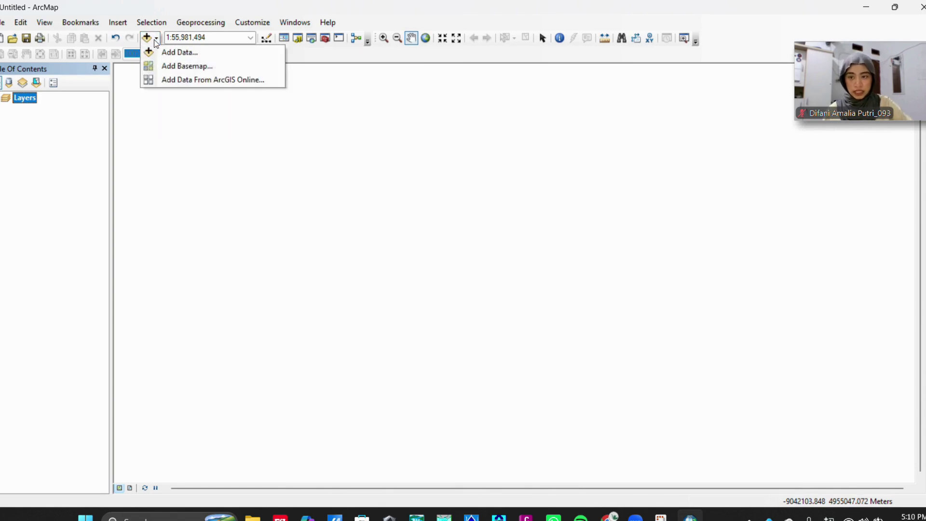
{"action": "left_click", "coordinate": [179, 51]}
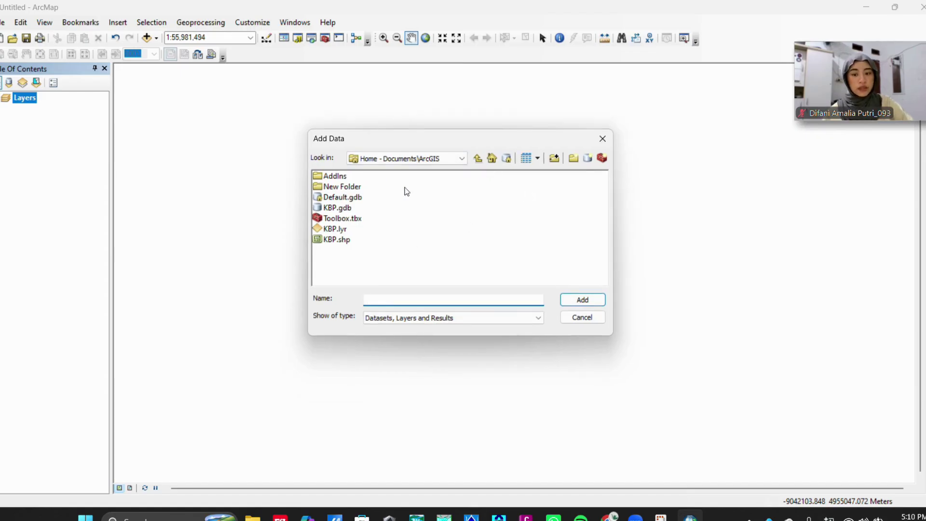
{"action": "left_click", "coordinate": [464, 159]}
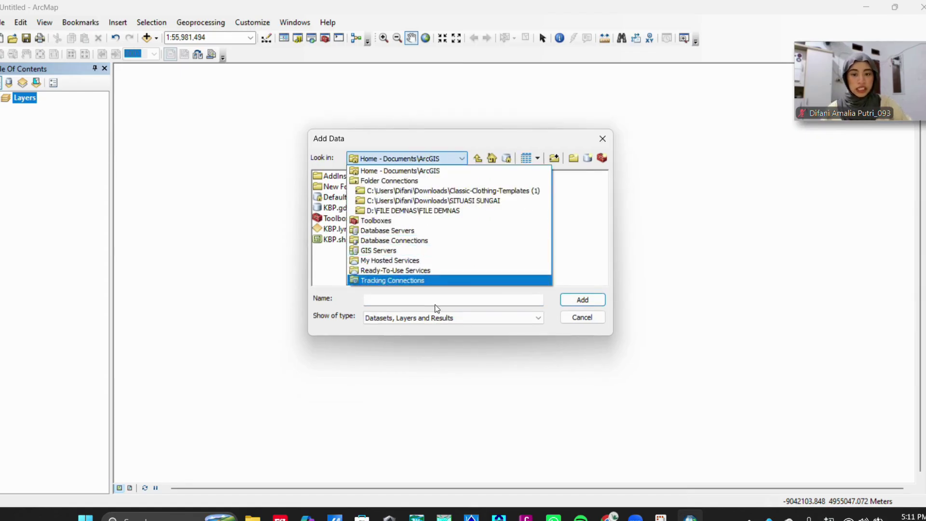
{"action": "left_click", "coordinate": [569, 236]}
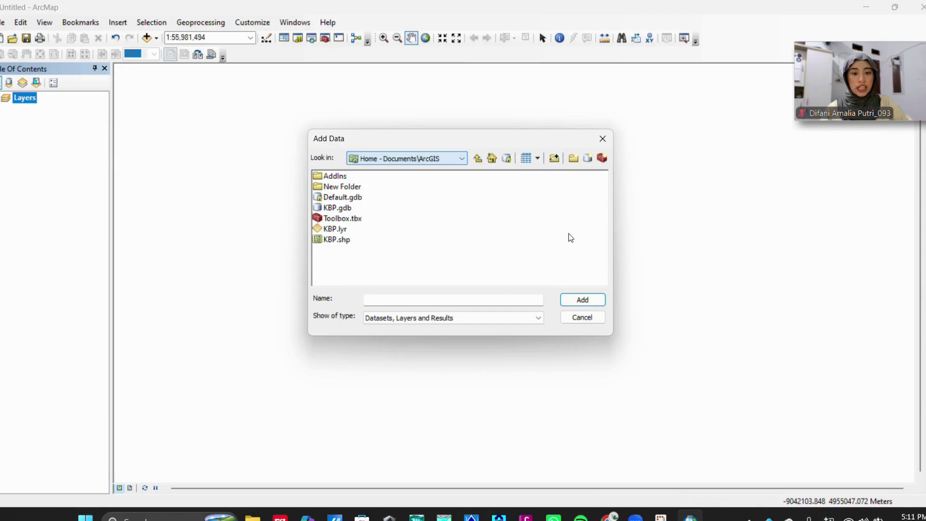
{"action": "left_click", "coordinate": [555, 160]}
{"action": "scroll", "coordinate": [442, 309], "scroll_direction": "down", "scroll_amount": 2}
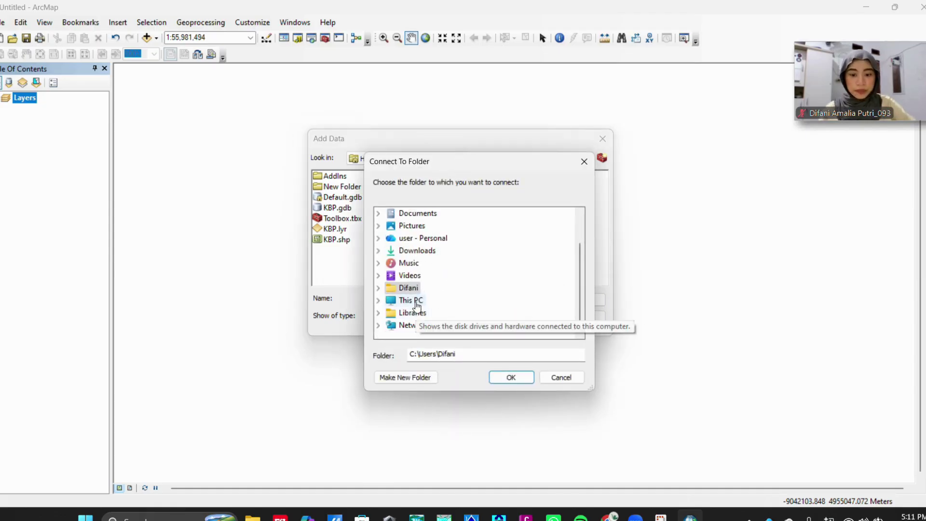
{"action": "double_click", "coordinate": [411, 300]}
{"action": "double_click", "coordinate": [427, 325]}
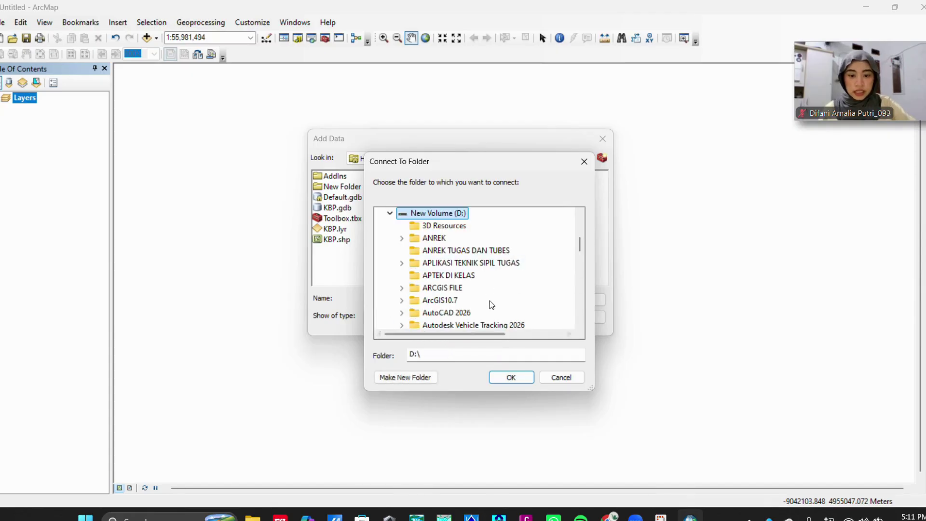
Connect to the folder D:\ARCGIS FILE\DEMNAS
{"action": "scroll", "coordinate": [491, 305], "scroll_direction": "down", "scroll_amount": 3}
{"action": "scroll", "coordinate": [480, 308], "scroll_direction": "up", "scroll_amount": 4}
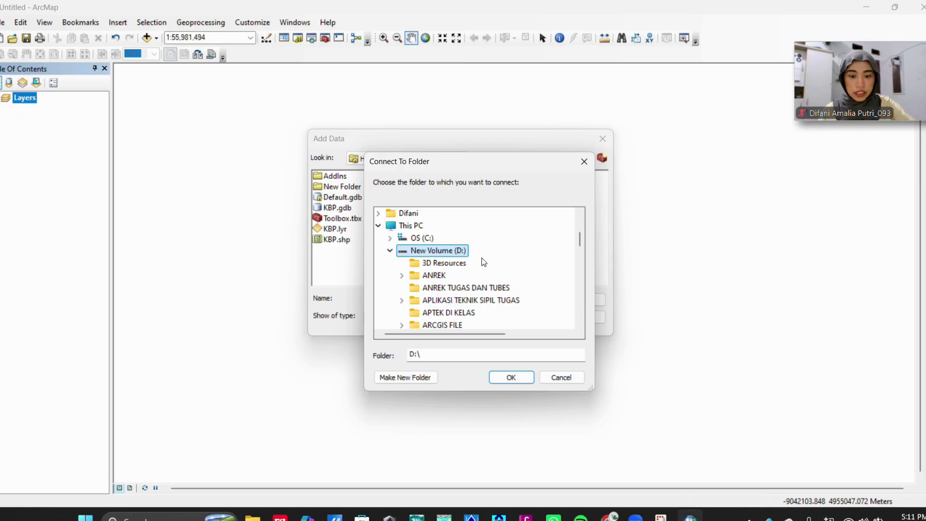
{"action": "scroll", "coordinate": [485, 319], "scroll_direction": "down", "scroll_amount": 3}
{"action": "scroll", "coordinate": [463, 308], "scroll_direction": "down", "scroll_amount": 6}
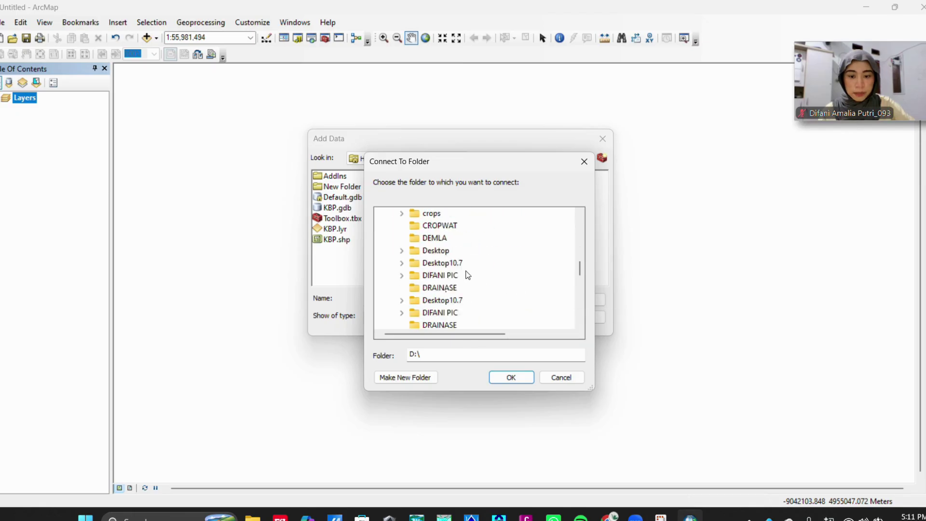
{"action": "scroll", "coordinate": [482, 301], "scroll_direction": "down", "scroll_amount": 8}
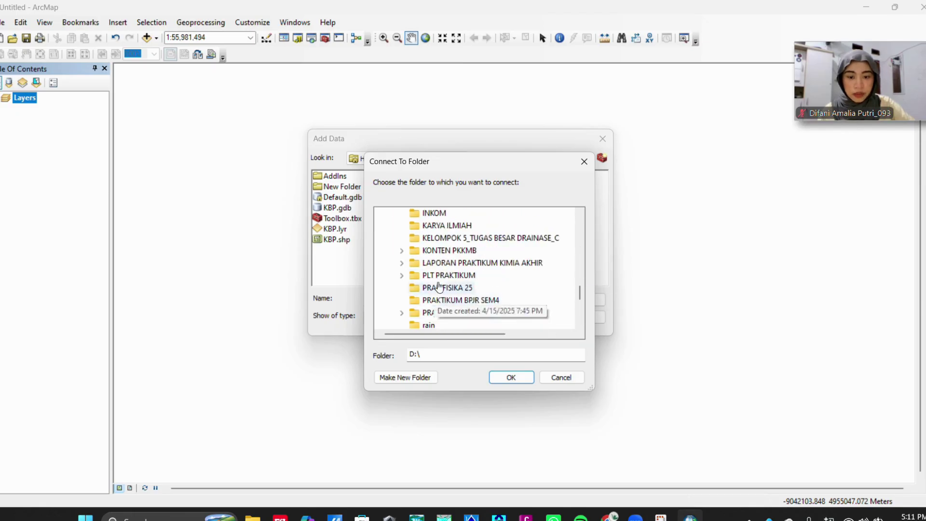
{"action": "scroll", "coordinate": [470, 294], "scroll_direction": "up", "scroll_amount": 8}
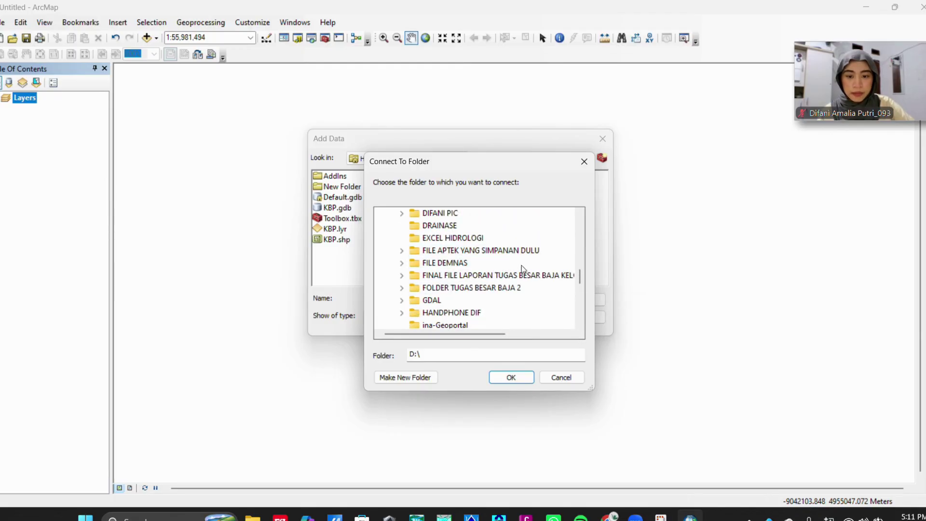
{"action": "scroll", "coordinate": [461, 308], "scroll_direction": "up", "scroll_amount": 2}
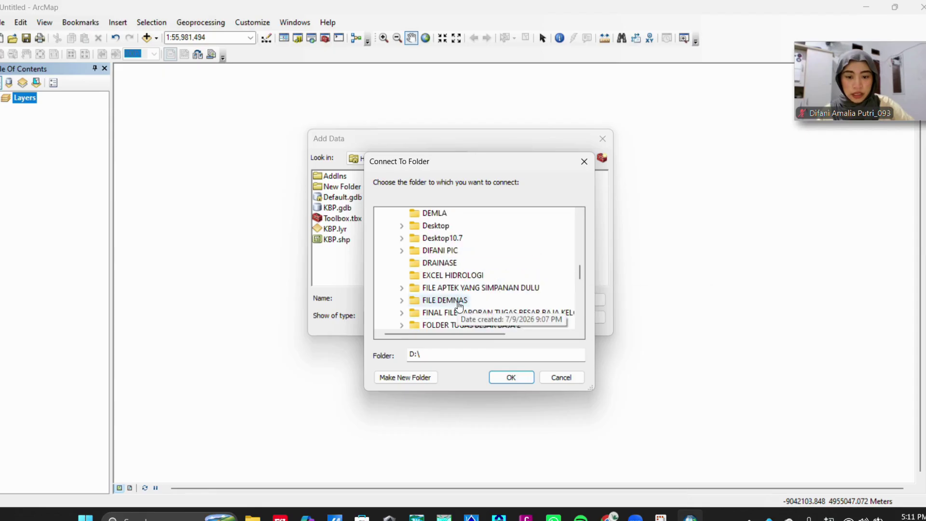
{"action": "scroll", "coordinate": [458, 305], "scroll_direction": "up", "scroll_amount": 4}
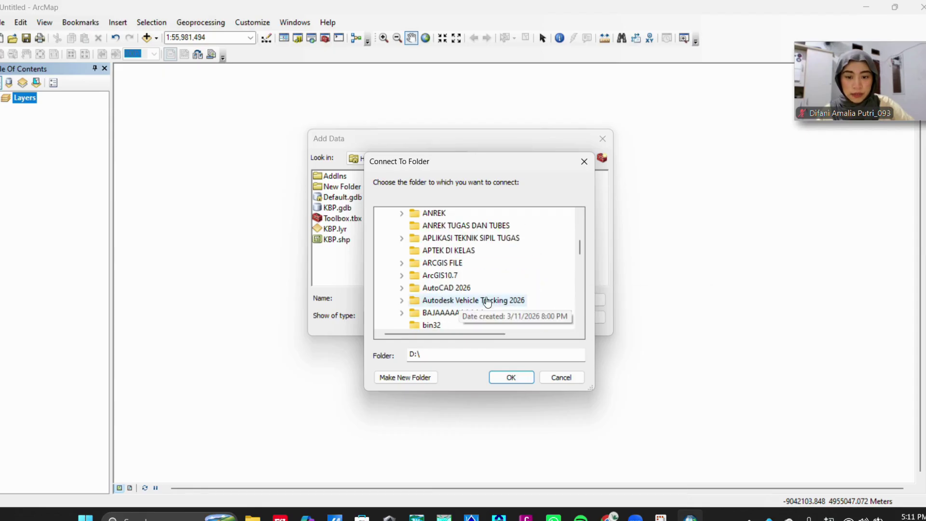
{"action": "left_click", "coordinate": [456, 264]}
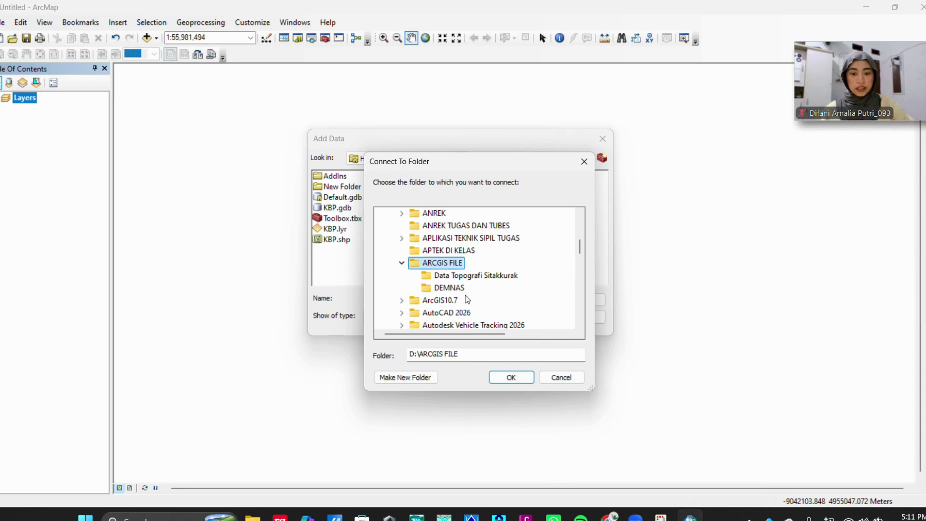
{"action": "left_click", "coordinate": [438, 292]}
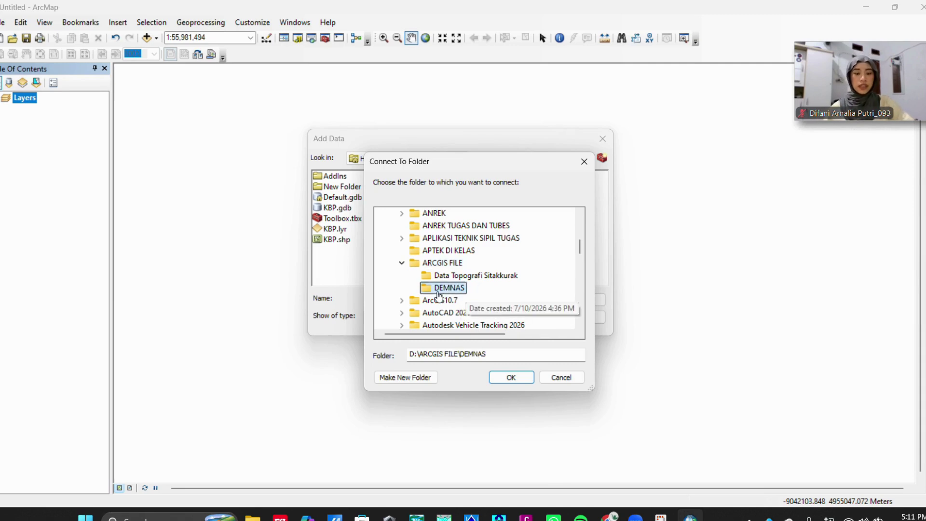
{"action": "left_click", "coordinate": [514, 379]}
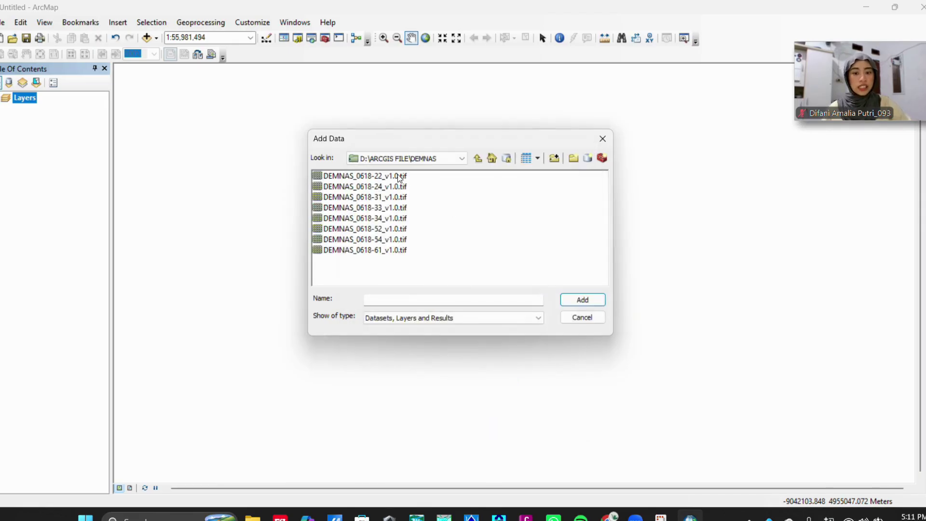
Add all the DEMNAS rasters from DEMNAS_0618-22_v1.0.tif through DEMNAS_0618-61_v1.0.tif to the map
{"action": "left_click", "coordinate": [400, 178]}
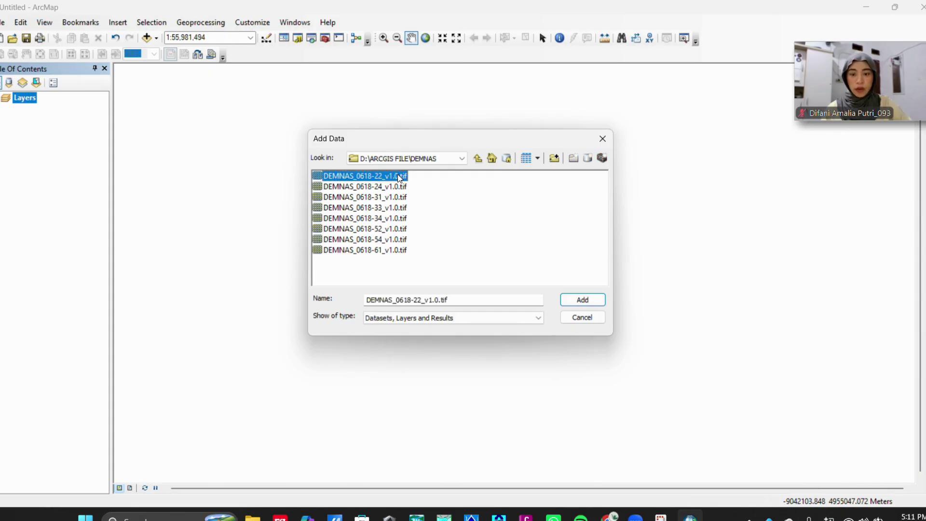
{"action": "left_click", "coordinate": [395, 253], "text": "shift"}
{"action": "left_click", "coordinate": [592, 300]}
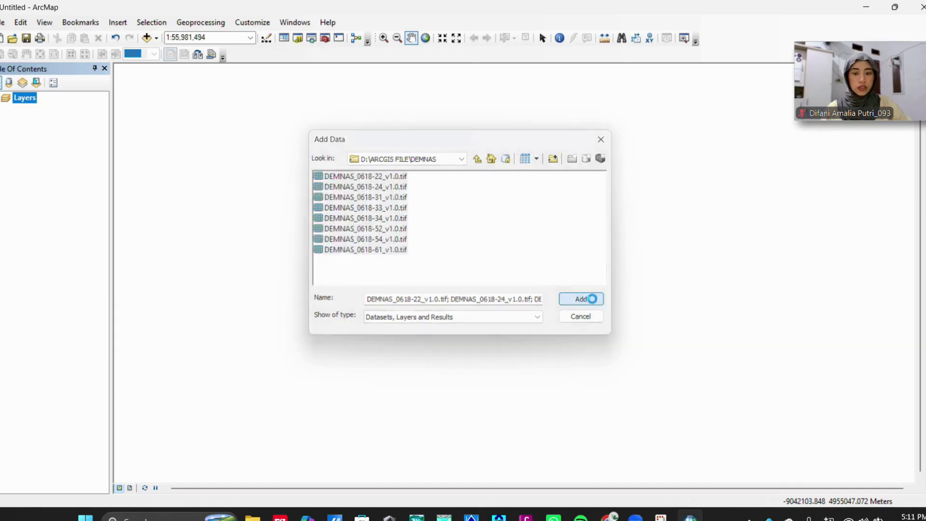
Build pyramids for the added DEMNAS rasters with Nearest Neighbor resampling and default compression, and acknowledge the spatial reference warning
{"action": "left_click", "coordinate": [468, 245]}
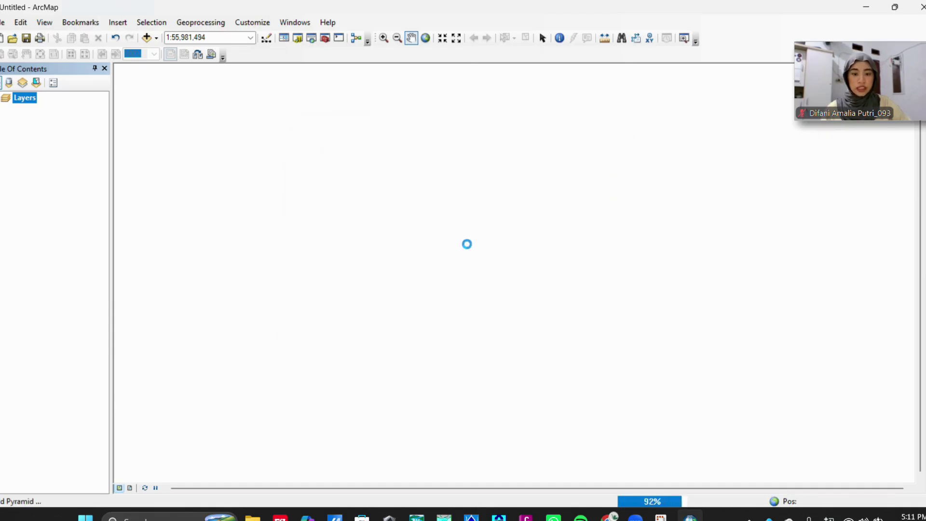
{"action": "left_click", "coordinate": [466, 247]}
{"action": "left_click", "coordinate": [465, 244]}
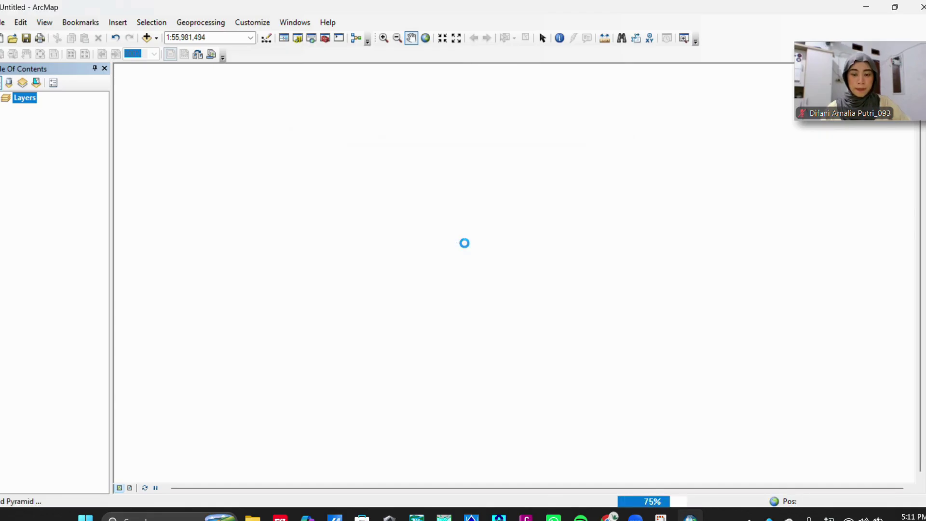
{"action": "left_click", "coordinate": [464, 242]}
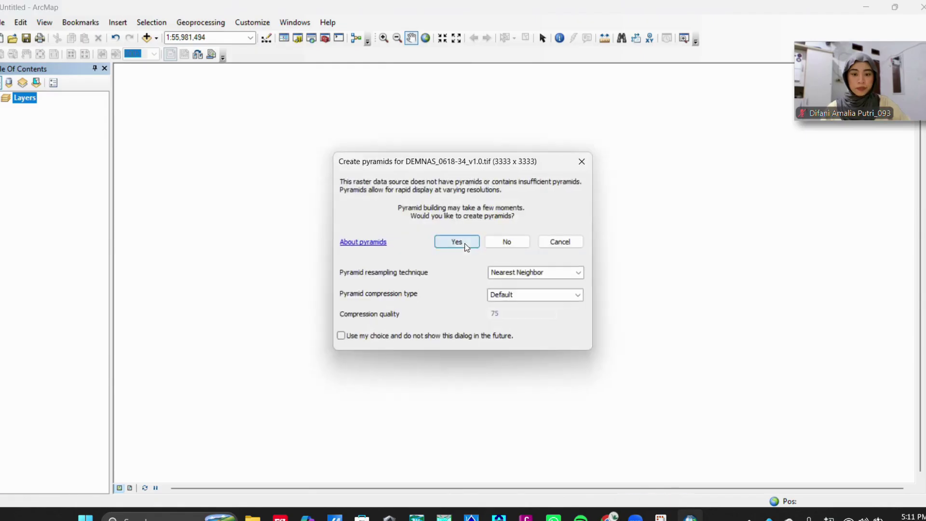
{"action": "left_click", "coordinate": [464, 243]}
{"action": "left_click", "coordinate": [464, 244]}
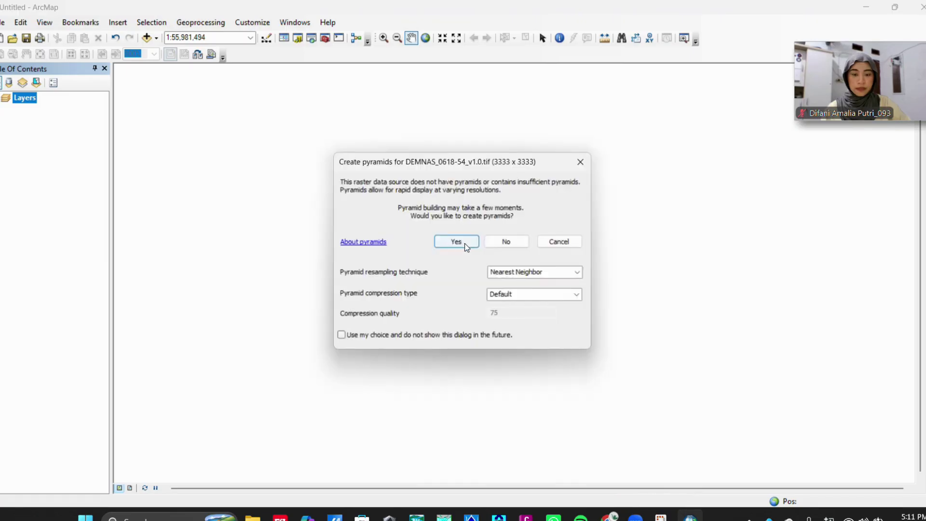
{"action": "left_click", "coordinate": [464, 243]}
{"action": "left_click", "coordinate": [464, 243]}
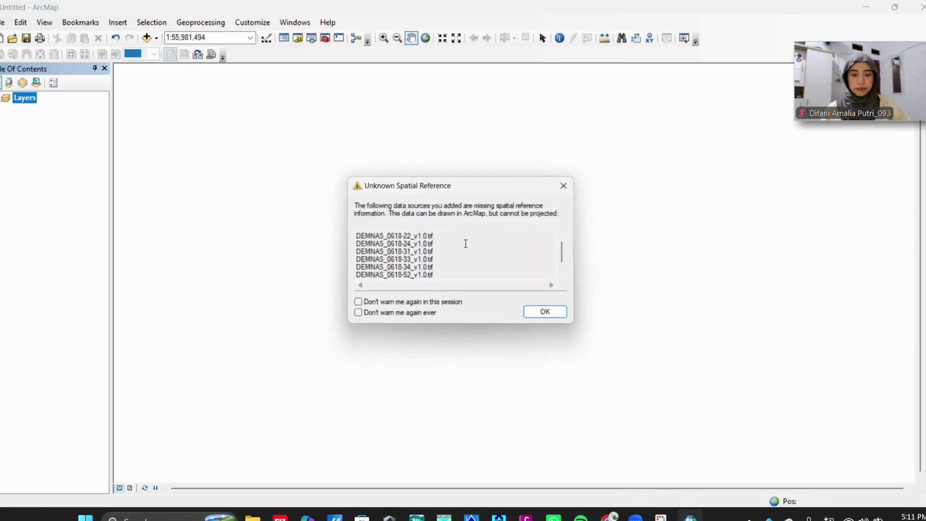
{"action": "left_click", "coordinate": [466, 243]}
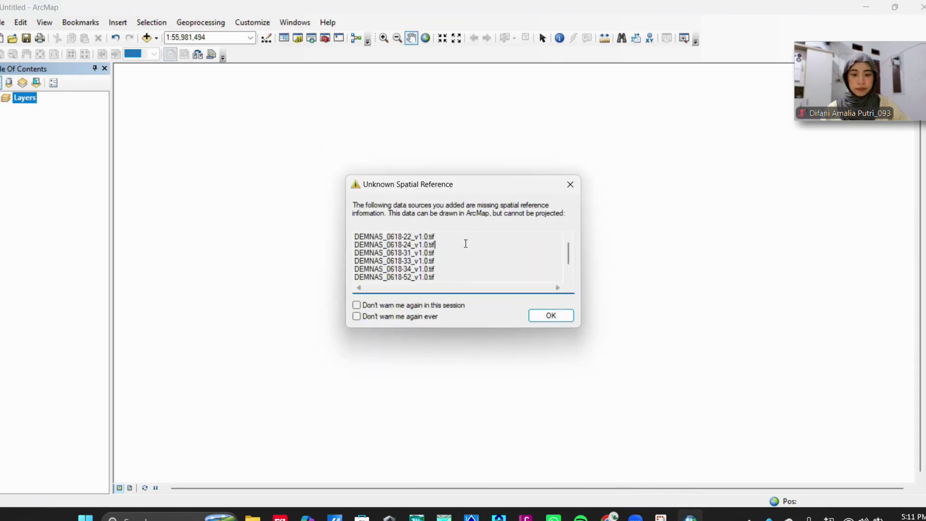
{"action": "left_click", "coordinate": [561, 322]}
Collapse the legends of all eight DEMNAS layers, from DEMNAS_0618-22 through DEMNAS_0618-61
{"action": "scroll", "coordinate": [38, 317], "scroll_direction": "up", "scroll_amount": 3}
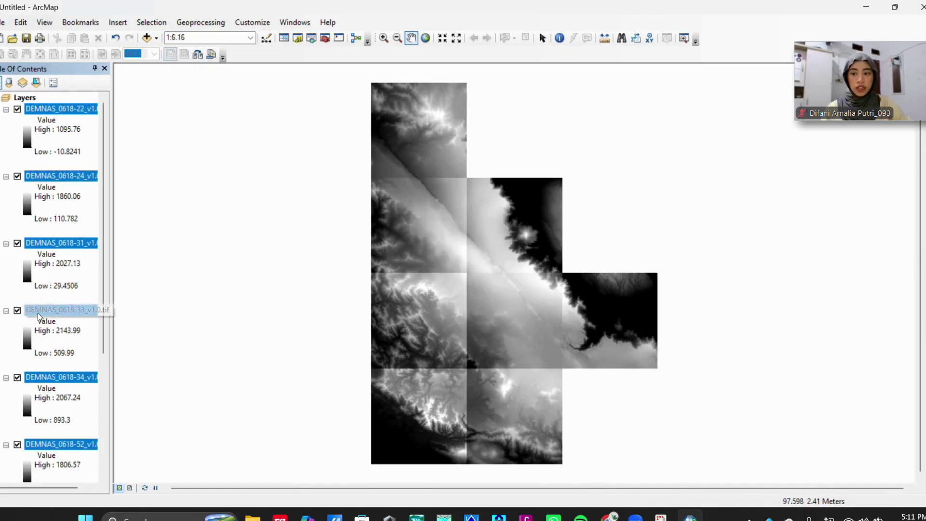
{"action": "left_click", "coordinate": [6, 109]}
{"action": "left_click", "coordinate": [6, 121]}
{"action": "left_click", "coordinate": [6, 131]}
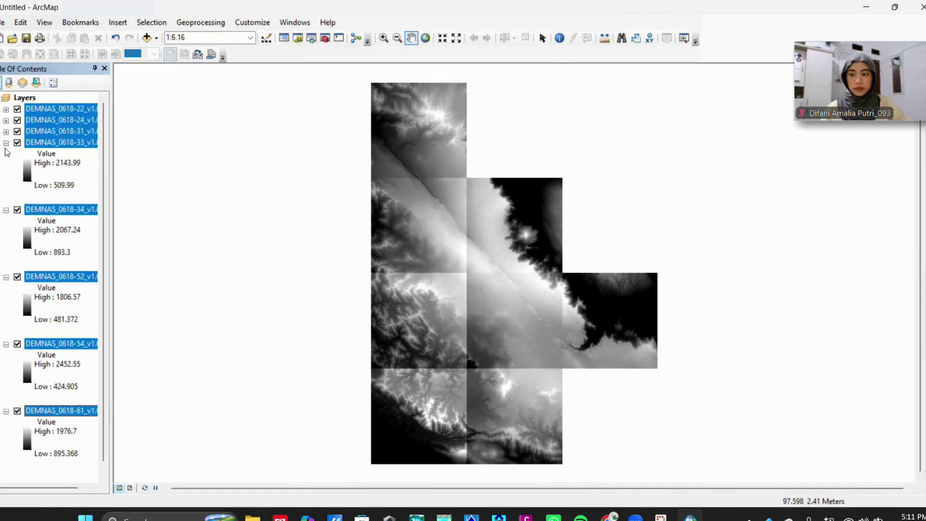
{"action": "left_click", "coordinate": [6, 143]}
{"action": "left_click", "coordinate": [5, 154]}
{"action": "left_click", "coordinate": [6, 165]}
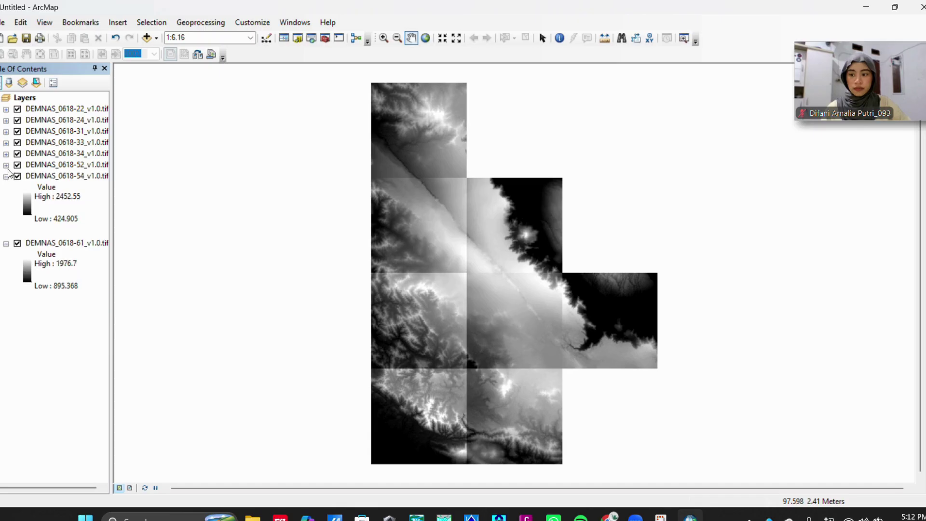
{"action": "left_click", "coordinate": [6, 176]}
{"action": "left_click", "coordinate": [6, 187]}
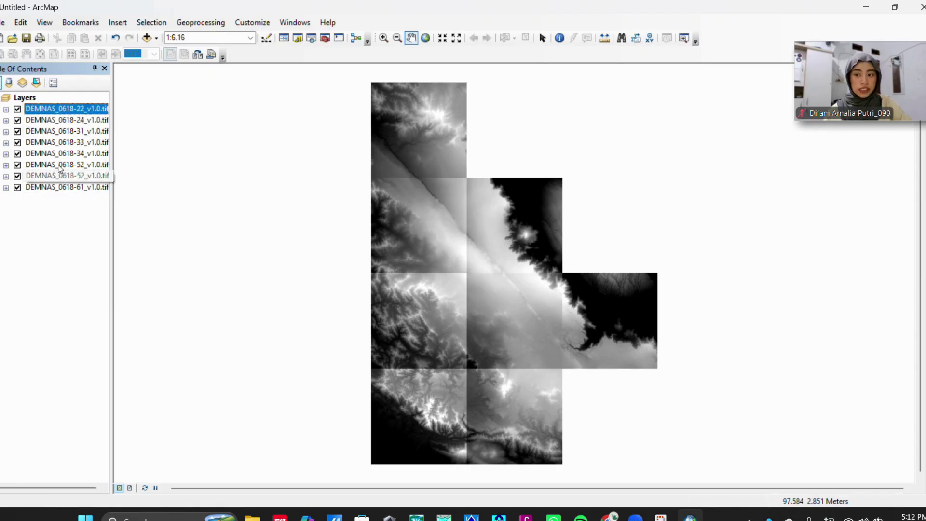
Examine the raster information in the source properties of the DEMNAS_0618-22_v1.0.tif layer
{"action": "right_click", "coordinate": [54, 108]}
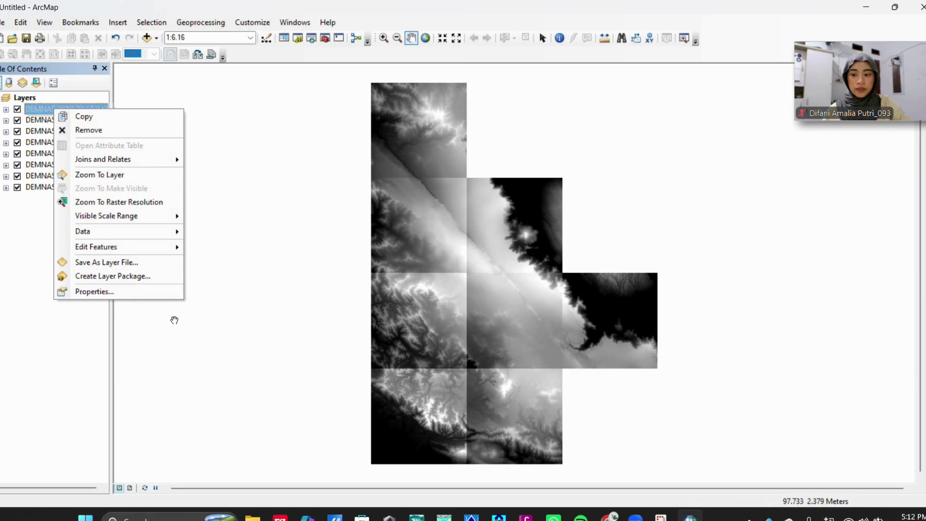
{"action": "left_click", "coordinate": [89, 292]}
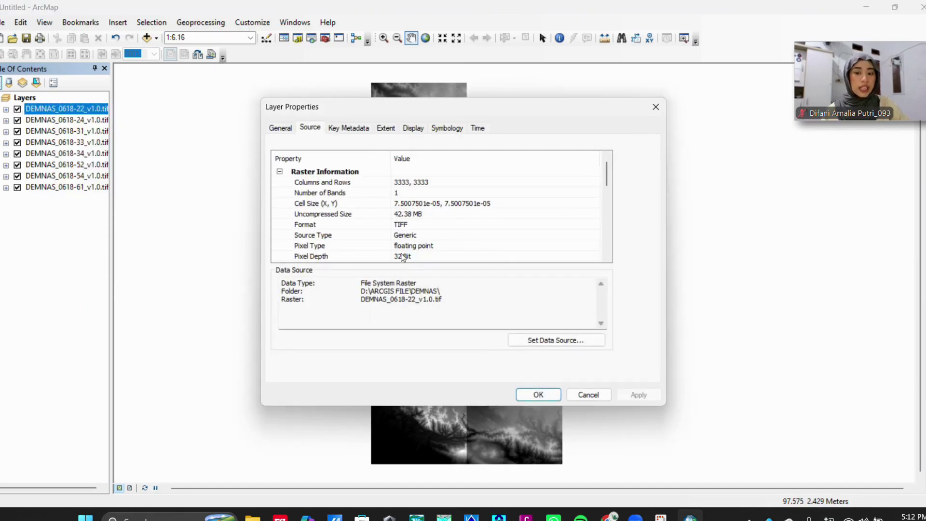
{"action": "scroll", "coordinate": [344, 250], "scroll_direction": "down", "scroll_amount": 1}
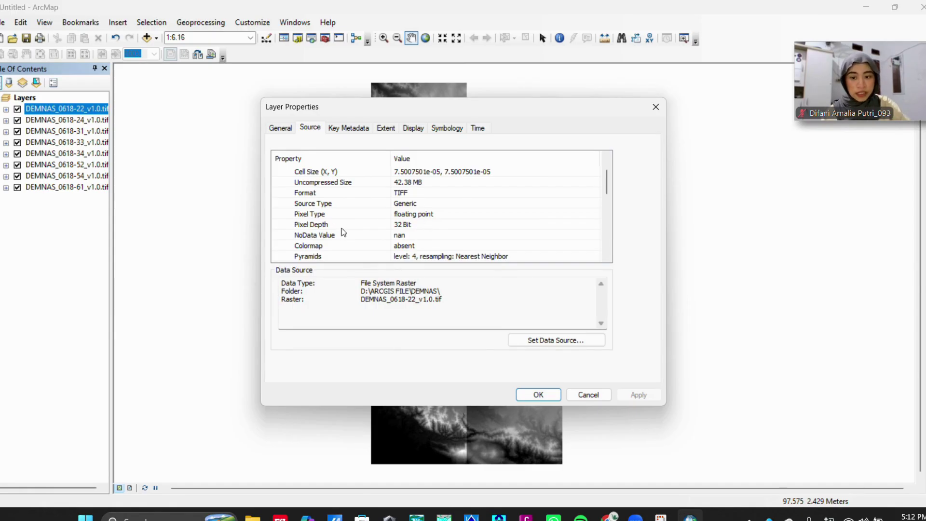
{"action": "left_click", "coordinate": [538, 394]}
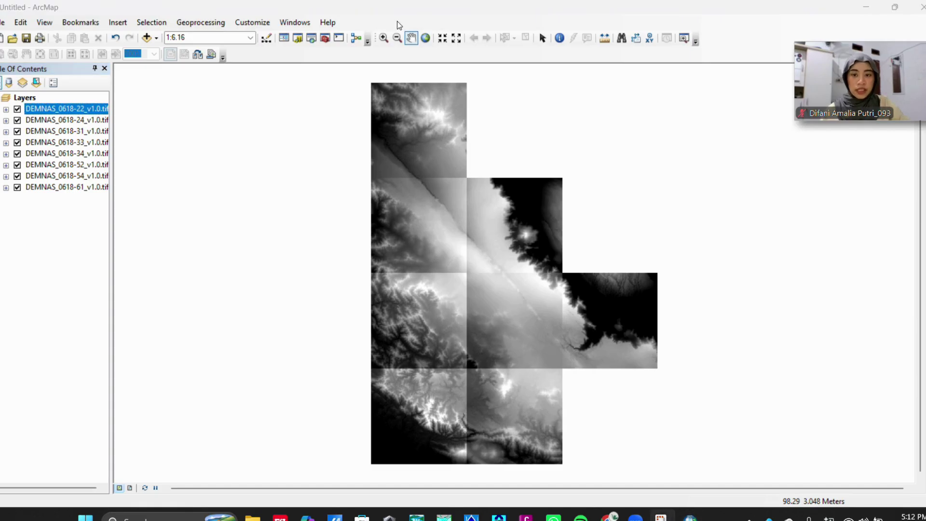
Search the geoprocessing tools for "mosaic to new raster"
{"action": "left_click_drag", "start_coordinate": [830, 78], "coordinate": [774, 60]}
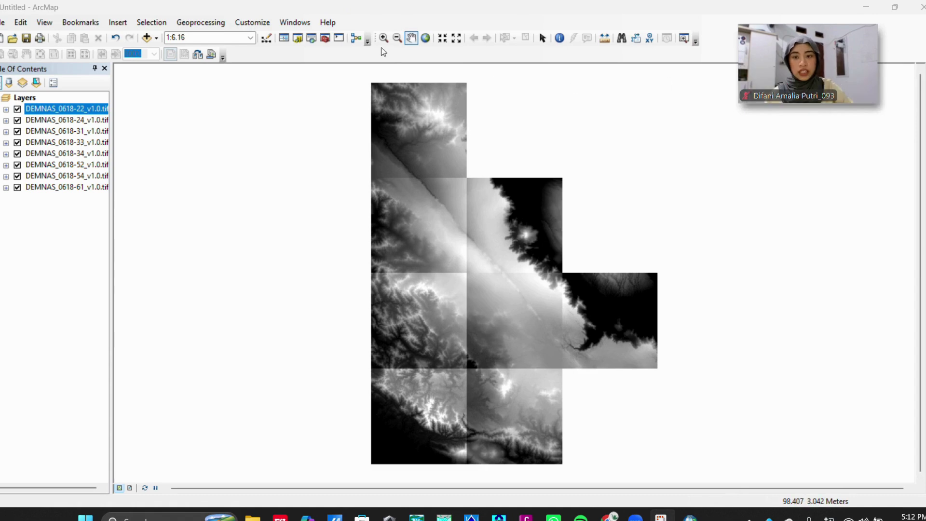
{"action": "left_click", "coordinate": [312, 39]}
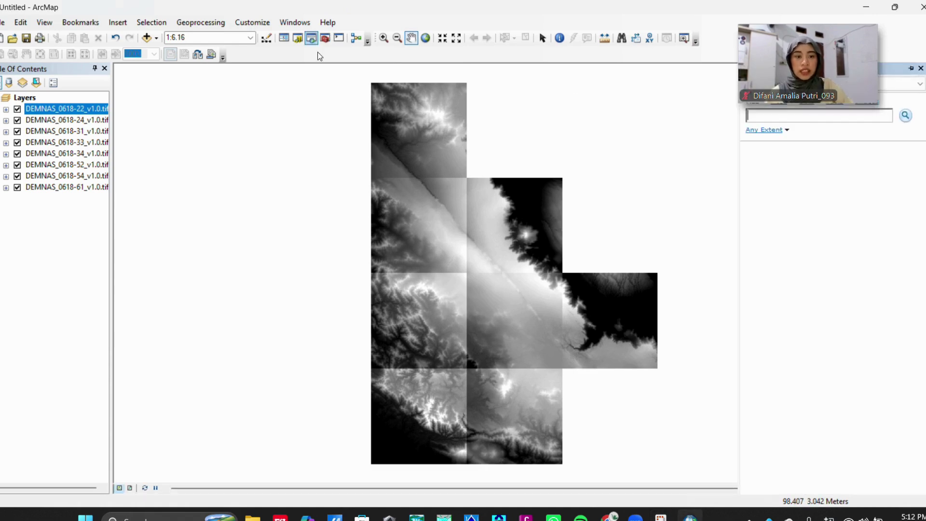
{"action": "left_click_drag", "start_coordinate": [782, 53], "coordinate": [621, 39]}
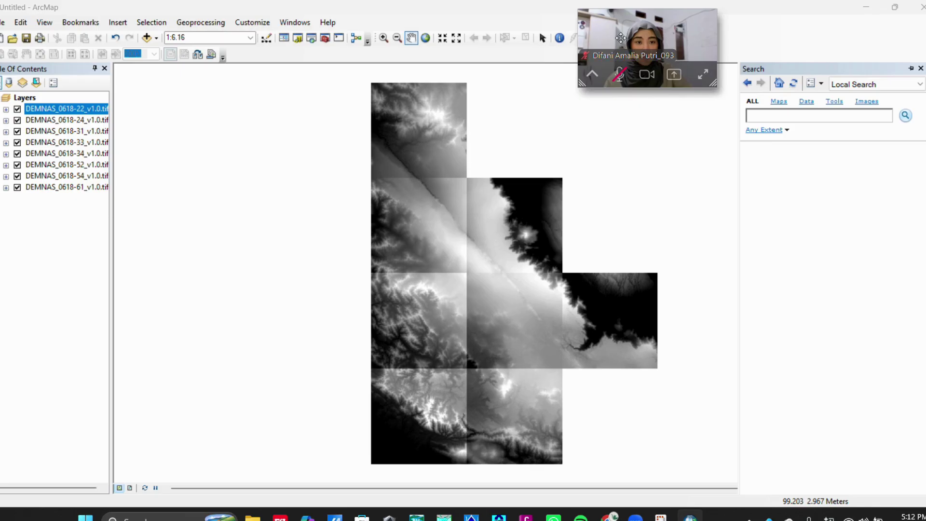
{"action": "left_click", "coordinate": [785, 118]}
{"action": "type", "text": "mo"}
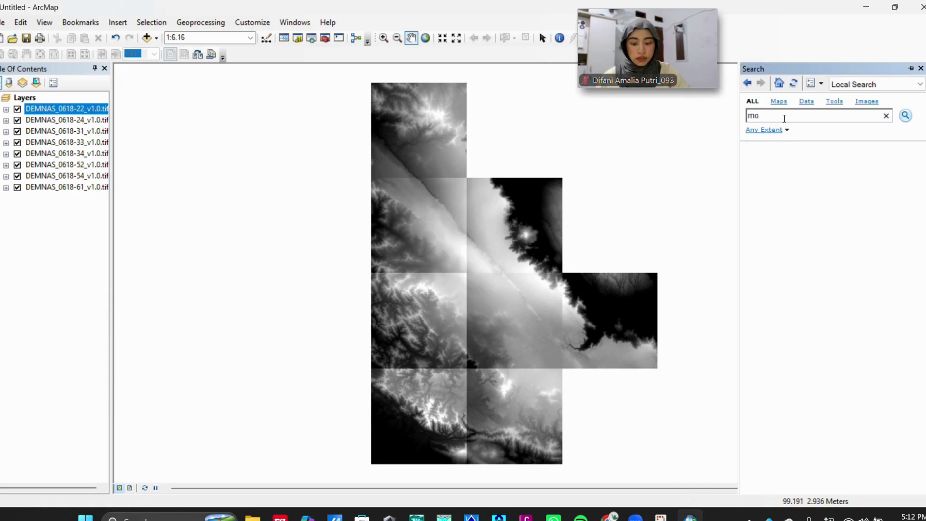
{"action": "type", "text": "saic to ne"}
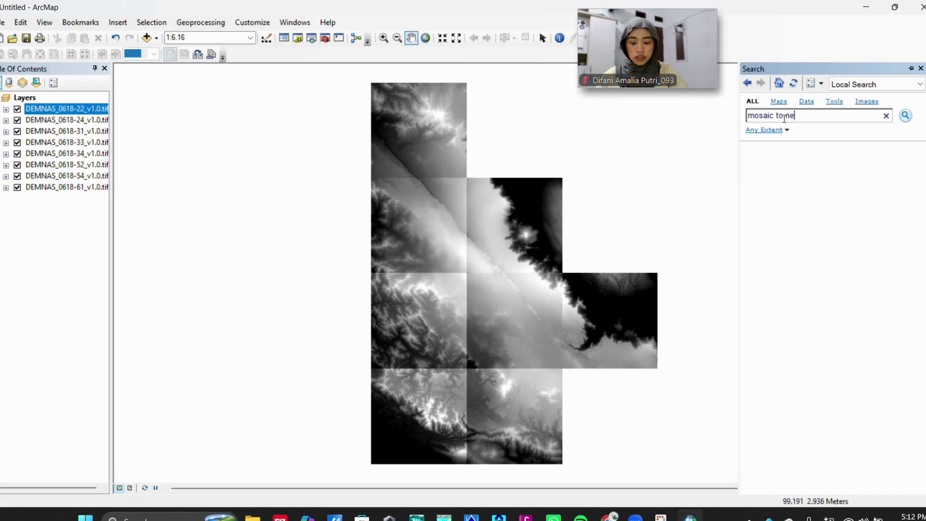
{"action": "type", "text": "w raster"}
{"action": "key", "text": "Return"}
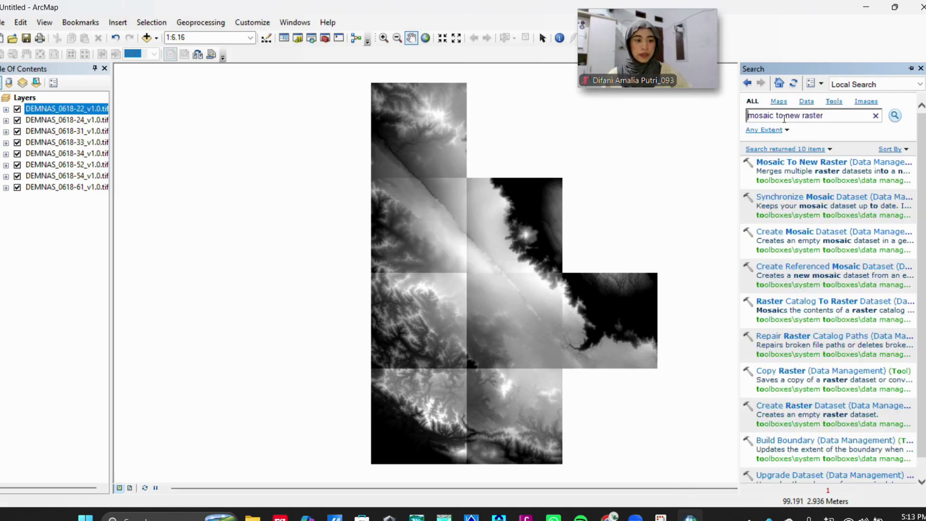
Open the Mosaic To New Raster tool and add all eight DEMNAS layers as its input rasters
{"action": "left_click", "coordinate": [826, 164]}
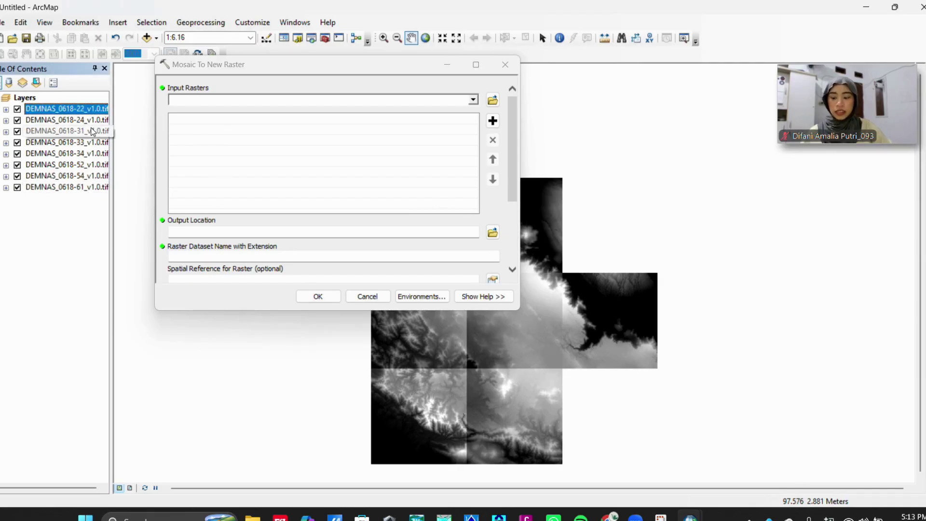
{"action": "left_click", "coordinate": [62, 188], "text": "shift"}
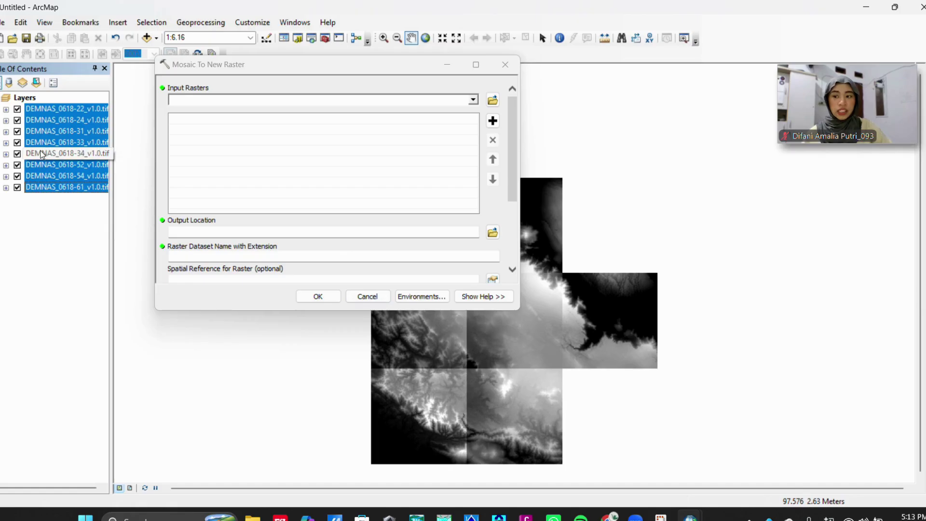
{"action": "left_click_drag", "start_coordinate": [42, 154], "coordinate": [223, 175]}
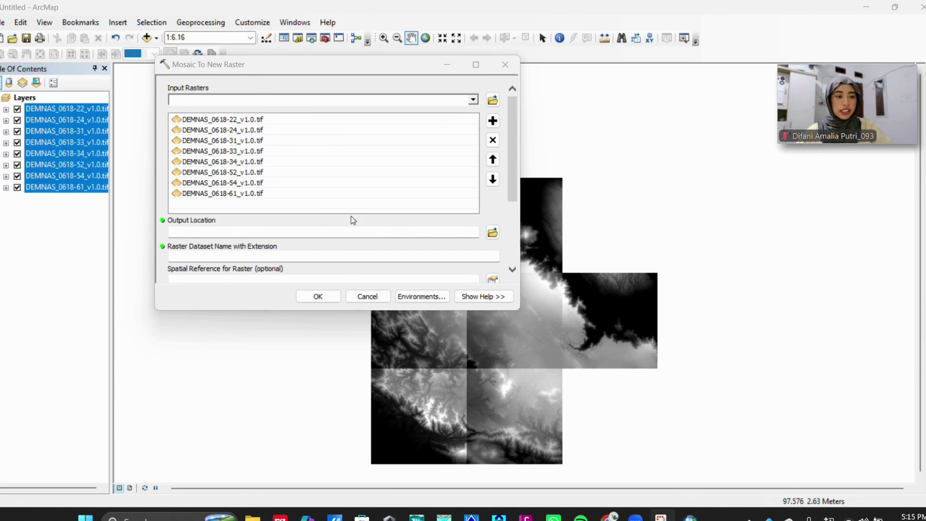
Browse to D:\ARCGIS FILE\DEMNAS for the mosaic's output location
{"action": "left_click", "coordinate": [493, 232]}
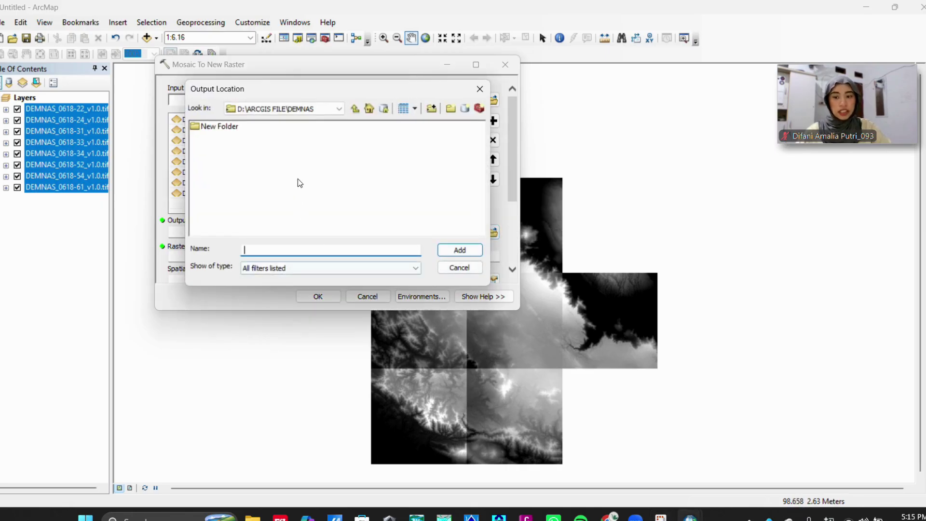
{"action": "left_click", "coordinate": [370, 109]}
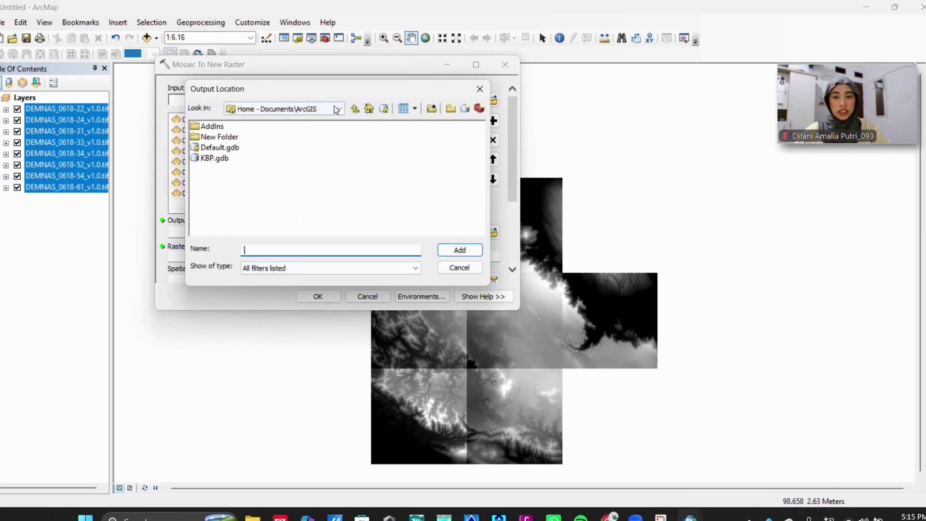
{"action": "left_click", "coordinate": [339, 112]}
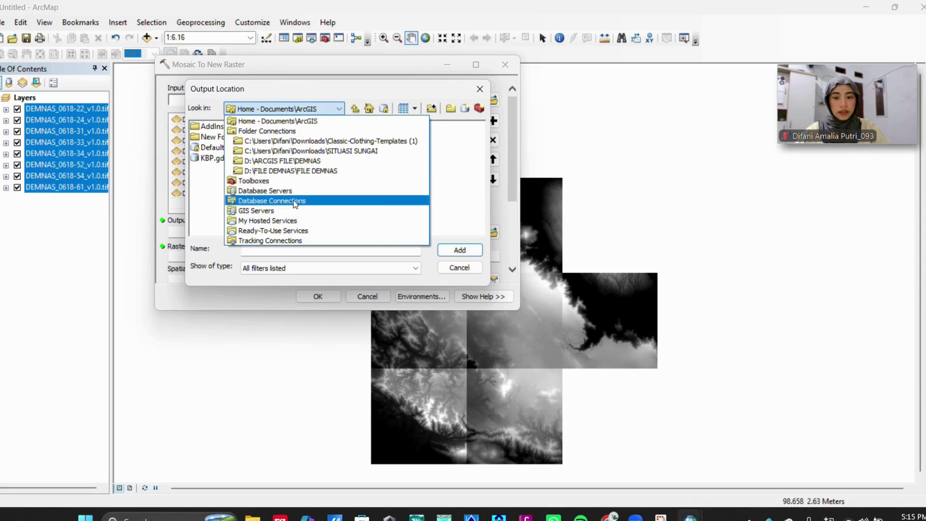
{"action": "left_click", "coordinate": [391, 164]}
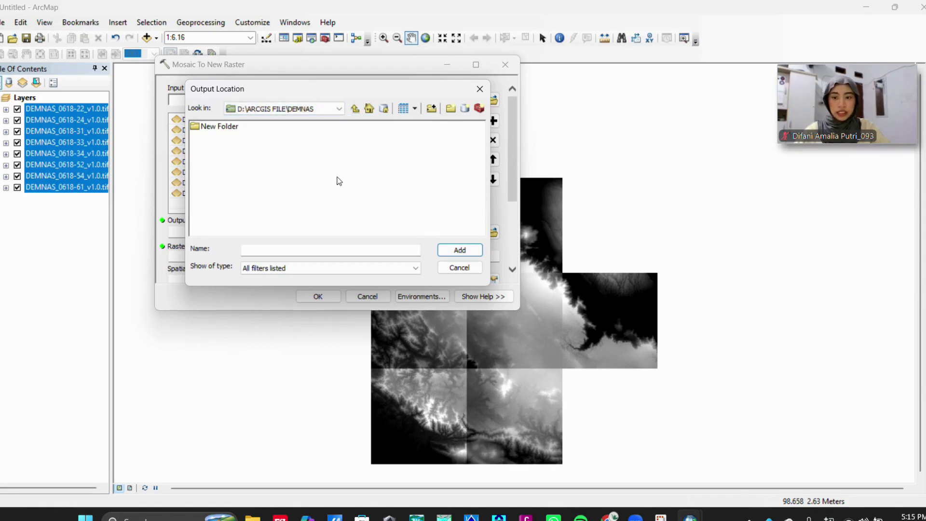
{"action": "double_click", "coordinate": [231, 128]}
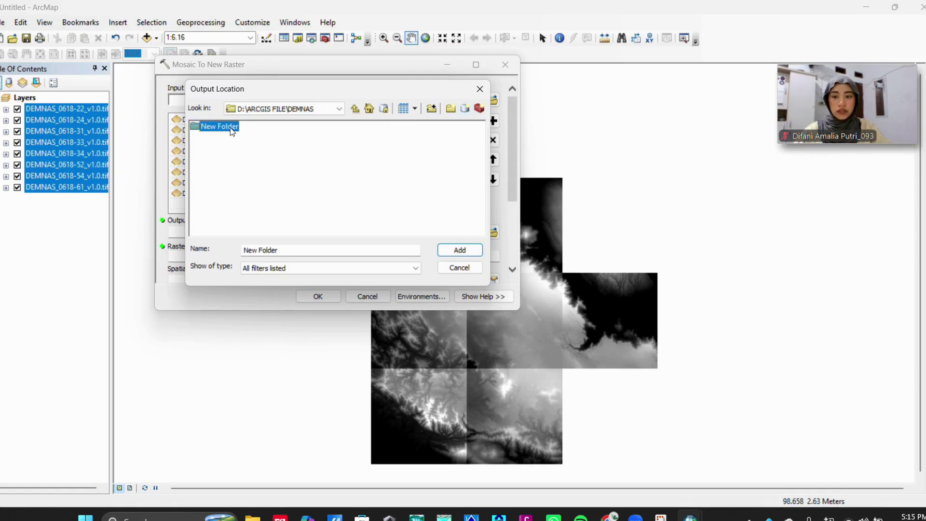
{"action": "left_click", "coordinate": [369, 109]}
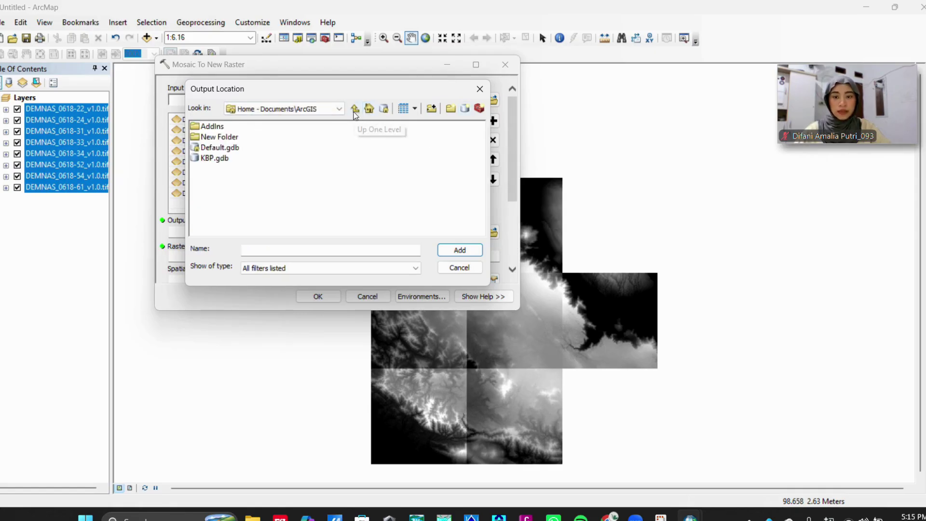
{"action": "left_click", "coordinate": [340, 109]}
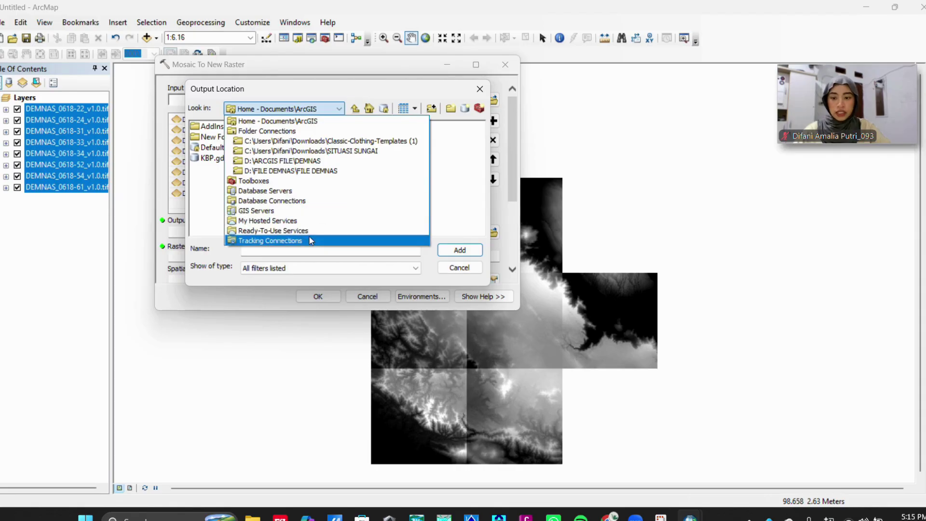
{"action": "left_click", "coordinate": [308, 164]}
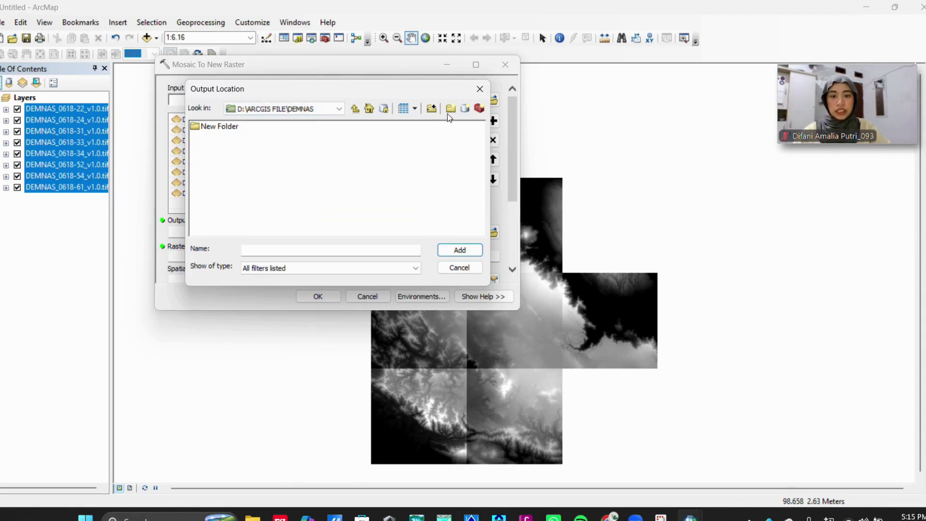
Create a folder named GIS inside D:\ARCGIS FILE\DEMNAS and set it as the mosaic's output location
{"action": "left_click", "coordinate": [449, 109]}
{"action": "type", "text": "G"}
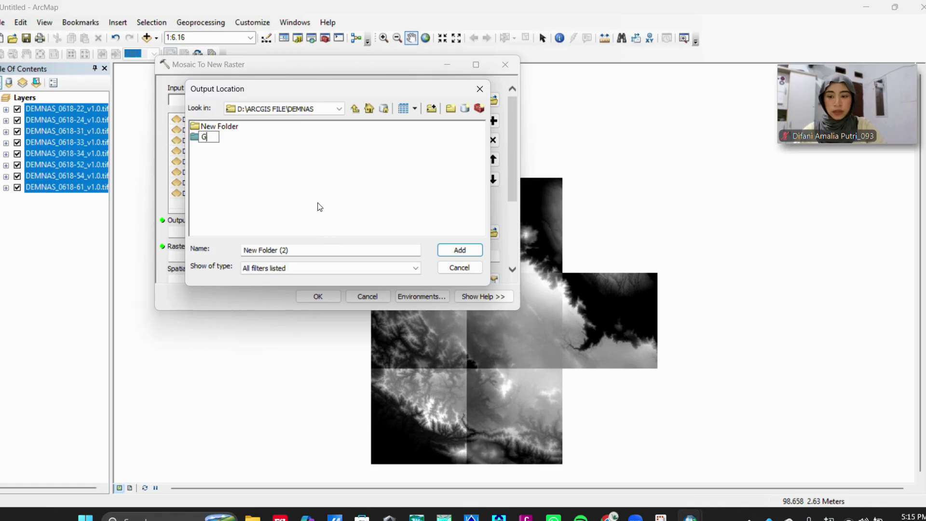
{"action": "type", "text": "IS"}
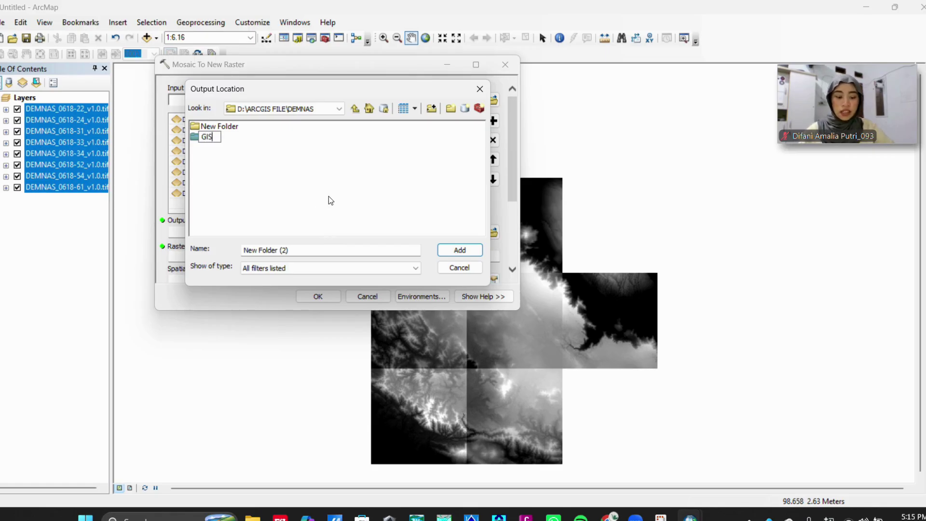
{"action": "key", "text": "Return"}
{"action": "left_click", "coordinate": [332, 187]}
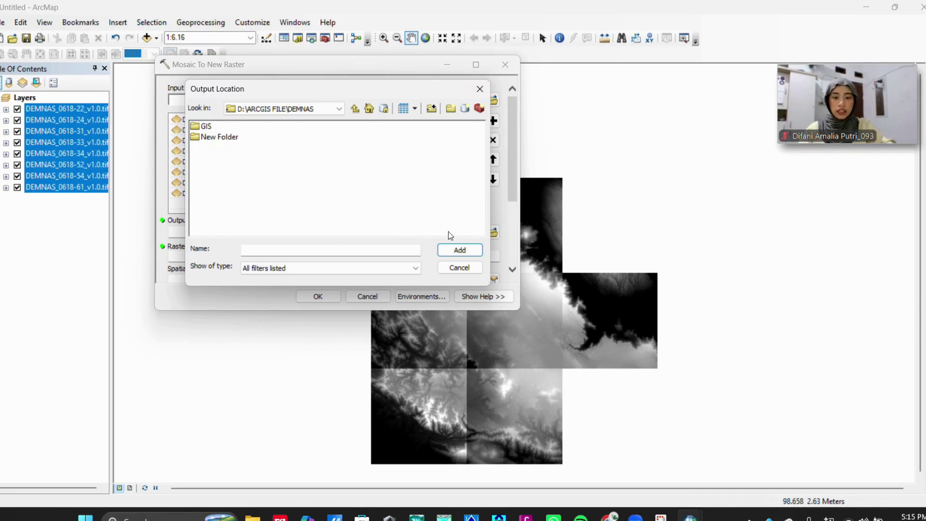
{"action": "left_click", "coordinate": [198, 126]}
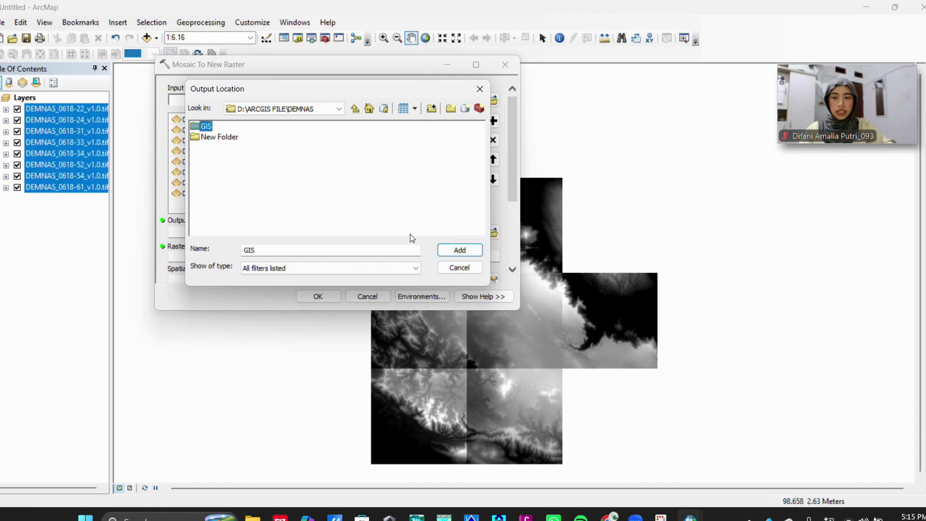
{"action": "left_click", "coordinate": [458, 250]}
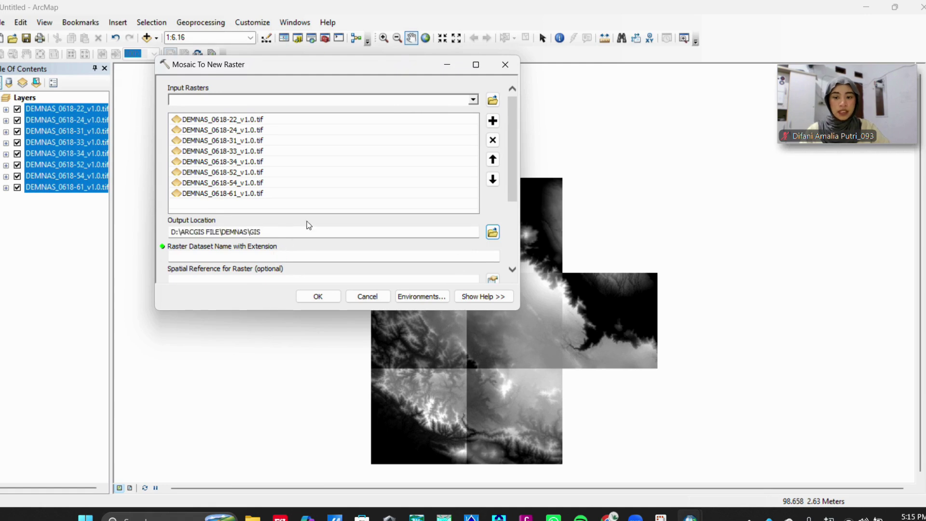
Name the output raster dataset Merge_DEM.tif
{"action": "left_click", "coordinate": [396, 19]}
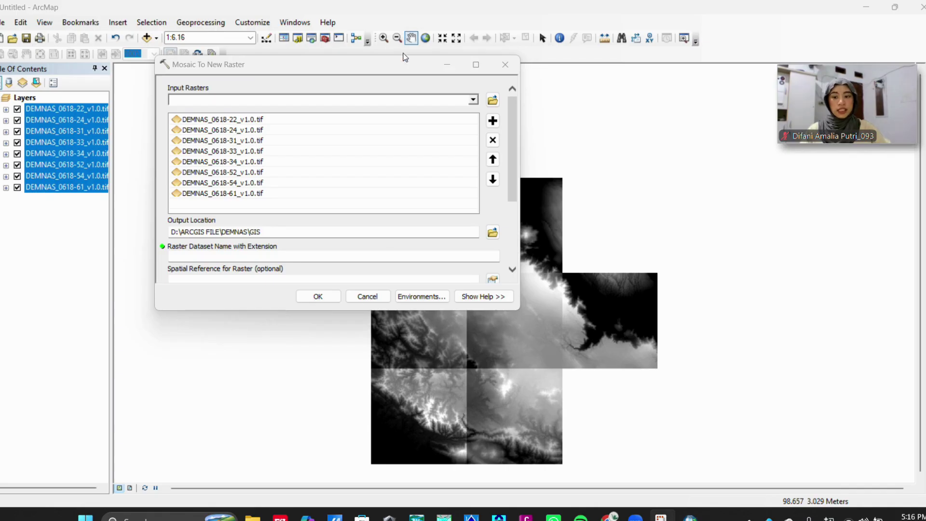
{"action": "scroll", "coordinate": [285, 252], "scroll_direction": "down", "scroll_amount": 3}
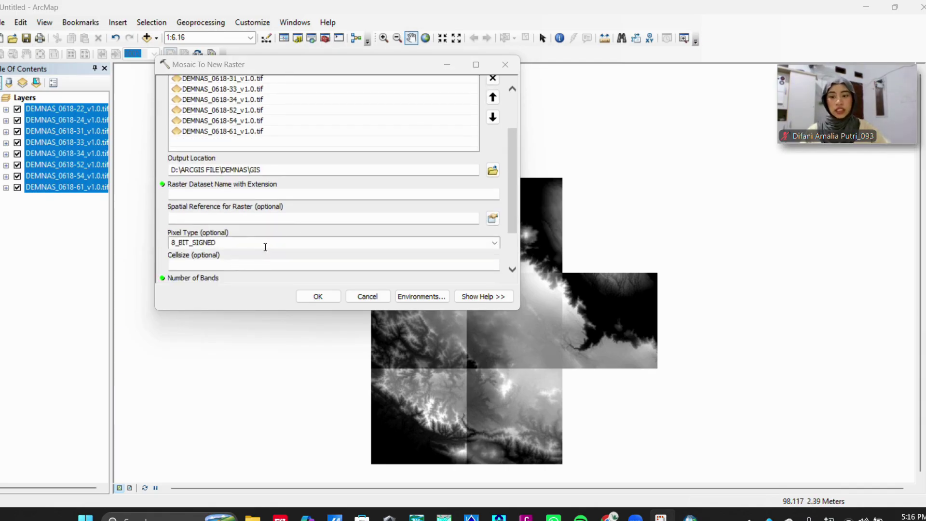
{"action": "left_click", "coordinate": [182, 192]}
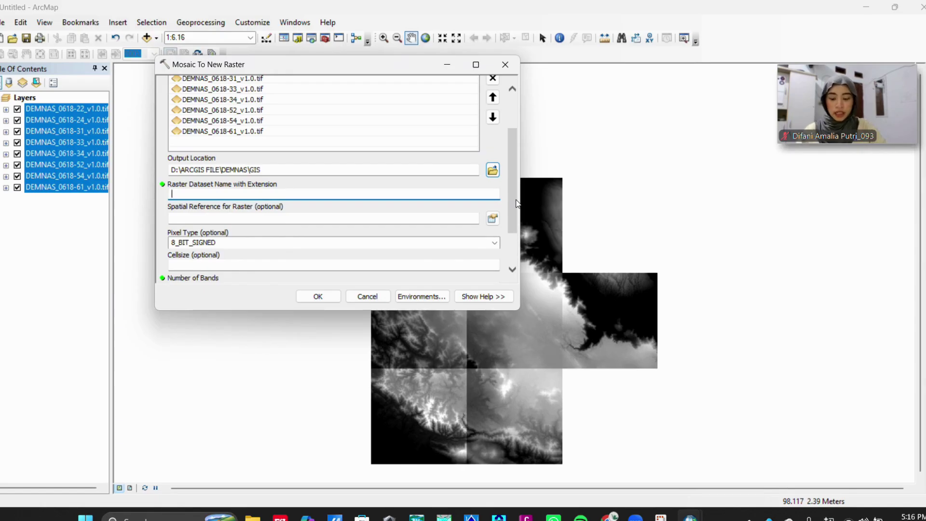
{"action": "type", "text": "Merge_DEM.tif"}
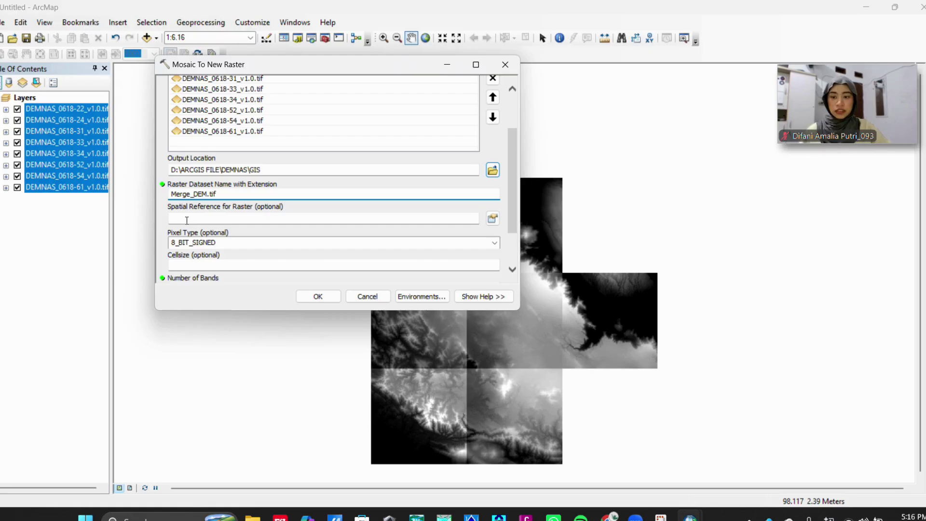
Set the mosaic's spatial reference to the WGS 1984 geographic coordinate system from the World group
{"action": "left_click", "coordinate": [404, 218]}
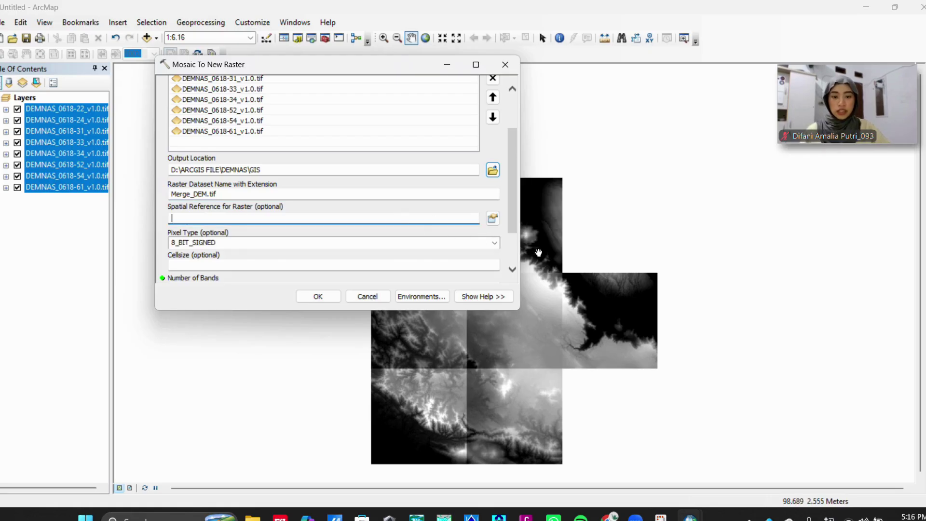
{"action": "left_click", "coordinate": [492, 219]}
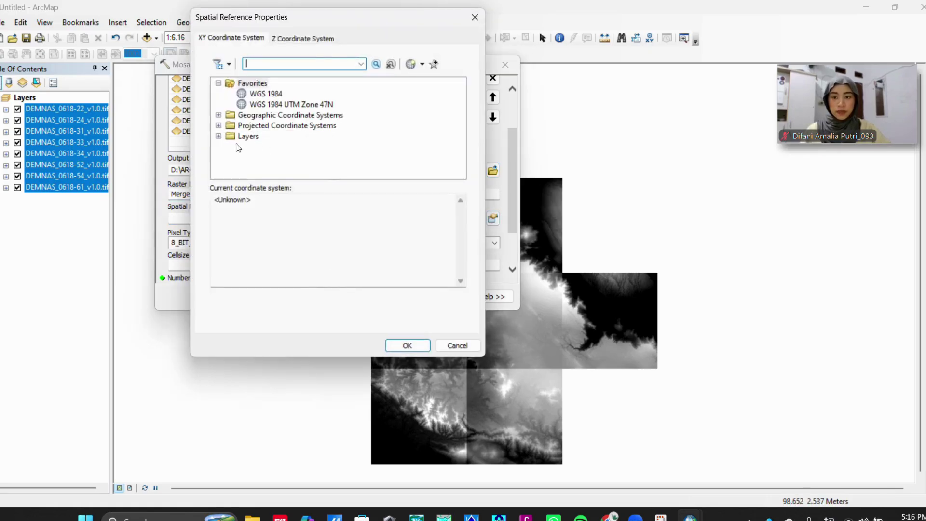
{"action": "left_click", "coordinate": [218, 125]}
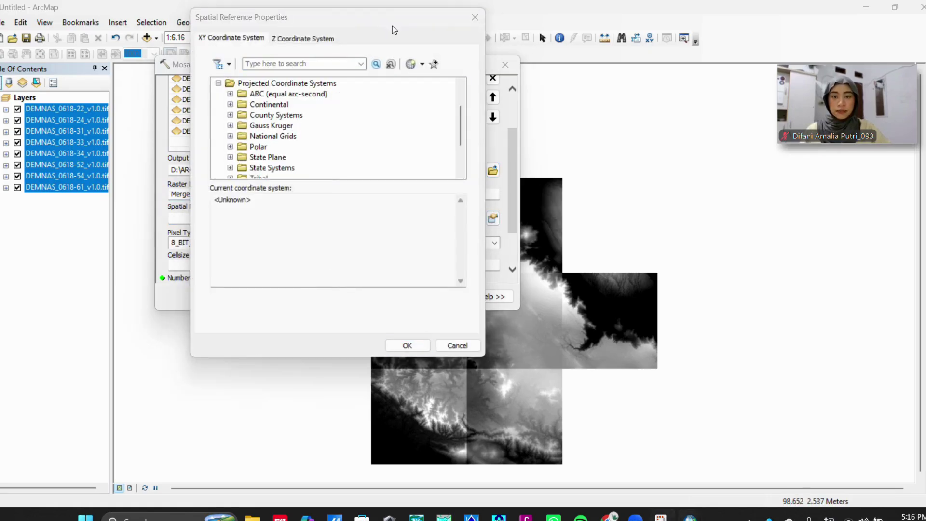
{"action": "left_click", "coordinate": [218, 84]}
{"action": "left_click", "coordinate": [219, 115]}
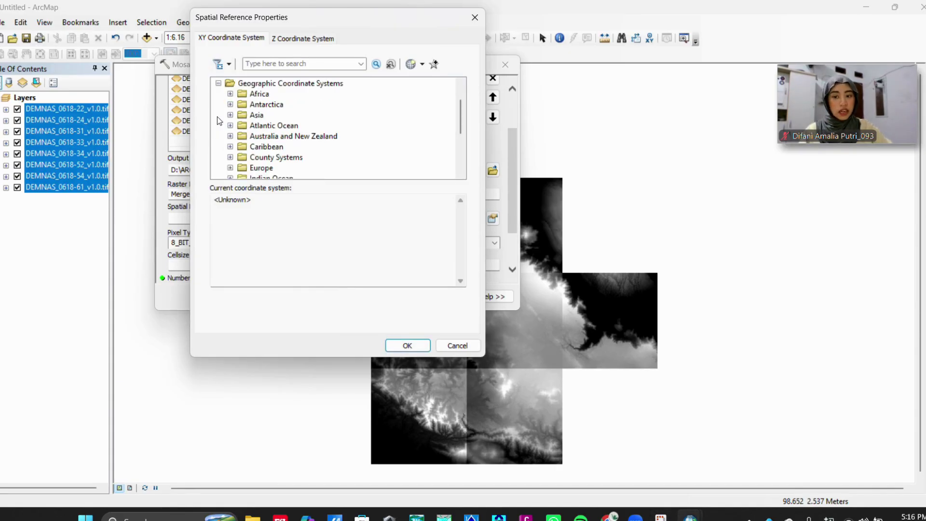
{"action": "scroll", "coordinate": [219, 121], "scroll_direction": "down", "scroll_amount": 3}
{"action": "left_click", "coordinate": [230, 147]}
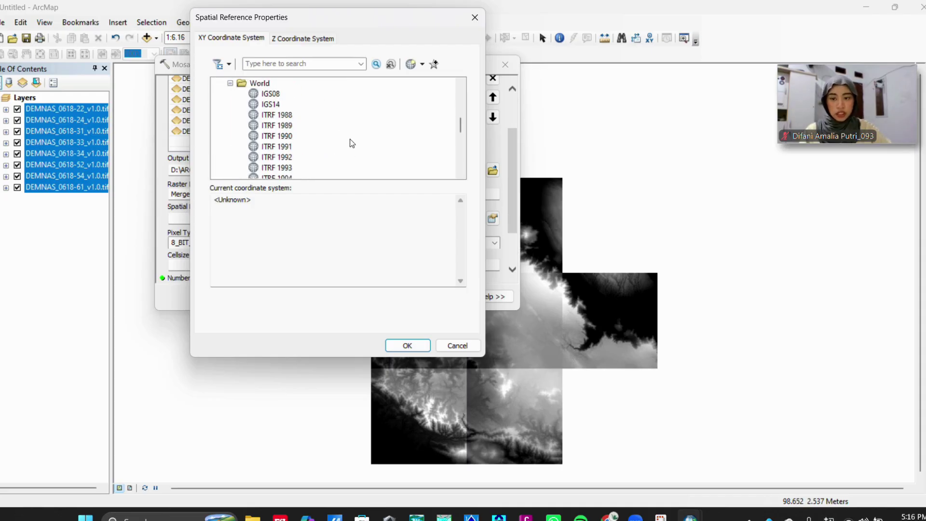
{"action": "scroll", "coordinate": [348, 140], "scroll_direction": "down", "scroll_amount": 3}
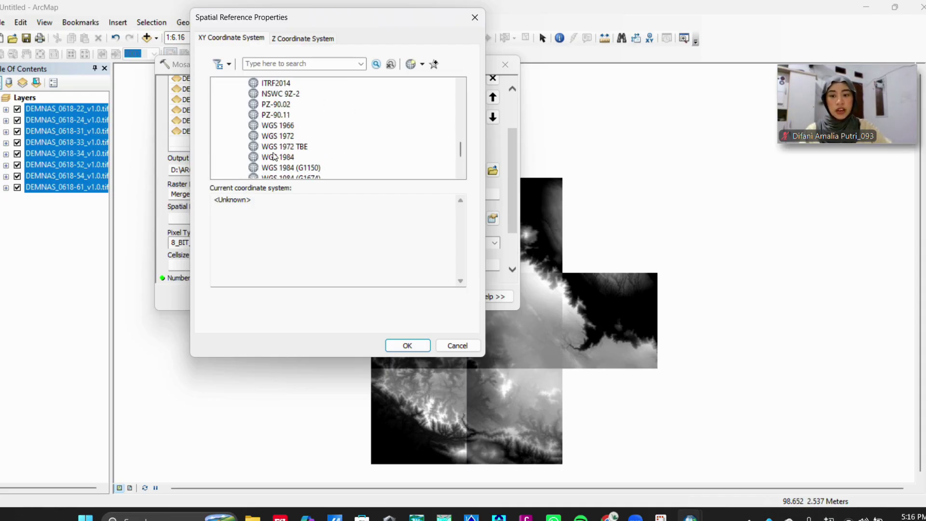
{"action": "scroll", "coordinate": [309, 150], "scroll_direction": "up", "scroll_amount": 4}
{"action": "scroll", "coordinate": [311, 172], "scroll_direction": "down", "scroll_amount": 5}
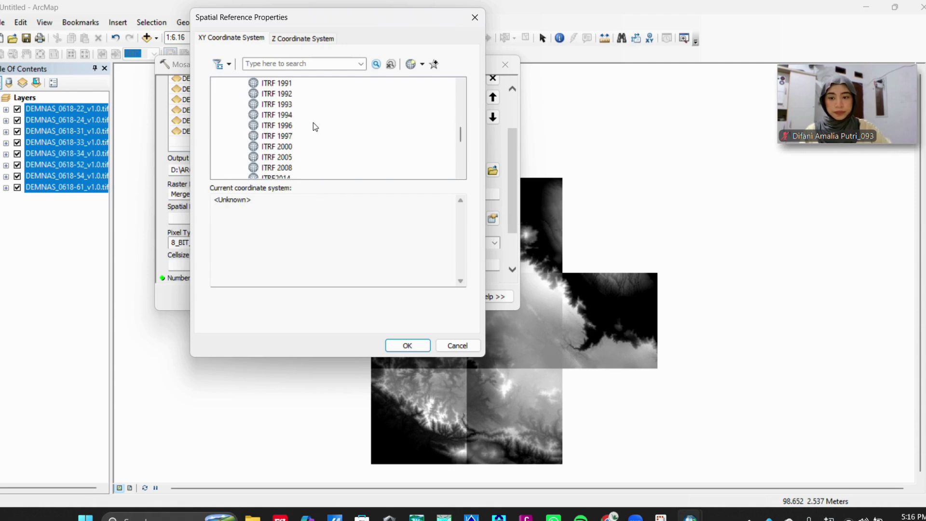
{"action": "left_click", "coordinate": [287, 126]}
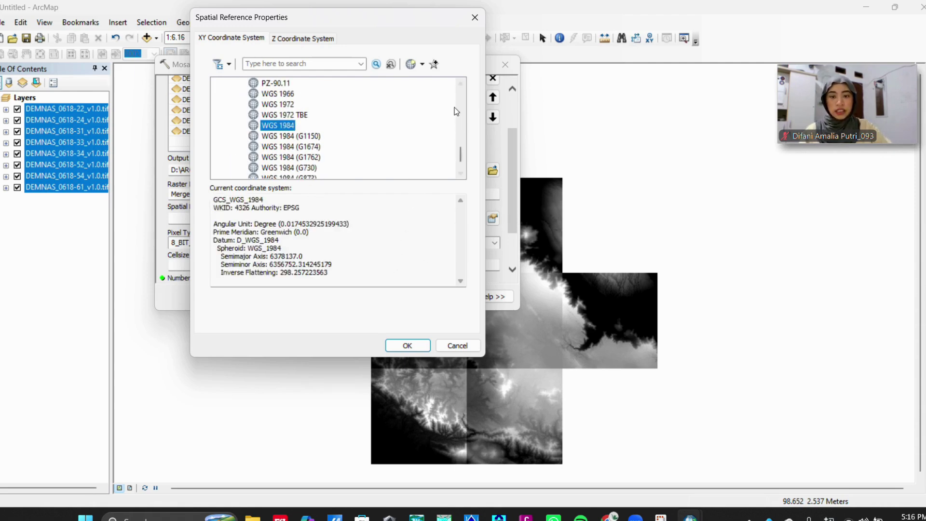
{"action": "left_click", "coordinate": [408, 345]}
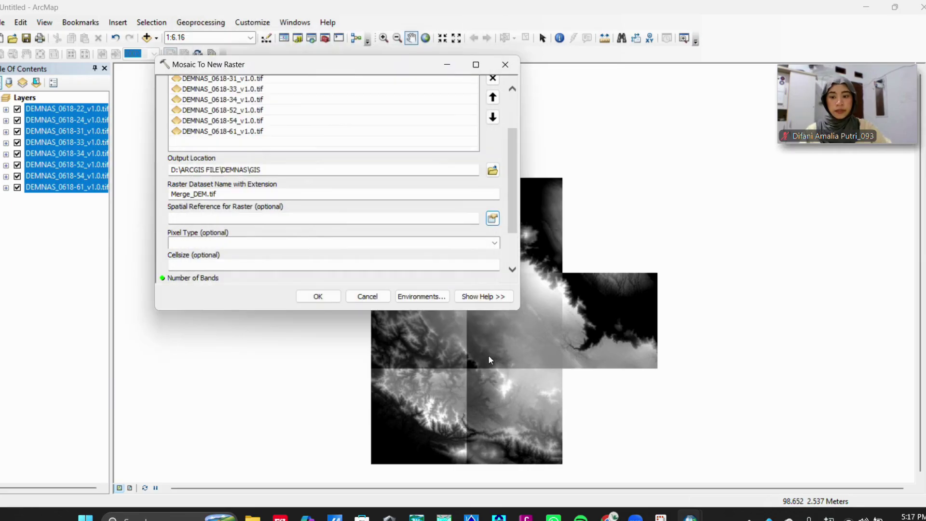
Set the mosaic's pixel type to 32_BIT_FLOAT
{"action": "scroll", "coordinate": [263, 242], "scroll_direction": "down", "scroll_amount": 1}
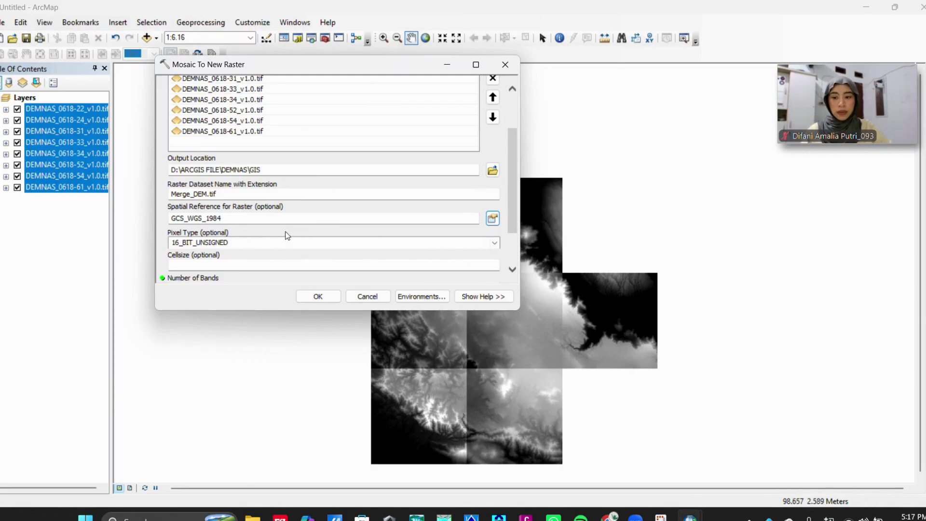
{"action": "left_click", "coordinate": [400, 21]}
{"action": "left_click", "coordinate": [494, 244]}
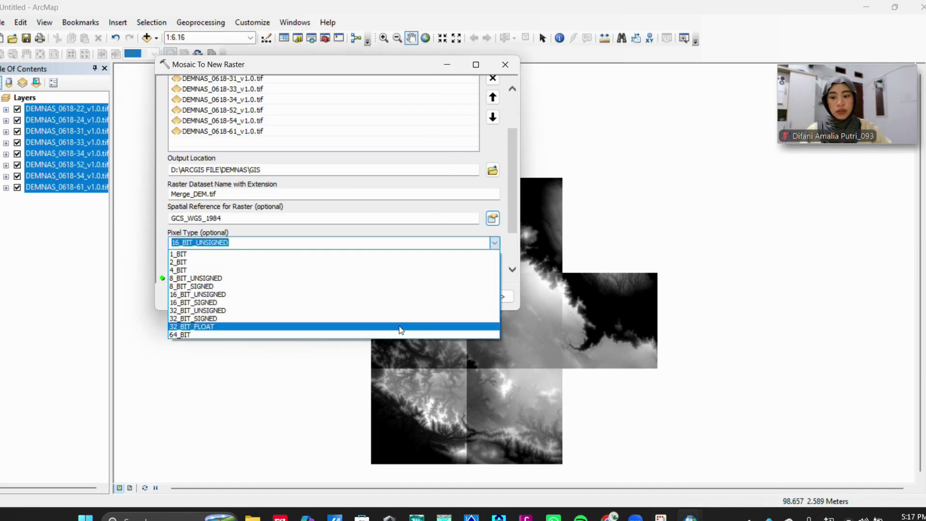
{"action": "left_click", "coordinate": [400, 327]}
Set the number of bands to 1 and run the Mosaic To New Raster tool
{"action": "scroll", "coordinate": [305, 201], "scroll_direction": "down", "scroll_amount": 2}
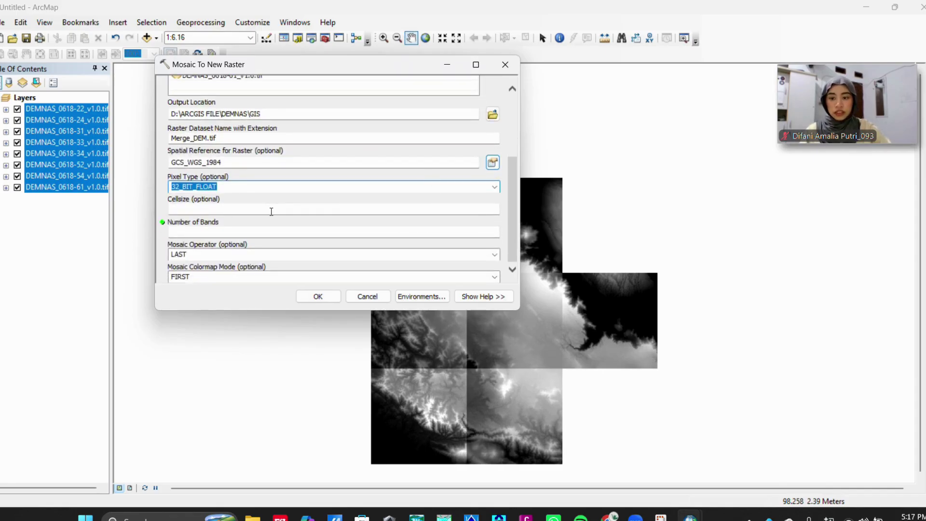
{"action": "left_click", "coordinate": [193, 236]}
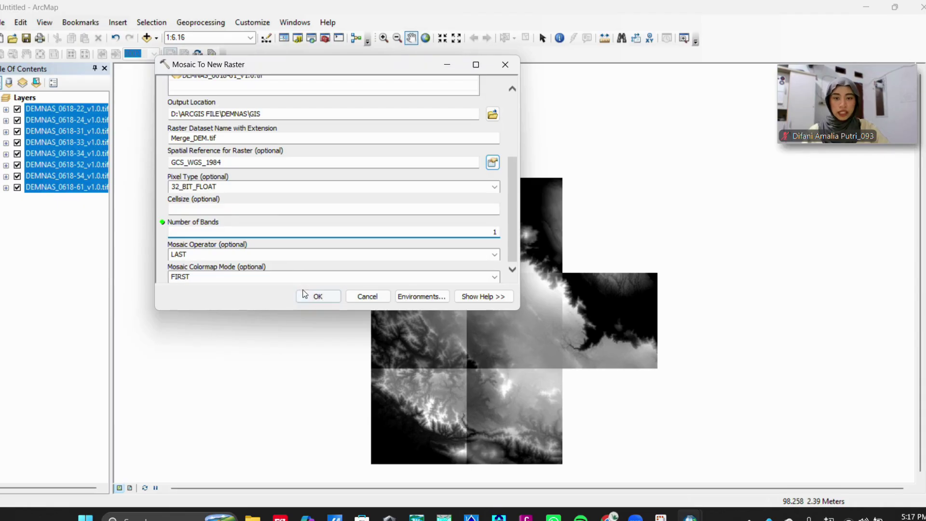
{"action": "left_click", "coordinate": [317, 296]}
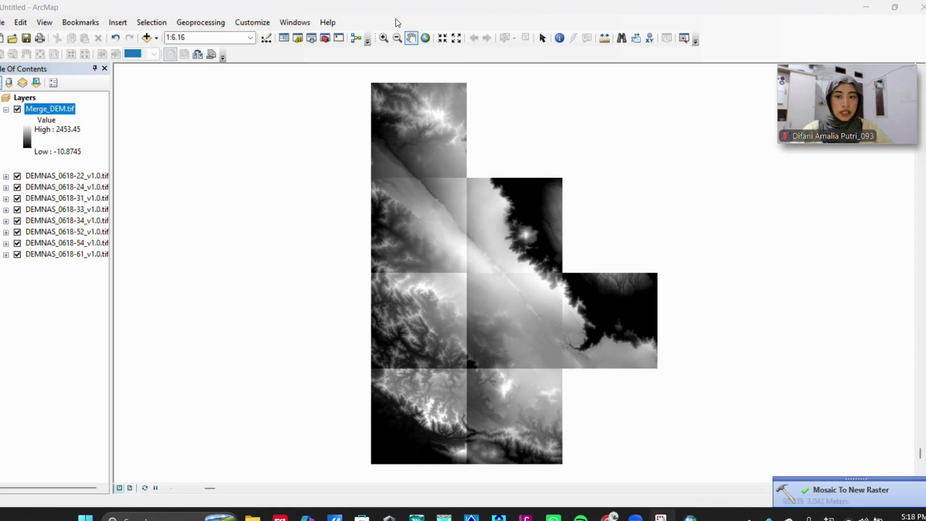
{"action": "left_click", "coordinate": [411, 38]}
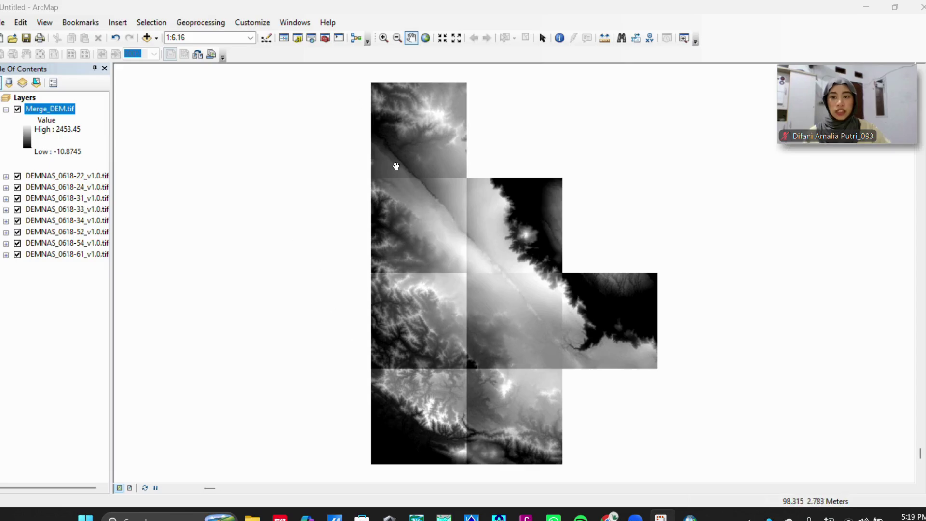
Check which ArcMap extensions are enabled, leaving the selection as it is
{"action": "left_click", "coordinate": [258, 25]}
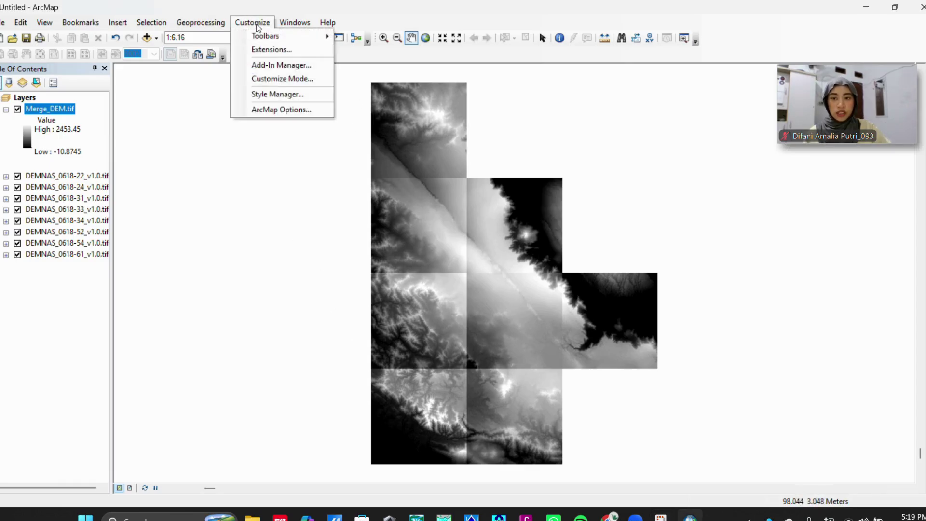
{"action": "left_click", "coordinate": [271, 49]}
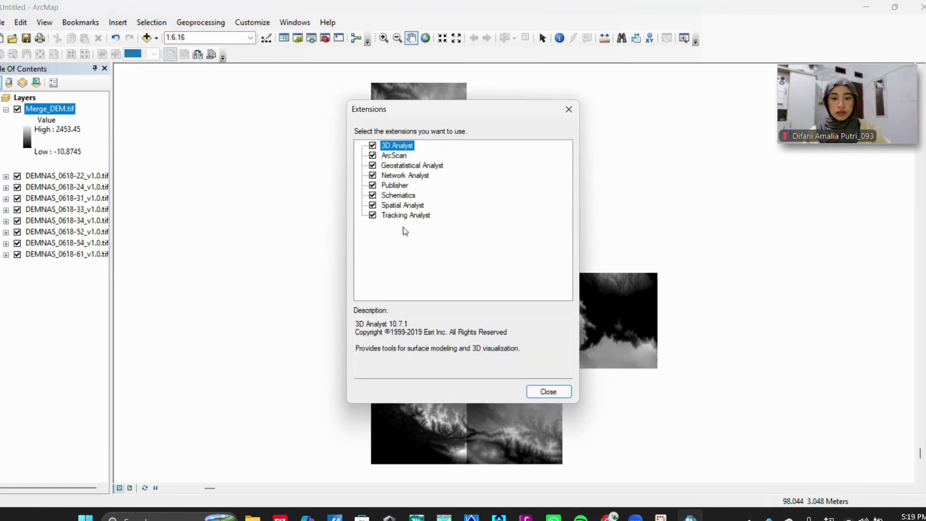
{"action": "left_click", "coordinate": [551, 397]}
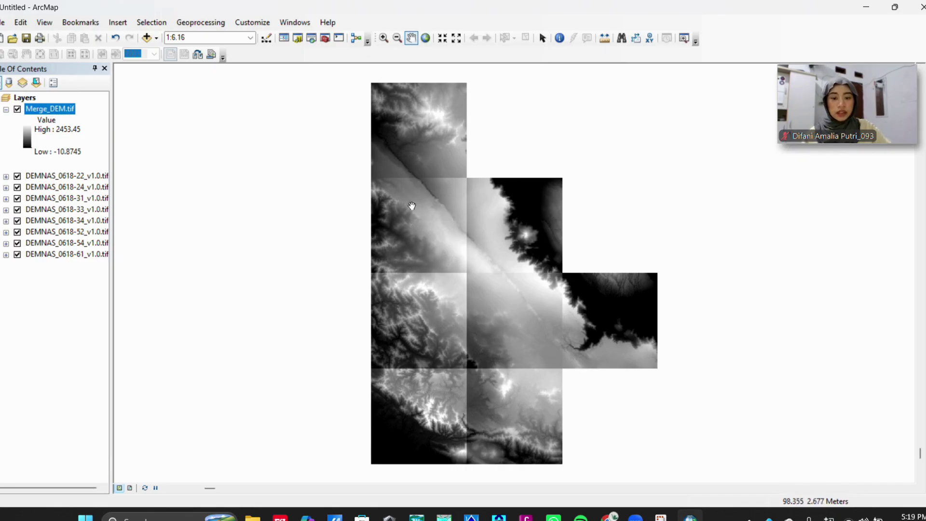
{"action": "right_click", "coordinate": [48, 113]}
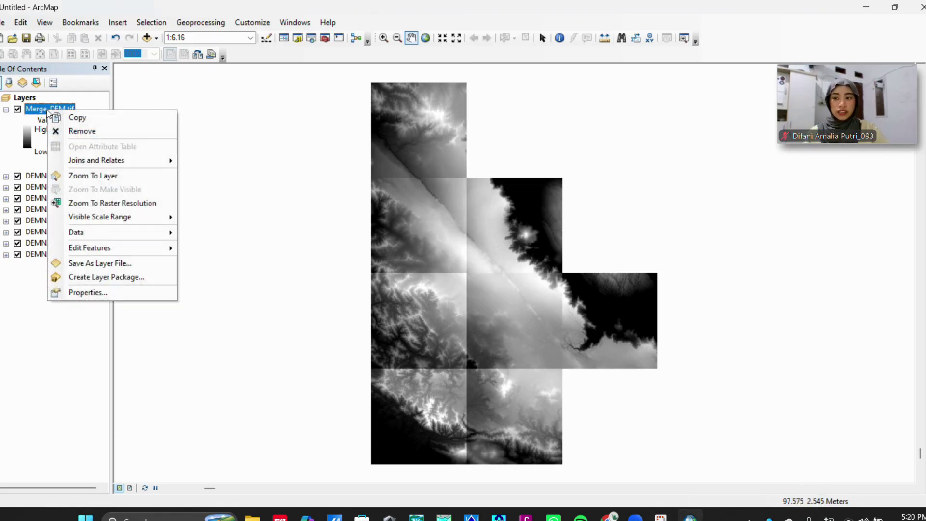
{"action": "left_click", "coordinate": [272, 69]}
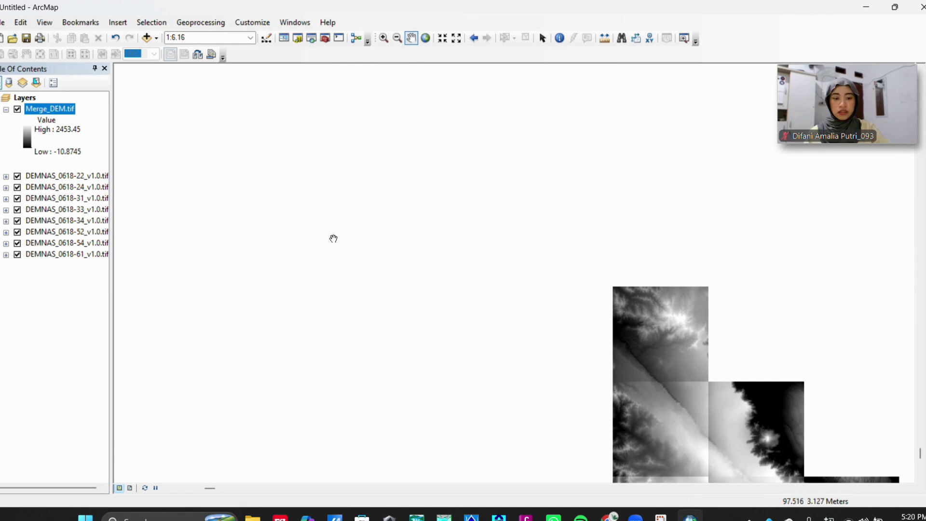
{"action": "left_click_drag", "start_coordinate": [507, 324], "coordinate": [275, 156]}
{"action": "scroll", "coordinate": [363, 276], "scroll_direction": "down", "scroll_amount": 1}
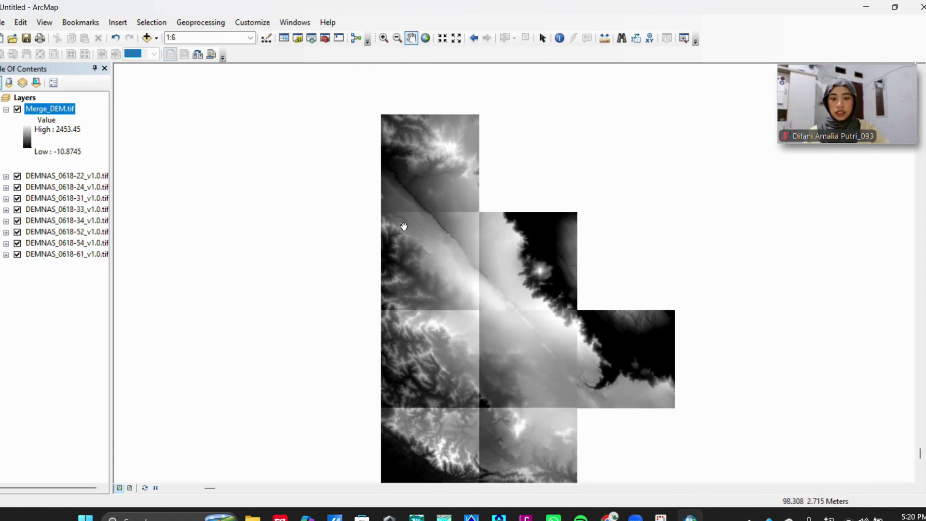
{"action": "left_click_drag", "start_coordinate": [322, 279], "coordinate": [353, 259]}
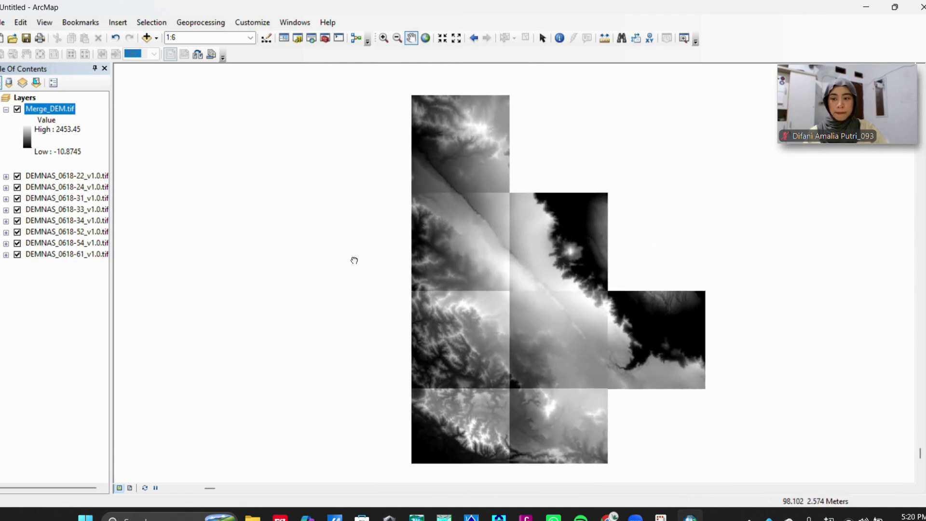
Hide all eight original DEMNAS layers and zoom to the extent of the Merge_DEM.tif layer
{"action": "left_click", "coordinate": [18, 176]}
{"action": "left_click", "coordinate": [18, 187]}
{"action": "left_click", "coordinate": [18, 198]}
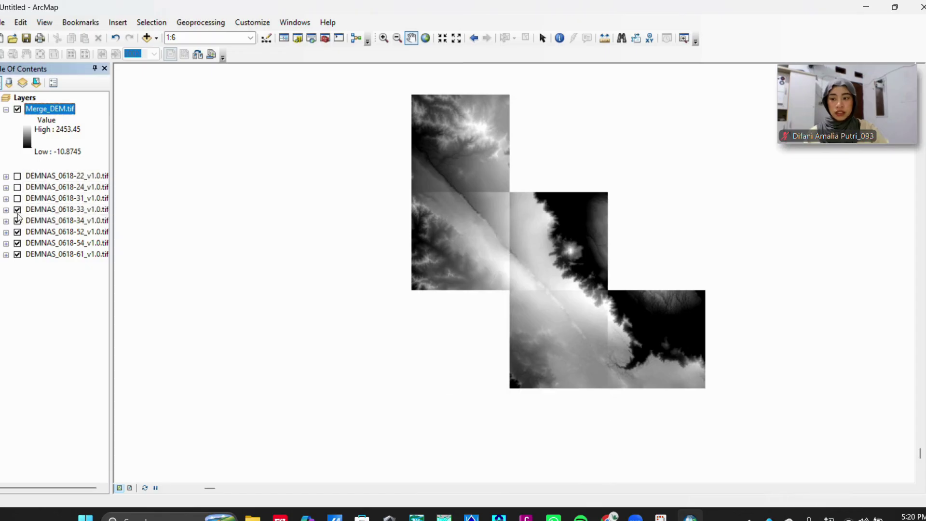
{"action": "left_click", "coordinate": [18, 210]}
{"action": "left_click", "coordinate": [18, 221]}
{"action": "left_click", "coordinate": [18, 232]}
{"action": "left_click", "coordinate": [17, 243]}
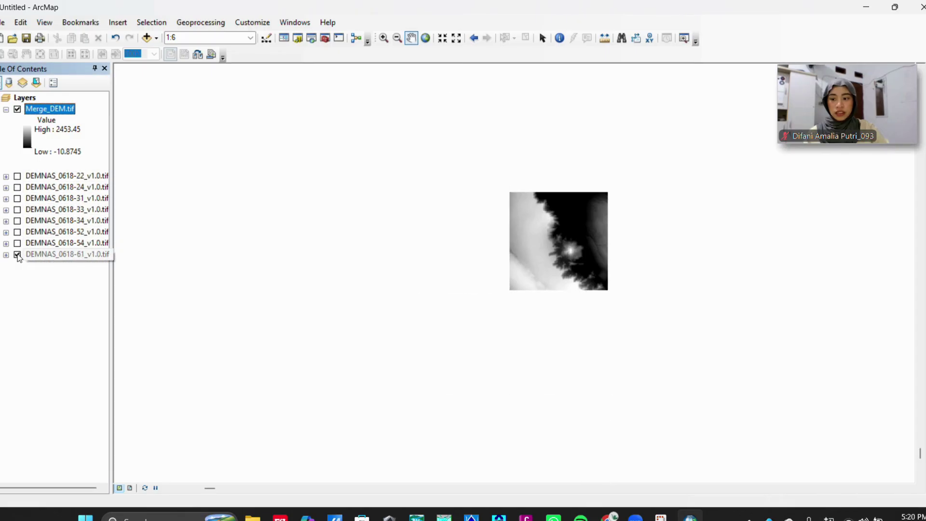
{"action": "left_click", "coordinate": [18, 254]}
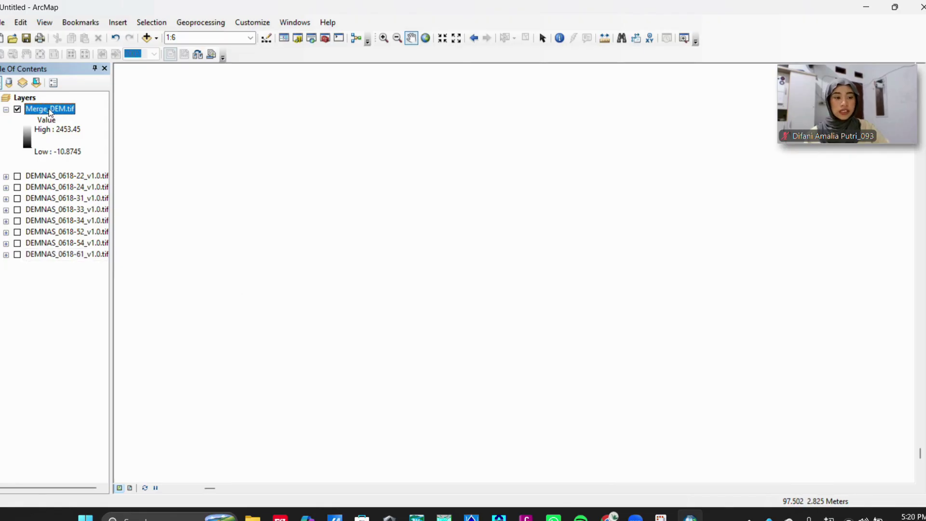
{"action": "right_click", "coordinate": [50, 113]}
{"action": "left_click", "coordinate": [101, 179]}
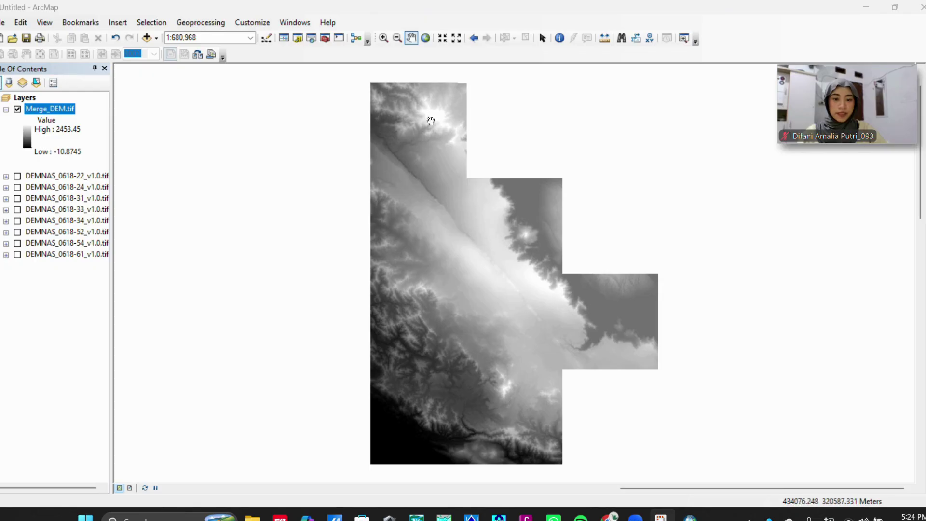
Check the spatial reference and statistics of the Merge_DEM.tif layer in its source properties
{"action": "right_click", "coordinate": [49, 114]}
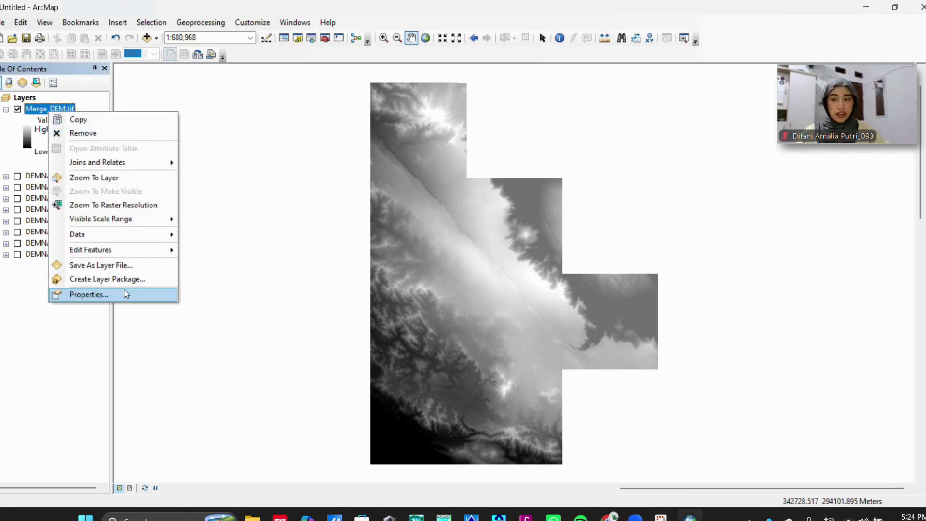
{"action": "left_click", "coordinate": [124, 294]}
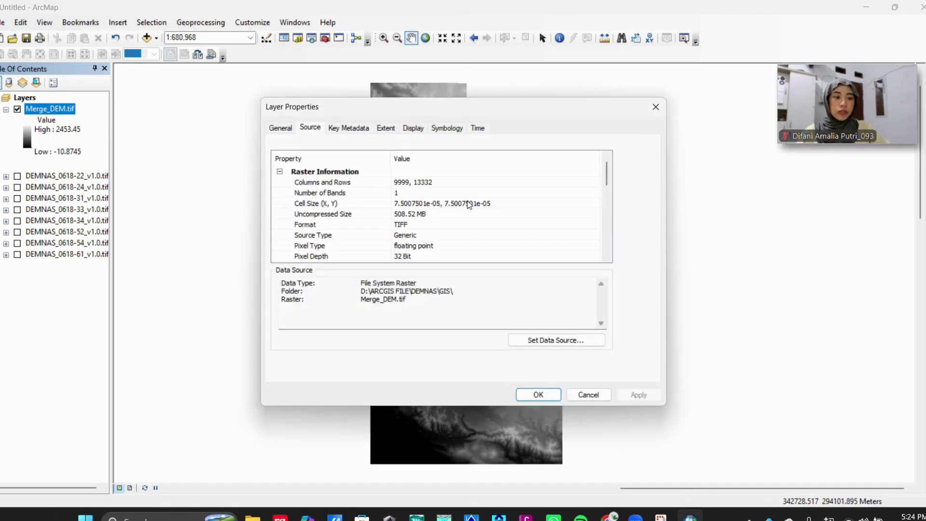
{"action": "scroll", "coordinate": [468, 236], "scroll_direction": "down", "scroll_amount": 8}
{"action": "scroll", "coordinate": [463, 239], "scroll_direction": "up", "scroll_amount": 4}
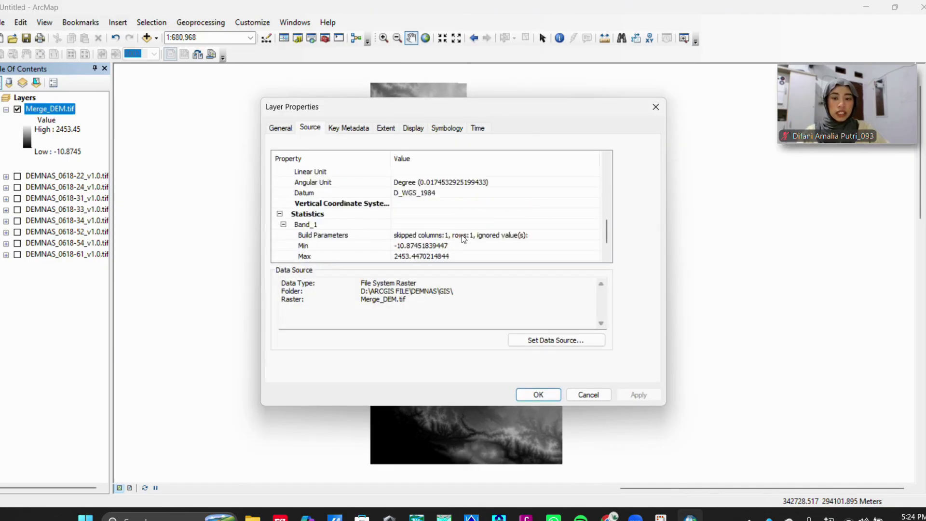
{"action": "scroll", "coordinate": [457, 241], "scroll_direction": "down", "scroll_amount": 1}
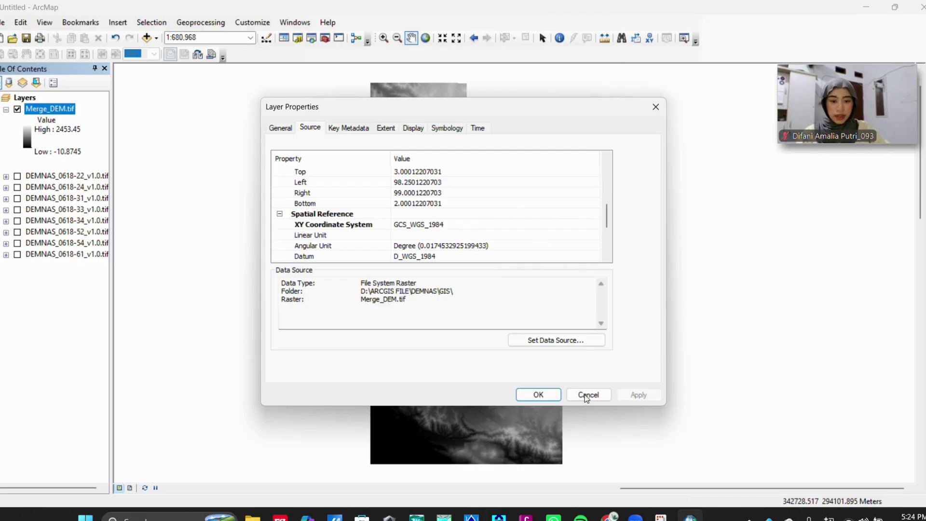
{"action": "left_click", "coordinate": [528, 398]}
Search the geoprocessing tools for "project raster" and open the Project Raster tool
{"action": "left_click", "coordinate": [310, 38]}
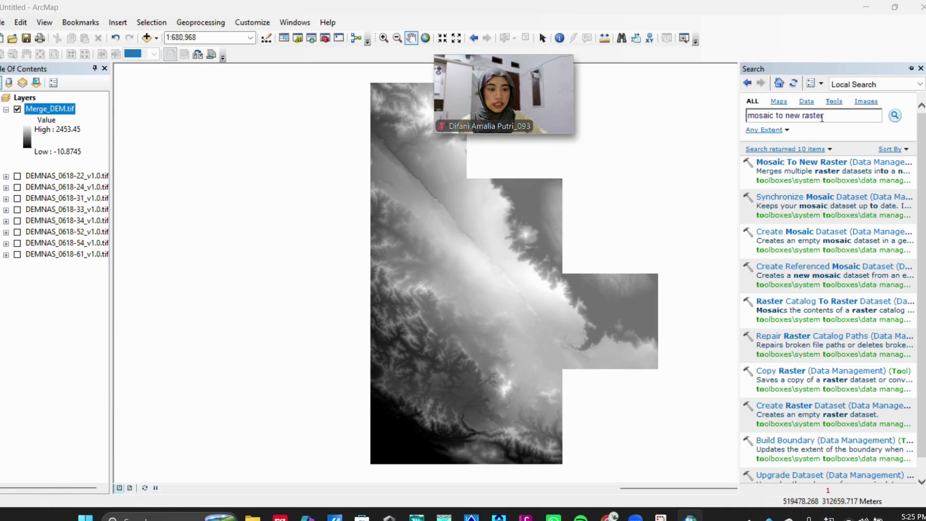
{"action": "left_click_drag", "start_coordinate": [822, 118], "coordinate": [690, 118]}
{"action": "type", "text": "p"}
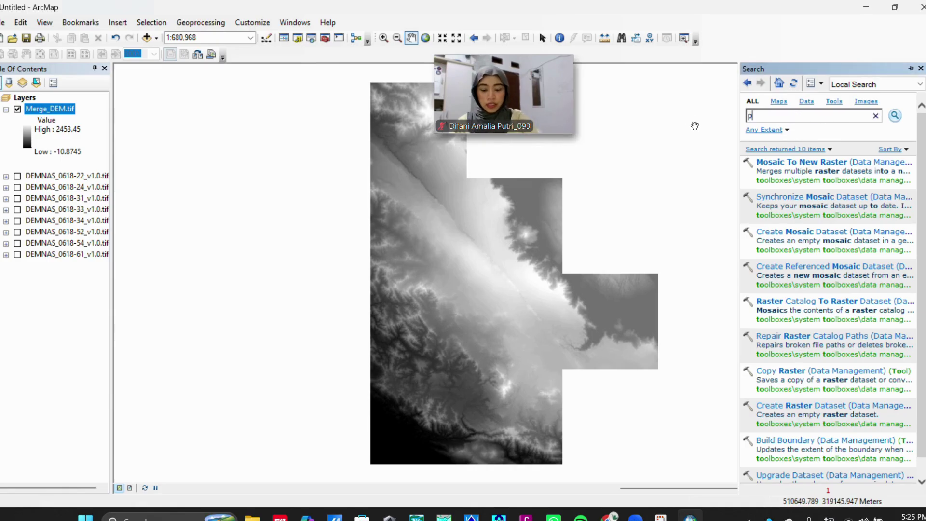
{"action": "type", "text": "roject"}
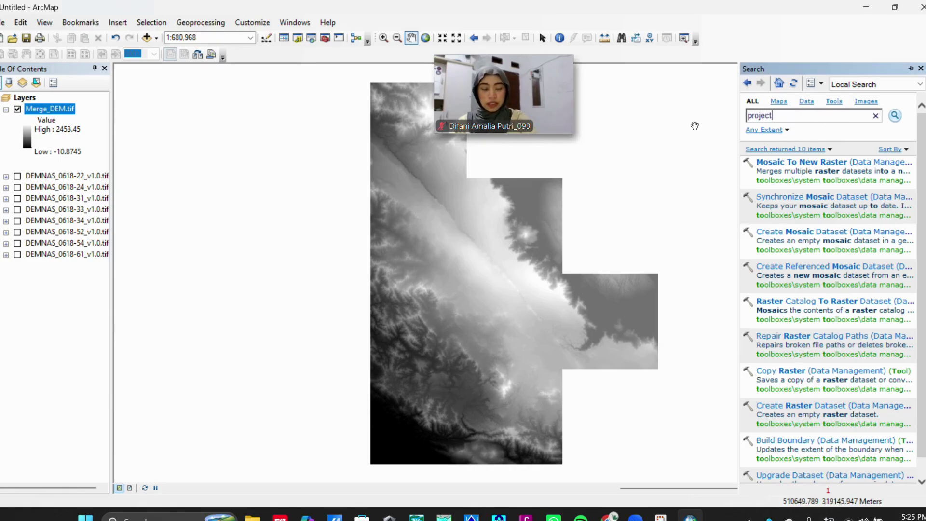
{"action": "type", "text": " rast"}
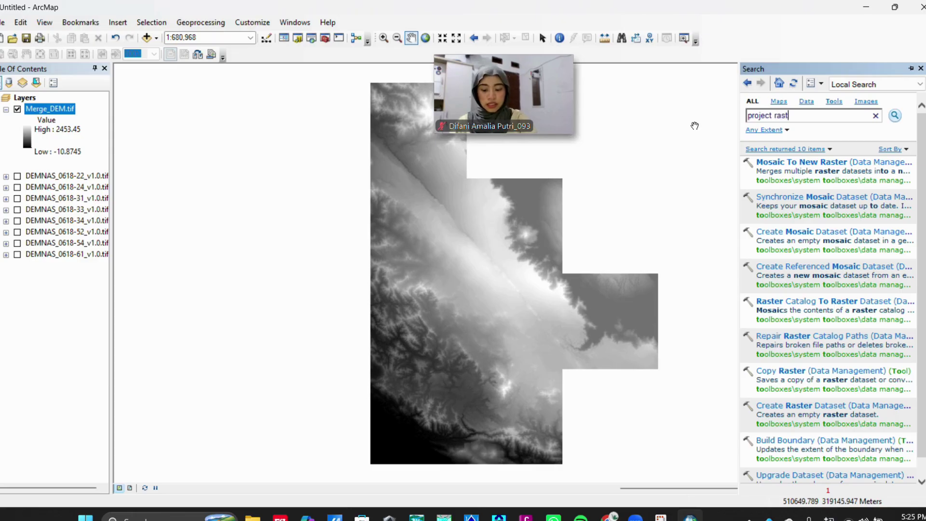
{"action": "type", "text": "er"}
{"action": "key", "text": "Return"}
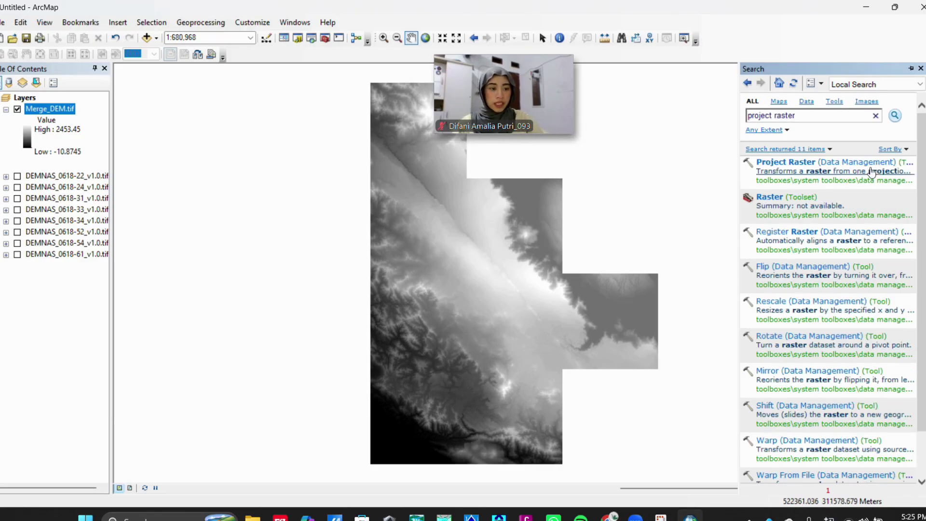
{"action": "left_click_drag", "start_coordinate": [504, 91], "coordinate": [644, 83]}
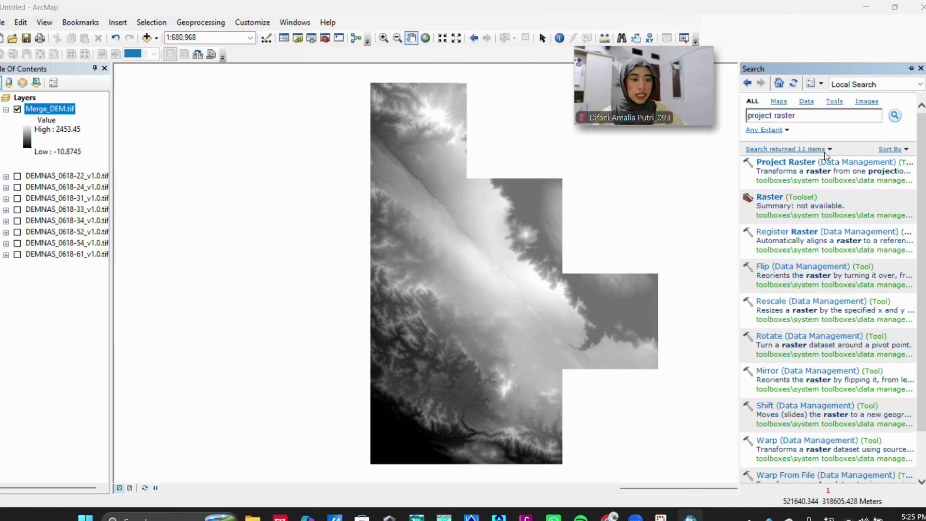
{"action": "left_click", "coordinate": [878, 162]}
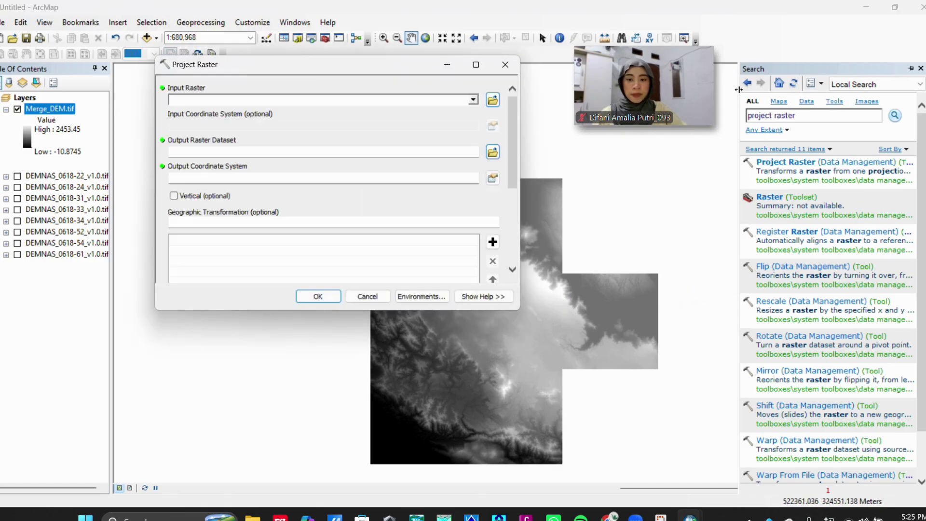
Set the Merge_DEM.tif layer as the input raster of the Project Raster tool
{"action": "left_click_drag", "start_coordinate": [641, 92], "coordinate": [821, 116]}
{"action": "left_click", "coordinate": [189, 100]}
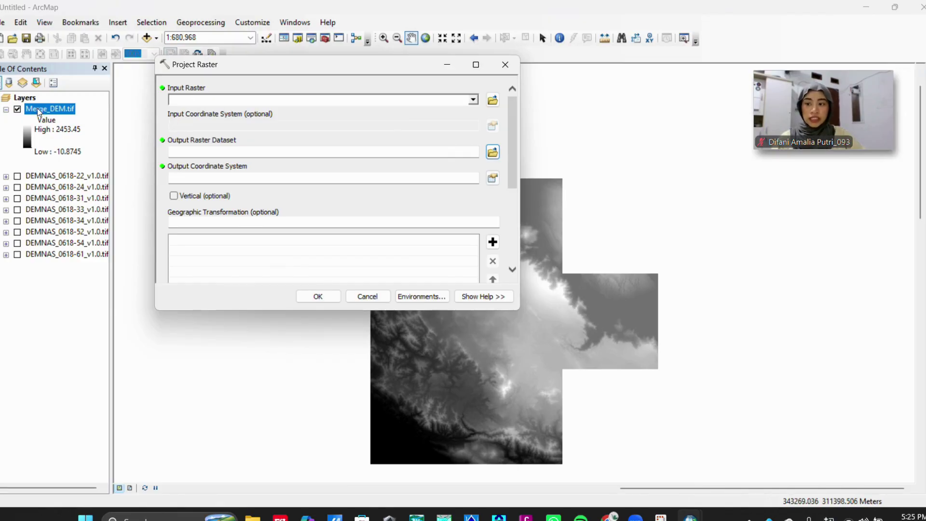
{"action": "left_click_drag", "start_coordinate": [38, 111], "coordinate": [194, 103]}
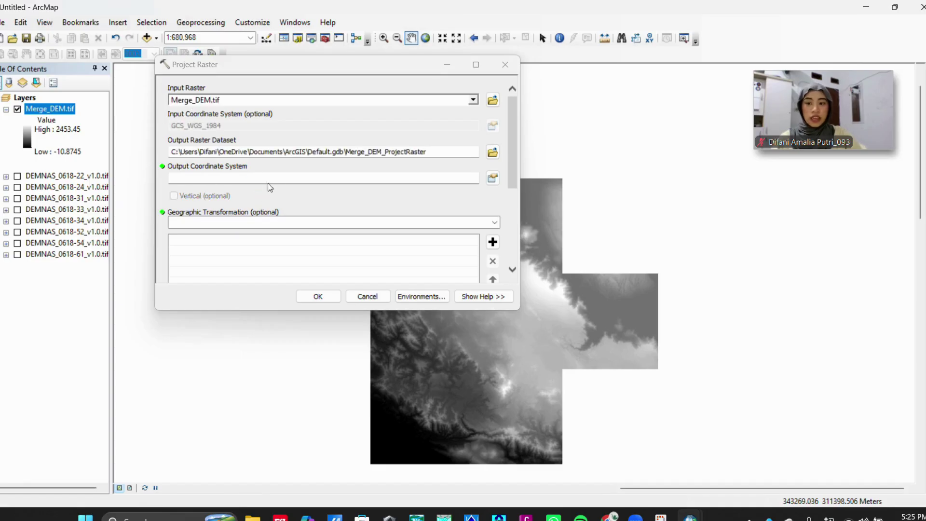
Set the output coordinate system to WGS 1984 UTM Zone 47N from the projected UTM systems for the Northern Hemisphere
{"action": "scroll", "coordinate": [215, 189], "scroll_direction": "down", "scroll_amount": 1}
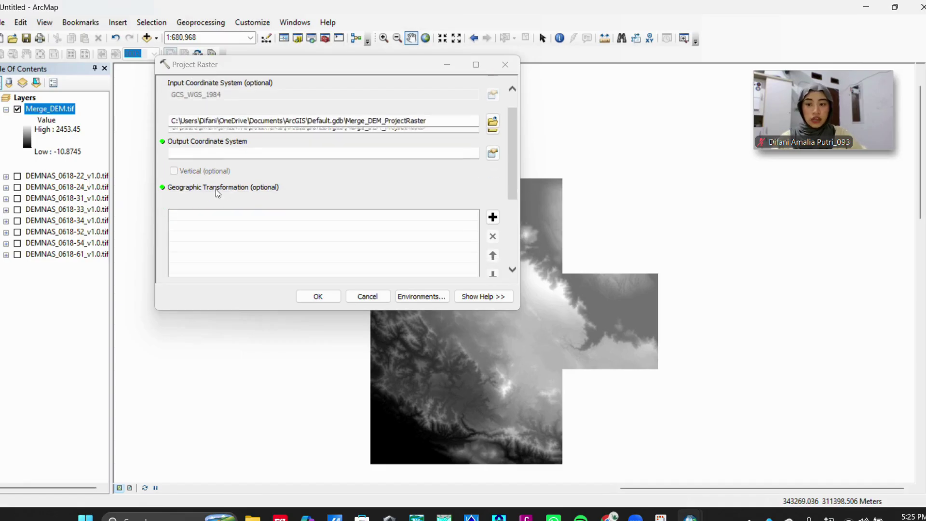
{"action": "left_click", "coordinate": [493, 147]}
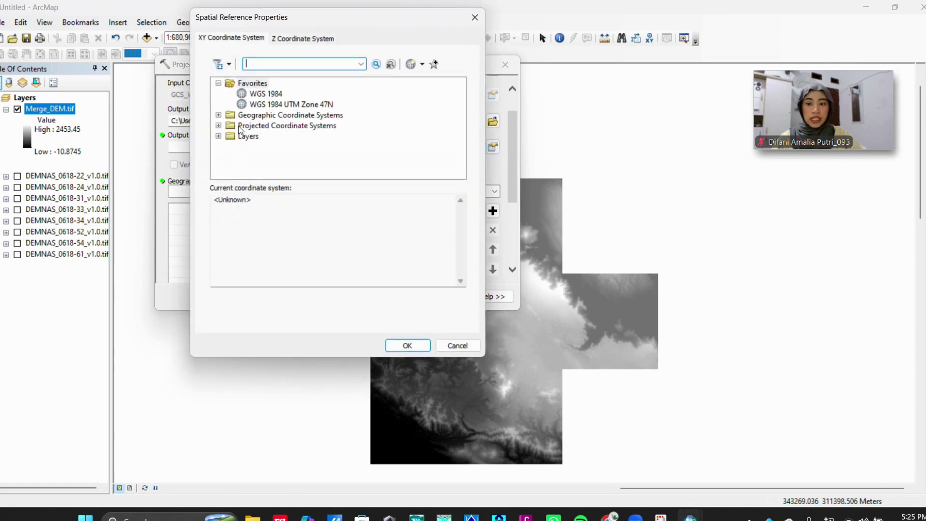
{"action": "left_click", "coordinate": [216, 125]}
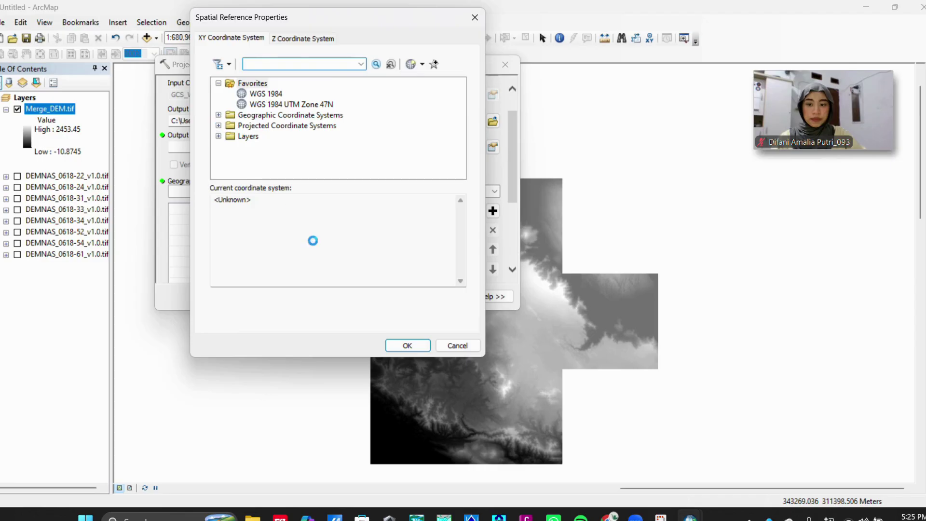
{"action": "scroll", "coordinate": [237, 147], "scroll_direction": "down", "scroll_amount": 2}
{"action": "left_click", "coordinate": [230, 137]}
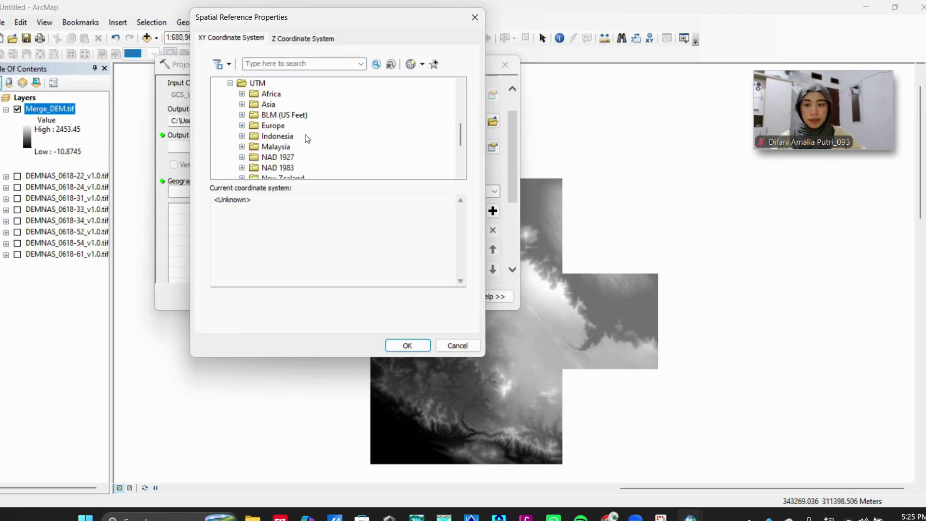
{"action": "scroll", "coordinate": [275, 145], "scroll_direction": "down", "scroll_amount": 1}
{"action": "left_click", "coordinate": [243, 137]}
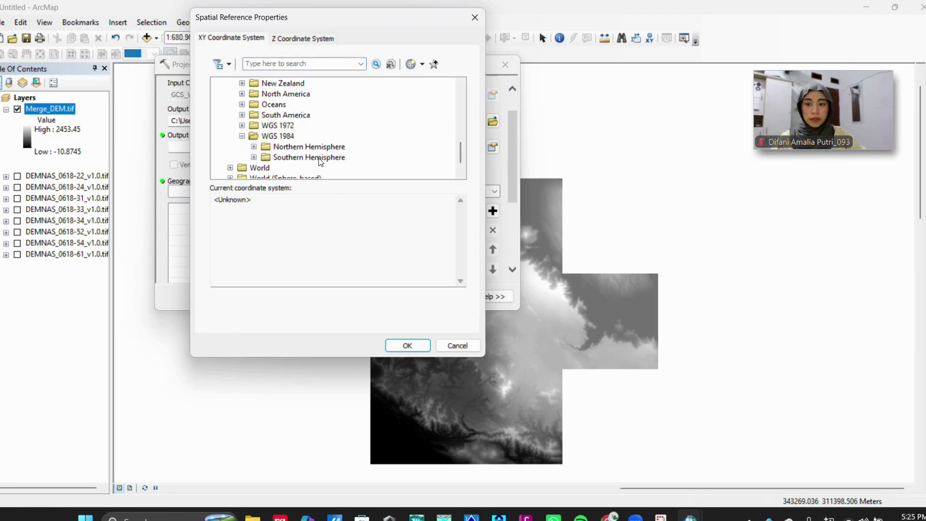
{"action": "left_click", "coordinate": [253, 147]}
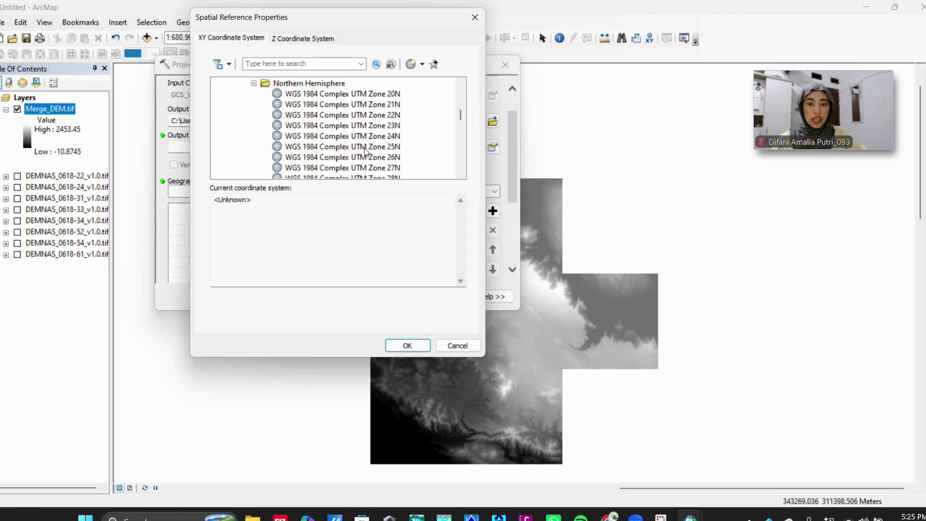
{"action": "scroll", "coordinate": [364, 147], "scroll_direction": "down", "scroll_amount": 4}
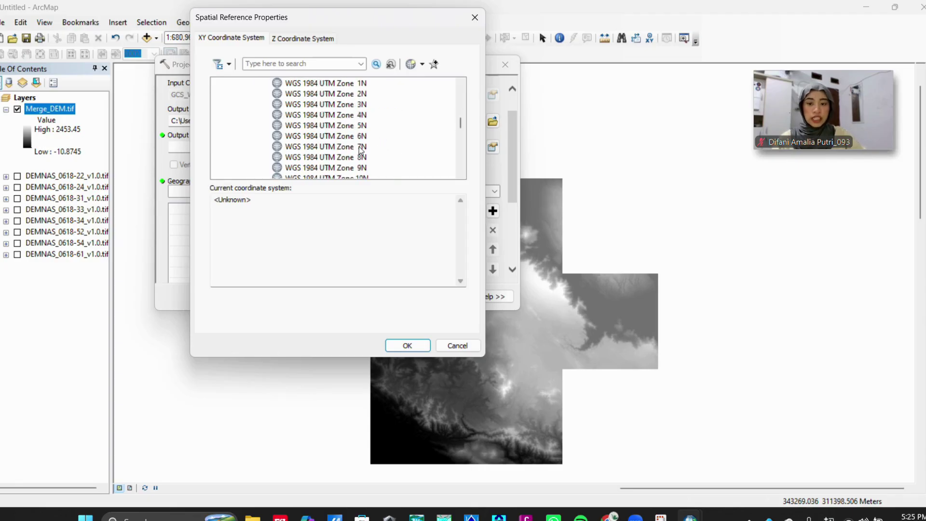
{"action": "scroll", "coordinate": [356, 141], "scroll_direction": "down", "scroll_amount": 13}
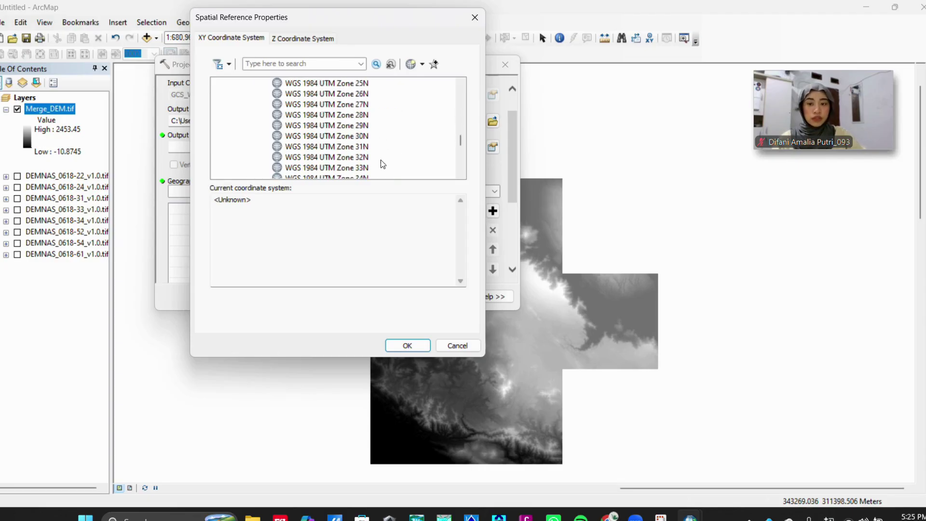
{"action": "left_click", "coordinate": [351, 158]}
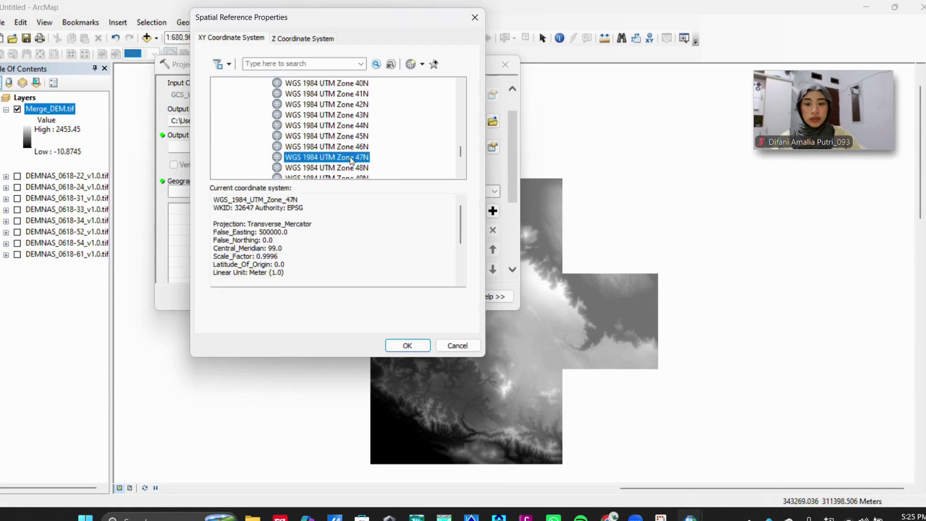
{"action": "left_click", "coordinate": [407, 346]}
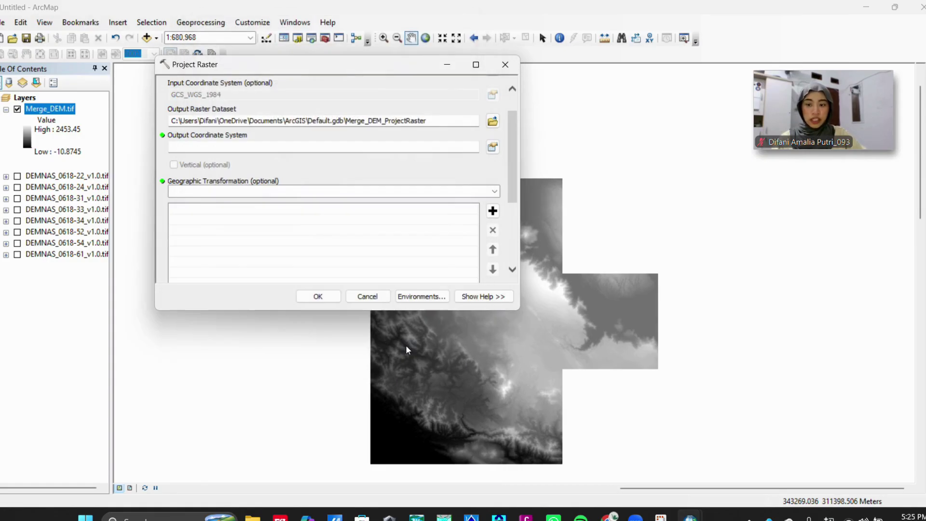
Run the Project Raster tool and hide the original Merge_DEM.tif layer
{"action": "scroll", "coordinate": [264, 186], "scroll_direction": "down", "scroll_amount": 2}
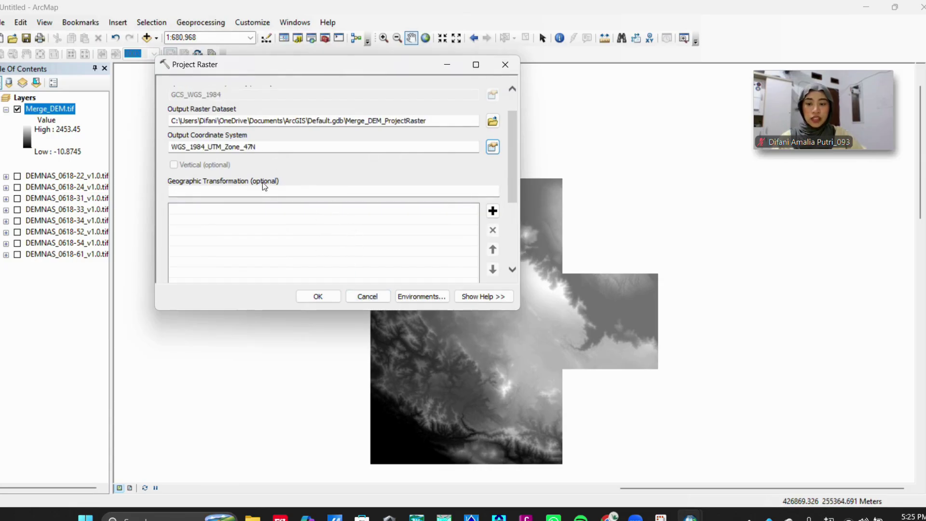
{"action": "left_click", "coordinate": [314, 297]}
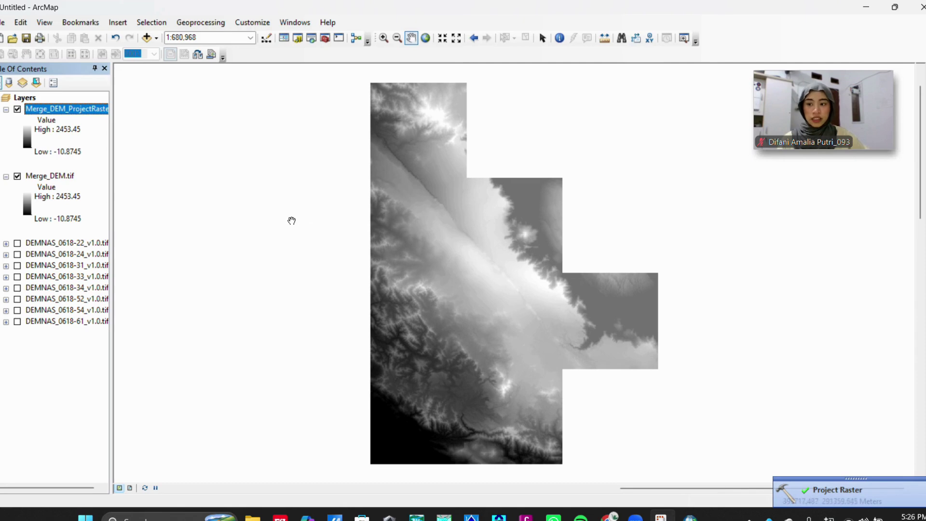
{"action": "left_click", "coordinate": [18, 177]}
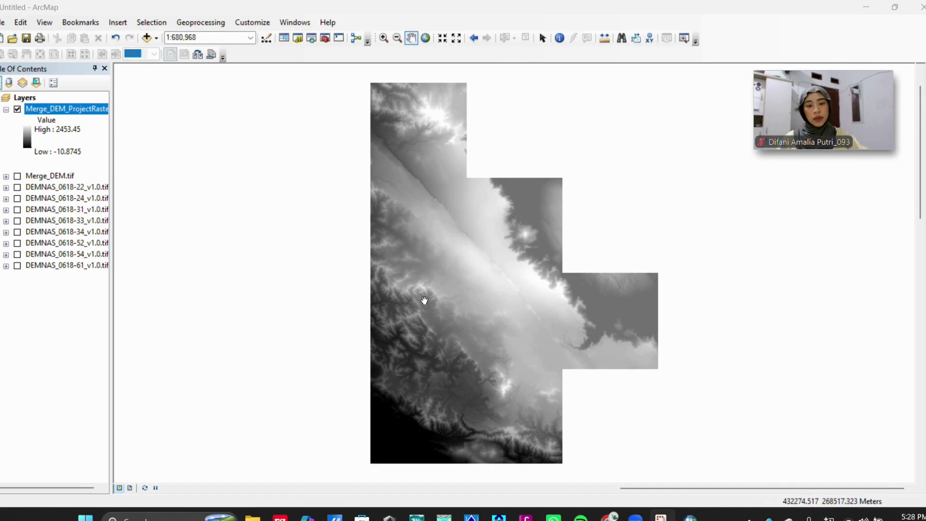
Check the extent and XY coordinate system of the Merge_DEM_ProjectRaster layer in its source properties
{"action": "right_click", "coordinate": [62, 113]}
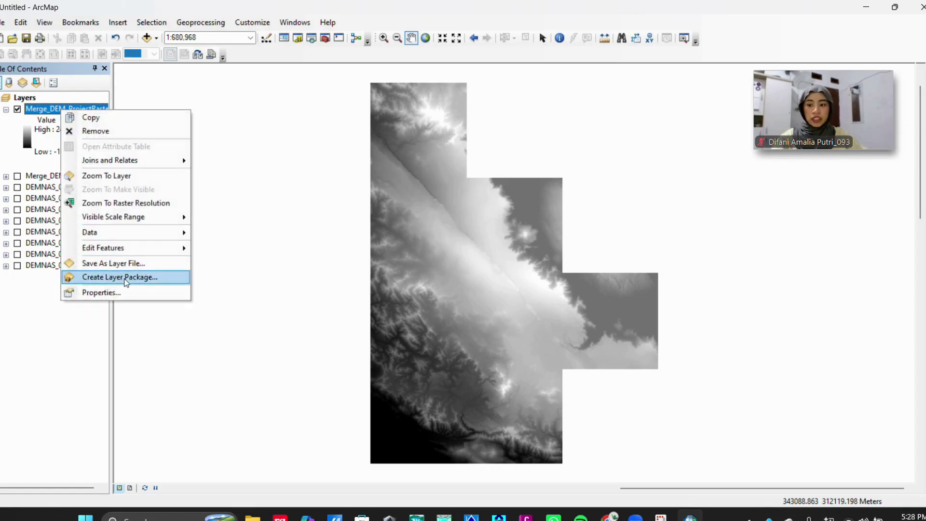
{"action": "left_click", "coordinate": [104, 292]}
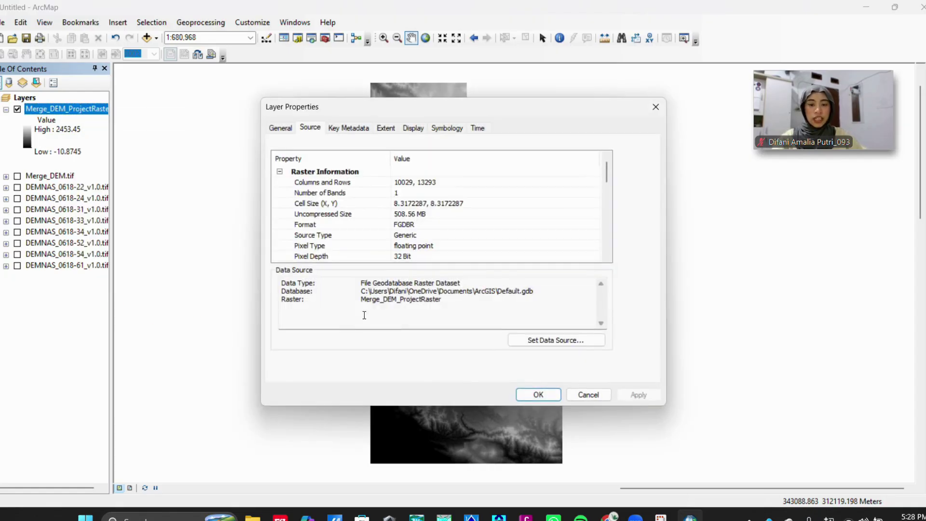
{"action": "scroll", "coordinate": [407, 238], "scroll_direction": "down", "scroll_amount": 4}
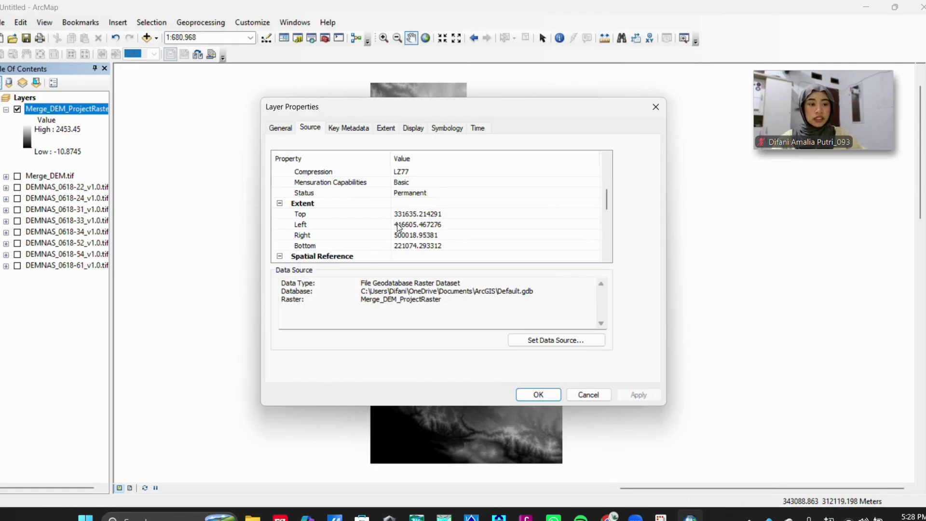
{"action": "scroll", "coordinate": [398, 226], "scroll_direction": "down", "scroll_amount": 5}
{"action": "scroll", "coordinate": [410, 220], "scroll_direction": "up", "scroll_amount": 3}
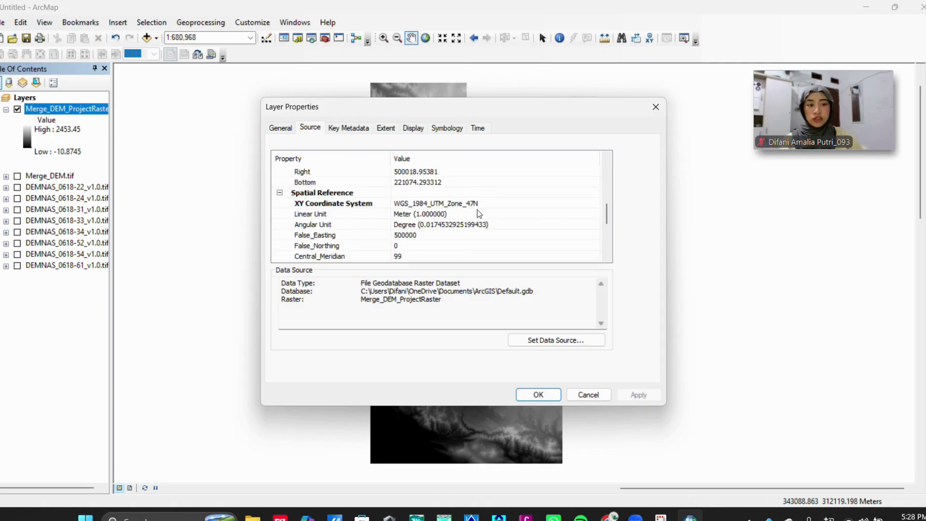
{"action": "left_click", "coordinate": [537, 395]}
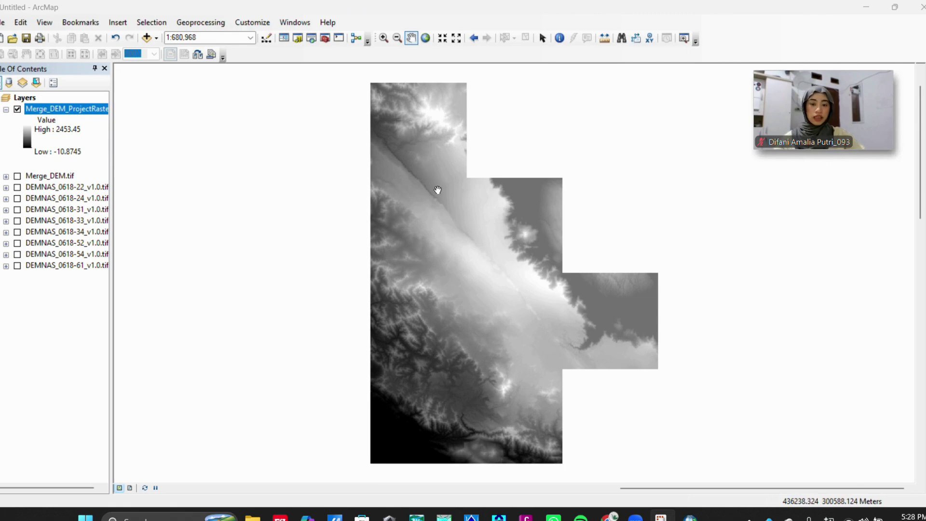
Add the Imagery basemap beneath the Merge_DEM_ProjectRaster layer
{"action": "left_click", "coordinate": [156, 37]}
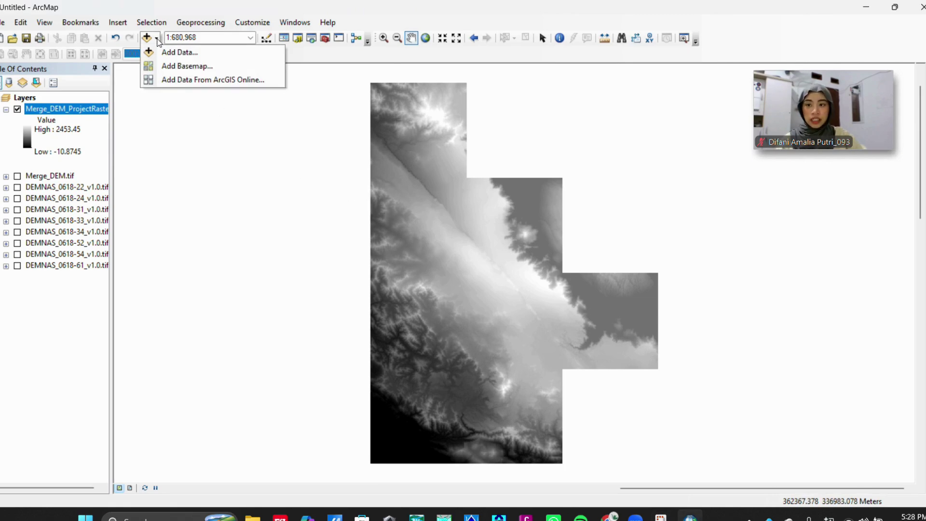
{"action": "left_click", "coordinate": [255, 73]}
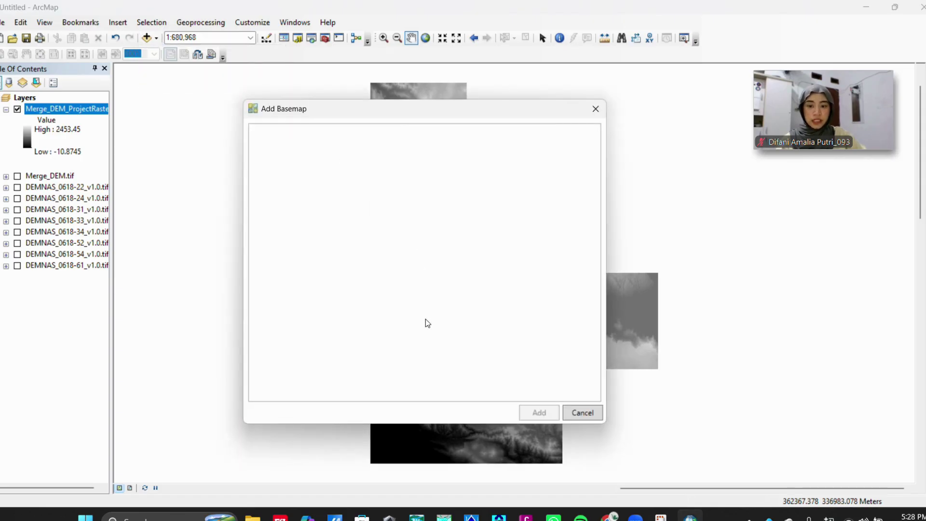
{"action": "scroll", "coordinate": [489, 330], "scroll_direction": "down", "scroll_amount": 3}
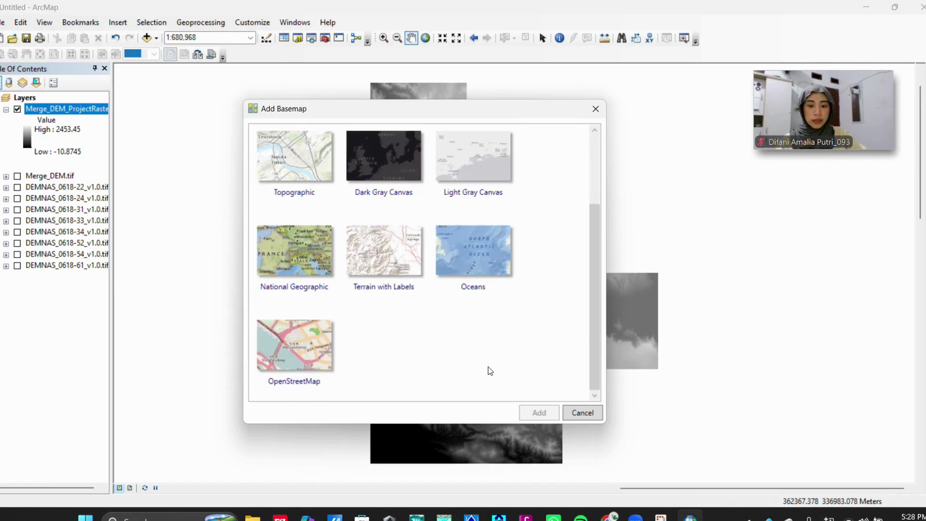
{"action": "scroll", "coordinate": [489, 372], "scroll_direction": "up", "scroll_amount": 3}
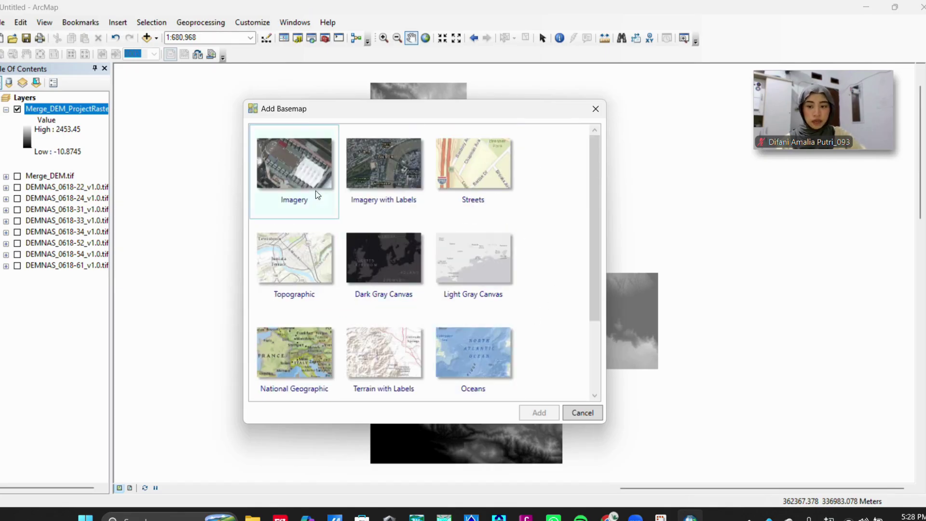
{"action": "left_click", "coordinate": [294, 167]}
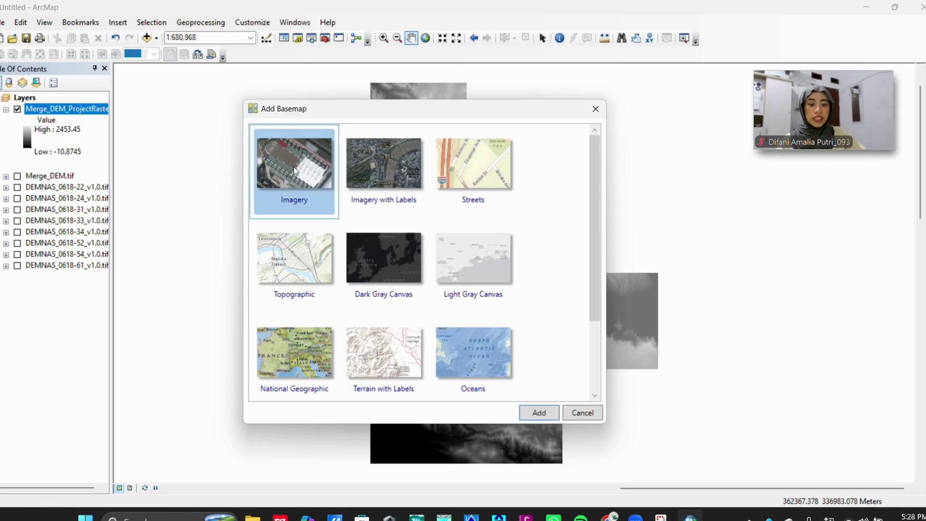
{"action": "left_click", "coordinate": [539, 413]}
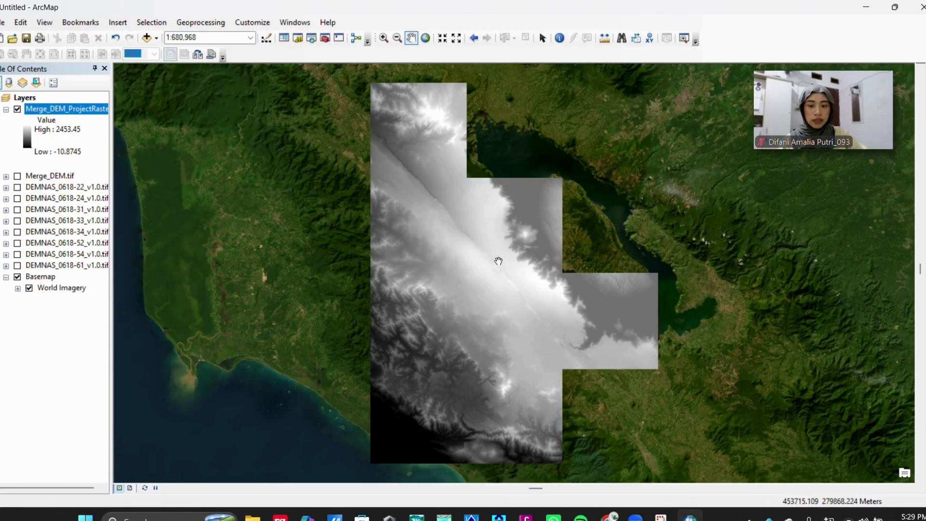
Examine where the projected DEM lies on the satellite imagery relative to the surrounding coastline and lake
{"action": "scroll", "coordinate": [359, 285], "scroll_direction": "up", "scroll_amount": 1}
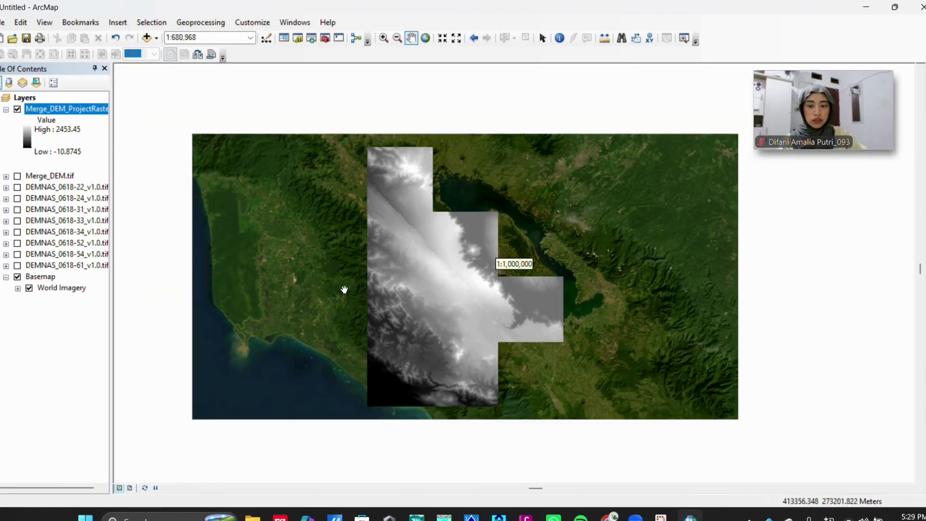
{"action": "scroll", "coordinate": [324, 294], "scroll_direction": "up", "scroll_amount": 1}
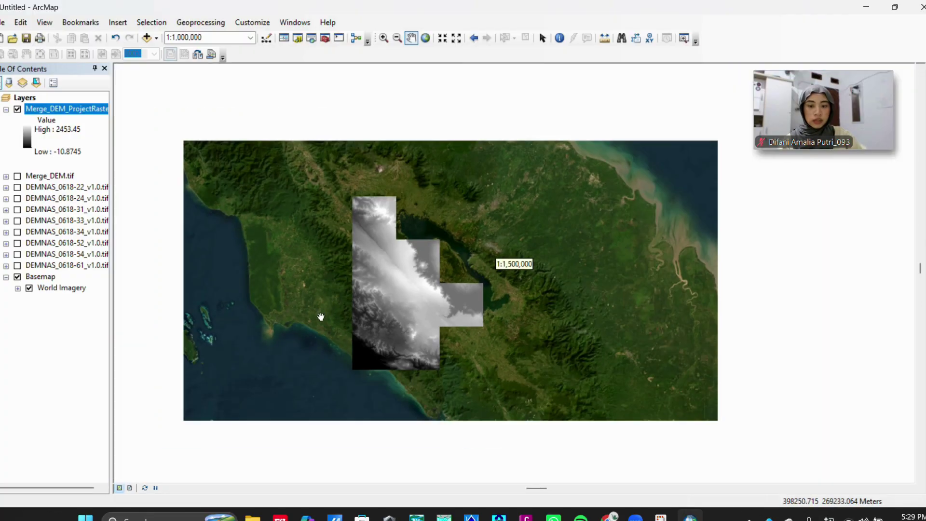
{"action": "scroll", "coordinate": [469, 341], "scroll_direction": "up", "scroll_amount": 1}
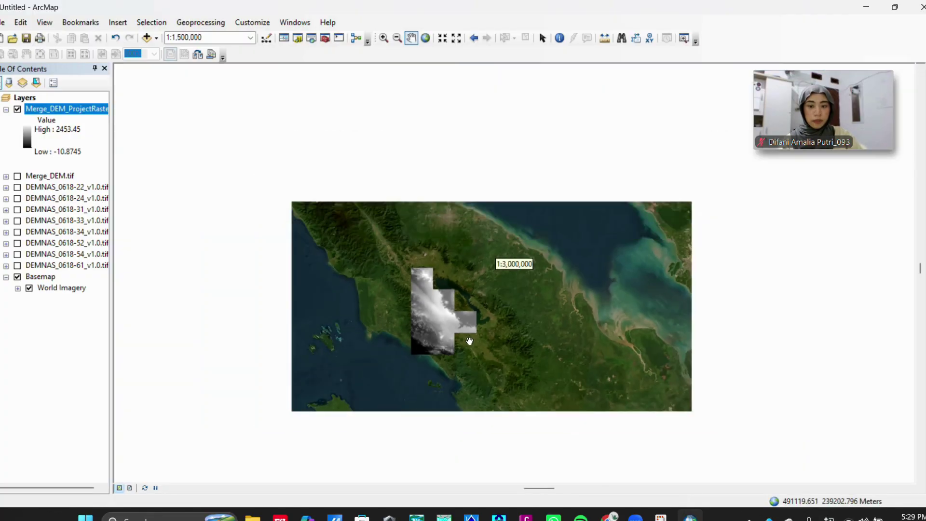
{"action": "scroll", "coordinate": [445, 316], "scroll_direction": "up", "scroll_amount": 1}
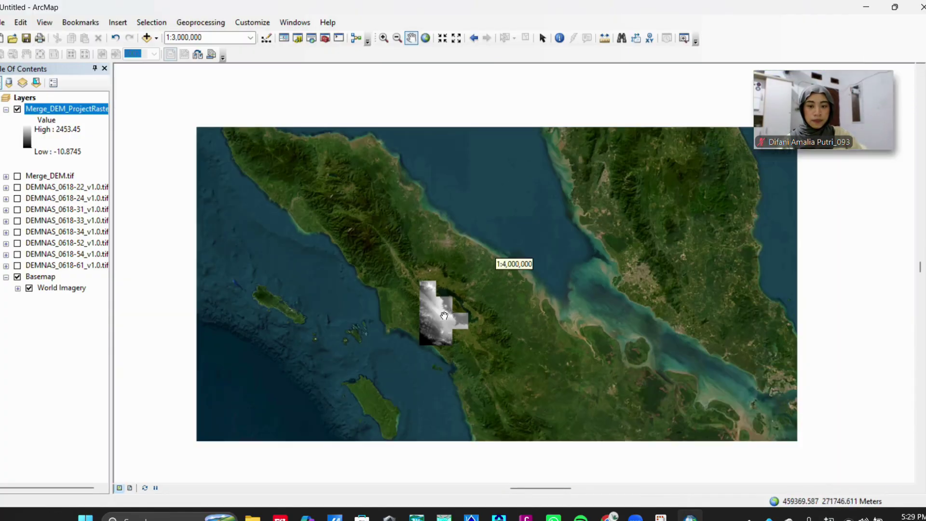
{"action": "scroll", "coordinate": [446, 313], "scroll_direction": "down", "scroll_amount": 2}
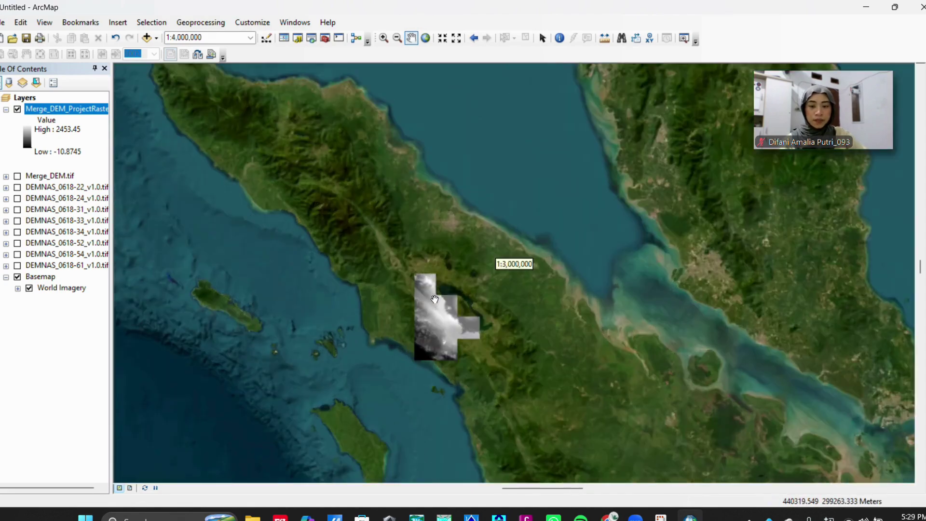
{"action": "scroll", "coordinate": [472, 366], "scroll_direction": "down", "scroll_amount": 1}
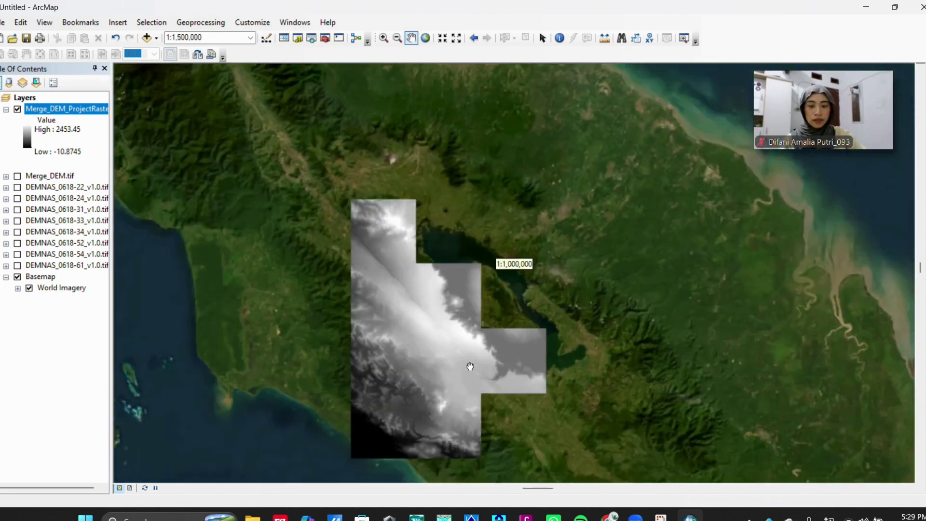
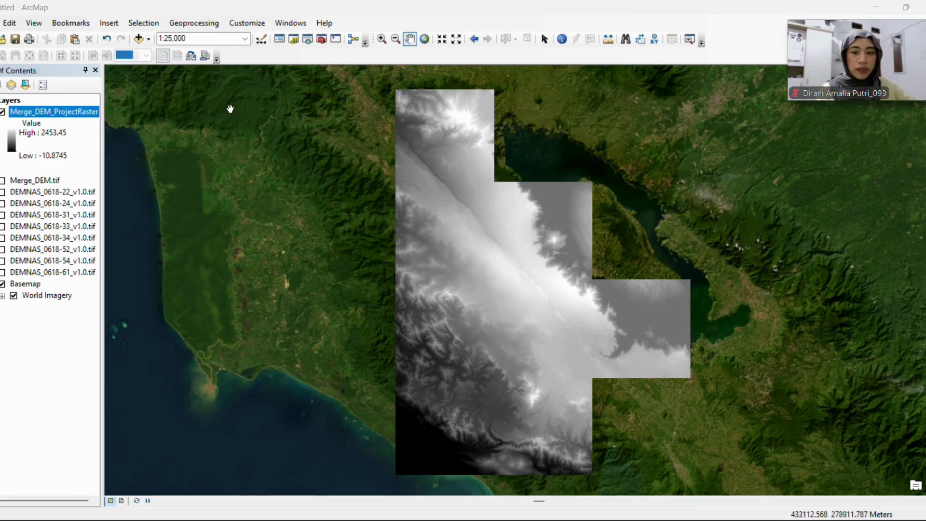
Connect the folder D:\ARCGIS FILE\Data Topografi Sitakkurak as a source for adding data
{"action": "left_click", "coordinate": [150, 40]}
{"action": "left_click", "coordinate": [153, 53]}
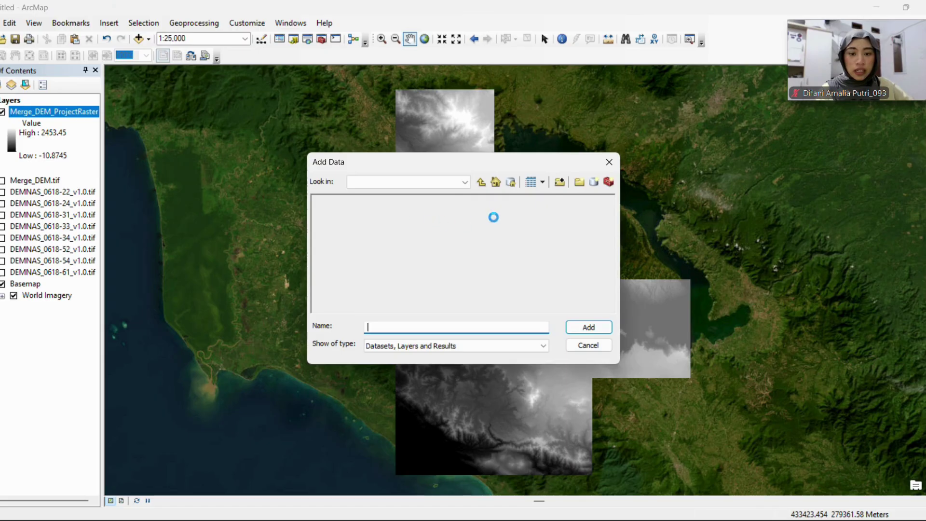
{"action": "left_click", "coordinate": [559, 183]}
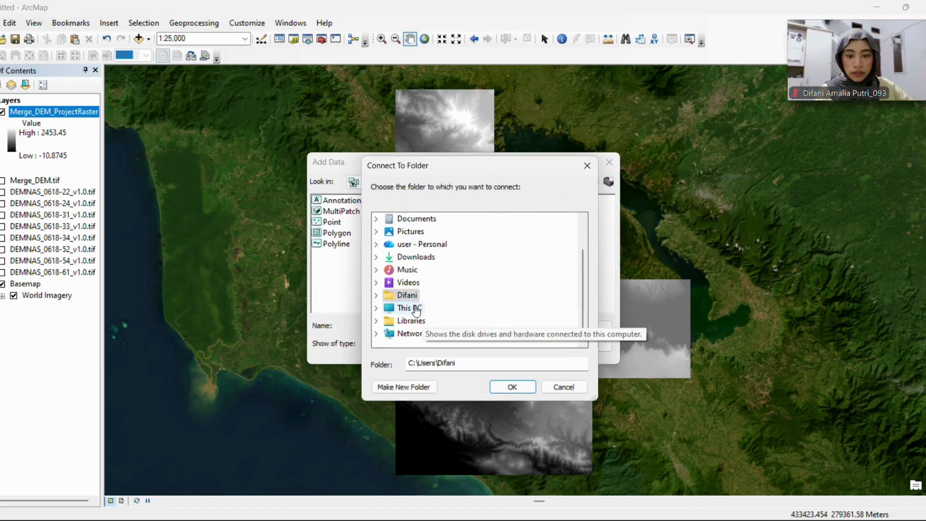
{"action": "double_click", "coordinate": [411, 320]}
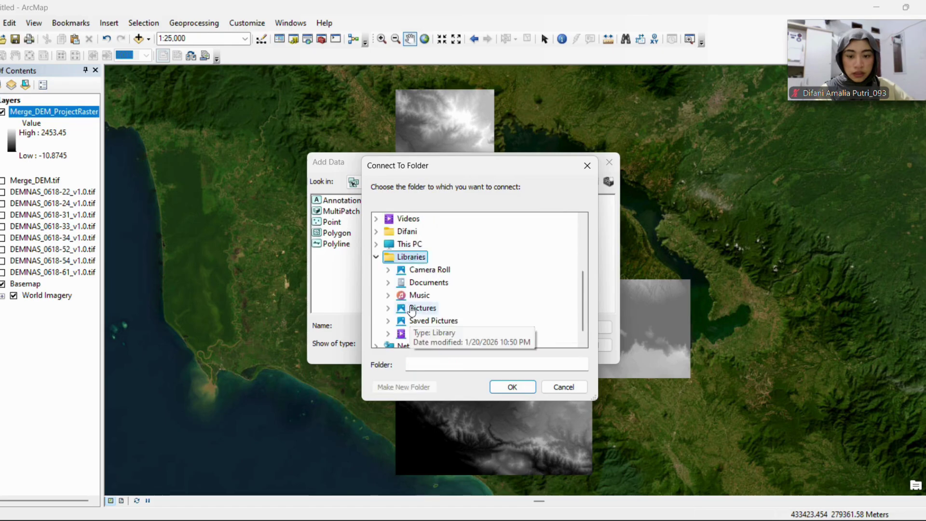
{"action": "double_click", "coordinate": [411, 309]}
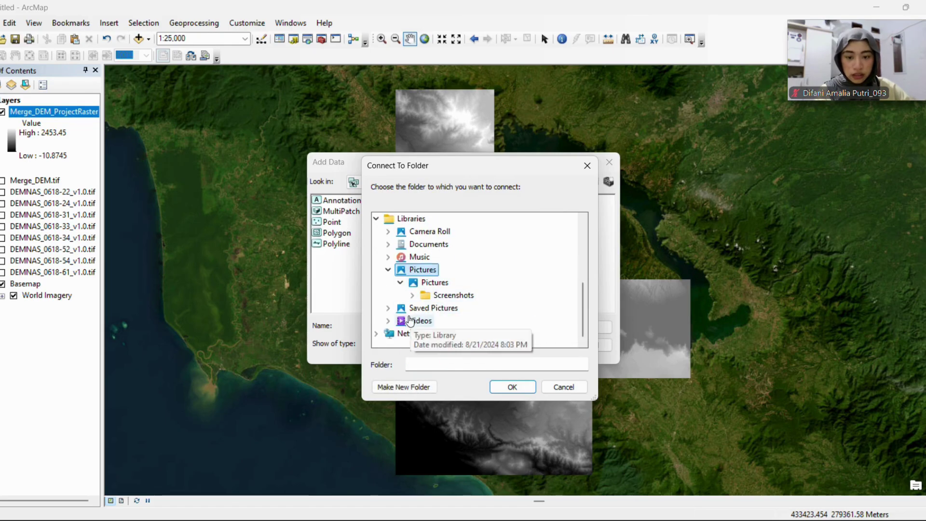
{"action": "scroll", "coordinate": [410, 319], "scroll_direction": "up", "scroll_amount": 1}
{"action": "double_click", "coordinate": [410, 244]}
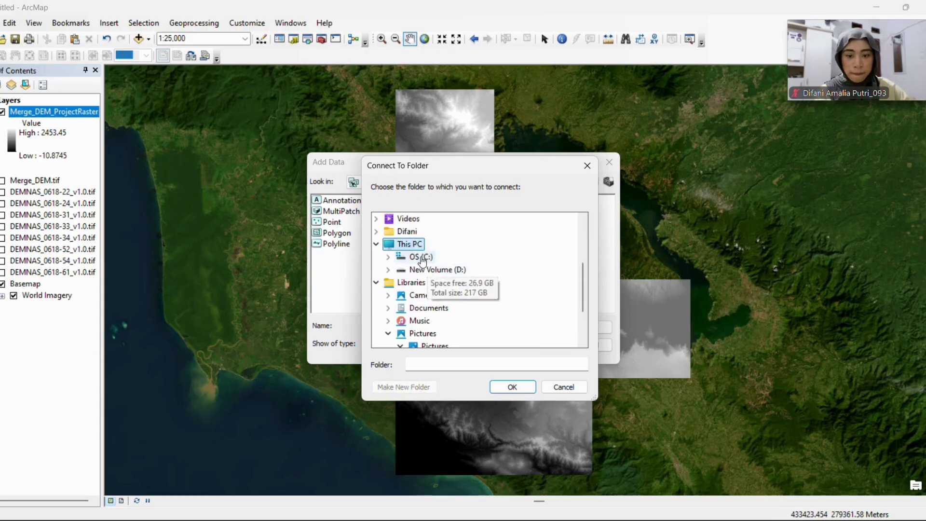
{"action": "double_click", "coordinate": [424, 269]}
{"action": "scroll", "coordinate": [483, 280], "scroll_direction": "down", "scroll_amount": 3}
{"action": "scroll", "coordinate": [464, 272], "scroll_direction": "up", "scroll_amount": 3}
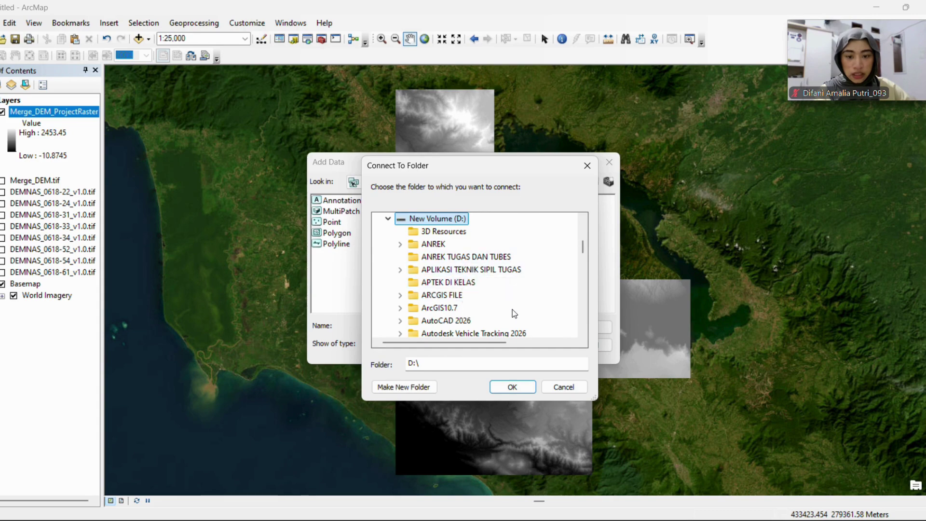
{"action": "scroll", "coordinate": [515, 314], "scroll_direction": "down", "scroll_amount": 1}
{"action": "double_click", "coordinate": [451, 257]}
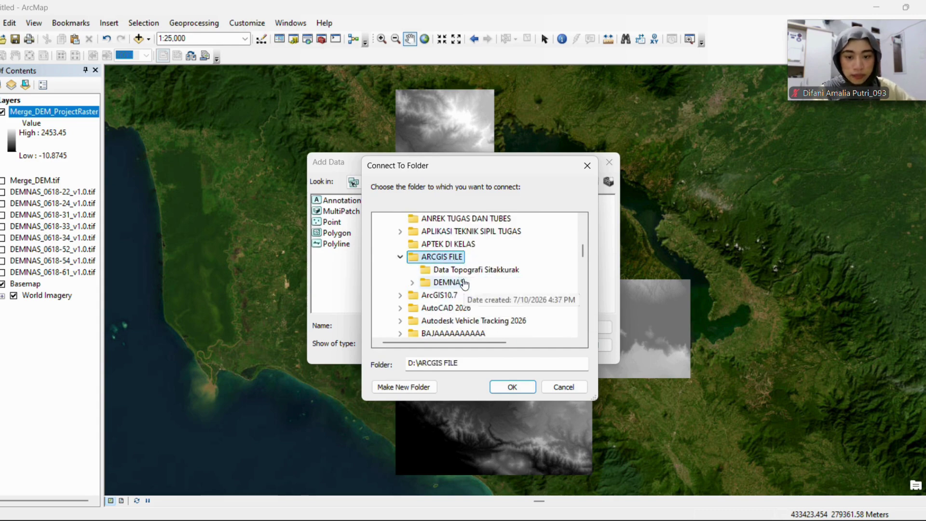
{"action": "left_click", "coordinate": [516, 272]}
{"action": "left_click", "coordinate": [515, 386]}
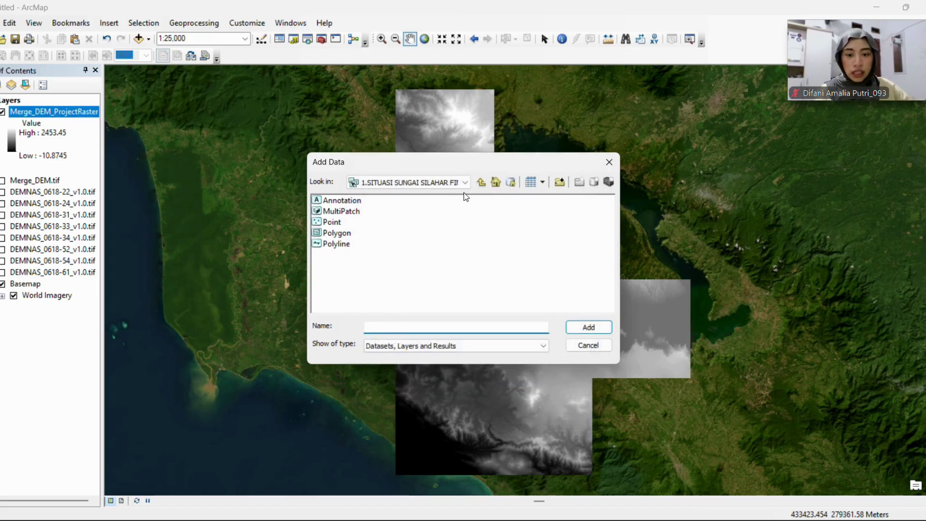
Add the Annotation and Polyline layers of 1.SITUASI SUNGAI SILAHAR FINAL.dwg from the Data Topografi Sitakkurak folder
{"action": "left_click", "coordinate": [434, 183]}
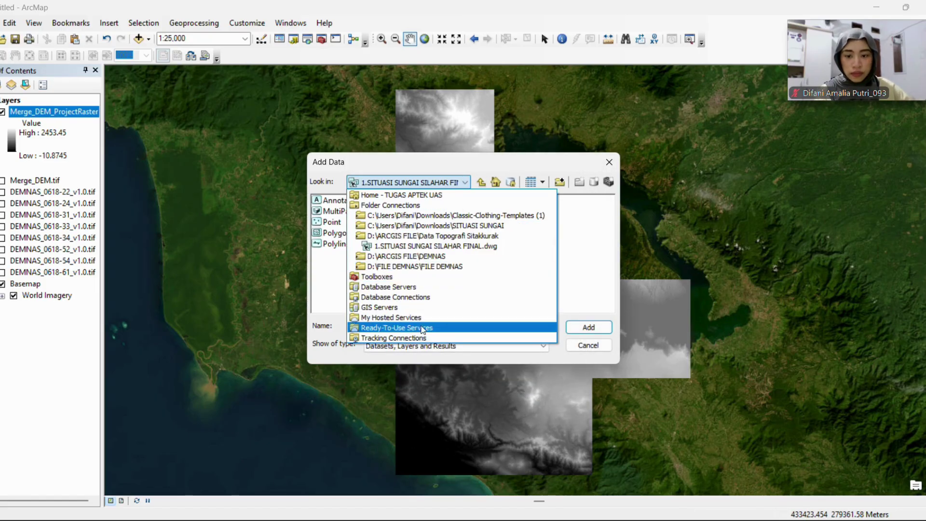
{"action": "left_click", "coordinate": [430, 236]}
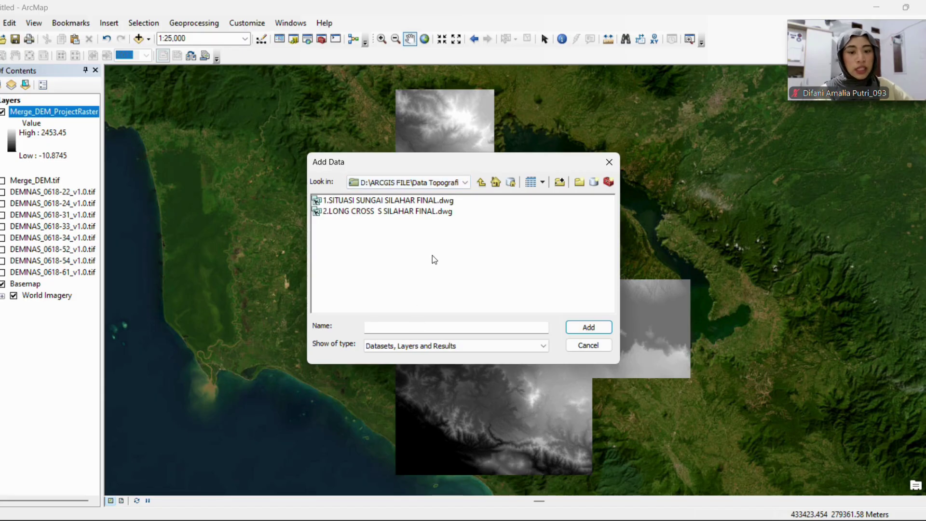
{"action": "double_click", "coordinate": [410, 201]}
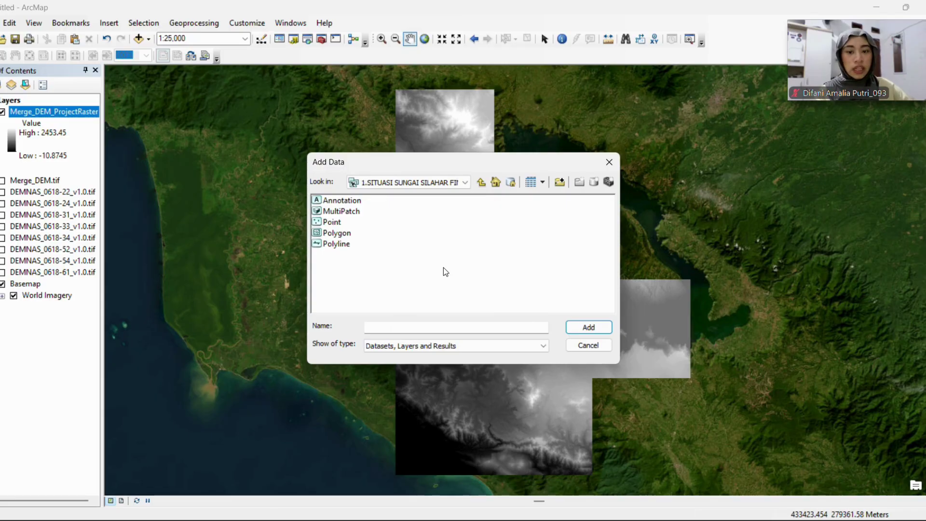
{"action": "left_click", "coordinate": [342, 201]}
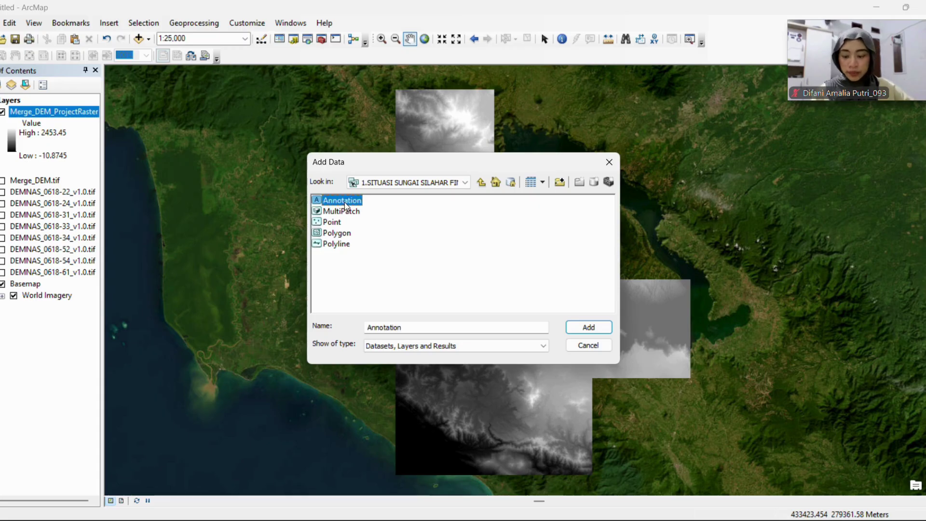
{"action": "left_click", "coordinate": [338, 245], "text": "ctrl"}
{"action": "left_click", "coordinate": [590, 326]}
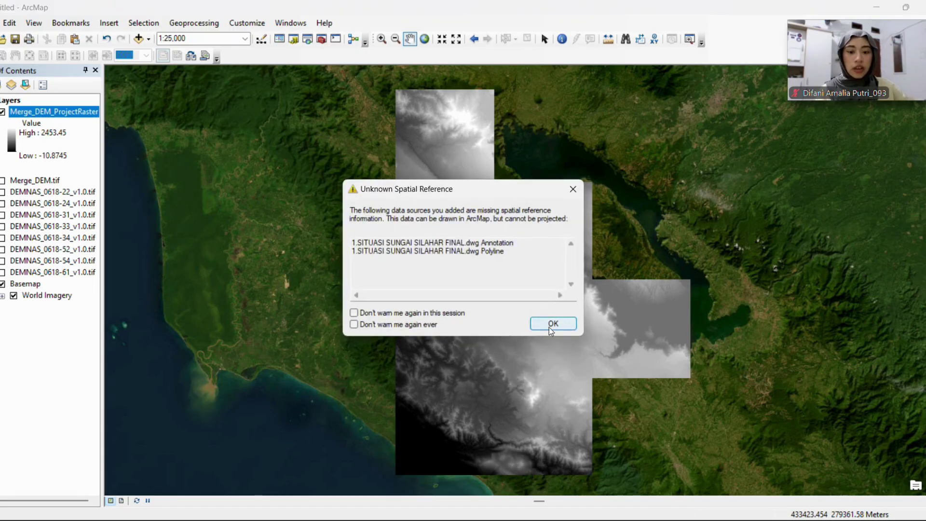
{"action": "left_click", "coordinate": [553, 323]}
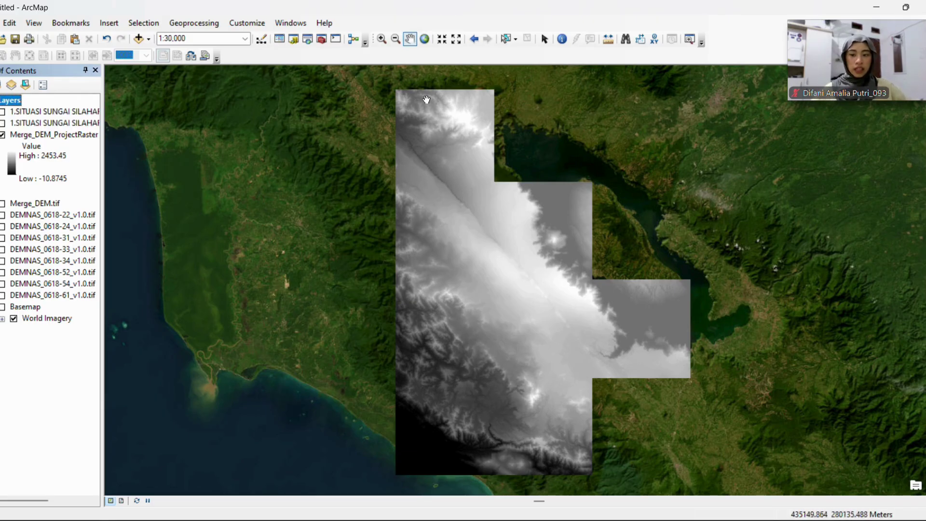
Show both SITUASI SUNGAI SILAHAR layers to check their position on the projected DEM, then hide them again
{"action": "left_click", "coordinate": [399, 22]}
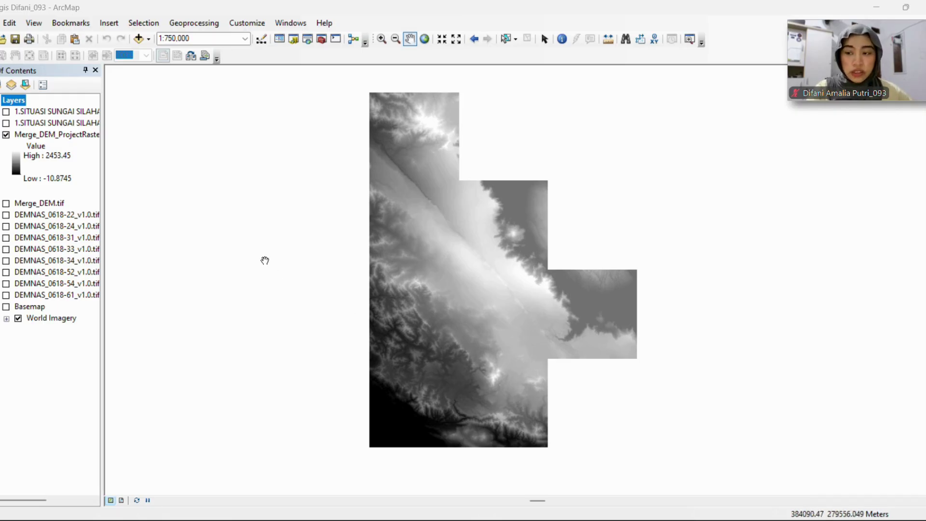
{"action": "left_click", "coordinate": [6, 123]}
{"action": "left_click", "coordinate": [5, 111]}
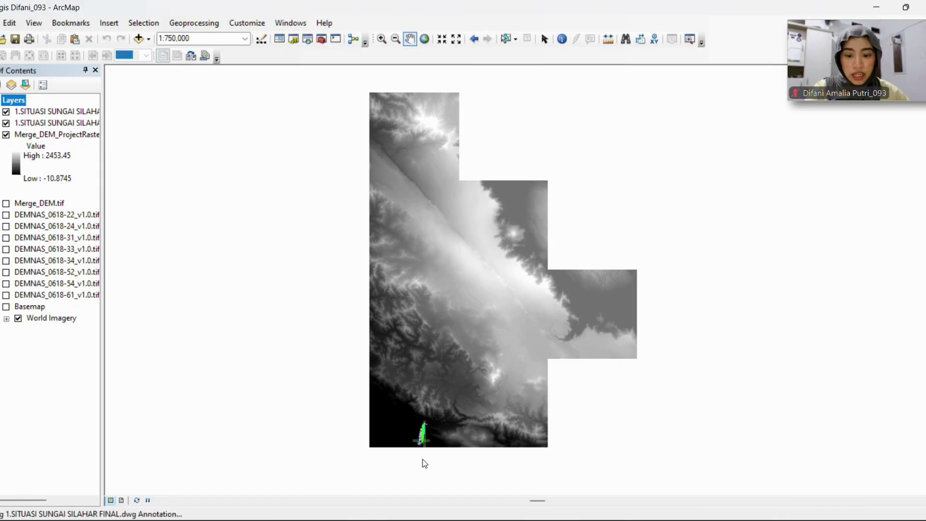
{"action": "scroll", "coordinate": [427, 444], "scroll_direction": "up", "scroll_amount": 3}
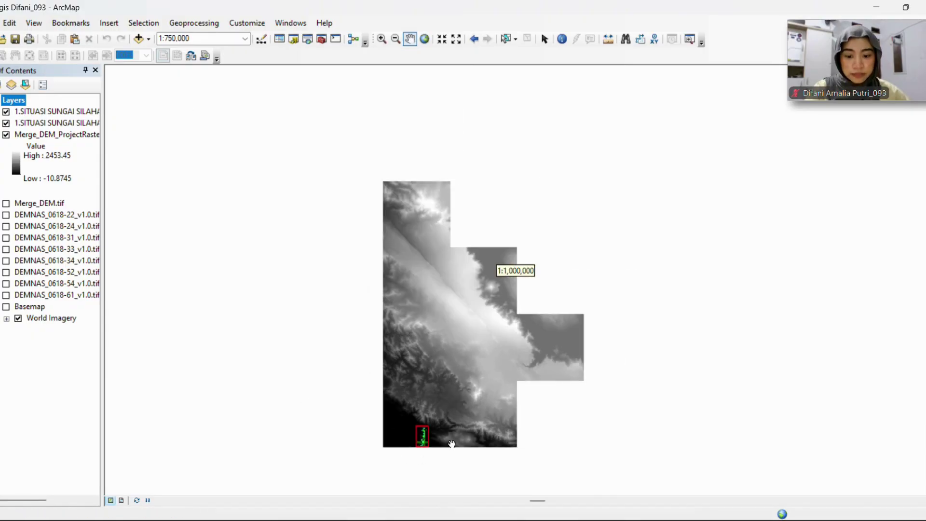
{"action": "scroll", "coordinate": [413, 460], "scroll_direction": "up", "scroll_amount": 1}
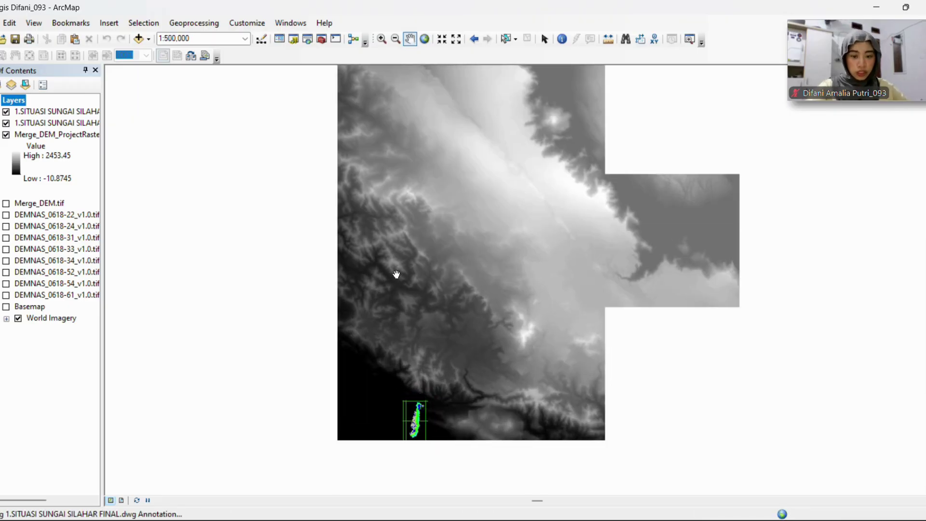
{"action": "scroll", "coordinate": [334, 351], "scroll_direction": "up", "scroll_amount": 1}
{"action": "scroll", "coordinate": [334, 352], "scroll_direction": "down", "scroll_amount": 1}
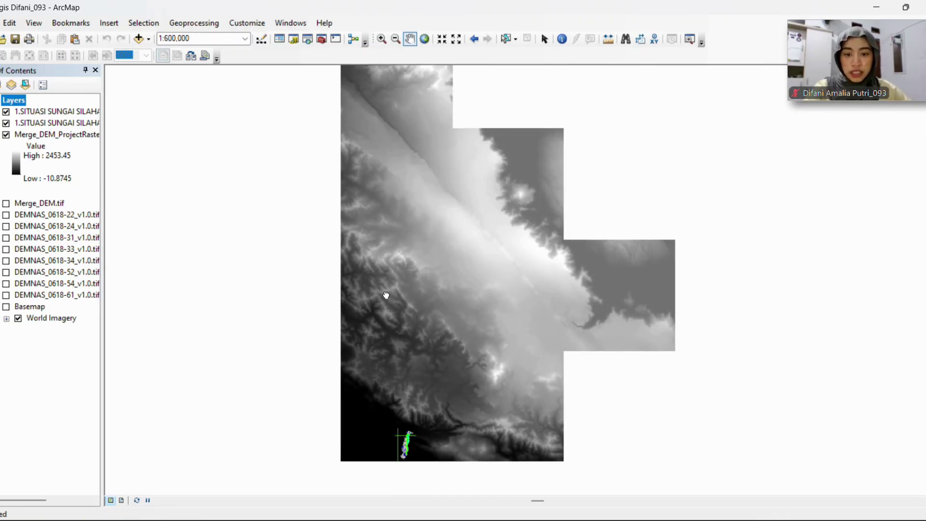
{"action": "left_click", "coordinate": [9, 123]}
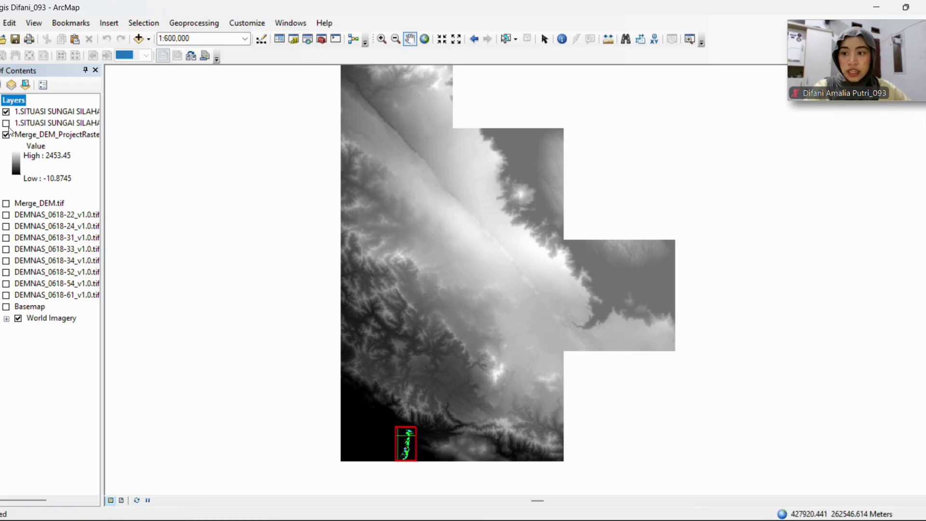
{"action": "left_click", "coordinate": [6, 111]}
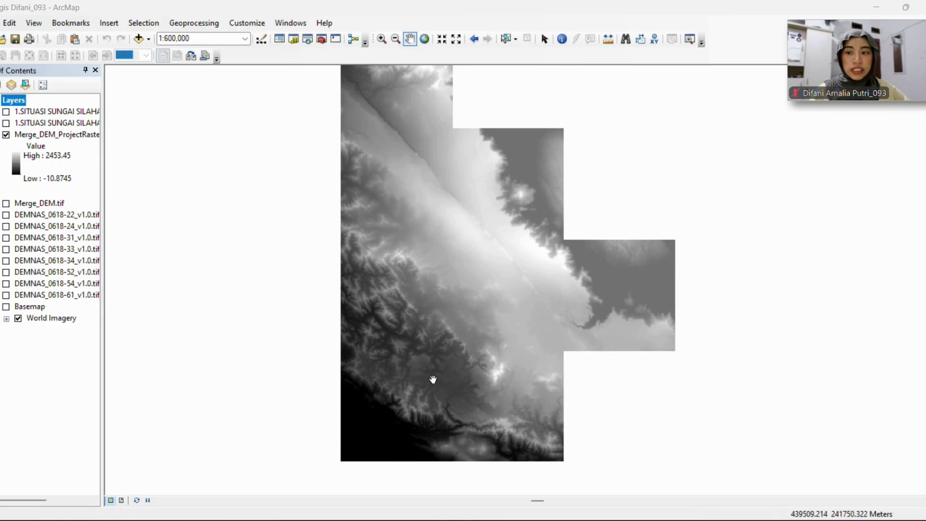
Search for the resample tool and open Resample (Data Management)
{"action": "left_click", "coordinate": [307, 39]}
{"action": "left_click_drag", "start_coordinate": [873, 44], "coordinate": [646, 44]}
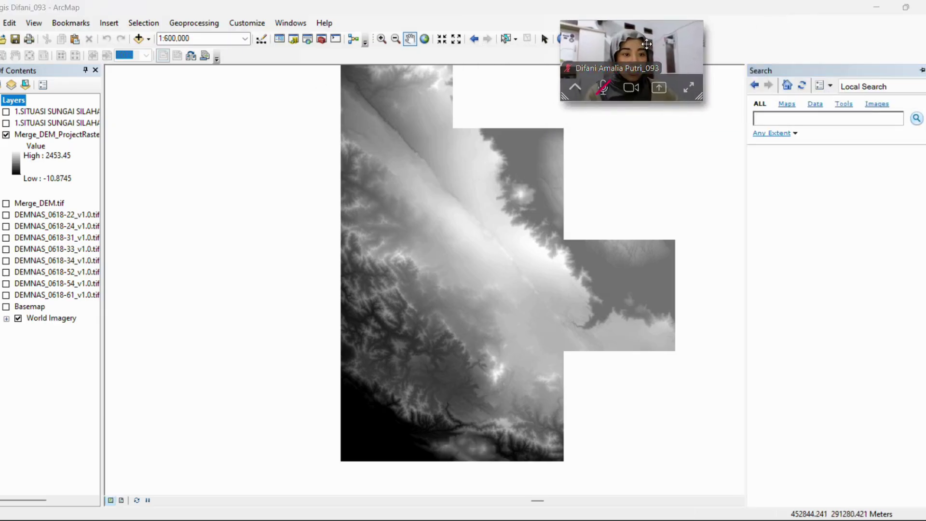
{"action": "left_click", "coordinate": [790, 119]}
{"action": "type", "text": "re"}
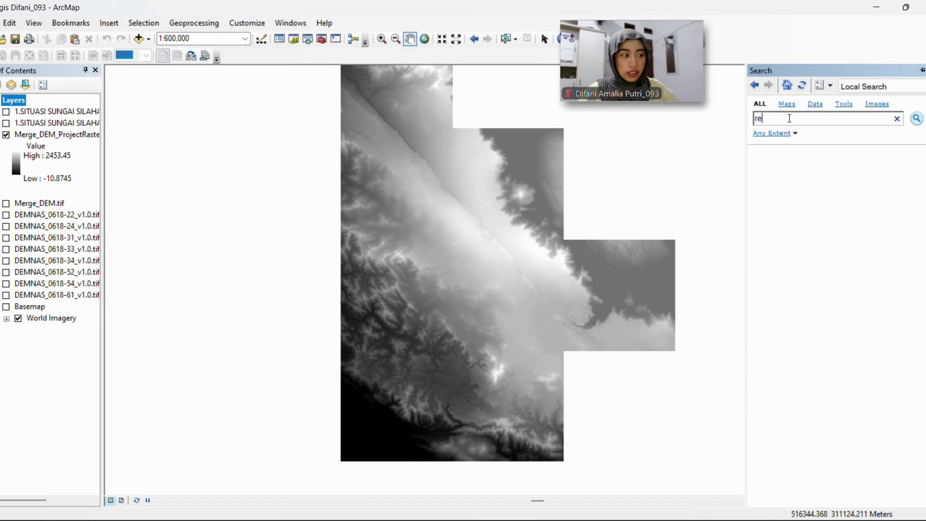
{"action": "type", "text": "sample"}
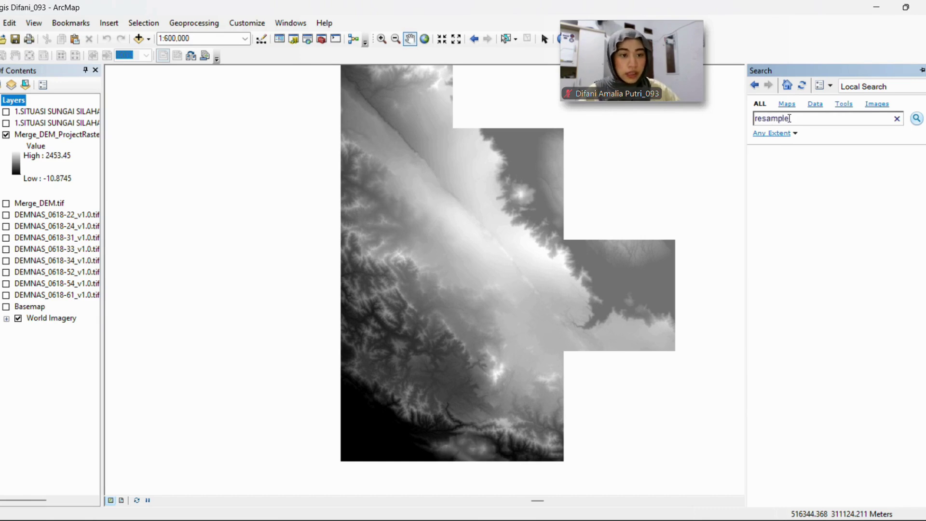
{"action": "left_click", "coordinate": [916, 118]}
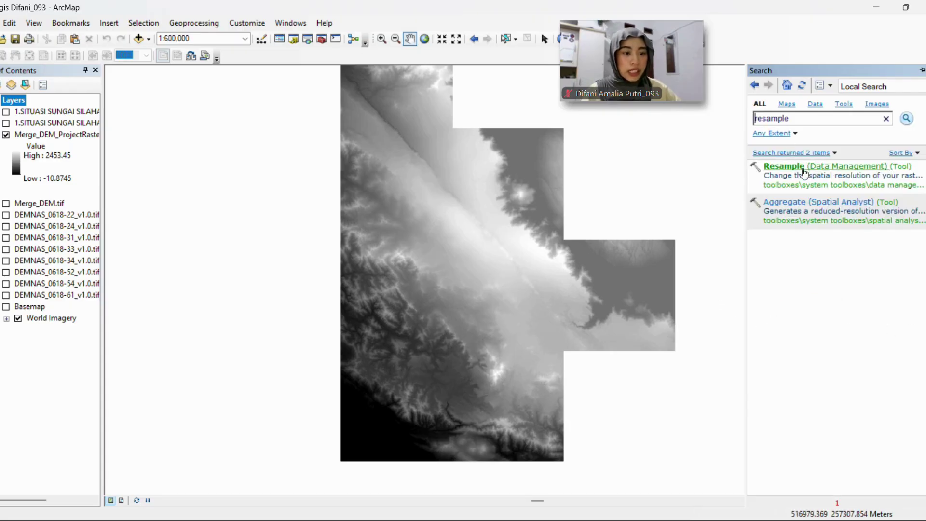
{"action": "left_click", "coordinate": [859, 165]}
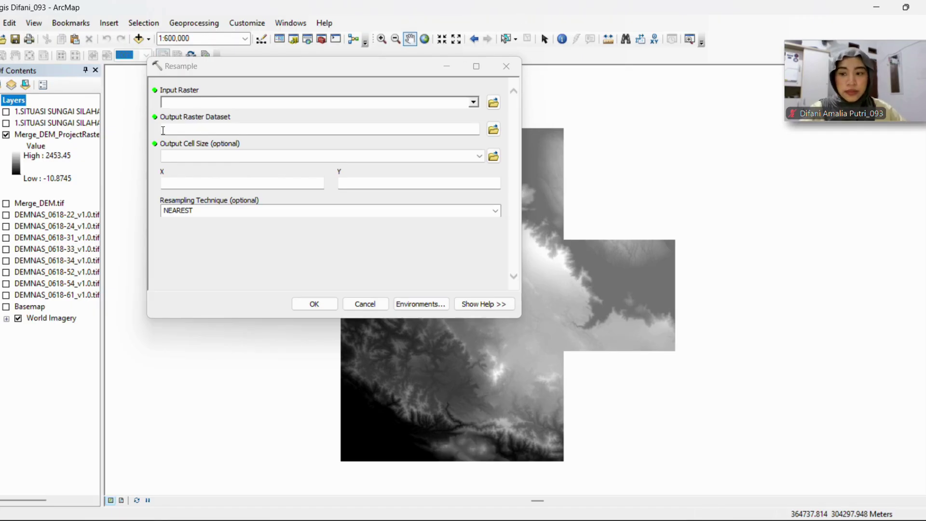
Set Merge_DEM_ProjectRaster as the raster to resample, with output RasDem30.tif in the GIS folder
{"action": "left_click", "coordinate": [36, 135]}
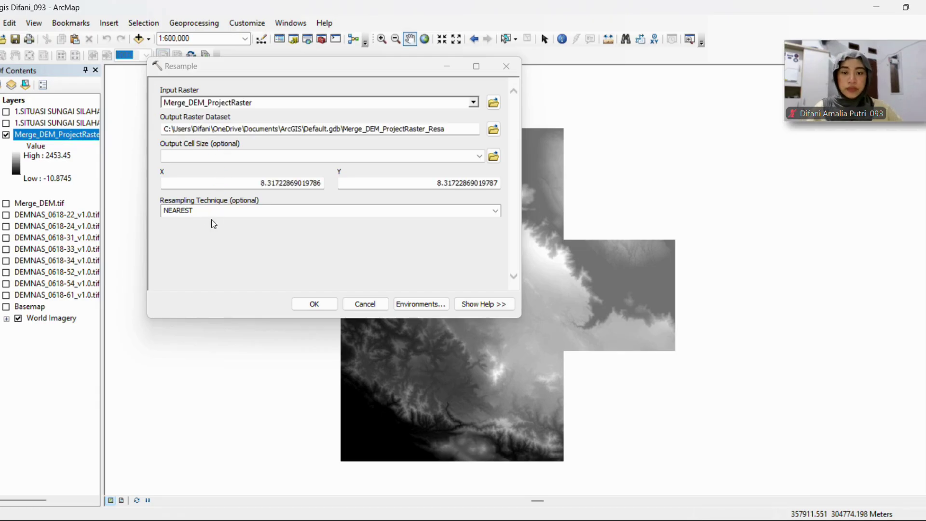
{"action": "left_click", "coordinate": [493, 129]}
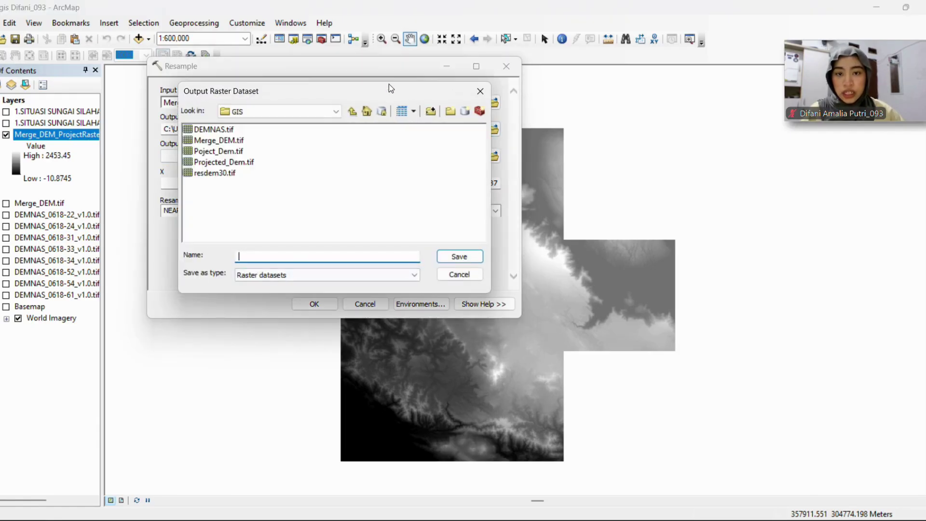
{"action": "left_click", "coordinate": [398, 21]}
{"action": "left_click", "coordinate": [270, 257]}
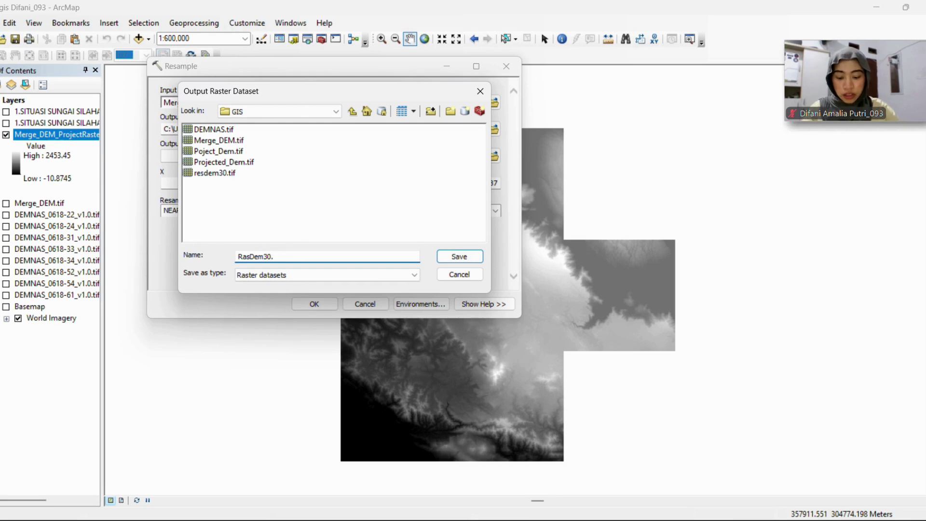
{"action": "left_click", "coordinate": [459, 257]}
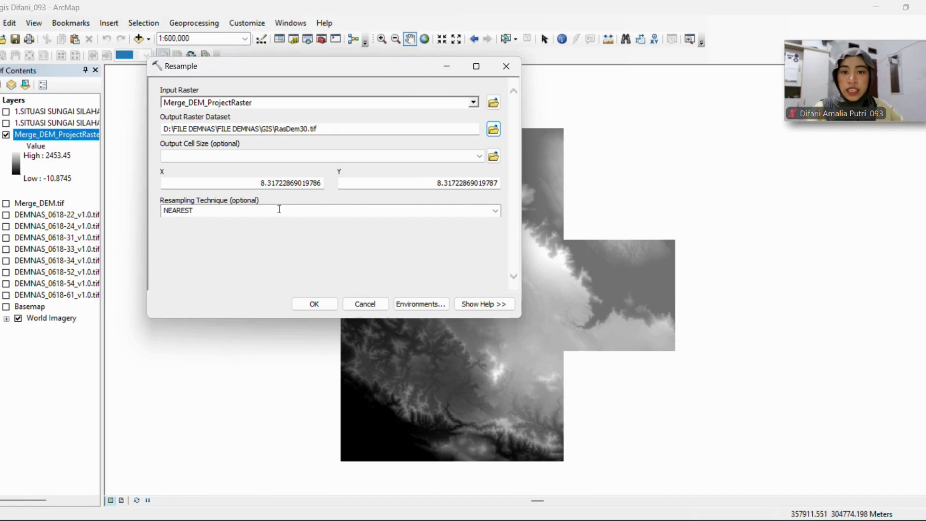
Resample the raster with an X and Y cell size of 30, and hide the Merge_DEM_ProjectRaster layer
{"action": "left_click_drag", "start_coordinate": [257, 182], "coordinate": [367, 178]}
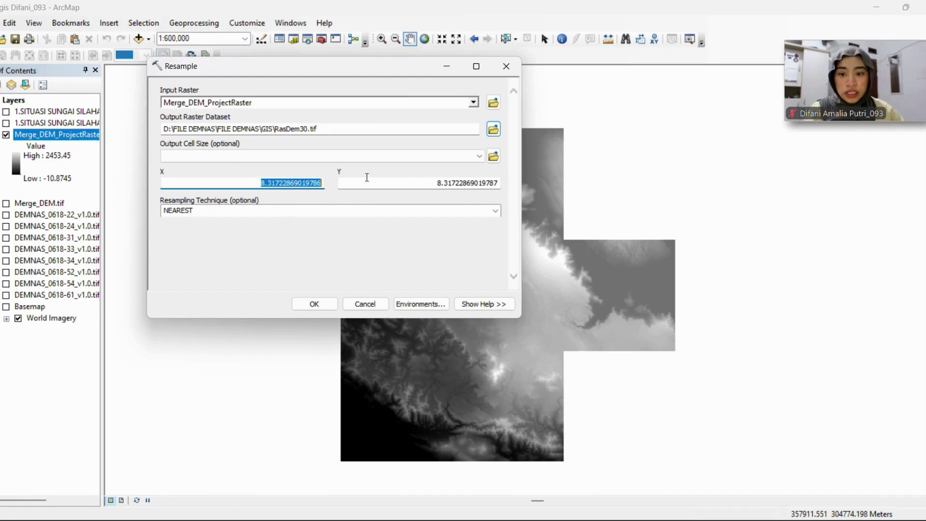
{"action": "type", "text": "30"}
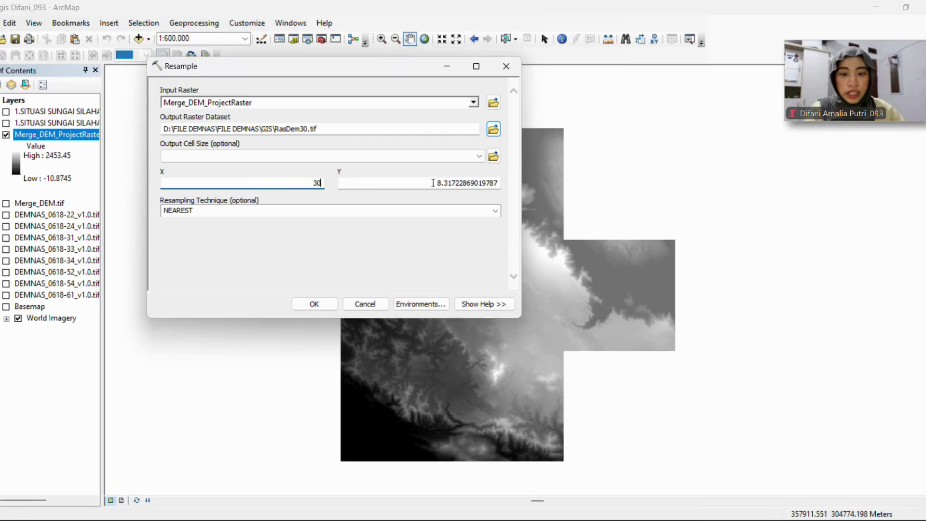
{"action": "left_click_drag", "start_coordinate": [433, 183], "coordinate": [571, 178]}
{"action": "type", "text": "30"}
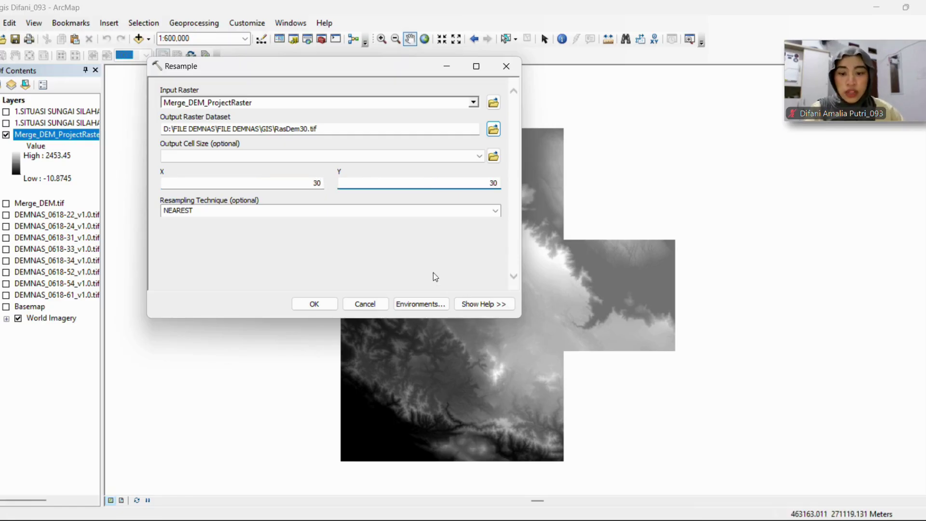
{"action": "left_click", "coordinate": [321, 304]}
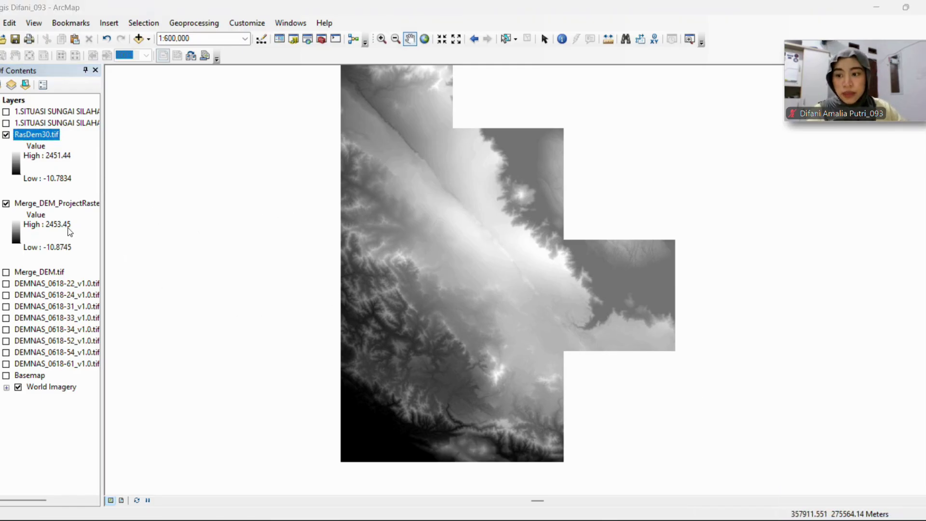
{"action": "left_click", "coordinate": [6, 203]}
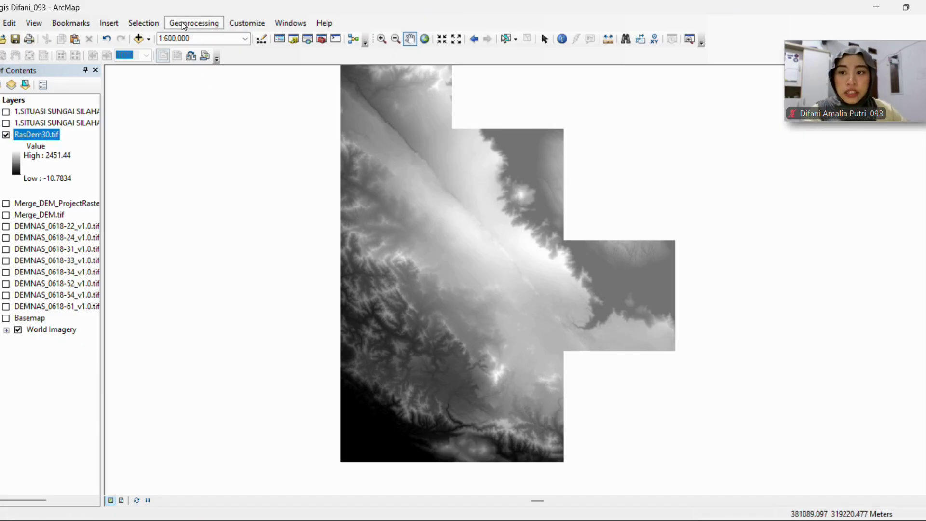
Set the Parallel Processing Factor to 0 in the geoprocessing environment settings
{"action": "left_click", "coordinate": [206, 24]}
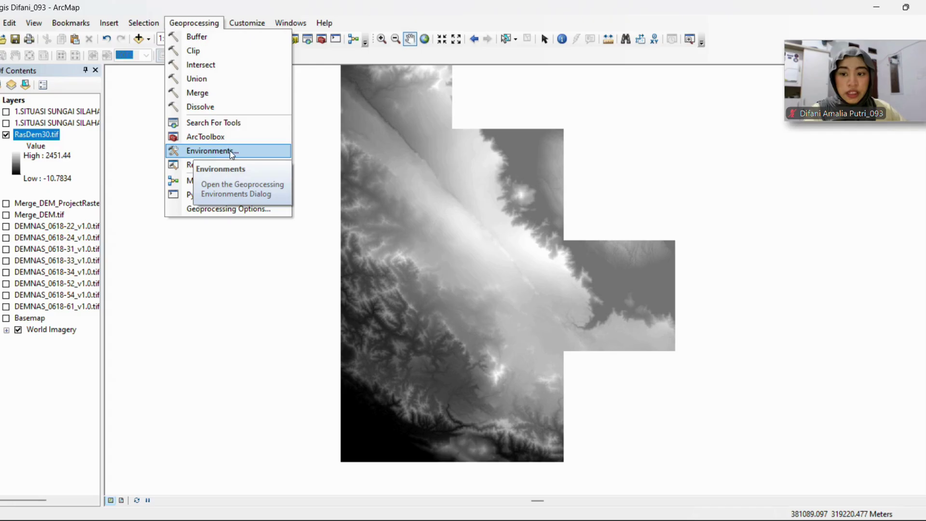
{"action": "left_click", "coordinate": [236, 151]}
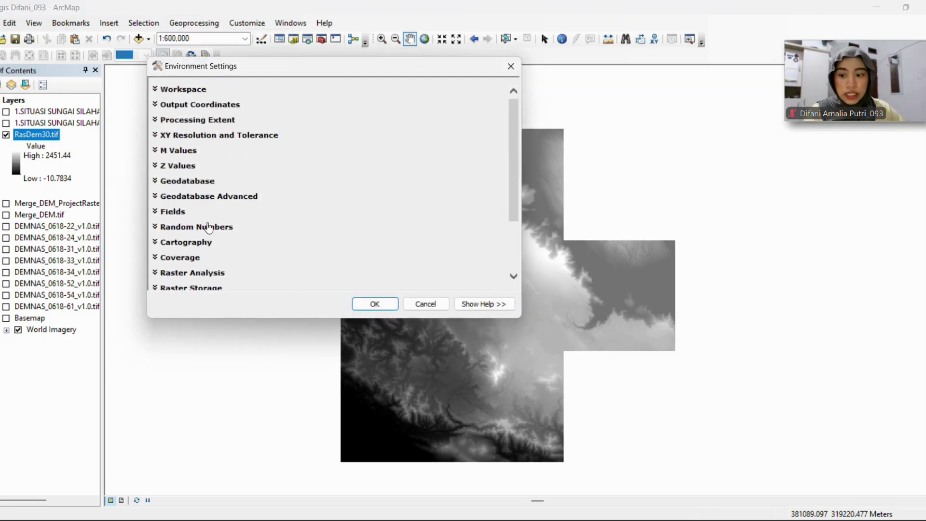
{"action": "scroll", "coordinate": [219, 291], "scroll_direction": "down", "scroll_amount": 2}
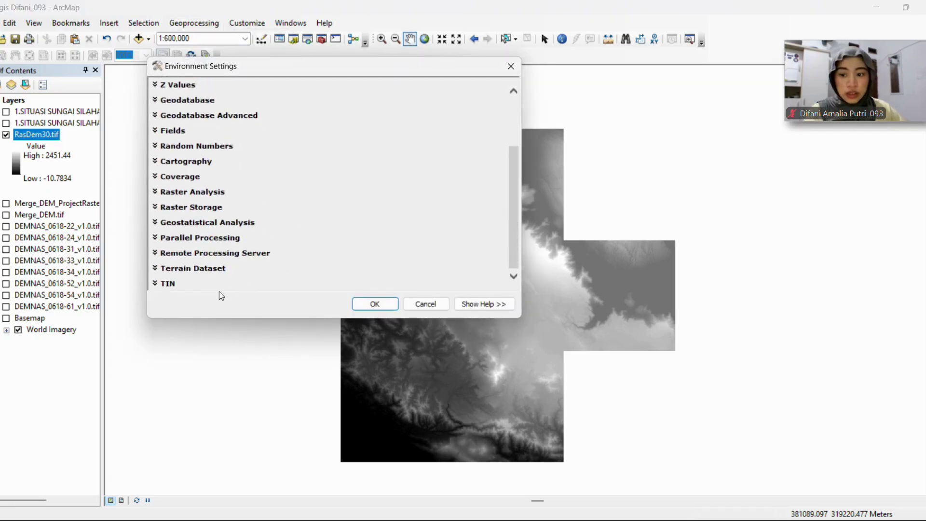
{"action": "left_click", "coordinate": [210, 238]}
{"action": "left_click", "coordinate": [218, 263]}
{"action": "type", "text": "0"}
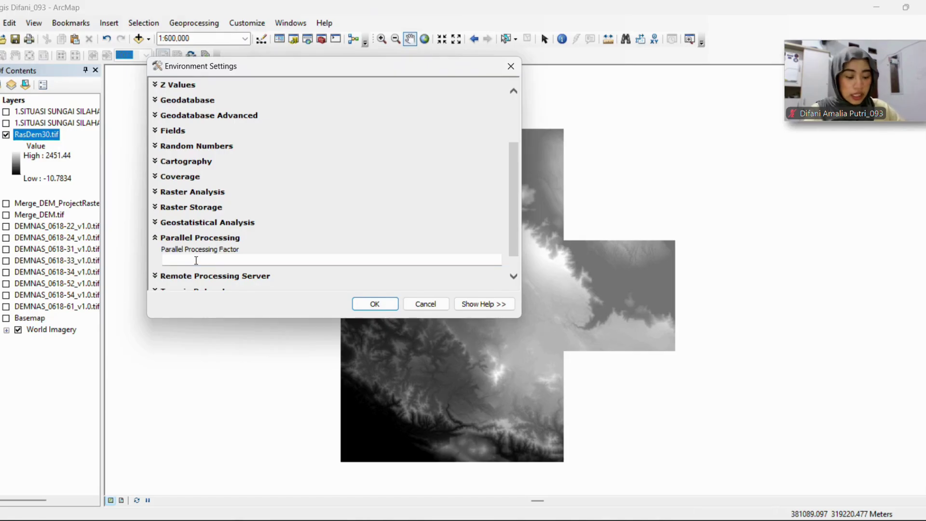
{"action": "left_click", "coordinate": [381, 303]}
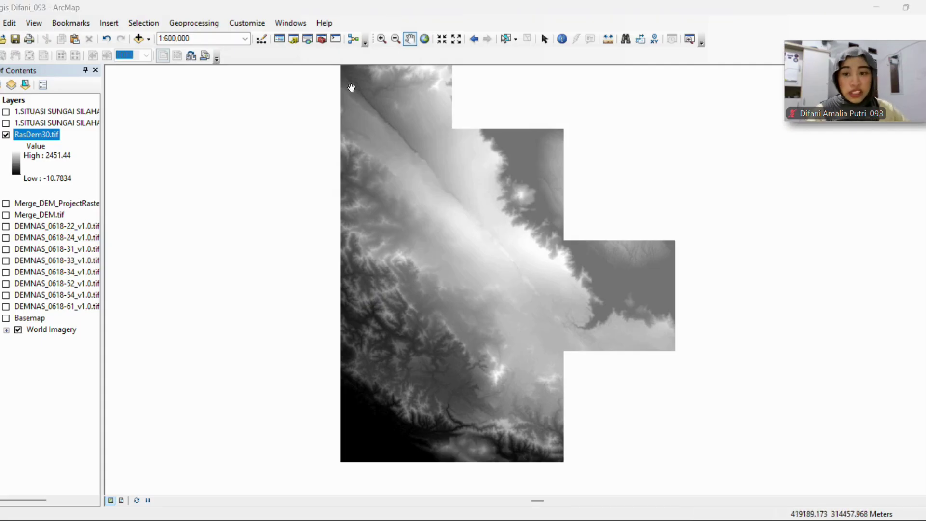
Search for the fill tool and open Fill (Spatial Analyst)
{"action": "left_click", "coordinate": [309, 44]}
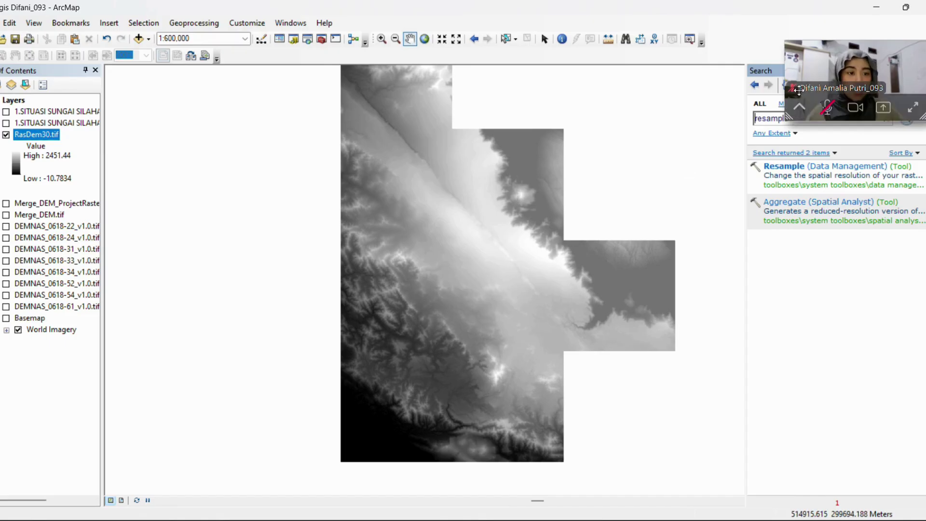
{"action": "left_click_drag", "start_coordinate": [849, 58], "coordinate": [604, 55]}
{"action": "left_click_drag", "start_coordinate": [852, 121], "coordinate": [734, 124]}
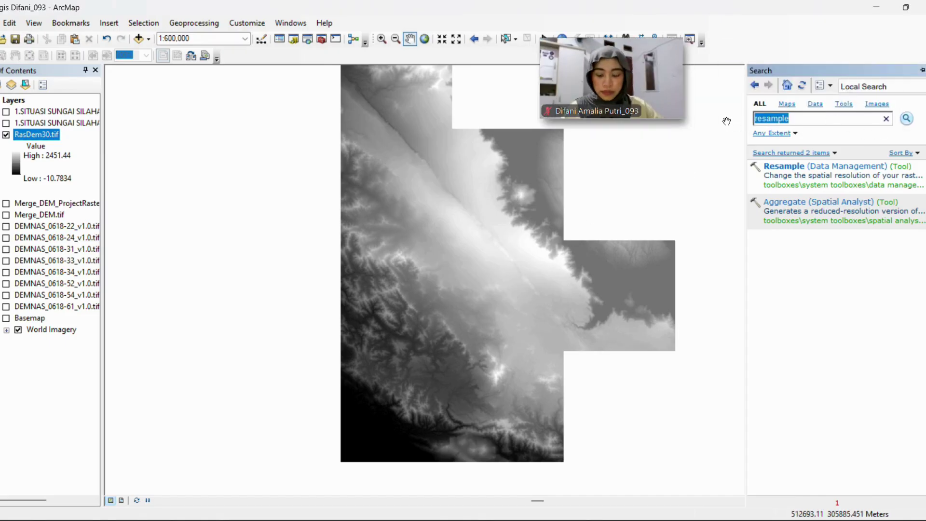
{"action": "type", "text": "fill"}
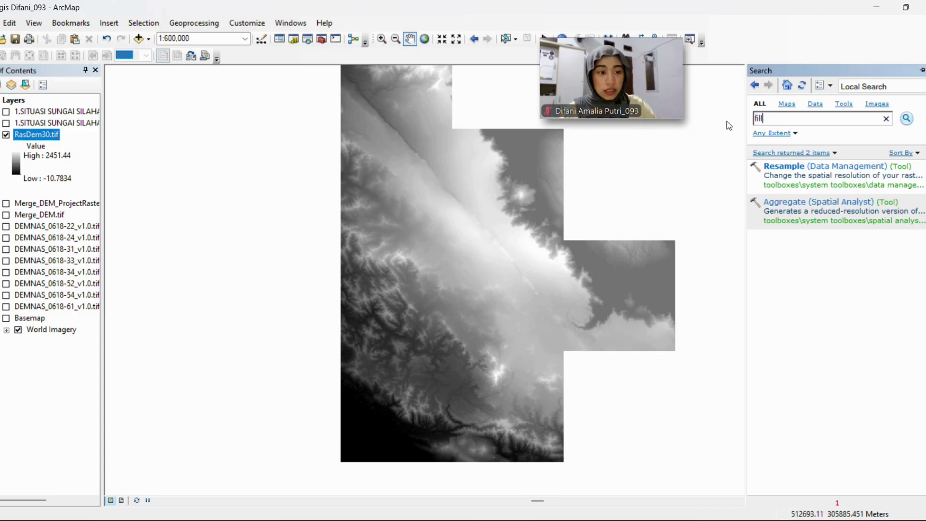
{"action": "key", "text": "Return"}
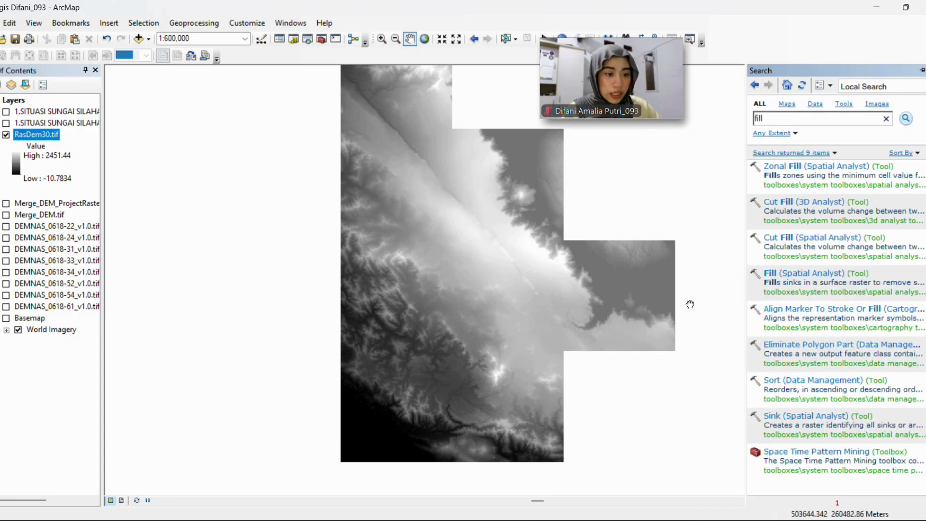
{"action": "left_click", "coordinate": [820, 273]}
Fill the sinks in RasDem30.tif, saving the output surface raster as Fill.tif in the GIS folder
{"action": "mouse_move", "coordinate": [621, 87]}
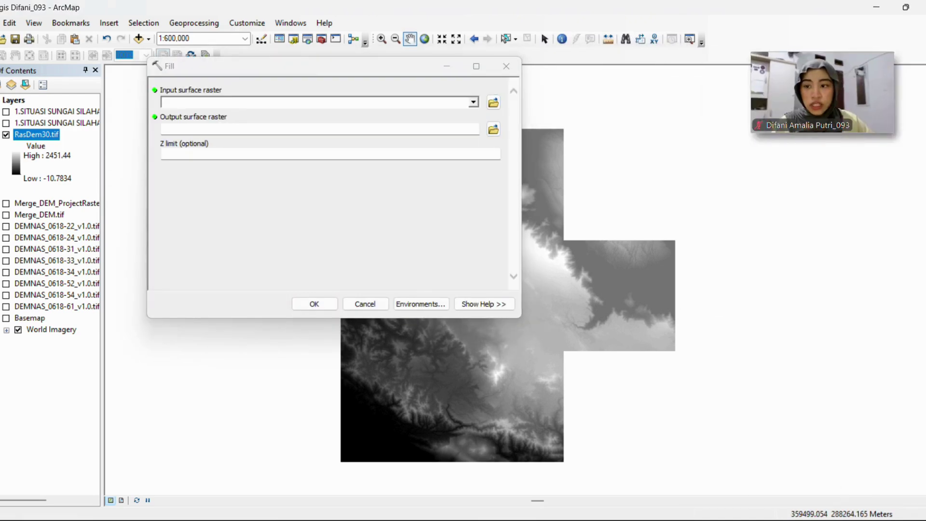
{"action": "left_click_drag", "start_coordinate": [31, 133], "coordinate": [176, 103]}
{"action": "left_click", "coordinate": [493, 129]}
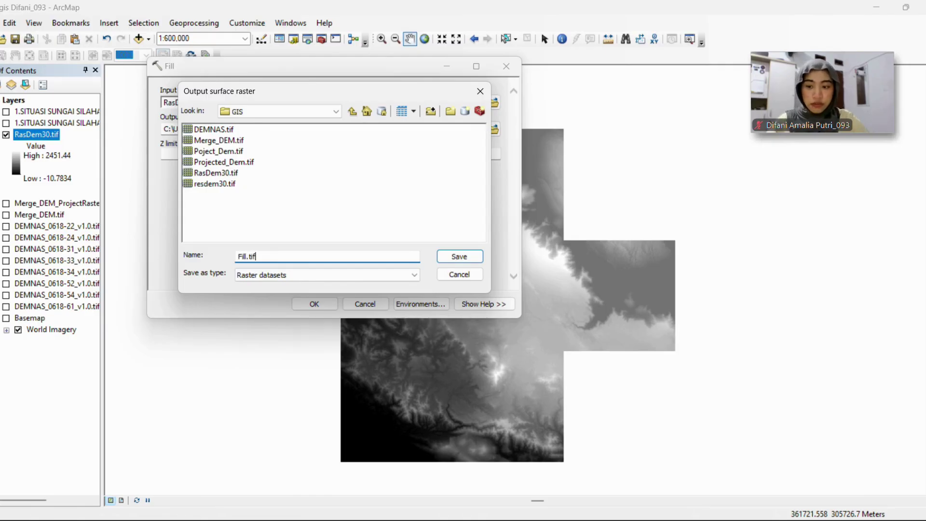
{"action": "left_click", "coordinate": [460, 257]}
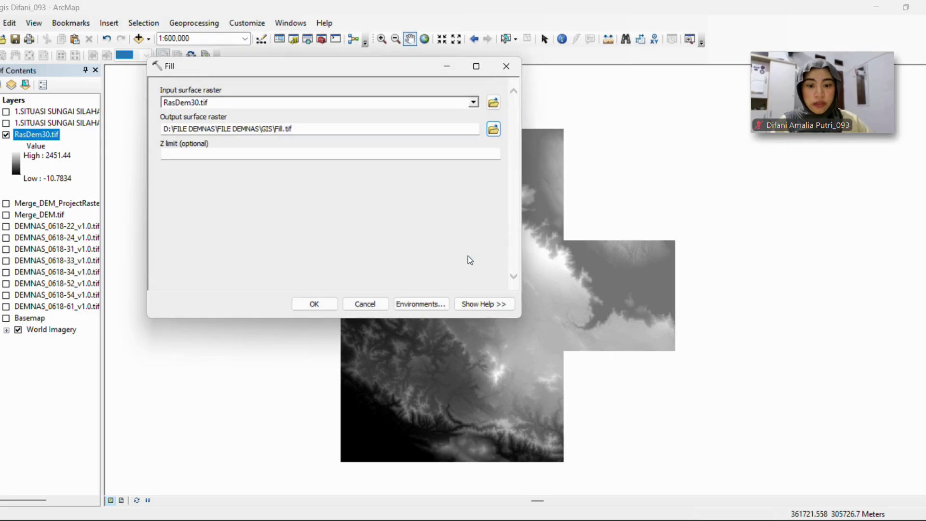
{"action": "left_click", "coordinate": [305, 309]}
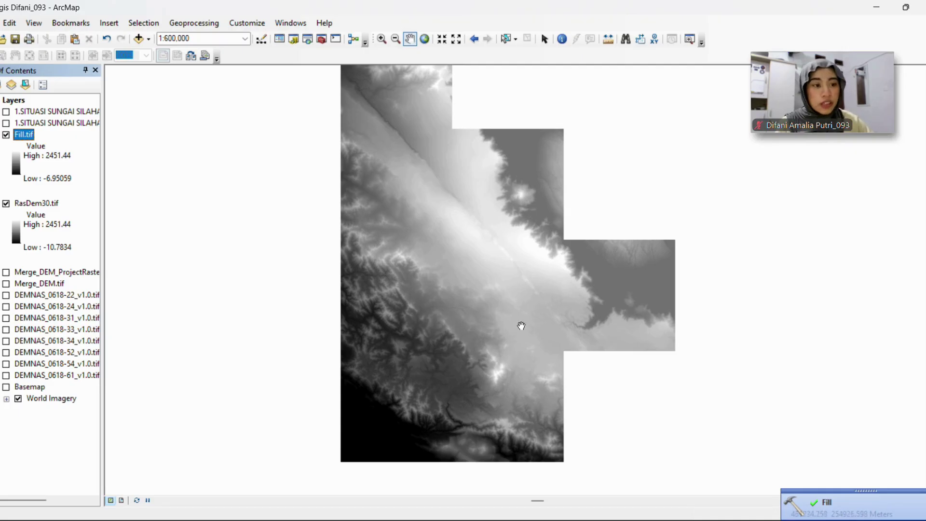
{"action": "left_click", "coordinate": [409, 38]}
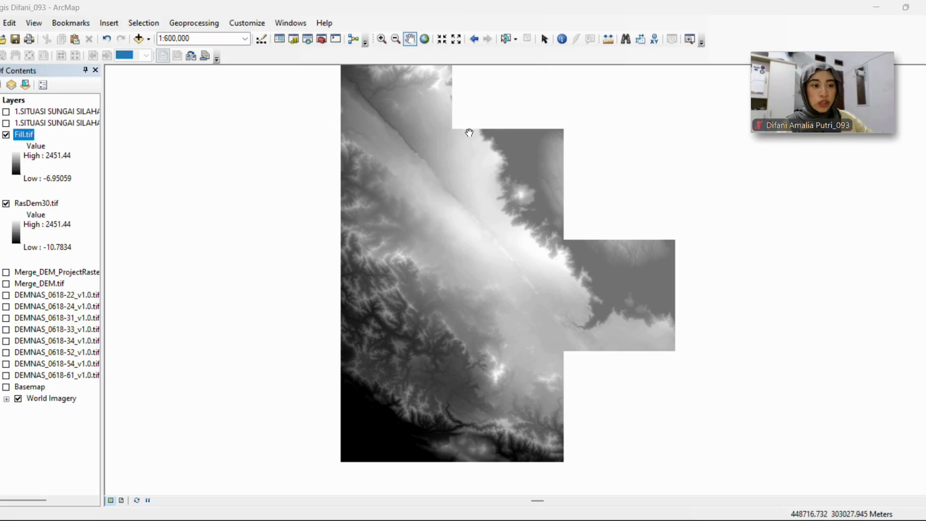
Search for the flow direction tool and open Flow Direction (Spatial Analyst)
{"action": "left_click", "coordinate": [308, 39]}
{"action": "left_click_drag", "start_coordinate": [844, 89], "coordinate": [706, 39]}
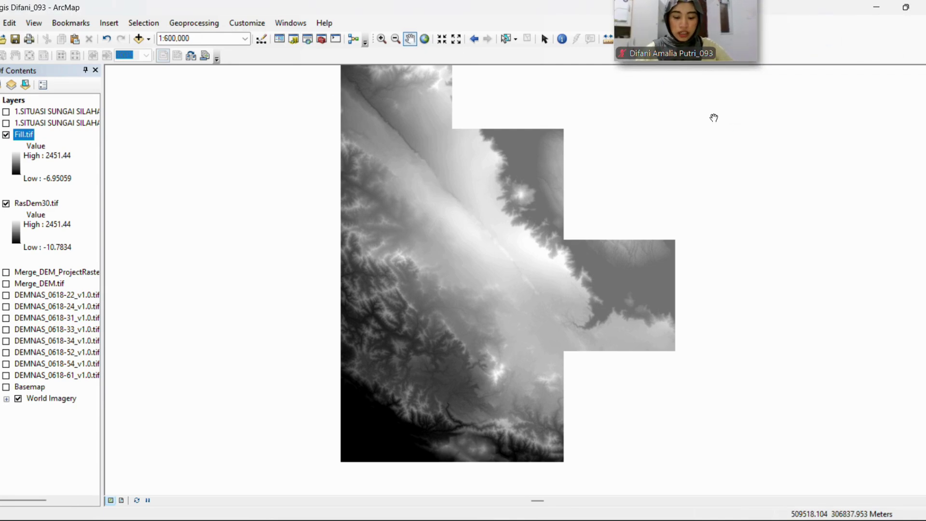
{"action": "key", "text": "ctrl+f"}
{"action": "type", "text": "flow"}
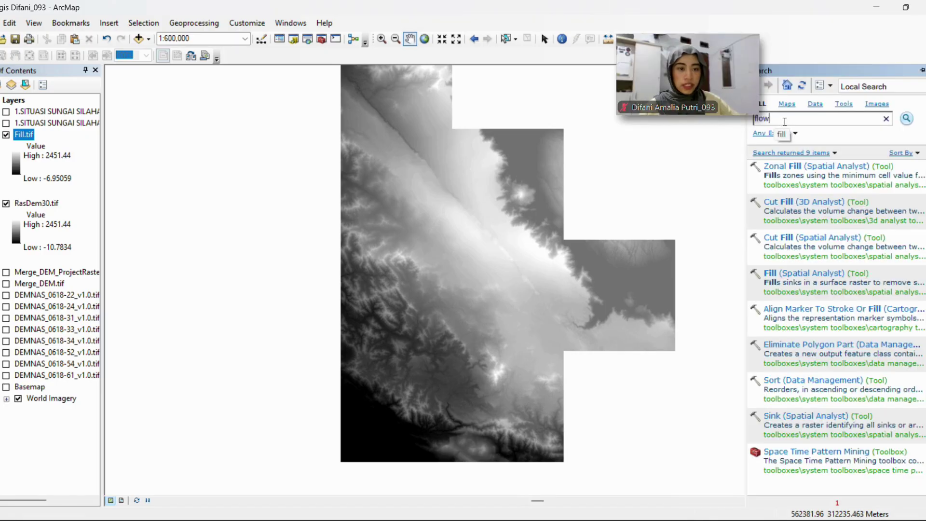
{"action": "type", "text": " direction"}
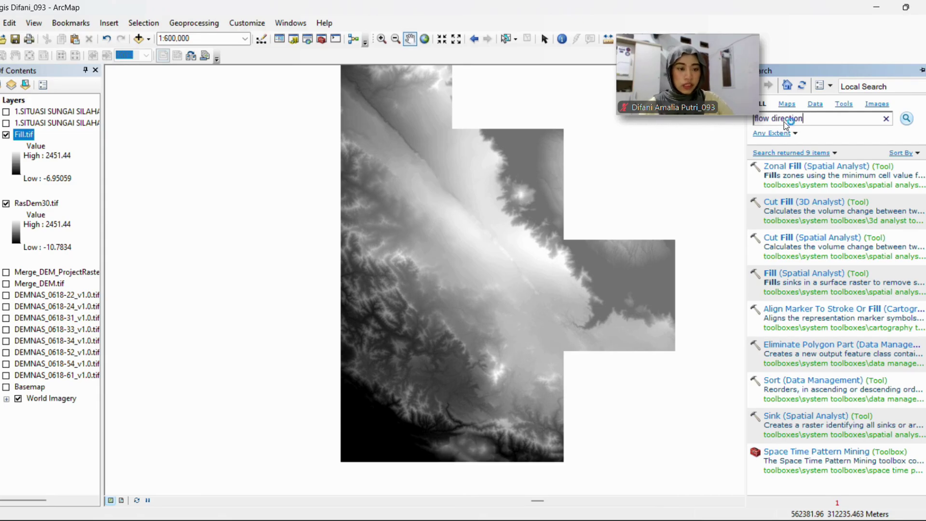
{"action": "key", "text": "Return"}
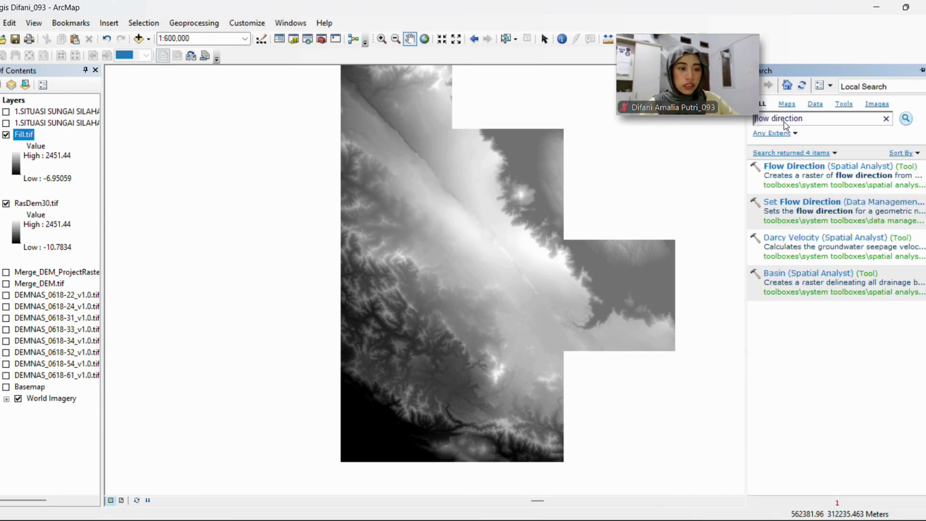
{"action": "left_click", "coordinate": [872, 167]}
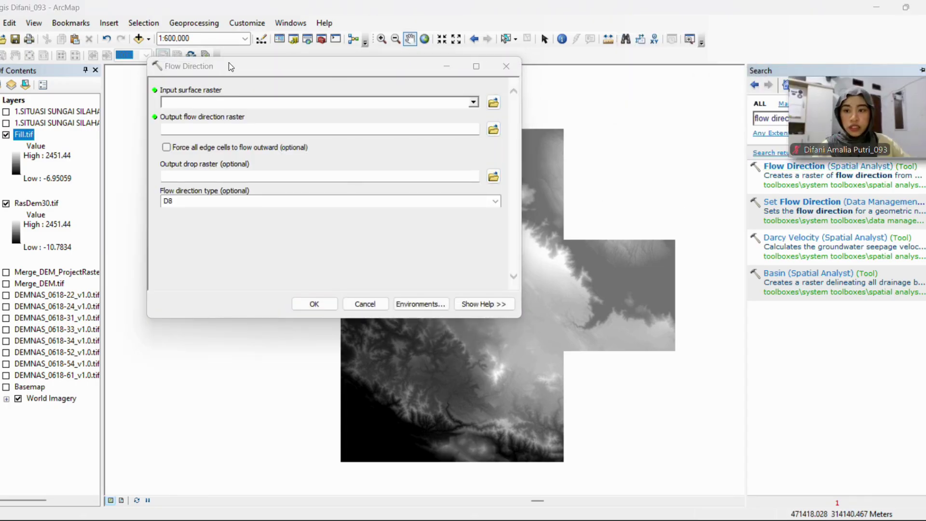
Derive the flow direction from Fill.tif with the D8 type, saving the output raster as fdr.tif in the GIS folder
{"action": "left_click_drag", "start_coordinate": [228, 63], "coordinate": [305, 100]}
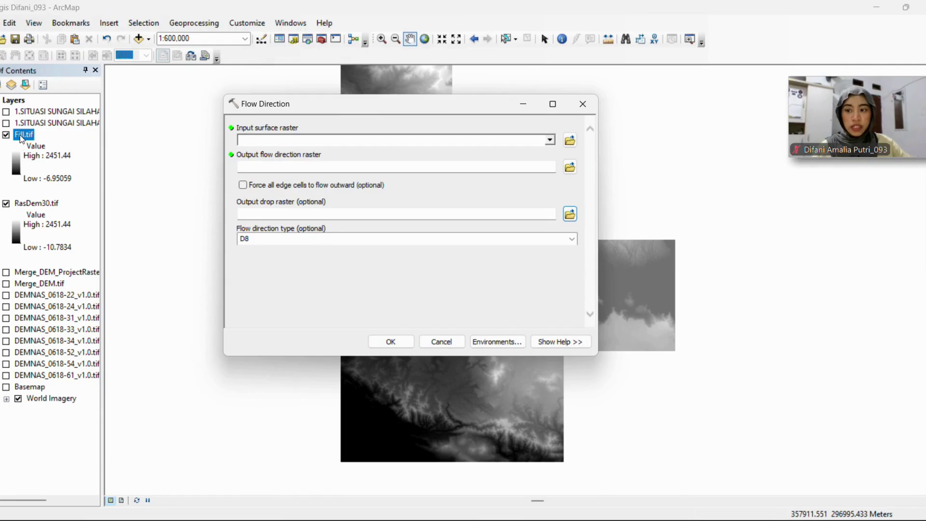
{"action": "left_click_drag", "start_coordinate": [22, 139], "coordinate": [245, 140]}
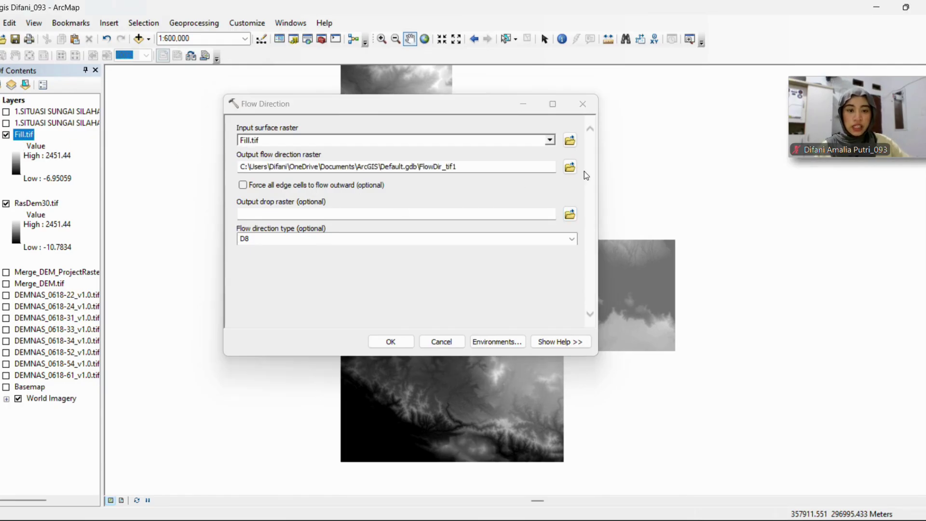
{"action": "left_click", "coordinate": [570, 167]}
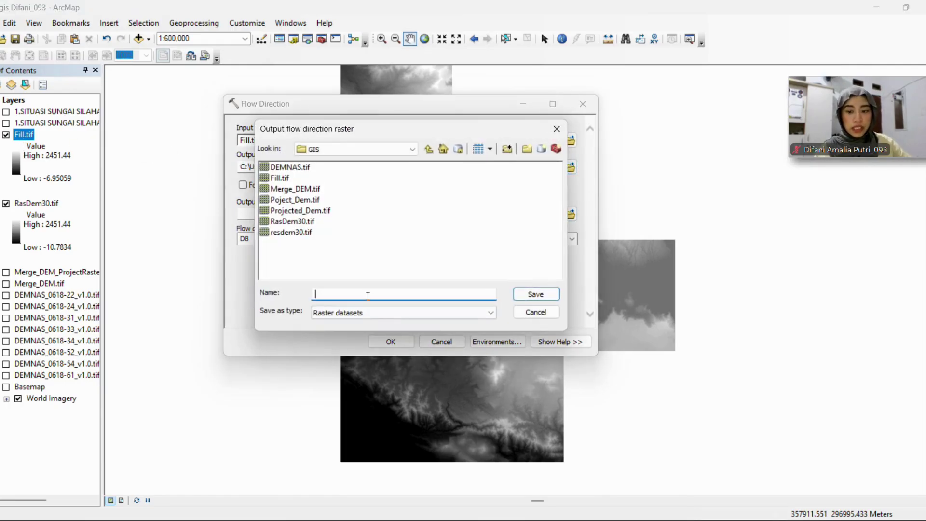
{"action": "type", "text": "fd"}
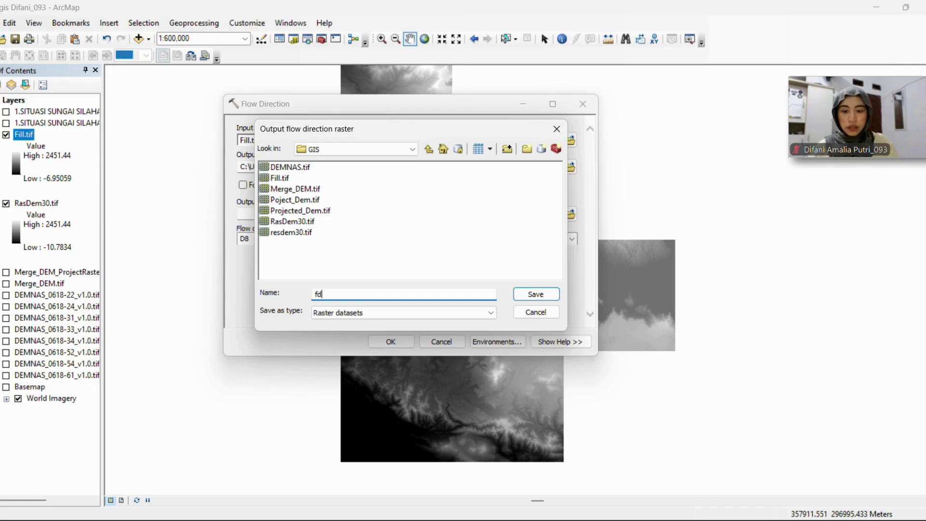
{"action": "type", "text": "r."}
{"action": "type", "text": "tif"}
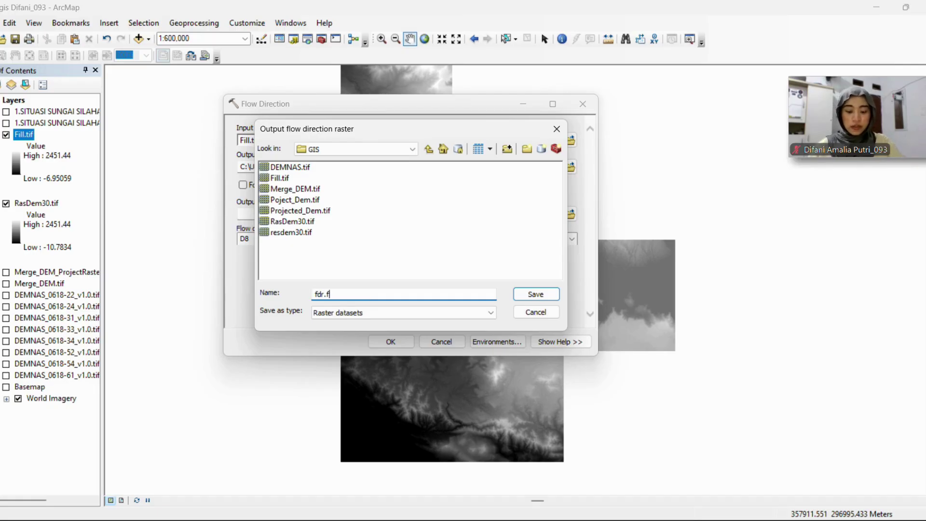
{"action": "left_click", "coordinate": [535, 294]}
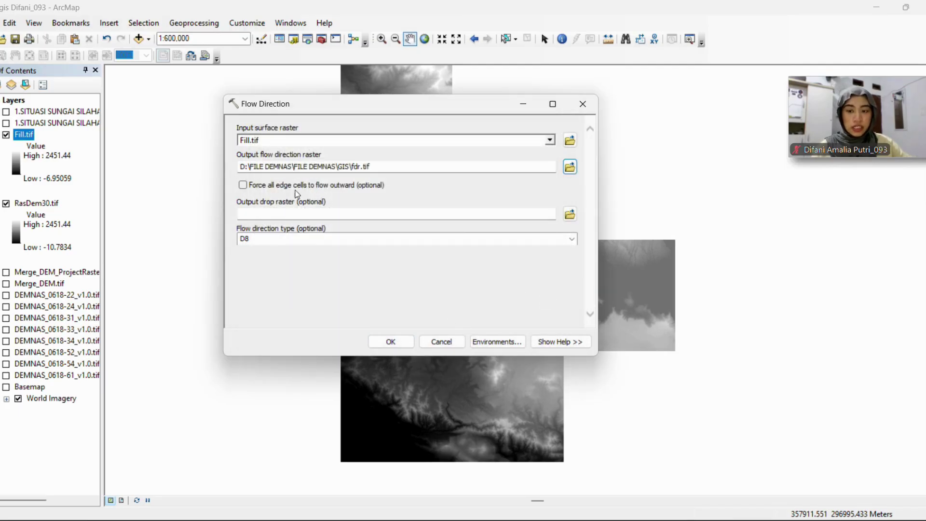
{"action": "left_click", "coordinate": [384, 342]}
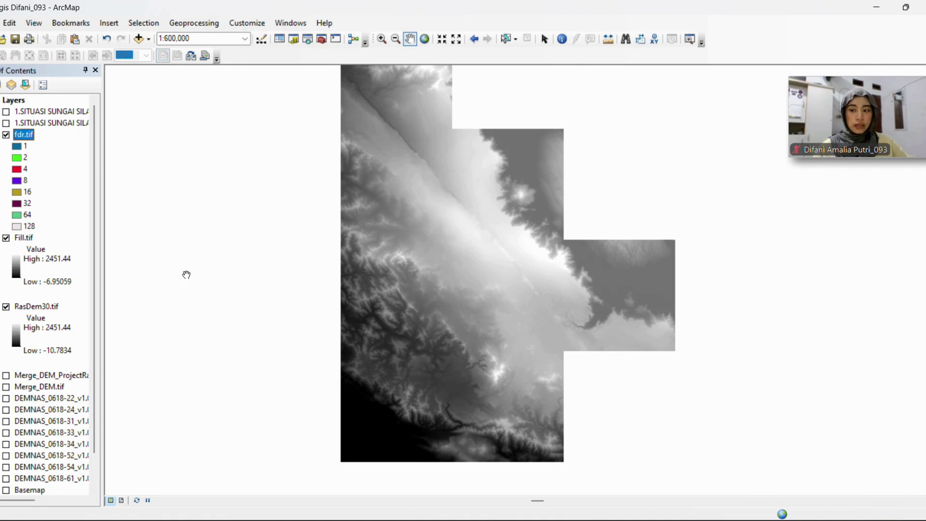
{"action": "left_click_drag", "start_coordinate": [356, 235], "coordinate": [341, 258]}
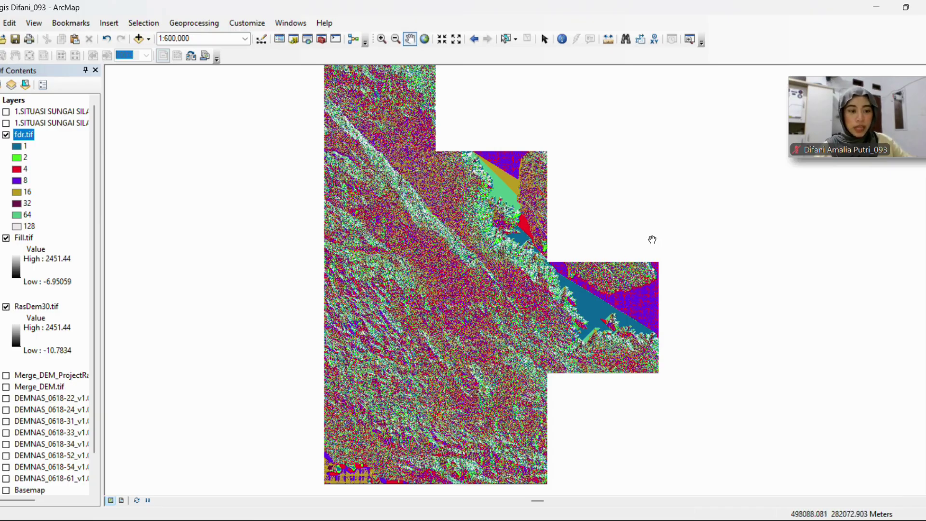
{"action": "scroll", "coordinate": [665, 244], "scroll_direction": "up", "scroll_amount": 1}
{"action": "scroll", "coordinate": [613, 238], "scroll_direction": "down", "scroll_amount": 2}
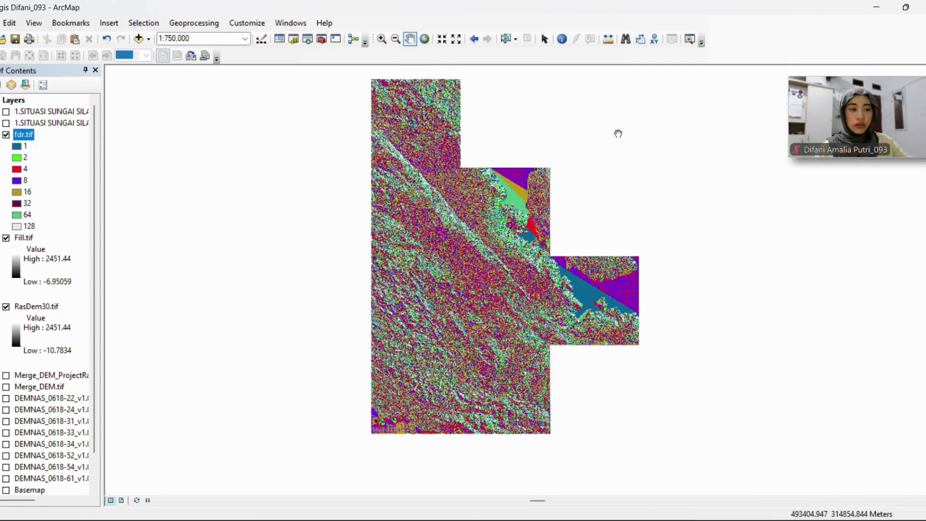
Search for the flow accumulation tool and open Flow Accumulation (Spatial Analyst)
{"action": "left_click_drag", "start_coordinate": [877, 112], "coordinate": [751, 64]}
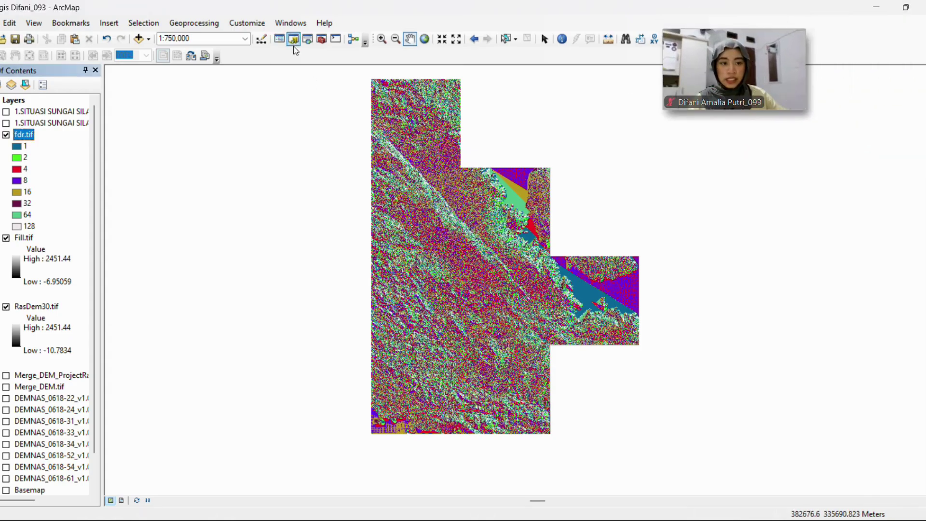
{"action": "left_click", "coordinate": [307, 39]}
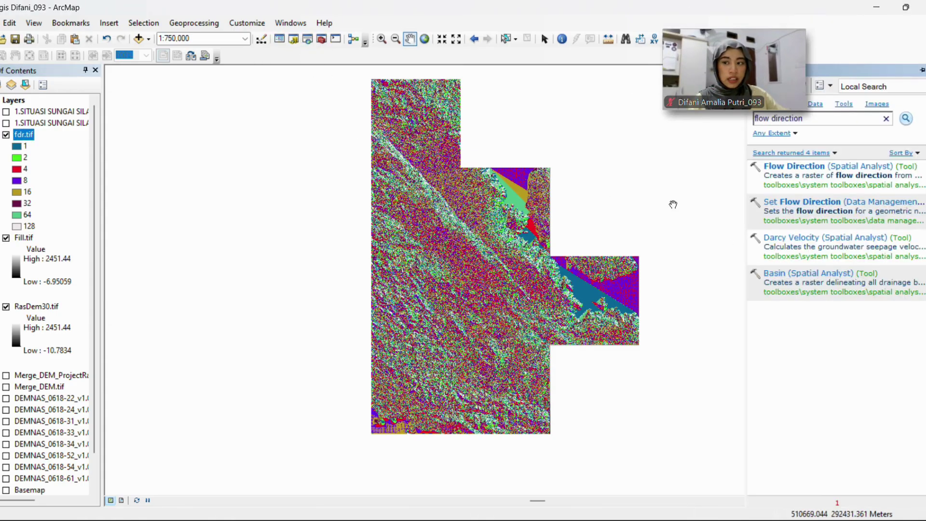
{"action": "key", "text": "BackSpace"}
{"action": "key", "text": "BackSpace"}
{"action": "key", "text": "BackSpace"}
{"action": "key", "text": "BackSpace"}
{"action": "key", "text": "BackSpace"}
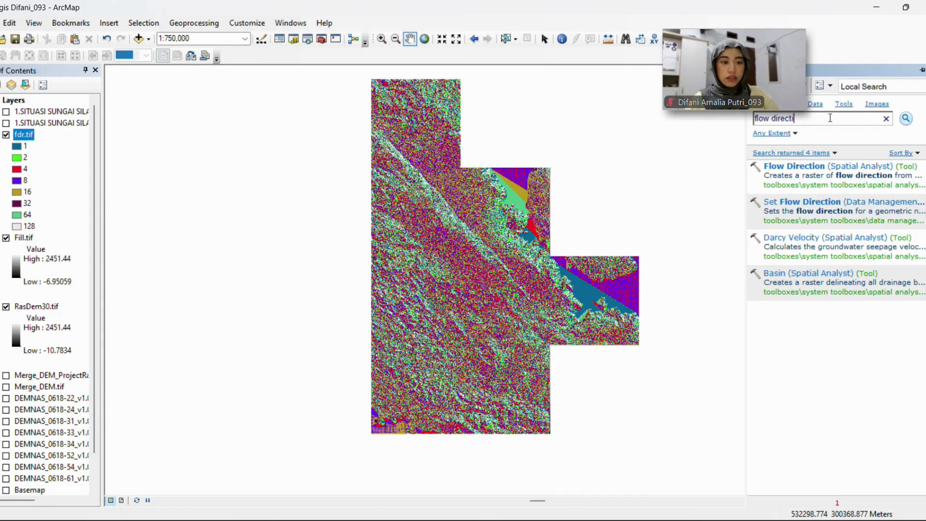
{"action": "key", "text": "BackSpace"}
{"action": "type", "text": "acc"}
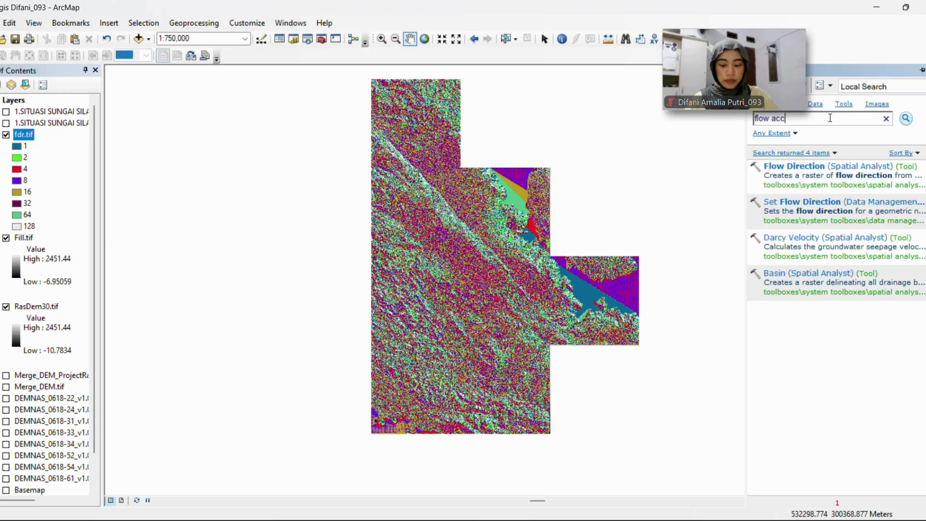
{"action": "type", "text": "umulation"}
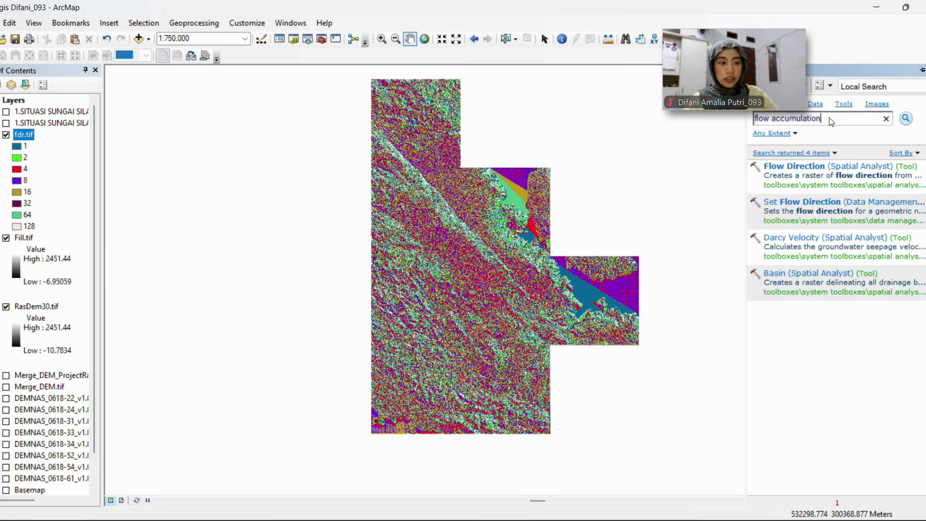
{"action": "key", "text": "Return"}
{"action": "left_click", "coordinate": [844, 183]}
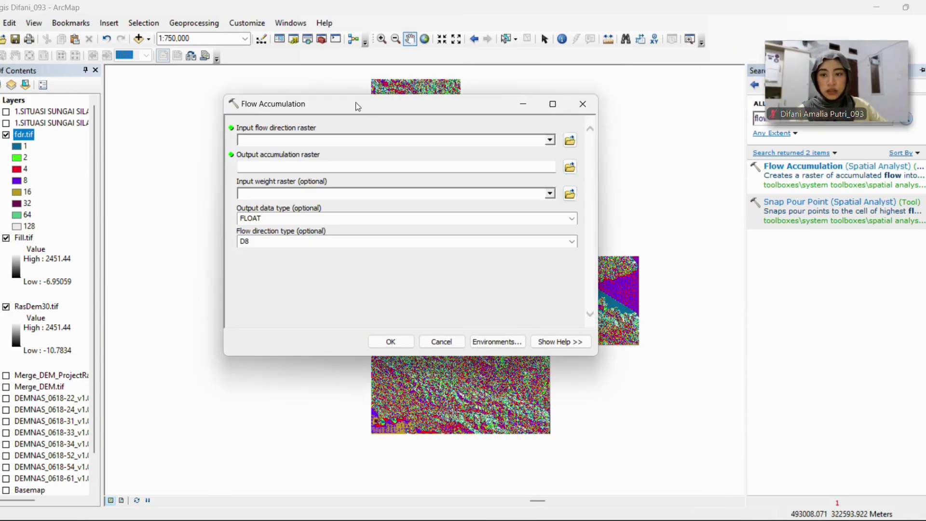
Compute flow accumulation from fdr.tif with FLOAT output and D8 type, saving the raster as facc.tif in the GIS folder
{"action": "left_click_drag", "start_coordinate": [355, 104], "coordinate": [328, 77]}
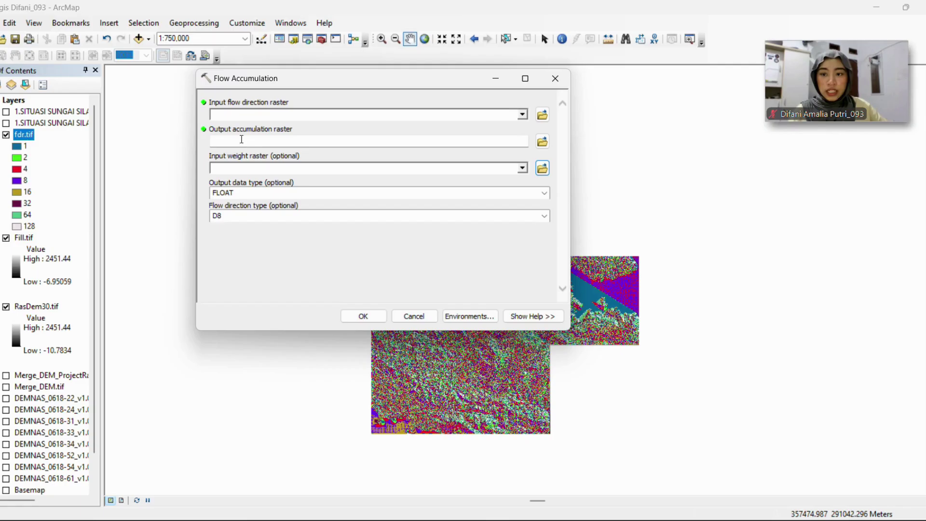
{"action": "left_click_drag", "start_coordinate": [23, 135], "coordinate": [233, 116]}
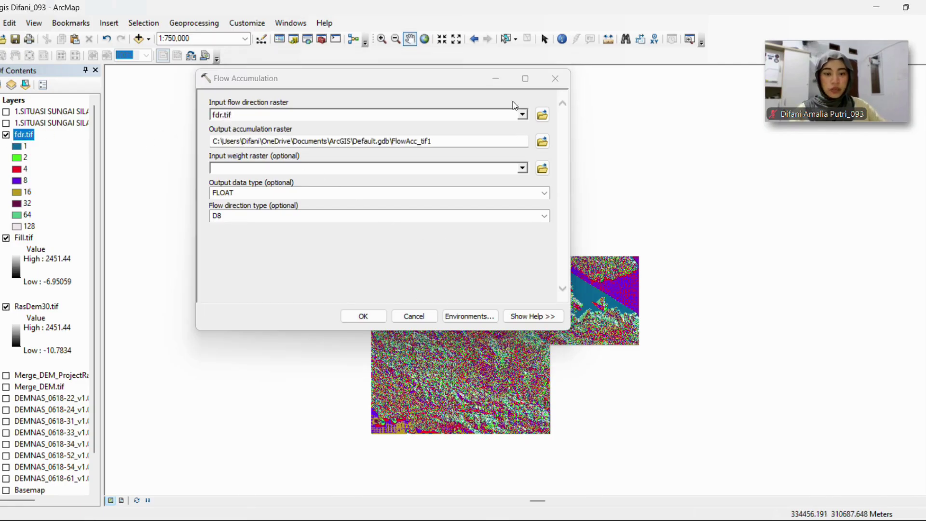
{"action": "left_click", "coordinate": [543, 142]}
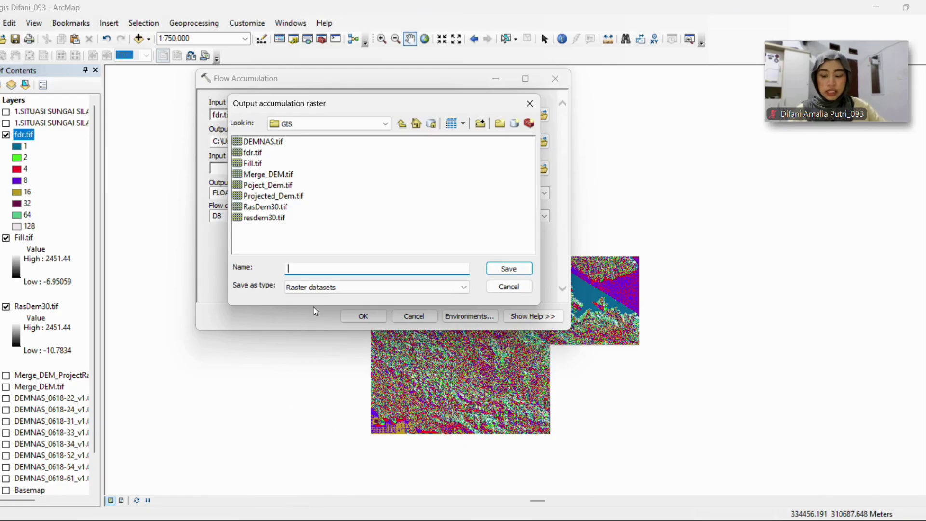
{"action": "type", "text": "facc"}
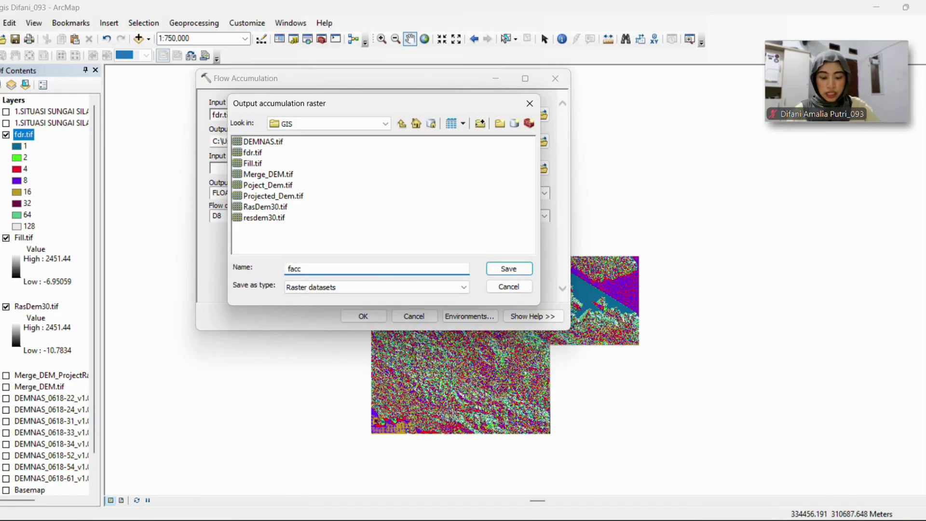
{"action": "type", "text": ".tif"}
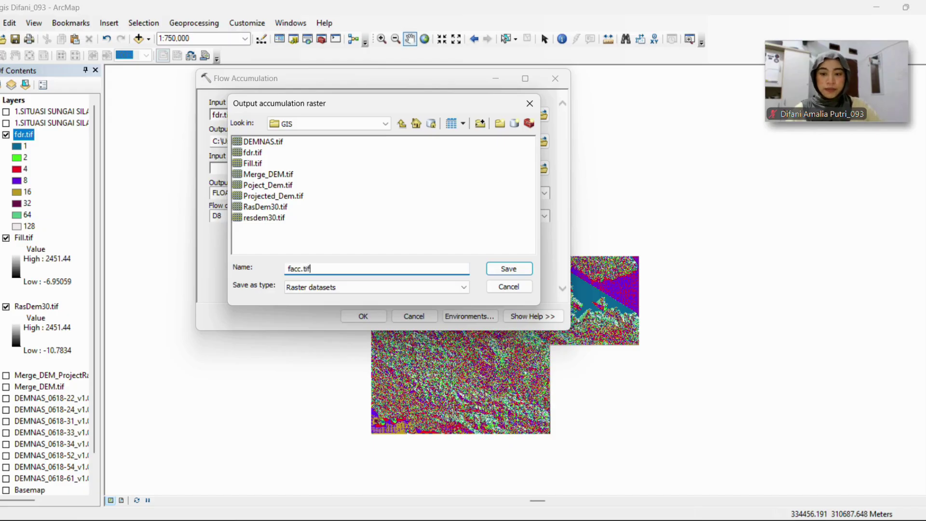
{"action": "left_click", "coordinate": [509, 269]}
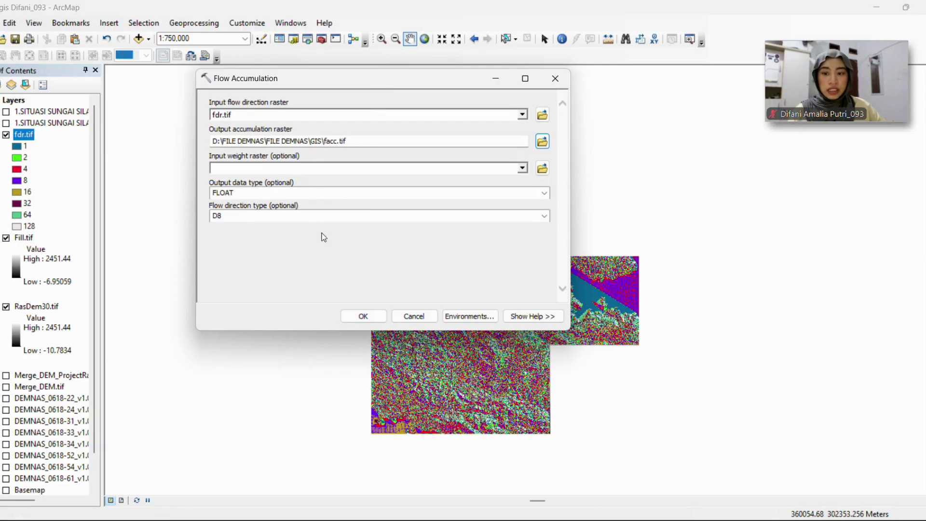
{"action": "left_click", "coordinate": [363, 316]}
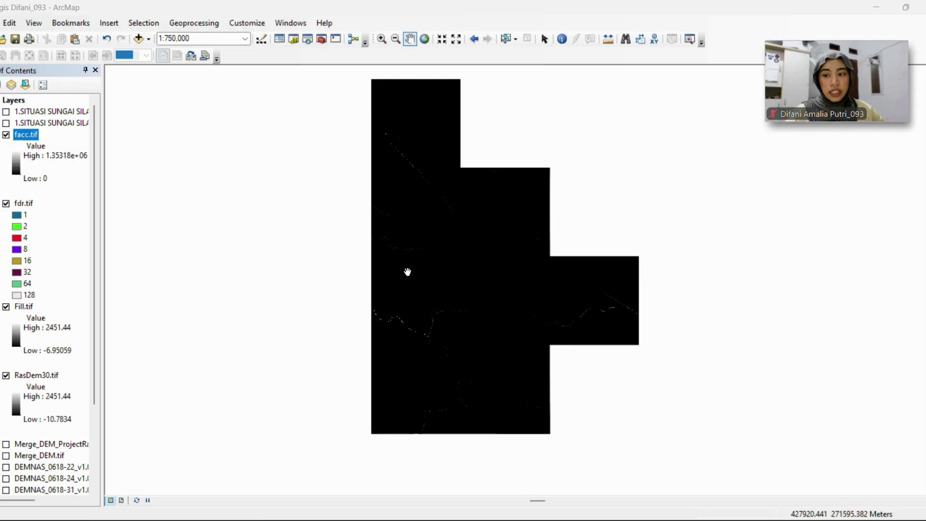
Hide the RasDem30.tif layer on the map
{"action": "left_click", "coordinate": [6, 375]}
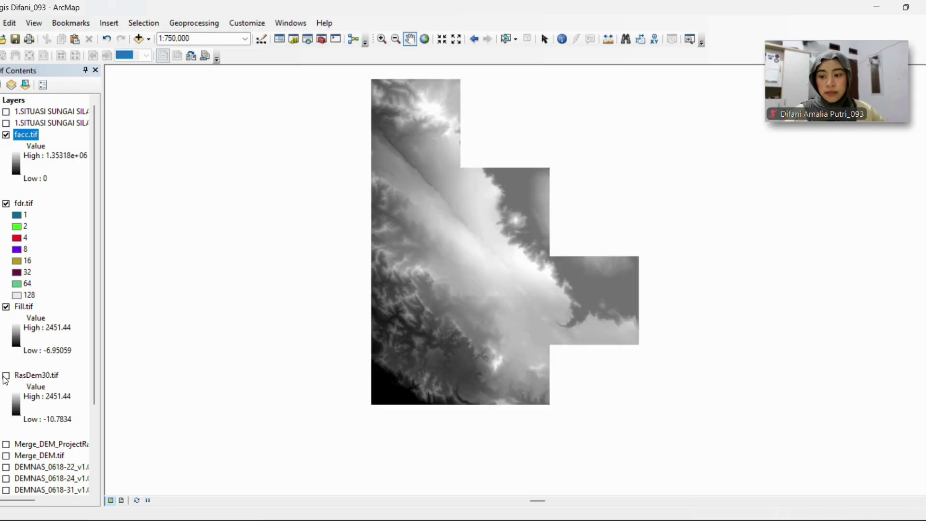
Hide the Fill.tif and fdr.tif layers and collapse the legends of RasDem30.tif, Fill.tif and fdr.tif
{"action": "left_click", "coordinate": [0, 376]}
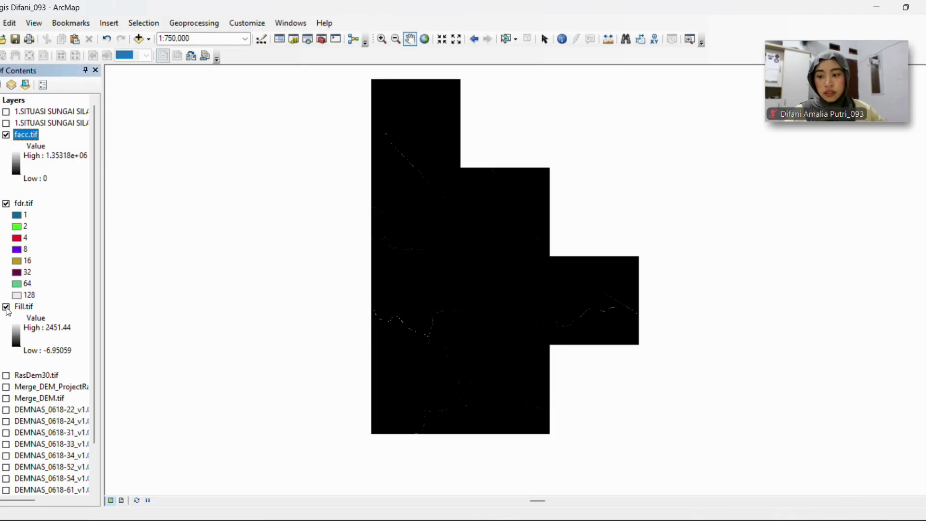
{"action": "left_click", "coordinate": [5, 307]}
{"action": "left_click", "coordinate": [0, 307]}
{"action": "left_click", "coordinate": [6, 203]}
{"action": "left_click", "coordinate": [0, 203]}
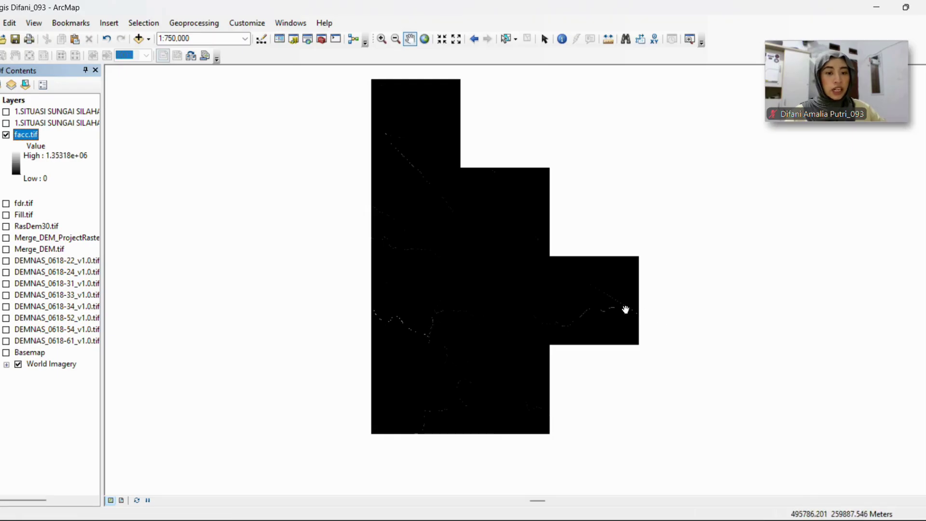
Change the facc.tif layer's symbology from stretched to classified with 2 classes
{"action": "right_click", "coordinate": [21, 136]}
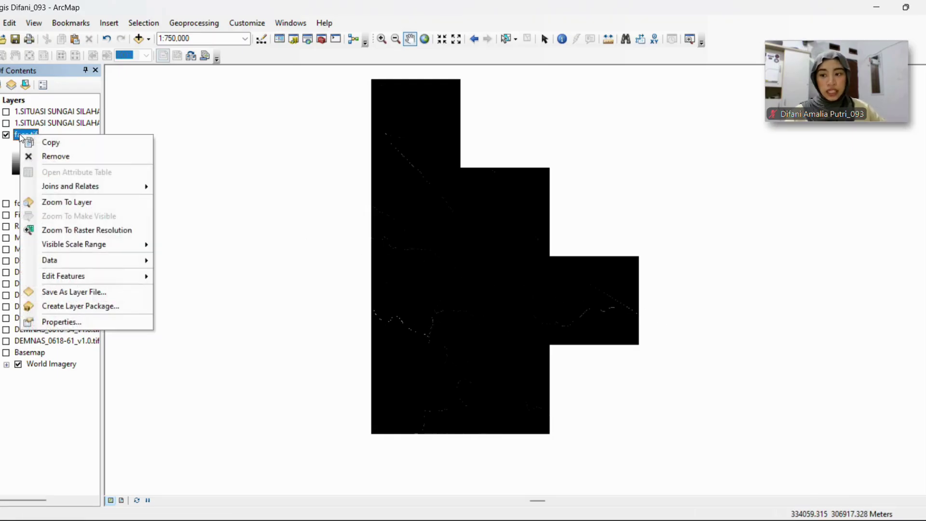
{"action": "left_click", "coordinate": [78, 321]}
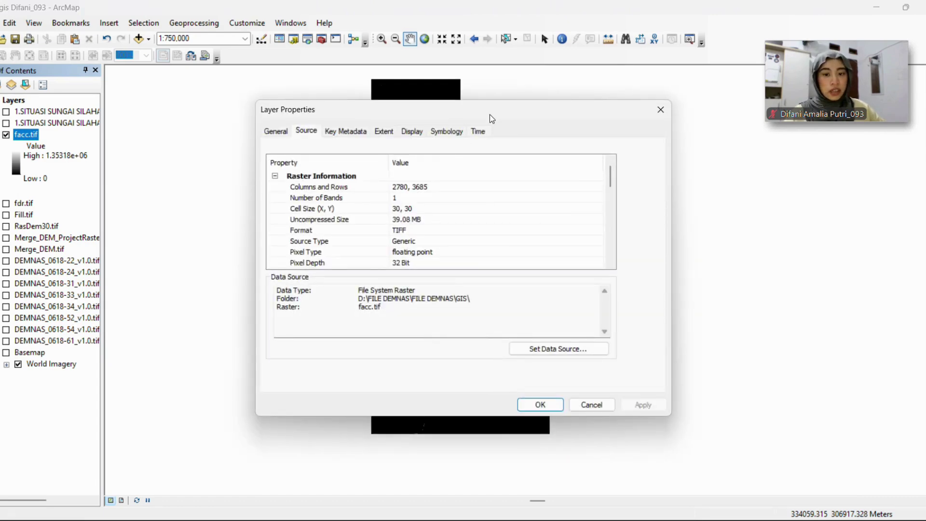
{"action": "left_click", "coordinate": [447, 132]}
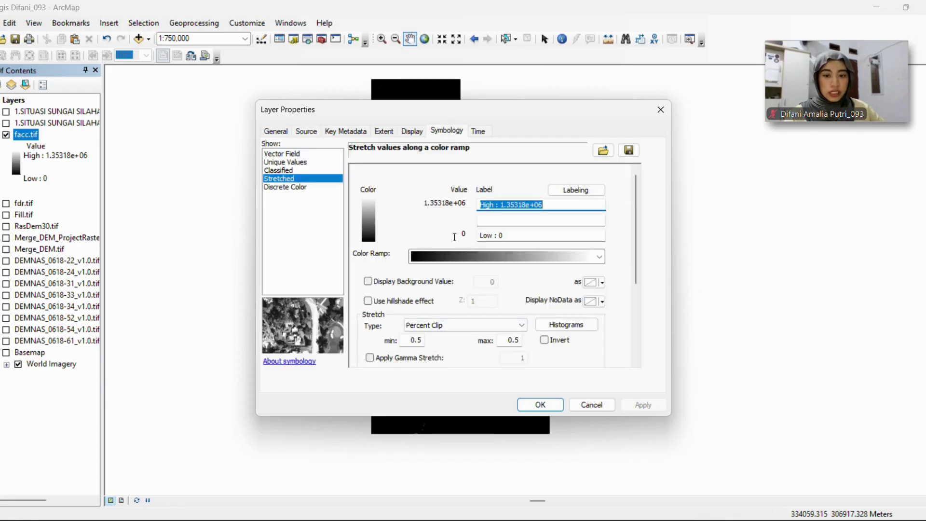
{"action": "left_click", "coordinate": [281, 170]}
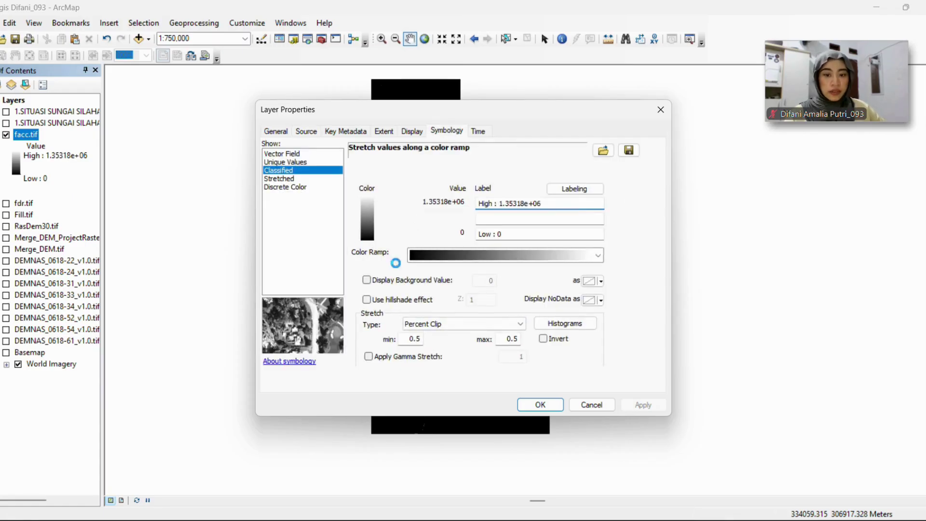
{"action": "left_click", "coordinate": [548, 211]}
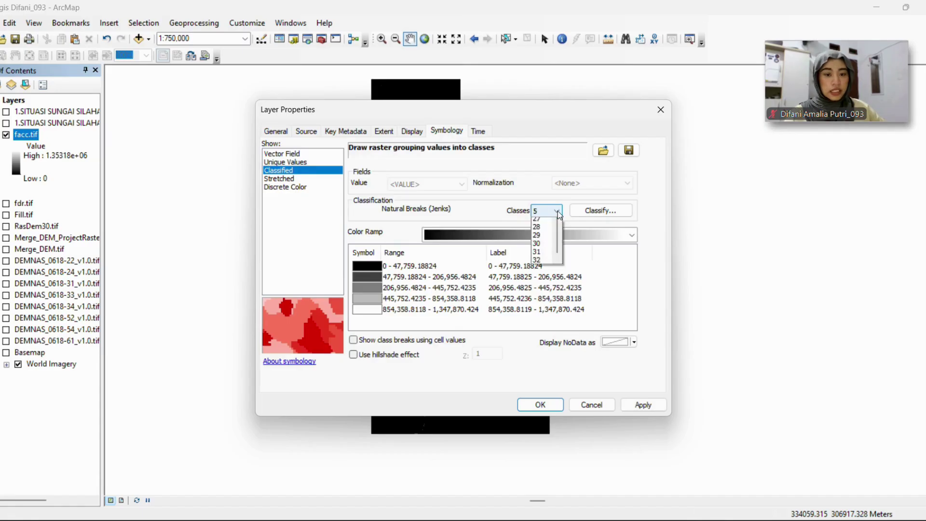
{"action": "scroll", "coordinate": [542, 230], "scroll_direction": "up", "scroll_amount": 1}
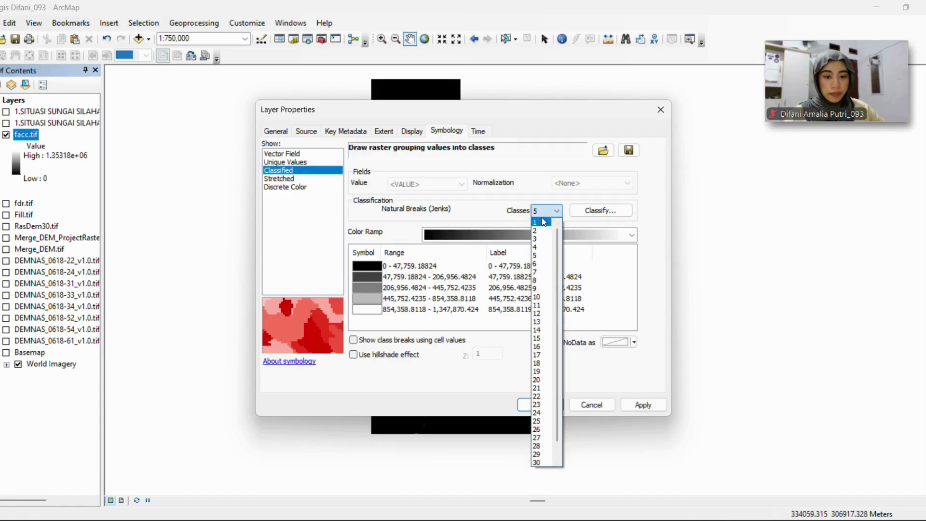
{"action": "left_click", "coordinate": [542, 230]}
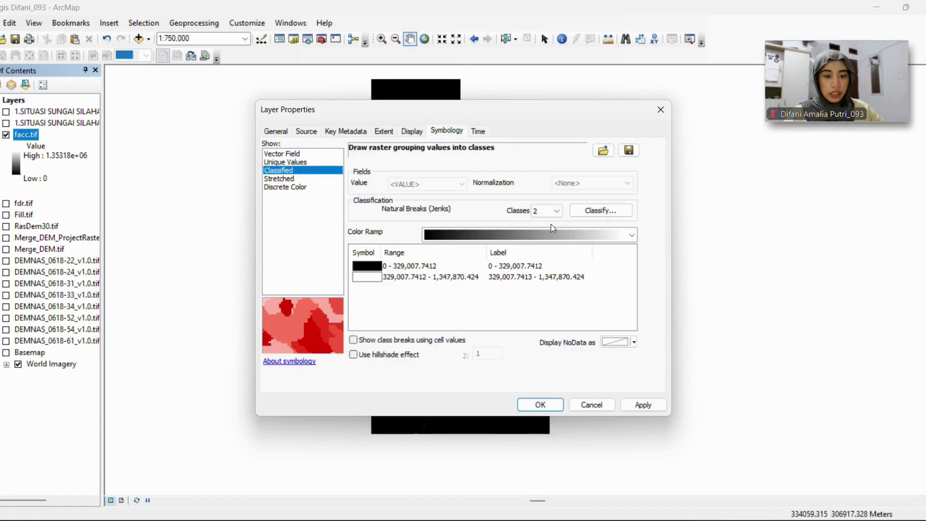
Move the break between the two facc.tif classes manually down to about 11,508 in the classification histogram
{"action": "left_click", "coordinate": [620, 212]}
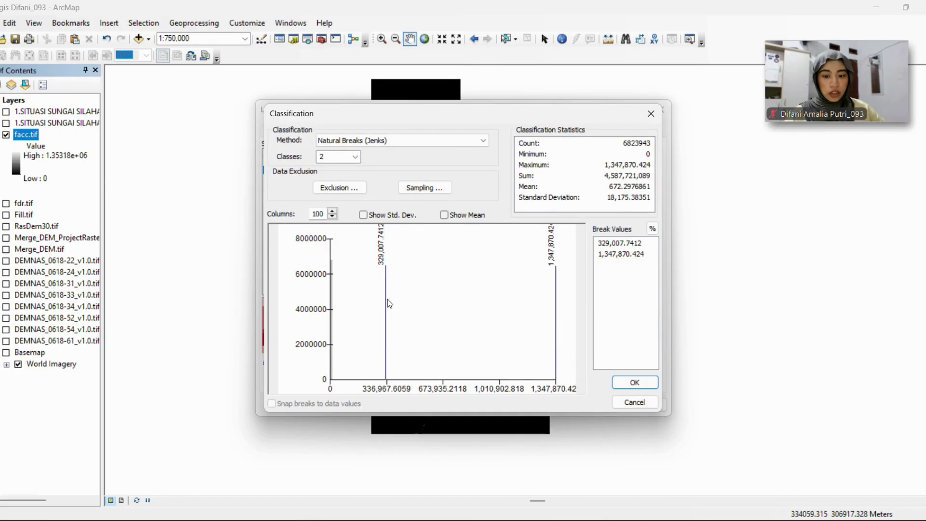
{"action": "left_click_drag", "start_coordinate": [387, 300], "coordinate": [333, 332]}
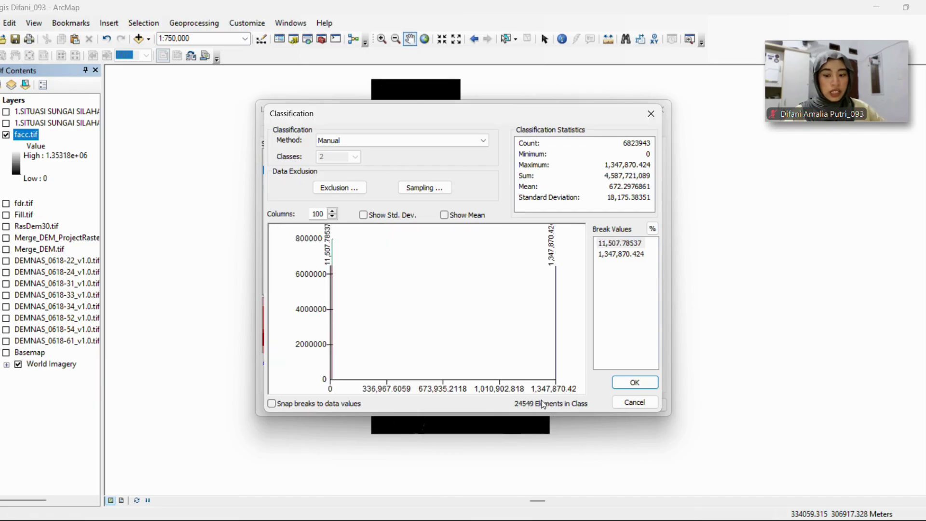
{"action": "left_click", "coordinate": [645, 387]}
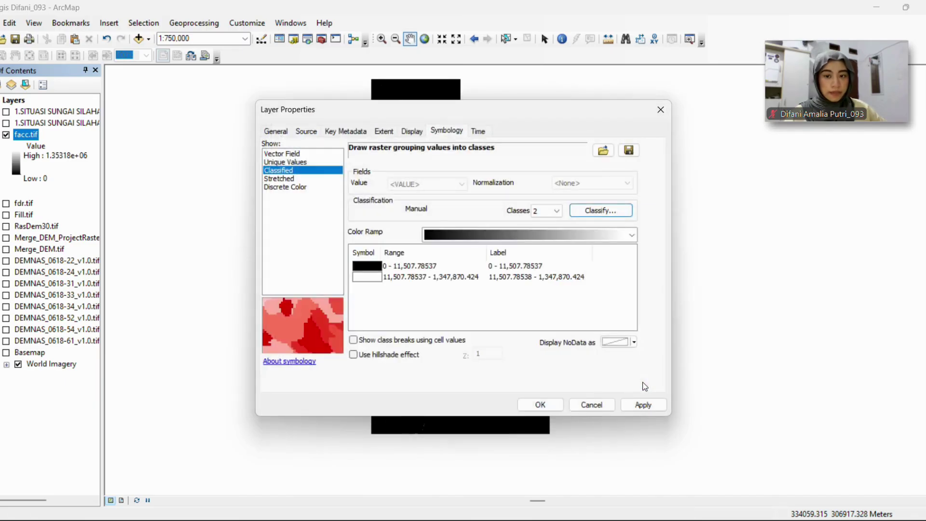
Give the lower facc.tif class no color and the upper class blue, and apply the symbology
{"action": "left_click", "coordinate": [373, 269]}
{"action": "left_click", "coordinate": [373, 269]}
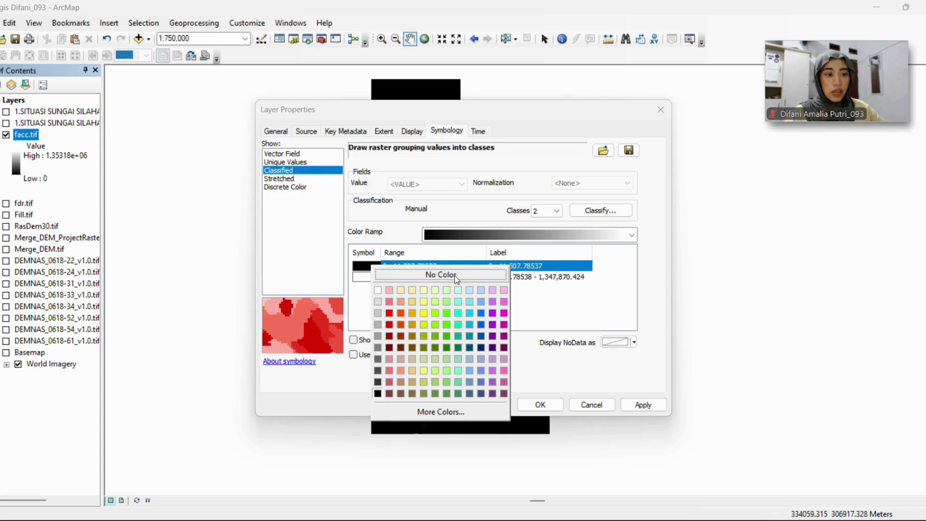
{"action": "left_click", "coordinate": [456, 275]}
{"action": "left_click", "coordinate": [376, 279]}
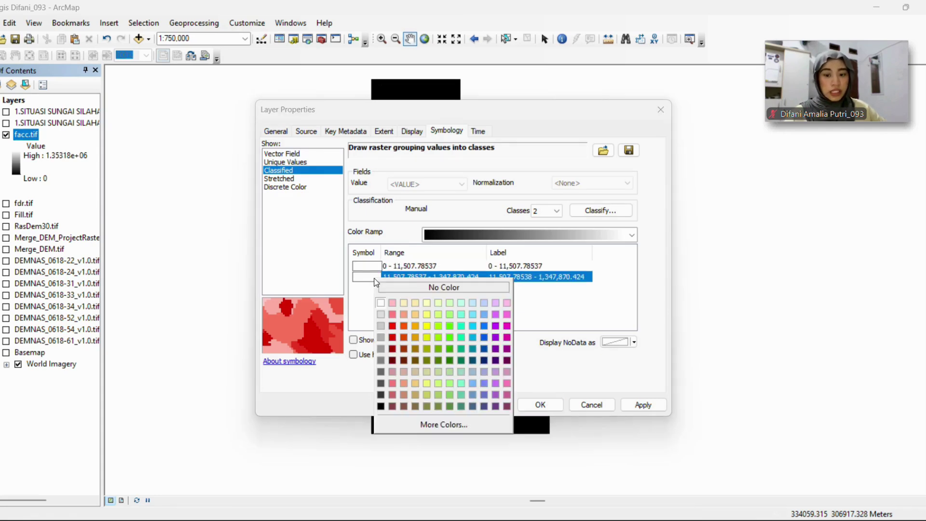
{"action": "left_click", "coordinate": [485, 338]}
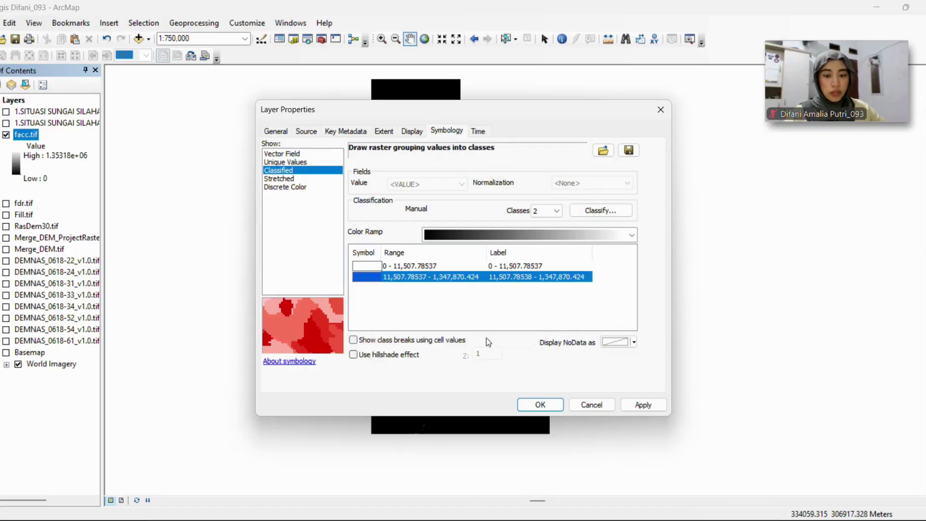
{"action": "left_click", "coordinate": [643, 405]}
{"action": "left_click", "coordinate": [552, 404]}
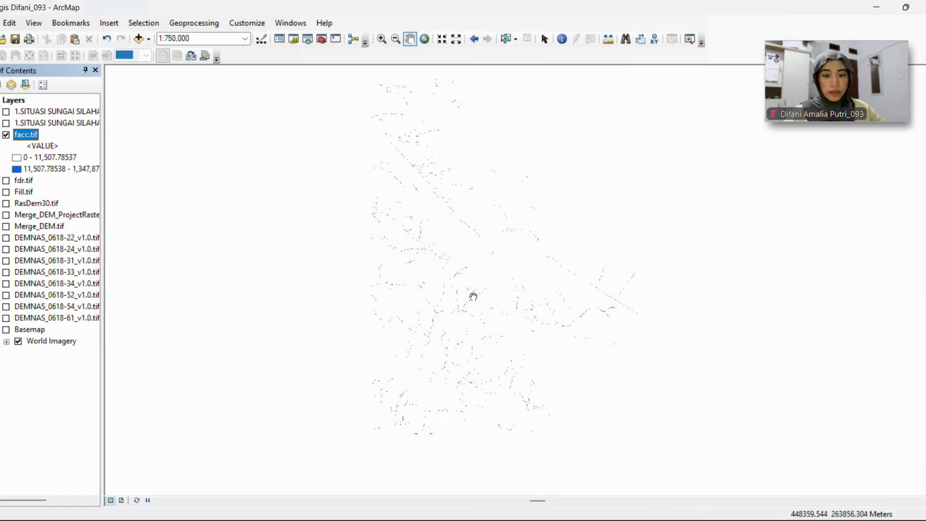
Inspect the blue stream network and show the lower 1.SITUASI SUNGAI SILAHA layer directly above facc.tif
{"action": "scroll", "coordinate": [391, 106], "scroll_direction": "up", "scroll_amount": 5}
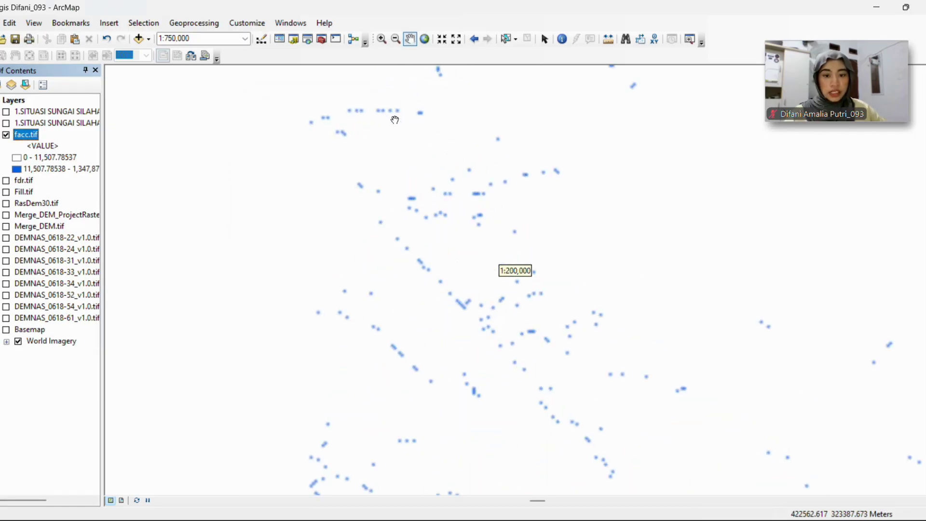
{"action": "scroll", "coordinate": [411, 250], "scroll_direction": "down", "scroll_amount": 2}
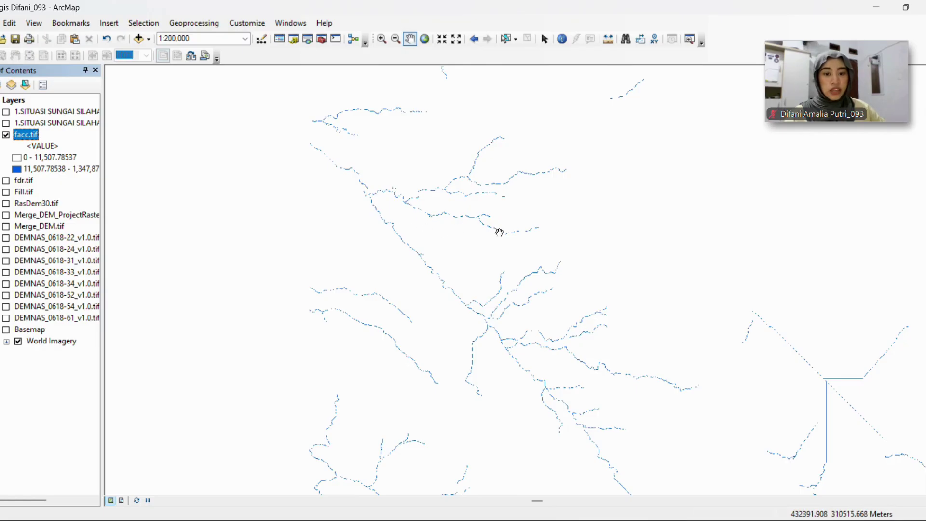
{"action": "scroll", "coordinate": [450, 284], "scroll_direction": "up", "scroll_amount": 1}
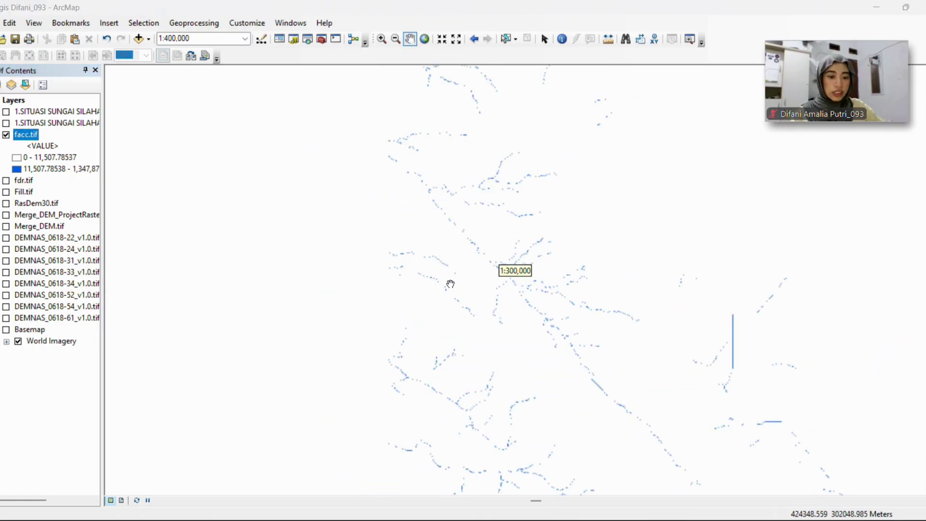
{"action": "scroll", "coordinate": [502, 345], "scroll_direction": "down", "scroll_amount": 3}
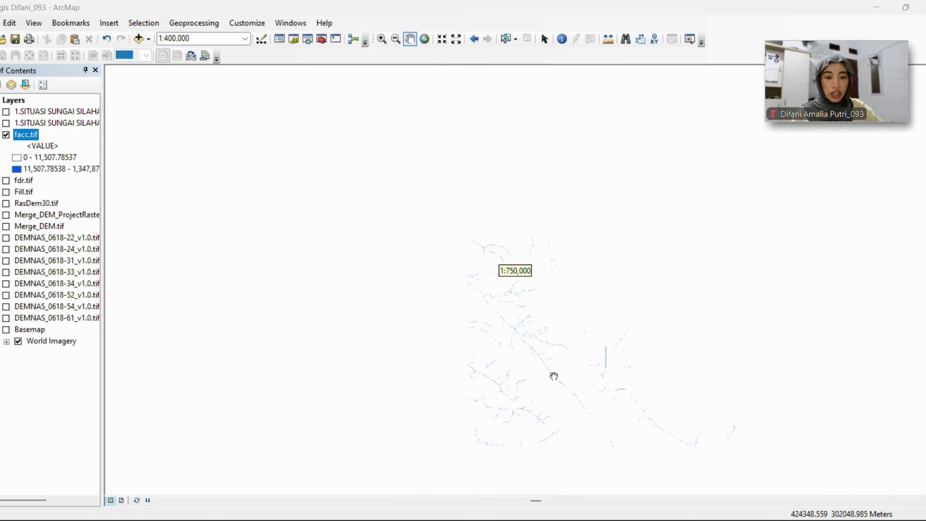
{"action": "left_click_drag", "start_coordinate": [600, 399], "coordinate": [523, 309]}
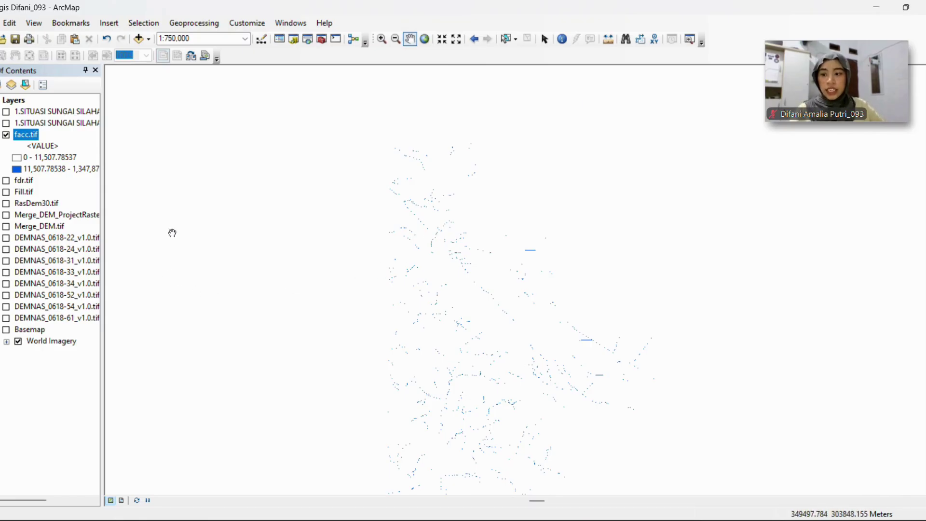
{"action": "left_click", "coordinate": [5, 123]}
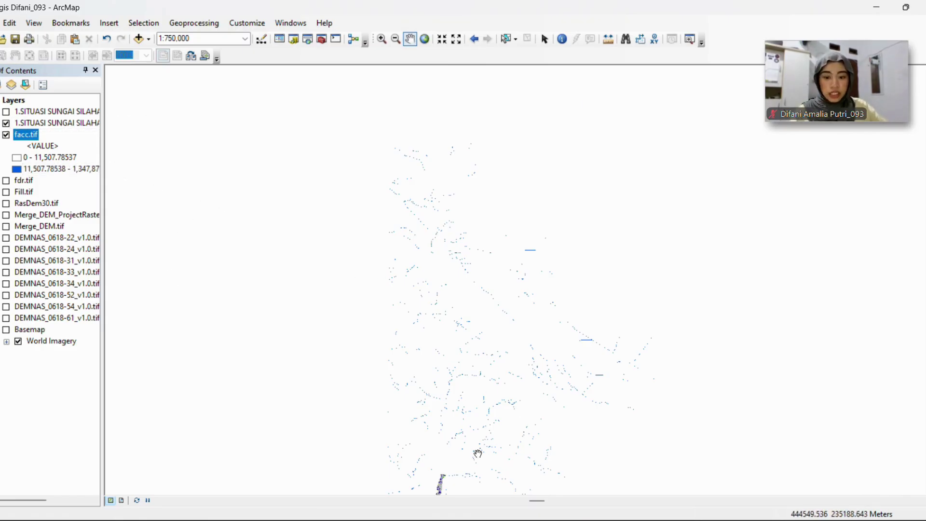
Examine how the blue flow accumulation cells align with the river survey drawing along its length
{"action": "left_click_drag", "start_coordinate": [454, 485], "coordinate": [449, 366]}
{"action": "scroll", "coordinate": [434, 381], "scroll_direction": "up", "scroll_amount": 1}
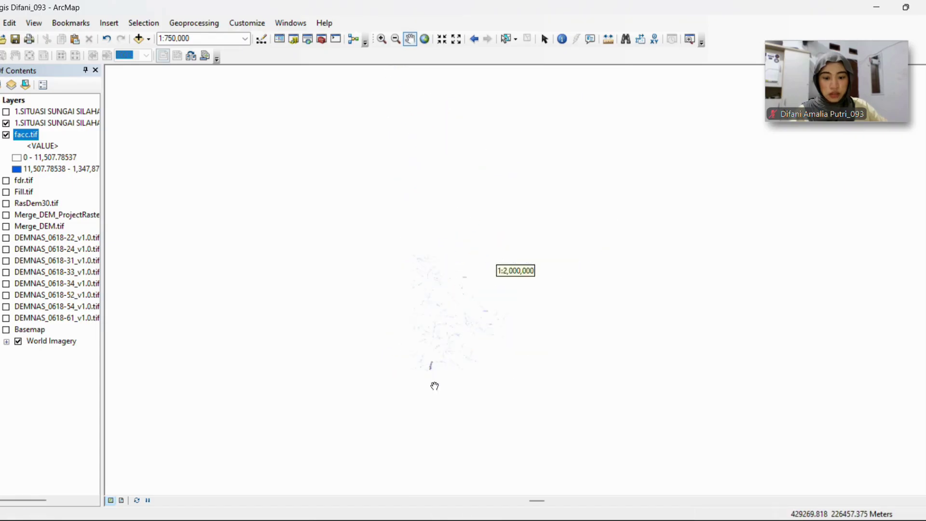
{"action": "scroll", "coordinate": [433, 345], "scroll_direction": "down", "scroll_amount": 3}
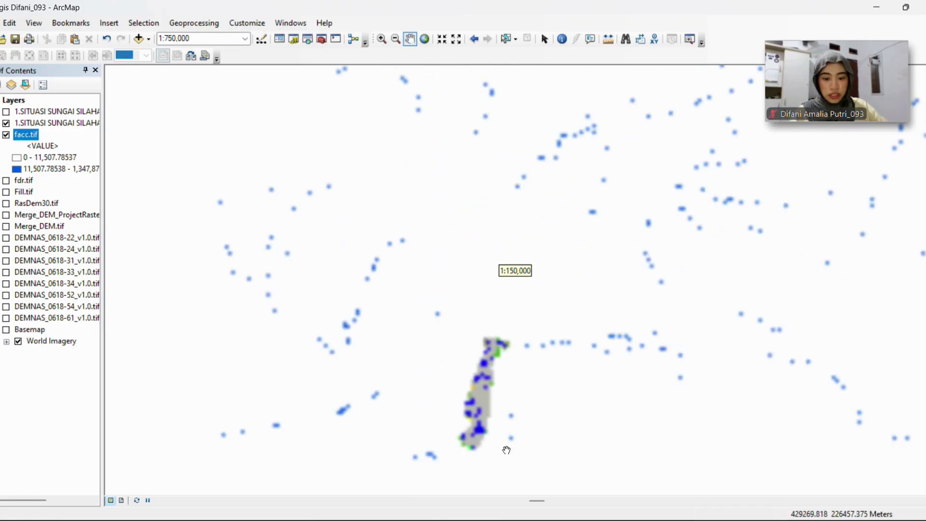
{"action": "scroll", "coordinate": [454, 449], "scroll_direction": "down", "scroll_amount": 2}
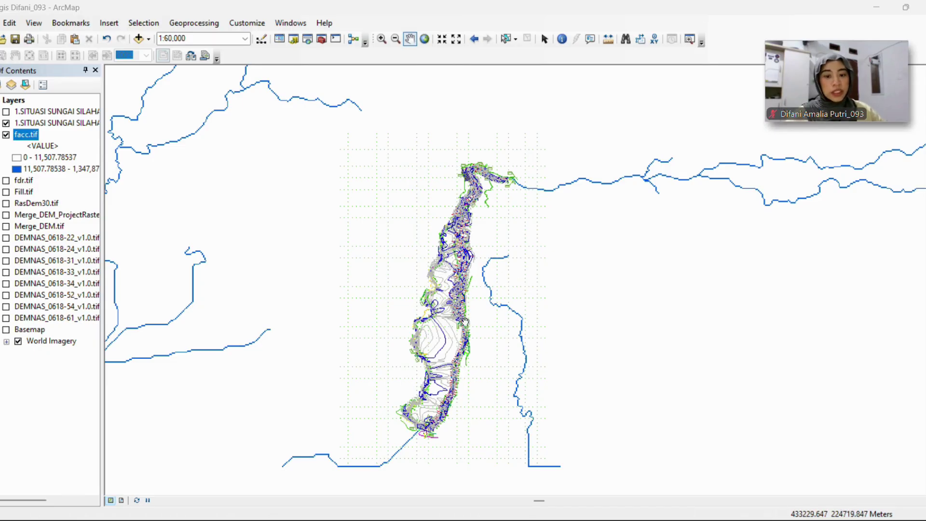
{"action": "scroll", "coordinate": [464, 320], "scroll_direction": "up", "scroll_amount": 5}
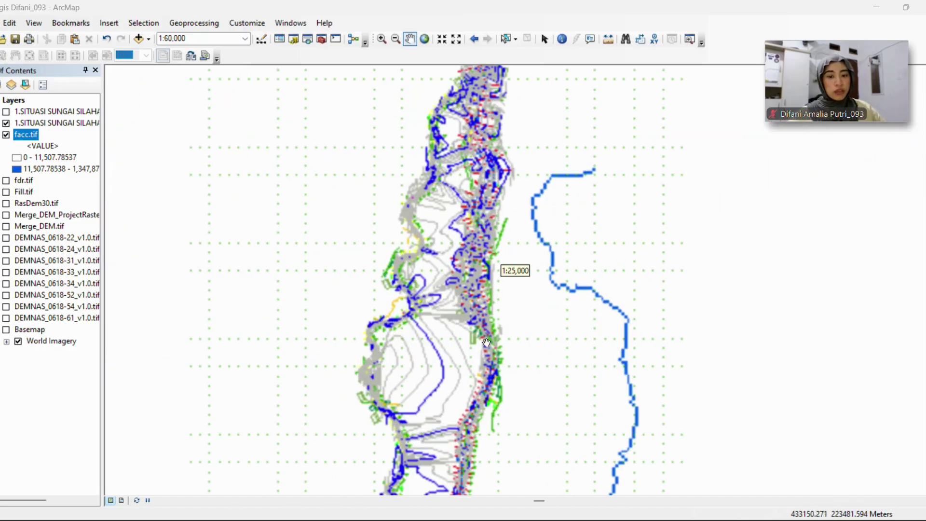
{"action": "scroll", "coordinate": [484, 315], "scroll_direction": "up", "scroll_amount": 6}
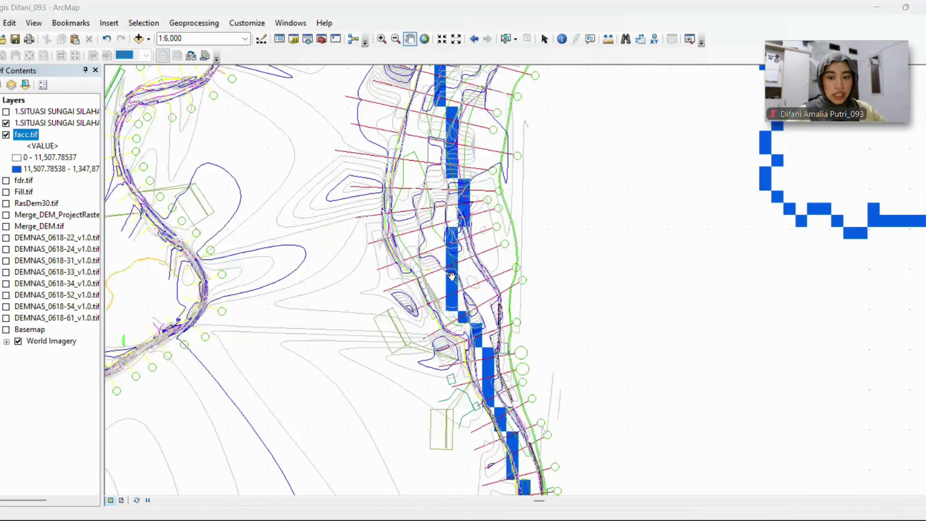
{"action": "scroll", "coordinate": [452, 276], "scroll_direction": "up", "scroll_amount": 4}
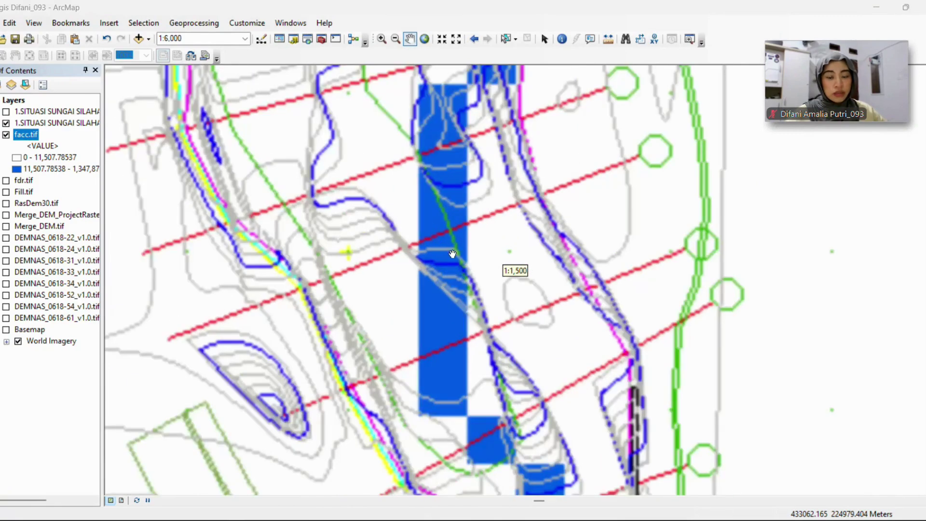
{"action": "scroll", "coordinate": [540, 285], "scroll_direction": "down", "scroll_amount": 4}
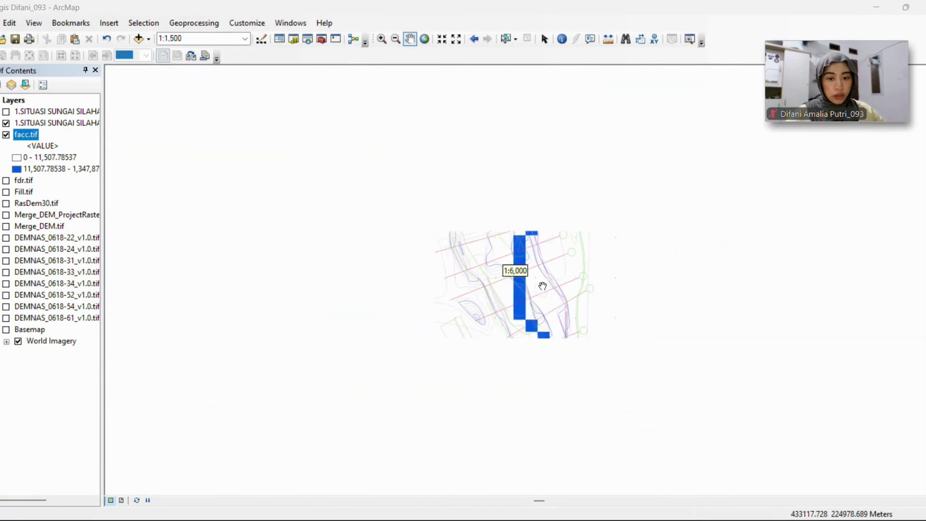
{"action": "scroll", "coordinate": [544, 321], "scroll_direction": "down", "scroll_amount": 1}
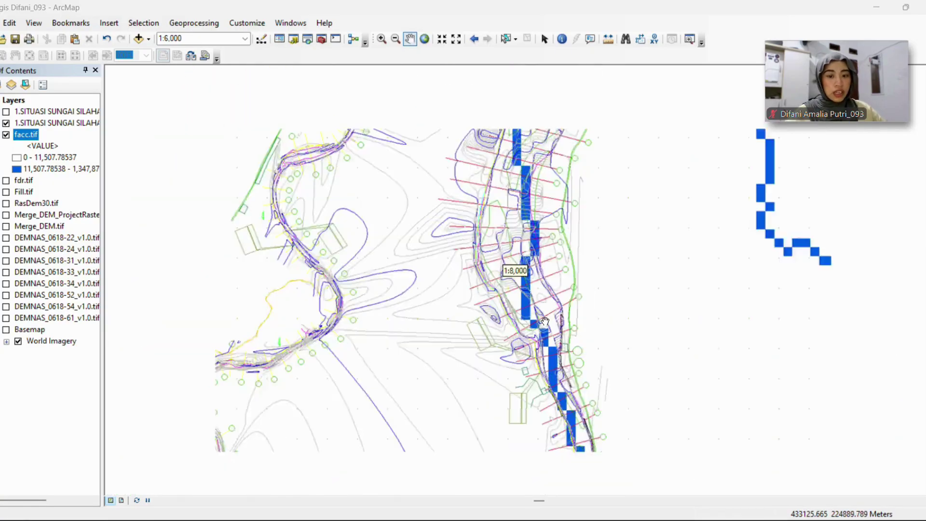
{"action": "scroll", "coordinate": [545, 321], "scroll_direction": "down", "scroll_amount": 3}
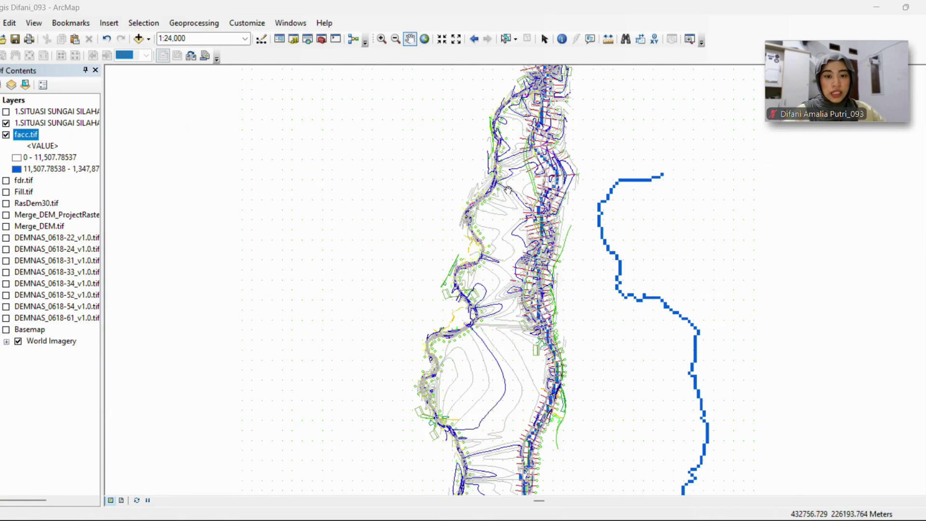
{"action": "scroll", "coordinate": [495, 284], "scroll_direction": "down", "scroll_amount": 2}
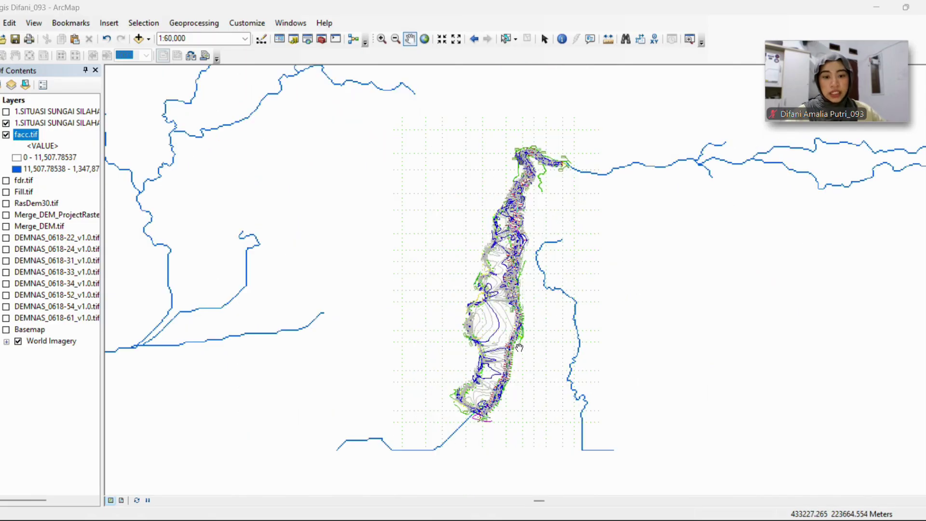
Open the Catalog and go to the connected folder D:\ARCGIS FILE\DEMNAS
{"action": "left_click", "coordinate": [293, 40]}
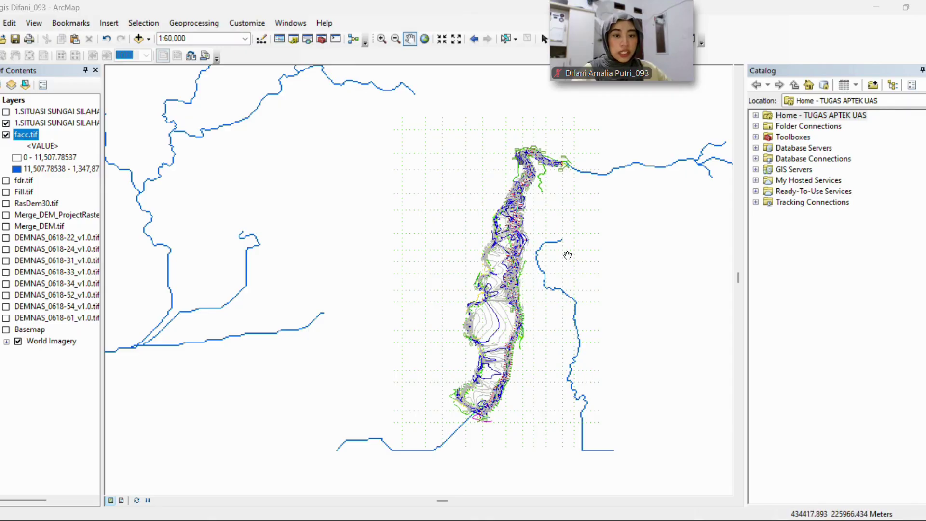
{"action": "left_click", "coordinate": [886, 101]}
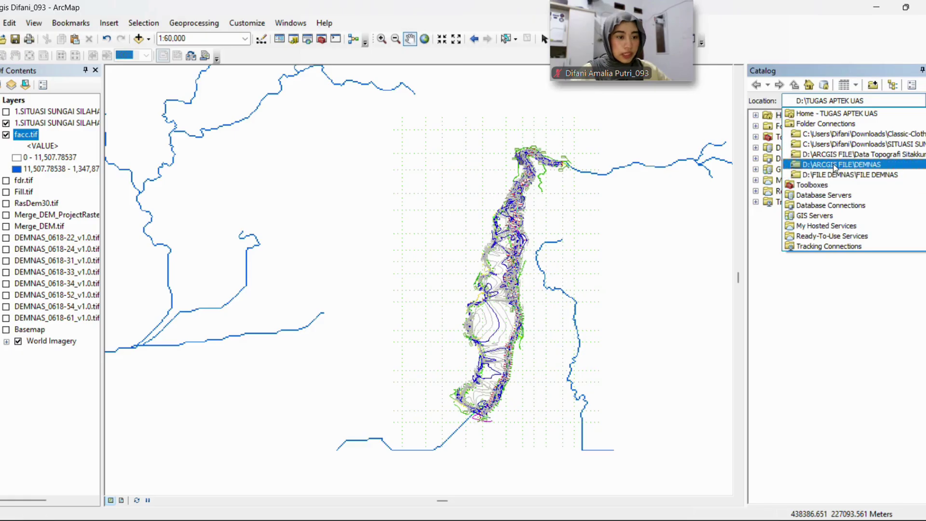
{"action": "left_click", "coordinate": [834, 165]}
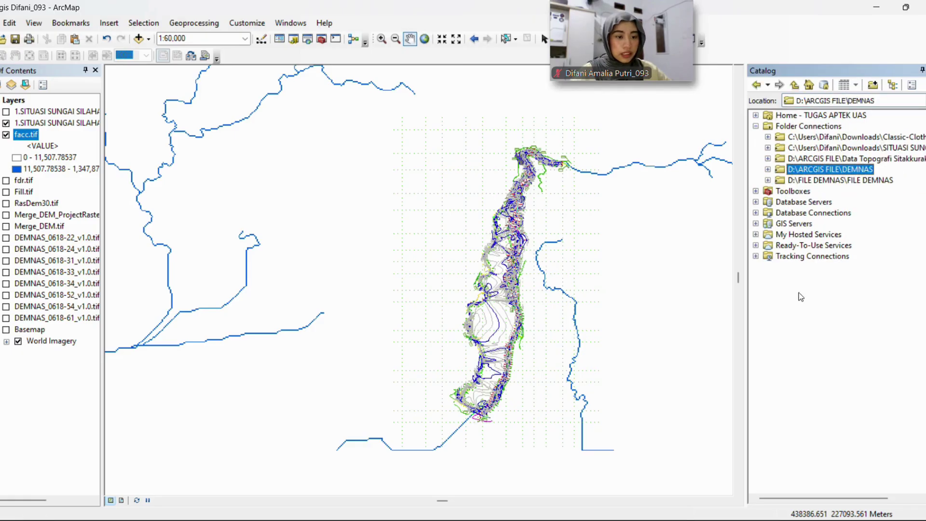
Start a new point shapefile named Titik_Bendung in the GIS folder inside D:\ARCGIS FILE\DEMNAS
{"action": "double_click", "coordinate": [812, 171]}
{"action": "left_click", "coordinate": [804, 180]}
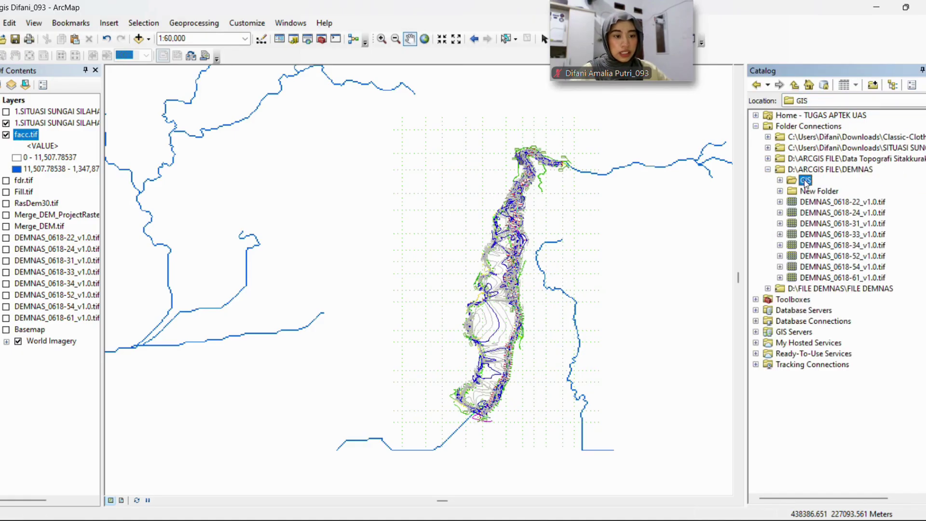
{"action": "right_click", "coordinate": [805, 183]}
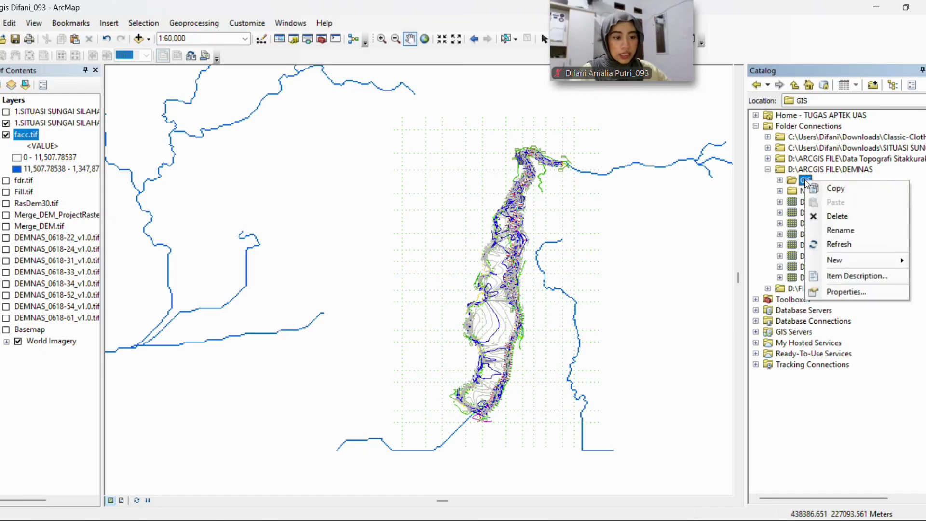
{"action": "mouse_move", "coordinate": [856, 261]}
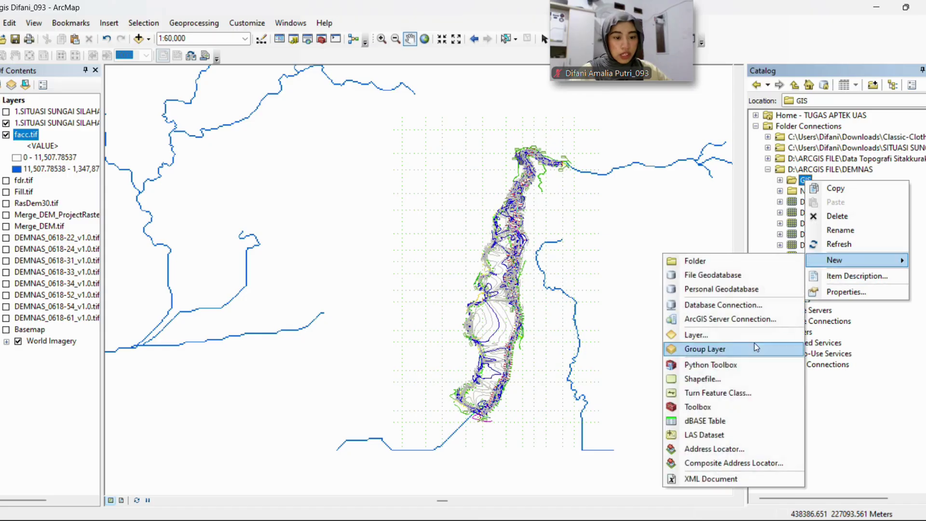
{"action": "left_click", "coordinate": [694, 379]}
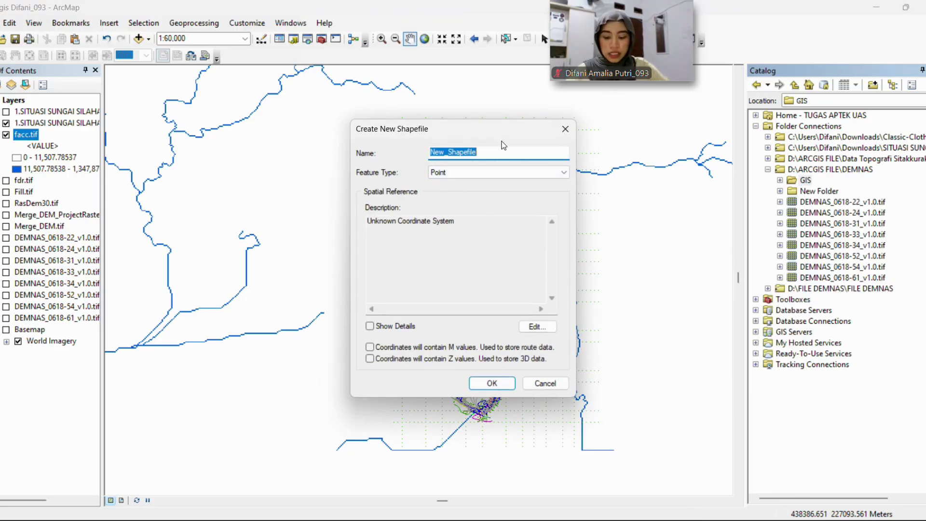
{"action": "type", "text": "Titik_"}
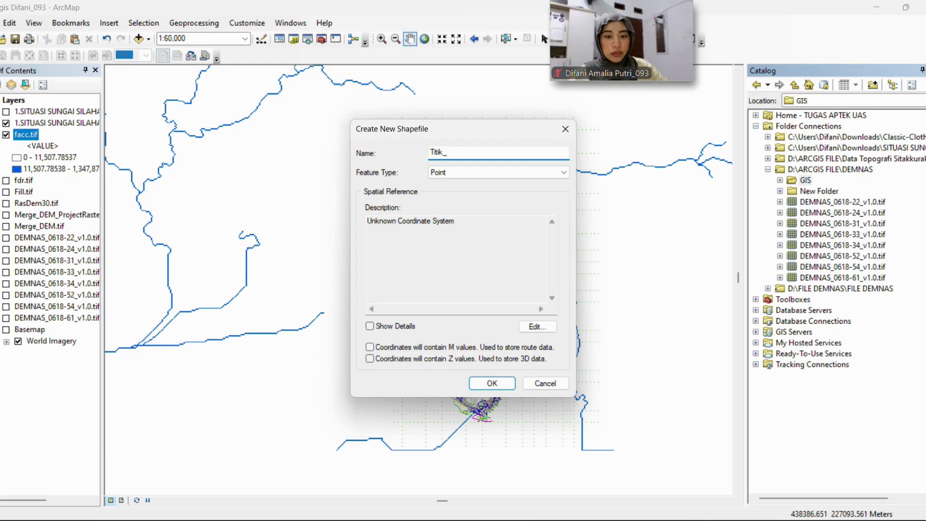
{"action": "type", "text": "Bendung"}
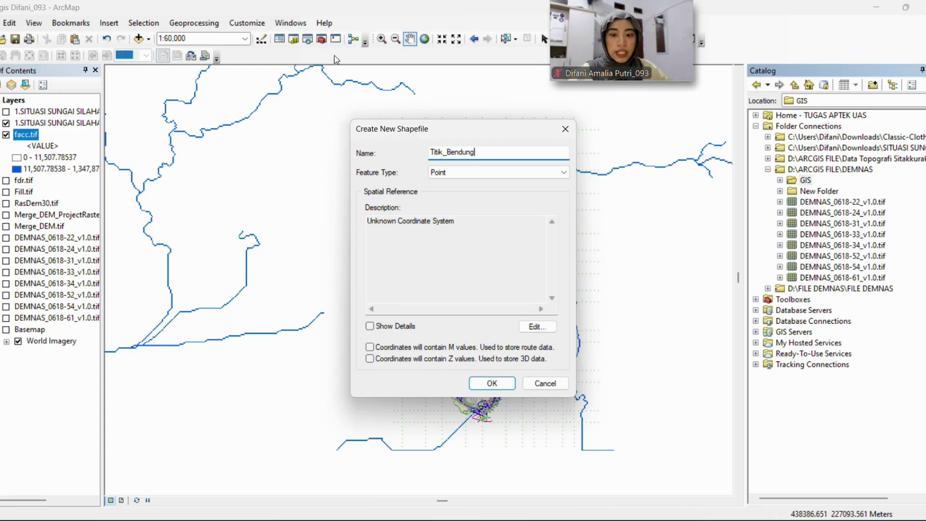
{"action": "left_click_drag", "start_coordinate": [620, 44], "coordinate": [857, 98]}
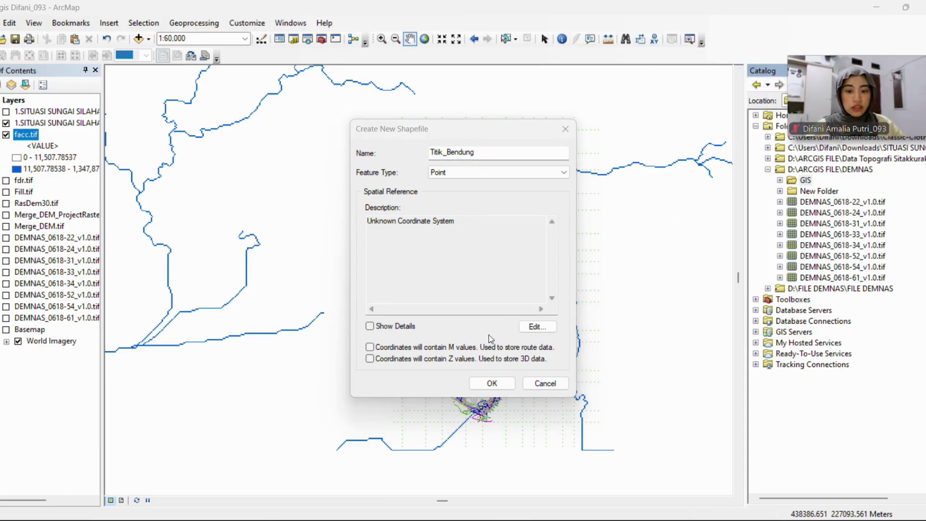
Assign the WGS 1984 UTM Zone 47N coordinate system to the new shapefile and create it
{"action": "left_click", "coordinate": [538, 326]}
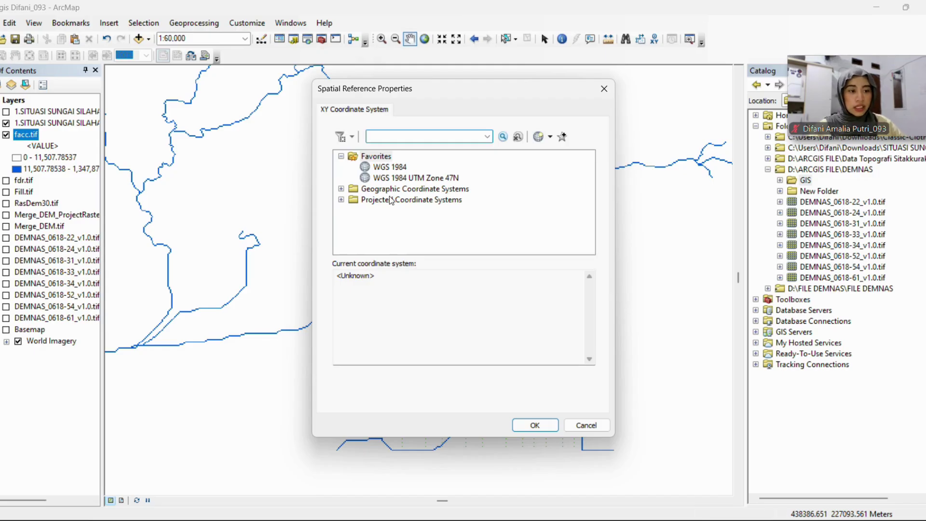
{"action": "left_click", "coordinate": [420, 179]}
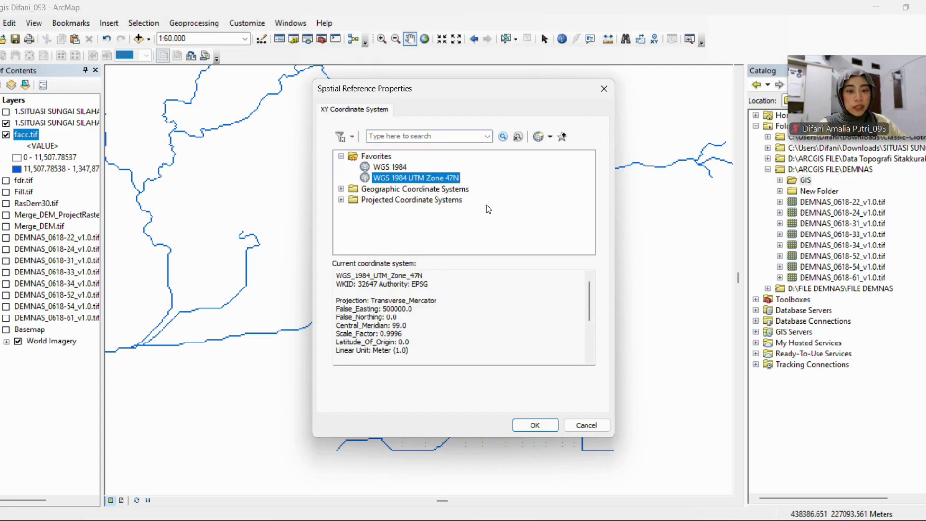
{"action": "left_click", "coordinate": [535, 425]}
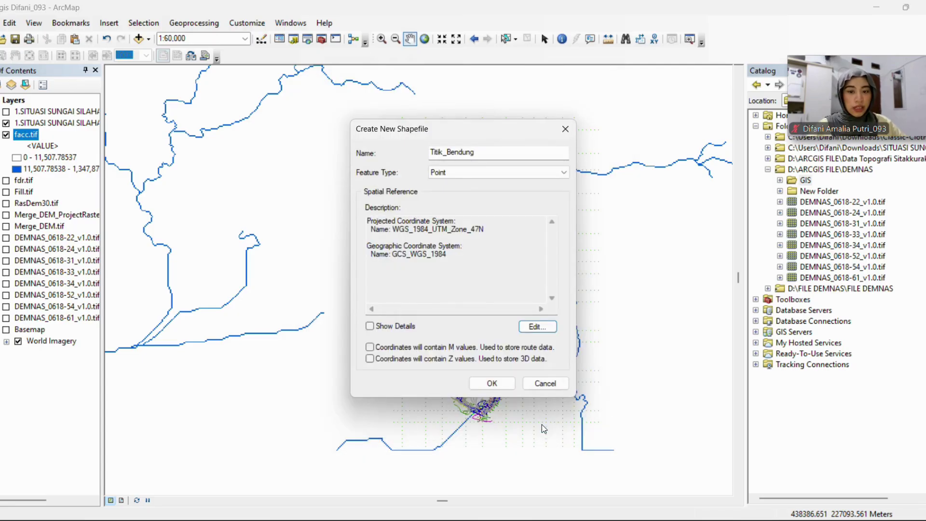
{"action": "left_click", "coordinate": [492, 383]}
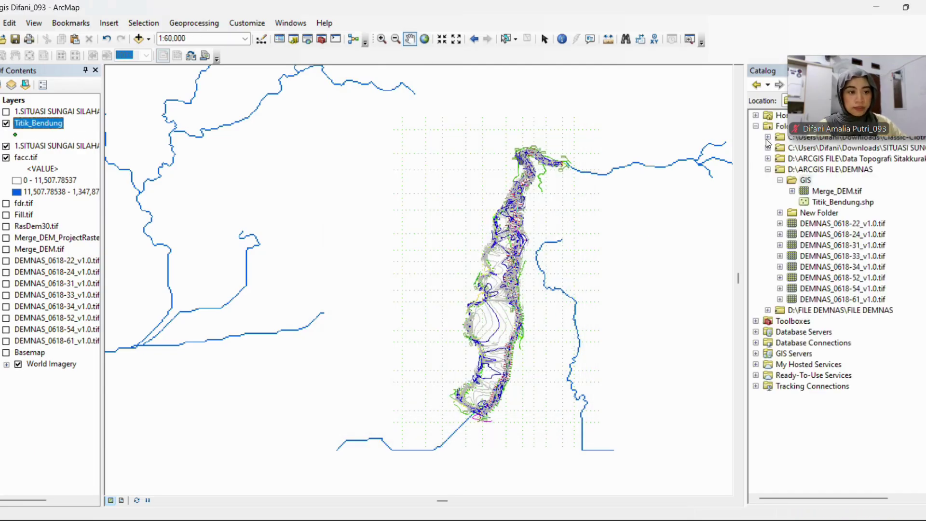
Show the Editor toolbar and dock it with the other toolbars
{"action": "left_click_drag", "start_coordinate": [832, 83], "coordinate": [787, 58]}
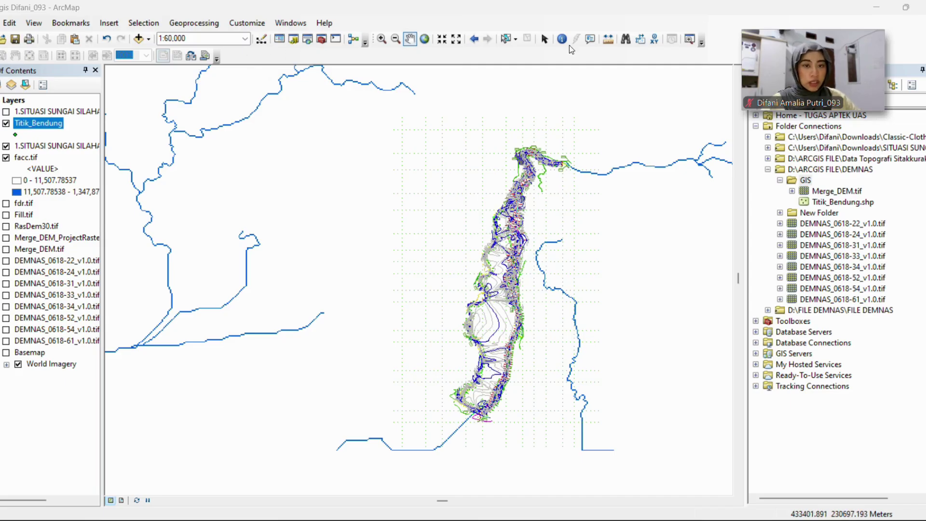
{"action": "right_click", "coordinate": [632, 24]}
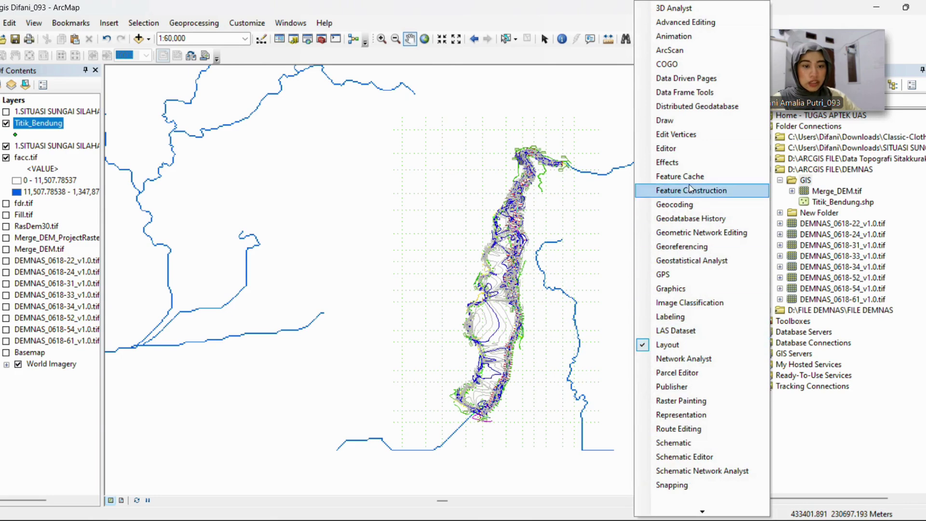
{"action": "left_click", "coordinate": [682, 149]}
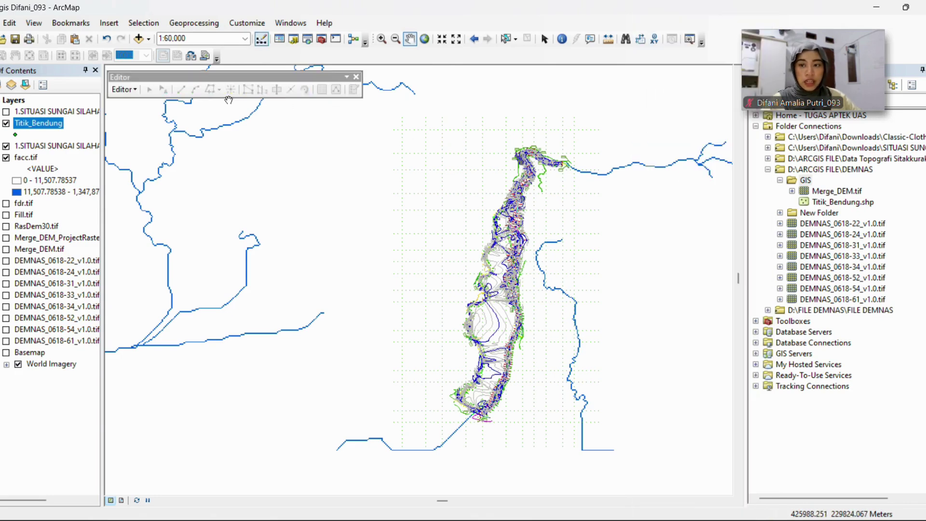
{"action": "double_click", "coordinate": [302, 78]}
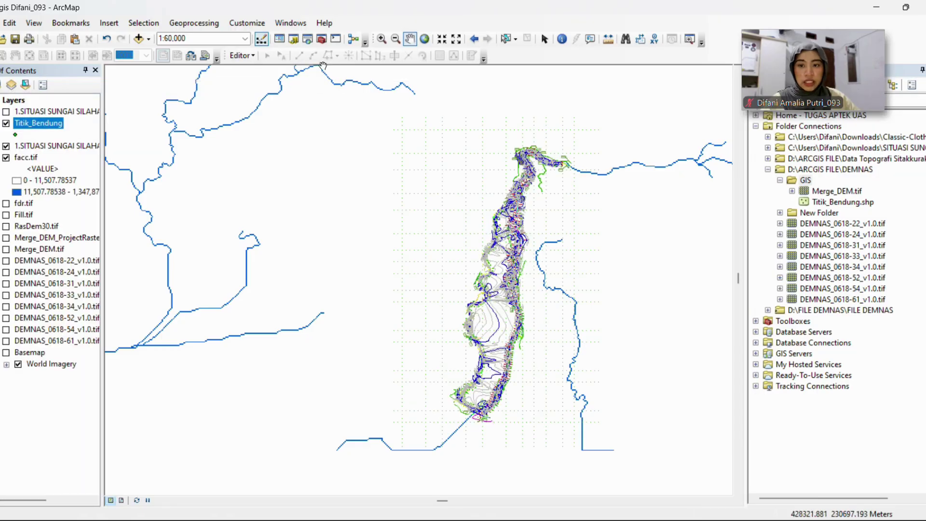
Start an edit session on the Titik_Bendung layer, continuing past the spatial reference warnings
{"action": "left_click", "coordinate": [257, 57]}
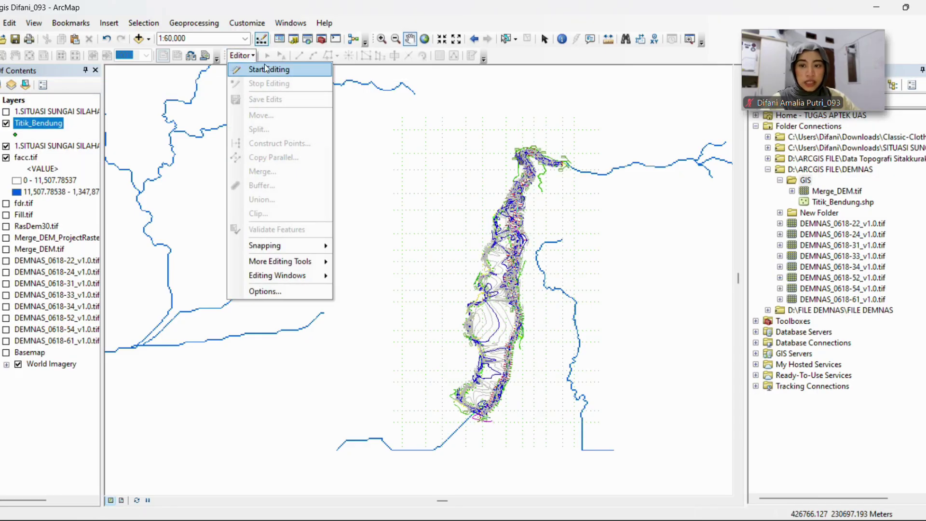
{"action": "left_click", "coordinate": [273, 68]}
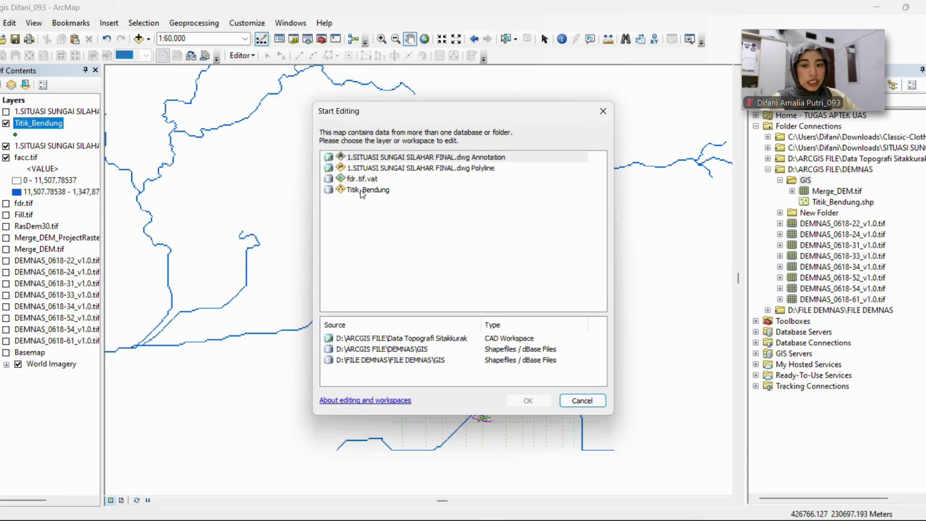
{"action": "left_click", "coordinate": [362, 191]}
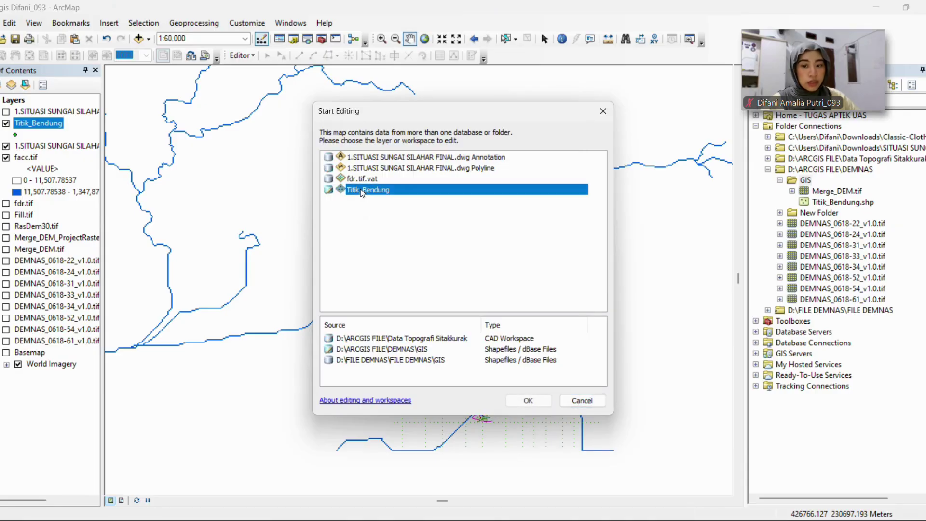
{"action": "left_click", "coordinate": [528, 400]}
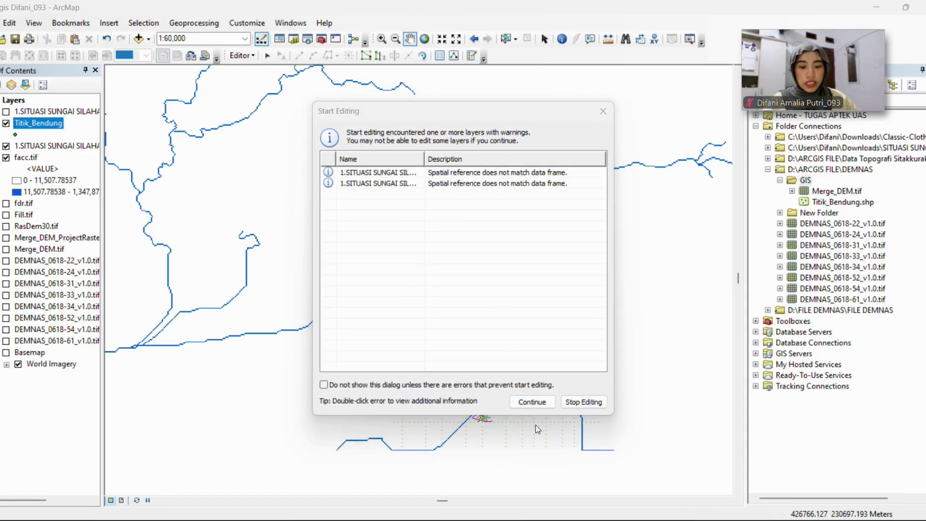
{"action": "left_click", "coordinate": [533, 402]}
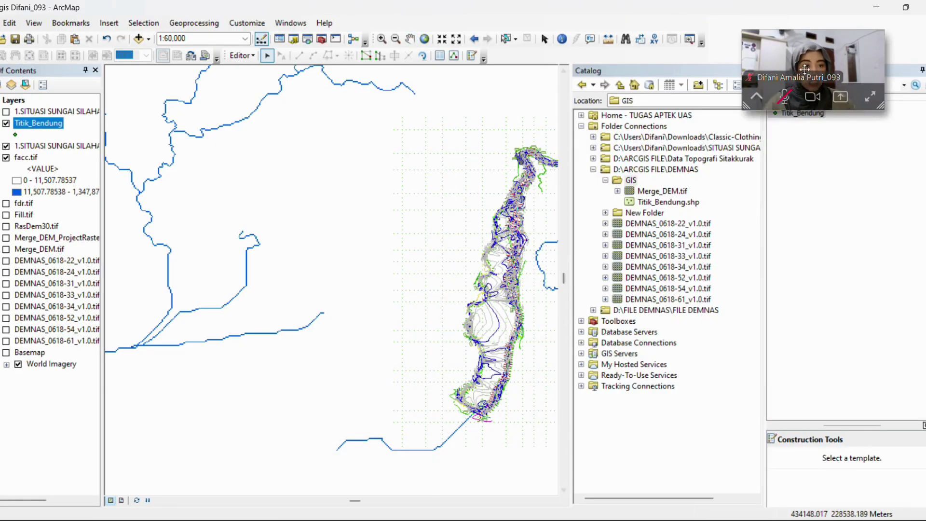
{"action": "left_click_drag", "start_coordinate": [810, 51], "coordinate": [659, 3]}
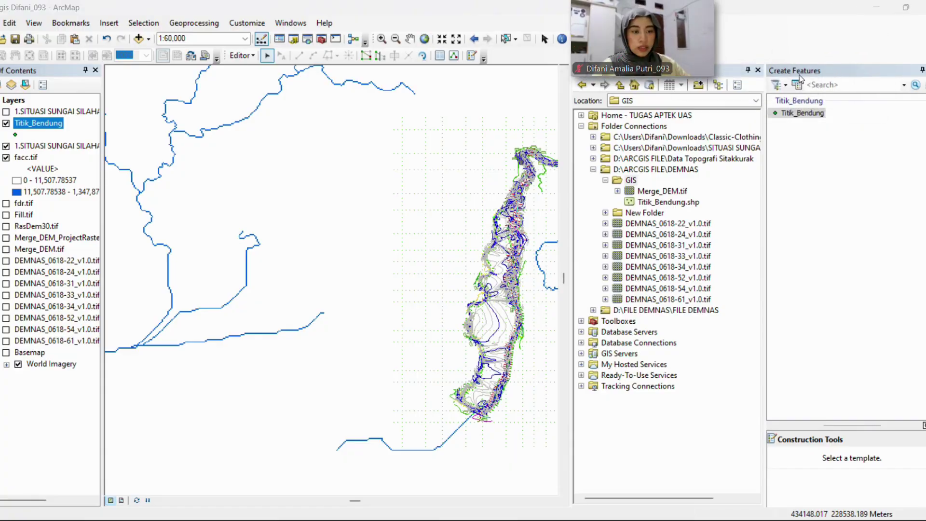
Choose the Titik_Bendung template for creating point features and close the Catalog
{"action": "left_click", "coordinate": [793, 115]}
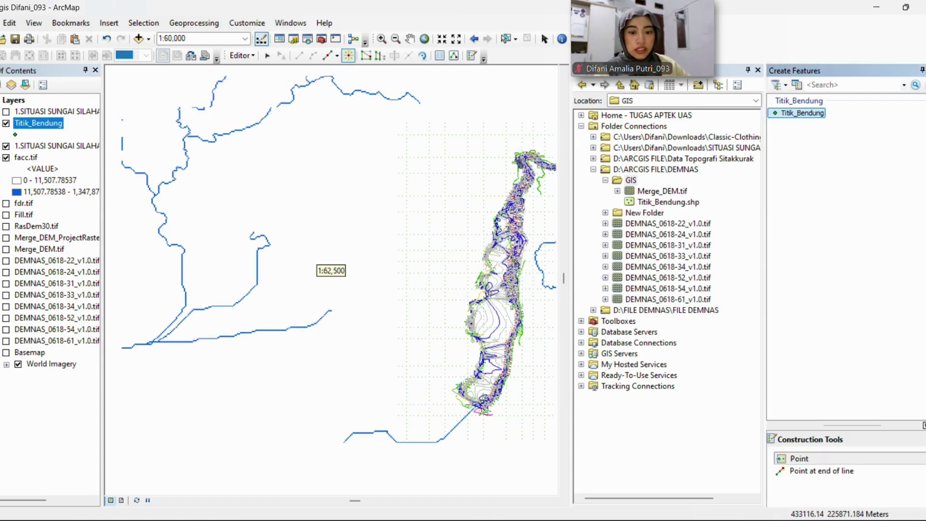
{"action": "scroll", "coordinate": [521, 272], "scroll_direction": "down", "scroll_amount": 1}
{"action": "scroll", "coordinate": [521, 273], "scroll_direction": "up", "scroll_amount": 3}
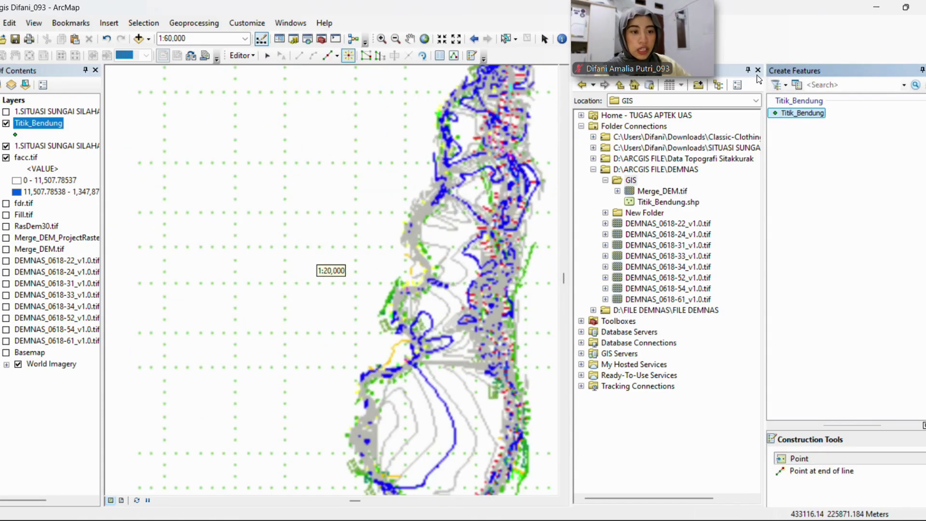
{"action": "left_click", "coordinate": [758, 69]}
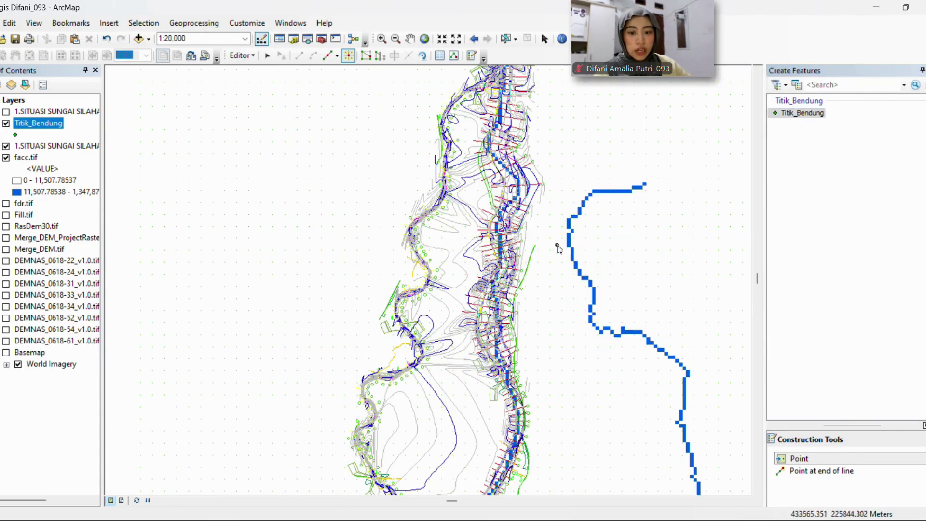
Place a Titik_Bendung point inside the blue flow accumulation cells, just south of the red cross-section line at the river bend
{"action": "scroll", "coordinate": [498, 250], "scroll_direction": "up", "scroll_amount": 1}
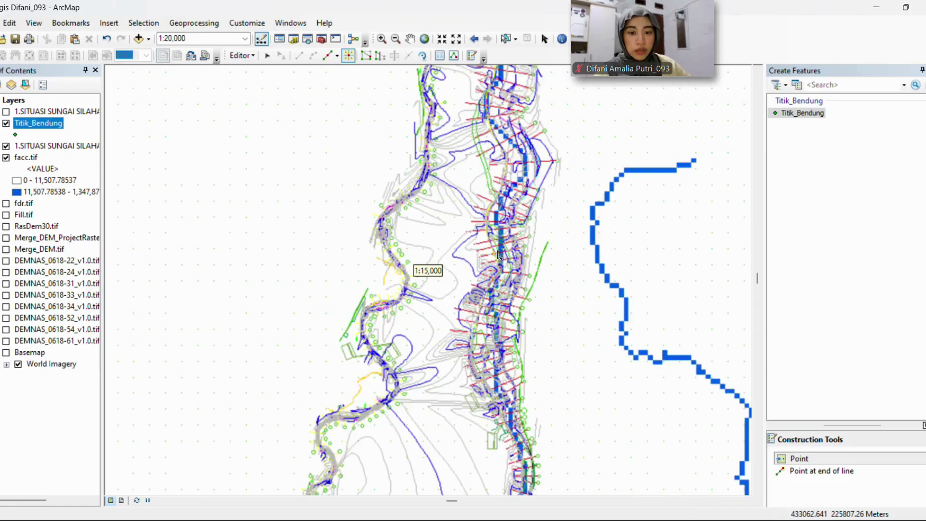
{"action": "scroll", "coordinate": [499, 255], "scroll_direction": "up", "scroll_amount": 5}
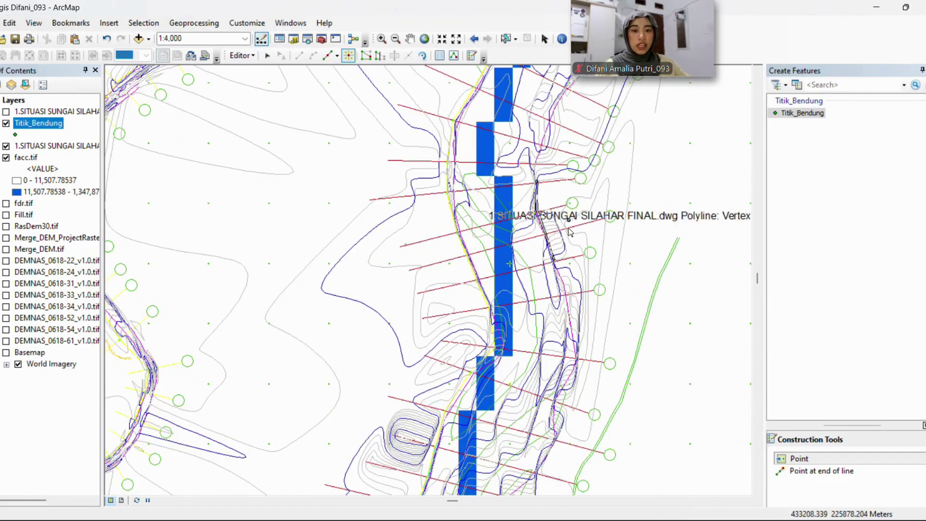
{"action": "scroll", "coordinate": [509, 402], "scroll_direction": "up", "scroll_amount": 2}
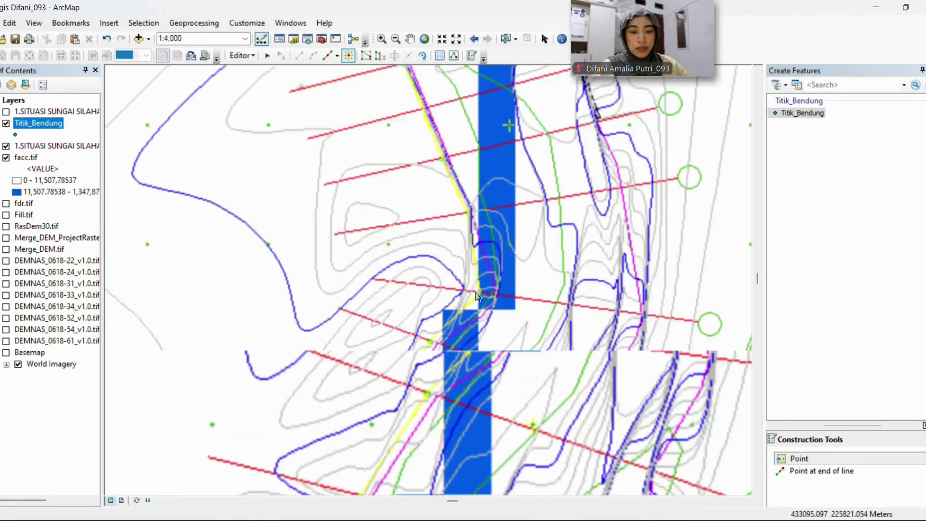
{"action": "scroll", "coordinate": [477, 296], "scroll_direction": "down", "scroll_amount": 4}
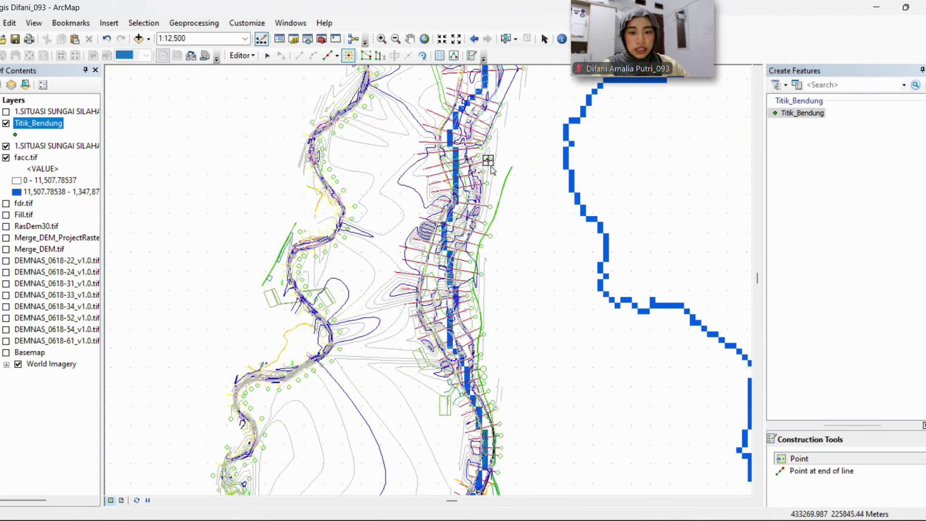
{"action": "scroll", "coordinate": [492, 217], "scroll_direction": "up", "scroll_amount": 2}
{"action": "scroll", "coordinate": [499, 321], "scroll_direction": "down", "scroll_amount": 5}
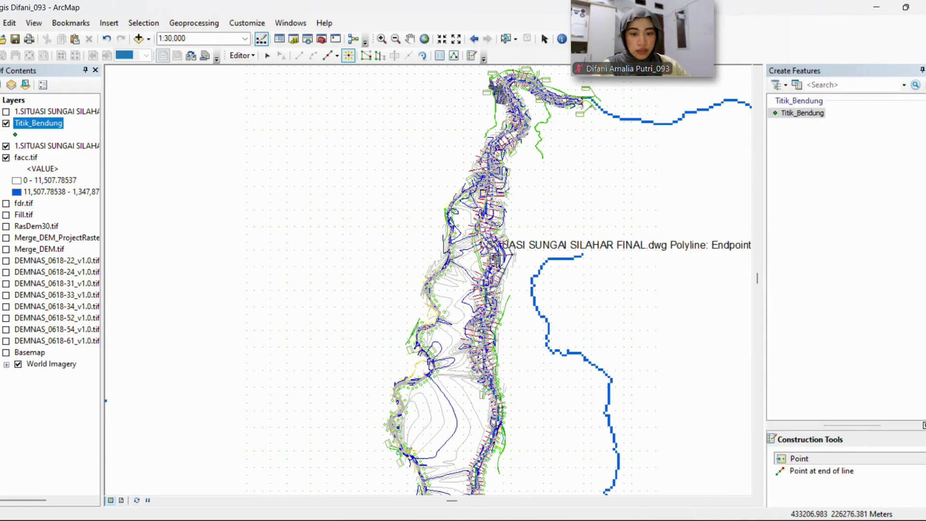
{"action": "scroll", "coordinate": [497, 263], "scroll_direction": "up", "scroll_amount": 9}
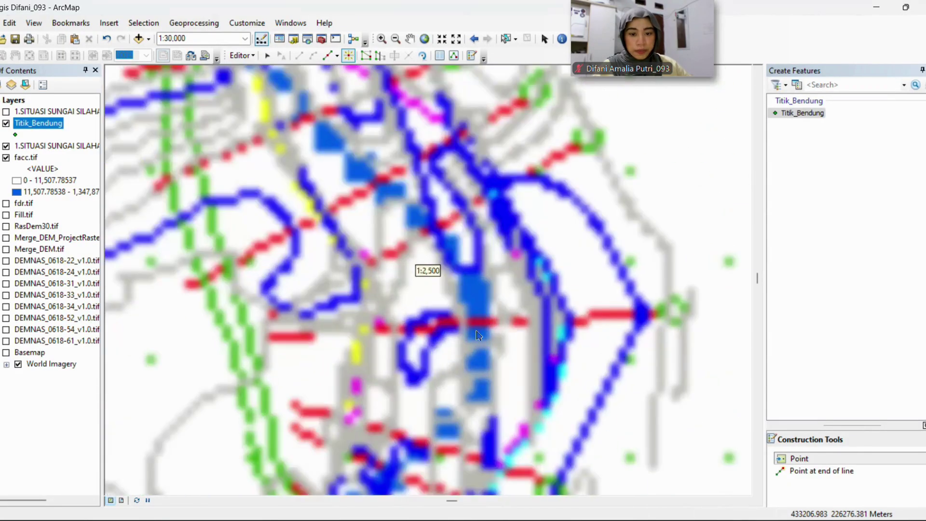
{"action": "scroll", "coordinate": [487, 367], "scroll_direction": "up", "scroll_amount": 4}
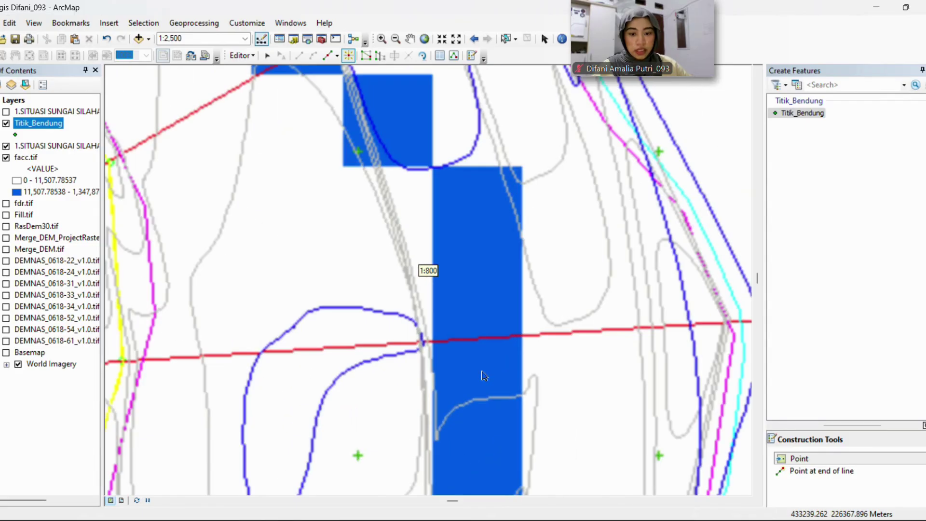
{"action": "left_click", "coordinate": [482, 377]}
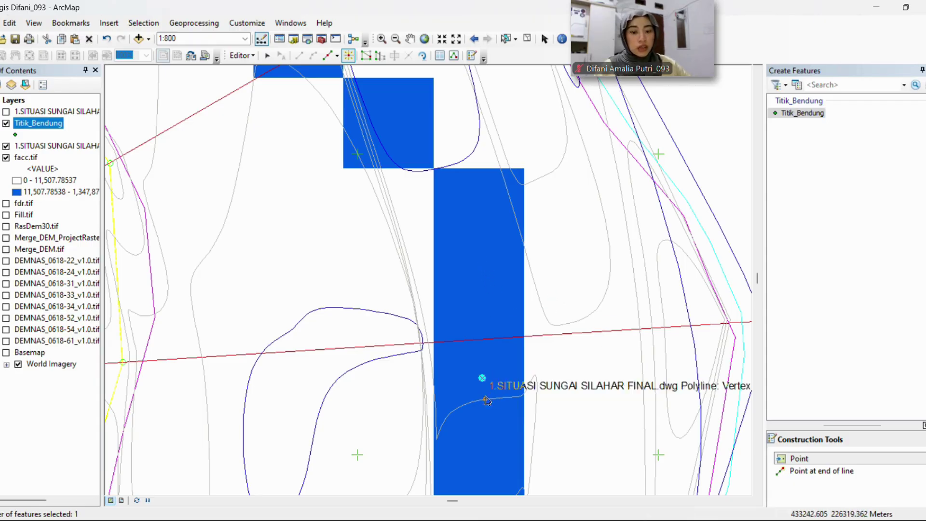
Stop the edit session on Titik_Bendung and save the edits
{"action": "scroll", "coordinate": [487, 396], "scroll_direction": "up", "scroll_amount": 4}
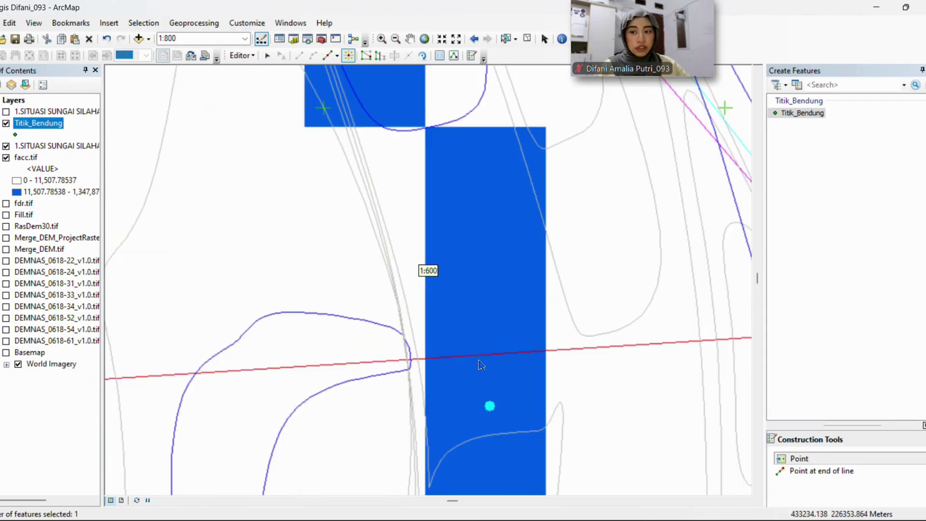
{"action": "scroll", "coordinate": [464, 371], "scroll_direction": "down", "scroll_amount": 2}
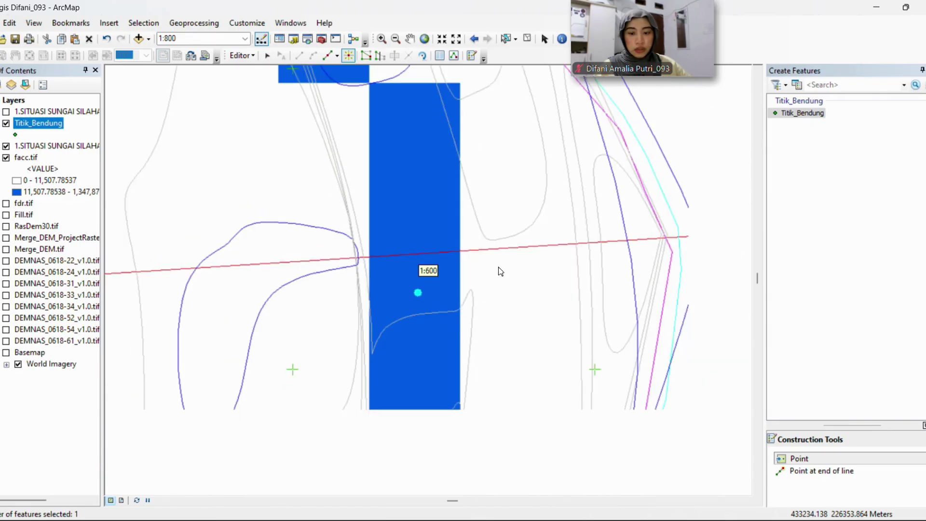
{"action": "left_click", "coordinate": [256, 56]}
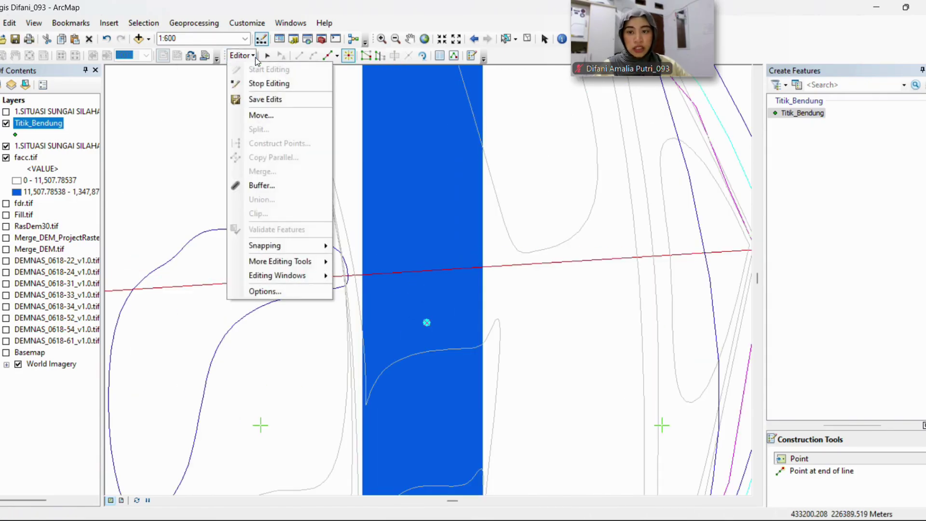
{"action": "left_click", "coordinate": [265, 85]}
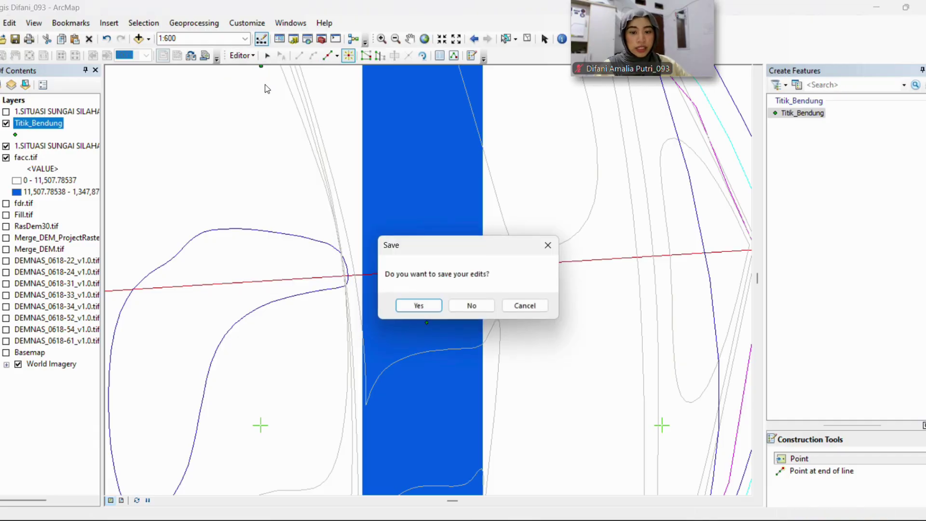
{"action": "left_click", "coordinate": [419, 306]}
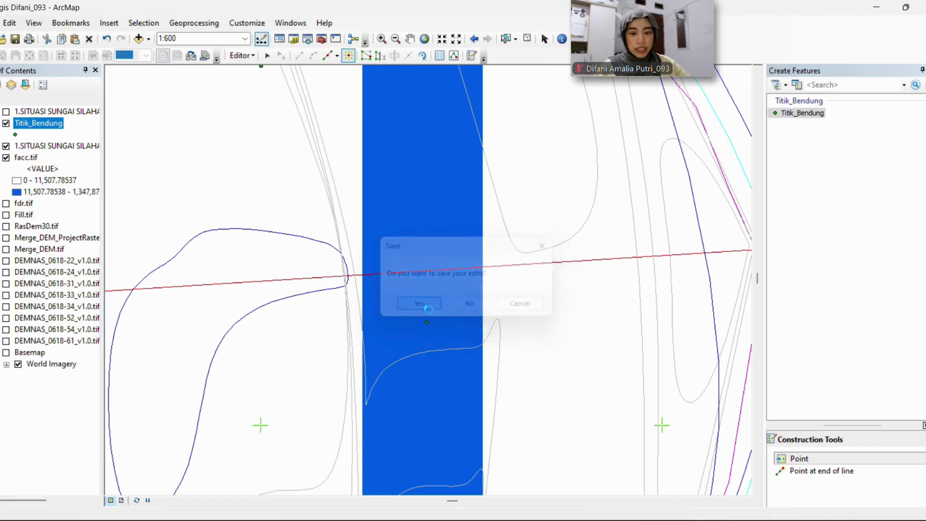
Search for "snap pour point" and open the Snap Pour Point (Spatial Analyst) tool
{"action": "scroll", "coordinate": [393, 228], "scroll_direction": "up", "scroll_amount": 2}
{"action": "scroll", "coordinate": [439, 285], "scroll_direction": "down", "scroll_amount": 8}
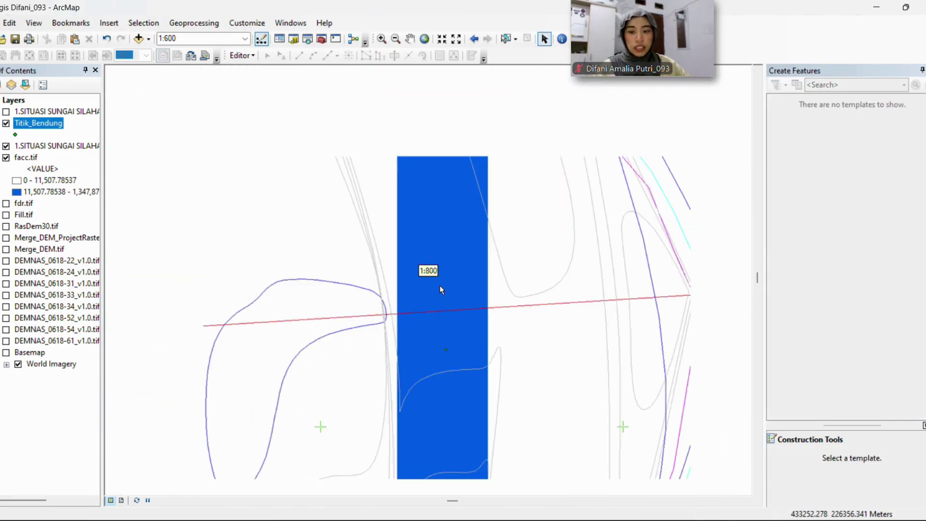
{"action": "left_click_drag", "start_coordinate": [826, 129], "coordinate": [781, 54]}
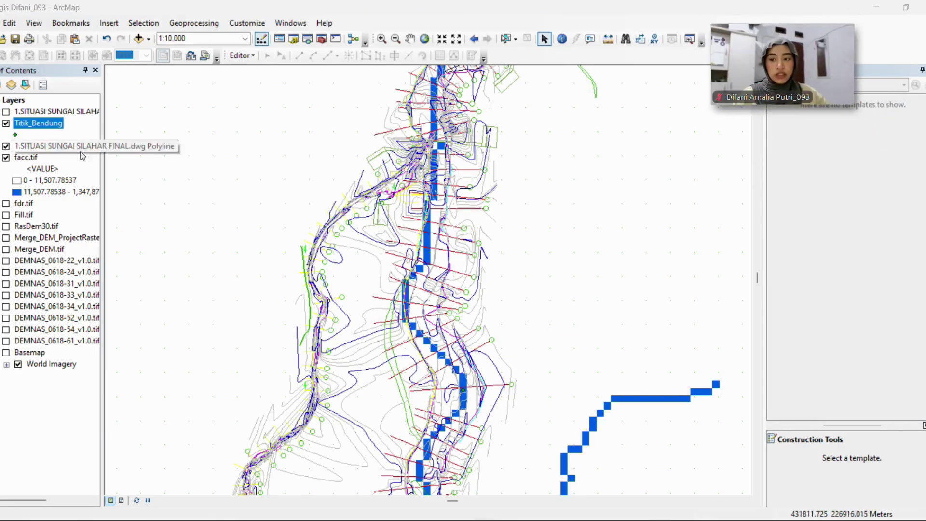
{"action": "scroll", "coordinate": [474, 294], "scroll_direction": "up", "scroll_amount": 1}
{"action": "scroll", "coordinate": [474, 295], "scroll_direction": "down", "scroll_amount": 3}
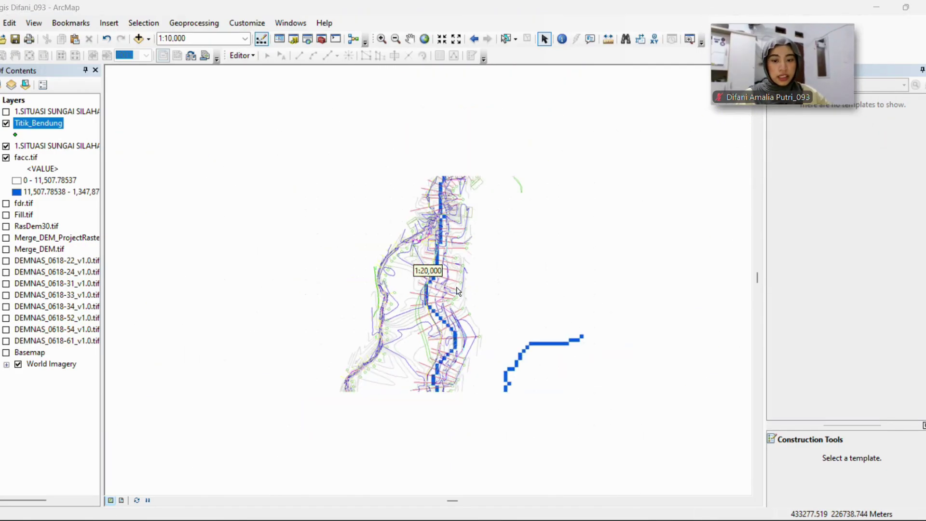
{"action": "left_click", "coordinate": [925, 111]}
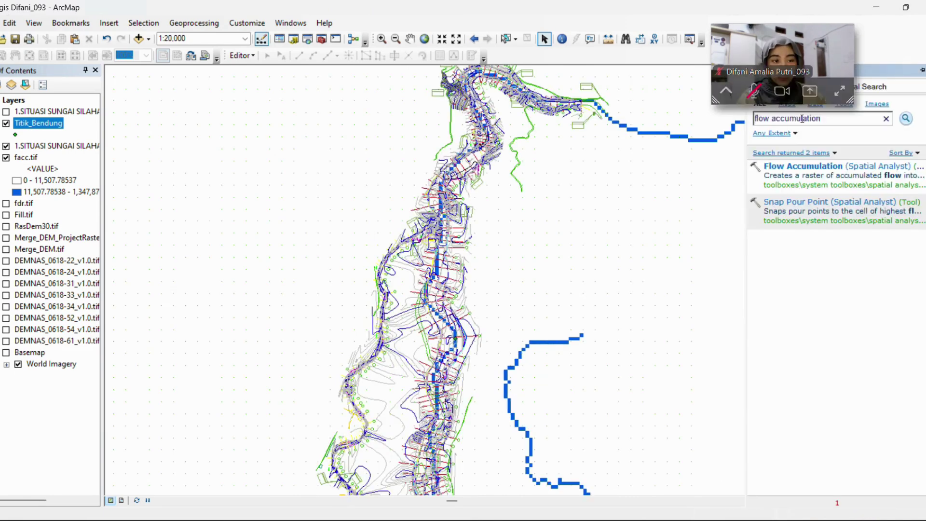
{"action": "left_click_drag", "start_coordinate": [833, 118], "coordinate": [716, 135]}
{"action": "type", "text": "snap"}
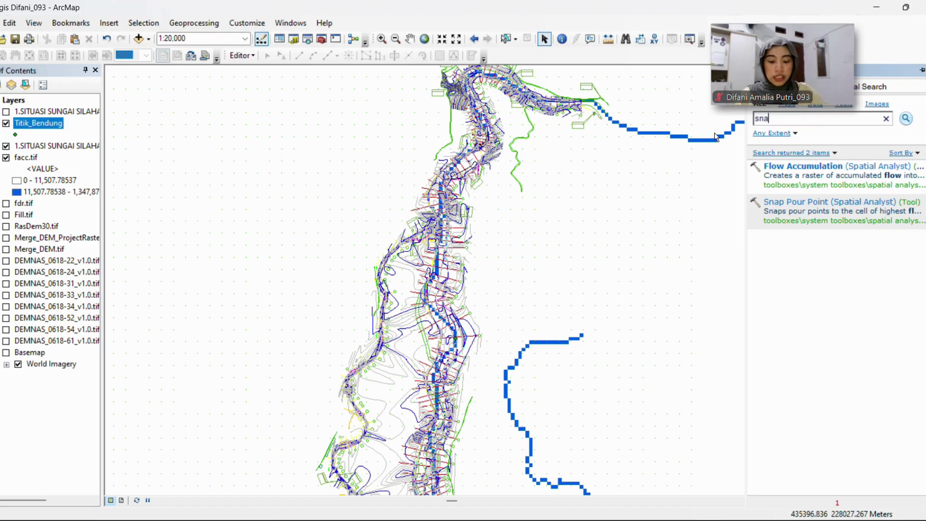
{"action": "type", "text": "poin"}
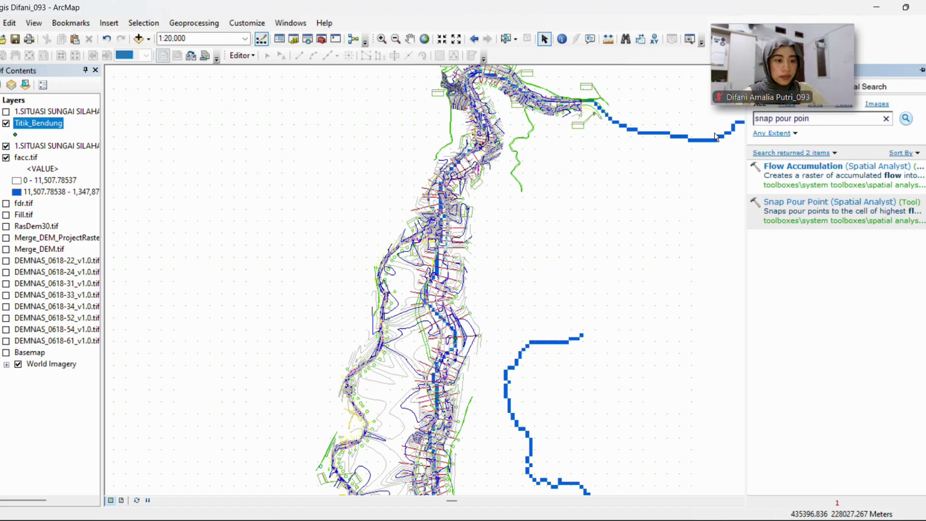
{"action": "type", "text": "t"}
{"action": "key", "text": "Return"}
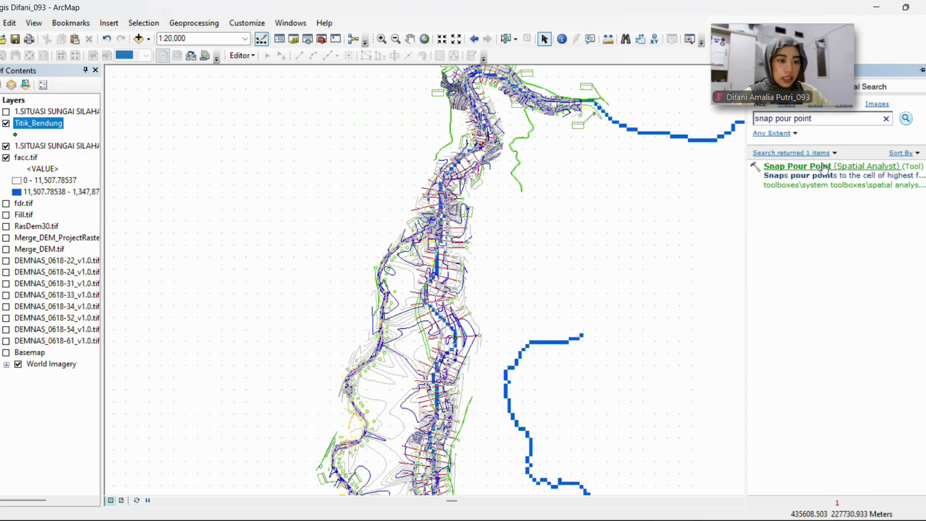
{"action": "left_click", "coordinate": [797, 166]}
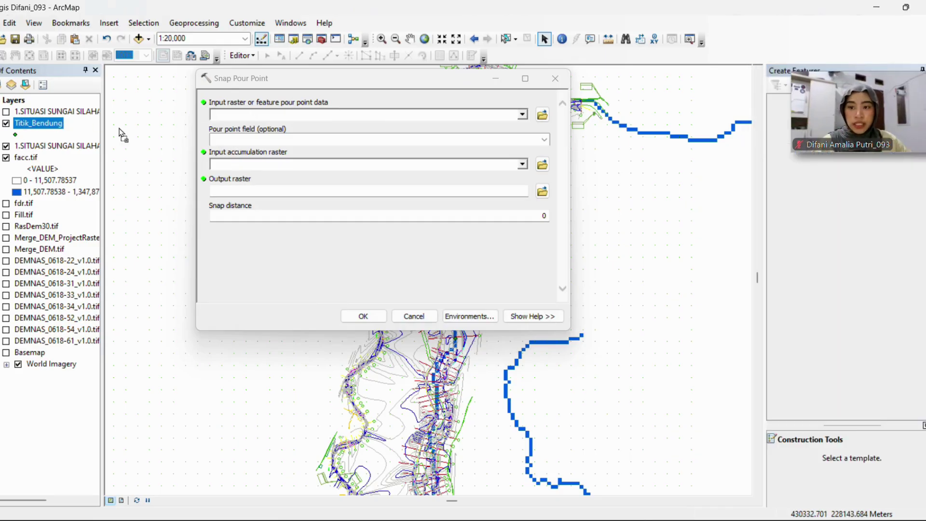
Run Snap Pour Point with Titik_Bendung as pour point data and facc.tif as accumulation raster, saving the output as Snap.tif in the GIS folder
{"action": "left_click_drag", "start_coordinate": [123, 136], "coordinate": [237, 112]}
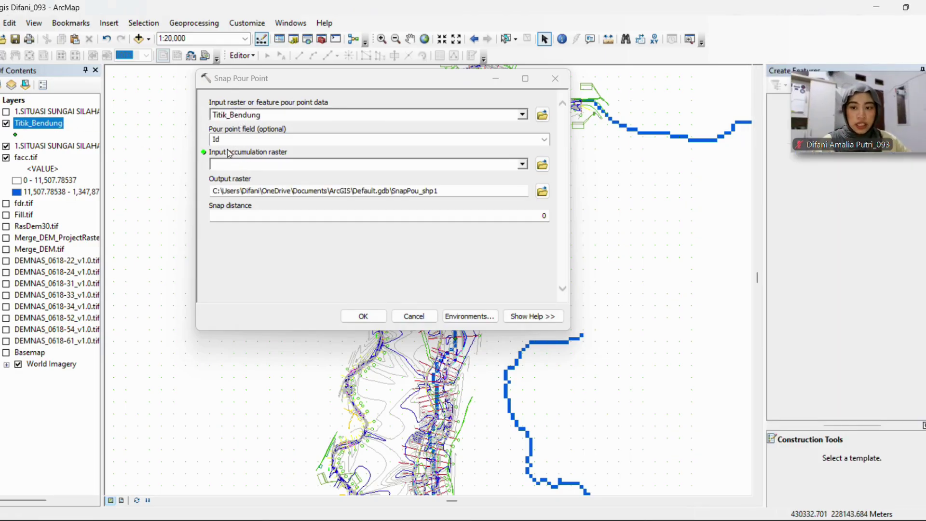
{"action": "left_click", "coordinate": [249, 163]}
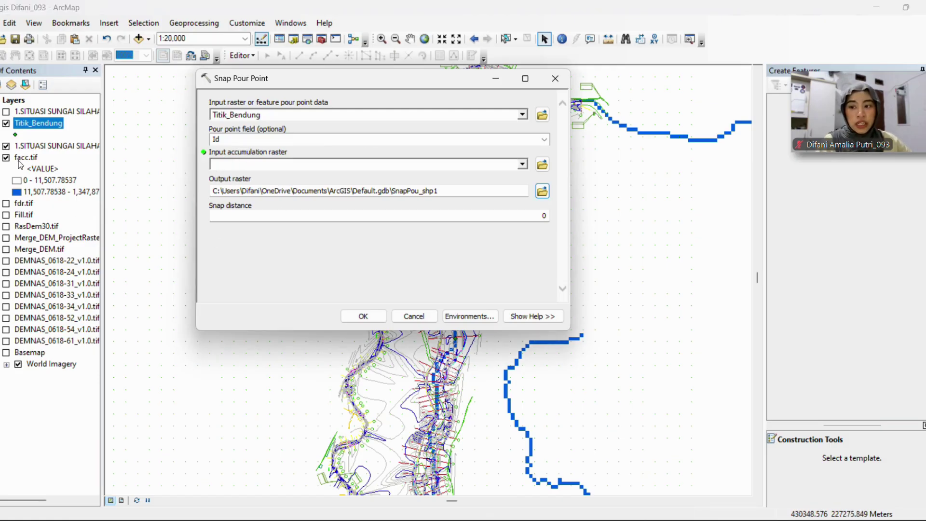
{"action": "left_click_drag", "start_coordinate": [19, 162], "coordinate": [191, 172]}
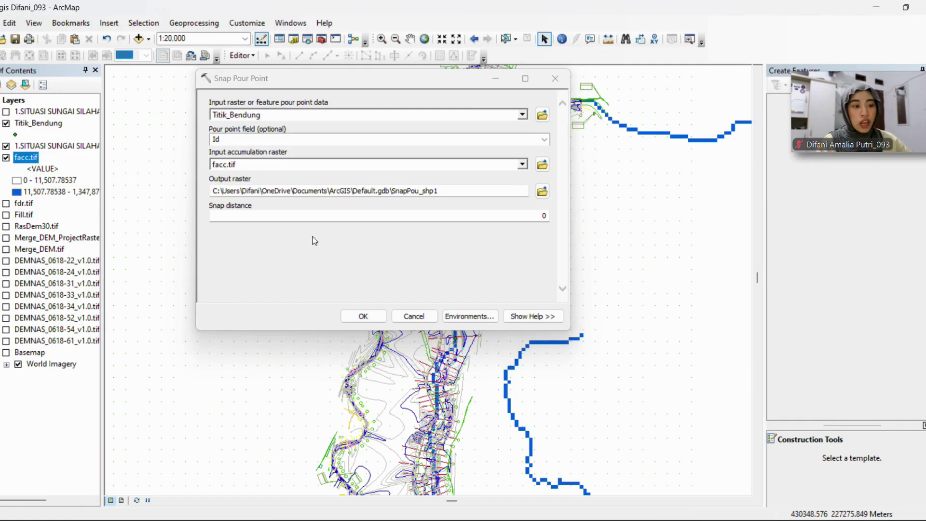
{"action": "left_click", "coordinate": [543, 192]}
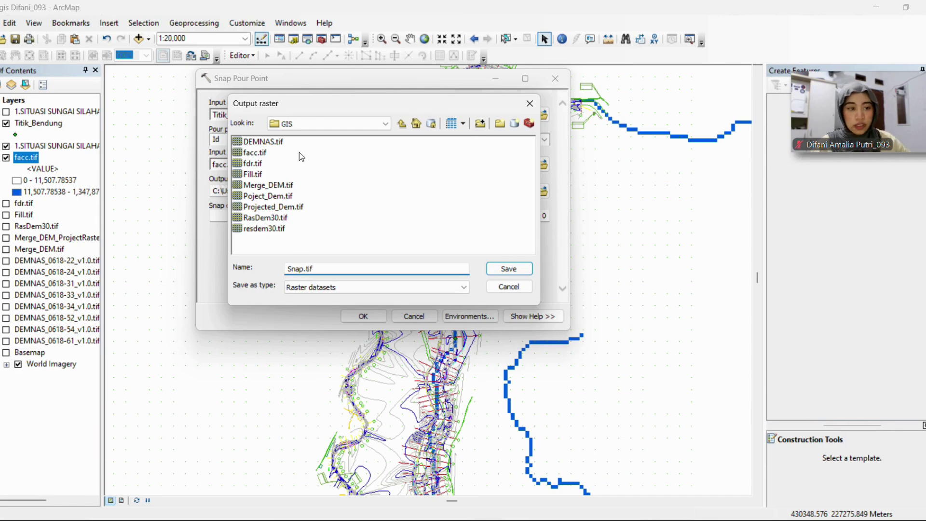
{"action": "left_click", "coordinate": [509, 270]}
{"action": "left_click", "coordinate": [363, 316]}
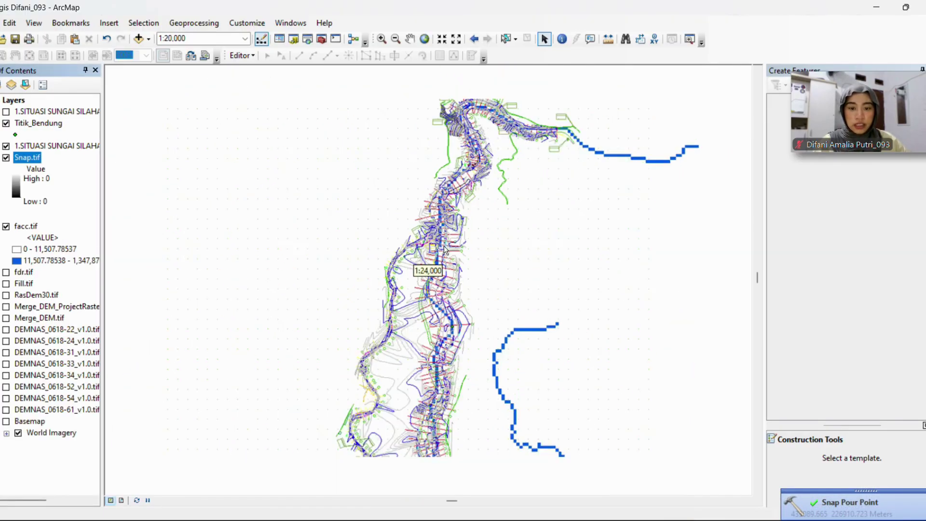
Examine the Snap.tif cell at the Titik_Bendung point against the flow accumulation cells and the cross-section line
{"action": "scroll", "coordinate": [444, 245], "scroll_direction": "up", "scroll_amount": 5}
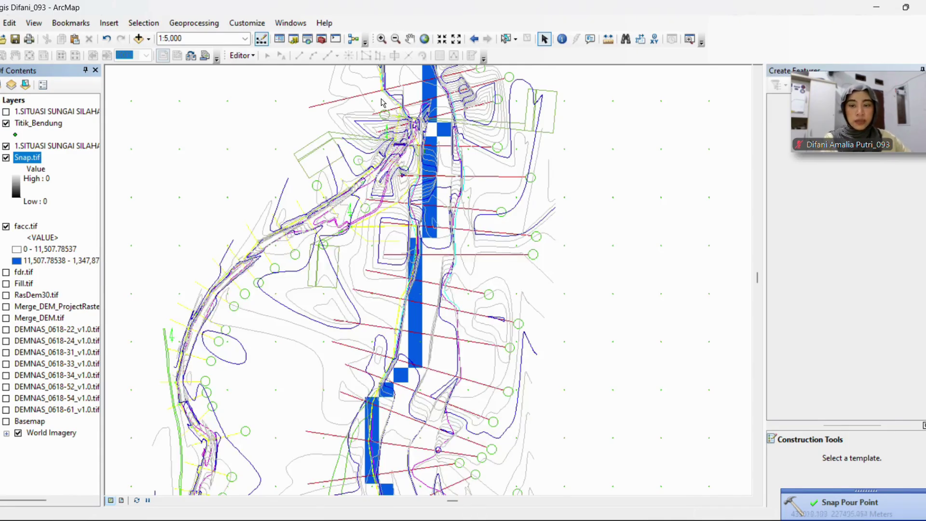
{"action": "scroll", "coordinate": [454, 415], "scroll_direction": "down", "scroll_amount": 5}
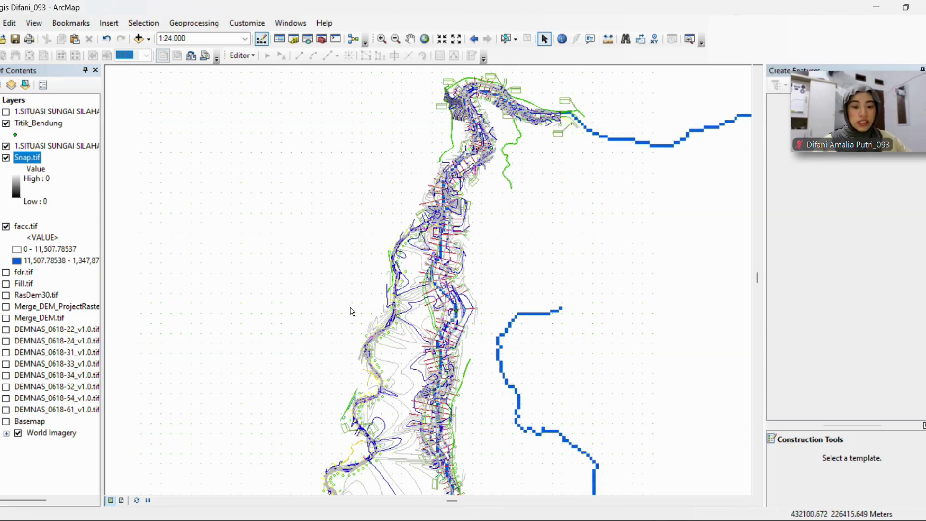
{"action": "scroll", "coordinate": [446, 339], "scroll_direction": "up", "scroll_amount": 1}
{"action": "scroll", "coordinate": [445, 338], "scroll_direction": "up", "scroll_amount": 4}
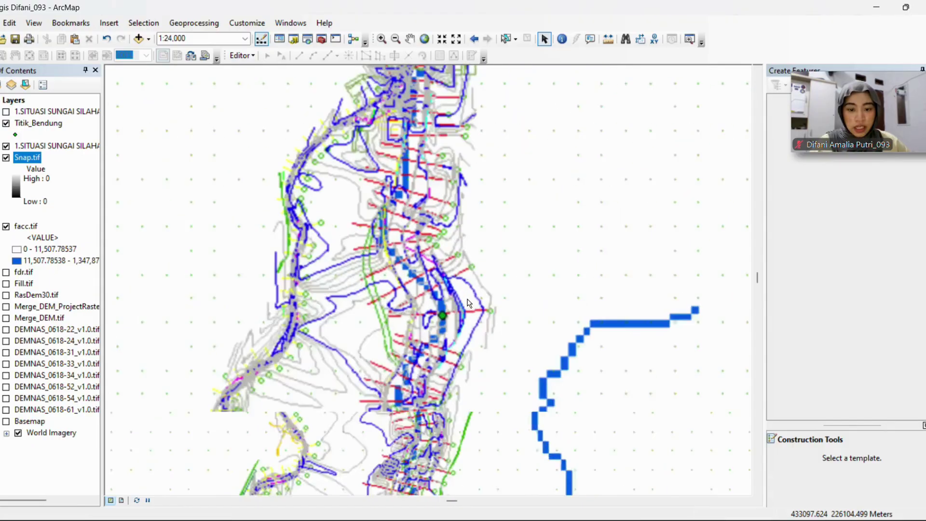
{"action": "scroll", "coordinate": [449, 296], "scroll_direction": "up", "scroll_amount": 3}
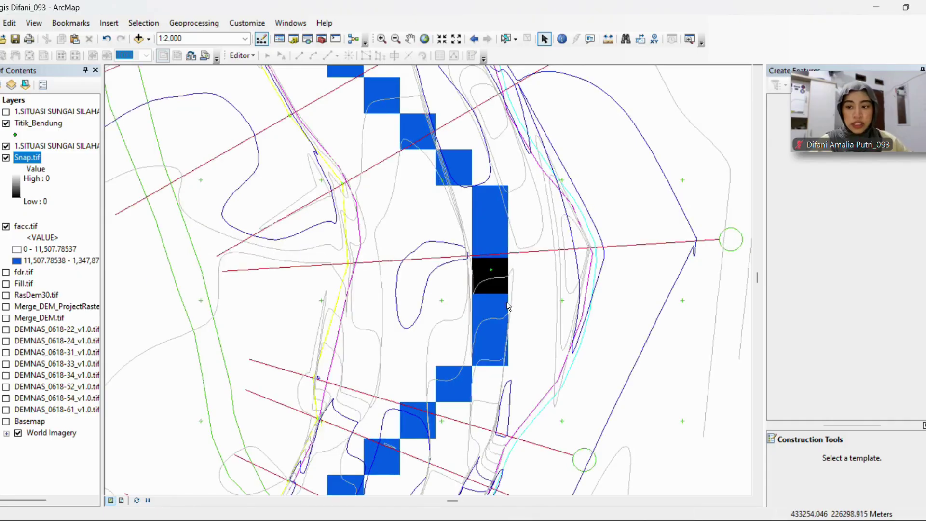
{"action": "scroll", "coordinate": [497, 284], "scroll_direction": "up", "scroll_amount": 3}
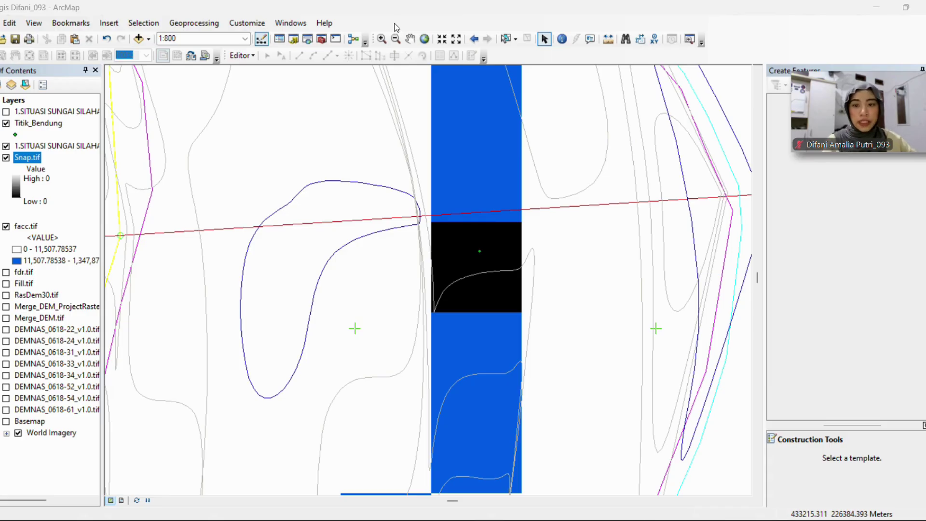
Search for "watershed" and open the Watershed (Spatial Analyst) tool
{"action": "mouse_move", "coordinate": [827, 95]}
{"action": "left_click_drag", "start_coordinate": [827, 95], "coordinate": [656, 48]}
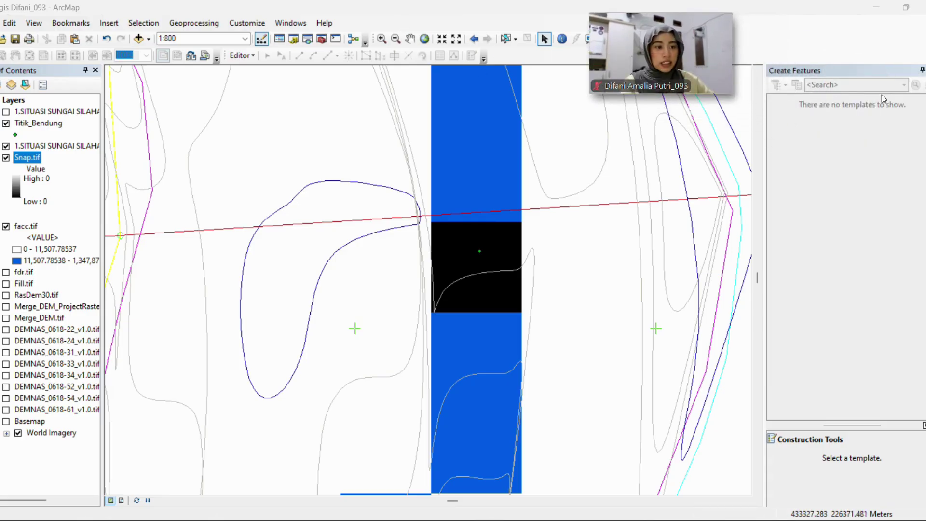
{"action": "left_click", "coordinate": [925, 104]}
{"action": "triple_click", "coordinate": [835, 116]}
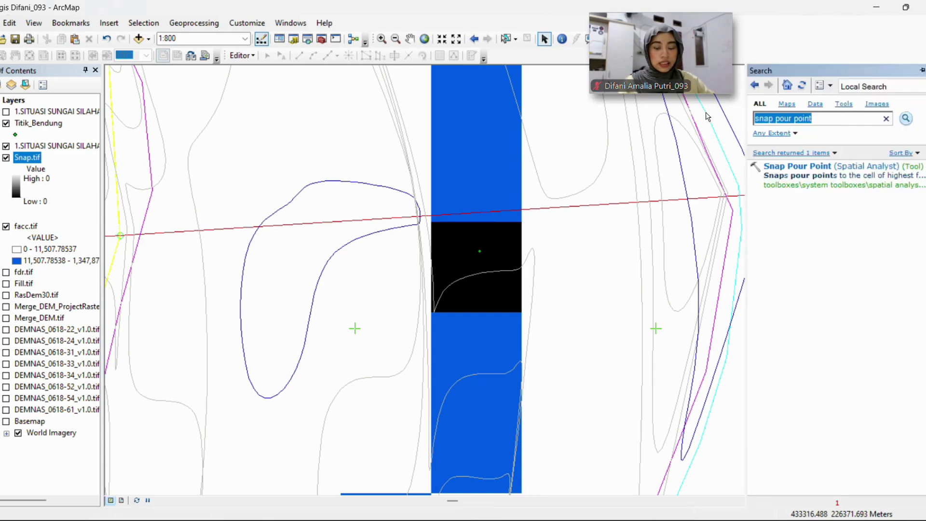
{"action": "type", "text": "watershed"}
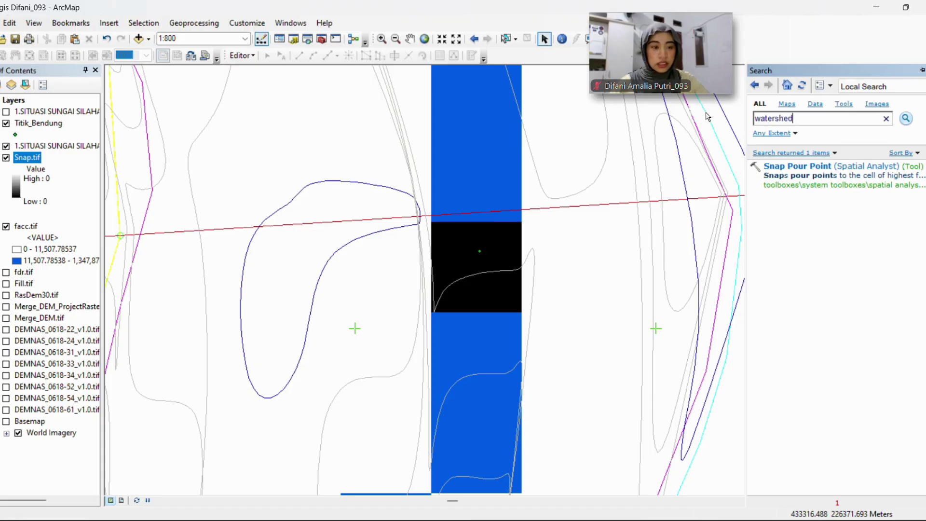
{"action": "key", "text": "Return"}
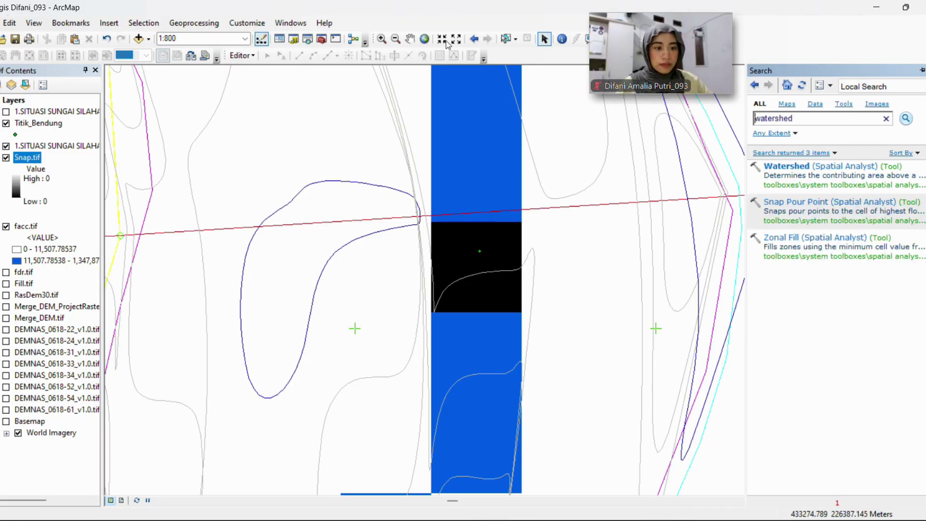
{"action": "left_click", "coordinate": [924, 113]}
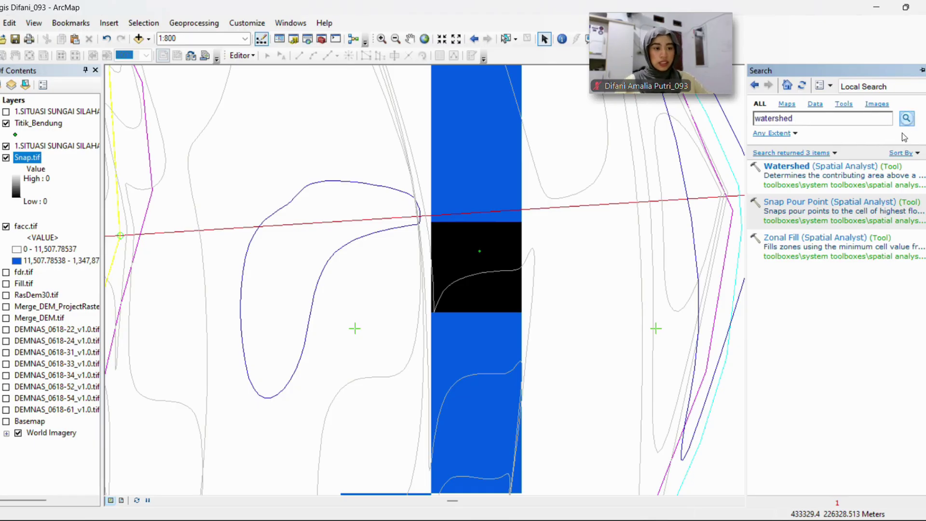
{"action": "left_click", "coordinate": [834, 168]}
{"action": "left_click_drag", "start_coordinate": [649, 58], "coordinate": [814, 99]}
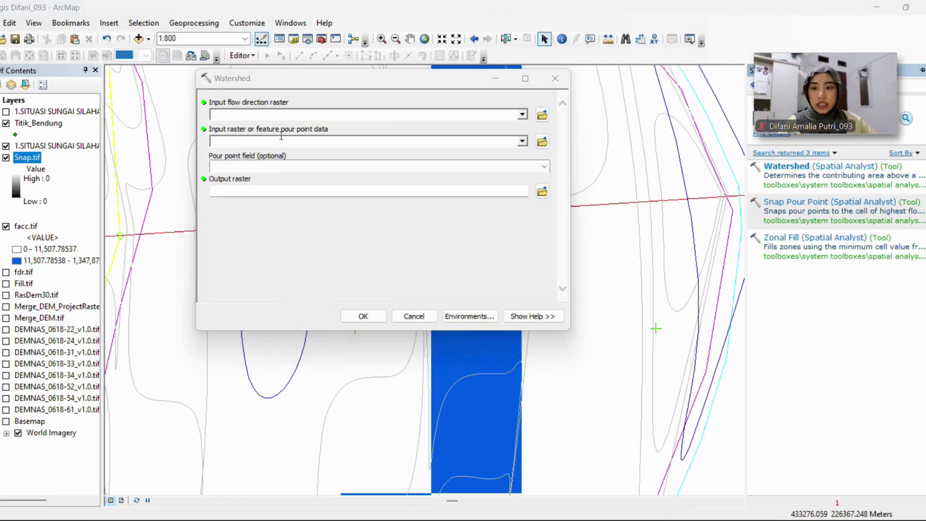
Set the Watershed inputs to fdr.tif as flow direction raster and Snap.tif as pour point data
{"action": "left_click_drag", "start_coordinate": [270, 86], "coordinate": [348, 115]}
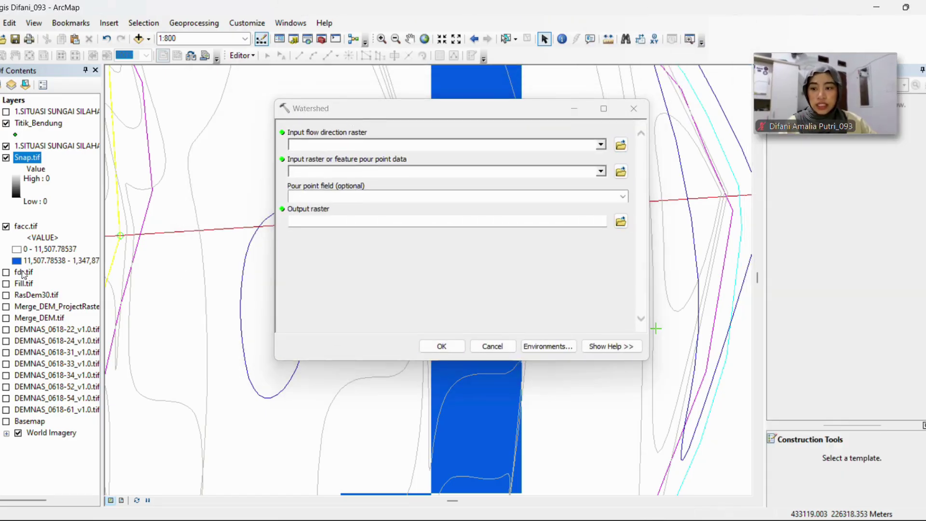
{"action": "left_click_drag", "start_coordinate": [21, 274], "coordinate": [308, 147]}
{"action": "left_click", "coordinate": [306, 182]}
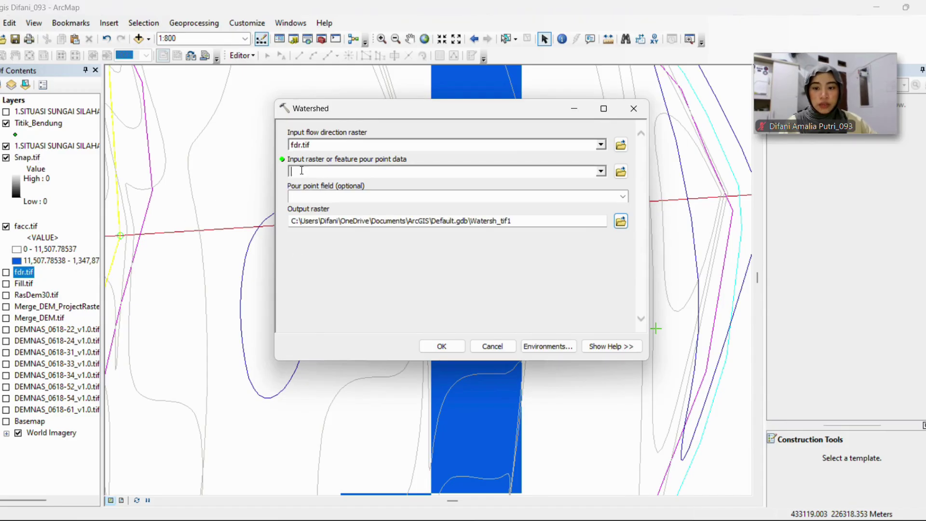
{"action": "left_click_drag", "start_coordinate": [28, 166], "coordinate": [303, 176]}
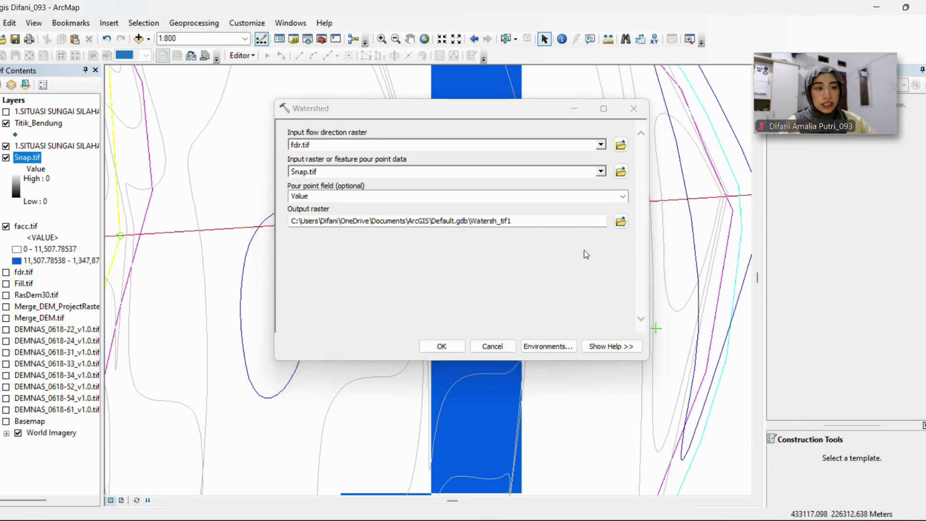
Save the Watershed output raster as Das_Bendung.tif in the GIS folder and run the tool
{"action": "left_click", "coordinate": [621, 221]}
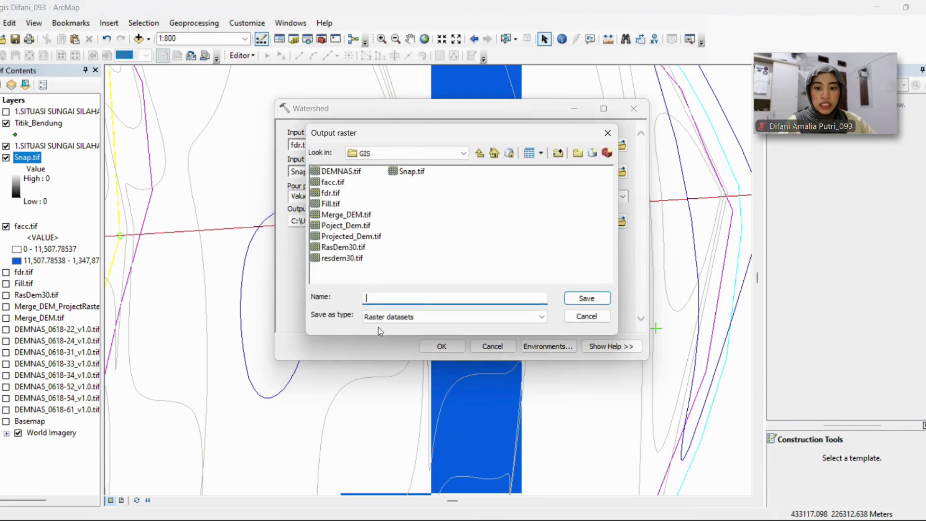
{"action": "left_click", "coordinate": [395, 23]}
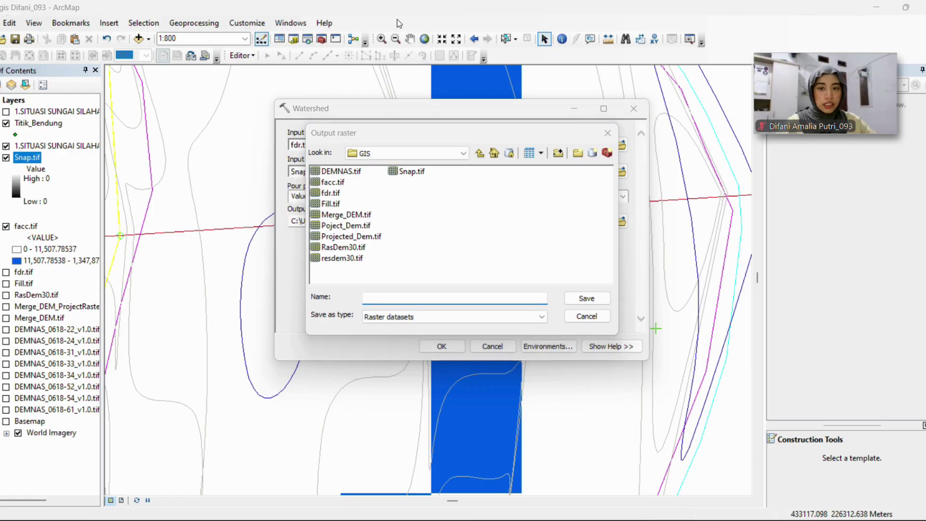
{"action": "left_click", "coordinate": [381, 302]}
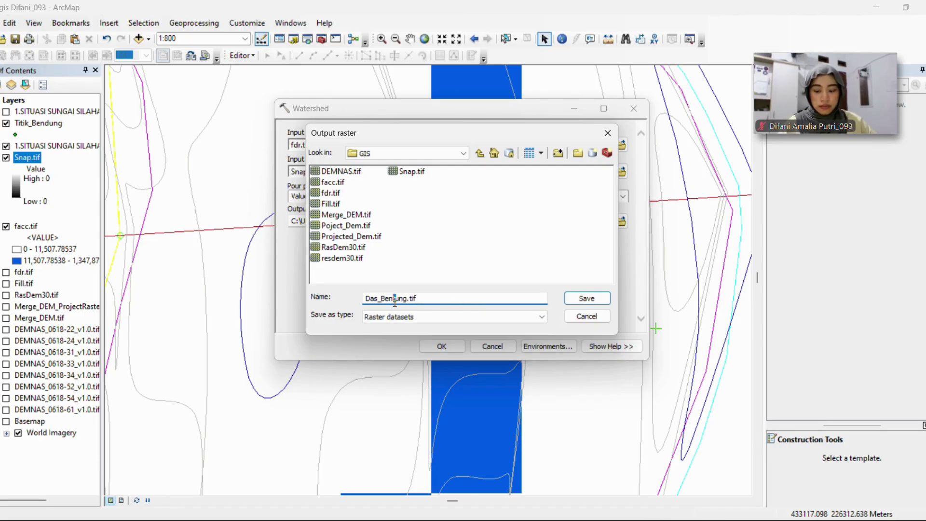
{"action": "left_click", "coordinate": [437, 299]}
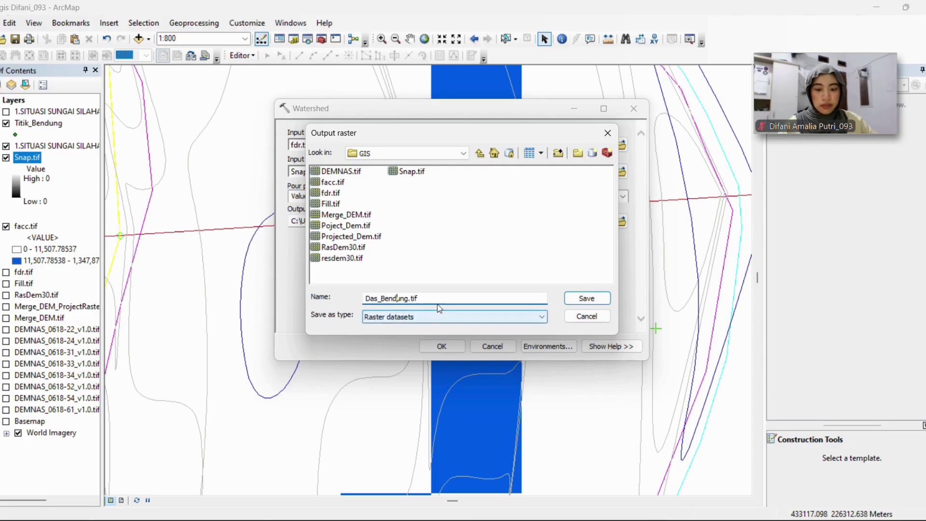
{"action": "left_click", "coordinate": [595, 302]}
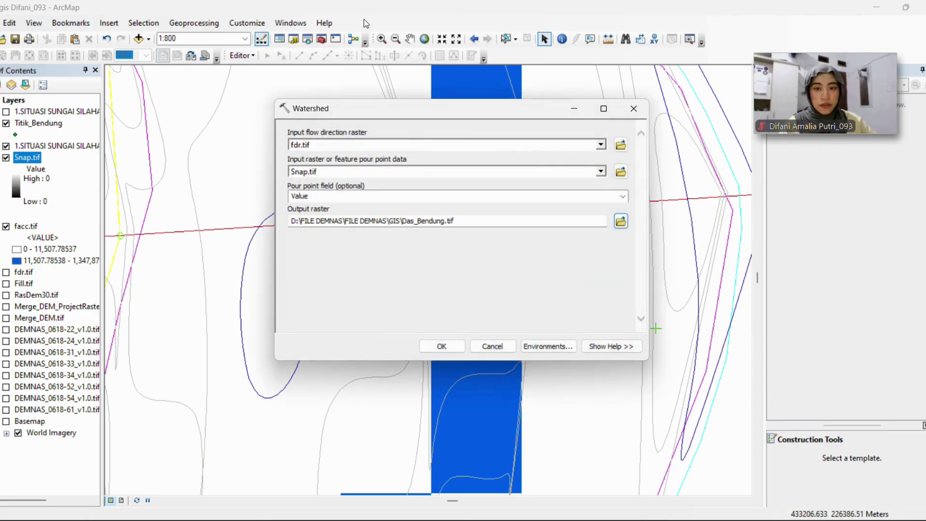
{"action": "left_click", "coordinate": [451, 347]}
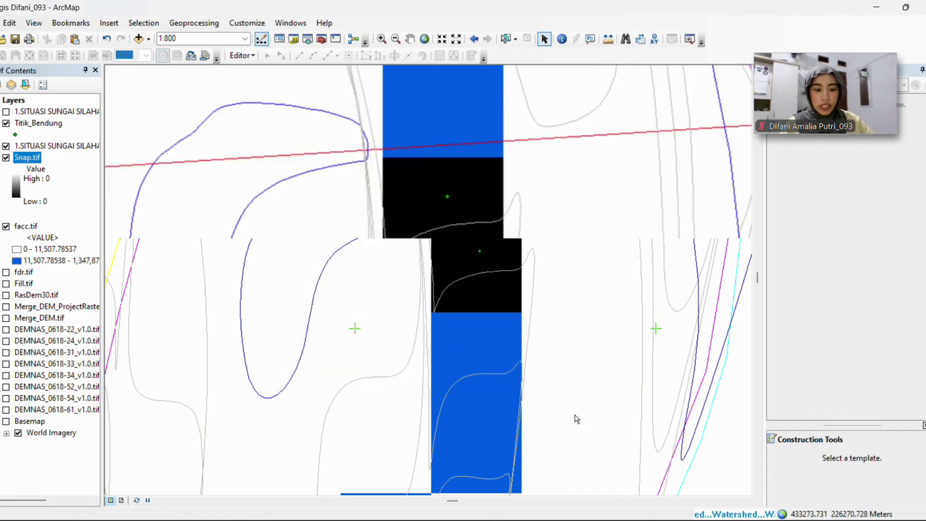
Examine the full extent of the Das_Bendung.tif watershed against the weir site and the flow accumulation streams
{"action": "scroll", "coordinate": [577, 419], "scroll_direction": "up", "scroll_amount": 4}
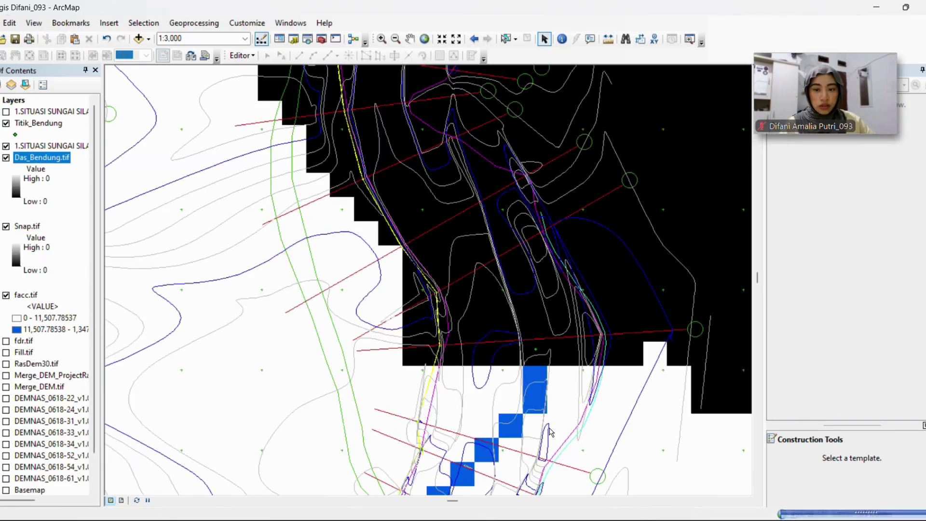
{"action": "scroll", "coordinate": [507, 312], "scroll_direction": "up", "scroll_amount": 3}
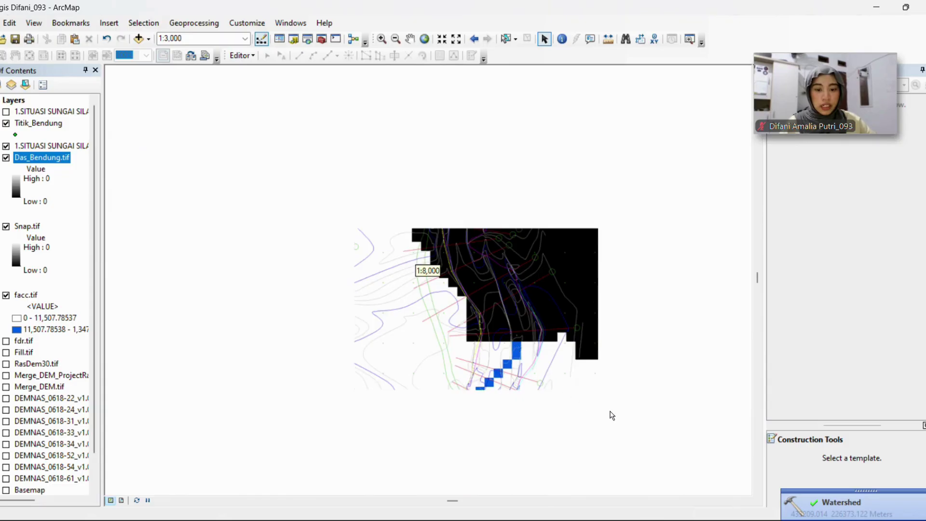
{"action": "scroll", "coordinate": [488, 323], "scroll_direction": "up", "scroll_amount": 1}
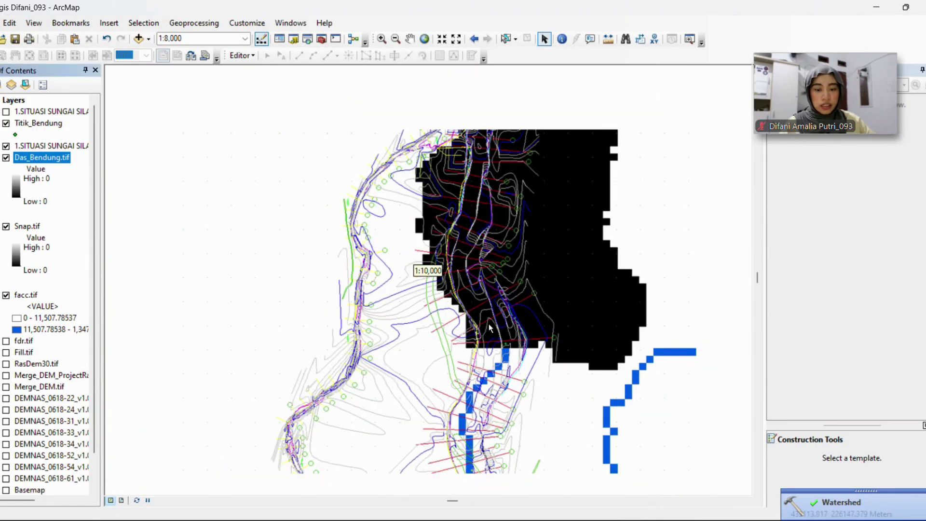
{"action": "scroll", "coordinate": [460, 304], "scroll_direction": "up", "scroll_amount": 2}
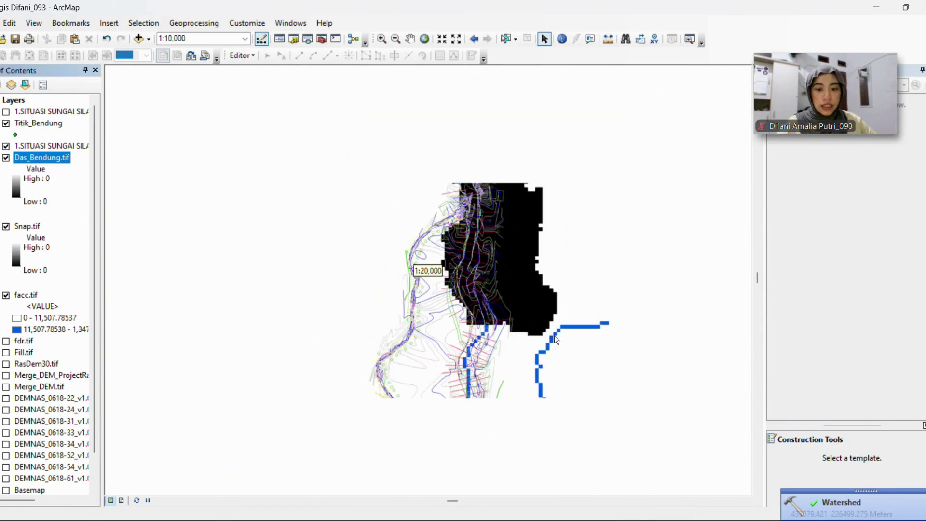
{"action": "scroll", "coordinate": [472, 357], "scroll_direction": "up", "scroll_amount": 1}
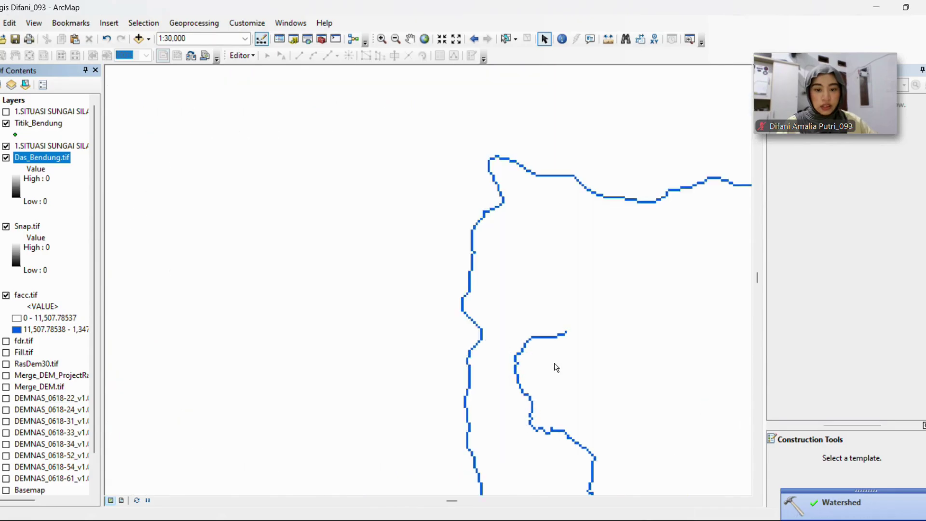
{"action": "scroll", "coordinate": [497, 307], "scroll_direction": "up", "scroll_amount": 1}
{"action": "scroll", "coordinate": [499, 304], "scroll_direction": "up", "scroll_amount": 1}
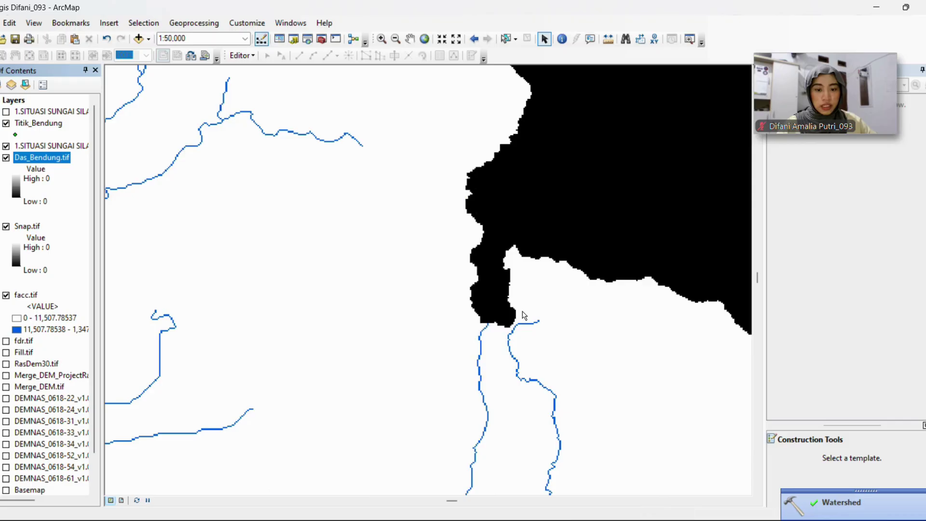
{"action": "scroll", "coordinate": [460, 260], "scroll_direction": "up", "scroll_amount": 3}
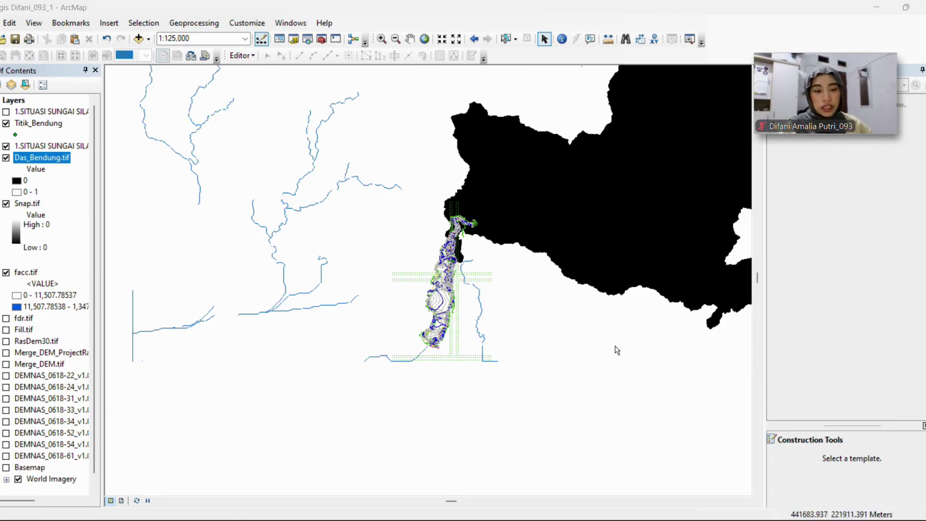
{"action": "right_click", "coordinate": [47, 157]}
{"action": "left_click", "coordinate": [104, 227]}
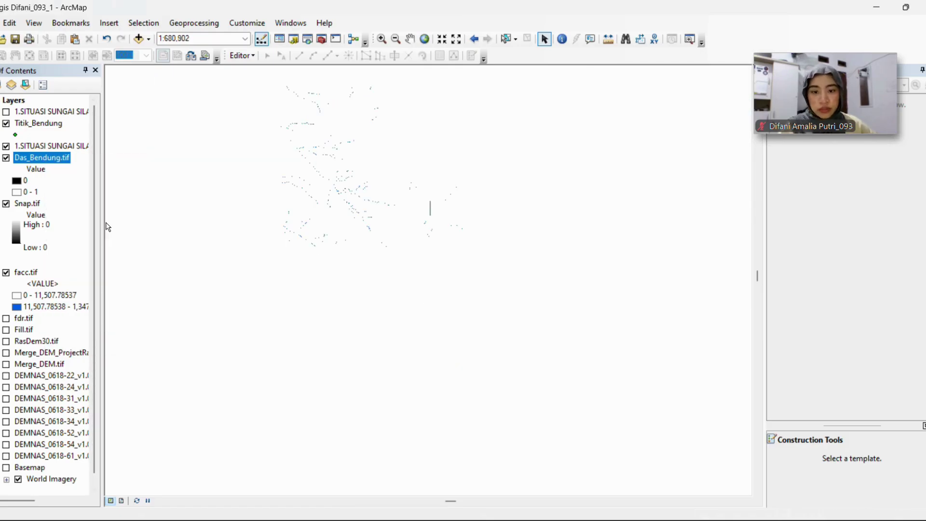
{"action": "left_click_drag", "start_coordinate": [497, 429], "coordinate": [503, 352]}
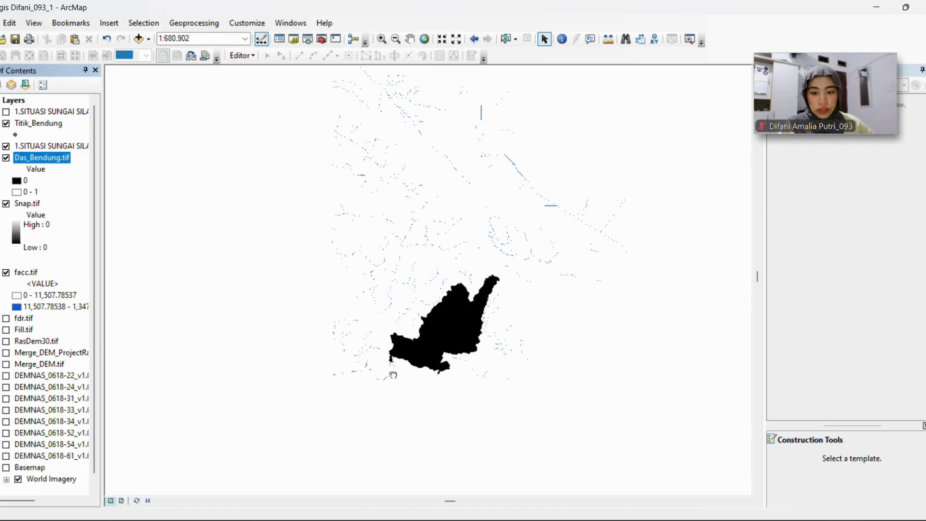
{"action": "scroll", "coordinate": [445, 270], "scroll_direction": "down", "scroll_amount": 3}
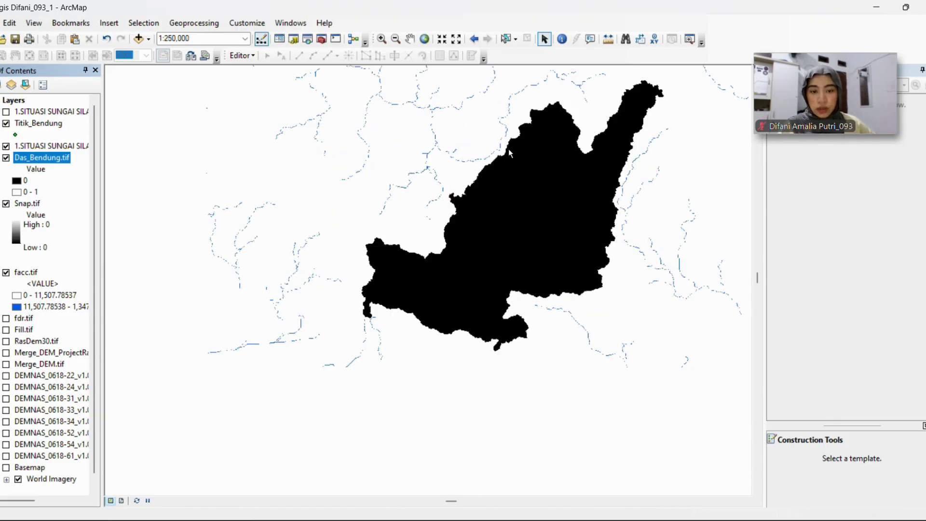
Change the colour of the 0 class in the Das_Bendung.tif symbology to light blue
{"action": "right_click", "coordinate": [39, 164]}
{"action": "left_click", "coordinate": [82, 350]}
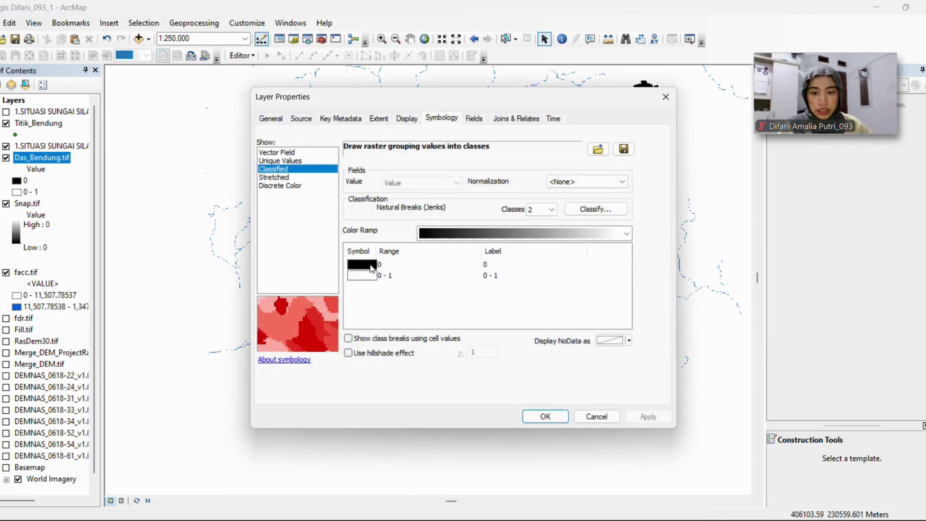
{"action": "left_click", "coordinate": [372, 268]}
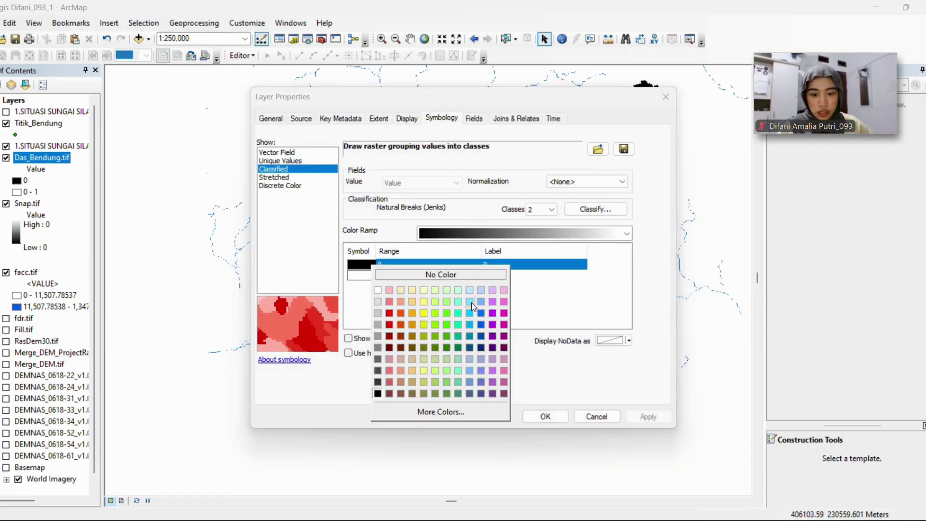
{"action": "left_click", "coordinate": [469, 302]}
{"action": "left_click", "coordinate": [648, 417]}
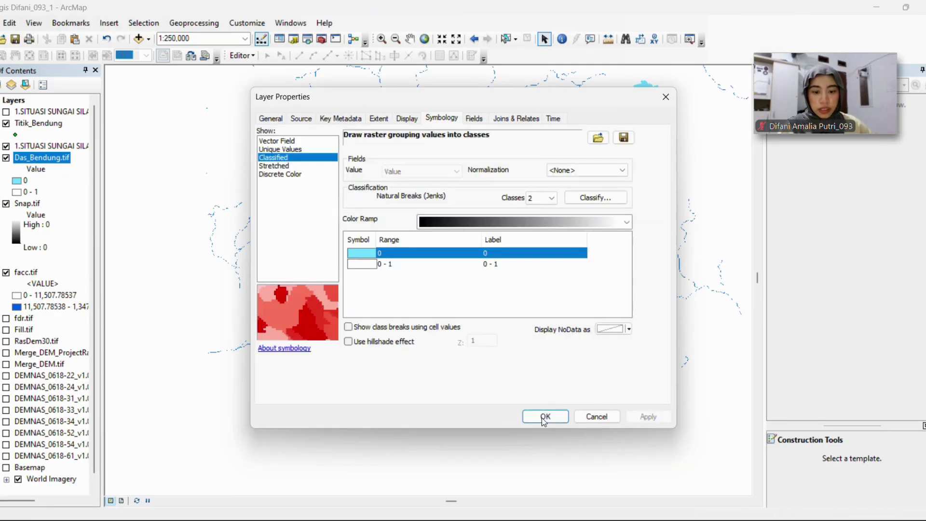
{"action": "left_click", "coordinate": [545, 417]}
Set the display transparency of the Das_Bendung.tif layer to 50%
{"action": "scroll", "coordinate": [470, 358], "scroll_direction": "up", "scroll_amount": 1}
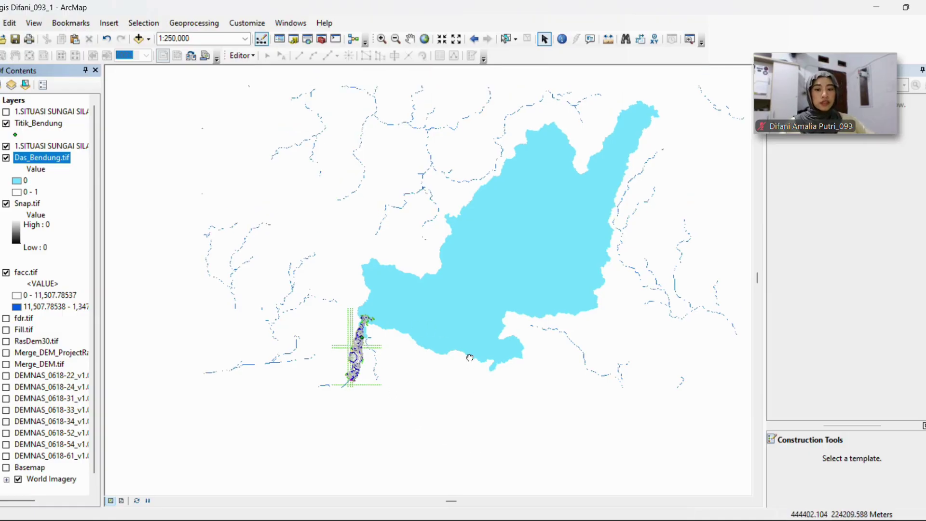
{"action": "scroll", "coordinate": [470, 358], "scroll_direction": "down", "scroll_amount": 1}
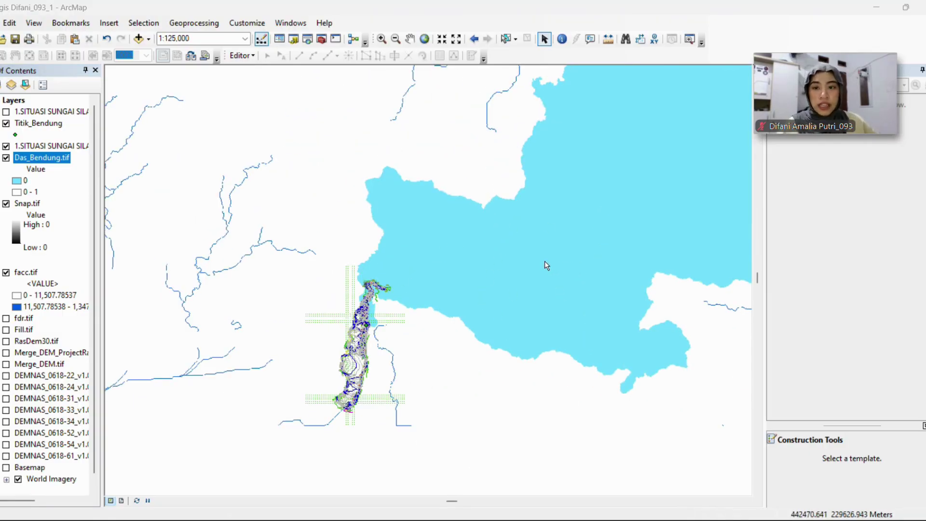
{"action": "right_click", "coordinate": [58, 164]}
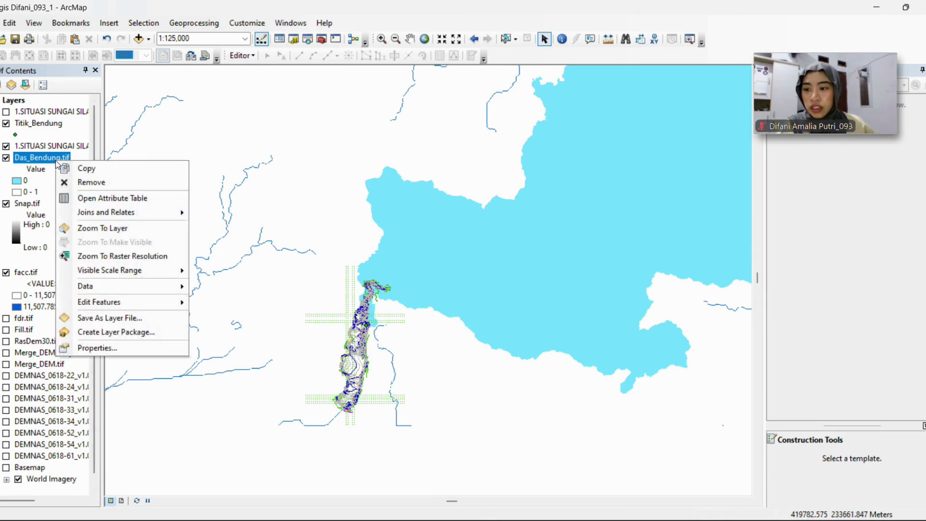
{"action": "left_click", "coordinate": [115, 348]}
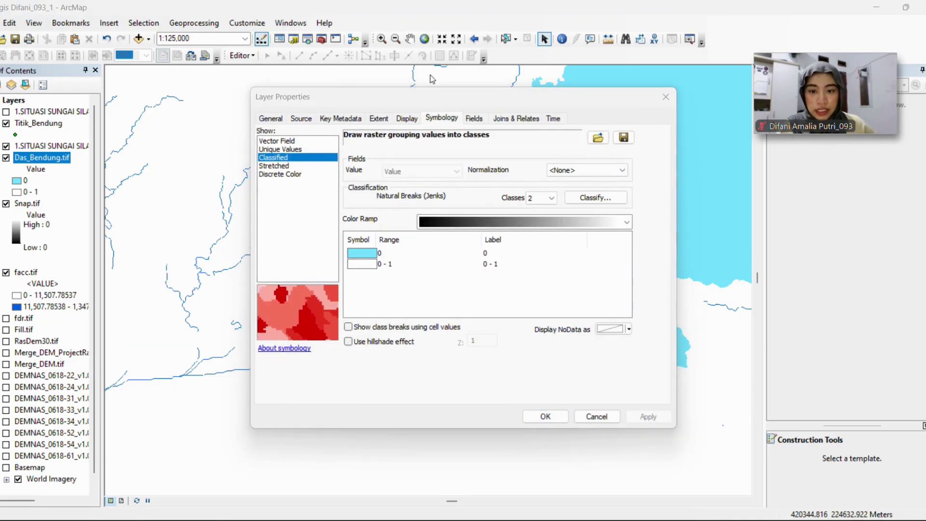
{"action": "left_click", "coordinate": [407, 121]}
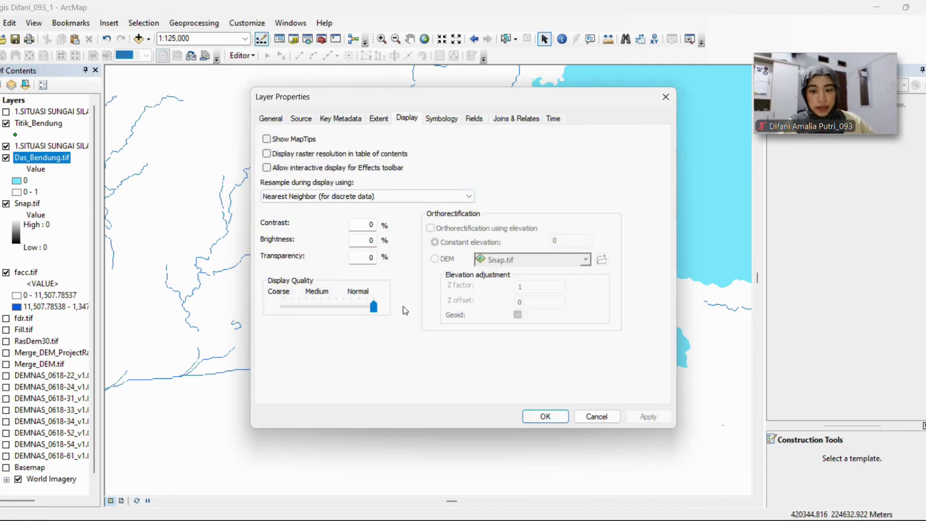
{"action": "double_click", "coordinate": [376, 256]}
{"action": "type", "text": "50"}
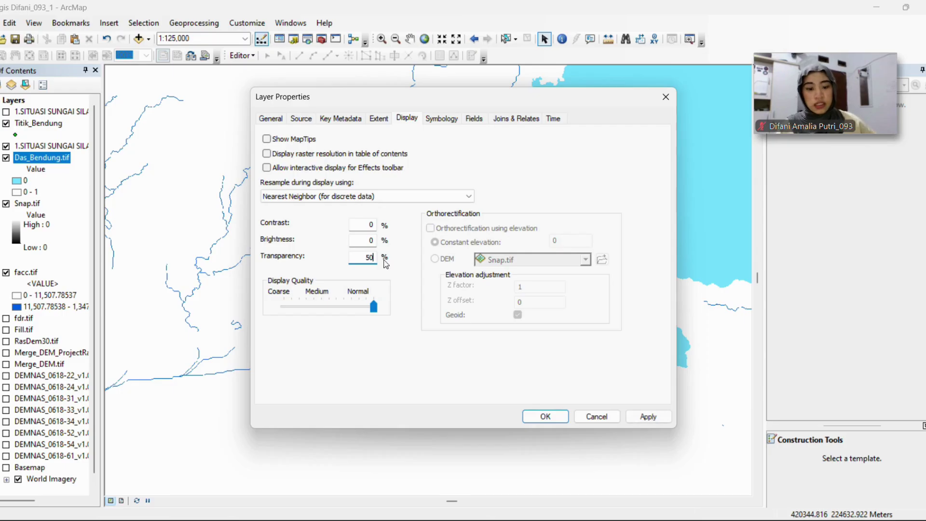
{"action": "left_click", "coordinate": [648, 416]}
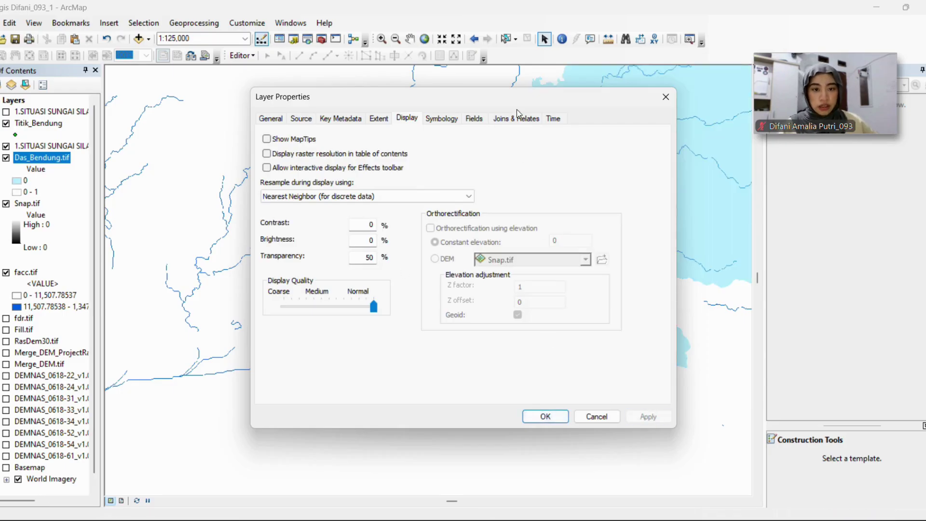
{"action": "left_click_drag", "start_coordinate": [516, 99], "coordinate": [473, 91]}
{"action": "left_click", "coordinate": [498, 388]}
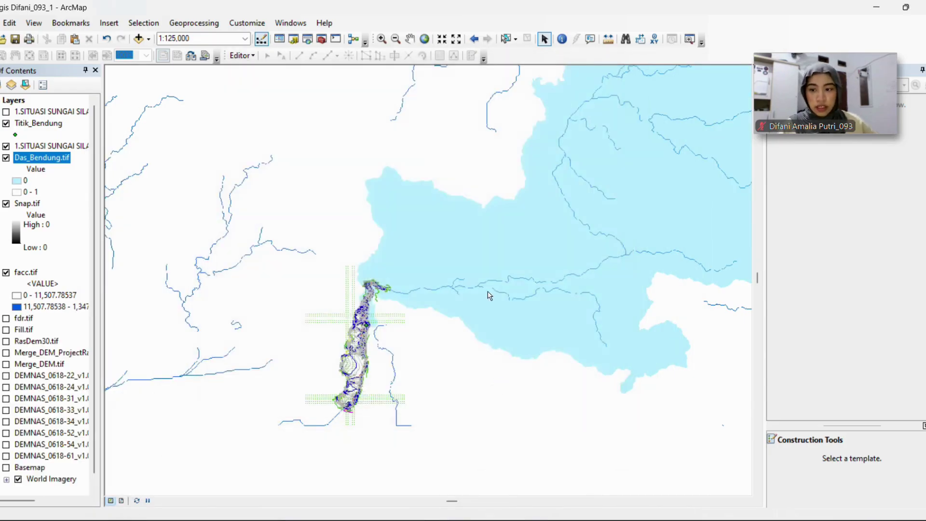
Switch to the layout view and set the map page to A3 paper in landscape orientation
{"action": "scroll", "coordinate": [490, 296], "scroll_direction": "up", "scroll_amount": 4}
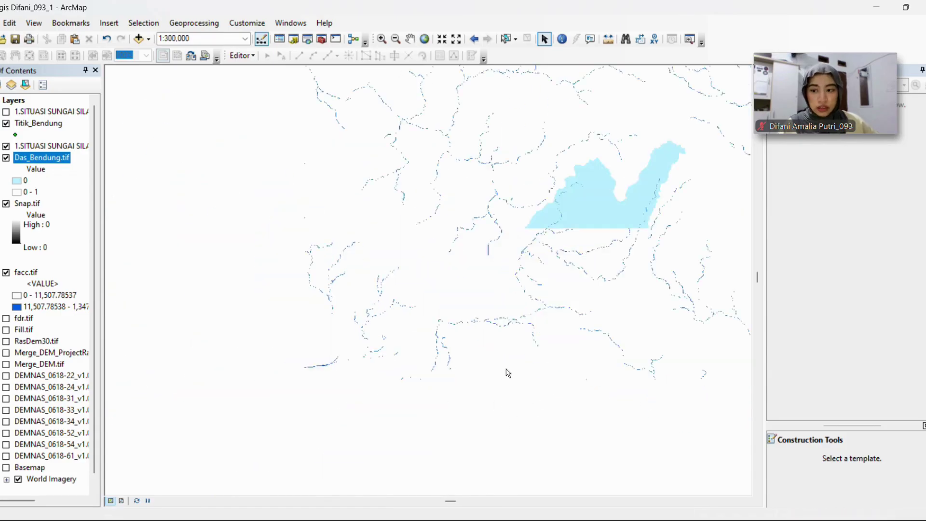
{"action": "left_click", "coordinate": [122, 500]}
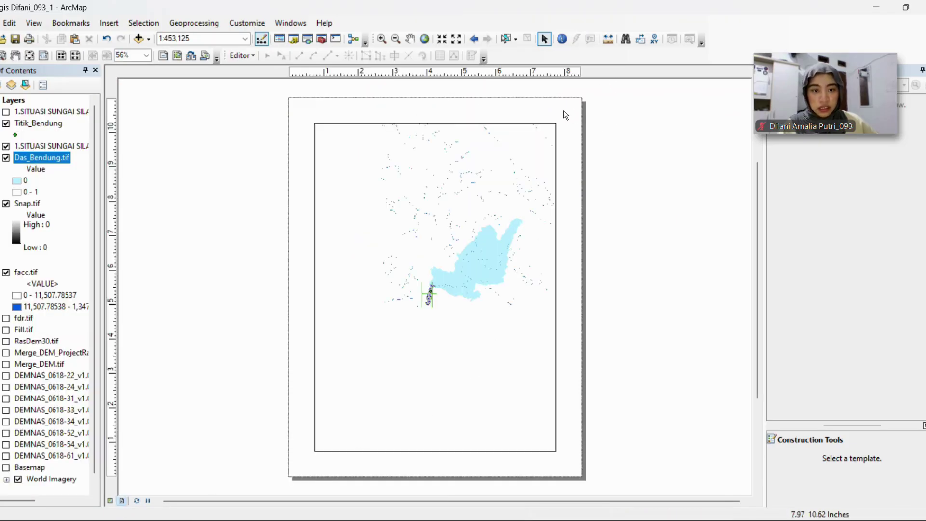
{"action": "right_click", "coordinate": [565, 115]}
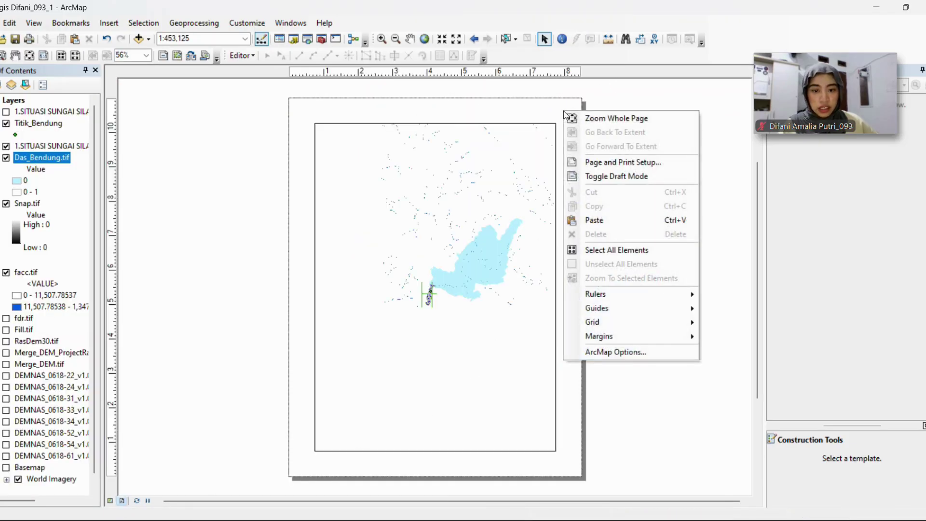
{"action": "left_click", "coordinate": [619, 168]}
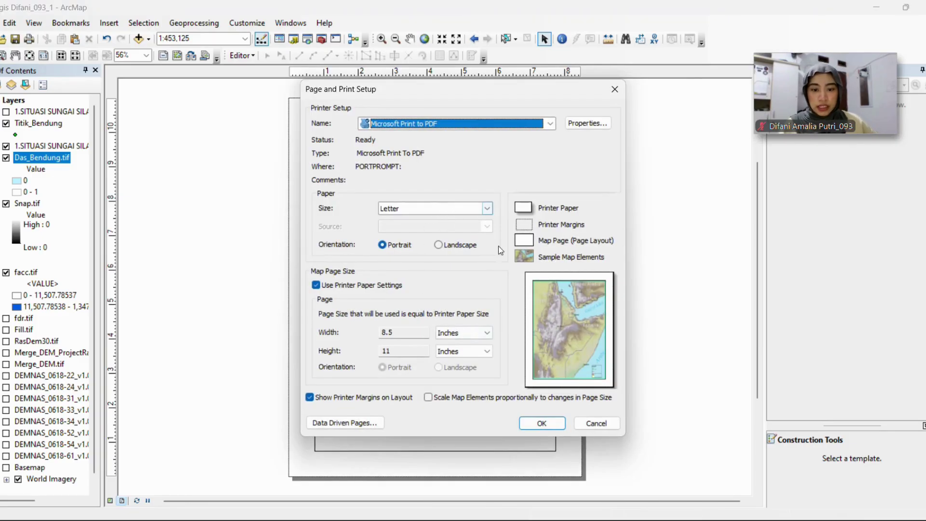
{"action": "left_click", "coordinate": [486, 209]}
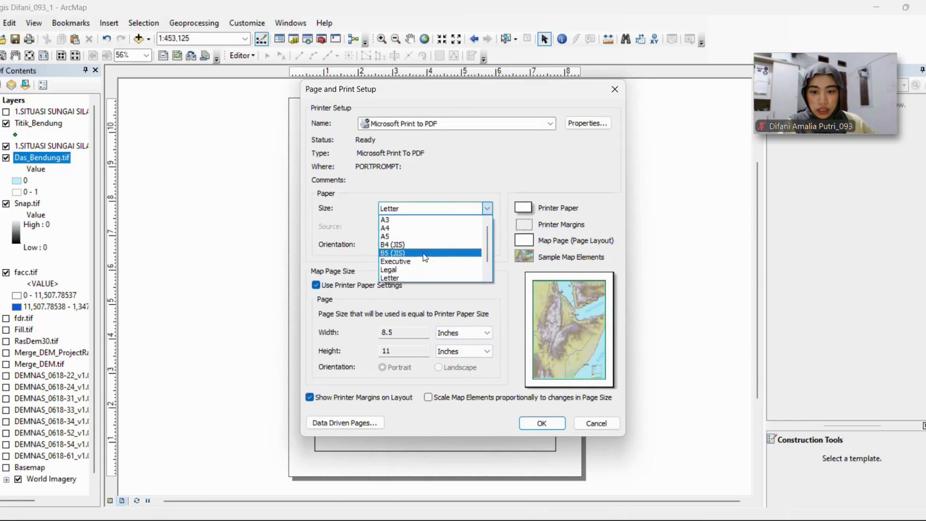
{"action": "left_click", "coordinate": [402, 220]}
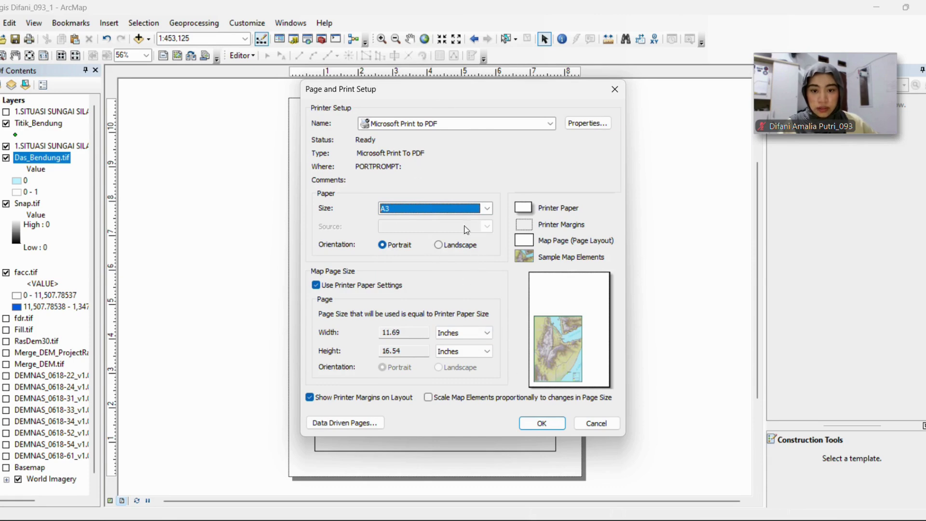
{"action": "left_click", "coordinate": [454, 246]}
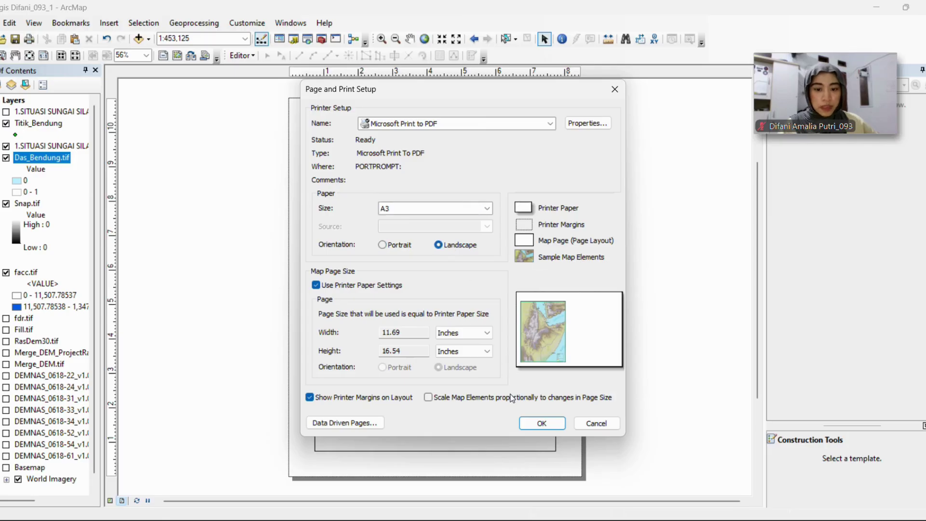
{"action": "left_click", "coordinate": [542, 423]}
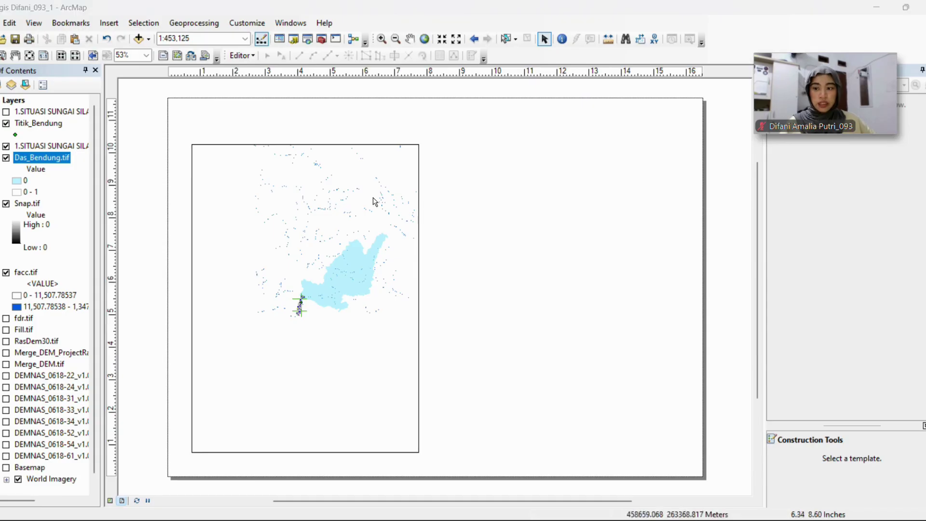
Turn on the Basemap layer so the satellite imagery shows behind the watershed in the layout
{"action": "scroll", "coordinate": [30, 463], "scroll_direction": "down", "scroll_amount": 1}
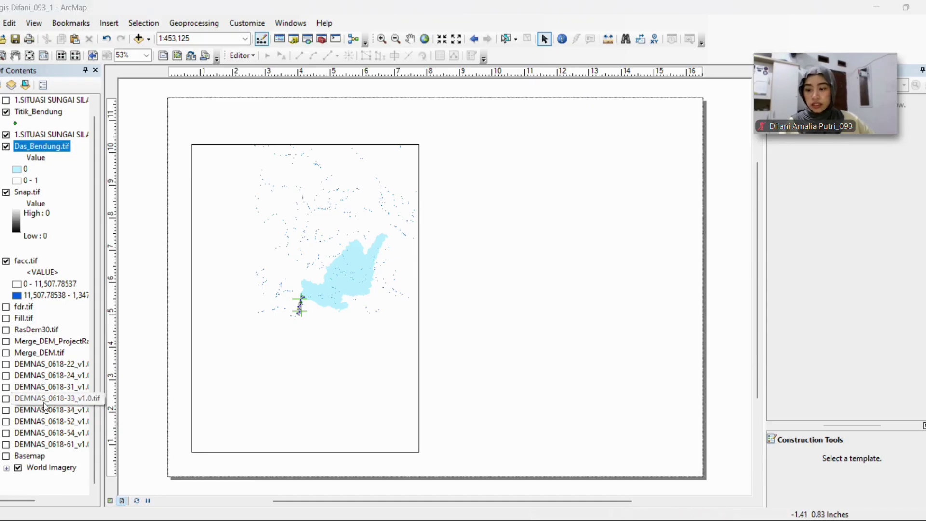
{"action": "left_click", "coordinate": [6, 456]}
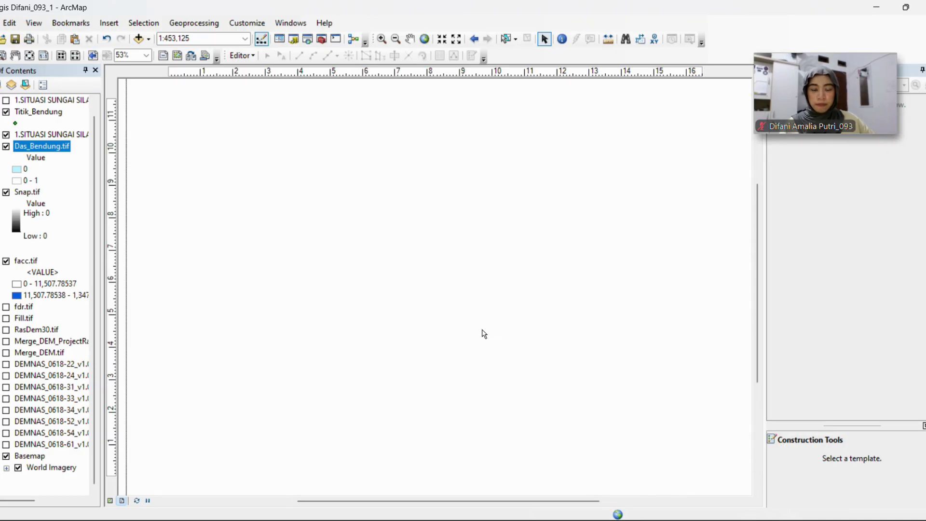
{"action": "scroll", "coordinate": [431, 285], "scroll_direction": "up", "scroll_amount": 2}
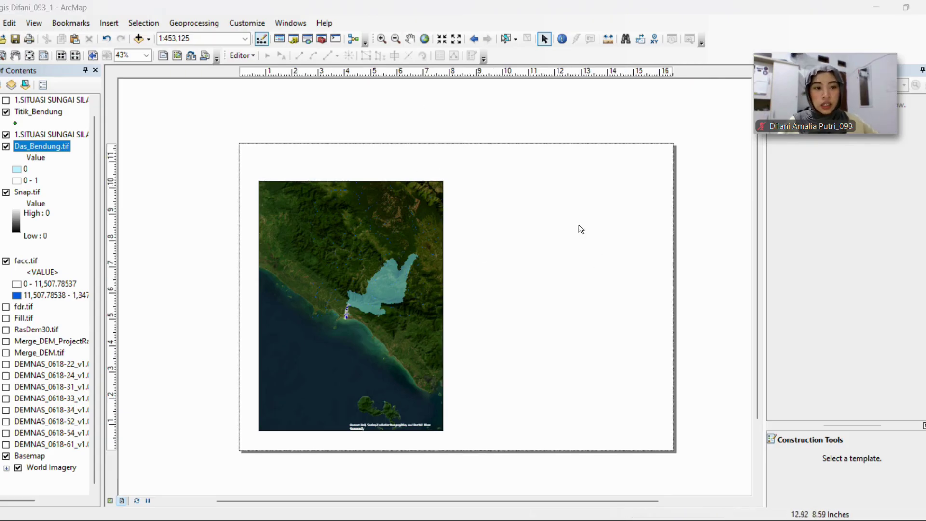
Set the units of both the map page width and height to centimeters
{"action": "right_click", "coordinate": [536, 165]}
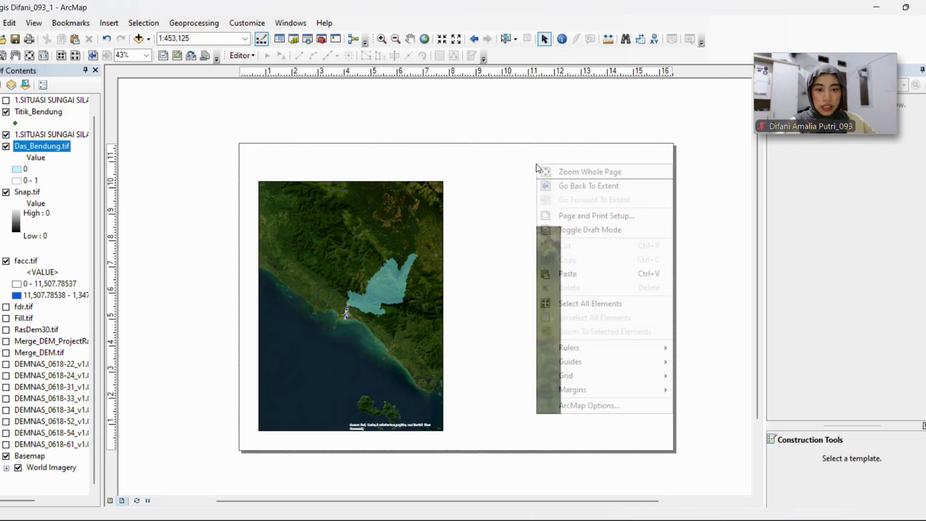
{"action": "left_click", "coordinate": [589, 214]}
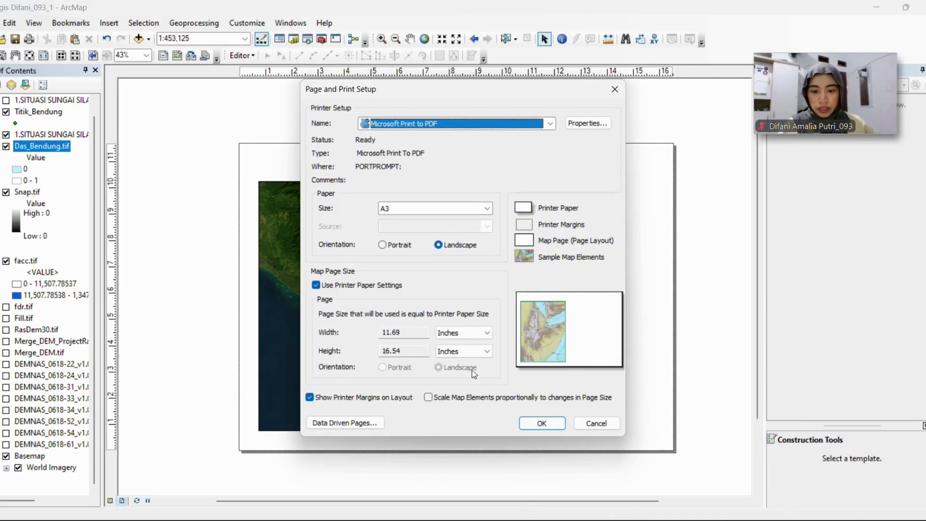
{"action": "left_click", "coordinate": [463, 333]}
{"action": "left_click", "coordinate": [456, 354]}
{"action": "left_click", "coordinate": [459, 352]}
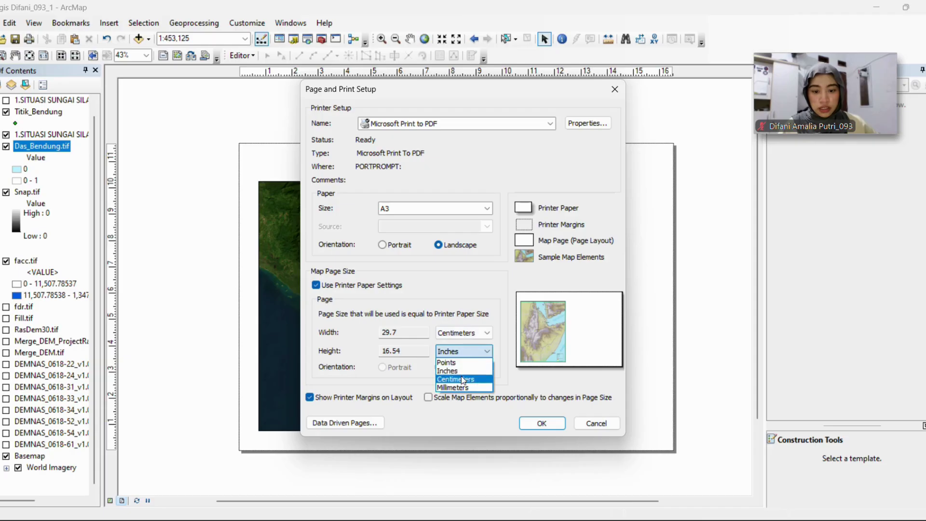
{"action": "left_click", "coordinate": [461, 379]}
{"action": "left_click", "coordinate": [542, 423]}
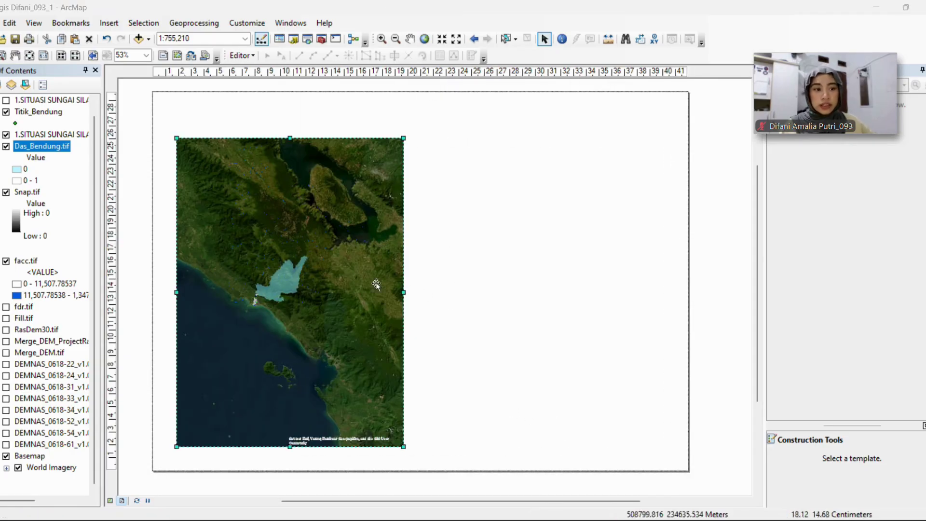
Enlarge the map data frame close to the page's top, left and bottom edges and about 28.5 cm wide, keeping free space on the right
{"action": "left_click_drag", "start_coordinate": [291, 138], "coordinate": [294, 102]}
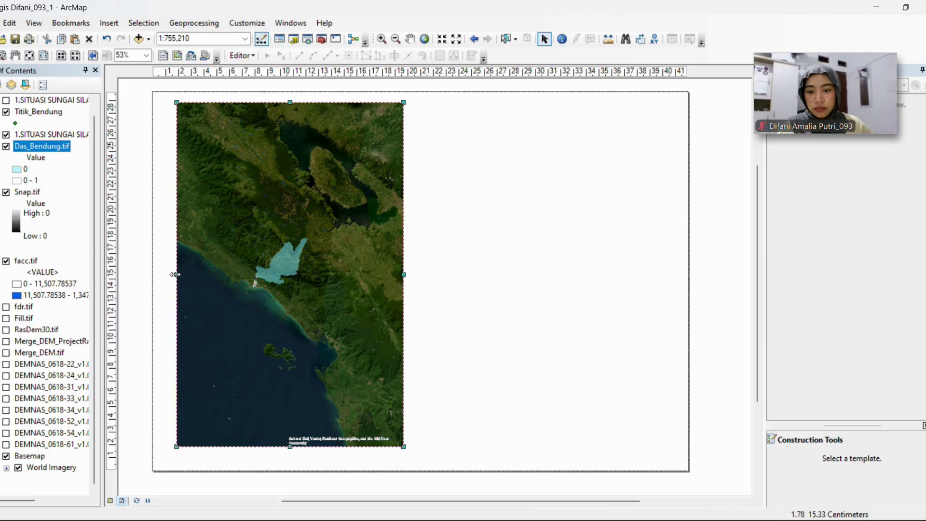
{"action": "left_click_drag", "start_coordinate": [163, 284], "coordinate": [159, 283]}
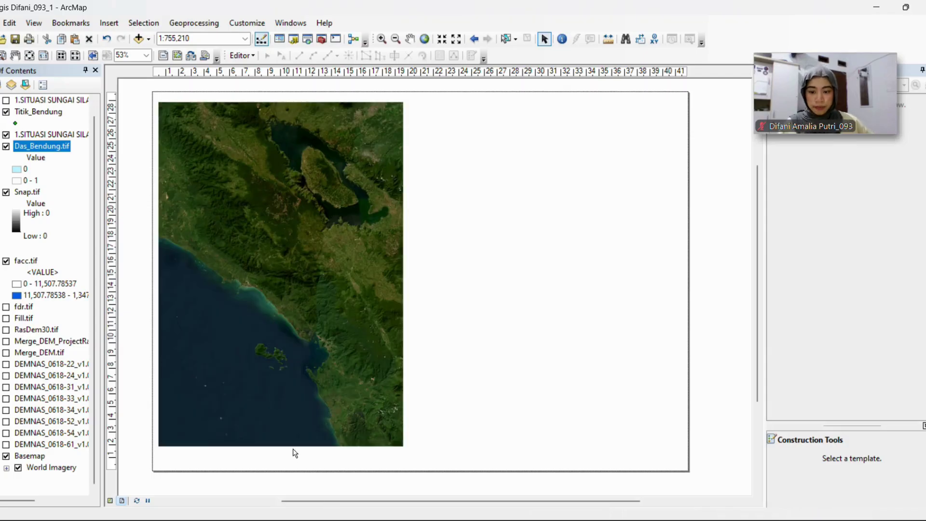
{"action": "left_click_drag", "start_coordinate": [282, 446], "coordinate": [283, 463]}
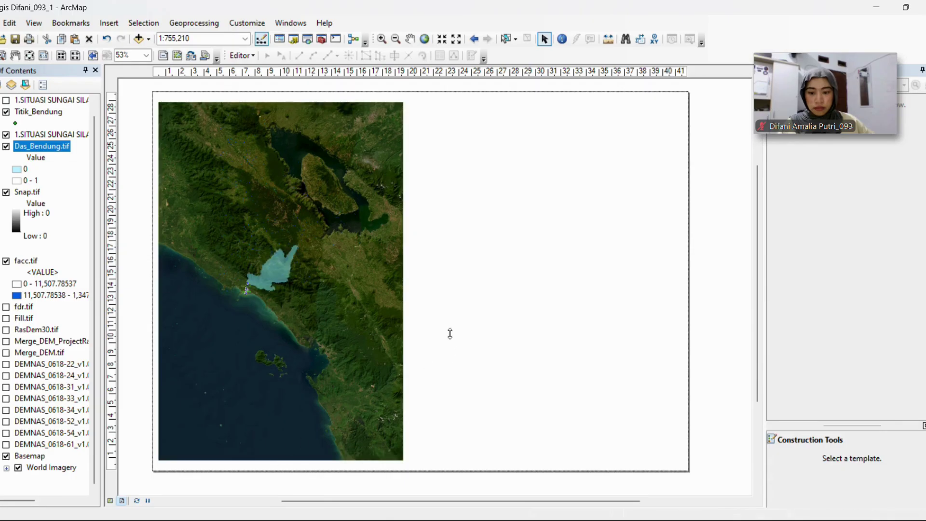
{"action": "left_click_drag", "start_coordinate": [404, 283], "coordinate": [526, 304]}
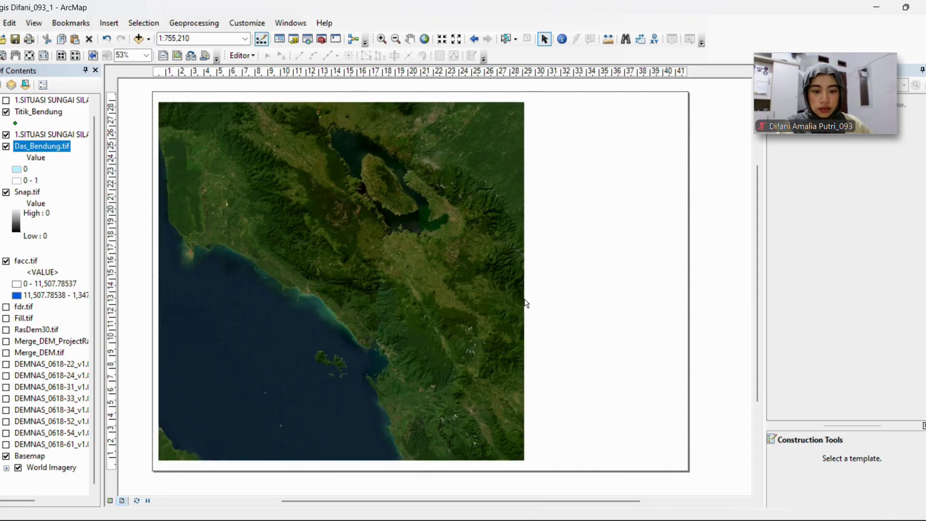
Reframe the map in the data view so the Das_Bendung watershed and the weir site fill the map
{"action": "left_click", "coordinate": [110, 501]}
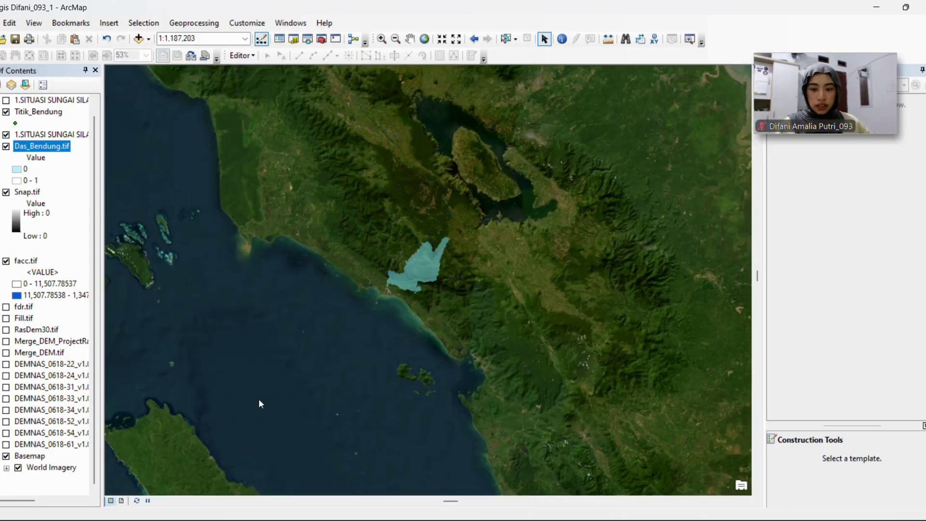
{"action": "scroll", "coordinate": [427, 285], "scroll_direction": "down", "scroll_amount": 4}
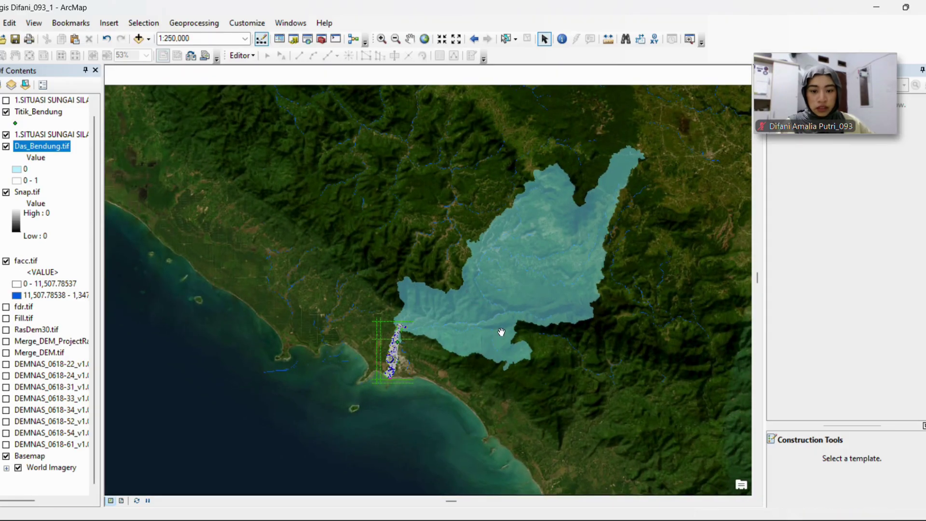
{"action": "scroll", "coordinate": [544, 308], "scroll_direction": "down", "scroll_amount": 1}
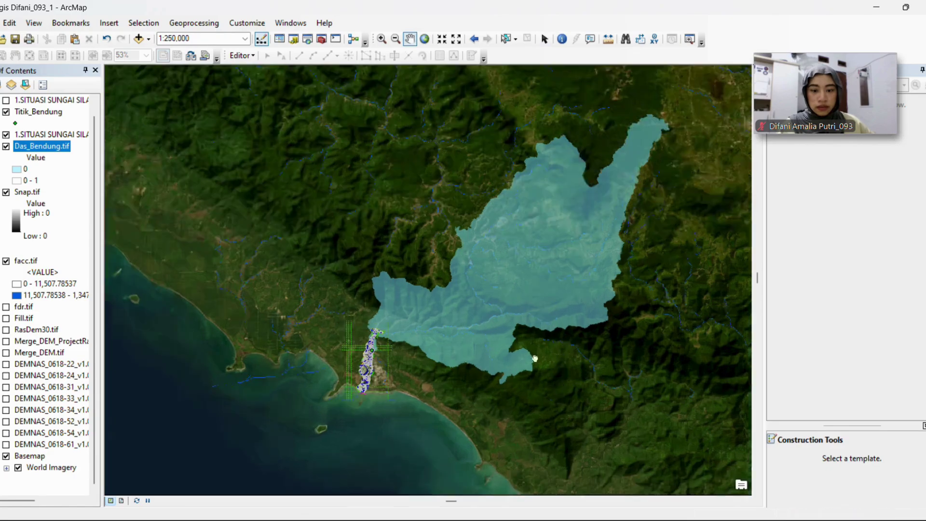
{"action": "left_click_drag", "start_coordinate": [533, 355], "coordinate": [459, 397]}
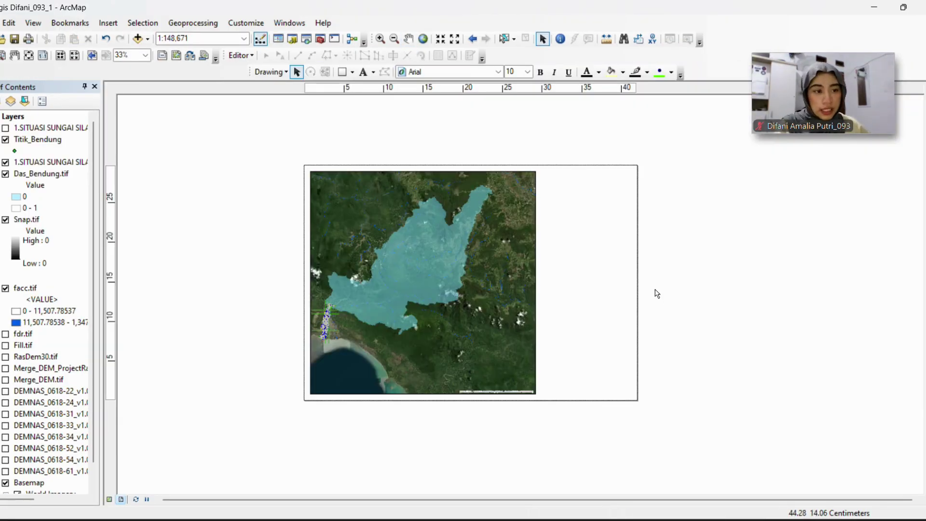
Hide the Draw toolbar and display it again
{"action": "right_click", "coordinate": [693, 73]}
{"action": "left_click", "coordinate": [723, 120]}
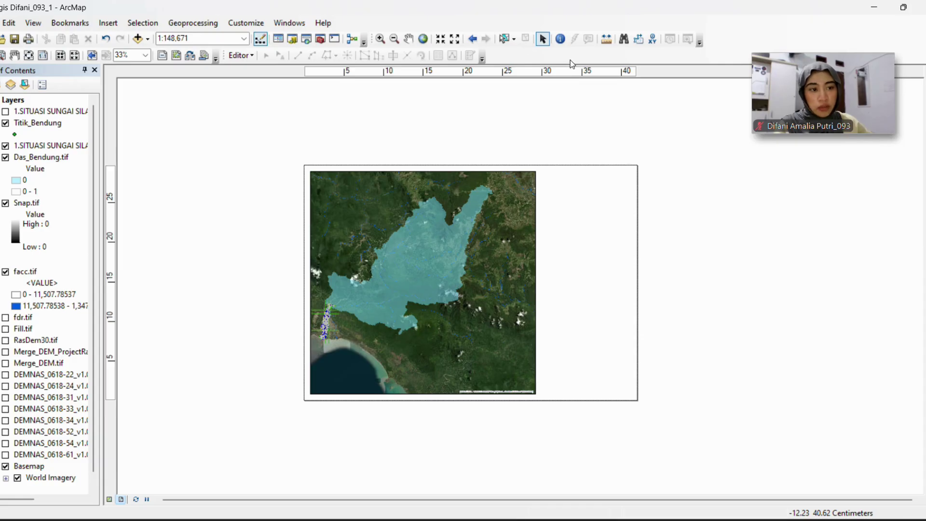
{"action": "right_click", "coordinate": [730, 40]}
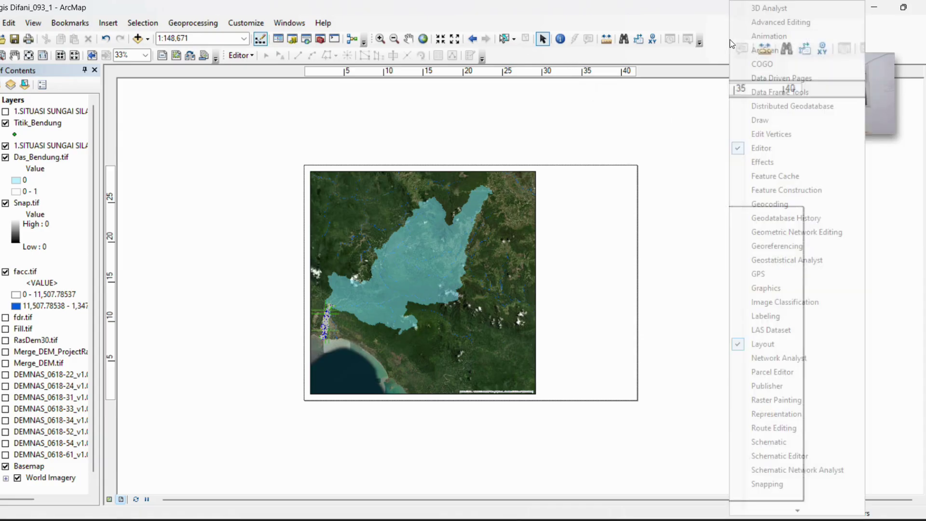
{"action": "left_click", "coordinate": [770, 120]}
Draw a rectangle about 11.5 × 8.3 cm in the free space beside the map frame, starting level with the frame's top edge
{"action": "left_click", "coordinate": [342, 71]}
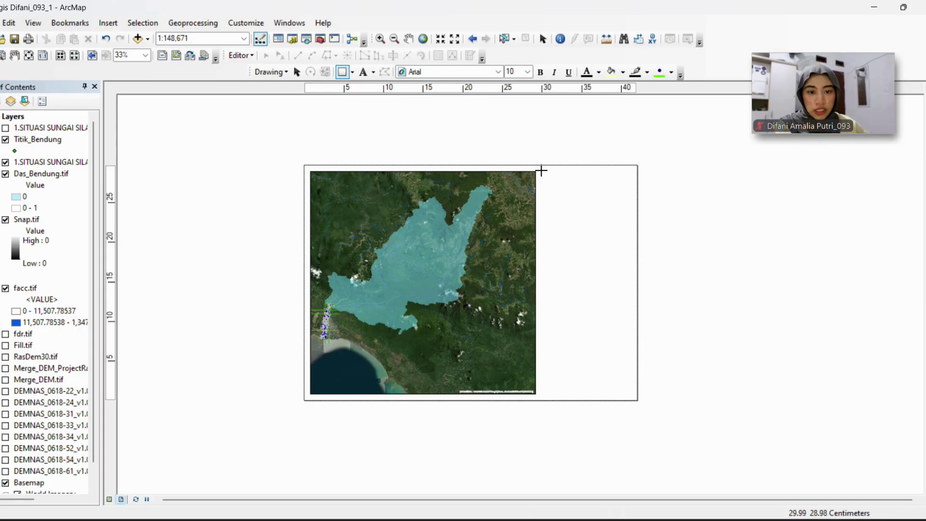
{"action": "mouse_move", "coordinate": [541, 172]}
{"action": "left_mouse_down"}
{"action": "mouse_move", "coordinate": [630, 222]}
{"action": "mouse_move", "coordinate": [632, 238]}
{"action": "left_mouse_up"}
Reselect the rectangle drawing tool, then switch the Draw toolbar off and back on
{"action": "left_click", "coordinate": [353, 72]}
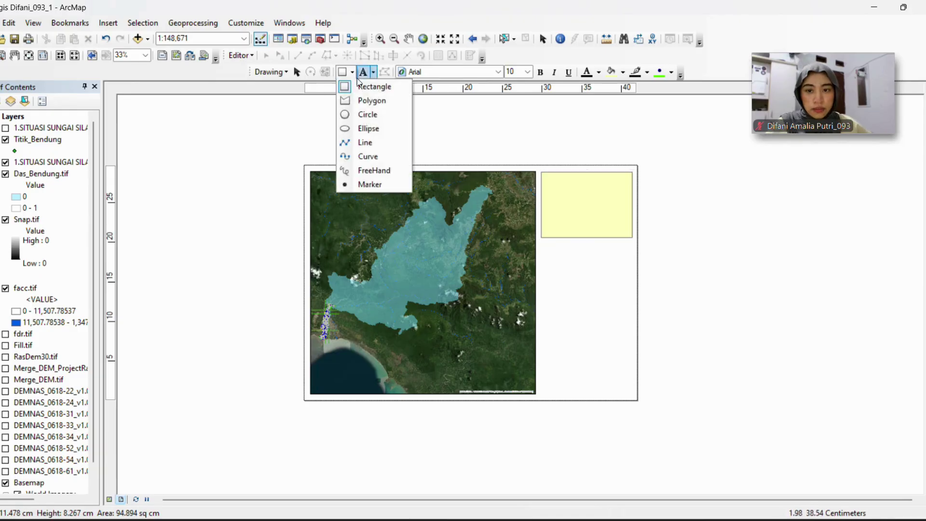
{"action": "left_click", "coordinate": [365, 86]}
{"action": "right_click", "coordinate": [343, 73]}
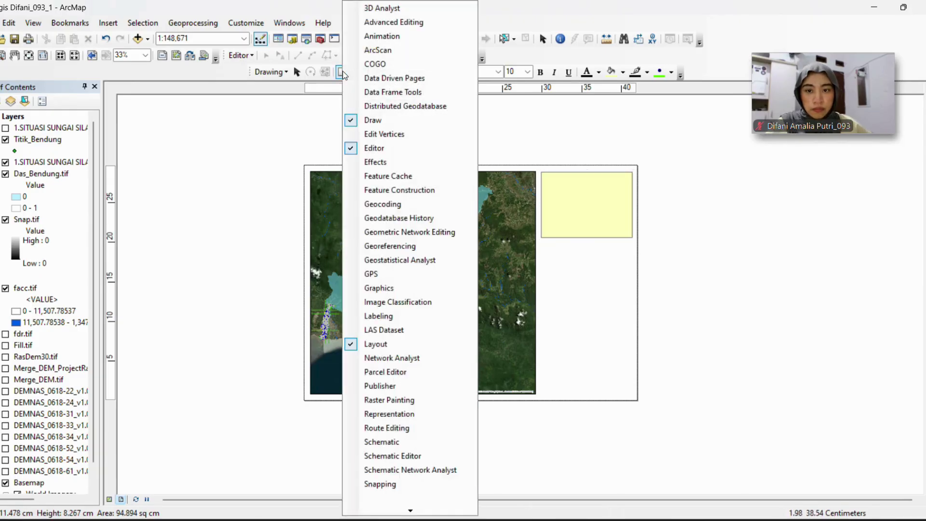
{"action": "left_click", "coordinate": [384, 122]}
{"action": "right_click", "coordinate": [751, 36]}
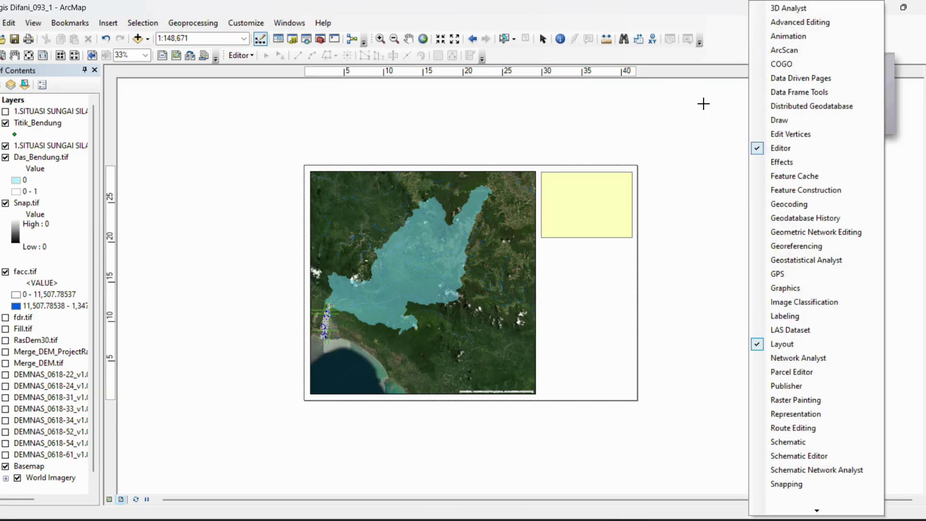
{"action": "left_click", "coordinate": [779, 119]}
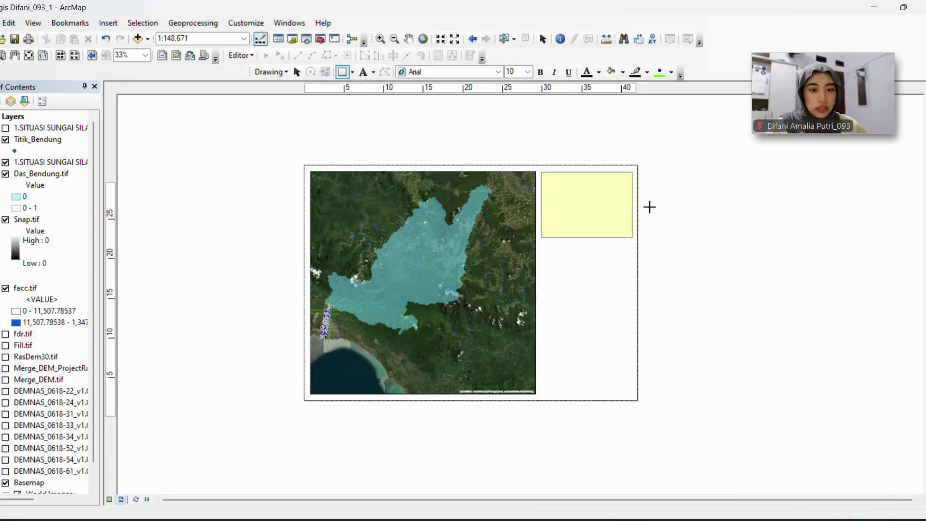
Clear the stray tiny rectangle and stretch the yellow rectangle down to the map frame's bottom edge
{"action": "right_click", "coordinate": [563, 192]}
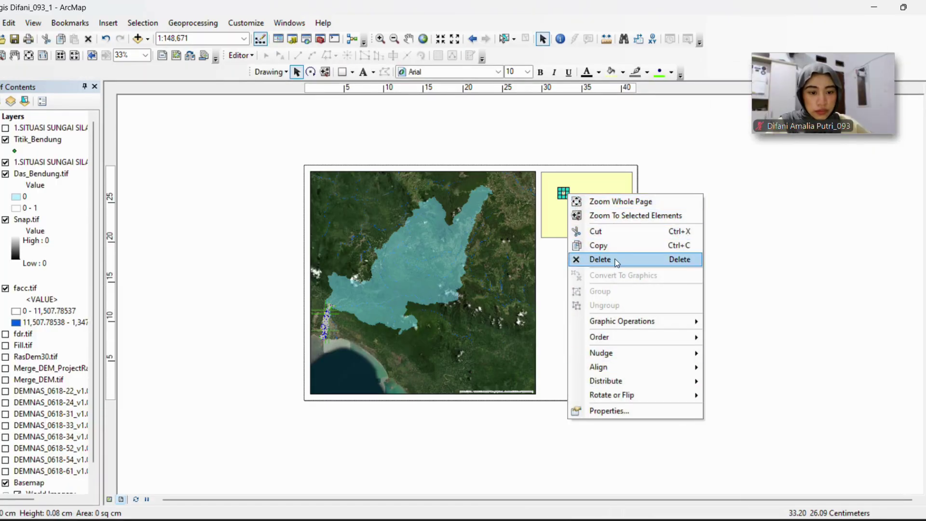
{"action": "key", "text": "Escape"}
{"action": "right_click", "coordinate": [578, 208]}
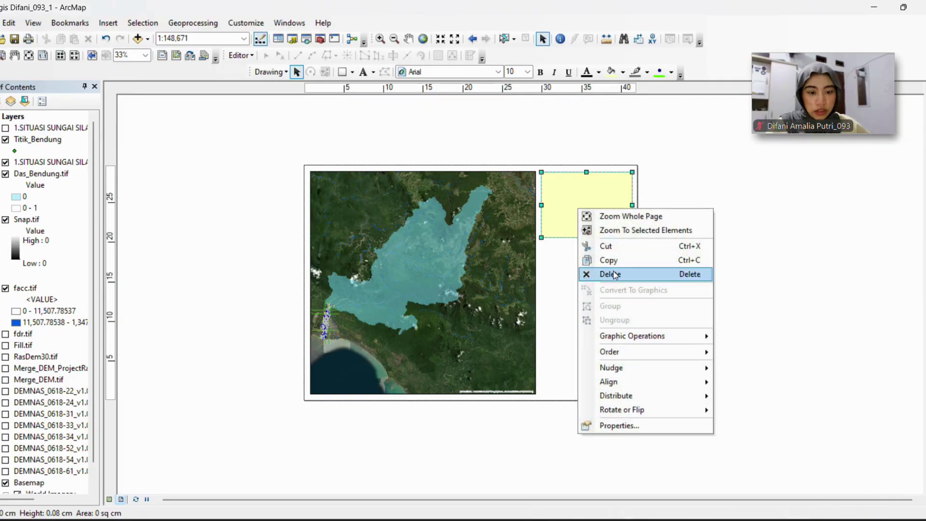
{"action": "left_click", "coordinate": [616, 241]}
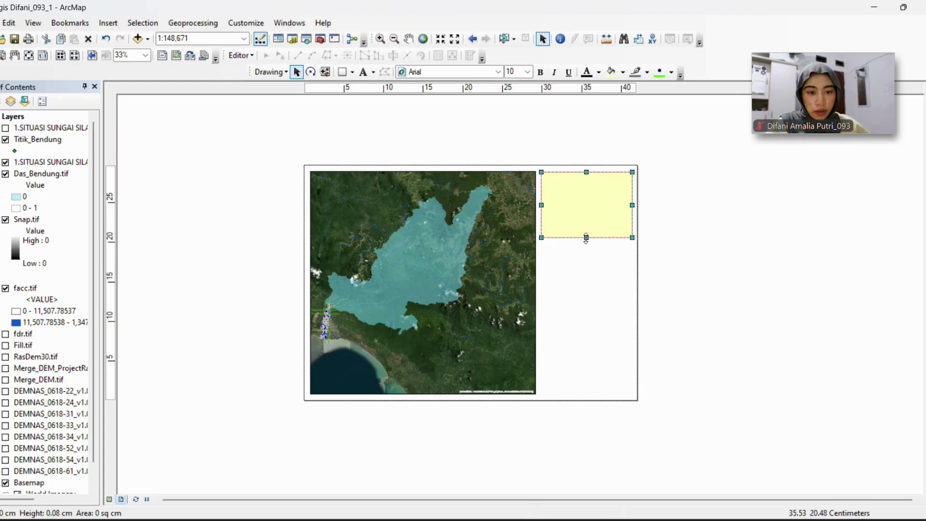
{"action": "left_click_drag", "start_coordinate": [586, 238], "coordinate": [588, 394]}
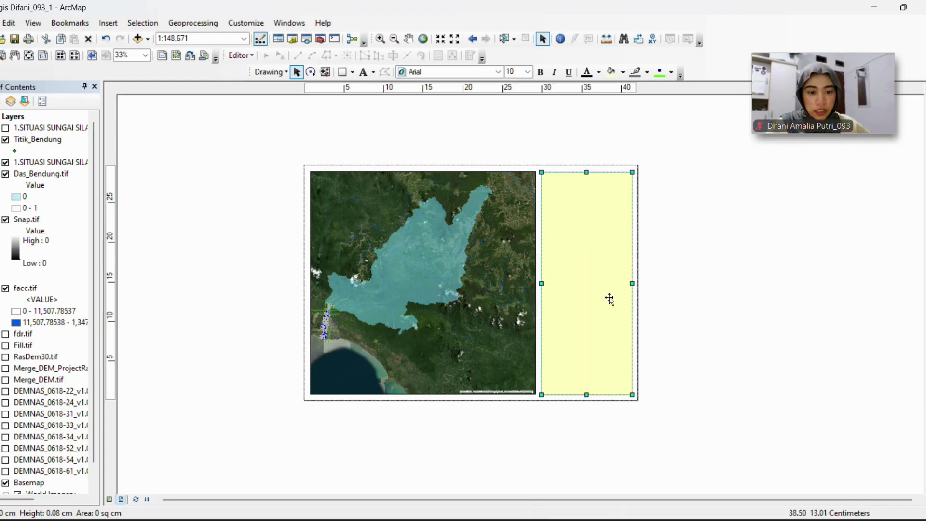
Set the side rectangle's fill to No Color and its outline colour to black
{"action": "right_click", "coordinate": [591, 228]}
{"action": "left_click", "coordinate": [635, 443]}
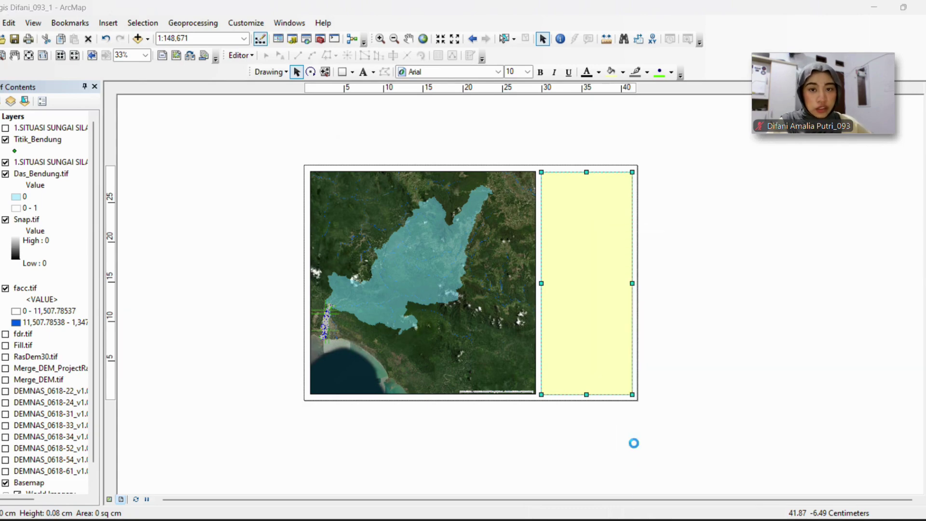
{"action": "left_click", "coordinate": [423, 211]}
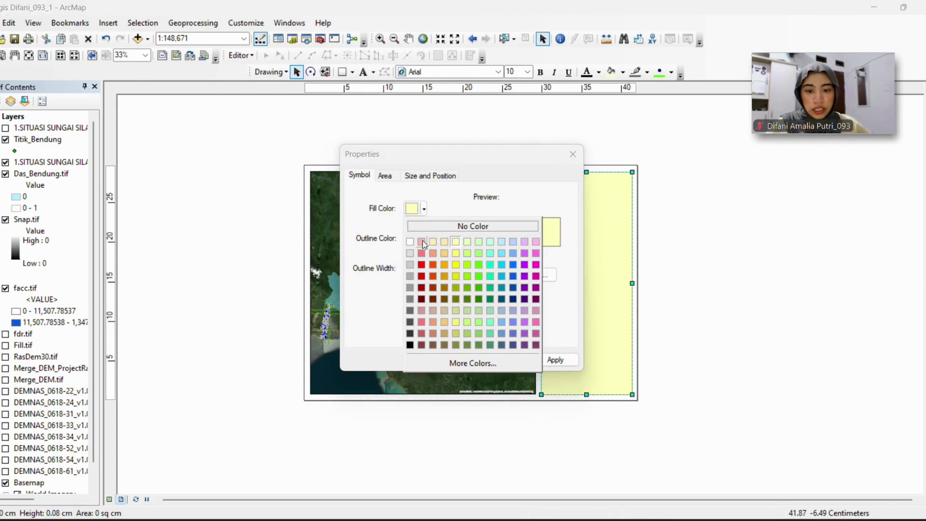
{"action": "left_click", "coordinate": [430, 229]}
{"action": "left_click", "coordinate": [424, 238]}
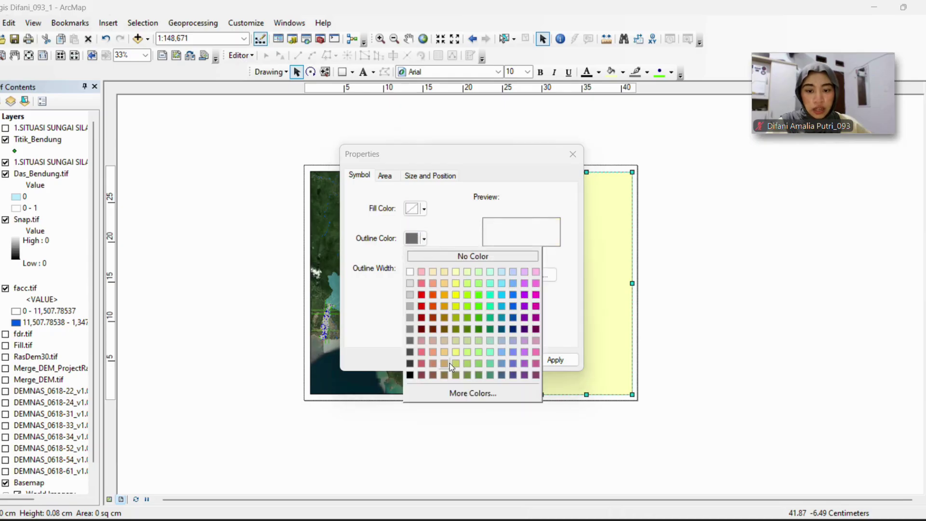
{"action": "left_click", "coordinate": [410, 375]}
{"action": "left_click", "coordinate": [542, 364]}
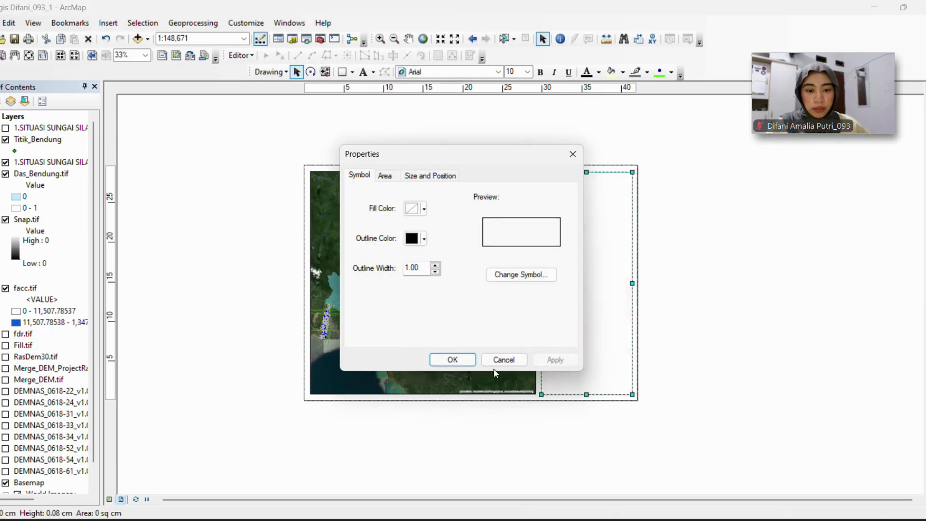
{"action": "left_click", "coordinate": [458, 361]}
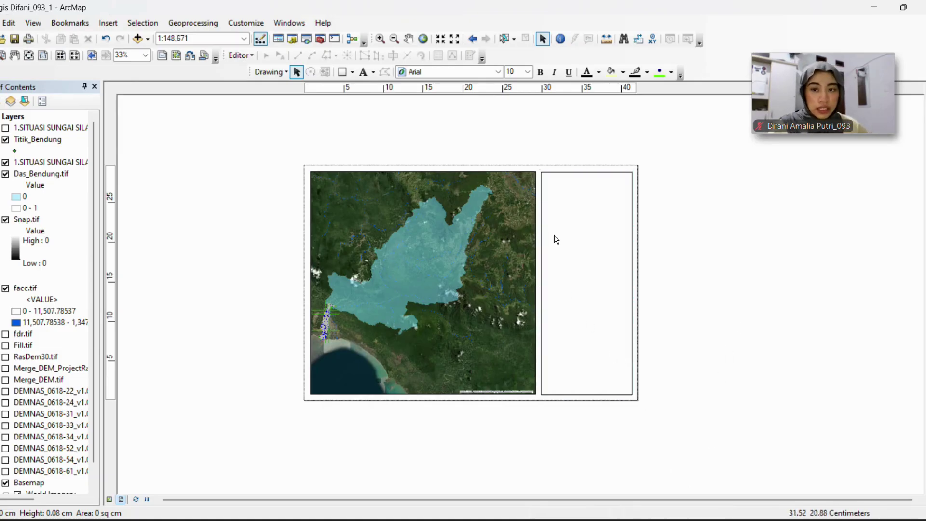
Draw a rectangle about 11.3 × 8.4 cm across the upper part of the side panel
{"action": "left_click", "coordinate": [343, 73]}
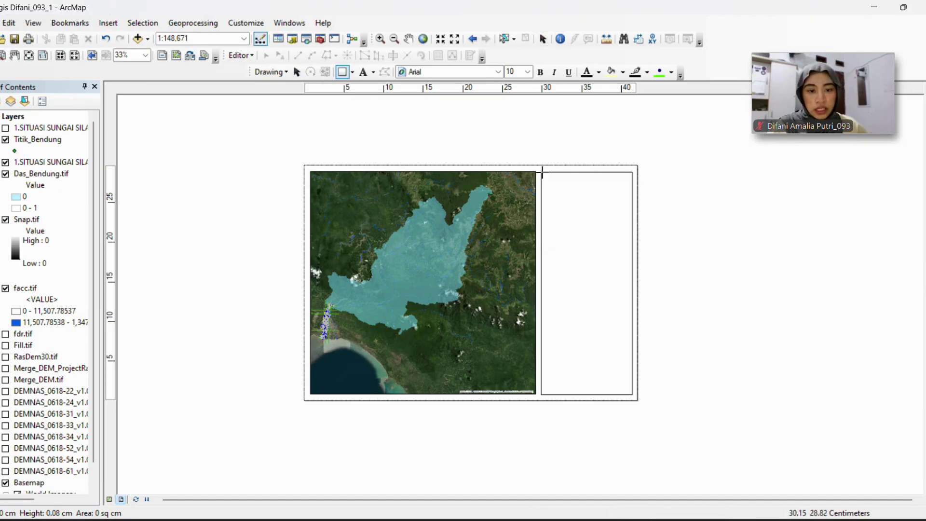
{"action": "left_click_drag", "start_coordinate": [543, 173], "coordinate": [633, 238]}
{"action": "scroll", "coordinate": [583, 272], "scroll_direction": "up", "scroll_amount": 2}
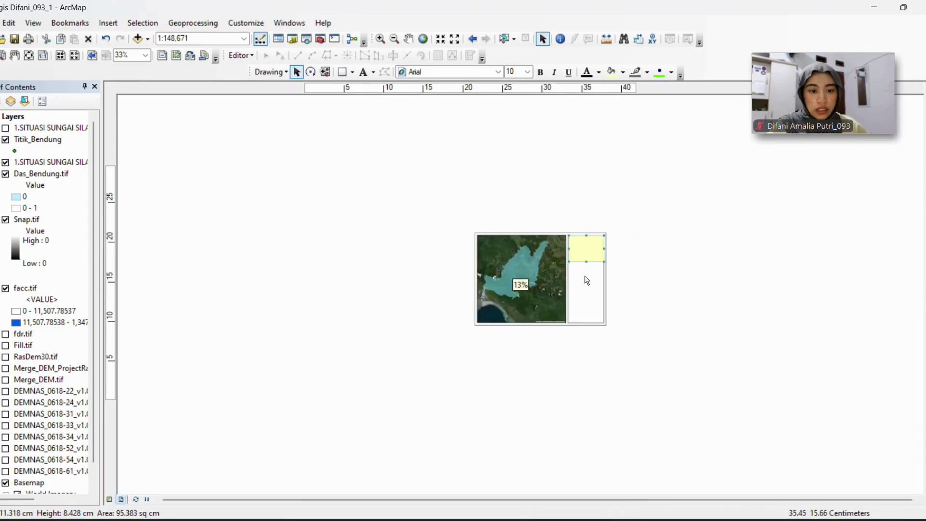
Move the yellow rectangle to the side panel's upper-left corner and bring its top edge close to the panel's border
{"action": "scroll", "coordinate": [585, 278], "scroll_direction": "down", "scroll_amount": 7}
{"action": "scroll", "coordinate": [533, 232], "scroll_direction": "down", "scroll_amount": 2}
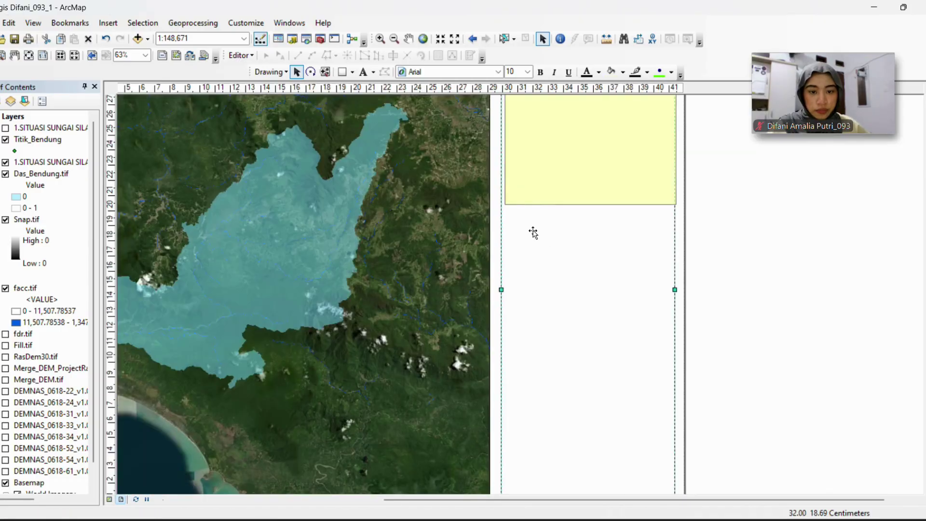
{"action": "left_click", "coordinate": [482, 254]}
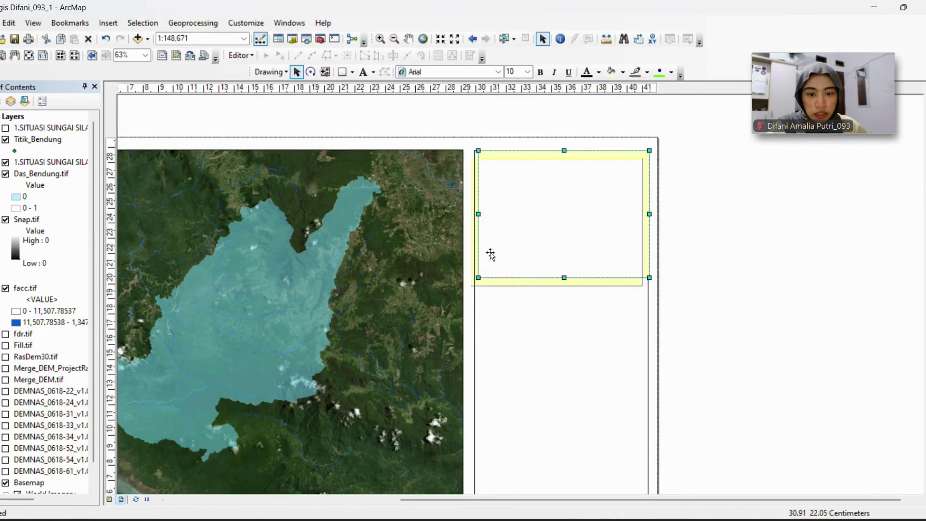
{"action": "left_click_drag", "start_coordinate": [492, 249], "coordinate": [487, 251]}
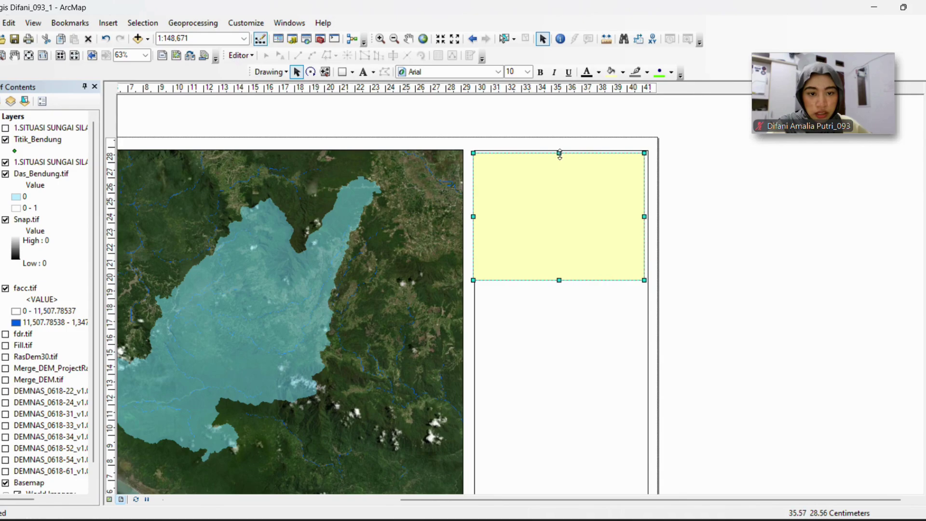
{"action": "left_click_drag", "start_coordinate": [559, 148], "coordinate": [559, 149]}
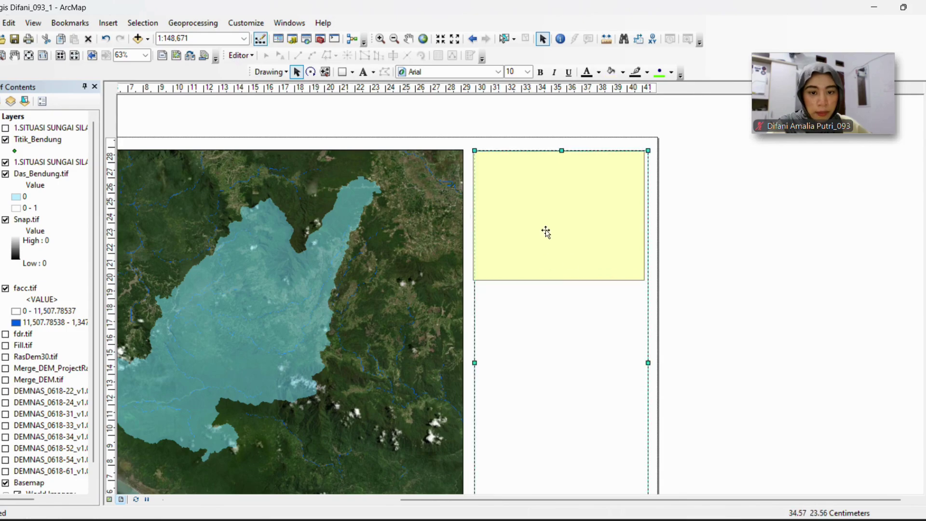
{"action": "left_click_drag", "start_coordinate": [645, 218], "coordinate": [643, 218]}
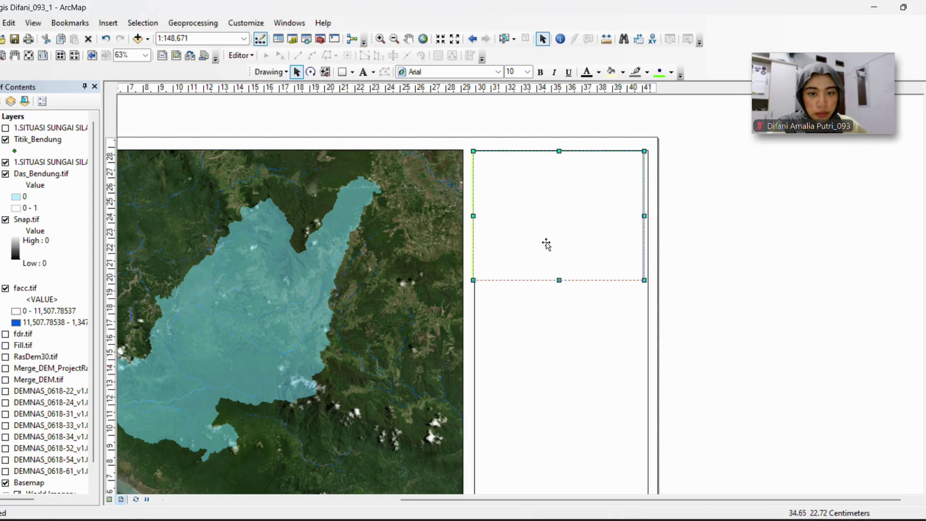
{"action": "left_click", "coordinate": [549, 352]}
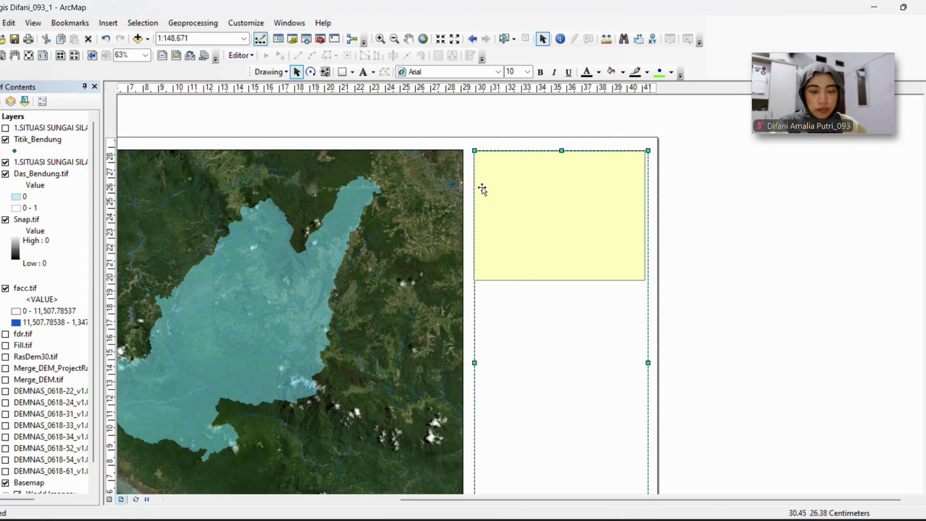
Stretch the yellow rectangle's left, right and top edges until they coincide with the side panel's border
{"action": "scroll", "coordinate": [482, 189], "scroll_direction": "down", "scroll_amount": 5}
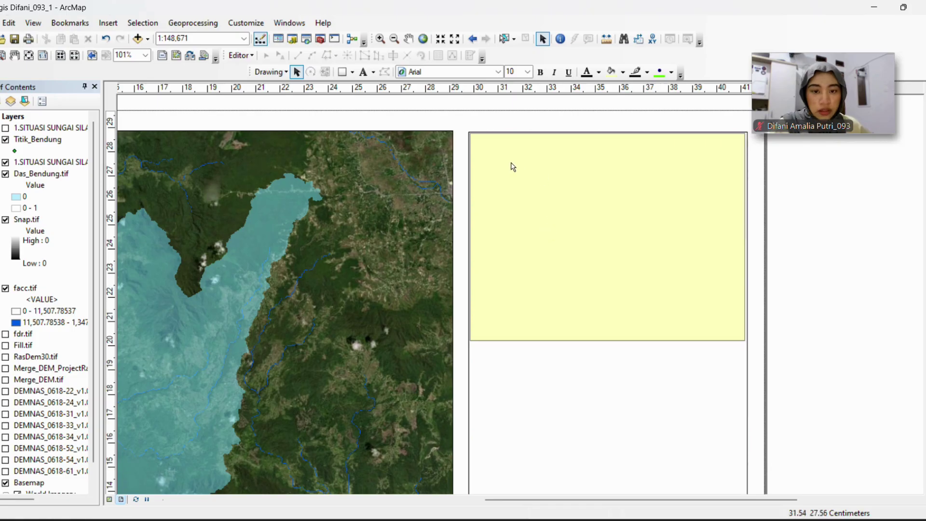
{"action": "left_click", "coordinate": [547, 285]}
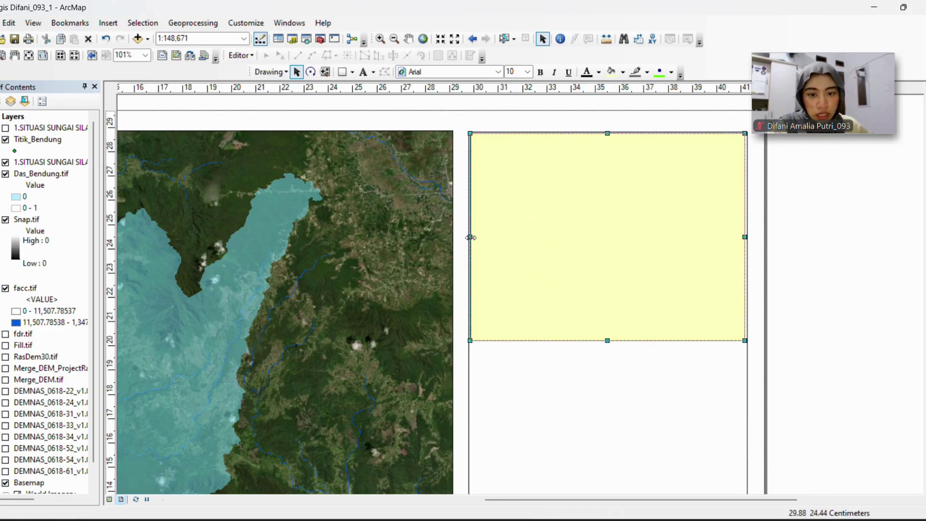
{"action": "left_click_drag", "start_coordinate": [470, 237], "coordinate": [469, 237]}
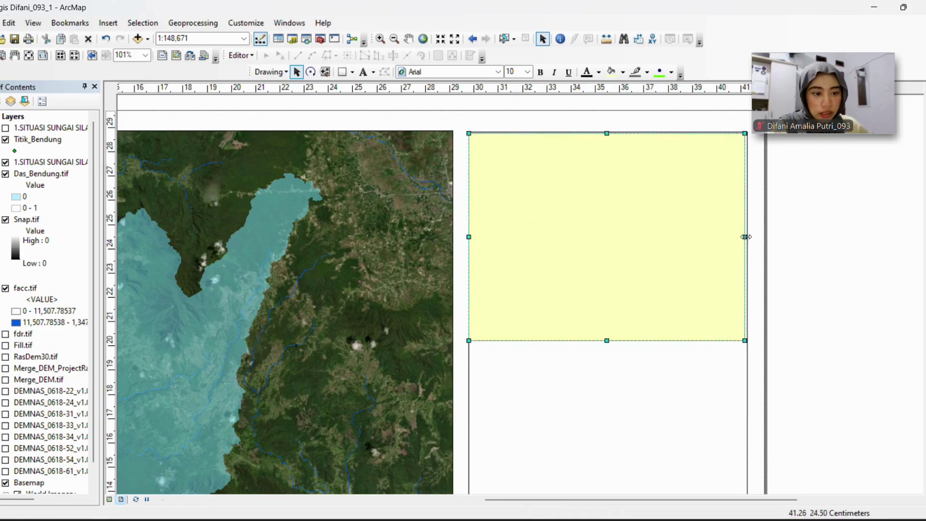
{"action": "left_click_drag", "start_coordinate": [746, 237], "coordinate": [748, 237]}
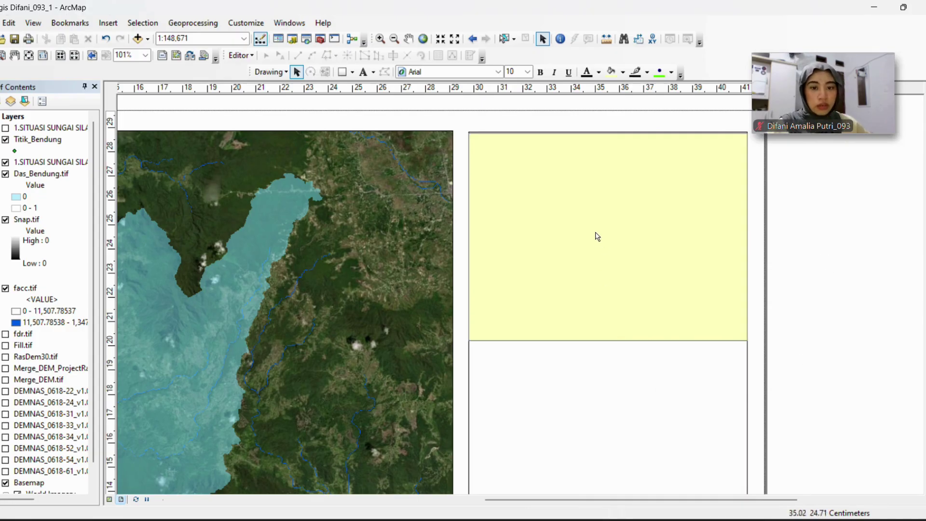
{"action": "left_click", "coordinate": [589, 209]}
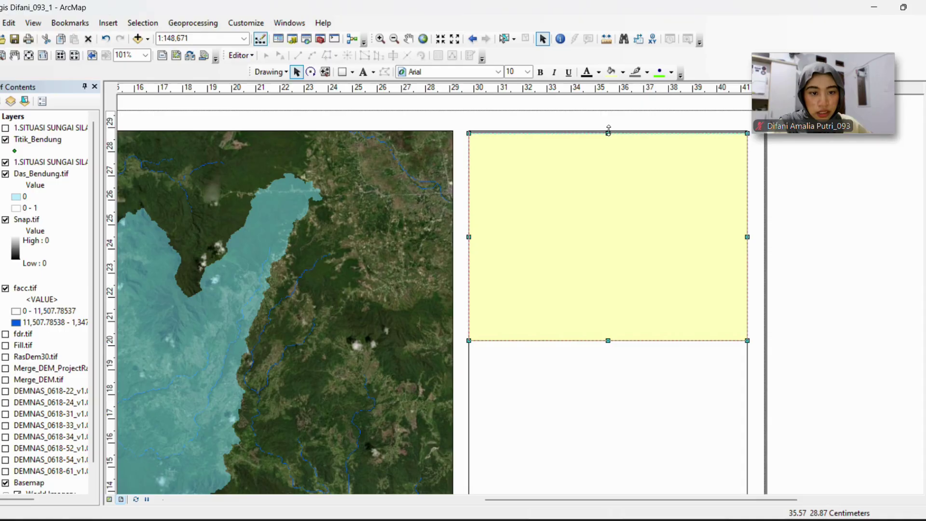
{"action": "left_click_drag", "start_coordinate": [609, 130], "coordinate": [609, 132]}
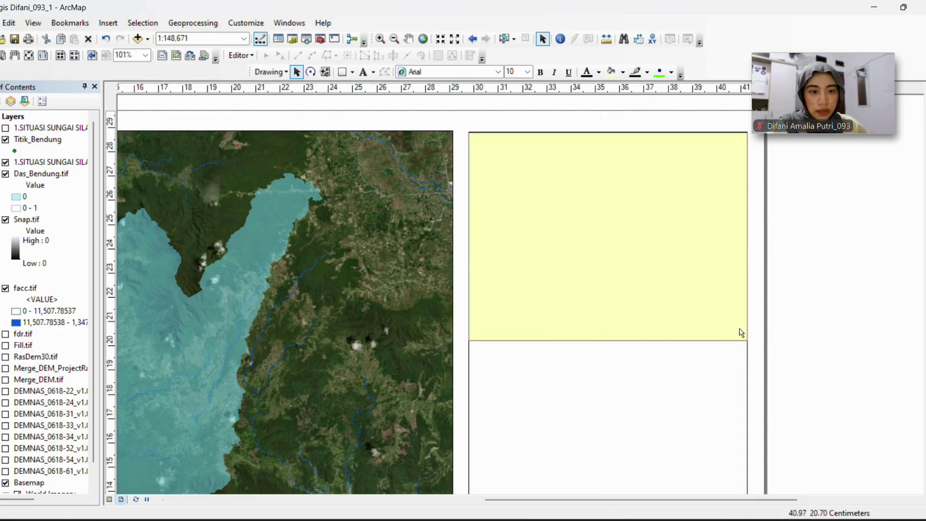
Set the upper panel rectangle's fill to No Color and its outline colour to black
{"action": "left_click", "coordinate": [583, 238]}
{"action": "right_click", "coordinate": [578, 228]}
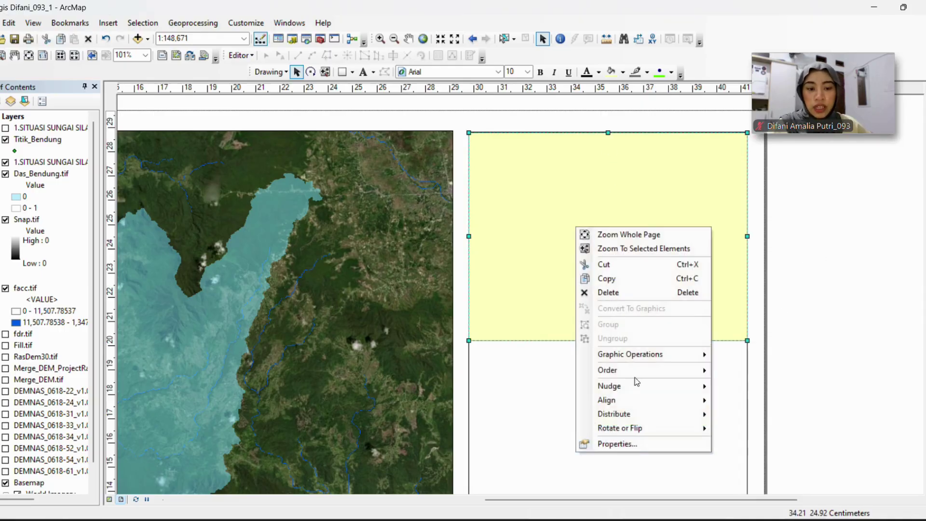
{"action": "left_click", "coordinate": [649, 447]}
{"action": "left_click", "coordinate": [424, 209]}
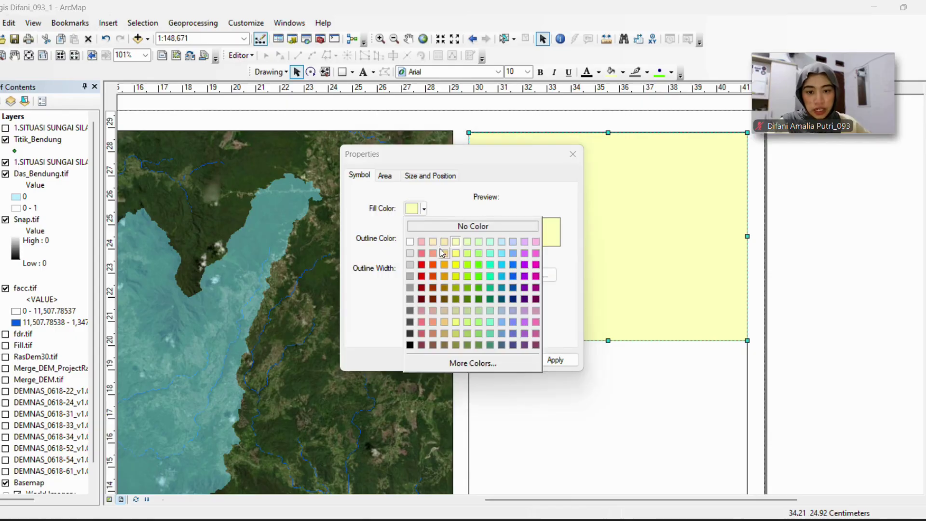
{"action": "left_click", "coordinate": [431, 226]}
{"action": "left_click", "coordinate": [418, 238]}
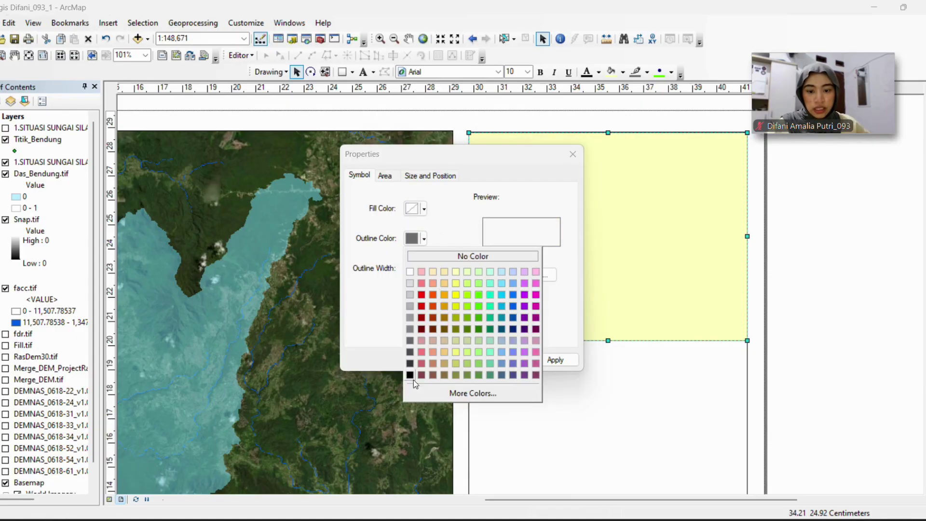
{"action": "left_click", "coordinate": [410, 376]}
{"action": "left_click", "coordinate": [555, 360]}
{"action": "left_click", "coordinate": [451, 359]}
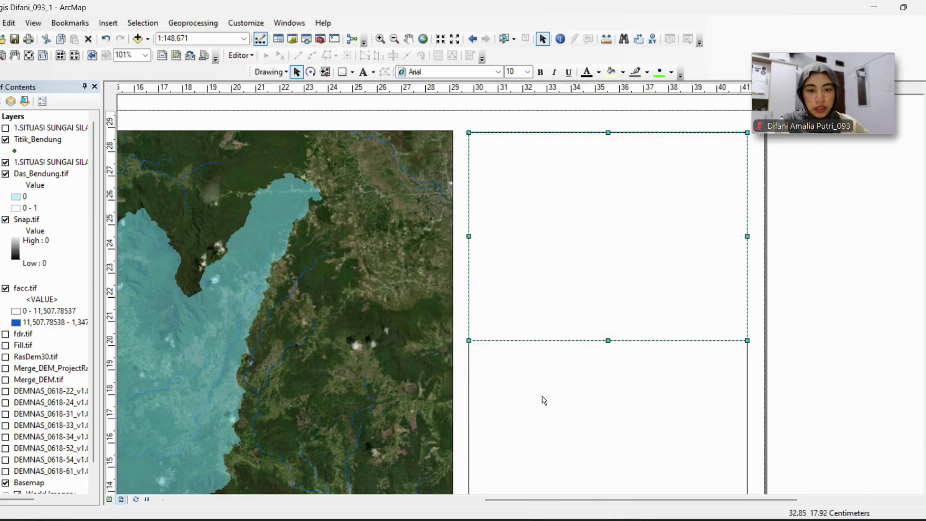
{"action": "left_click", "coordinate": [840, 299]}
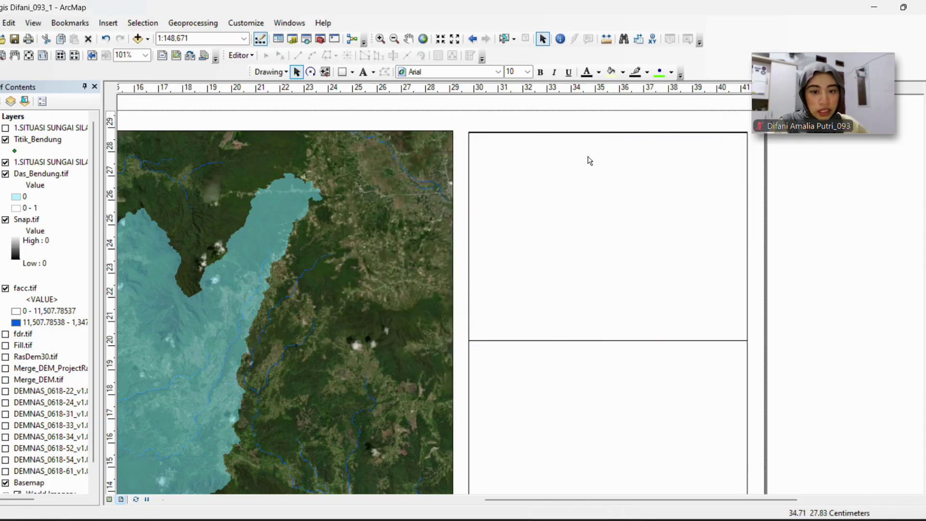
Fine-tune the upper rectangle's top edge against the side panel's top border, then deselect it
{"action": "left_click", "coordinate": [591, 141]}
{"action": "left_click_drag", "start_coordinate": [607, 134], "coordinate": [608, 132]}
{"action": "left_click", "coordinate": [871, 232]}
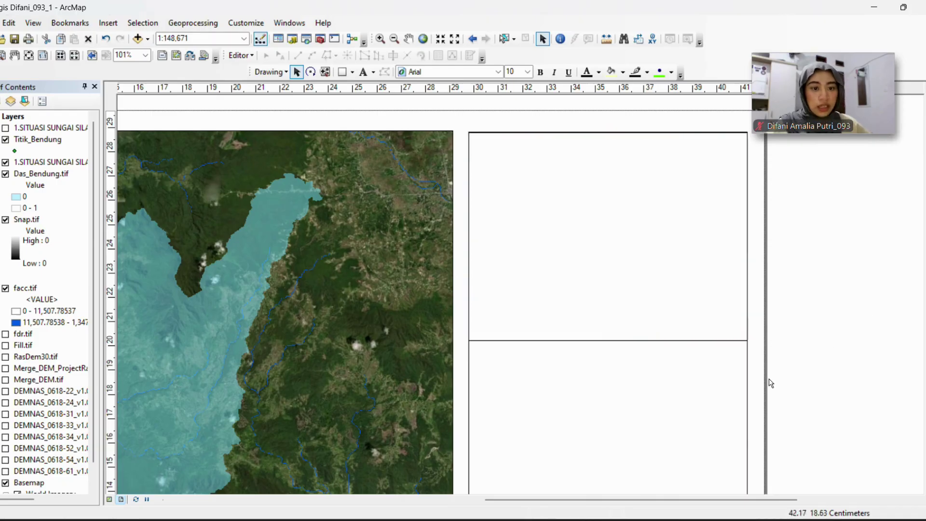
Draw a rectangle about 11.4 × 6.9 cm across the lower end of the side panel
{"action": "scroll", "coordinate": [578, 290], "scroll_direction": "down", "scroll_amount": 3}
{"action": "scroll", "coordinate": [579, 290], "scroll_direction": "up", "scroll_amount": 3}
{"action": "scroll", "coordinate": [603, 306], "scroll_direction": "up", "scroll_amount": 2}
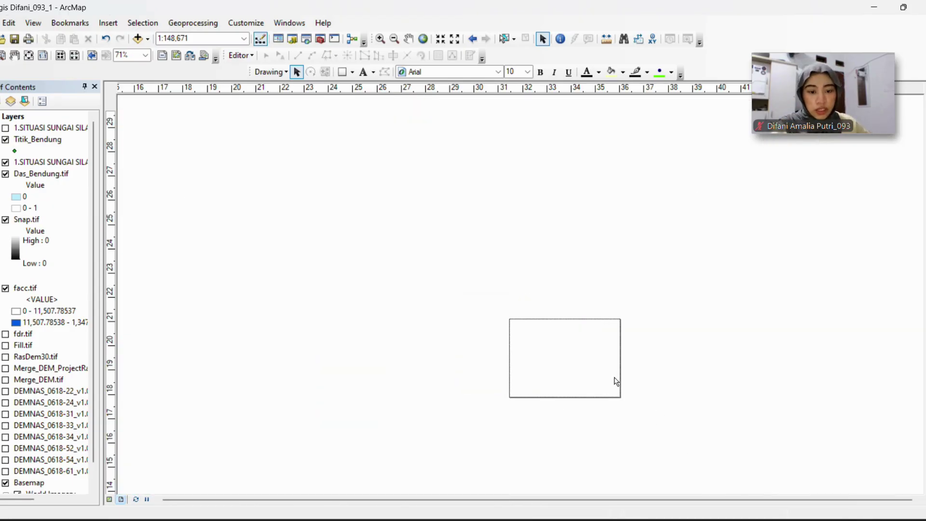
{"action": "scroll", "coordinate": [606, 381], "scroll_direction": "up", "scroll_amount": 3}
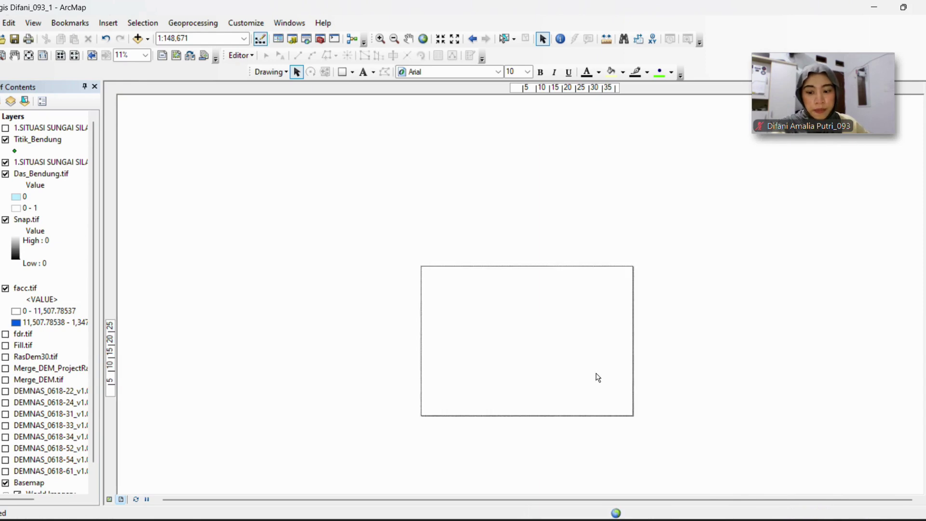
{"action": "scroll", "coordinate": [596, 372], "scroll_direction": "down", "scroll_amount": 2}
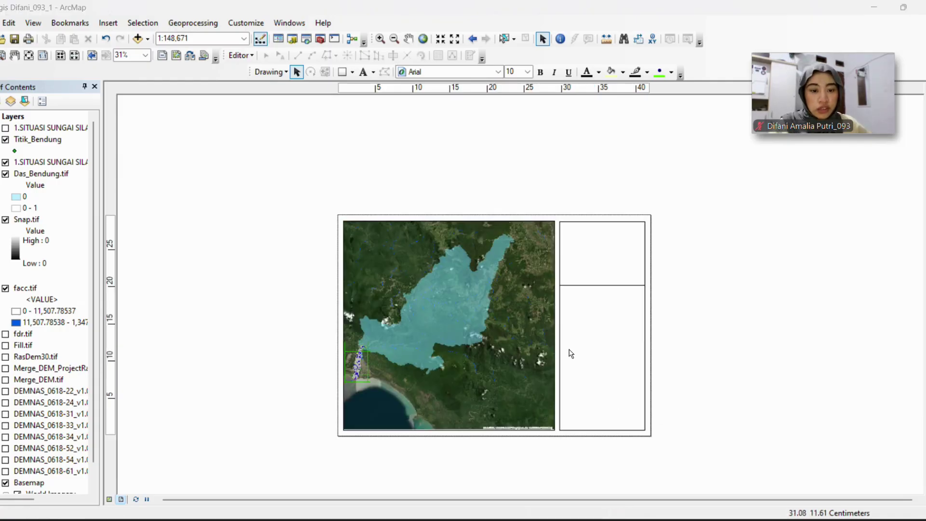
{"action": "left_click", "coordinate": [341, 73]}
{"action": "scroll", "coordinate": [584, 440], "scroll_direction": "up", "scroll_amount": 5}
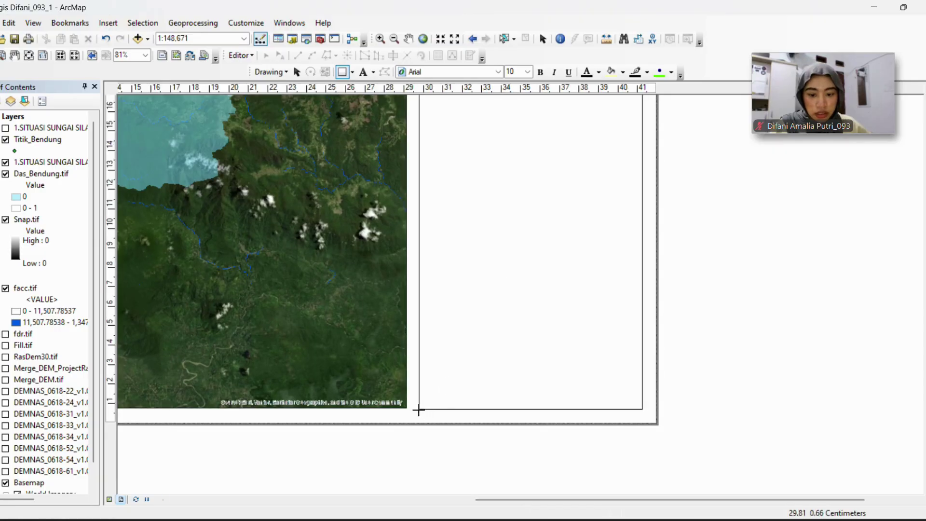
{"action": "left_click_drag", "start_coordinate": [420, 406], "coordinate": [642, 274]}
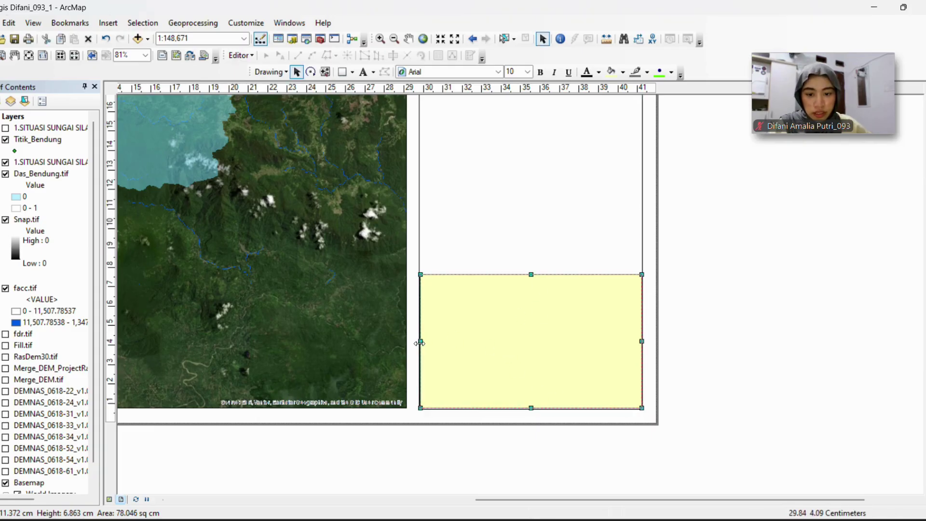
{"action": "left_click", "coordinate": [518, 410]}
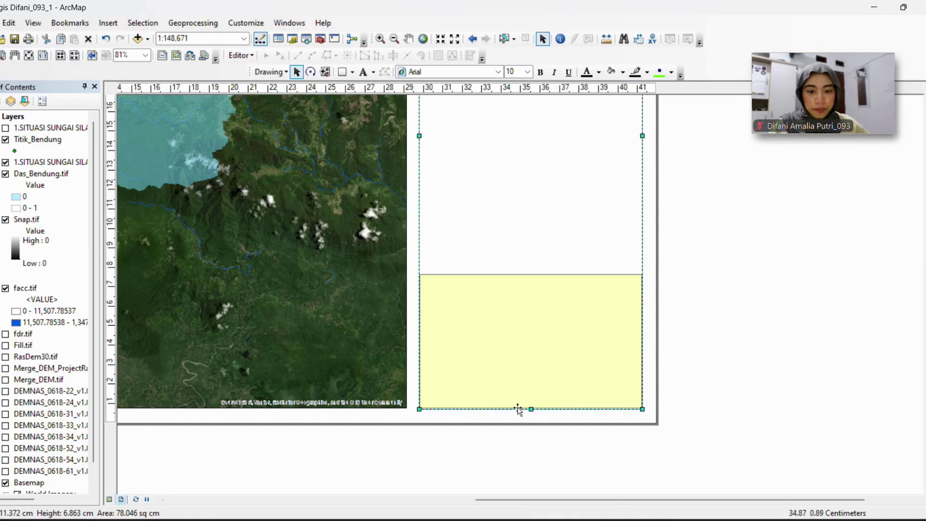
Set the lower panel rectangle's fill to No Color and its outline colour to black
{"action": "right_click", "coordinate": [490, 322]}
{"action": "left_click", "coordinate": [537, 314]}
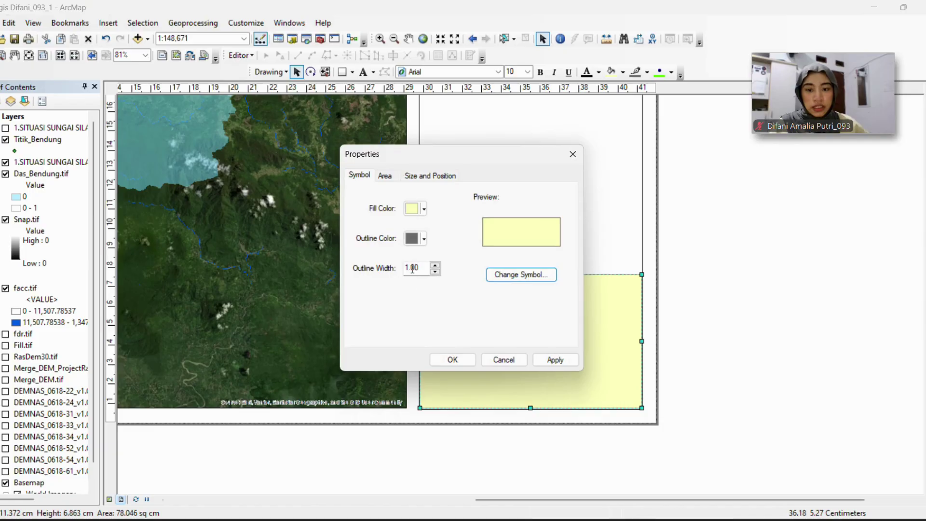
{"action": "left_click", "coordinate": [424, 209]}
{"action": "left_click", "coordinate": [459, 230]}
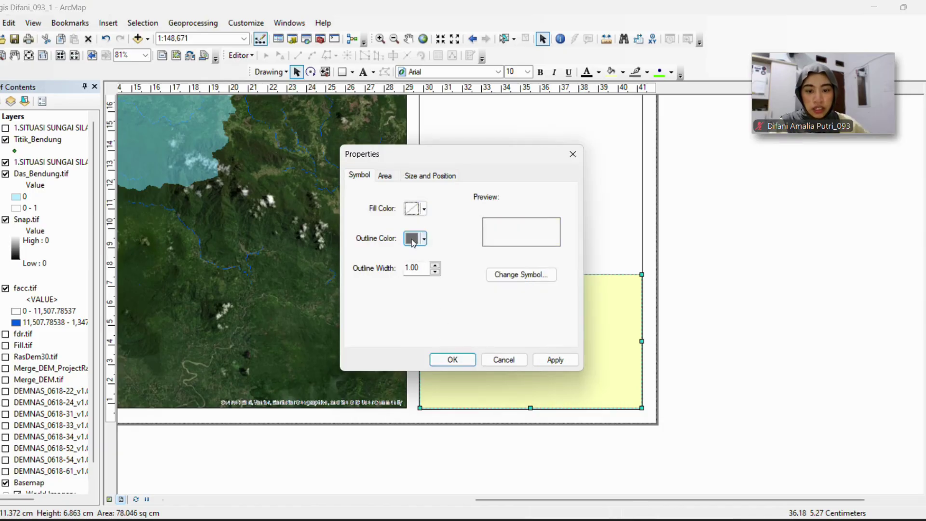
{"action": "left_click", "coordinate": [413, 239]}
{"action": "left_click", "coordinate": [420, 381]}
{"action": "left_click", "coordinate": [554, 361]}
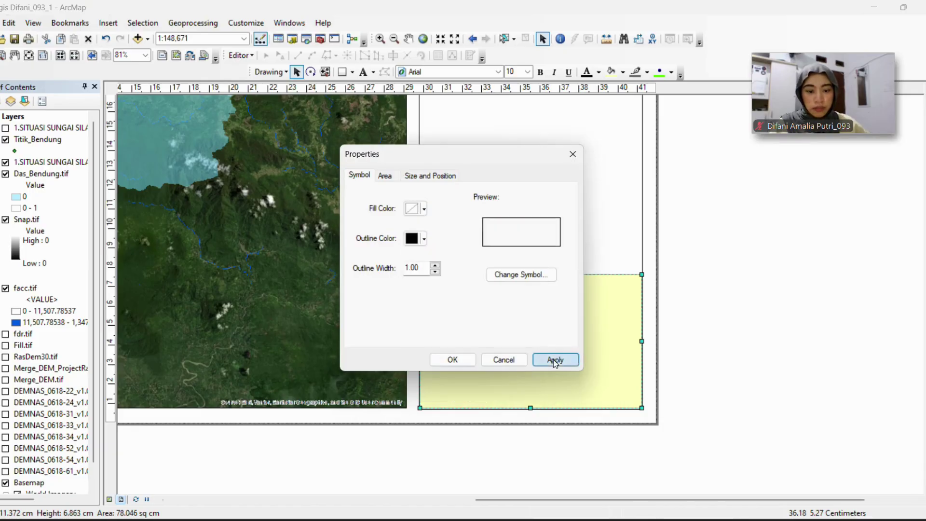
{"action": "left_click", "coordinate": [452, 360]}
Extend the lower rectangle's bottom edge to the side panel's bottom border and deselect it
{"action": "left_click", "coordinate": [510, 402]}
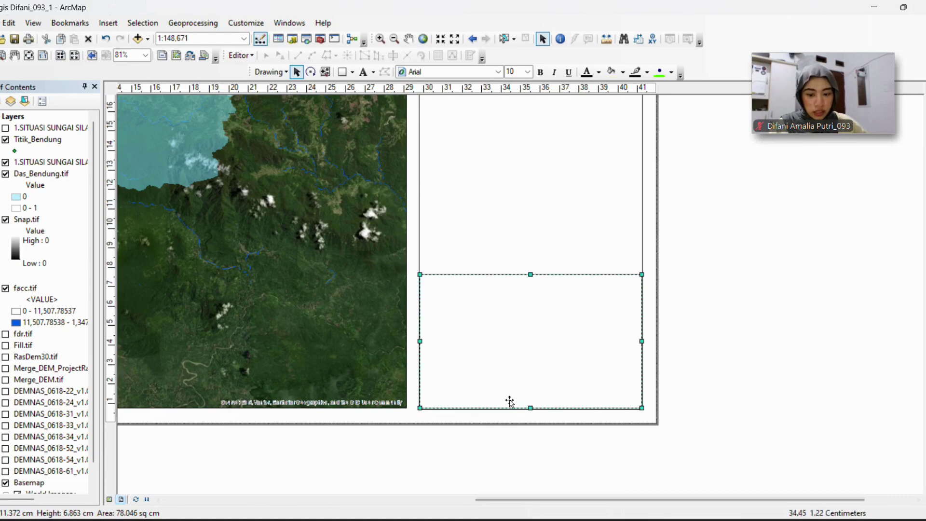
{"action": "mouse_move", "coordinate": [530, 410]}
{"action": "left_mouse_down"}
{"action": "mouse_move", "coordinate": [532, 418]}
{"action": "mouse_move", "coordinate": [531, 409]}
{"action": "left_mouse_up"}
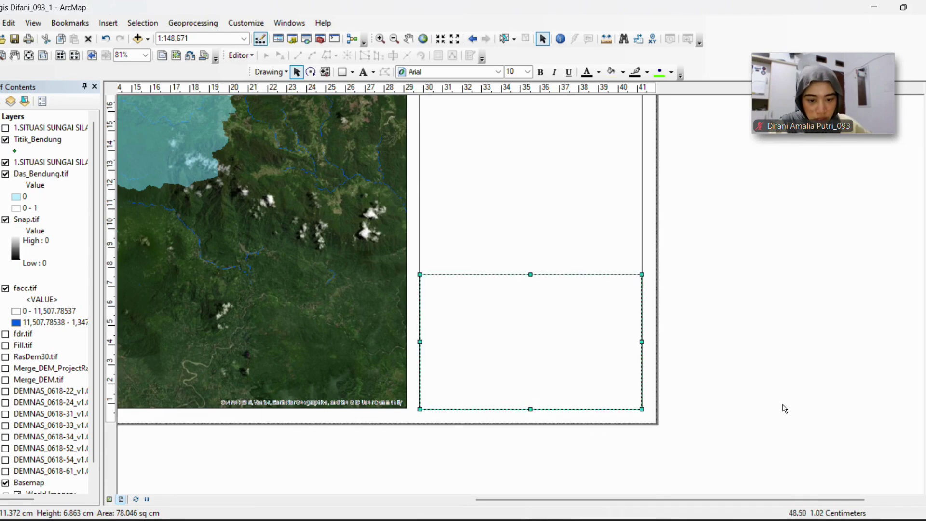
{"action": "left_click", "coordinate": [784, 407]}
Insert a new data frame into the map layout
{"action": "scroll", "coordinate": [558, 337], "scroll_direction": "down", "scroll_amount": 5}
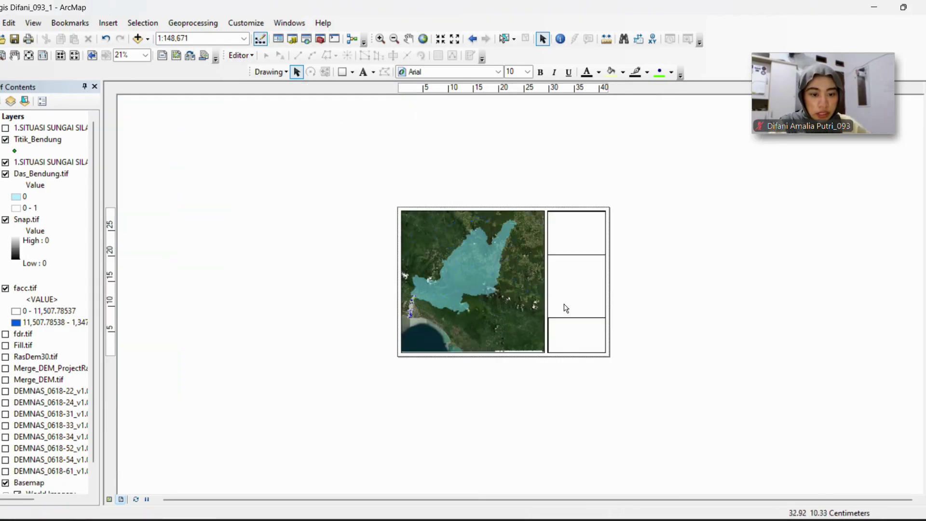
{"action": "left_click", "coordinate": [101, 22]}
{"action": "left_click", "coordinate": [137, 36]}
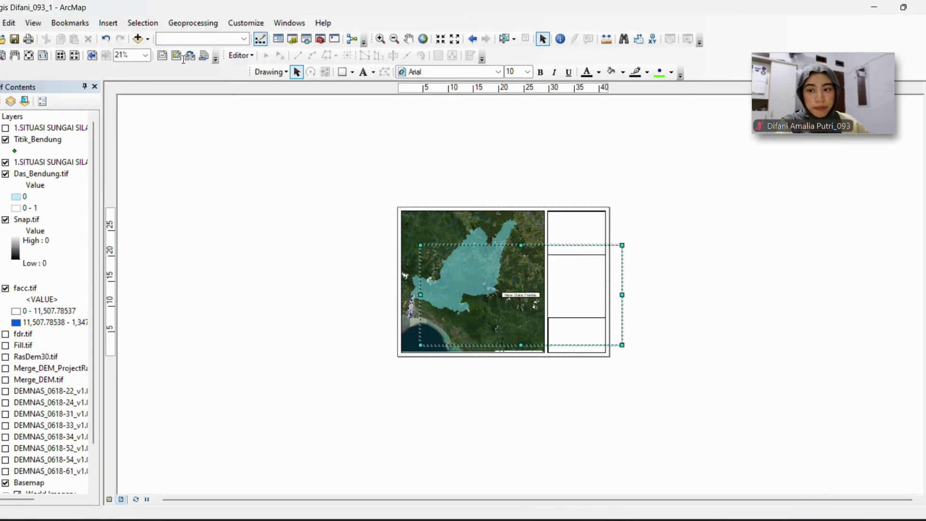
Activate the newly inserted data frame
{"action": "scroll", "coordinate": [61, 427], "scroll_direction": "down", "scroll_amount": 2}
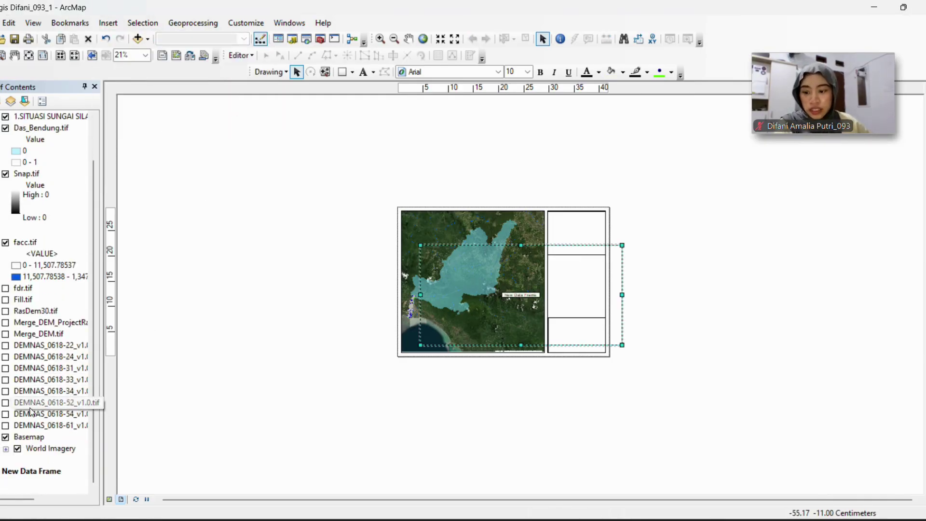
{"action": "left_click", "coordinate": [59, 471]}
{"action": "right_click", "coordinate": [59, 471]}
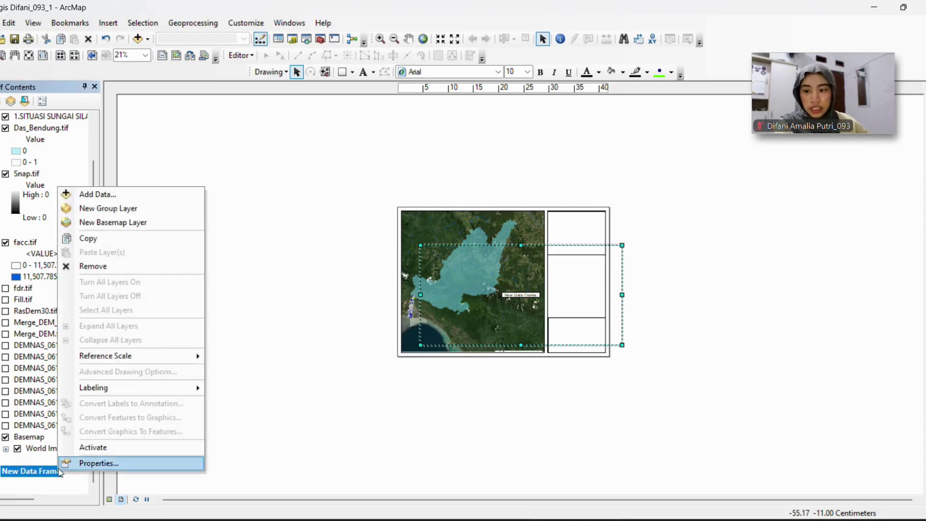
{"action": "left_click", "coordinate": [109, 449]}
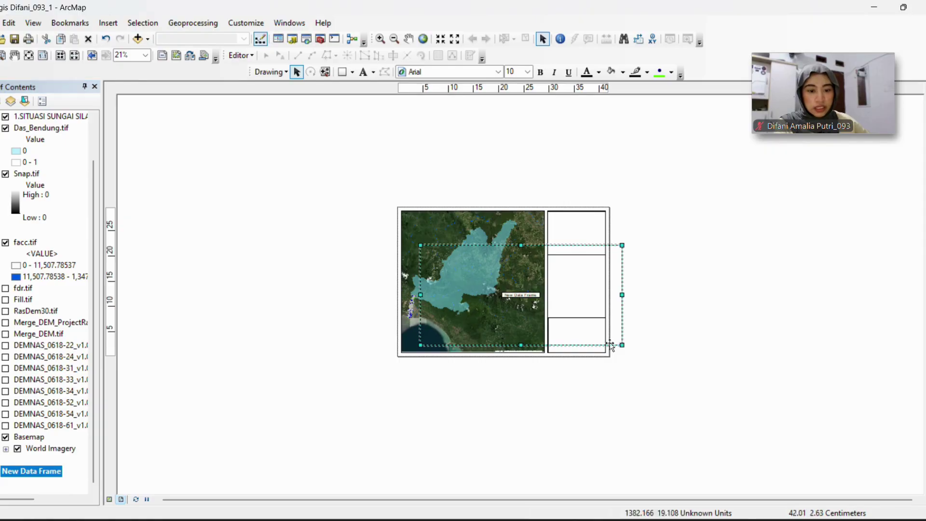
Resize the new data frame to match the side panel's lowest section and place it over the lower-right part of the main map
{"action": "left_click_drag", "start_coordinate": [477, 292], "coordinate": [473, 282]}
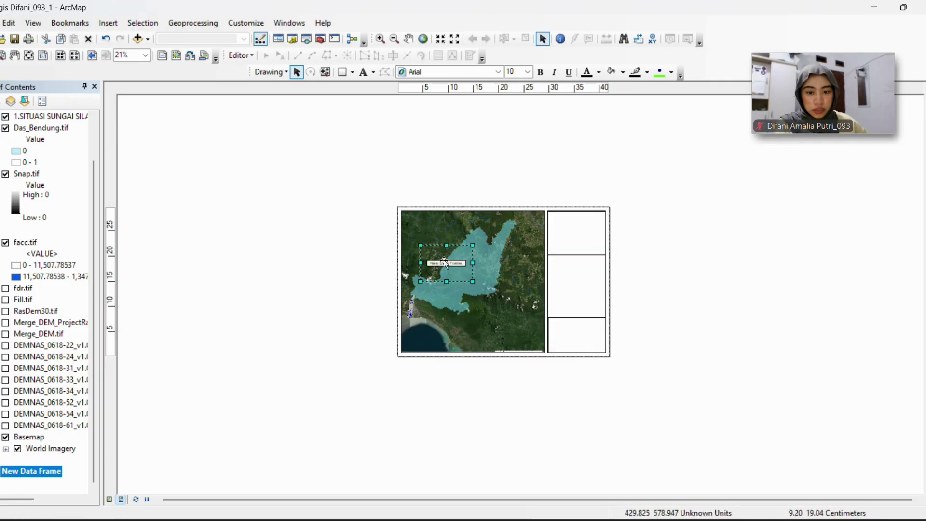
{"action": "left_click_drag", "start_coordinate": [574, 336], "coordinate": [606, 356]}
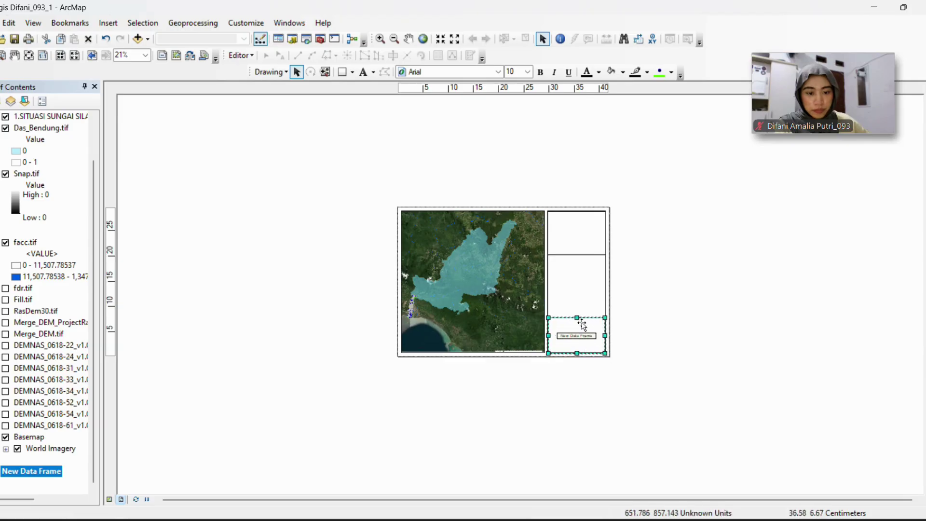
{"action": "left_click", "coordinate": [585, 325]}
{"action": "left_click", "coordinate": [568, 318]}
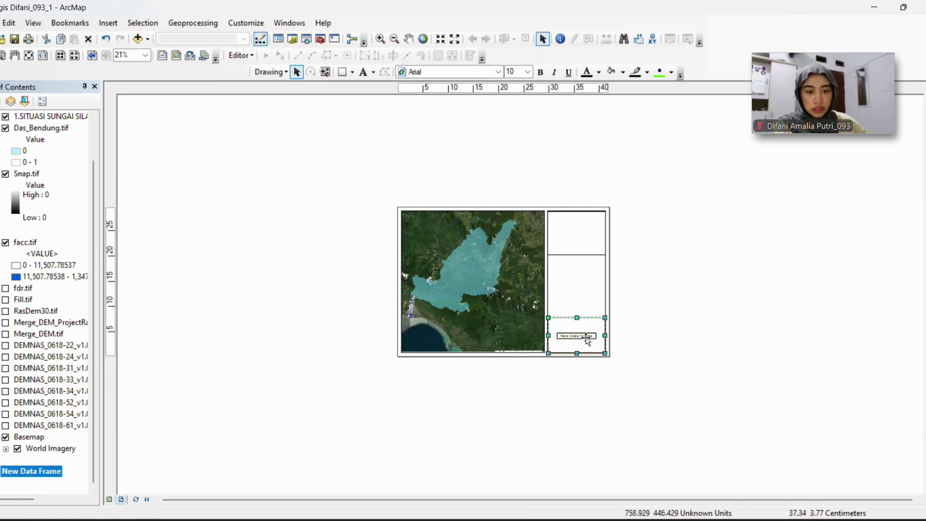
{"action": "left_click_drag", "start_coordinate": [587, 338], "coordinate": [522, 298]}
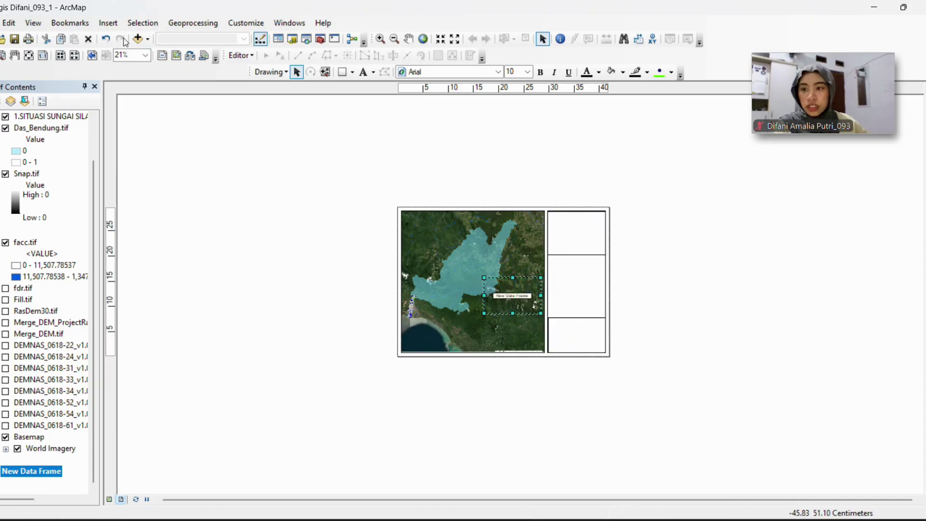
Add the Imagery basemap to the new data frame
{"action": "left_click", "coordinate": [148, 39]}
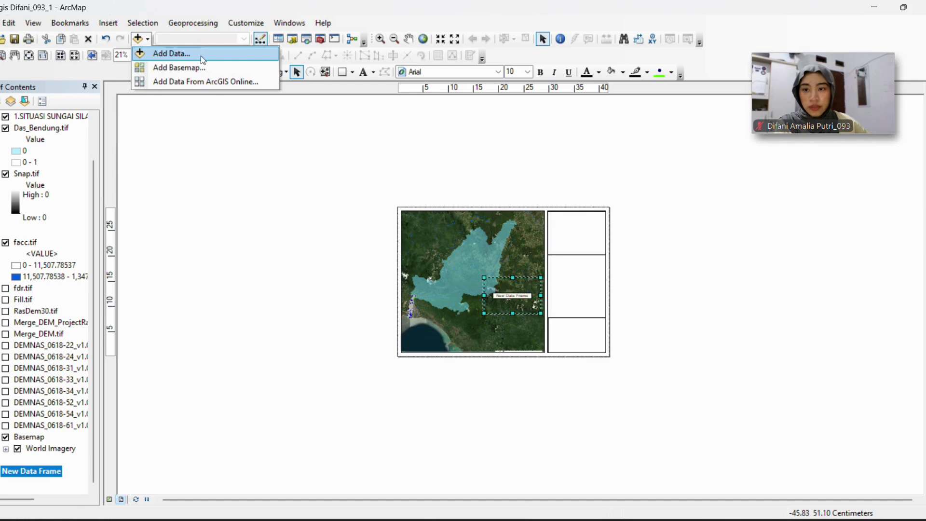
{"action": "left_click", "coordinate": [198, 68]}
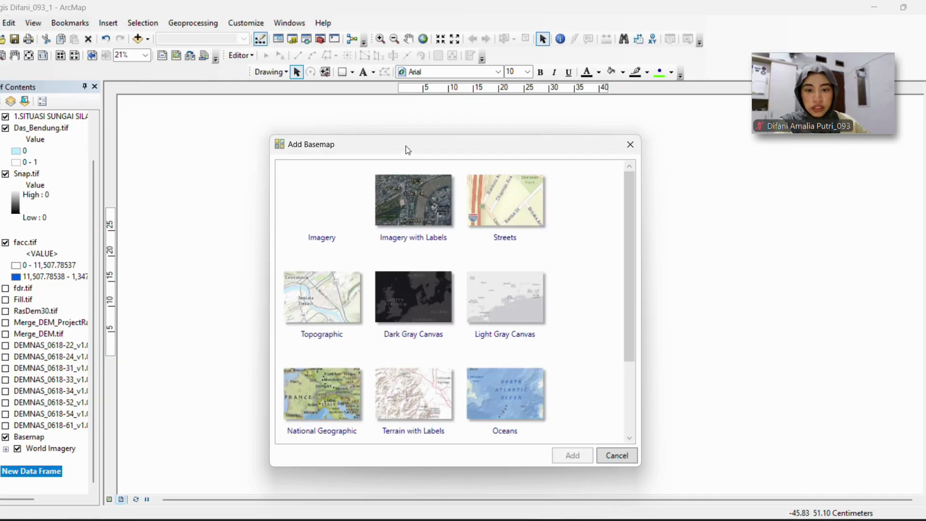
{"action": "left_click", "coordinate": [311, 218]}
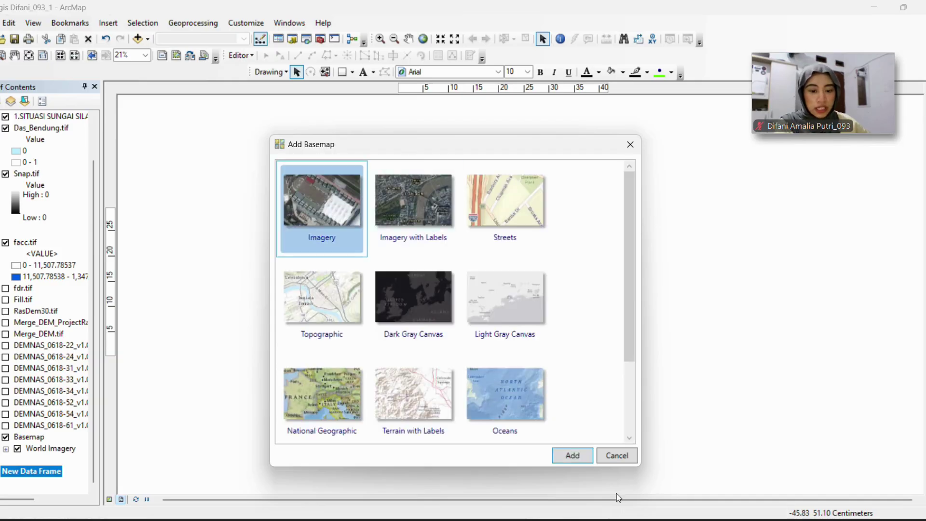
{"action": "left_click", "coordinate": [573, 456]}
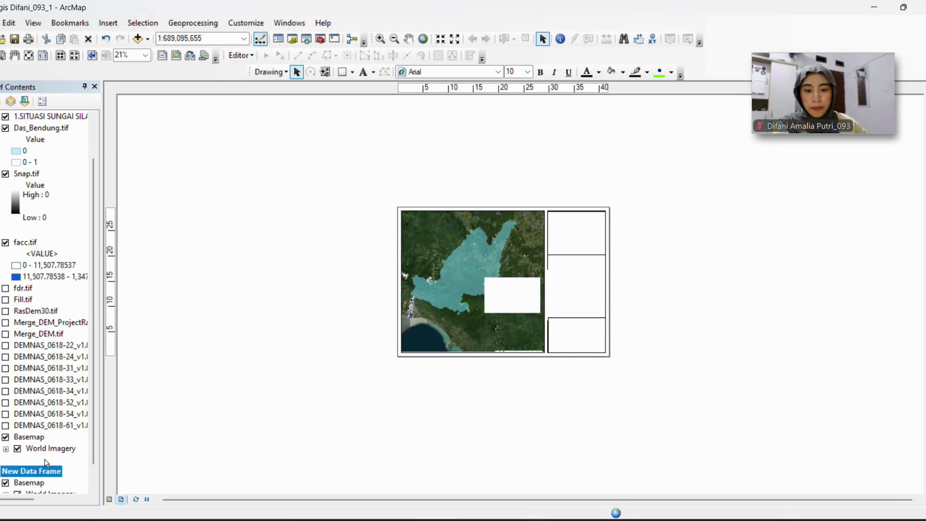
Switch the new data frame to data view and zoom its imagery in on Sumatra at 1:8,000,000
{"action": "scroll", "coordinate": [435, 348], "scroll_direction": "down", "scroll_amount": 2}
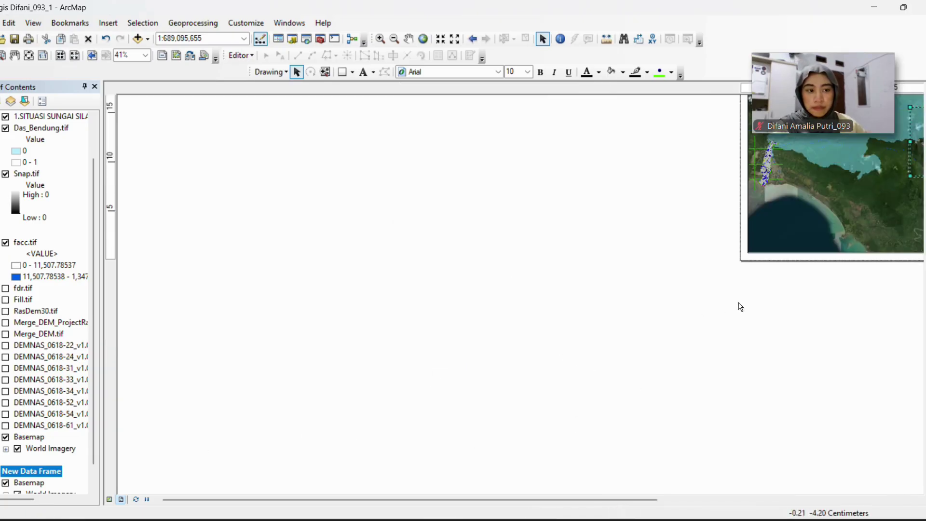
{"action": "left_click_drag", "start_coordinate": [799, 300], "coordinate": [551, 389]}
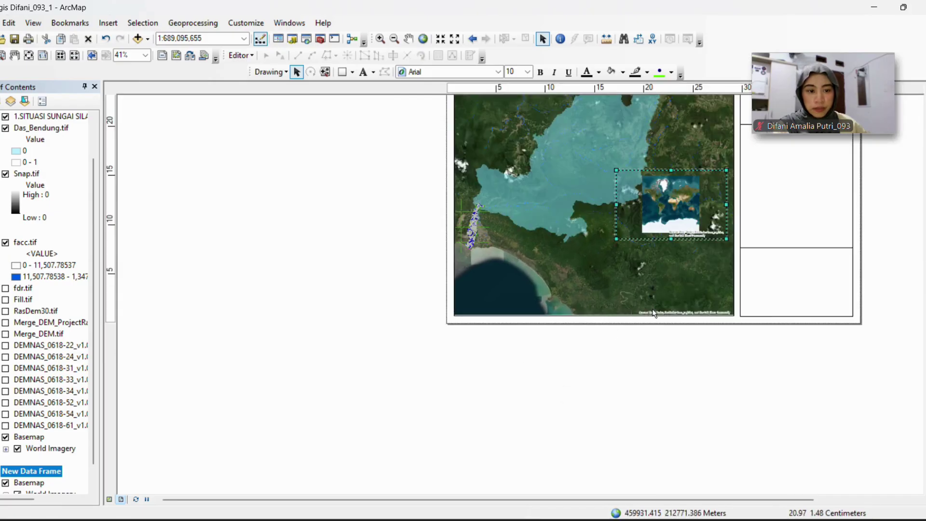
{"action": "left_click_drag", "start_coordinate": [703, 283], "coordinate": [550, 359]}
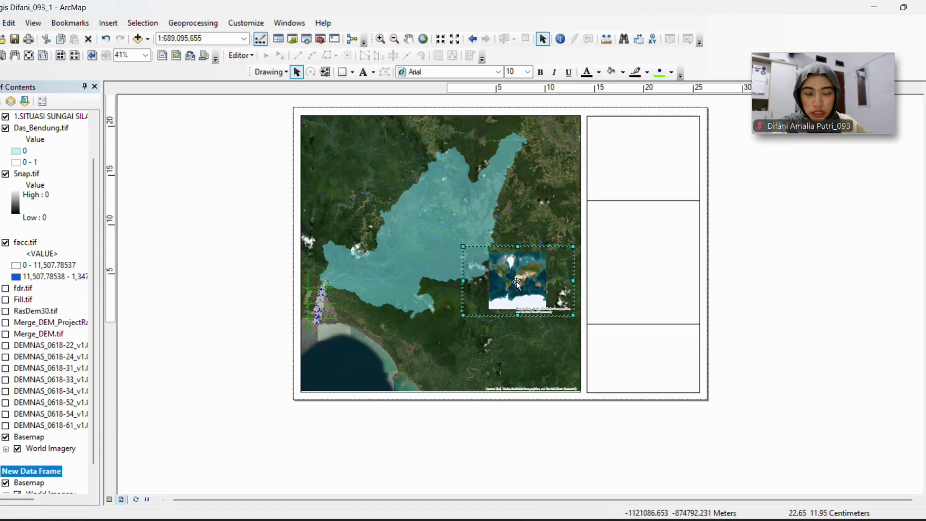
{"action": "left_click", "coordinate": [516, 290]}
{"action": "left_click", "coordinate": [530, 265]}
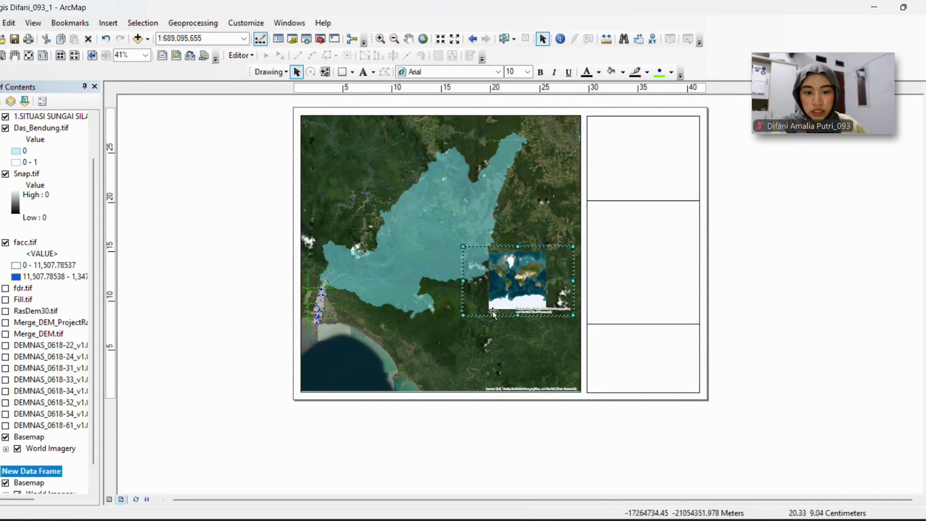
{"action": "scroll", "coordinate": [51, 473], "scroll_direction": "down", "scroll_amount": 1}
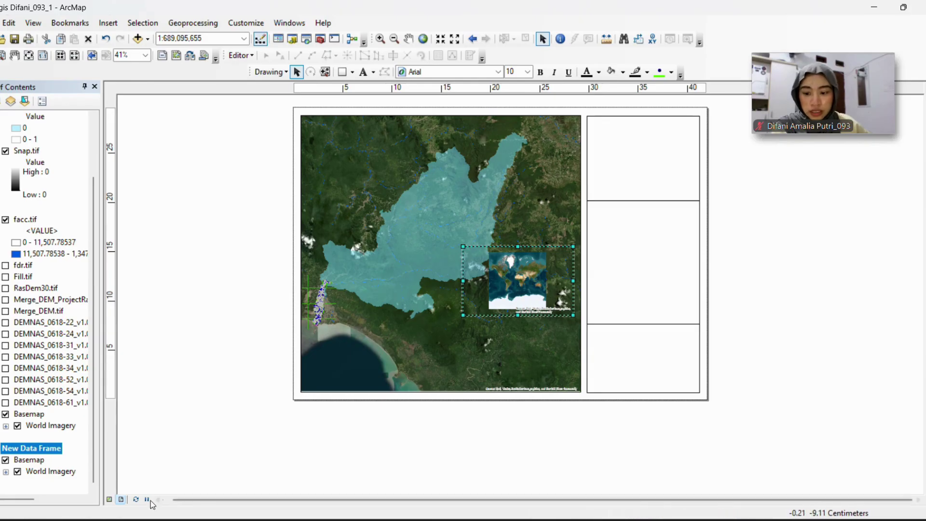
{"action": "left_click", "coordinate": [109, 500]}
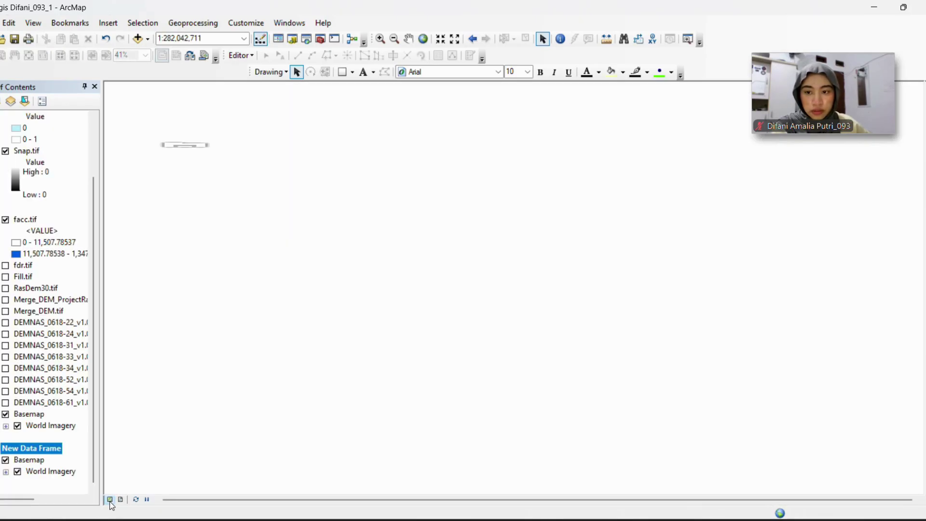
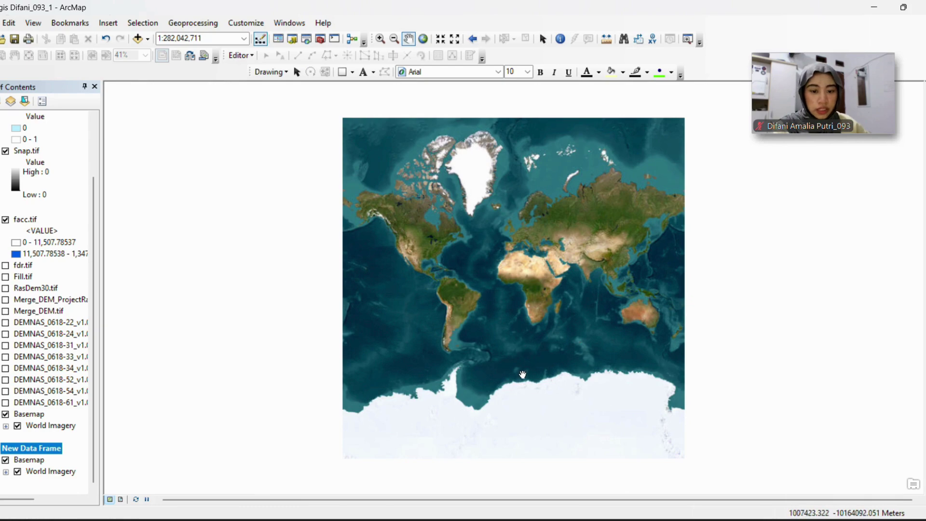
{"action": "key", "text": "Delete"}
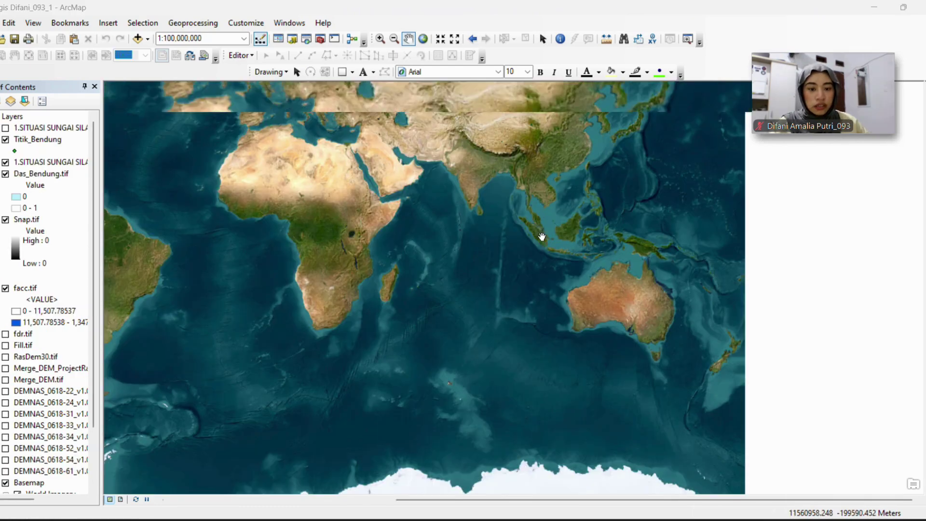
{"action": "scroll", "coordinate": [540, 238], "scroll_direction": "down", "scroll_amount": 4}
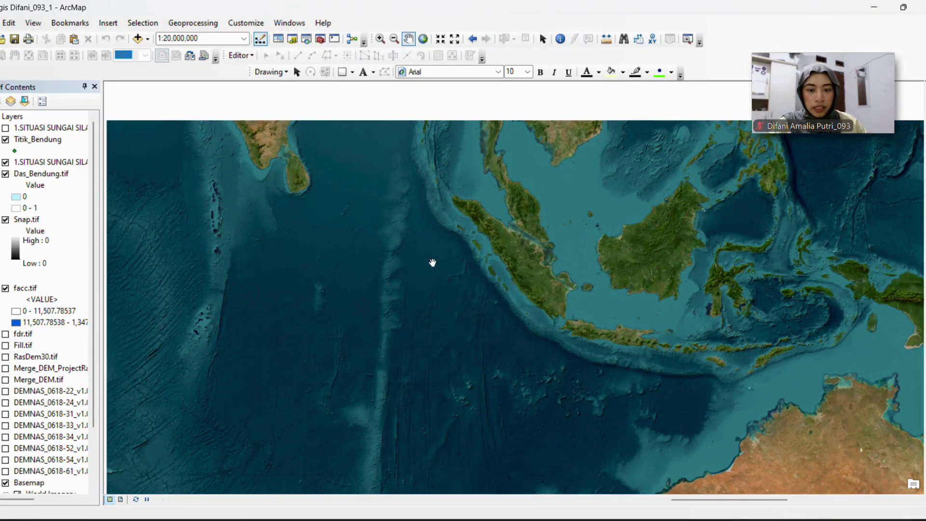
{"action": "scroll", "coordinate": [555, 300], "scroll_direction": "down", "scroll_amount": 1}
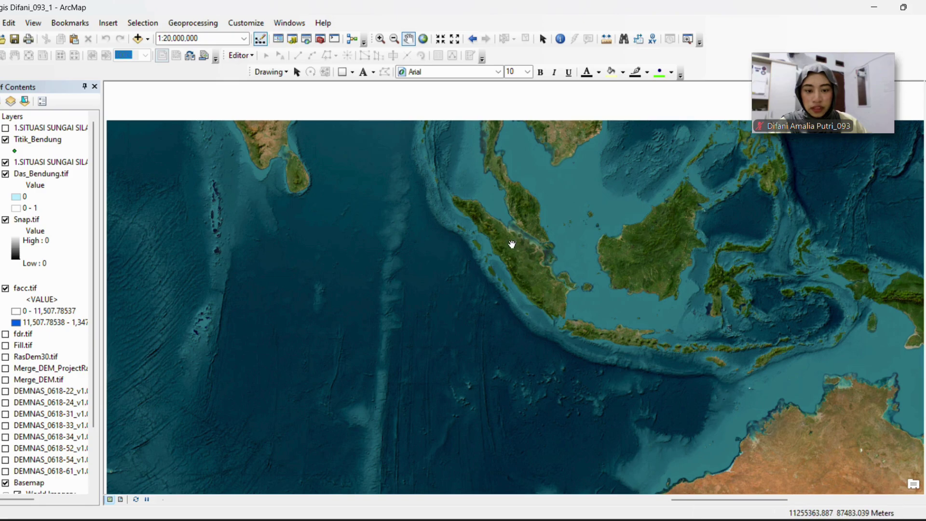
{"action": "scroll", "coordinate": [512, 252], "scroll_direction": "down", "scroll_amount": 2}
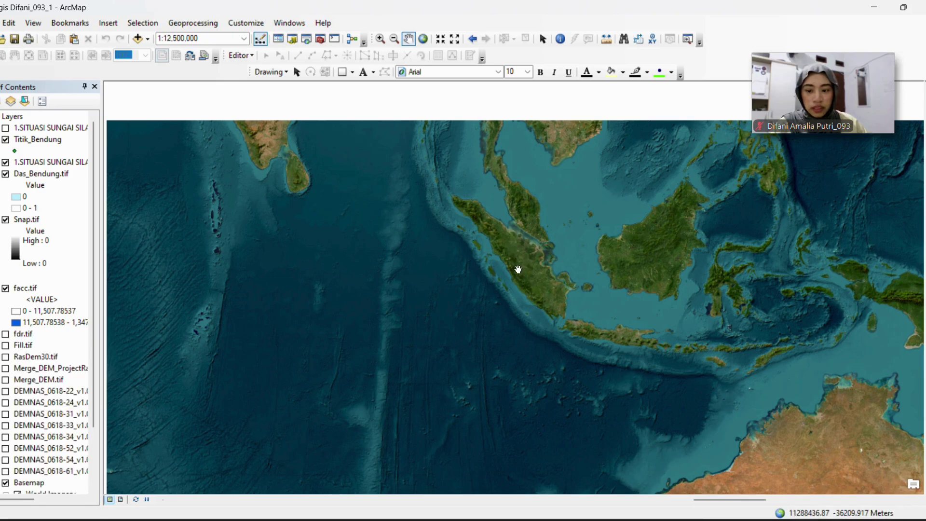
{"action": "scroll", "coordinate": [515, 249], "scroll_direction": "down", "scroll_amount": 2}
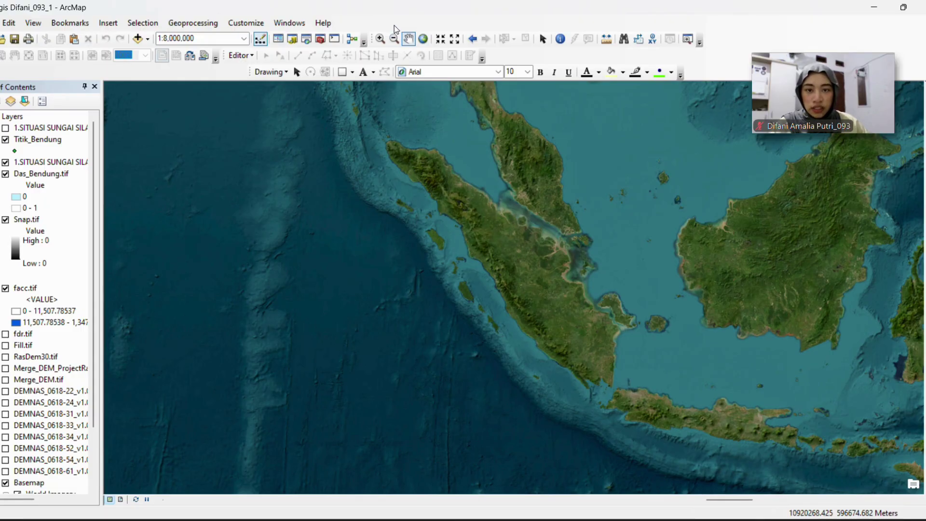
Add Das_Bendung.tif from the GIS folder inside D:\FILE DEMNAS\FILE DEMNAS to the new data frame and build its pyramids
{"action": "left_click", "coordinate": [140, 39]}
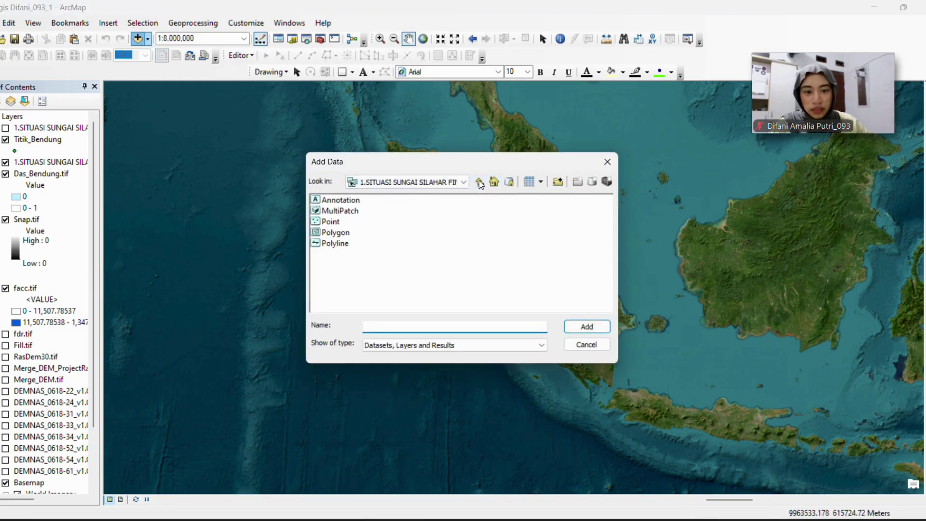
{"action": "left_click", "coordinate": [480, 182]}
{"action": "left_click", "coordinate": [480, 182]}
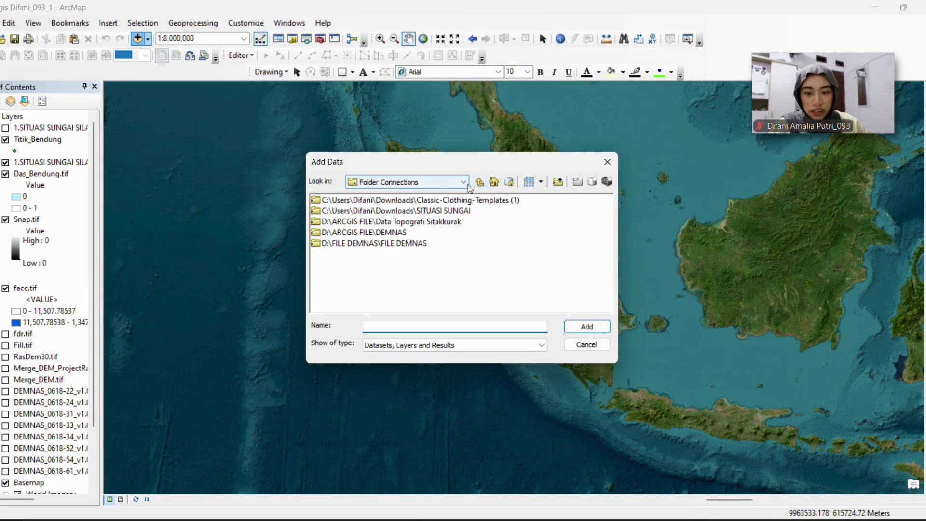
{"action": "double_click", "coordinate": [354, 223]}
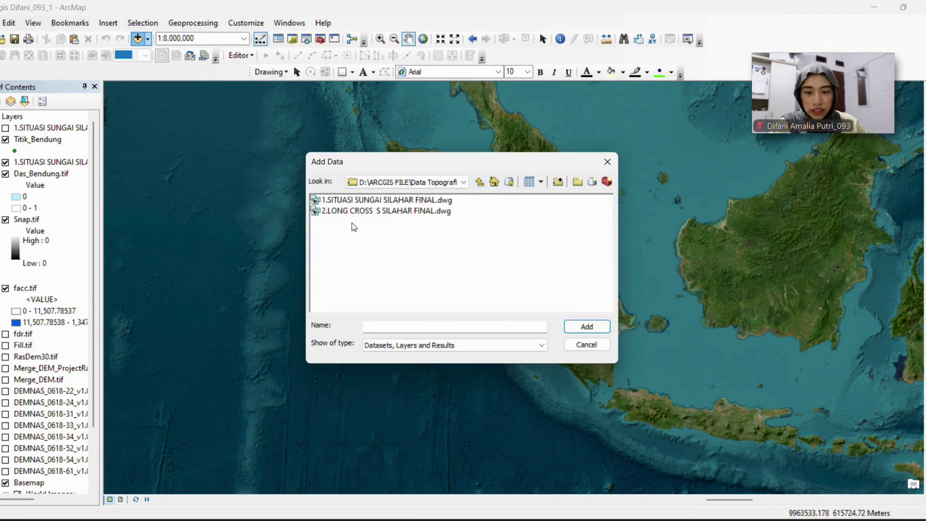
{"action": "left_click", "coordinate": [480, 182]}
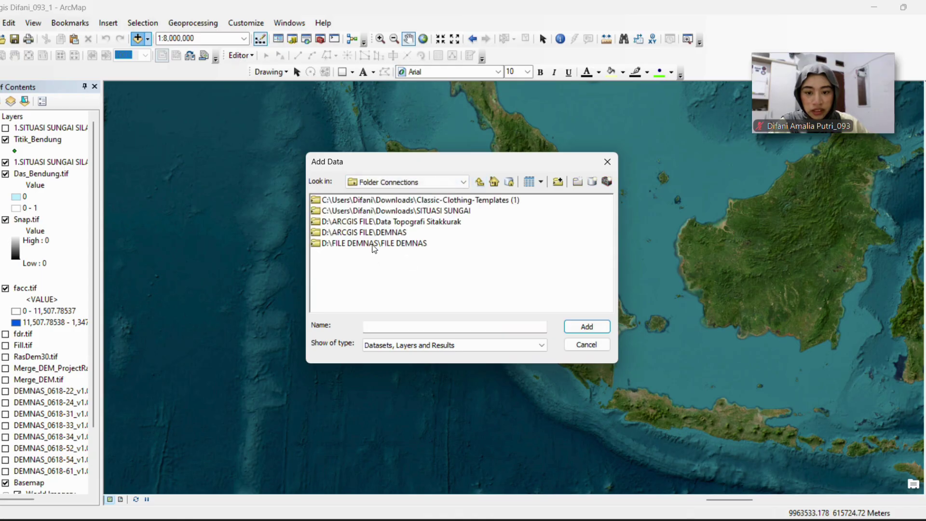
{"action": "double_click", "coordinate": [372, 243]}
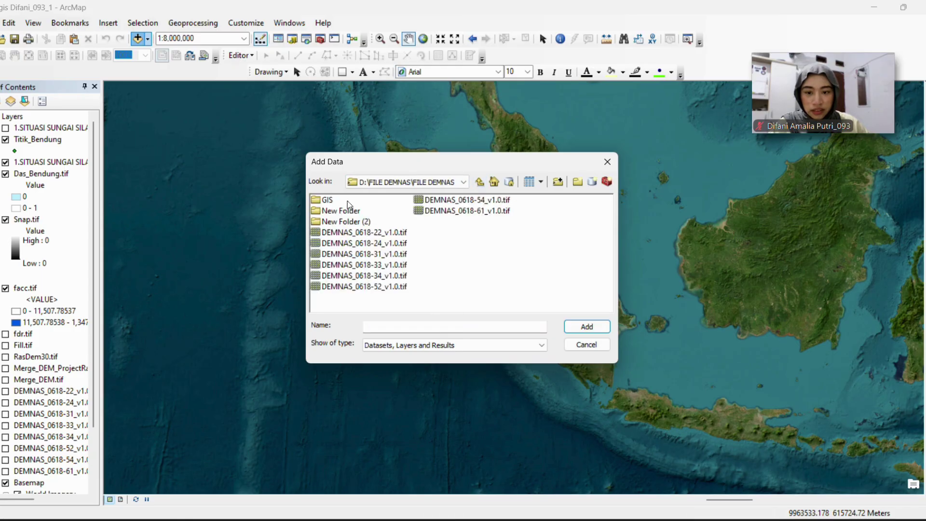
{"action": "double_click", "coordinate": [335, 203]}
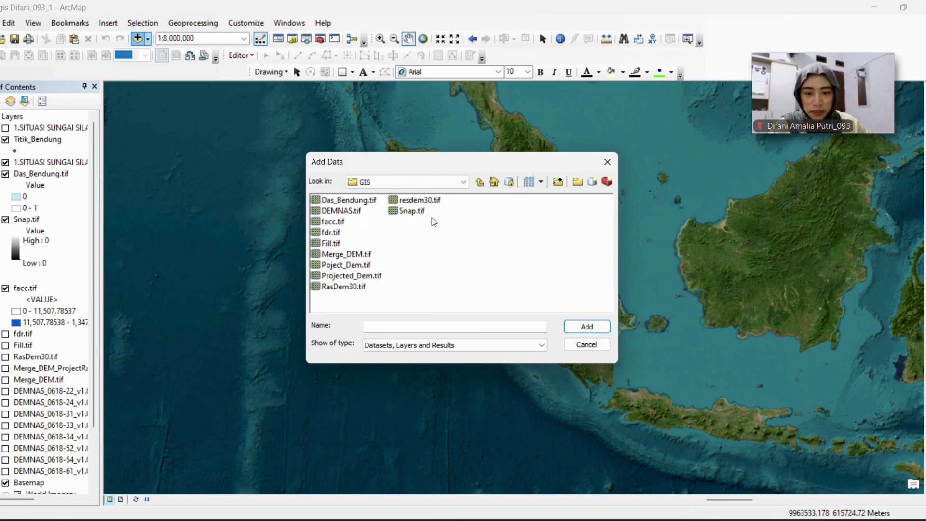
{"action": "left_click", "coordinate": [391, 25]}
{"action": "left_click", "coordinate": [349, 201]}
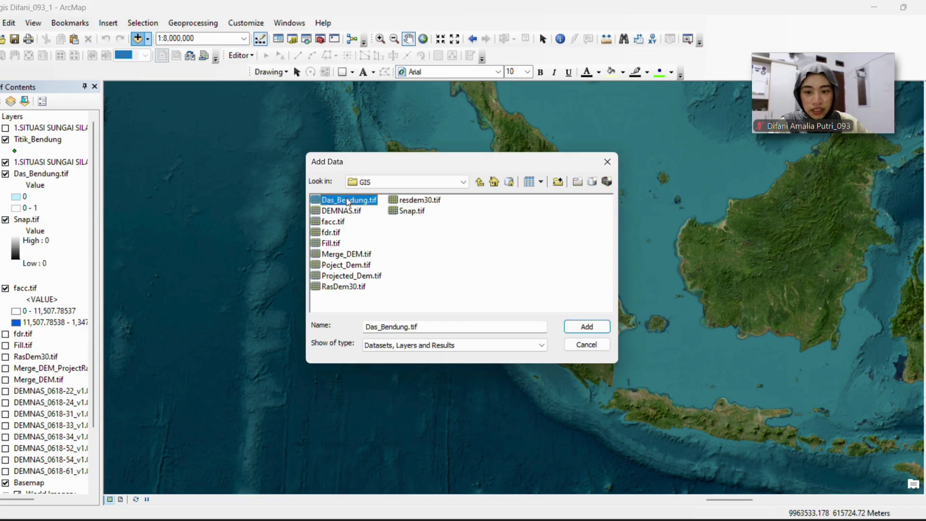
{"action": "left_click", "coordinate": [586, 327]}
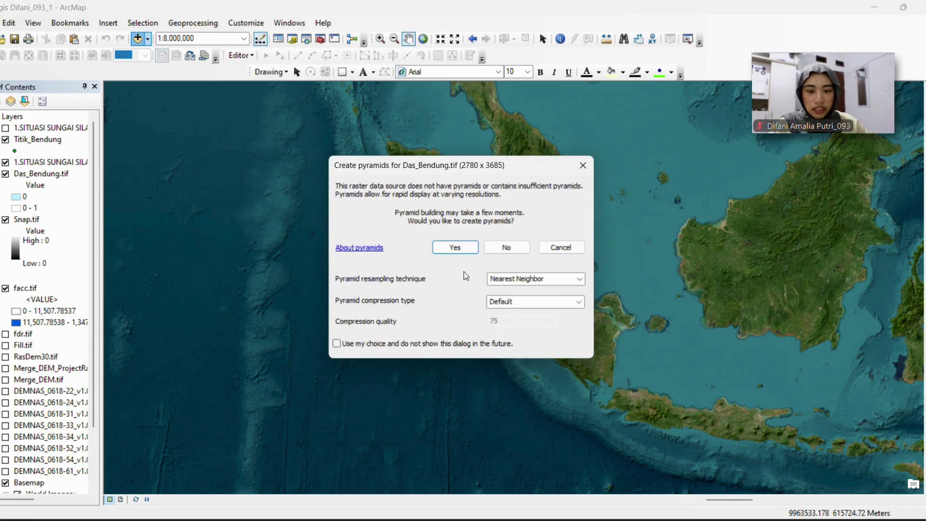
{"action": "left_click", "coordinate": [455, 248]}
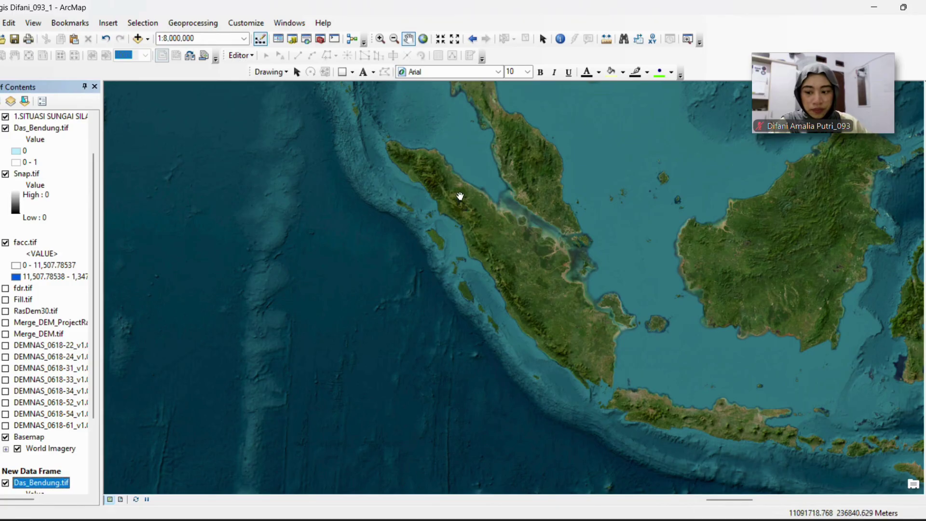
Switch the symbology of Das_Bendung.tif in the new data frame to Classified and give class 0 no color
{"action": "scroll", "coordinate": [47, 407], "scroll_direction": "down", "scroll_amount": 3}
{"action": "right_click", "coordinate": [49, 397]}
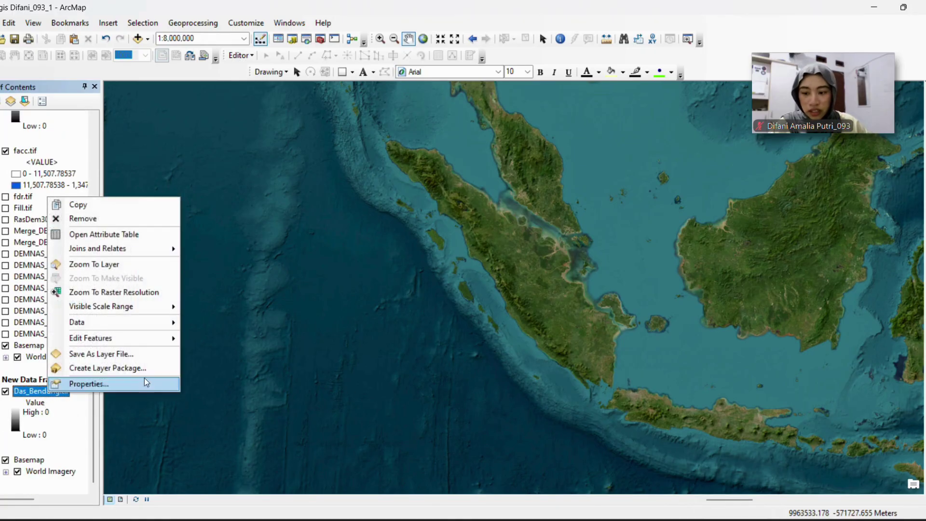
{"action": "left_click", "coordinate": [130, 384]}
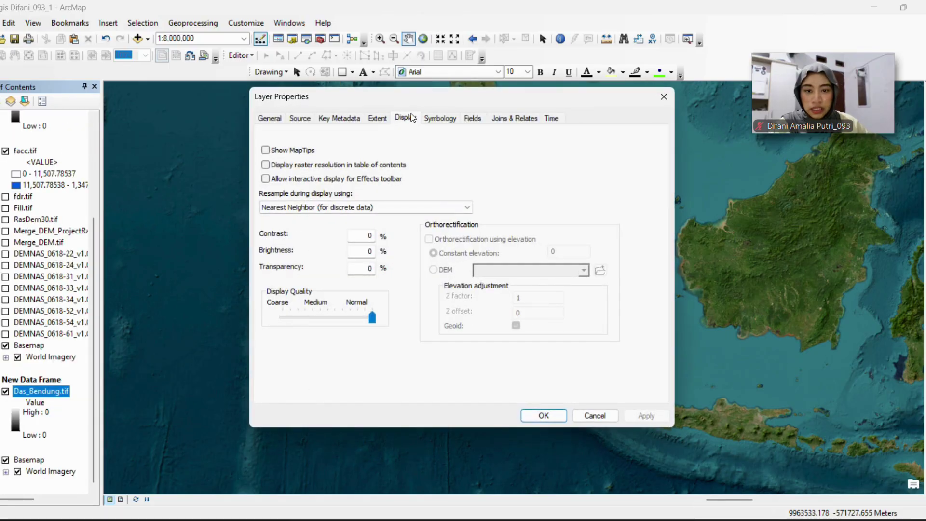
{"action": "left_click", "coordinate": [440, 119]}
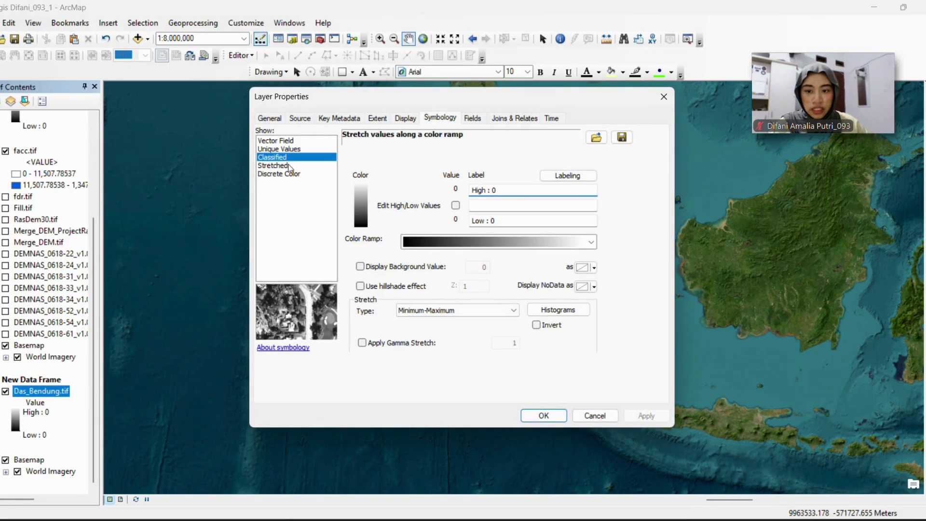
{"action": "left_click", "coordinate": [273, 157]}
{"action": "left_click", "coordinate": [371, 256]}
{"action": "left_click", "coordinate": [370, 258]}
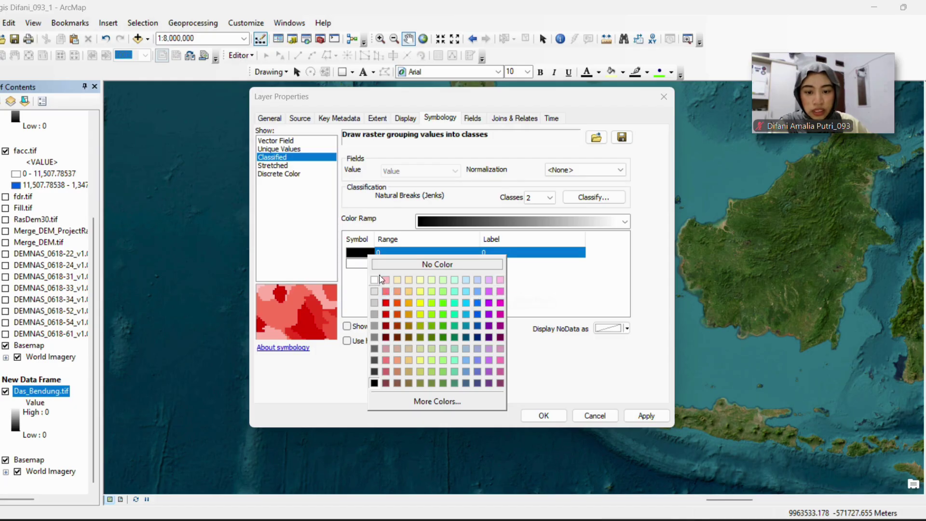
{"action": "left_click", "coordinate": [424, 264]}
{"action": "left_click", "coordinate": [549, 198]}
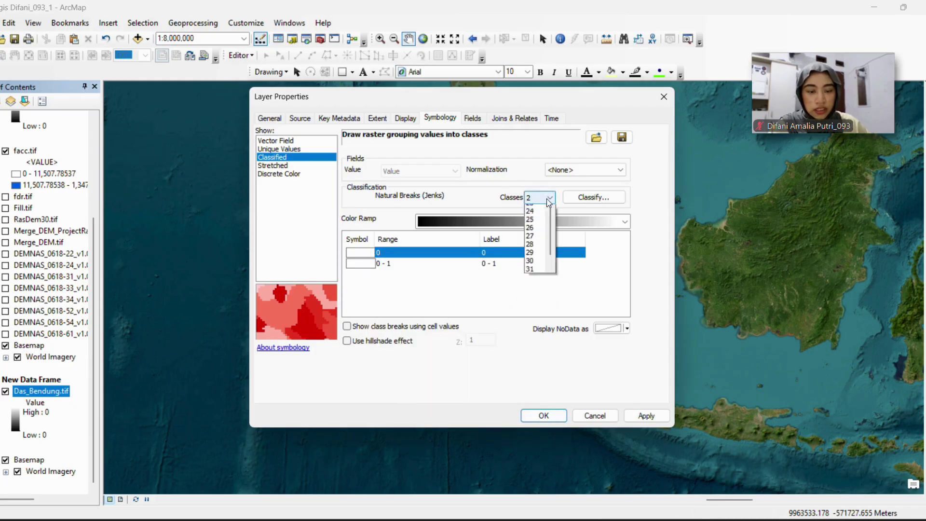
{"action": "left_click", "coordinate": [462, 316]}
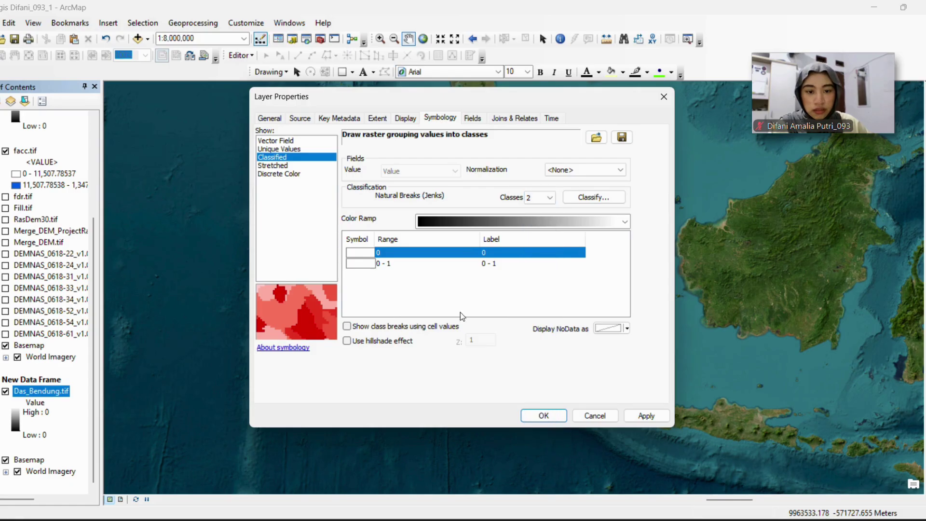
{"action": "left_click", "coordinate": [600, 198]}
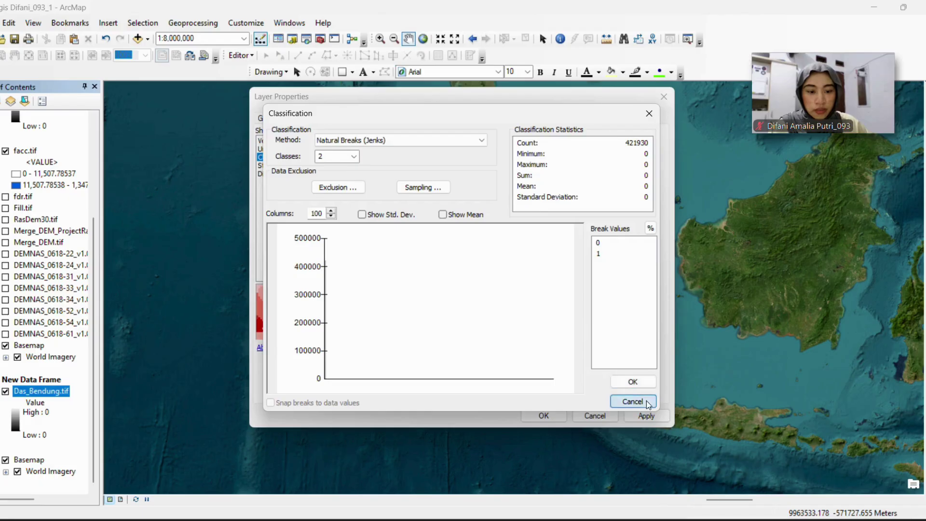
{"action": "left_click", "coordinate": [632, 401]}
{"action": "right_click", "coordinate": [364, 256]}
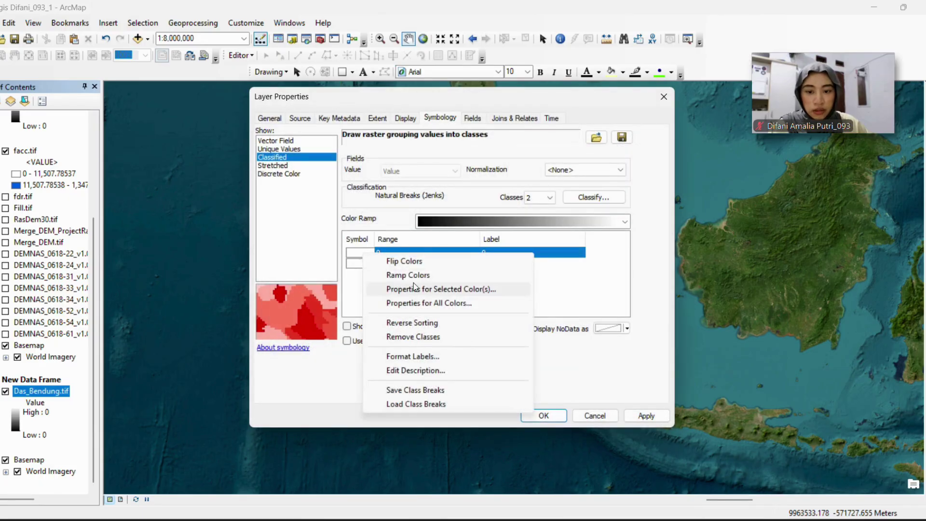
{"action": "key", "text": "Escape"}
Color class 0 of the watershed raster red and apply the classified symbology
{"action": "left_click", "coordinate": [368, 253]}
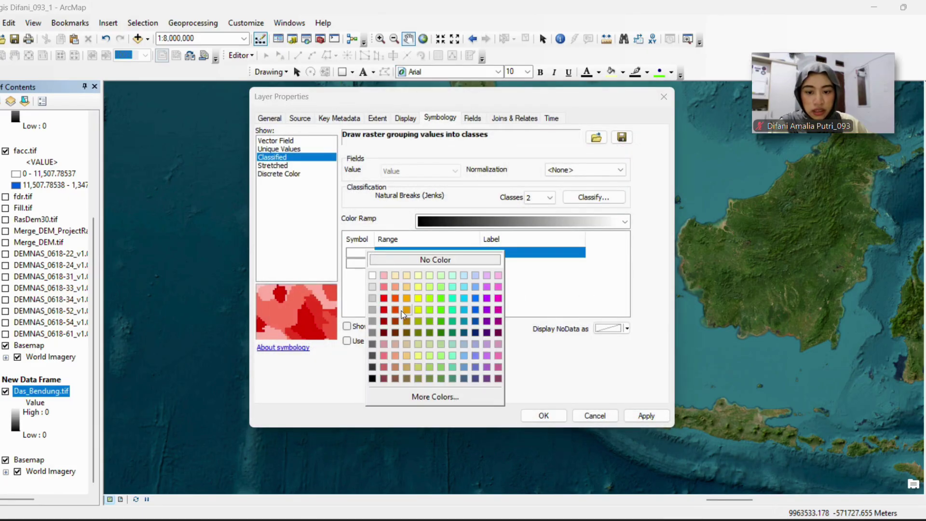
{"action": "left_click", "coordinate": [384, 299]}
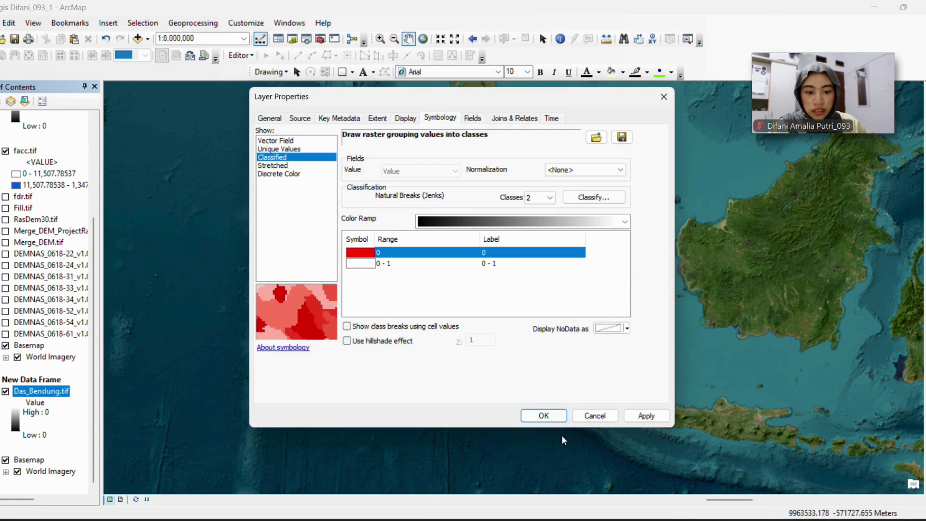
{"action": "left_click", "coordinate": [646, 416]}
{"action": "left_click_drag", "start_coordinate": [547, 94], "coordinate": [797, 123]}
{"action": "left_click", "coordinate": [792, 445]}
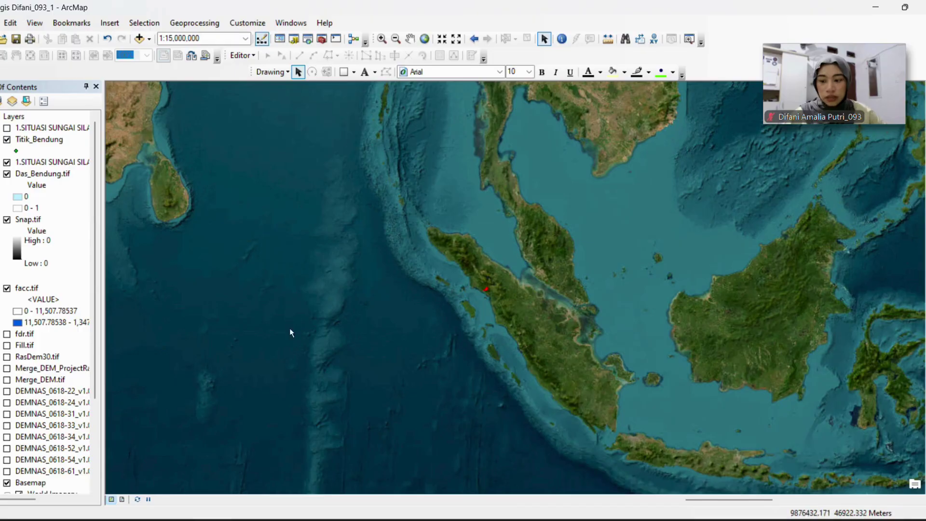
Draw a rectangle about 136 km wide and 139 km high over the watershed on Sumatra and center it there
{"action": "scroll", "coordinate": [72, 360], "scroll_direction": "down", "scroll_amount": 3}
{"action": "scroll", "coordinate": [72, 360], "scroll_direction": "down", "scroll_amount": 1}
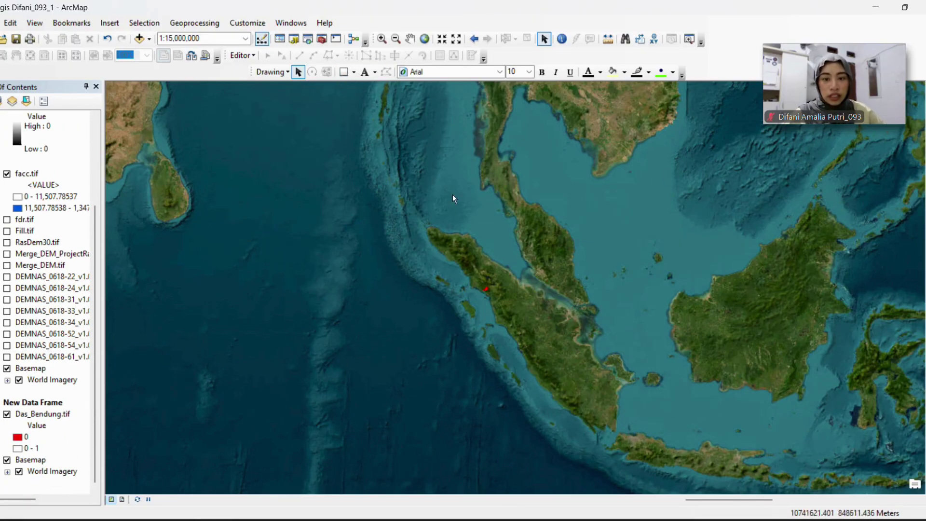
{"action": "scroll", "coordinate": [485, 295], "scroll_direction": "up", "scroll_amount": 2}
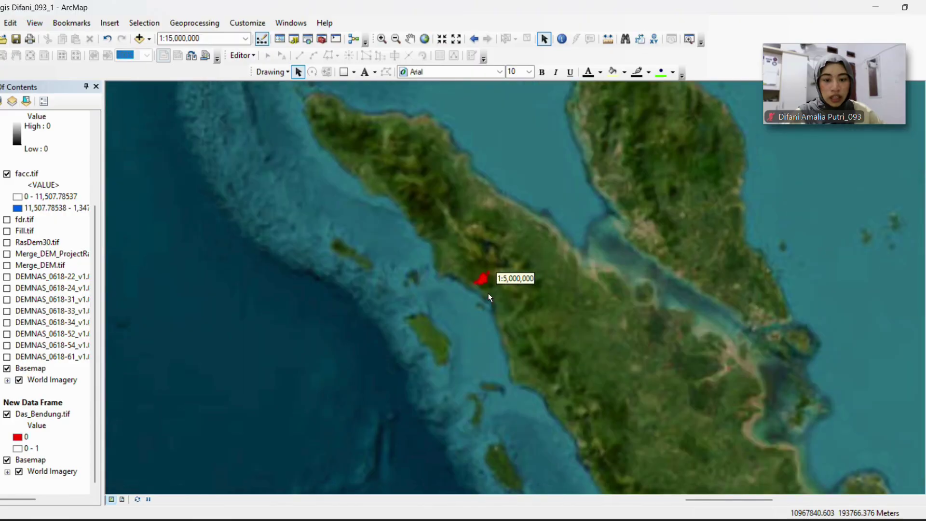
{"action": "scroll", "coordinate": [521, 318], "scroll_direction": "down", "scroll_amount": 1}
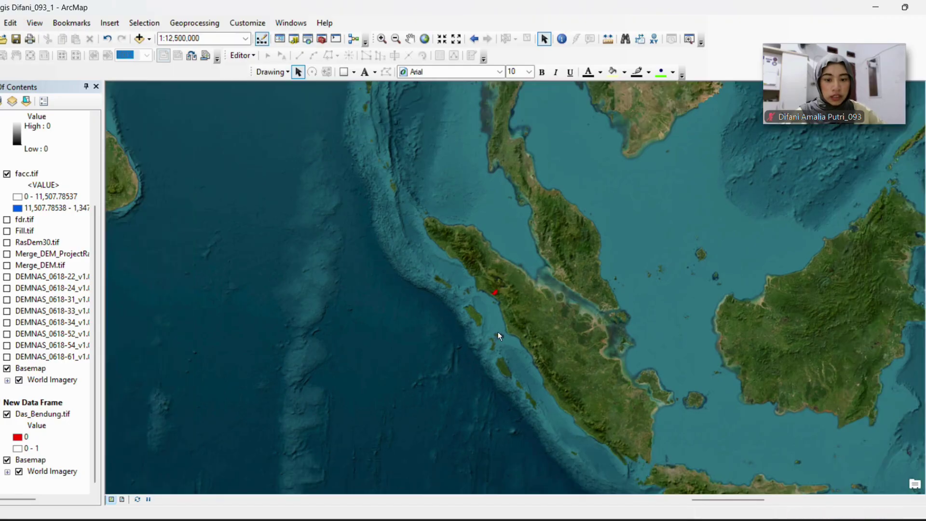
{"action": "left_click", "coordinate": [349, 74]}
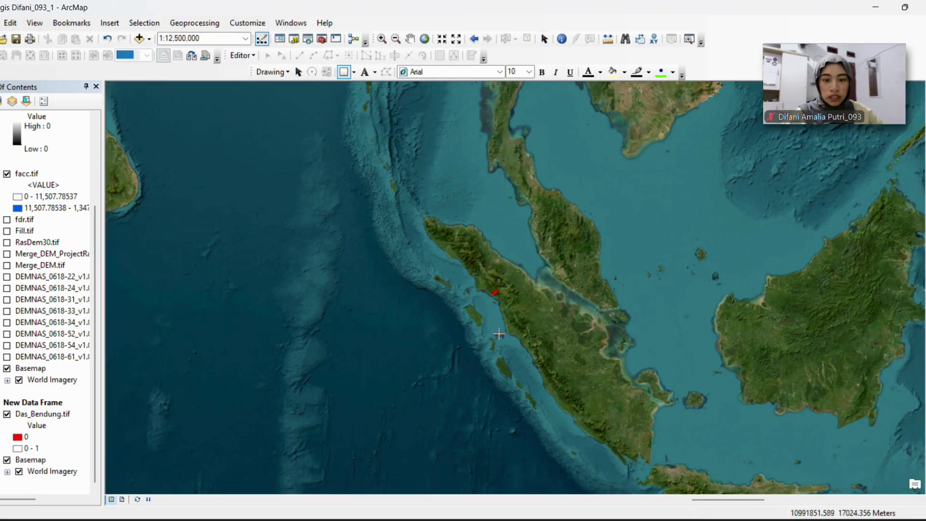
{"action": "left_click_drag", "start_coordinate": [485, 281], "coordinate": [511, 308]}
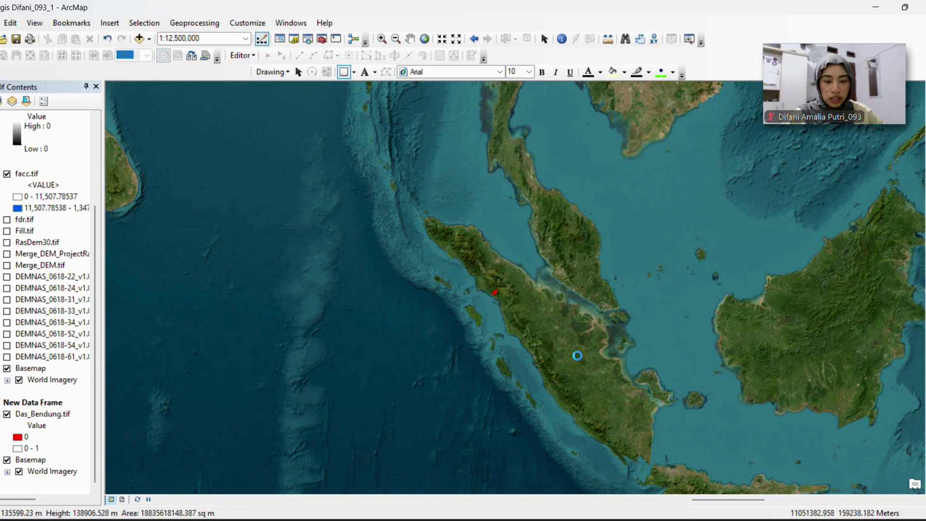
{"action": "left_click_drag", "start_coordinate": [499, 294], "coordinate": [495, 292]}
Give the rectangle around the watershed no fill color and a red outline
{"action": "right_click", "coordinate": [494, 293]}
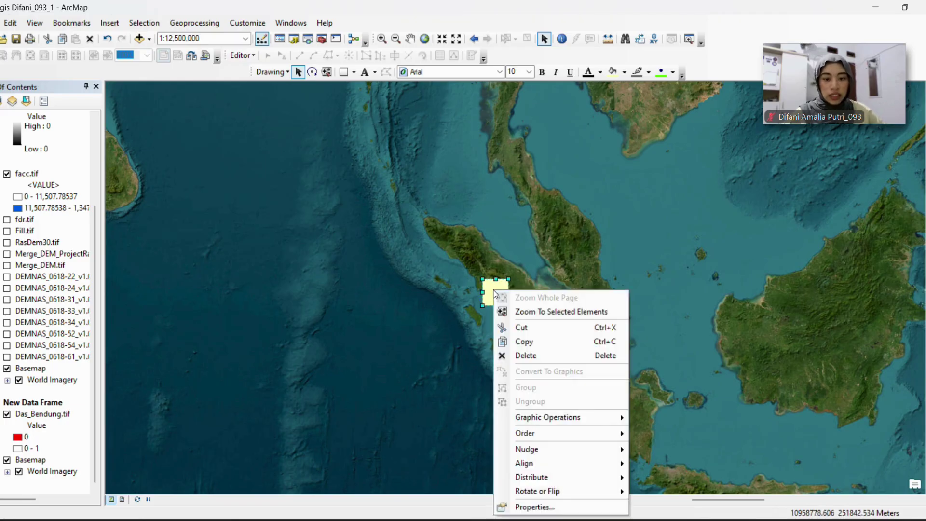
{"action": "left_click", "coordinate": [514, 506]}
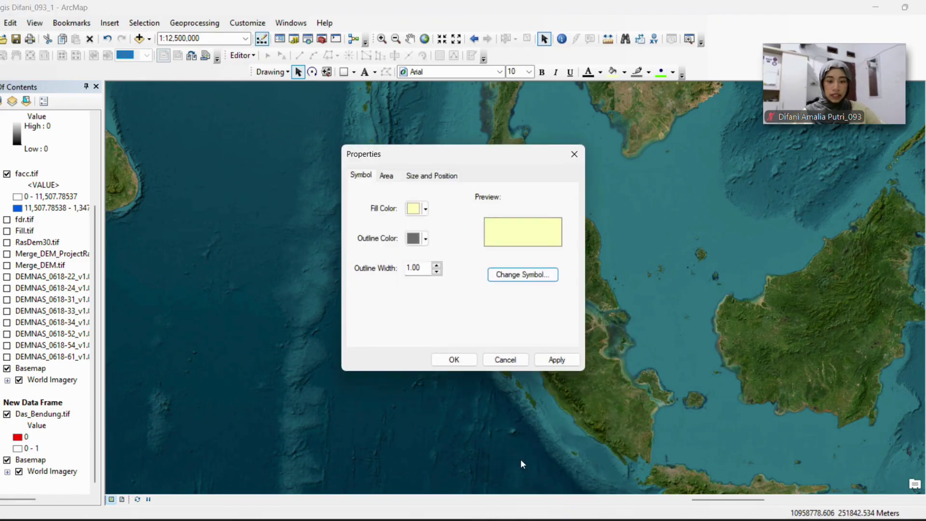
{"action": "left_click", "coordinate": [425, 210]}
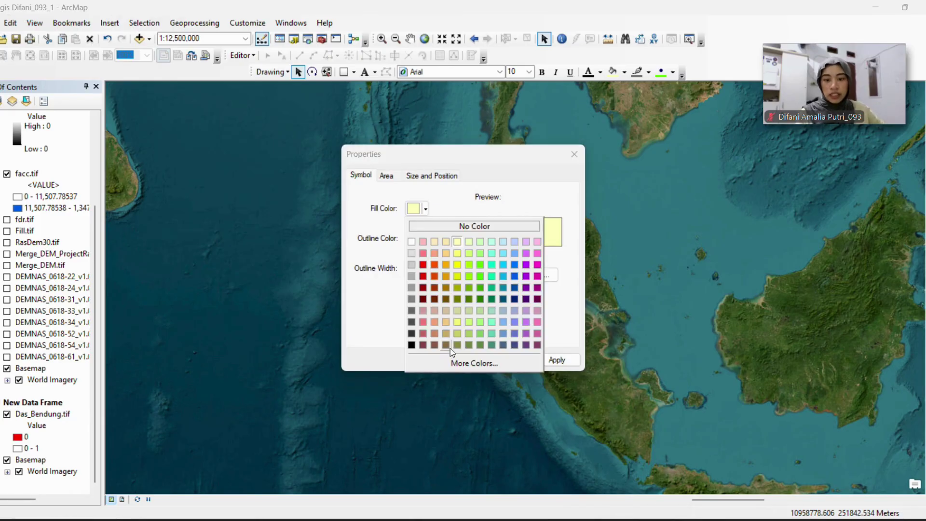
{"action": "left_click", "coordinate": [424, 276]}
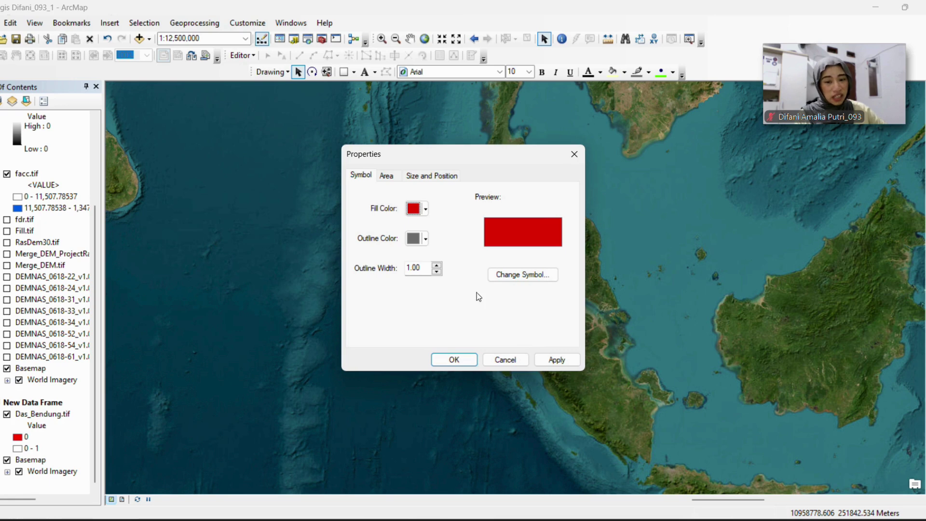
{"action": "left_click", "coordinate": [424, 211]}
{"action": "left_click", "coordinate": [485, 225]}
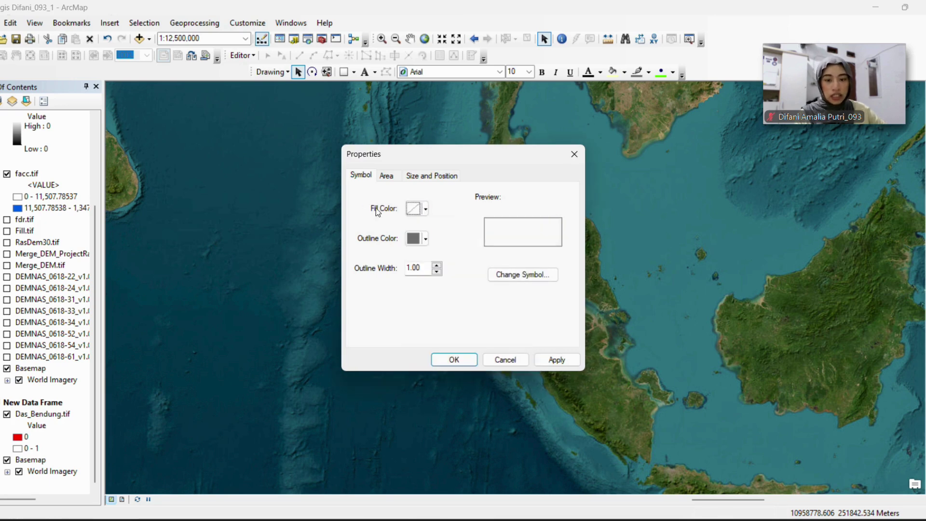
{"action": "left_click", "coordinate": [425, 239]}
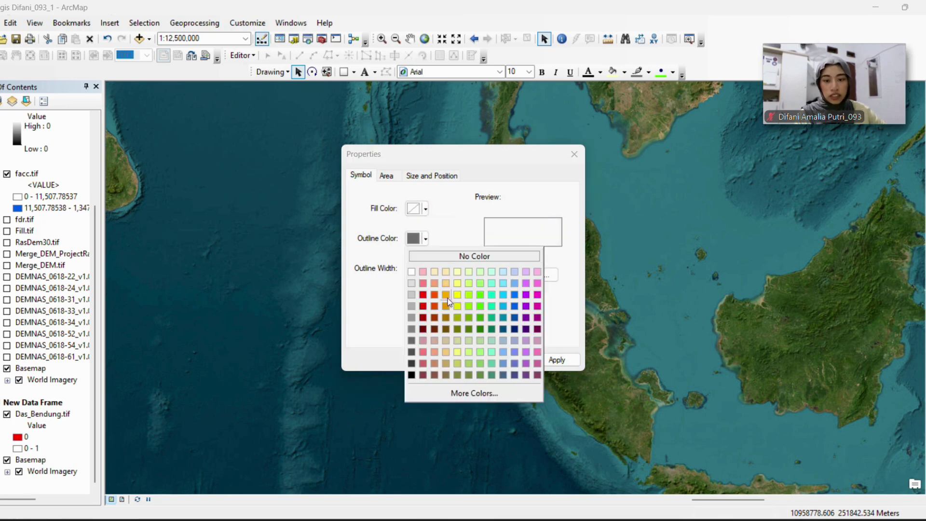
{"action": "left_click", "coordinate": [423, 306]}
{"action": "left_click", "coordinate": [556, 361]}
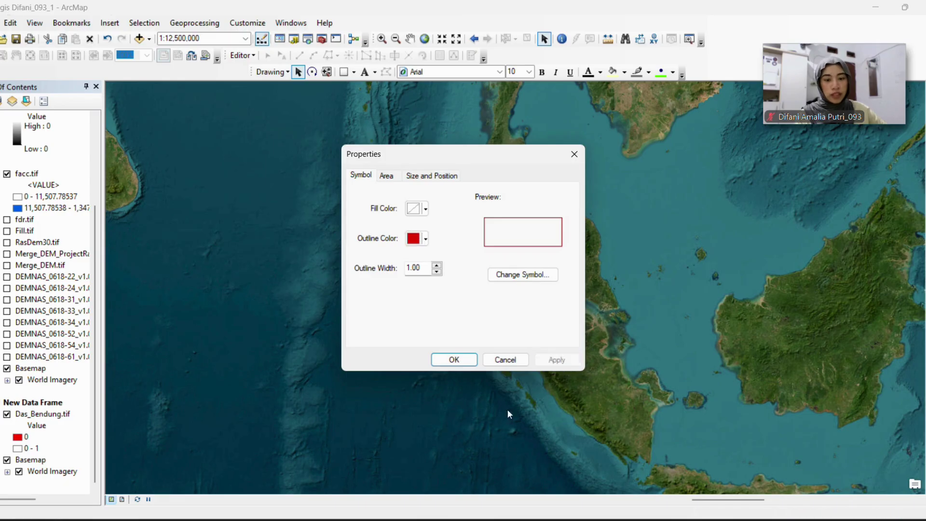
{"action": "left_click", "coordinate": [459, 360]}
{"action": "left_click", "coordinate": [537, 294]}
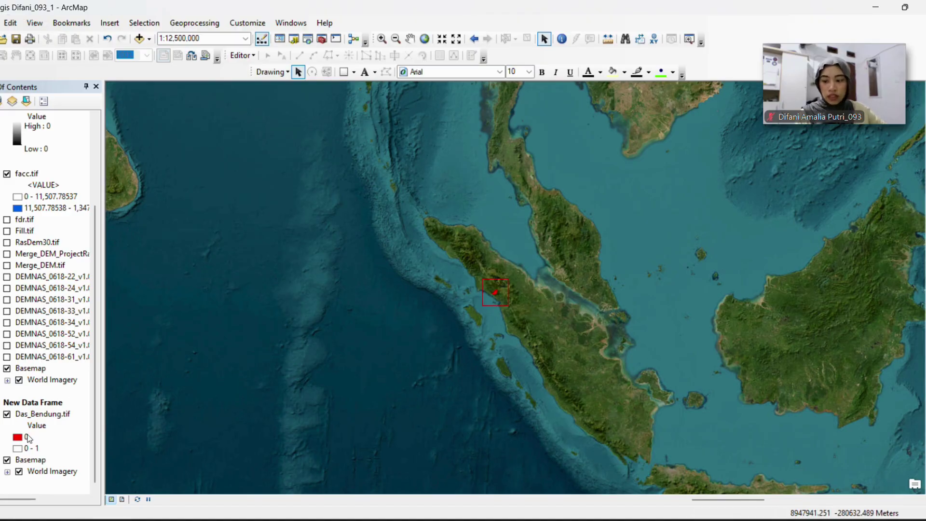
Recolor class 0 of Das_Bendung.tif in the new data frame to light cyan
{"action": "right_click", "coordinate": [39, 415]}
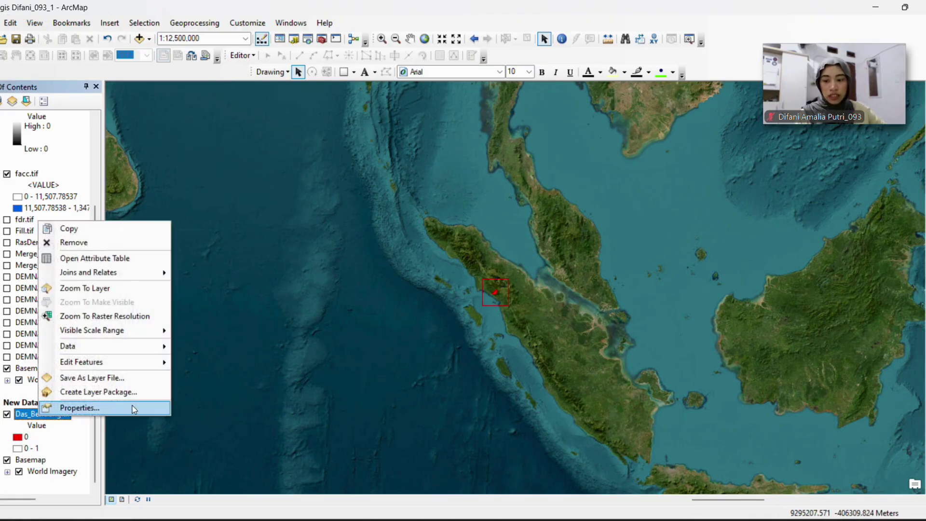
{"action": "left_click", "coordinate": [79, 408]}
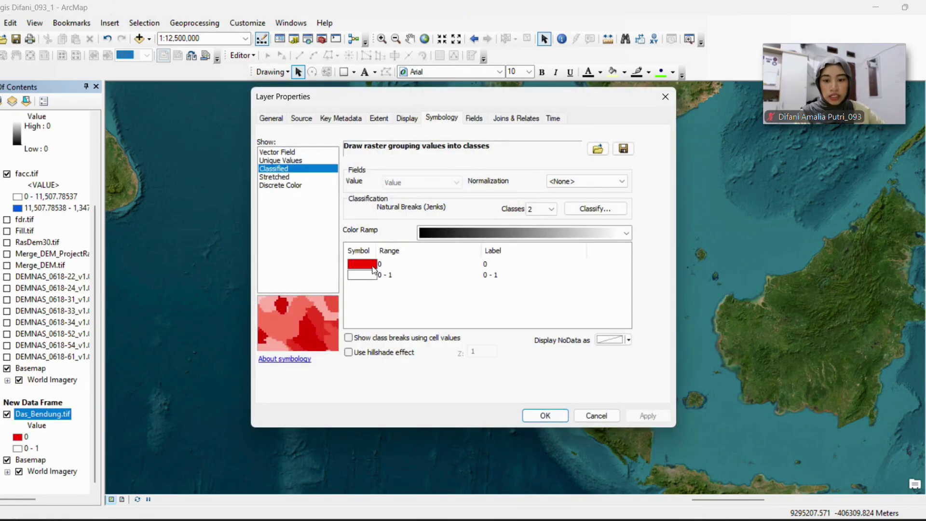
{"action": "right_click", "coordinate": [374, 269]}
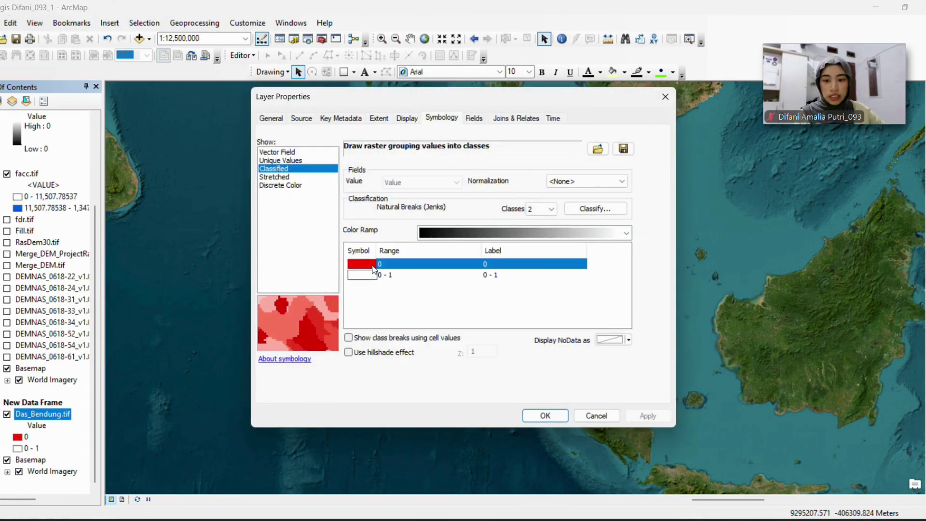
{"action": "left_click", "coordinate": [369, 265]}
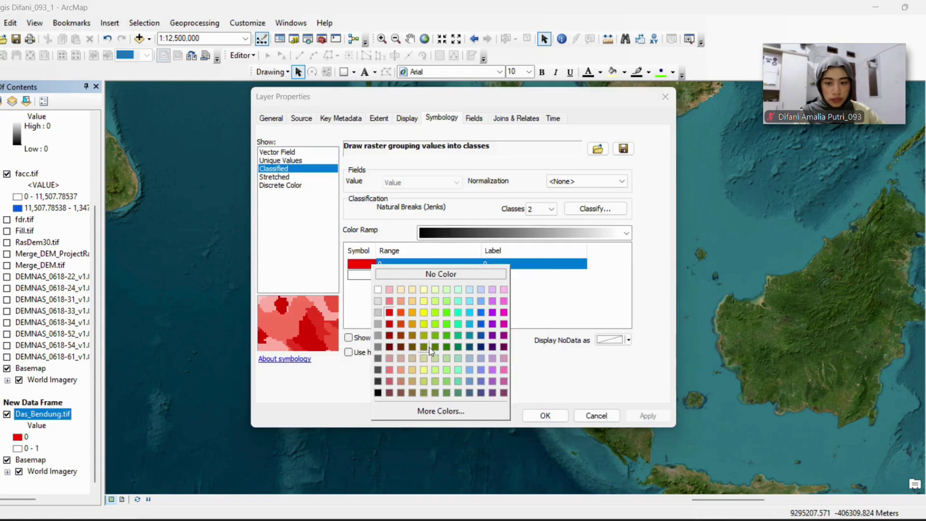
{"action": "left_click", "coordinate": [469, 302]}
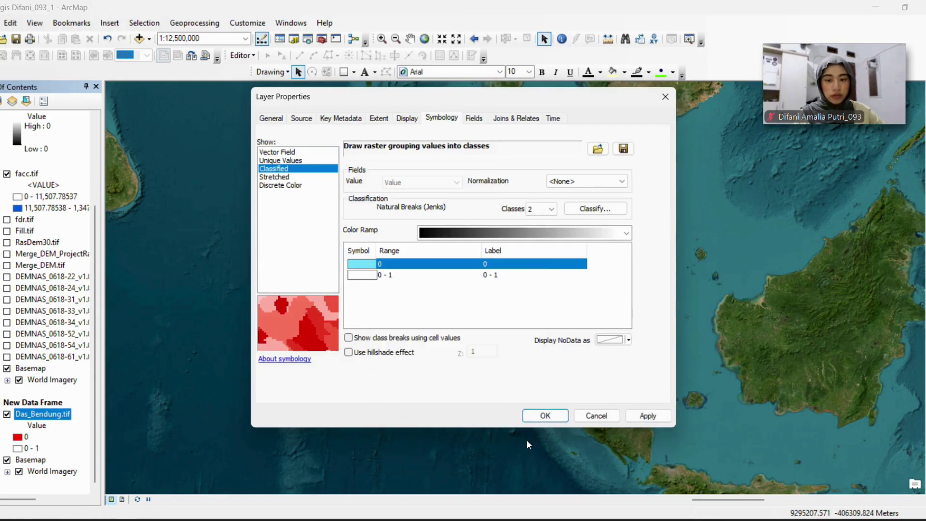
{"action": "left_click", "coordinate": [639, 418]}
{"action": "left_click", "coordinate": [546, 415]}
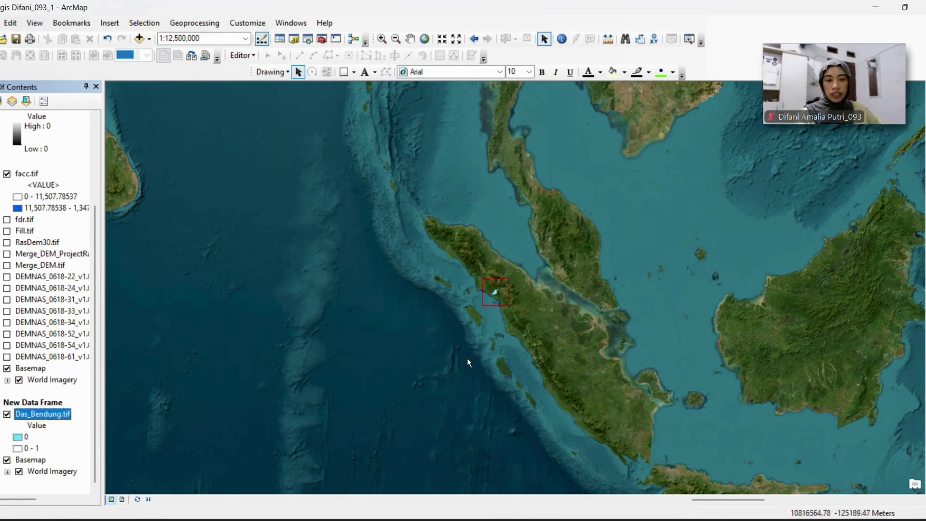
Return to layout view, move the new data frame into the side panel's lowest section and widen it to the section's left edge
{"action": "left_click", "coordinate": [123, 500]}
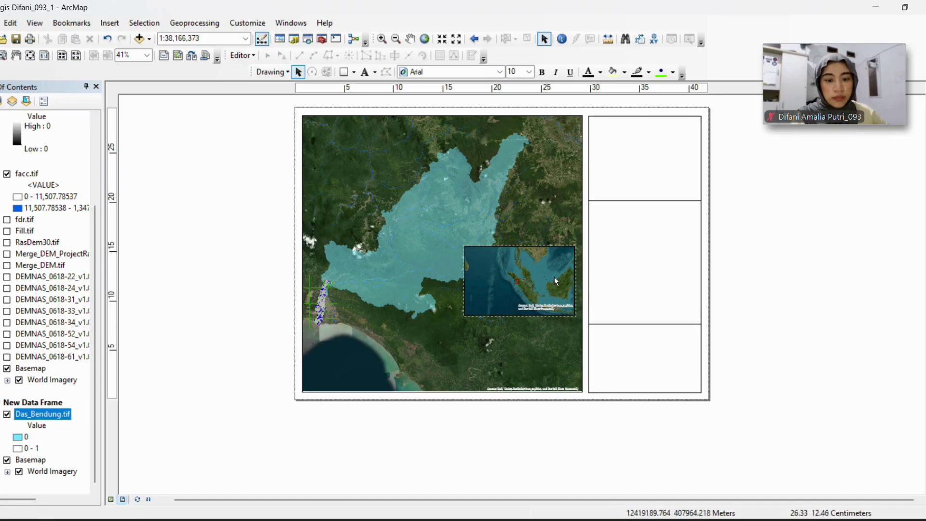
{"action": "left_click_drag", "start_coordinate": [557, 312], "coordinate": [572, 310]}
{"action": "left_click_drag", "start_coordinate": [665, 341], "coordinate": [663, 347]}
{"action": "left_click_drag", "start_coordinate": [647, 392], "coordinate": [664, 432]}
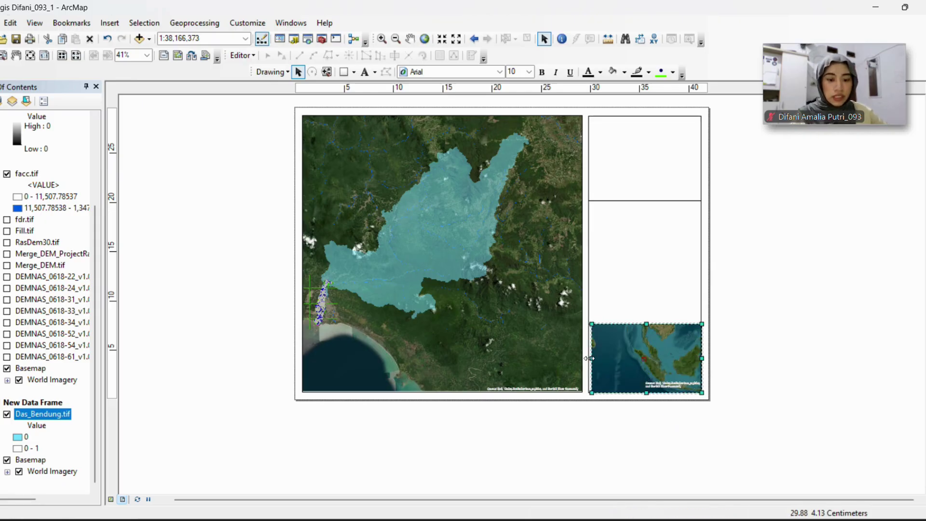
{"action": "left_click_drag", "start_coordinate": [592, 358], "coordinate": [589, 358]}
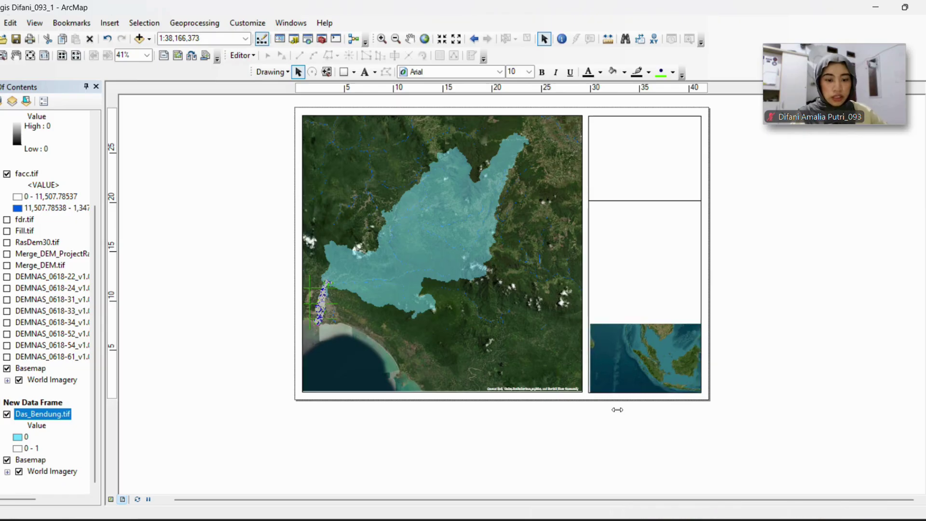
{"action": "scroll", "coordinate": [674, 375], "scroll_direction": "down", "scroll_amount": 5}
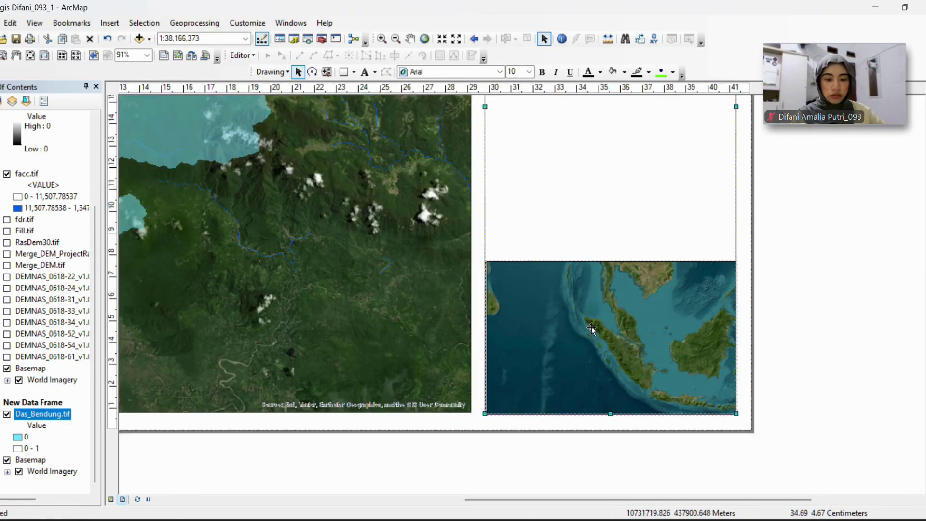
{"action": "left_click", "coordinate": [608, 405]}
{"action": "left_click", "coordinate": [558, 198]}
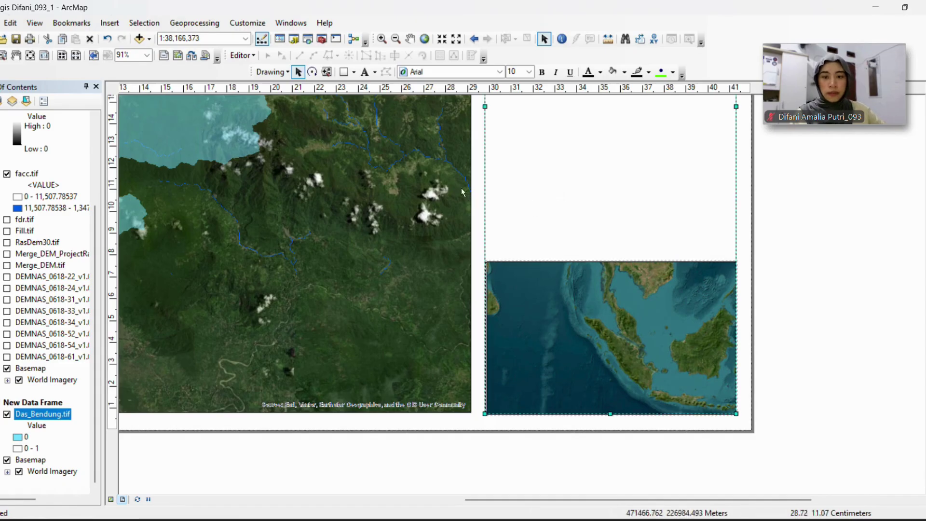
Fine-tune the imagery inset's fit within the edges of the side panel's lowest section
{"action": "scroll", "coordinate": [556, 276], "scroll_direction": "down", "scroll_amount": 1}
{"action": "scroll", "coordinate": [583, 281], "scroll_direction": "up", "scroll_amount": 2}
{"action": "left_click", "coordinate": [504, 333]}
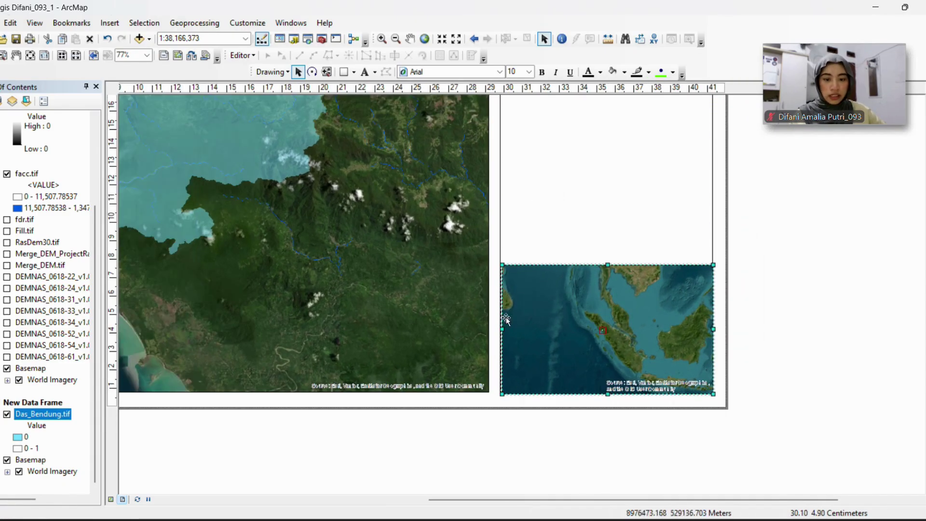
{"action": "left_click", "coordinate": [715, 325]}
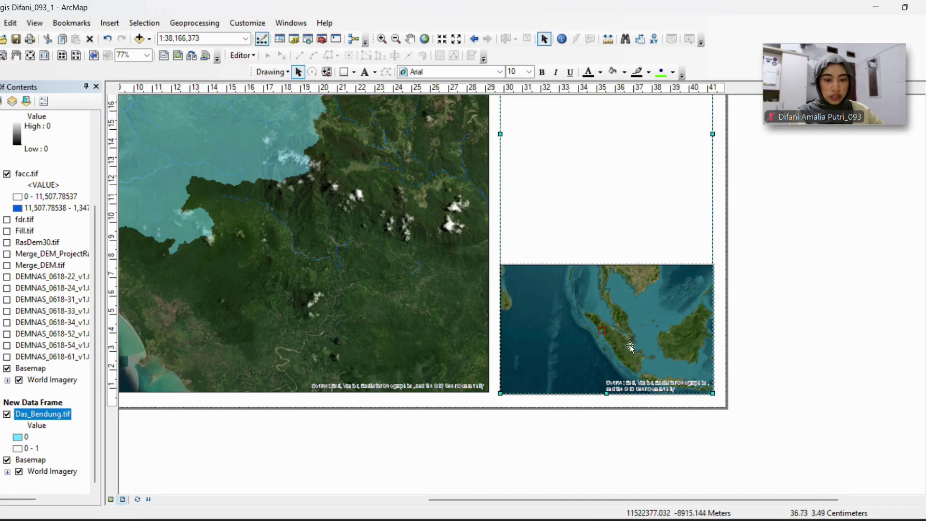
{"action": "left_click", "coordinate": [716, 326]}
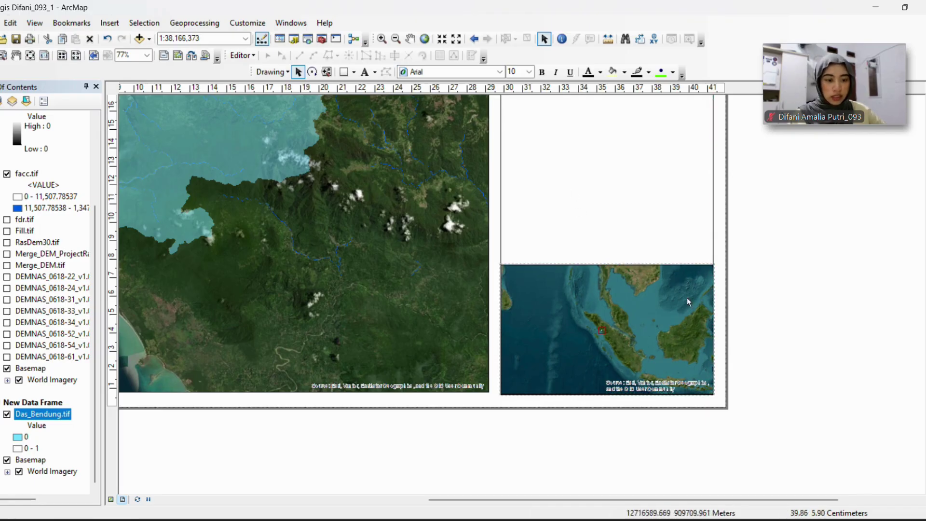
{"action": "left_click_drag", "start_coordinate": [714, 325], "coordinate": [714, 333]}
{"action": "left_click", "coordinate": [820, 290]}
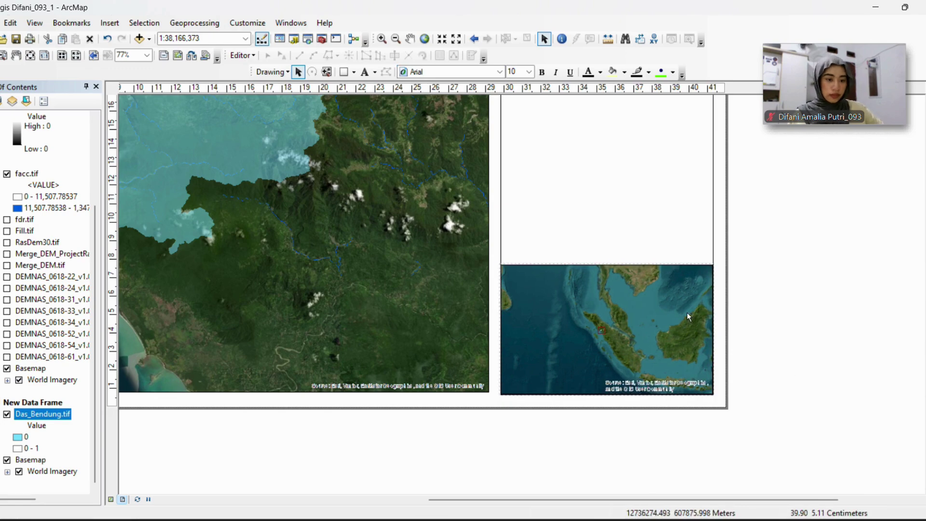
{"action": "scroll", "coordinate": [444, 300], "scroll_direction": "down", "scroll_amount": 3}
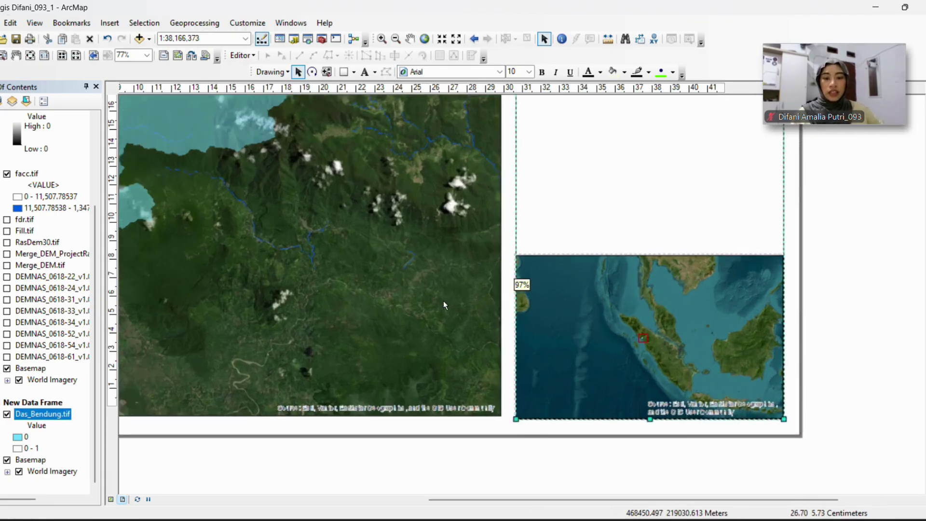
{"action": "scroll", "coordinate": [456, 311], "scroll_direction": "down", "scroll_amount": 2}
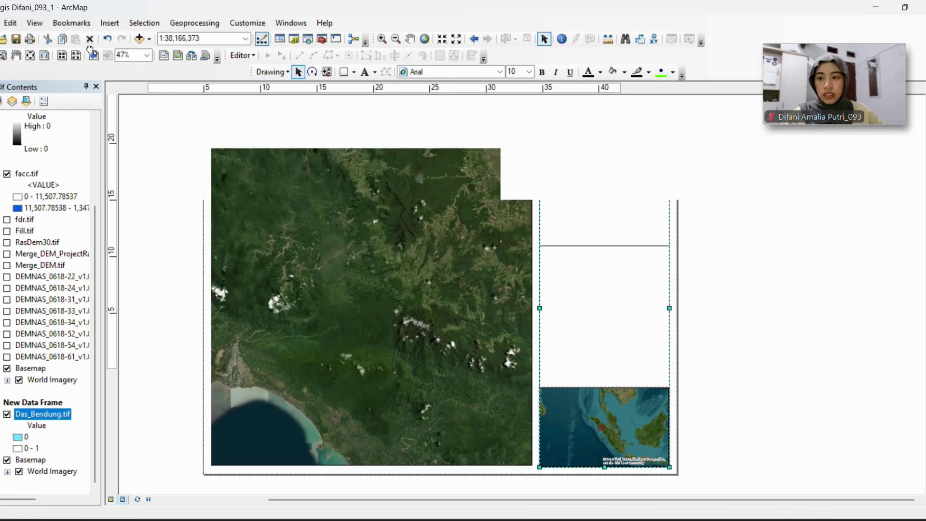
Insert the ESRI North 7 north arrow and place it in the main map's upper-left corner
{"action": "left_click", "coordinate": [103, 23]}
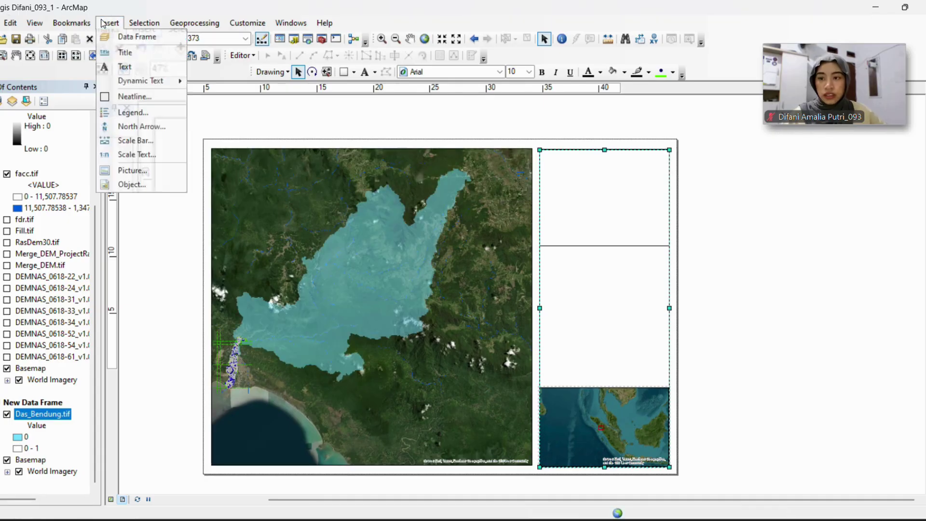
{"action": "left_click", "coordinate": [162, 127]}
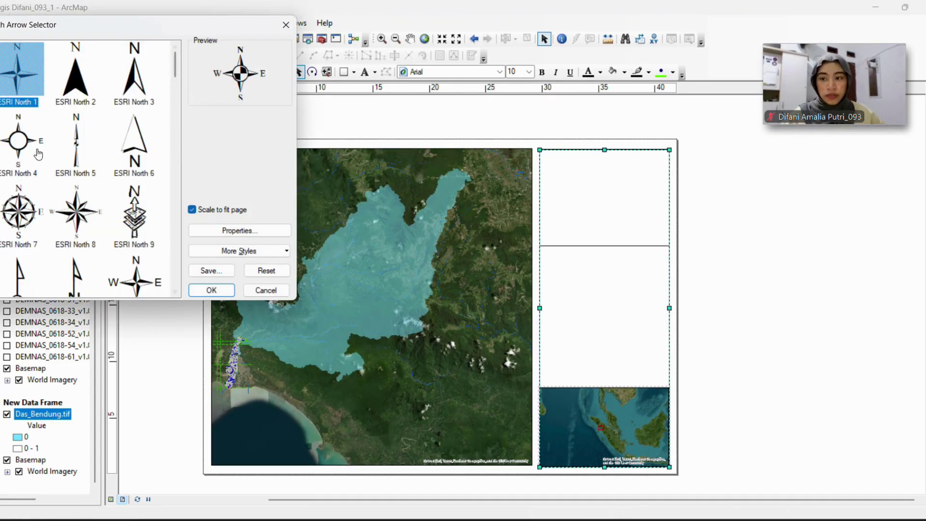
{"action": "scroll", "coordinate": [114, 208], "scroll_direction": "down", "scroll_amount": 2}
{"action": "scroll", "coordinate": [112, 216], "scroll_direction": "down", "scroll_amount": 2}
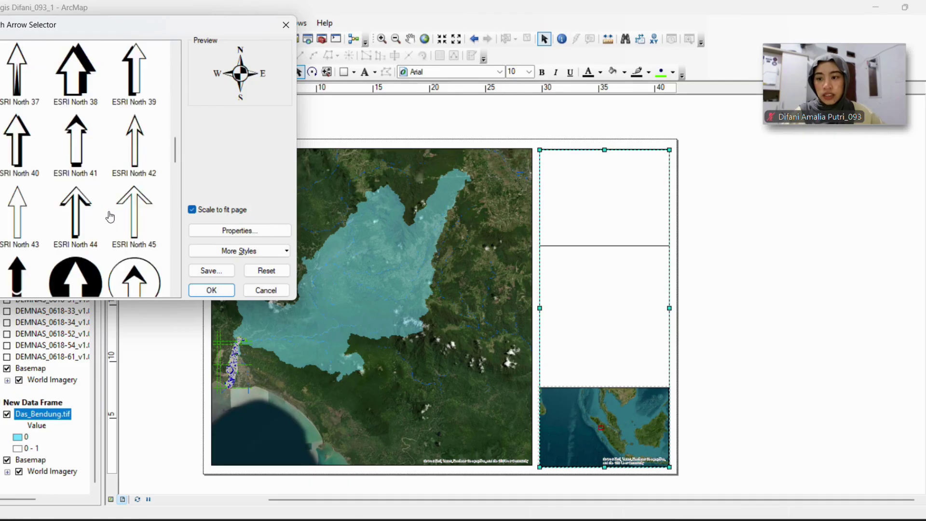
{"action": "scroll", "coordinate": [111, 217], "scroll_direction": "up", "scroll_amount": 4}
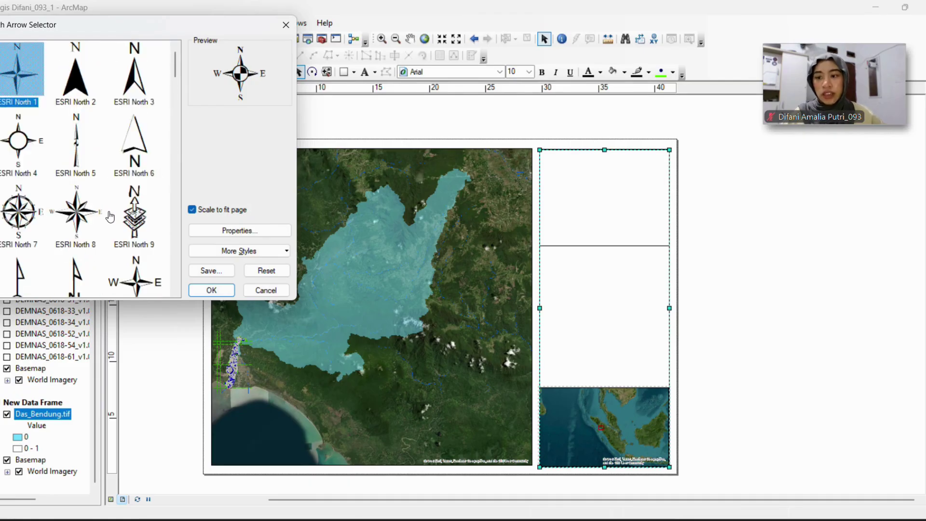
{"action": "left_click", "coordinate": [9, 215]}
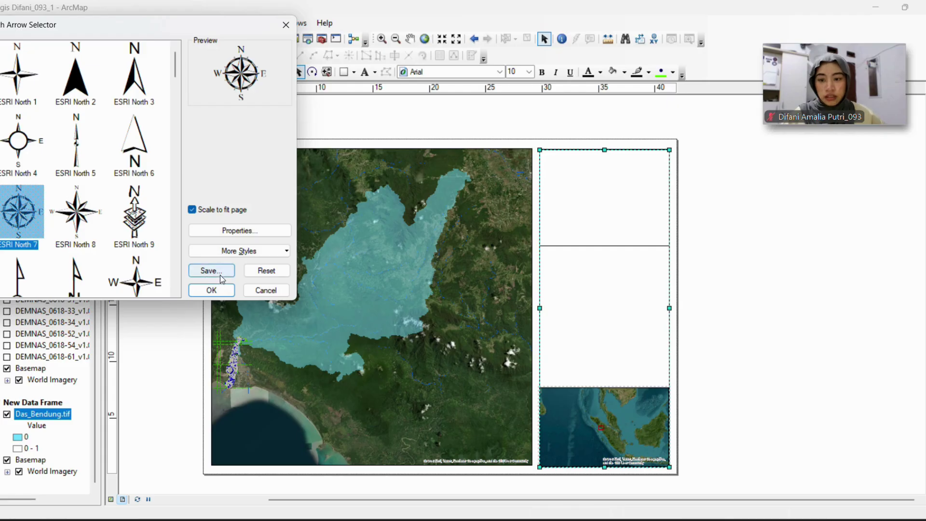
{"action": "left_click", "coordinate": [223, 293]}
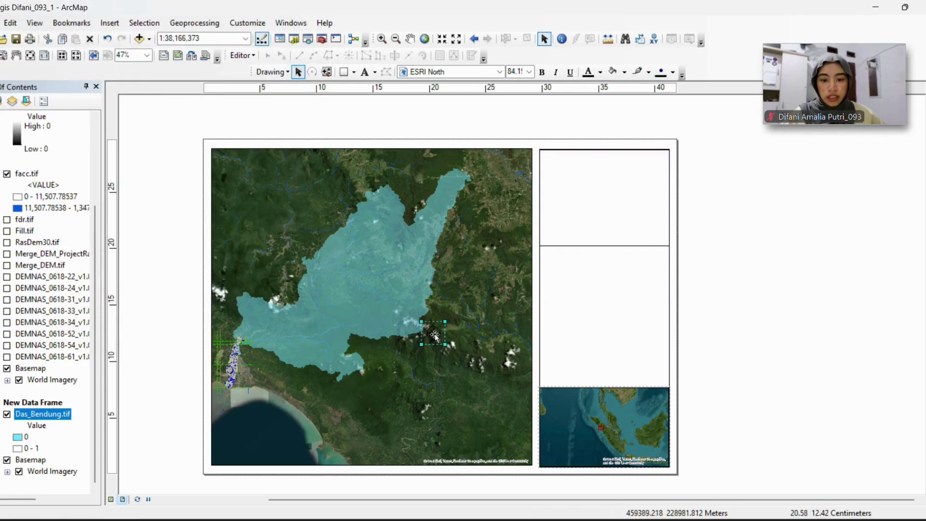
{"action": "left_click_drag", "start_coordinate": [433, 333], "coordinate": [235, 171]}
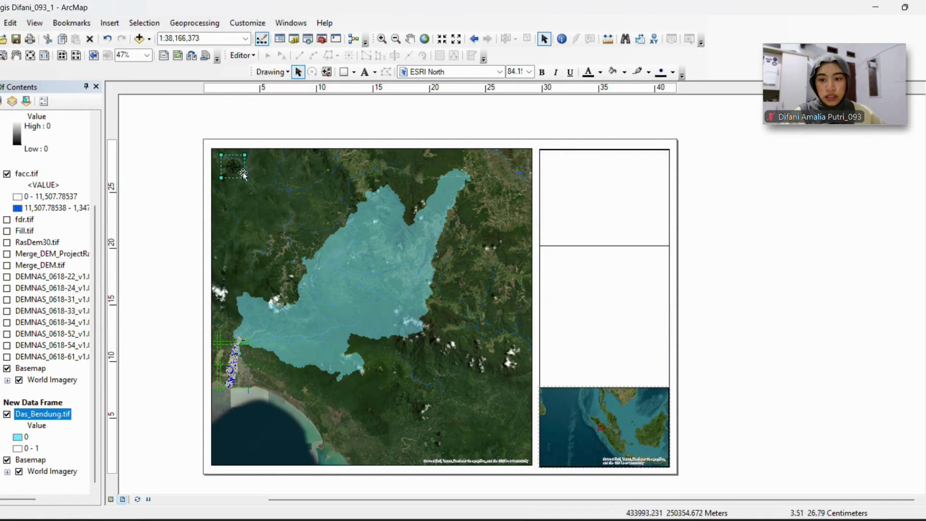
Change the north arrow's color to white
{"action": "right_click", "coordinate": [236, 168]}
{"action": "left_click", "coordinate": [299, 384]}
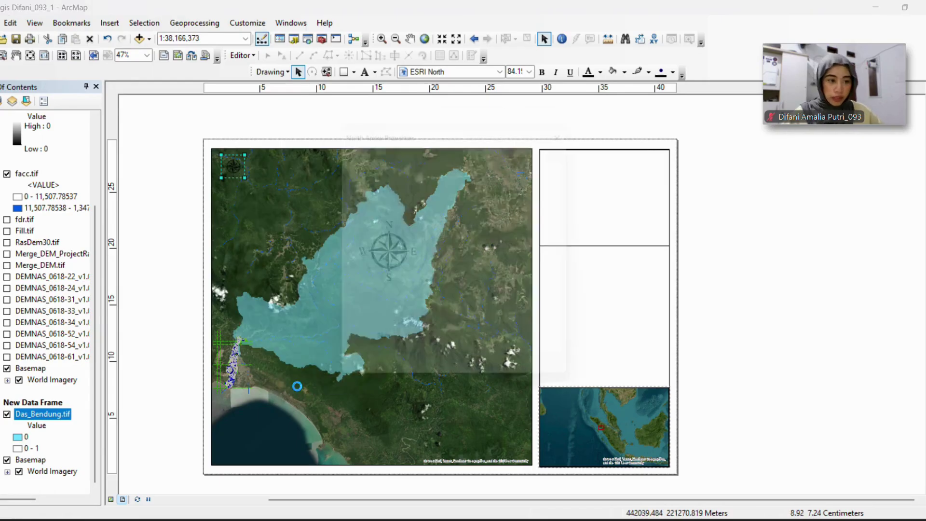
{"action": "left_click", "coordinate": [522, 331]}
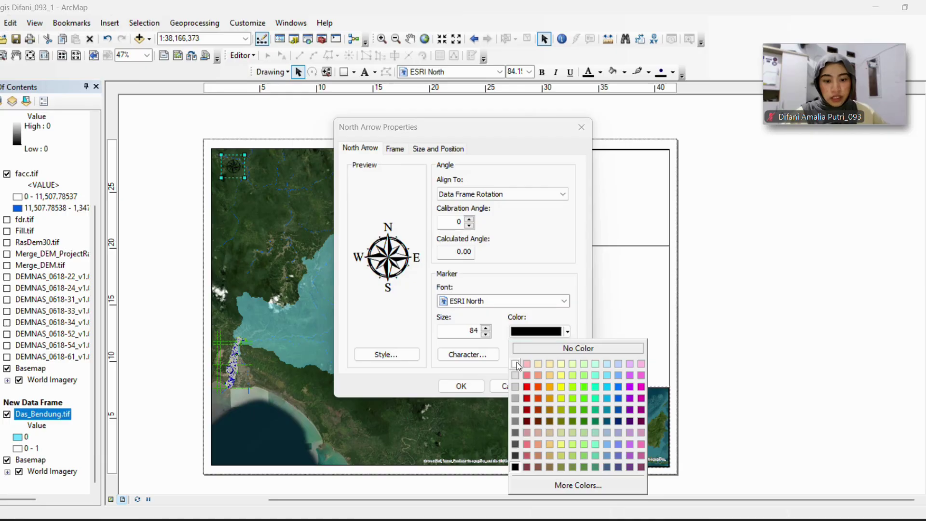
{"action": "left_click", "coordinate": [517, 362]}
{"action": "left_click", "coordinate": [462, 386]}
{"action": "left_click", "coordinate": [591, 310]}
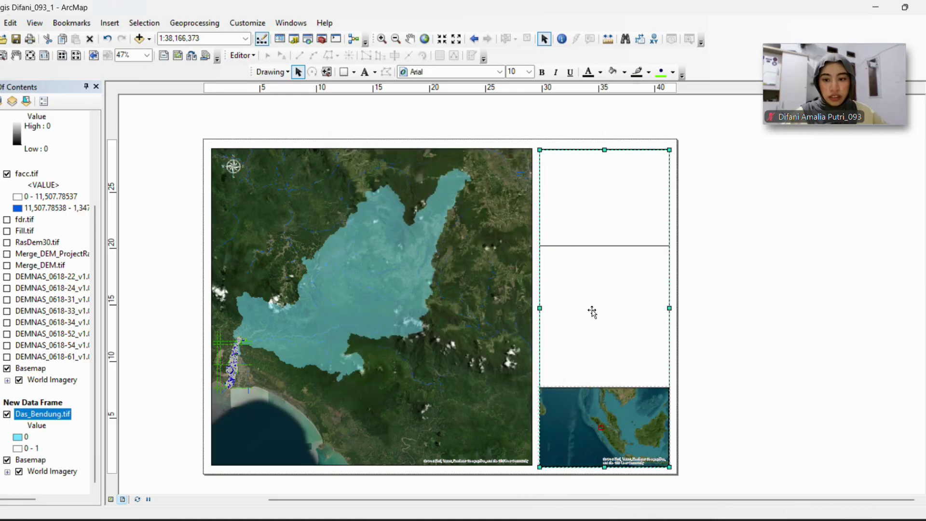
{"action": "left_click", "coordinate": [705, 337]}
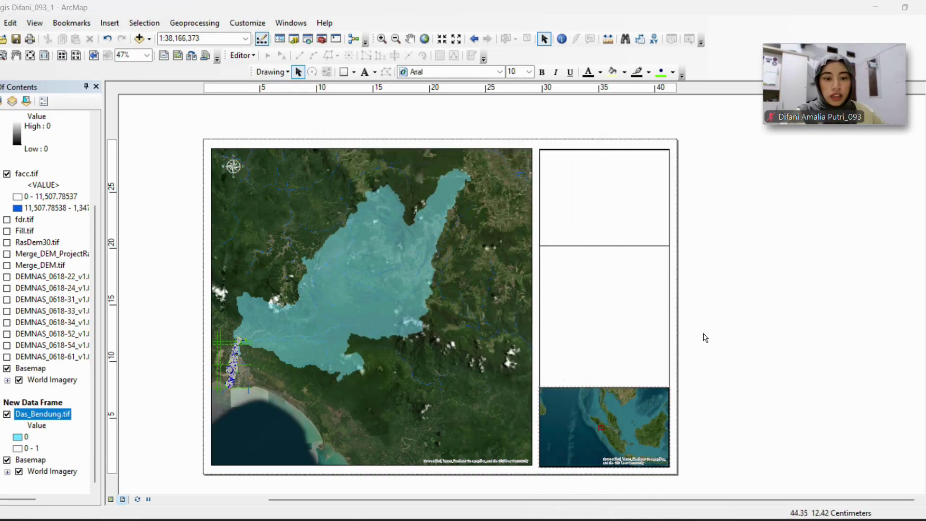
Rearrange the side panel's rectangles to form three empty sections above the imagery inset
{"action": "left_click", "coordinate": [603, 238]}
{"action": "left_click_drag", "start_coordinate": [603, 206], "coordinate": [601, 289]}
{"action": "left_click_drag", "start_coordinate": [605, 330], "coordinate": [604, 303]}
{"action": "left_click_drag", "start_coordinate": [597, 269], "coordinate": [606, 282]}
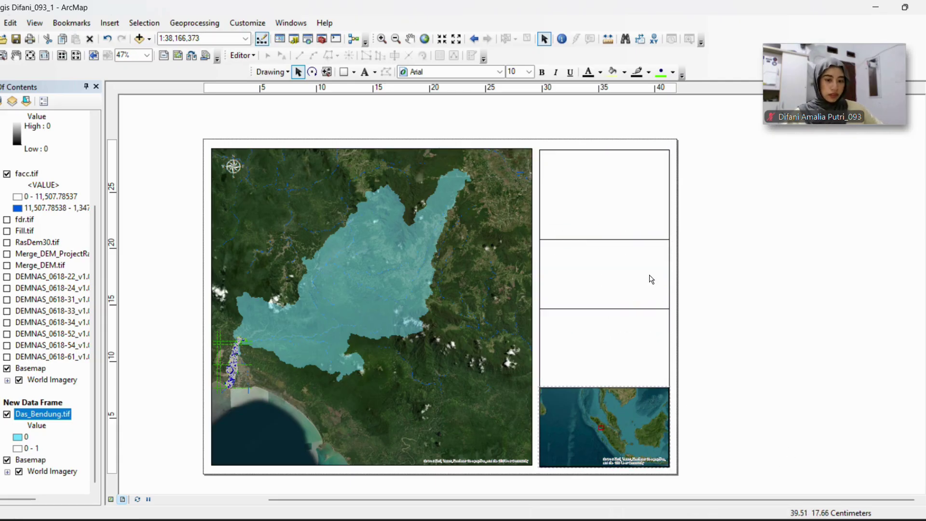
{"action": "double_click", "coordinate": [635, 269]}
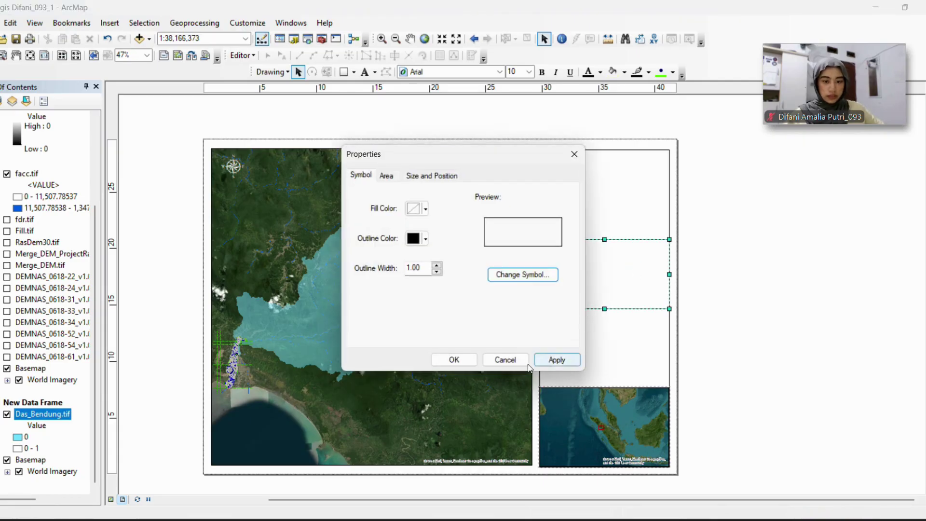
{"action": "left_click", "coordinate": [511, 360]}
{"action": "left_click", "coordinate": [599, 353]}
{"action": "left_click", "coordinate": [868, 341]}
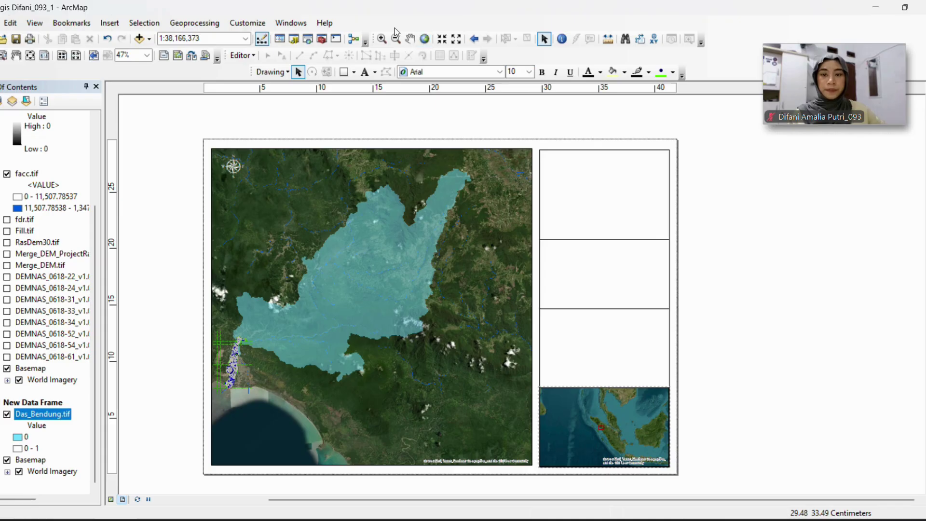
Start a new legend and remove all basemap imagery and metadata items, keeping only Das_Bendung.tif
{"action": "left_click", "coordinate": [109, 24]}
{"action": "left_click", "coordinate": [159, 111]}
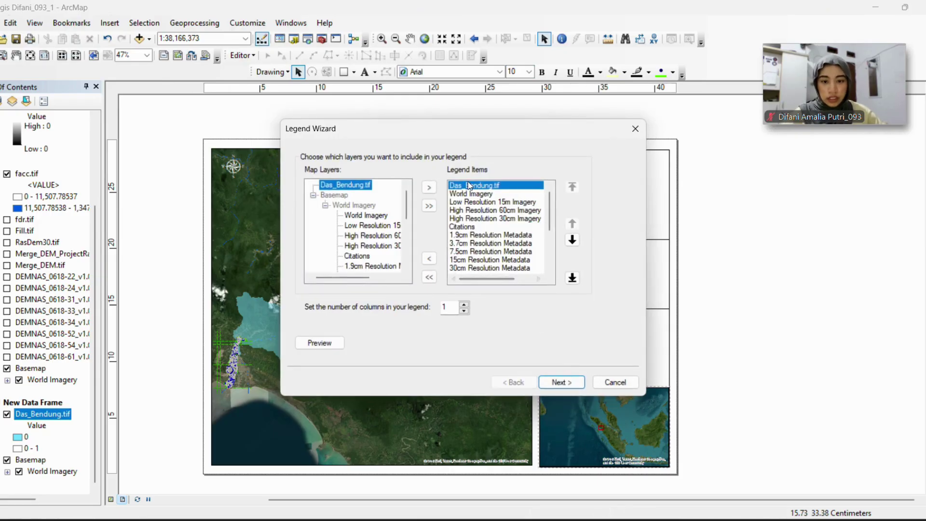
{"action": "left_click", "coordinate": [487, 268]}
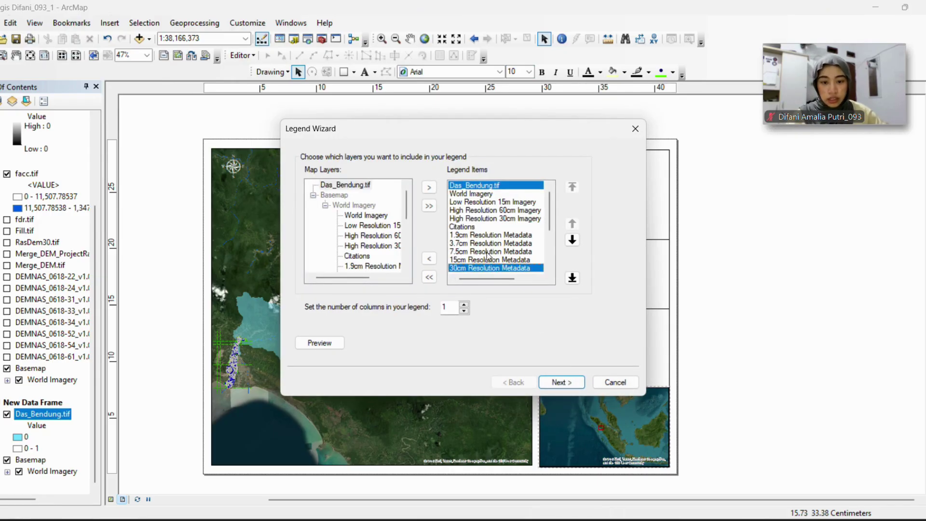
{"action": "scroll", "coordinate": [496, 251], "scroll_direction": "down", "scroll_amount": 3}
{"action": "left_click_drag", "start_coordinate": [553, 246], "coordinate": [545, 174]}
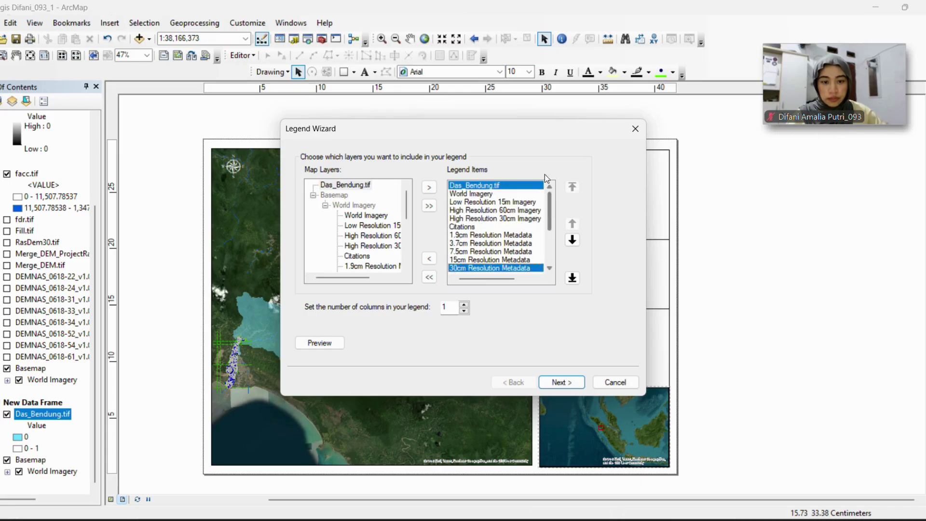
{"action": "left_click", "coordinate": [480, 186]}
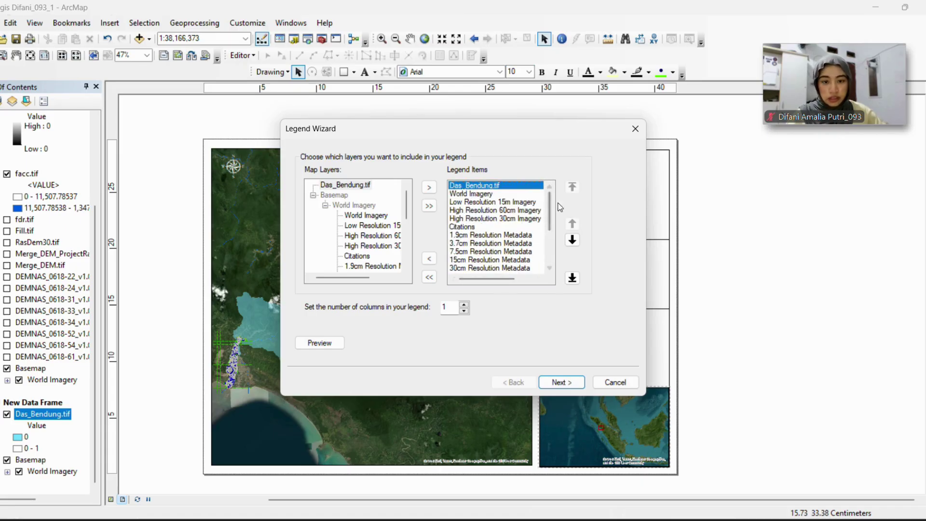
{"action": "left_click_drag", "start_coordinate": [511, 201], "coordinate": [504, 290]}
{"action": "left_click", "coordinate": [431, 262]}
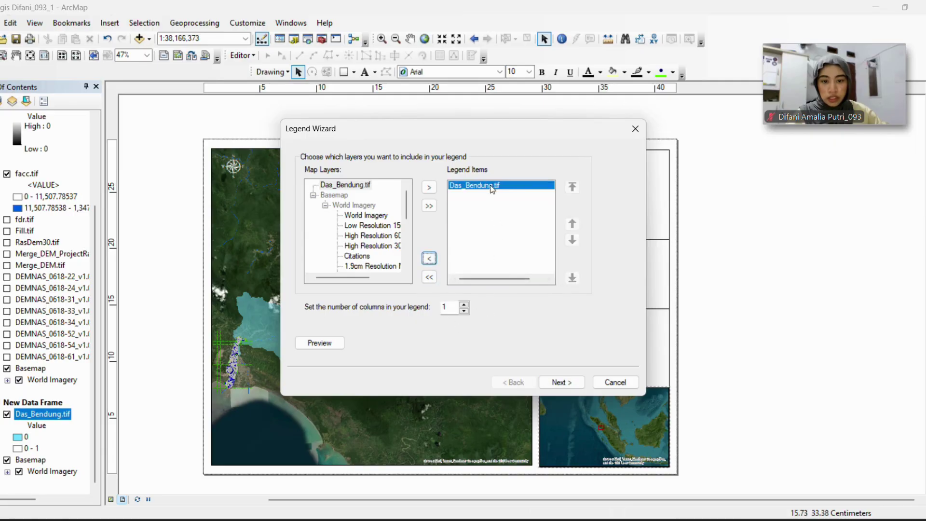
Create the legend with the default title, frame and spacing, and move it into the side panel section directly above the inset
{"action": "left_click", "coordinate": [565, 382]}
{"action": "left_click", "coordinate": [562, 383]}
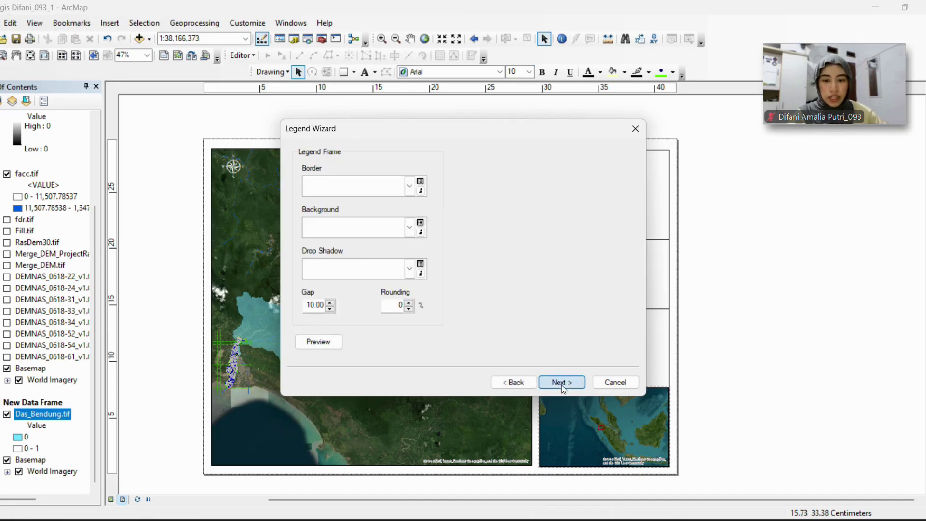
{"action": "left_click", "coordinate": [562, 383]}
{"action": "left_click", "coordinate": [562, 385]}
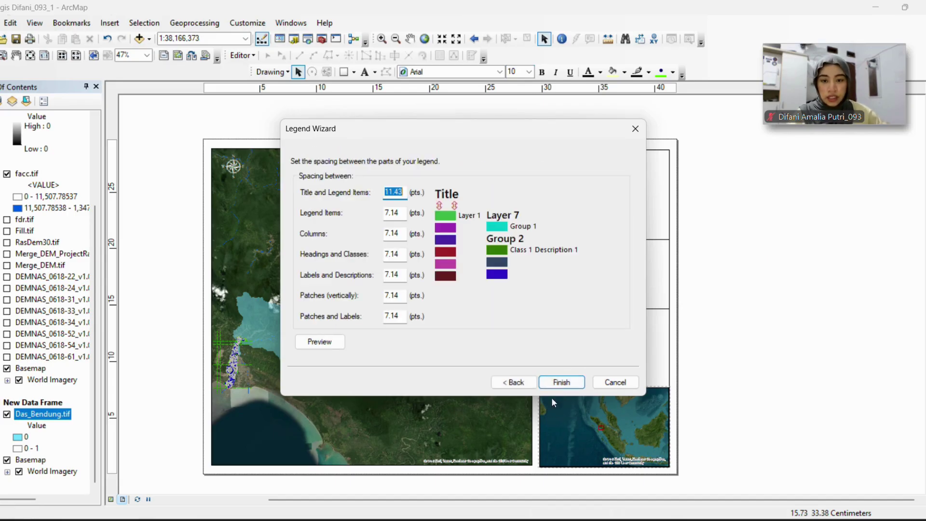
{"action": "left_click", "coordinate": [573, 386]}
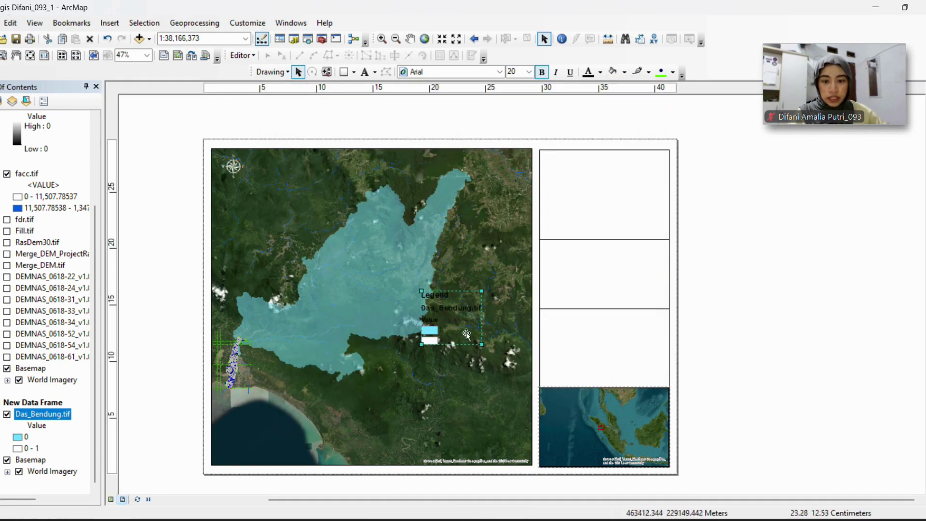
{"action": "left_click_drag", "start_coordinate": [472, 317], "coordinate": [614, 343]}
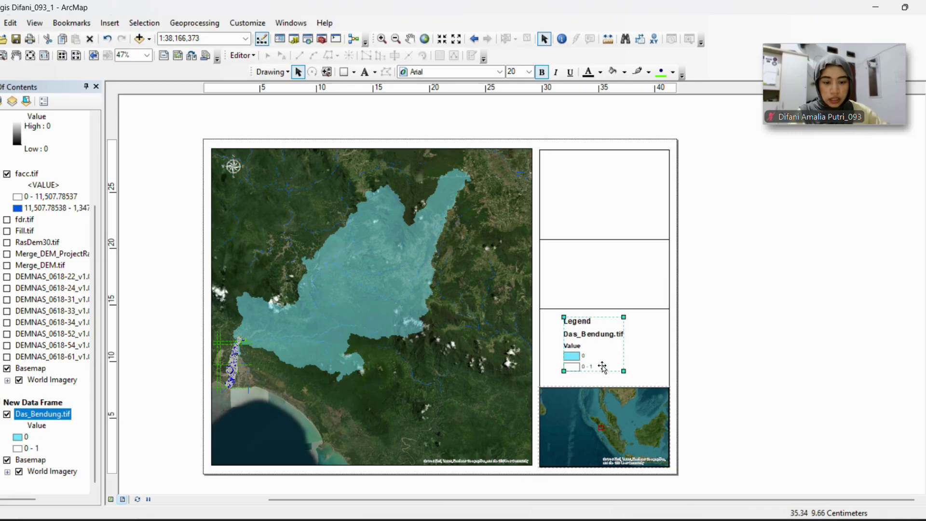
Examine the legend's title, item, layout, frame, and size and position properties
{"action": "right_click", "coordinate": [585, 365]}
{"action": "left_click", "coordinate": [565, 354]}
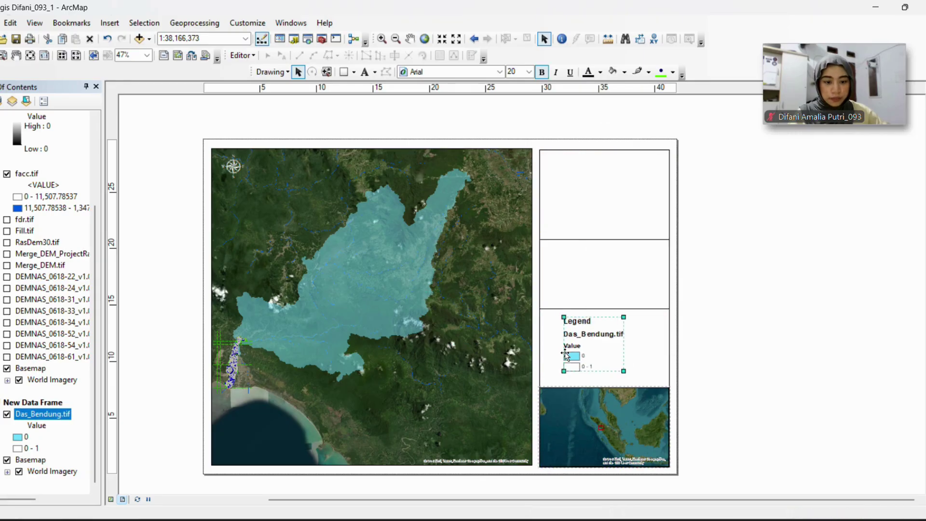
{"action": "right_click", "coordinate": [565, 355]}
{"action": "left_click", "coordinate": [617, 350]}
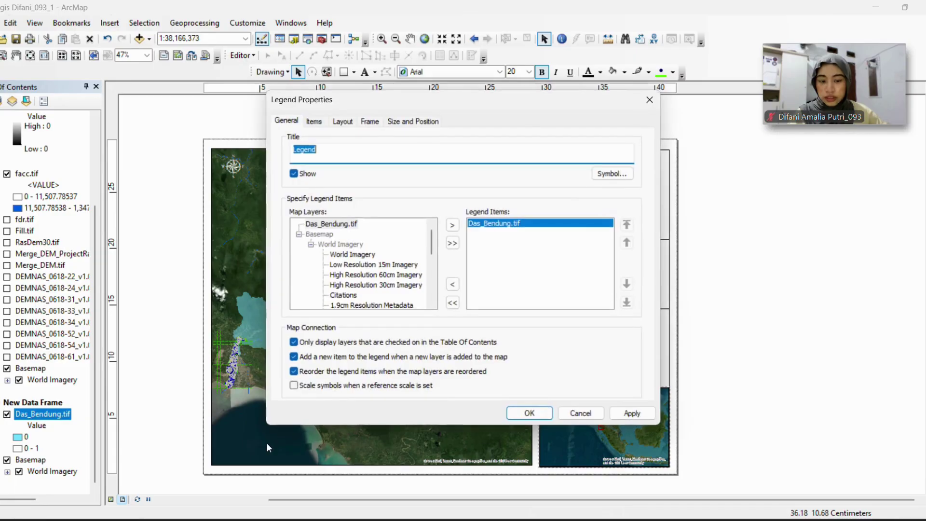
{"action": "scroll", "coordinate": [371, 276], "scroll_direction": "down", "scroll_amount": 3}
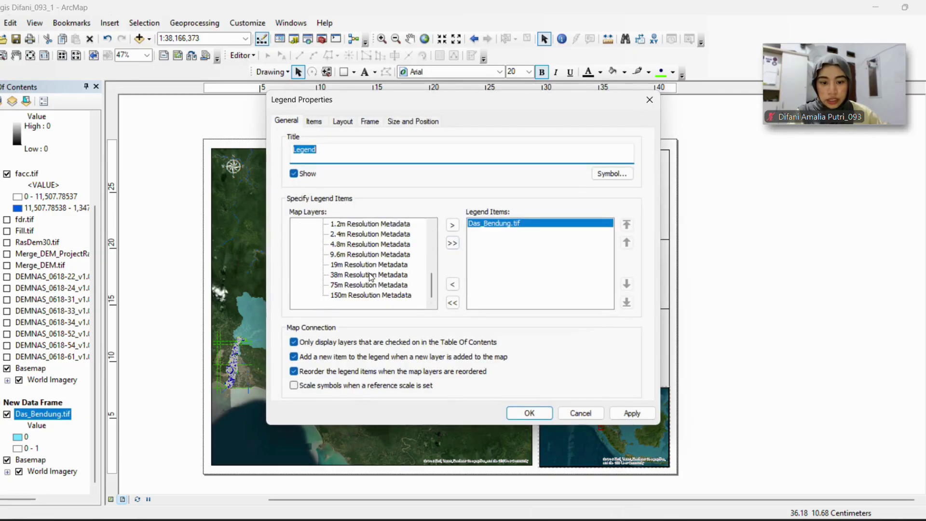
{"action": "scroll", "coordinate": [371, 276], "scroll_direction": "up", "scroll_amount": 3}
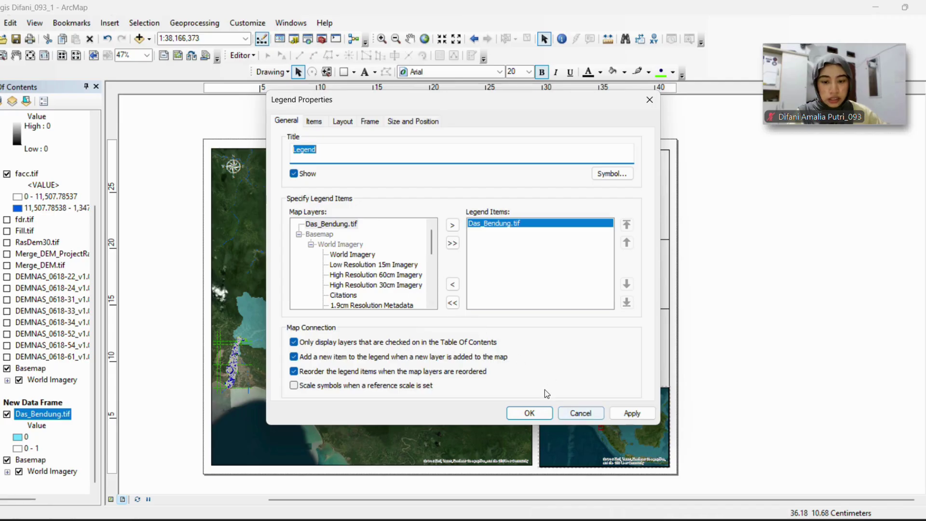
{"action": "left_click", "coordinate": [314, 121]}
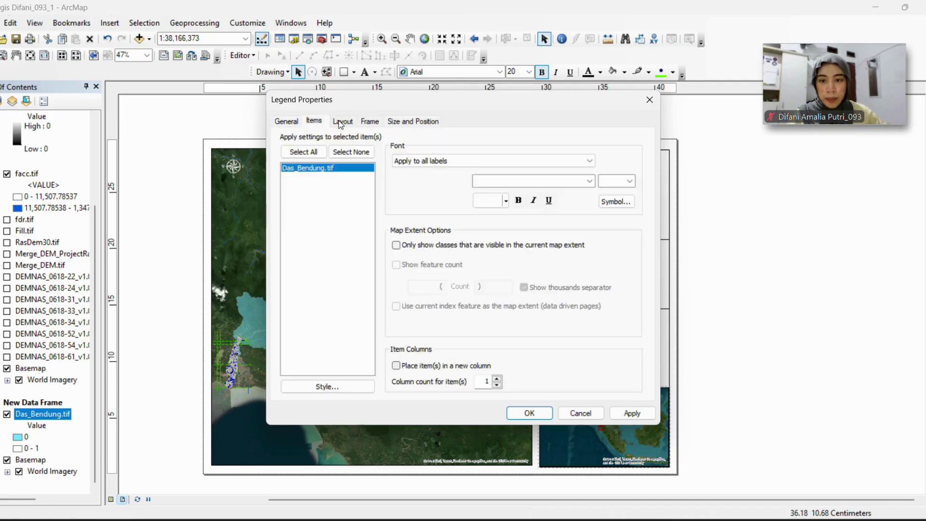
{"action": "left_click", "coordinate": [344, 121]}
{"action": "left_click", "coordinate": [370, 122]}
{"action": "left_click", "coordinate": [405, 121]}
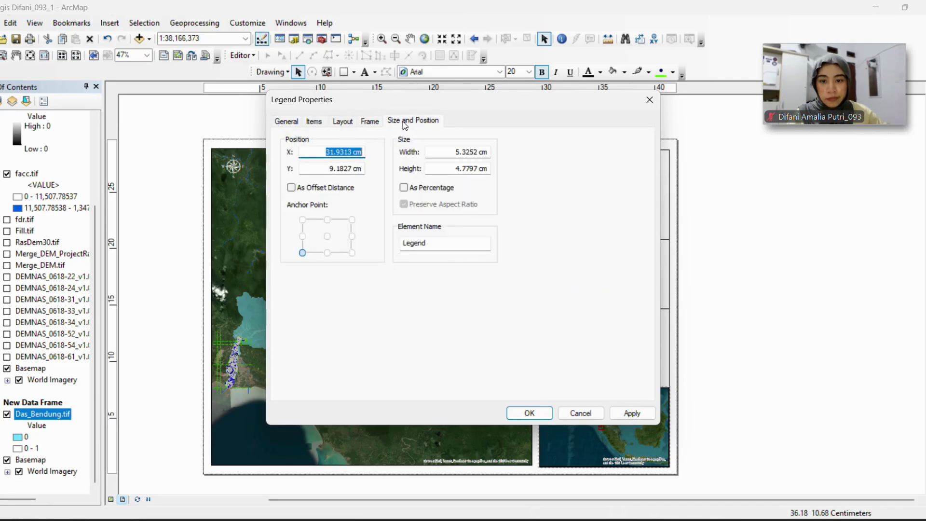
{"action": "left_click", "coordinate": [313, 122]}
{"action": "left_click", "coordinate": [286, 121]}
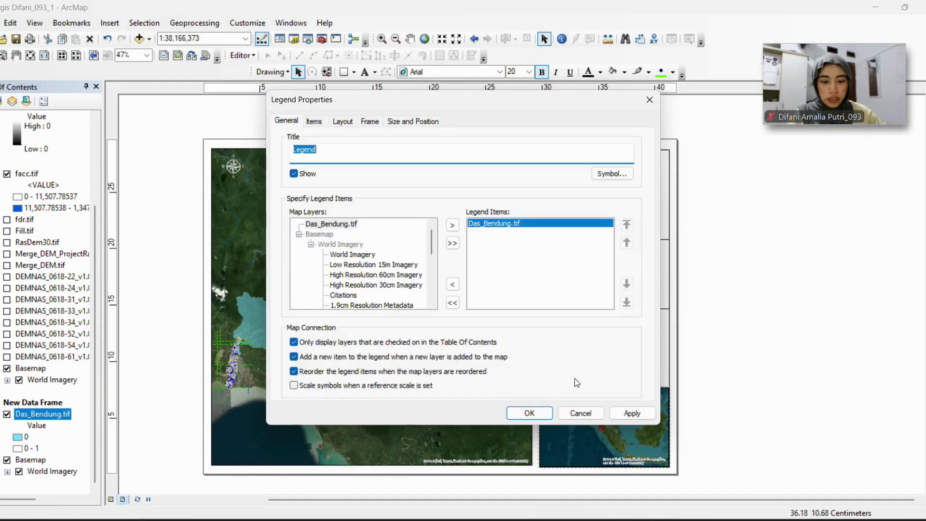
{"action": "left_click", "coordinate": [580, 413]}
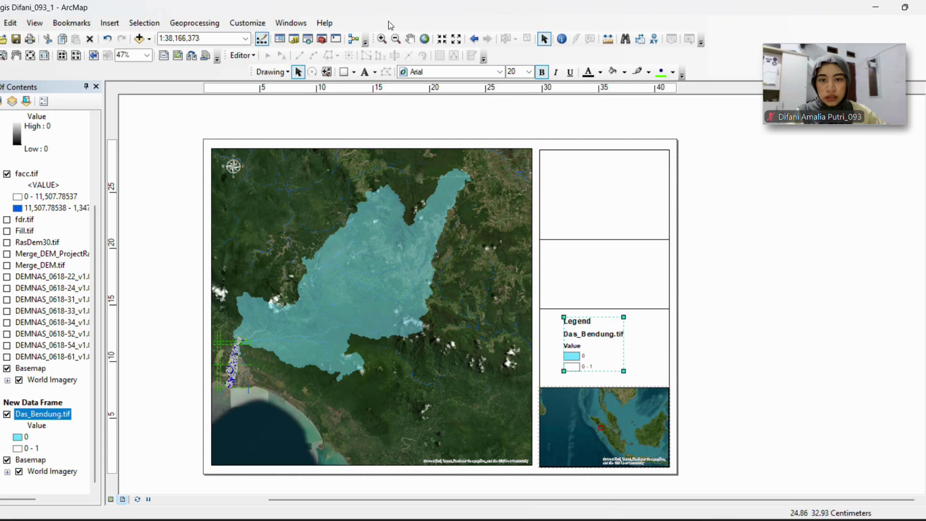
Apply the Horizontal Single Symbol Layer Name and Description style to the legend's Das_Bendung.tif item and slightly enlarge the legend
{"action": "double_click", "coordinate": [588, 370]}
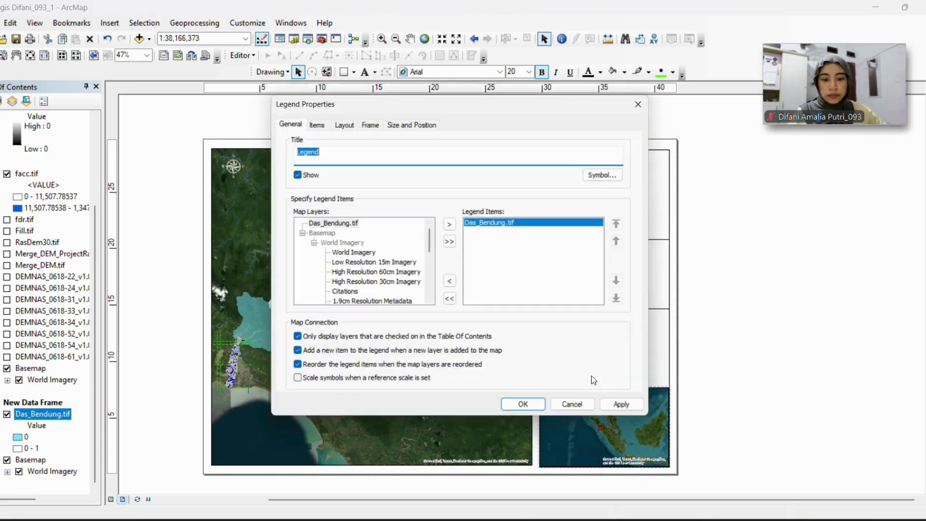
{"action": "left_click", "coordinate": [313, 121]}
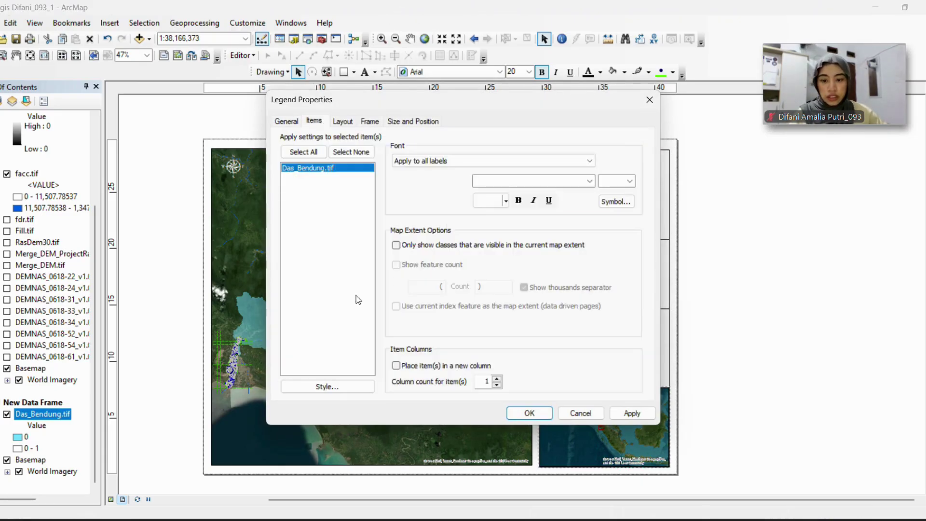
{"action": "left_click", "coordinate": [342, 389]}
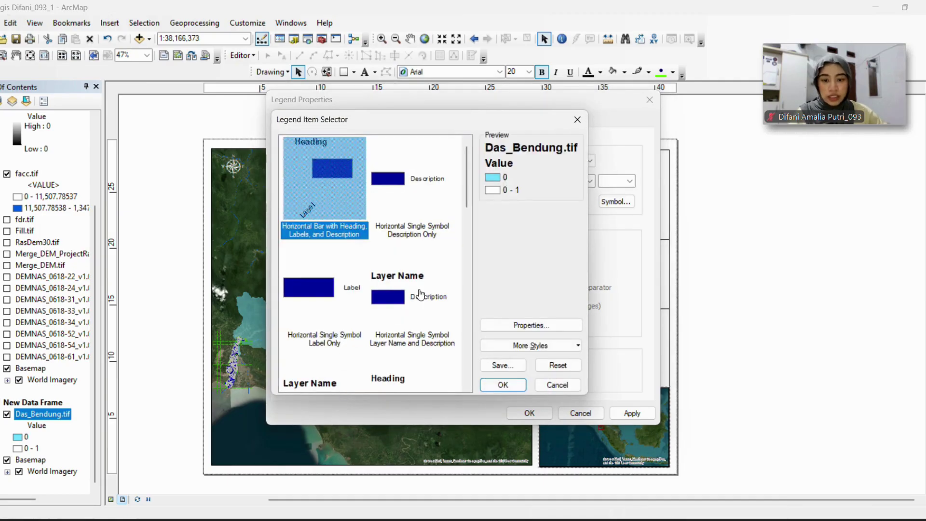
{"action": "left_click", "coordinate": [418, 295]}
{"action": "left_click", "coordinate": [504, 385]}
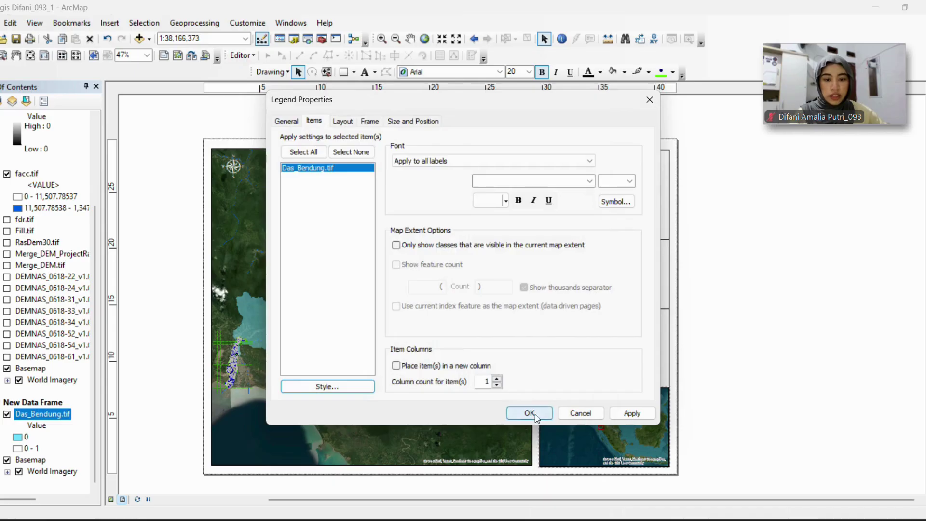
{"action": "left_click", "coordinate": [529, 413]}
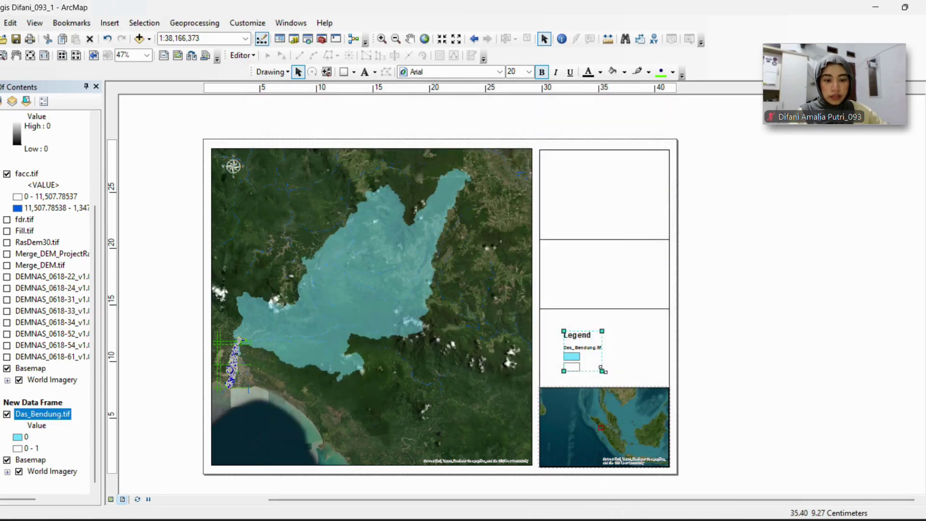
{"action": "left_click_drag", "start_coordinate": [603, 370], "coordinate": [653, 380]}
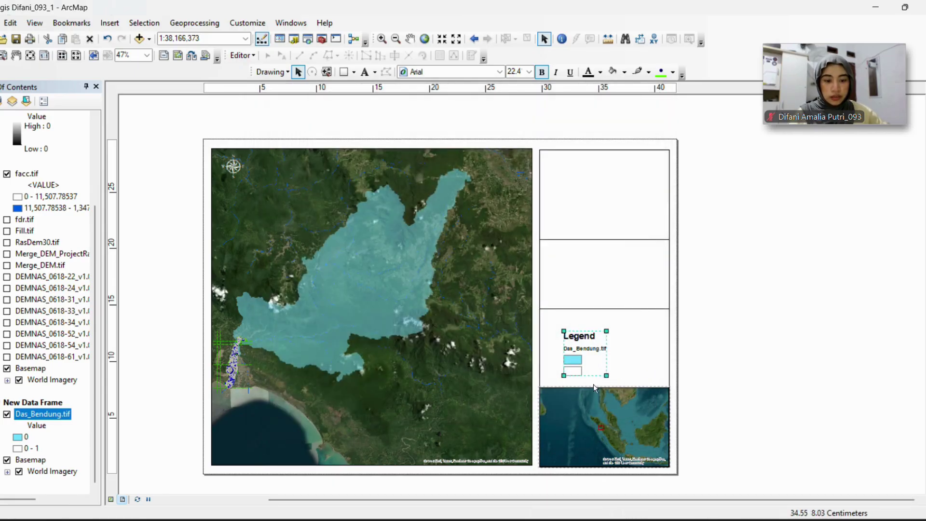
Review the legend's item style choices and its general, layout, frame and position settings
{"action": "left_click", "coordinate": [592, 349]}
{"action": "double_click", "coordinate": [591, 347]}
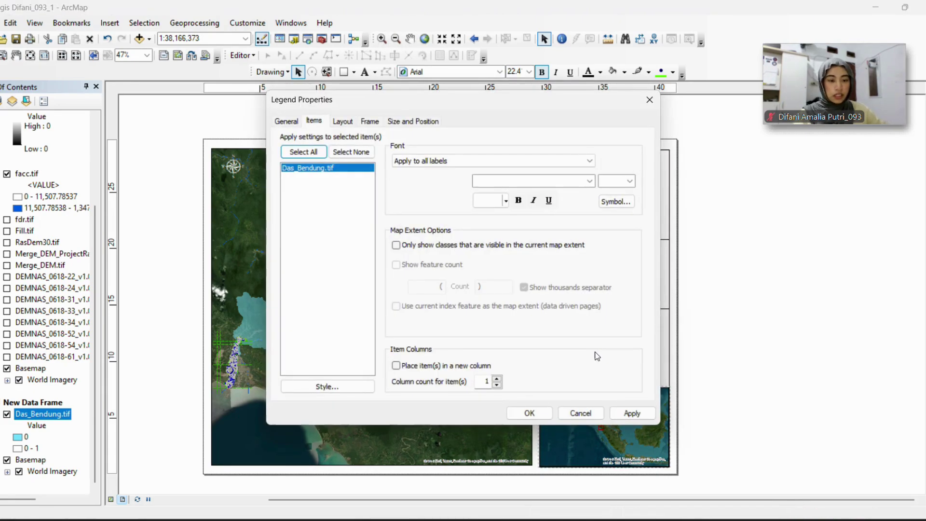
{"action": "left_click", "coordinate": [327, 387]}
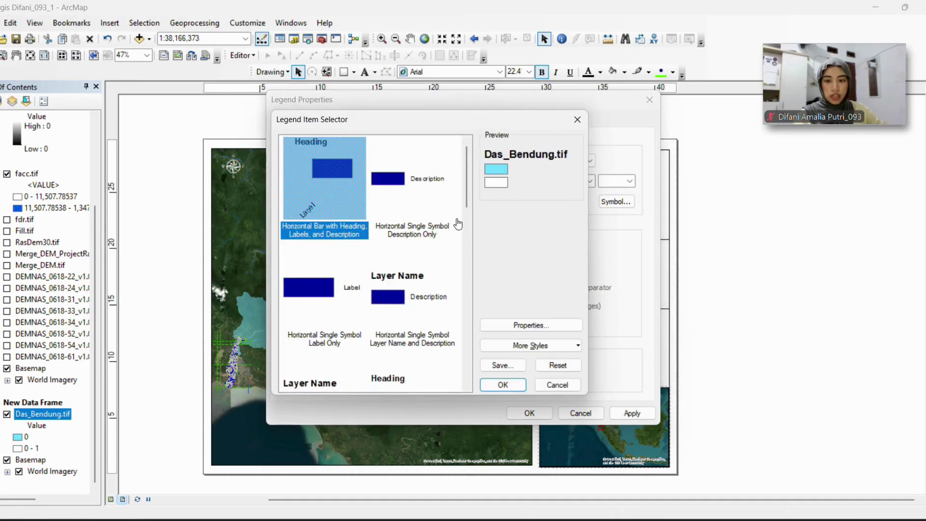
{"action": "left_click", "coordinate": [550, 386]}
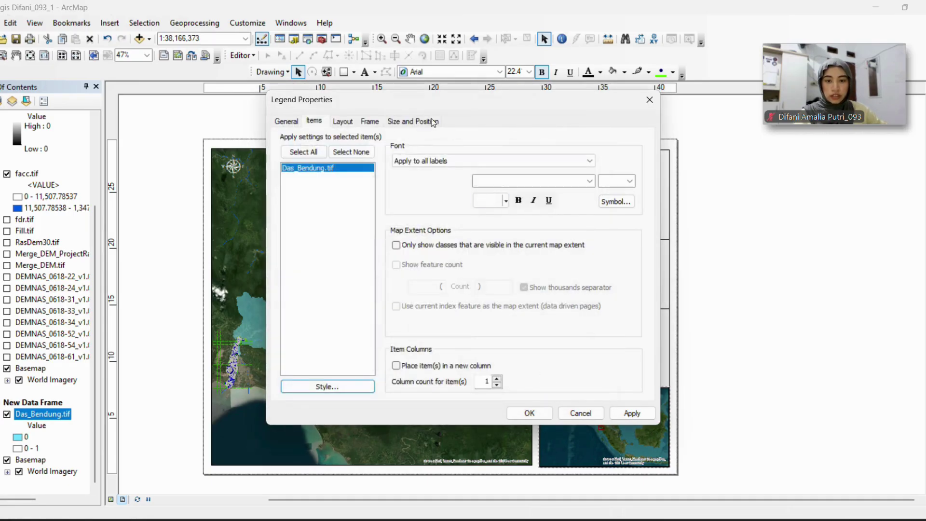
{"action": "left_click", "coordinate": [289, 121]}
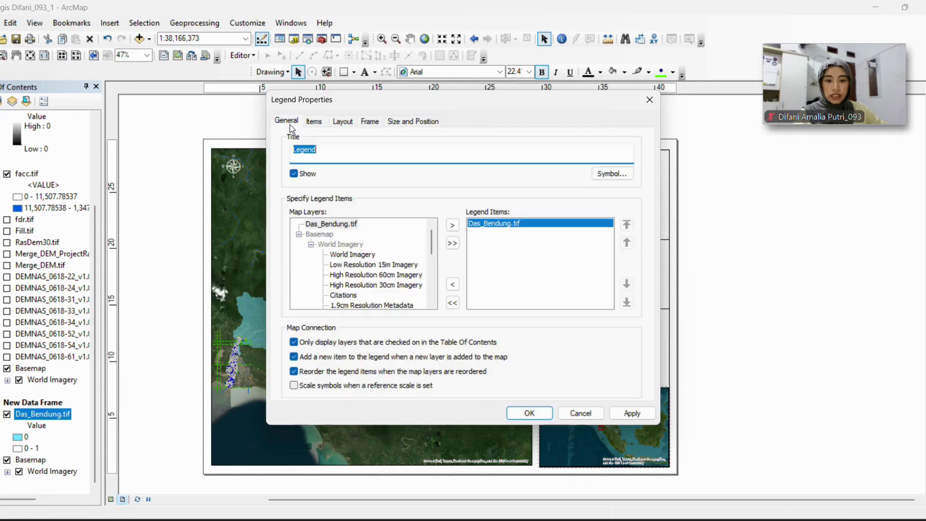
{"action": "left_click", "coordinate": [323, 123]}
{"action": "left_click", "coordinate": [343, 123]}
{"action": "left_click", "coordinate": [369, 122]}
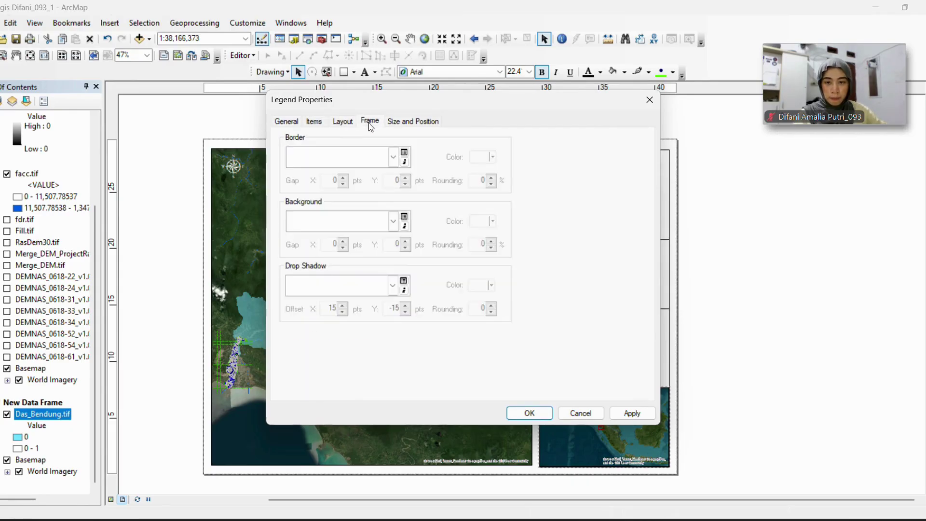
{"action": "left_click", "coordinate": [400, 122]}
{"action": "left_click", "coordinate": [577, 409]}
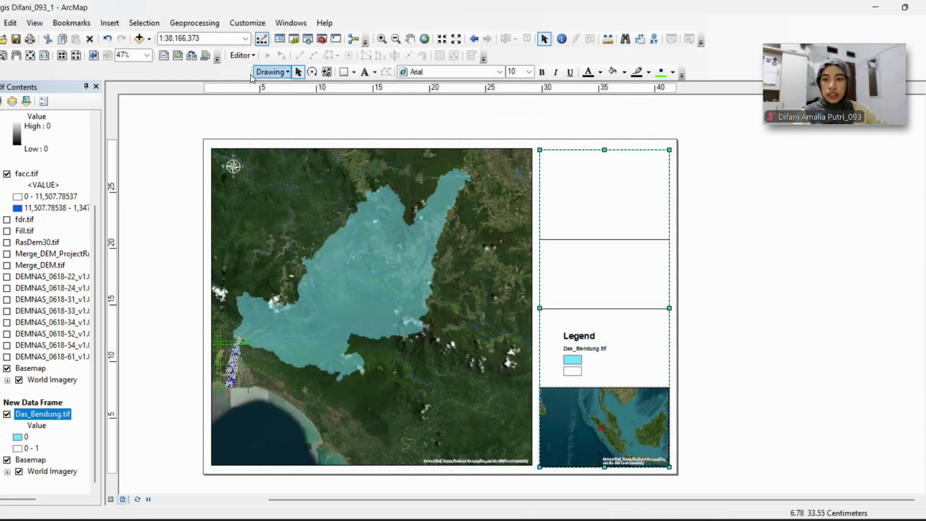
Insert an Alternating Scale Bar 1 and place it near the lower-right corner of the main map
{"action": "left_click", "coordinate": [116, 25]}
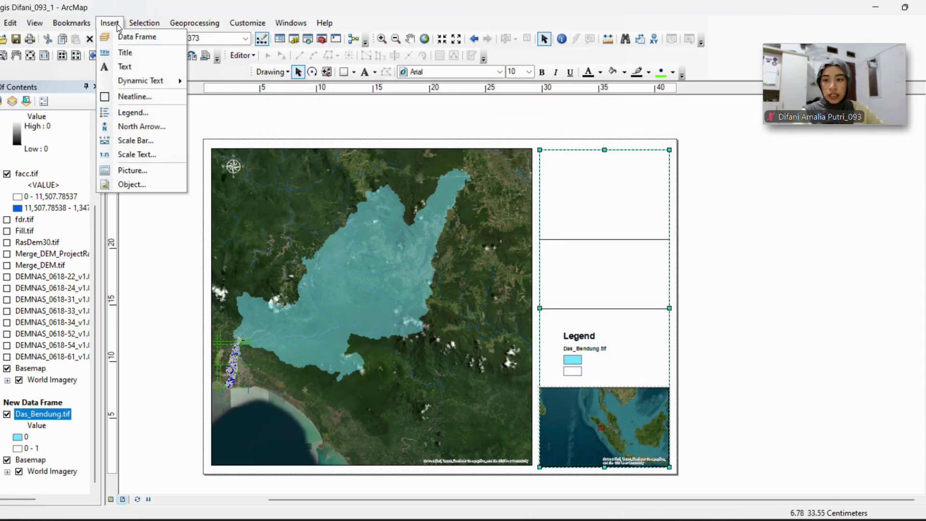
{"action": "left_click", "coordinate": [161, 140]}
{"action": "left_click", "coordinate": [79, 218]}
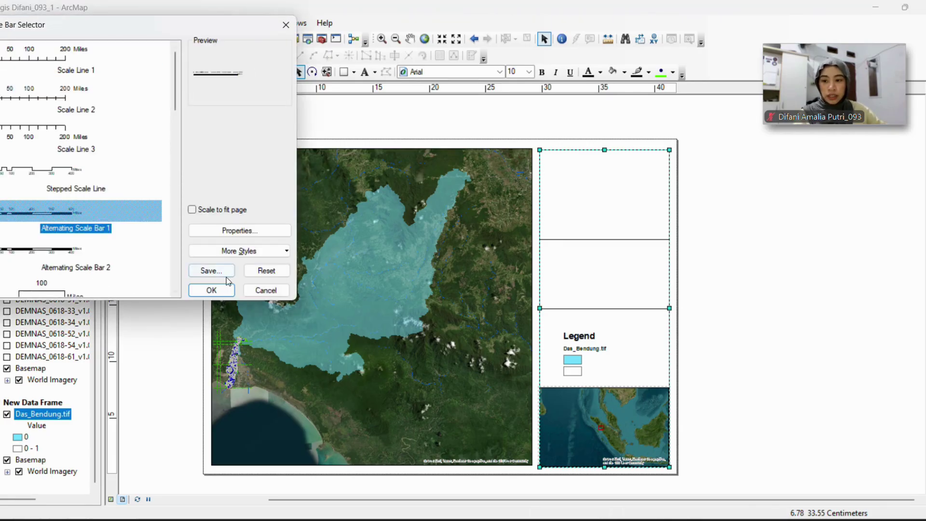
{"action": "left_click", "coordinate": [211, 290]}
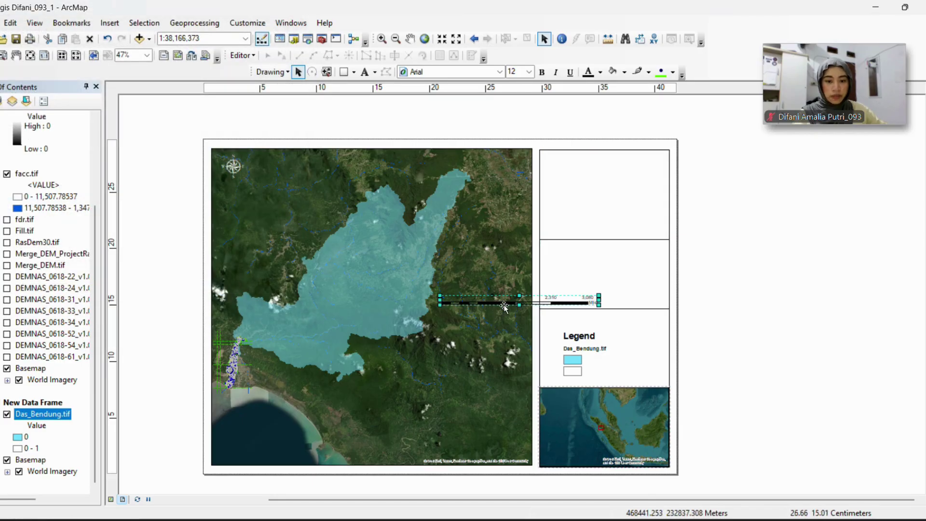
{"action": "left_click_drag", "start_coordinate": [502, 304], "coordinate": [438, 436]}
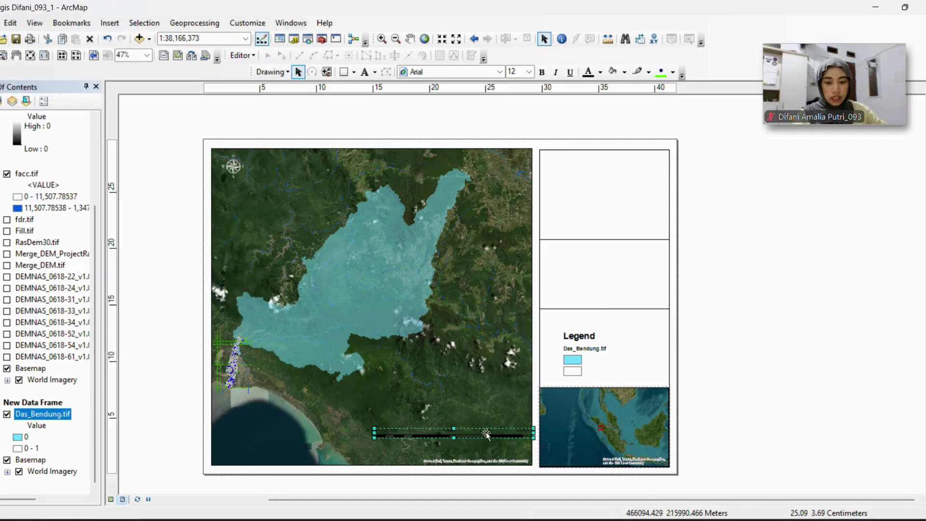
Set the scale bar's text color to no color and apply the change
{"action": "right_click", "coordinate": [485, 433]}
{"action": "left_click", "coordinate": [520, 429]}
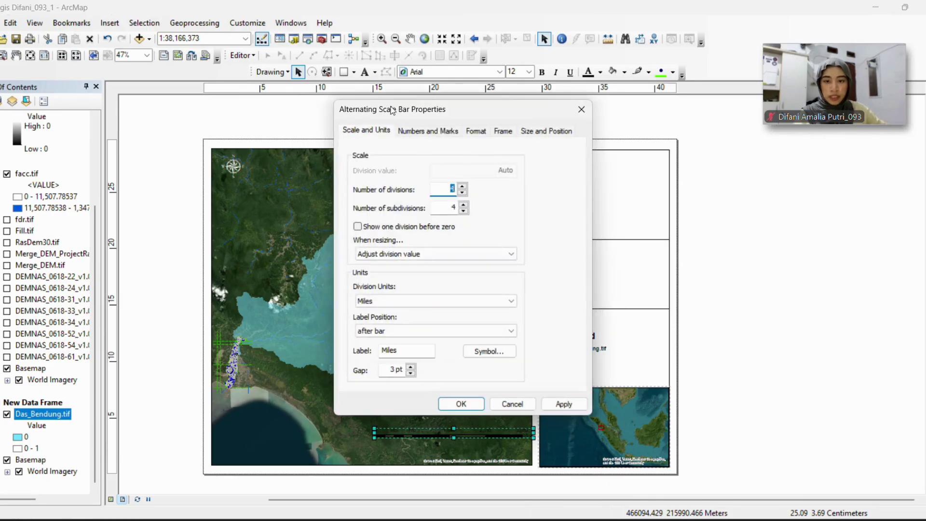
{"action": "left_click", "coordinate": [428, 130]}
{"action": "key", "text": "ctrl+Tab"}
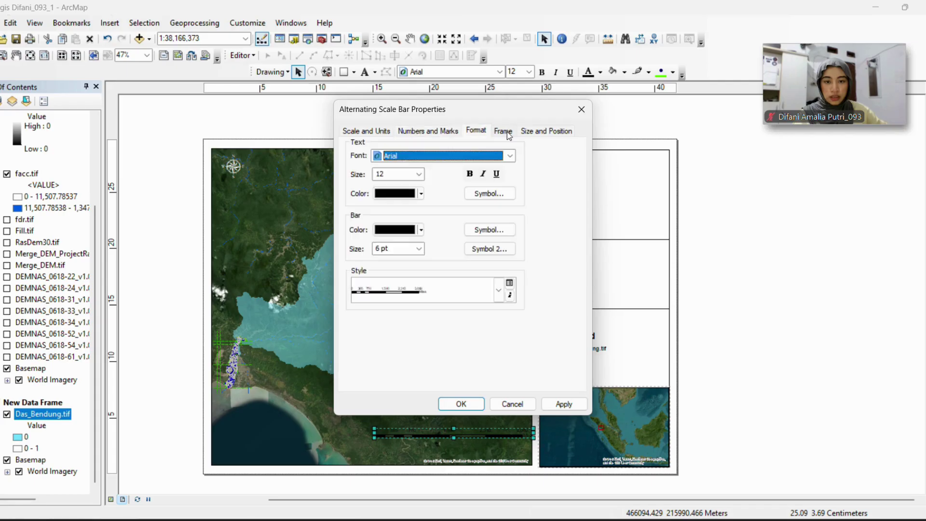
{"action": "left_click", "coordinate": [415, 194]}
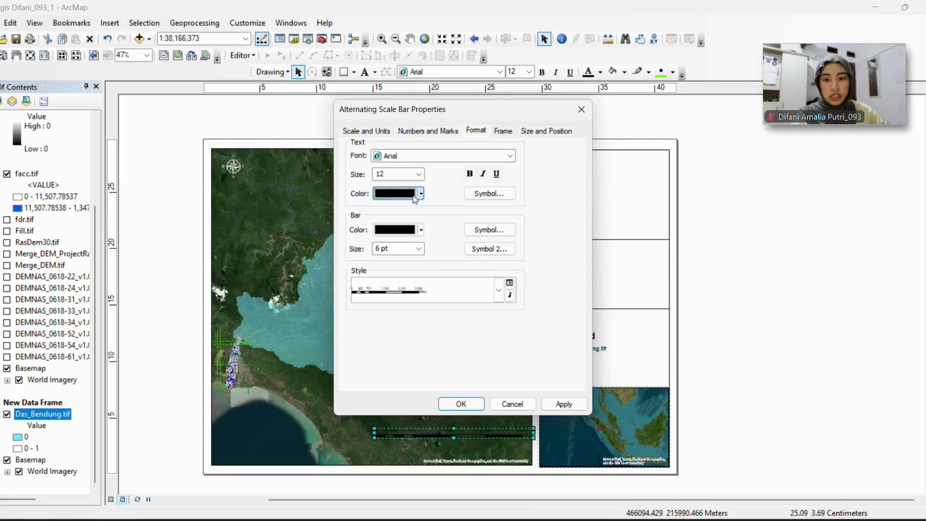
{"action": "left_click", "coordinate": [439, 212]}
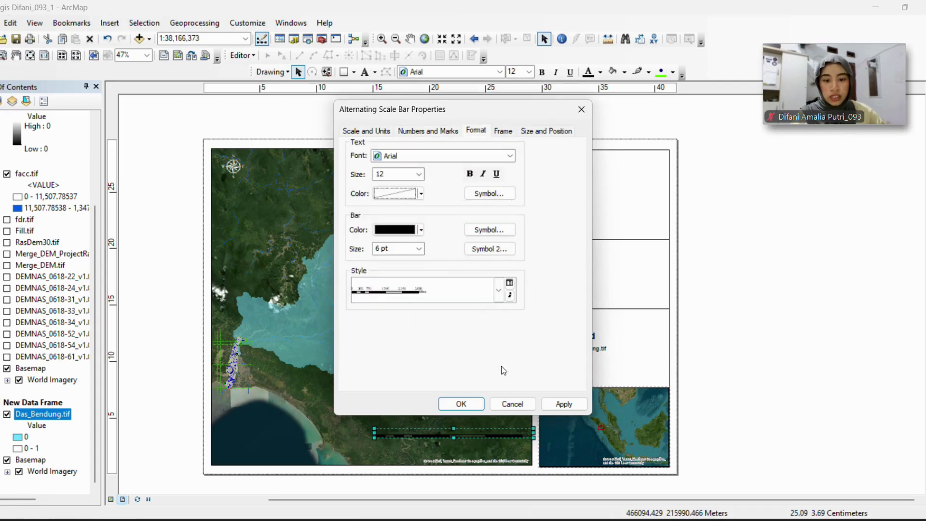
{"action": "left_click", "coordinate": [554, 405]}
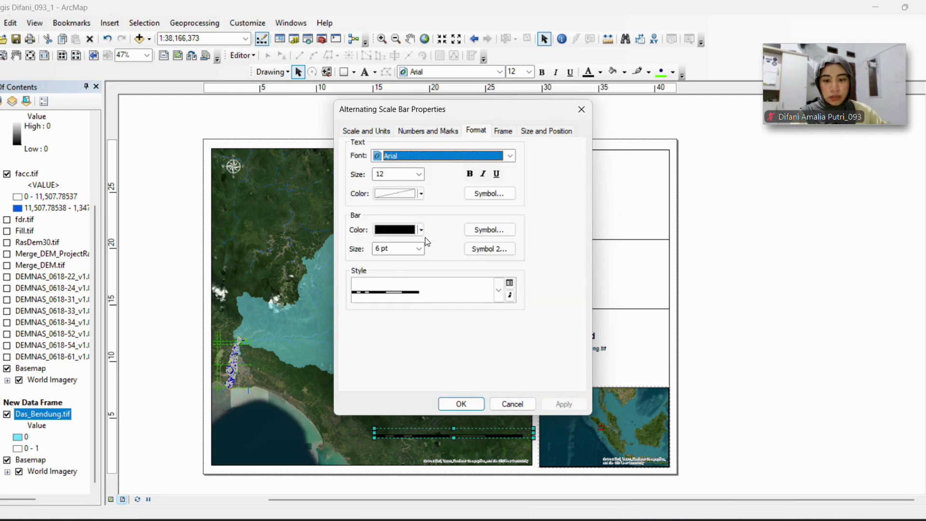
Change the scale bar's bar color to white and move it down to just above the imagery credits
{"action": "left_click", "coordinate": [421, 230]}
{"action": "left_click", "coordinate": [383, 264]}
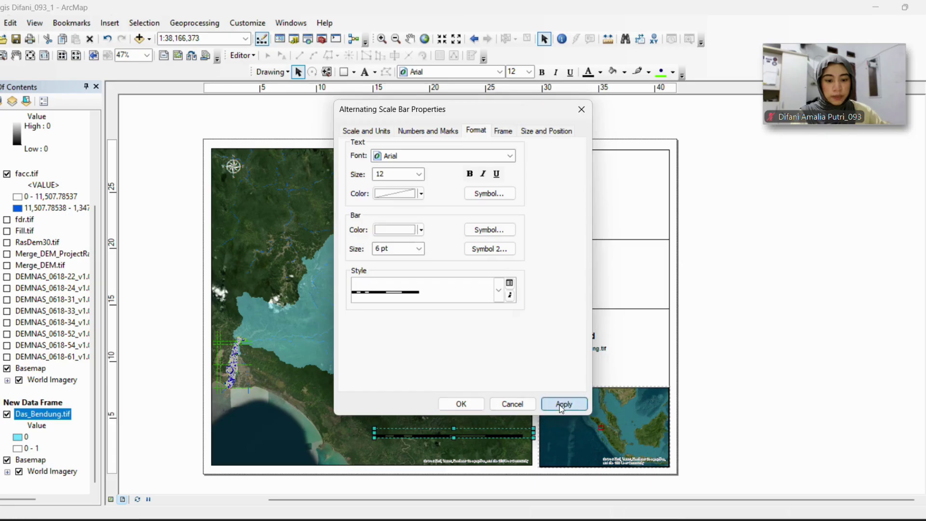
{"action": "left_click", "coordinate": [558, 404]}
{"action": "left_click", "coordinate": [482, 408]}
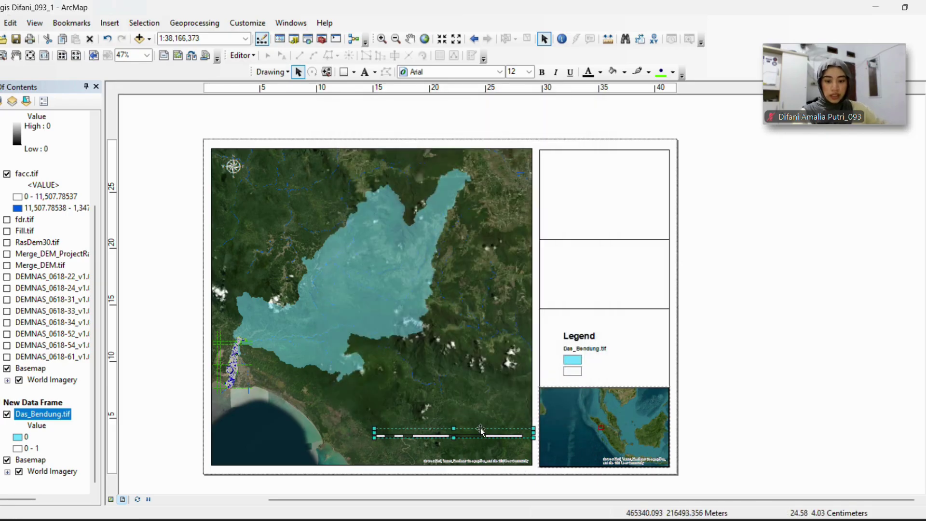
{"action": "left_click_drag", "start_coordinate": [481, 432], "coordinate": [484, 446]}
{"action": "left_click", "coordinate": [594, 279]}
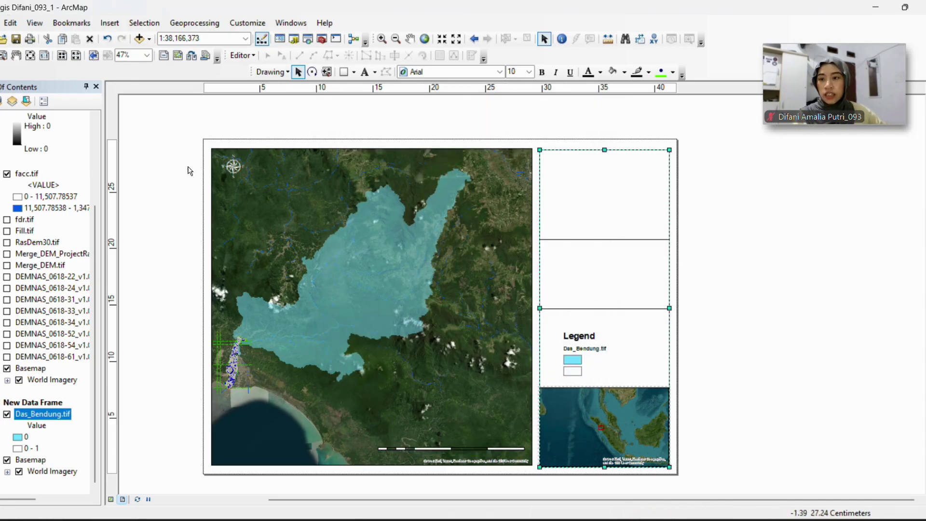
Start a new graticule with meridians and parallels for the main Layers data frame, keeping the grid name Graticule
{"action": "scroll", "coordinate": [80, 266], "scroll_direction": "up", "scroll_amount": 5}
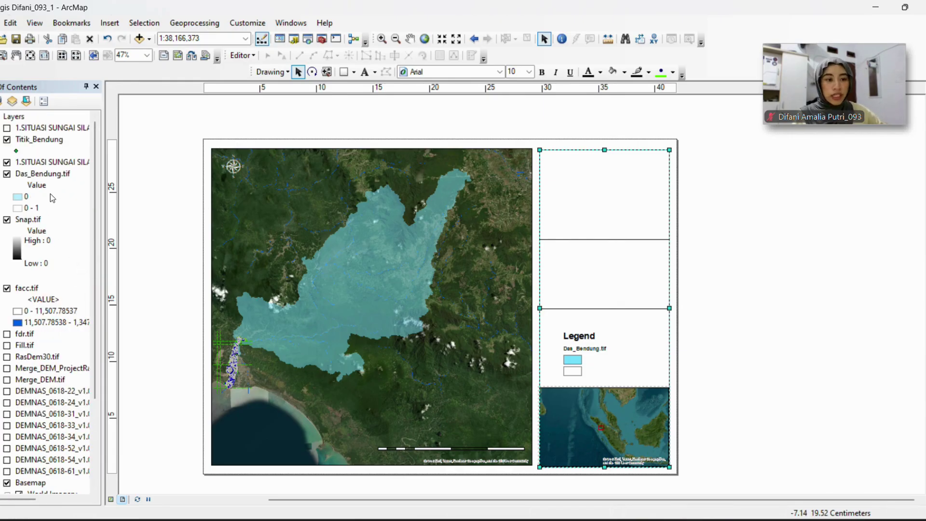
{"action": "right_click", "coordinate": [23, 119]}
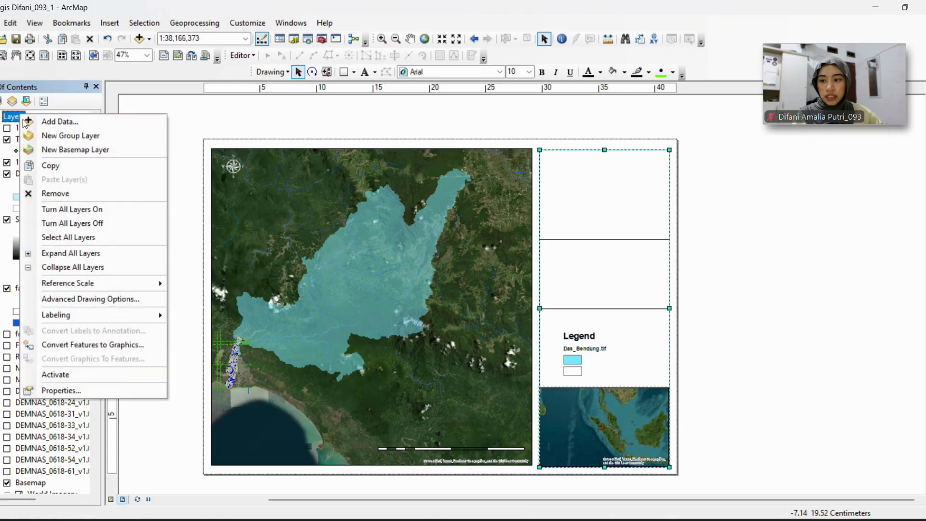
{"action": "left_click", "coordinate": [102, 393]}
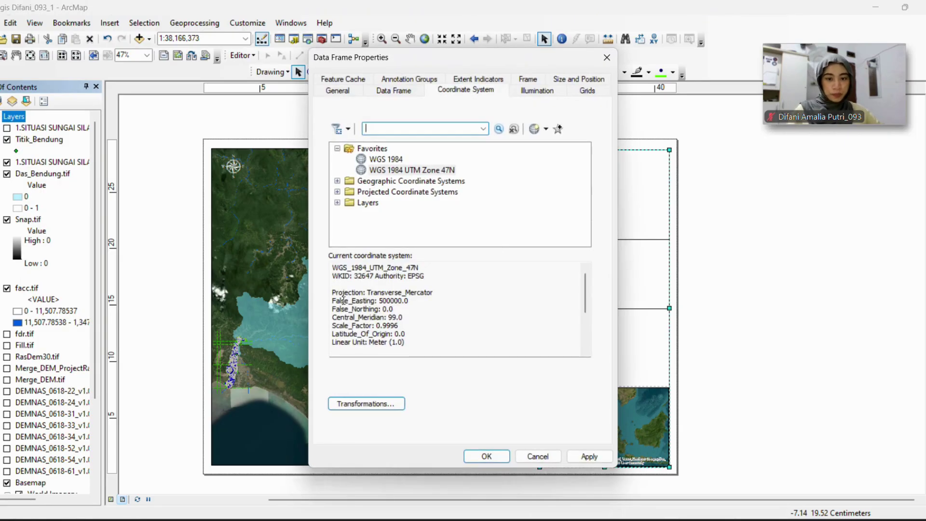
{"action": "left_click", "coordinate": [598, 91]}
{"action": "left_click", "coordinate": [546, 128]}
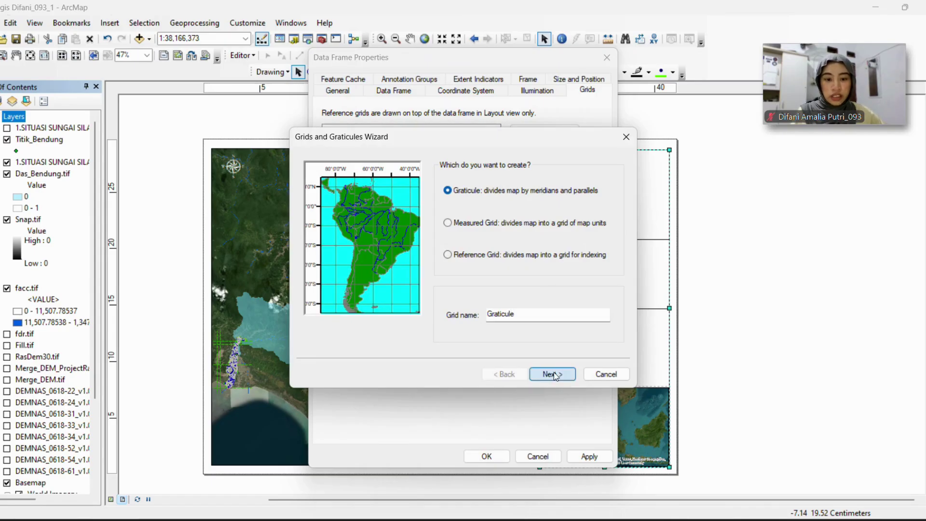
{"action": "left_click", "coordinate": [554, 372]}
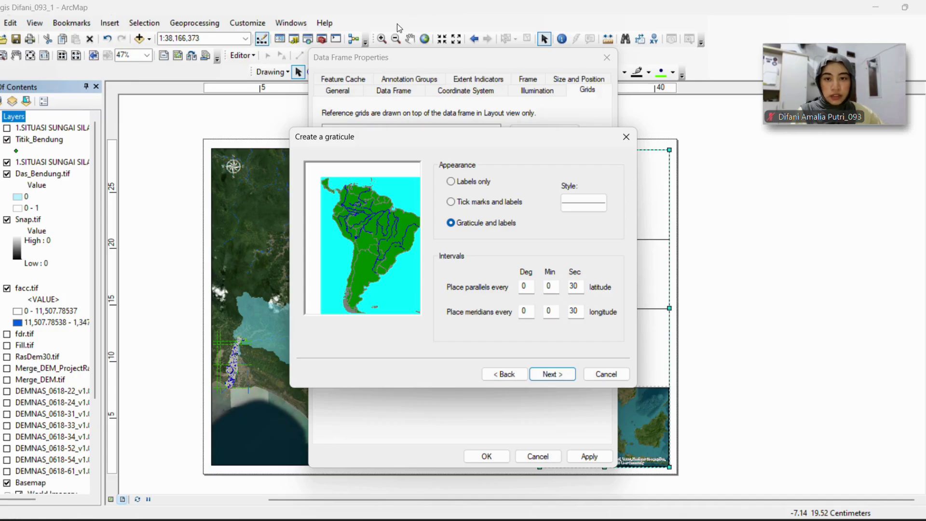
Set the minutes to 10 for both the parallel and meridian intervals, finish the graticule with a simple border, and apply it
{"action": "left_click", "coordinate": [556, 289]}
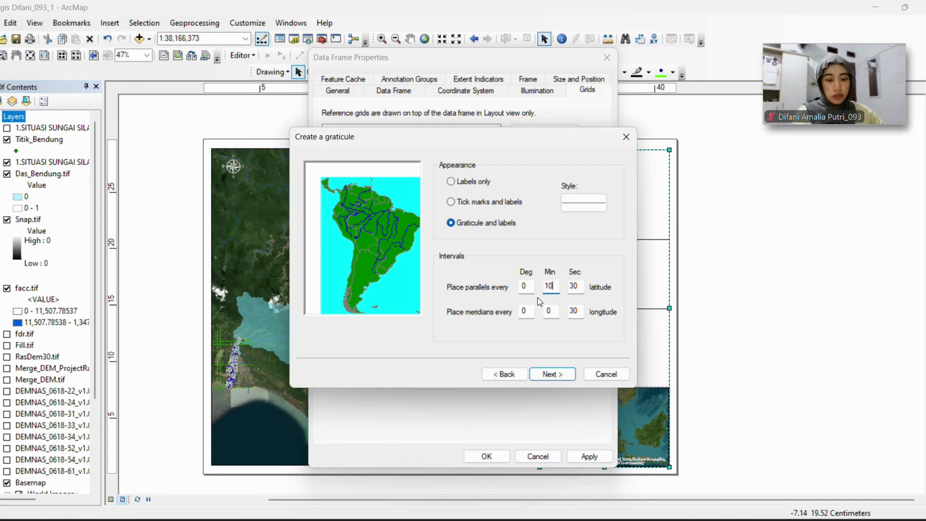
{"action": "left_click_drag", "start_coordinate": [556, 312], "coordinate": [541, 313]}
{"action": "type", "text": "10"}
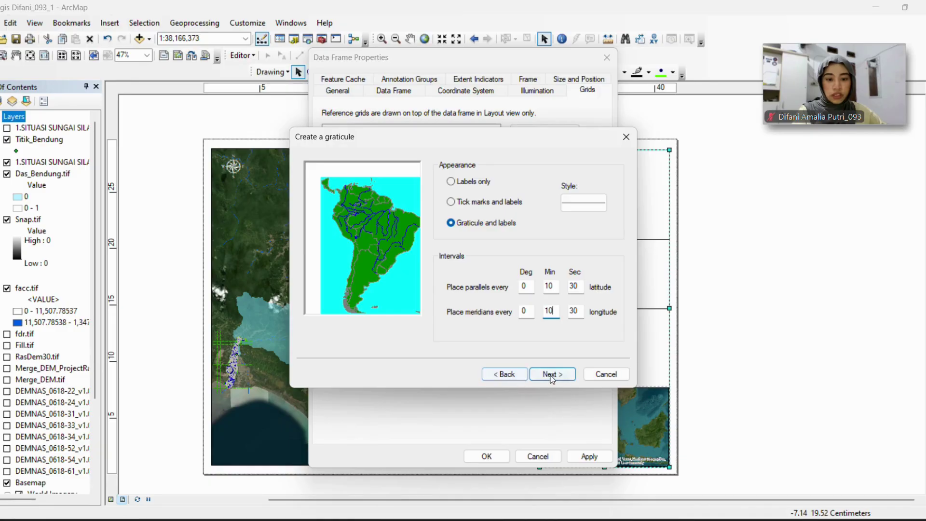
{"action": "left_click", "coordinate": [552, 375]}
{"action": "left_click", "coordinate": [554, 376]}
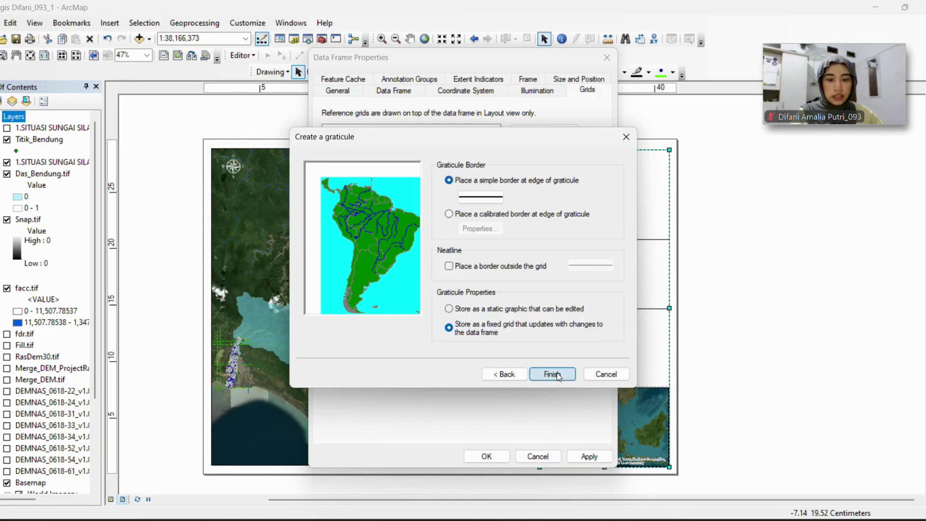
{"action": "left_click", "coordinate": [557, 375]}
{"action": "left_click", "coordinate": [600, 456]}
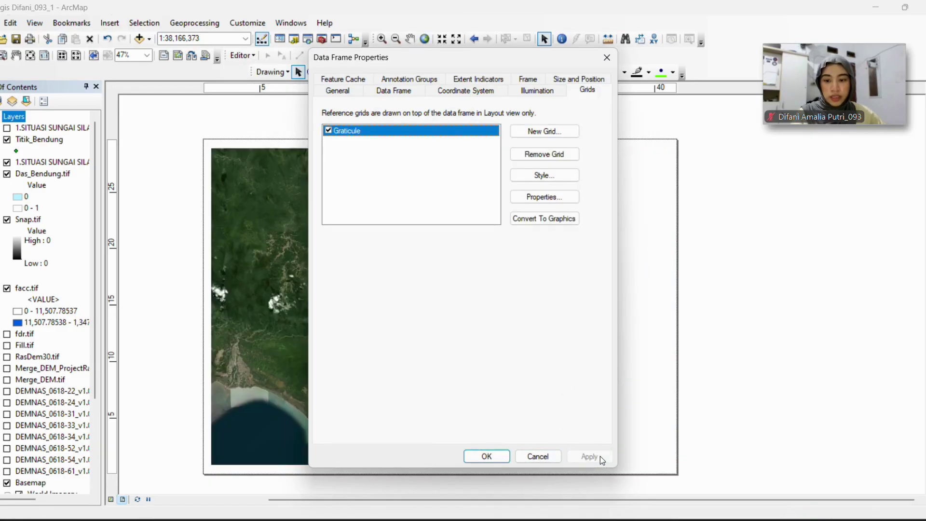
Move the data frame settings aside to uncover the map and open the graticule's properties
{"action": "left_click_drag", "start_coordinate": [458, 57], "coordinate": [550, 86]}
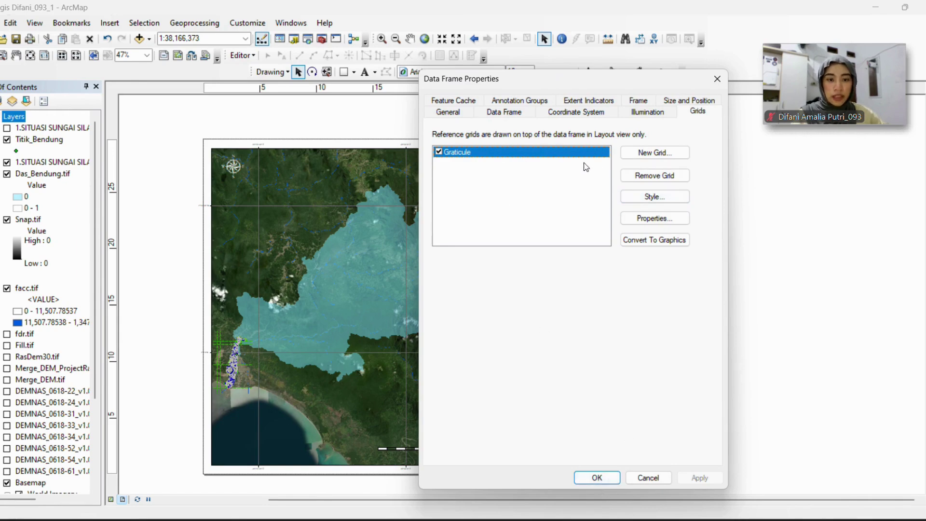
{"action": "left_click", "coordinate": [655, 220]}
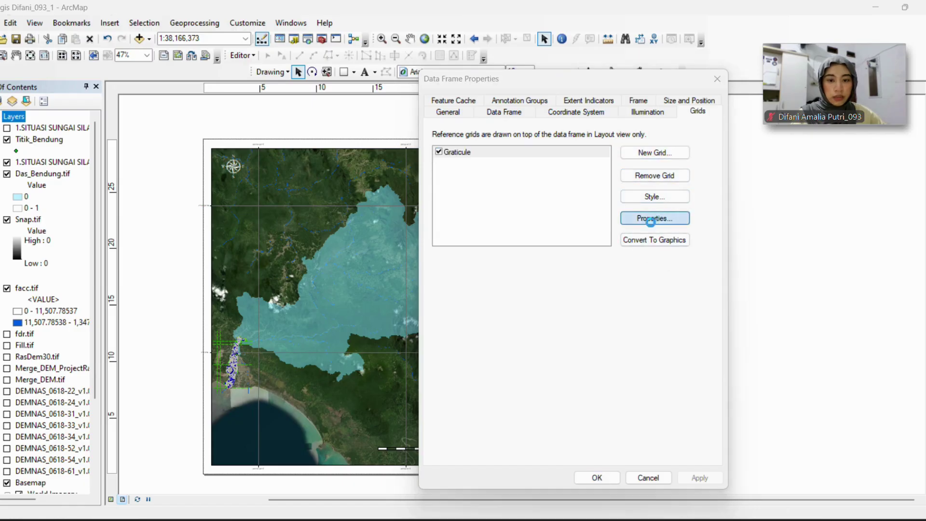
Set the minutes of both the X and Y axis intervals of the Layers graticule to 5 and apply it to the layout
{"action": "left_click", "coordinate": [582, 144]}
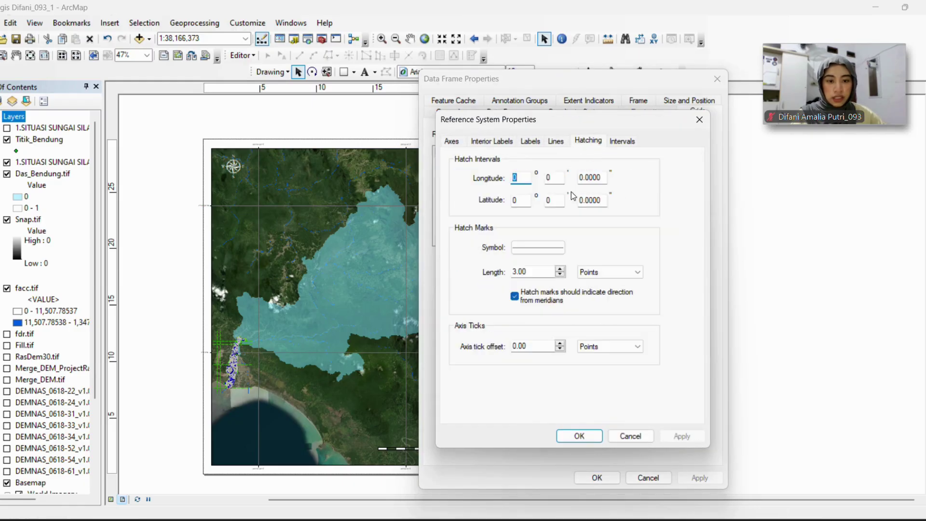
{"action": "left_click", "coordinate": [555, 143]}
{"action": "left_click", "coordinate": [525, 142]}
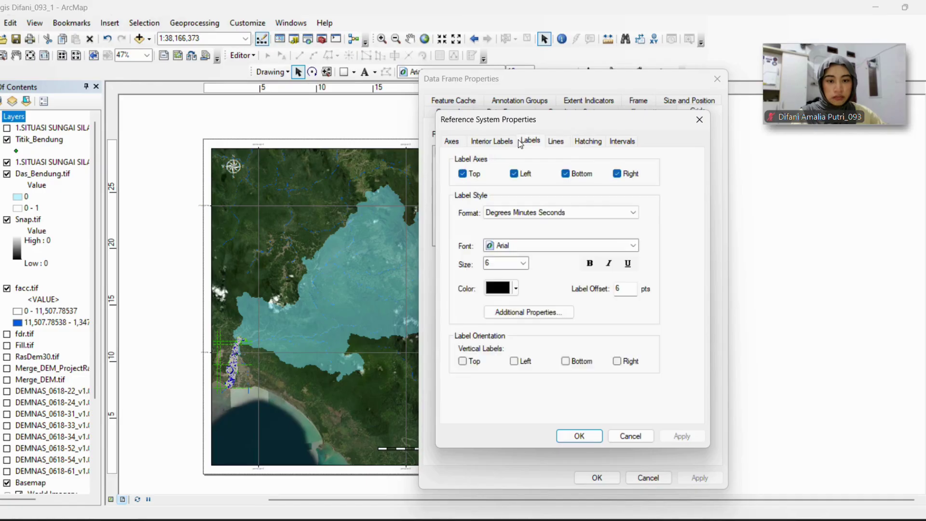
{"action": "left_click", "coordinate": [502, 143]}
{"action": "left_click", "coordinate": [464, 144]}
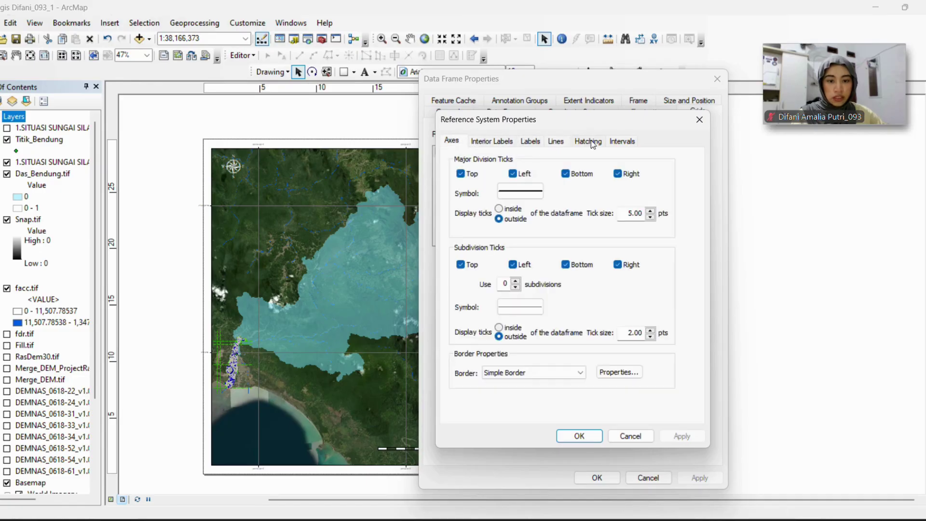
{"action": "left_click", "coordinate": [611, 143]}
{"action": "left_click_drag", "start_coordinate": [565, 178], "coordinate": [529, 178]}
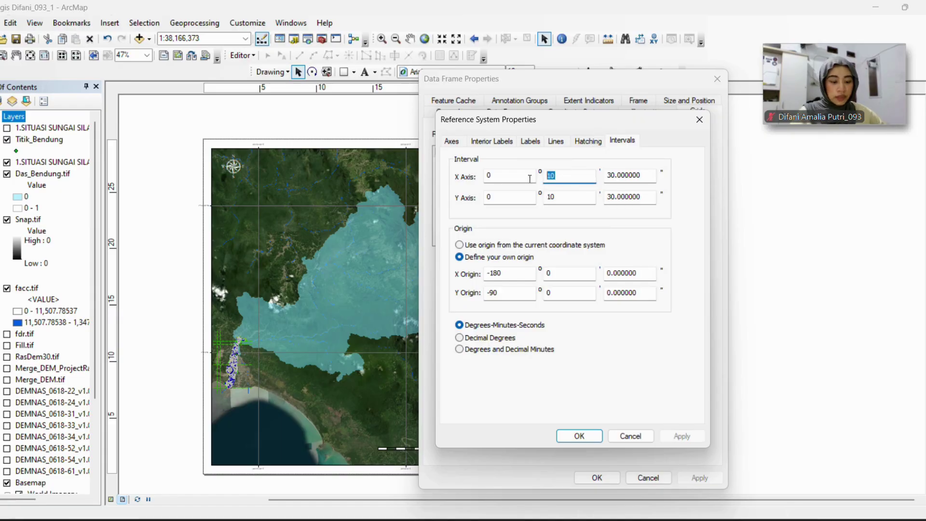
{"action": "double_click", "coordinate": [548, 199]}
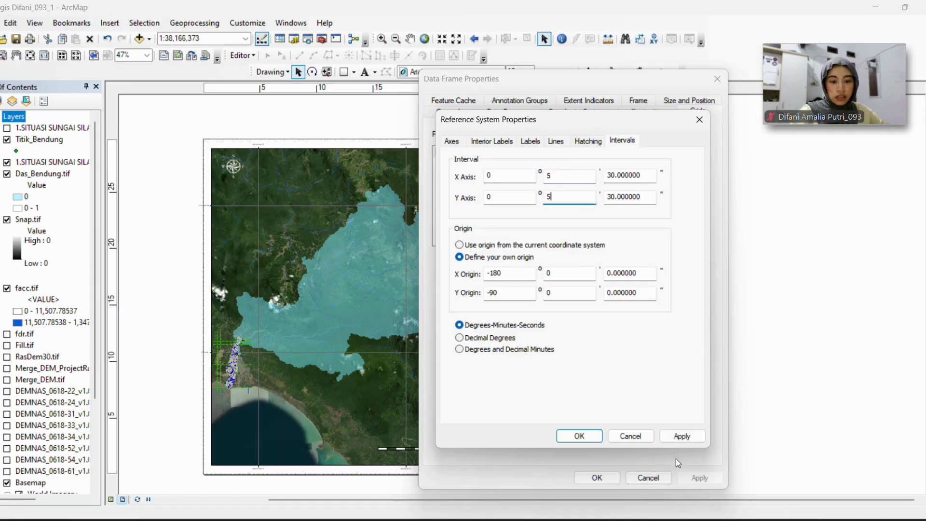
{"action": "left_click", "coordinate": [680, 436]}
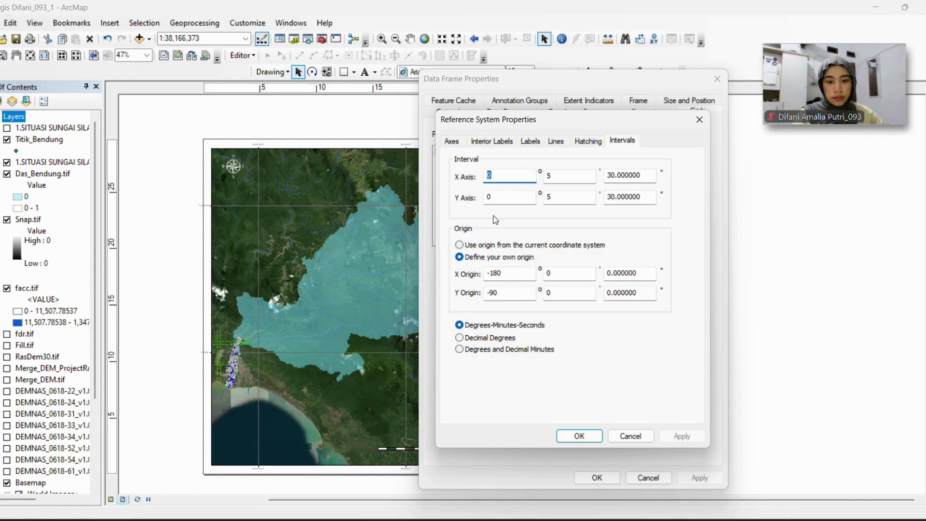
{"action": "left_click_drag", "start_coordinate": [552, 124], "coordinate": [652, 118]}
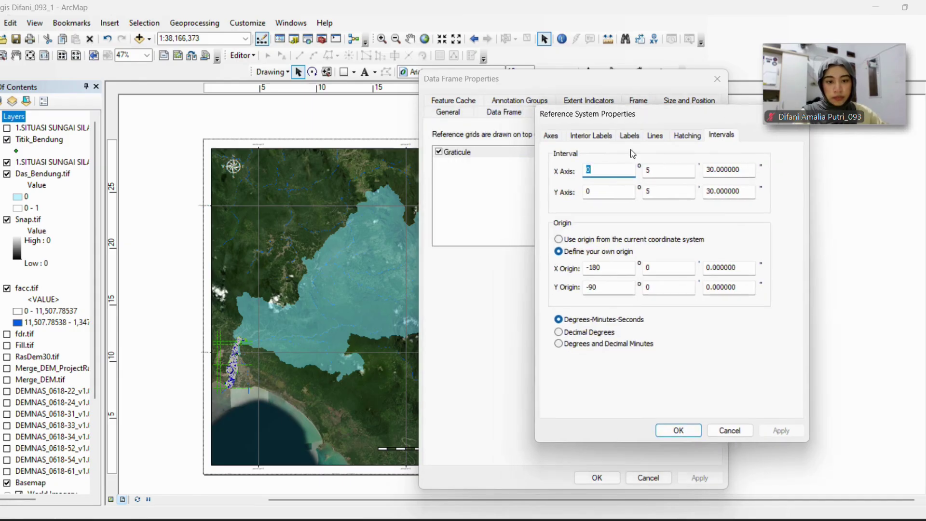
{"action": "left_click", "coordinate": [678, 431]}
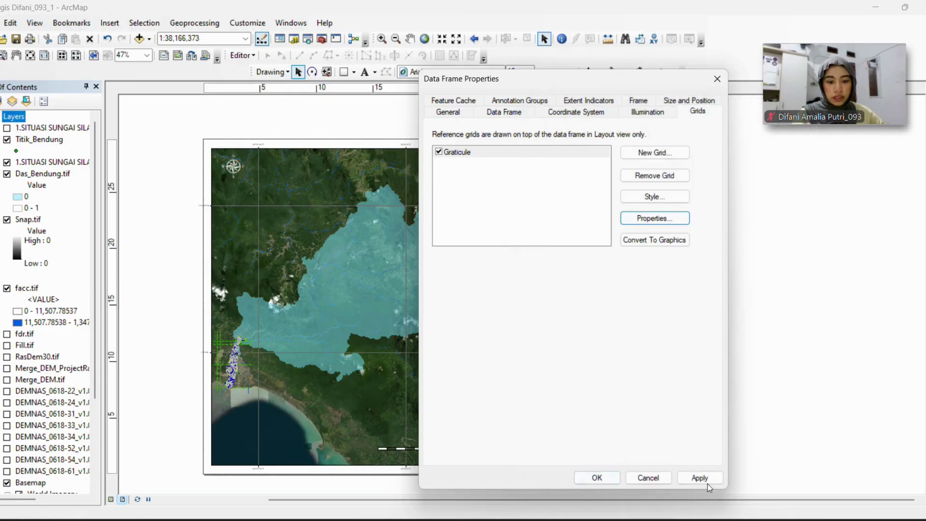
{"action": "left_click", "coordinate": [707, 480]}
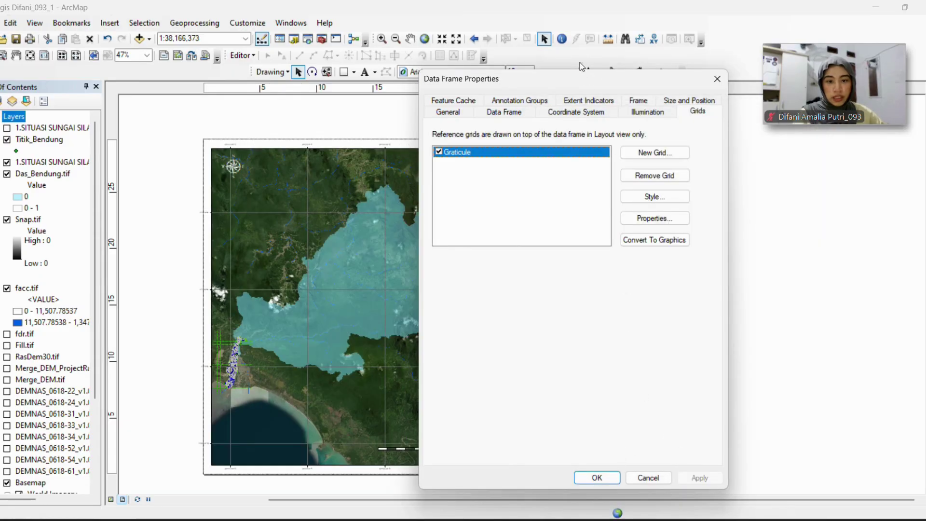
{"action": "left_click_drag", "start_coordinate": [580, 83], "coordinate": [701, 61]}
{"action": "left_click", "coordinate": [718, 458]}
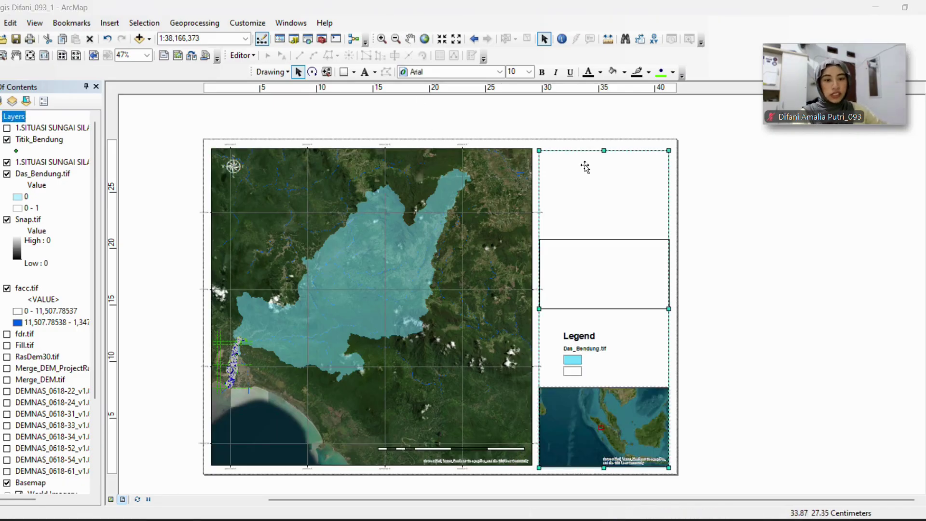
{"action": "left_click", "coordinate": [805, 453]}
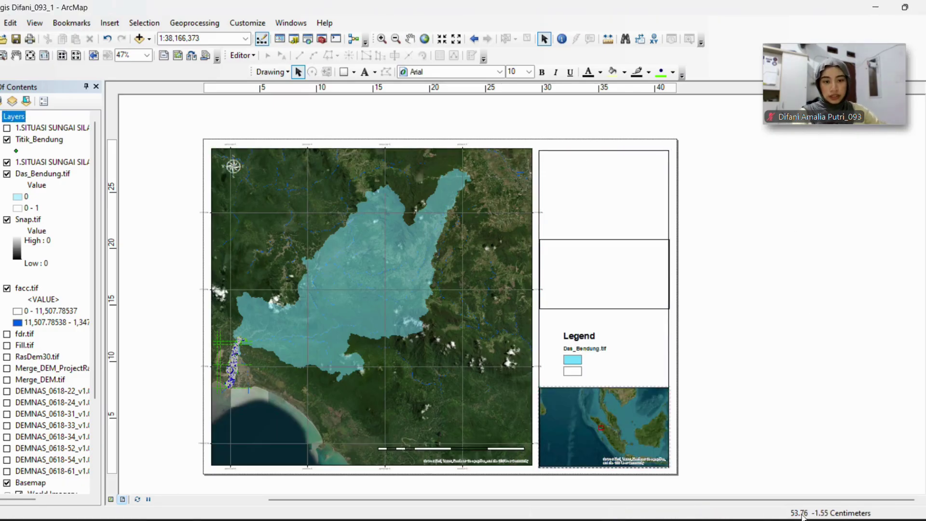
Set the label font size of the Layers data frame's graticule to 8
{"action": "right_click", "coordinate": [7, 118]}
{"action": "left_click", "coordinate": [64, 395]}
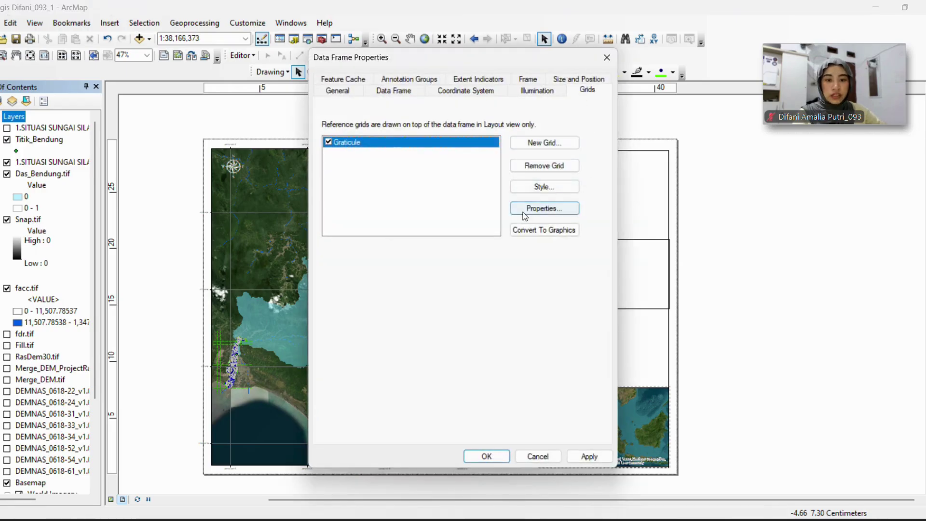
{"action": "left_click", "coordinate": [524, 210]}
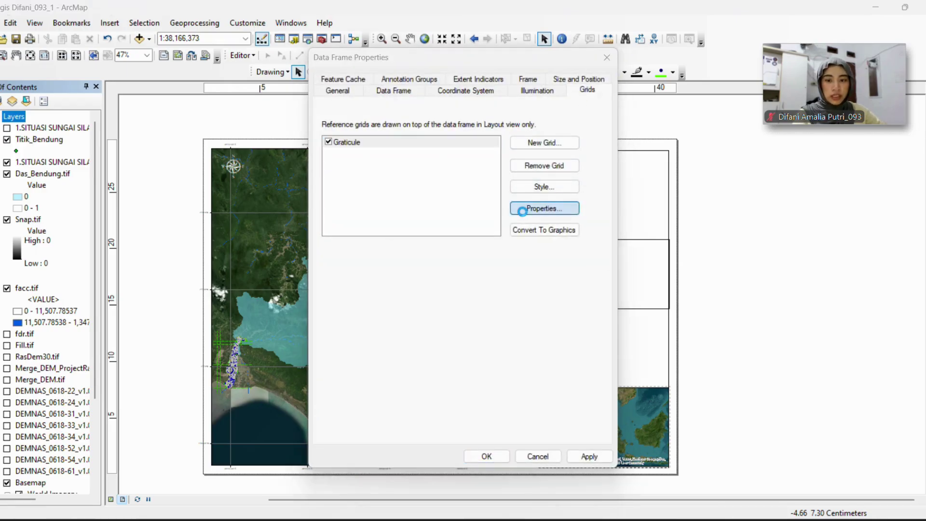
{"action": "left_click", "coordinate": [431, 122]}
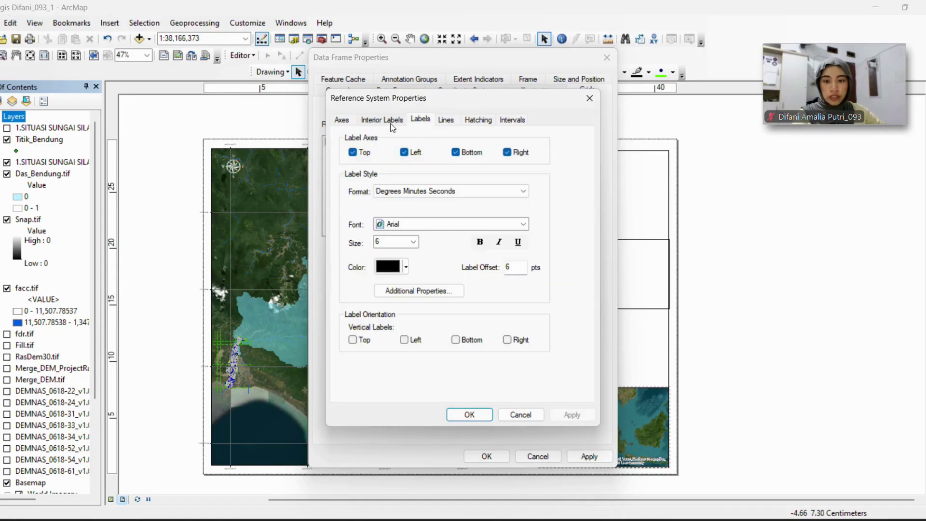
{"action": "left_click", "coordinate": [391, 123]}
{"action": "left_click", "coordinate": [344, 122]}
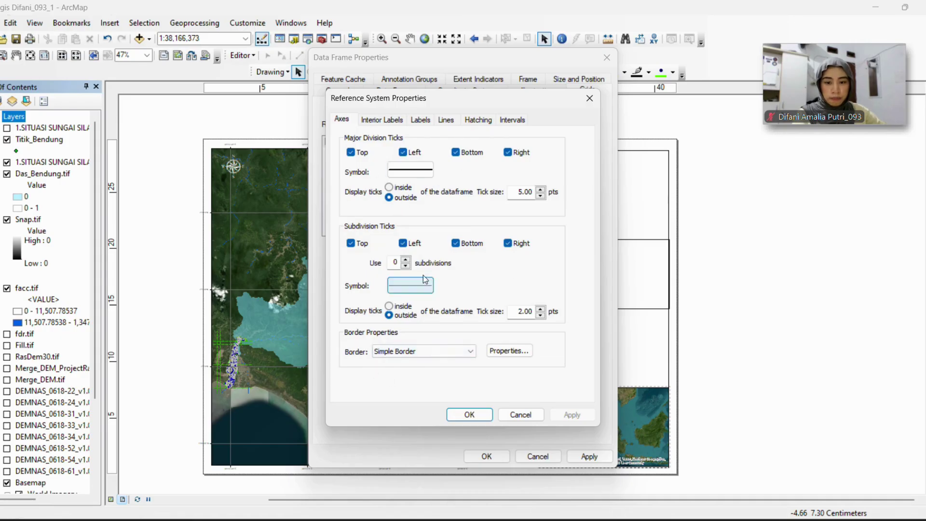
{"action": "left_click", "coordinate": [447, 124]}
{"action": "left_click", "coordinate": [414, 124]}
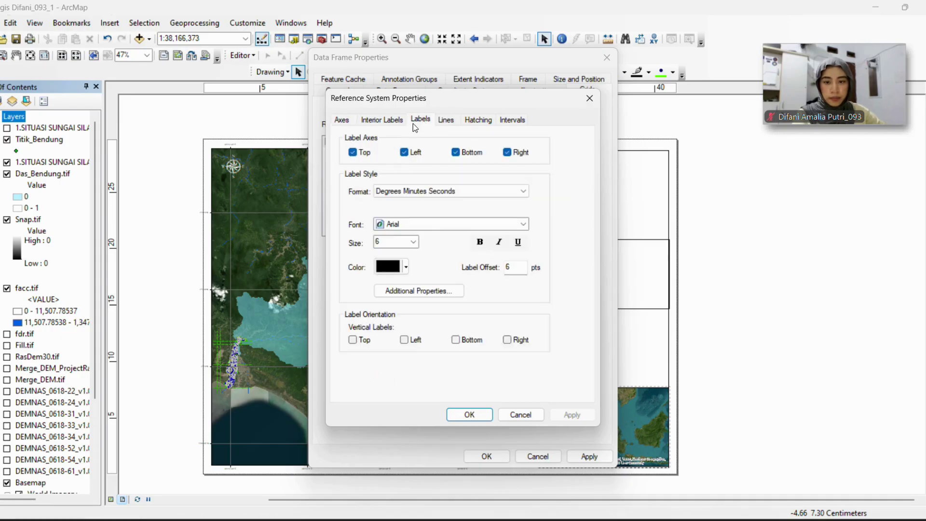
{"action": "left_click", "coordinate": [413, 242]}
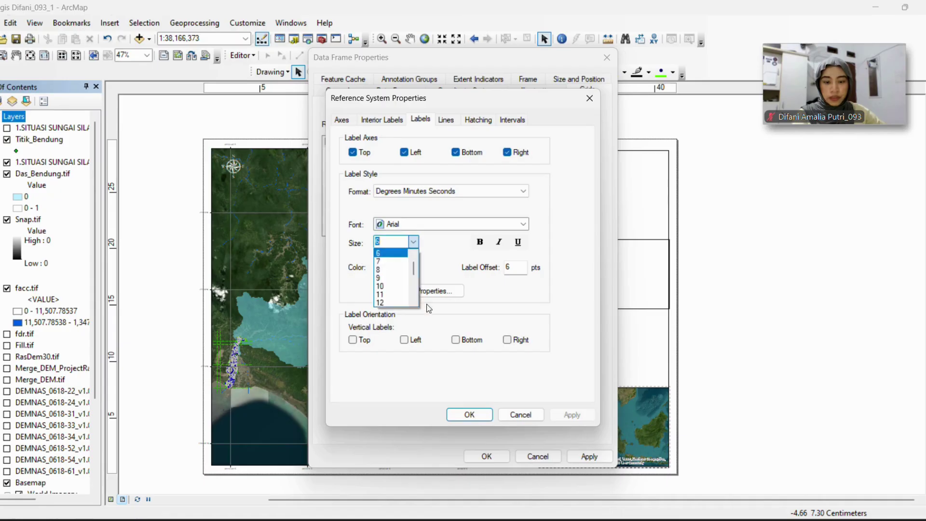
{"action": "left_click", "coordinate": [391, 272]}
Orient the graticule's left and right labels vertically and apply the changes to the main map
{"action": "left_click", "coordinate": [404, 339]}
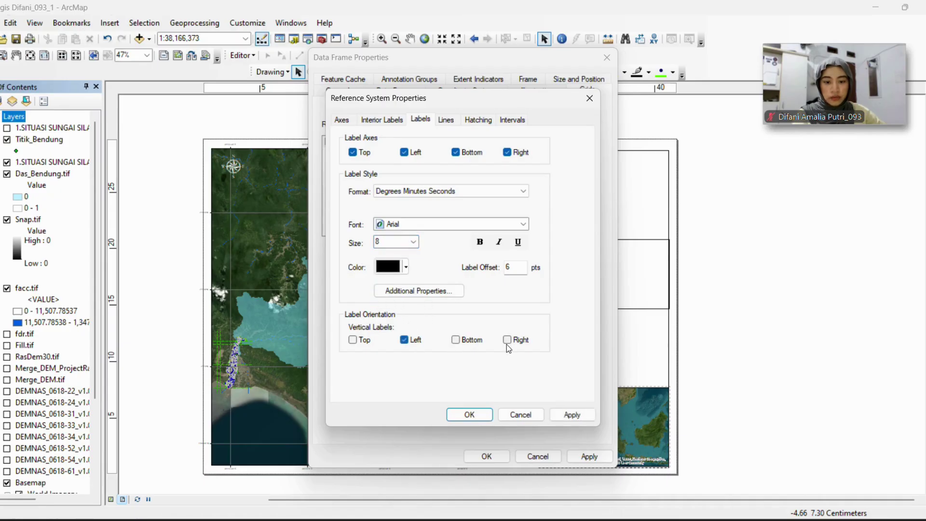
{"action": "left_click", "coordinate": [507, 339]}
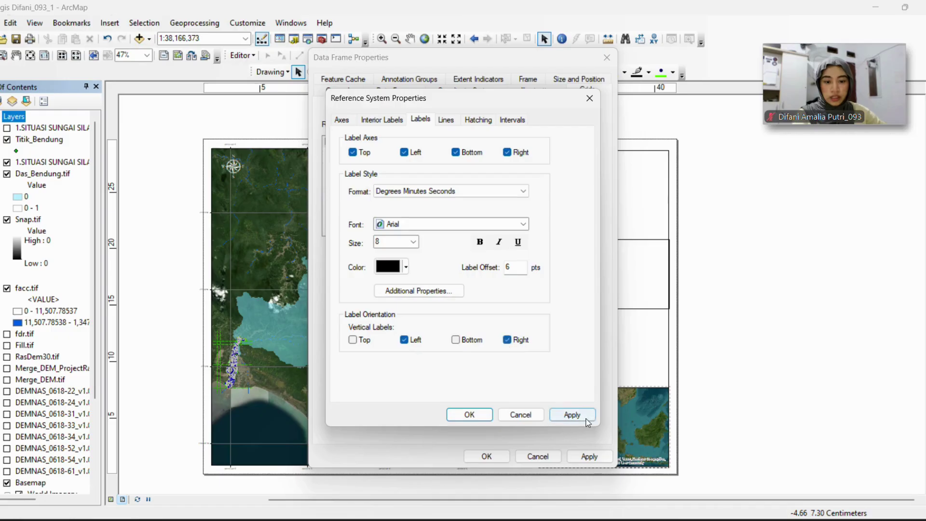
{"action": "left_click", "coordinate": [486, 415]}
{"action": "left_click", "coordinate": [589, 457]}
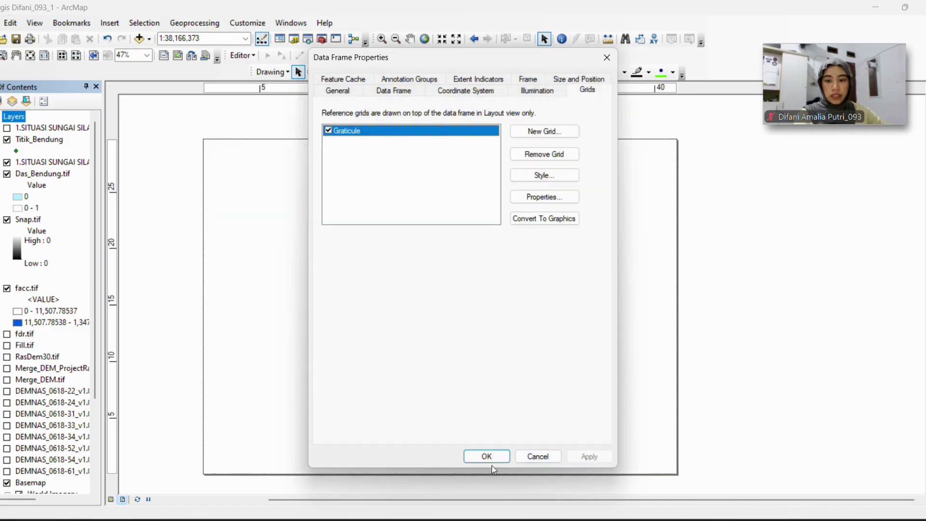
{"action": "left_click", "coordinate": [487, 456]}
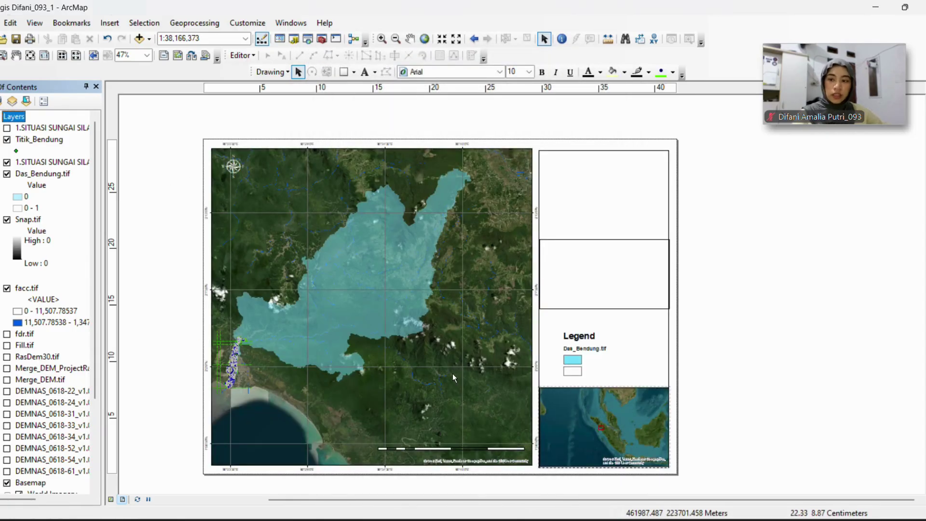
Set the label font size of the Layers data frame's graticule to 10 and apply it to the layout
{"action": "right_click", "coordinate": [18, 118]}
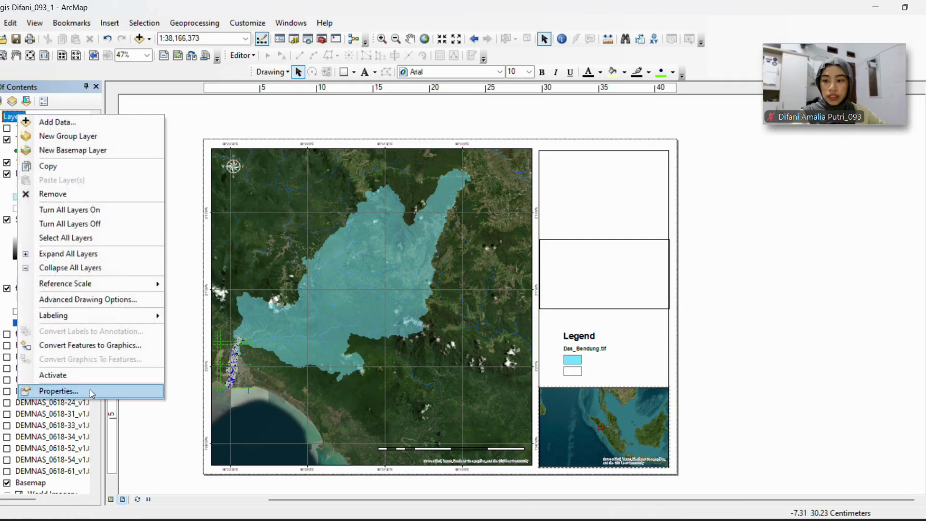
{"action": "left_click", "coordinate": [53, 392]}
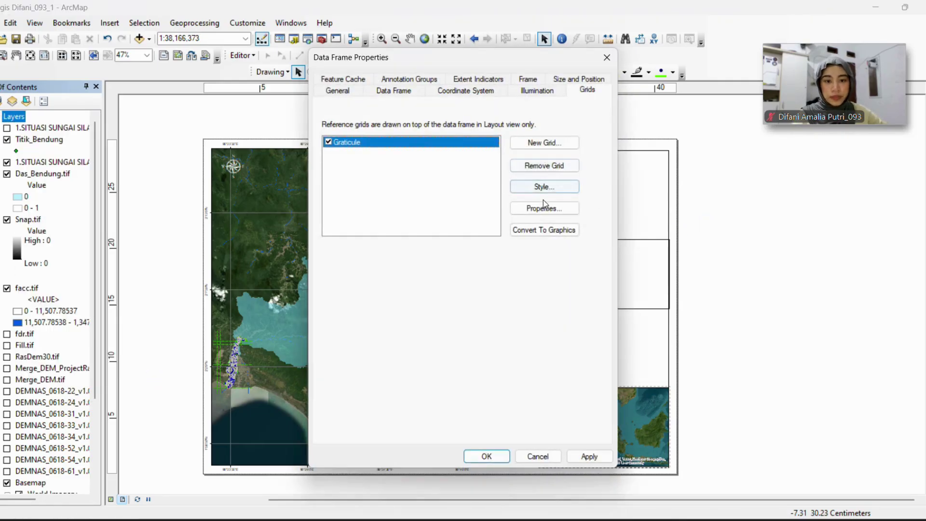
{"action": "left_click", "coordinate": [543, 208]}
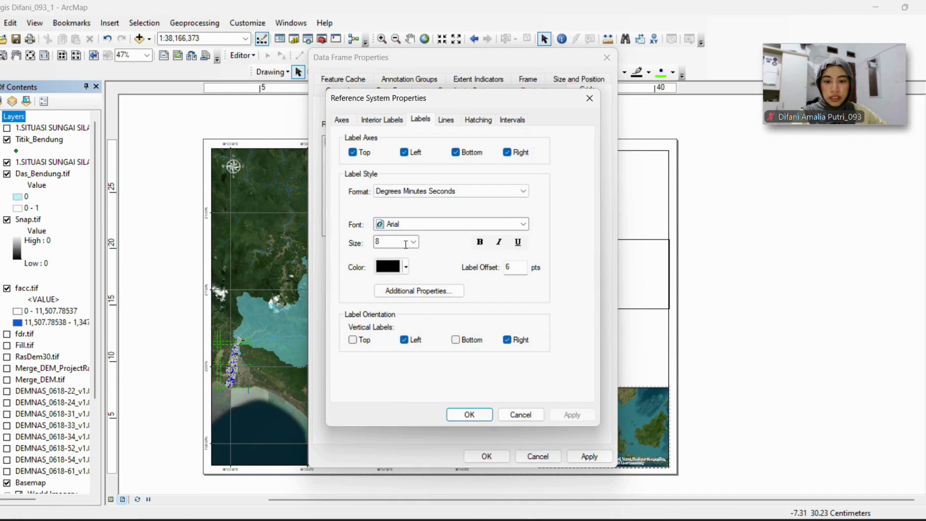
{"action": "left_click", "coordinate": [414, 241]}
{"action": "left_click", "coordinate": [381, 270]}
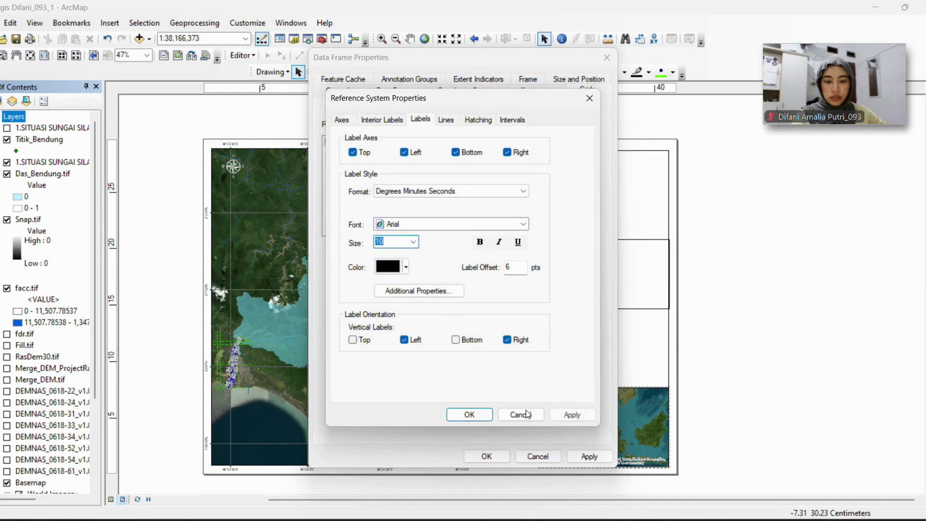
{"action": "left_click", "coordinate": [476, 419]}
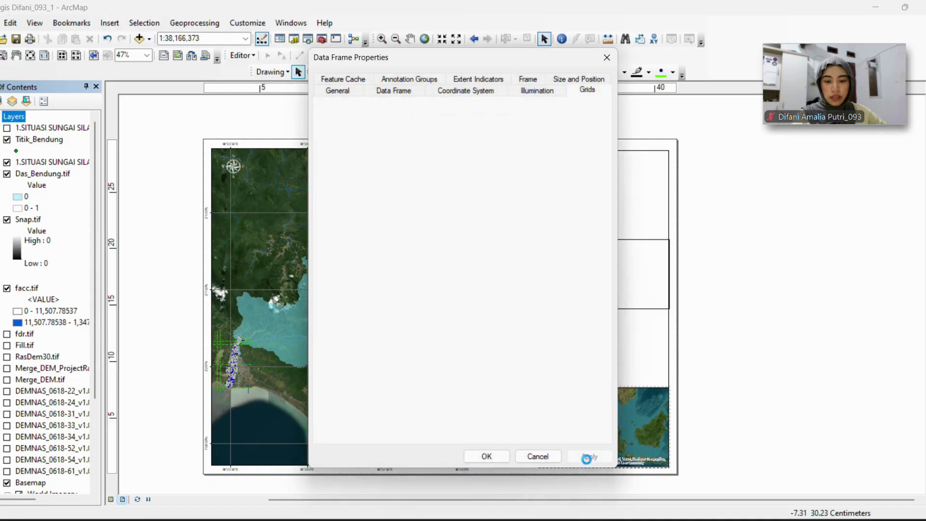
{"action": "left_click", "coordinate": [496, 461]}
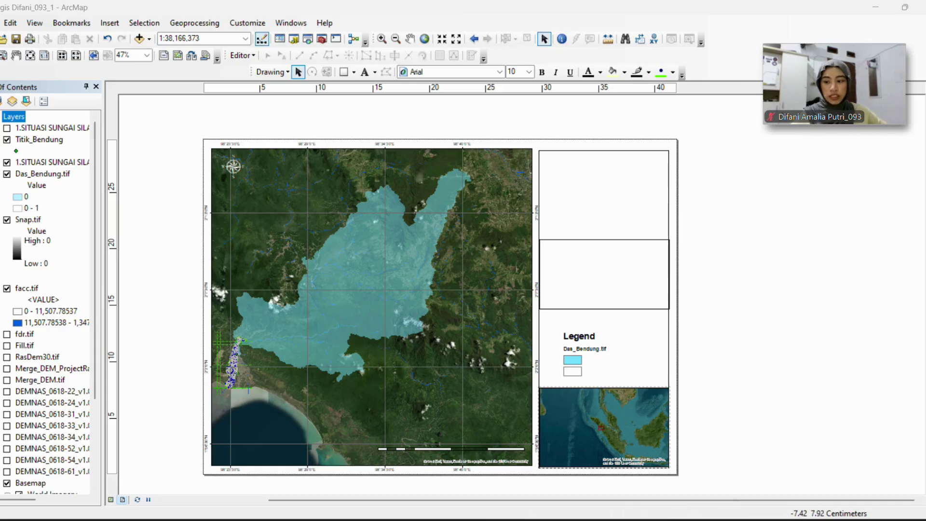
Add a graticule with labels to New Data Frame, with parallels every 5 degrees and meridians every 10 degrees, keeping the default axes and label style
{"action": "scroll", "coordinate": [62, 373], "scroll_direction": "down", "scroll_amount": 4}
{"action": "left_click", "coordinate": [30, 405]}
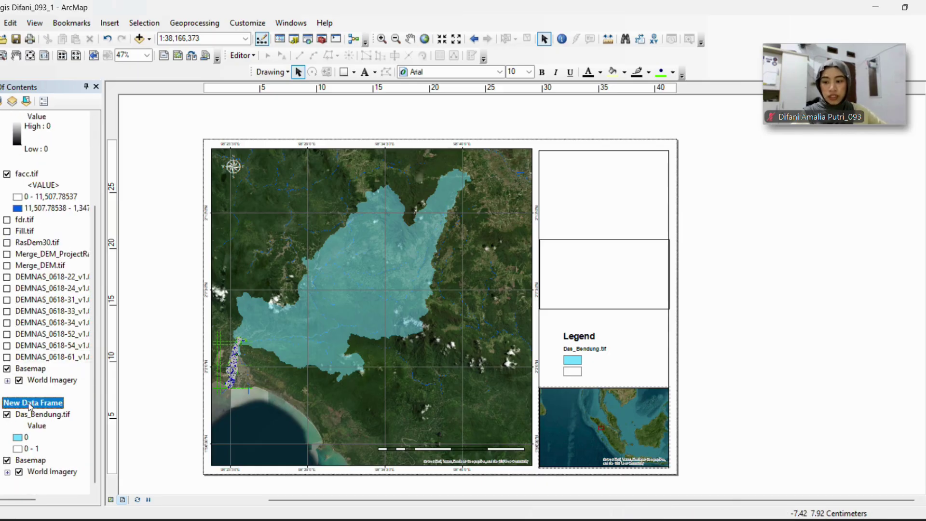
{"action": "right_click", "coordinate": [30, 405]}
{"action": "left_click", "coordinate": [76, 391]}
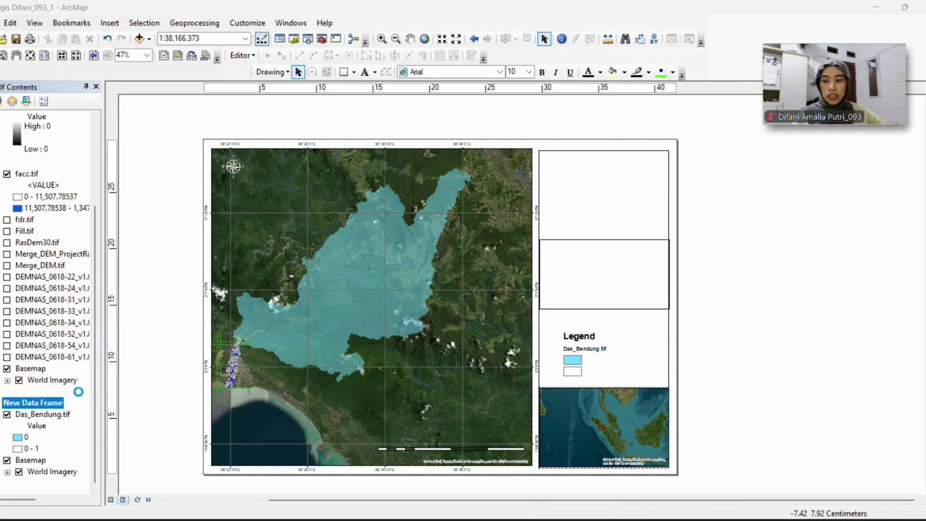
{"action": "left_click", "coordinate": [550, 142]}
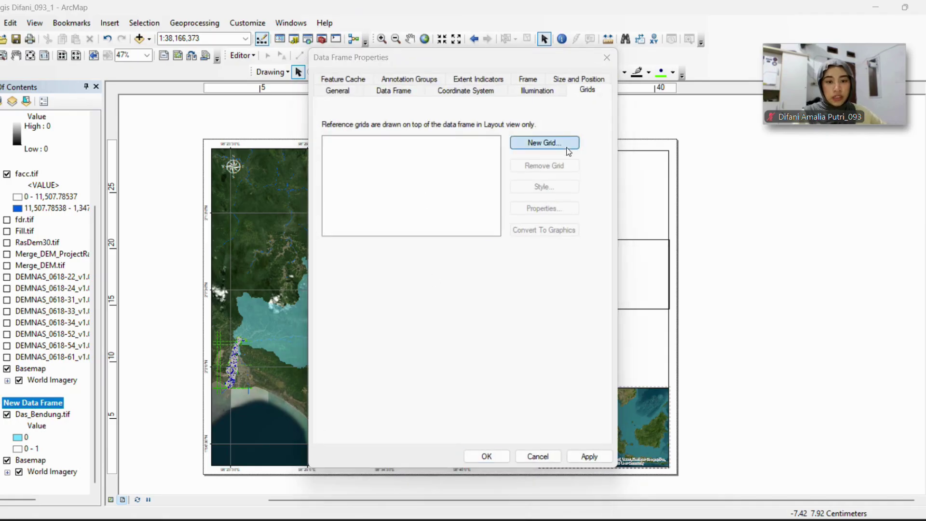
{"action": "left_click", "coordinate": [552, 375]}
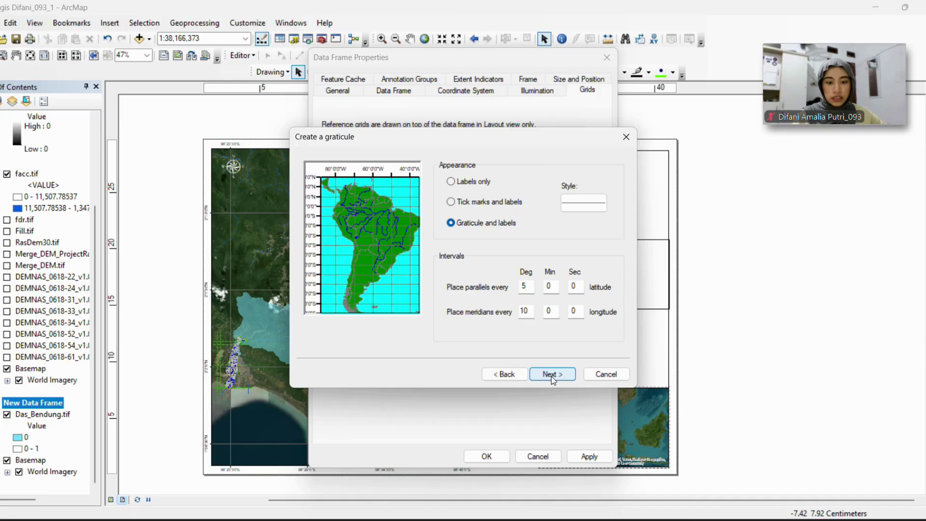
{"action": "left_click", "coordinate": [553, 375]}
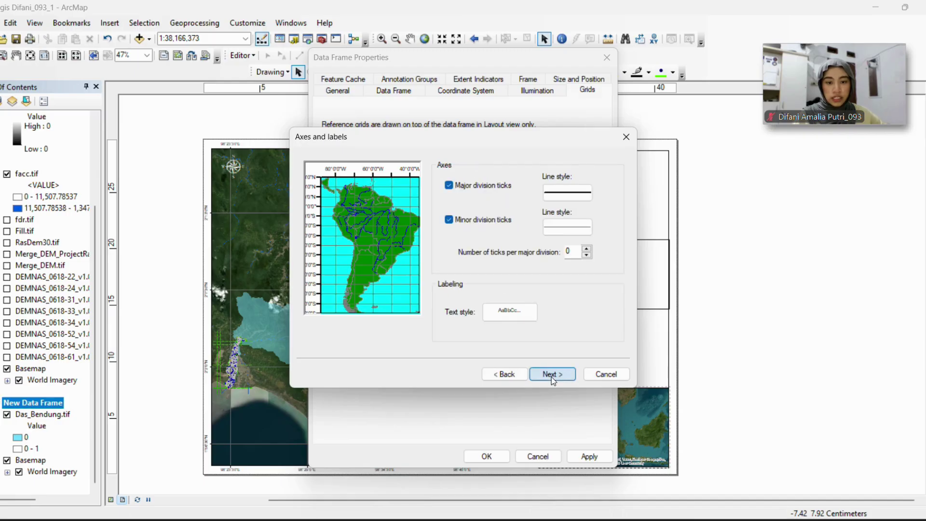
{"action": "left_click", "coordinate": [552, 376]}
{"action": "left_click", "coordinate": [552, 375]}
{"action": "left_click", "coordinate": [578, 460]}
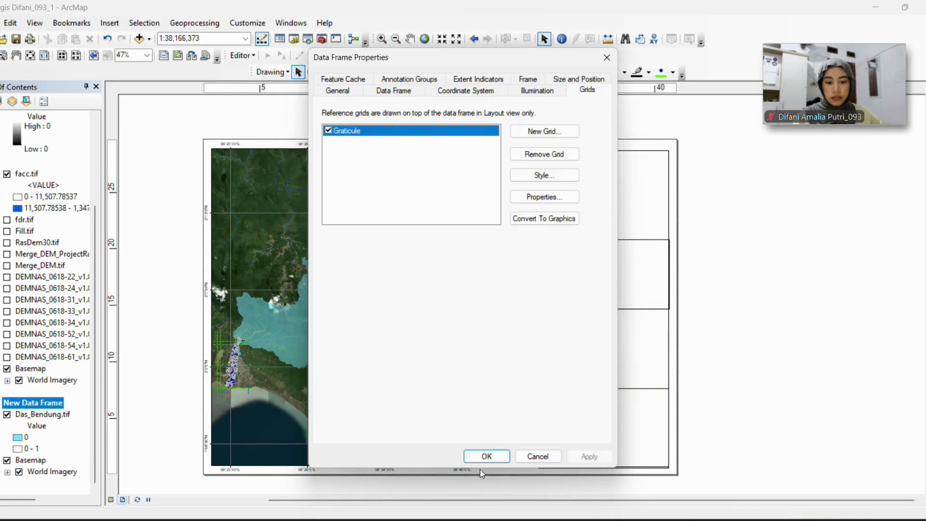
{"action": "left_click", "coordinate": [487, 457]}
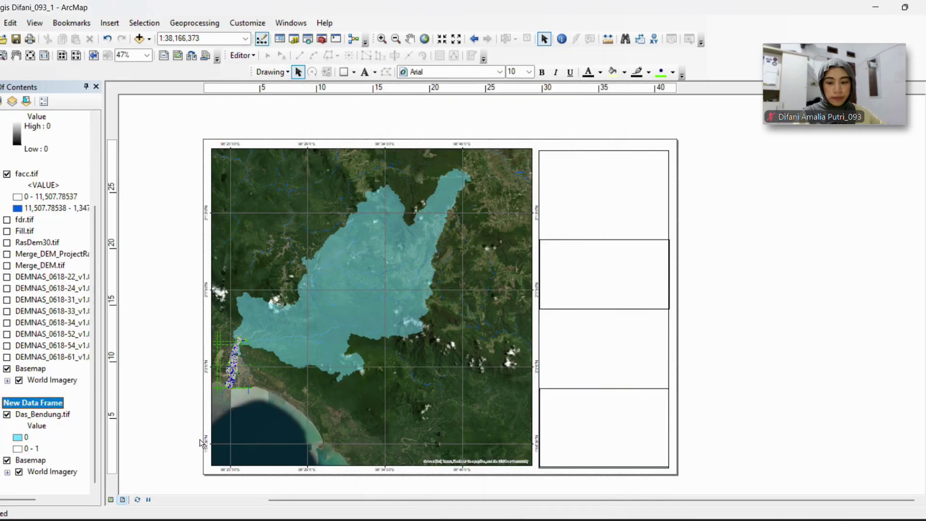
{"action": "right_click", "coordinate": [44, 405]}
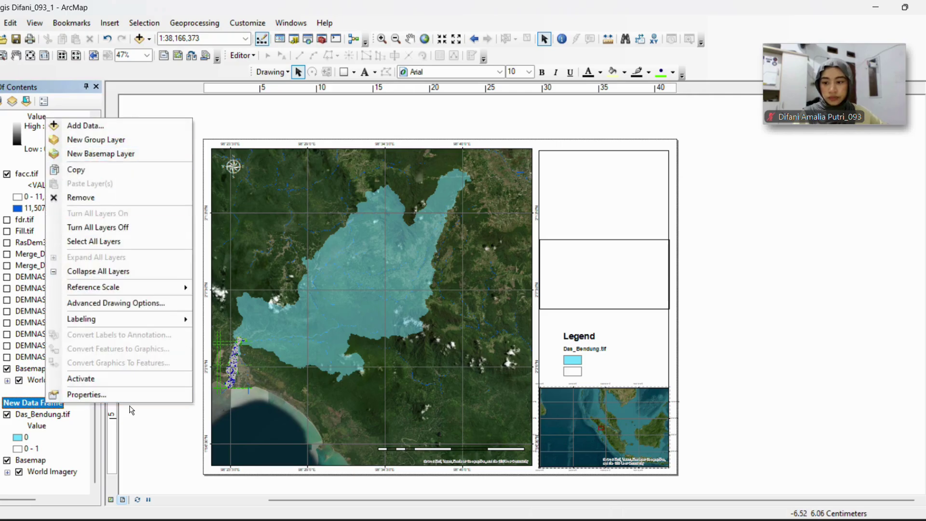
{"action": "left_click", "coordinate": [114, 396]}
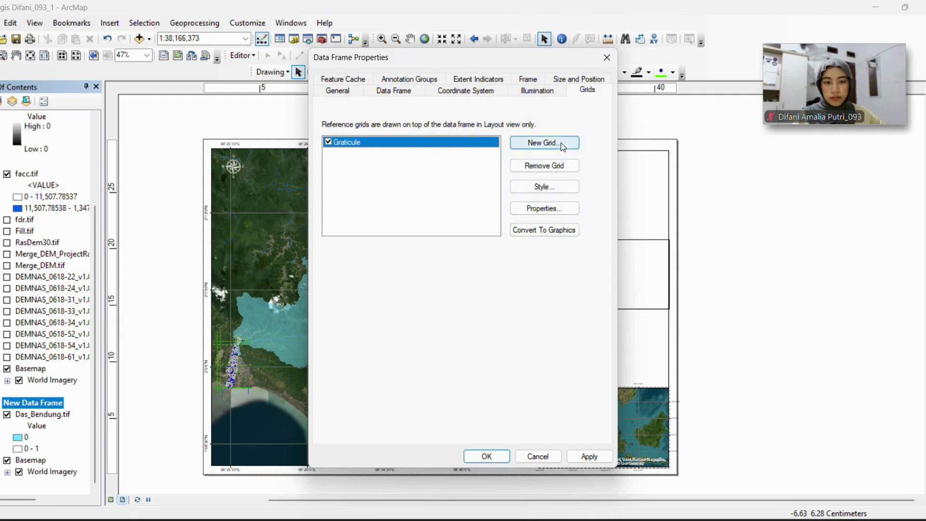
{"action": "left_click", "coordinate": [545, 208]}
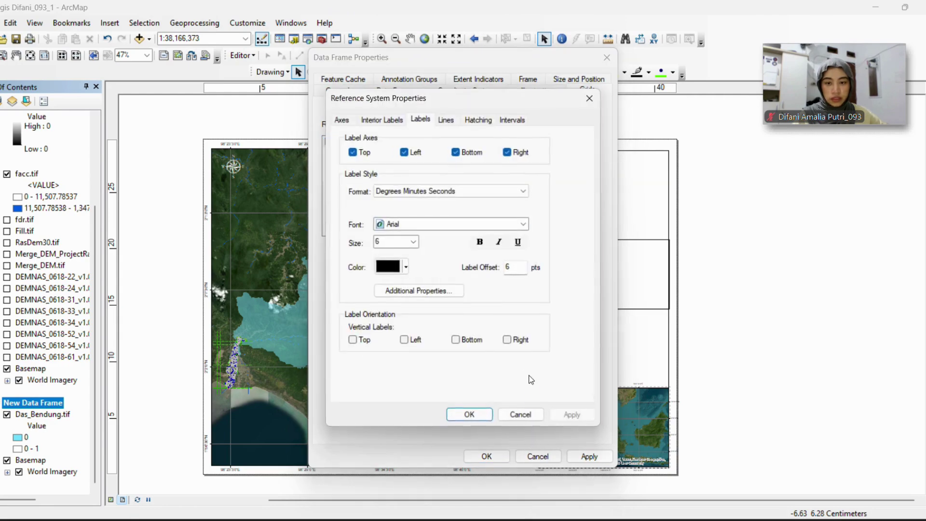
{"action": "left_click", "coordinate": [452, 120]}
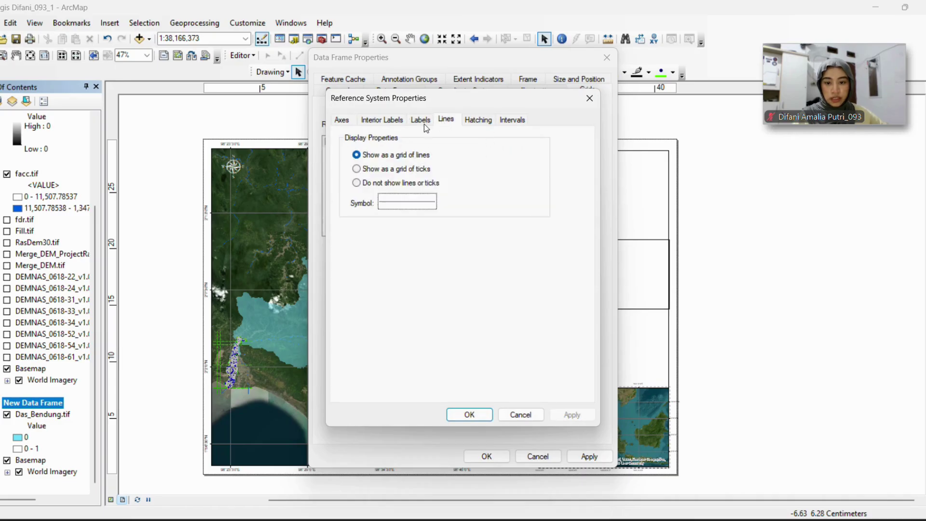
{"action": "left_click", "coordinate": [343, 120]}
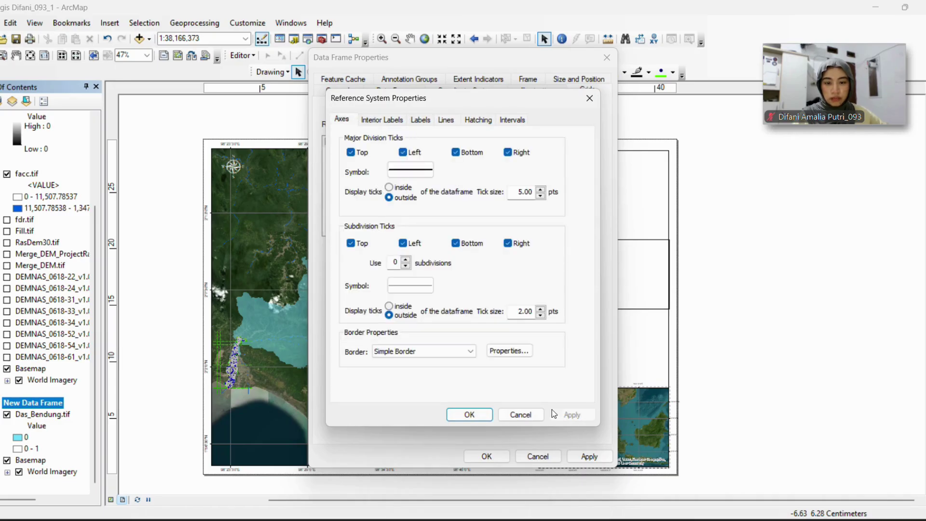
{"action": "left_click", "coordinate": [525, 414]}
{"action": "left_click", "coordinate": [552, 457]}
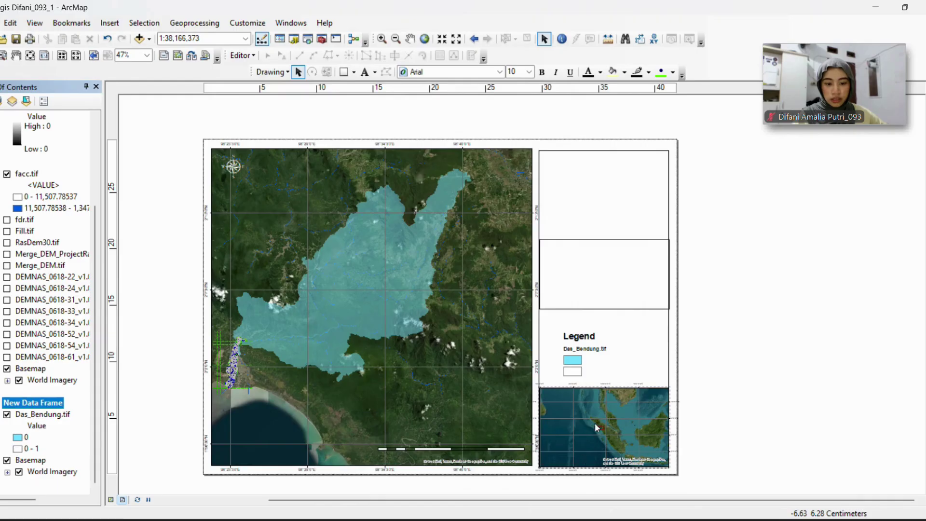
Set the Y axis interval of New Data Frame's graticule to 10 degrees and apply it to the inset map
{"action": "right_click", "coordinate": [49, 403]}
{"action": "left_click", "coordinate": [82, 376]}
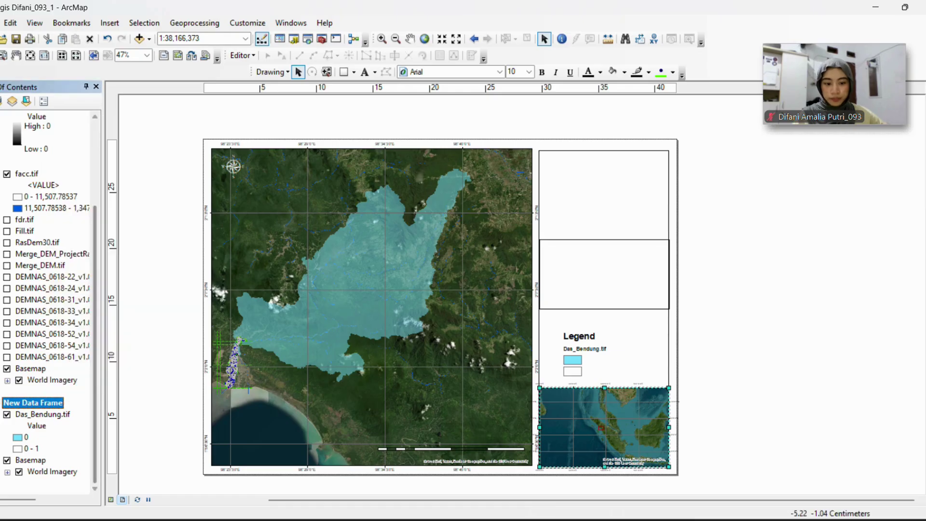
{"action": "right_click", "coordinate": [48, 402]}
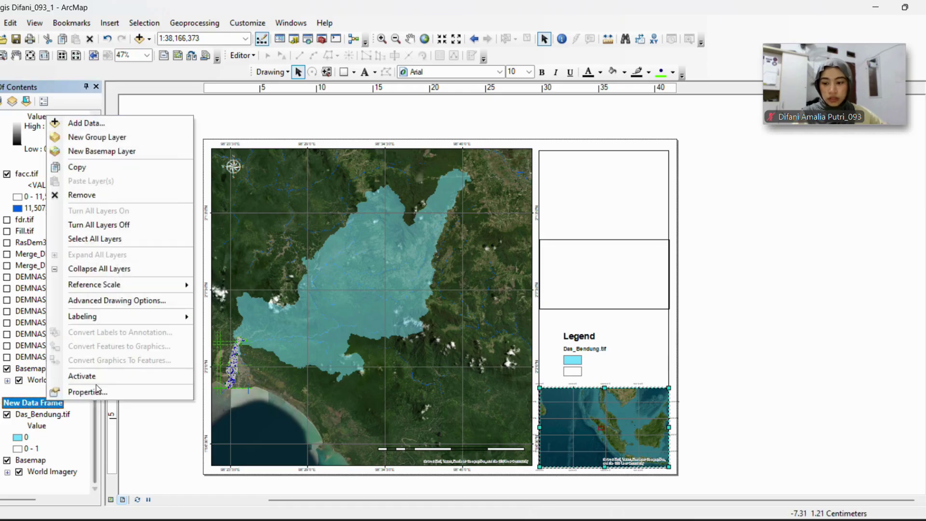
{"action": "left_click", "coordinate": [100, 393]}
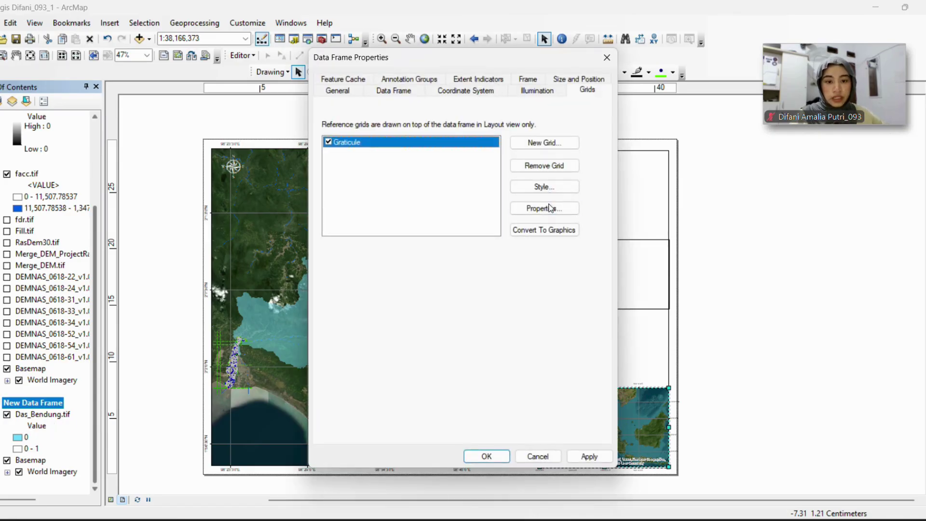
{"action": "left_click", "coordinate": [550, 208]}
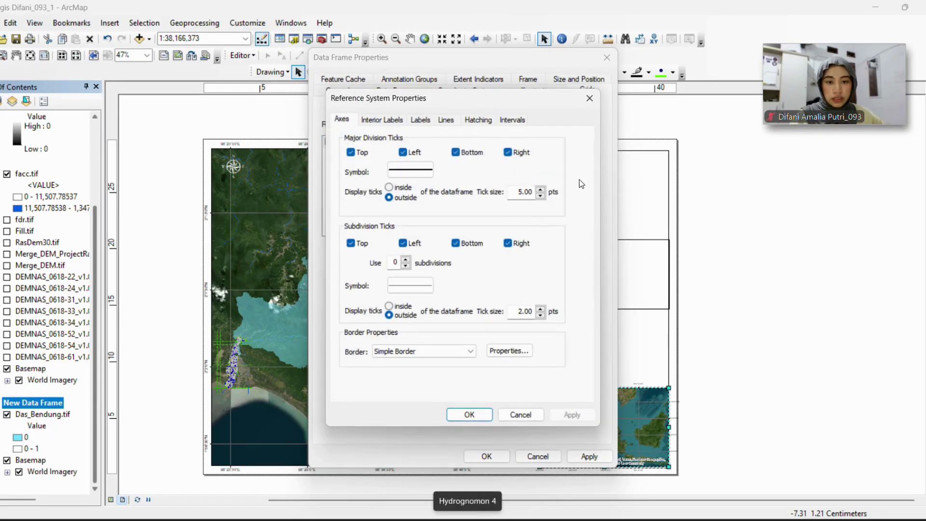
{"action": "left_click", "coordinate": [382, 119]}
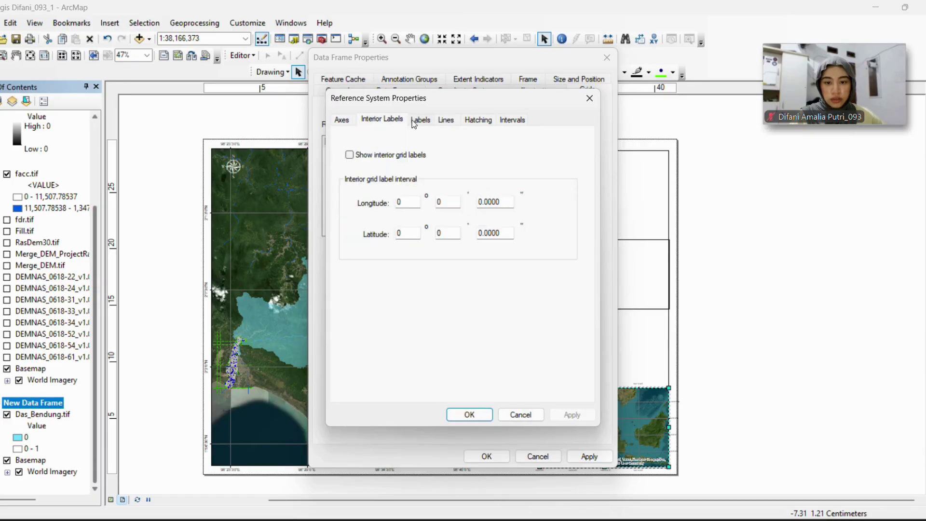
{"action": "left_click", "coordinate": [420, 119]}
{"action": "left_click", "coordinate": [445, 119]}
{"action": "left_click", "coordinate": [479, 120]}
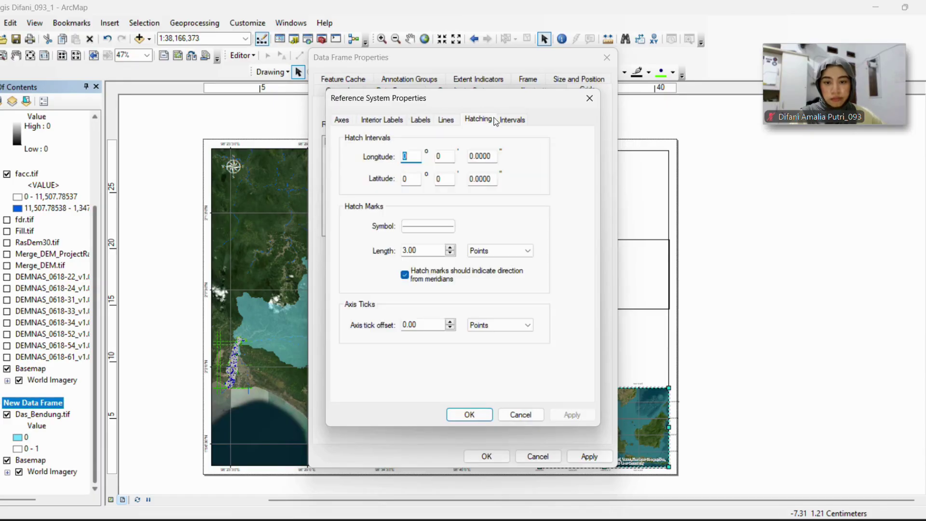
{"action": "left_click", "coordinate": [519, 118]}
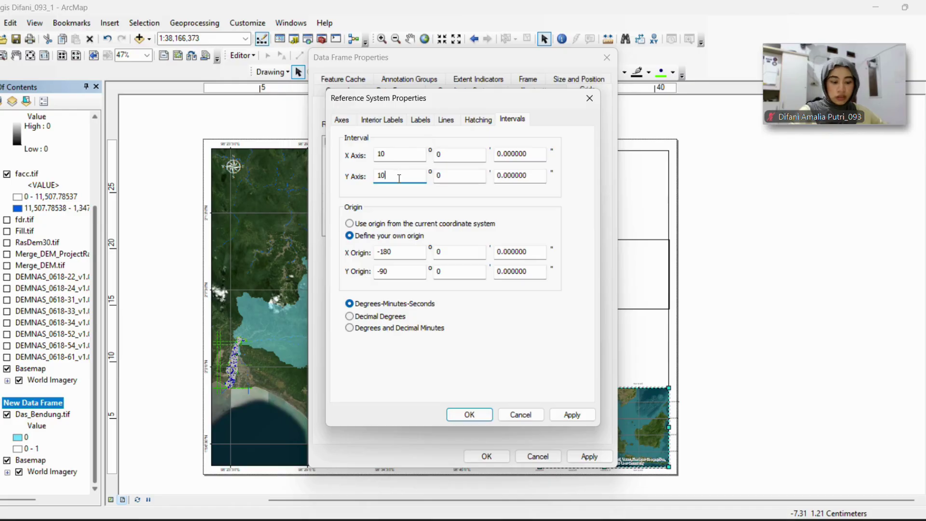
{"action": "left_click", "coordinate": [572, 415]}
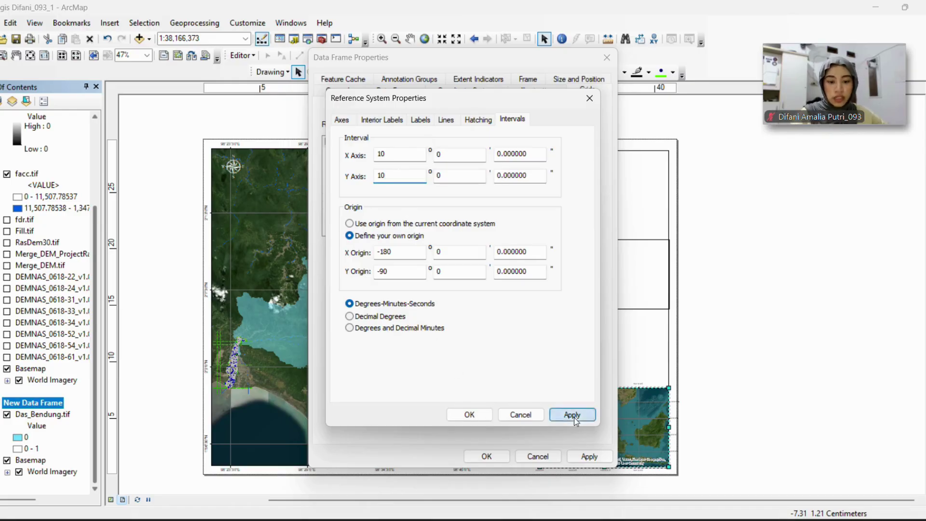
{"action": "left_click", "coordinate": [469, 415]}
{"action": "left_click", "coordinate": [581, 458]}
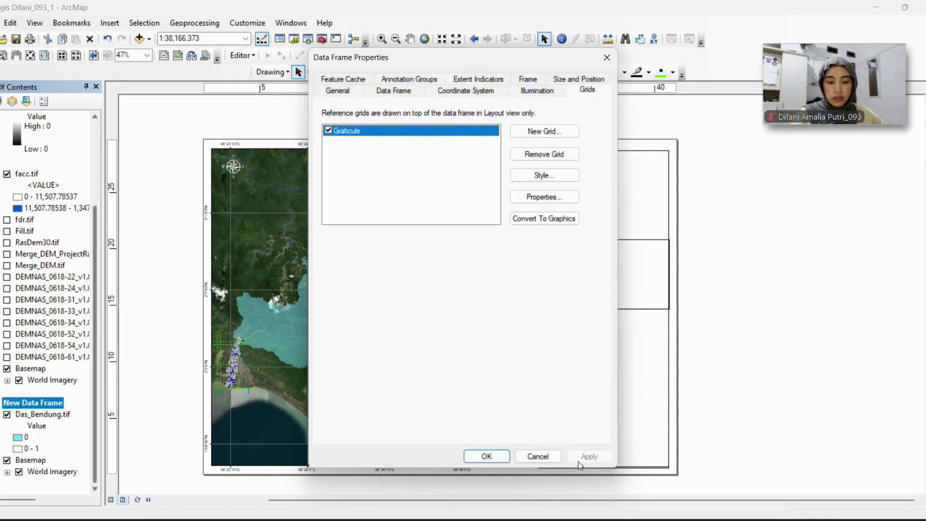
{"action": "left_click", "coordinate": [486, 457]}
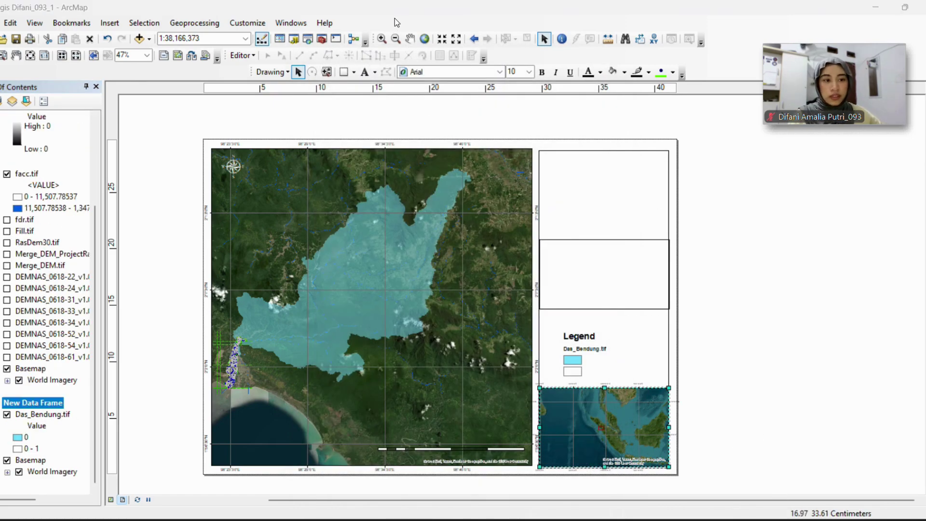
Orient the left and right labels of New Data Frame's graticule vertically and apply the change to the inset map
{"action": "right_click", "coordinate": [49, 404]}
{"action": "left_click", "coordinate": [116, 396]}
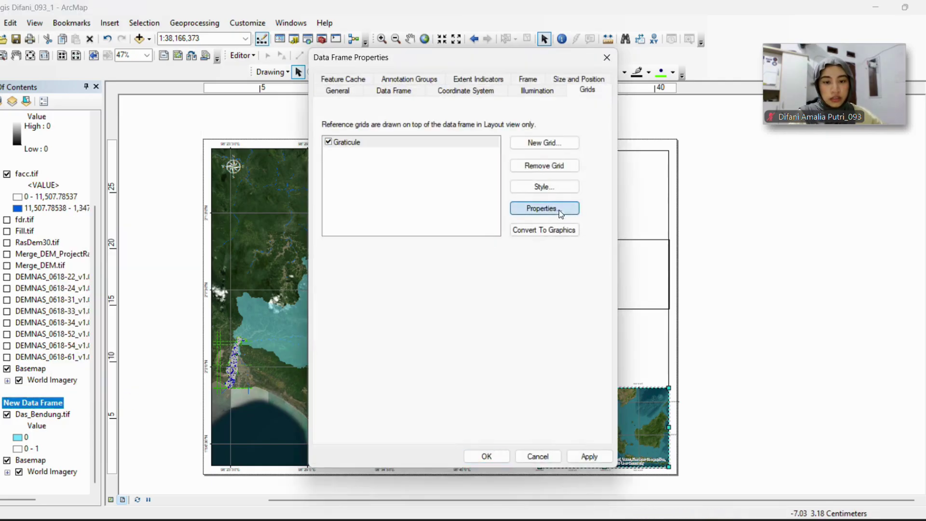
{"action": "left_click", "coordinate": [544, 208]}
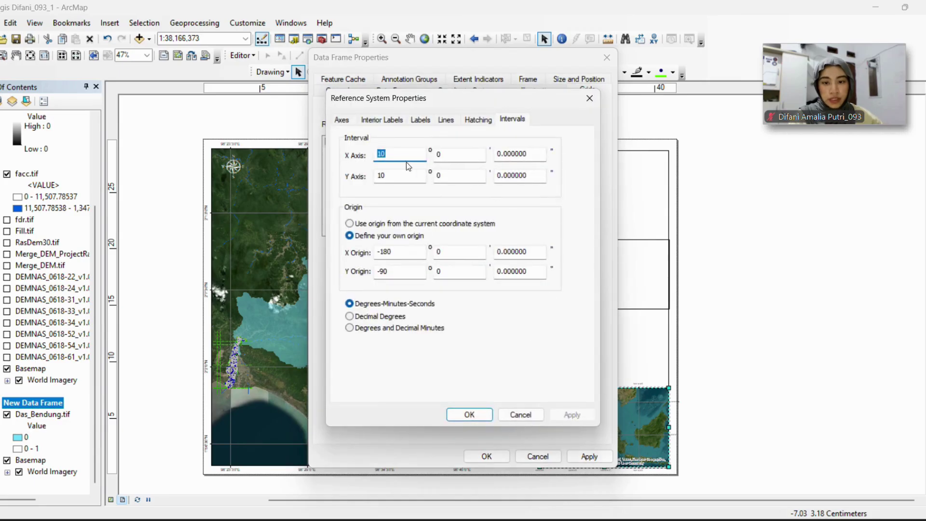
{"action": "left_click", "coordinate": [383, 120]}
{"action": "left_click", "coordinate": [433, 119]}
{"action": "left_click", "coordinate": [449, 121]}
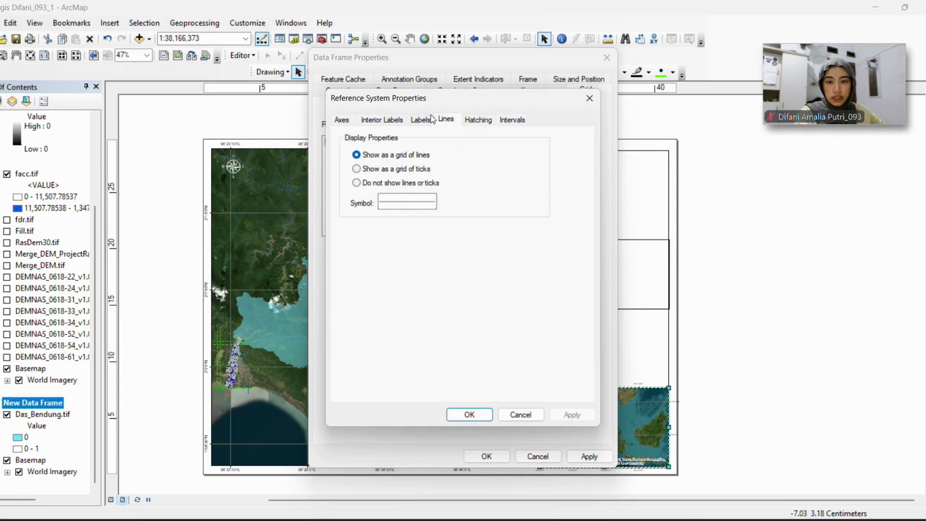
{"action": "left_click", "coordinate": [418, 119]}
{"action": "left_click", "coordinate": [524, 340]}
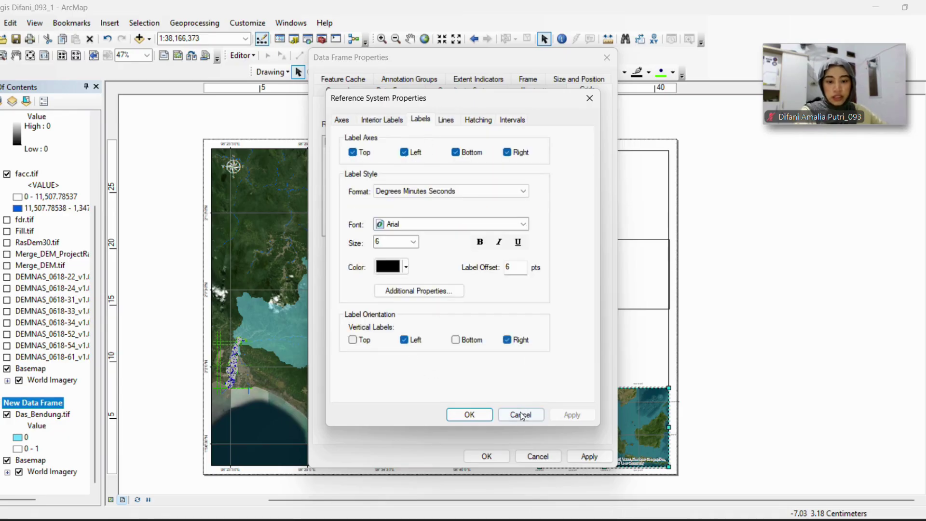
{"action": "left_click", "coordinate": [485, 418]}
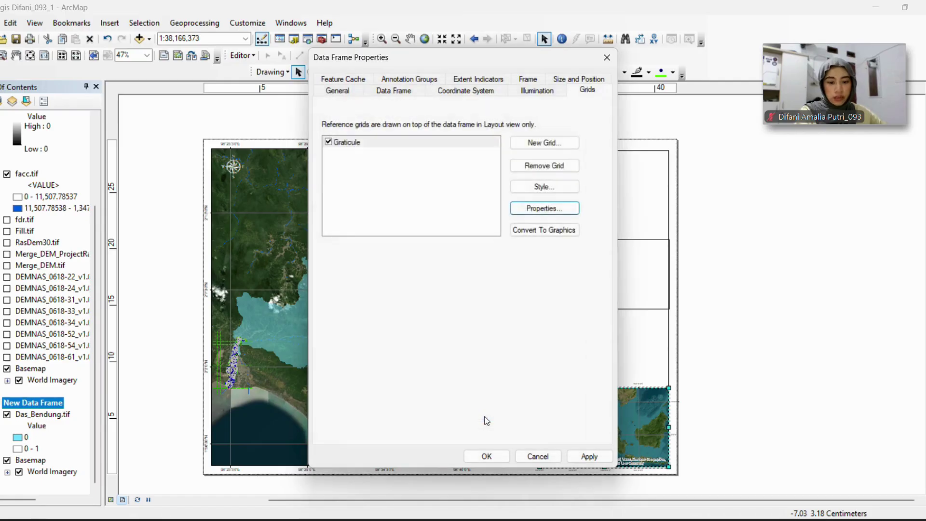
{"action": "left_click", "coordinate": [589, 457]}
{"action": "left_click", "coordinate": [488, 456]}
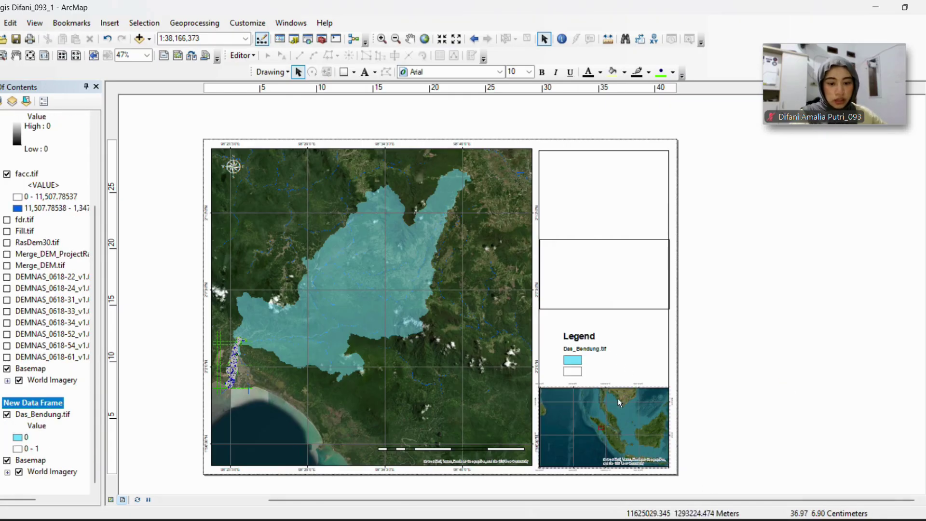
Move the tall side-panel rectangle level with the main map's top edge, and align the middle box with the rectangle's sides
{"action": "left_click", "coordinate": [600, 418]}
{"action": "left_click", "coordinate": [622, 357]}
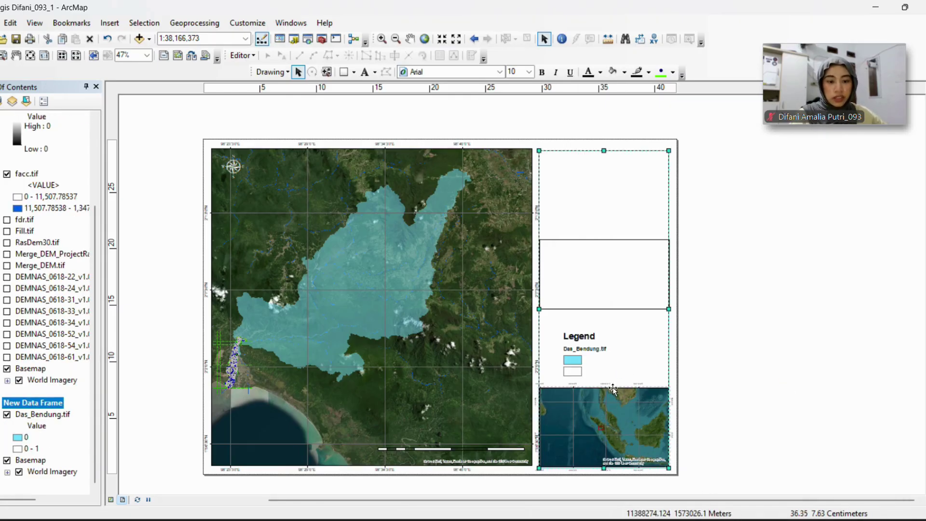
{"action": "left_click", "coordinate": [694, 362]}
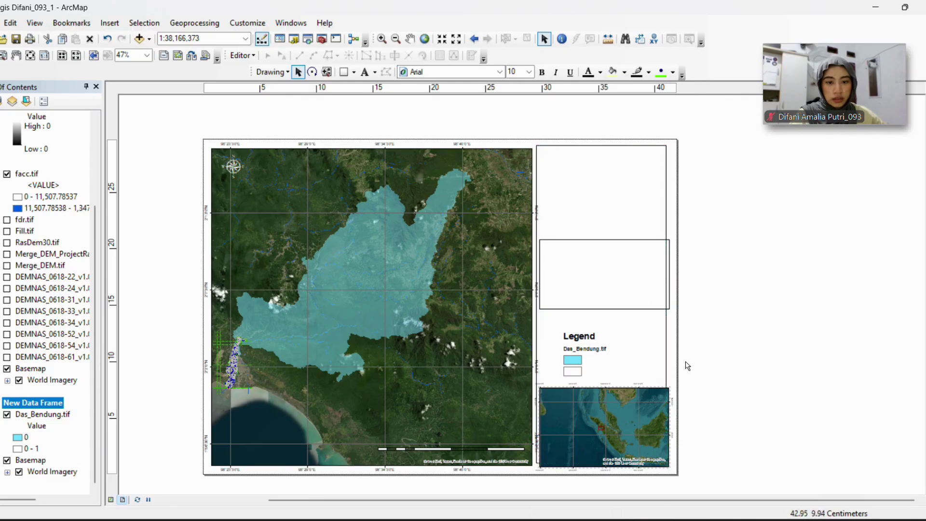
{"action": "left_click", "coordinate": [612, 195]}
{"action": "left_click_drag", "start_coordinate": [593, 189], "coordinate": [596, 195]}
{"action": "left_click", "coordinate": [610, 244]}
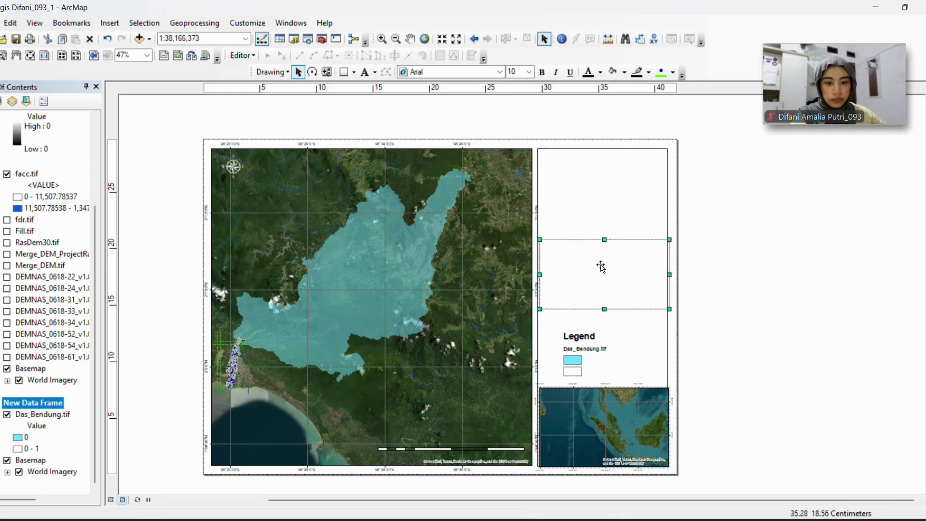
{"action": "left_click_drag", "start_coordinate": [601, 267], "coordinate": [600, 266]}
{"action": "left_click", "coordinate": [818, 288]}
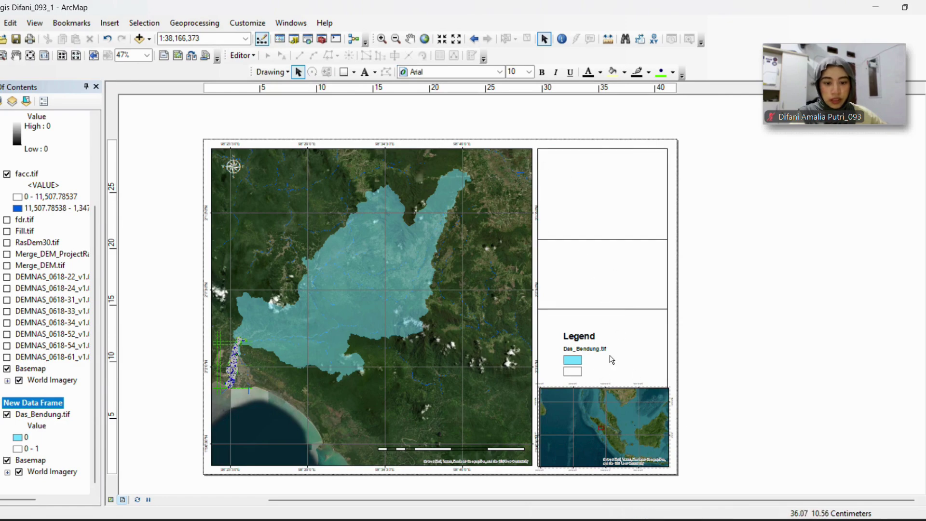
Move the legend up just below the middle box, and resize the inset map upward and sideways to fit the side panel's width
{"action": "left_click_drag", "start_coordinate": [593, 340], "coordinate": [588, 323]}
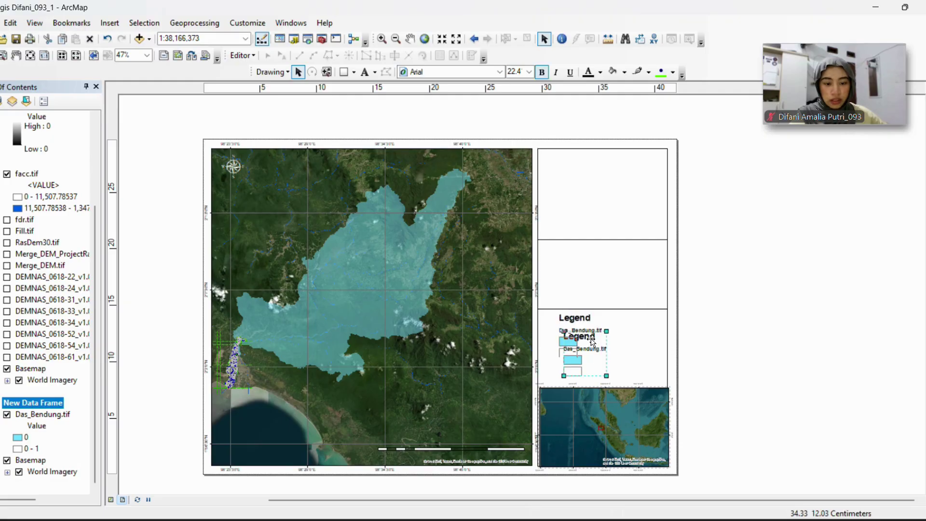
{"action": "left_click", "coordinate": [621, 397]}
{"action": "left_click_drag", "start_coordinate": [604, 388], "coordinate": [605, 370]}
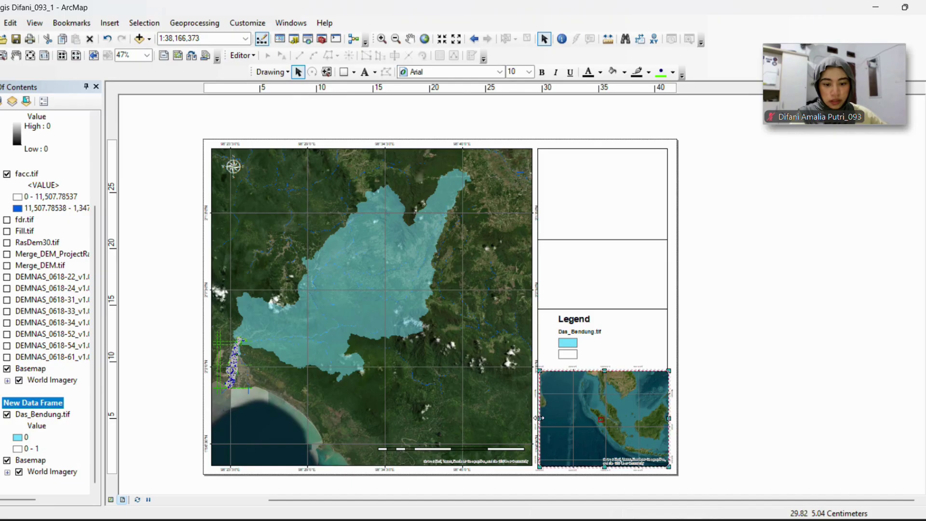
{"action": "left_click_drag", "start_coordinate": [538, 417], "coordinate": [538, 419]}
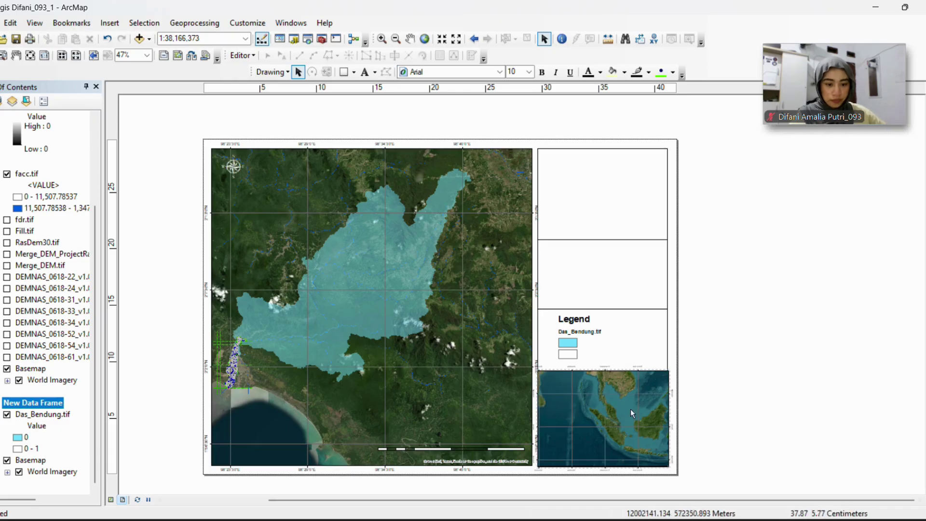
{"action": "mouse_move", "coordinate": [669, 419]}
{"action": "left_mouse_down"}
{"action": "mouse_move", "coordinate": [659, 420]}
{"action": "mouse_move", "coordinate": [668, 420]}
{"action": "left_mouse_up"}
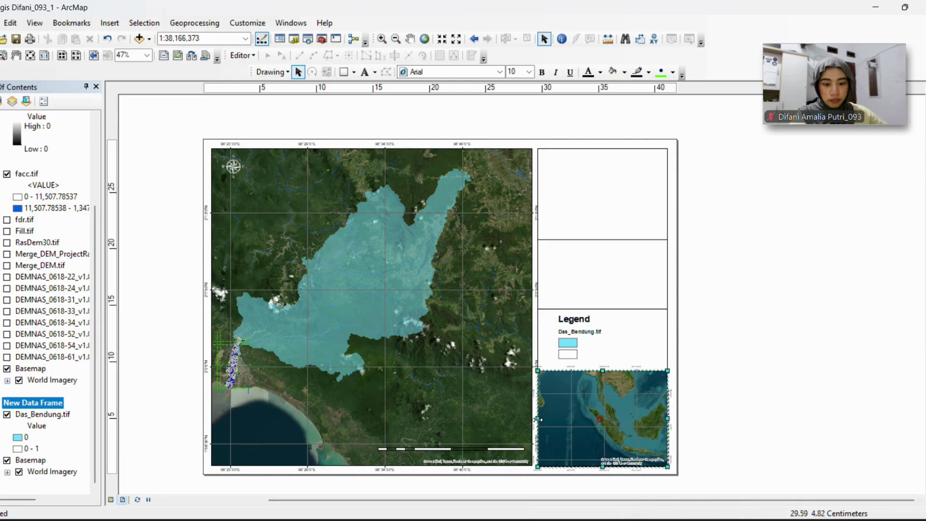
{"action": "left_click", "coordinate": [541, 421]}
{"action": "left_click_drag", "start_coordinate": [543, 421], "coordinate": [538, 420]}
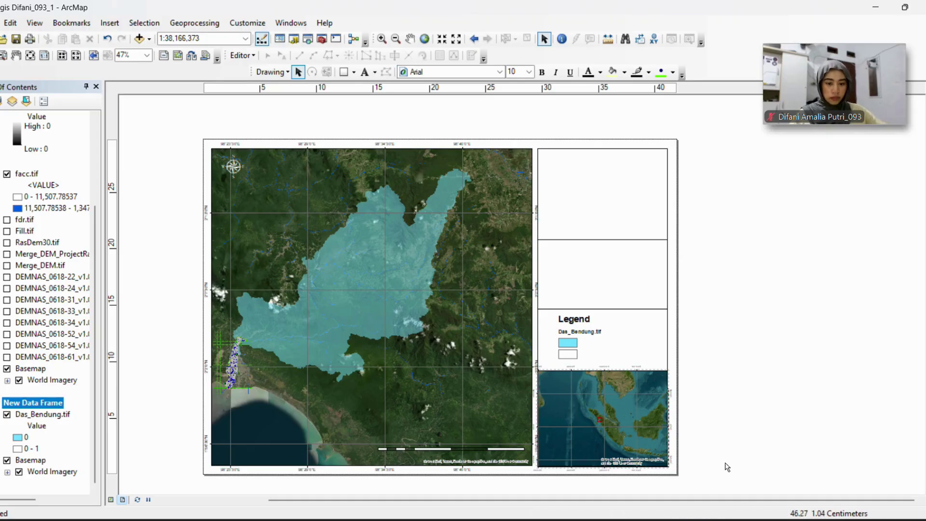
Set the label font size of the main map's graticule to 9 and apply the change to the data frame
{"action": "left_click", "coordinate": [452, 237]}
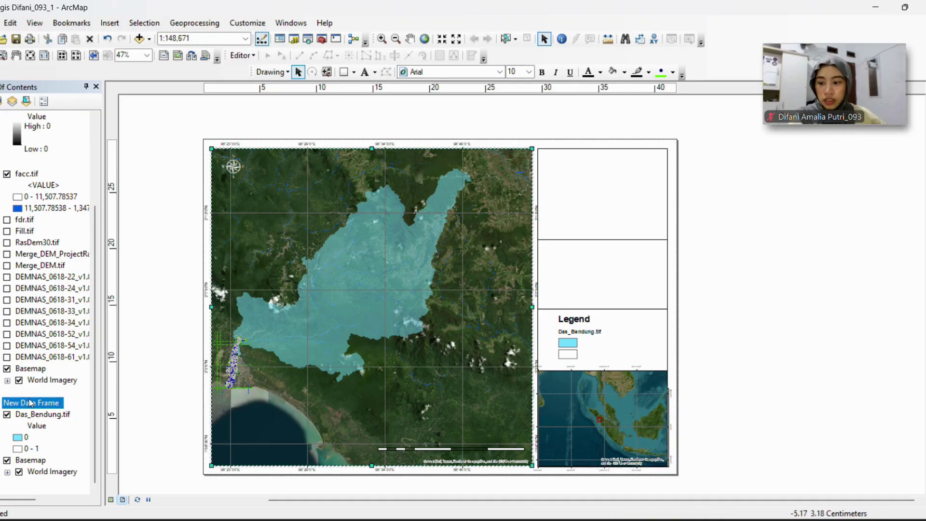
{"action": "right_click", "coordinate": [237, 240]}
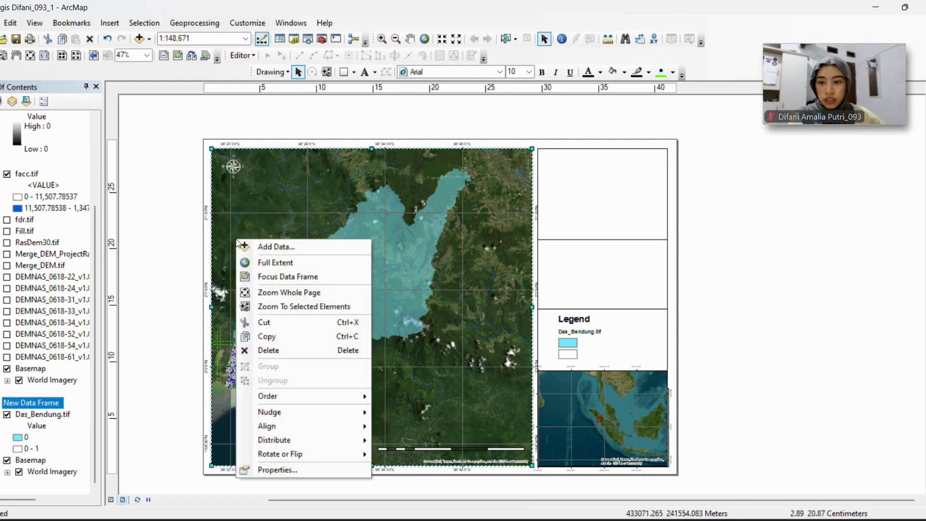
{"action": "left_click", "coordinate": [282, 470]}
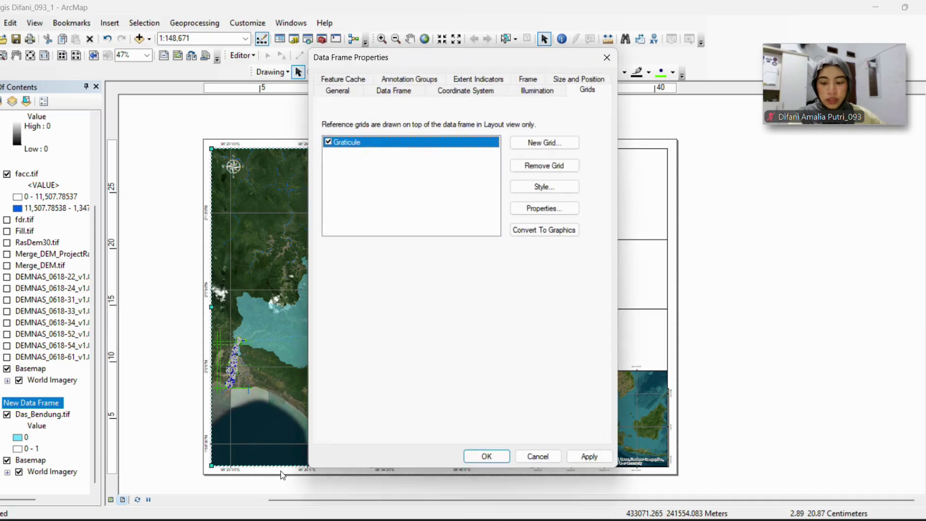
{"action": "left_click", "coordinate": [544, 208]}
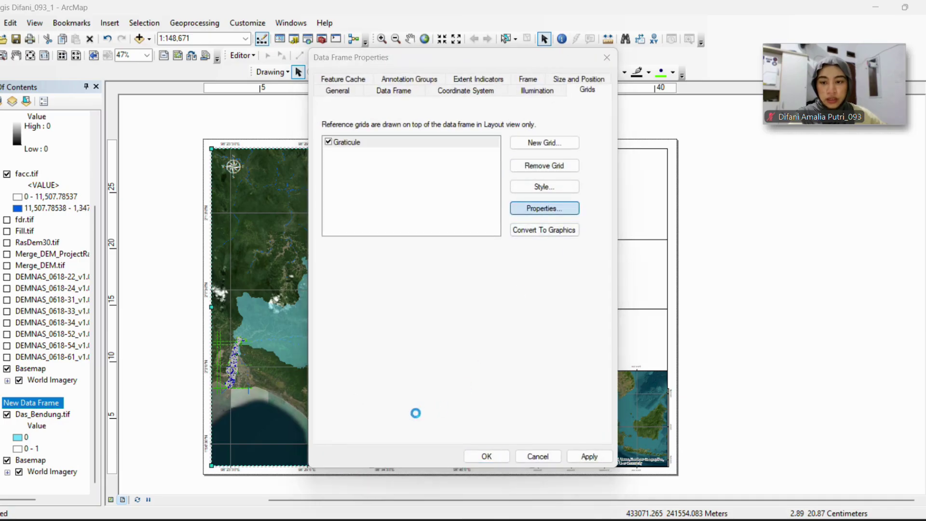
{"action": "left_click", "coordinate": [452, 120]}
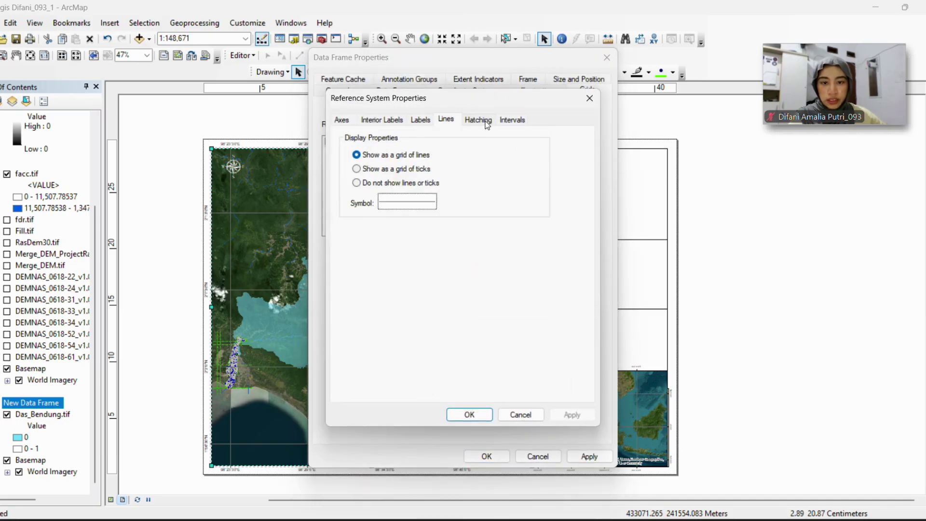
{"action": "left_click", "coordinate": [486, 120]}
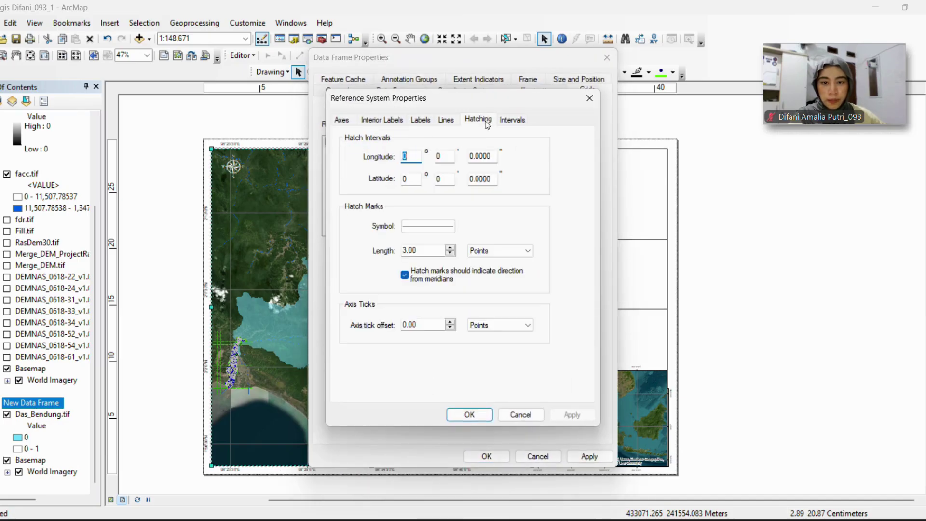
{"action": "left_click", "coordinate": [390, 120]}
{"action": "left_click", "coordinate": [415, 121]}
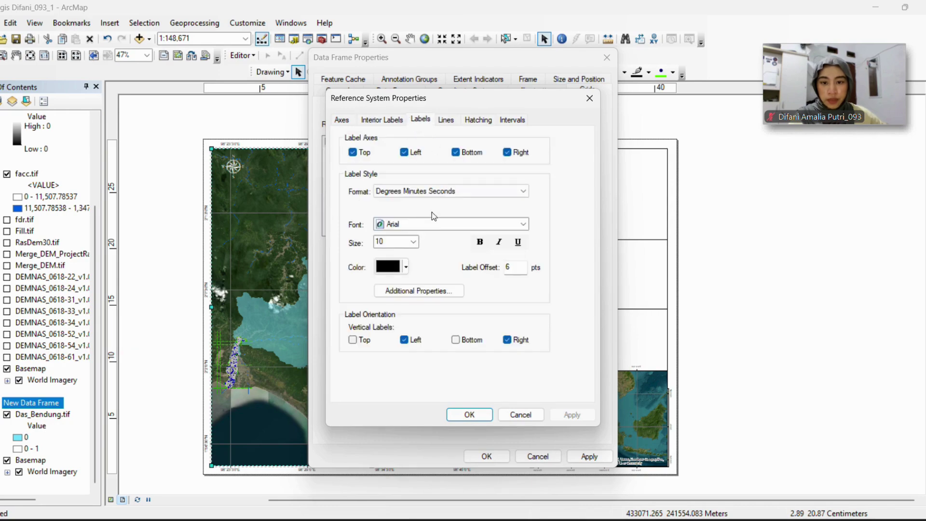
{"action": "left_click", "coordinate": [416, 242]}
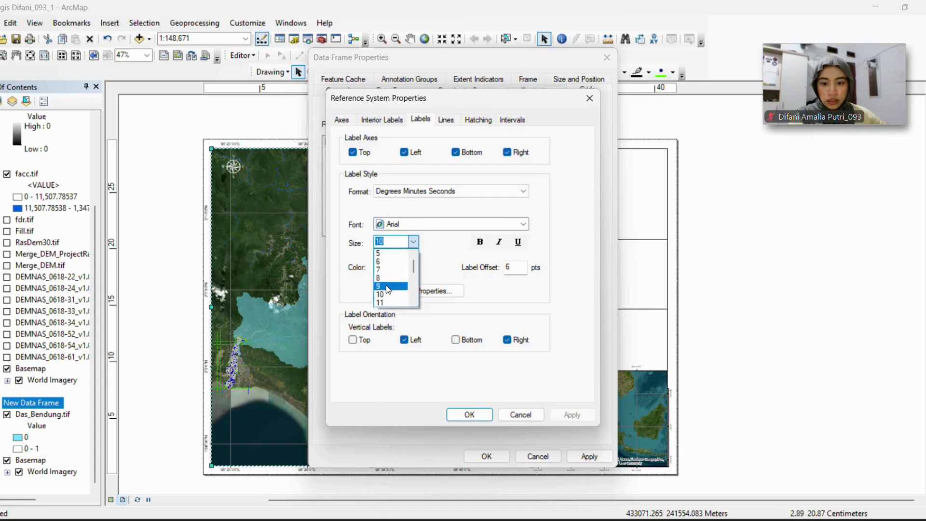
{"action": "left_click", "coordinate": [388, 287]}
{"action": "left_click", "coordinate": [571, 415]}
{"action": "left_click", "coordinate": [470, 414]}
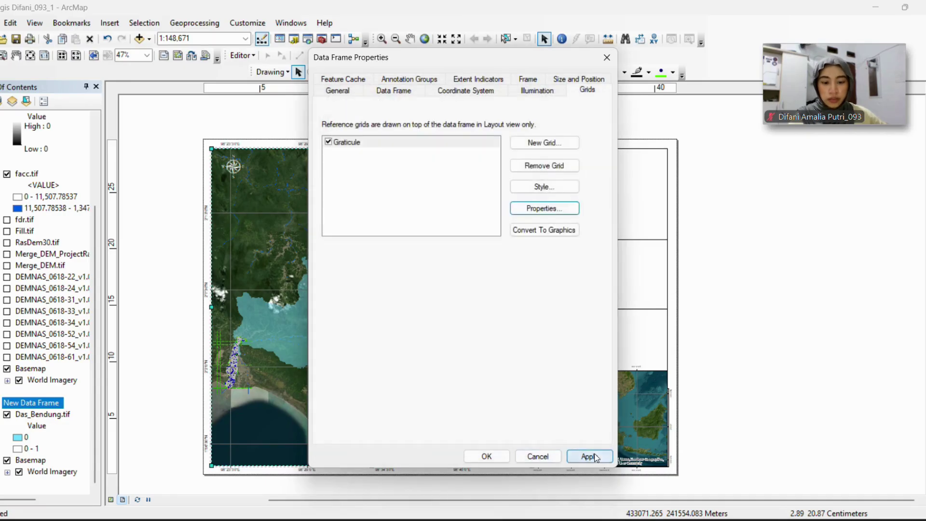
{"action": "left_click", "coordinate": [589, 456]}
{"action": "left_click", "coordinate": [486, 456]}
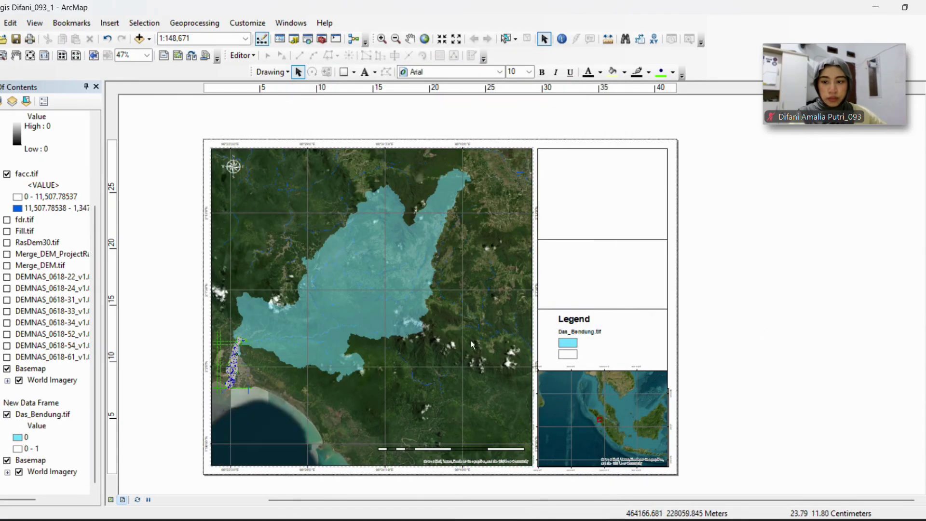
Set the label font size of the inset map's graticule to 5 and apply the change to the data frame
{"action": "left_click", "coordinate": [594, 398]}
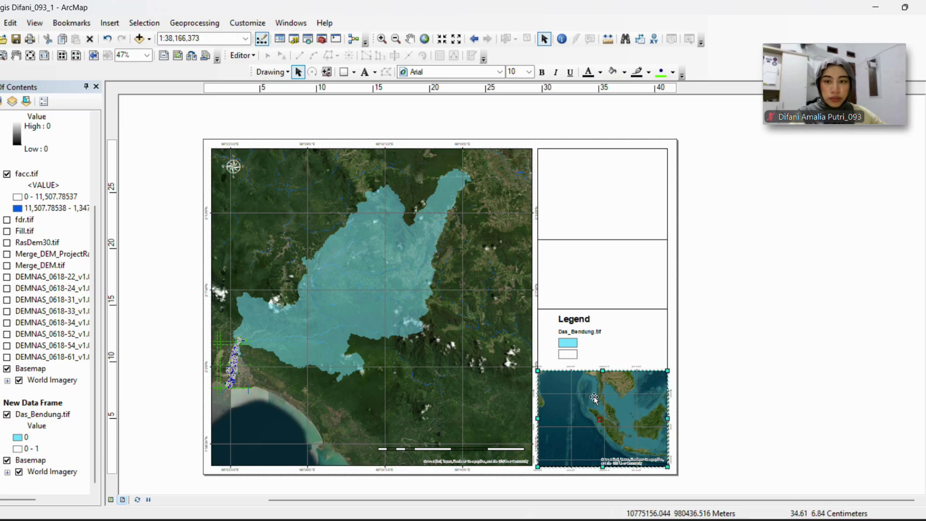
{"action": "right_click", "coordinate": [603, 402]}
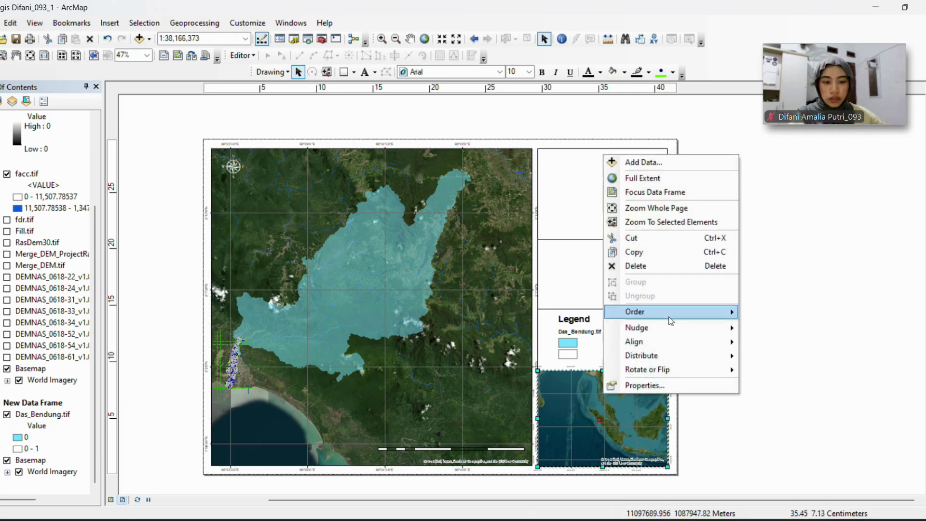
{"action": "left_click", "coordinate": [640, 391]}
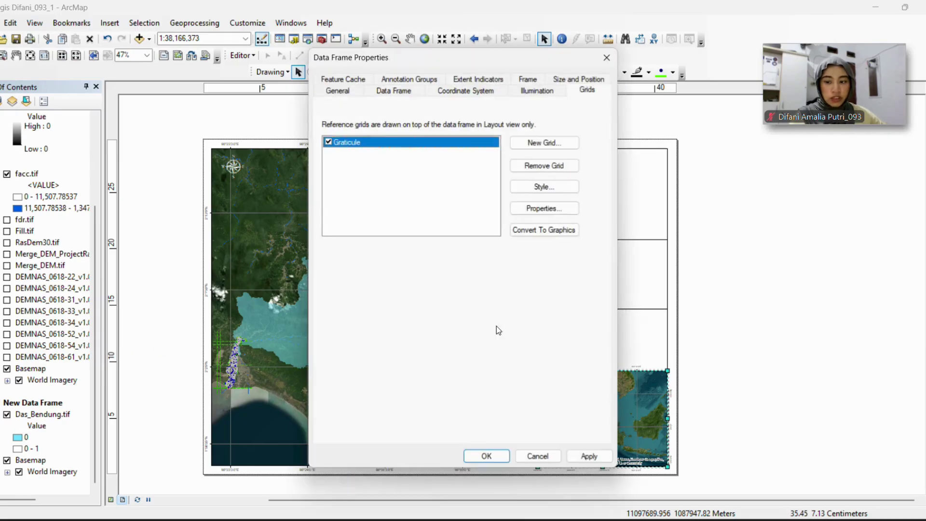
{"action": "left_click", "coordinate": [555, 208]}
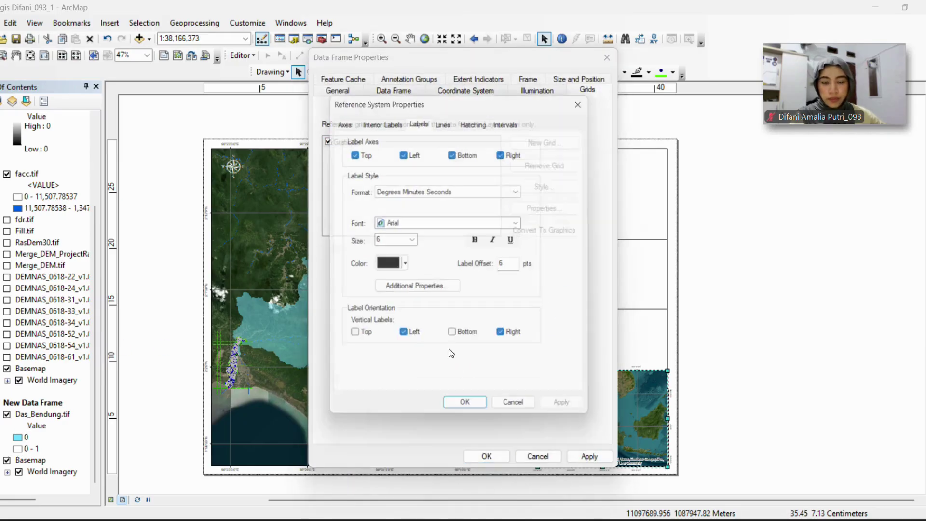
{"action": "left_click", "coordinate": [413, 242]}
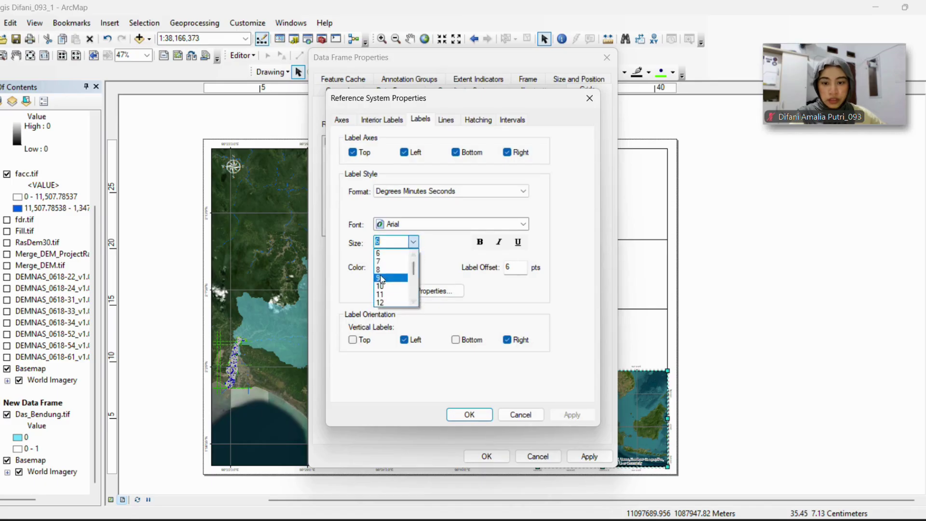
{"action": "left_click", "coordinate": [403, 258]}
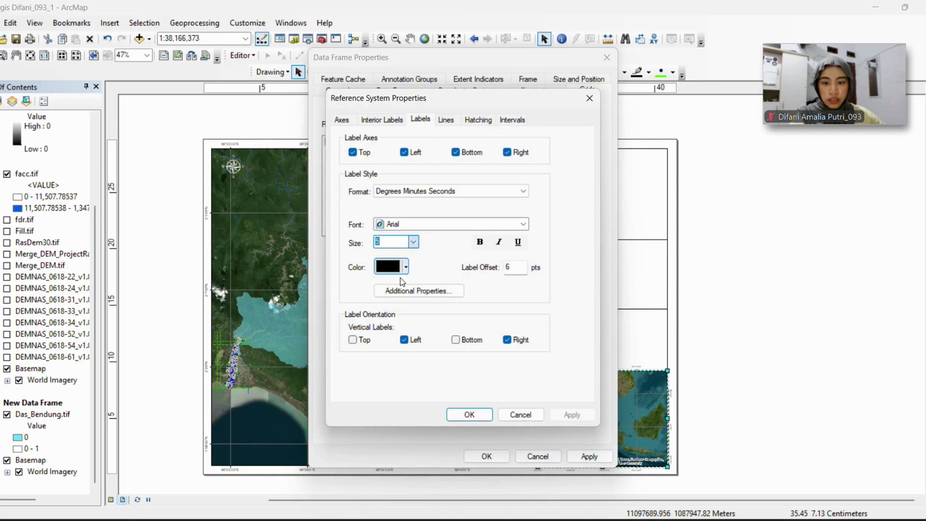
{"action": "left_click", "coordinate": [469, 414]}
{"action": "left_click", "coordinate": [590, 458]}
{"action": "left_click", "coordinate": [486, 456]}
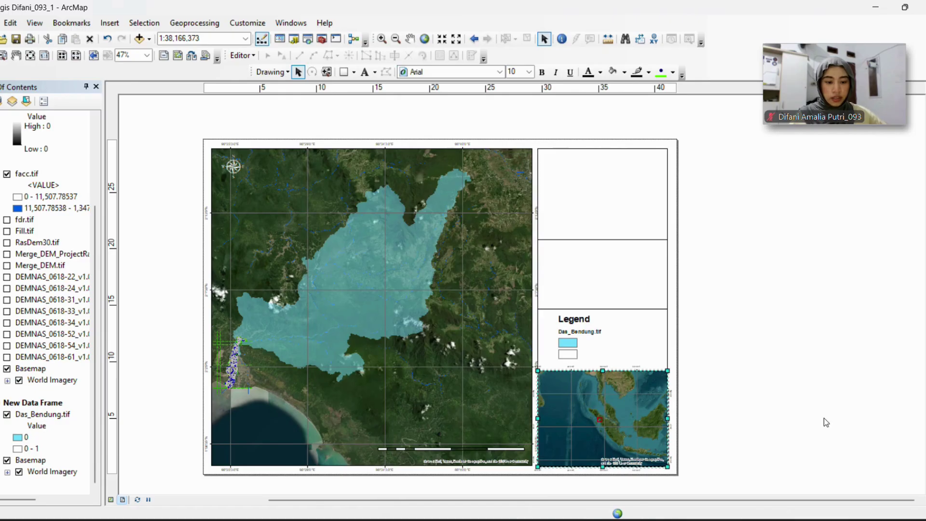
{"action": "left_click", "coordinate": [610, 341]}
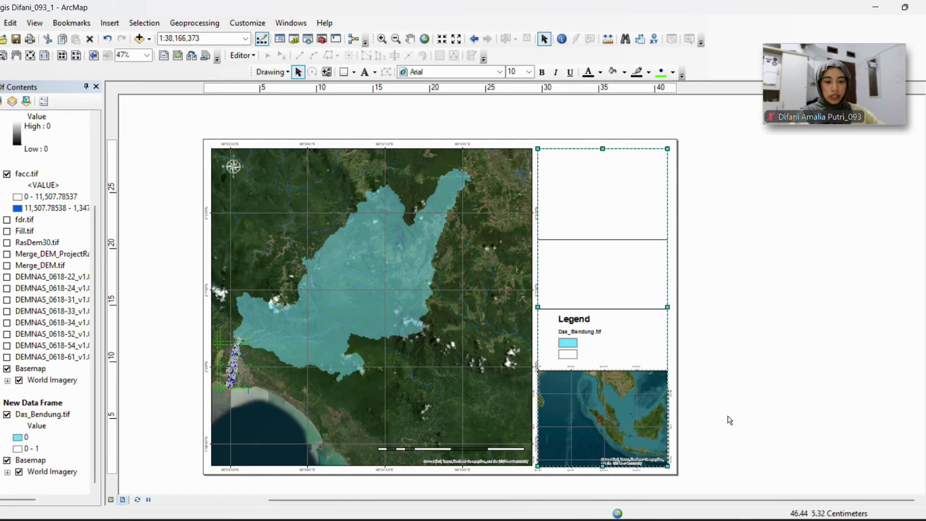
{"action": "left_click", "coordinate": [755, 463]}
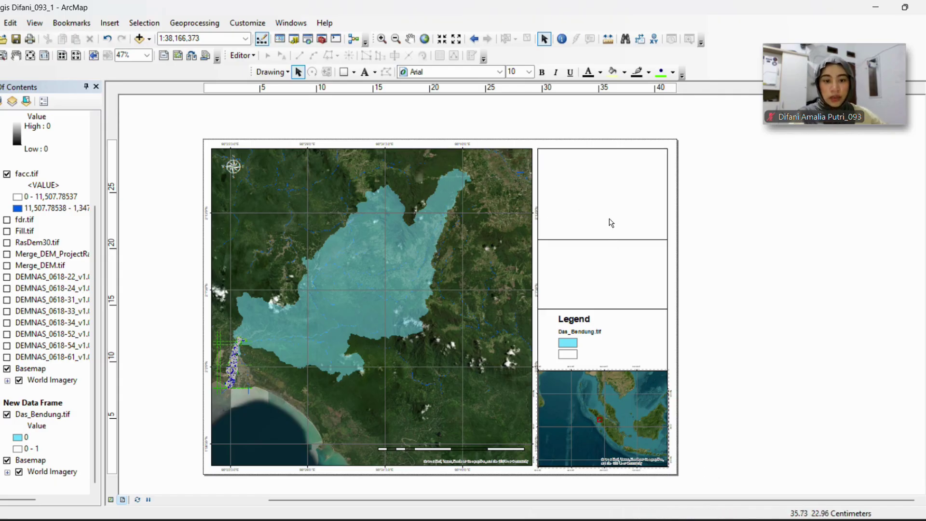
Insert a title text in the side panel's middle box and make it read "Peta Das Sumatera"
{"action": "left_click", "coordinate": [110, 22]}
{"action": "left_click", "coordinate": [125, 67]}
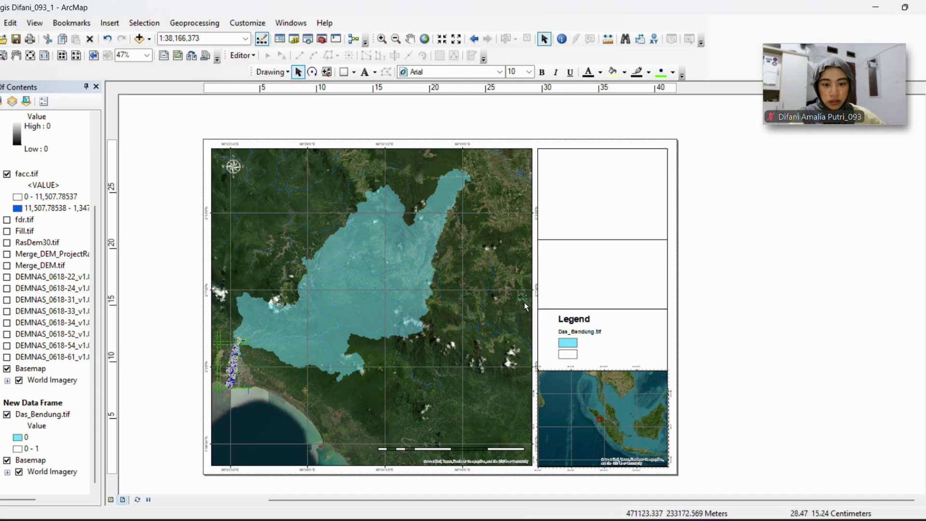
{"action": "left_click_drag", "start_coordinate": [539, 294], "coordinate": [598, 278]}
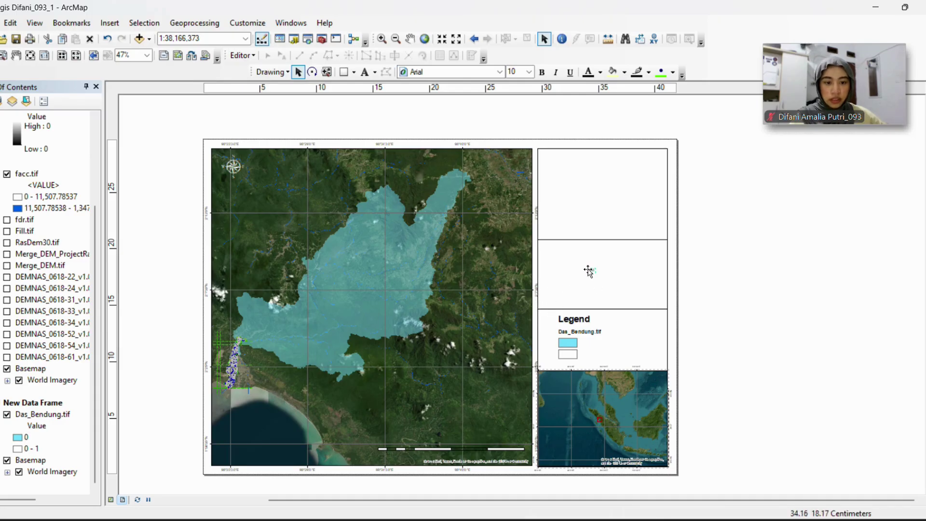
{"action": "double_click", "coordinate": [592, 271]}
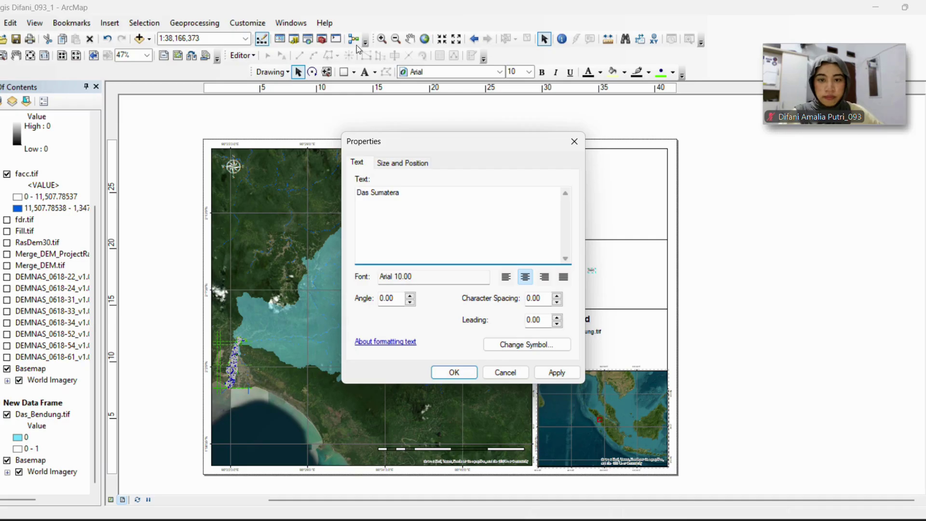
{"action": "left_click", "coordinate": [403, 29]}
{"action": "left_click", "coordinate": [403, 188]}
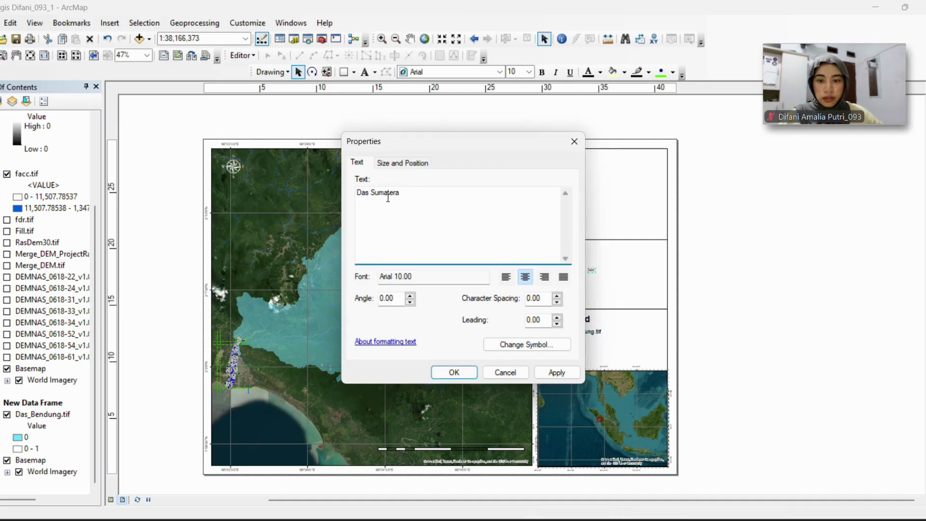
{"action": "type", "text": "Peta"}
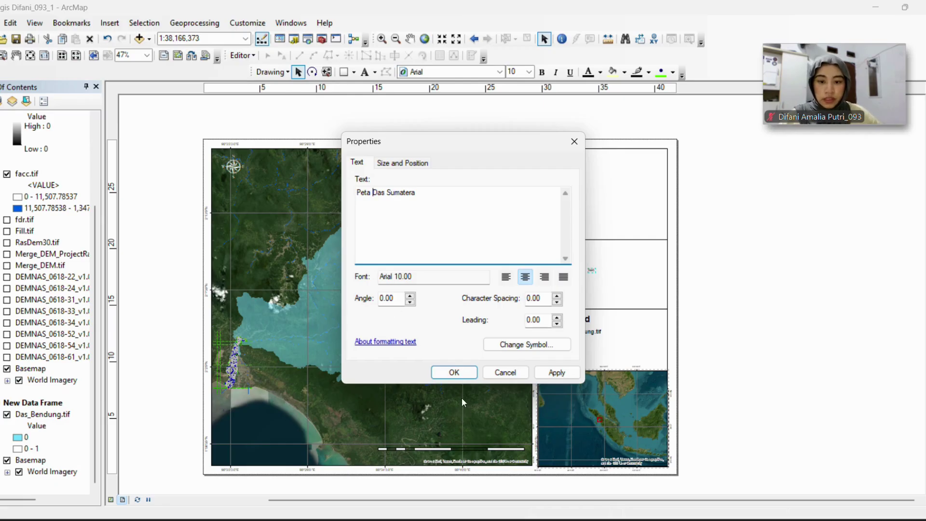
Enlarge the title text to a width of 6 cm and apply the new size
{"action": "left_click", "coordinate": [402, 163]}
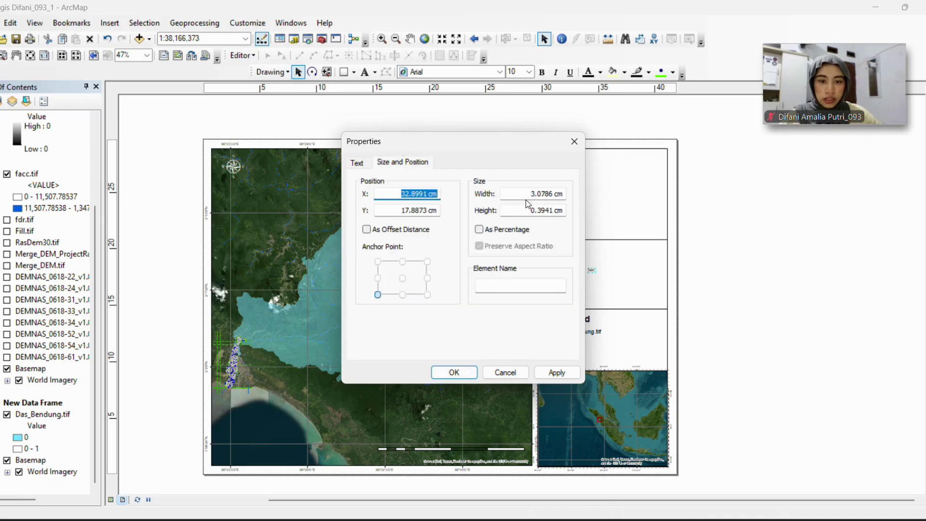
{"action": "left_click_drag", "start_coordinate": [514, 145], "coordinate": [354, 172]}
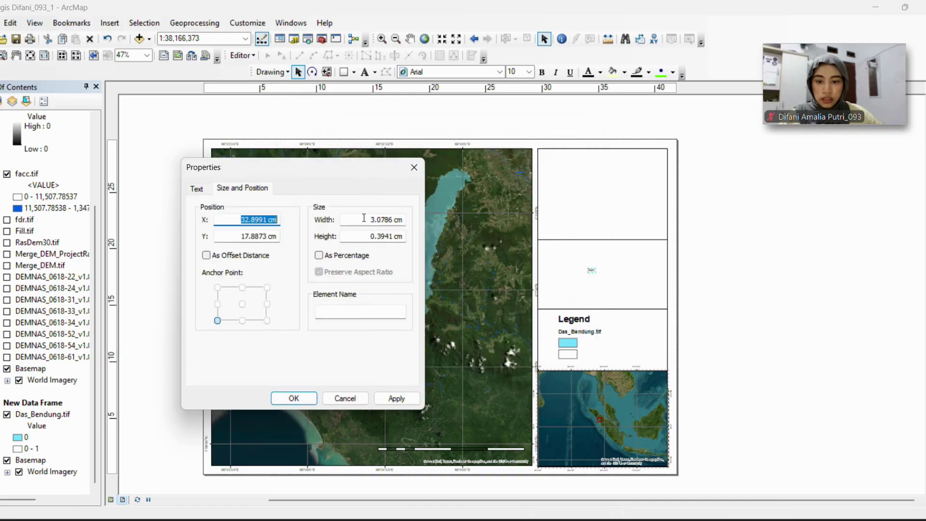
{"action": "left_click_drag", "start_coordinate": [364, 218], "coordinate": [442, 219]}
{"action": "type", "text": "5"}
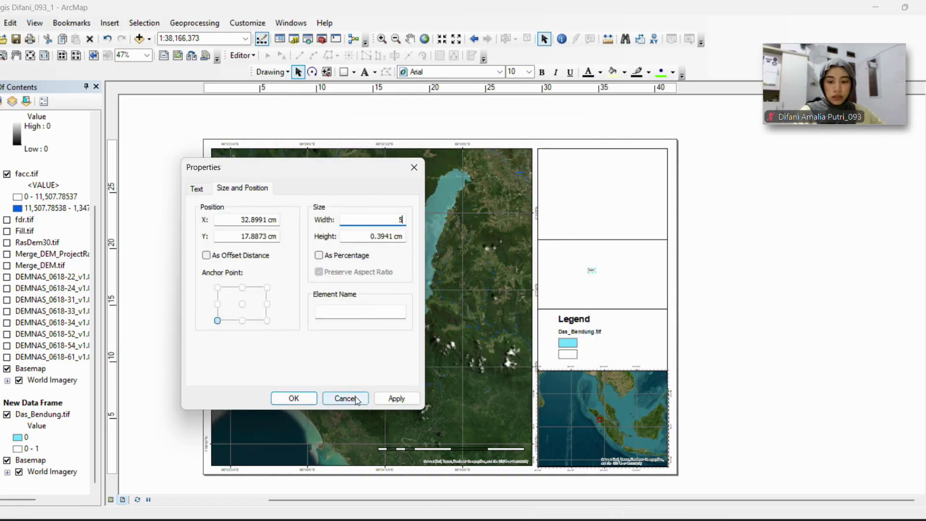
{"action": "left_click", "coordinate": [397, 398]}
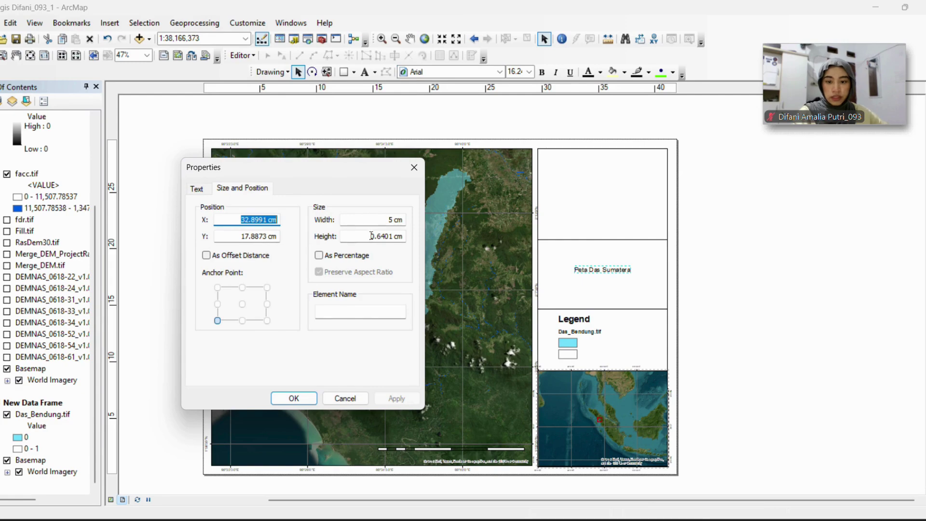
{"action": "left_click_drag", "start_coordinate": [379, 219], "coordinate": [434, 219]}
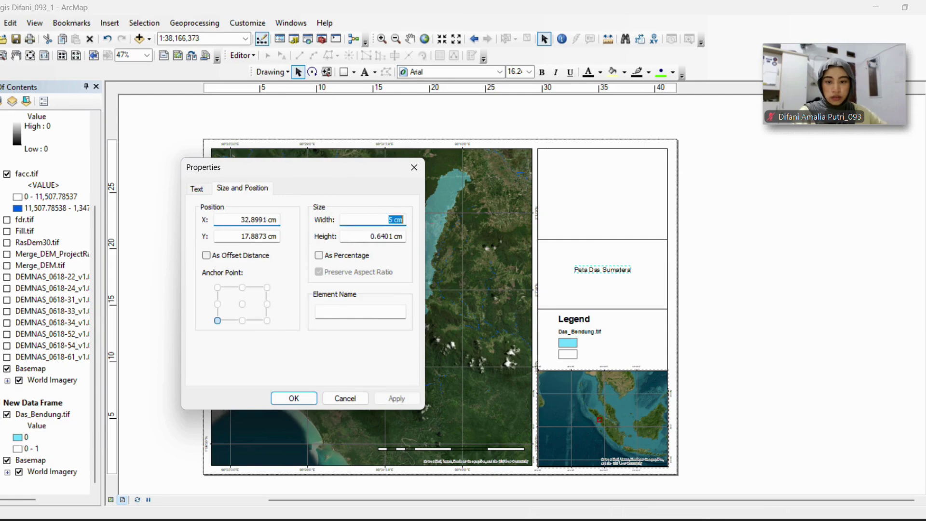
{"action": "type", "text": "6"}
{"action": "key", "text": "Return"}
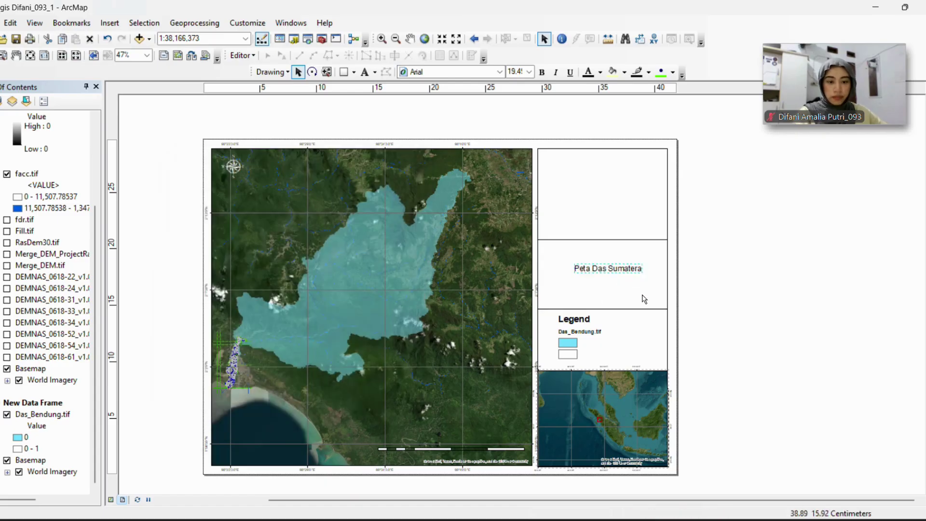
Move the "Peta Das Sumatera" title to the centre of the side panel's middle box and deselect it
{"action": "left_click", "coordinate": [625, 276]}
{"action": "left_click", "coordinate": [624, 271]}
{"action": "left_click", "coordinate": [616, 268]}
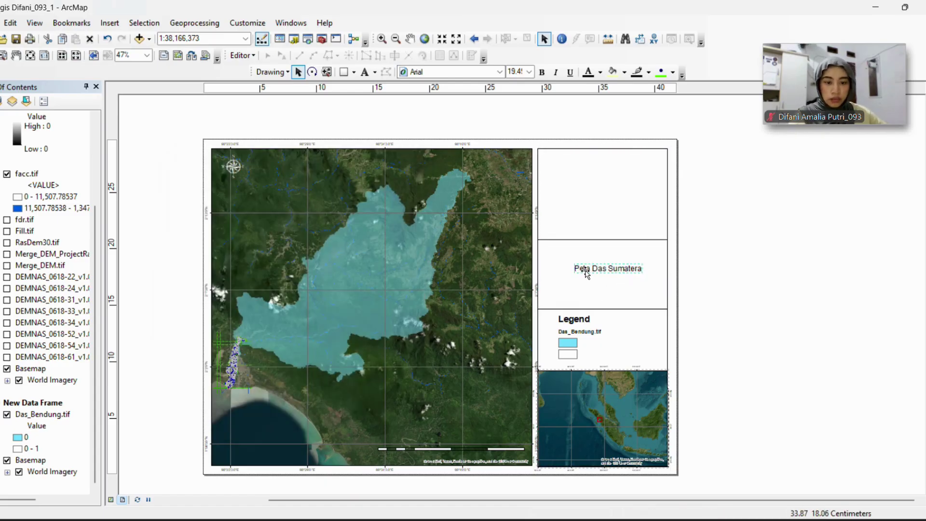
{"action": "right_click", "coordinate": [580, 283]}
{"action": "left_click", "coordinate": [598, 276]}
{"action": "left_click", "coordinate": [599, 268]}
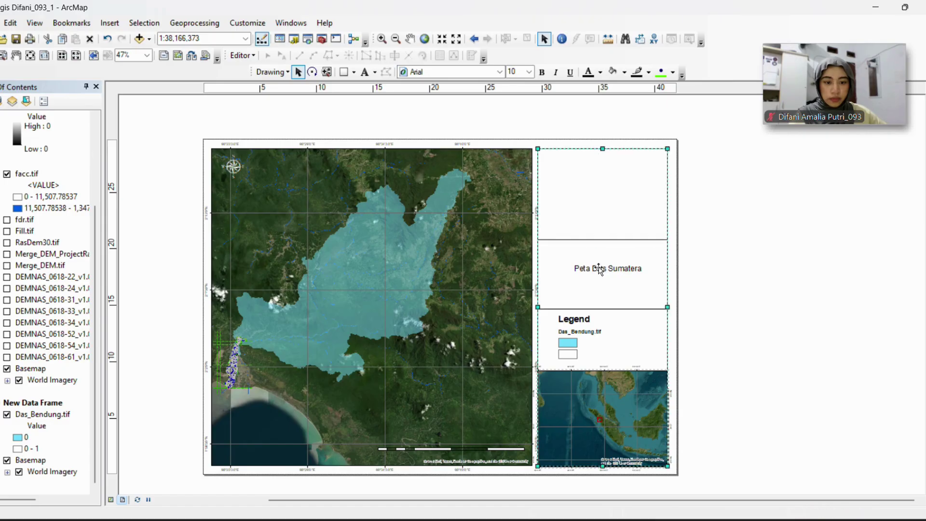
{"action": "left_click", "coordinate": [599, 268]}
{"action": "left_click_drag", "start_coordinate": [598, 268], "coordinate": [594, 284]}
{"action": "left_click", "coordinate": [199, 141]}
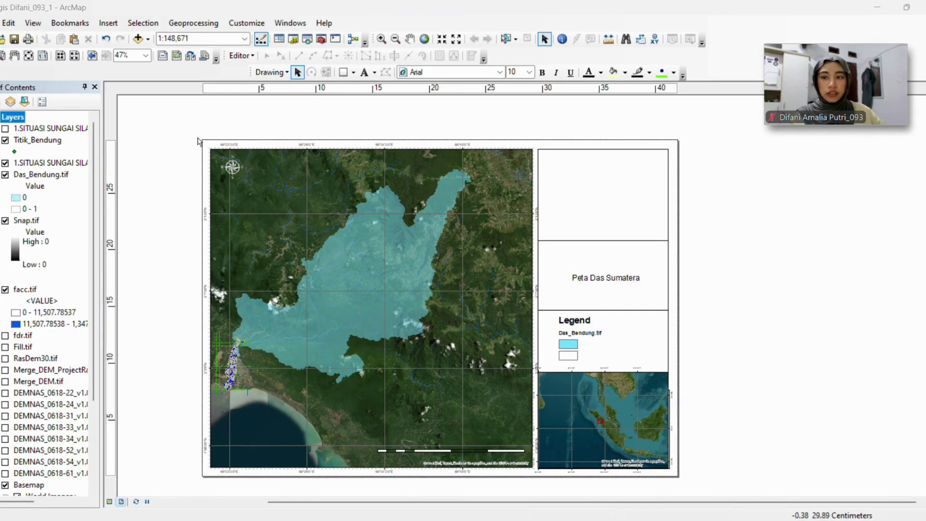
Insert the university logo picture from the Downloads folder into the map layout
{"action": "left_click", "coordinate": [108, 23]}
{"action": "left_click", "coordinate": [166, 172]}
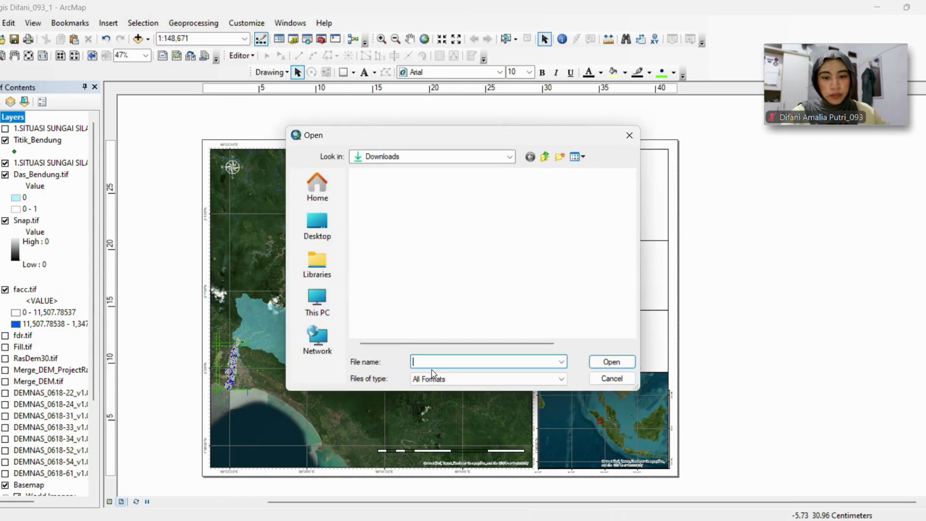
{"action": "double_click", "coordinate": [416, 203]}
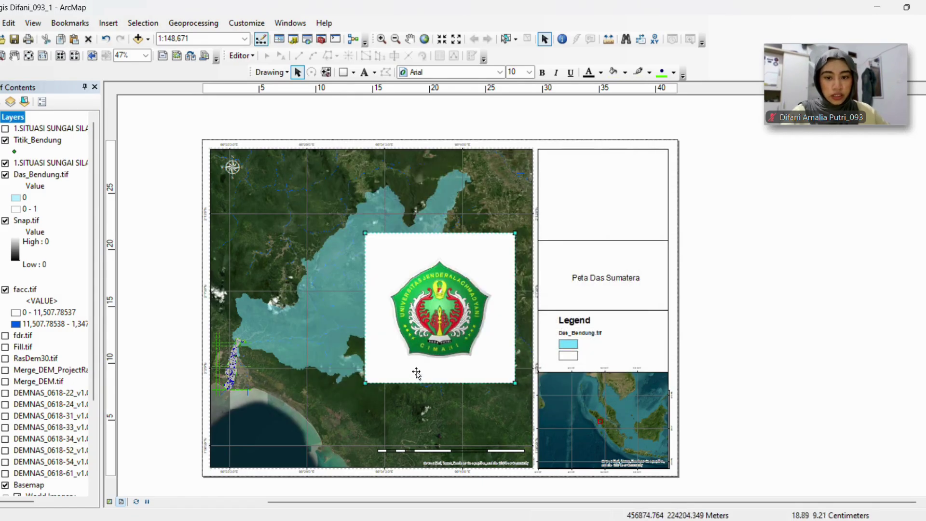
Move the university logo into the side panel's top box, enlarge it to fill the box, and deselect it
{"action": "left_click_drag", "start_coordinate": [416, 373], "coordinate": [618, 214]}
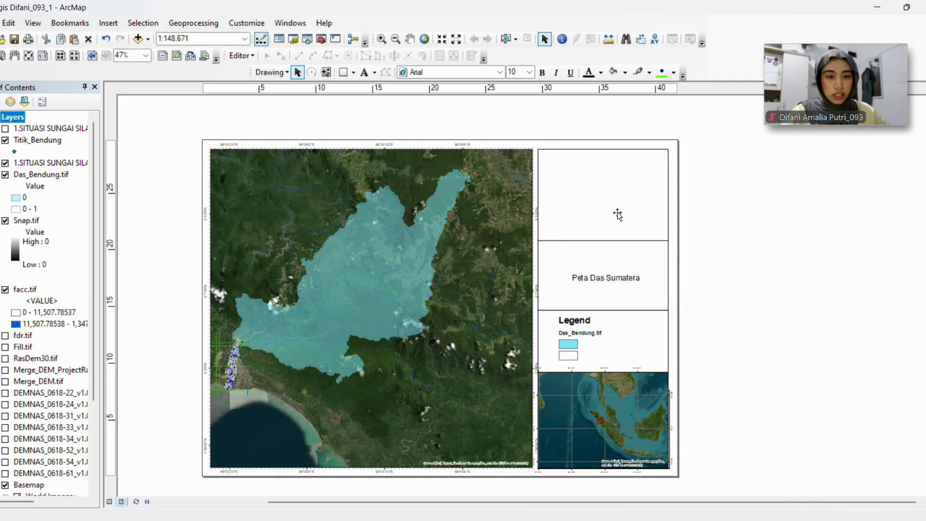
{"action": "left_click_drag", "start_coordinate": [699, 303], "coordinate": [650, 237]}
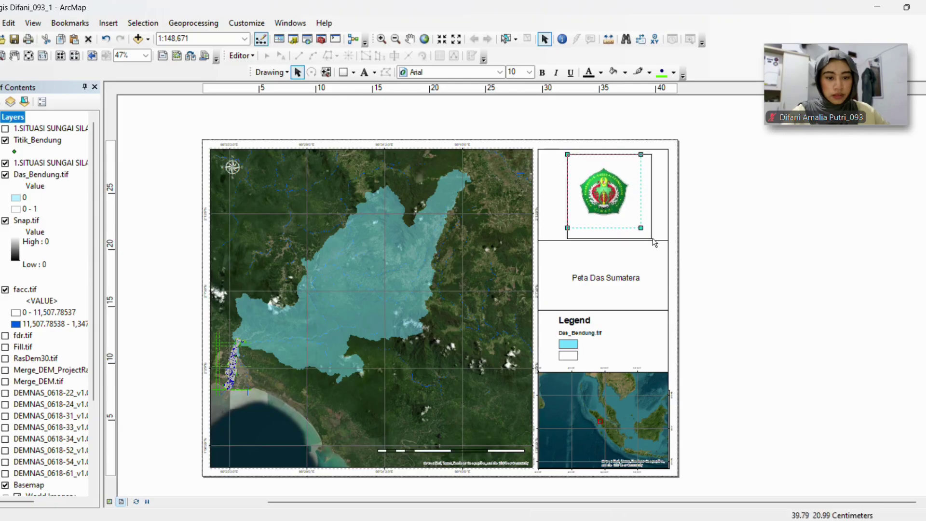
{"action": "left_click_drag", "start_coordinate": [612, 209], "coordinate": [613, 209]}
{"action": "left_click", "coordinate": [756, 376]}
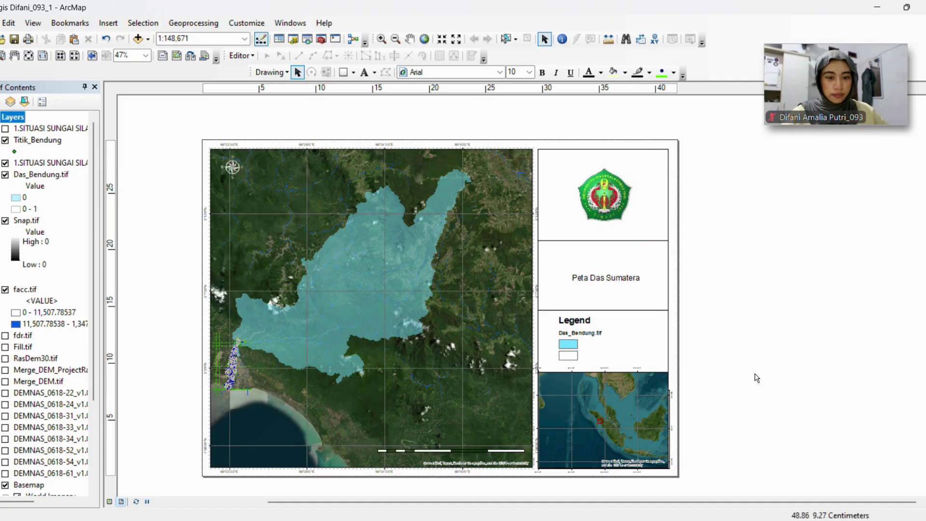
Set the "Peta Das Sumatera" title's width to 7 cm with its anchor point at the centre
{"action": "left_click", "coordinate": [610, 284]}
{"action": "left_click", "coordinate": [781, 269]}
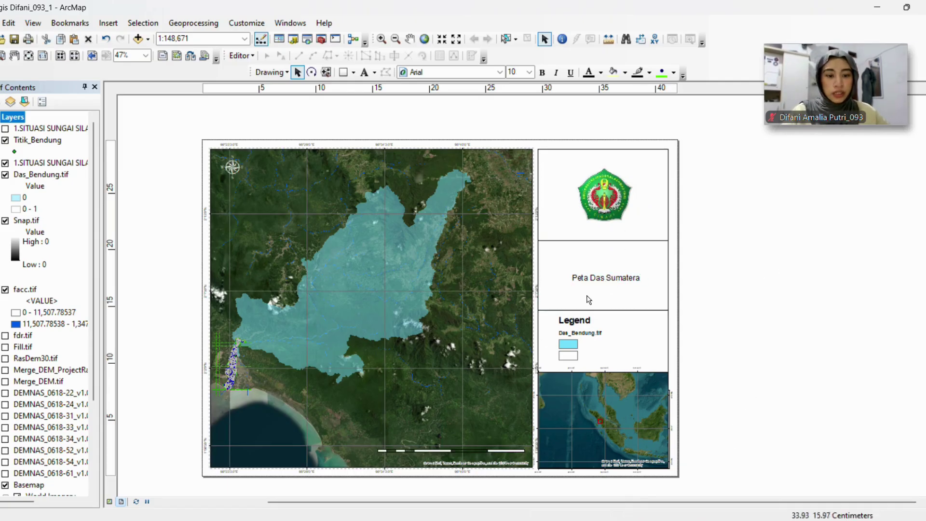
{"action": "double_click", "coordinate": [585, 280]}
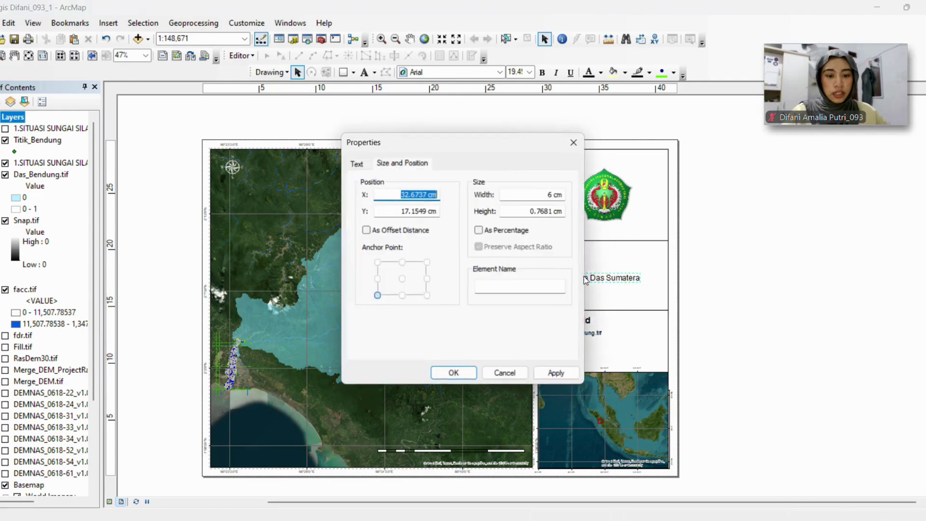
{"action": "left_click", "coordinate": [402, 283]}
{"action": "left_click", "coordinate": [549, 194]}
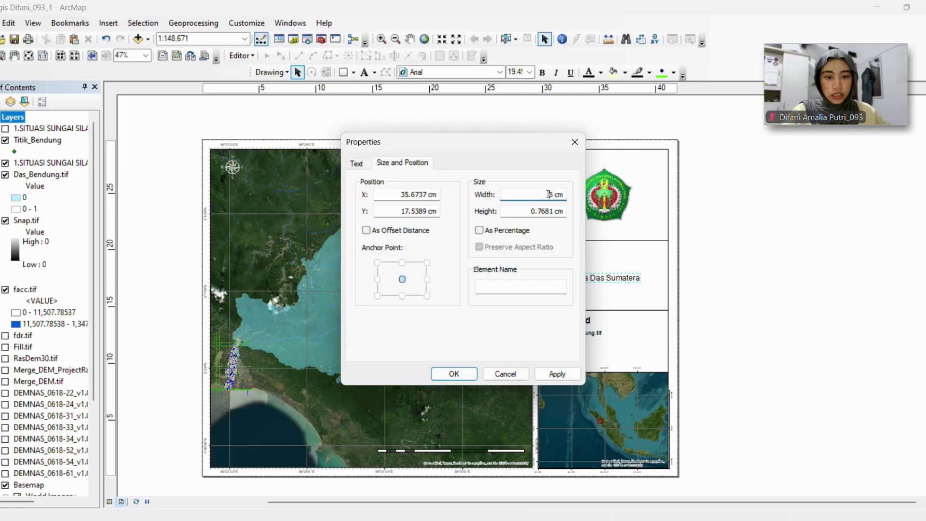
{"action": "left_click", "coordinate": [550, 195]}
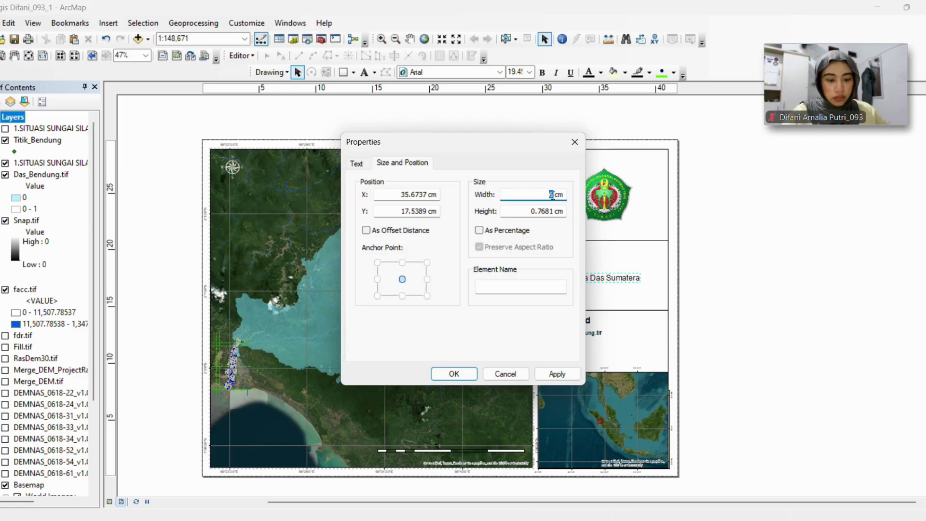
{"action": "key", "text": "Delete"}
{"action": "key", "text": "Num_Lock"}
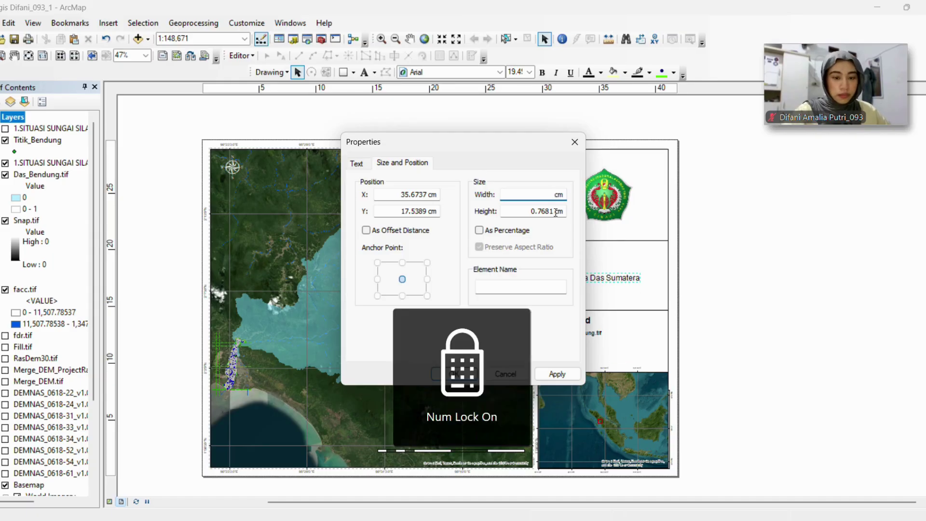
{"action": "left_click", "coordinate": [555, 374]}
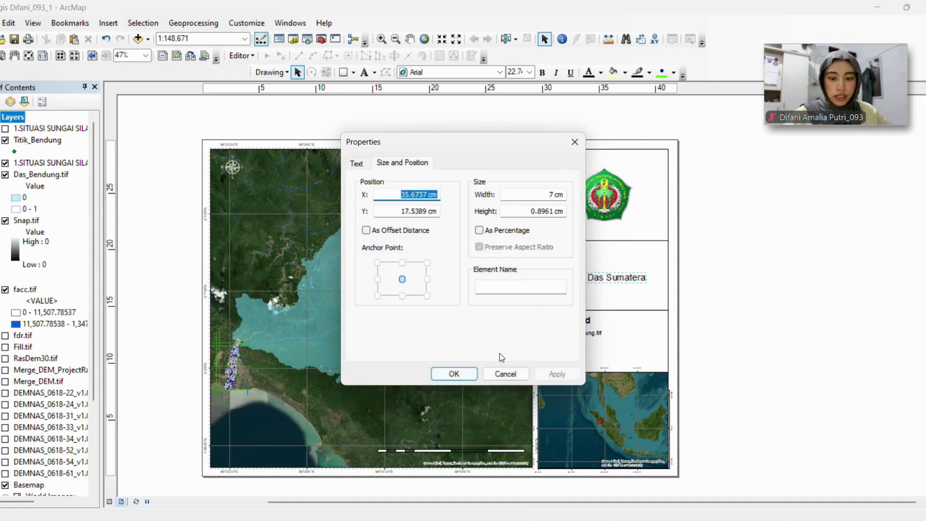
{"action": "left_click", "coordinate": [453, 375]}
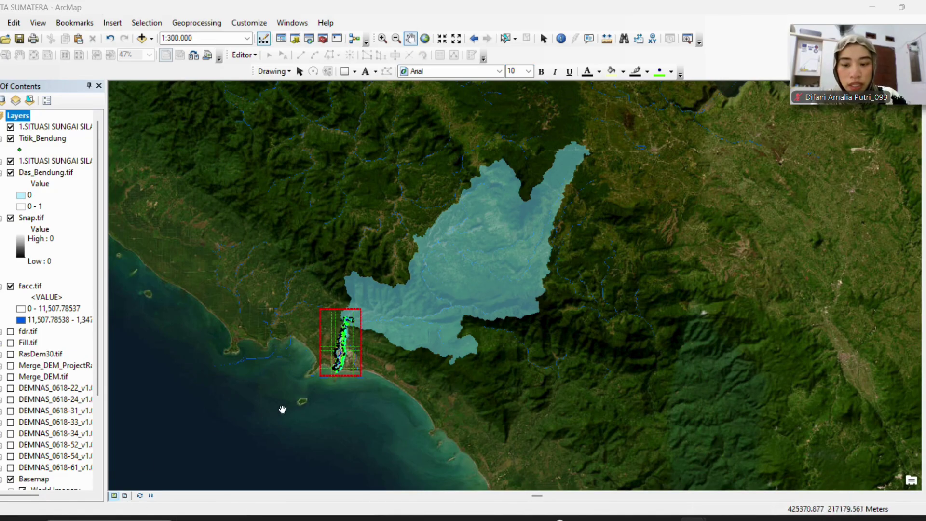
Switch the map to layout view and deselect the main data frame
{"action": "scroll", "coordinate": [384, 240], "scroll_direction": "down", "scroll_amount": 1}
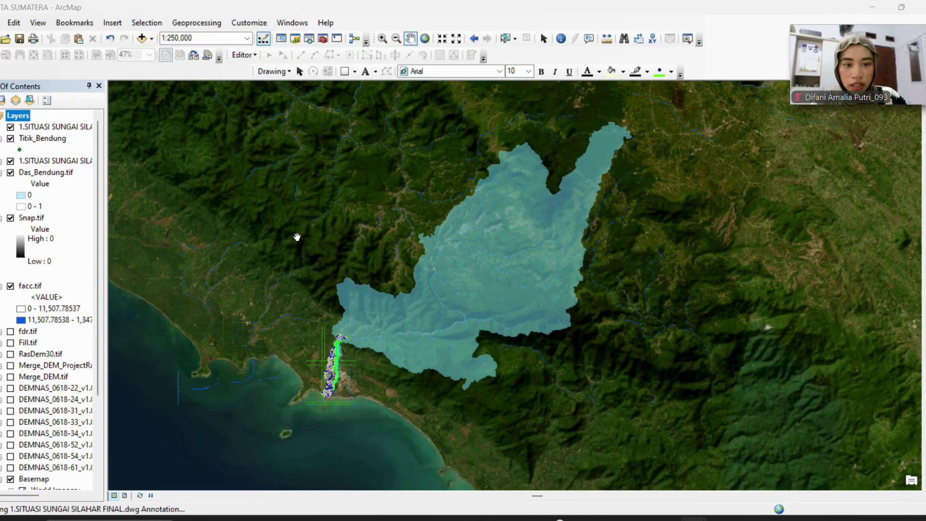
{"action": "left_click", "coordinate": [124, 496]}
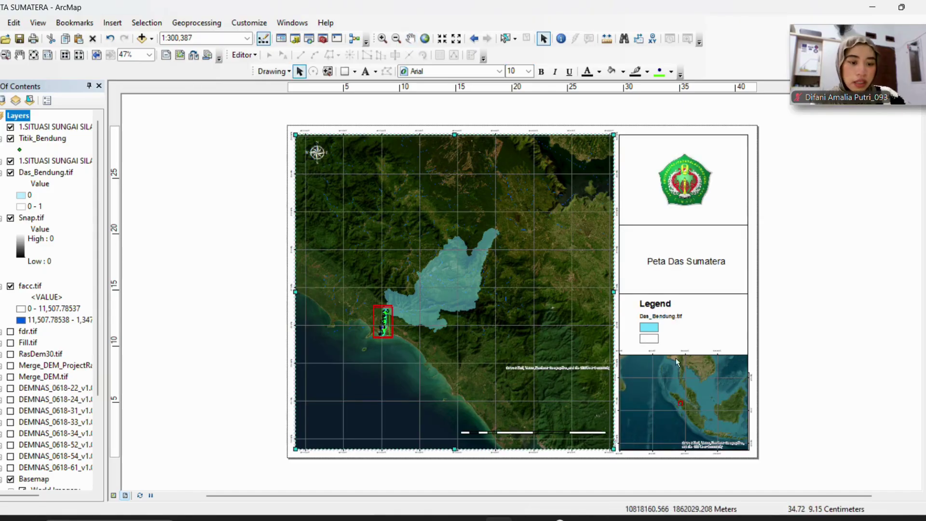
{"action": "left_click", "coordinate": [812, 217]}
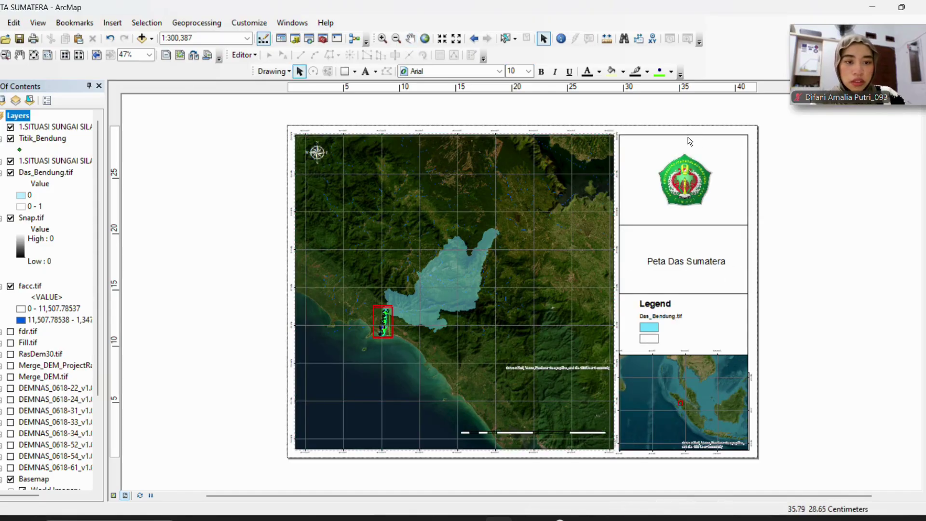
{"action": "right_click", "coordinate": [741, 132]}
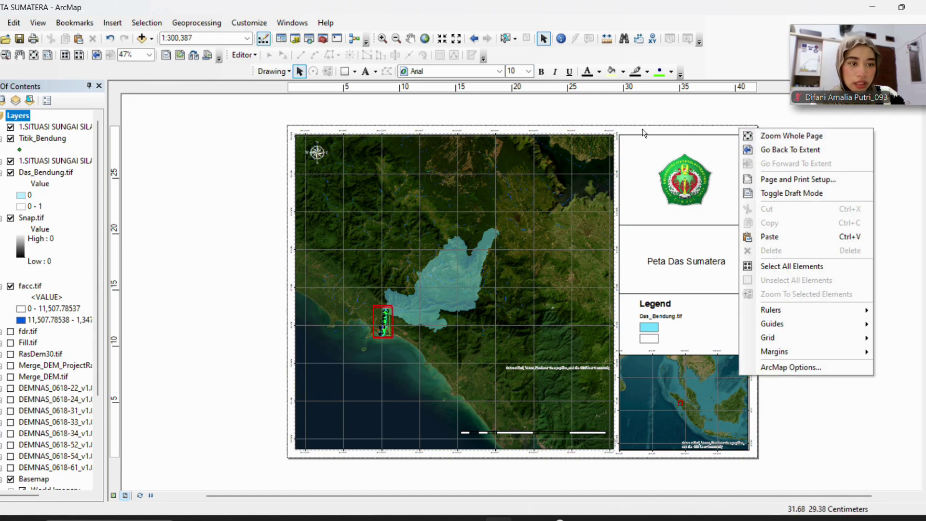
{"action": "left_click", "coordinate": [627, 124]}
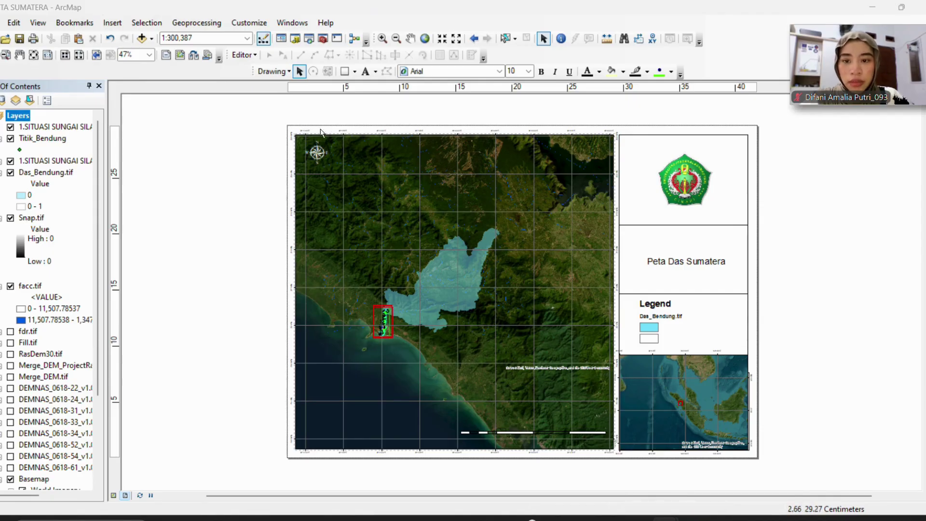
Start exporting the map and choose the ARCGIS FILE folder on drive D as the destination
{"action": "left_click", "coordinate": [4, 22]}
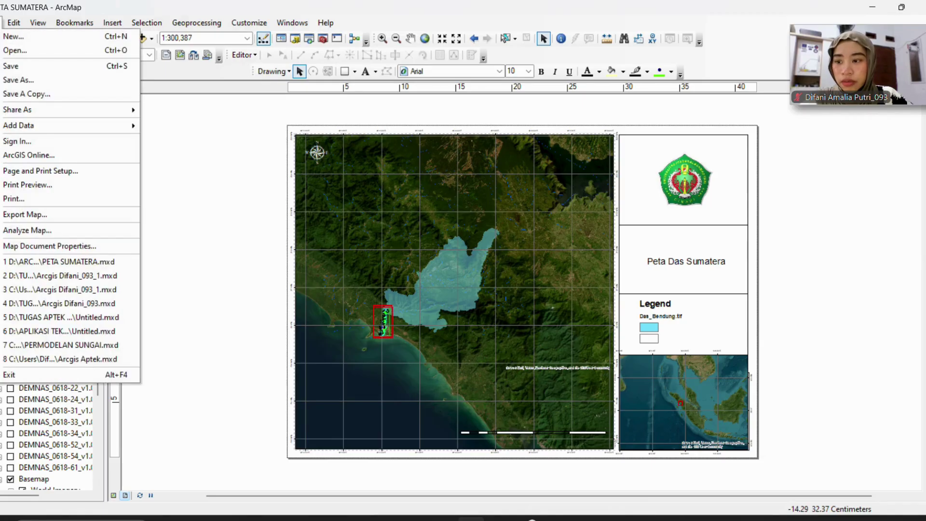
{"action": "left_click", "coordinate": [62, 215]}
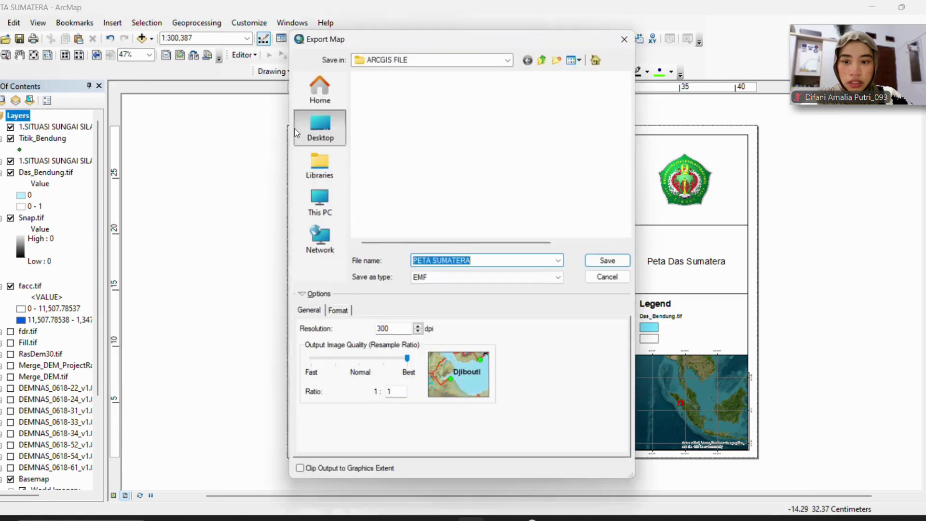
{"action": "left_click", "coordinate": [316, 128]}
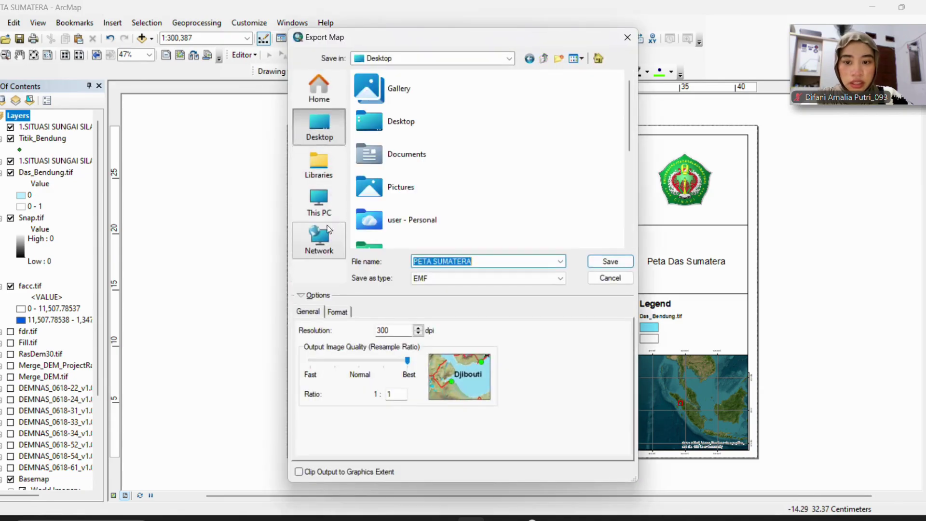
{"action": "left_click", "coordinate": [318, 212]}
{"action": "double_click", "coordinate": [406, 128]}
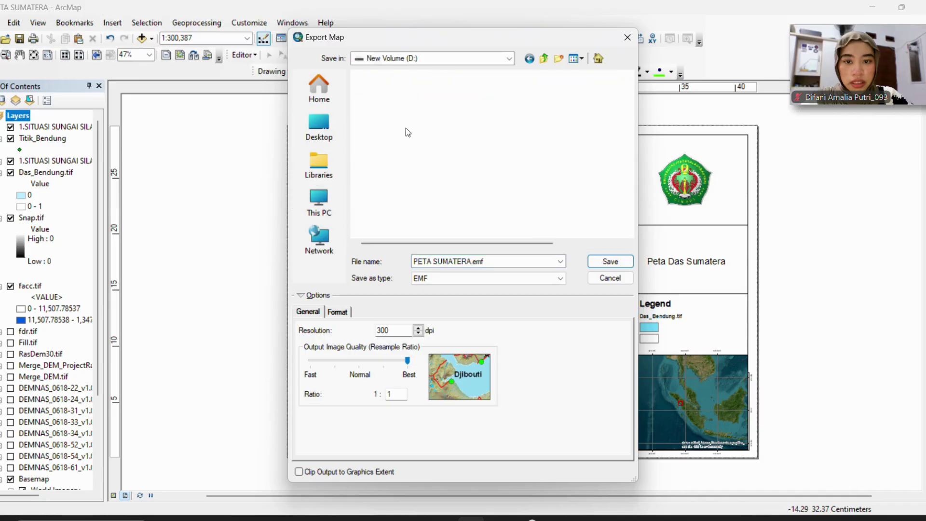
{"action": "scroll", "coordinate": [386, 153], "scroll_direction": "down", "scroll_amount": 4}
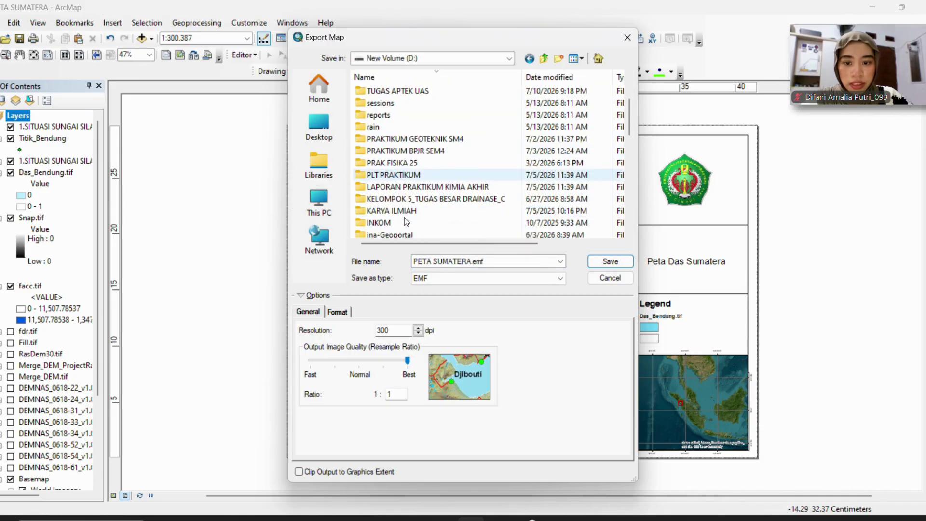
{"action": "scroll", "coordinate": [416, 193], "scroll_direction": "down", "scroll_amount": 2}
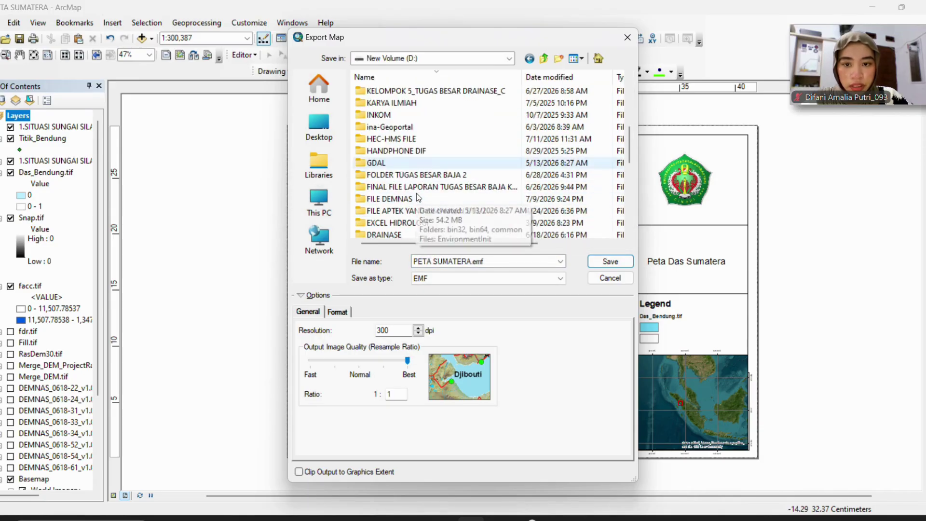
{"action": "scroll", "coordinate": [418, 198], "scroll_direction": "down", "scroll_amount": 3}
{"action": "scroll", "coordinate": [417, 188], "scroll_direction": "up", "scroll_amount": 5}
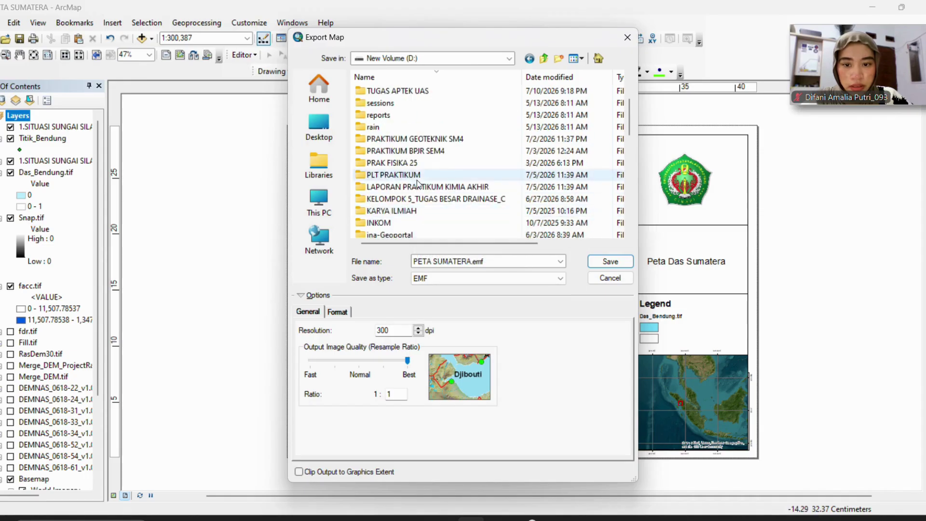
{"action": "scroll", "coordinate": [417, 180], "scroll_direction": "down", "scroll_amount": 6}
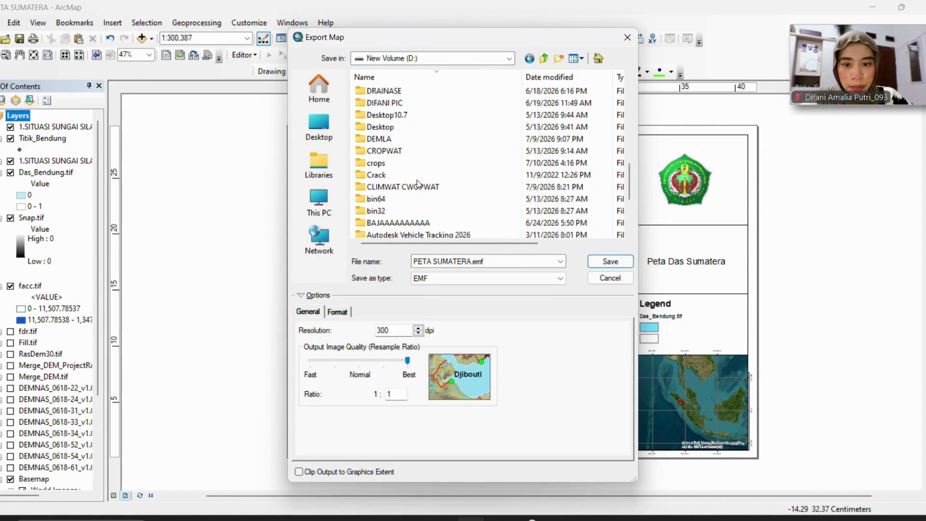
{"action": "scroll", "coordinate": [417, 180], "scroll_direction": "down", "scroll_amount": 2}
{"action": "double_click", "coordinate": [415, 162]}
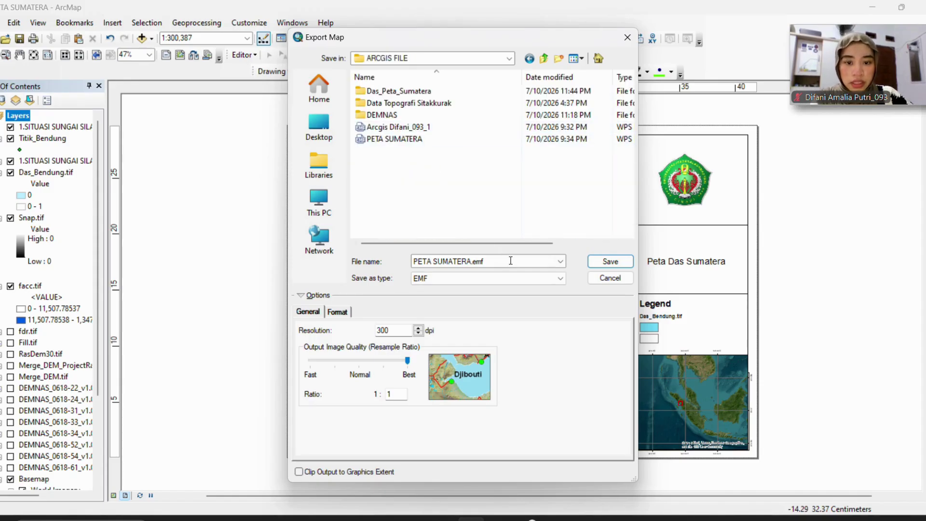
Name the export PLOT PETA SUMATERA and save it as an EMF file
{"action": "left_click", "coordinate": [510, 261]}
{"action": "left_click", "coordinate": [511, 261]}
{"action": "left_click", "coordinate": [502, 261]}
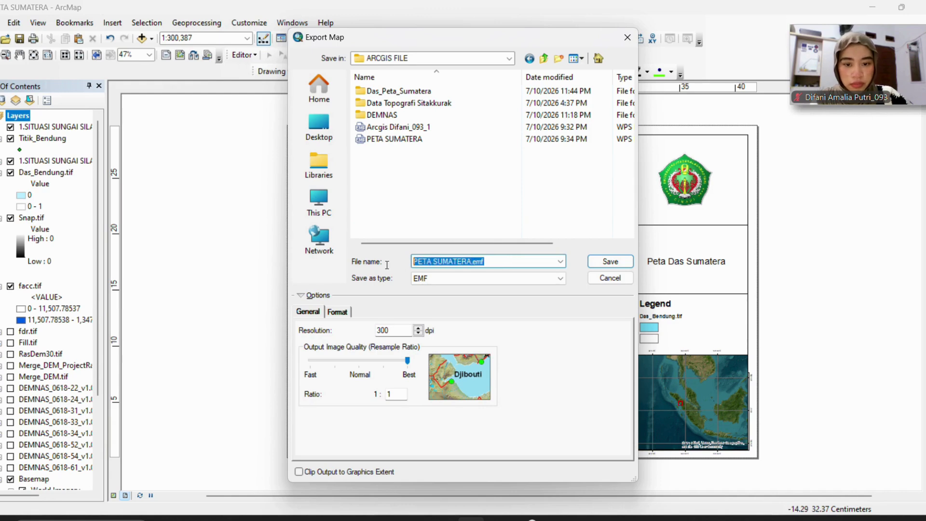
{"action": "left_click", "coordinate": [462, 261]}
{"action": "left_click_drag", "start_coordinate": [473, 262], "coordinate": [366, 263]}
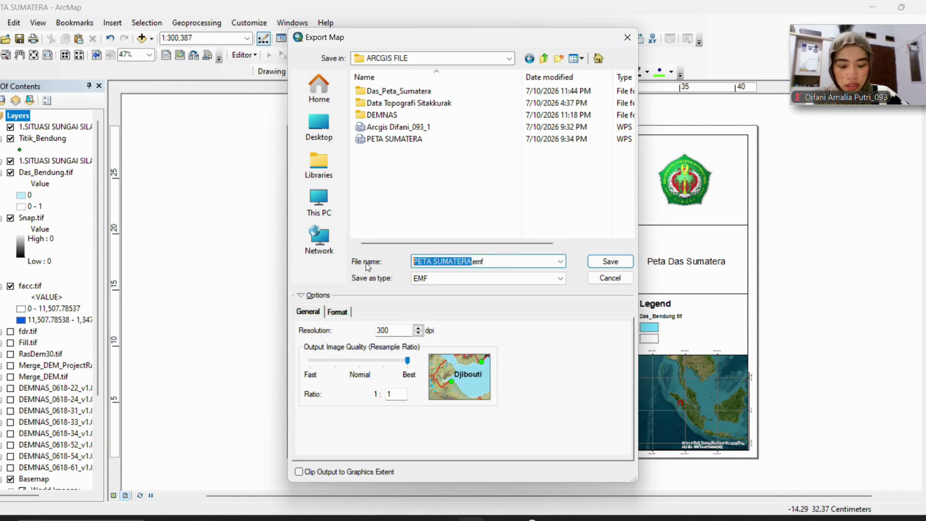
{"action": "type", "text": "PLOT "}
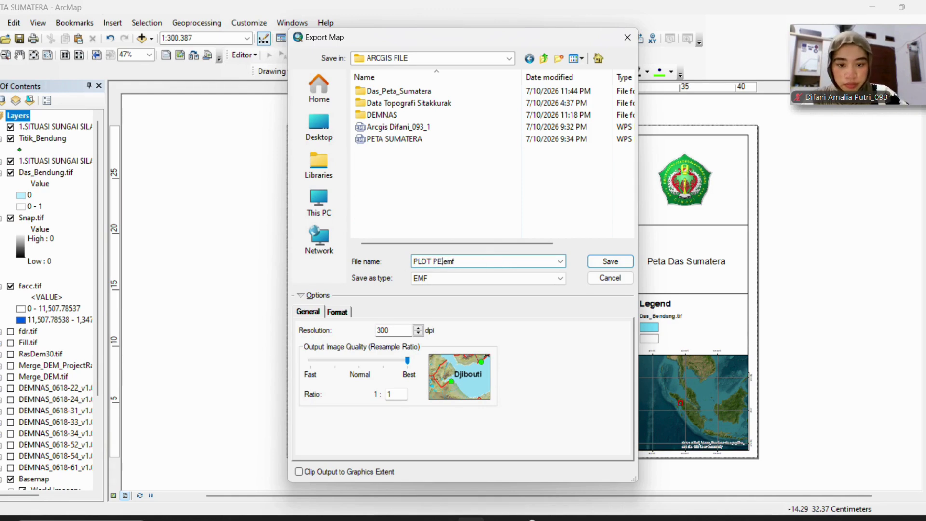
{"action": "type", "text": "PETA"}
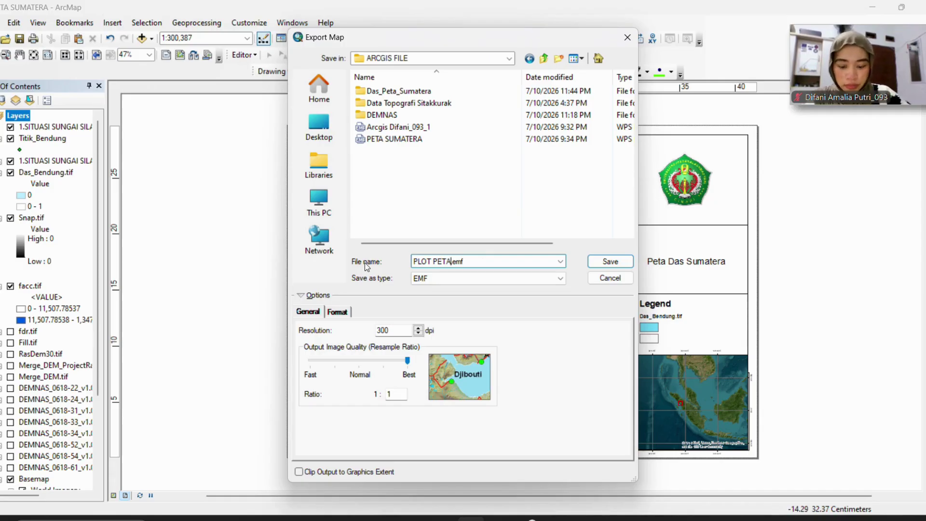
{"action": "type", "text": " SUMATERA"}
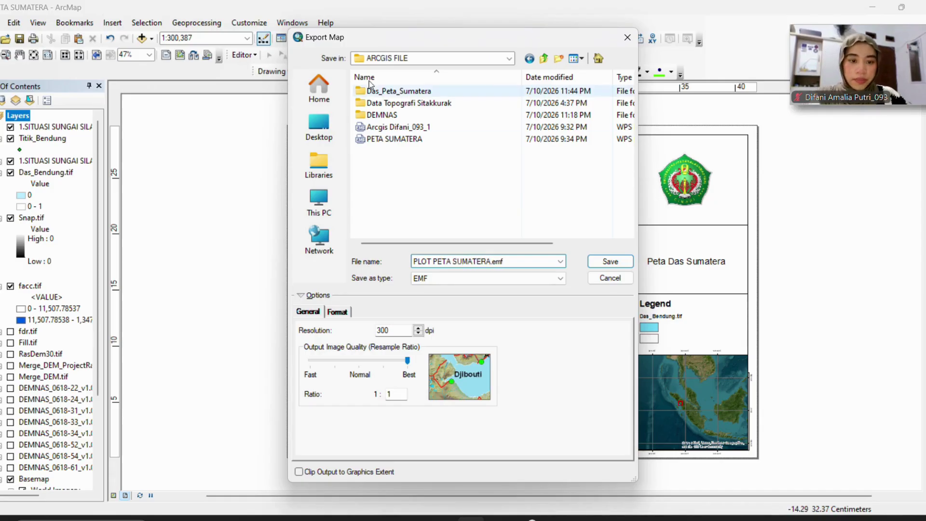
{"action": "left_click", "coordinate": [398, 23]}
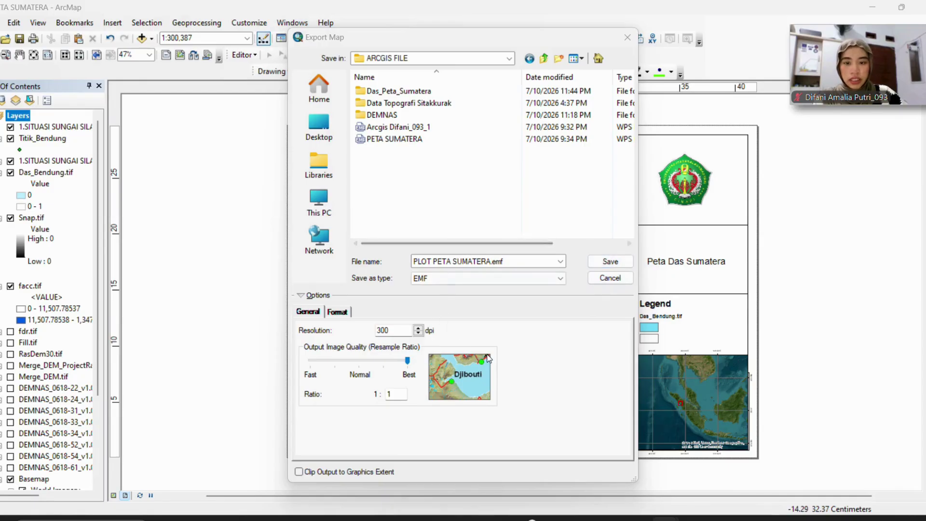
{"action": "left_click", "coordinate": [626, 262]}
{"action": "left_click", "coordinate": [610, 261]}
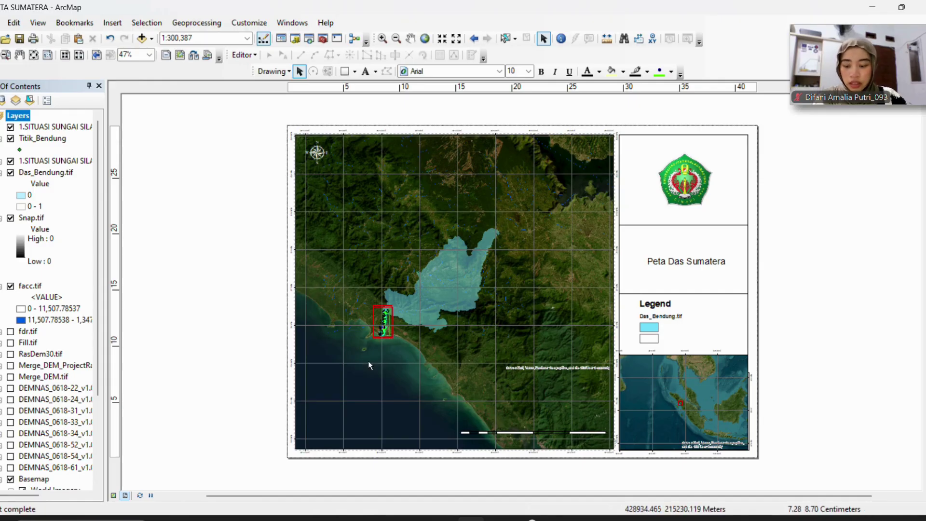
Switch to File Explorer and open the PETA SUMATERA file in the ARCGIS FILE folder
{"action": "key", "text": "alt+Tab"}
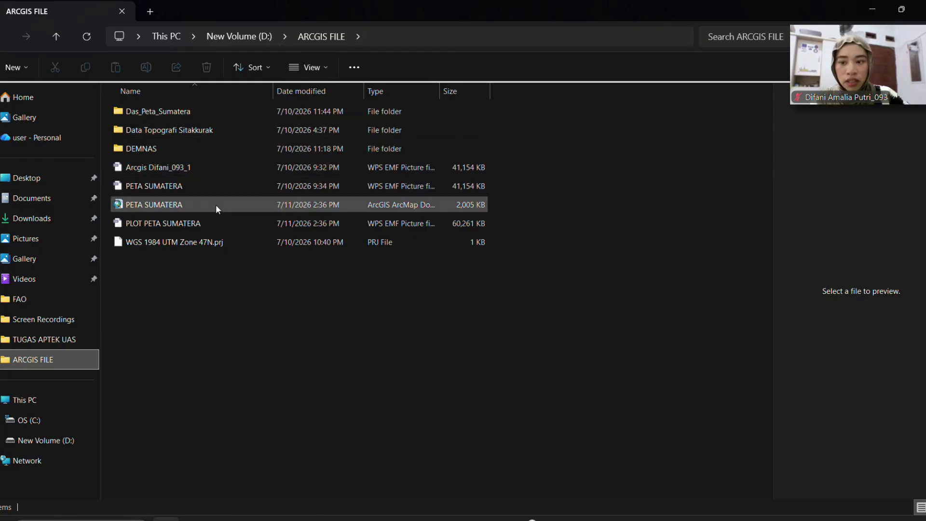
{"action": "double_click", "coordinate": [182, 191]}
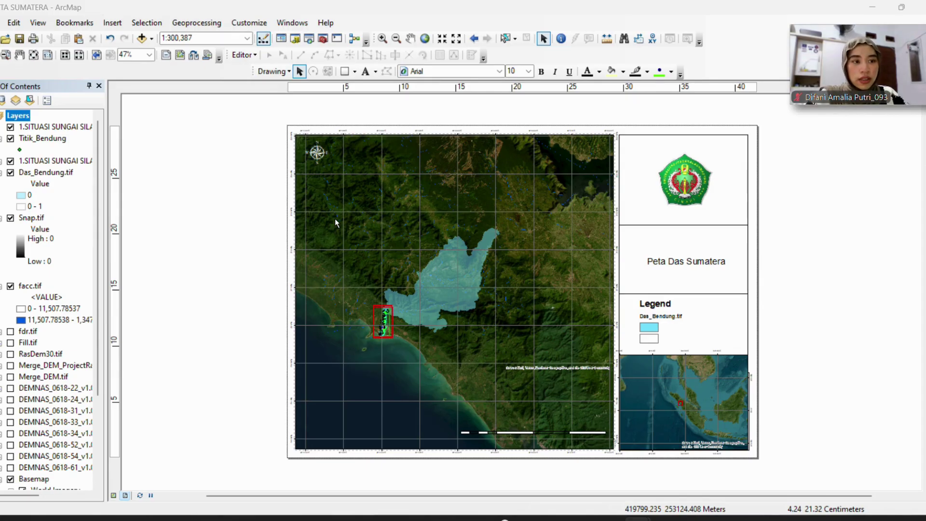
{"action": "left_click", "coordinate": [426, 17]}
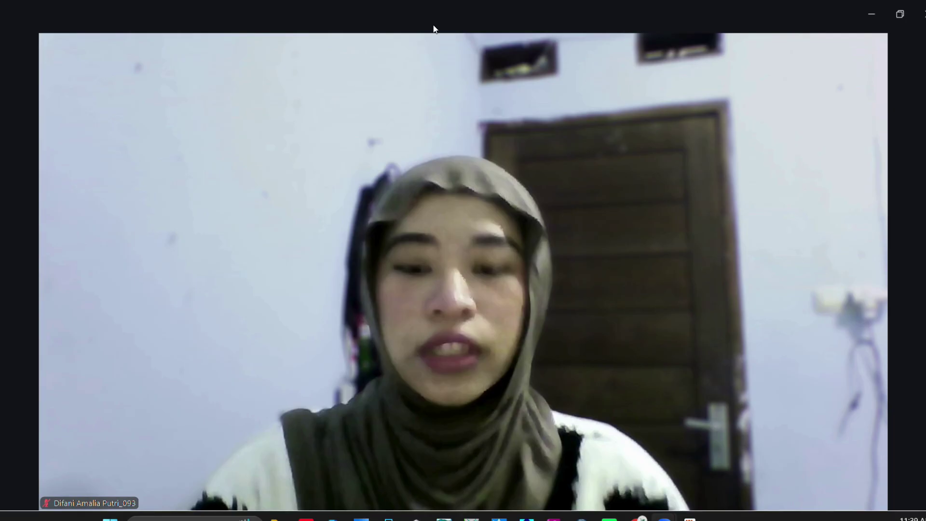
{"action": "mouse_move", "coordinate": [412, 63]}
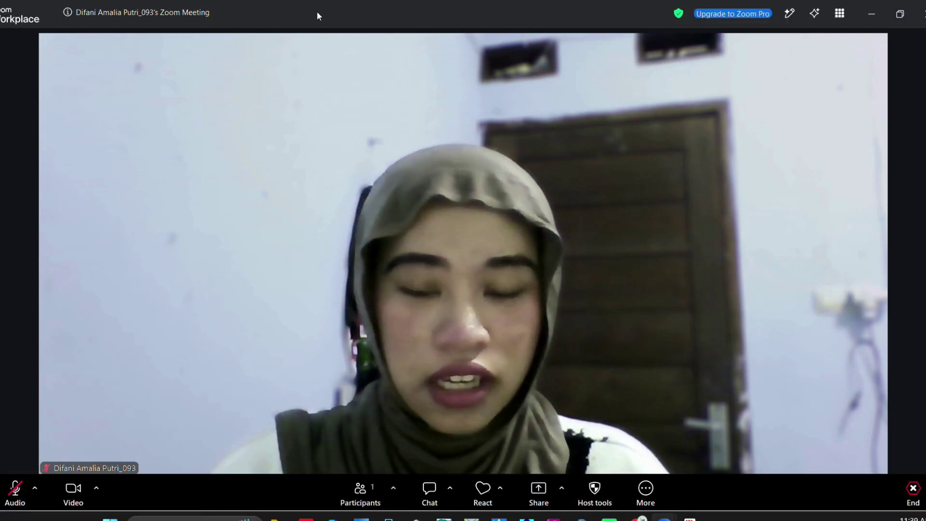
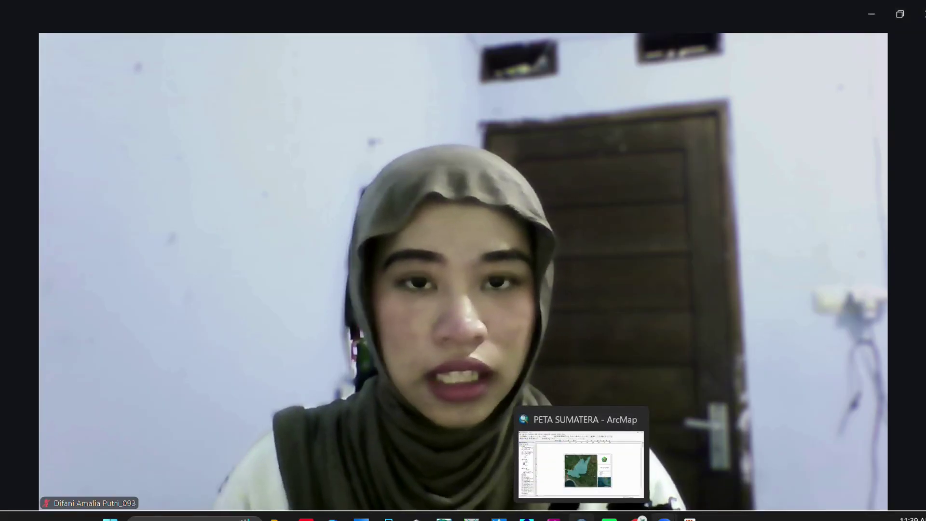
Switch to ArcMap, minimize the Zoom meeting window, and open the Layers data frame's coordinate system properties
{"action": "left_click", "coordinate": [582, 519]}
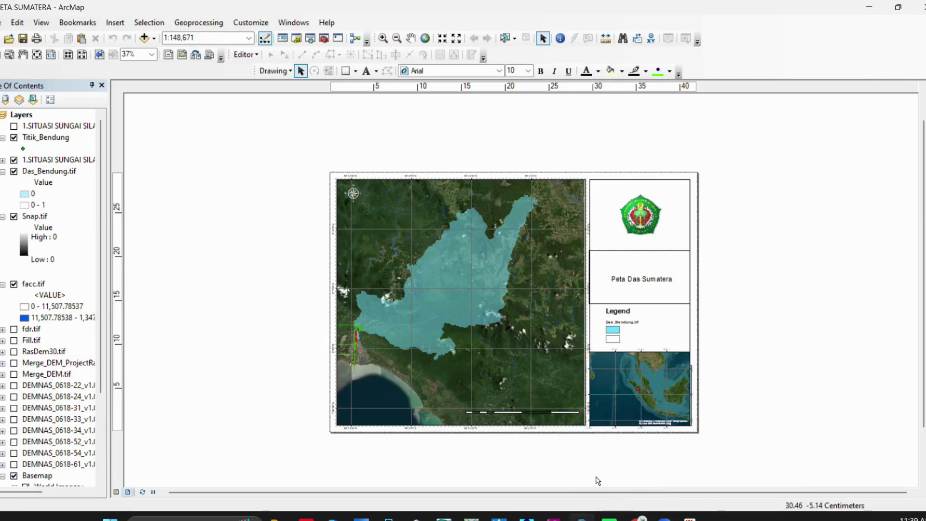
{"action": "mouse_move", "coordinate": [665, 519]}
{"action": "left_click", "coordinate": [724, 453]}
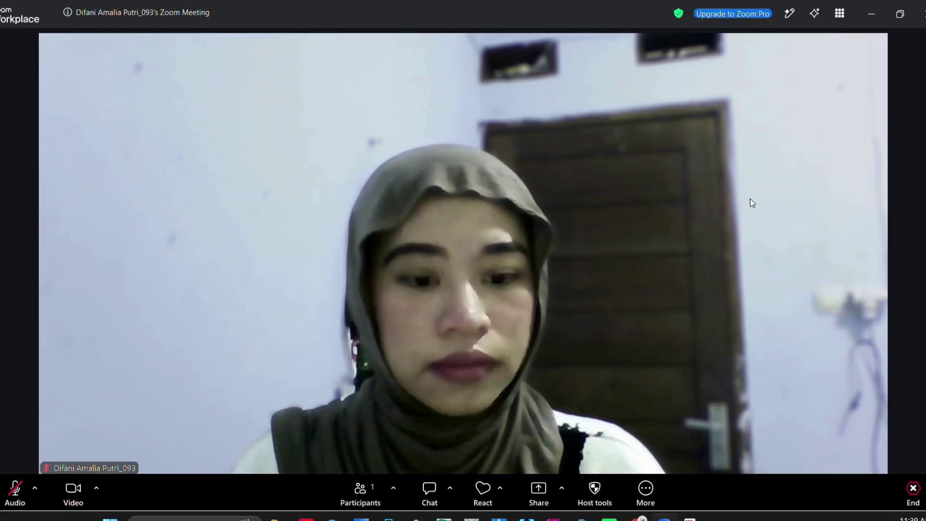
{"action": "left_click", "coordinate": [871, 13]}
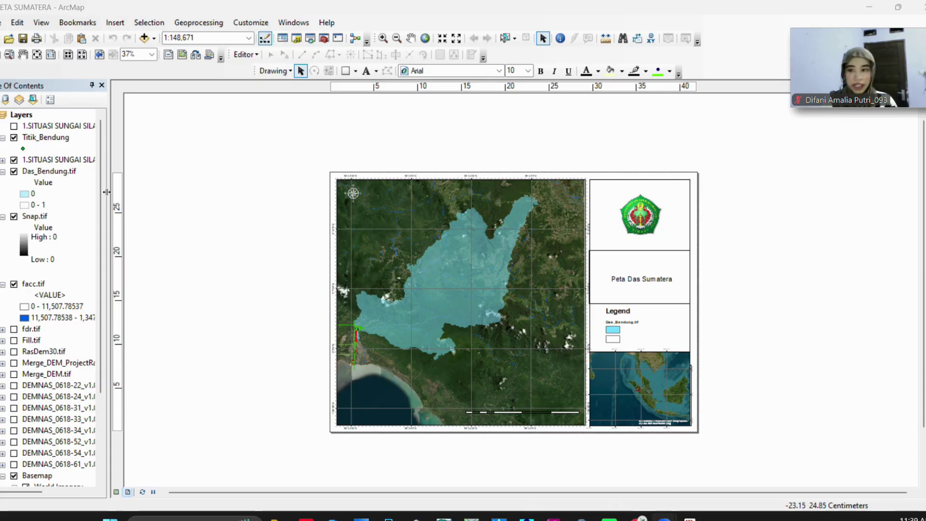
{"action": "left_click", "coordinate": [22, 115]}
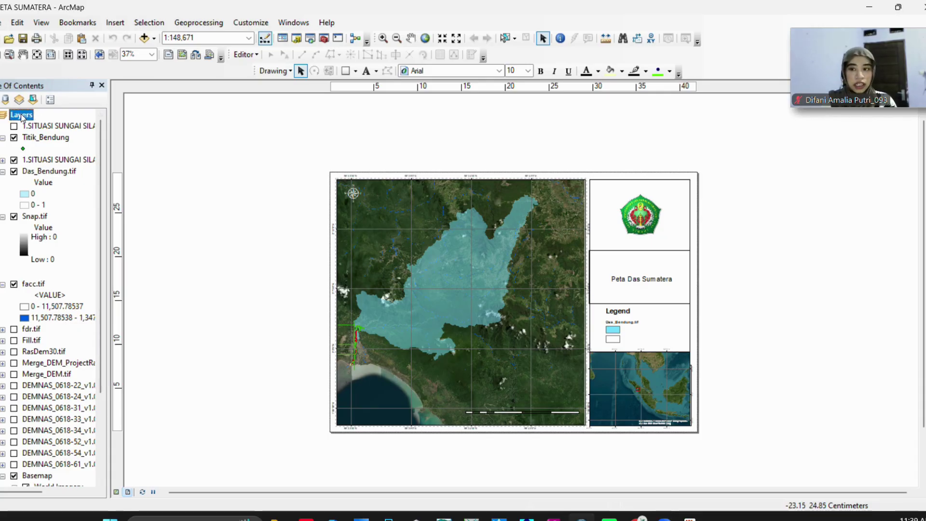
{"action": "right_click", "coordinate": [22, 117]}
{"action": "left_click", "coordinate": [75, 385]}
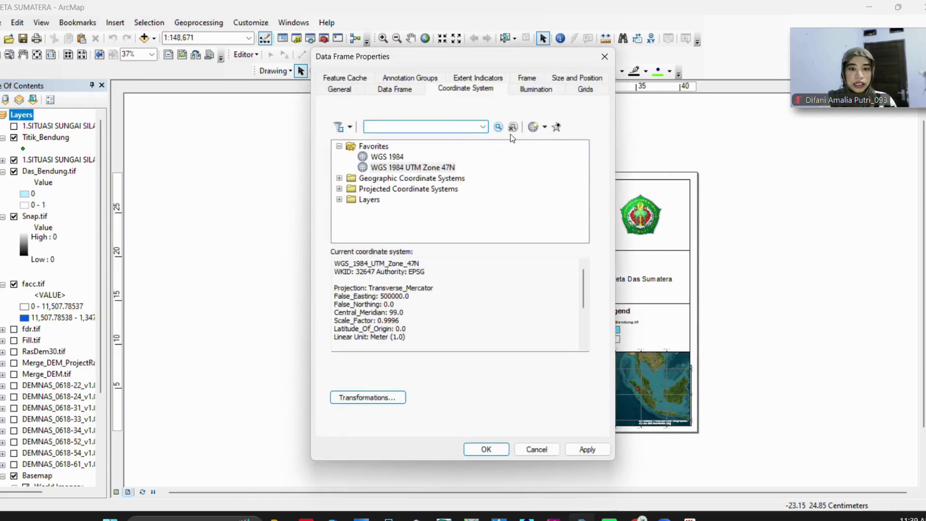
Check where the WGS 1984 UTM Zone 47N coordinate system is saved as a projection file, leaving the properties unchanged
{"action": "left_click", "coordinate": [419, 167]}
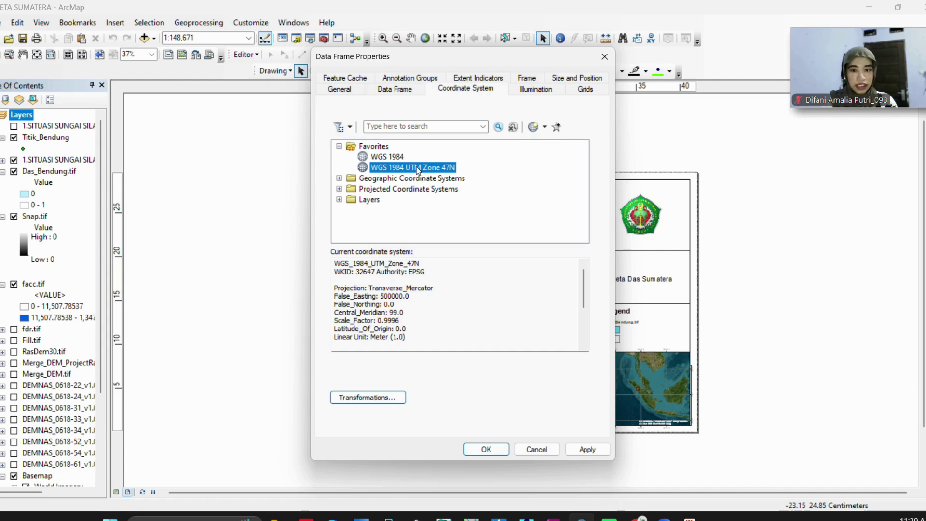
{"action": "right_click", "coordinate": [419, 168]}
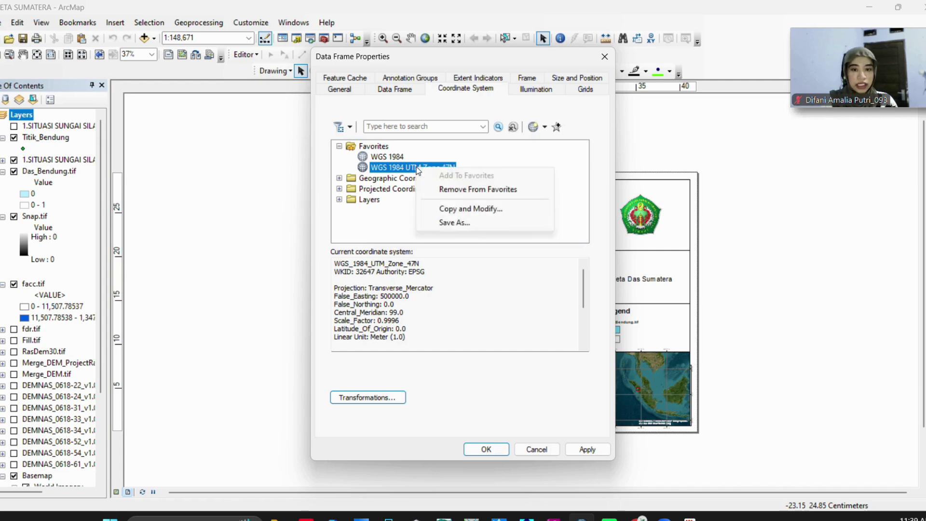
{"action": "left_click", "coordinate": [477, 237]}
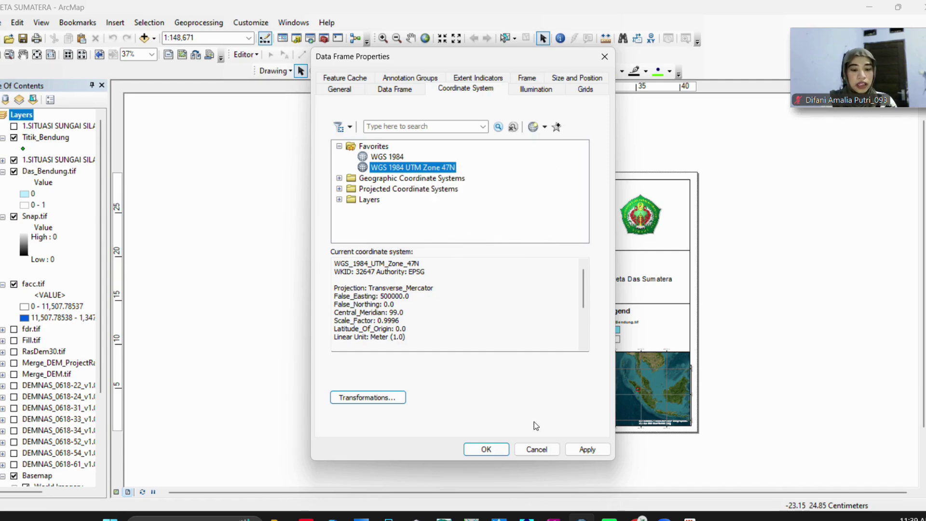
{"action": "right_click", "coordinate": [420, 169]}
{"action": "left_click", "coordinate": [471, 226]}
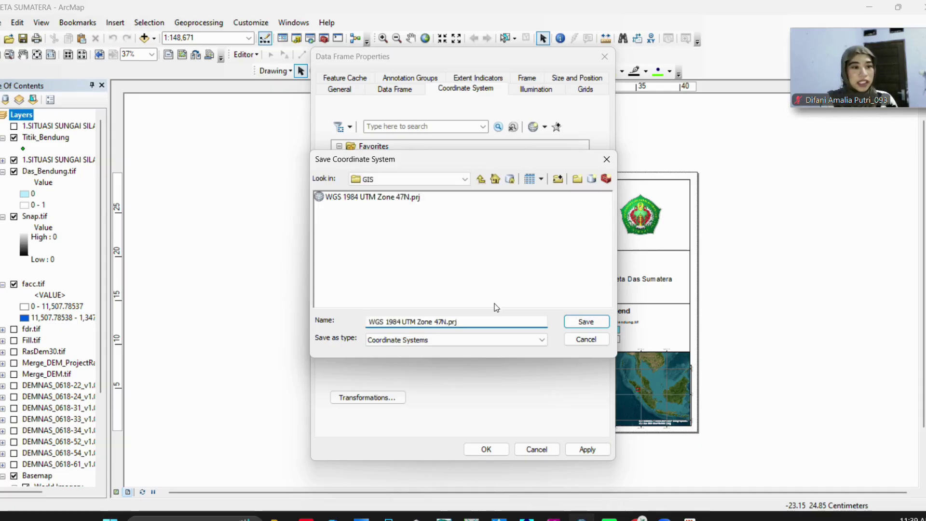
{"action": "left_click", "coordinate": [587, 339]}
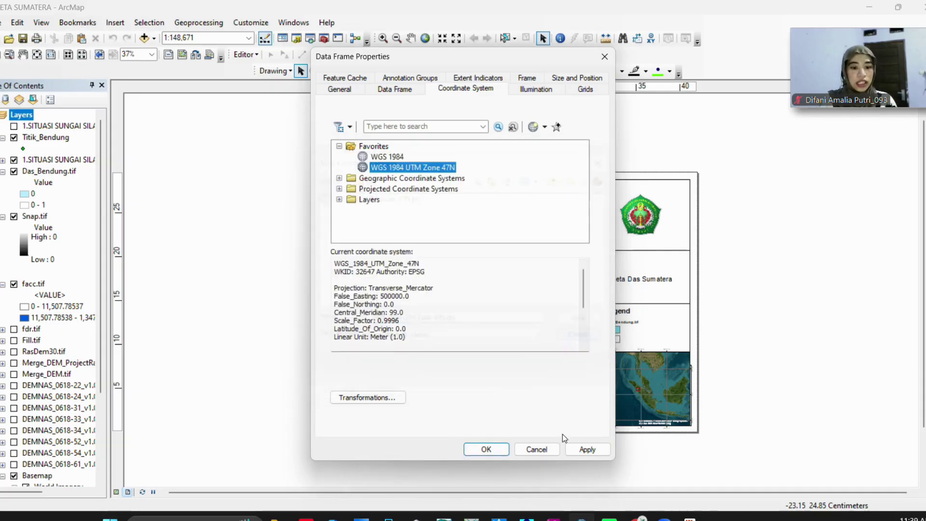
{"action": "left_click", "coordinate": [537, 449]}
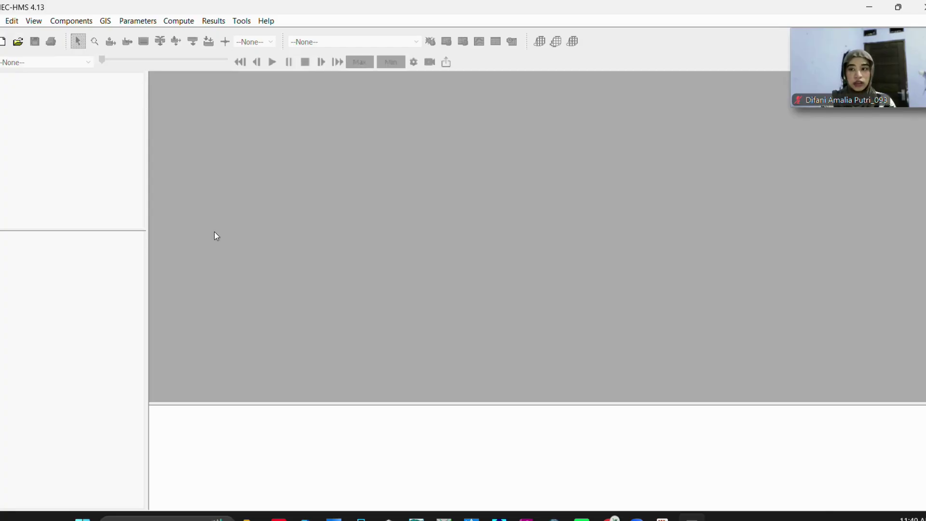
Switch to HEC-HMS and start a new project named DAS SUMATERA
{"action": "left_click", "coordinate": [1, 21]}
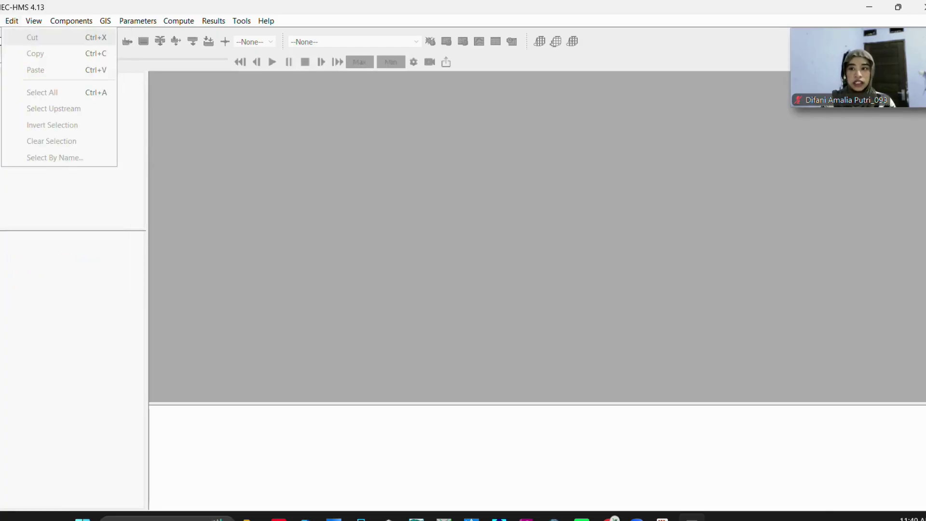
{"action": "left_click", "coordinate": [17, 37]}
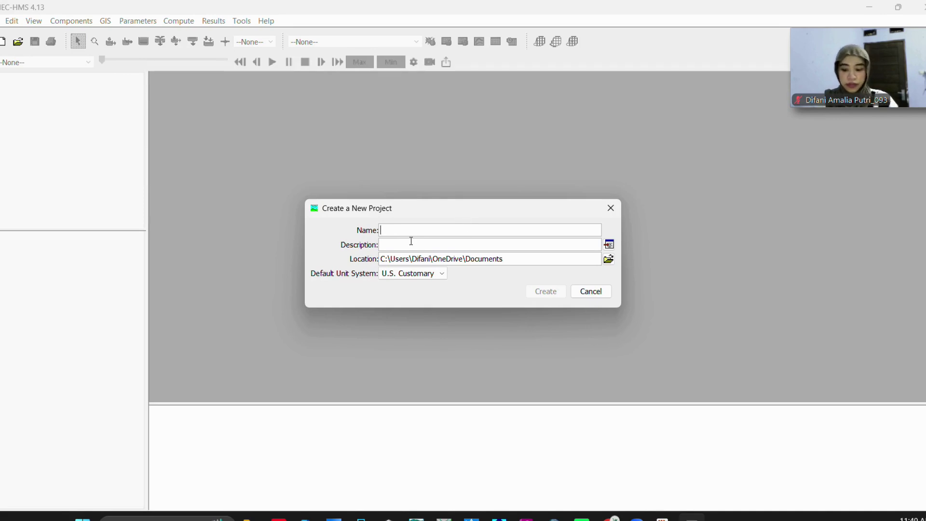
{"action": "type", "text": "DAS SUMATERA"}
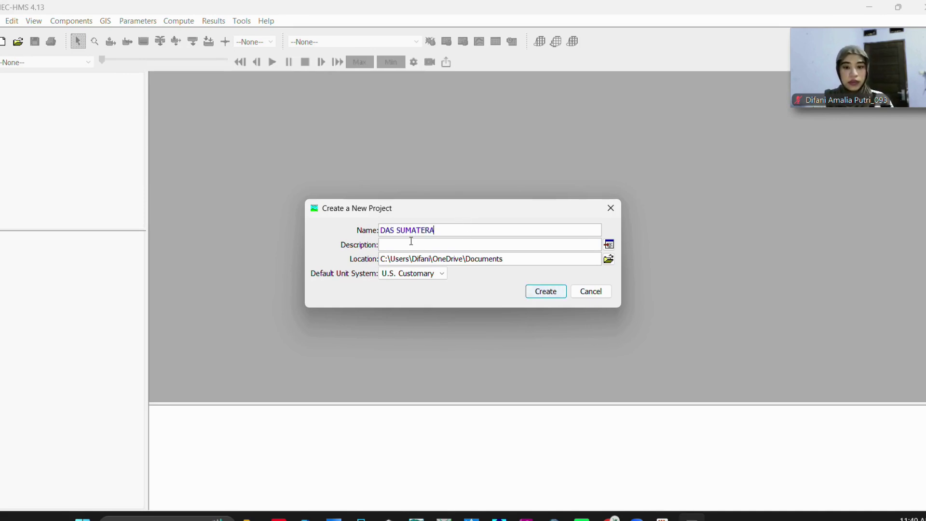
Set the new project's location to the folder D:\HEC-HMS FILE\SUMATERA
{"action": "left_click", "coordinate": [607, 262]}
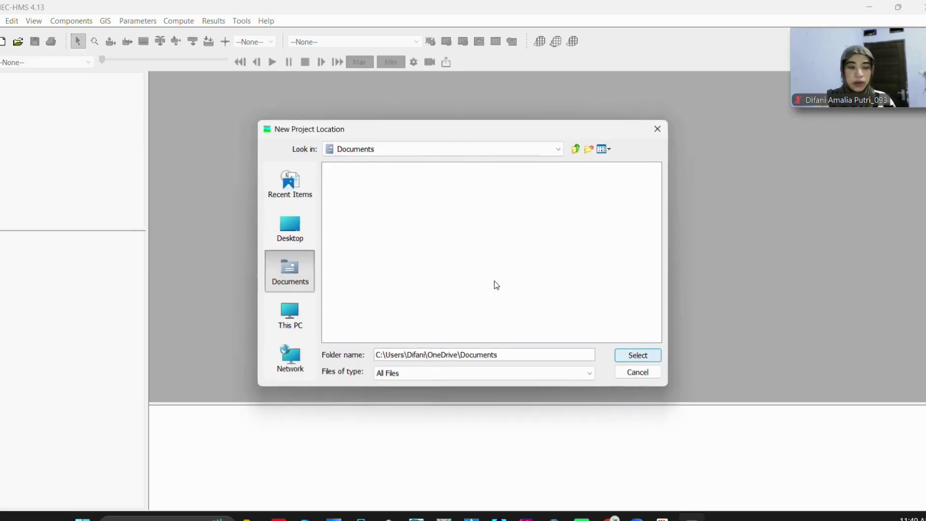
{"action": "left_click", "coordinate": [289, 316]}
{"action": "double_click", "coordinate": [365, 181]}
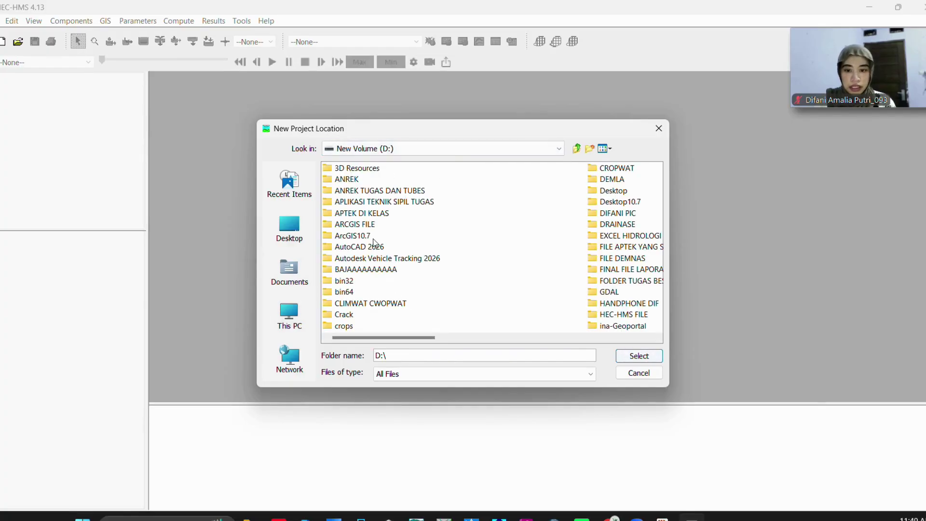
{"action": "scroll", "coordinate": [371, 235], "scroll_direction": "down", "scroll_amount": 3}
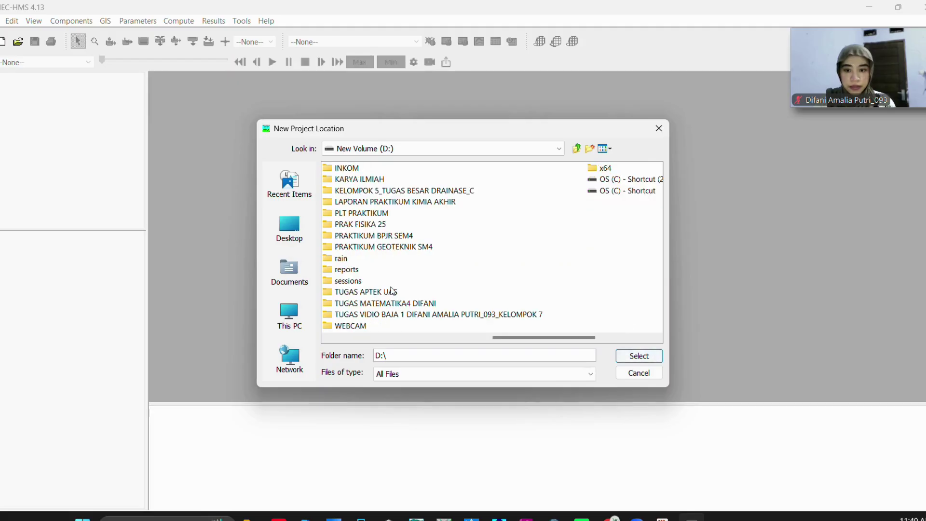
{"action": "scroll", "coordinate": [392, 290], "scroll_direction": "down", "scroll_amount": 3}
{"action": "scroll", "coordinate": [392, 290], "scroll_direction": "up", "scroll_amount": 3}
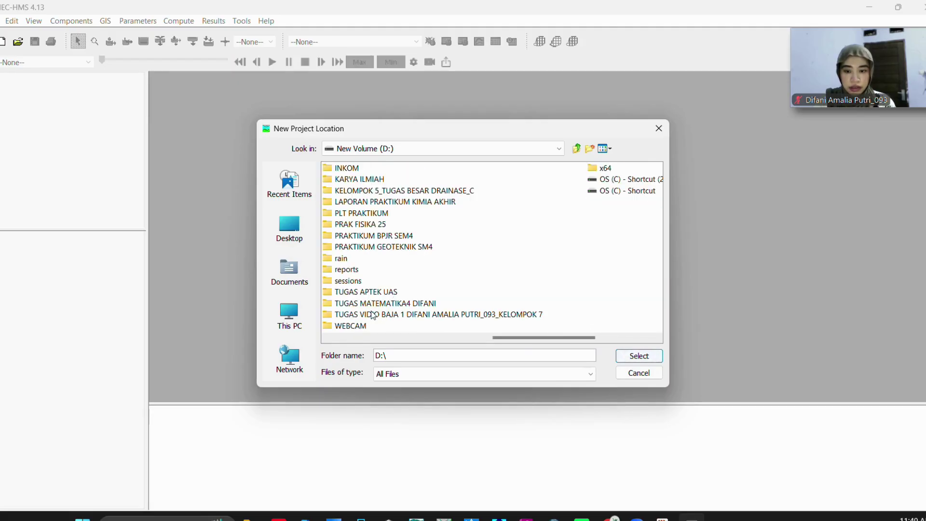
{"action": "scroll", "coordinate": [372, 316], "scroll_direction": "up", "scroll_amount": 2}
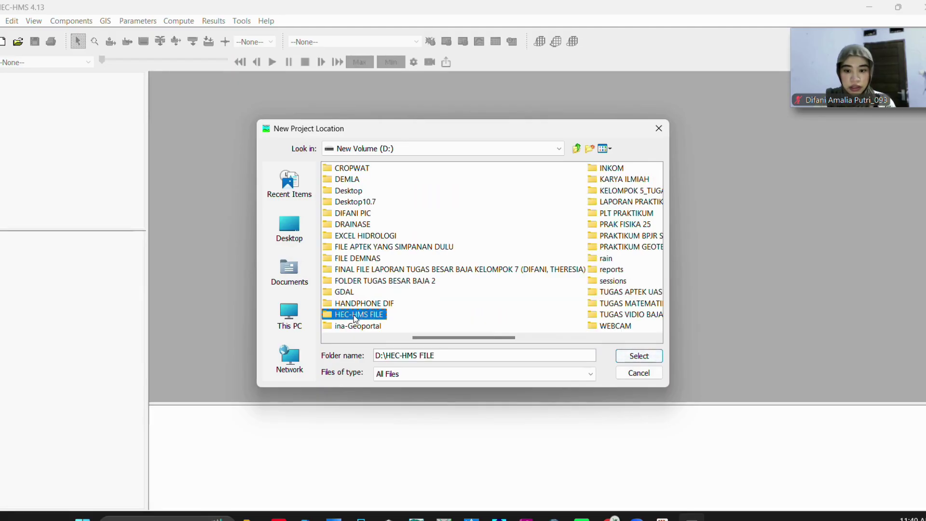
{"action": "double_click", "coordinate": [354, 316]}
{"action": "double_click", "coordinate": [355, 191]}
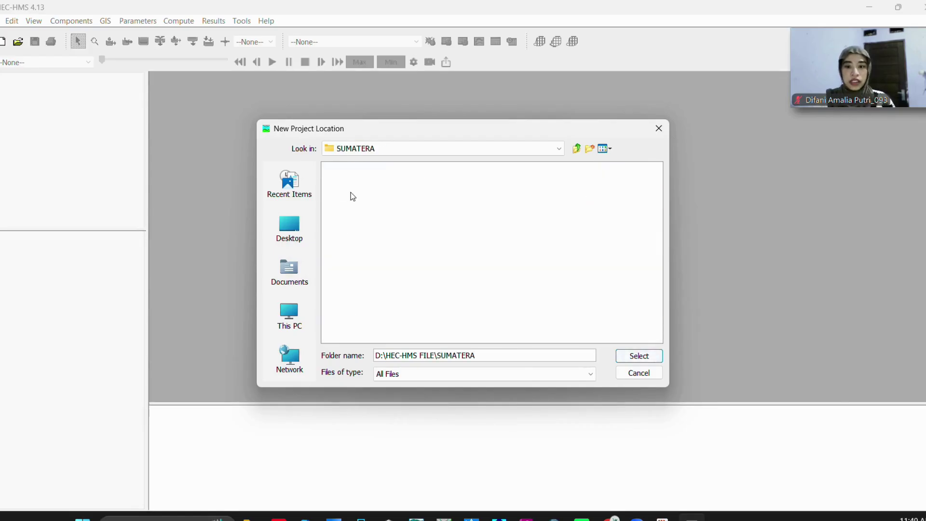
{"action": "left_click", "coordinate": [656, 361]}
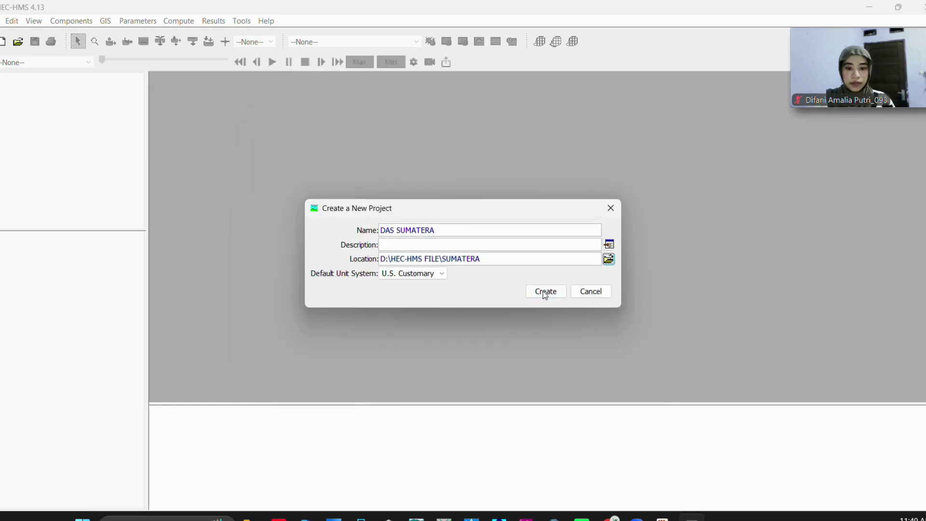
Set the default unit system to Metric and create the project
{"action": "left_click", "coordinate": [441, 274]}
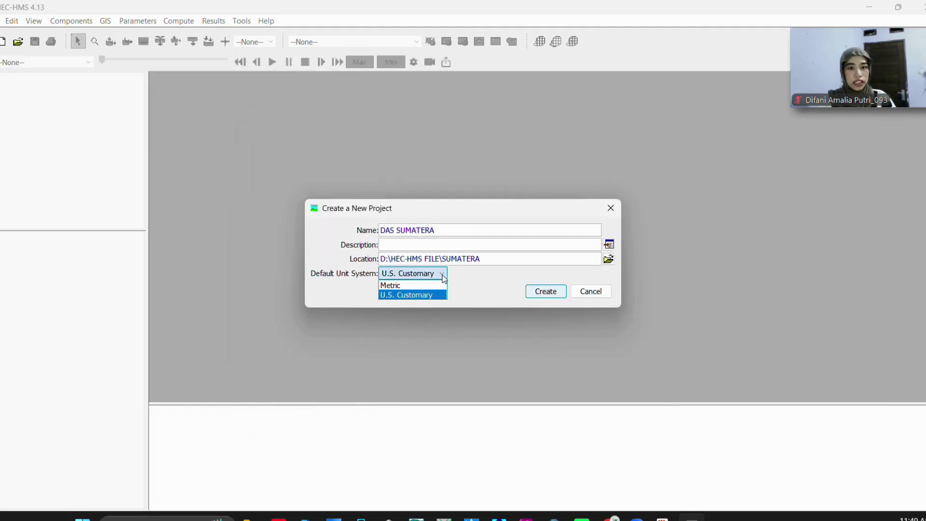
{"action": "left_click", "coordinate": [400, 284]}
{"action": "left_click", "coordinate": [555, 293]}
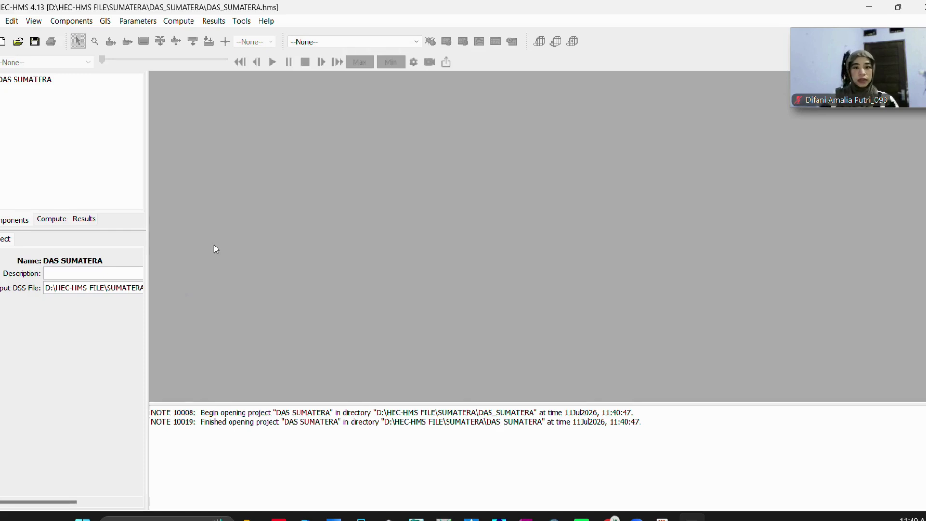
Create a new basin model named DAS SUMATERA
{"action": "left_click", "coordinate": [67, 21]}
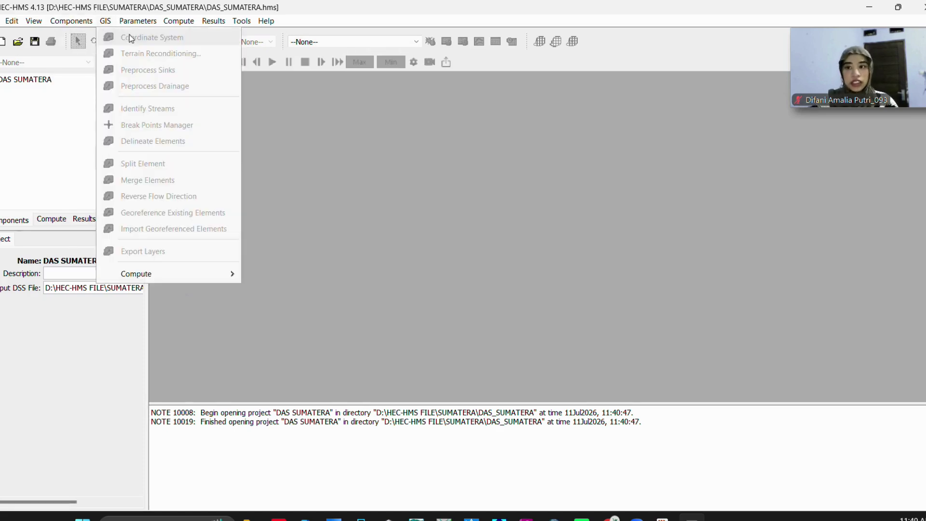
{"action": "mouse_move", "coordinate": [95, 39]}
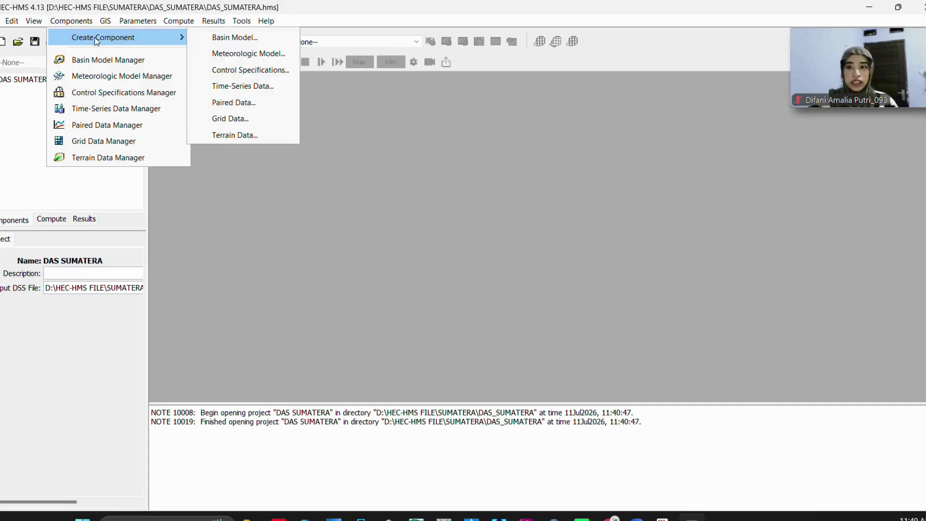
{"action": "left_click", "coordinate": [250, 41]}
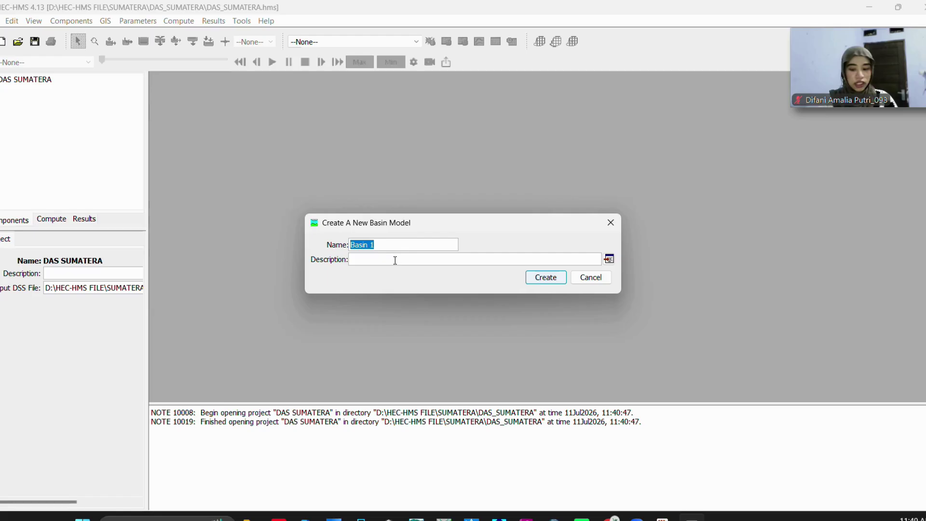
{"action": "type", "text": "DAS SUMATERA"}
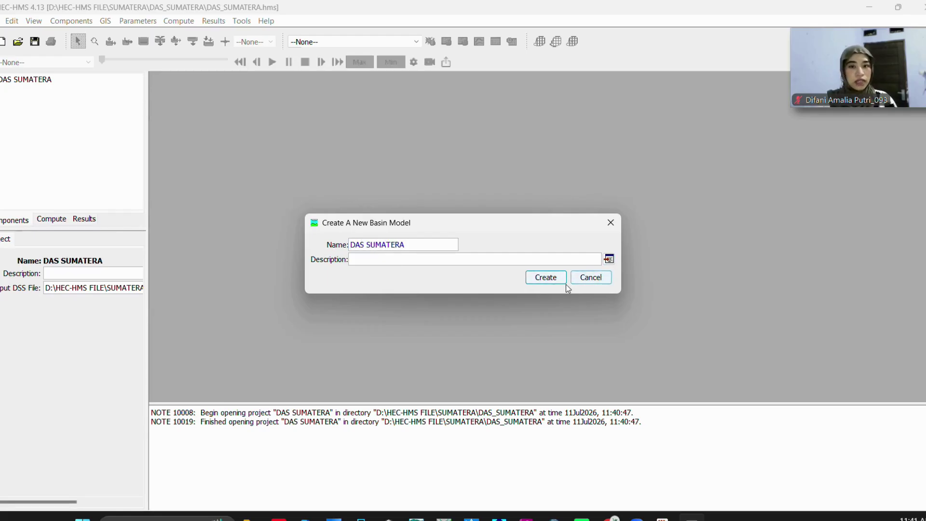
{"action": "left_click", "coordinate": [551, 279]}
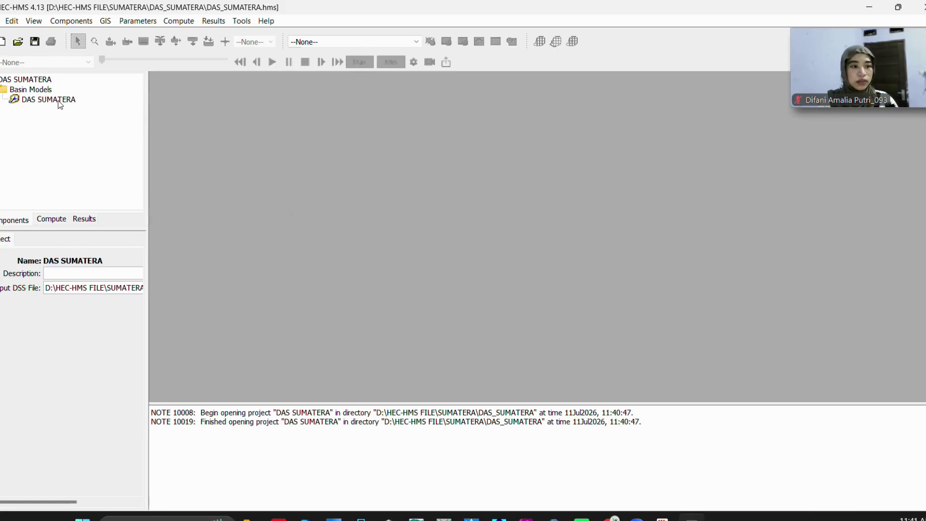
Start a new terrain data component named DEM SUMATERA and proceed to its elevation file settings
{"action": "left_click", "coordinate": [68, 23]}
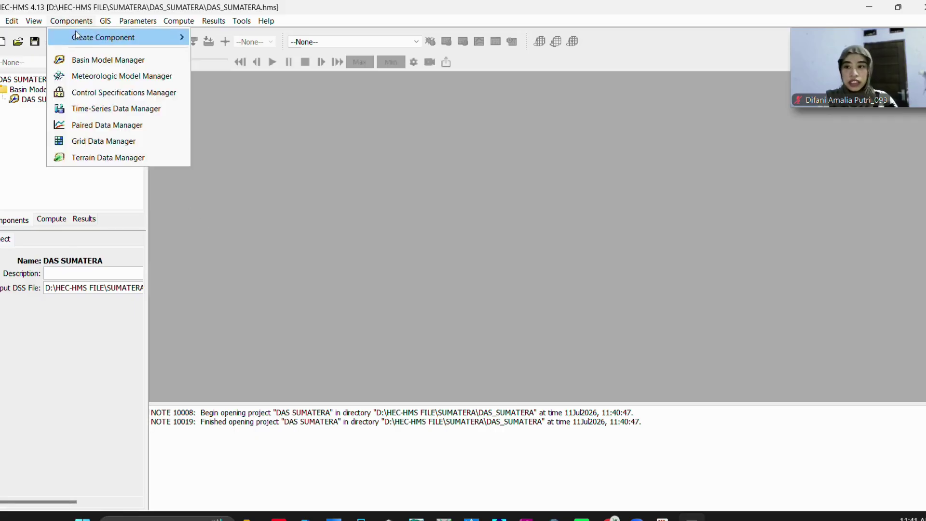
{"action": "left_click", "coordinate": [105, 160]}
{"action": "left_click", "coordinate": [273, 138]}
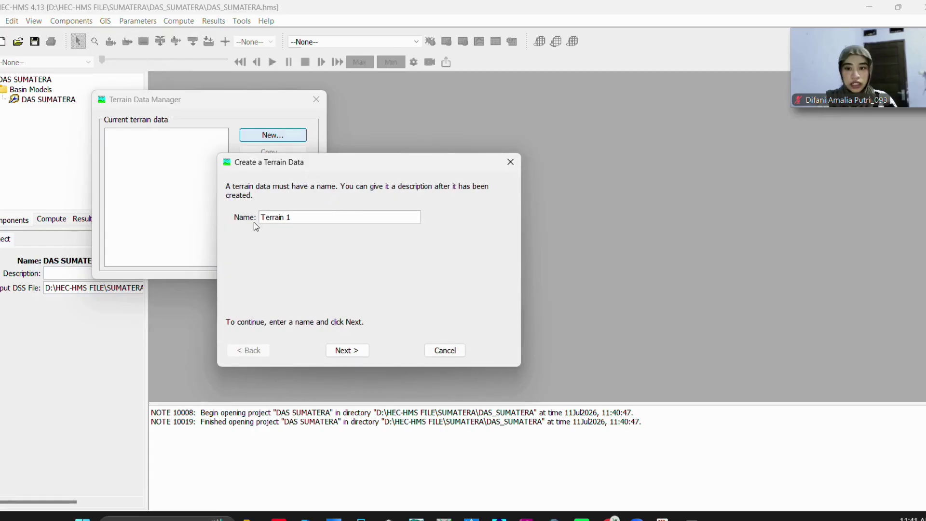
{"action": "left_click_drag", "start_coordinate": [294, 218], "coordinate": [216, 215]}
{"action": "type", "text": "DEM SUMATERA"}
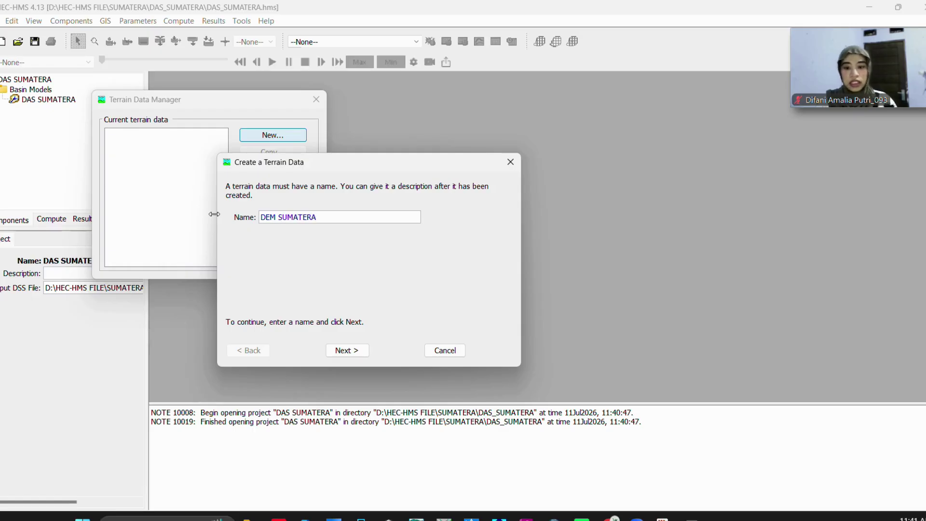
{"action": "left_click", "coordinate": [342, 351]}
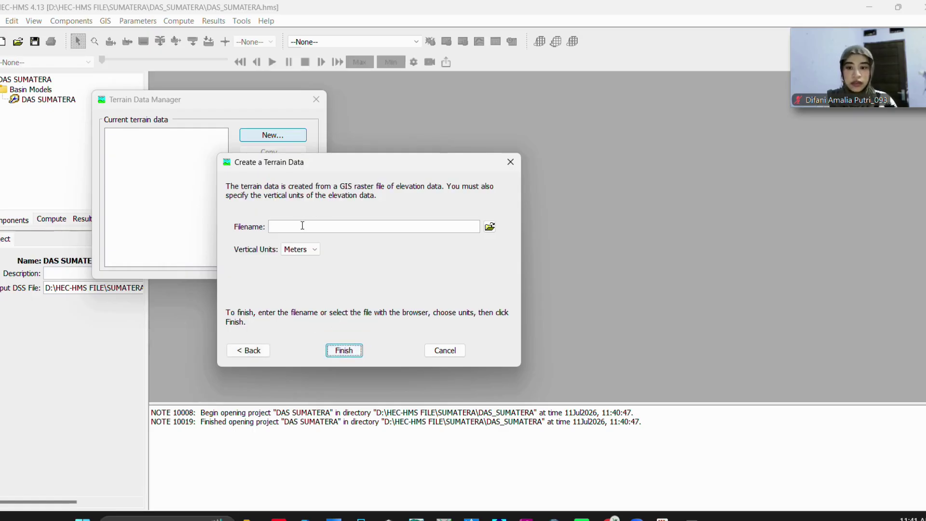
Look through the folder D:\ARCGIS FILE\DEMNAS\GIS for the terrain's elevation raster file
{"action": "left_click", "coordinate": [490, 228]}
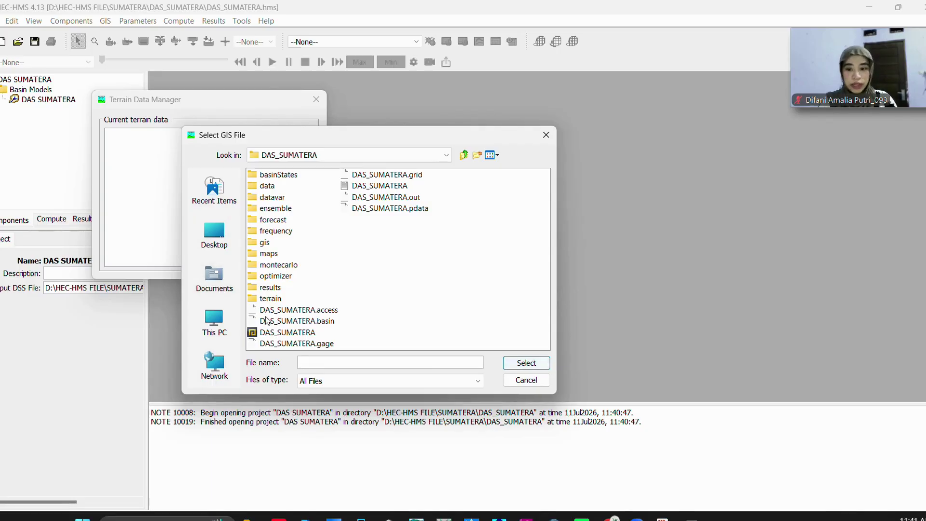
{"action": "left_click", "coordinate": [213, 319]}
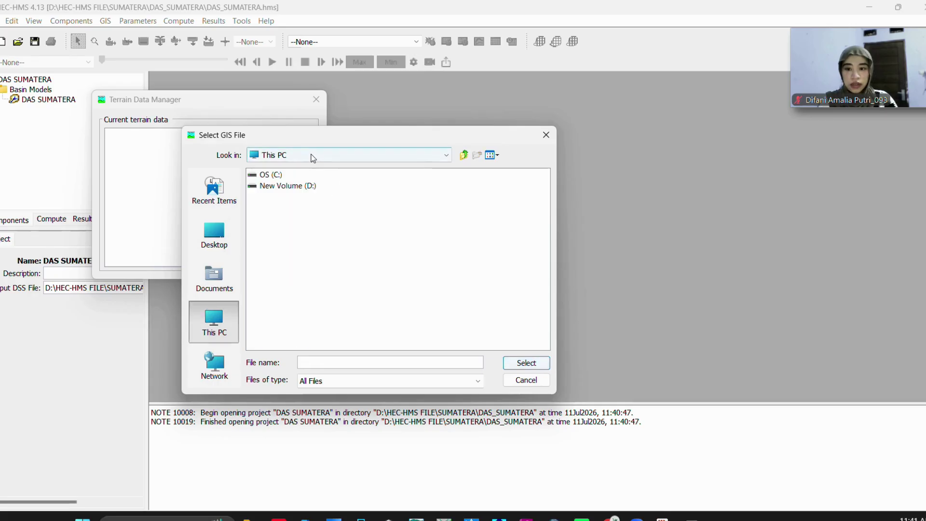
{"action": "left_click", "coordinate": [305, 187]}
{"action": "double_click", "coordinate": [304, 187]}
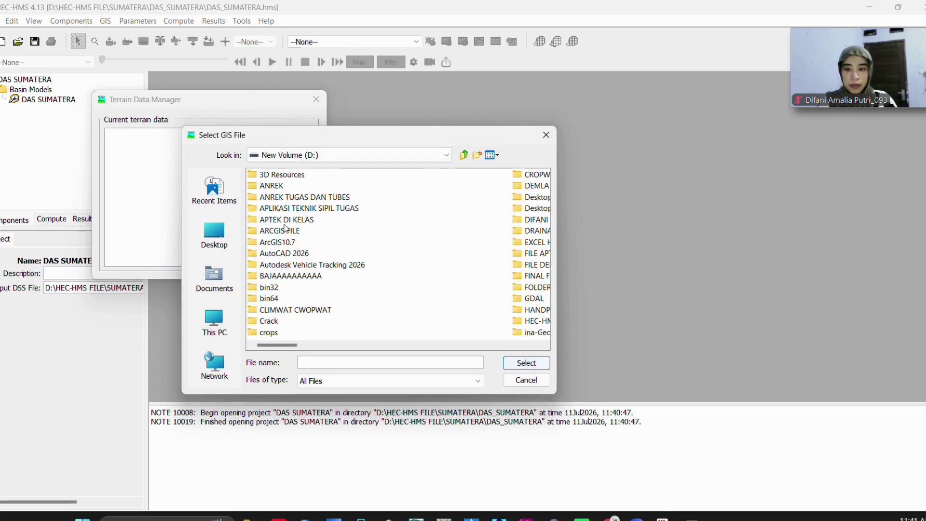
{"action": "left_click", "coordinate": [286, 232]}
{"action": "left_click", "coordinate": [286, 231]}
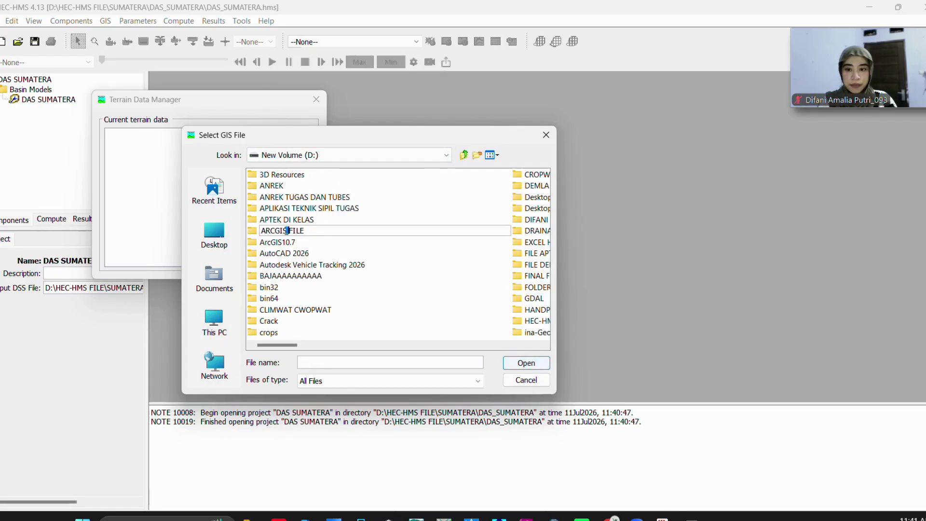
{"action": "left_click", "coordinate": [318, 224]}
{"action": "double_click", "coordinate": [293, 231]}
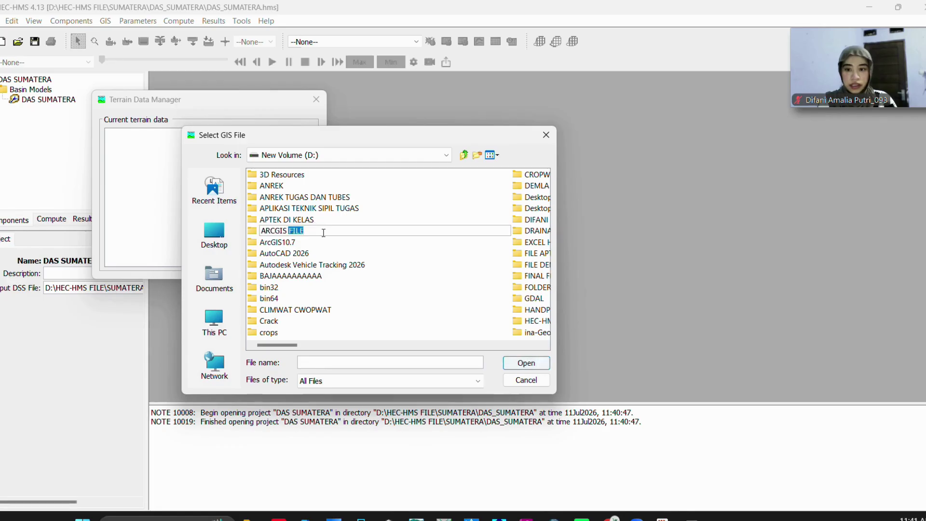
{"action": "left_click", "coordinate": [326, 232]}
{"action": "left_click", "coordinate": [346, 154]}
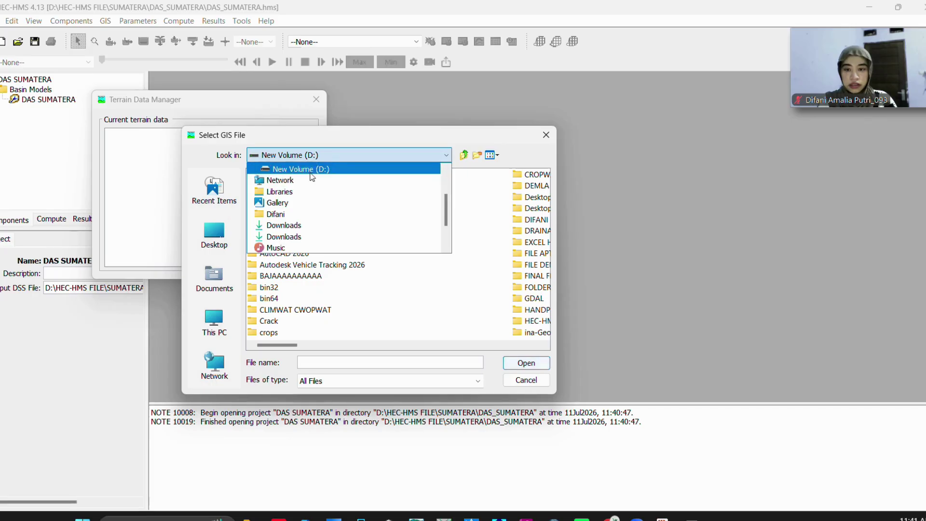
{"action": "left_click", "coordinate": [337, 170]}
{"action": "double_click", "coordinate": [280, 231]}
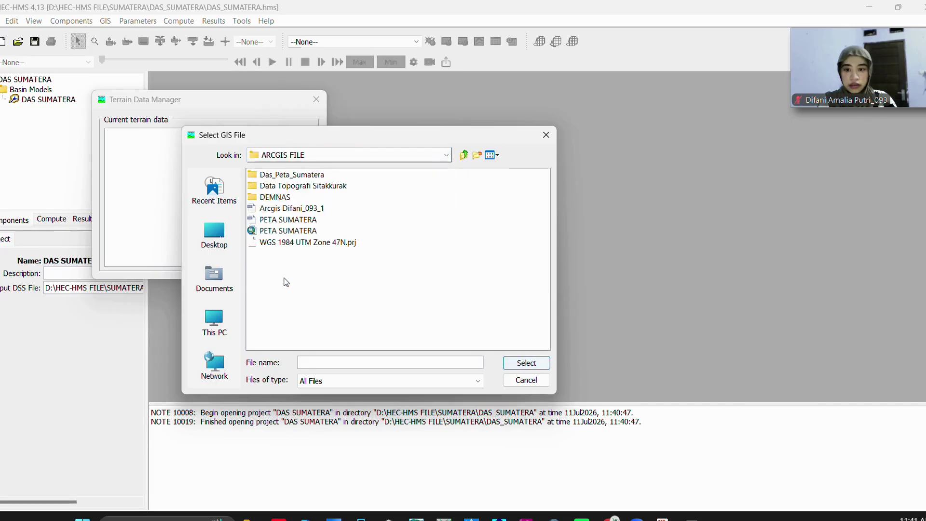
{"action": "double_click", "coordinate": [282, 197]}
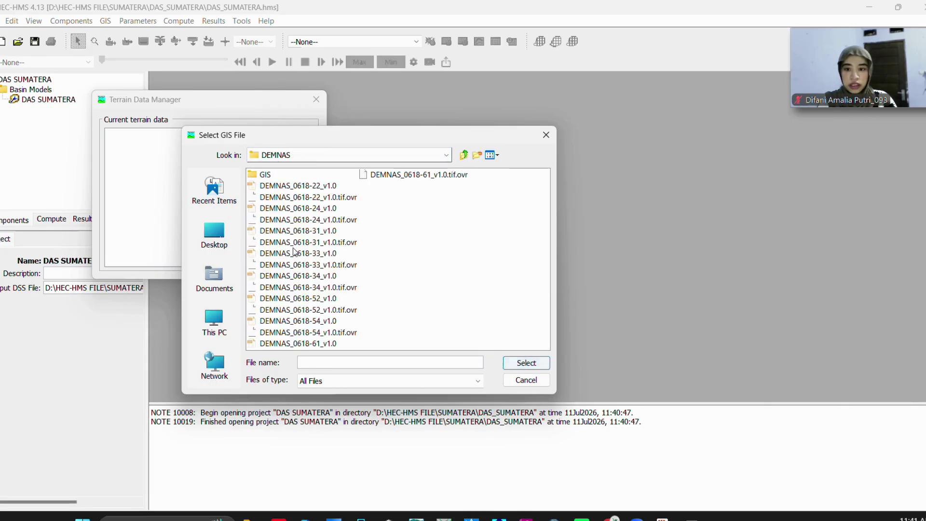
{"action": "double_click", "coordinate": [274, 175]}
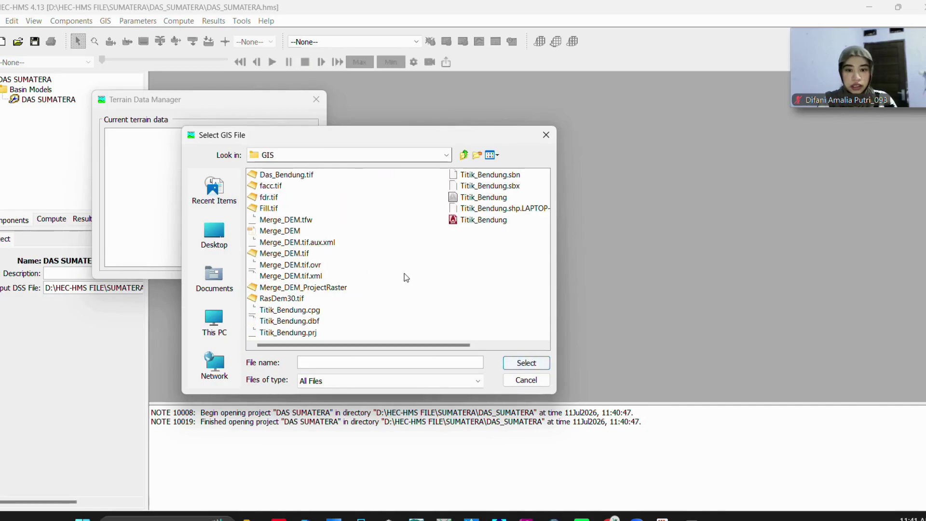
{"action": "scroll", "coordinate": [405, 275], "scroll_direction": "down", "scroll_amount": 3}
{"action": "scroll", "coordinate": [404, 275], "scroll_direction": "up", "scroll_amount": 3}
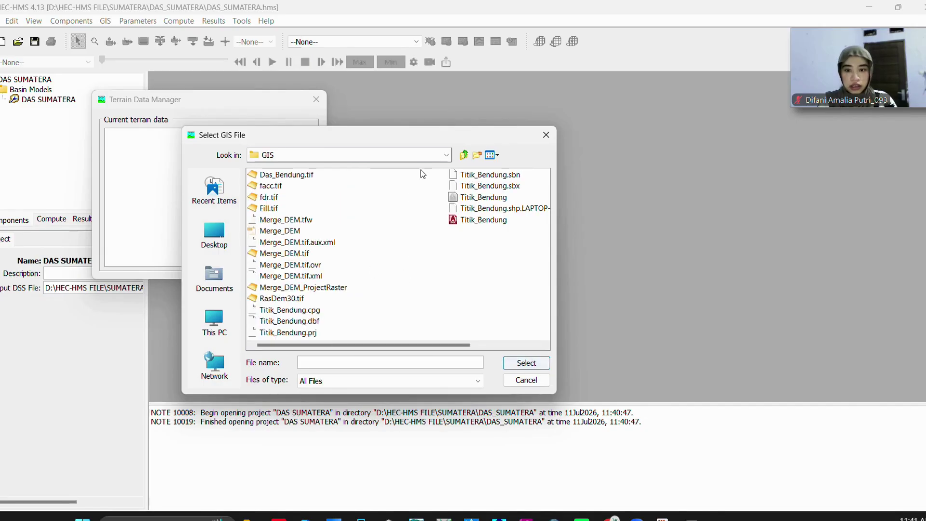
Select D:\FILE DEMNAS\FILE DEMNAS\GIS\RasDem30.tif as the elevation file and finish creating the terrain data
{"action": "left_click", "coordinate": [217, 281]}
{"action": "left_click", "coordinate": [212, 325]}
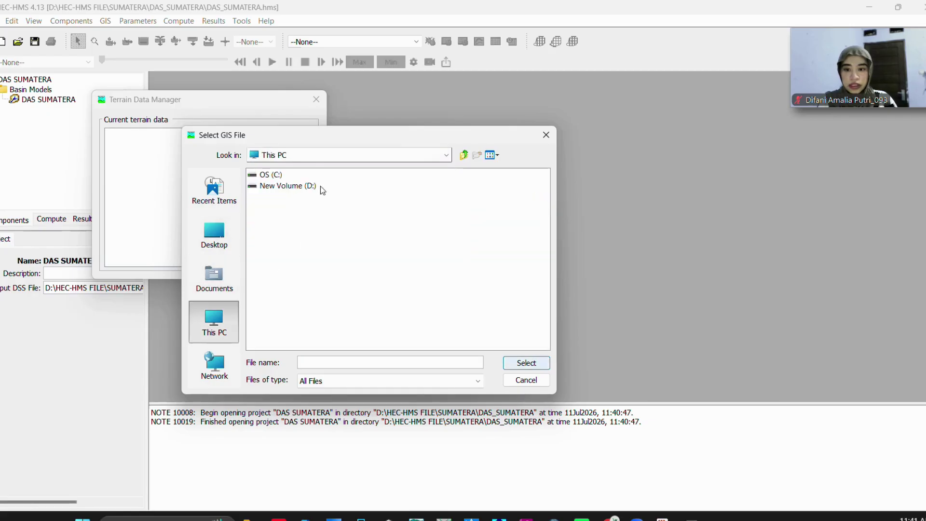
{"action": "left_click", "coordinate": [292, 189]}
{"action": "double_click", "coordinate": [292, 186]}
{"action": "scroll", "coordinate": [297, 294], "scroll_direction": "down", "scroll_amount": 3}
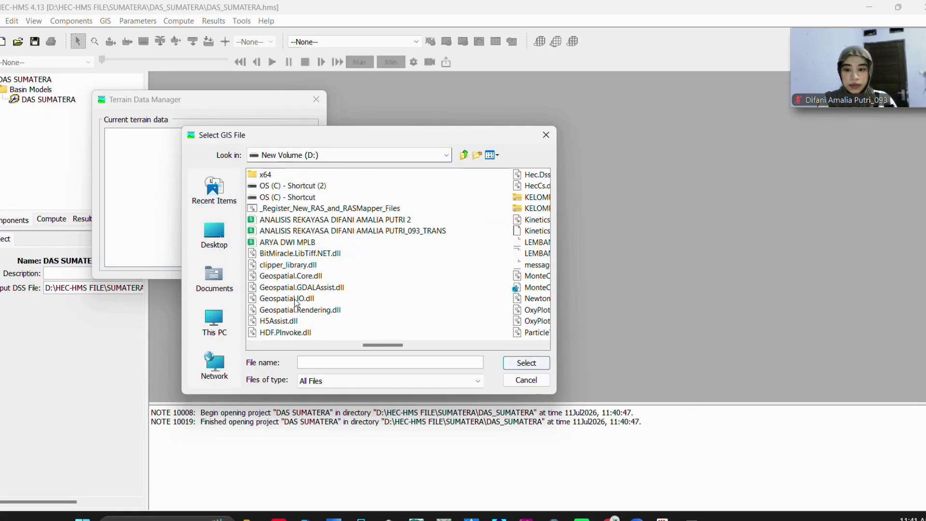
{"action": "scroll", "coordinate": [292, 280], "scroll_direction": "up", "scroll_amount": 2}
{"action": "double_click", "coordinate": [295, 264]}
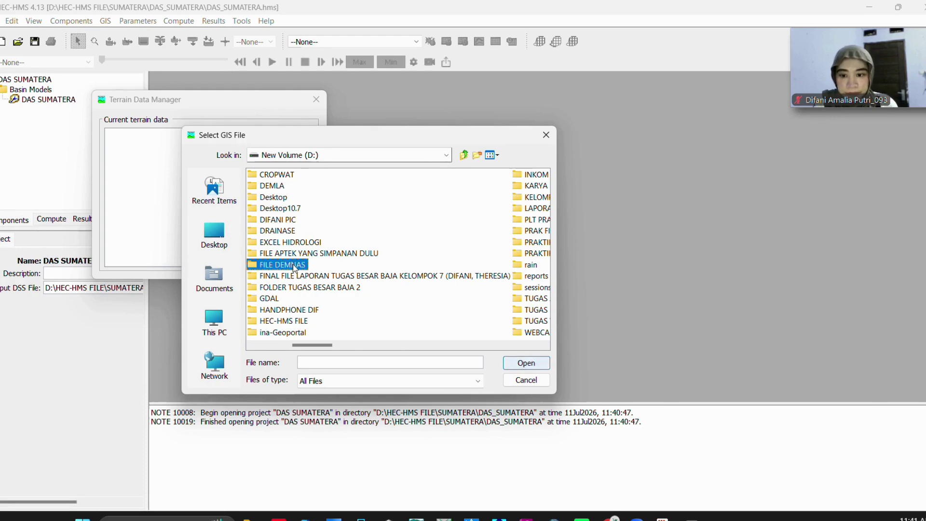
{"action": "double_click", "coordinate": [282, 175]}
{"action": "double_click", "coordinate": [267, 175]}
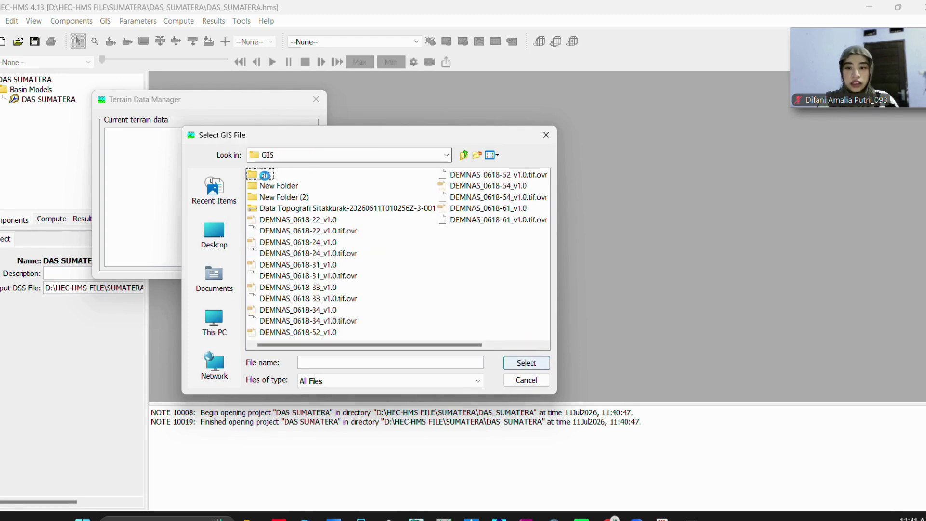
{"action": "scroll", "coordinate": [337, 289], "scroll_direction": "down", "scroll_amount": 1}
{"action": "scroll", "coordinate": [329, 308], "scroll_direction": "down", "scroll_amount": 1}
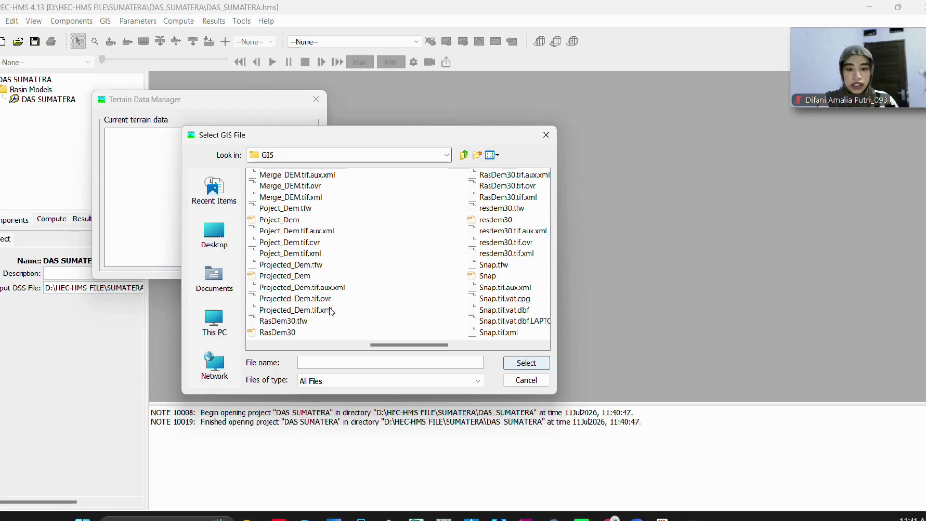
{"action": "double_click", "coordinate": [280, 333]}
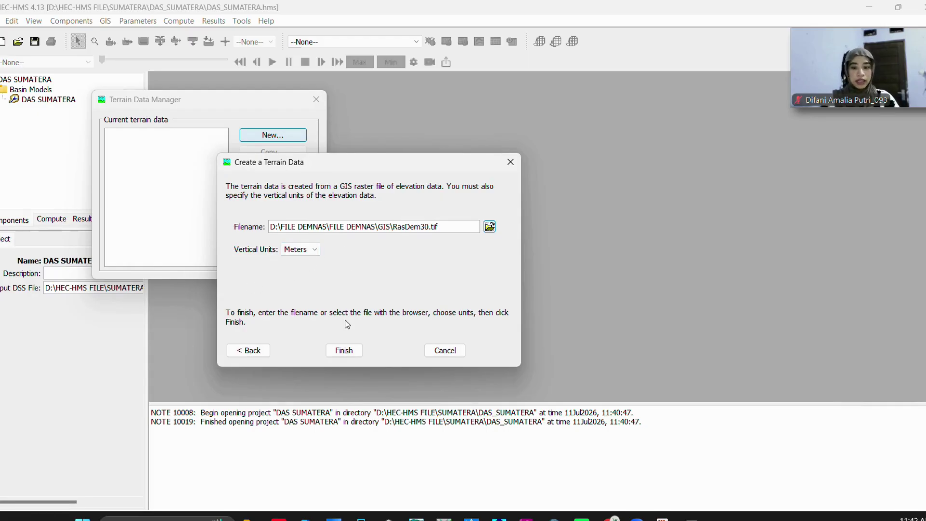
{"action": "left_click", "coordinate": [345, 351]}
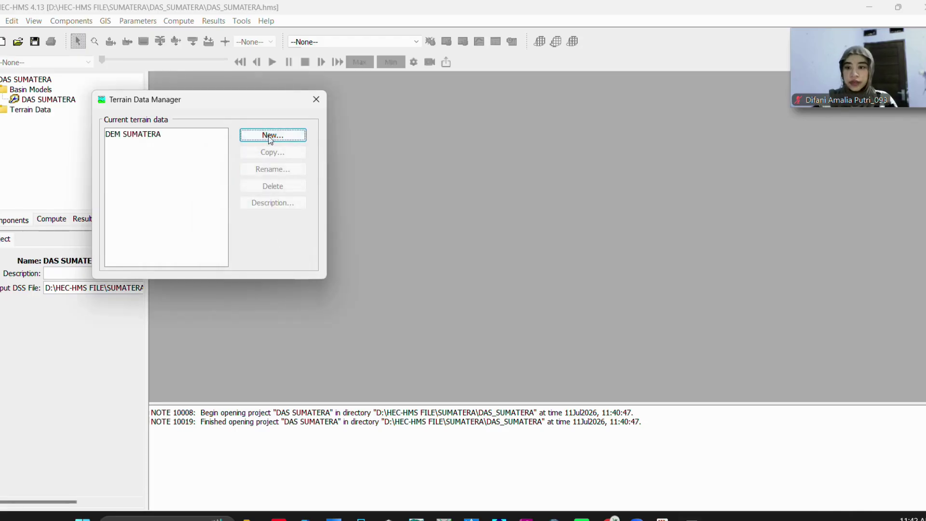
{"action": "left_click_drag", "start_coordinate": [228, 98], "coordinate": [352, 114]}
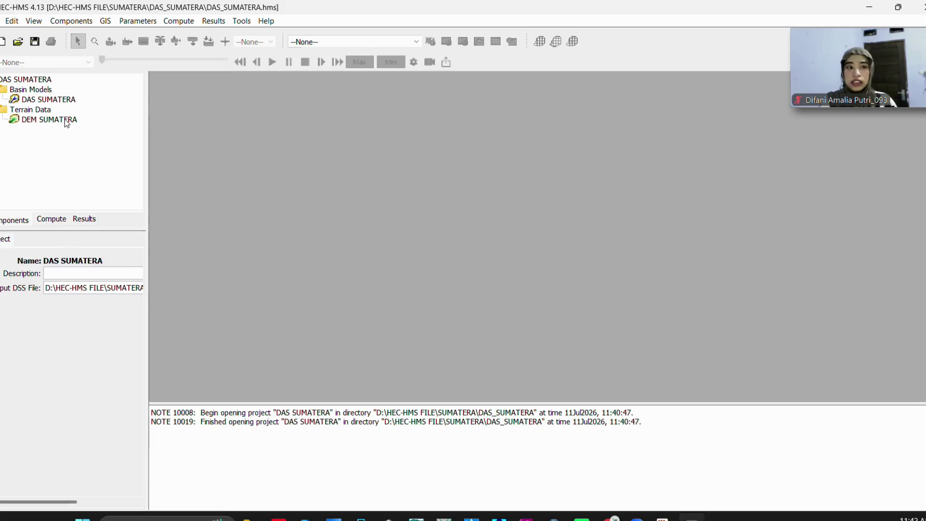
Display the DAS SUMATERA basin model in a maximized window and open its coordinate system definition
{"action": "left_click", "coordinate": [48, 99]}
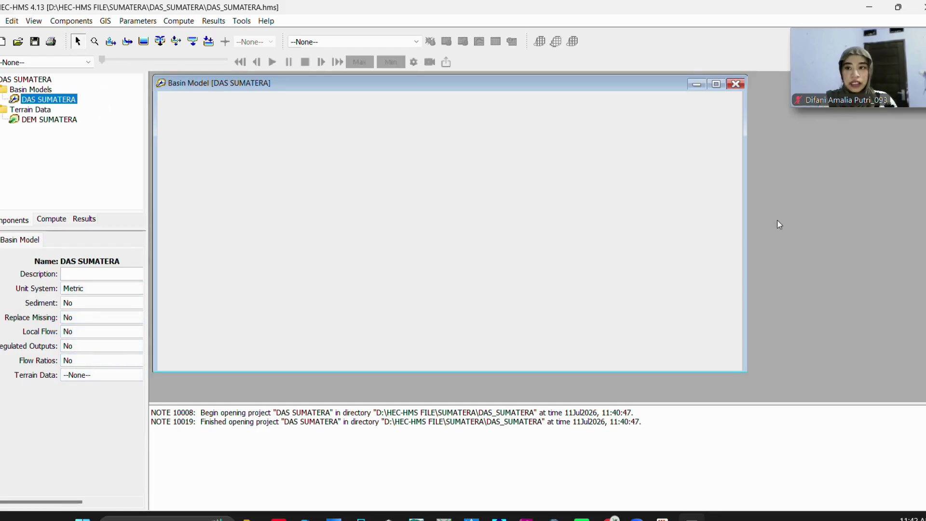
{"action": "left_click", "coordinate": [717, 85]}
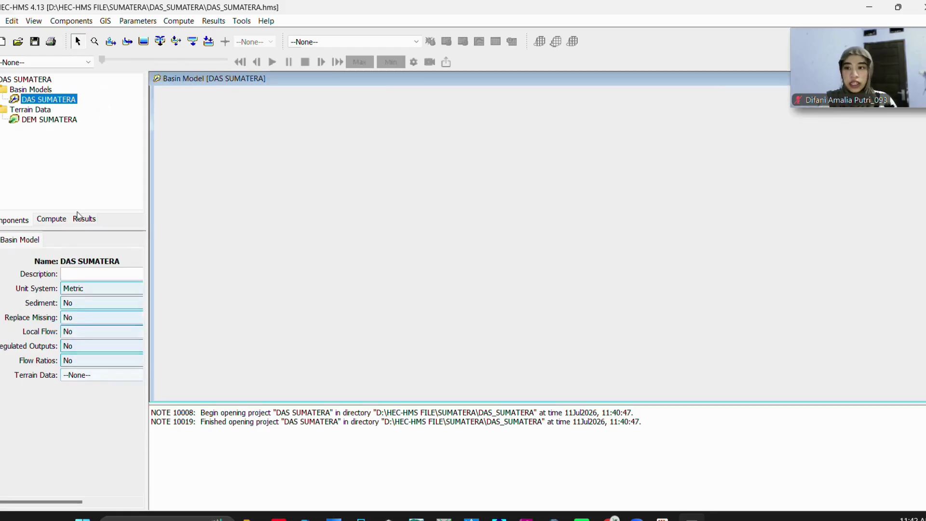
{"action": "left_click", "coordinate": [105, 20]}
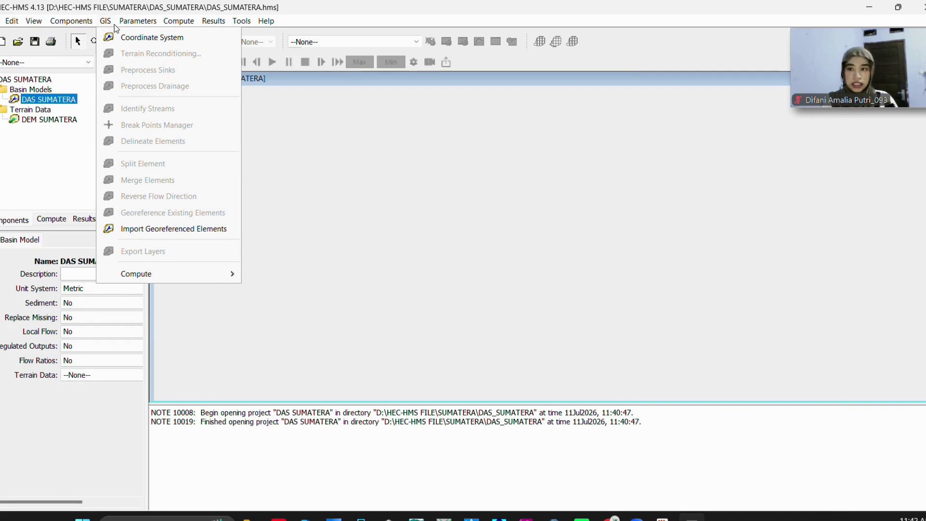
{"action": "mouse_move", "coordinate": [138, 20]}
{"action": "left_click", "coordinate": [112, 36]}
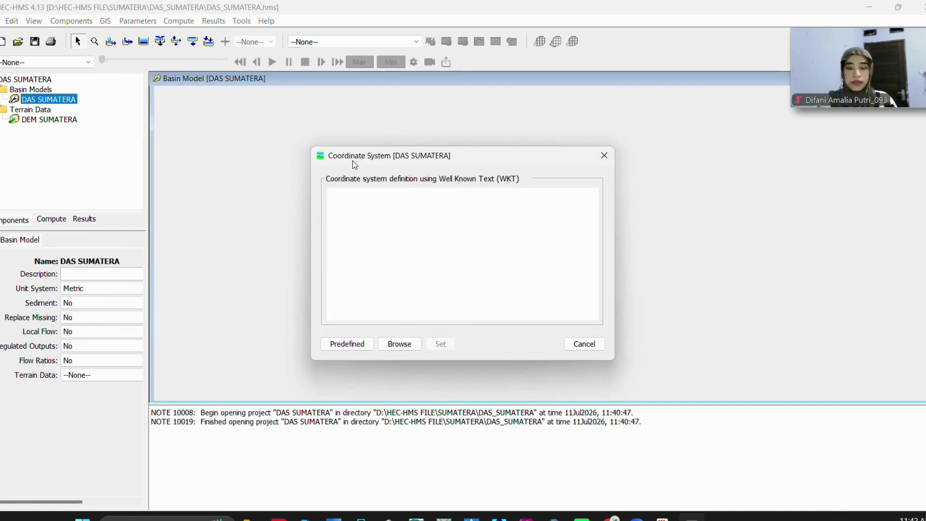
Try to load the basin model's coordinate system from the file WGS 1984 UTM Zone 47N.prj
{"action": "left_click", "coordinate": [399, 344]}
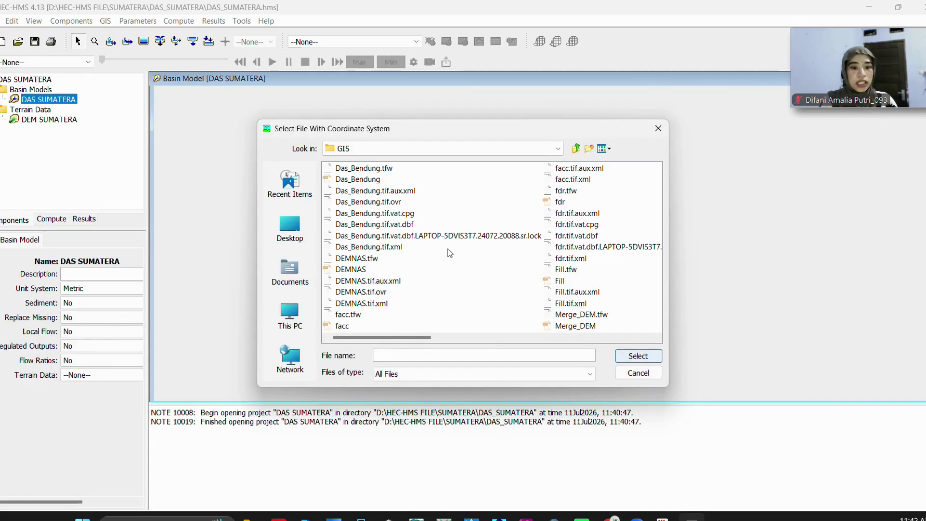
{"action": "scroll", "coordinate": [432, 263], "scroll_direction": "down", "scroll_amount": 5}
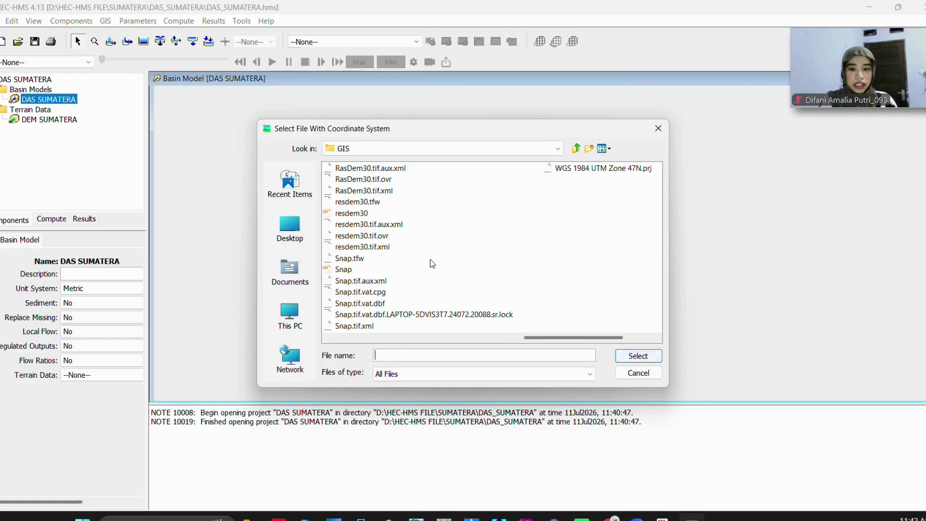
{"action": "left_click", "coordinate": [593, 172]}
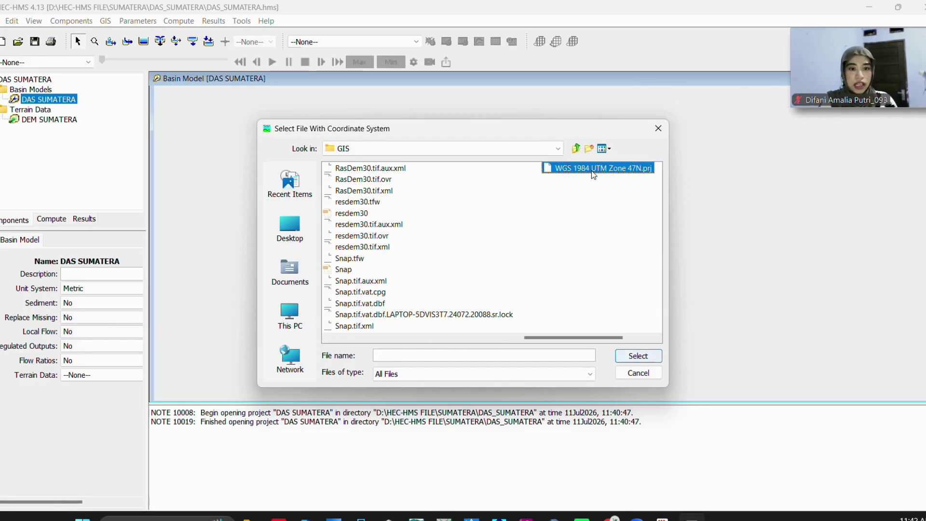
{"action": "left_click", "coordinate": [638, 357]}
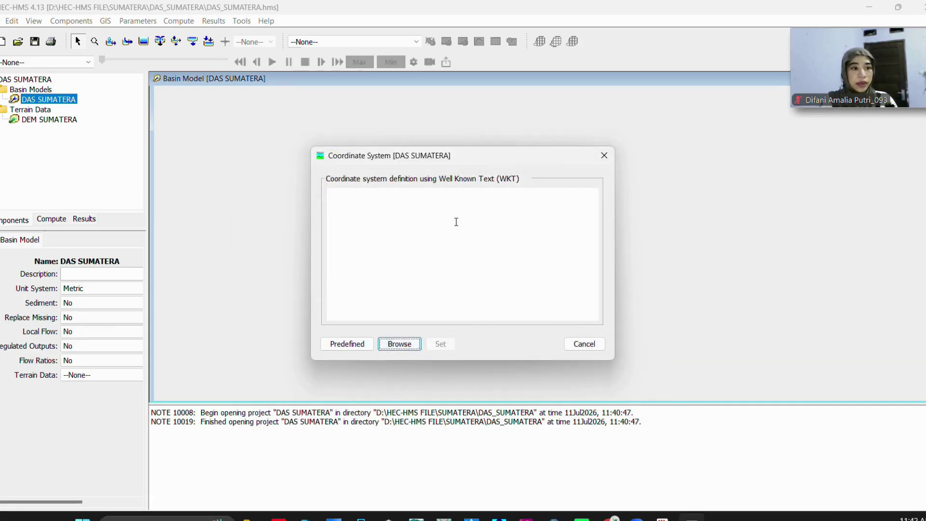
Set the basin model's coordinate system to the predefined Universal Transverse Mercator (UTM) type, zone 47, with the WGS 84 datum
{"action": "left_click", "coordinate": [346, 346]}
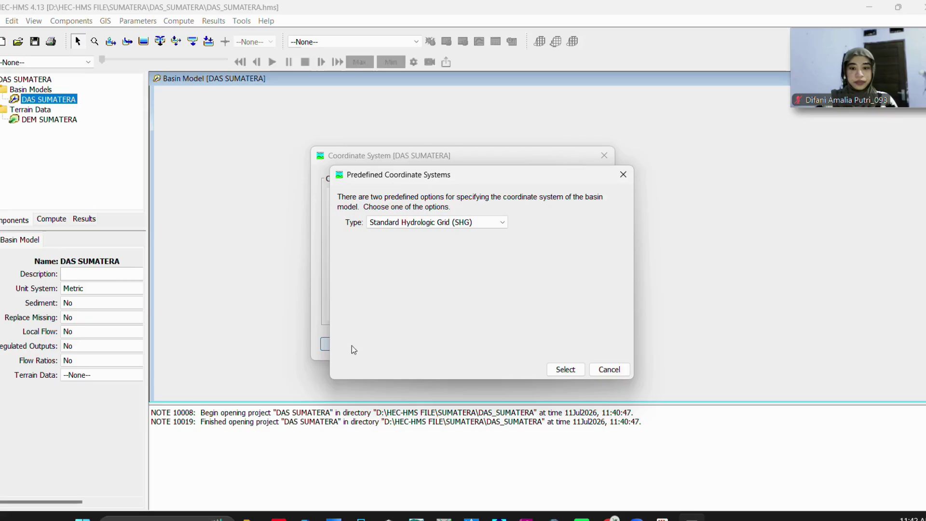
{"action": "left_click", "coordinate": [502, 222]}
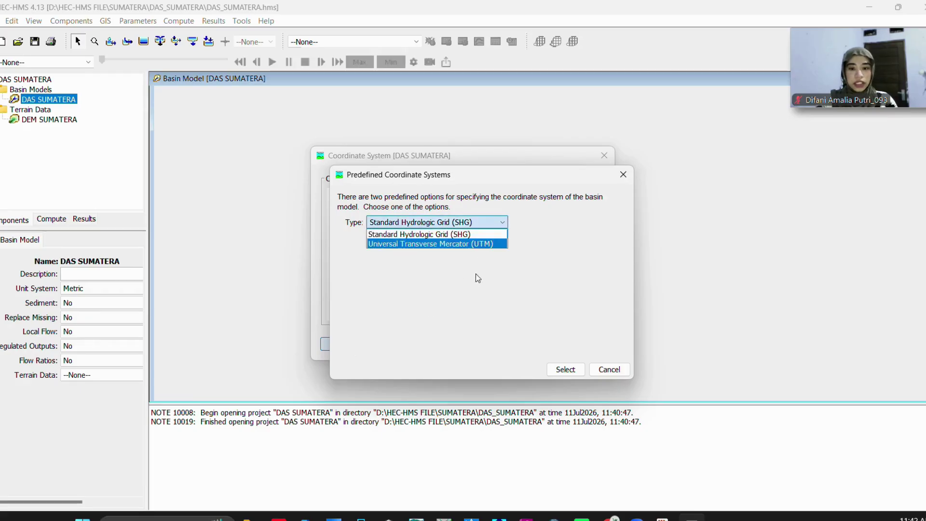
{"action": "left_click", "coordinate": [486, 245]}
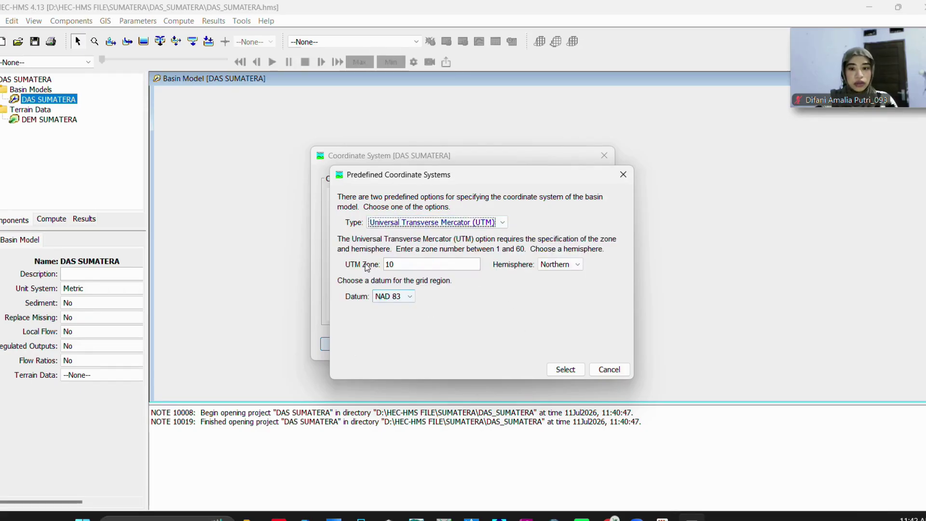
{"action": "left_click", "coordinate": [467, 269]}
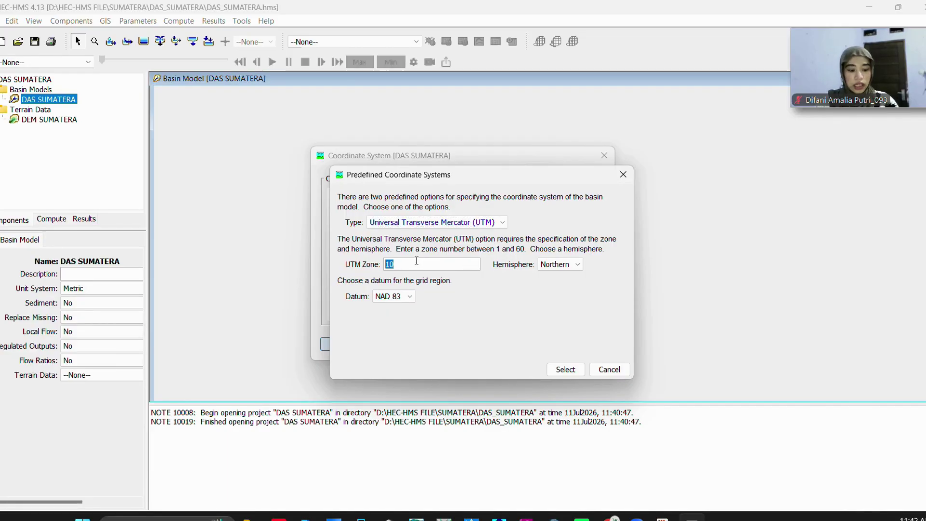
{"action": "type", "text": "47"}
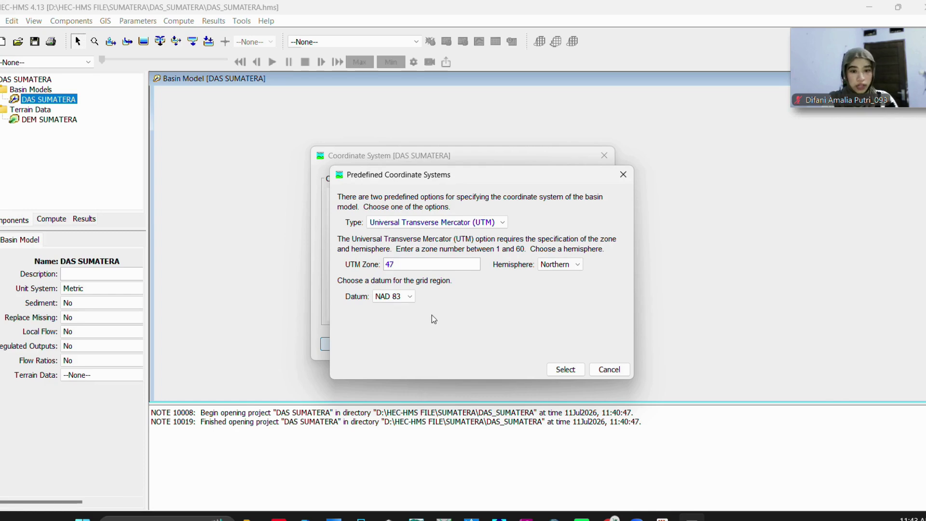
{"action": "left_click", "coordinate": [404, 299]}
{"action": "left_click", "coordinate": [381, 318]}
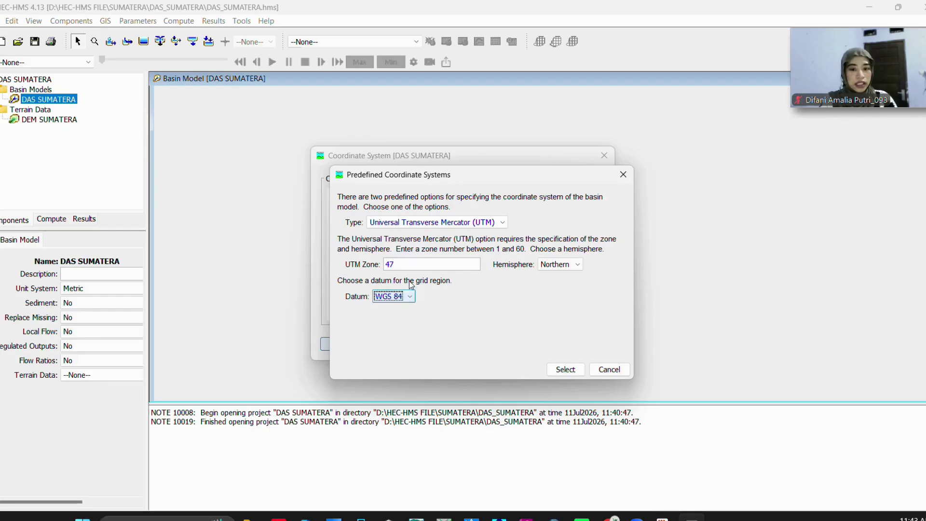
{"action": "left_click", "coordinate": [561, 370]}
{"action": "scroll", "coordinate": [436, 233], "scroll_direction": "down", "scroll_amount": 5}
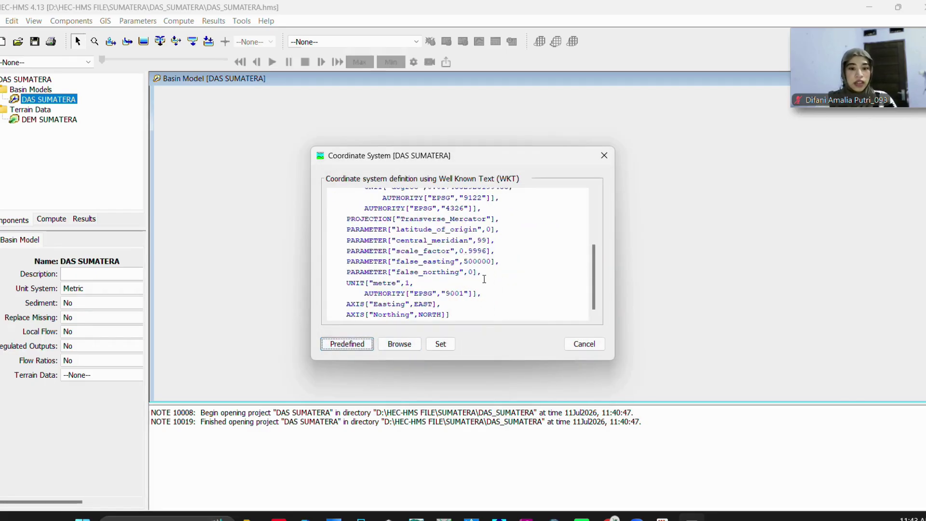
{"action": "scroll", "coordinate": [436, 232], "scroll_direction": "up", "scroll_amount": 5}
{"action": "left_click", "coordinate": [440, 344]}
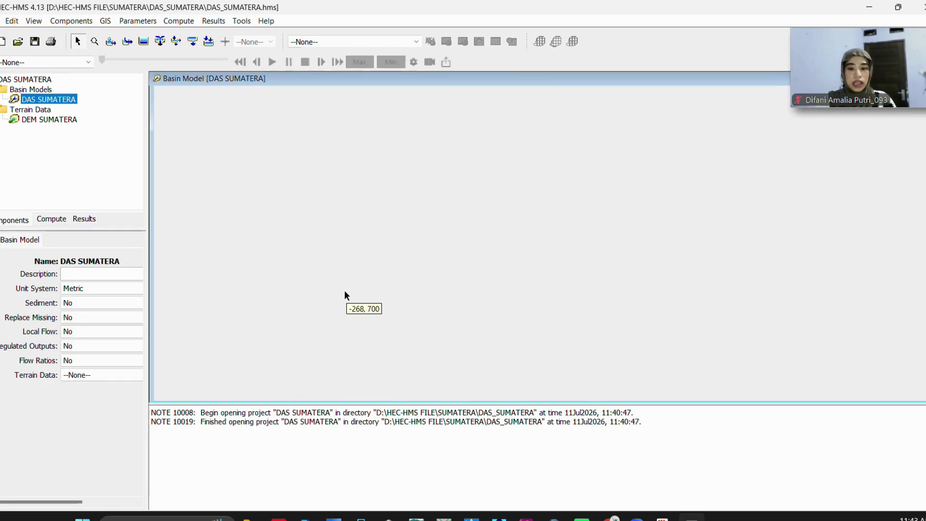
Assign the DEM SUMATERA terrain data to the DAS SUMATERA basin model and select that terrain component
{"action": "left_click", "coordinate": [106, 22]}
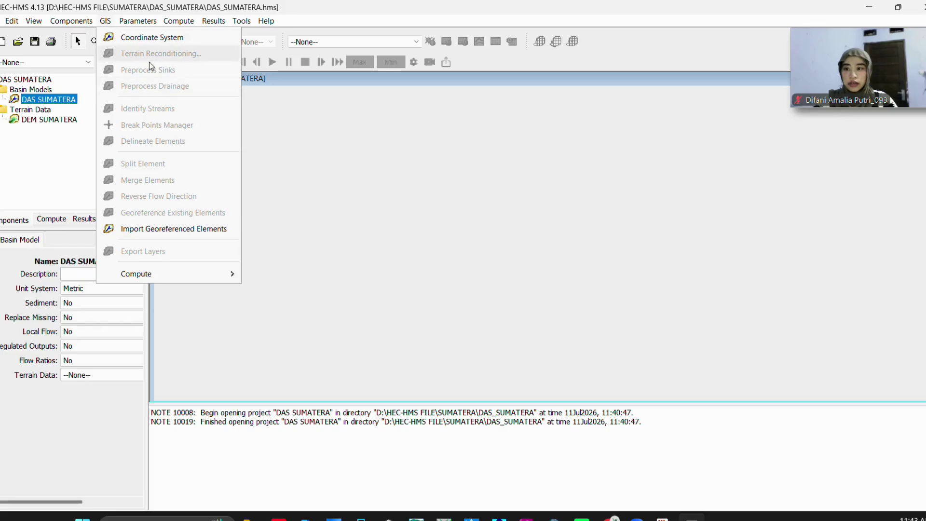
{"action": "left_click", "coordinate": [101, 375]}
{"action": "left_click", "coordinate": [102, 375]}
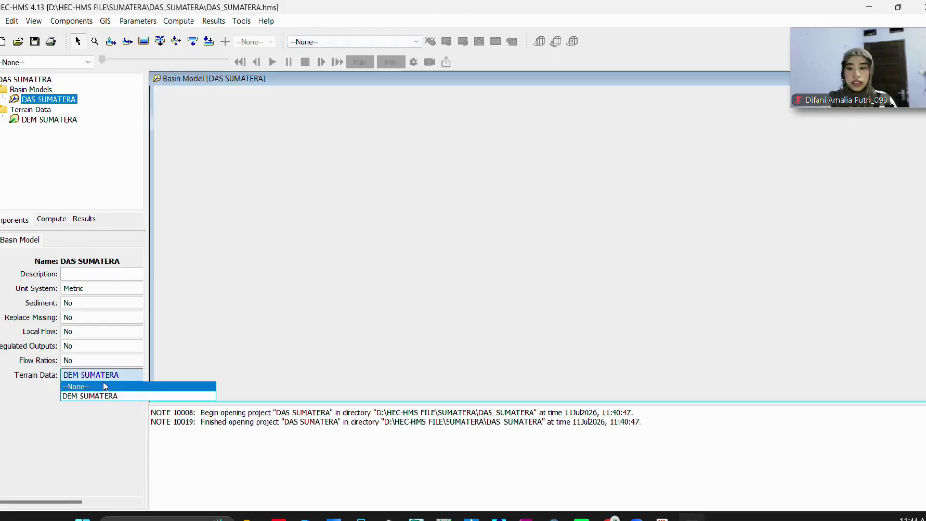
{"action": "left_click", "coordinate": [107, 388]}
{"action": "left_click", "coordinate": [49, 90]}
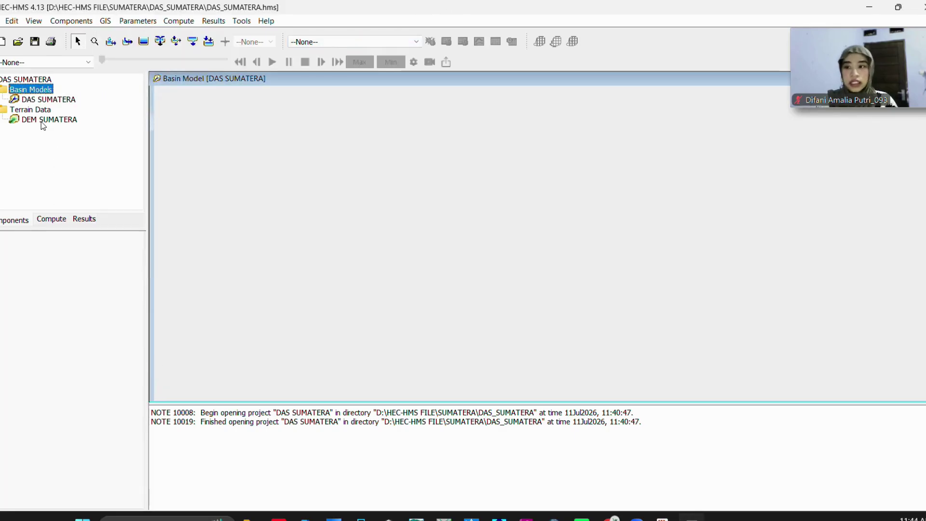
{"action": "left_click", "coordinate": [50, 99]}
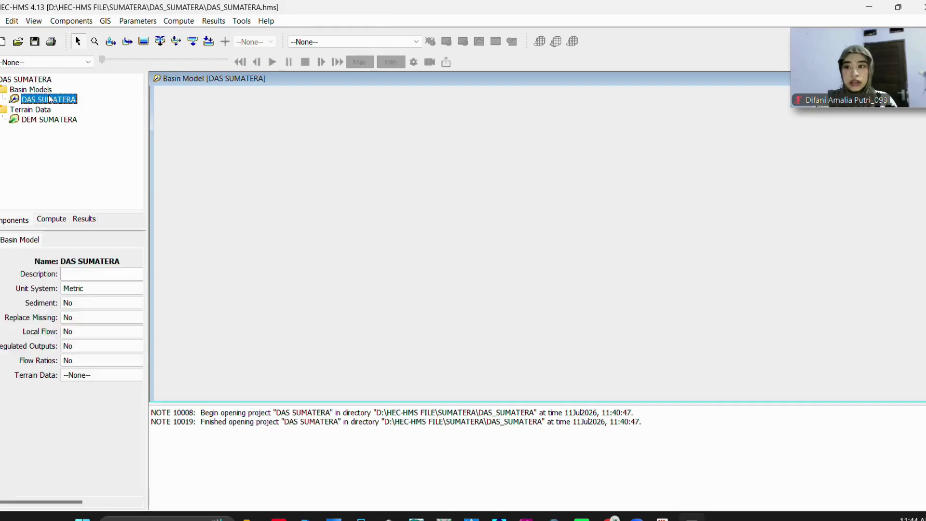
{"action": "left_click", "coordinate": [99, 374]}
{"action": "left_click", "coordinate": [100, 398]}
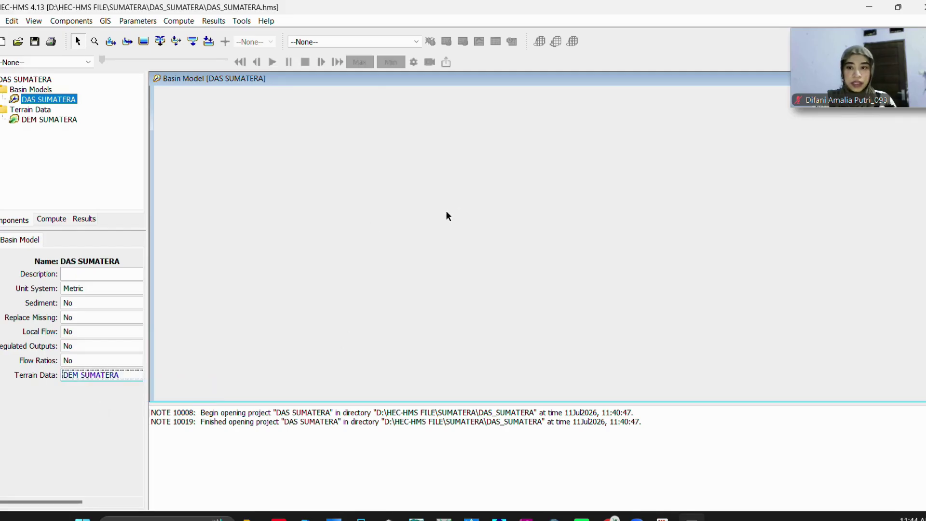
{"action": "left_click", "coordinate": [392, 232]}
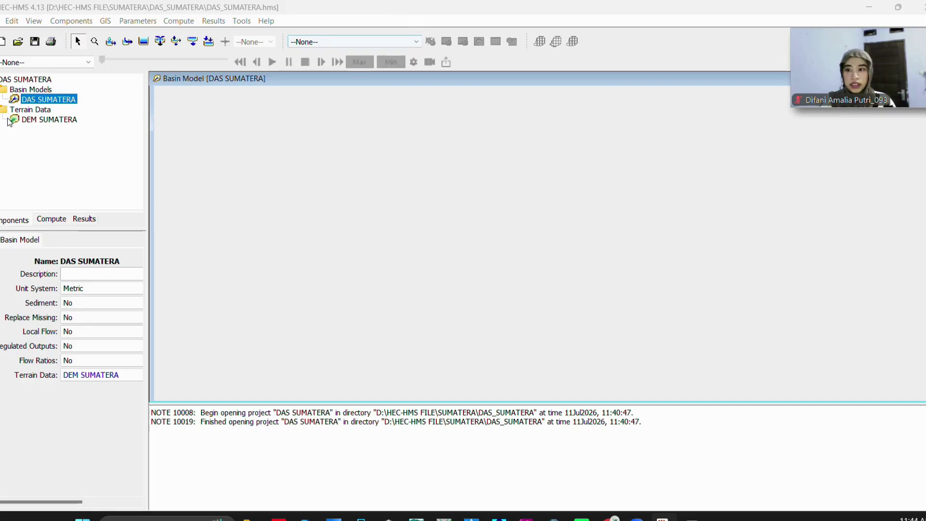
{"action": "left_click", "coordinate": [49, 121]}
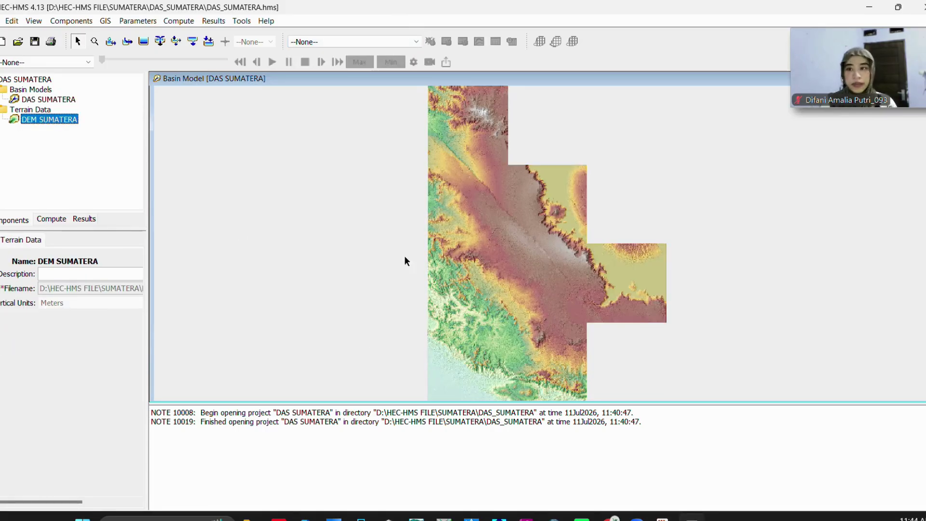
Review the coordinate system definition assigned to the DAS SUMATERA basin model
{"action": "left_click", "coordinate": [105, 21]}
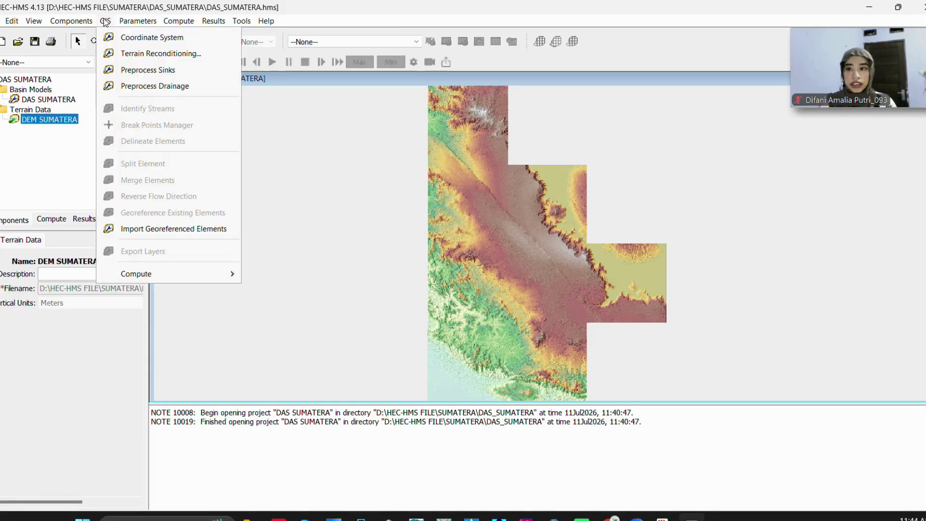
{"action": "left_click", "coordinate": [196, 36]}
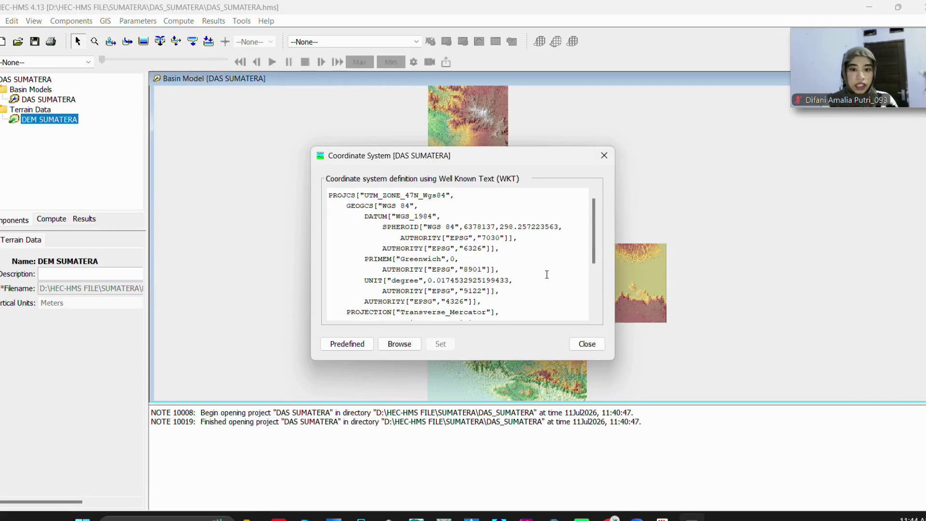
{"action": "left_click", "coordinate": [575, 346]}
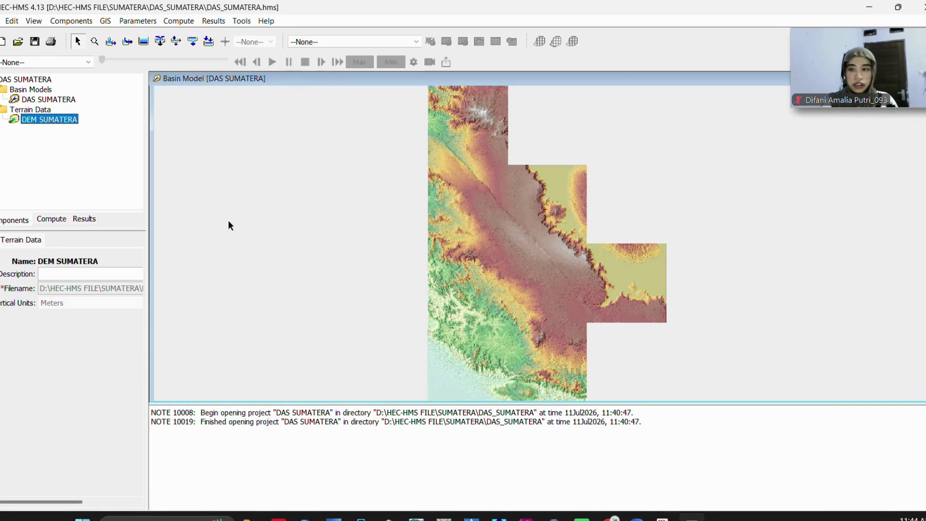
Preprocess the sinks and the drainage of the DEM SUMATERA terrain for the basin model
{"action": "left_click", "coordinate": [109, 22]}
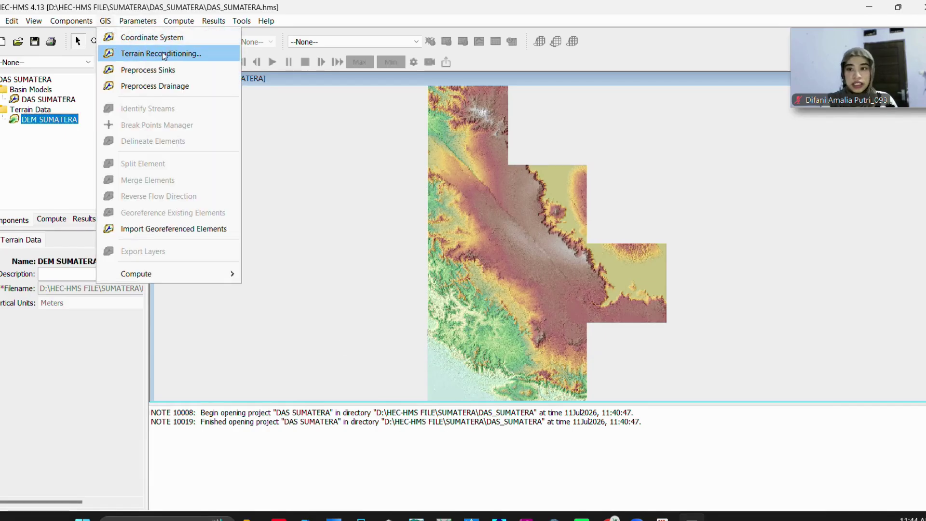
{"action": "left_click", "coordinate": [189, 70]}
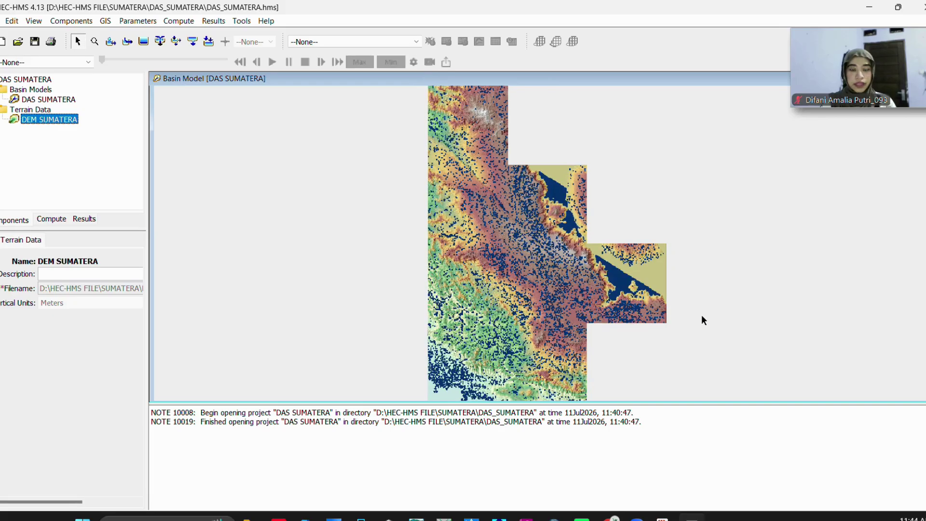
{"action": "left_click", "coordinate": [106, 22]}
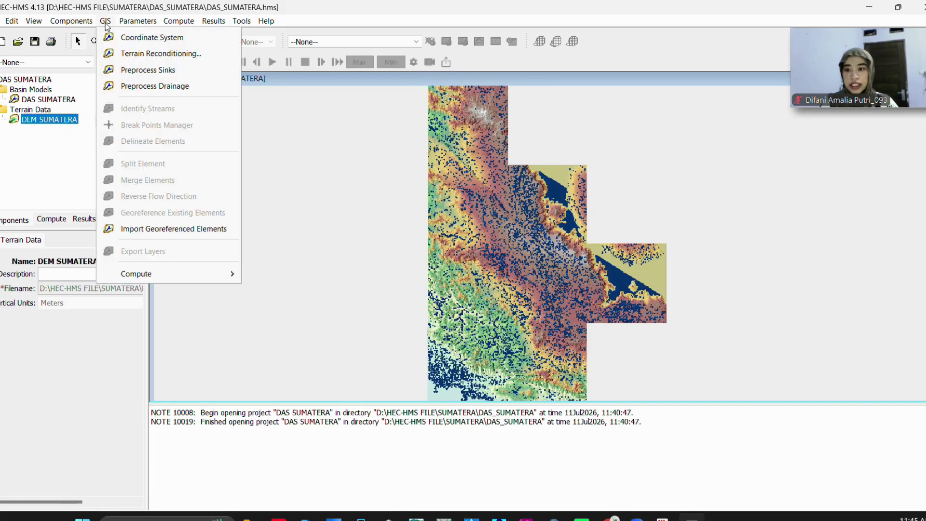
{"action": "left_click", "coordinate": [209, 91]}
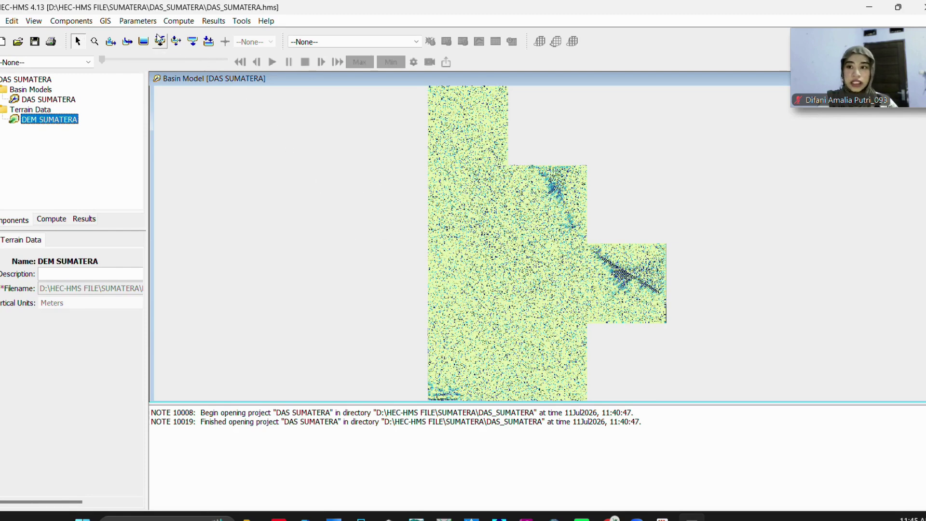
Identify the streams of the basin model using a stream definition area of 122 km2
{"action": "left_click", "coordinate": [114, 23]}
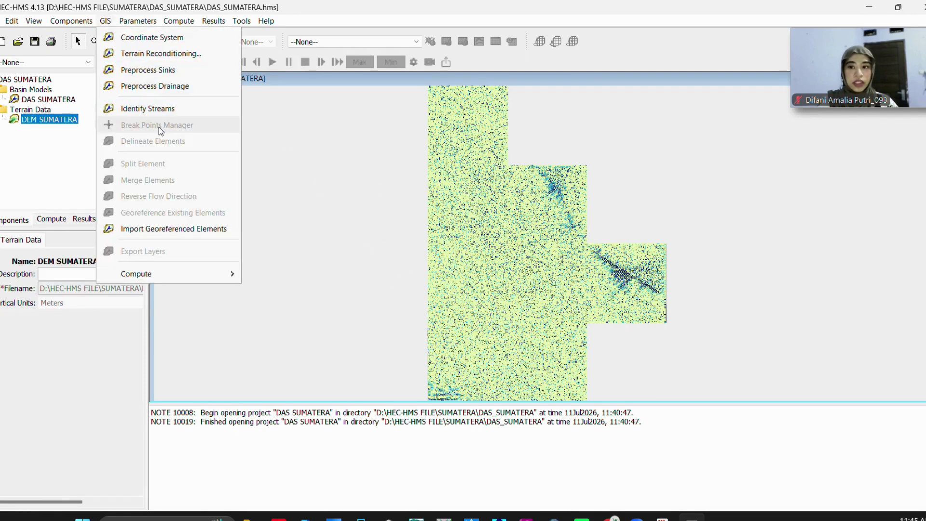
{"action": "left_click", "coordinate": [192, 110]}
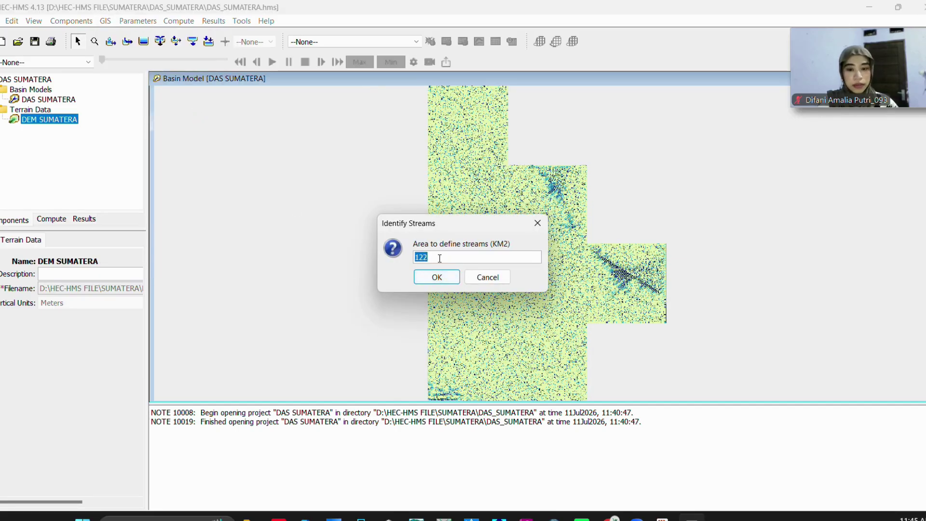
{"action": "left_click", "coordinate": [437, 276]}
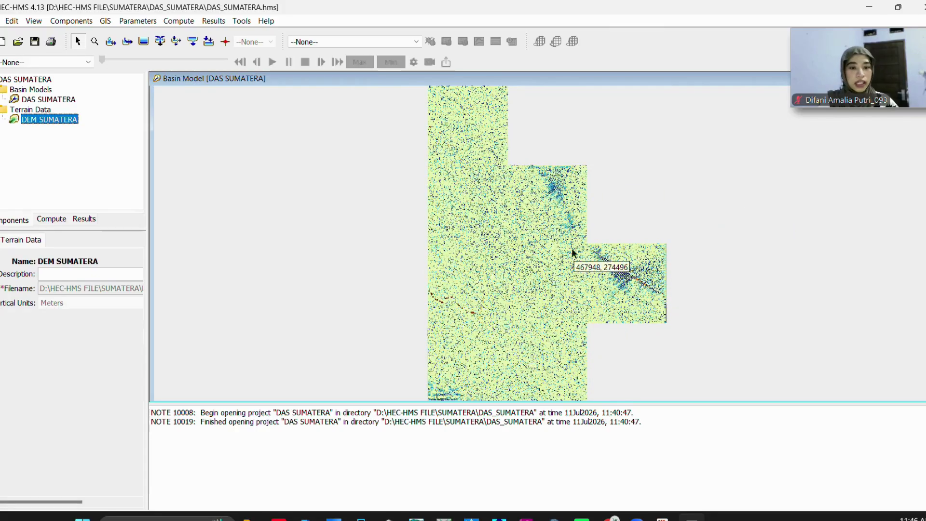
Import the break points from D:\ARCGIS FILE\DEMNAS\GIS\Titik_Bendung.shp, keeping them snapped to the identified streams
{"action": "left_click", "coordinate": [103, 21]}
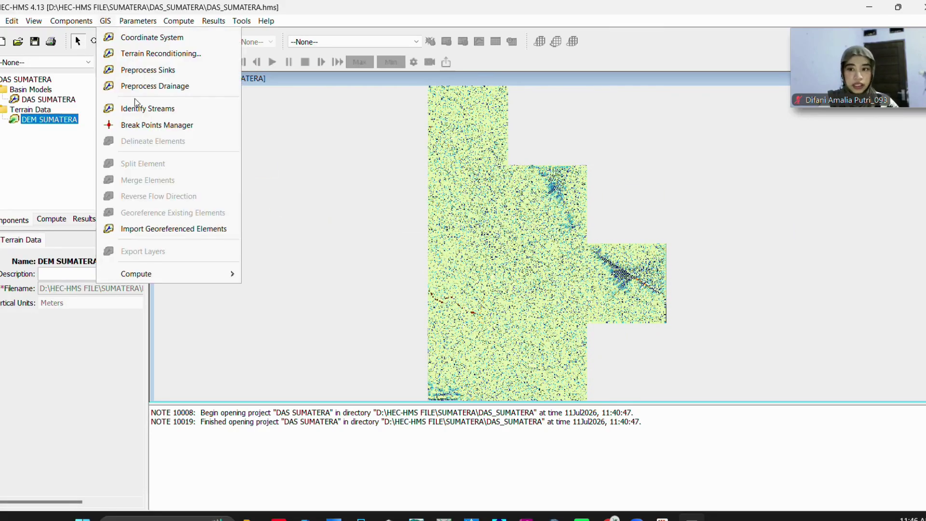
{"action": "left_click", "coordinate": [194, 130]}
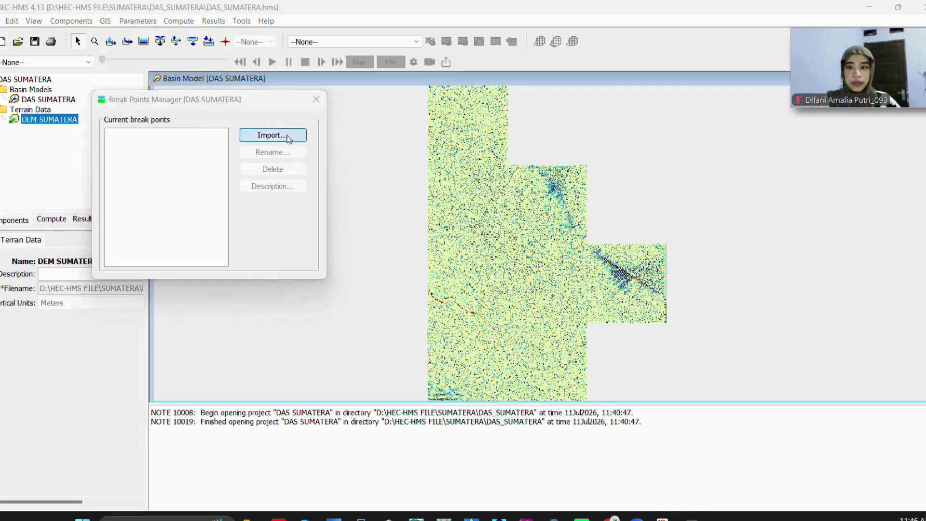
{"action": "left_click", "coordinate": [289, 139]}
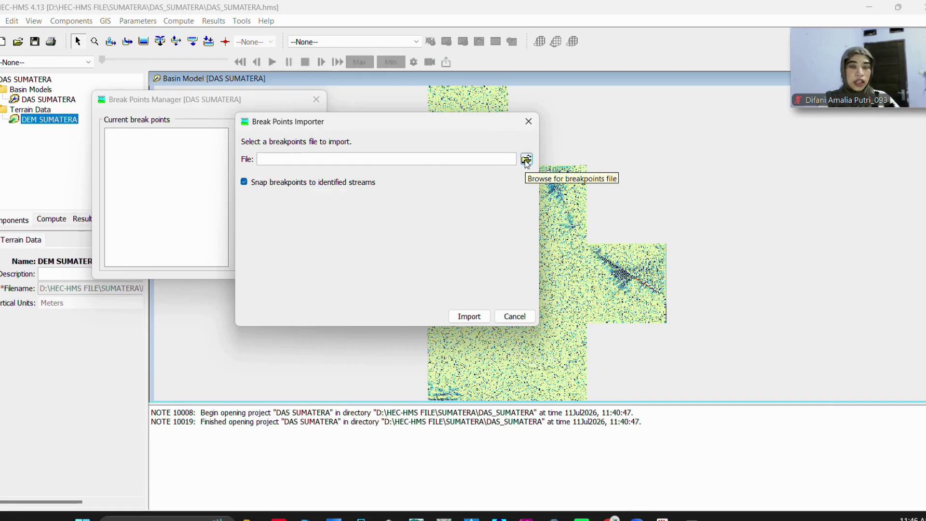
{"action": "left_click", "coordinate": [527, 159]}
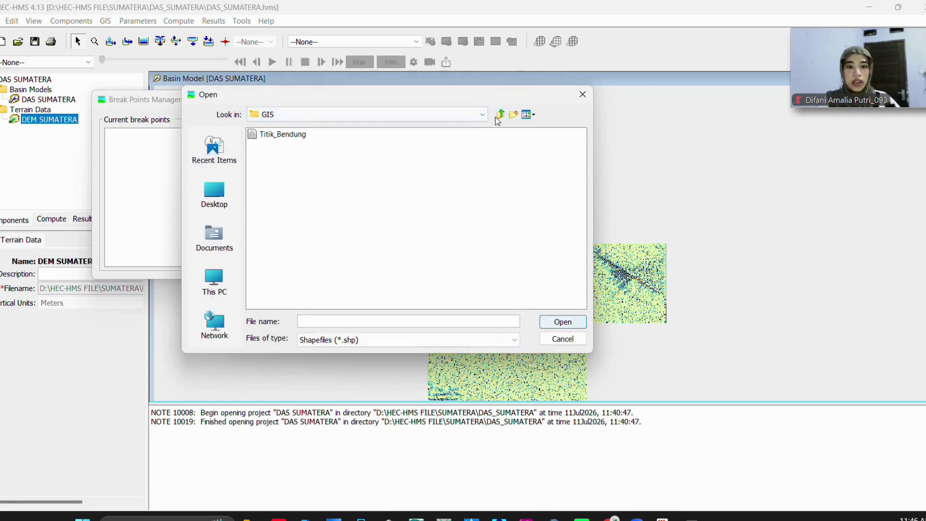
{"action": "left_click", "coordinate": [279, 134]}
{"action": "left_click", "coordinate": [562, 322]}
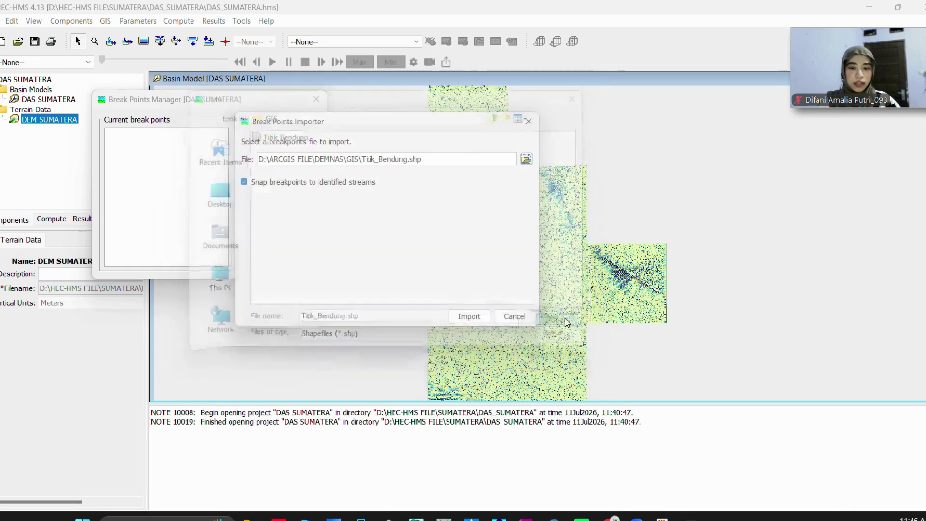
{"action": "left_click", "coordinate": [468, 316]}
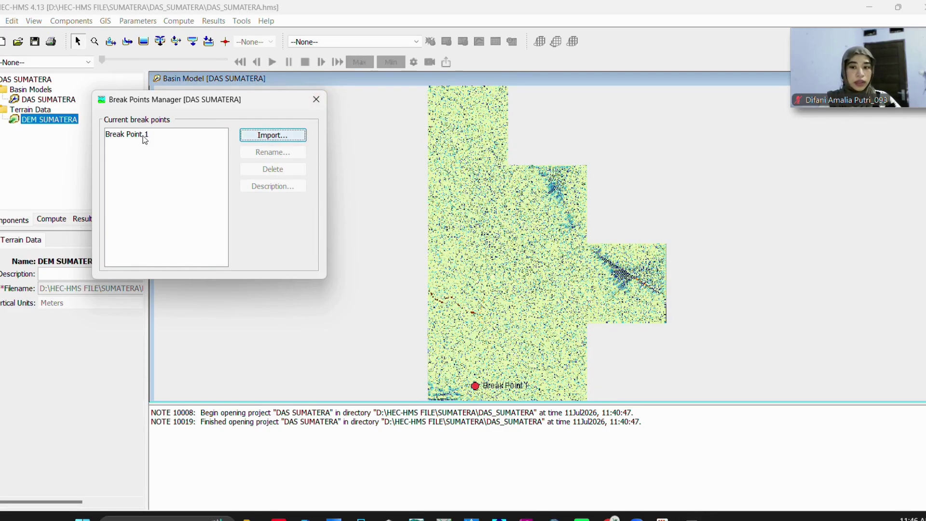
Rename the imported break point as TITIK BENDUNG and leave the break points manager
{"action": "left_click", "coordinate": [144, 136]}
{"action": "left_click", "coordinate": [254, 153]}
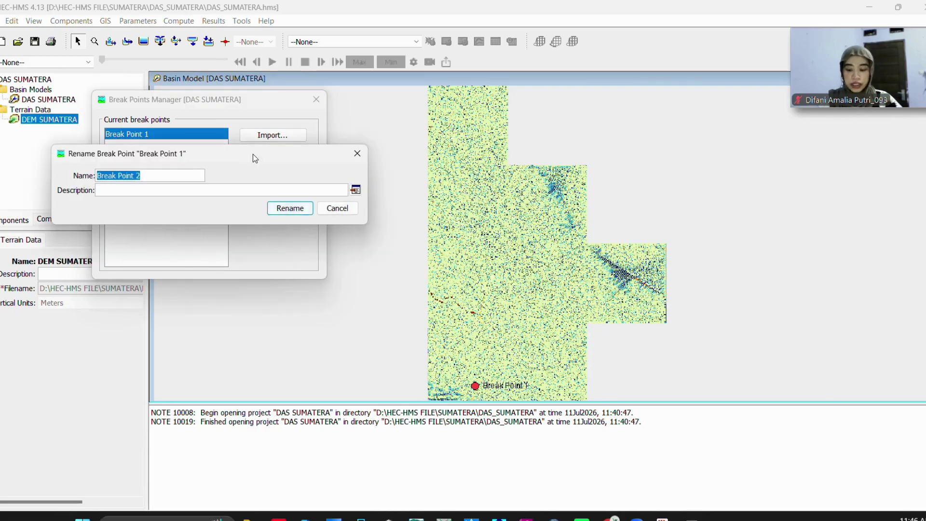
{"action": "type", "text": "TITIK BENT"}
{"action": "key", "text": "BackSpace"}
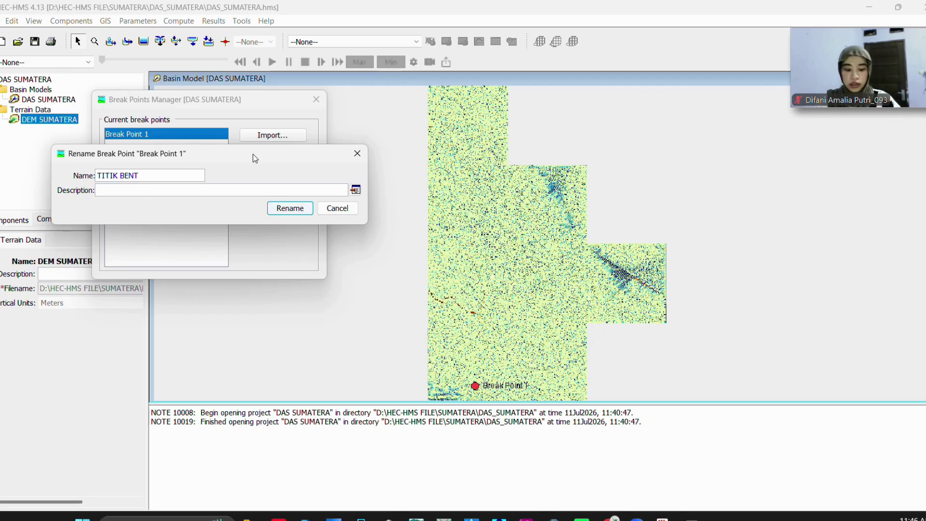
{"action": "type", "text": "DUNG"}
{"action": "left_click", "coordinate": [296, 203]}
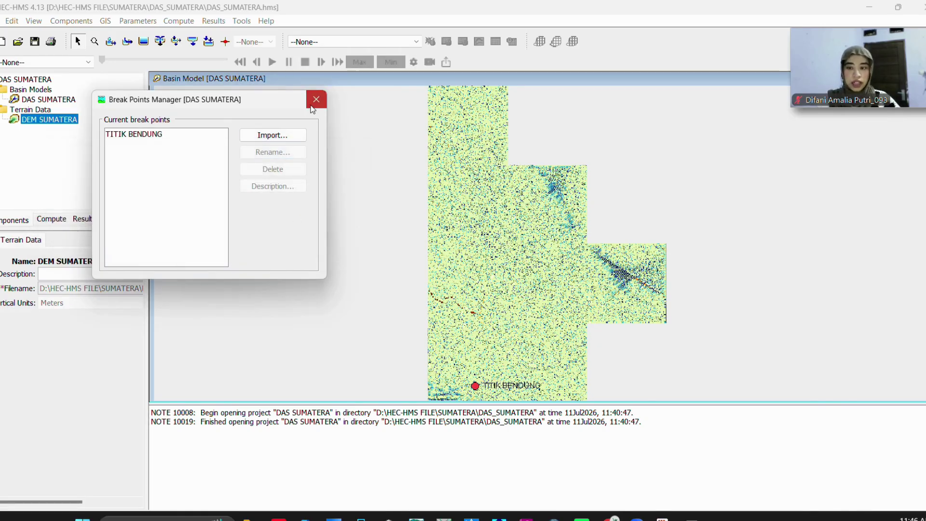
{"action": "left_click", "coordinate": [313, 105]}
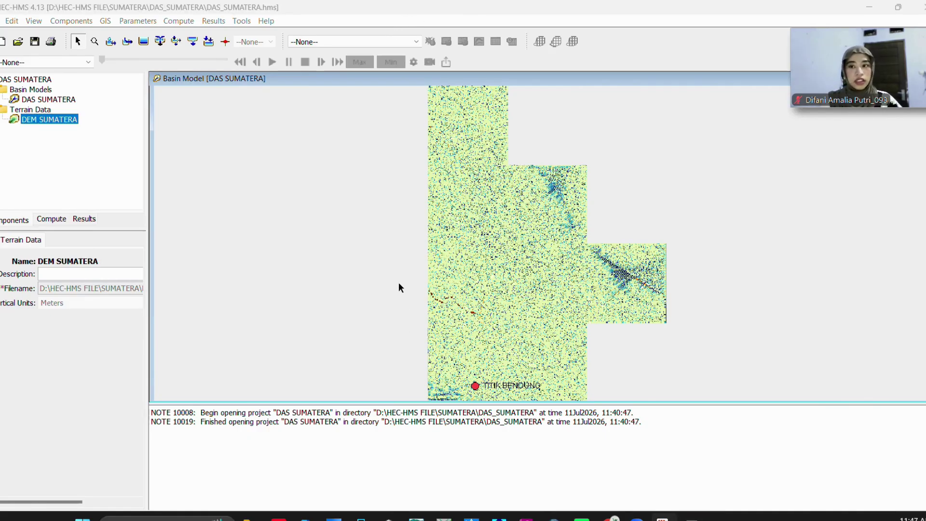
Start delineating the basin elements with the subbasin prefix SUBBASIN and the reach prefix REACH
{"action": "left_click", "coordinate": [110, 21]}
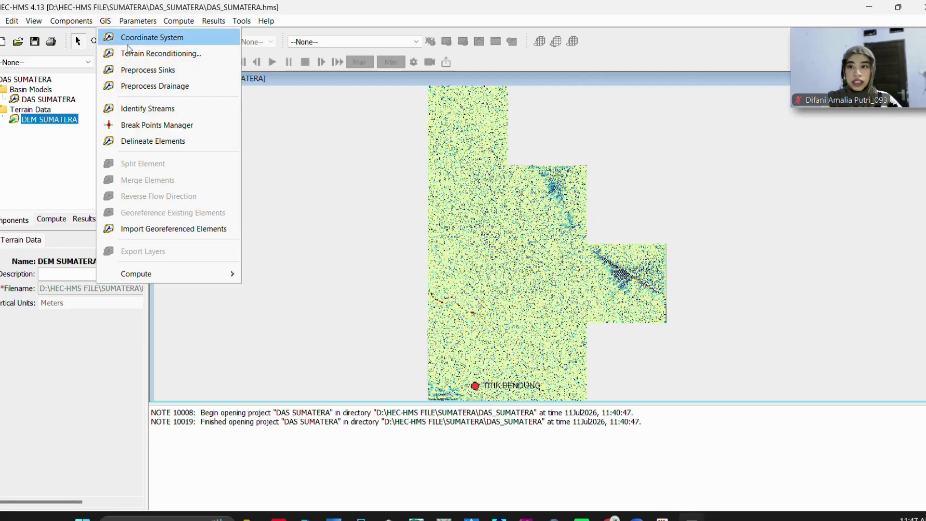
{"action": "left_click", "coordinate": [203, 140]}
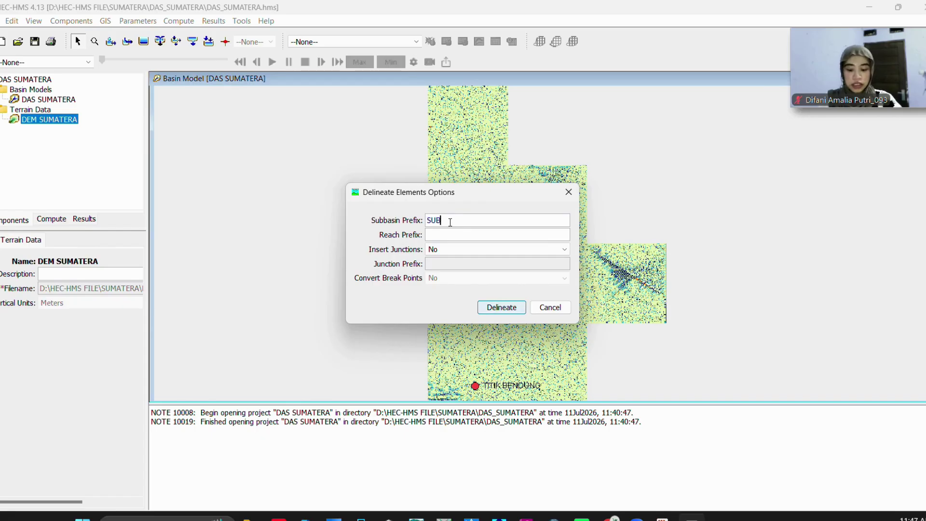
{"action": "type", "text": "SUBBASIN"}
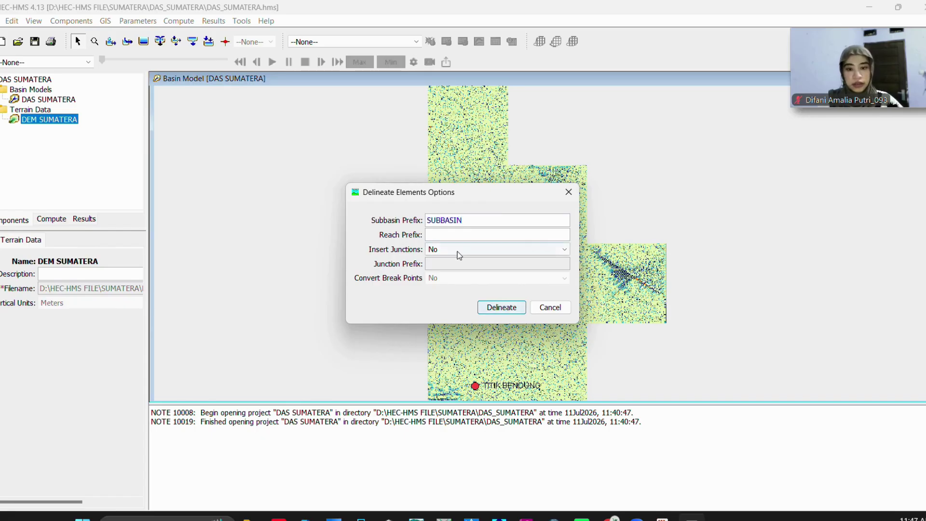
{"action": "left_click", "coordinate": [456, 234]}
{"action": "type", "text": "REACH"}
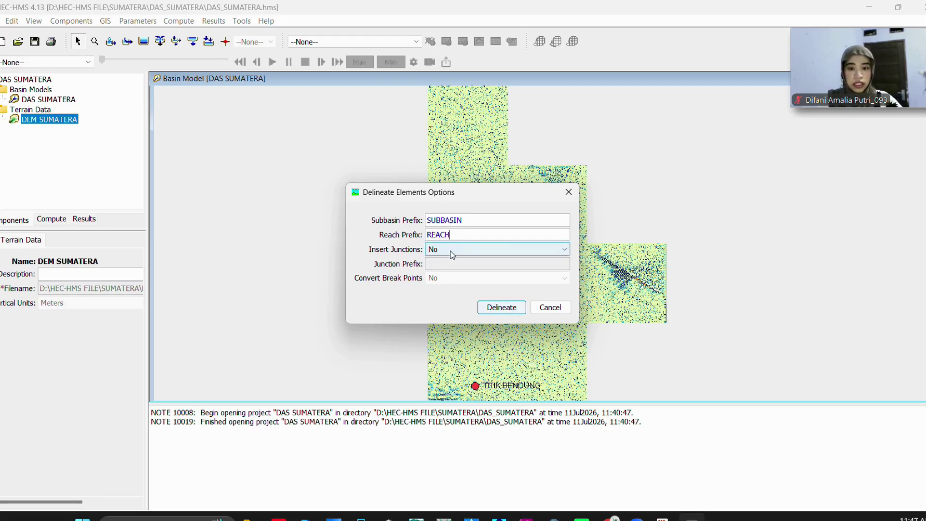
Enable junction insertion with the prefix JUNCTION, turn on break point conversion and delineate the basin elements
{"action": "left_click", "coordinate": [454, 250]}
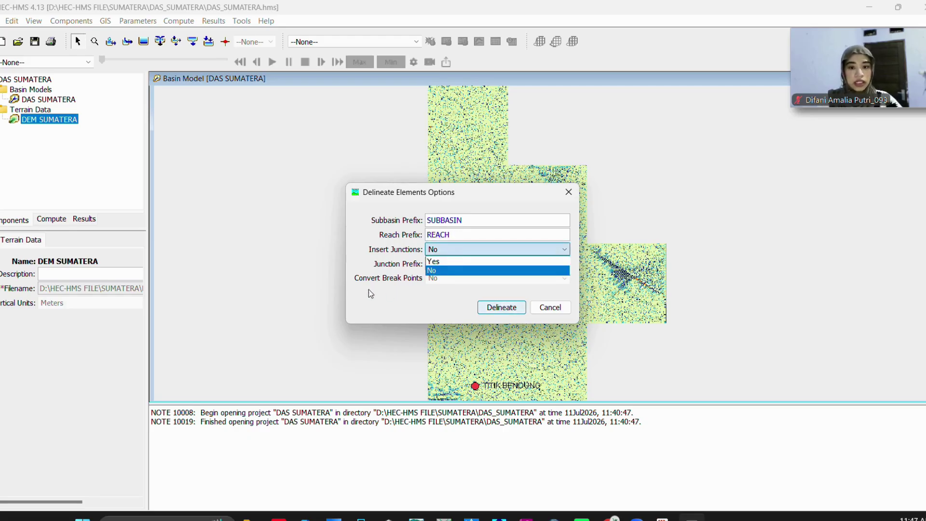
{"action": "left_click", "coordinate": [452, 262]}
{"action": "left_click", "coordinate": [437, 264]}
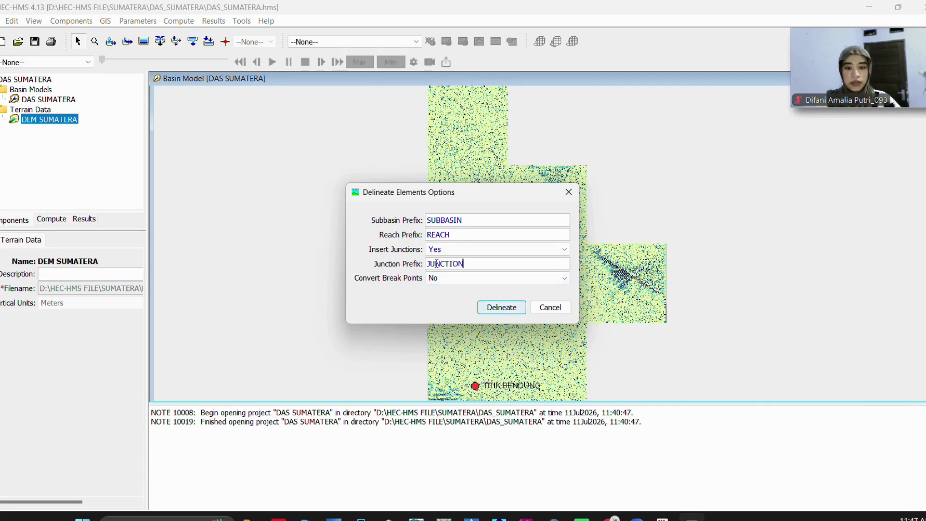
{"action": "left_click", "coordinate": [457, 282]}
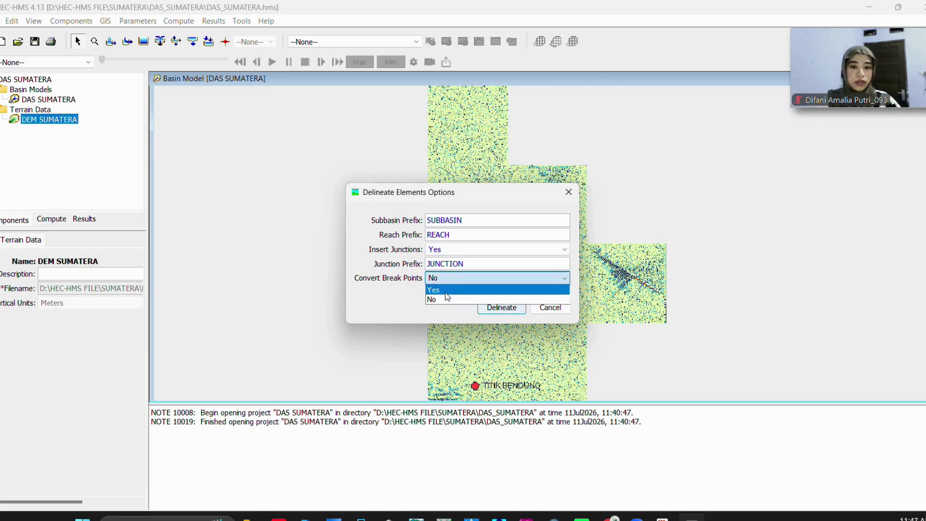
{"action": "left_click", "coordinate": [445, 290]}
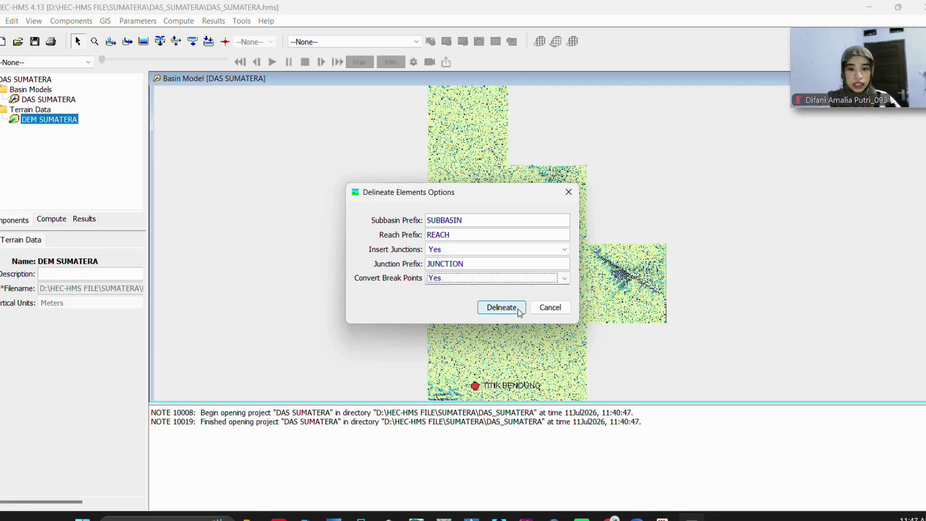
{"action": "left_click", "coordinate": [502, 308]}
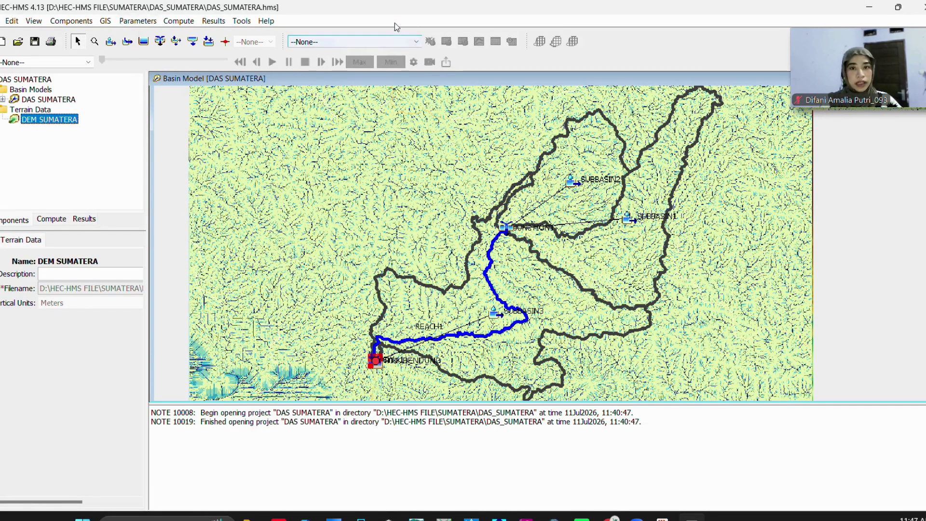
Change the canopy method of all subbasins in the basin model to Simple Canopy
{"action": "left_click", "coordinate": [144, 22]}
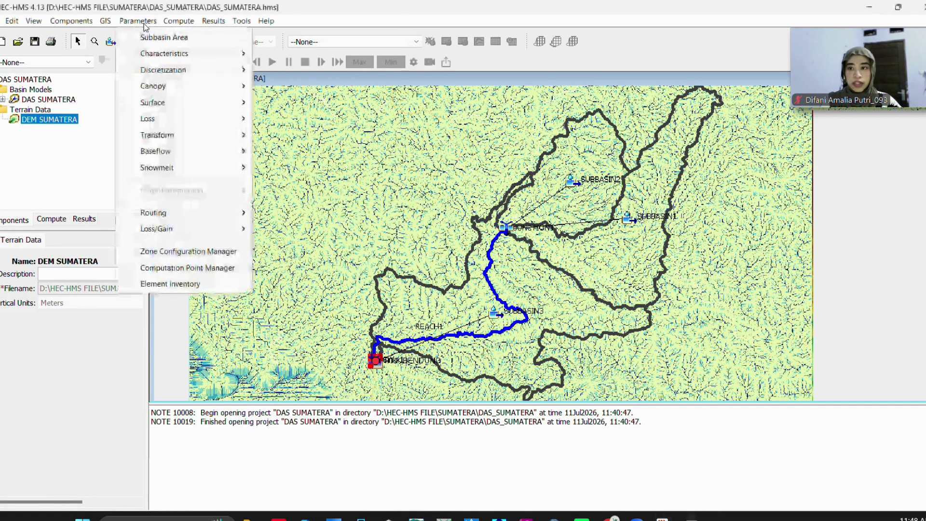
{"action": "mouse_move", "coordinate": [182, 86]}
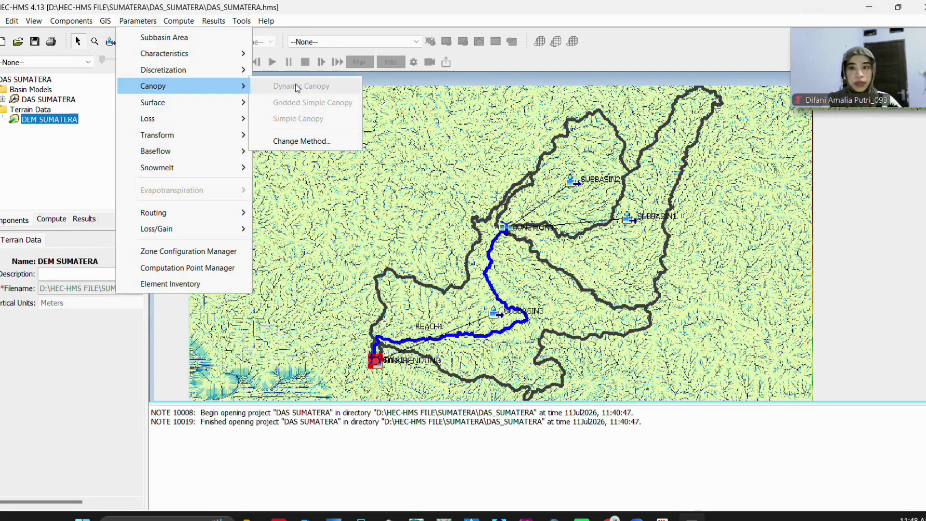
{"action": "left_click", "coordinate": [331, 141]}
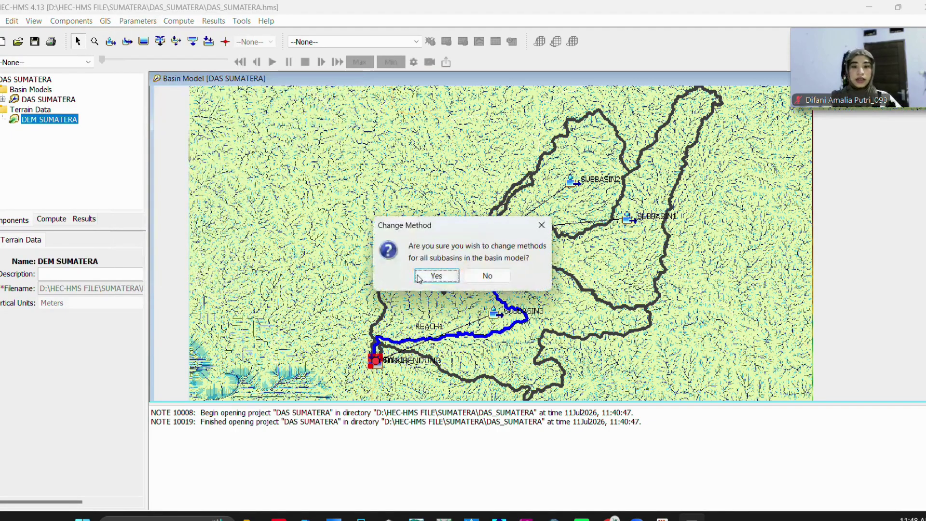
{"action": "left_click", "coordinate": [435, 274]}
{"action": "left_click", "coordinate": [492, 254]}
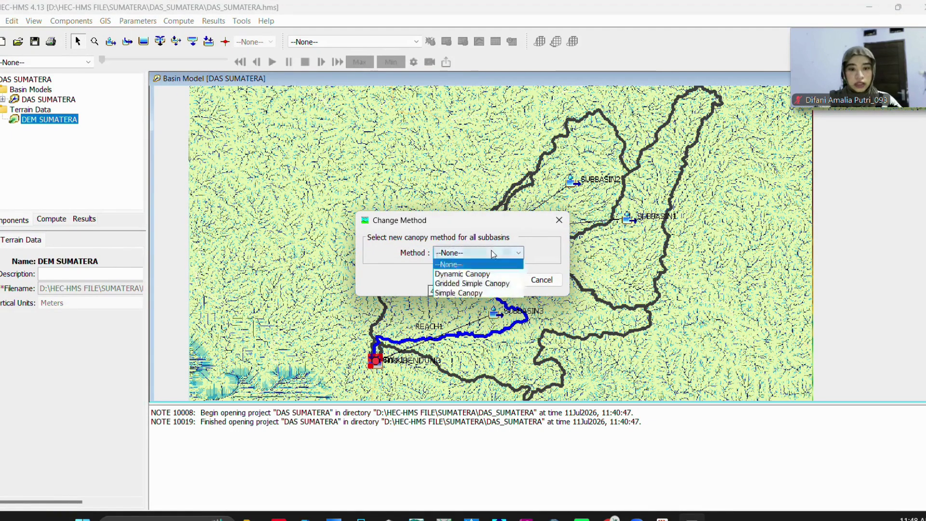
{"action": "left_click", "coordinate": [466, 292]}
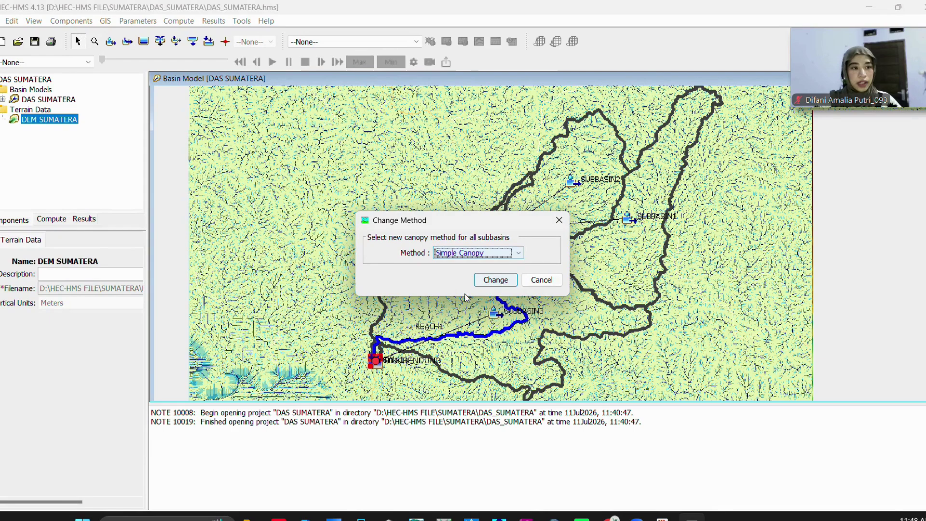
{"action": "left_click", "coordinate": [492, 279]}
Change the surface method of all subbasins in the basin model to Simple Surface
{"action": "left_click", "coordinate": [138, 21]}
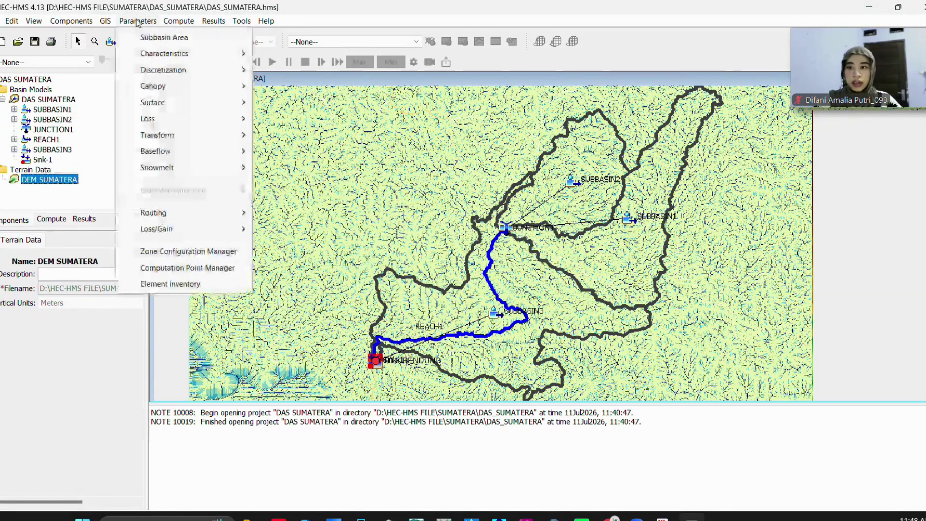
{"action": "mouse_move", "coordinate": [199, 92]}
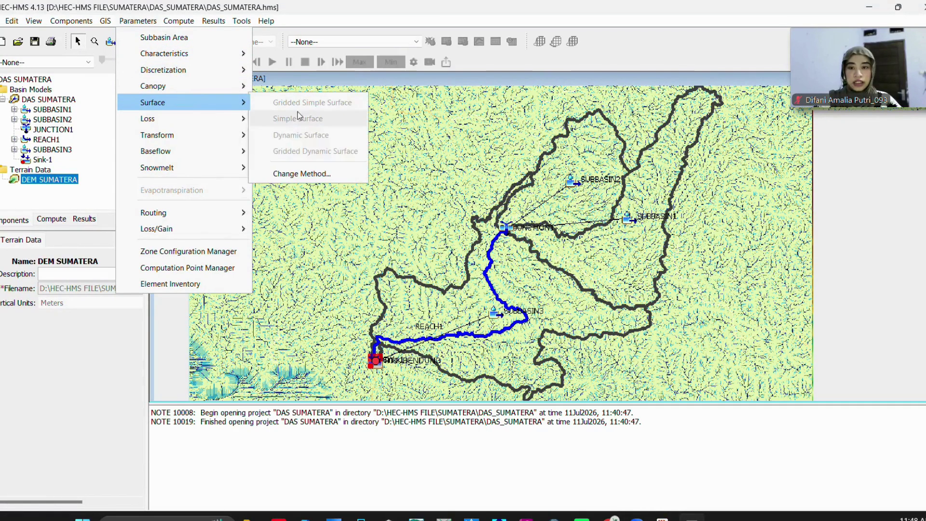
{"action": "left_click", "coordinate": [324, 177]}
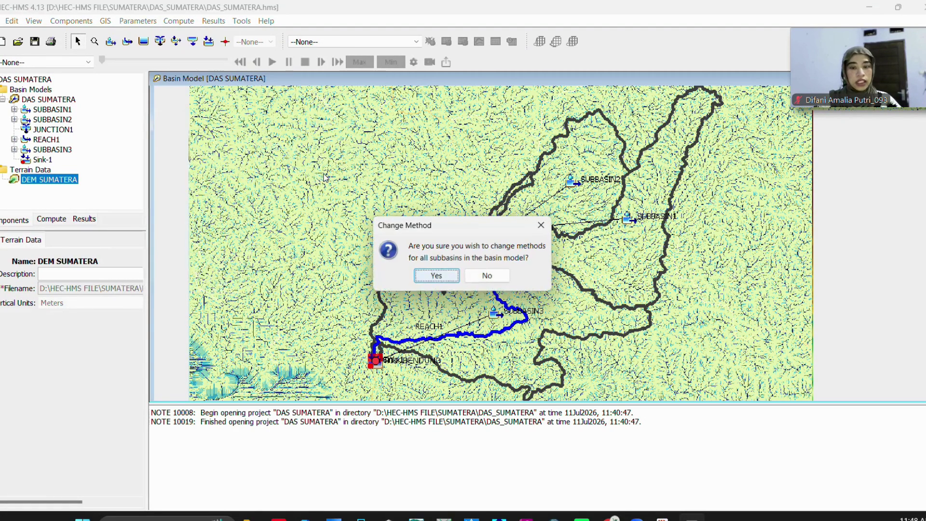
{"action": "left_click", "coordinate": [436, 276]}
{"action": "left_click", "coordinate": [480, 253]}
{"action": "left_click", "coordinate": [476, 300]}
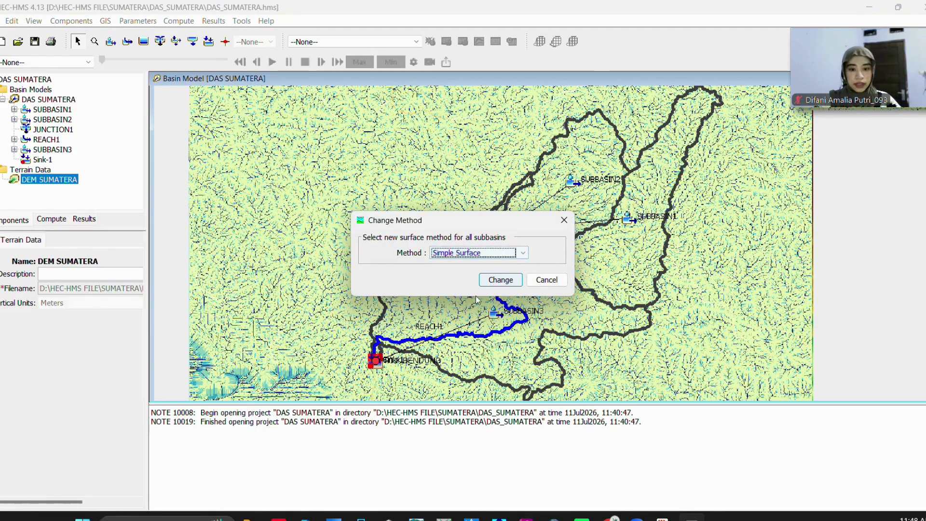
{"action": "left_click", "coordinate": [501, 280]}
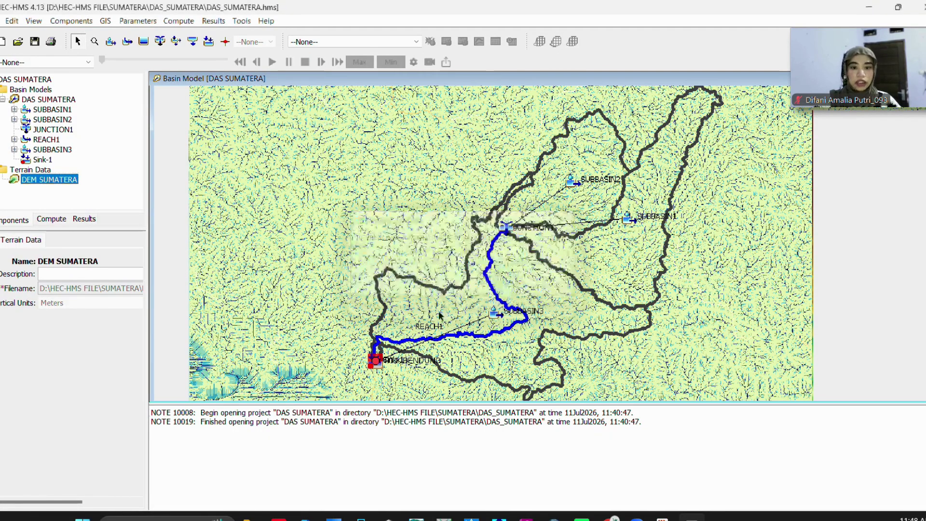
Change the loss method of all subbasins in the basin model to Deficit and Constant
{"action": "left_click", "coordinate": [148, 24]}
{"action": "mouse_move", "coordinate": [172, 120]}
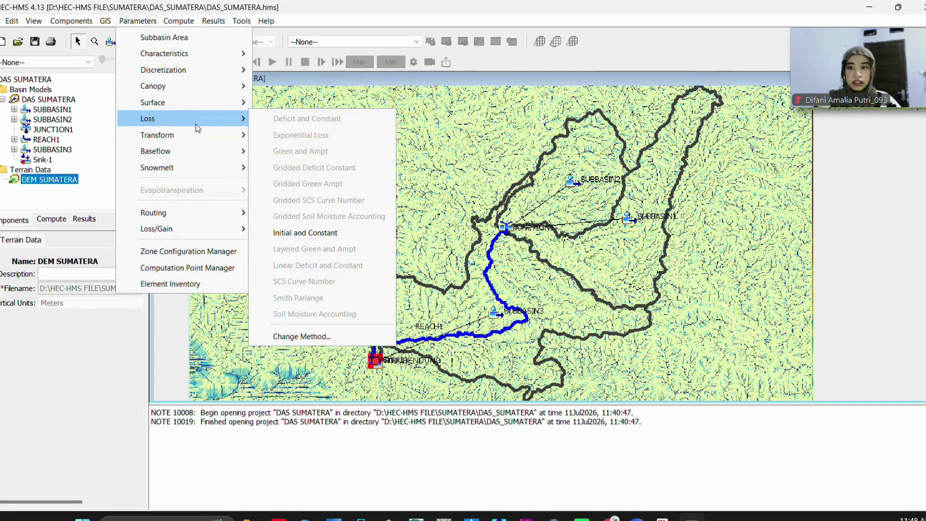
{"action": "left_click", "coordinate": [343, 335]}
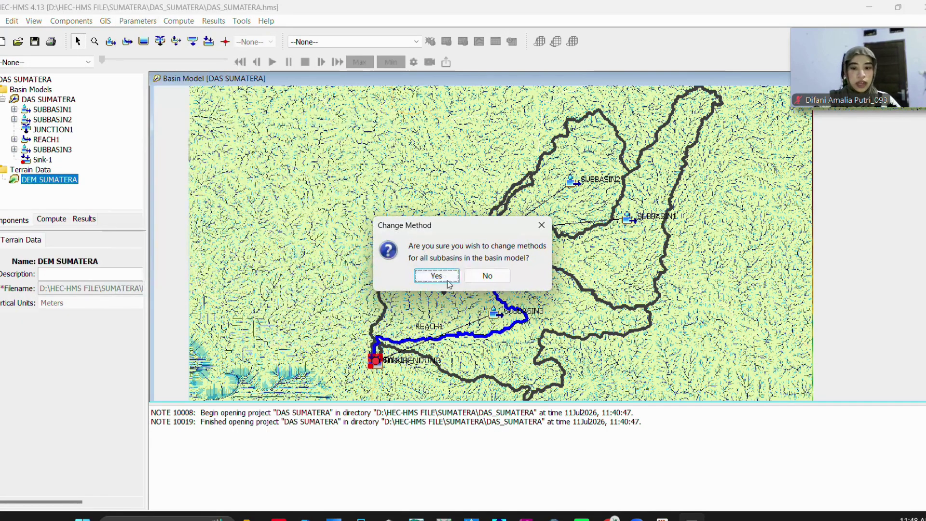
{"action": "left_click", "coordinate": [437, 276]}
{"action": "left_click", "coordinate": [463, 252]}
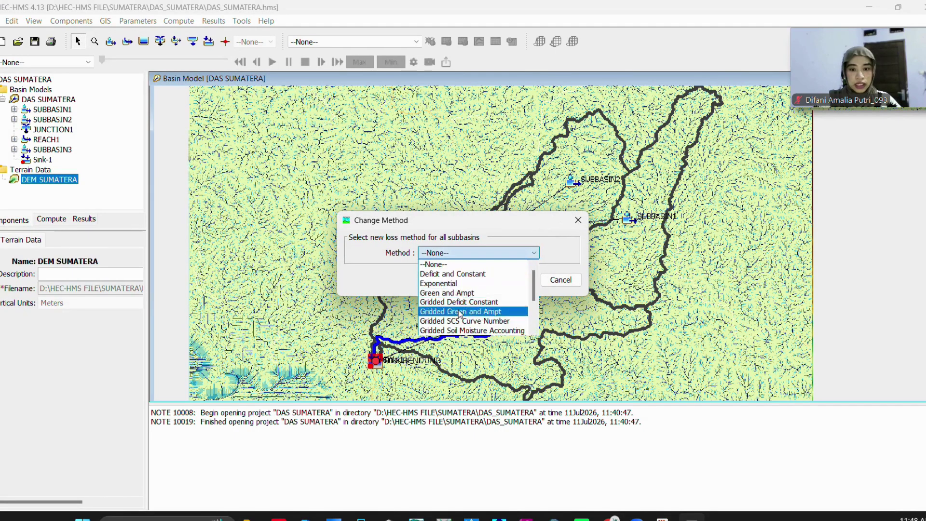
{"action": "left_click", "coordinate": [453, 273]}
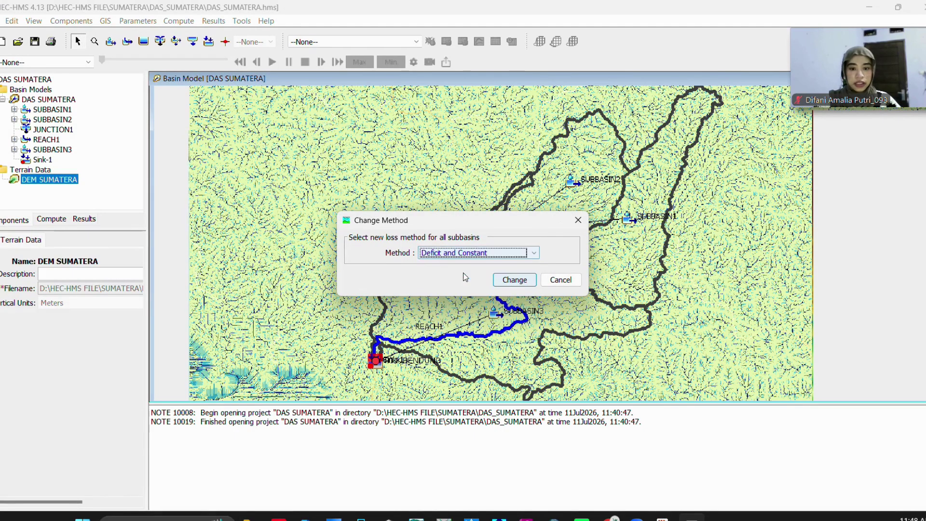
{"action": "left_click", "coordinate": [525, 285]}
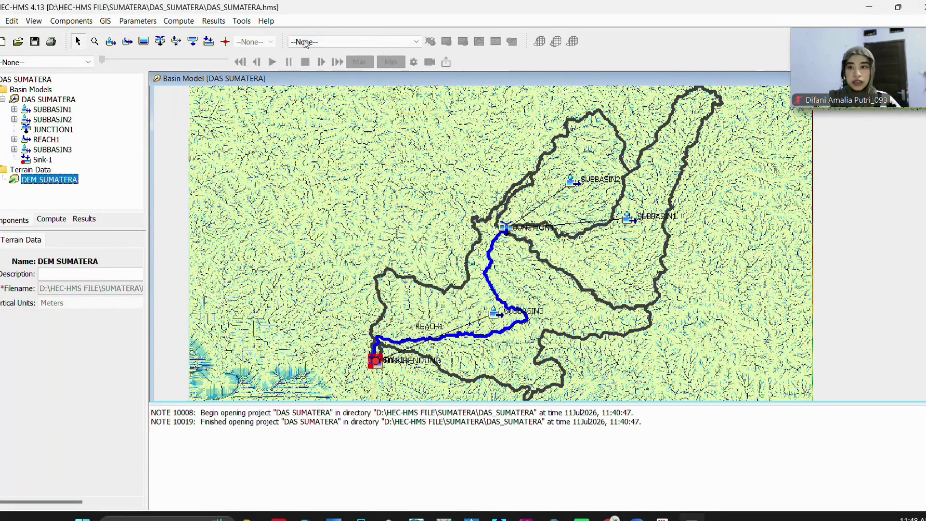
Change the transform method of all subbasins in the basin model to None
{"action": "left_click", "coordinate": [139, 22]}
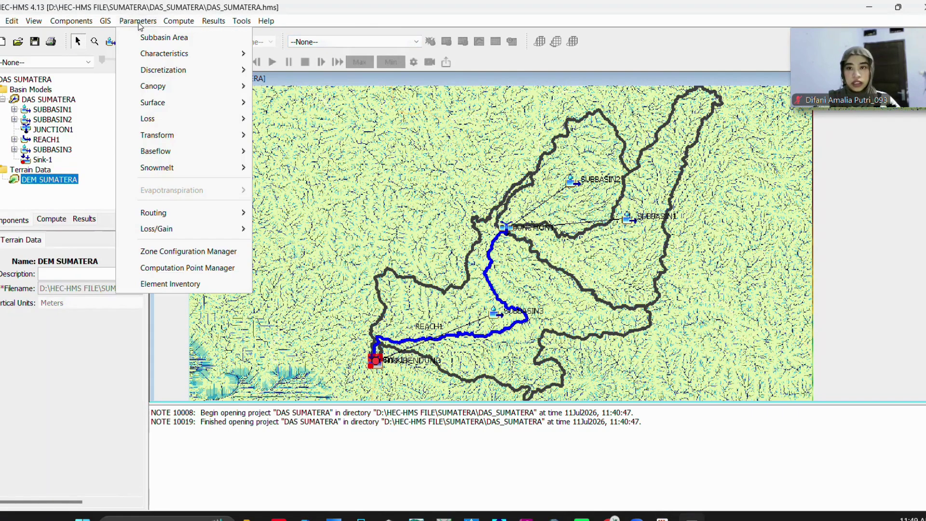
{"action": "mouse_move", "coordinate": [224, 136]}
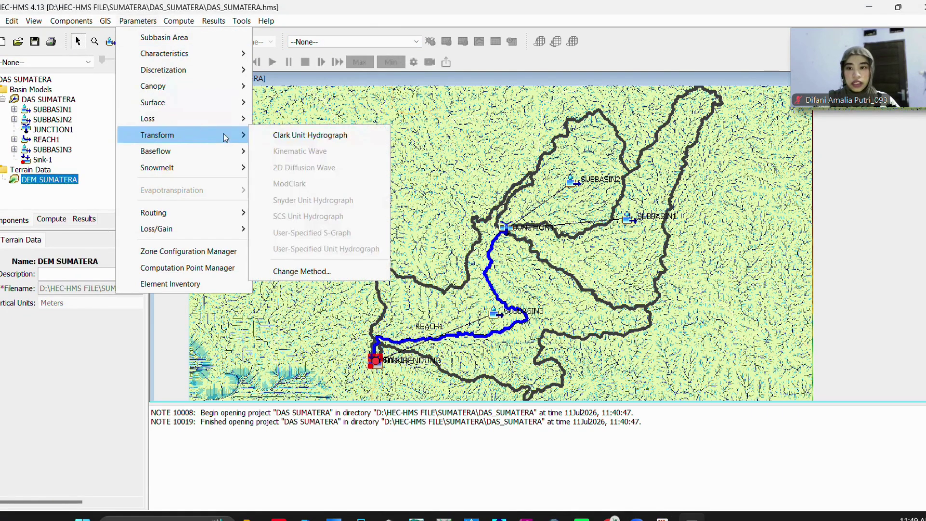
{"action": "left_click", "coordinate": [333, 270]}
{"action": "left_click", "coordinate": [436, 273]}
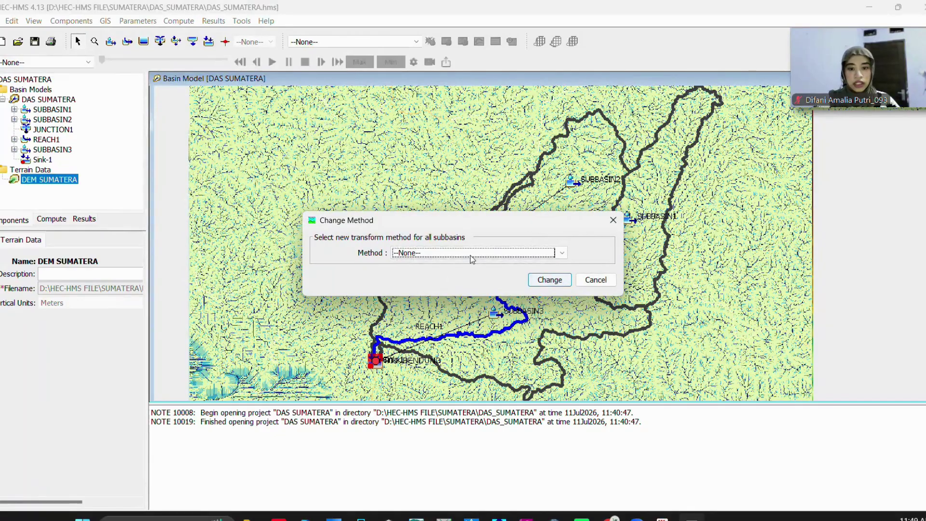
{"action": "left_click", "coordinate": [550, 280]}
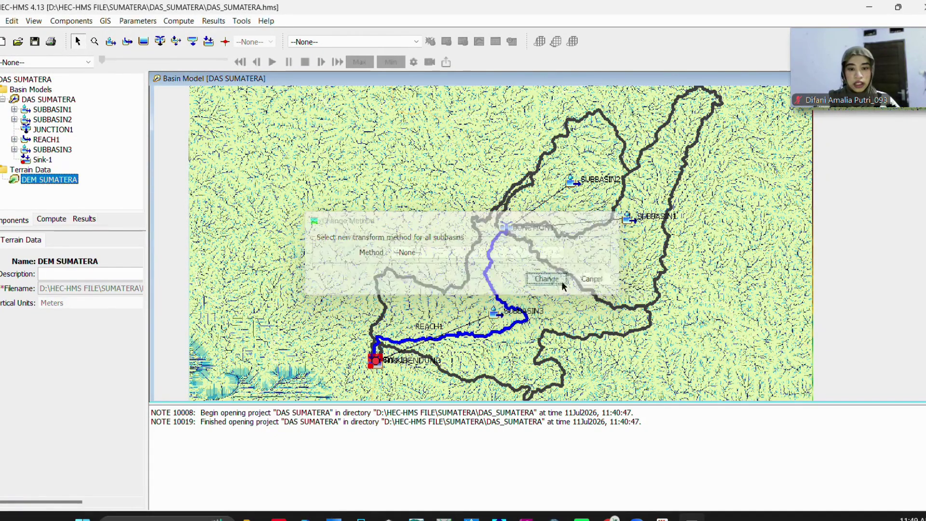
Change the baseflow method of all subbasins in the basin model to Linear Reservoir
{"action": "left_click", "coordinate": [150, 23]}
{"action": "mouse_move", "coordinate": [226, 151]}
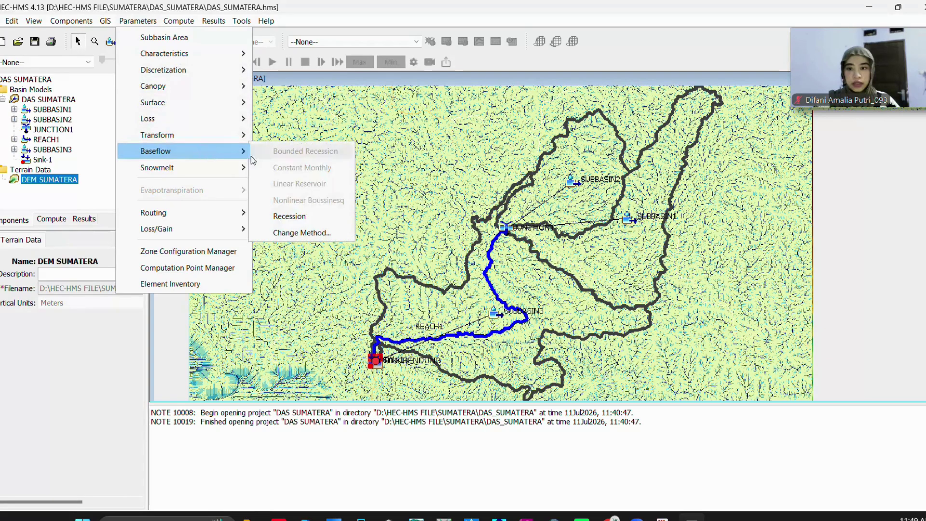
{"action": "left_click", "coordinate": [320, 232]}
{"action": "left_click", "coordinate": [435, 274]}
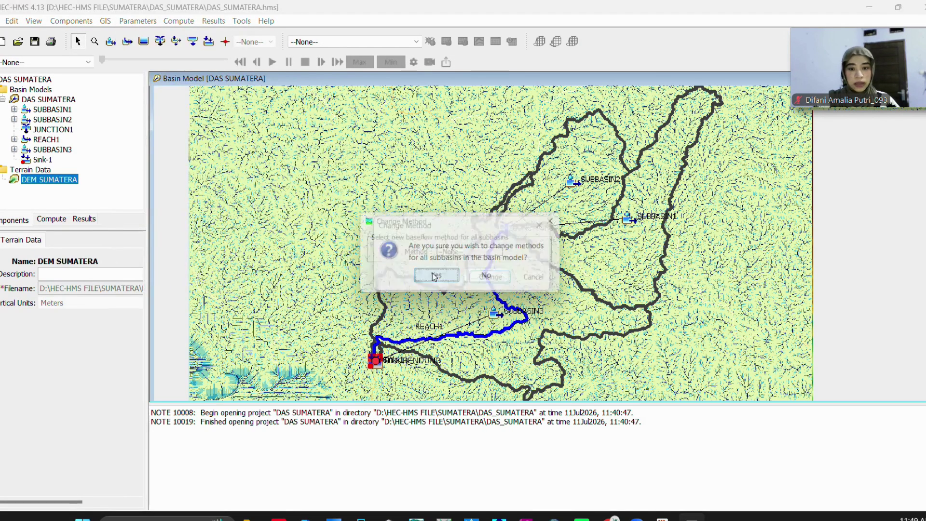
{"action": "left_click", "coordinate": [463, 253]}
{"action": "left_click", "coordinate": [463, 291]}
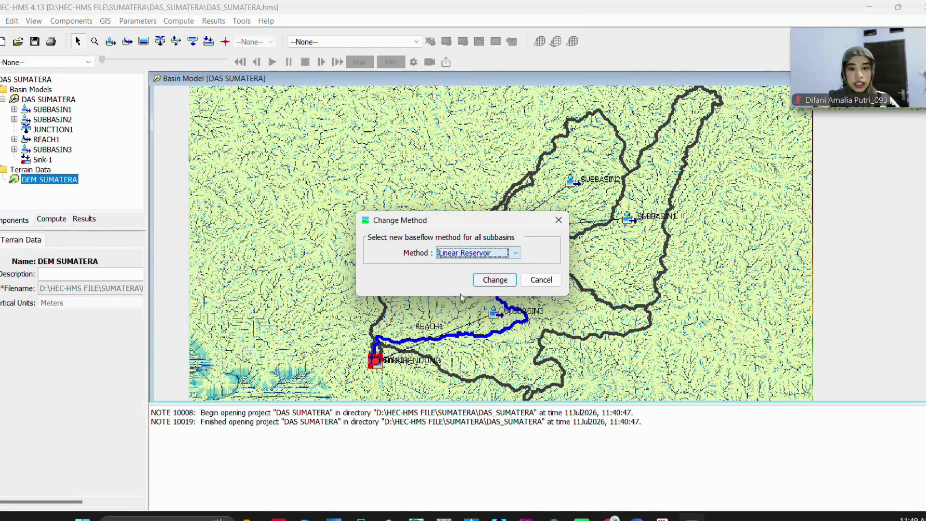
{"action": "left_click", "coordinate": [495, 279]}
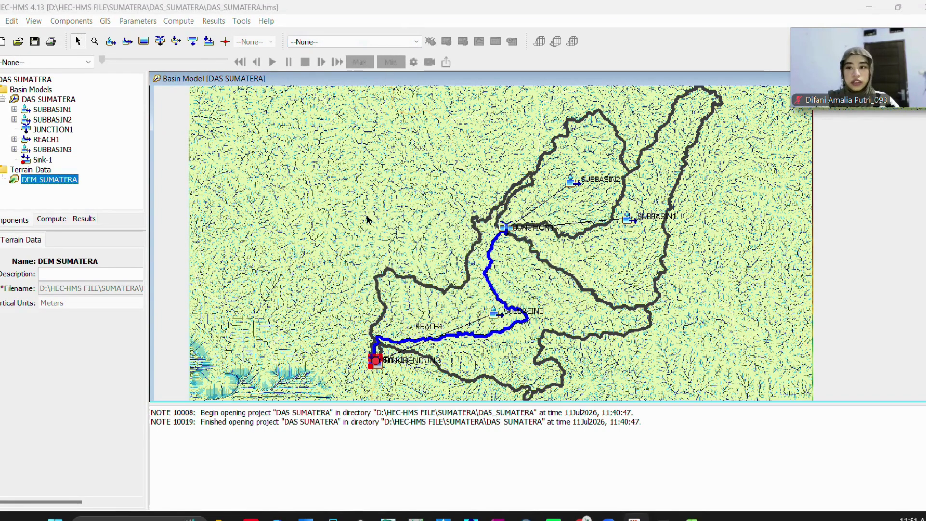
Set the Simple Canopy initial storage to 10 % for SUBBASIN1, SUBBASIN2 and SUBBASIN3
{"action": "left_click", "coordinate": [137, 21]}
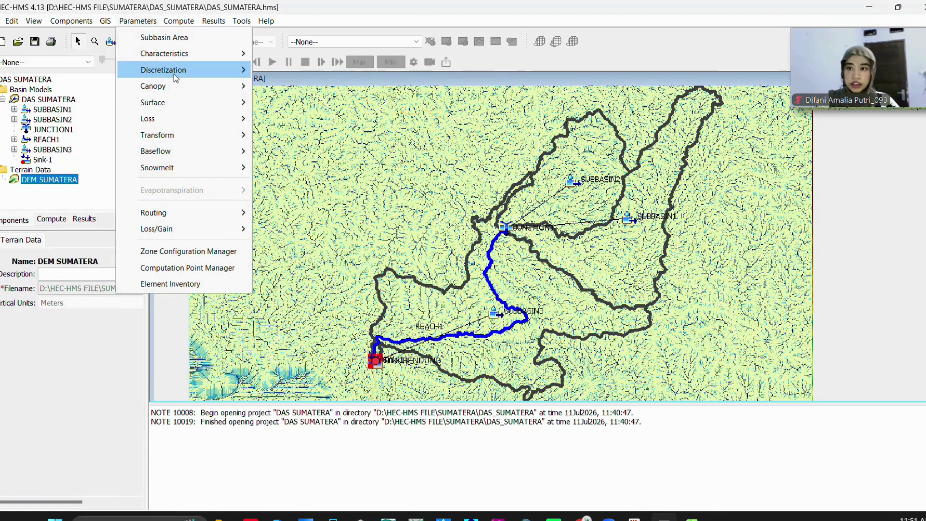
{"action": "mouse_move", "coordinate": [180, 86]}
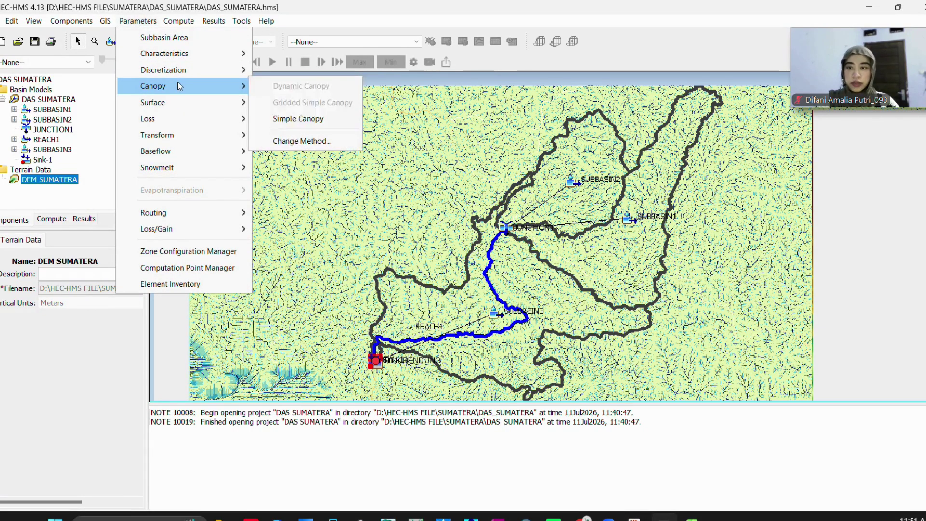
{"action": "left_click", "coordinate": [327, 125]}
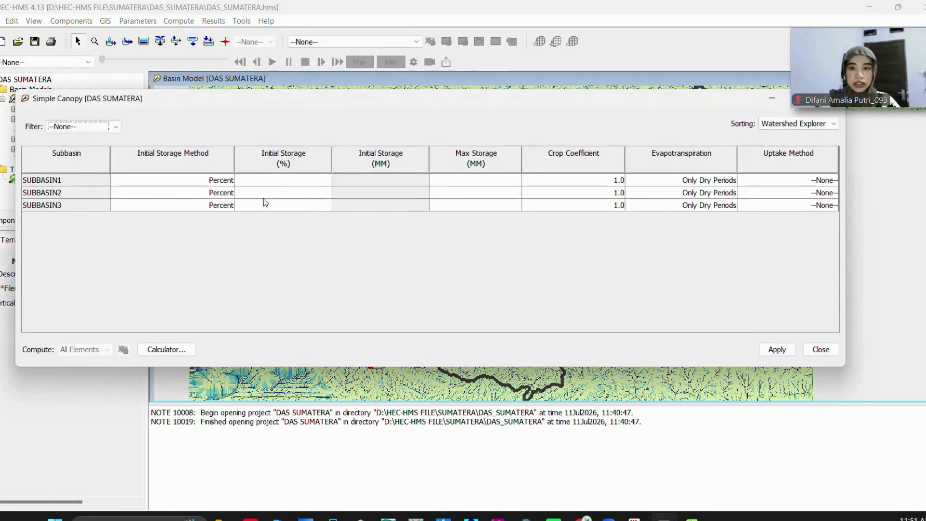
{"action": "left_click", "coordinate": [281, 180]}
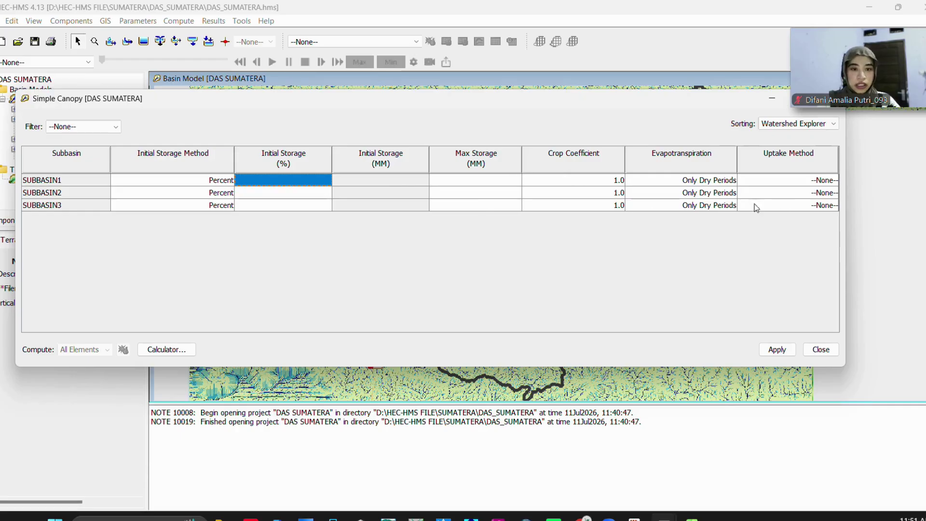
{"action": "left_click", "coordinate": [401, 29]}
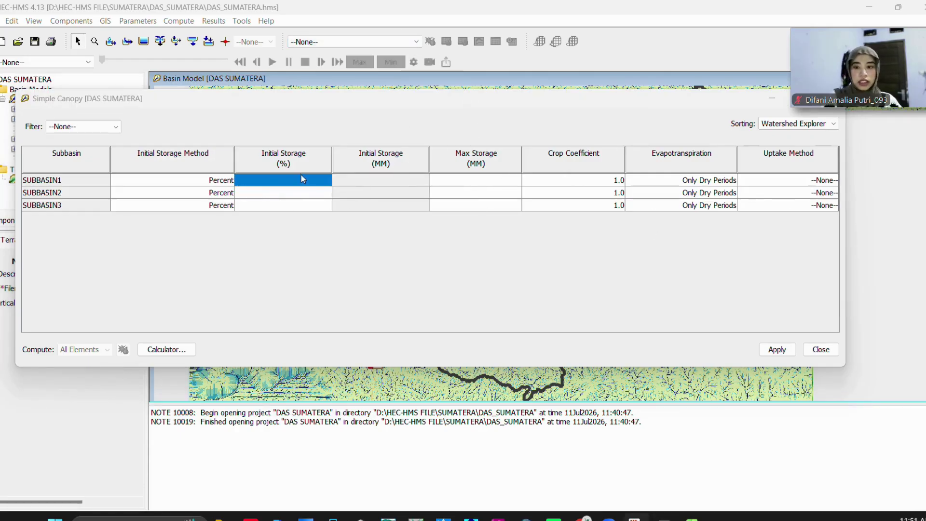
{"action": "left_click", "coordinate": [300, 180]}
{"action": "type", "text": "10"}
{"action": "key", "text": "Return"}
{"action": "type", "text": "10"}
{"action": "key", "text": "Return"}
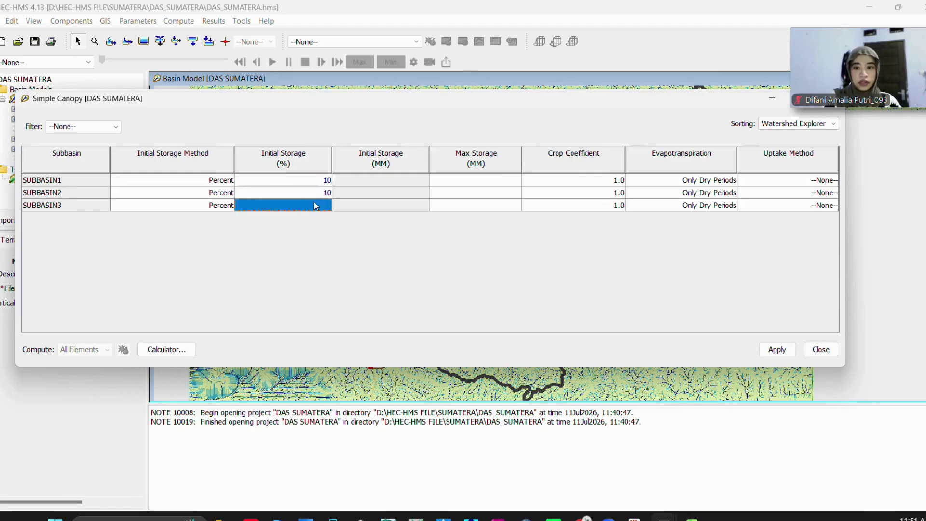
{"action": "type", "text": "10"}
{"action": "left_click", "coordinate": [469, 183]}
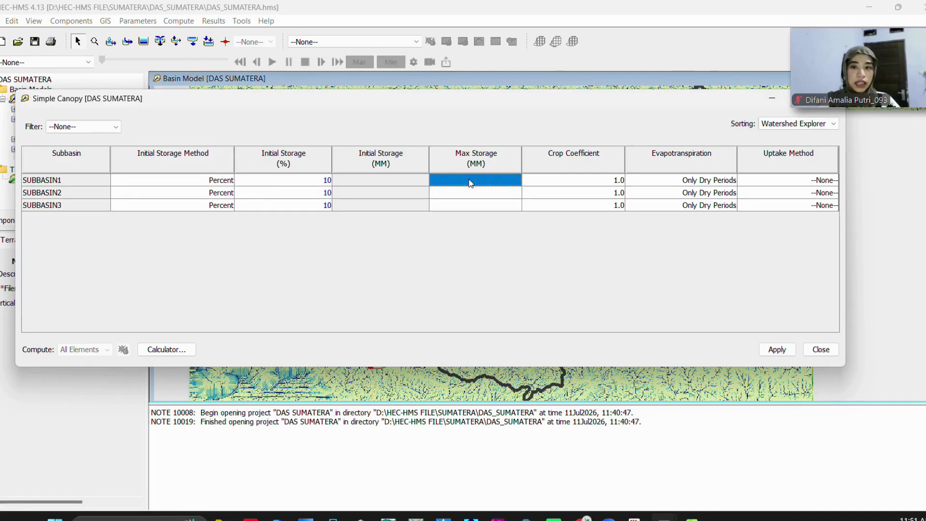
Set the Simple Canopy max storage to 49.5 mm for SUBBASIN1, SUBBASIN2 and SUBBASIN3
{"action": "type", "text": "49"}
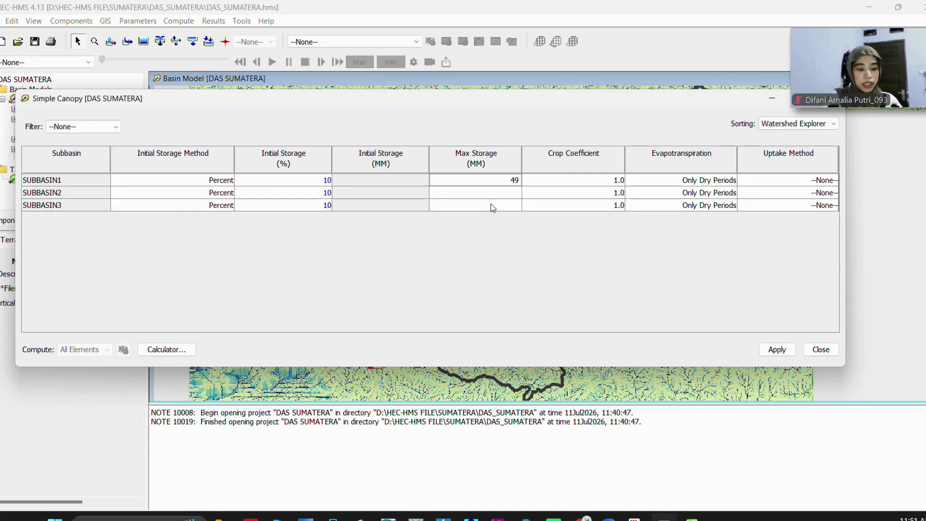
{"action": "type", "text": ".5"}
{"action": "left_click", "coordinate": [496, 193]}
{"action": "type", "text": "49."}
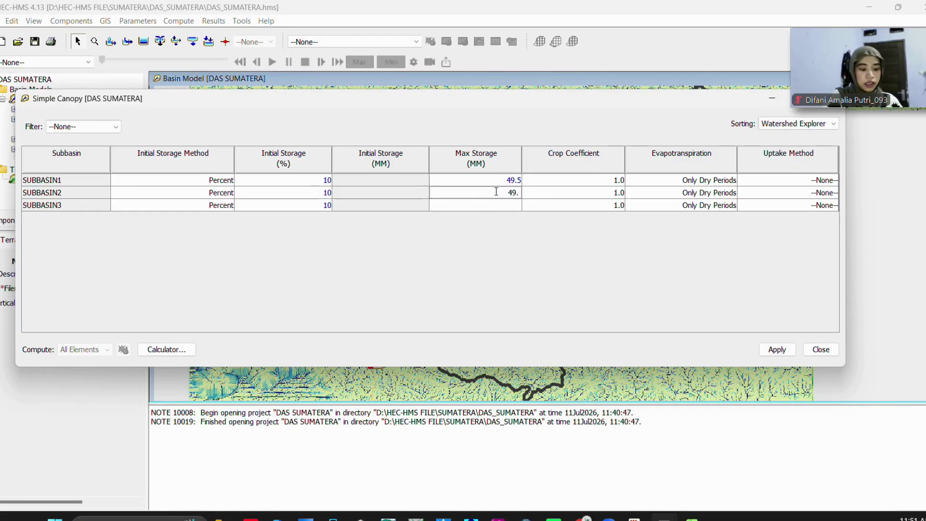
{"action": "type", "text": "5"}
{"action": "left_click", "coordinate": [497, 205]}
{"action": "type", "text": "49"}
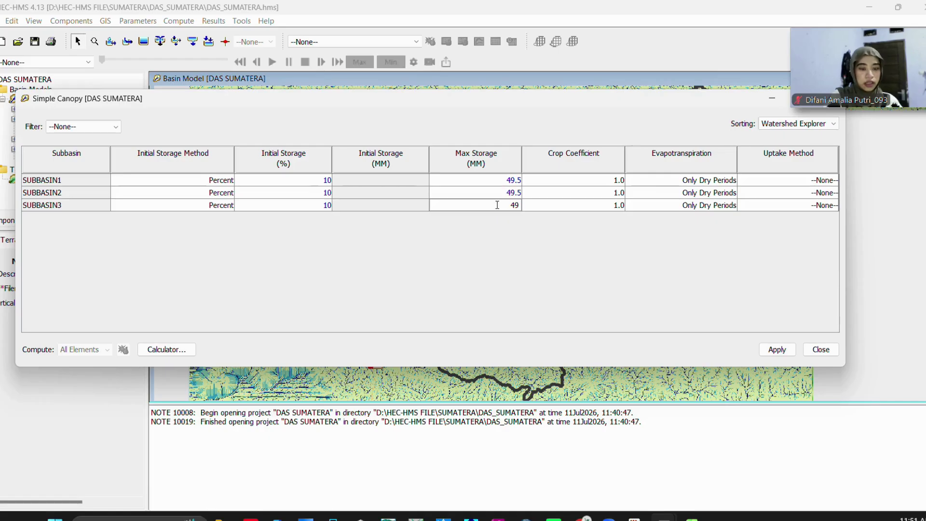
{"action": "type", "text": ".5"}
Set the Simple Canopy crop coefficient to 0.85 for SUBBASIN1, SUBBASIN2 and SUBBASIN3
{"action": "left_click", "coordinate": [589, 180]}
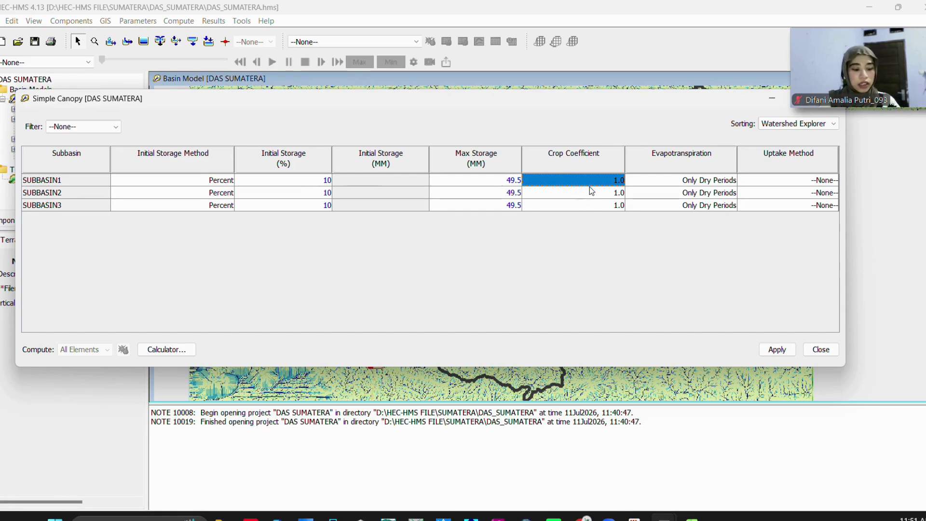
{"action": "type", "text": "0.85"}
{"action": "left_click", "coordinate": [579, 194]}
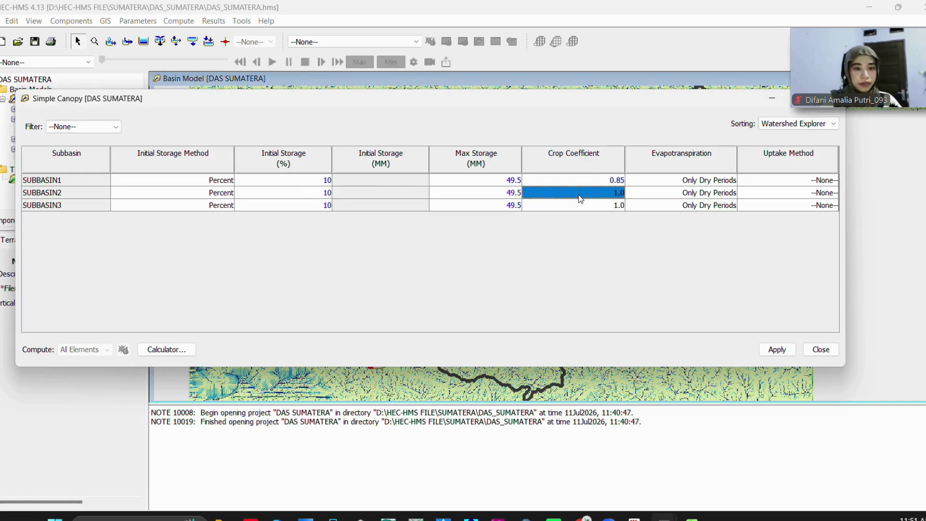
{"action": "type", "text": "0.85"}
{"action": "left_click", "coordinate": [587, 207]}
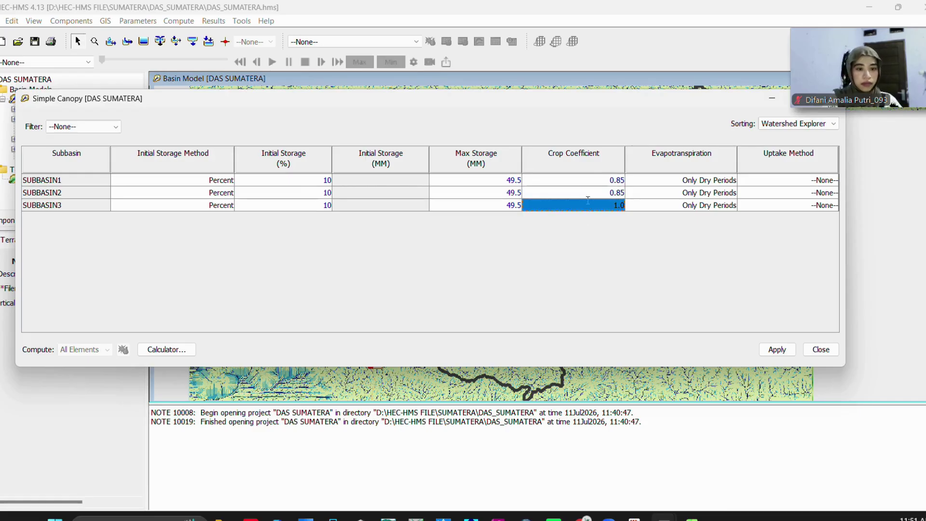
{"action": "type", "text": "0"}
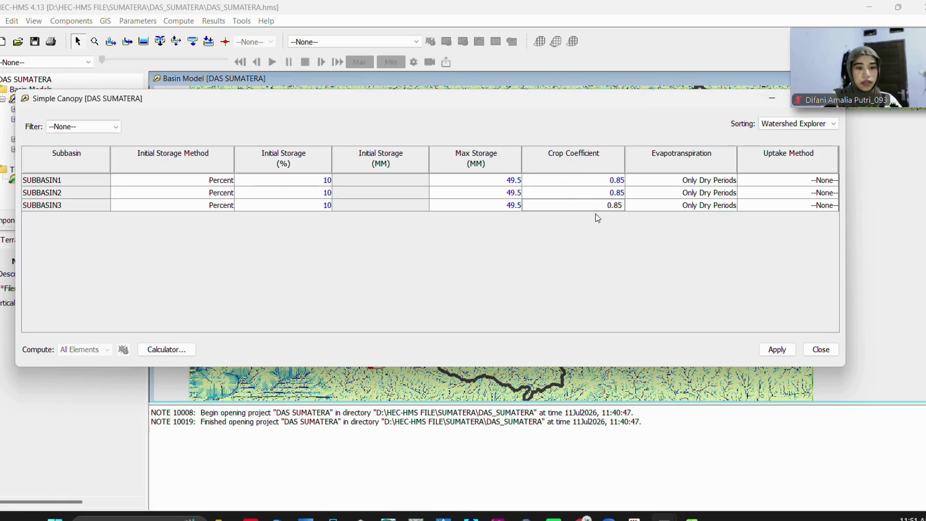
{"action": "type", "text": ".85"}
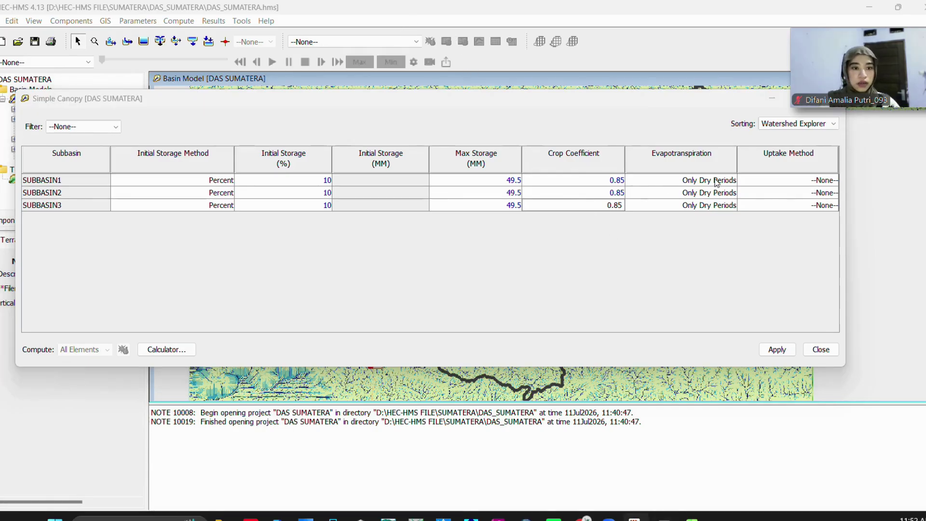
Set the canopy evapotranspiration to Wet and Dry Periods for all three subbasins, and apply and close the Simple Canopy parameters
{"action": "left_click", "coordinate": [732, 184]}
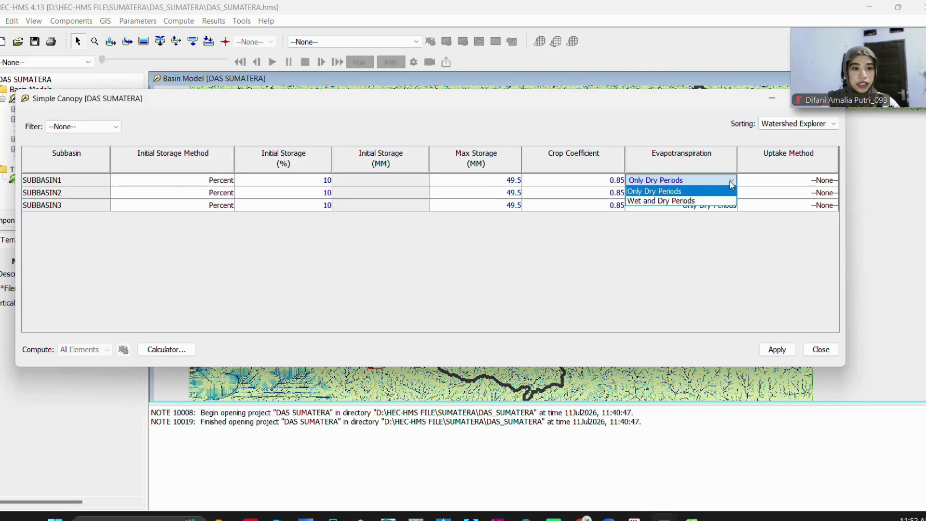
{"action": "left_click", "coordinate": [661, 201]}
{"action": "left_click", "coordinate": [682, 193]}
{"action": "left_click", "coordinate": [685, 192]}
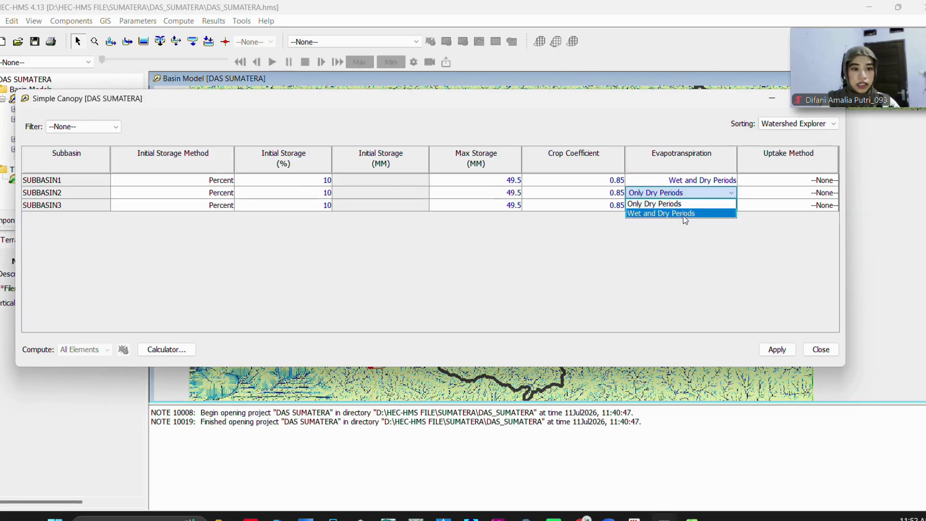
{"action": "left_click", "coordinate": [686, 213]}
{"action": "left_click", "coordinate": [695, 205]}
{"action": "left_click", "coordinate": [678, 225]}
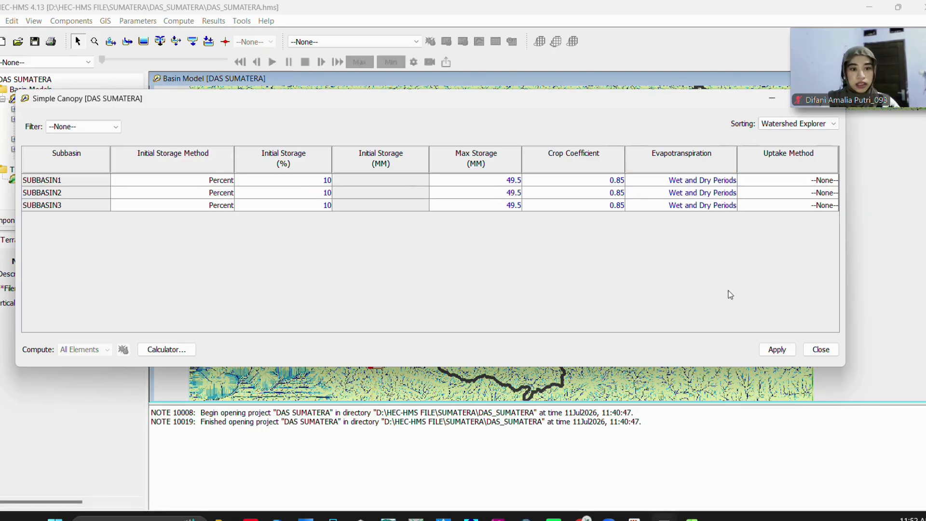
{"action": "left_click", "coordinate": [778, 351]}
{"action": "left_click", "coordinate": [818, 352]}
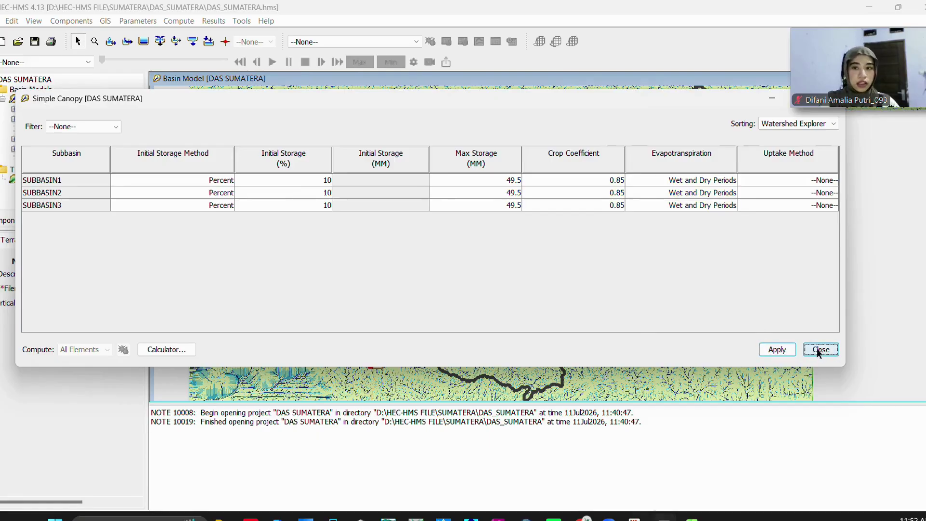
Open the Simple Surface parameters and set the initial storage to 10 % for SUBBASIN1, SUBBASIN2 and SUBBASIN3
{"action": "left_click", "coordinate": [144, 22]}
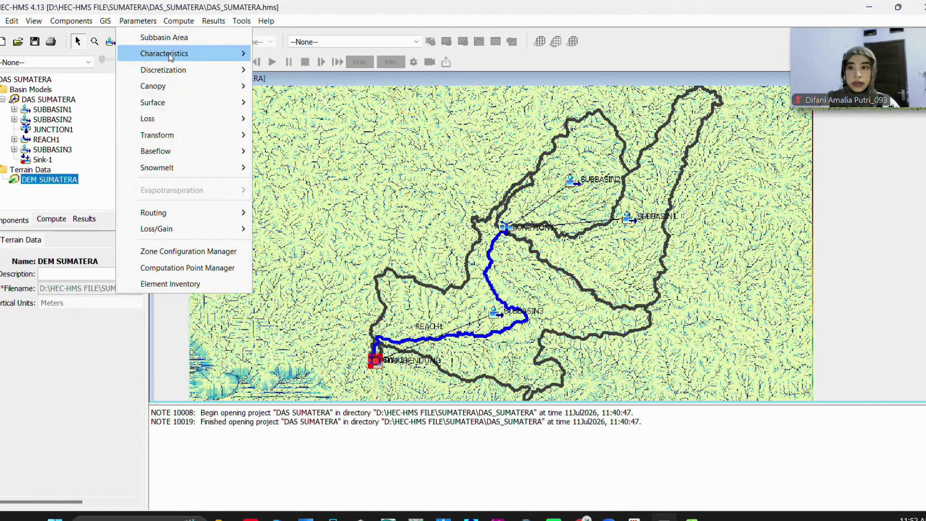
{"action": "mouse_move", "coordinate": [239, 107]}
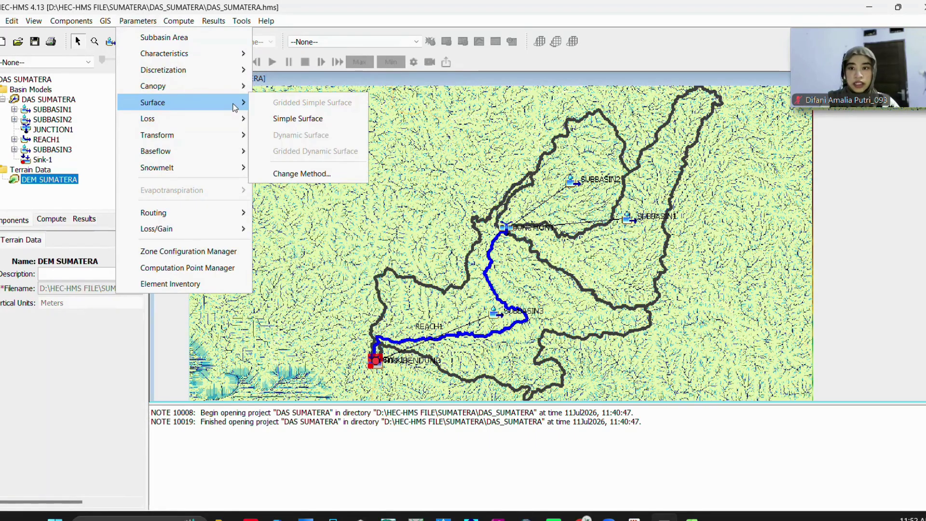
{"action": "left_click", "coordinate": [316, 121]}
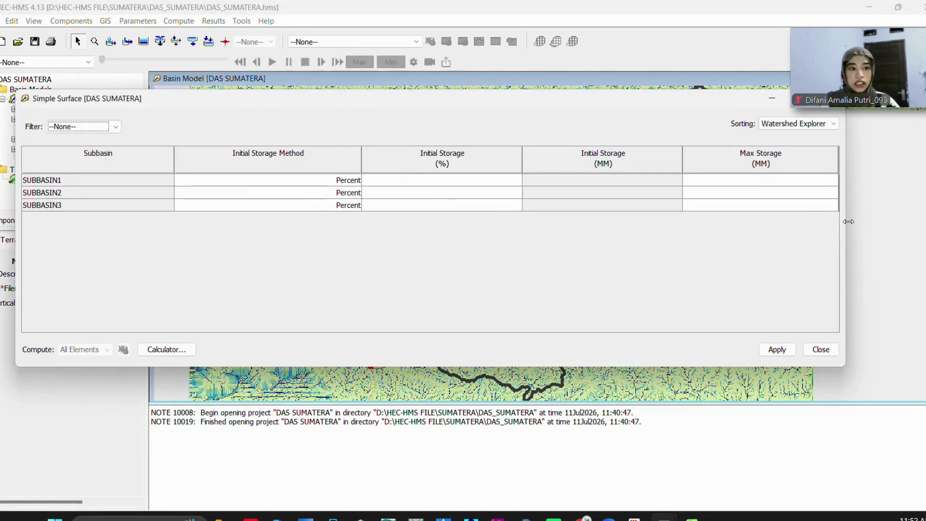
{"action": "left_click_drag", "start_coordinate": [848, 222], "coordinate": [654, 227]}
{"action": "left_click", "coordinate": [349, 179]}
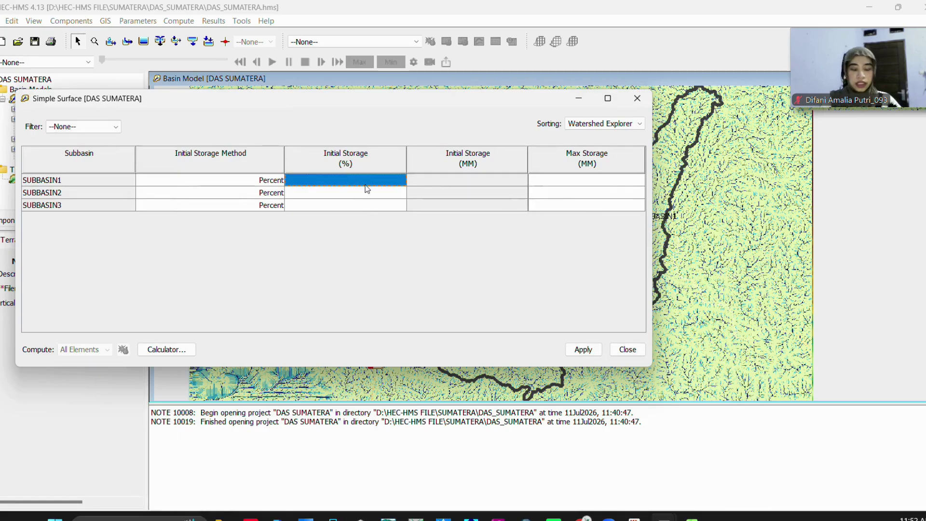
{"action": "type", "text": "10"}
{"action": "key", "text": "Return"}
{"action": "type", "text": "10"}
{"action": "key", "text": "Return"}
{"action": "type", "text": "10"}
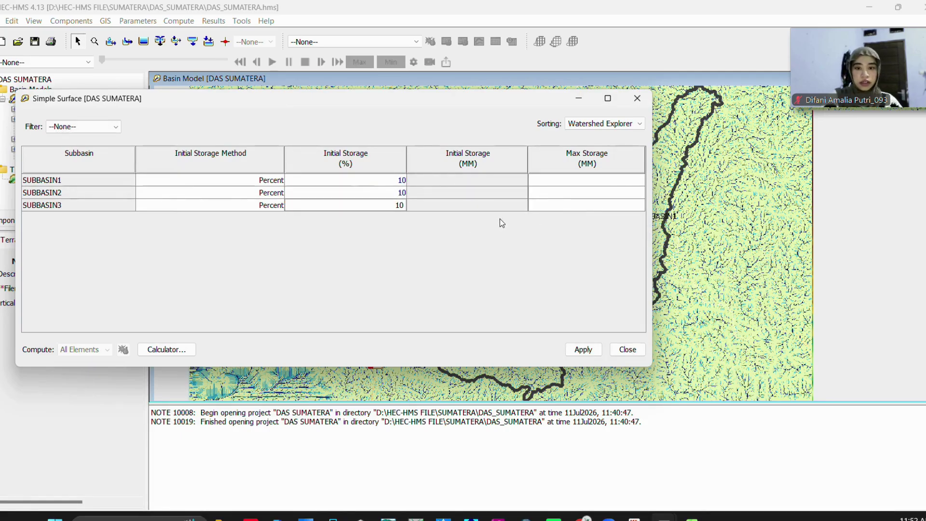
Set the Simple Surface max storage to 49.5 mm for all three subbasins, and apply and close the parameters
{"action": "left_click", "coordinate": [589, 180]}
{"action": "type", "text": "4"}
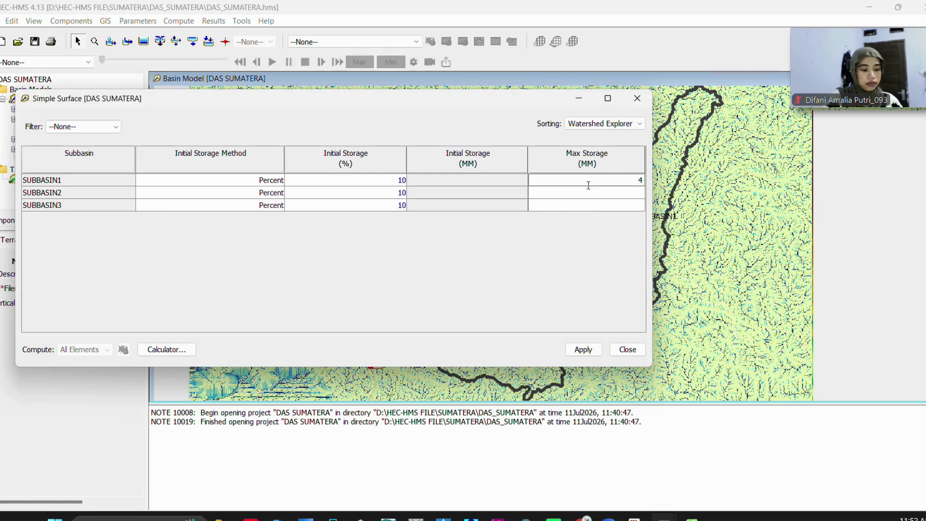
{"action": "type", "text": "9.5"}
{"action": "left_click", "coordinate": [592, 191]}
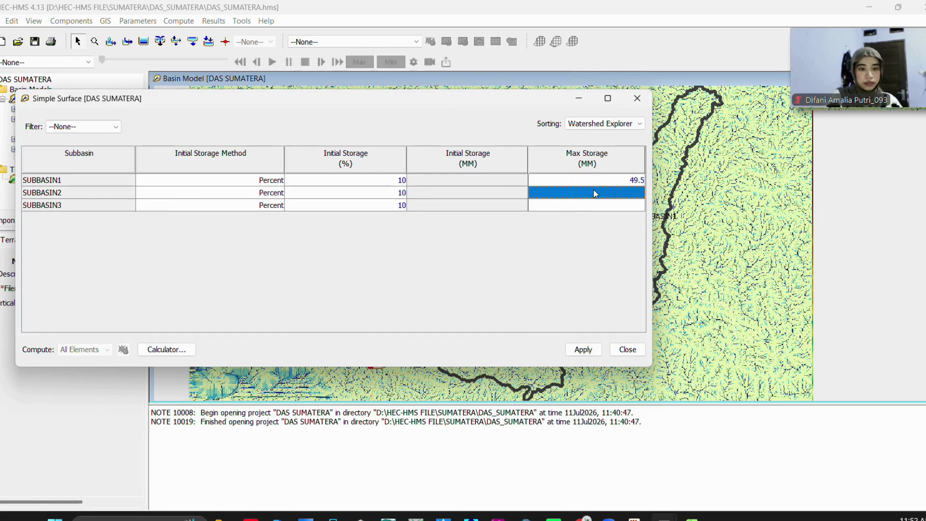
{"action": "type", "text": "49.5"}
{"action": "left_click", "coordinate": [593, 205]}
{"action": "type", "text": "49"}
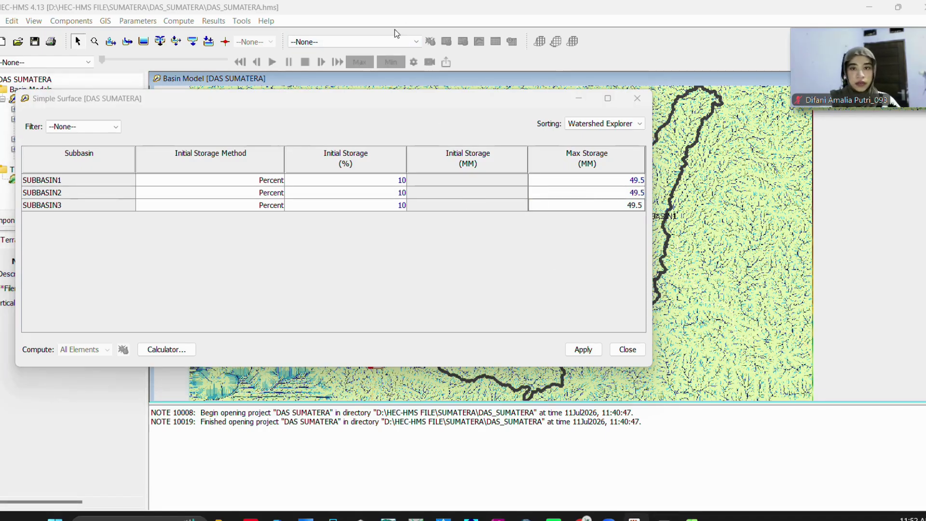
{"action": "left_click", "coordinate": [583, 350]}
{"action": "left_click", "coordinate": [627, 350]}
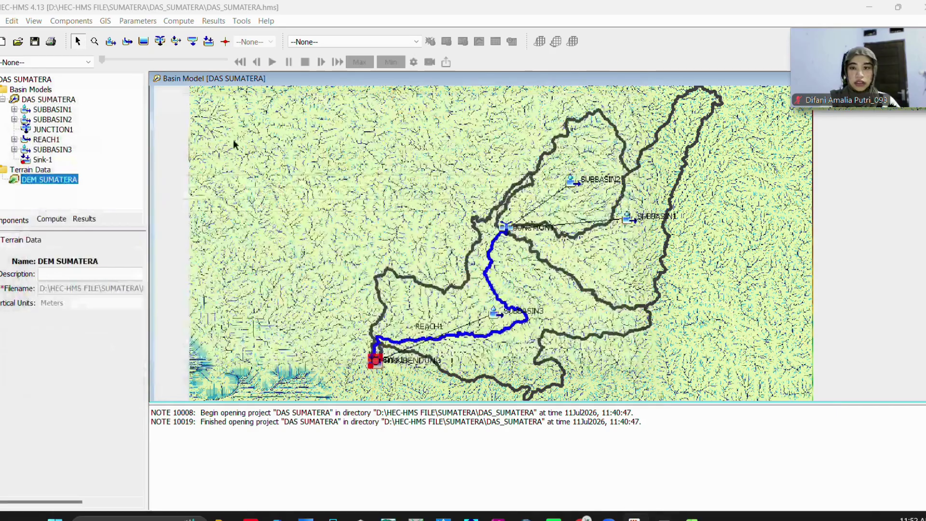
Open the Deficit and Constant loss parameters and set the initial deficit to 10 mm for SUBBASIN1, SUBBASIN2 and SUBBASIN3
{"action": "left_click", "coordinate": [140, 22]}
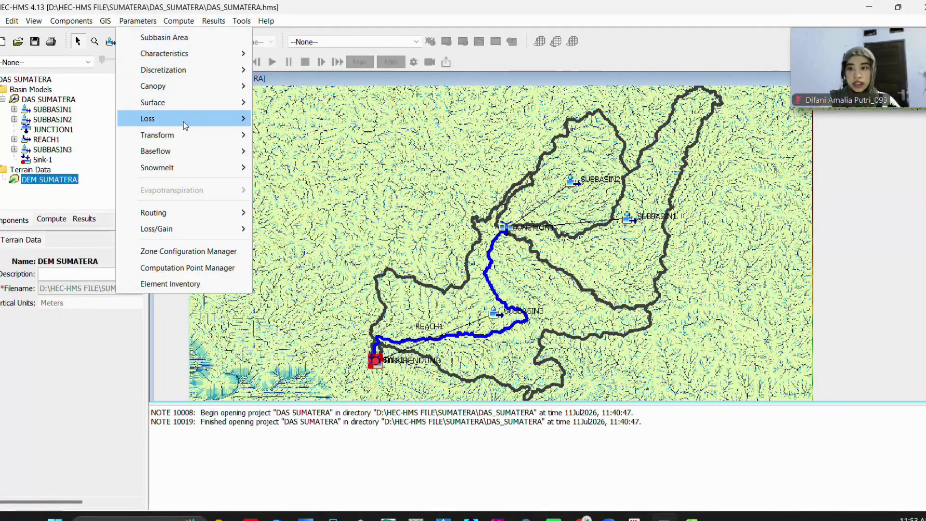
{"action": "mouse_move", "coordinate": [184, 119]}
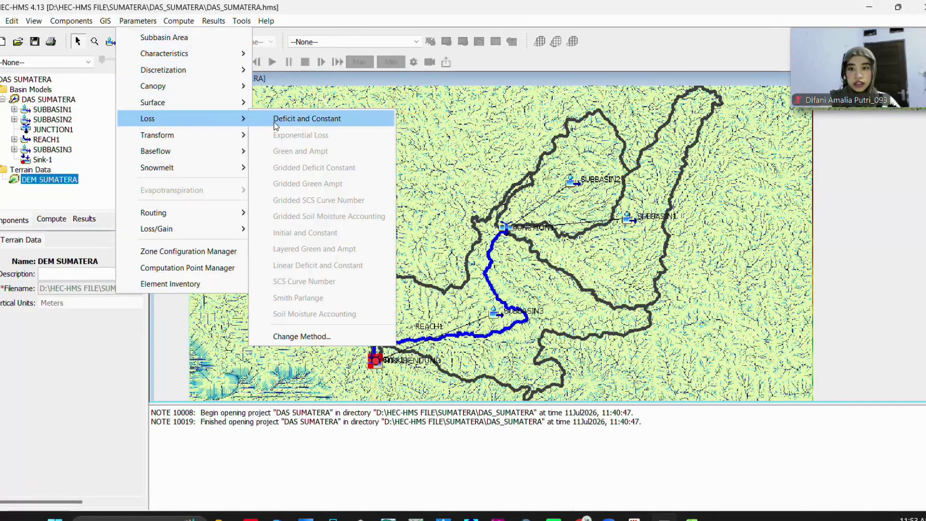
{"action": "left_click", "coordinate": [340, 126]}
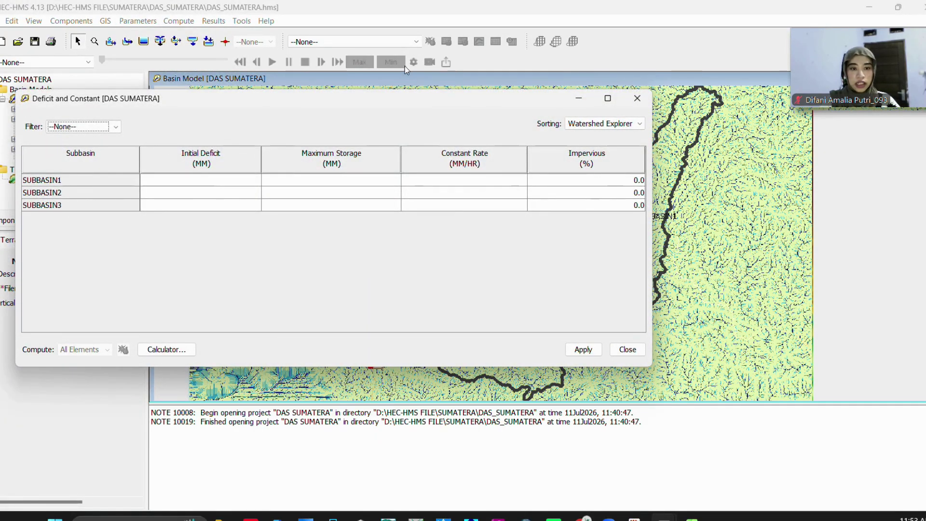
{"action": "left_click", "coordinate": [401, 30]}
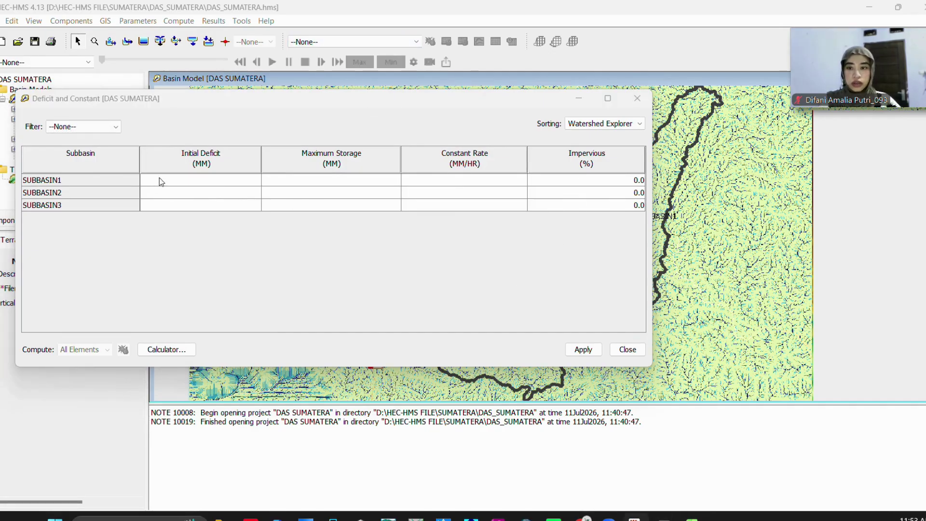
{"action": "left_click", "coordinate": [210, 180]}
{"action": "type", "text": "10"}
{"action": "left_click", "coordinate": [223, 193]}
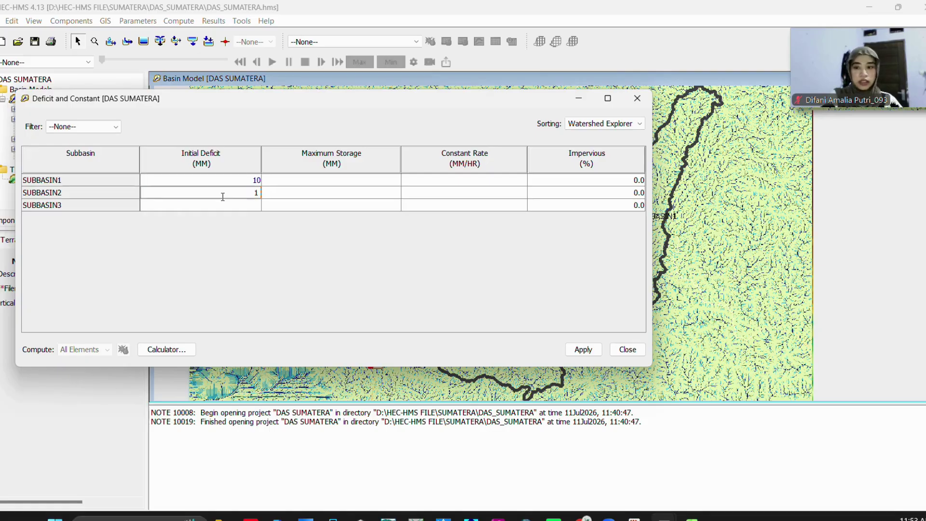
{"action": "type", "text": "101"}
{"action": "left_click_drag", "start_coordinate": [241, 205], "coordinate": [262, 206]}
{"action": "left_click", "coordinate": [249, 194]}
{"action": "key", "text": "BackSpace"}
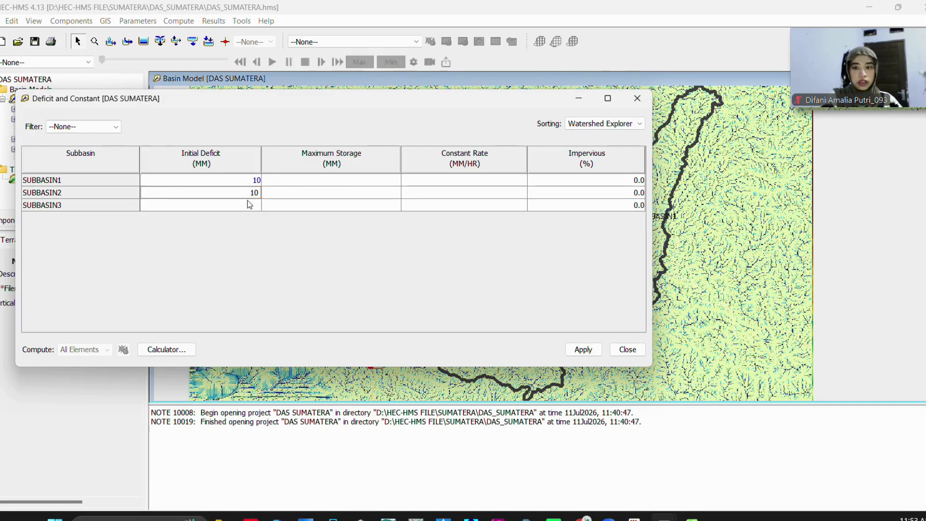
{"action": "left_click", "coordinate": [249, 203]}
{"action": "type", "text": "10"}
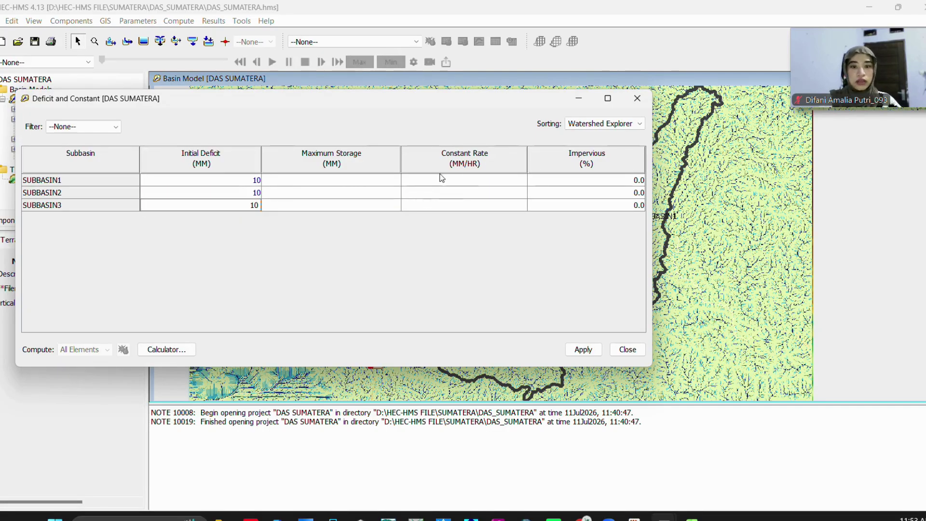
Set the Deficit and Constant maximum storage to 49.5 mm for SUBBASIN1, SUBBASIN2 and SUBBASIN3
{"action": "left_click", "coordinate": [471, 180]}
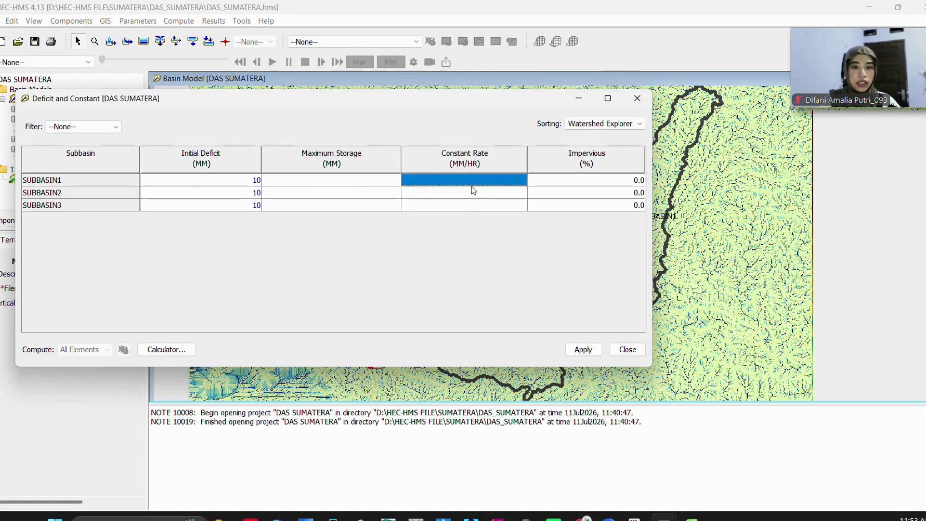
{"action": "left_click", "coordinate": [349, 181]}
{"action": "type", "text": "49"}
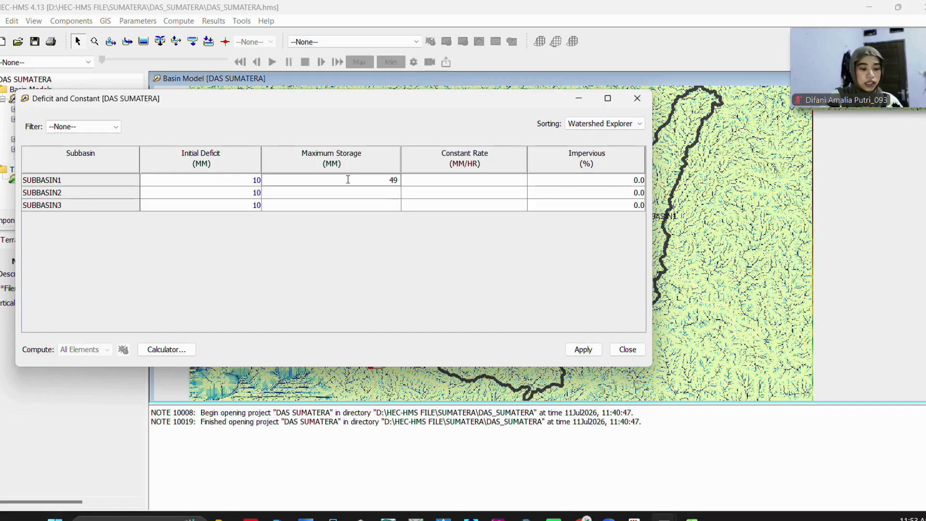
{"action": "type", "text": ".5"}
{"action": "left_click", "coordinate": [354, 193]}
{"action": "type", "text": "49"}
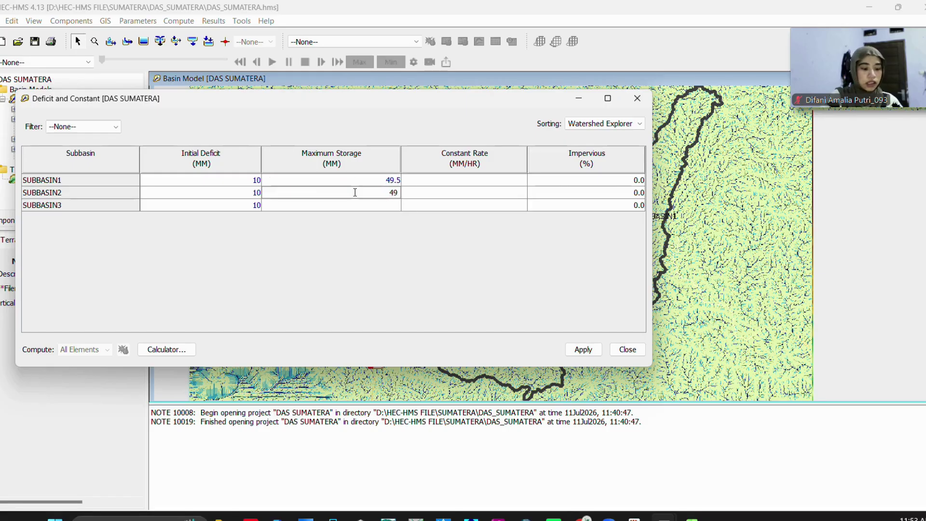
{"action": "type", "text": ".5"}
{"action": "left_click", "coordinate": [363, 206]}
{"action": "type", "text": "49.5"}
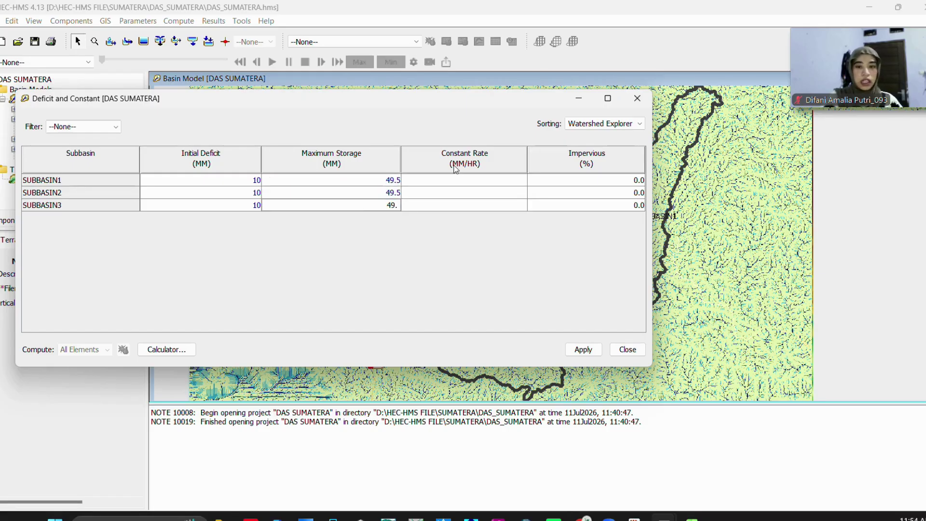
Examine the land-cover table on the PCH SITAKKURAK sheet in Excel for the constant rate, and return to the Deficit and Constant parameters
{"action": "left_click", "coordinate": [476, 180]}
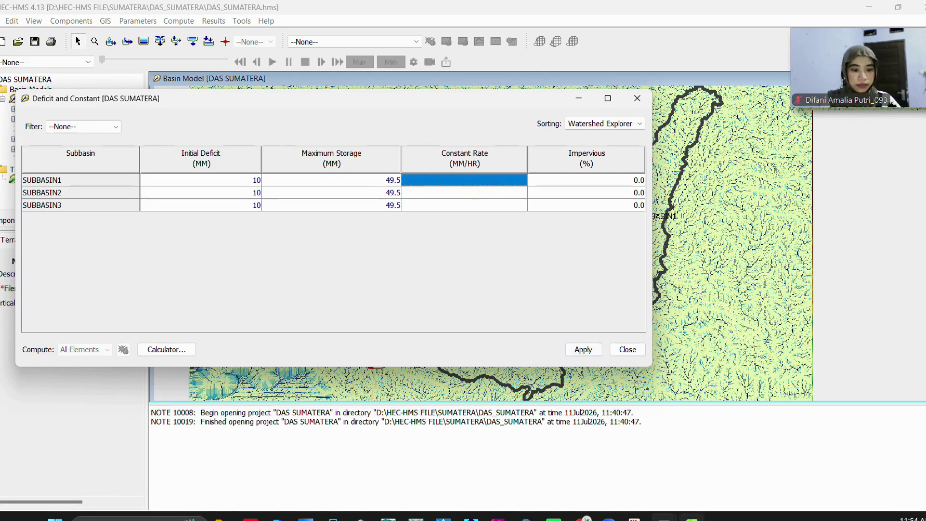
{"action": "mouse_move", "coordinate": [692, 517]}
{"action": "left_click", "coordinate": [692, 454]}
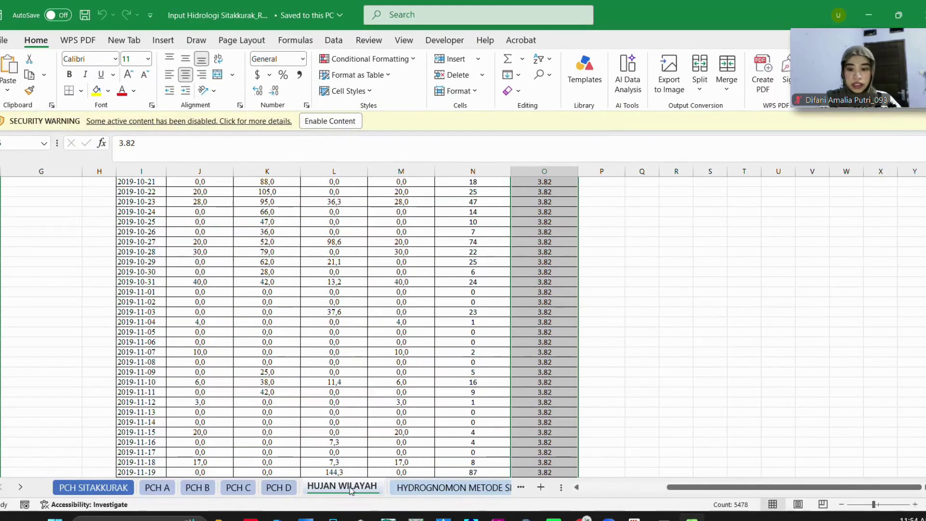
{"action": "scroll", "coordinate": [369, 413], "scroll_direction": "up", "scroll_amount": 1}
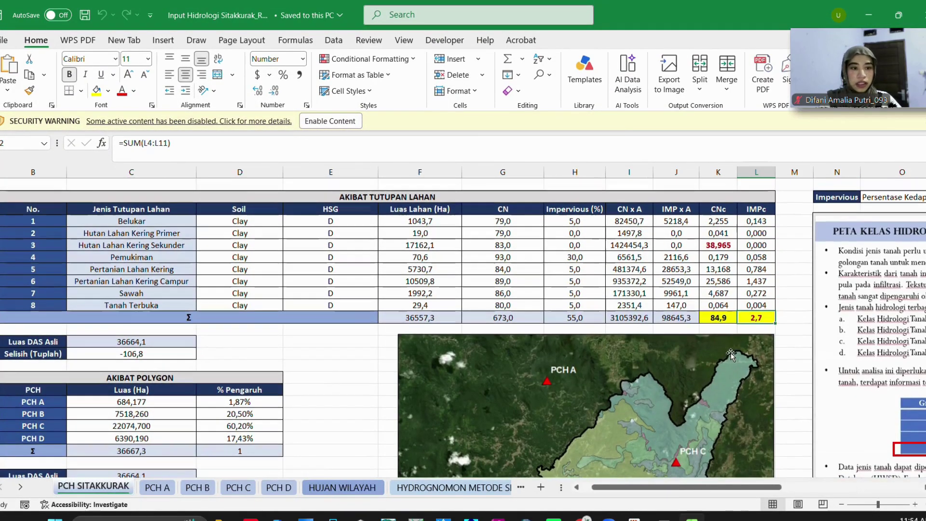
{"action": "mouse_move", "coordinate": [664, 517]}
{"action": "left_click", "coordinate": [731, 464]}
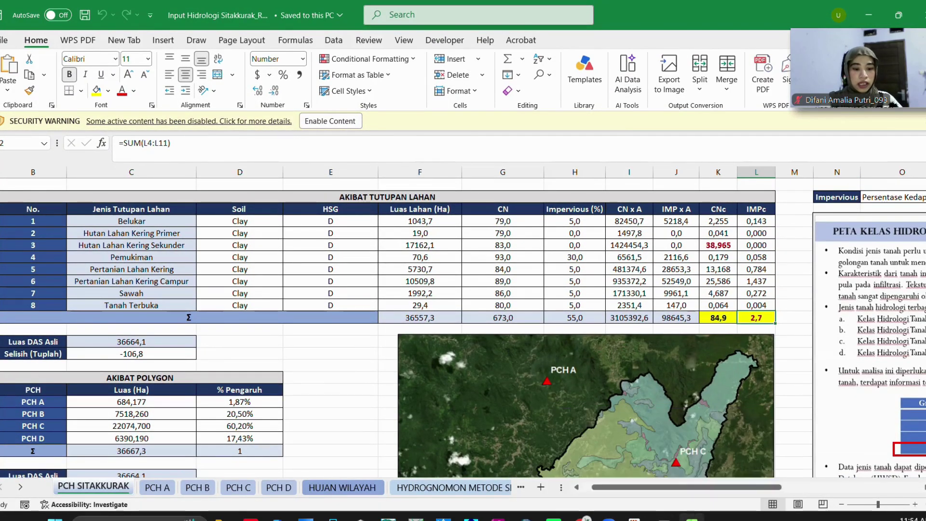
{"action": "left_click", "coordinate": [736, 370]}
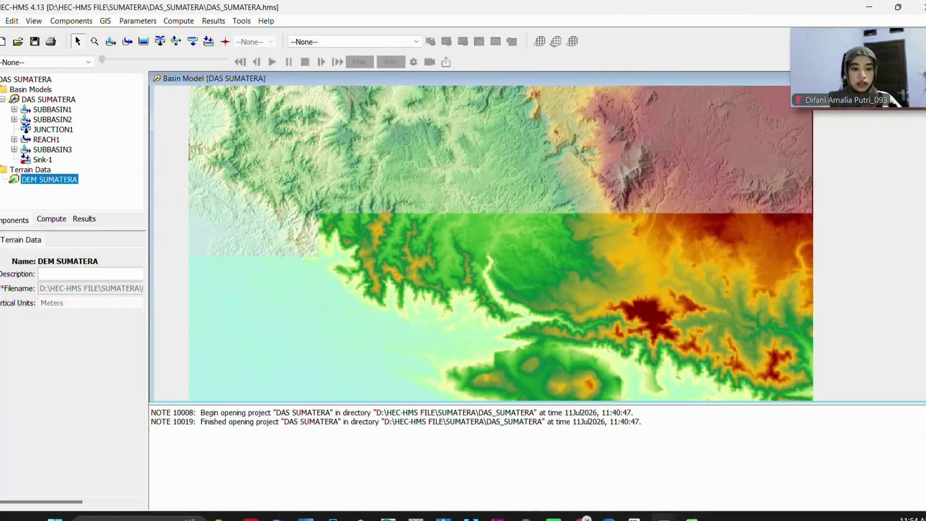
{"action": "mouse_move", "coordinate": [674, 518]}
{"action": "left_click", "coordinate": [694, 464]}
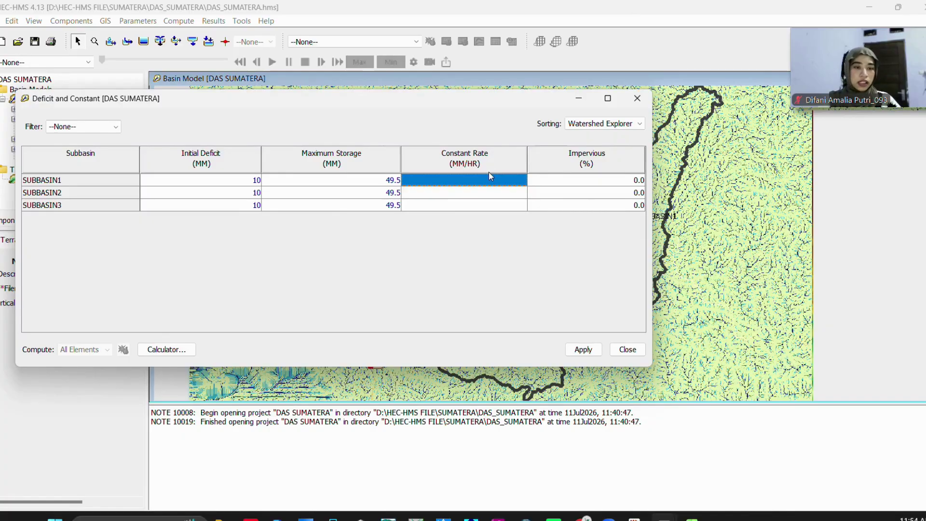
Copy the CNc value of Hutan Lahan Kering Sekunder from the Excel land-cover table, and switch back to HEC-HMS
{"action": "mouse_move", "coordinate": [692, 516]}
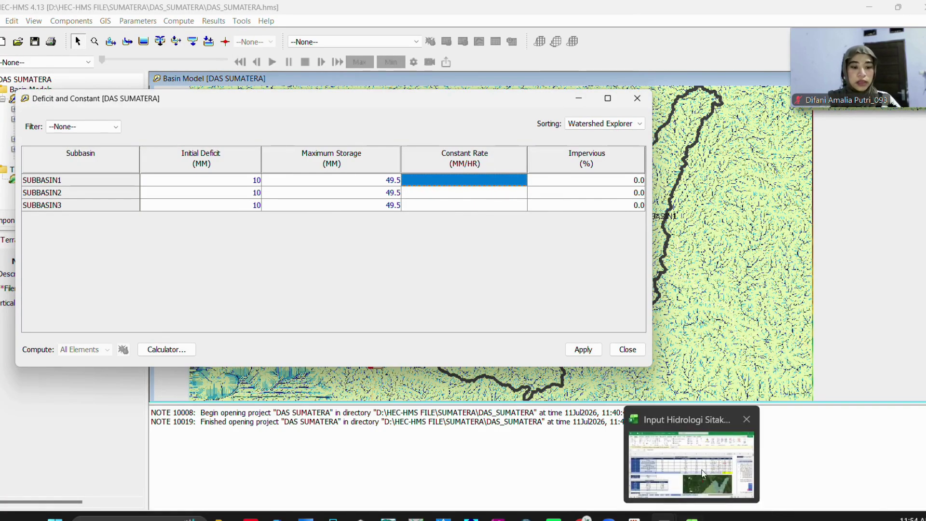
{"action": "left_click", "coordinate": [692, 458]}
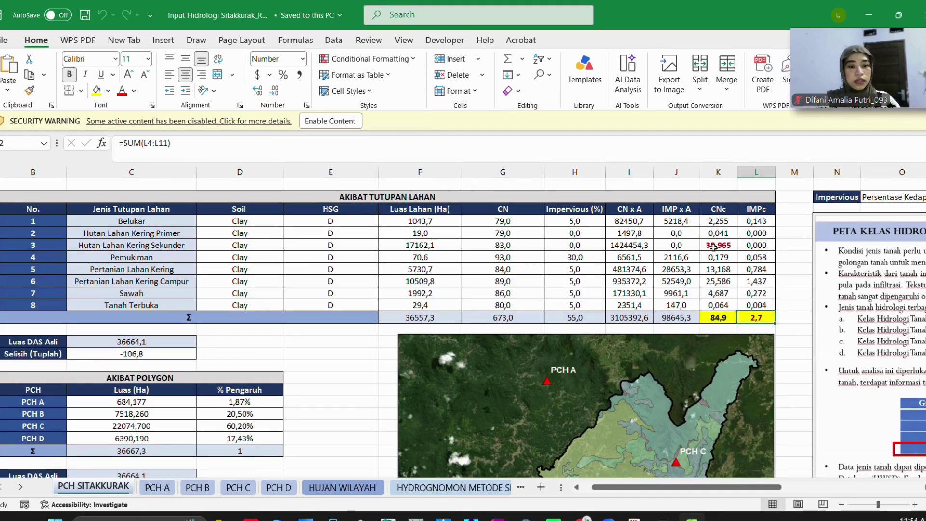
{"action": "left_click", "coordinate": [718, 246]}
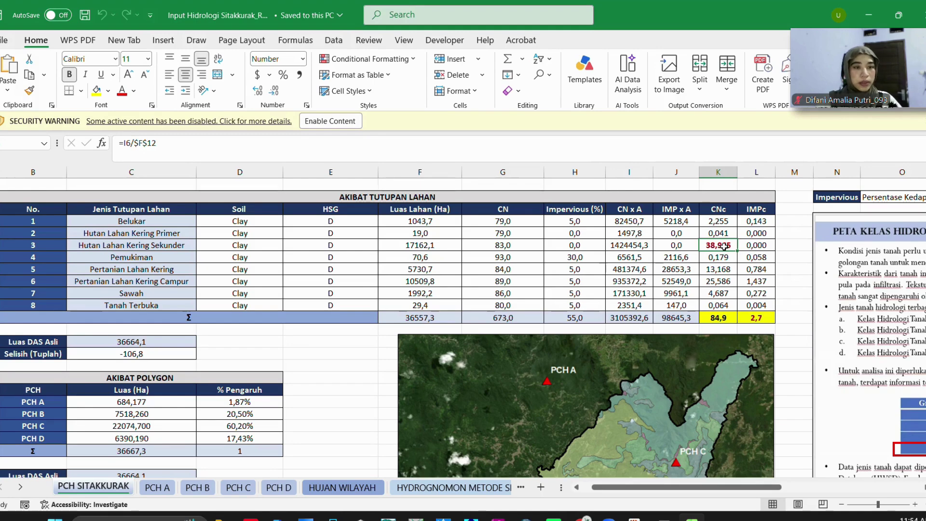
{"action": "key", "text": "ctrl+c"}
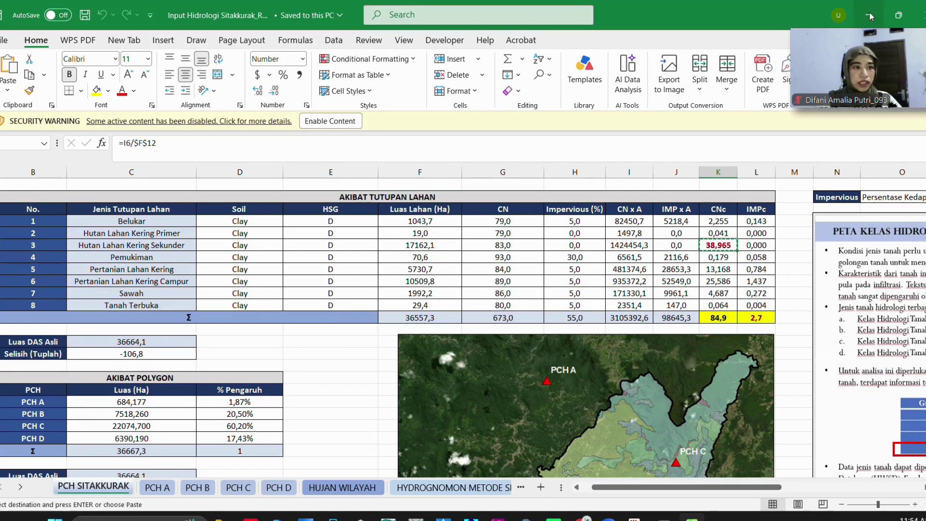
{"action": "key", "text": "alt+Tab"}
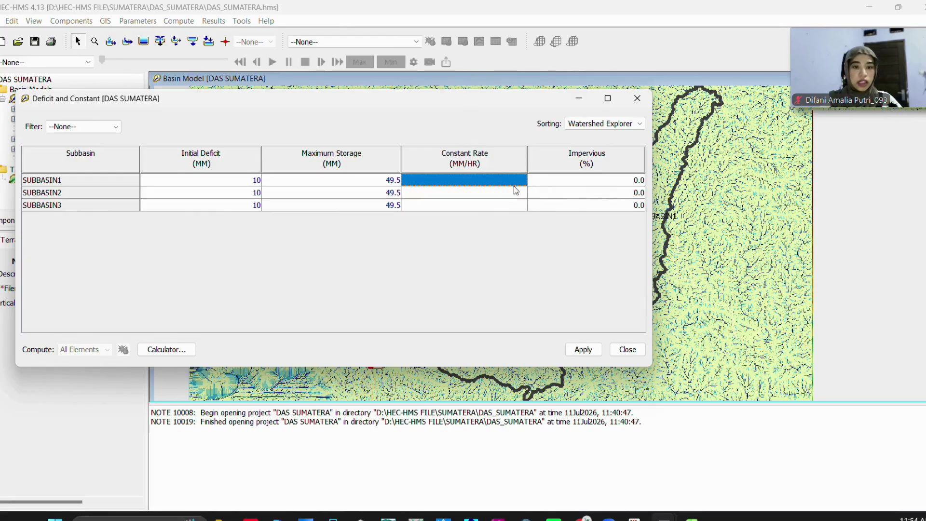
Recheck the CNc value of Hutan Lahan Kering Sekunder in the Excel workbook, and return to the Deficit and Constant parameters
{"action": "left_click", "coordinate": [870, 7]}
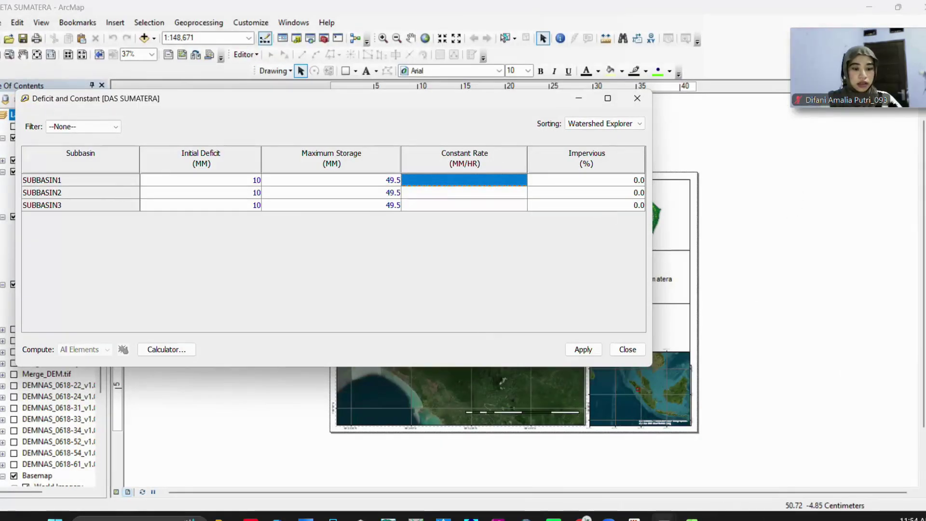
{"action": "left_click", "coordinate": [695, 480]}
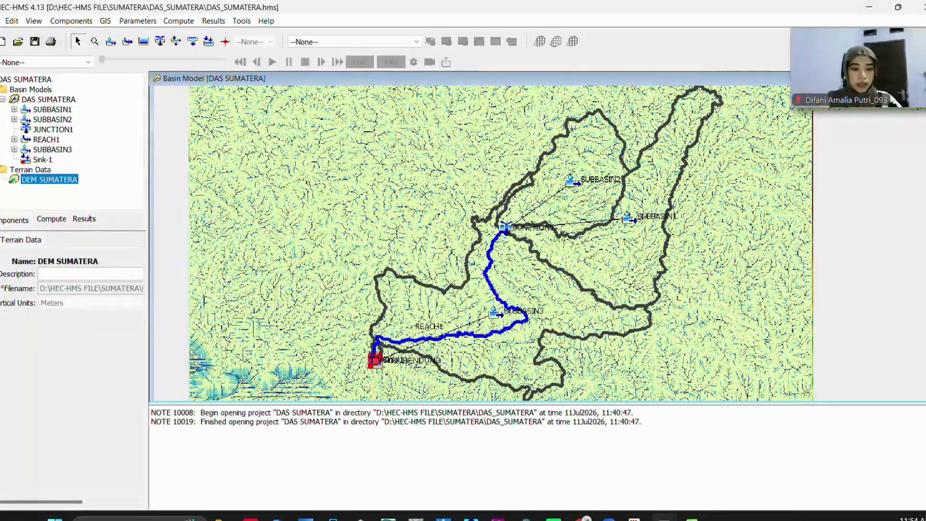
{"action": "mouse_move", "coordinate": [665, 518]}
{"action": "left_click", "coordinate": [714, 465]}
{"action": "left_click", "coordinate": [692, 518]}
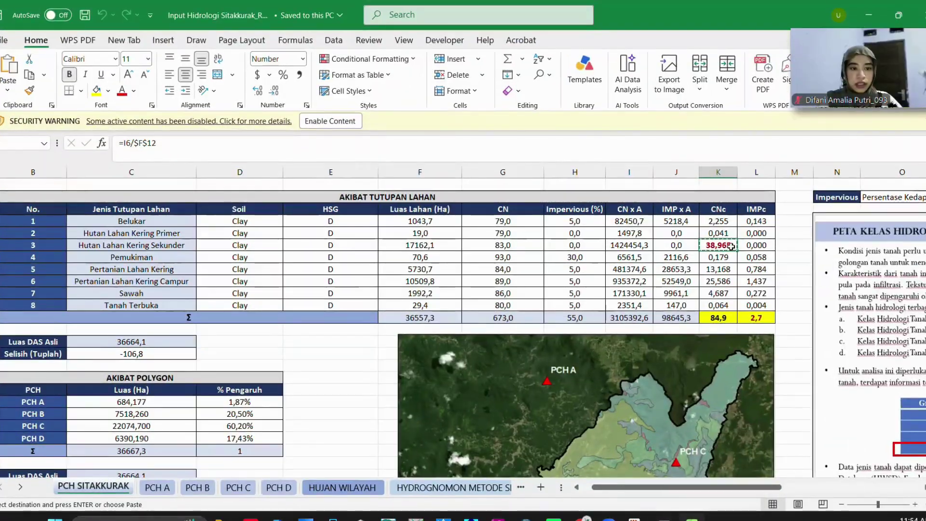
{"action": "left_click", "coordinate": [781, 319]}
{"action": "type", "text": "`"}
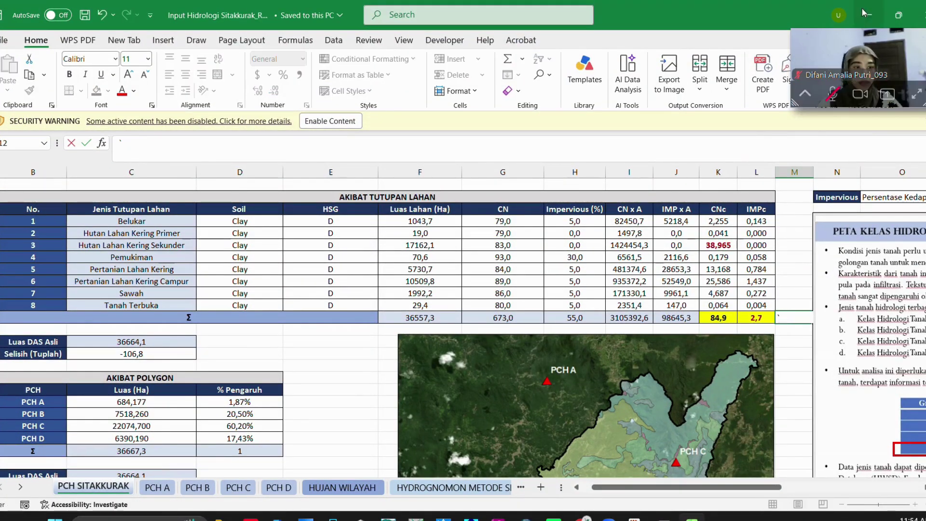
{"action": "left_click", "coordinate": [864, 12]}
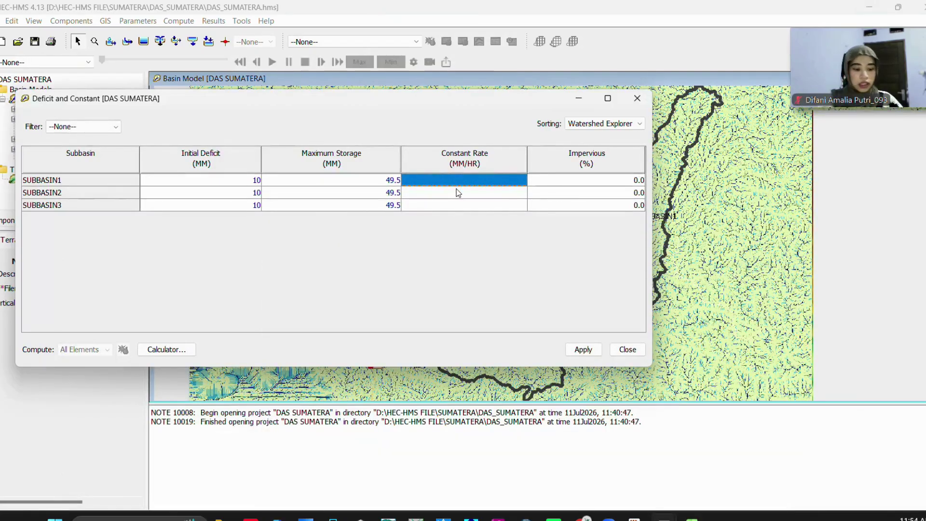
Set the Deficit and Constant constant rate to 38.965 mm/hr for SUBBASIN1, SUBBASIN2 and SUBBASIN3
{"action": "type", "text": "38.9"}
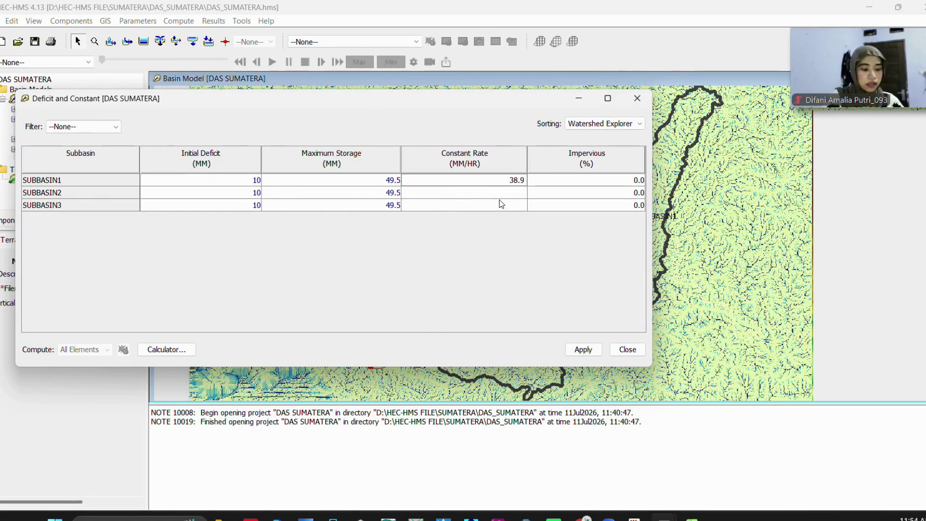
{"action": "type", "text": "65"}
{"action": "key", "text": "Return"}
{"action": "left_click", "coordinate": [512, 181]}
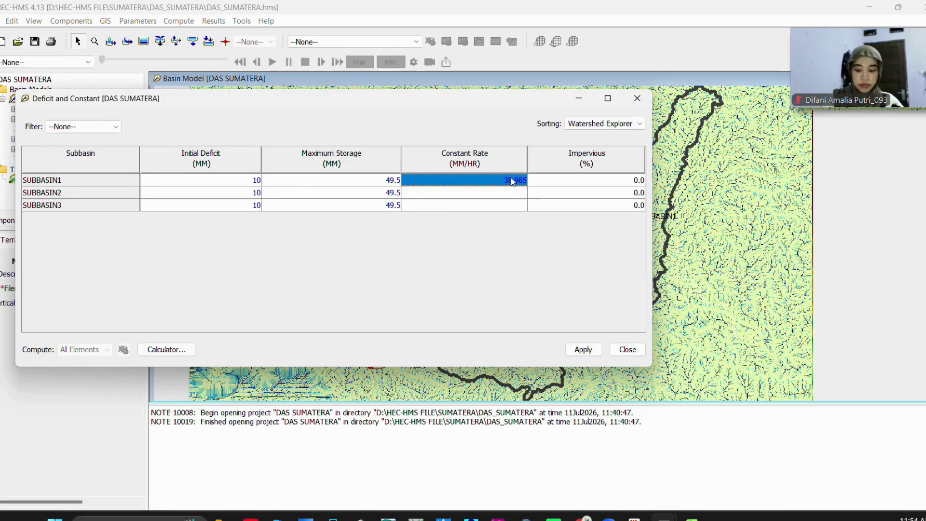
{"action": "left_click", "coordinate": [511, 193]}
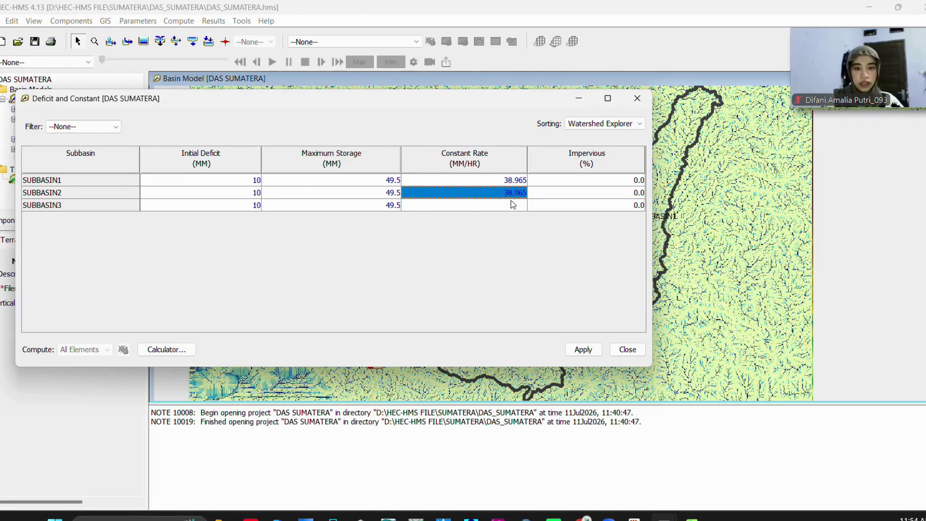
{"action": "left_click", "coordinate": [512, 205]}
{"action": "key", "text": "ctrl+v"}
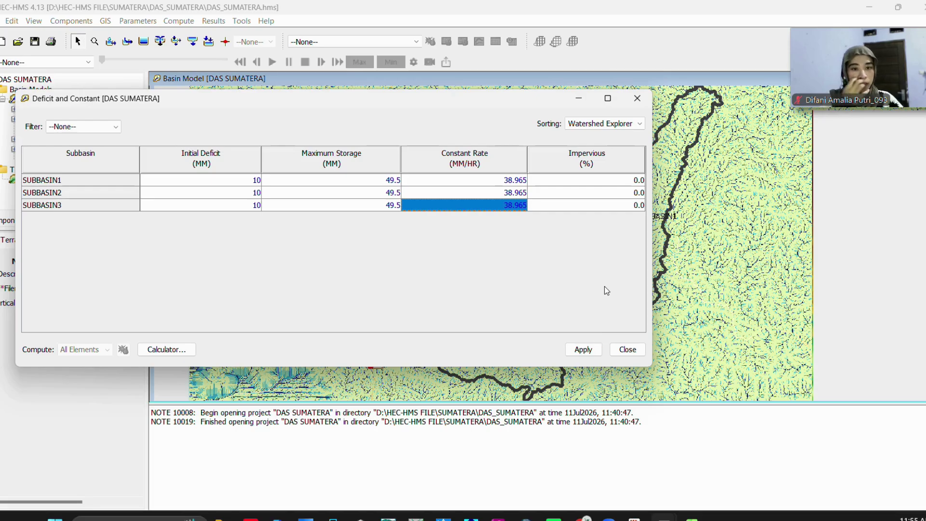
Check the total IMPc value in the Excel land-cover table, and switch back to the Deficit and Constant parameters in HEC-HMS
{"action": "left_click", "coordinate": [868, 8]}
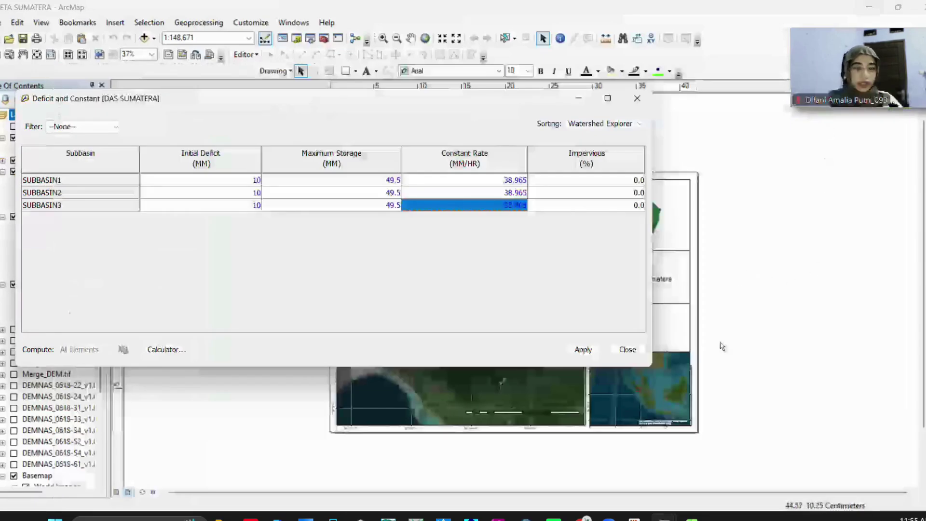
{"action": "left_click", "coordinate": [593, 461]}
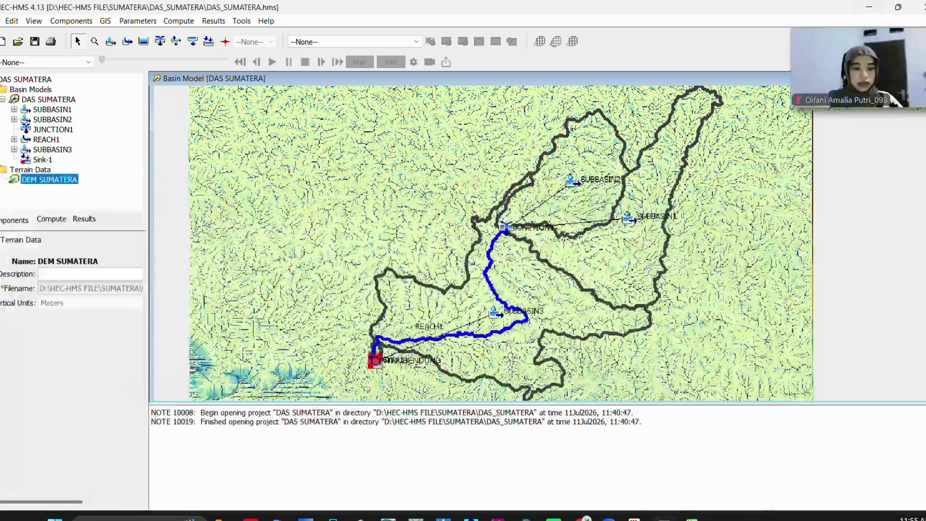
{"action": "mouse_move", "coordinate": [665, 517]}
{"action": "left_click", "coordinate": [750, 457]}
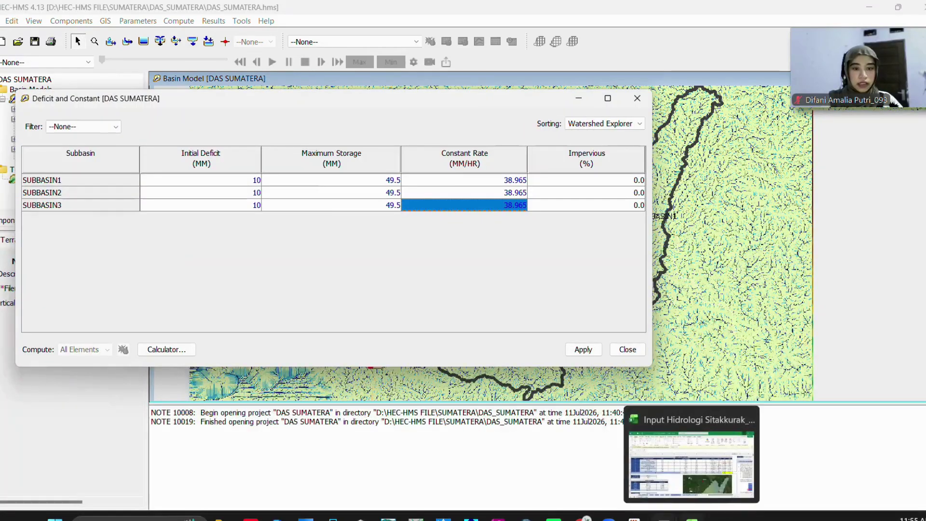
{"action": "left_click", "coordinate": [691, 517]}
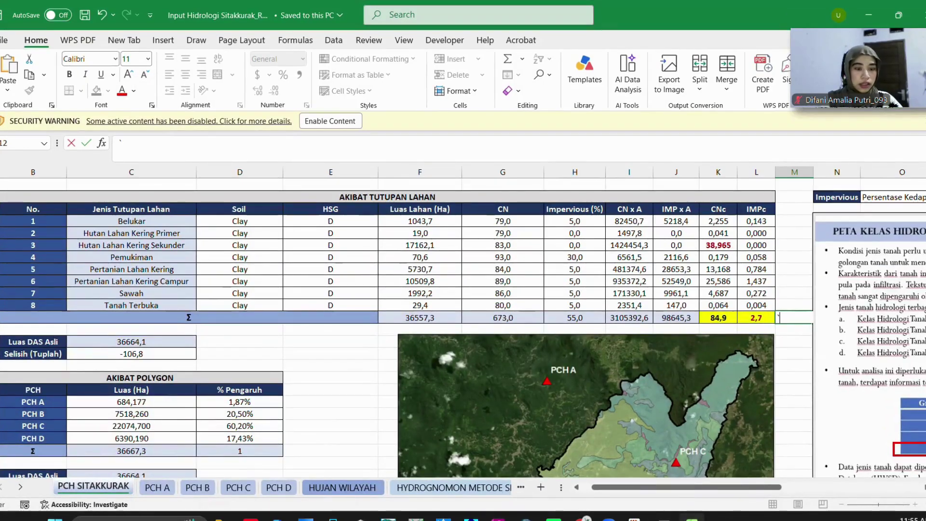
{"action": "mouse_move", "coordinate": [664, 517]}
{"action": "mouse_move", "coordinate": [729, 473]}
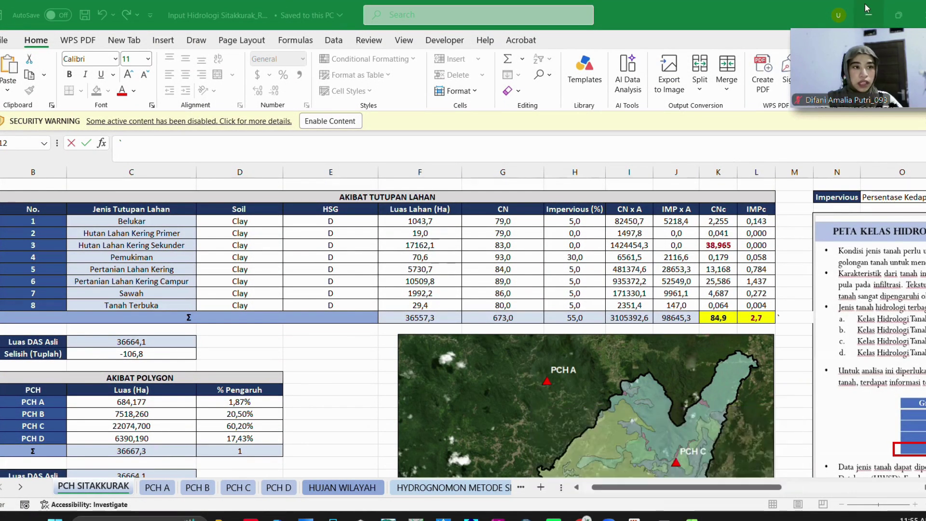
{"action": "key", "text": "alt+Tab"}
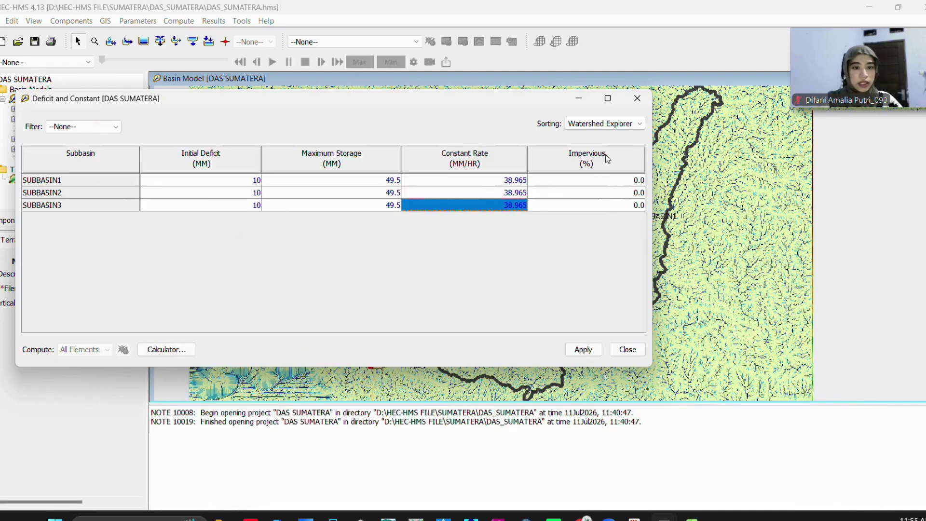
Set the impervious percentage to 2.7 % for all three subbasins, and apply and close the Deficit and Constant parameters
{"action": "left_click", "coordinate": [602, 181]}
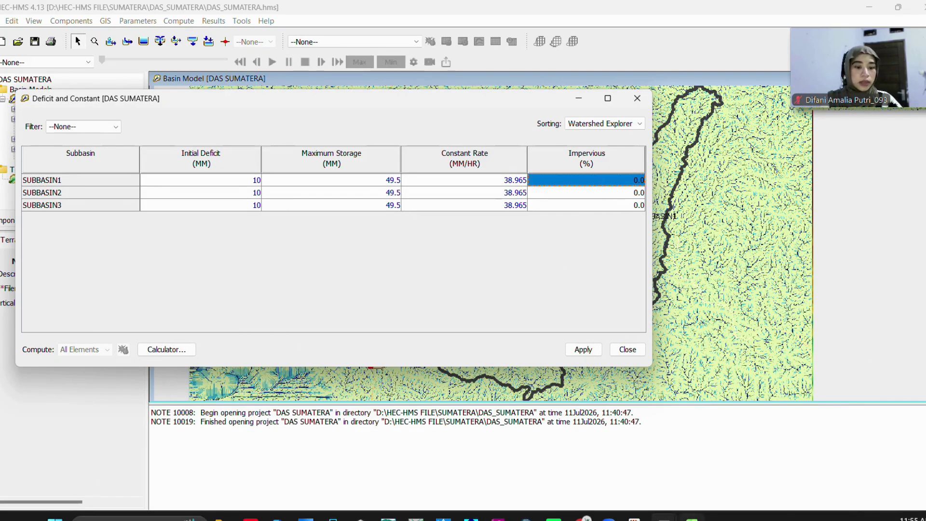
{"action": "key", "text": "alt+Tab"}
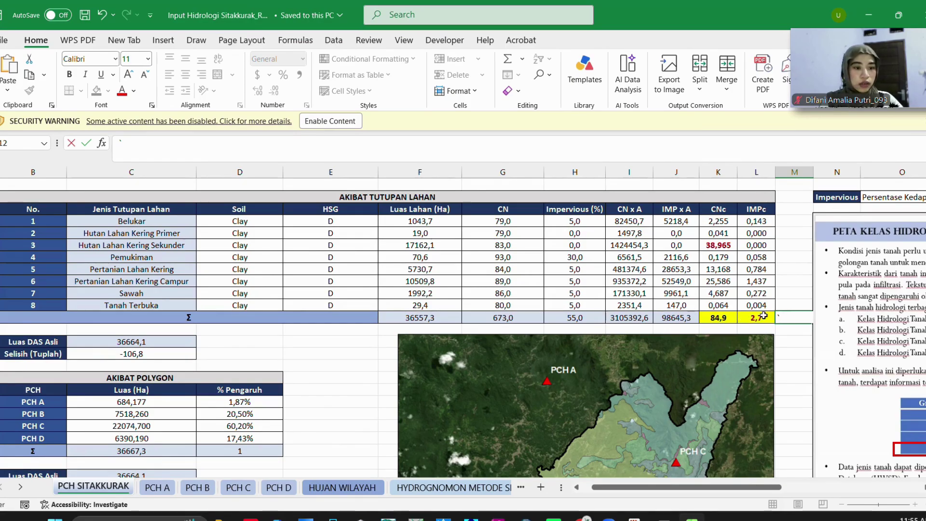
{"action": "key", "text": "alt+Tab"}
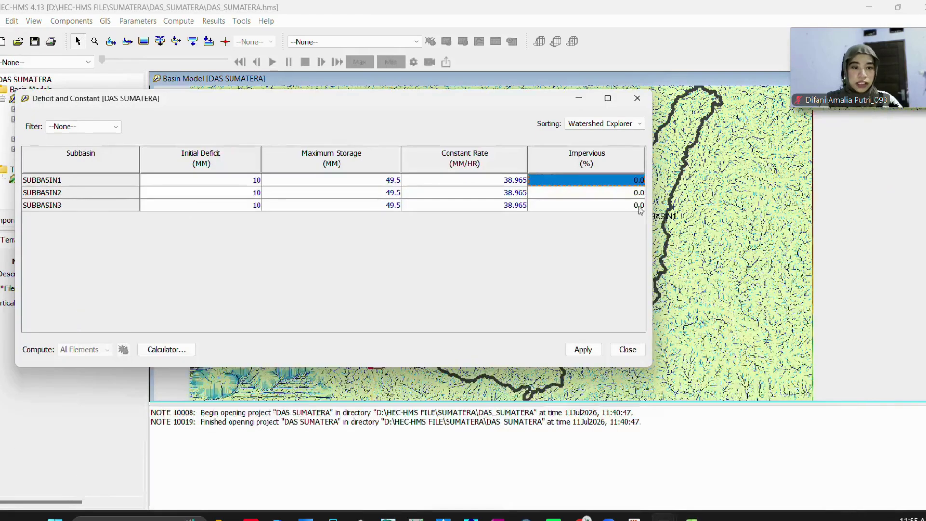
{"action": "type", "text": "2.7"}
{"action": "left_click", "coordinate": [636, 193]}
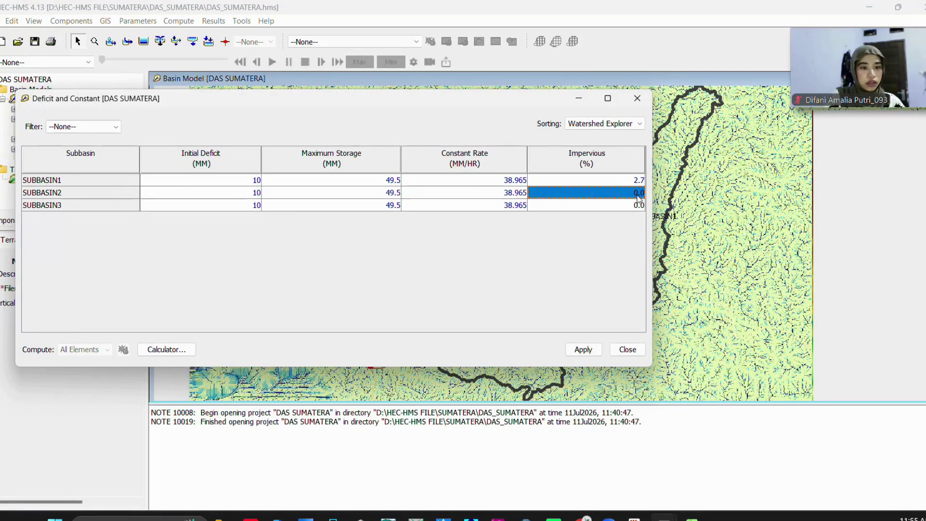
{"action": "type", "text": "2.7"}
{"action": "left_click", "coordinate": [638, 205]}
{"action": "type", "text": ".27"}
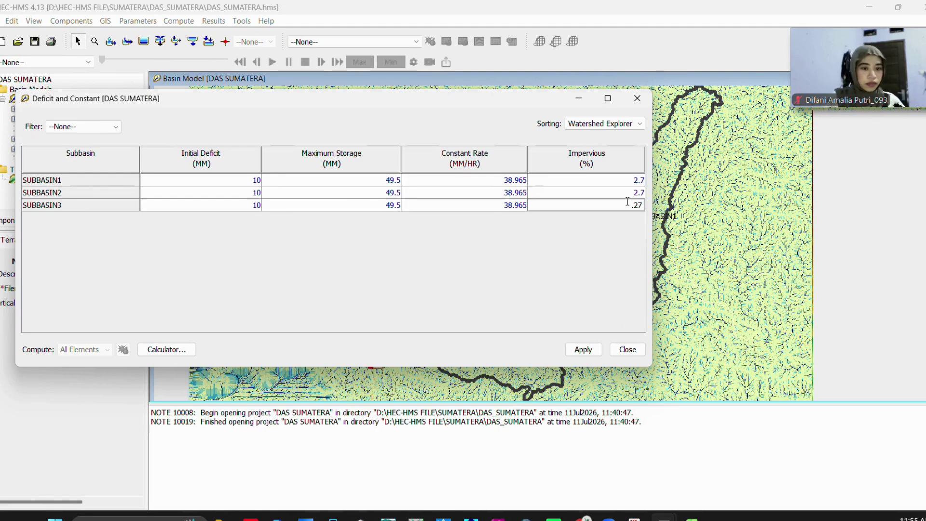
{"action": "left_click_drag", "start_coordinate": [629, 204], "coordinate": [680, 209]}
{"action": "type", "text": "2.7"}
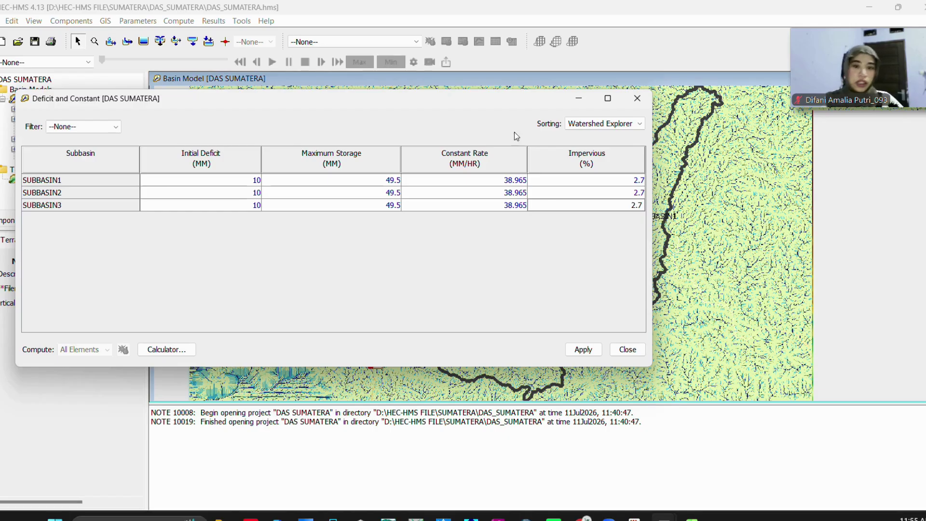
{"action": "left_click", "coordinate": [374, 20]}
{"action": "left_click", "coordinate": [576, 346]}
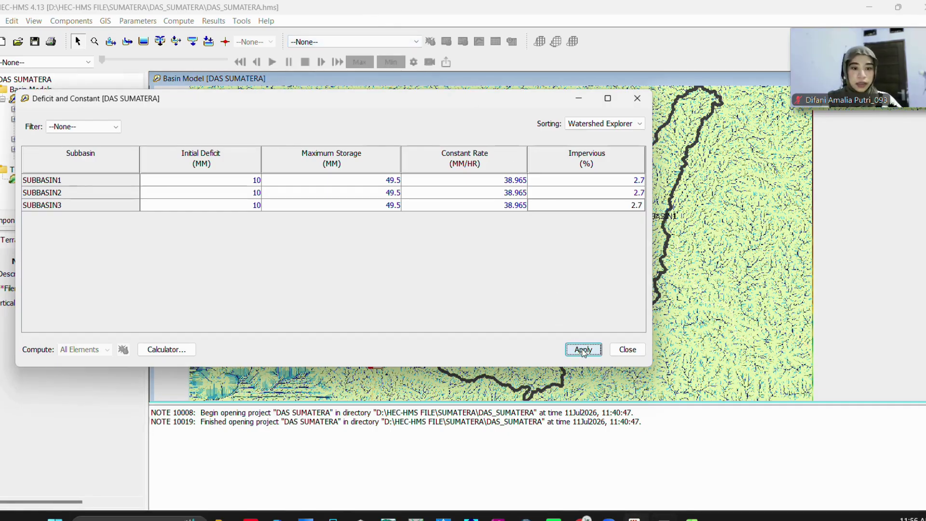
{"action": "left_click", "coordinate": [632, 354]}
Open the Linear Reservoir baseflow parameters and widen their window so the groundwater columns are easier to read
{"action": "left_click", "coordinate": [138, 20]}
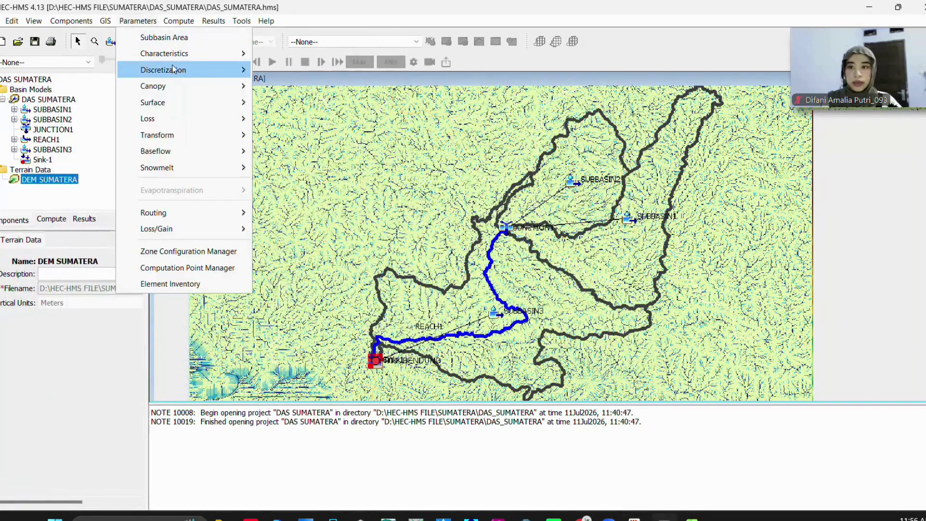
{"action": "mouse_move", "coordinate": [198, 150]}
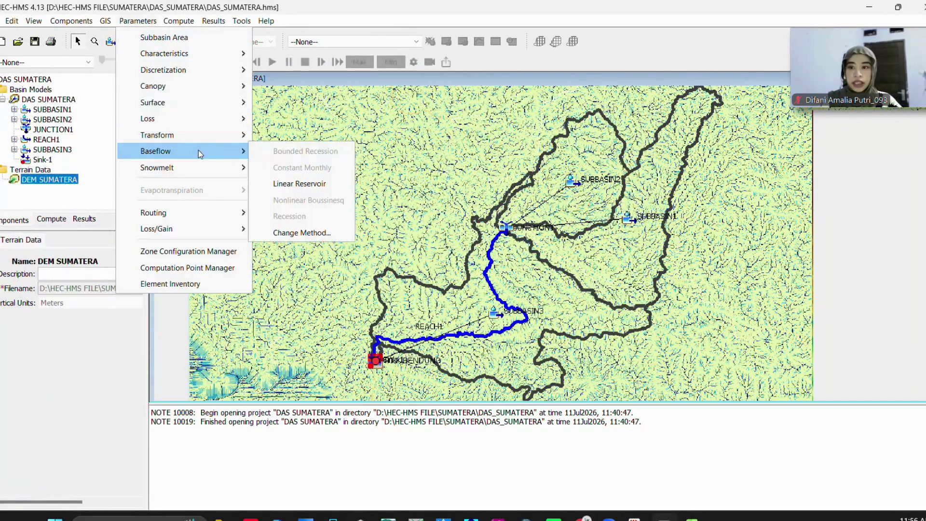
{"action": "left_click", "coordinate": [325, 186]}
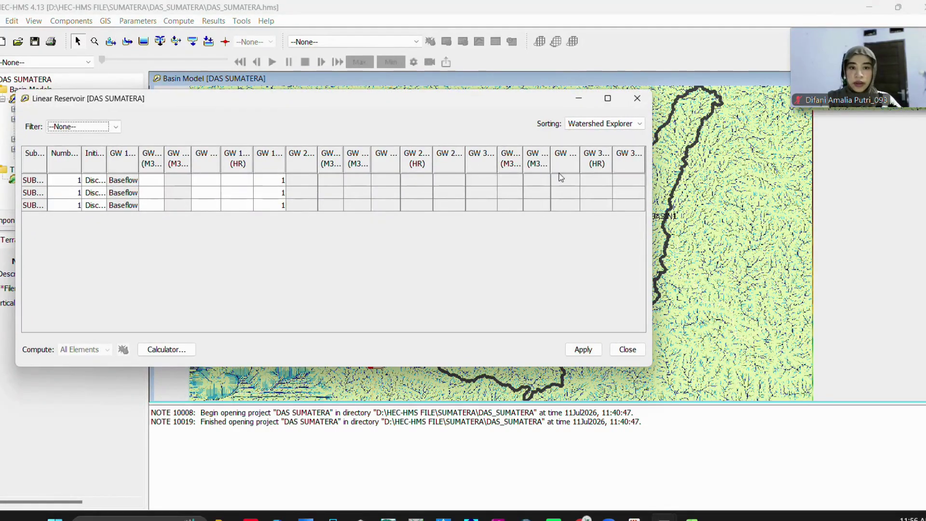
{"action": "left_click_drag", "start_coordinate": [652, 188], "coordinate": [840, 188]}
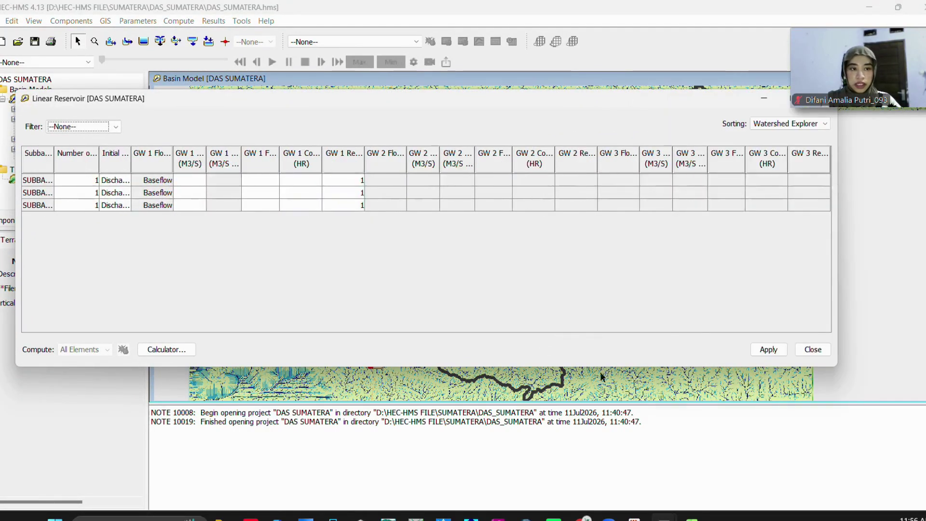
Set the GW 1 initial discharge to 0.1 M3/S for all three subbasins in the Linear Reservoir table
{"action": "left_click_drag", "start_coordinate": [604, 368], "coordinate": [606, 441]}
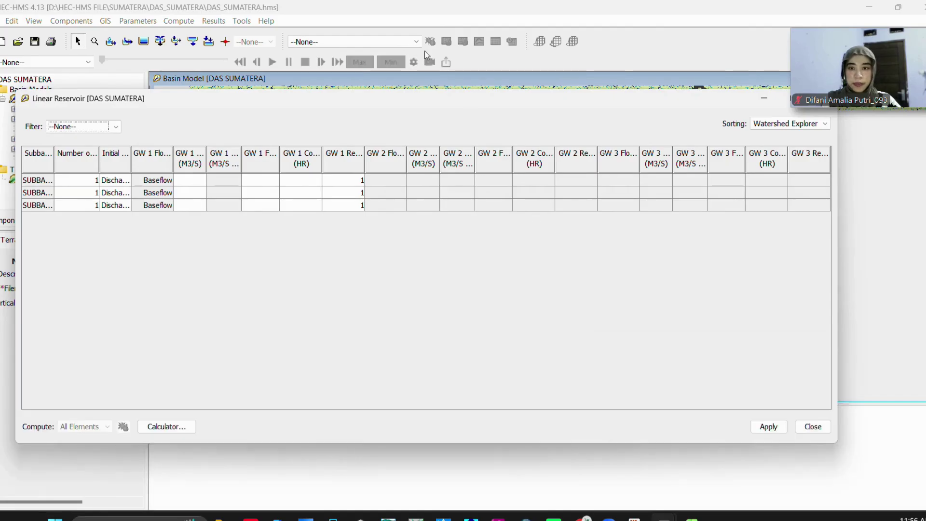
{"action": "left_click", "coordinate": [201, 181]}
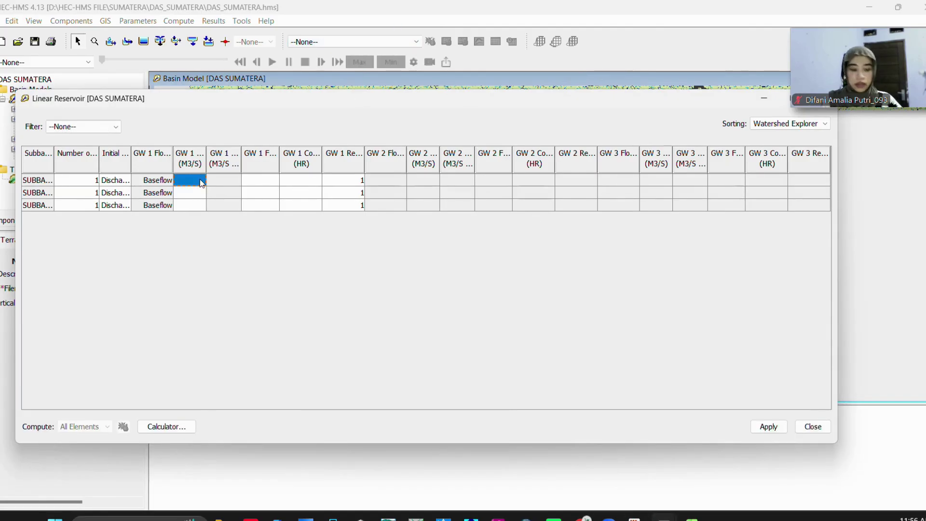
{"action": "type", "text": "0.1"}
{"action": "left_click", "coordinate": [195, 193]}
{"action": "type", "text": "0."}
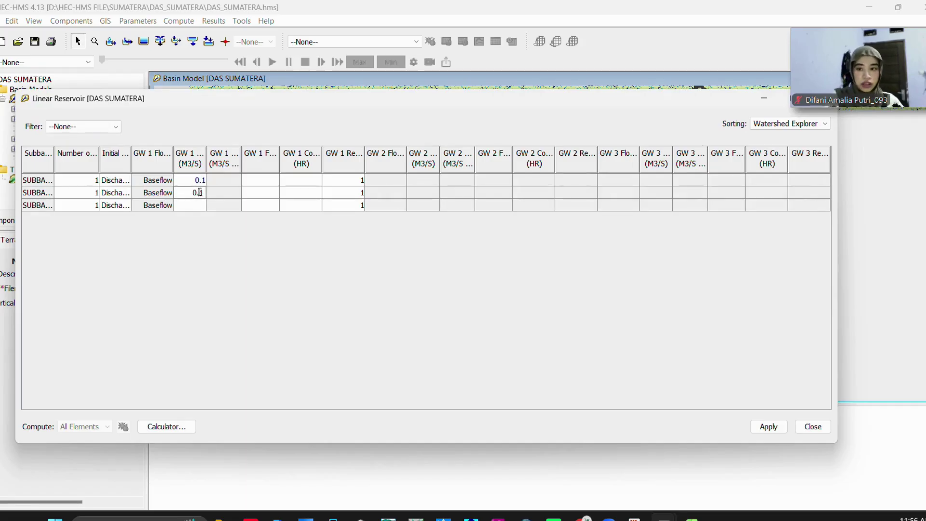
{"action": "type", "text": "1"}
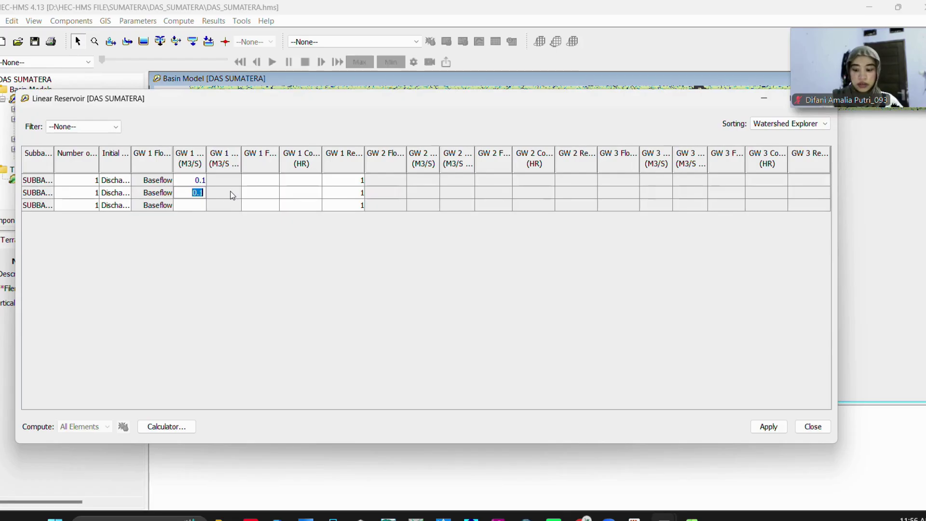
{"action": "type", "text": "0.1"}
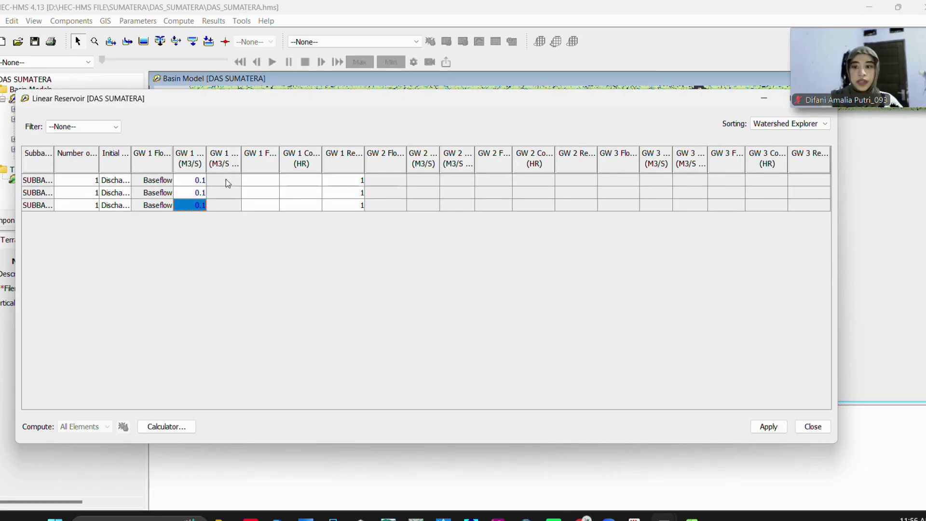
Set the GW 1 fraction to 1 for all three subbasins
{"action": "left_click", "coordinate": [263, 181]}
{"action": "type", "text": "1"}
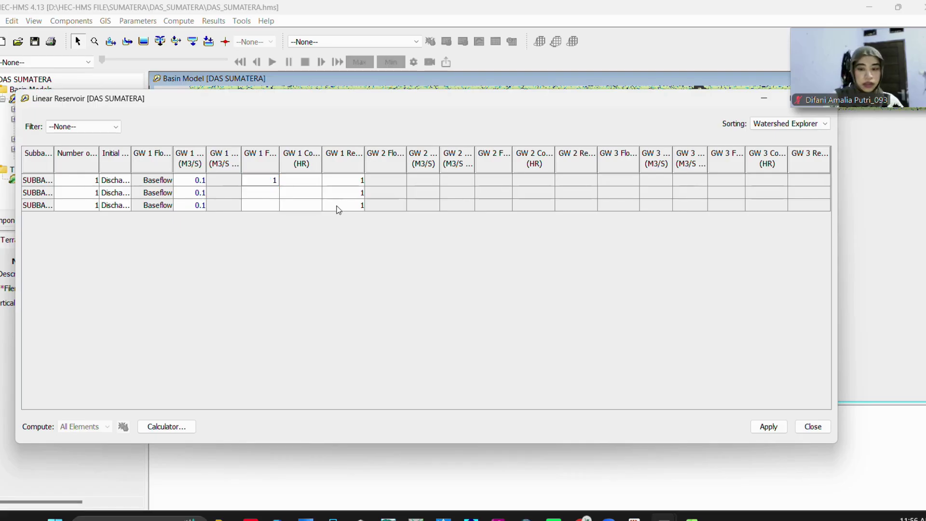
{"action": "left_click", "coordinate": [265, 205]}
{"action": "type", "text": "1"}
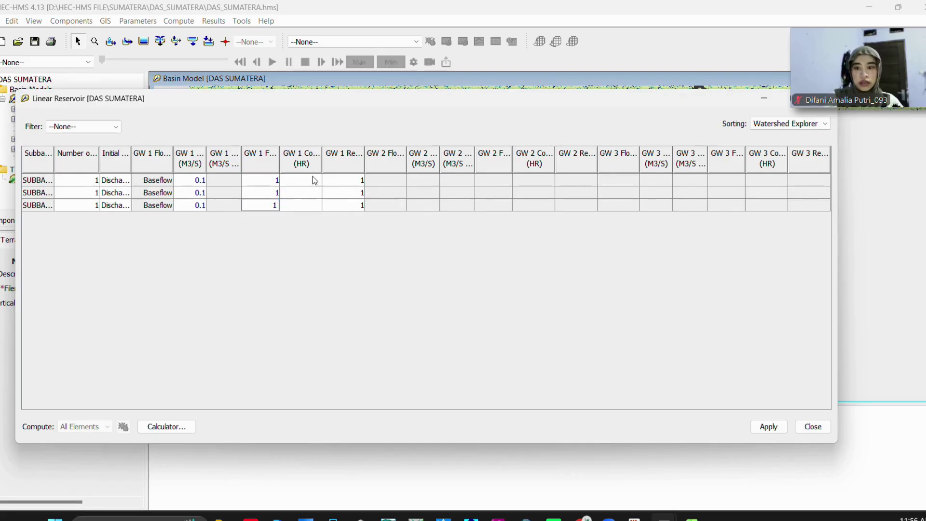
Set the GW 1 coefficient to 12 HR for all three subbasins, then apply and close the Linear Reservoir table
{"action": "left_click", "coordinate": [314, 180]}
{"action": "type", "text": "2"}
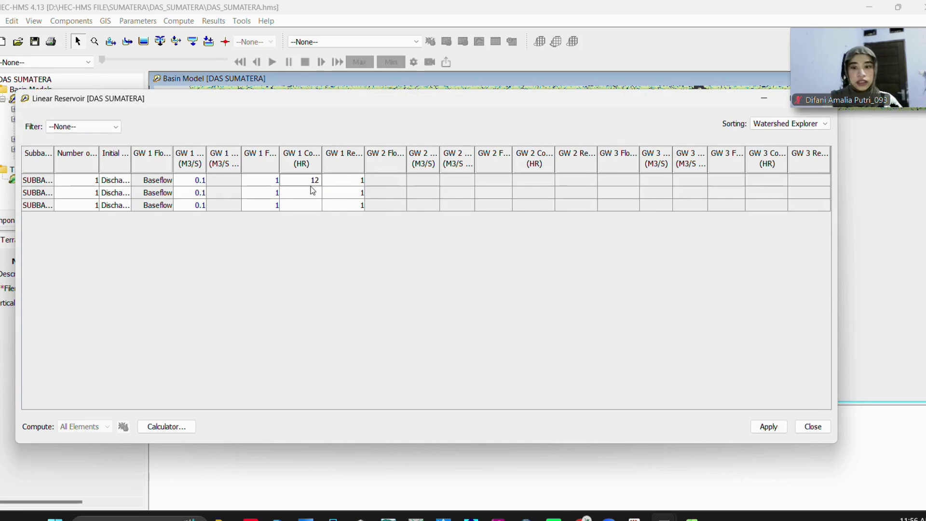
{"action": "type", "text": "12"}
{"action": "left_click", "coordinate": [315, 205]}
{"action": "type", "text": "12"}
{"action": "left_click", "coordinate": [396, 21]}
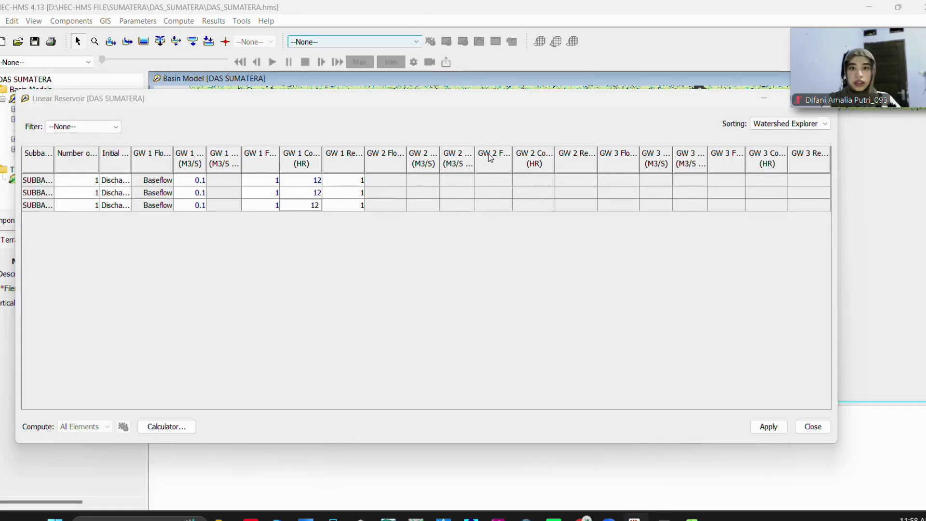
{"action": "left_click", "coordinate": [769, 432]}
{"action": "left_click", "coordinate": [822, 431]}
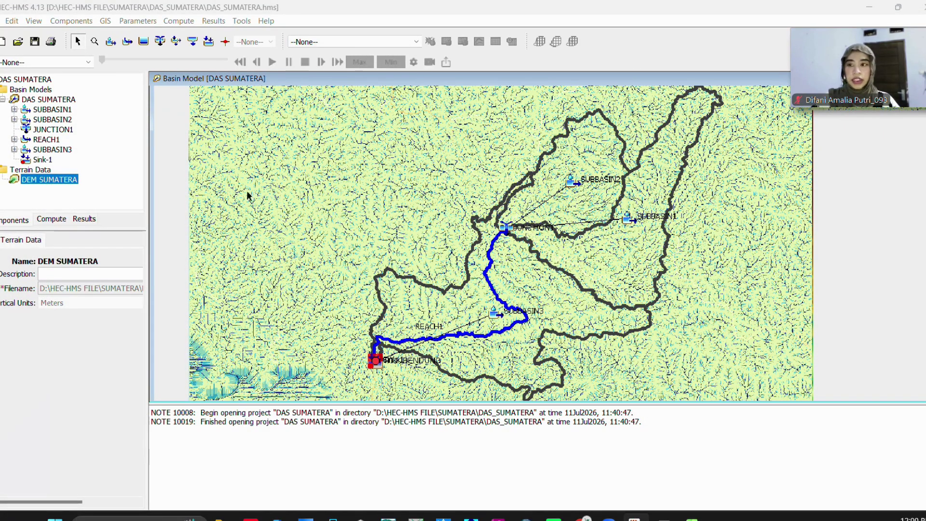
Create a new control specifications component named DEBIT ANDALAN
{"action": "left_click", "coordinate": [71, 21]}
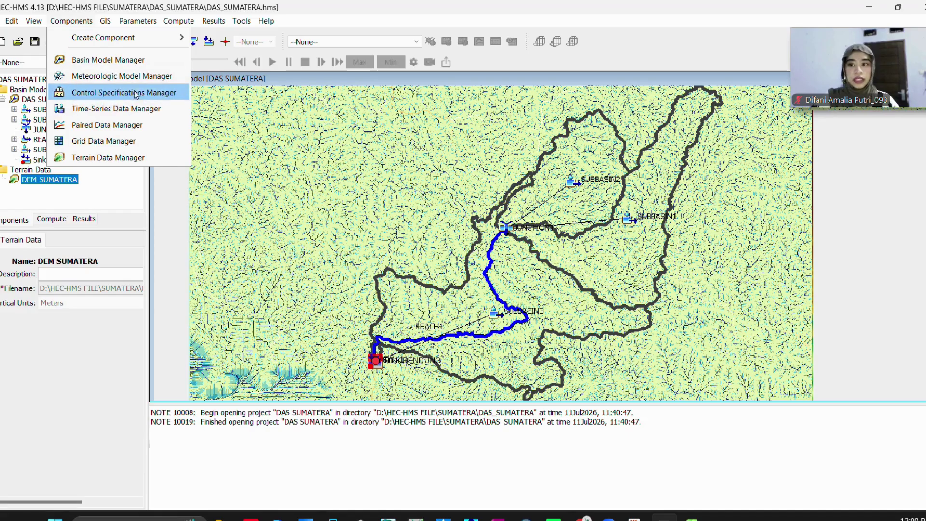
{"action": "left_click", "coordinate": [159, 94]}
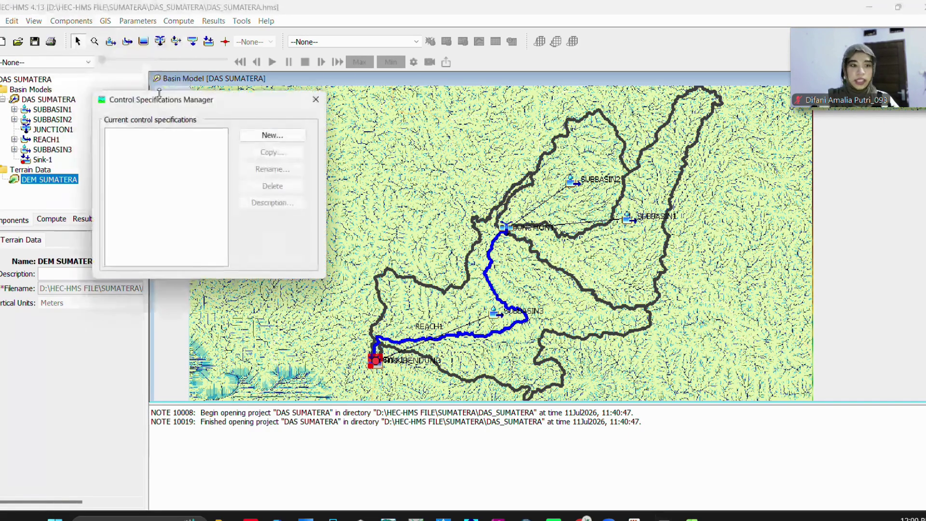
{"action": "left_click", "coordinate": [299, 135]}
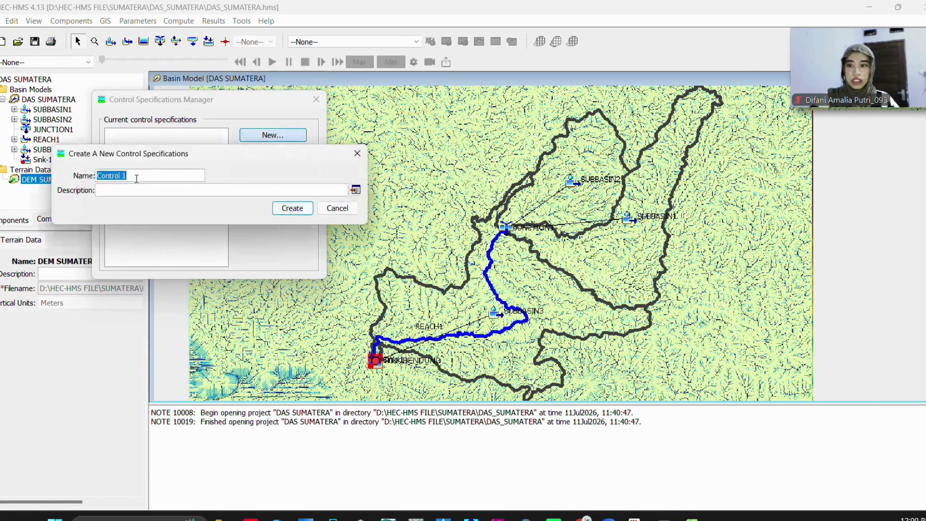
{"action": "type", "text": "DE"}
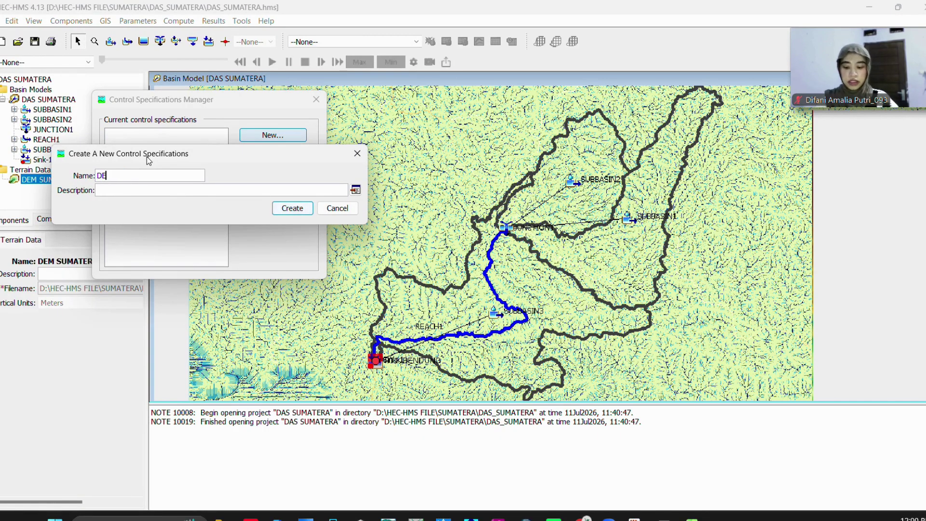
{"action": "type", "text": "BIT ANDALAN"}
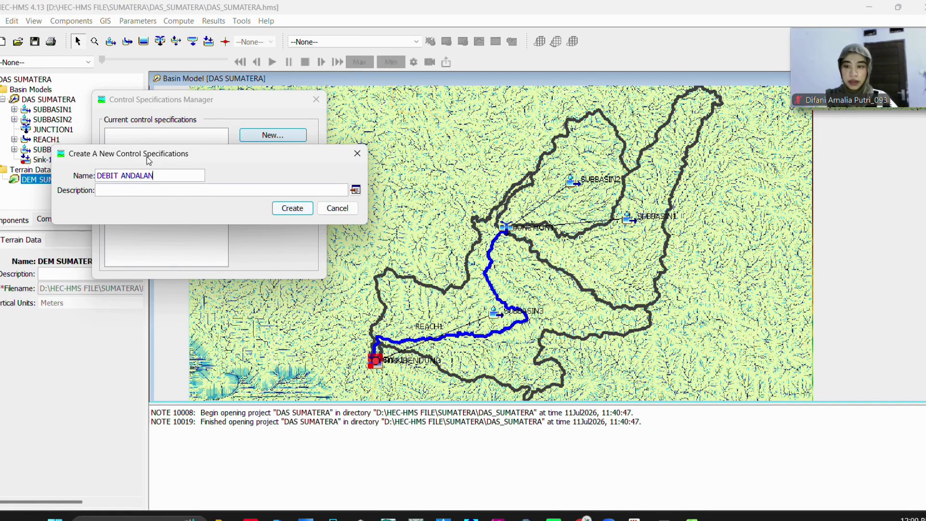
{"action": "left_click", "coordinate": [291, 208]}
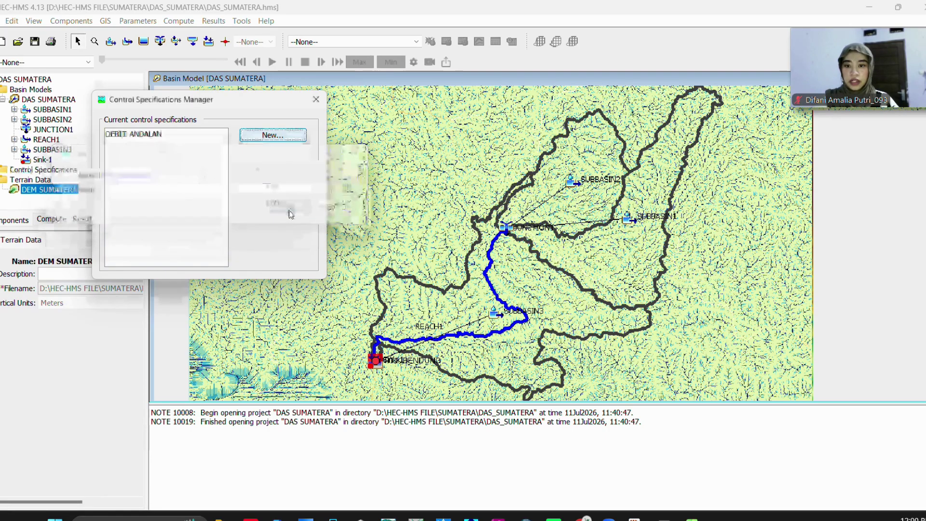
{"action": "left_click", "coordinate": [316, 99]}
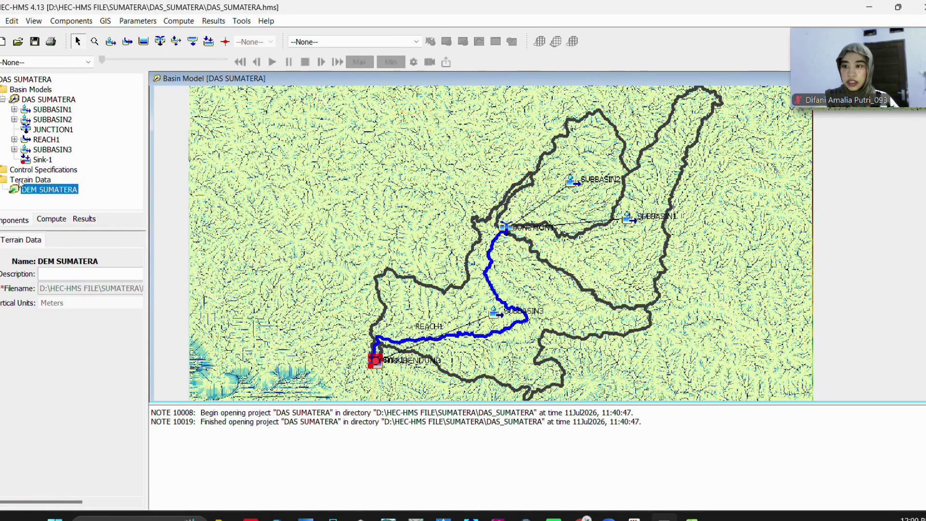
Set the DEBIT ANDALAN simulation period to start 31Dec2004 at 00:00 and end 31Dec2019 at 00:00
{"action": "left_click", "coordinate": [33, 180]}
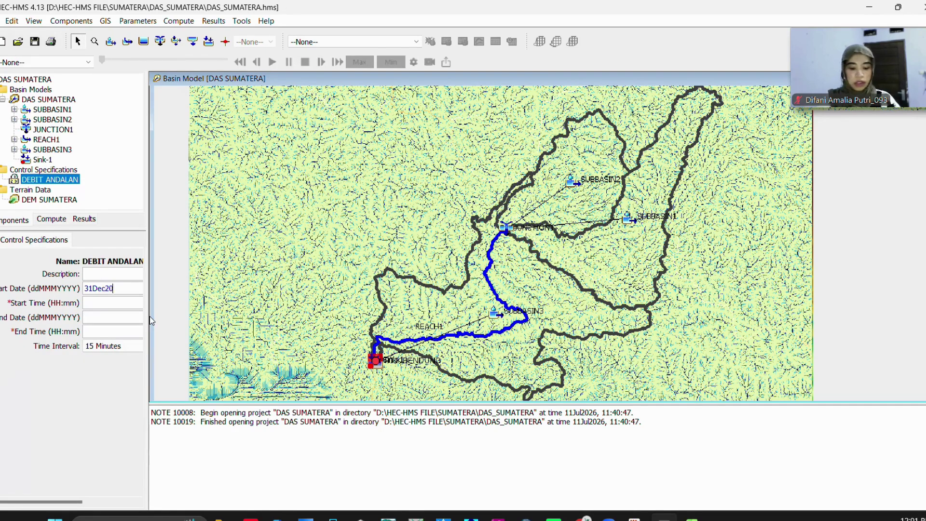
{"action": "key", "text": "BackSpace"}
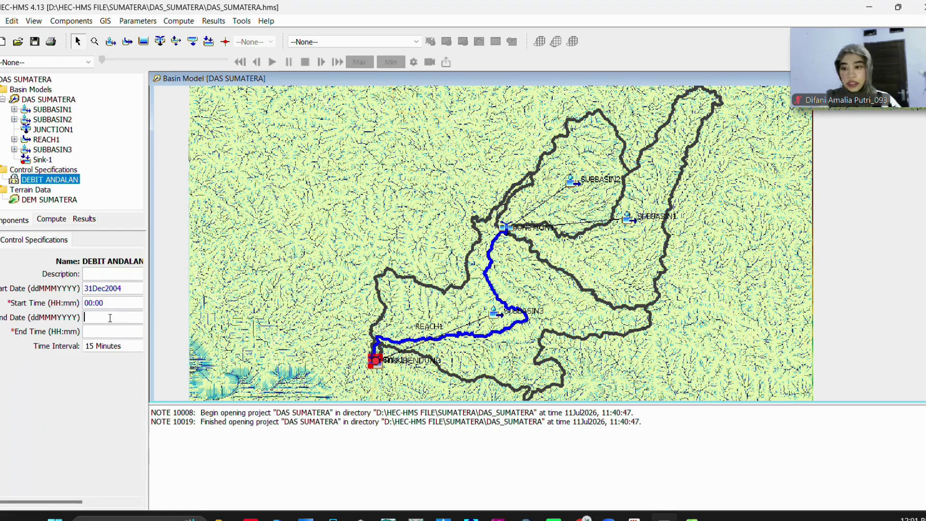
{"action": "type", "text": "31"}
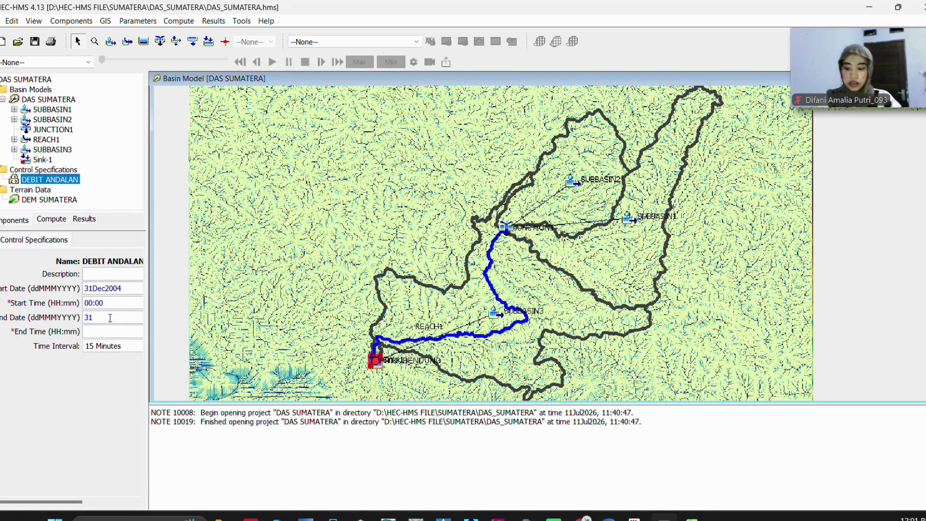
{"action": "type", "text": "Dec20"}
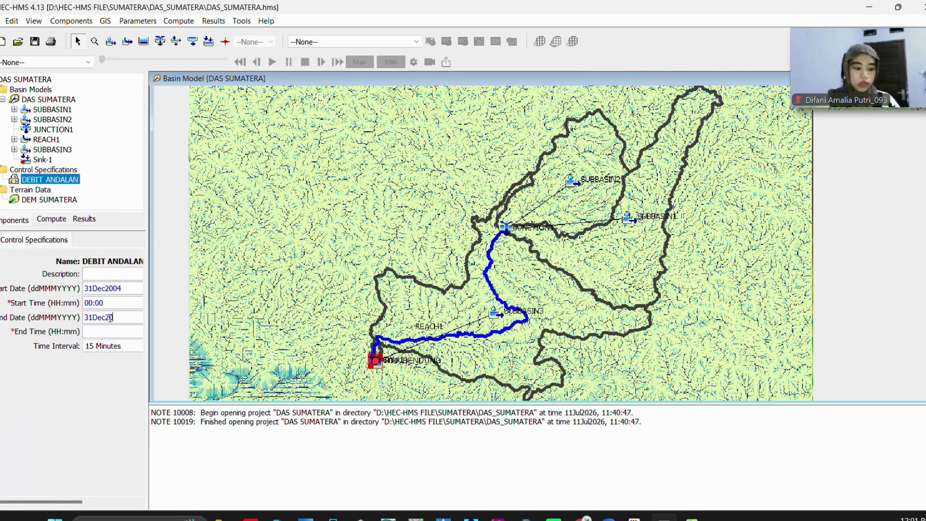
{"action": "type", "text": "19"}
{"action": "left_click", "coordinate": [97, 332]}
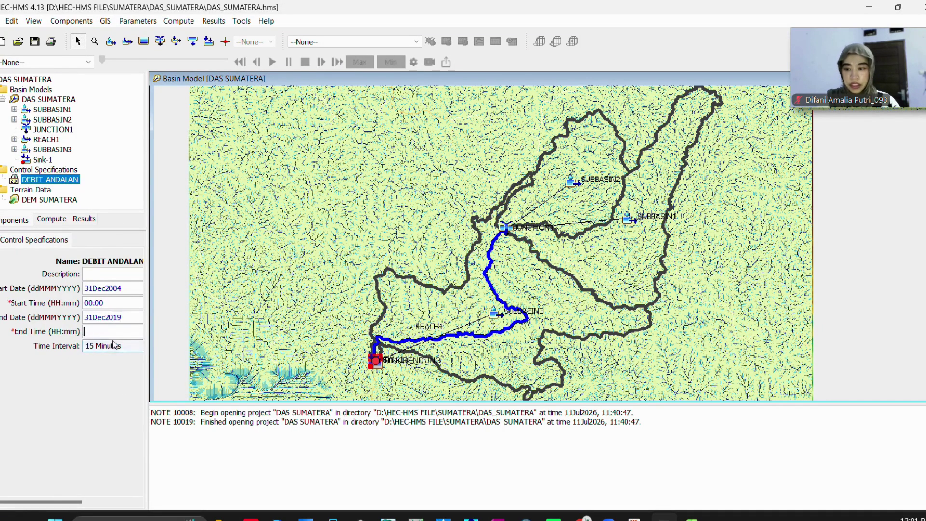
{"action": "left_click", "coordinate": [114, 344]}
{"action": "type", "text": "00:00"}
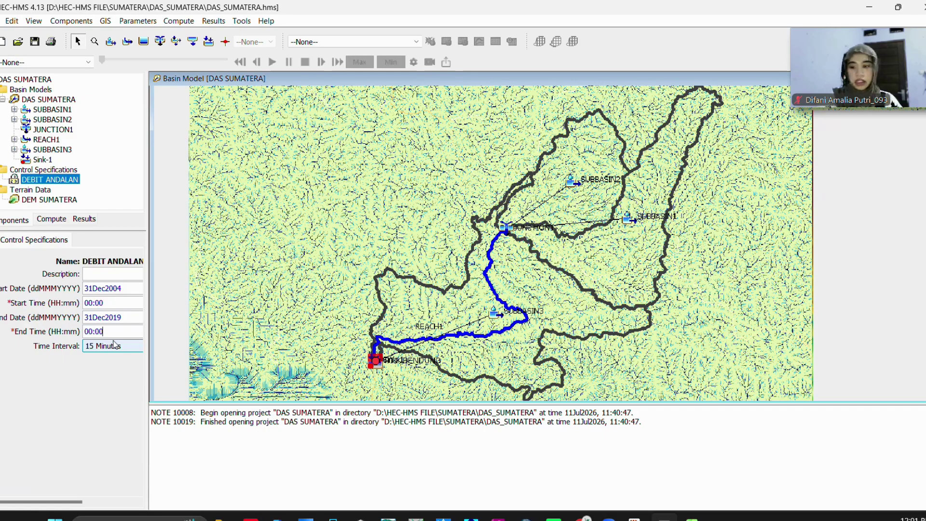
Set the DEBIT ANDALAN time interval to 1 Day and reopen the specification to review its settings
{"action": "left_click", "coordinate": [114, 346]}
{"action": "scroll", "coordinate": [116, 406], "scroll_direction": "down", "scroll_amount": 1}
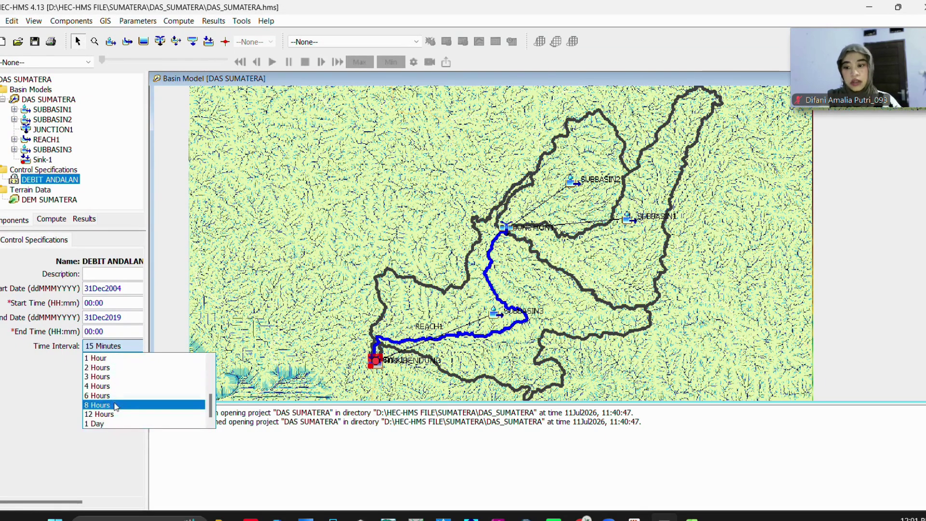
{"action": "left_click", "coordinate": [99, 424]}
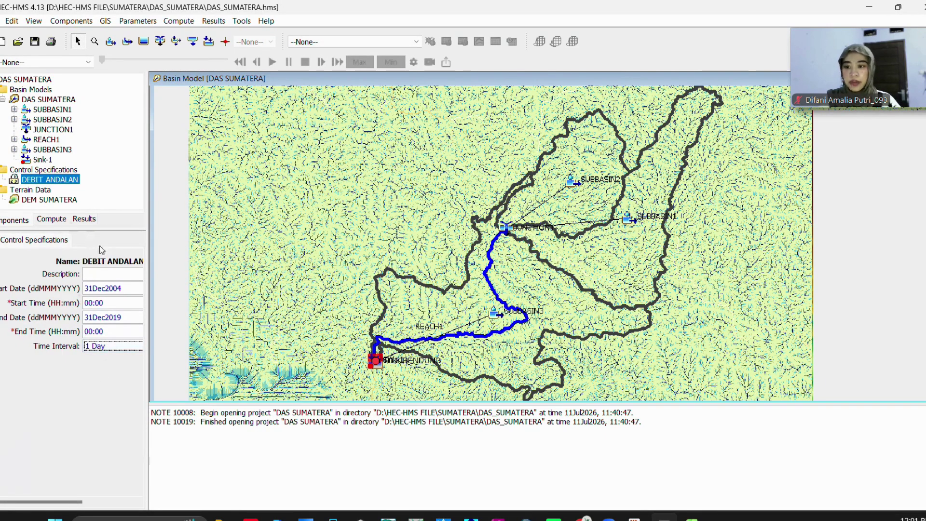
{"action": "double_click", "coordinate": [19, 172]}
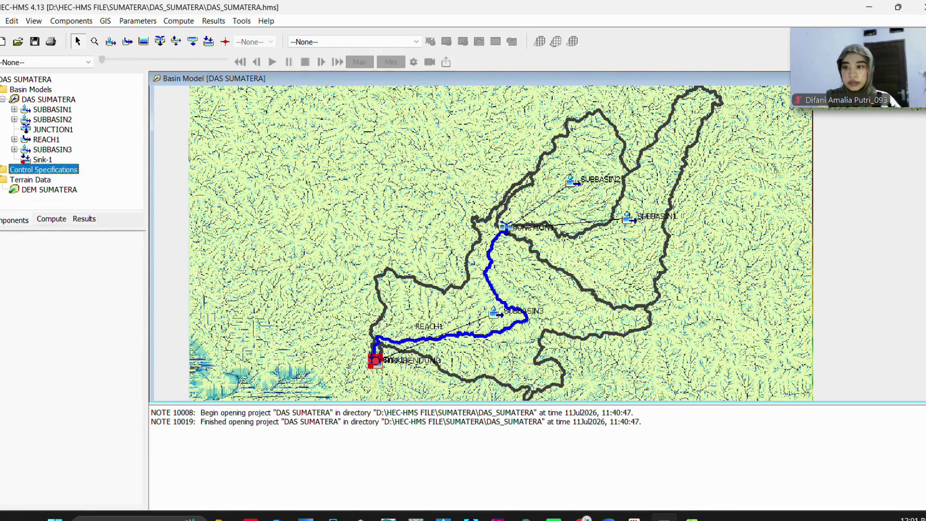
{"action": "double_click", "coordinate": [19, 172]}
{"action": "left_click", "coordinate": [28, 180]}
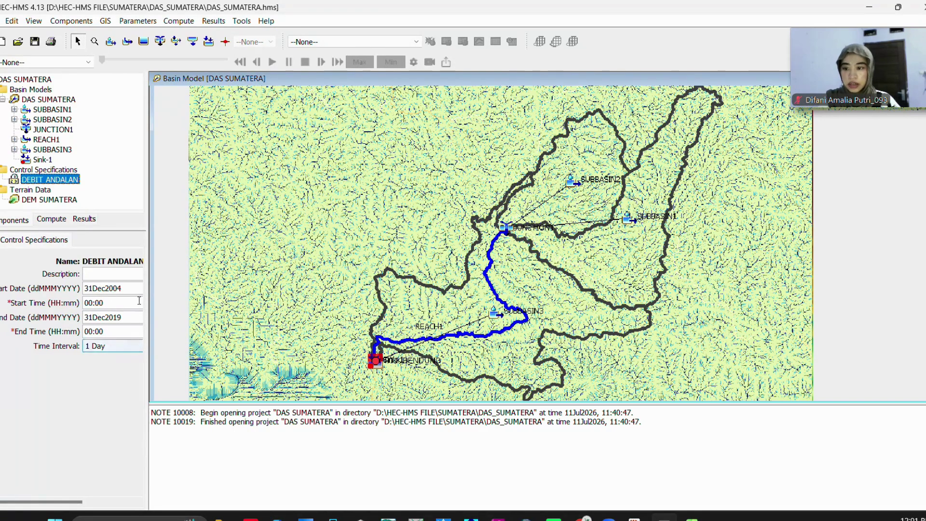
Create a new precipitation gage named HUJAN HARIAN in the time-series data
{"action": "left_click", "coordinate": [71, 21]}
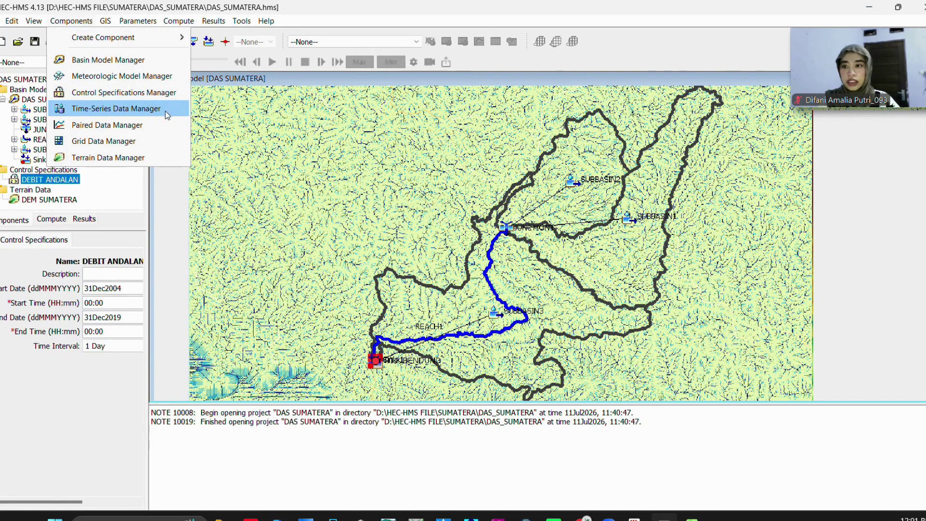
{"action": "left_click", "coordinate": [116, 108]}
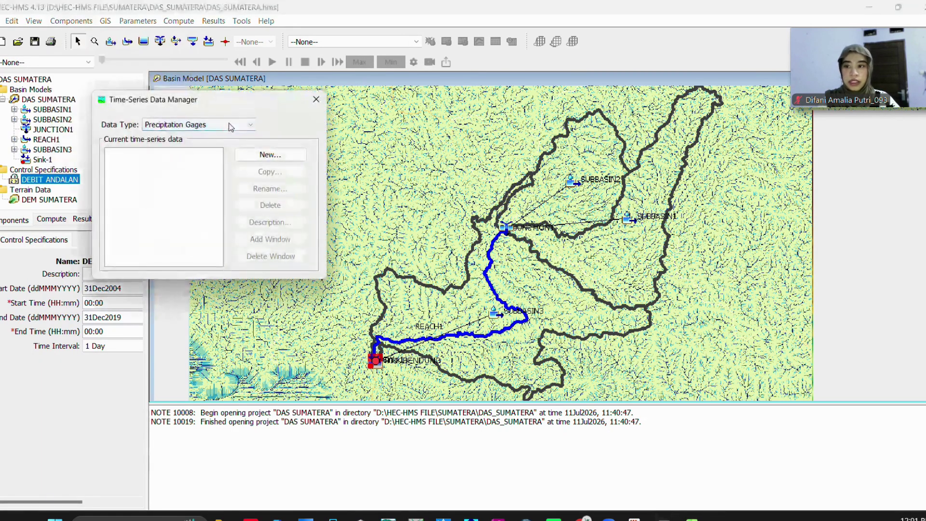
{"action": "left_click", "coordinate": [273, 157]}
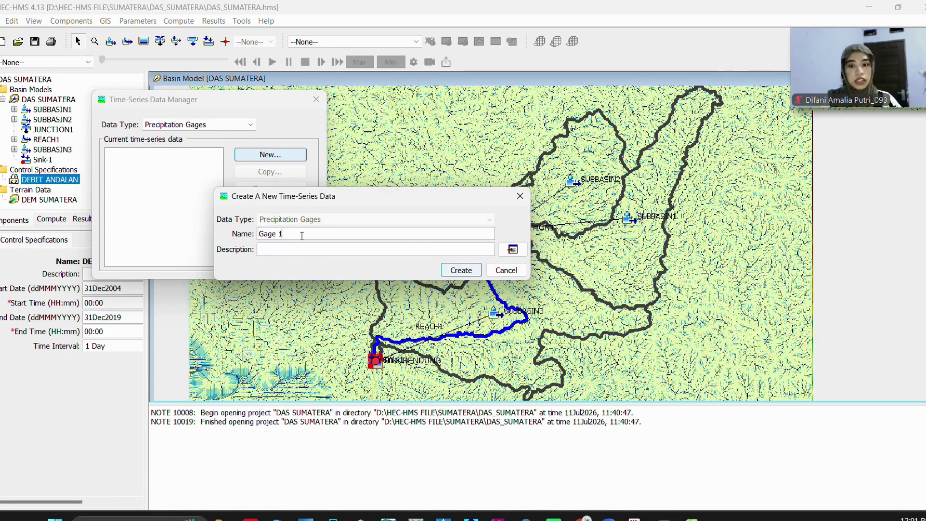
{"action": "left_click_drag", "start_coordinate": [302, 236], "coordinate": [204, 237]}
{"action": "type", "text": "HUJAN HARIAN"}
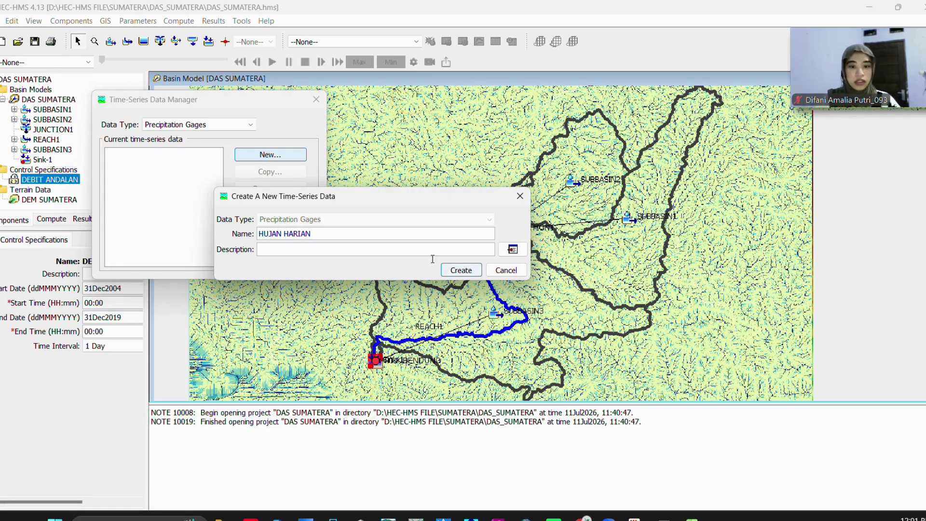
{"action": "left_click", "coordinate": [461, 270]}
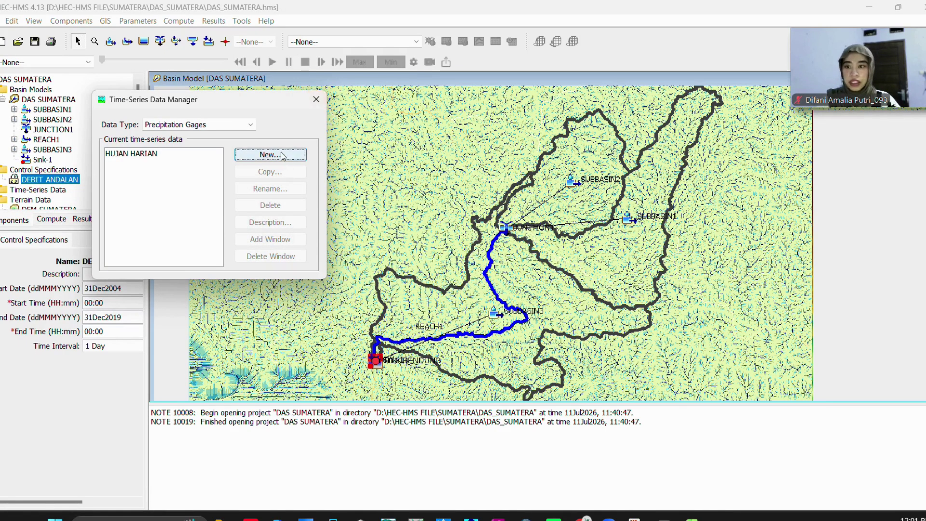
{"action": "left_click", "coordinate": [316, 99]}
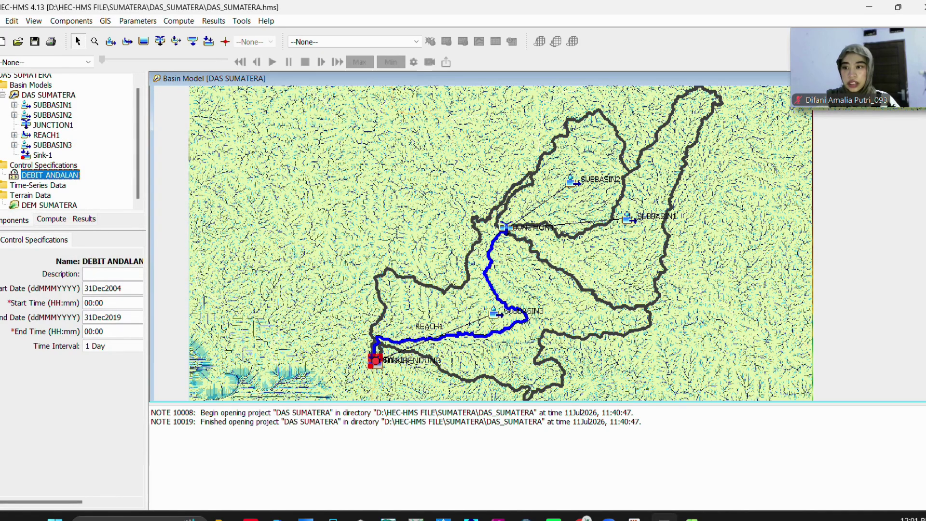
Set the time interval of the HUJAN HARIAN precipitation gage to 1 Day
{"action": "double_click", "coordinate": [8, 186]}
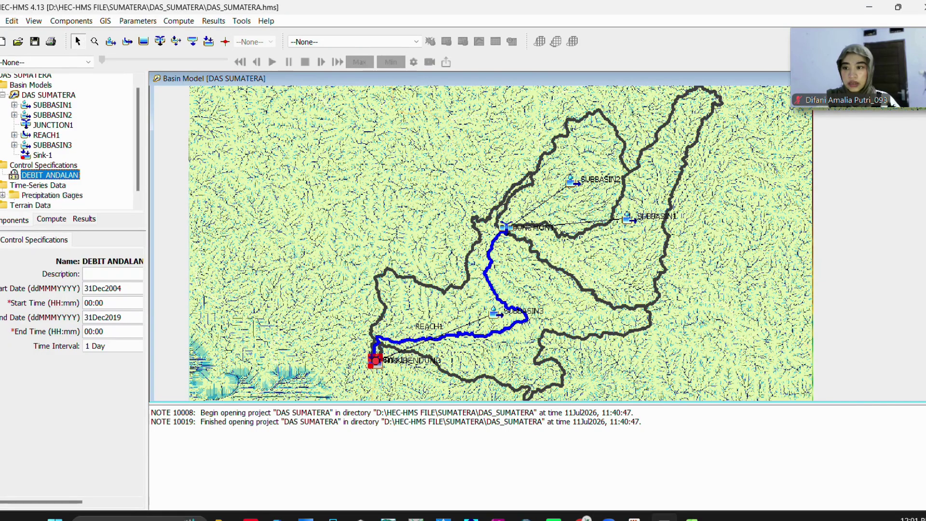
{"action": "left_click", "coordinate": [4, 196]}
{"action": "scroll", "coordinate": [34, 197], "scroll_direction": "down", "scroll_amount": 1}
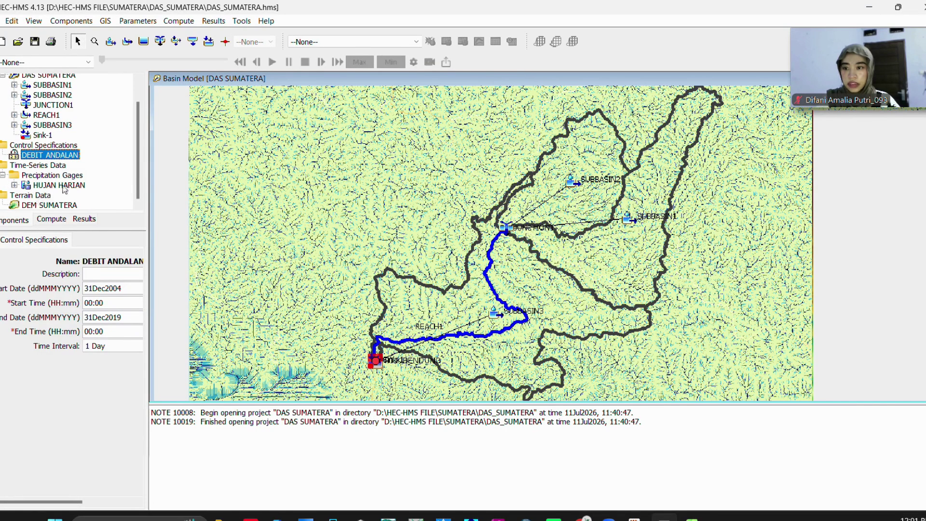
{"action": "left_click", "coordinate": [63, 186]}
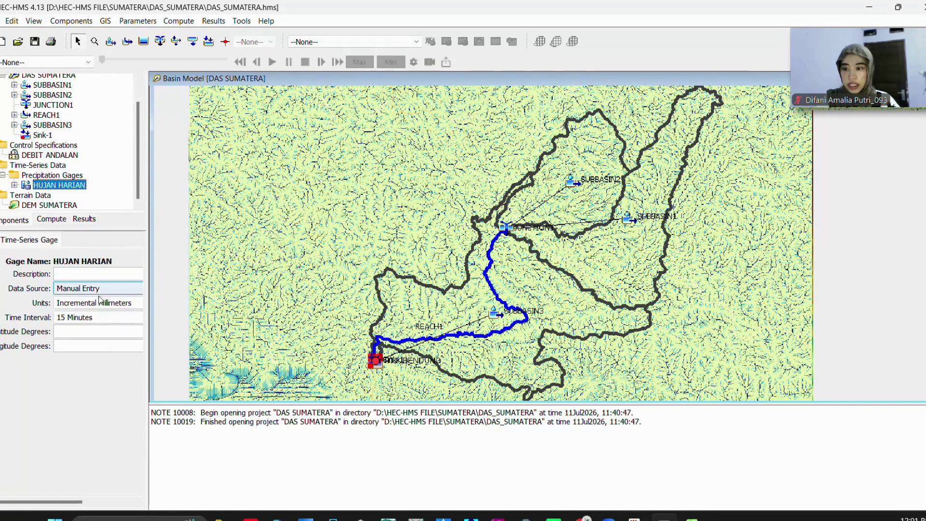
{"action": "left_click", "coordinate": [111, 319]}
{"action": "scroll", "coordinate": [97, 366], "scroll_direction": "down", "scroll_amount": 1}
{"action": "left_click", "coordinate": [68, 394]}
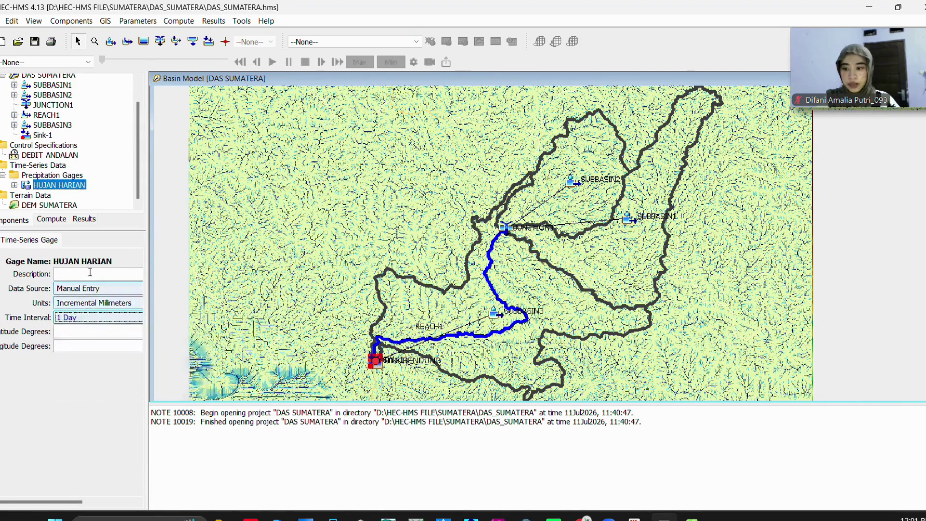
Set the start date of the HUJAN HARIAN gage's time window to 31Dec2004
{"action": "left_click", "coordinate": [14, 185]}
{"action": "scroll", "coordinate": [63, 186], "scroll_direction": "down", "scroll_amount": 1}
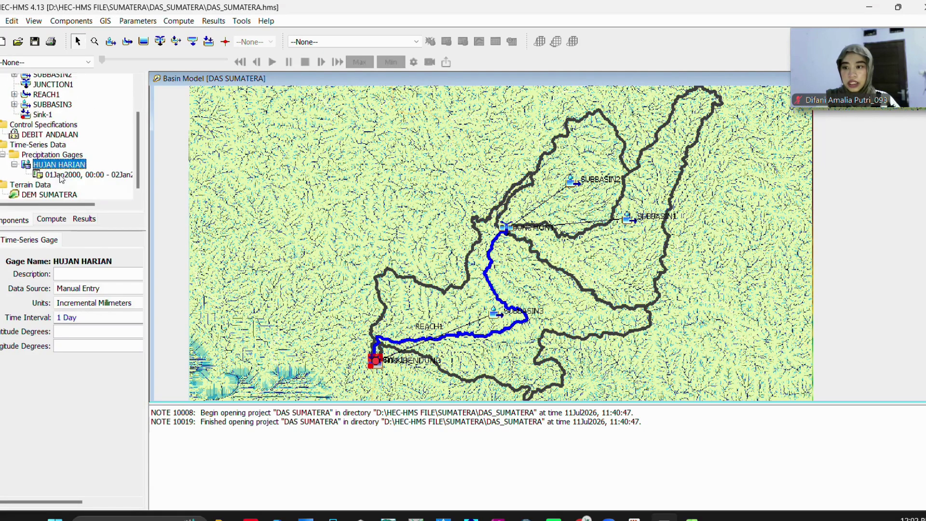
{"action": "left_click", "coordinate": [108, 176]}
{"action": "double_click", "coordinate": [130, 284]}
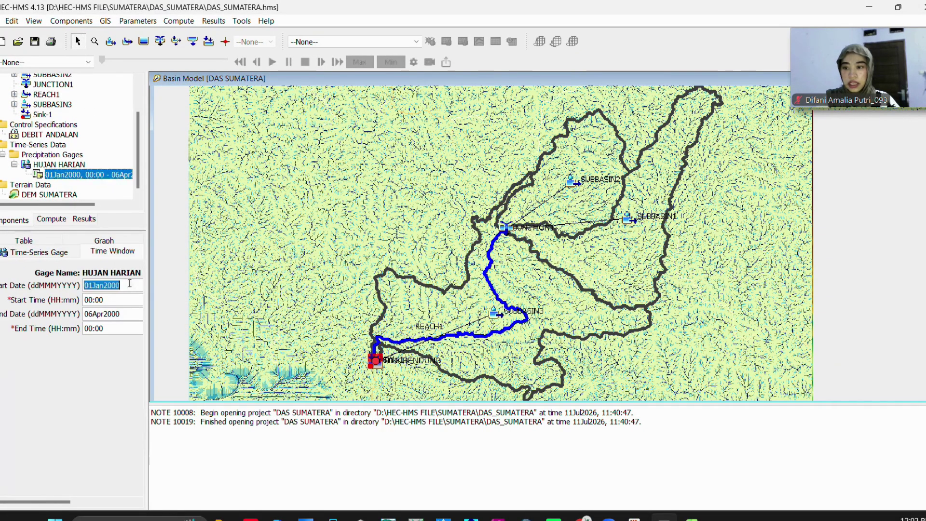
{"action": "left_click", "coordinate": [86, 285]}
{"action": "left_click_drag", "start_coordinate": [92, 287], "coordinate": [152, 288]}
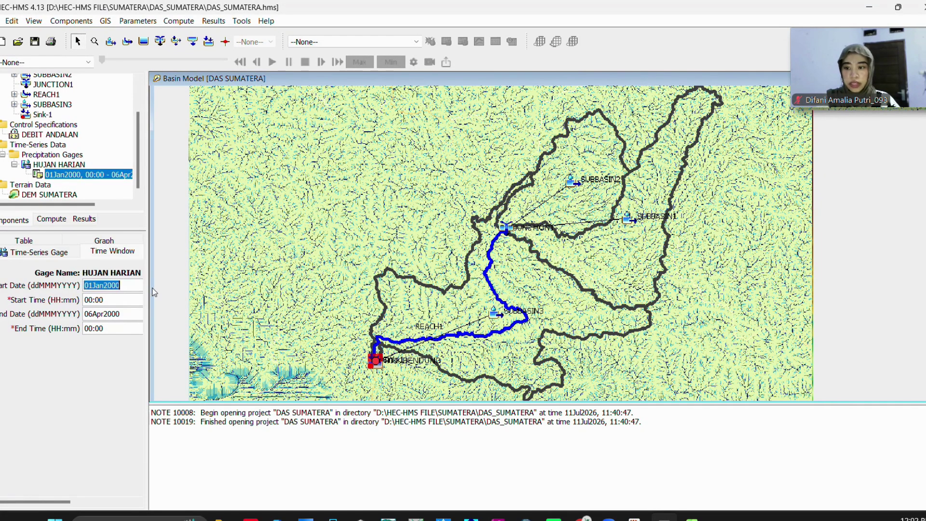
{"action": "type", "text": "31DEC"}
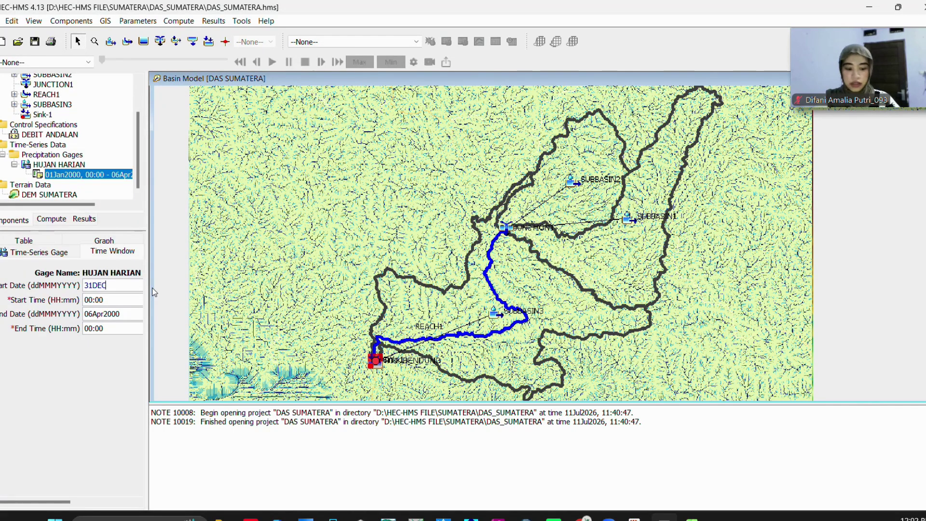
{"action": "key", "text": "Num_Lock"}
{"action": "key", "text": "BackSpace"}
{"action": "key", "text": "BackSpace"}
{"action": "key", "text": "BackSpace"}
{"action": "key", "text": "Num_Lock"}
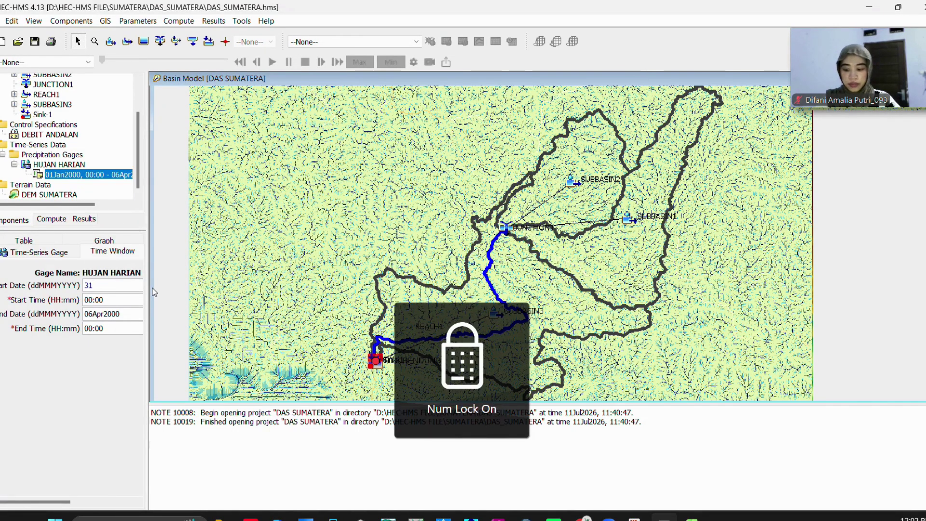
{"action": "type", "text": "ec"}
{"action": "key", "text": "BackSpace"}
{"action": "key", "text": "BackSpace"}
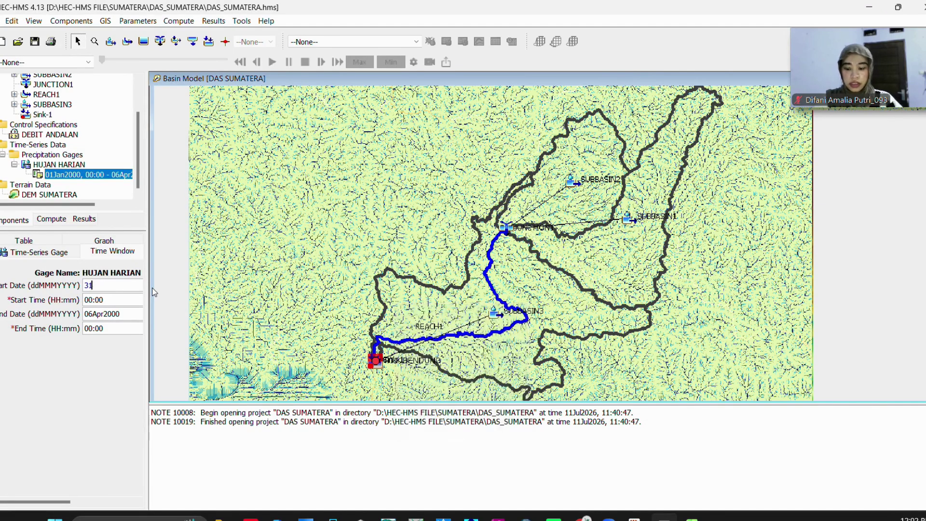
{"action": "type", "text": "De"}
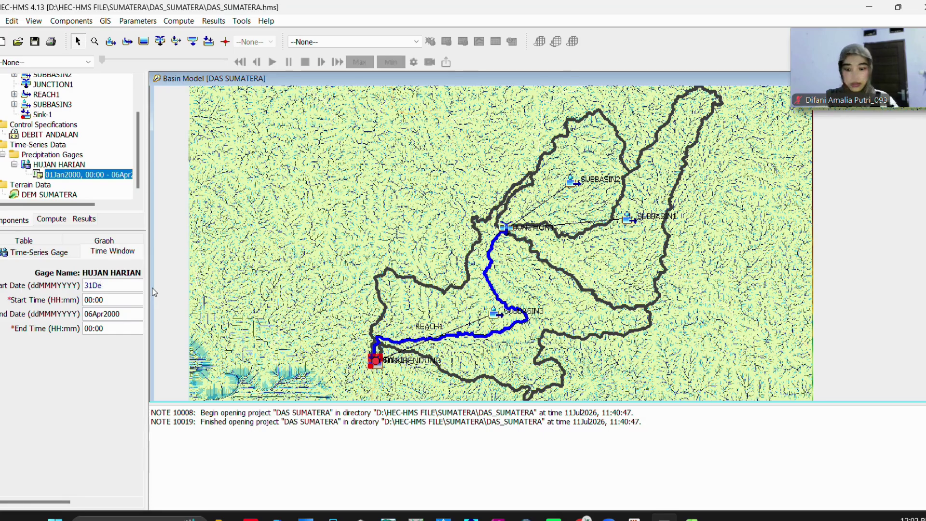
{"action": "type", "text": "c2004"}
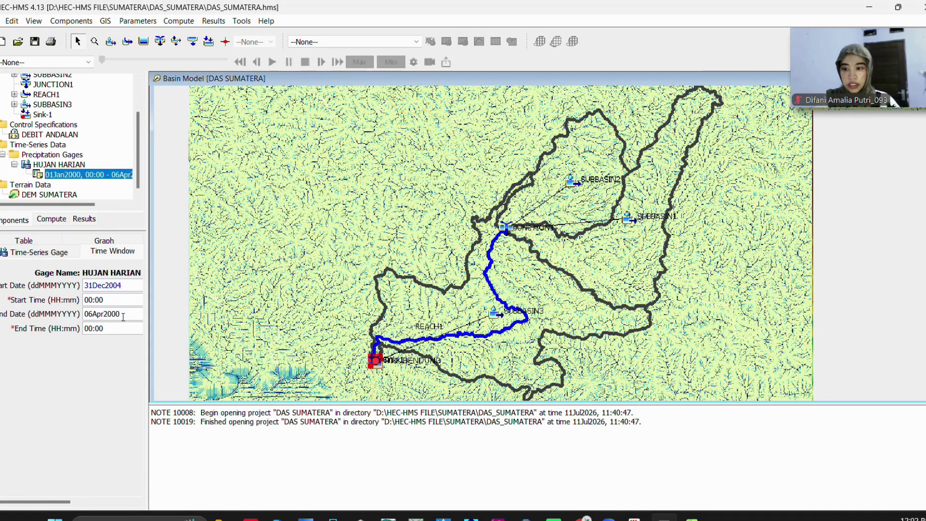
Set the HUJAN HARIAN end date to 31Dec2009 and review the gage's settings against the DEBIT ANDALAN control specifications
{"action": "left_click_drag", "start_coordinate": [123, 316], "coordinate": [77, 318]}
{"action": "type", "text": "31D"}
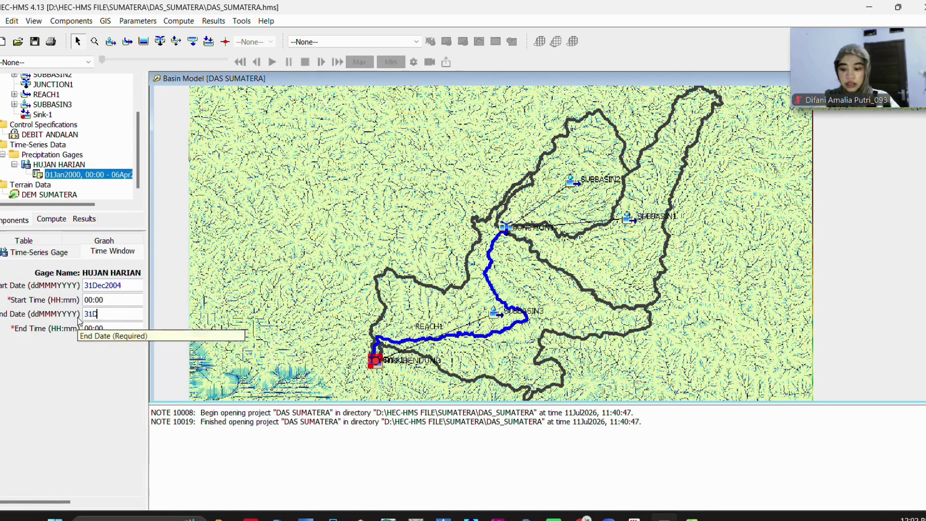
{"action": "type", "text": "ec2009"}
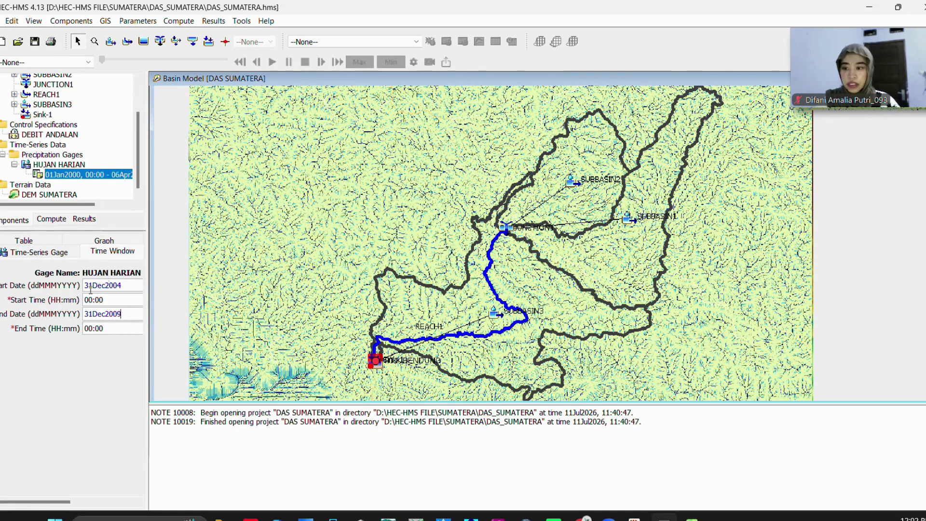
{"action": "left_click", "coordinate": [44, 252]}
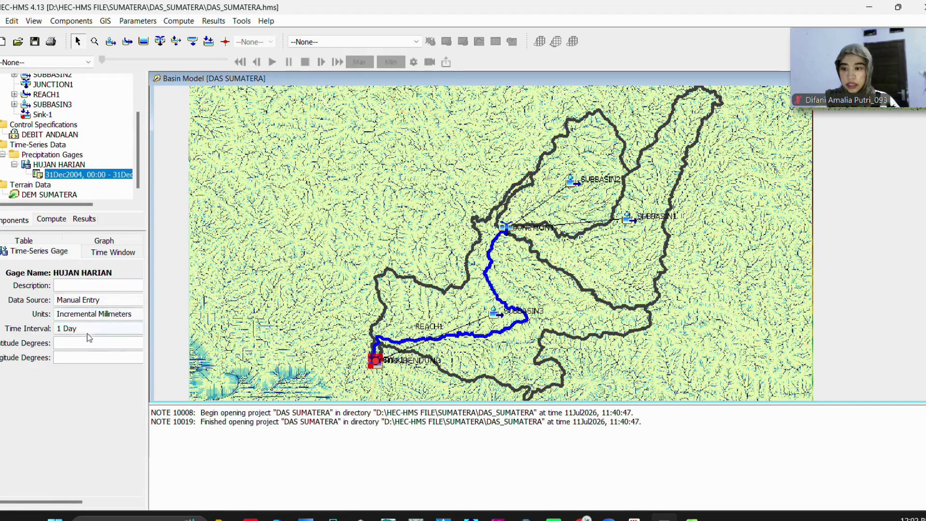
{"action": "left_click", "coordinate": [113, 251]}
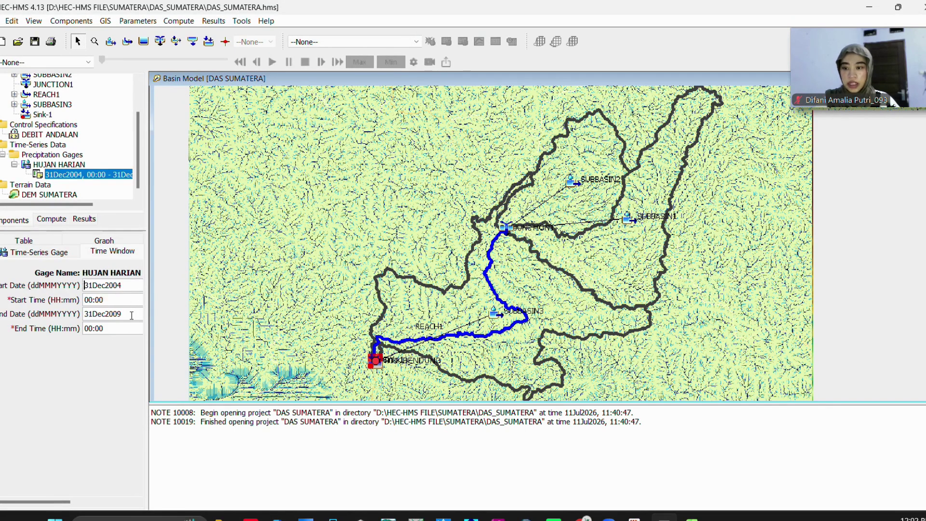
{"action": "left_click", "coordinate": [53, 164]}
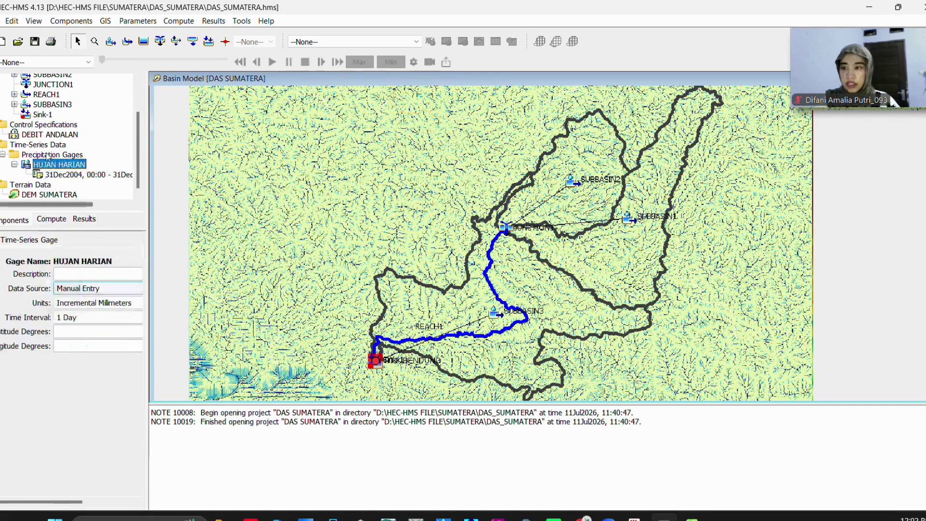
{"action": "left_click", "coordinate": [49, 135]}
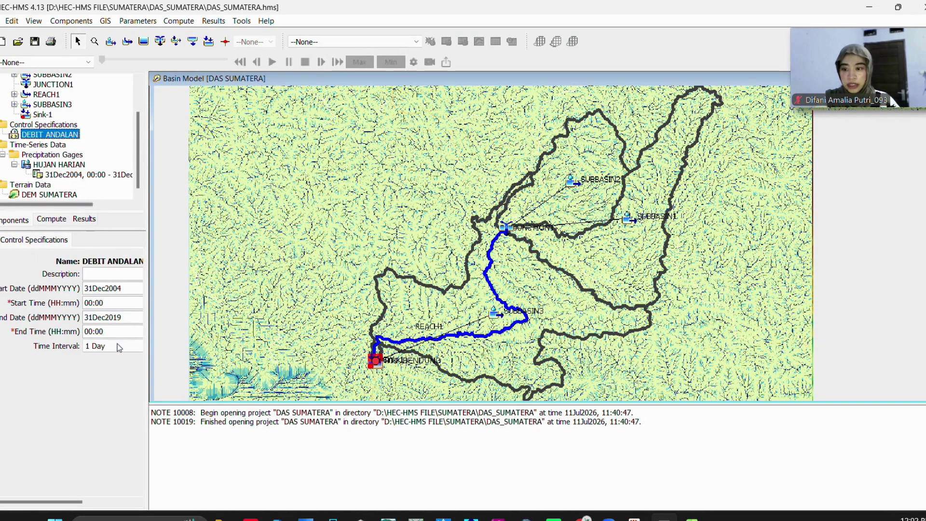
{"action": "left_click", "coordinate": [58, 175]}
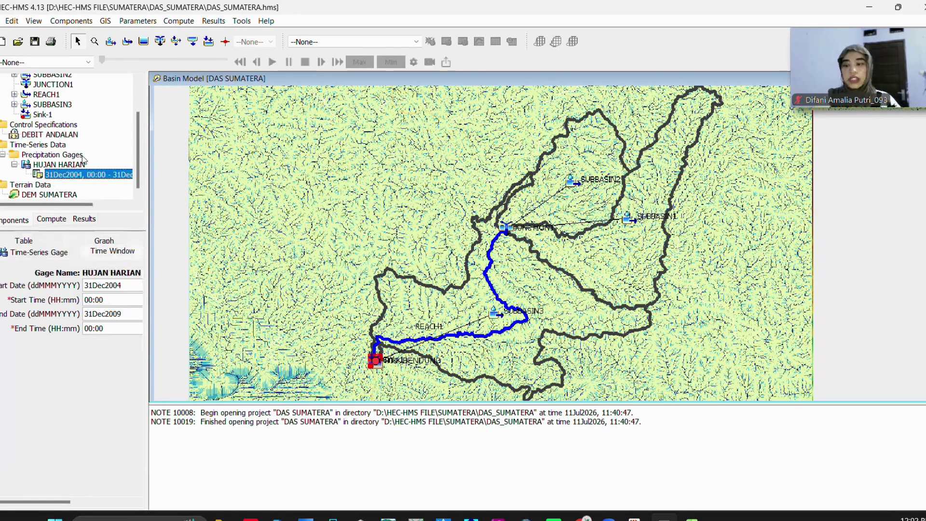
Create a new evapotranspiration gage named EVAPOTRANSPIRASI in the time-series data
{"action": "left_click", "coordinate": [80, 23]}
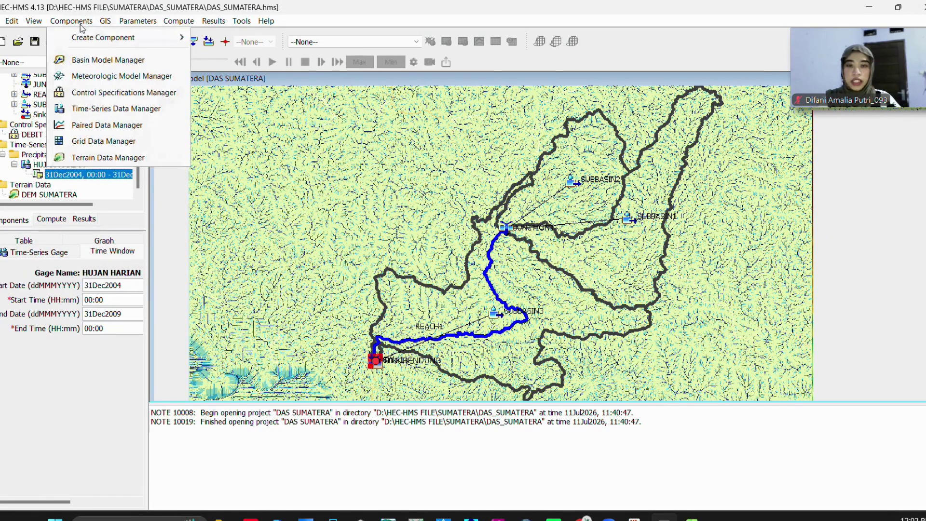
{"action": "left_click", "coordinate": [147, 108]}
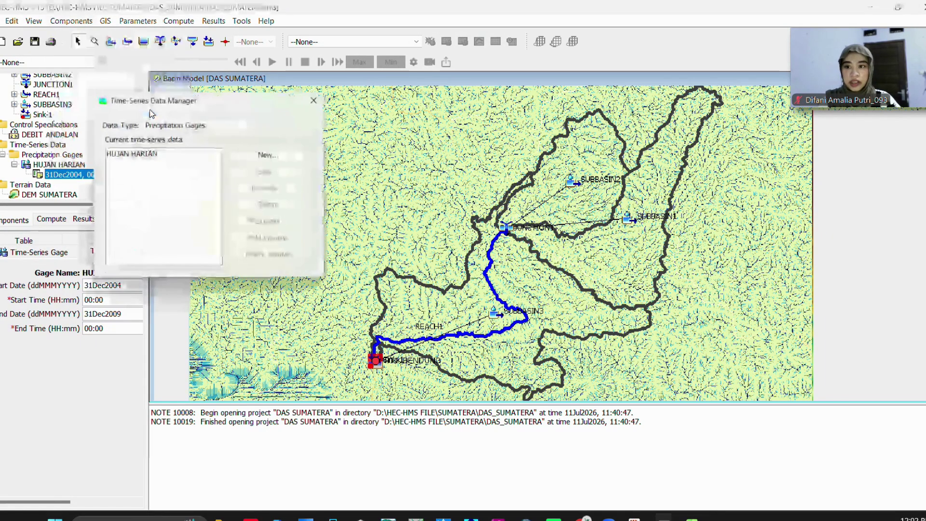
{"action": "left_click", "coordinate": [236, 125]}
{"action": "scroll", "coordinate": [197, 189], "scroll_direction": "down", "scroll_amount": 3}
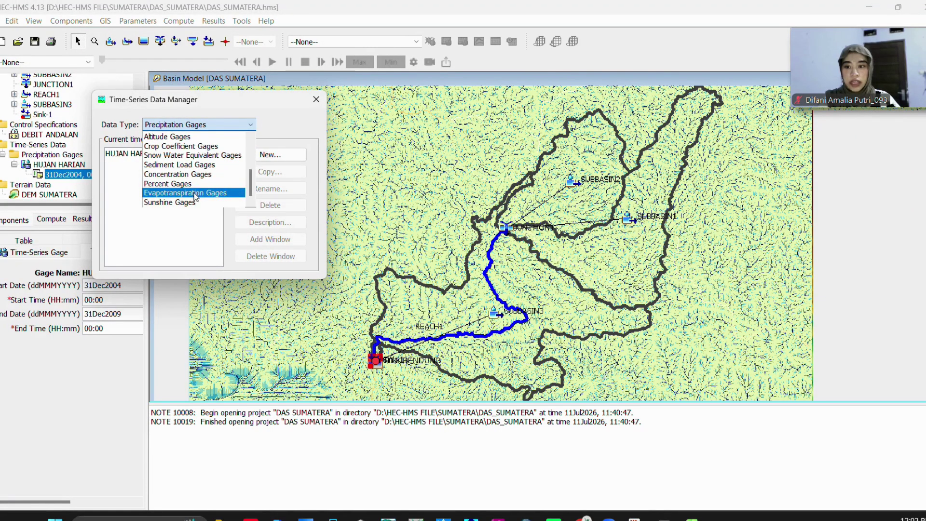
{"action": "left_click", "coordinate": [222, 195]}
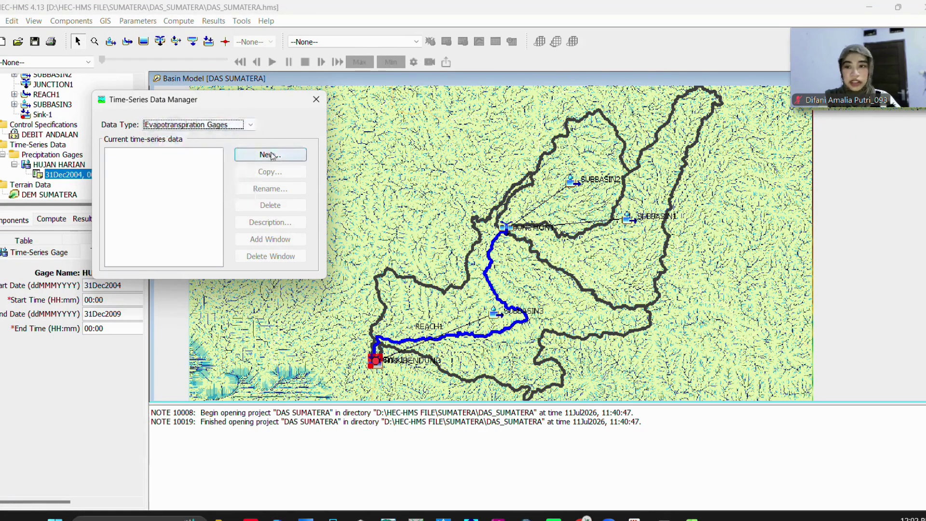
{"action": "left_click", "coordinate": [287, 155]}
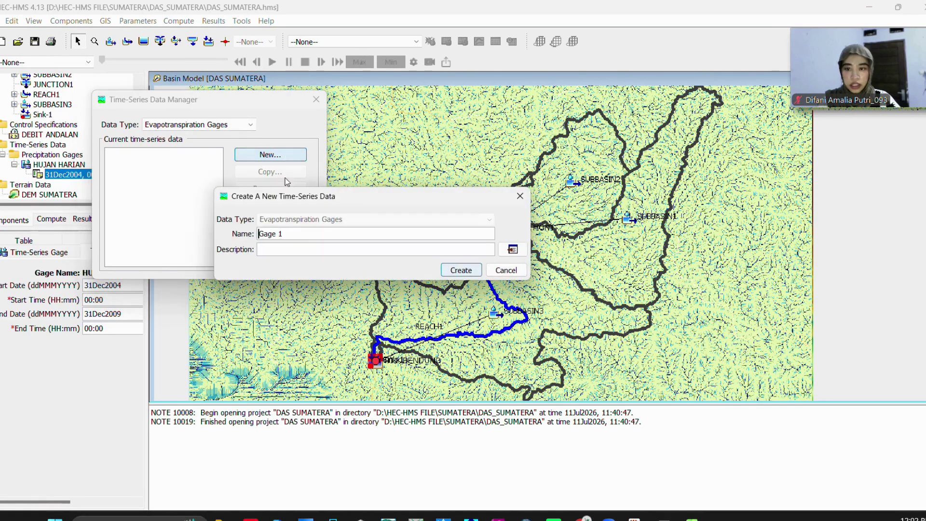
{"action": "left_click_drag", "start_coordinate": [291, 234], "coordinate": [225, 240]}
{"action": "type", "text": "E"}
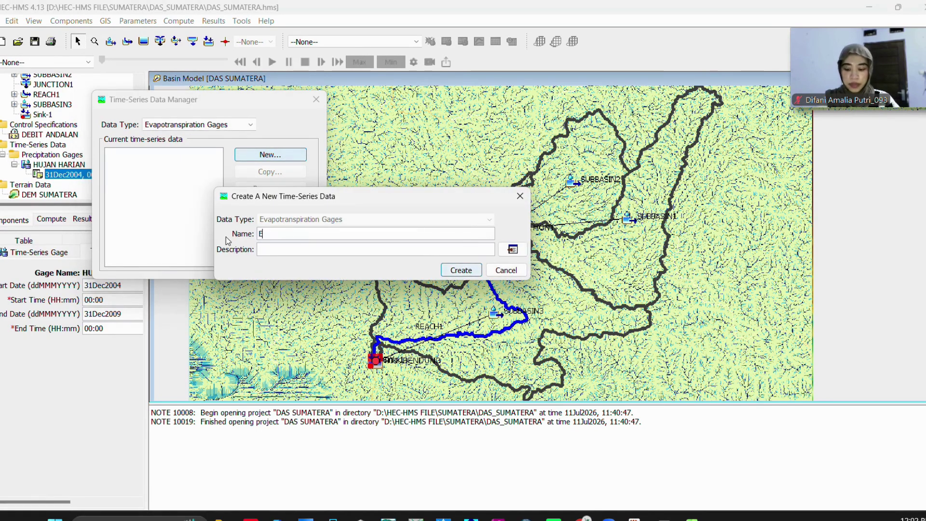
{"action": "type", "text": "VAPOR"}
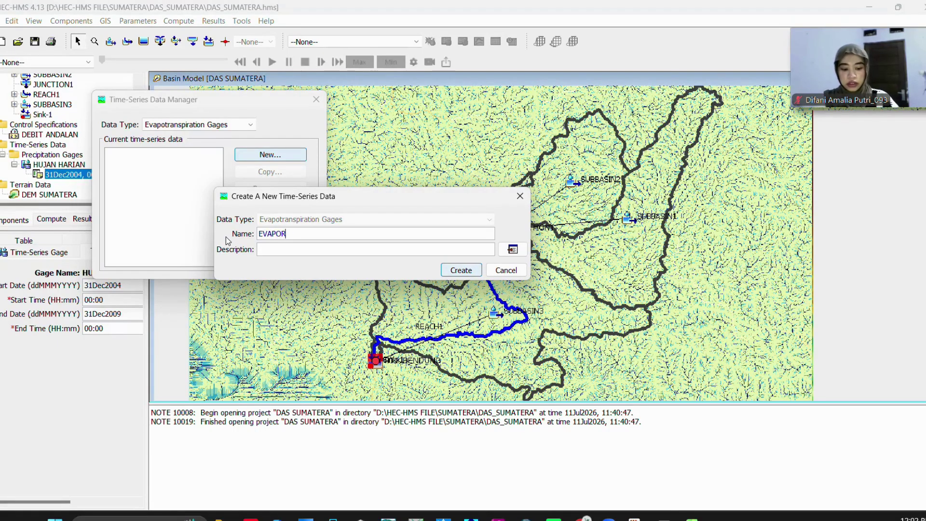
{"action": "type", "text": "ATRAN"}
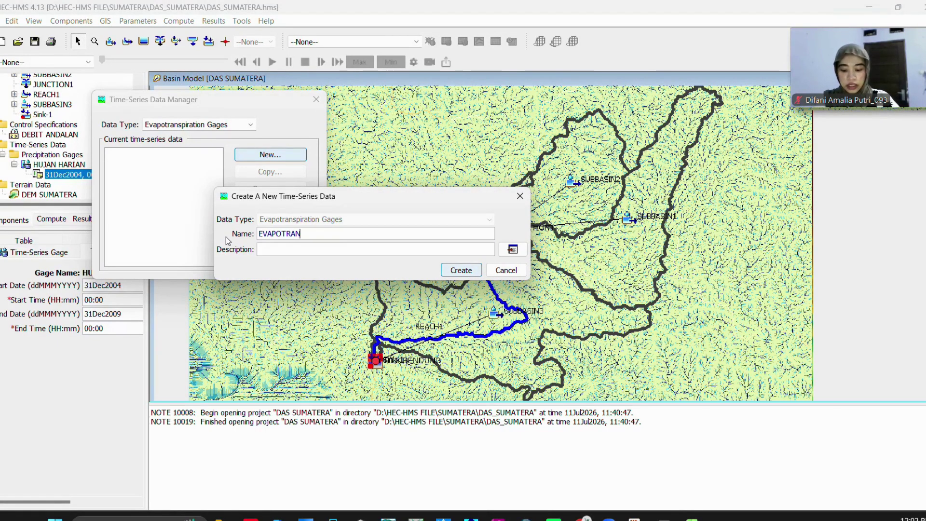
{"action": "type", "text": "SPIRASI"}
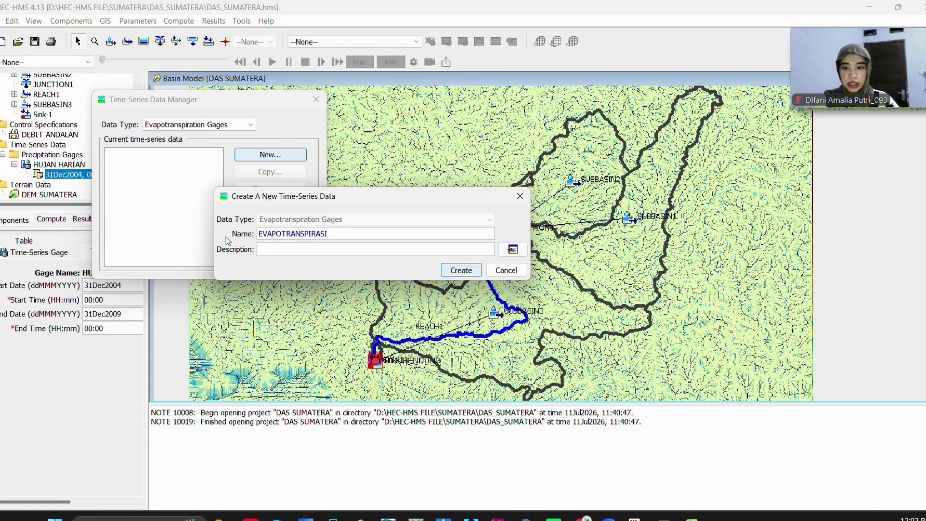
{"action": "left_click", "coordinate": [461, 270]}
{"action": "left_click", "coordinate": [316, 99]}
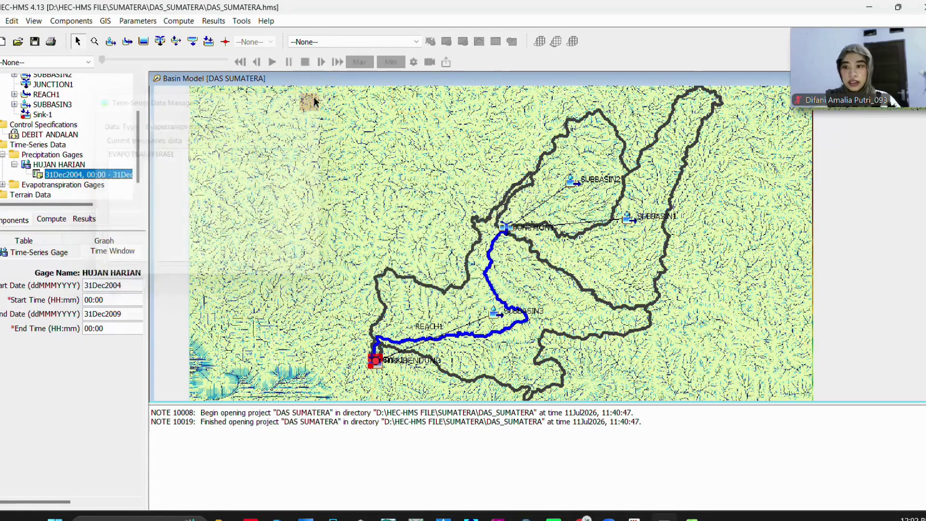
Set the time interval of the EVAPOTRANSPIRASI gage to 1 Day
{"action": "left_click", "coordinate": [4, 175]}
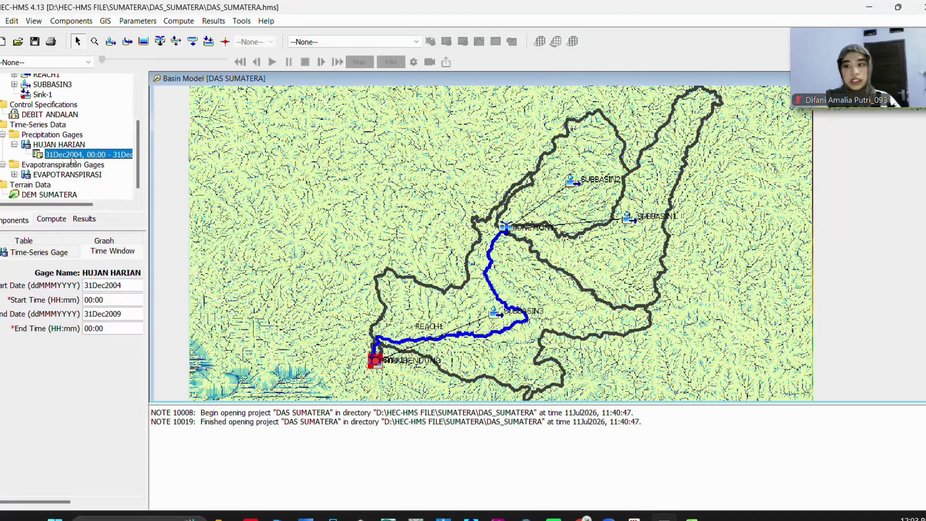
{"action": "double_click", "coordinate": [26, 174]}
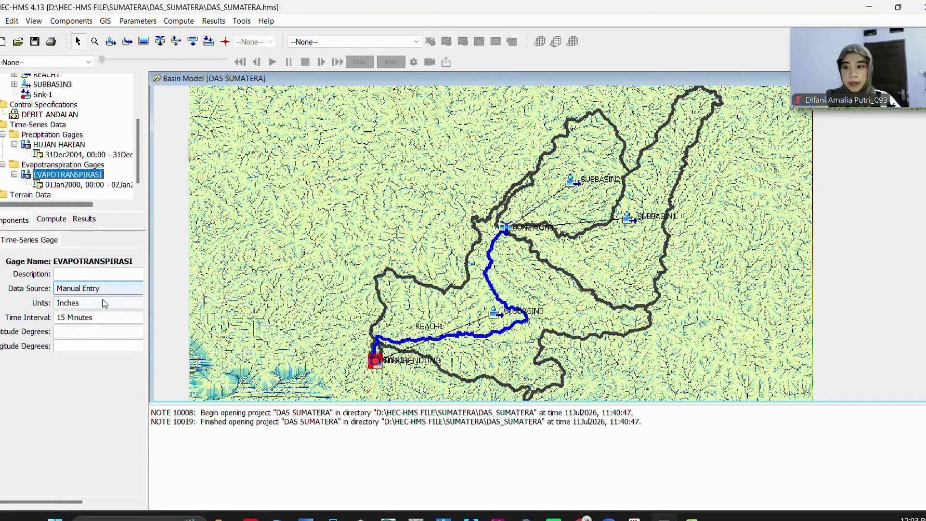
{"action": "left_click", "coordinate": [96, 317]}
{"action": "scroll", "coordinate": [88, 382], "scroll_direction": "down", "scroll_amount": 1}
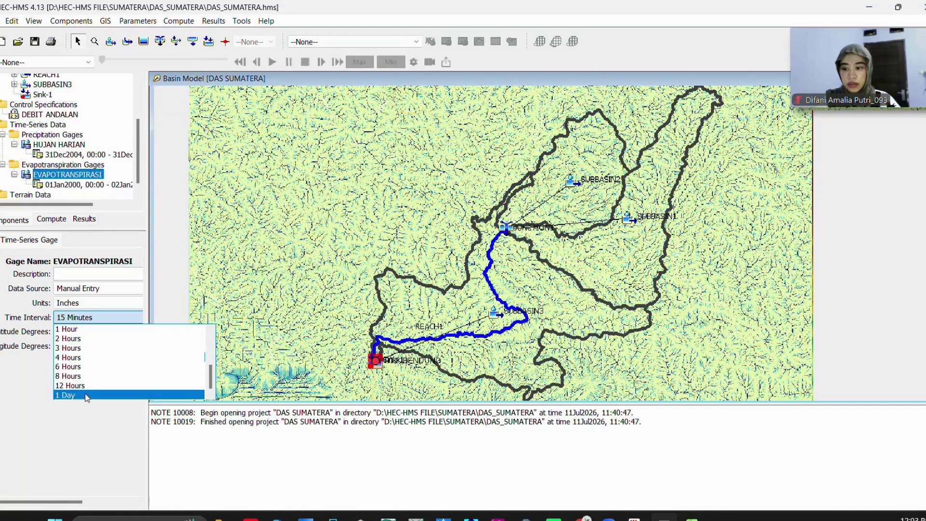
{"action": "left_click", "coordinate": [85, 393]}
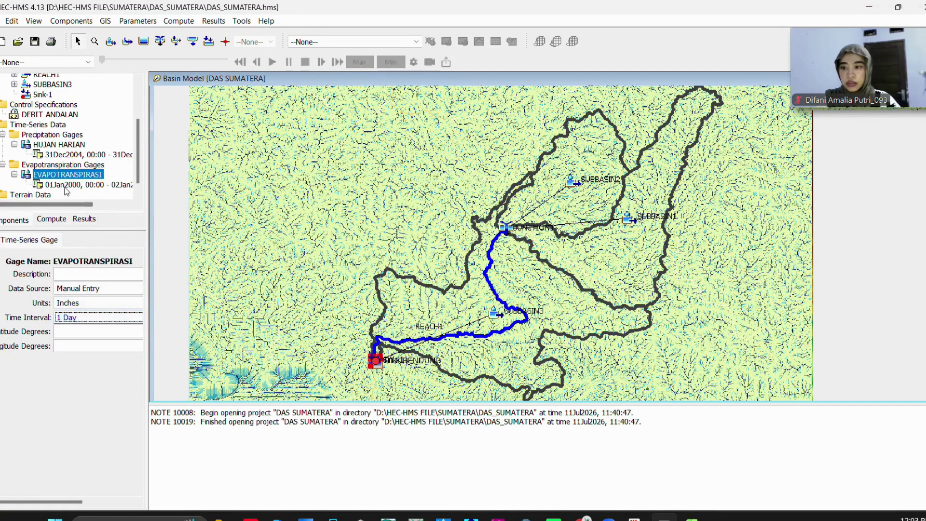
Set the EVAPOTRANSPIRASI gage's time window to start on 31Dec2004 and end on 31Dec2019
{"action": "left_click", "coordinate": [89, 199]}
{"action": "left_click", "coordinate": [87, 185]}
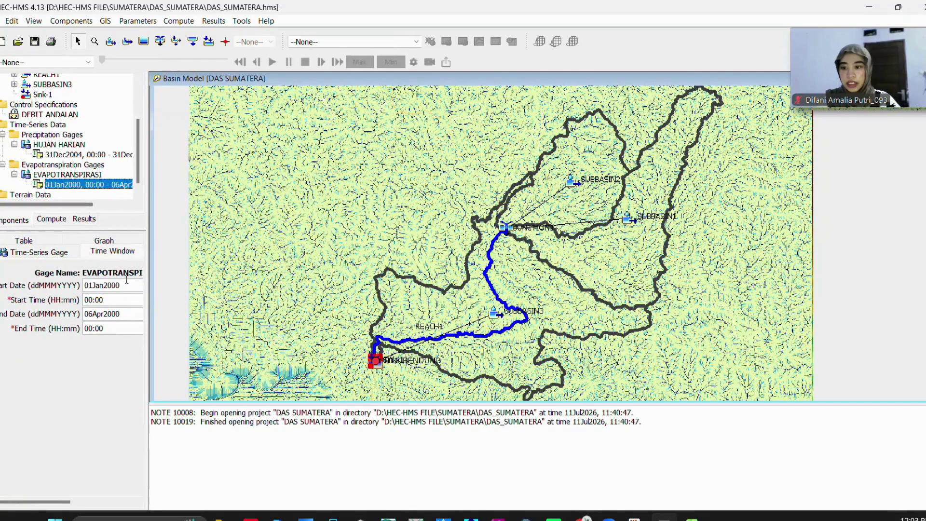
{"action": "left_click_drag", "start_coordinate": [128, 285], "coordinate": [79, 288]}
{"action": "type", "text": "31"}
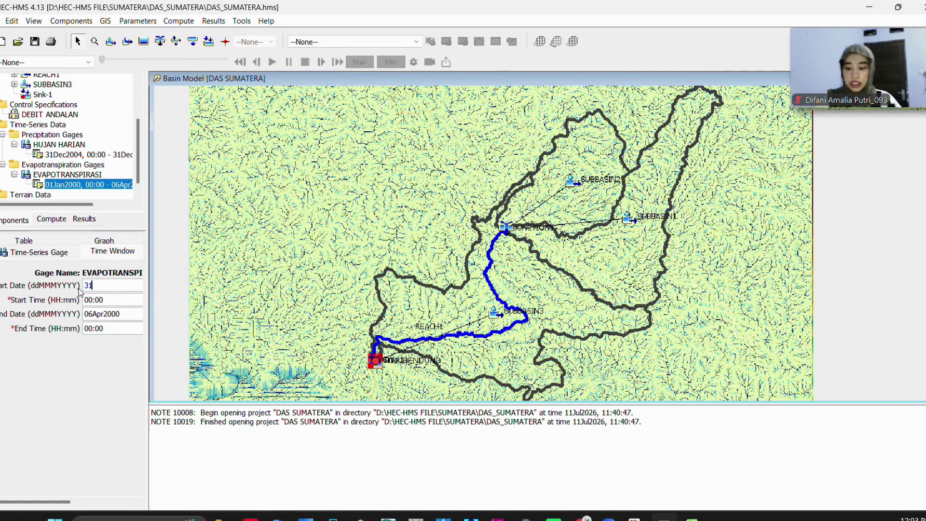
{"action": "type", "text": "Dec2004"}
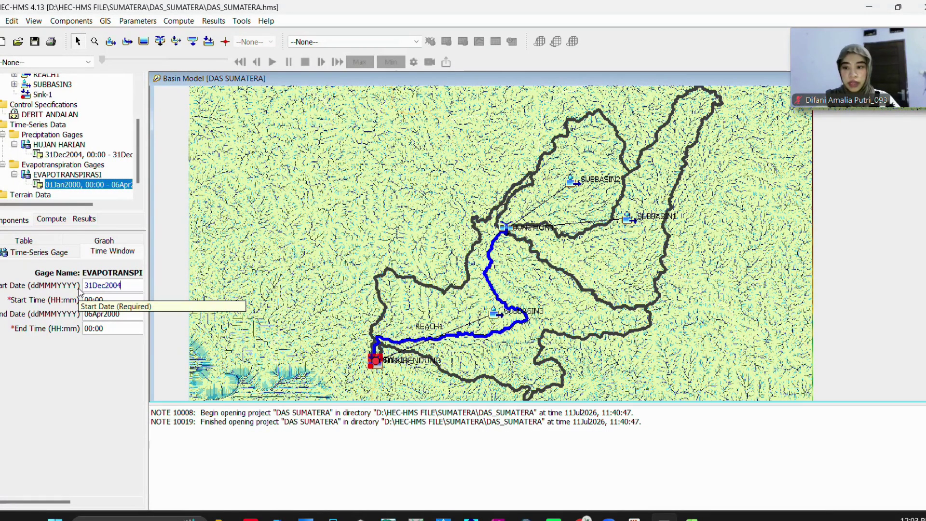
{"action": "left_click_drag", "start_coordinate": [135, 314], "coordinate": [74, 312]}
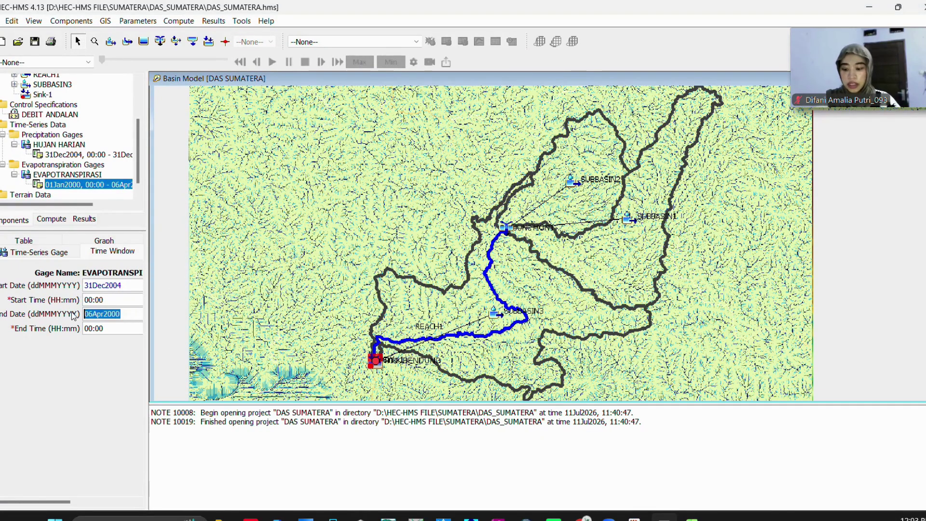
{"action": "type", "text": "31Dec2019"}
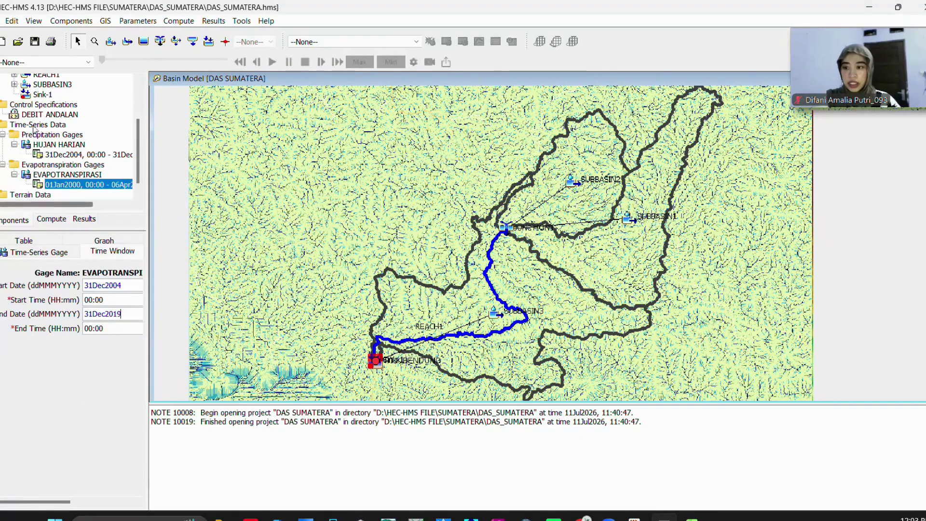
{"action": "double_click", "coordinate": [48, 175]}
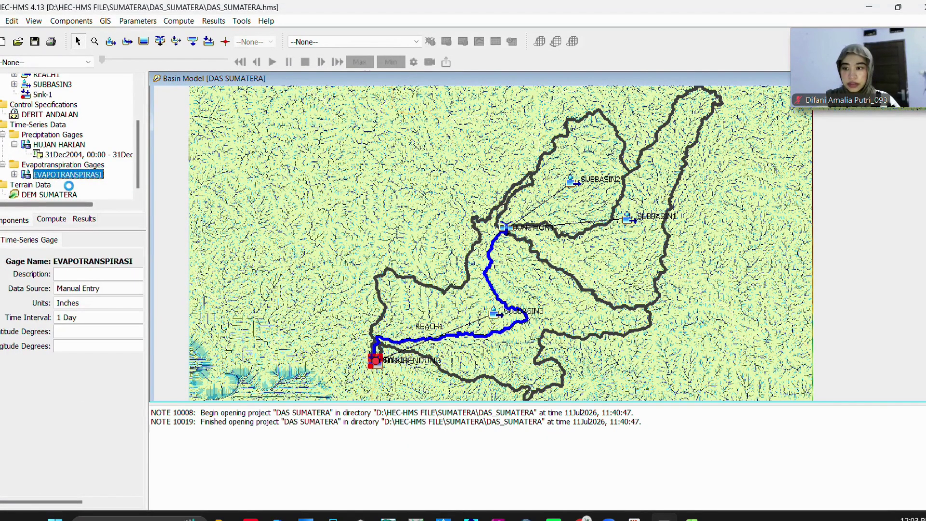
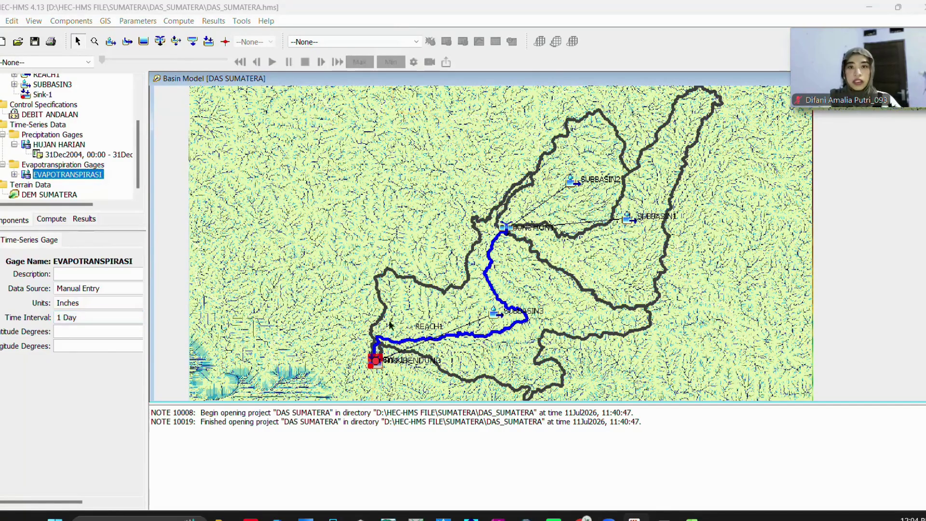
{"action": "double_click", "coordinate": [94, 177]}
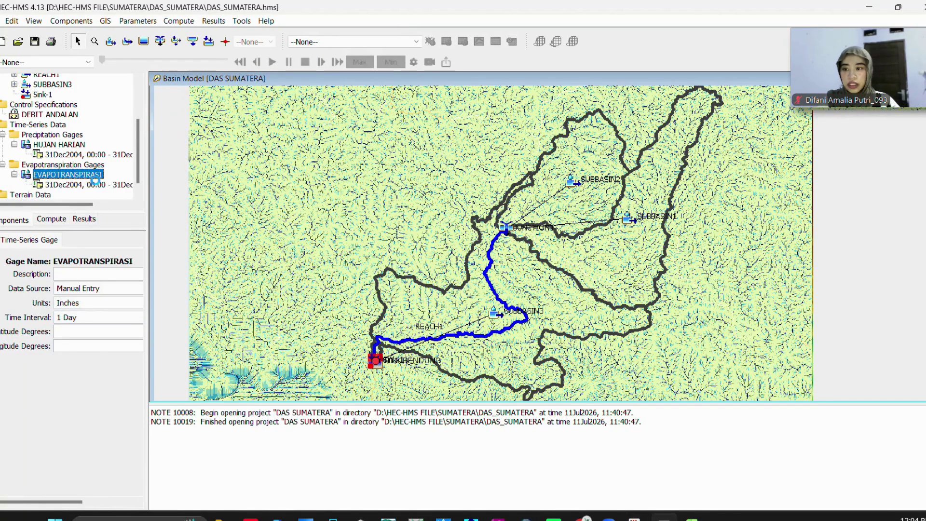
Open the precipitation data table for the time window of the HUJAN HARIAN gage
{"action": "left_click", "coordinate": [59, 144]}
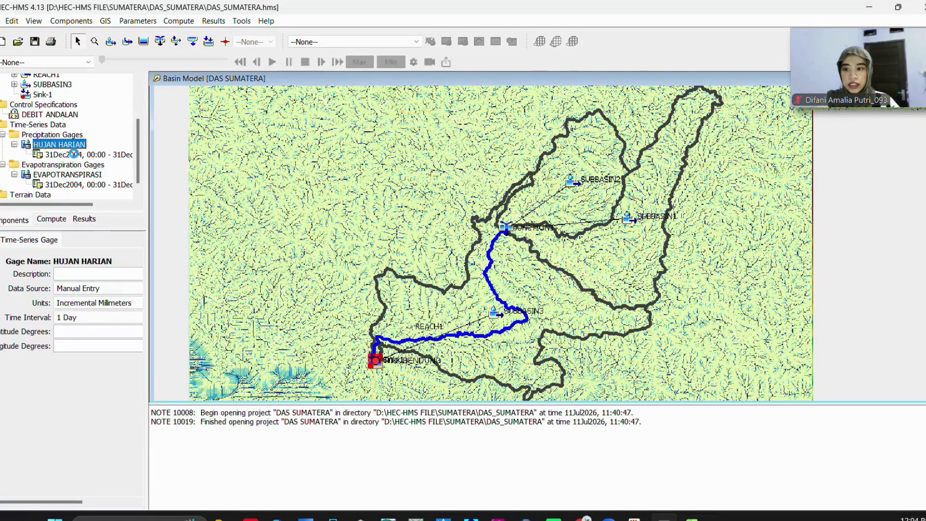
{"action": "left_click", "coordinate": [73, 154]}
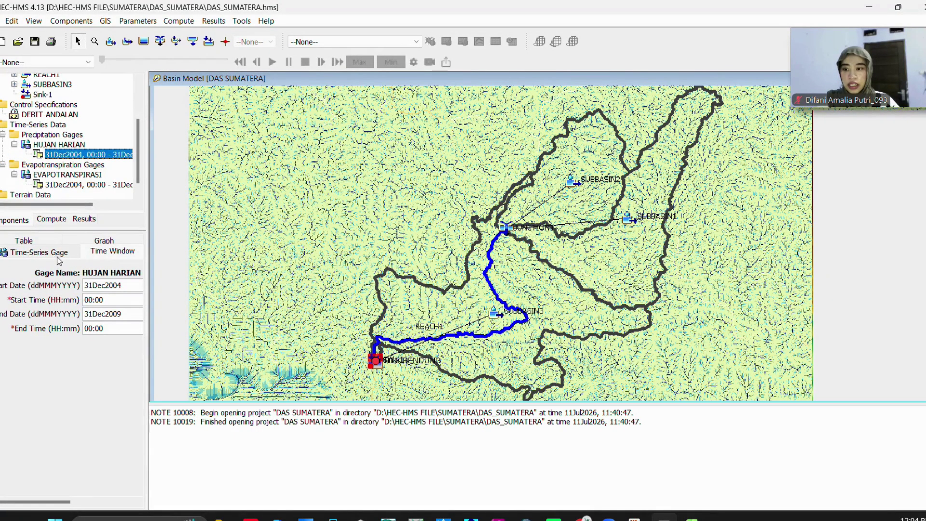
{"action": "left_click", "coordinate": [110, 243]}
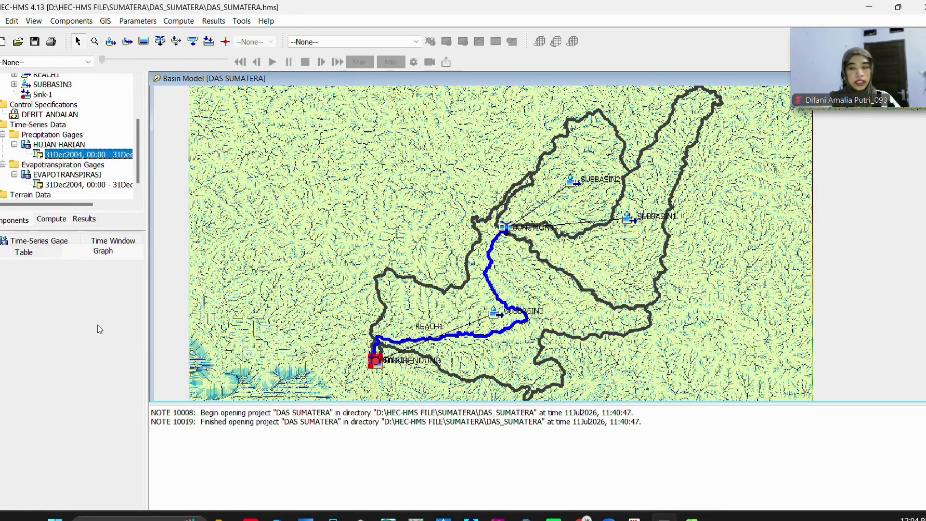
{"action": "left_click", "coordinate": [40, 251]}
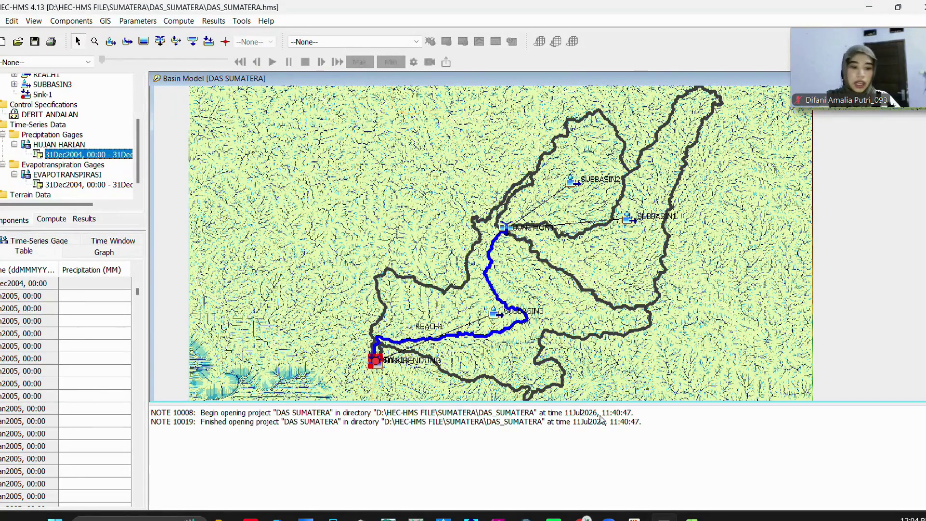
Switch to the Input Hidrologi Sitakkurak_Rev01 workbook in Excel and go to the start of the daily rainfall table on the HUJAN WILAYAH sheet
{"action": "key", "text": "alt+Tab"}
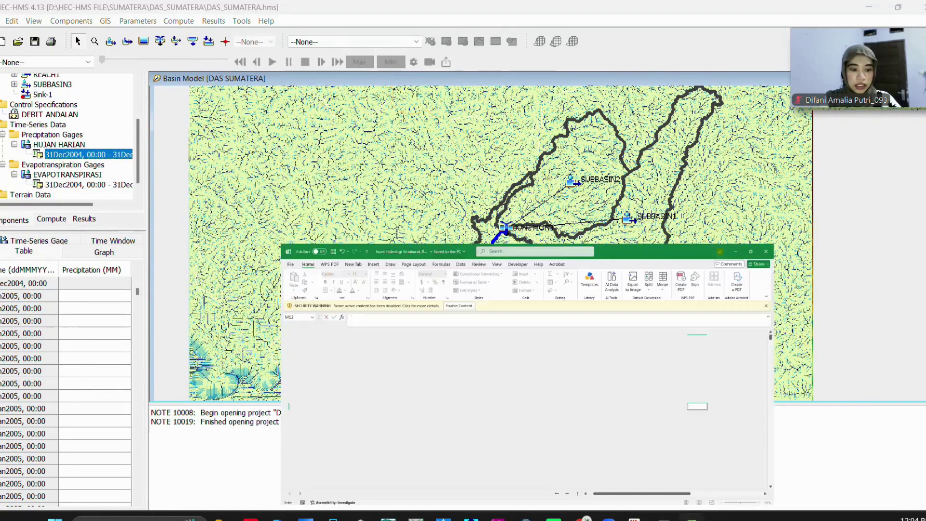
{"action": "left_click", "coordinate": [334, 489]}
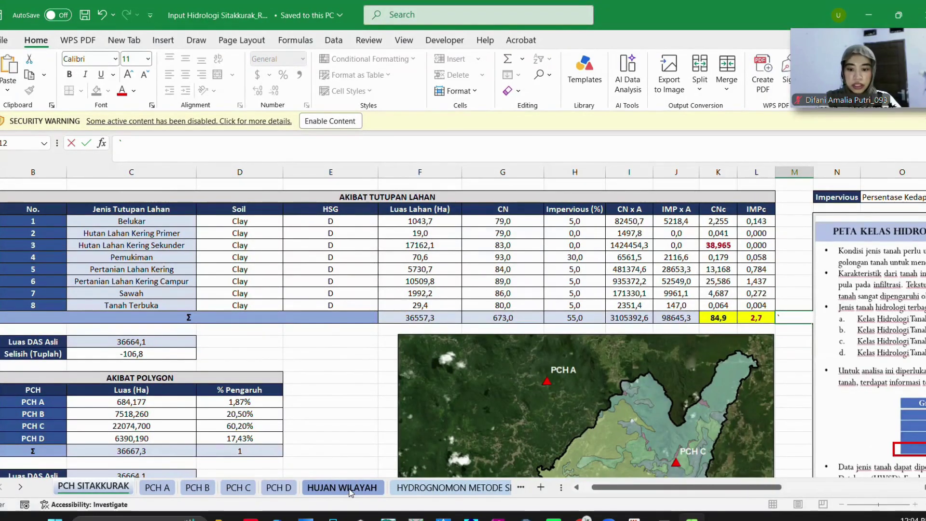
{"action": "left_click", "coordinate": [486, 333]}
{"action": "scroll", "coordinate": [593, 327], "scroll_direction": "up", "scroll_amount": 20}
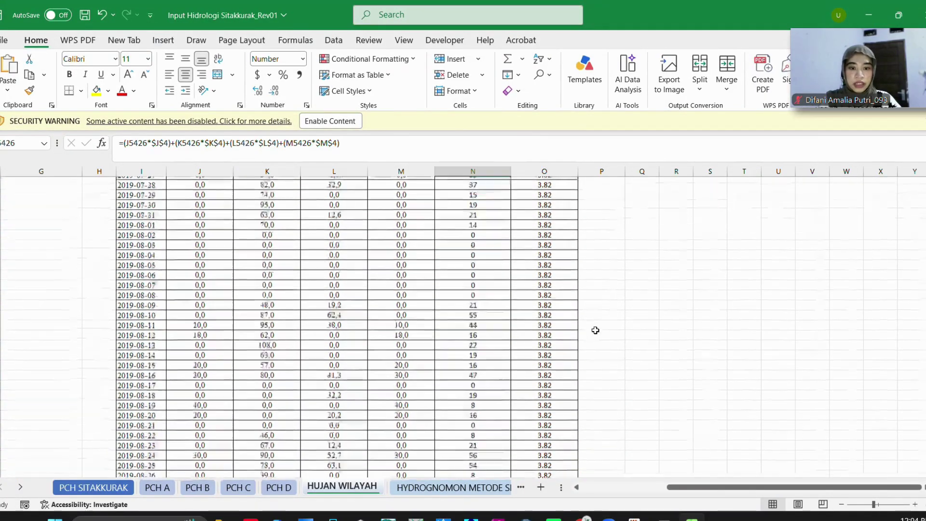
{"action": "scroll", "coordinate": [713, 247], "scroll_direction": "up", "scroll_amount": 20}
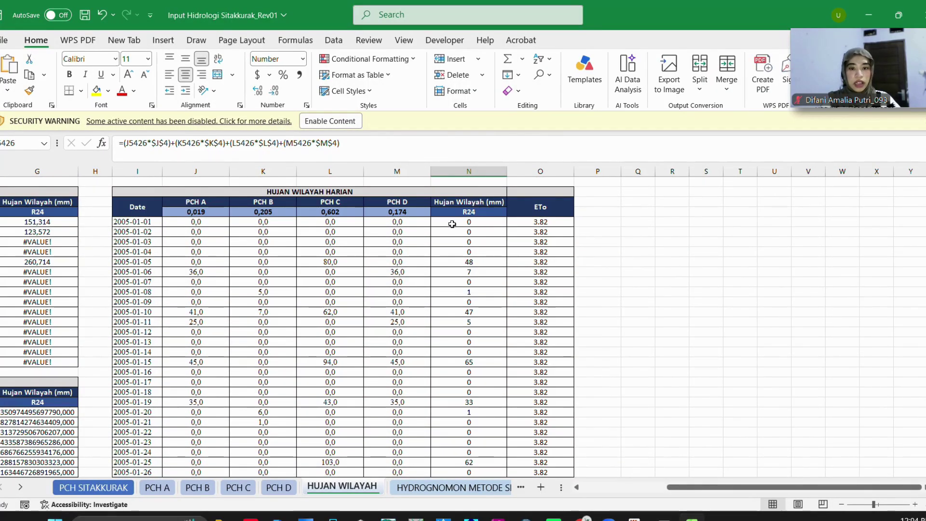
Copy the daily Hujan Wilayah R24 values from 2005-01-01 through 2019-12-31
{"action": "left_click", "coordinate": [452, 223]}
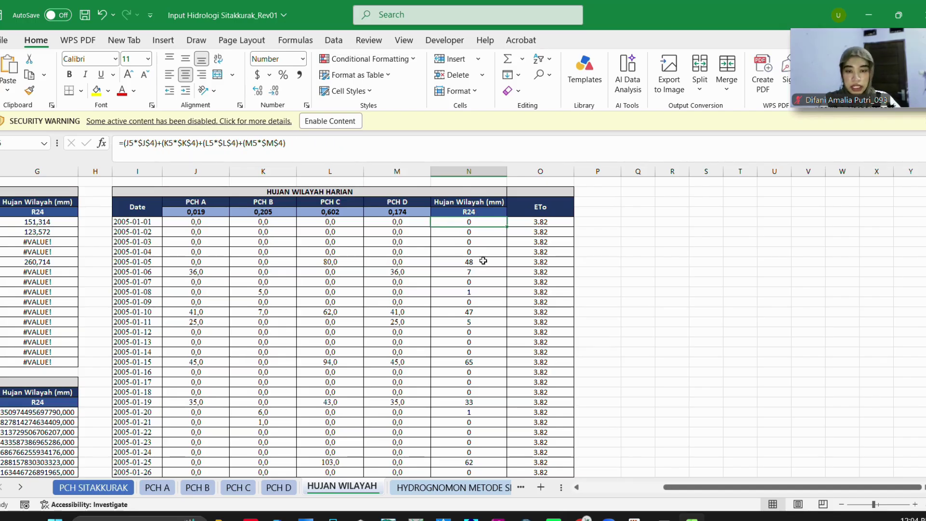
{"action": "left_click", "coordinate": [627, 282]}
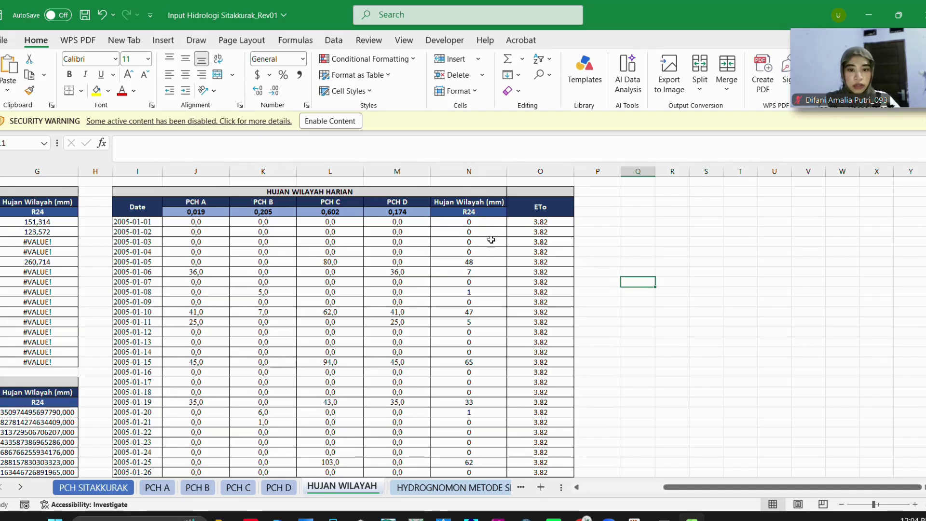
{"action": "left_click", "coordinate": [481, 222]}
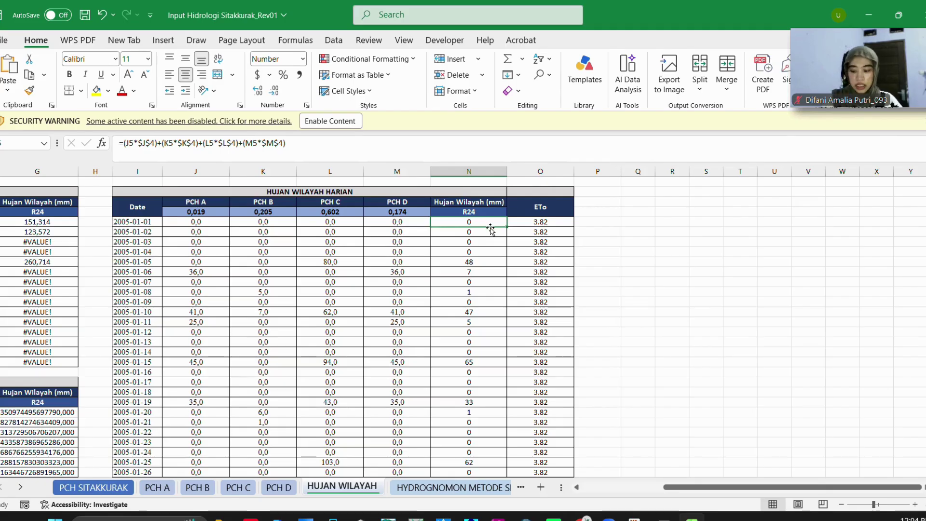
{"action": "double_click", "coordinate": [506, 226]}
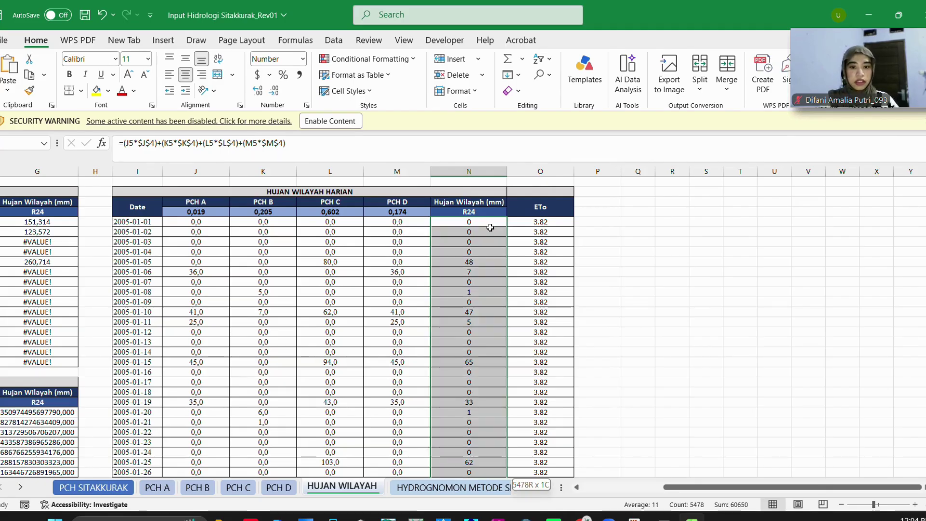
{"action": "scroll", "coordinate": [639, 314], "scroll_direction": "down", "scroll_amount": 20}
{"action": "scroll", "coordinate": [605, 387], "scroll_direction": "down", "scroll_amount": 13}
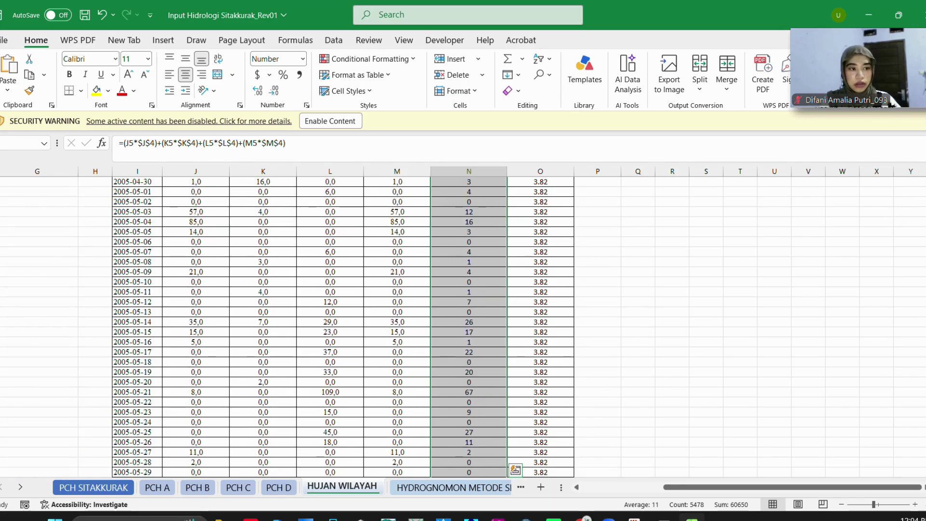
{"action": "left_click_drag", "start_coordinate": [922, 182], "coordinate": [922, 187]}
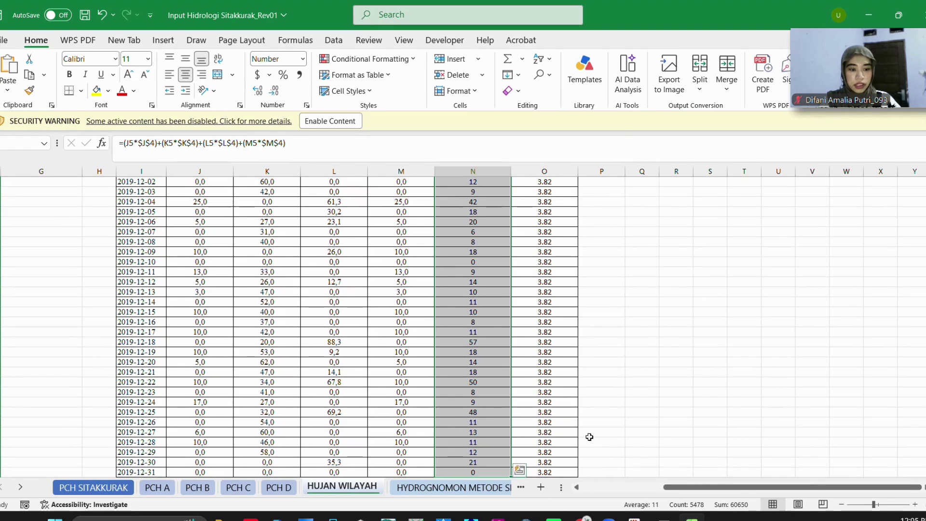
{"action": "scroll", "coordinate": [589, 437], "scroll_direction": "down", "scroll_amount": 8}
{"action": "scroll", "coordinate": [558, 331], "scroll_direction": "up", "scroll_amount": 6}
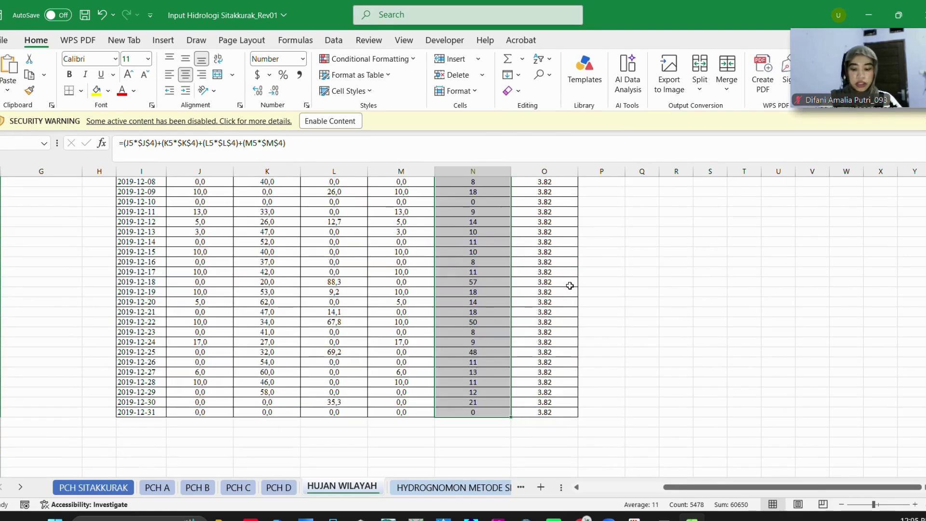
Return to HEC-HMS and paste the copied rainfall values into the HUJAN HARIAN precipitation table, starting at the first January 2005 row
{"action": "left_click", "coordinate": [868, 15]}
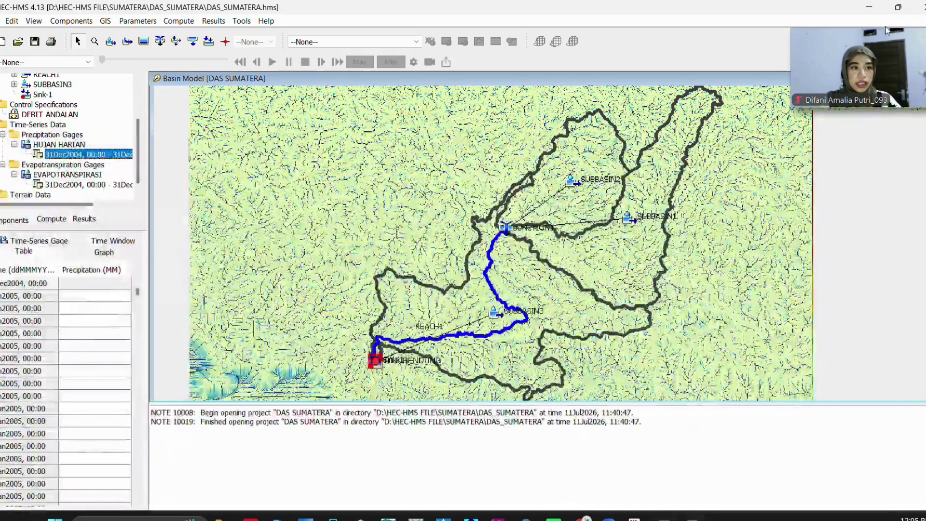
{"action": "left_click", "coordinate": [76, 299]}
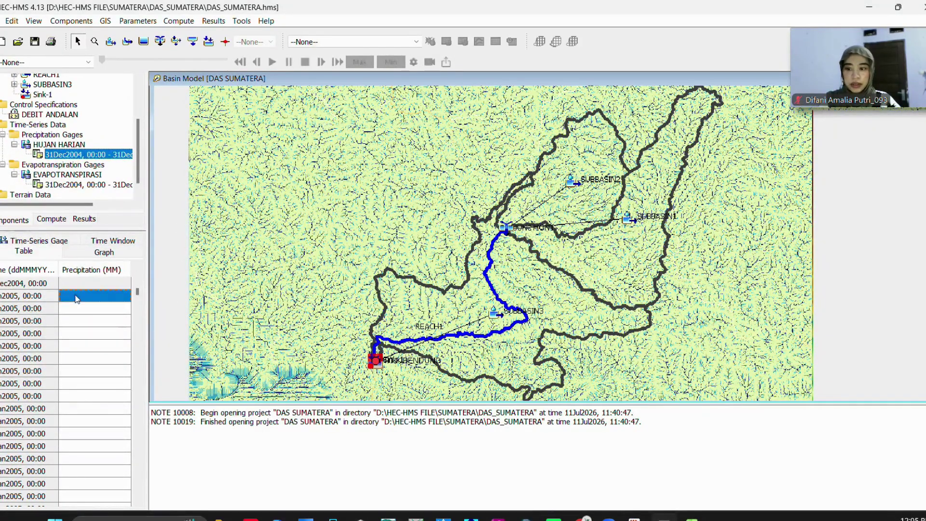
{"action": "key", "text": "ctrl+v"}
{"action": "scroll", "coordinate": [100, 317], "scroll_direction": "down", "scroll_amount": 6}
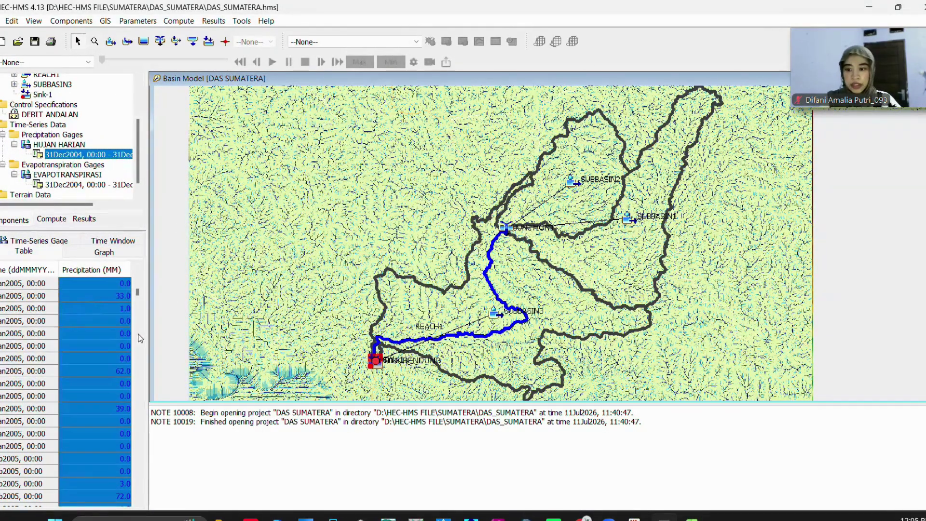
{"action": "scroll", "coordinate": [128, 330], "scroll_direction": "up", "scroll_amount": 6}
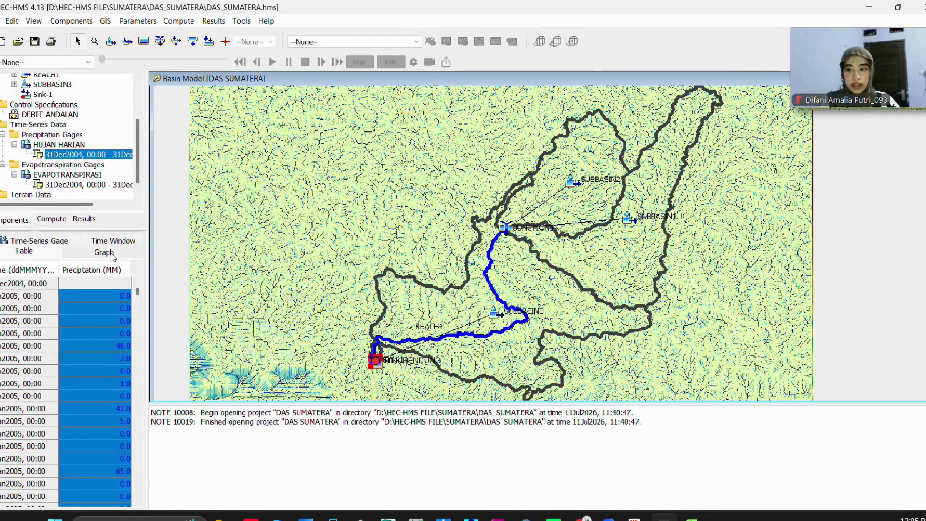
Review the HUJAN HARIAN gage's graph, precipitation table, time window and gage settings
{"action": "left_click", "coordinate": [103, 252]}
{"action": "left_click", "coordinate": [44, 254]}
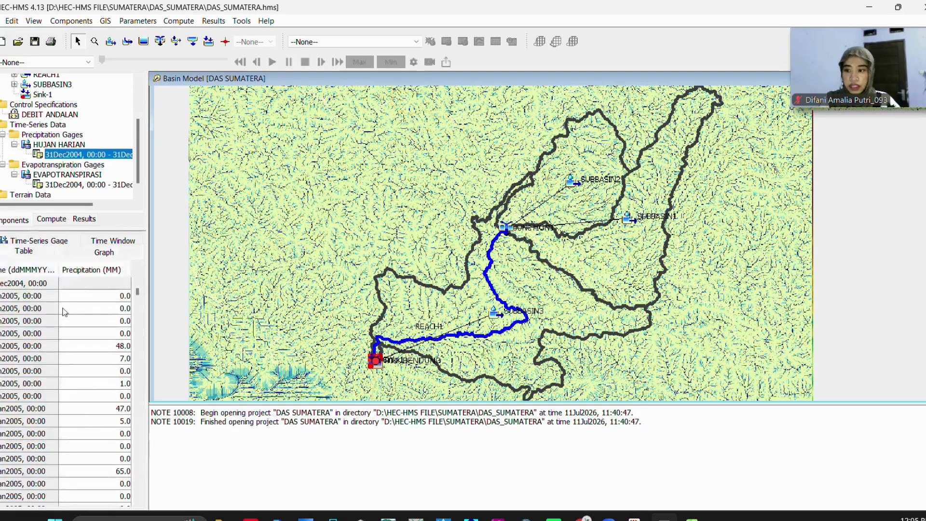
{"action": "left_click", "coordinate": [113, 240]}
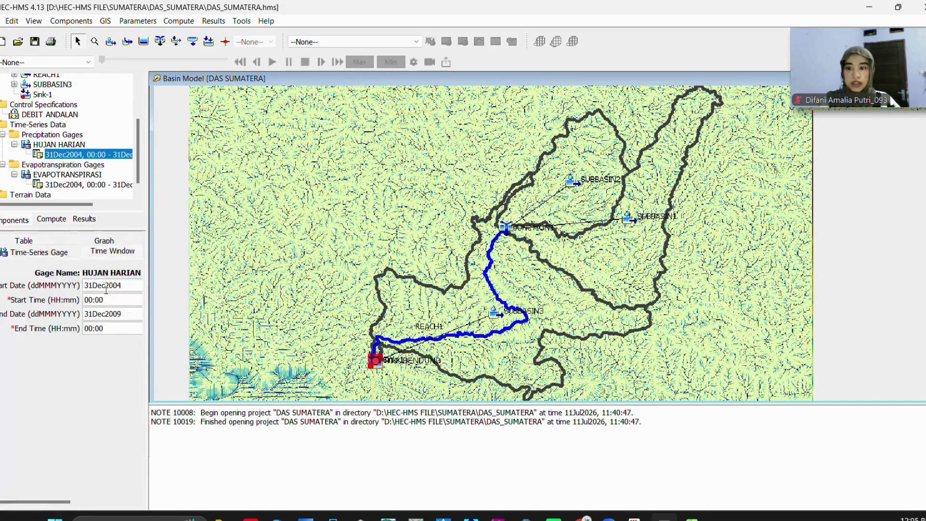
{"action": "left_click", "coordinate": [41, 251]}
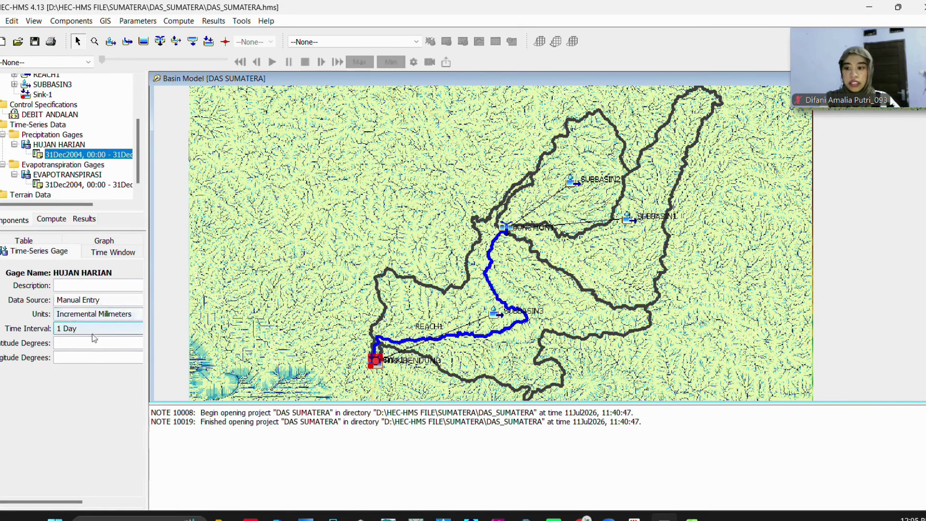
Check the EVAPOTRANSPIRASI gage's time window and settings, and open its evapotranspiration data table
{"action": "left_click", "coordinate": [97, 186]}
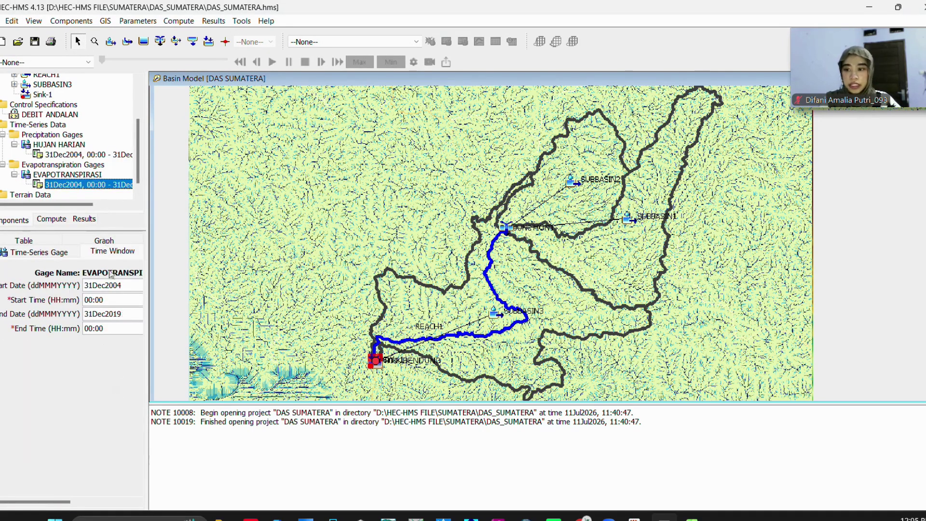
{"action": "left_click", "coordinate": [53, 255]}
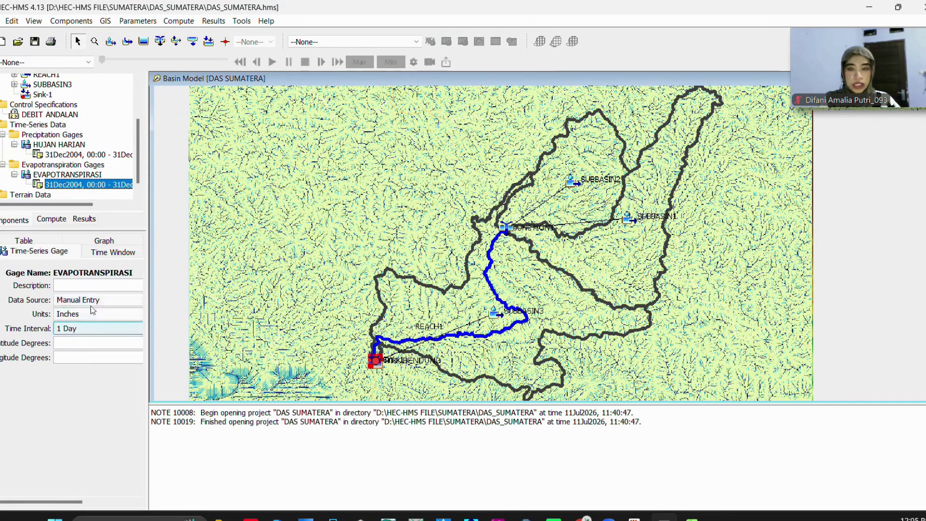
{"action": "left_click", "coordinate": [53, 242]}
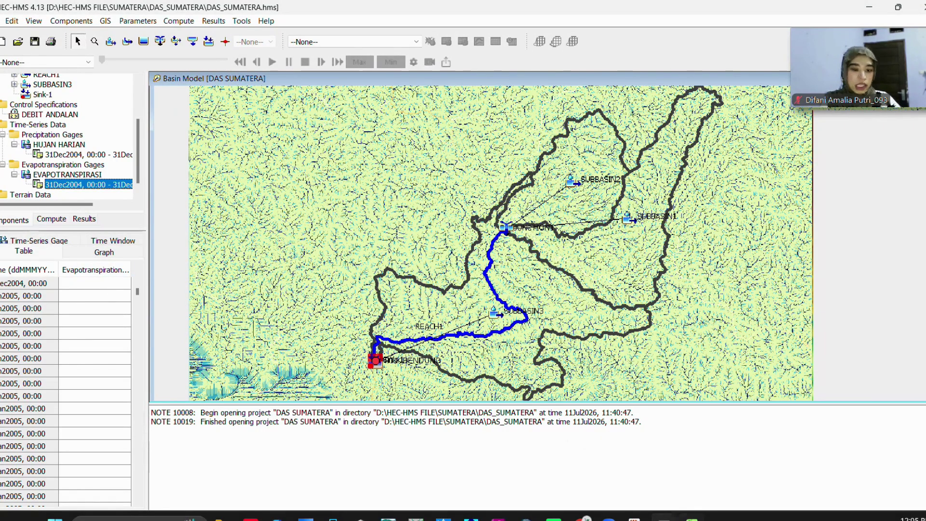
Switch to the Excel workbook and copy the daily ETo values from 2005-01-01 through 2019-12-31 in the HUJAN WILAYAH sheet
{"action": "left_click", "coordinate": [691, 519]}
{"action": "scroll", "coordinate": [598, 349], "scroll_direction": "up", "scroll_amount": 7}
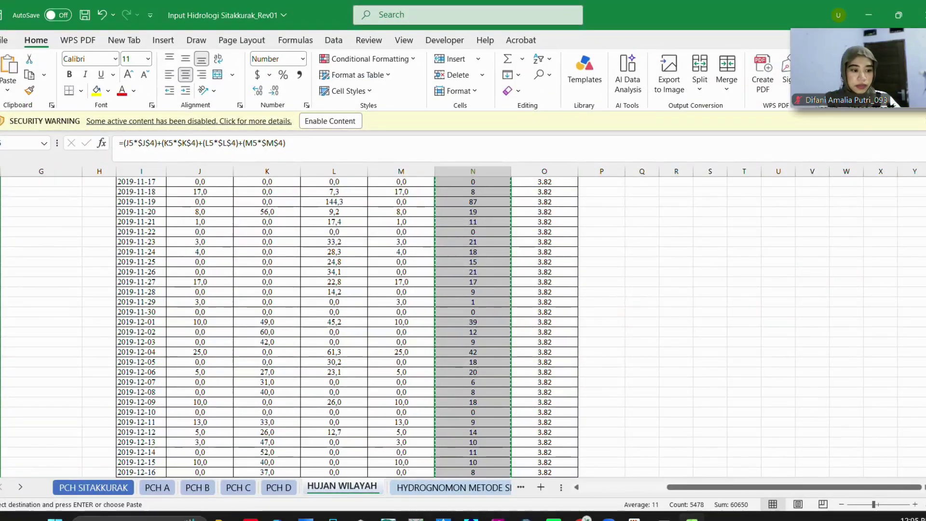
{"action": "scroll", "coordinate": [597, 349], "scroll_direction": "up", "scroll_amount": 20}
{"action": "left_click", "coordinate": [636, 243]}
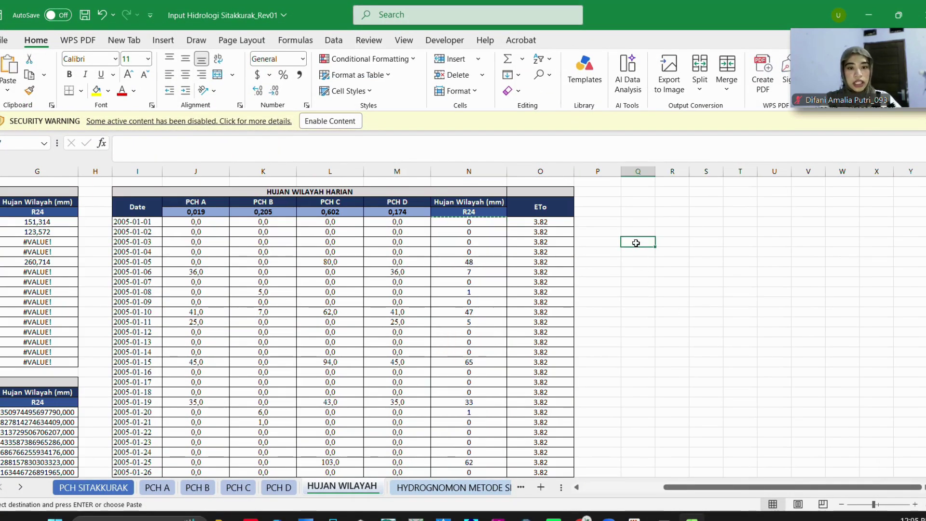
{"action": "key", "text": "Escape"}
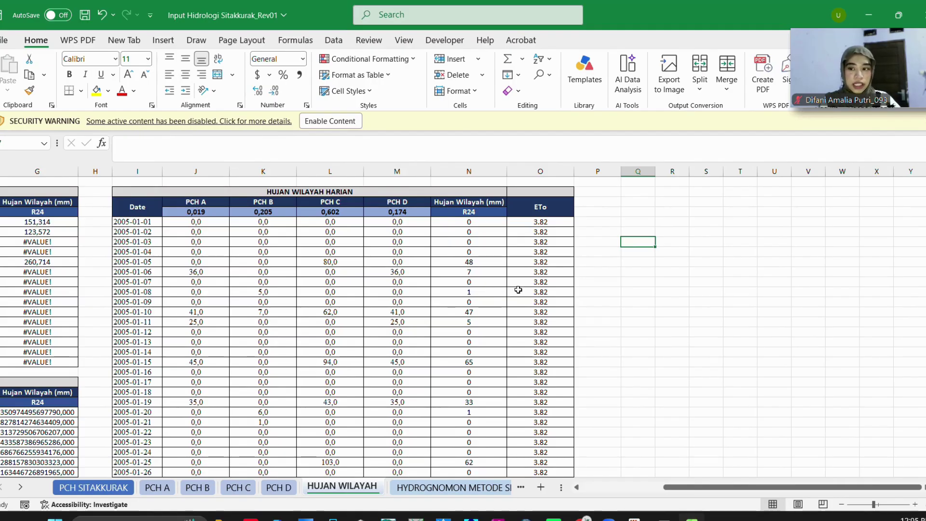
{"action": "left_click", "coordinate": [551, 225]}
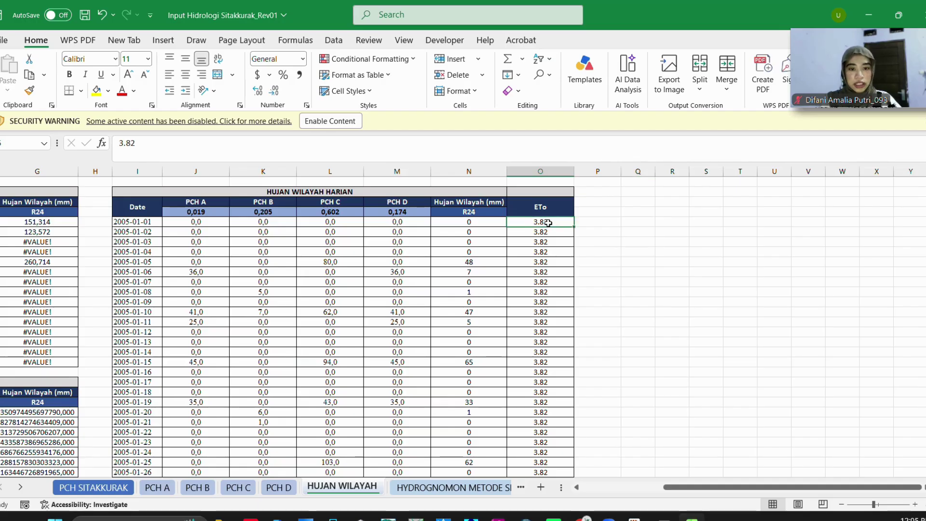
{"action": "key", "text": "ctrl+shift+Down"}
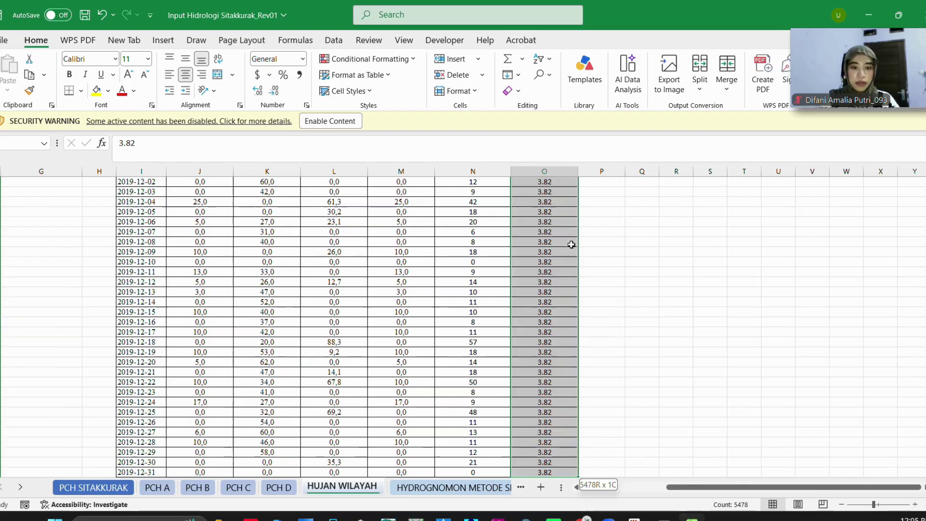
{"action": "scroll", "coordinate": [598, 386], "scroll_direction": "down", "scroll_amount": 10}
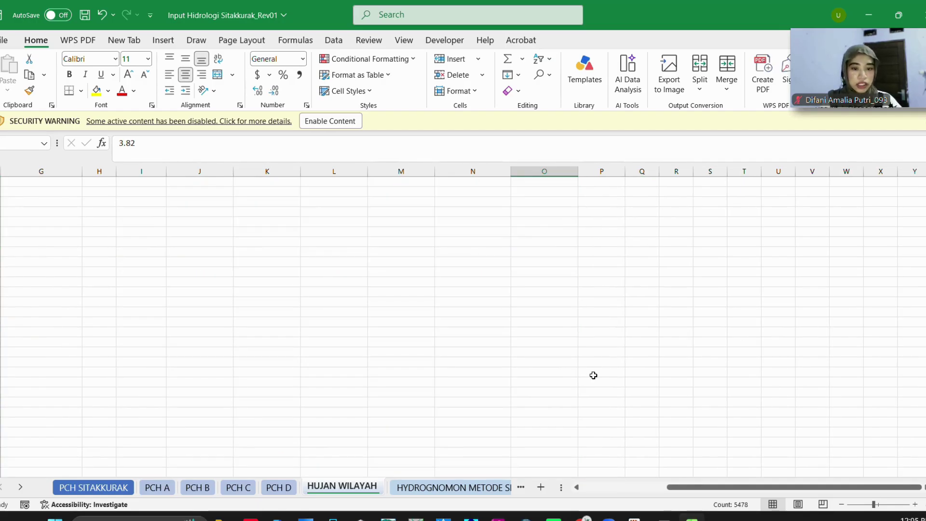
{"action": "scroll", "coordinate": [579, 289], "scroll_direction": "up", "scroll_amount": 3}
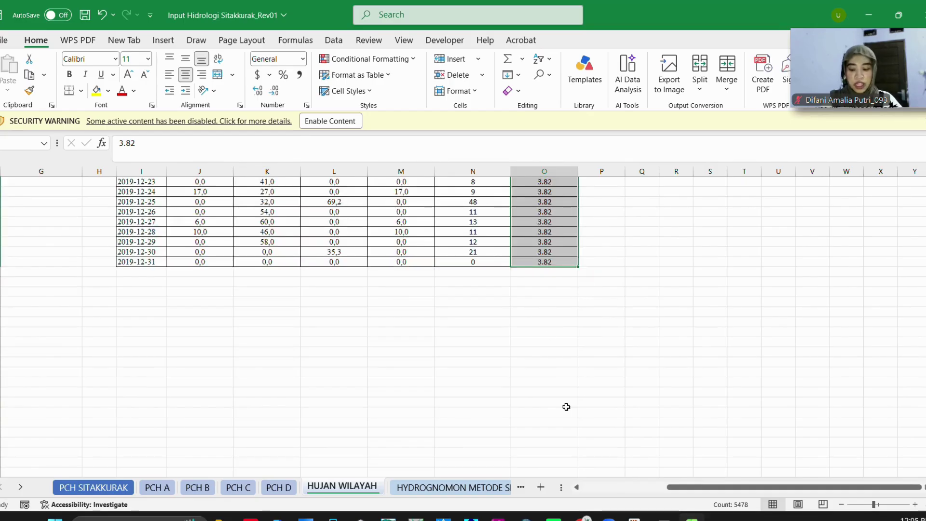
{"action": "key", "text": "ctrl+c"}
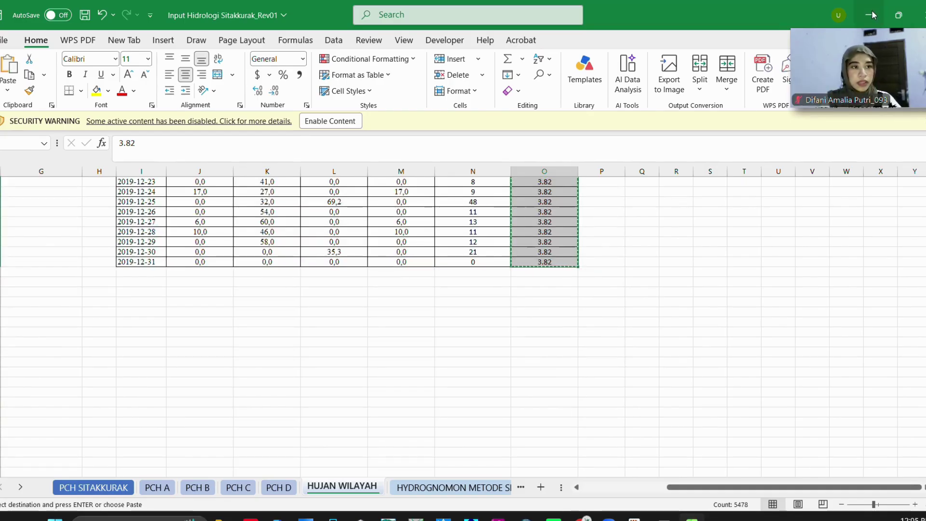
Return to HEC-HMS and paste the copied ETo values into the EVAPOTRANSPIRASI evapotranspiration table, starting at the first January 2005 row
{"action": "key", "text": "alt+Tab"}
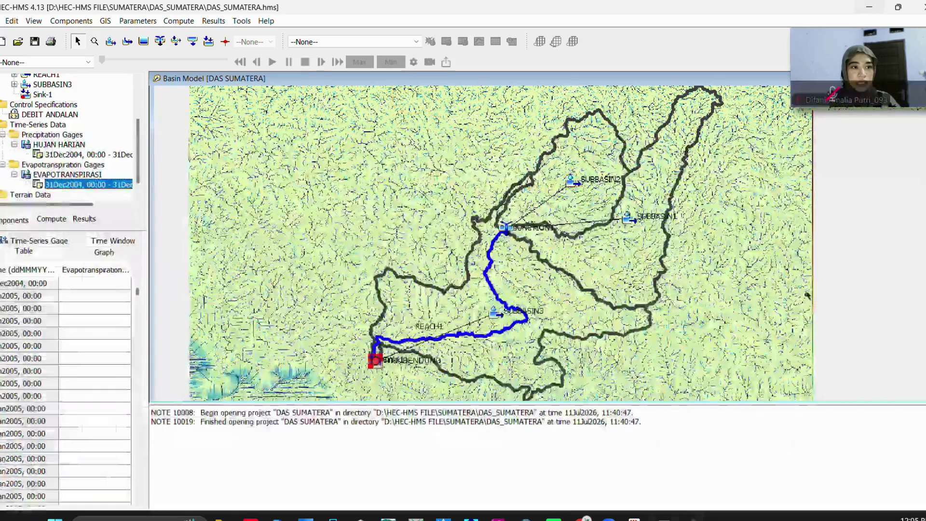
{"action": "left_click", "coordinate": [95, 295]}
{"action": "key", "text": "ctrl+v"}
{"action": "scroll", "coordinate": [106, 362], "scroll_direction": "down", "scroll_amount": 12}
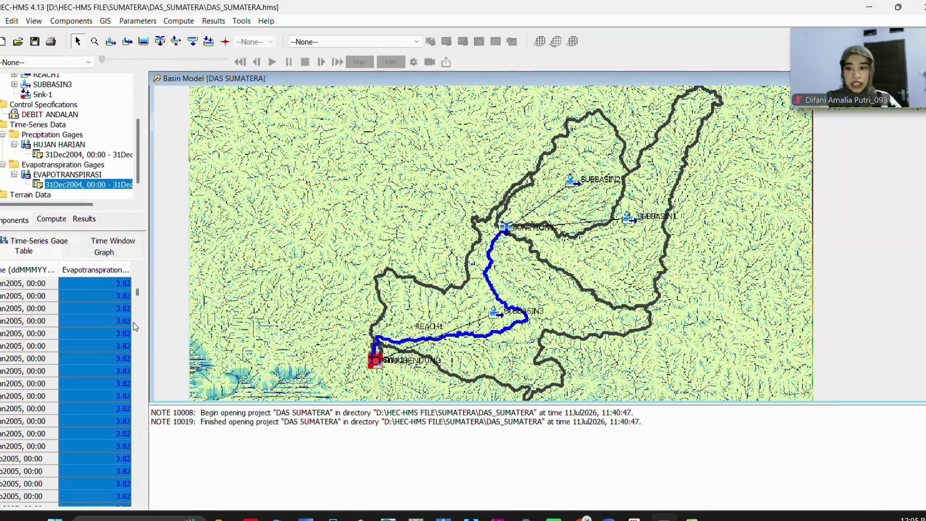
{"action": "scroll", "coordinate": [106, 384], "scroll_direction": "down", "scroll_amount": 8}
{"action": "scroll", "coordinate": [107, 395], "scroll_direction": "up", "scroll_amount": 15}
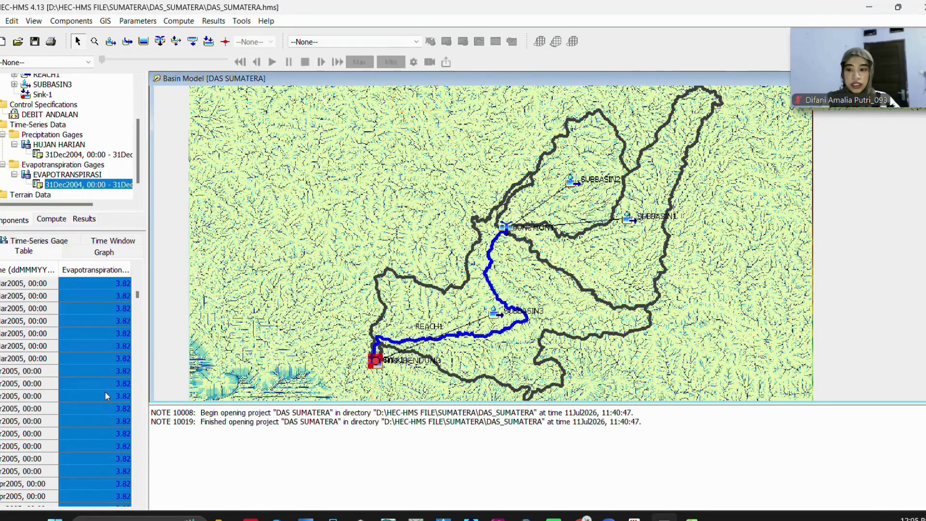
Review the EVAPOTRANSPIRASI gage's graph, time window, gage settings and data table
{"action": "left_click", "coordinate": [104, 253]}
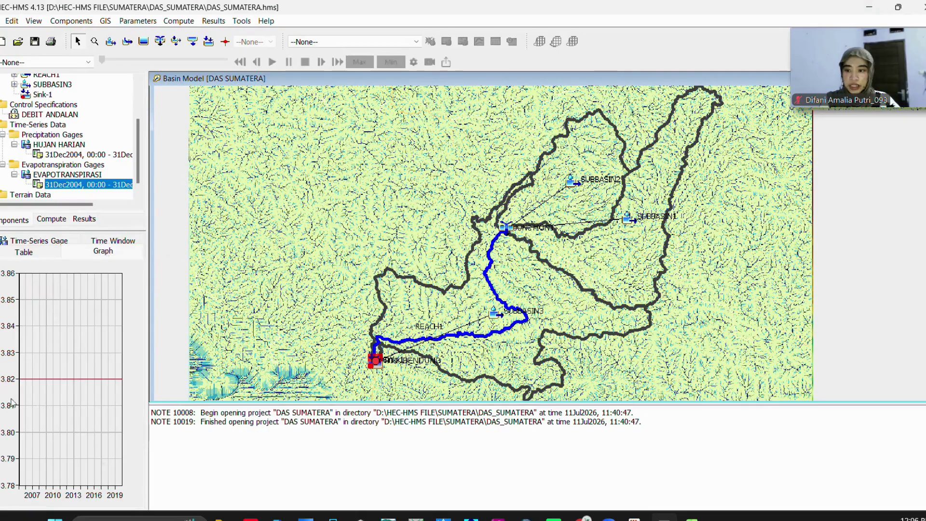
{"action": "left_click", "coordinate": [24, 250]}
{"action": "left_click", "coordinate": [119, 244]}
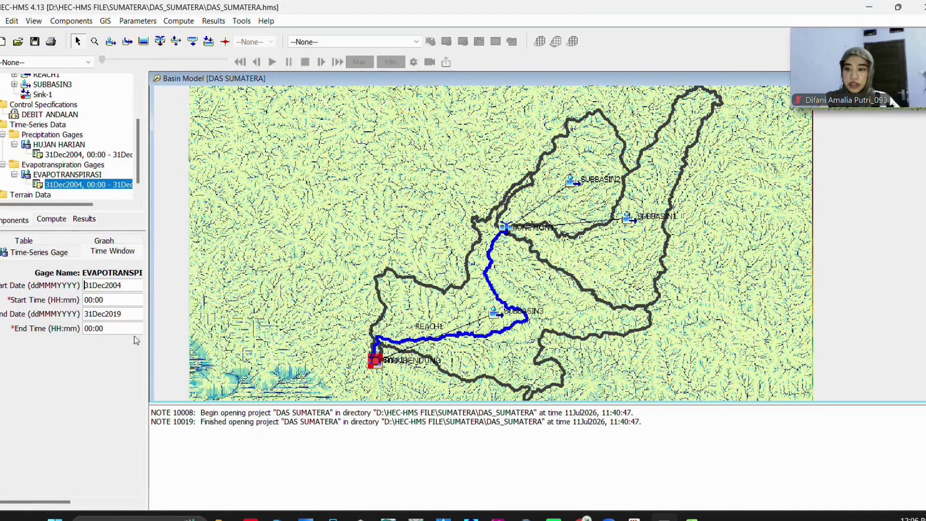
{"action": "left_click", "coordinate": [38, 251]}
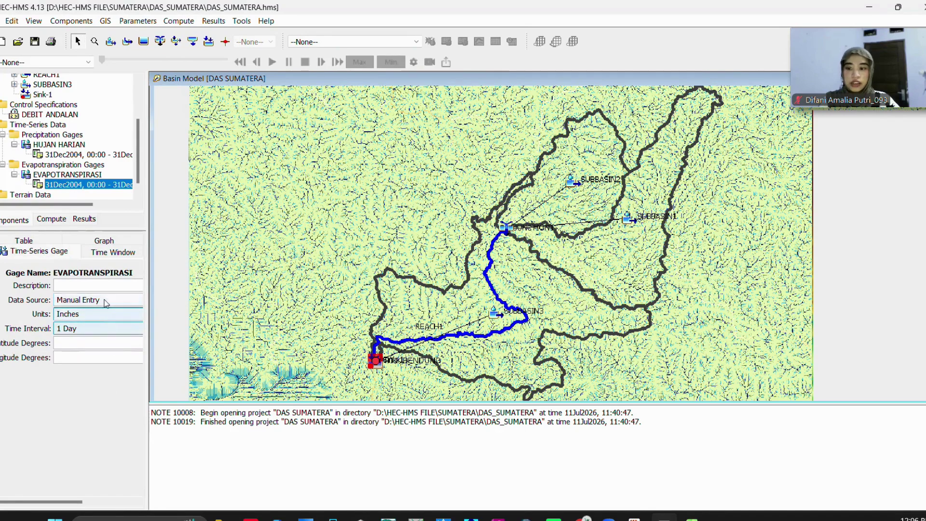
{"action": "left_click", "coordinate": [113, 251]}
{"action": "left_click", "coordinate": [48, 245]}
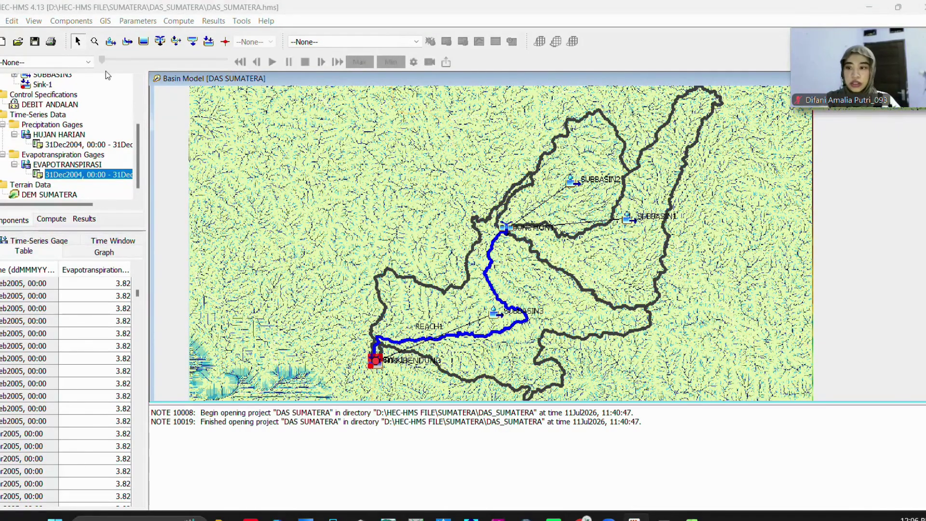
Create a new meteorologic model named HUJAN HARIAN
{"action": "left_click", "coordinate": [69, 20]}
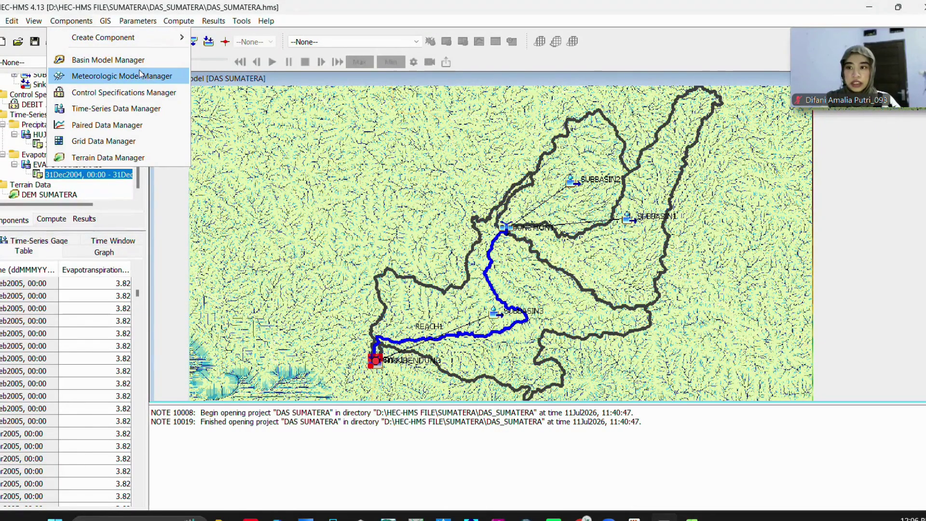
{"action": "left_click", "coordinate": [162, 77]}
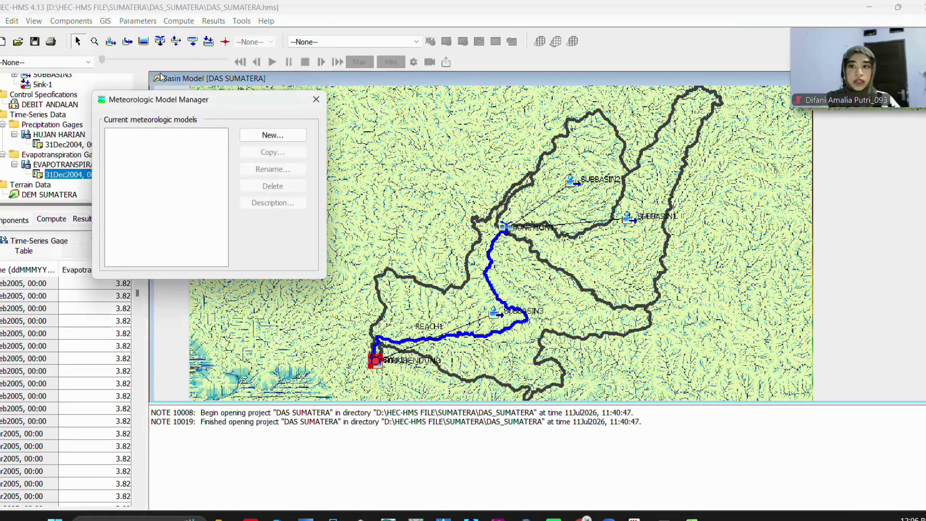
{"action": "left_click", "coordinate": [291, 140]}
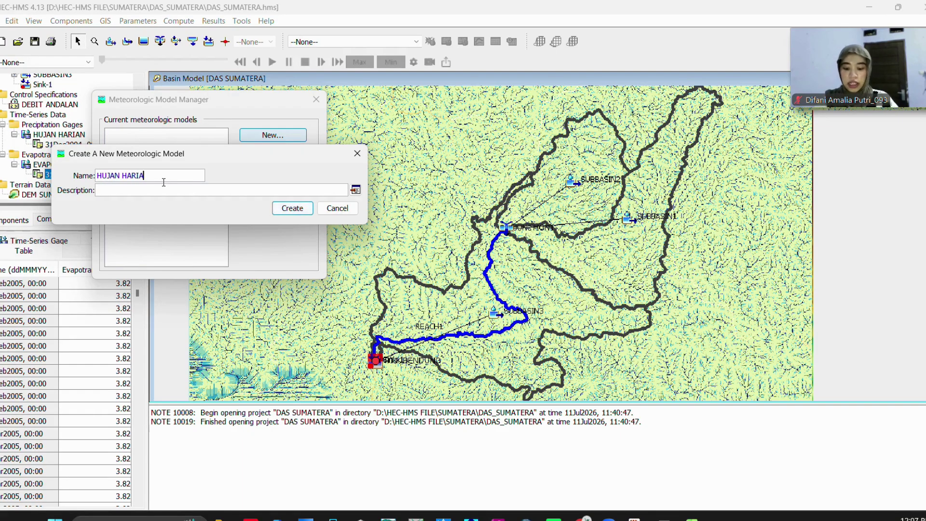
{"action": "left_click", "coordinate": [292, 208]}
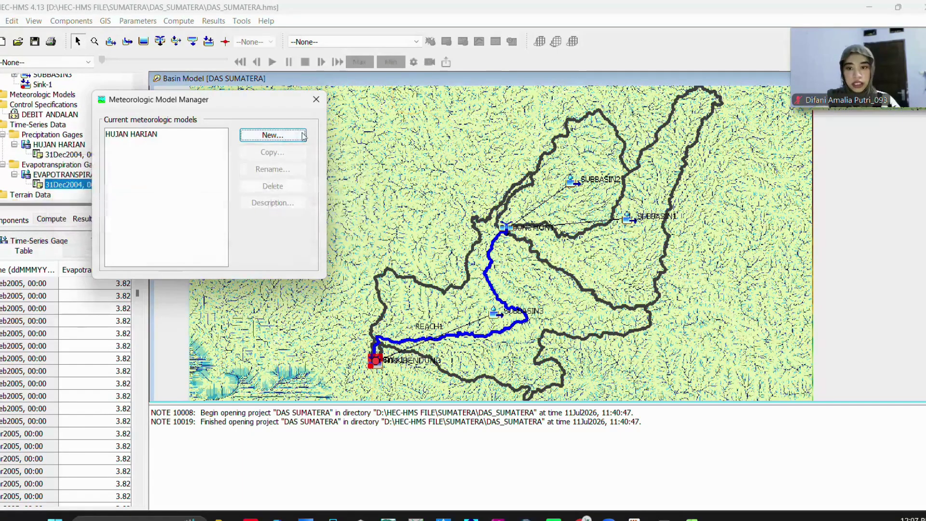
{"action": "left_click", "coordinate": [316, 99]}
Set the HUJAN HARIAN meteorologic model's evapotranspiration method to Specified Evapotranspiration and its Replace Missing option to Set To Default
{"action": "scroll", "coordinate": [56, 157], "scroll_direction": "up", "scroll_amount": 2}
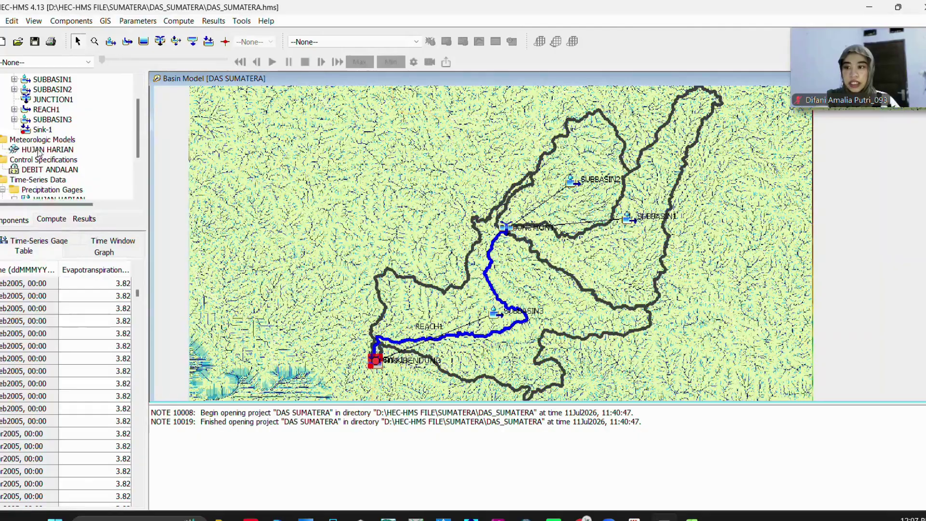
{"action": "left_click", "coordinate": [41, 150]}
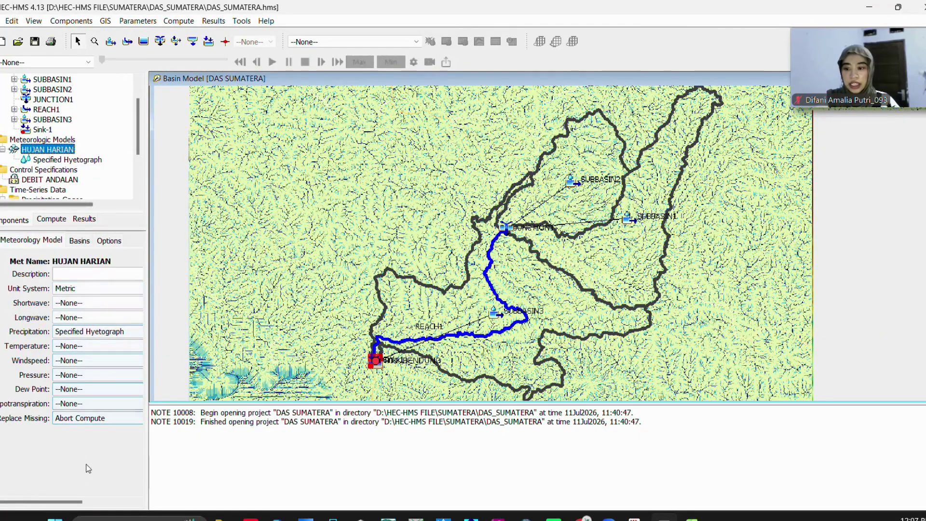
{"action": "left_click", "coordinate": [97, 403]}
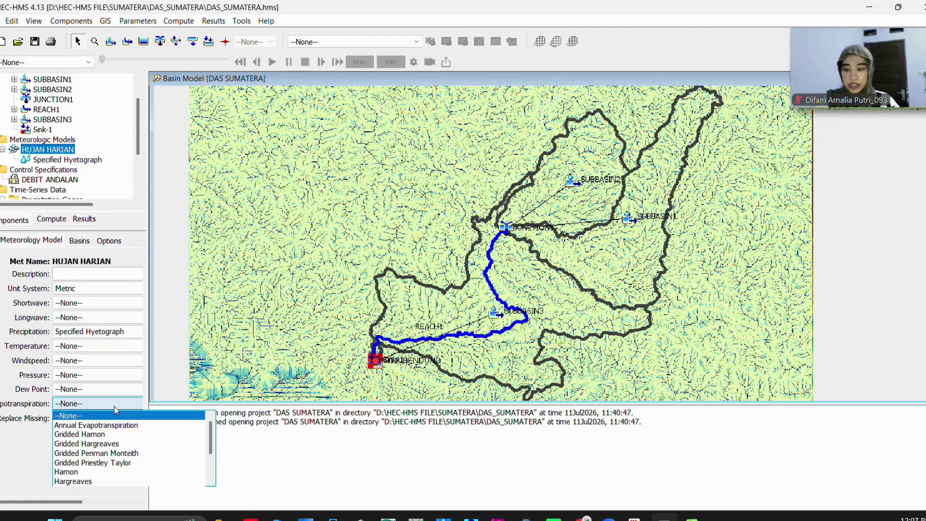
{"action": "scroll", "coordinate": [111, 478], "scroll_direction": "down", "scroll_amount": 2}
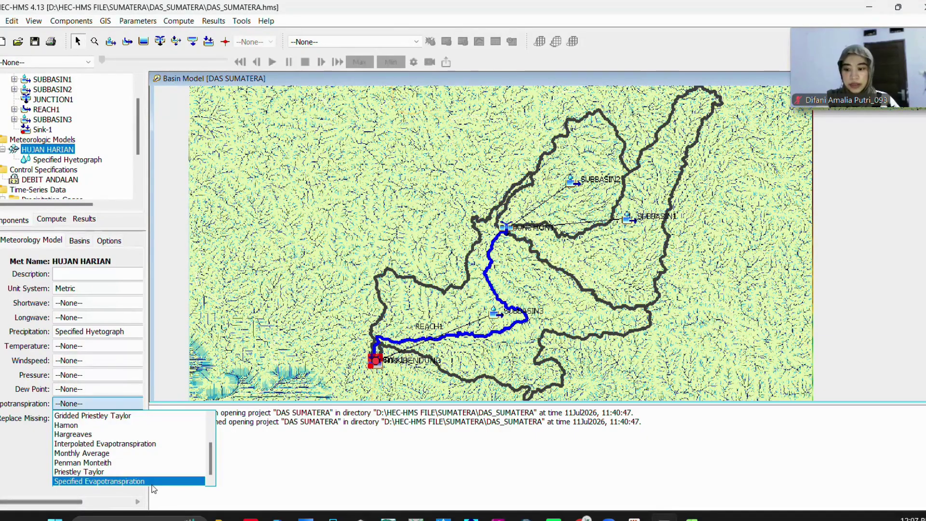
{"action": "left_click", "coordinate": [156, 482]}
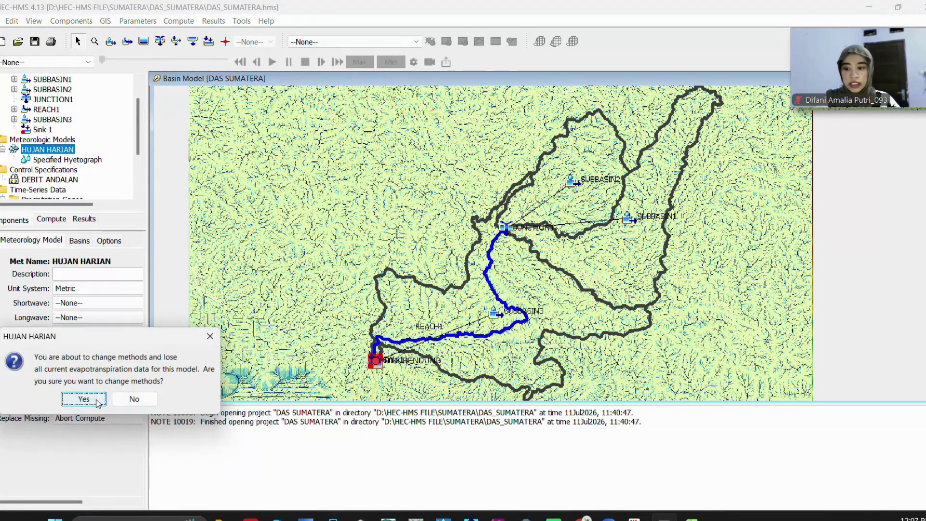
{"action": "left_click", "coordinate": [74, 400]}
{"action": "left_click", "coordinate": [111, 418]}
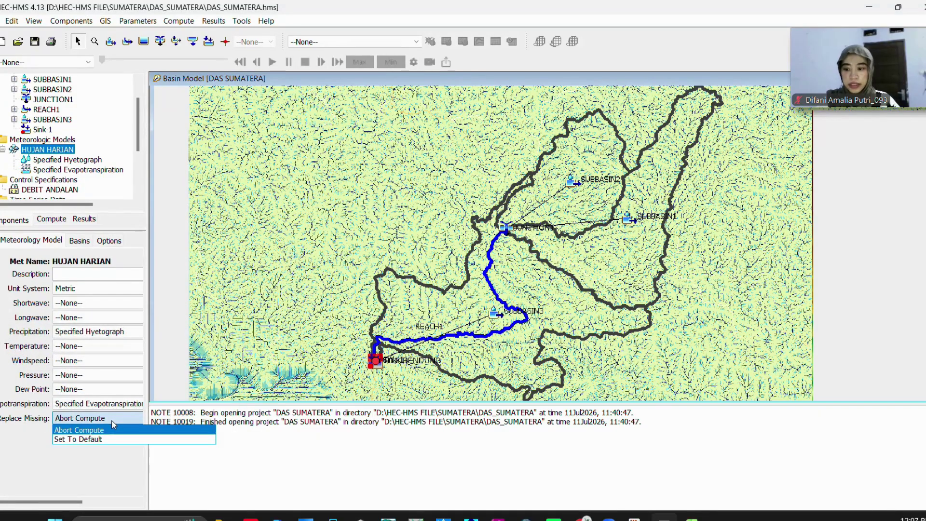
{"action": "left_click", "coordinate": [111, 440]}
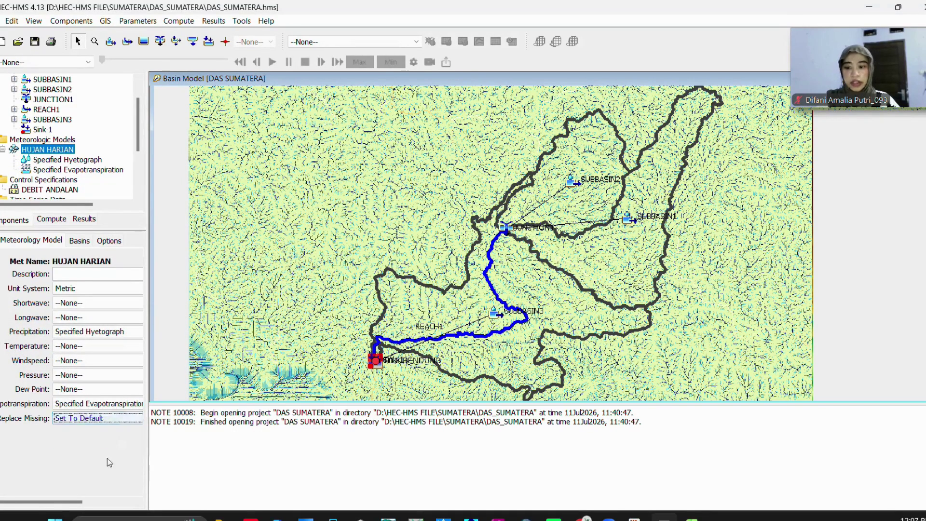
Include the DAS SUMATERA basin model's subbasins in the HUJAN HARIAN meteorologic model and enable its total override
{"action": "left_click", "coordinate": [80, 240]}
{"action": "left_click", "coordinate": [112, 289]}
{"action": "left_click", "coordinate": [96, 286]}
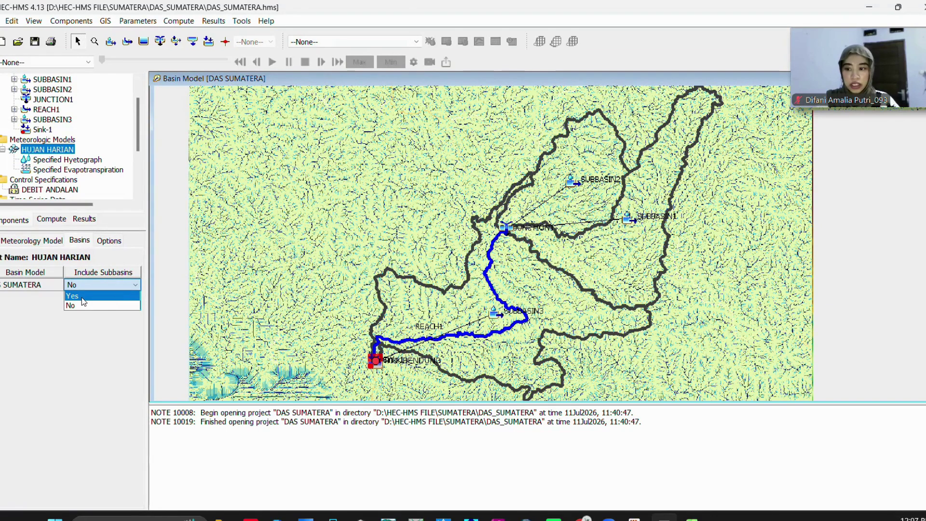
{"action": "left_click", "coordinate": [84, 296]}
{"action": "left_click", "coordinate": [114, 241]}
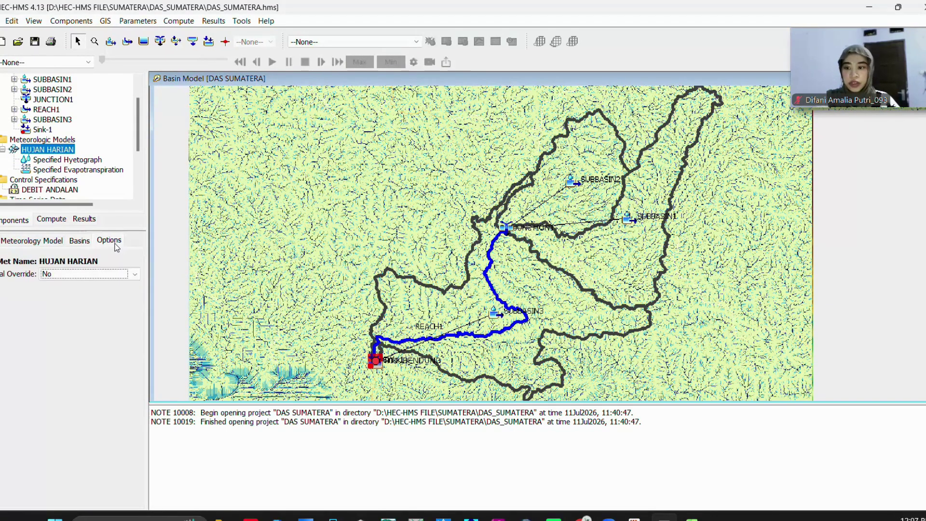
{"action": "left_click", "coordinate": [83, 277]}
{"action": "left_click", "coordinate": [65, 286]}
{"action": "left_click", "coordinate": [75, 242]}
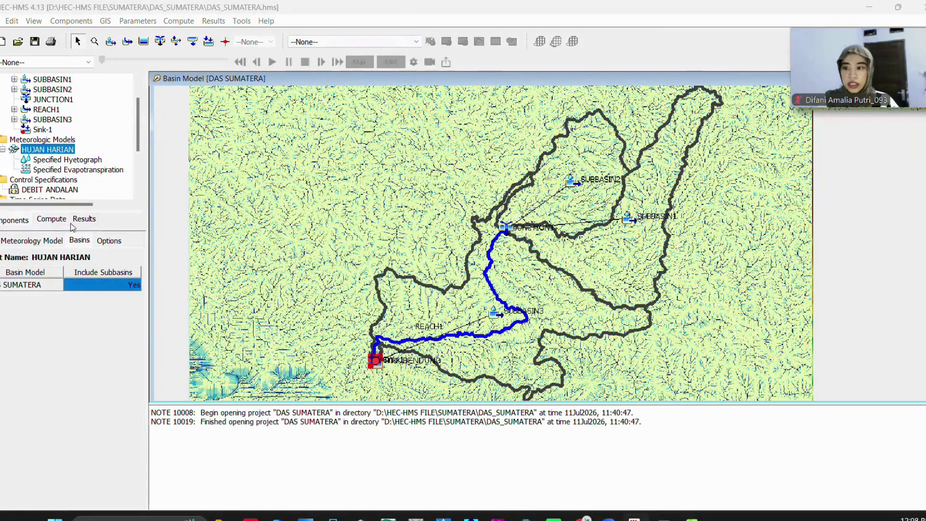
Assign the HUJAN HARIAN gage to SUBBASIN1, SUBBASIN2 and SUBBASIN3 in the meteorologic model's Specified Hyetograph
{"action": "scroll", "coordinate": [72, 205], "scroll_direction": "down", "scroll_amount": 2}
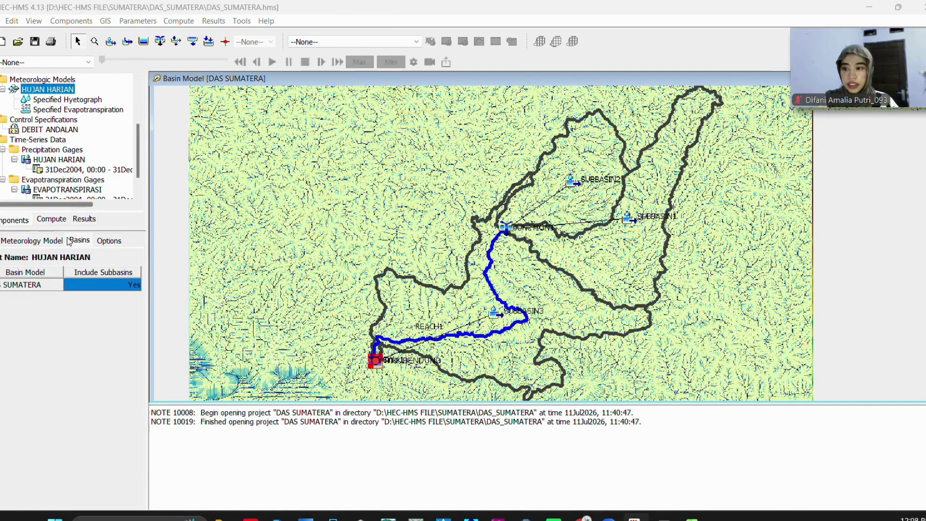
{"action": "left_click", "coordinate": [92, 100]}
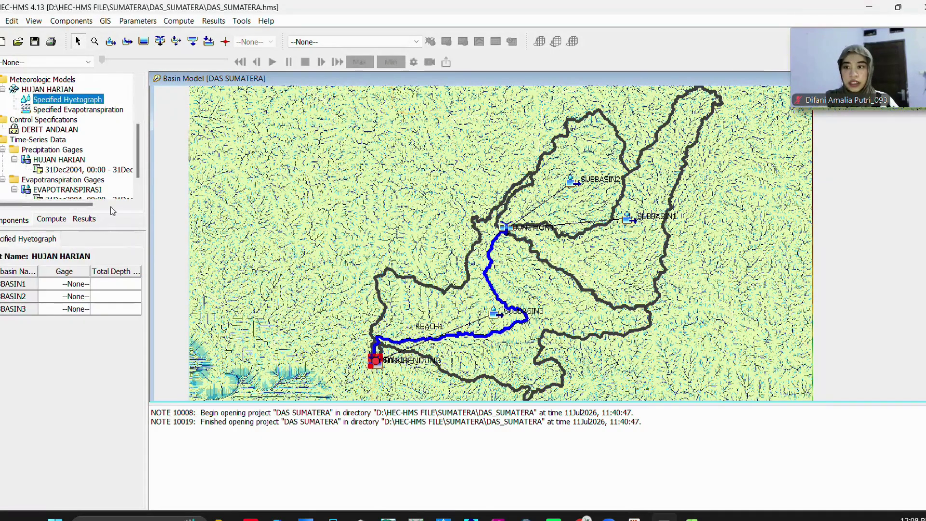
{"action": "left_click", "coordinate": [81, 288]}
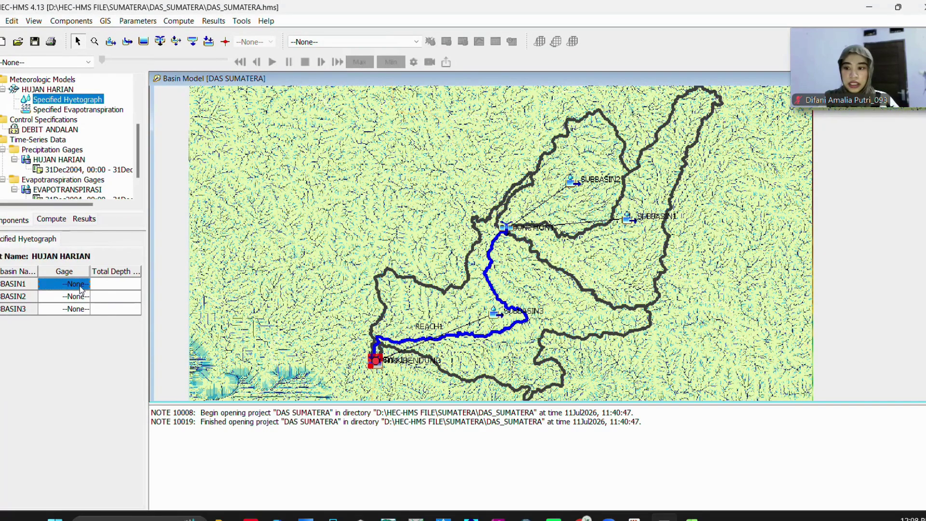
{"action": "left_click", "coordinate": [64, 305]}
{"action": "left_click", "coordinate": [64, 297]}
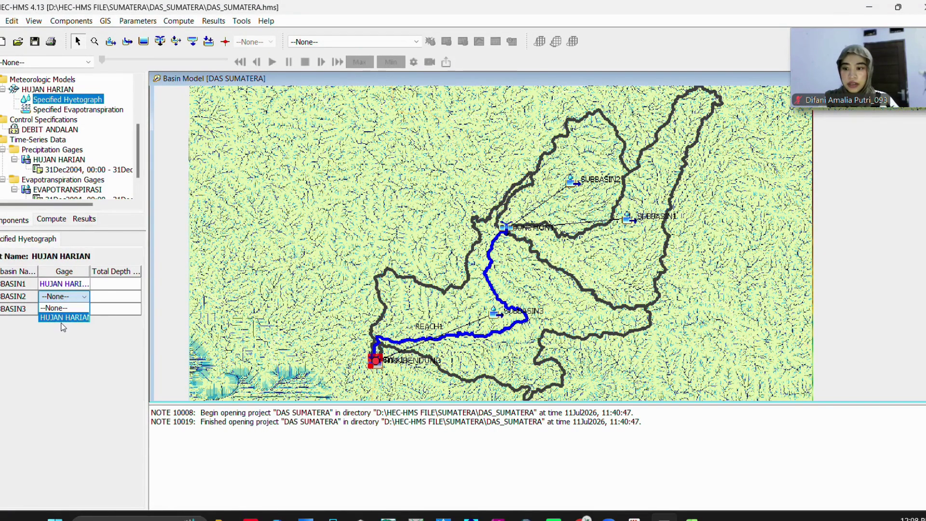
{"action": "left_click", "coordinate": [65, 317]}
{"action": "left_click", "coordinate": [71, 298]}
{"action": "left_click", "coordinate": [66, 317]}
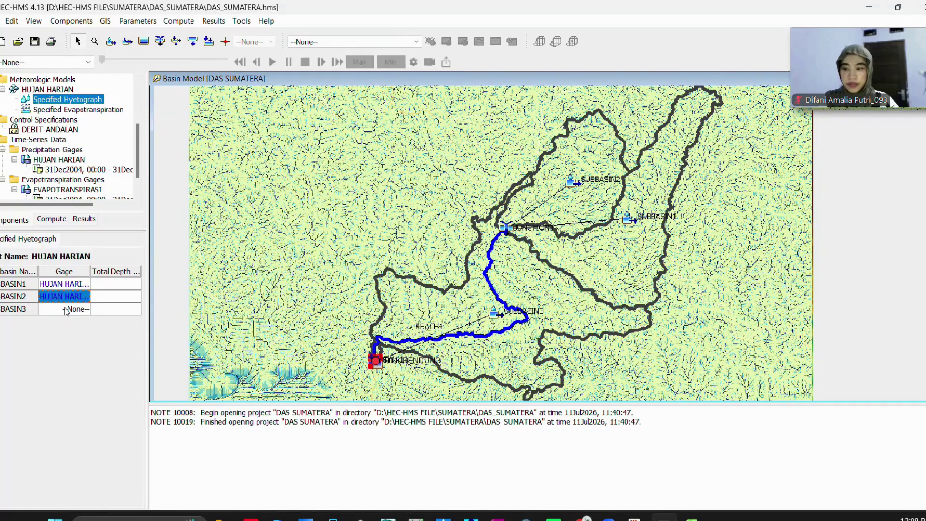
{"action": "left_click", "coordinate": [65, 308]}
{"action": "left_click", "coordinate": [65, 330]}
{"action": "left_click", "coordinate": [105, 287]}
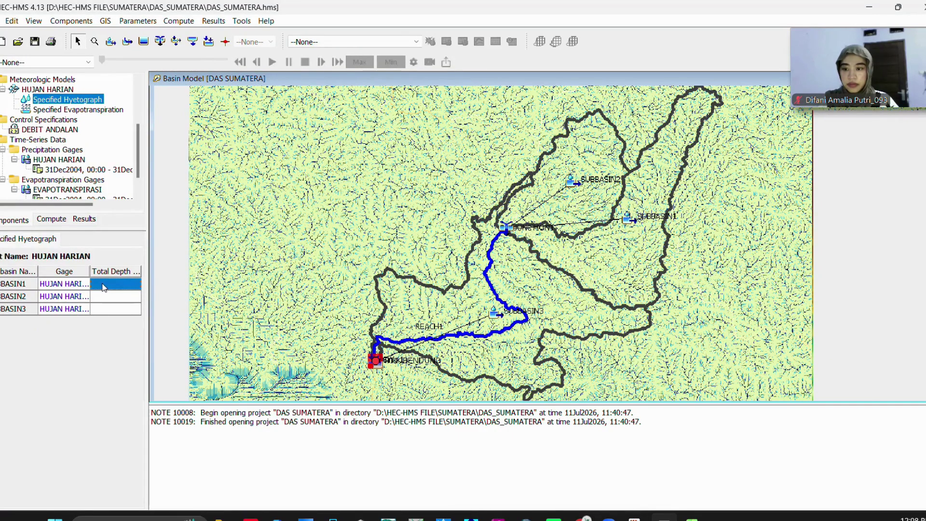
Assign the EVAPOTRANSPIRASI gage to SUBBASIN1, SUBBASIN2 and SUBBASIN3 in the meteorologic model's Specified Evapotranspiration
{"action": "left_click", "coordinate": [70, 110]}
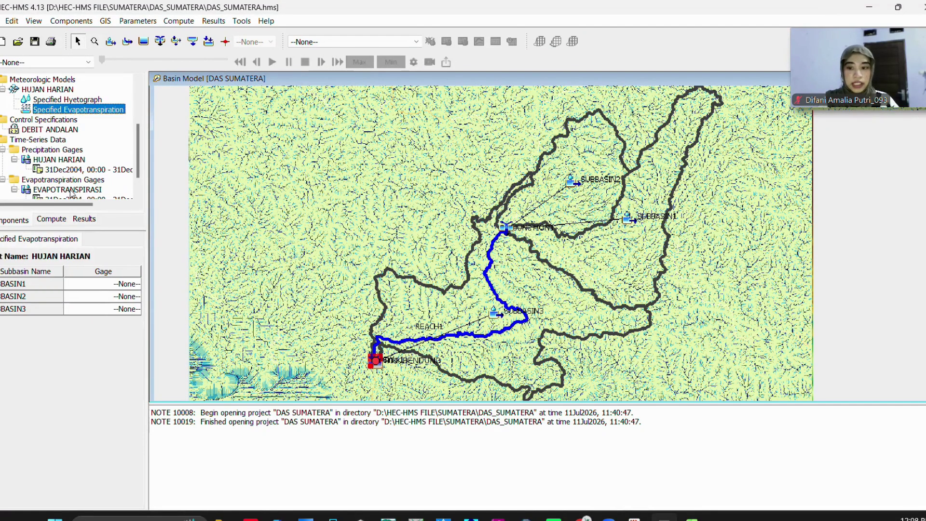
{"action": "left_click", "coordinate": [101, 284]}
{"action": "left_click", "coordinate": [98, 306]}
{"action": "left_click", "coordinate": [101, 296]}
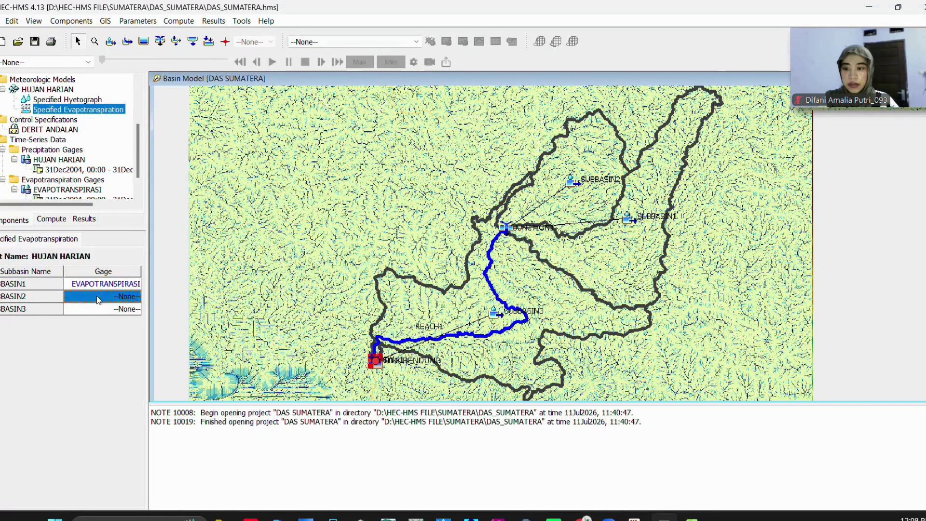
{"action": "left_click", "coordinate": [99, 318]}
{"action": "left_click", "coordinate": [99, 308]}
{"action": "left_click", "coordinate": [95, 328]}
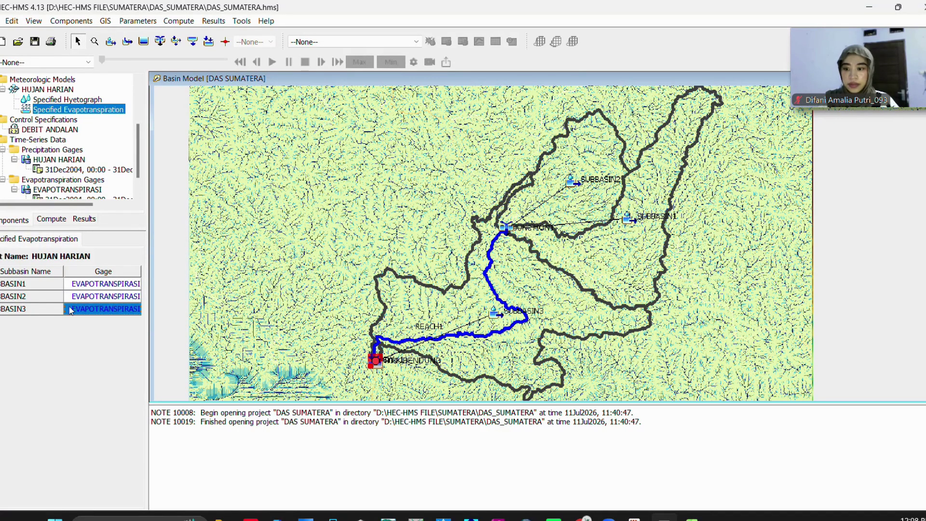
Change the routing method for all reaches in the DAS SUMATERA basin model
{"action": "scroll", "coordinate": [42, 103], "scroll_direction": "up", "scroll_amount": 3}
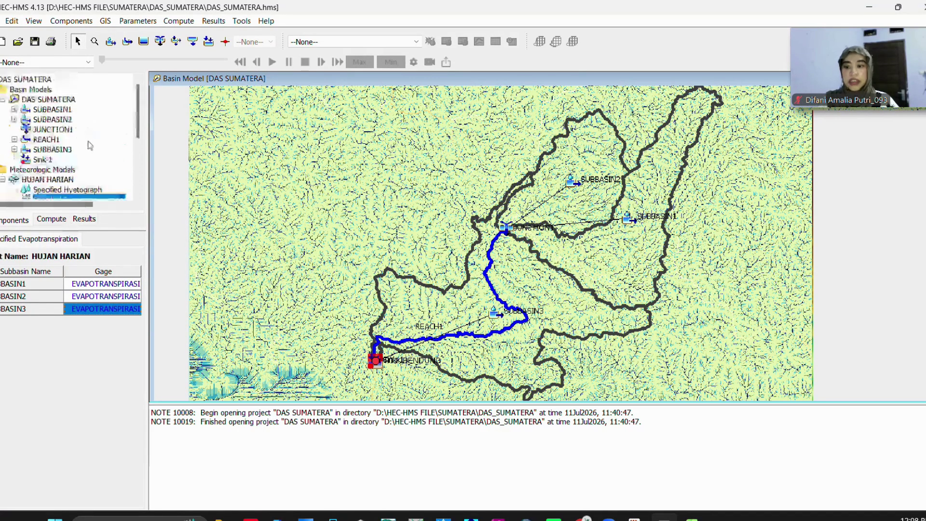
{"action": "left_click", "coordinate": [48, 100]}
{"action": "left_click", "coordinate": [138, 21]}
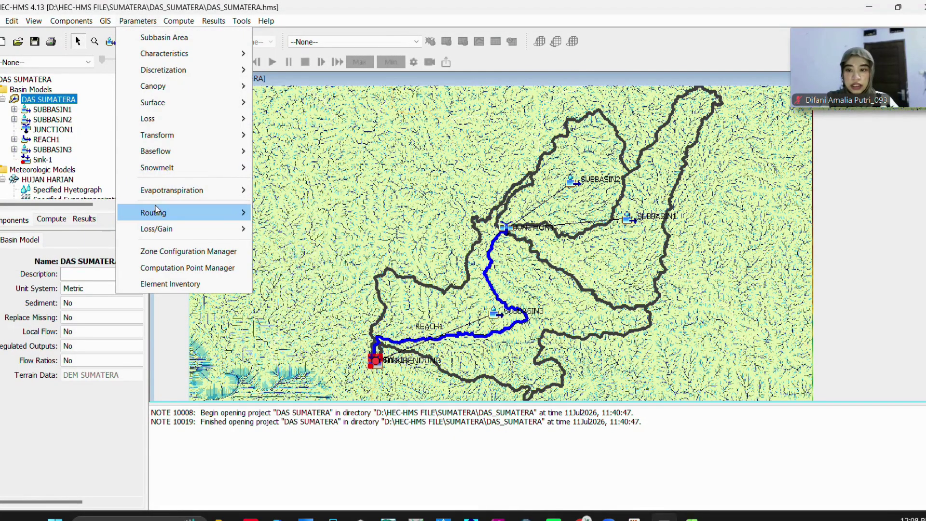
{"action": "mouse_move", "coordinate": [155, 210]}
{"action": "left_click", "coordinate": [308, 351]}
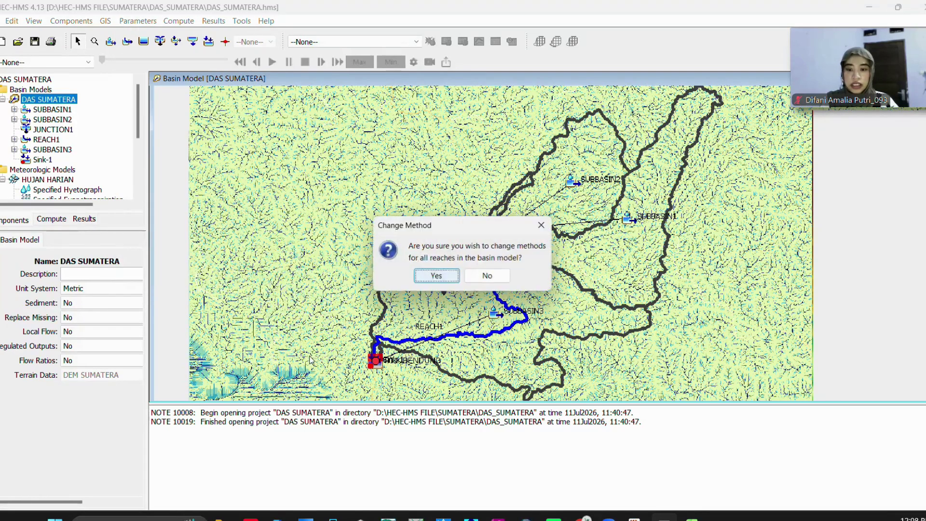
{"action": "left_click", "coordinate": [448, 276]}
{"action": "left_click", "coordinate": [488, 277]}
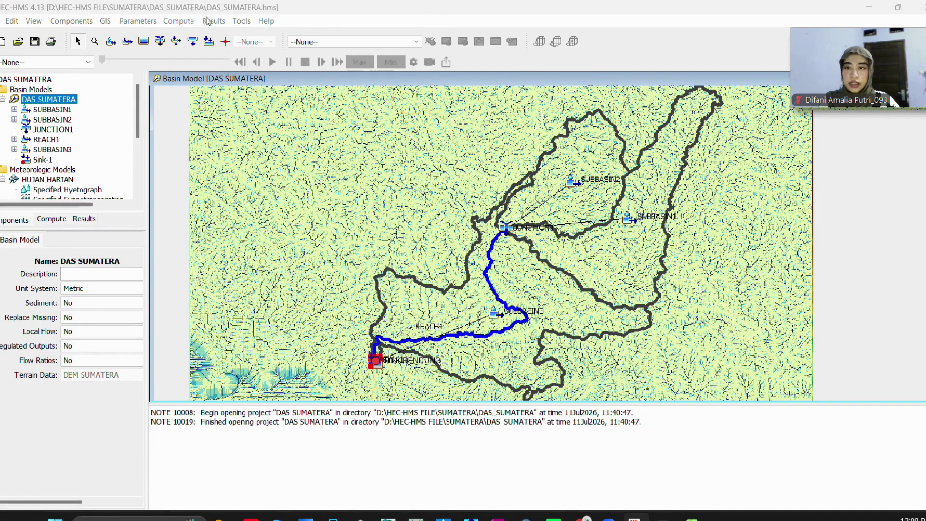
Create a simulation run named DEBIT KETERSEDIAAN AIR using basin model DAS SUMATERA, meteorologic model HUJAN HARIAN and control specifications DEBIT ANDALAN
{"action": "left_click", "coordinate": [221, 24]}
{"action": "mouse_move", "coordinate": [183, 24]}
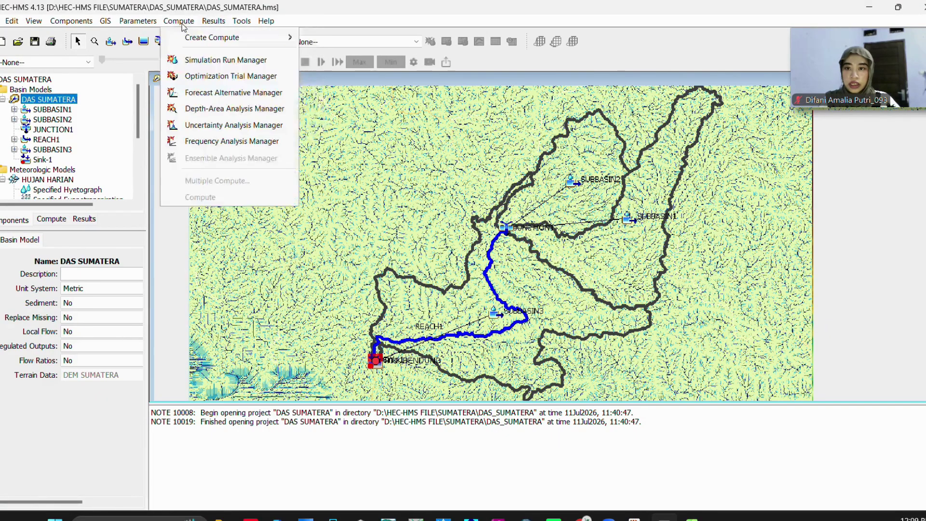
{"action": "mouse_move", "coordinate": [270, 37]}
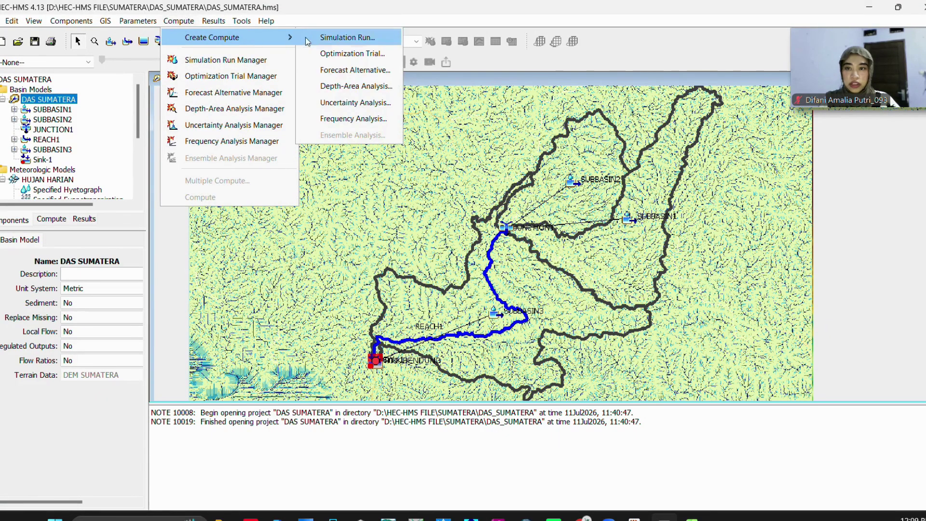
{"action": "left_click", "coordinate": [347, 38]}
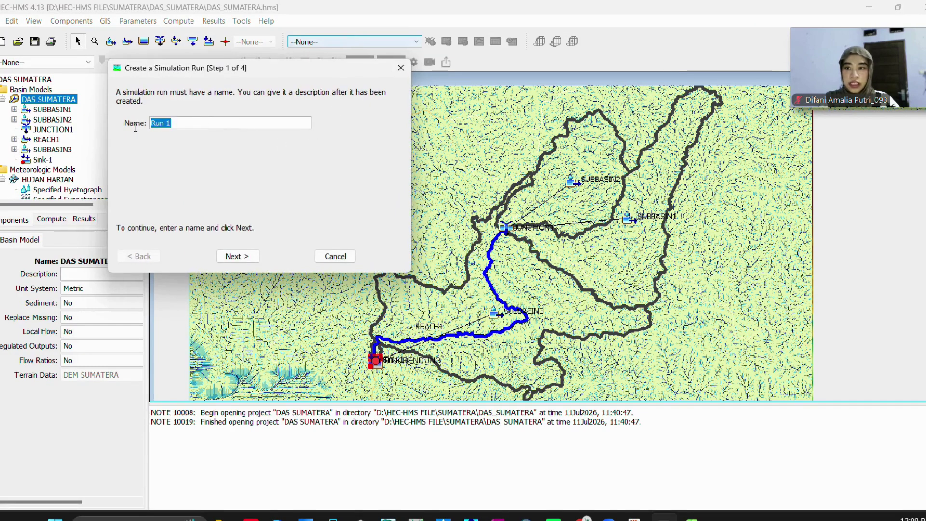
{"action": "type", "text": "DEB"}
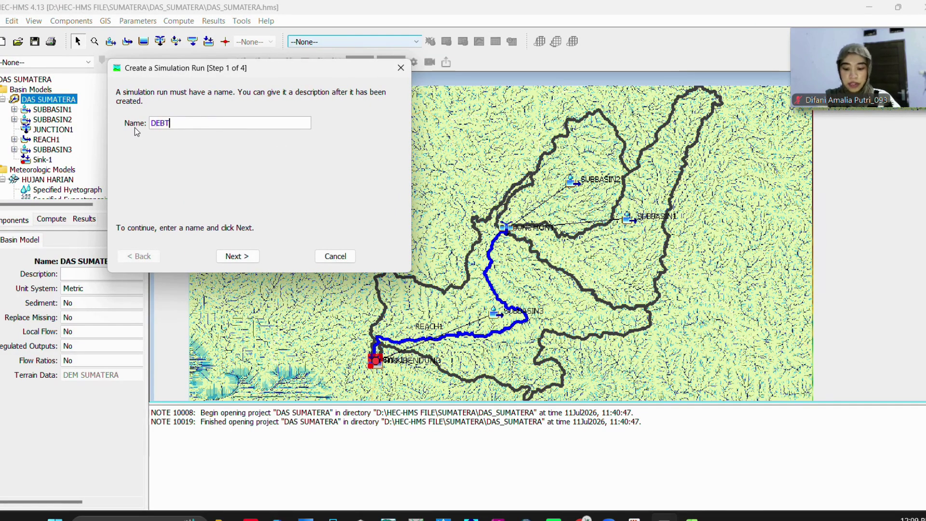
{"action": "type", "text": "IT KETERD"}
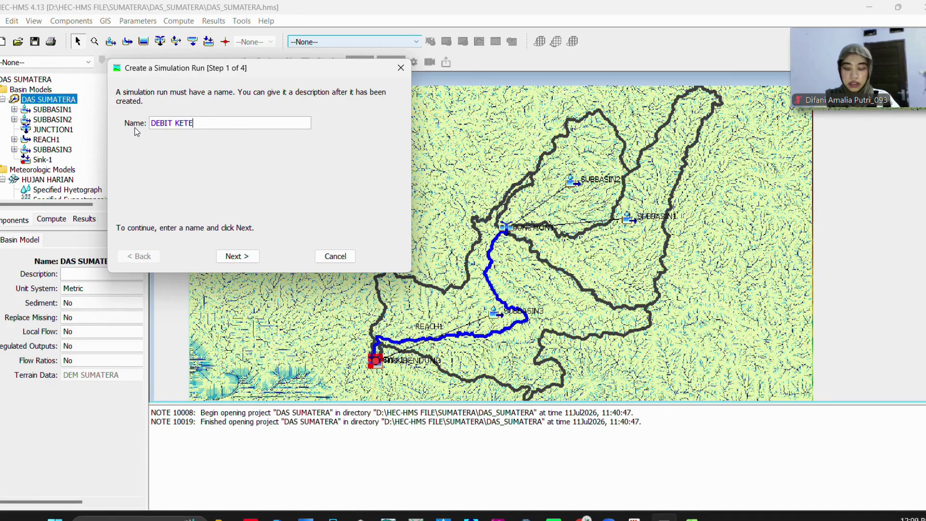
{"action": "key", "text": "BackSpace"}
{"action": "type", "text": "SEDIAAN AIR"}
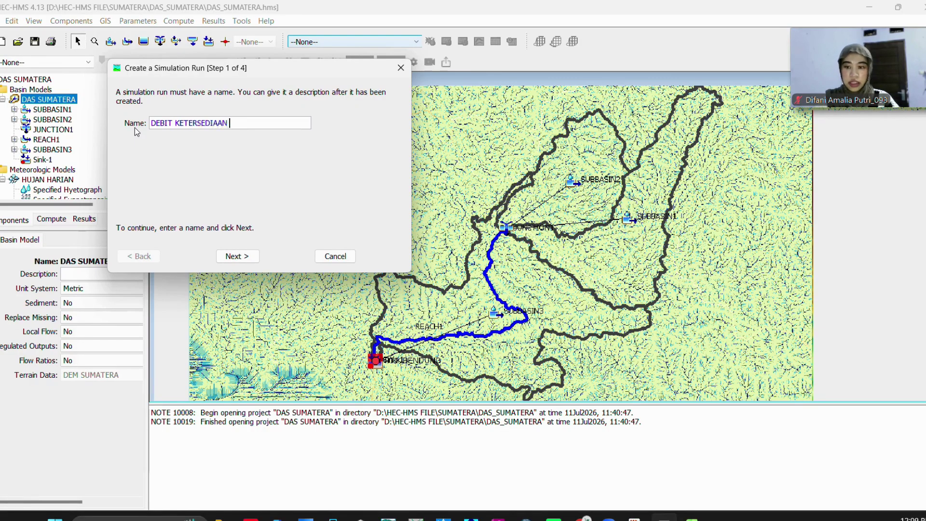
{"action": "left_click", "coordinate": [249, 262]}
{"action": "left_click", "coordinate": [248, 261]}
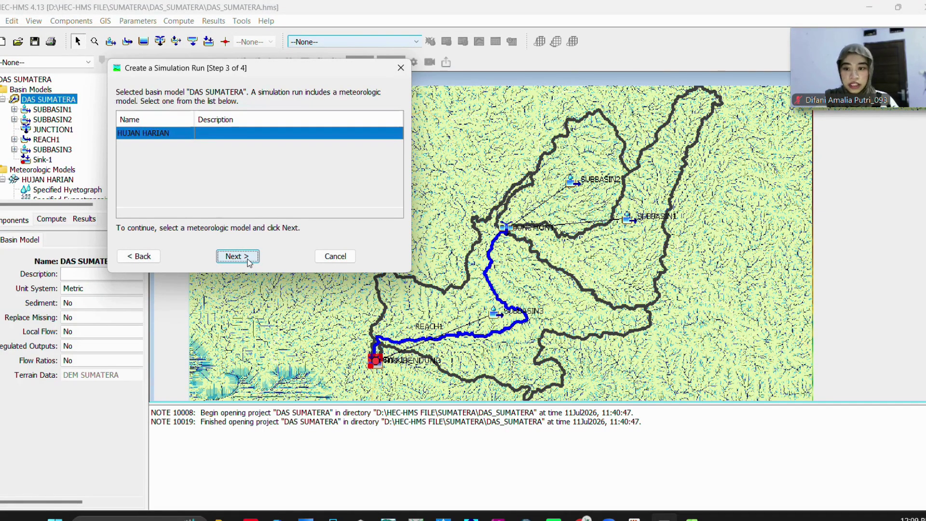
{"action": "left_click", "coordinate": [248, 261]}
{"action": "left_click", "coordinate": [234, 256]}
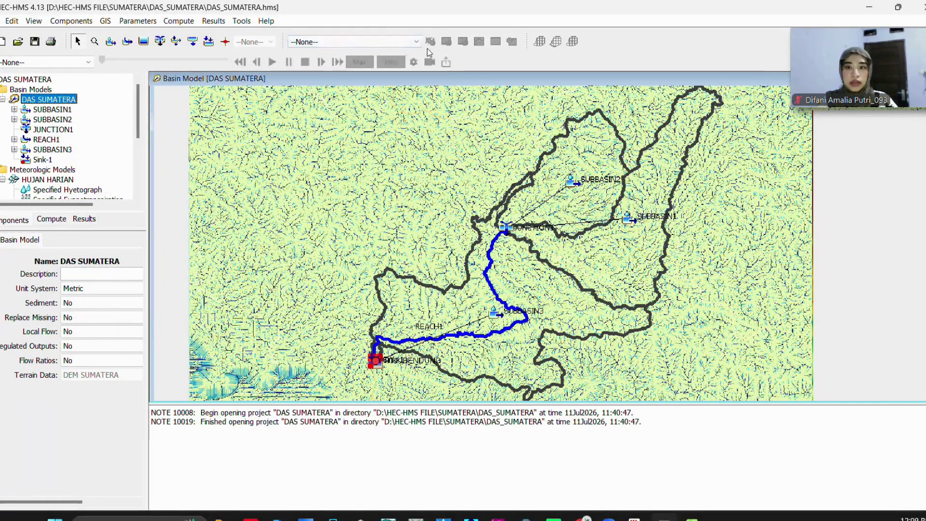
Make DEBIT KETERSEDIAAN AIR the current simulation run and compute it
{"action": "left_click", "coordinate": [291, 45]}
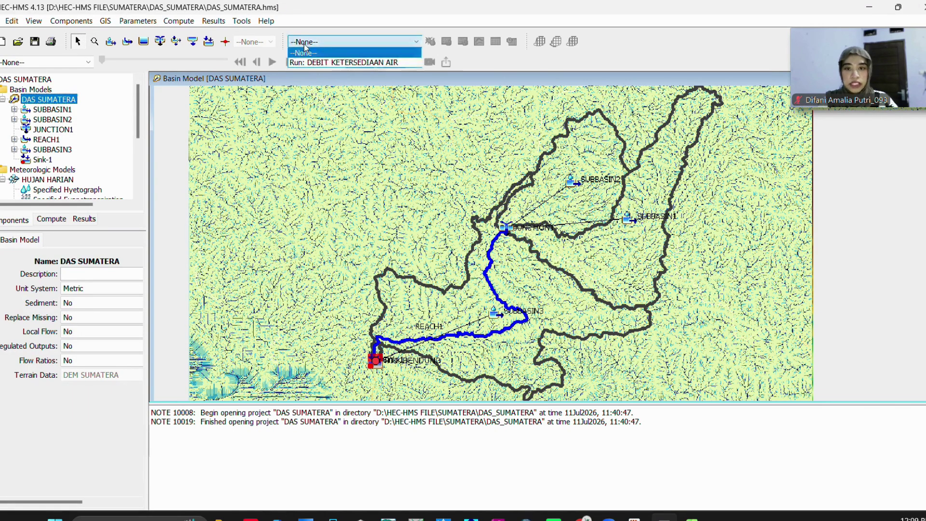
{"action": "left_click", "coordinate": [314, 63]}
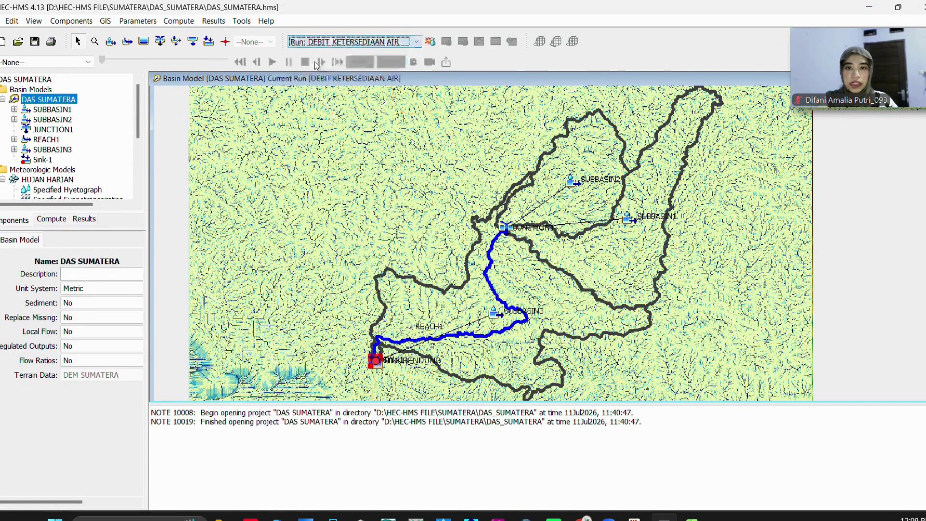
{"action": "left_click", "coordinate": [429, 42]}
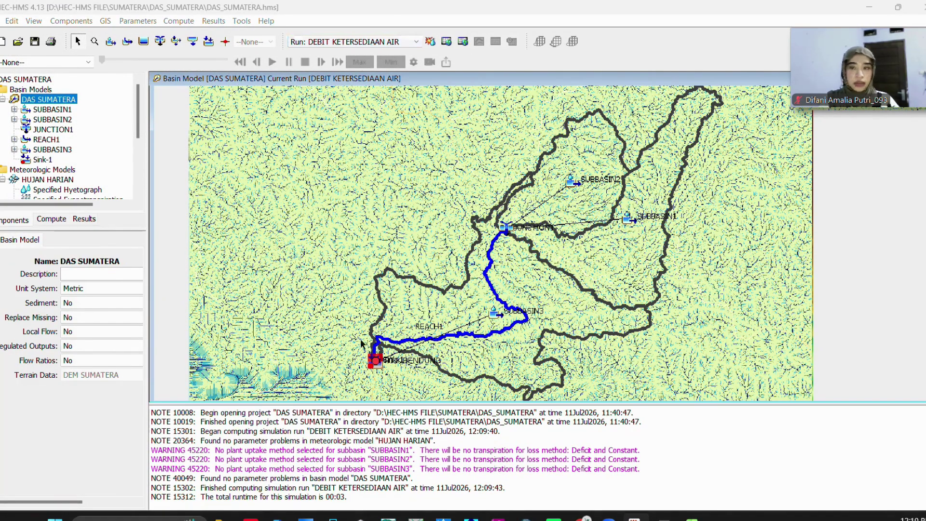
Review the time-series table of inflow results for Sink-1 and minimize its window
{"action": "left_click", "coordinate": [51, 161]}
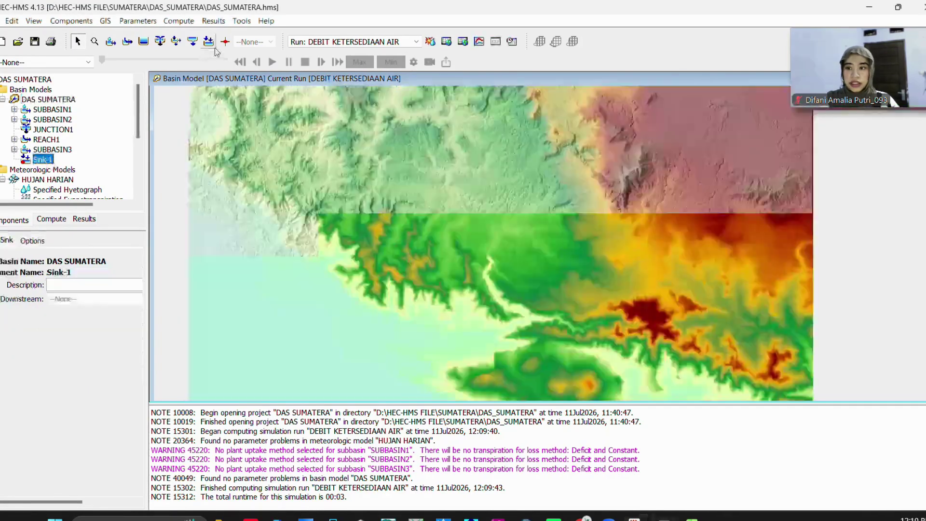
{"action": "left_click", "coordinate": [213, 21]}
{"action": "left_click", "coordinate": [263, 109]}
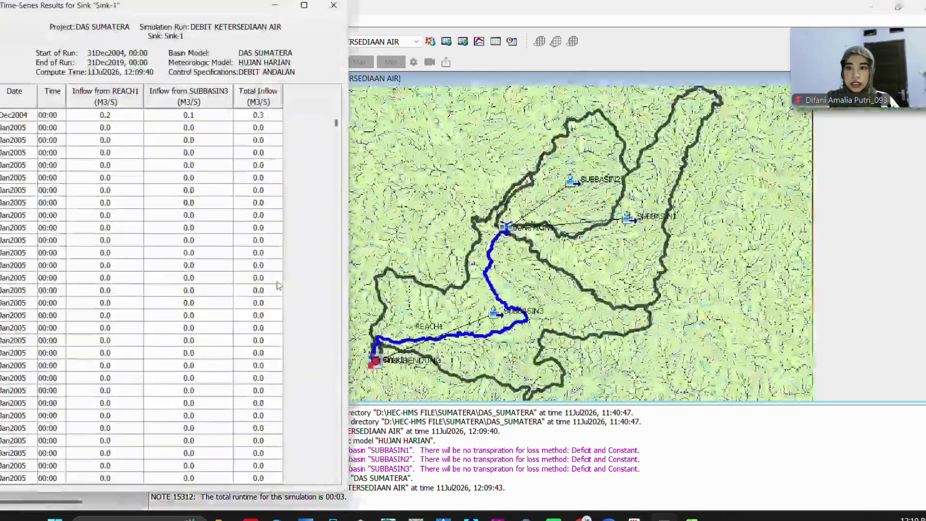
{"action": "scroll", "coordinate": [256, 135], "scroll_direction": "down", "scroll_amount": 3}
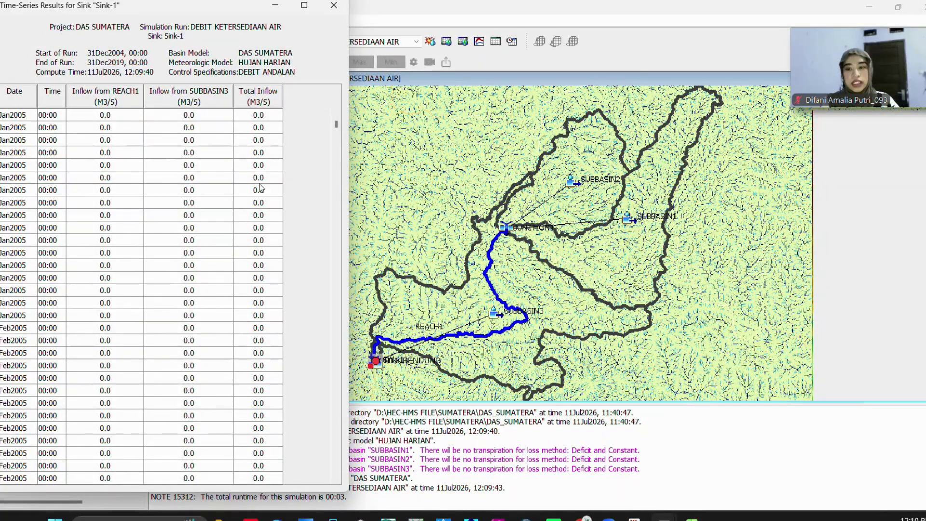
{"action": "scroll", "coordinate": [249, 143], "scroll_direction": "up", "scroll_amount": 3}
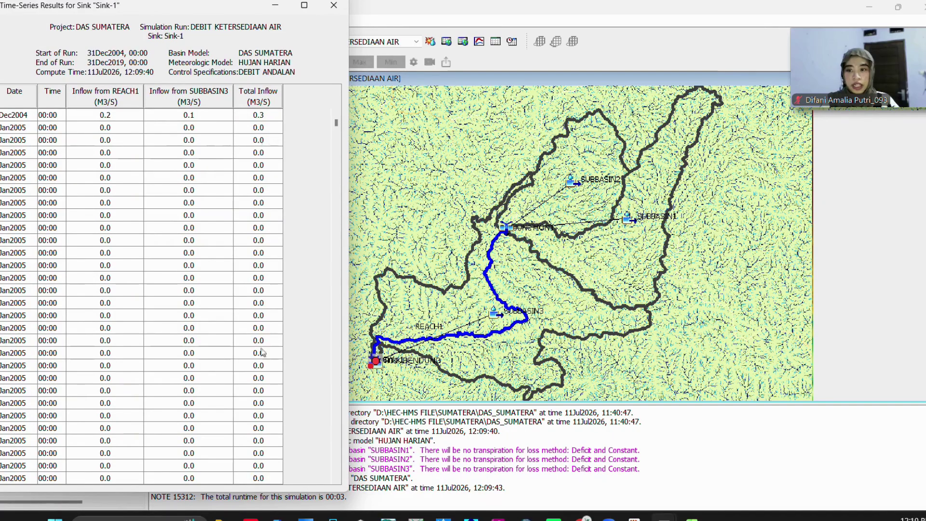
{"action": "left_click", "coordinate": [277, 7]}
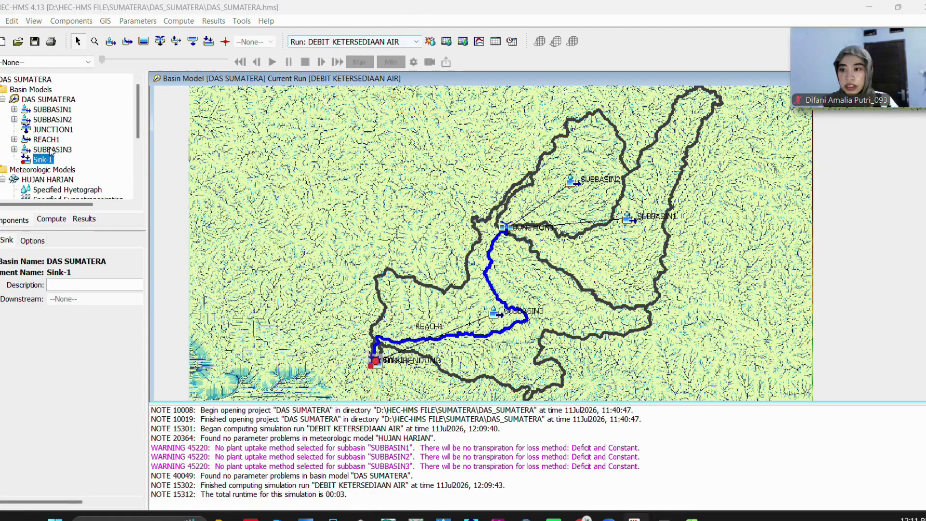
Review the method settings and the canopy, surface and baseflow parameters of SUBBASIN3
{"action": "left_click", "coordinate": [65, 150]}
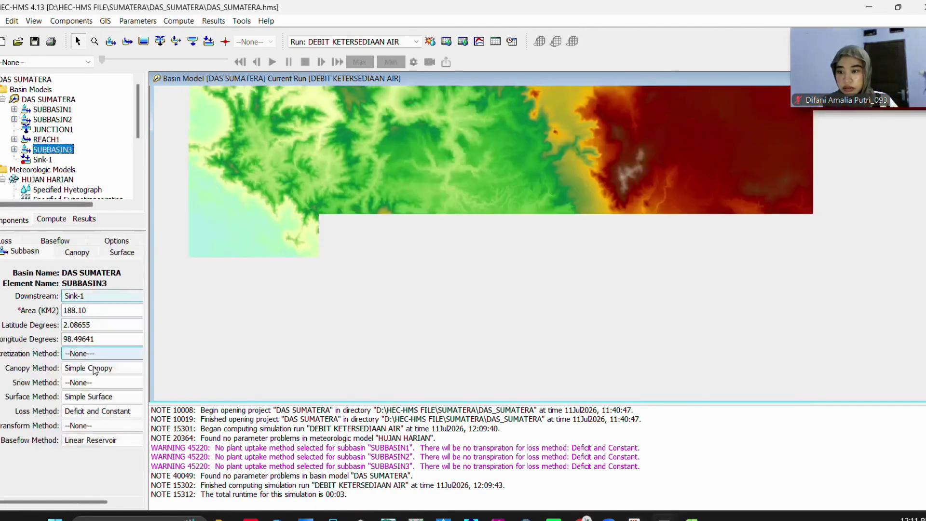
{"action": "left_click", "coordinate": [77, 251]}
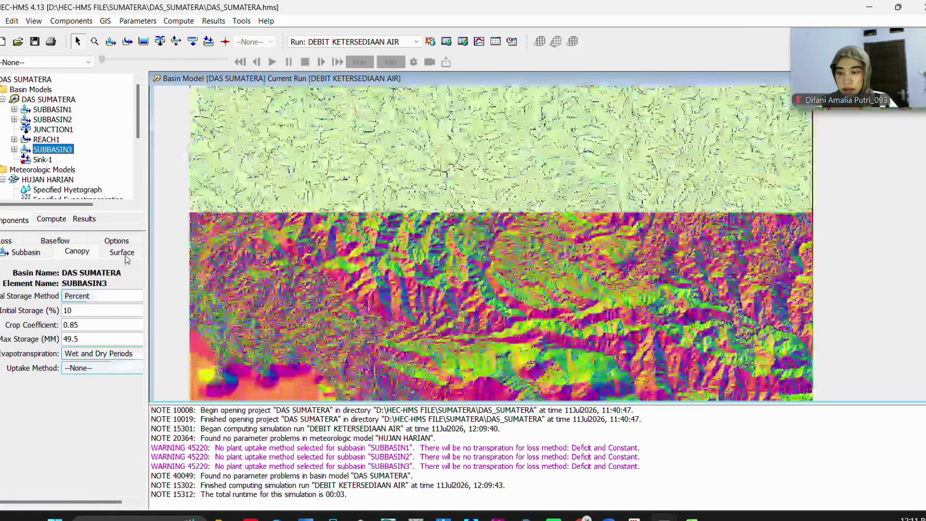
{"action": "left_click", "coordinate": [123, 251]}
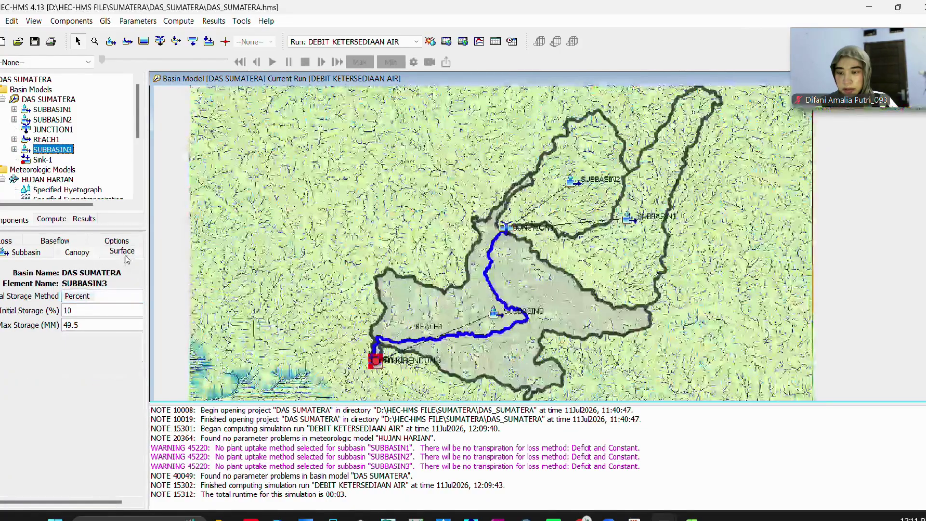
{"action": "left_click", "coordinate": [60, 241]}
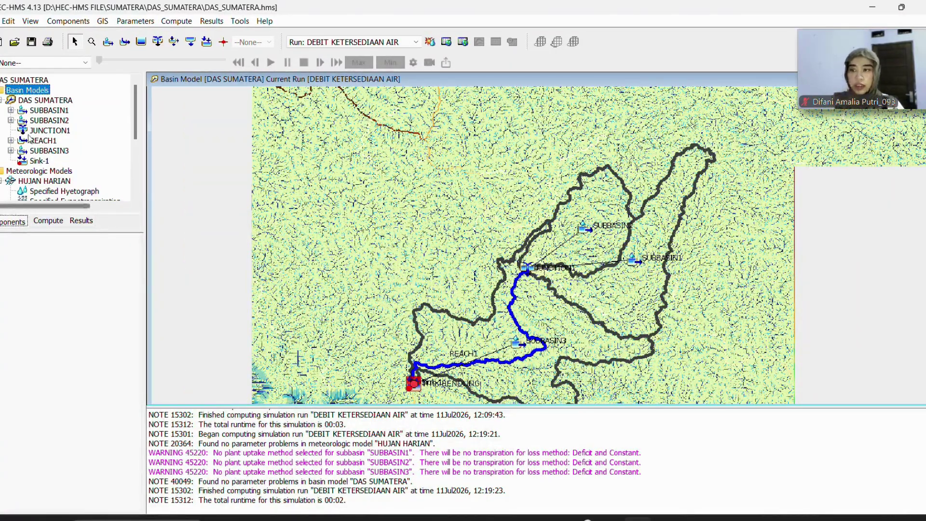
Check the HUJAN HARIAN precipitation gage's data source, units, time interval and time window
{"action": "scroll", "coordinate": [56, 162], "scroll_direction": "down", "scroll_amount": 4}
{"action": "scroll", "coordinate": [52, 140], "scroll_direction": "up", "scroll_amount": 4}
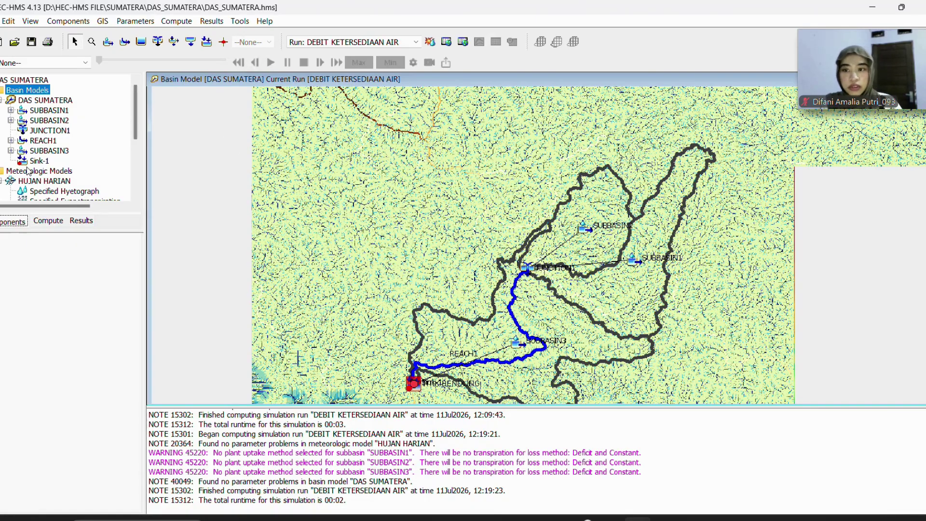
{"action": "scroll", "coordinate": [43, 156], "scroll_direction": "down", "scroll_amount": 3}
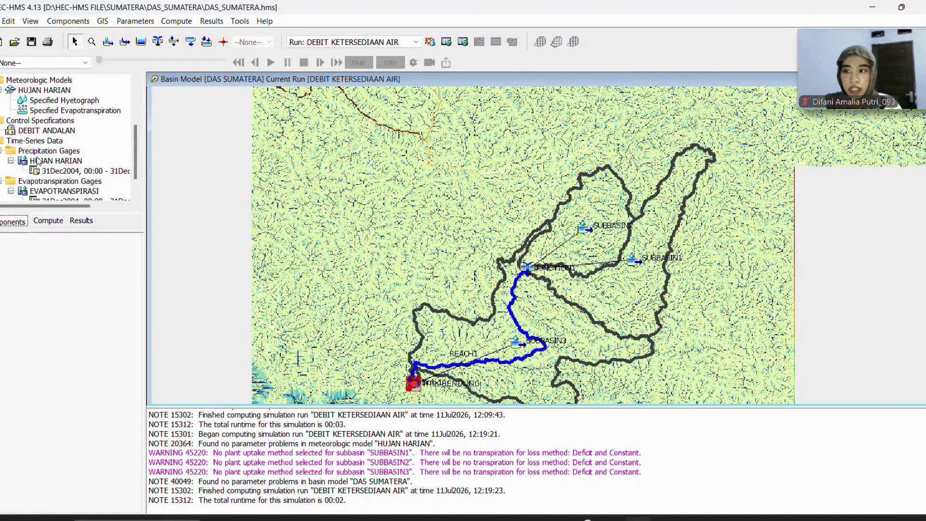
{"action": "left_click", "coordinate": [57, 160]}
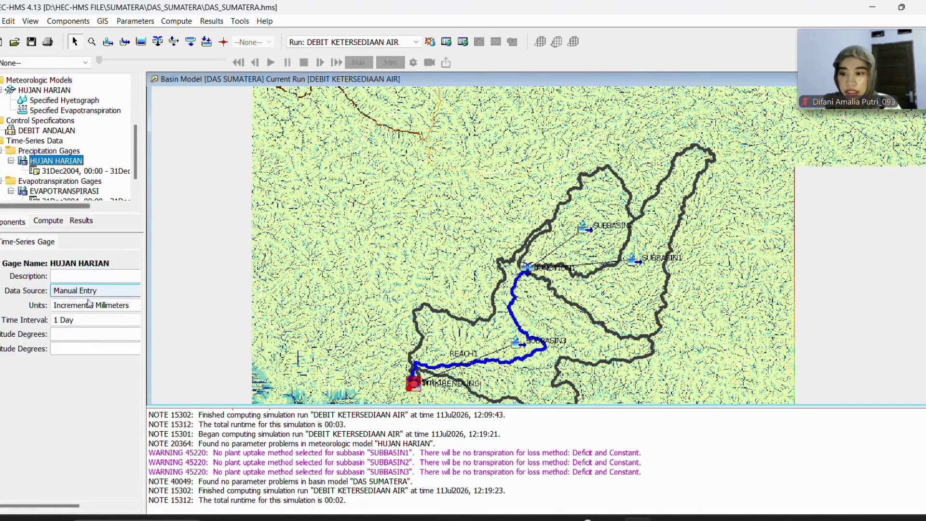
{"action": "left_click", "coordinate": [82, 172]}
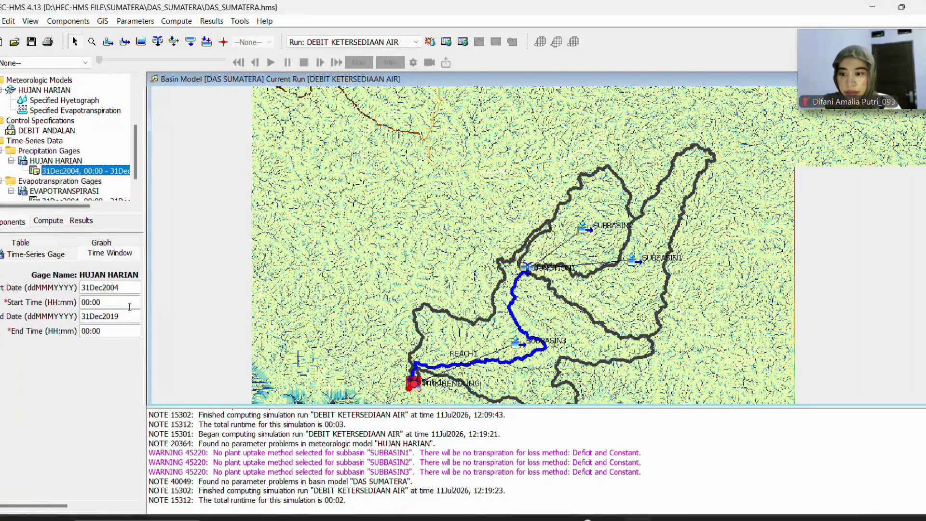
Set the EVAPOTRANSPIRASI gage's units to Millimeters and open its time window
{"action": "scroll", "coordinate": [73, 179], "scroll_direction": "down", "scroll_amount": 1}
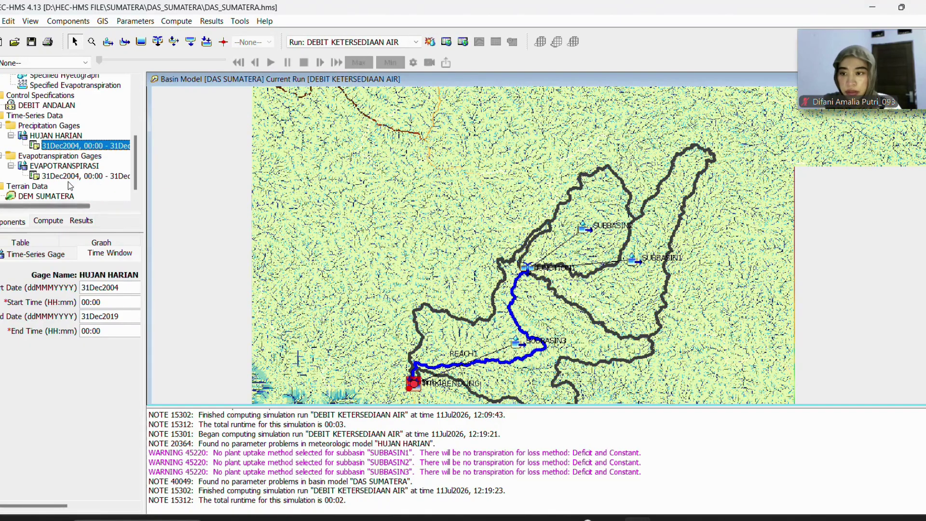
{"action": "left_click", "coordinate": [72, 166]}
{"action": "left_click", "coordinate": [131, 304]}
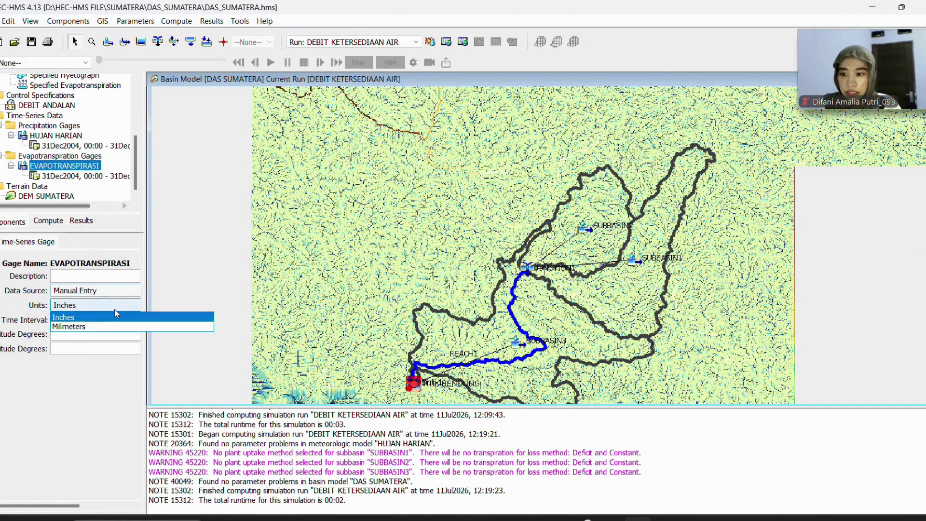
{"action": "left_click", "coordinate": [73, 326]}
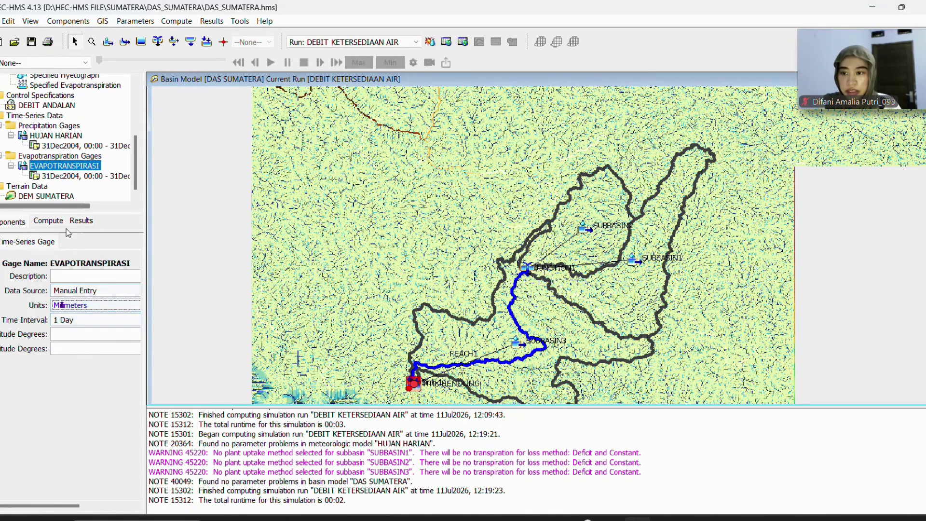
{"action": "left_click", "coordinate": [79, 175]}
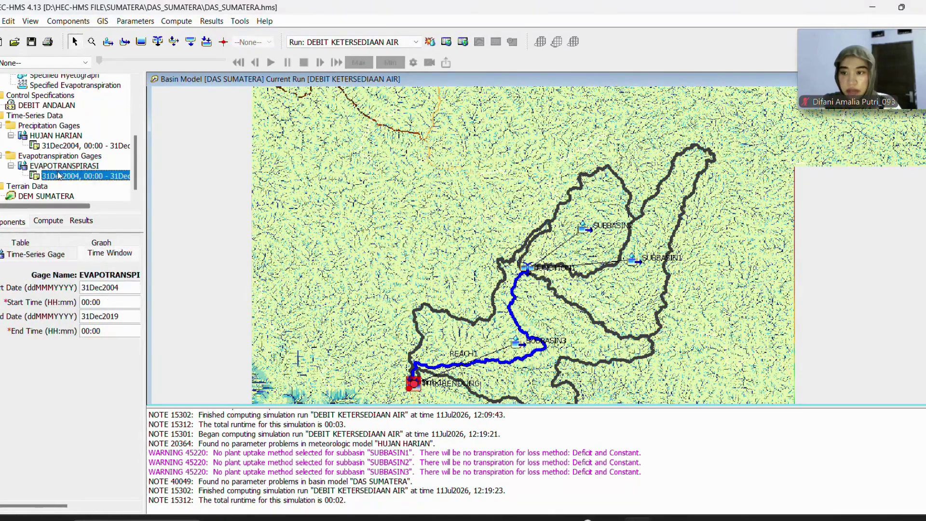
Compute the DEBIT KETERSEDIAAN AIR run, check the time-series results table for Sink-1, and minimize it
{"action": "scroll", "coordinate": [73, 145], "scroll_direction": "up", "scroll_amount": 4}
{"action": "left_click", "coordinate": [430, 41]}
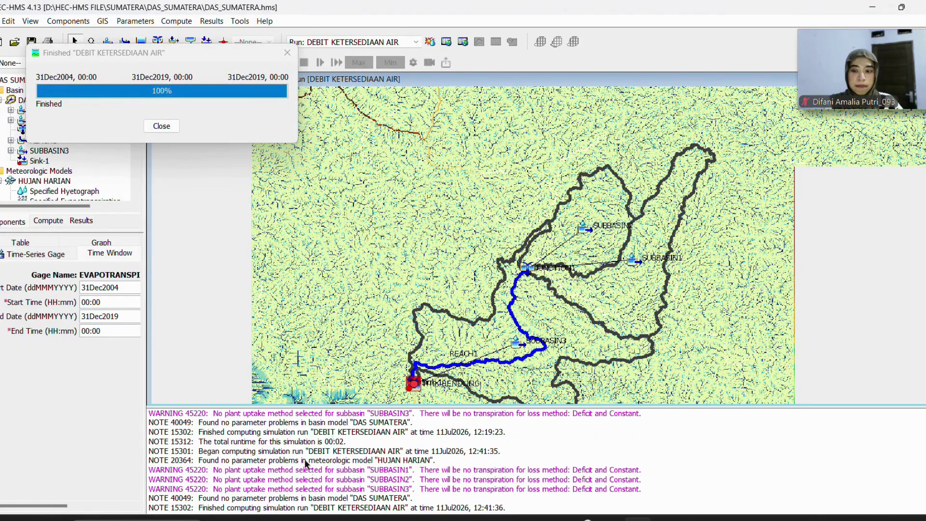
{"action": "left_click", "coordinate": [39, 160]}
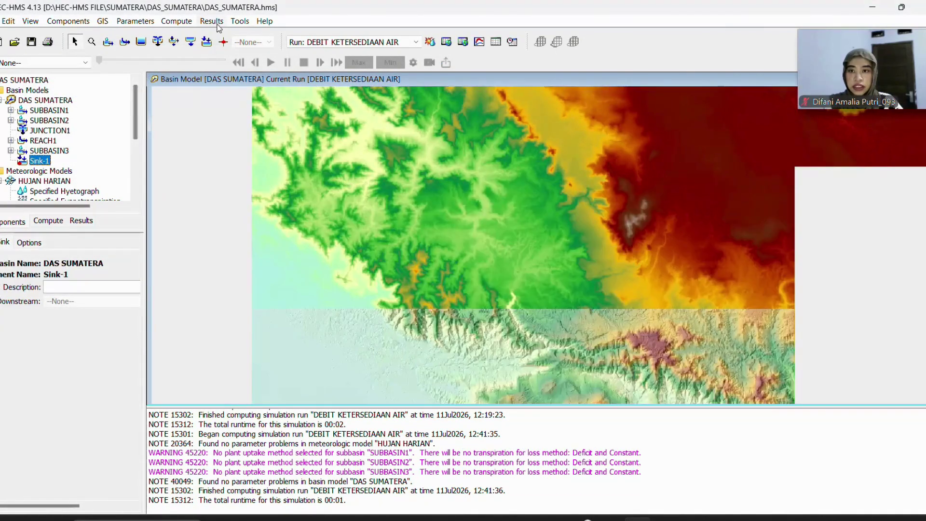
{"action": "left_click", "coordinate": [211, 21]}
{"action": "left_click", "coordinate": [256, 110]}
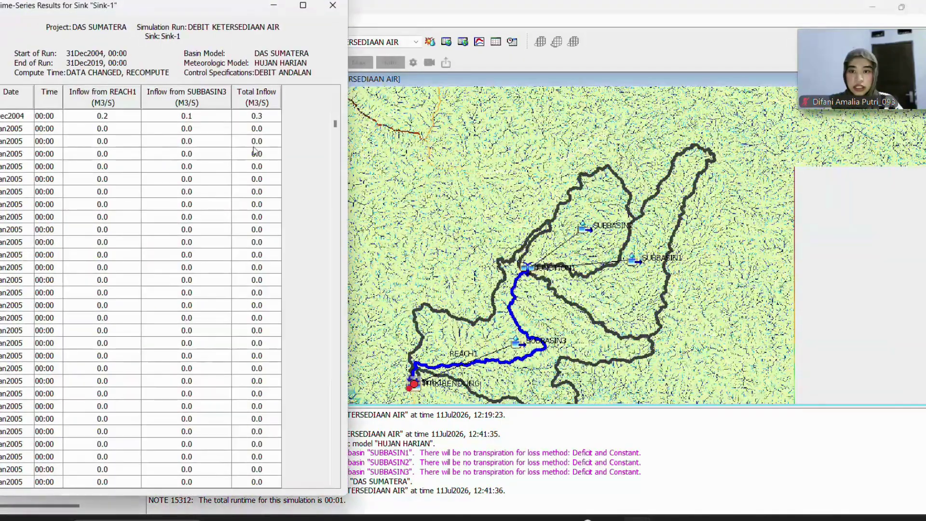
{"action": "left_click", "coordinate": [275, 7]}
Set the EVAPOTRANSPIRASI evapotranspiration gage's units to Millimeters
{"action": "scroll", "coordinate": [68, 145], "scroll_direction": "down", "scroll_amount": 3}
{"action": "left_click", "coordinate": [64, 166]}
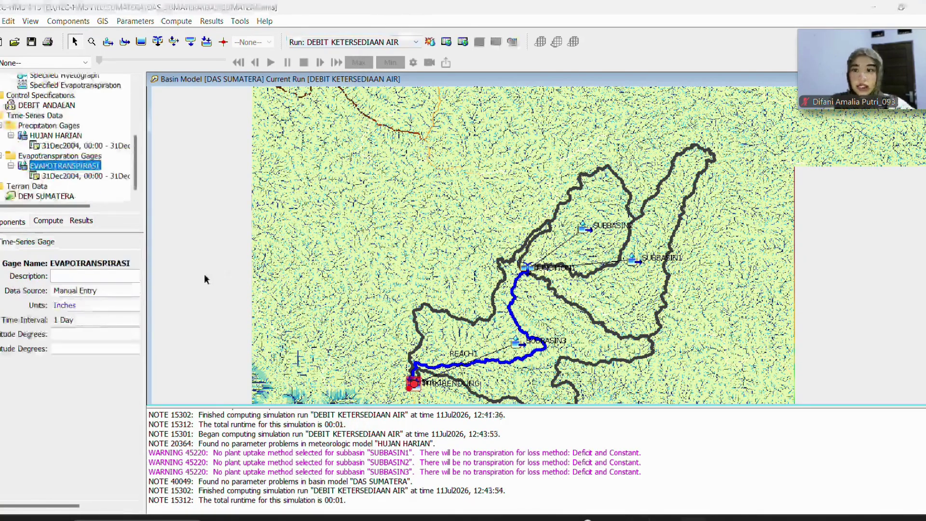
{"action": "left_click", "coordinate": [60, 176]}
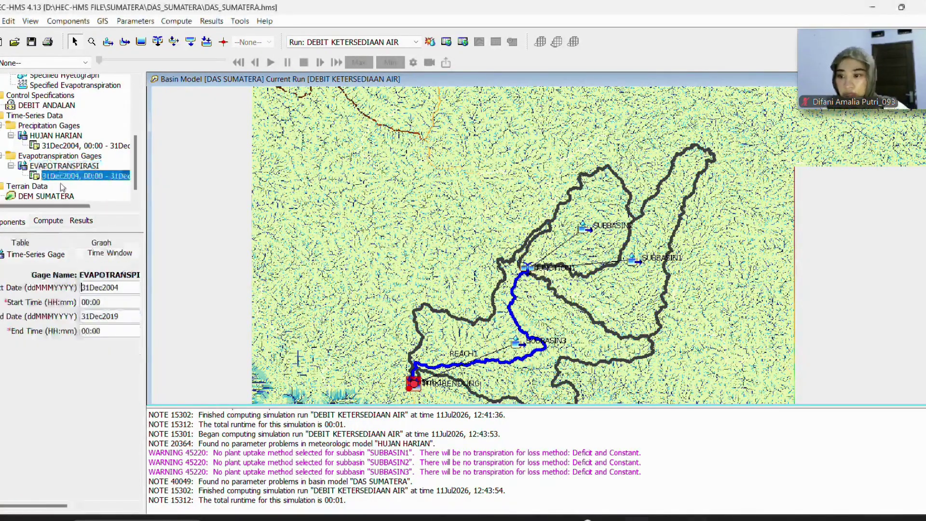
{"action": "left_click", "coordinate": [64, 165]}
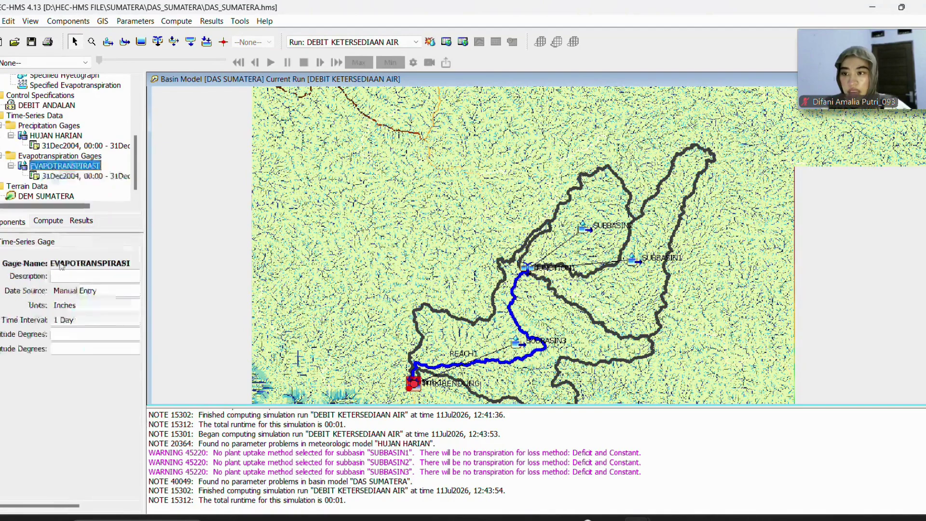
{"action": "left_click", "coordinate": [87, 311]}
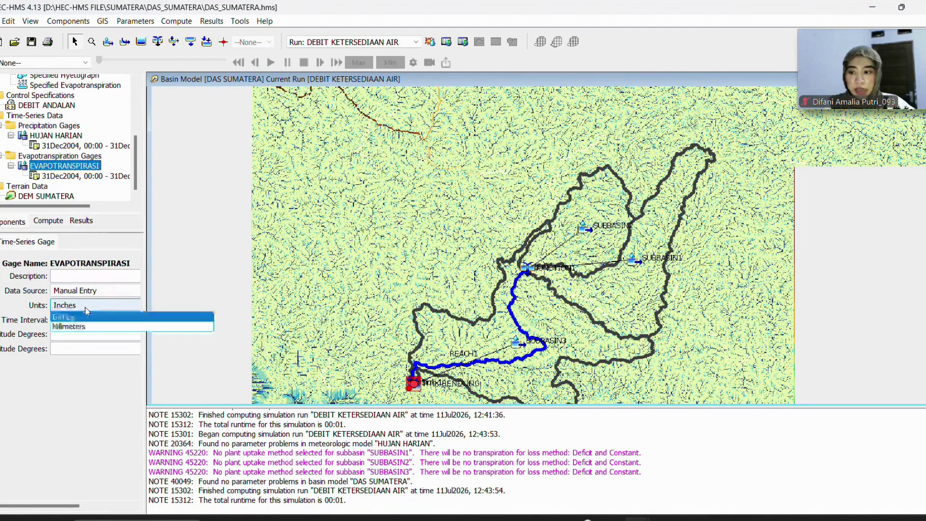
{"action": "left_click", "coordinate": [68, 328]}
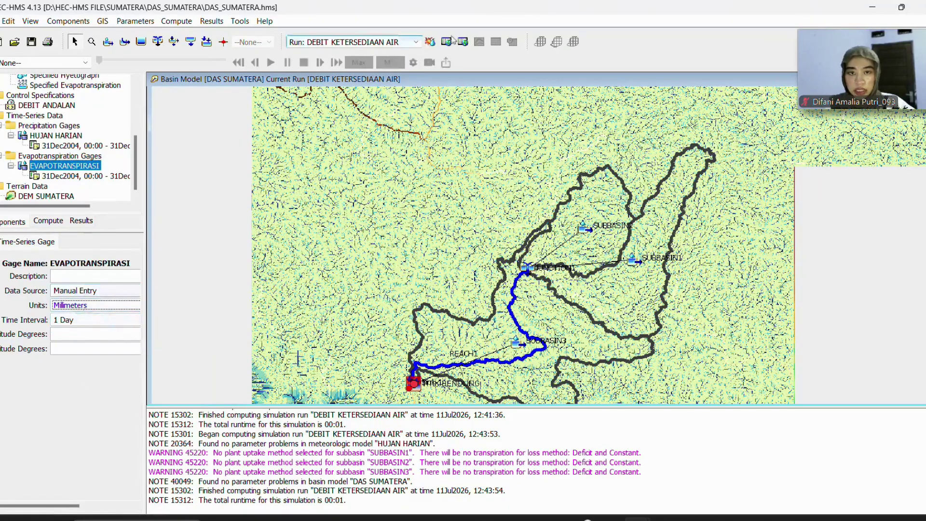
Recompute the DEBIT KETERSEDIAAN AIR run with the corrected gage units, then view and close Sink-1's time-series results table
{"action": "left_click", "coordinate": [430, 44]}
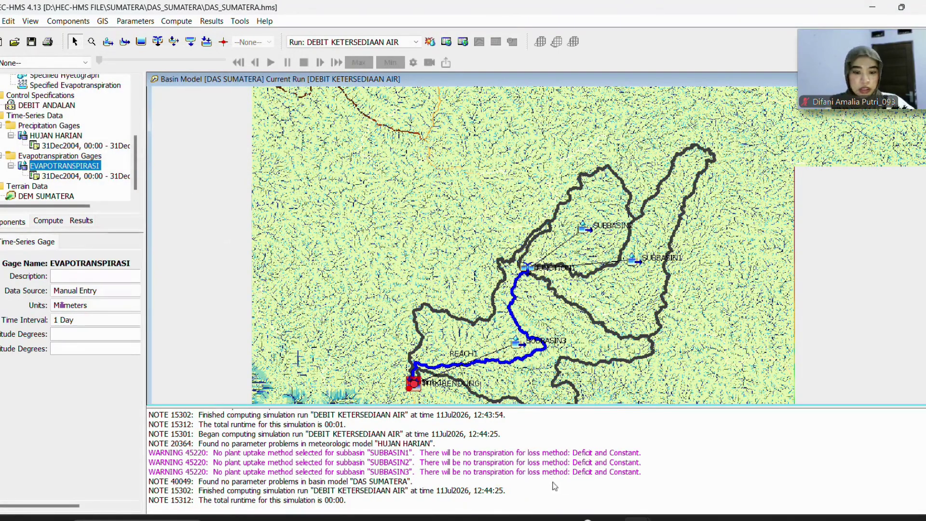
{"action": "scroll", "coordinate": [64, 163], "scroll_direction": "up", "scroll_amount": 5}
{"action": "left_click", "coordinate": [37, 162]}
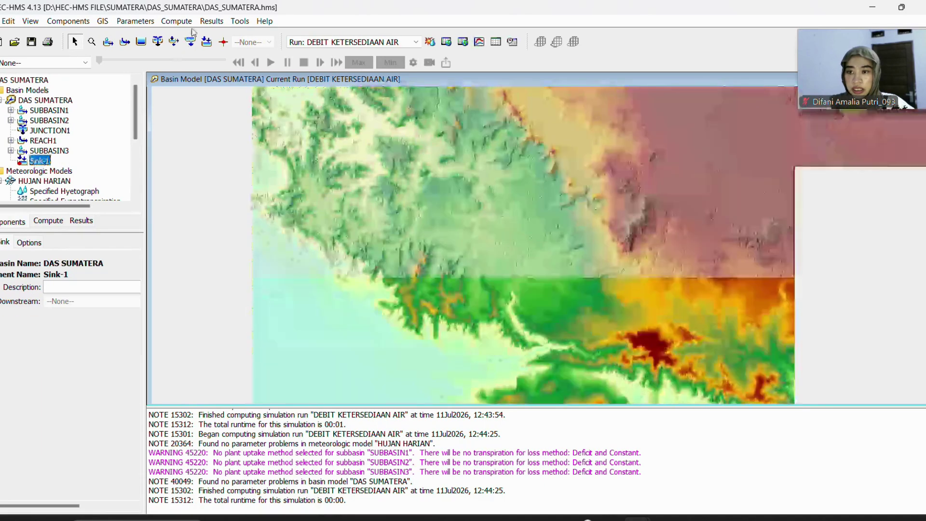
{"action": "left_click", "coordinate": [211, 21]}
{"action": "left_click", "coordinate": [259, 113]}
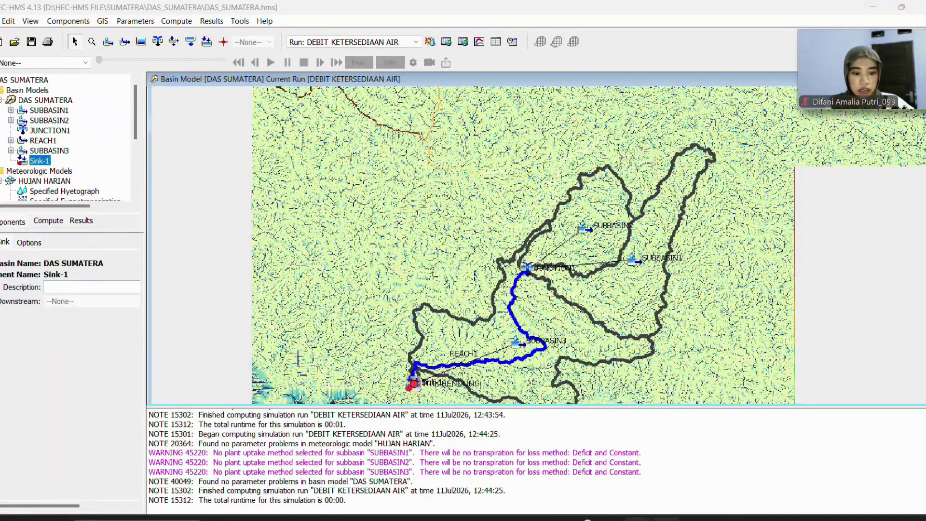
{"action": "mouse_move", "coordinate": [638, 519]}
{"action": "left_click", "coordinate": [706, 461]}
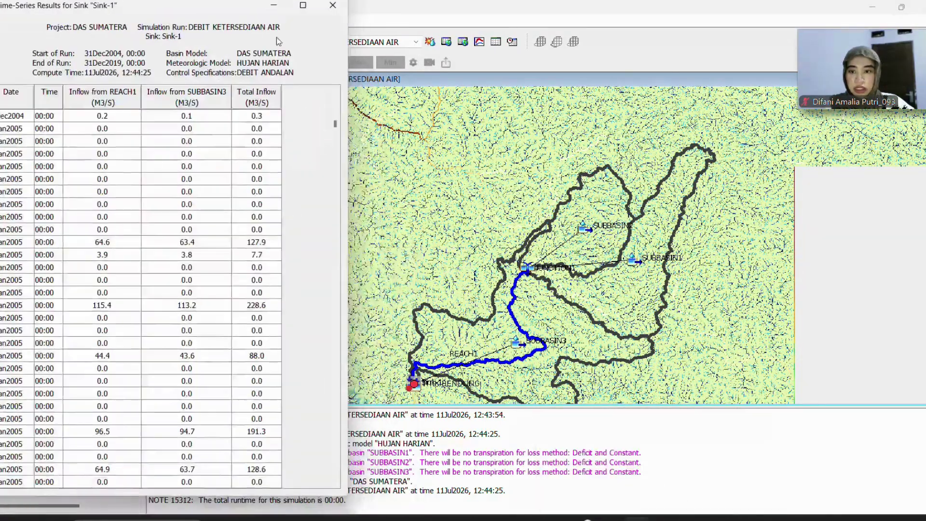
{"action": "left_click", "coordinate": [333, 6]}
Reopen the Sink-1 time-series results table and review the daily inflow values, then minimize it
{"action": "left_click", "coordinate": [211, 21]}
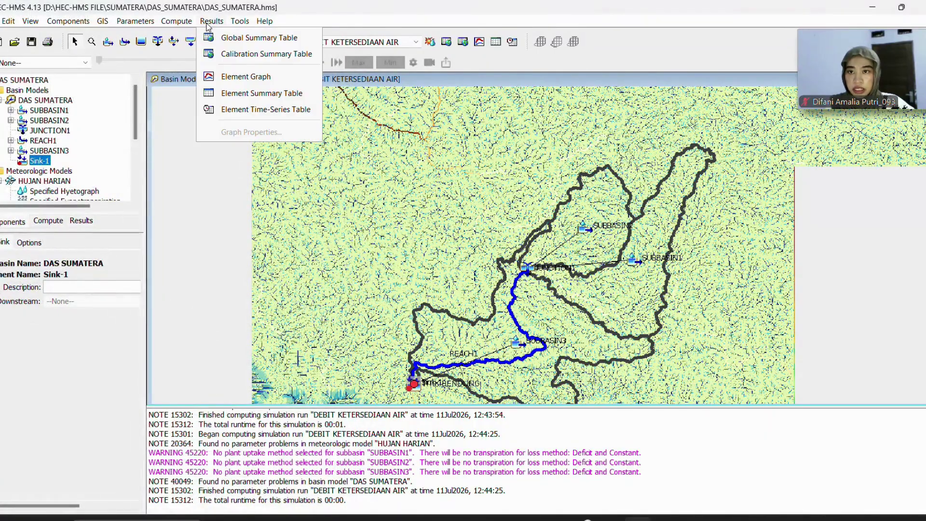
{"action": "left_click", "coordinate": [251, 114]}
{"action": "scroll", "coordinate": [230, 412], "scroll_direction": "down", "scroll_amount": 20}
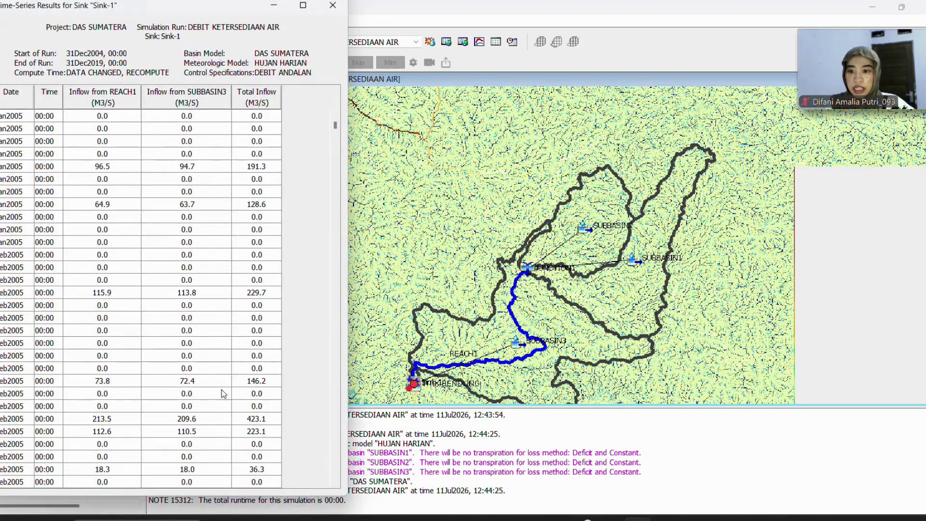
{"action": "scroll", "coordinate": [230, 324], "scroll_direction": "up", "scroll_amount": 20}
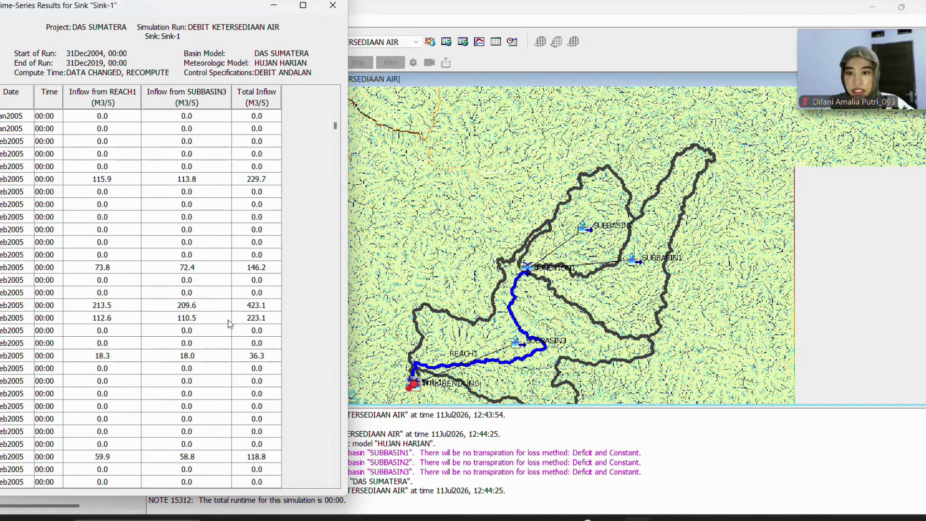
{"action": "left_click", "coordinate": [276, 5]}
Recompute the DEBIT KETERSEDIAAN AIR run and select all Total Inflow values in Sink-1's time-series table through December 2019
{"action": "left_click", "coordinate": [430, 41]}
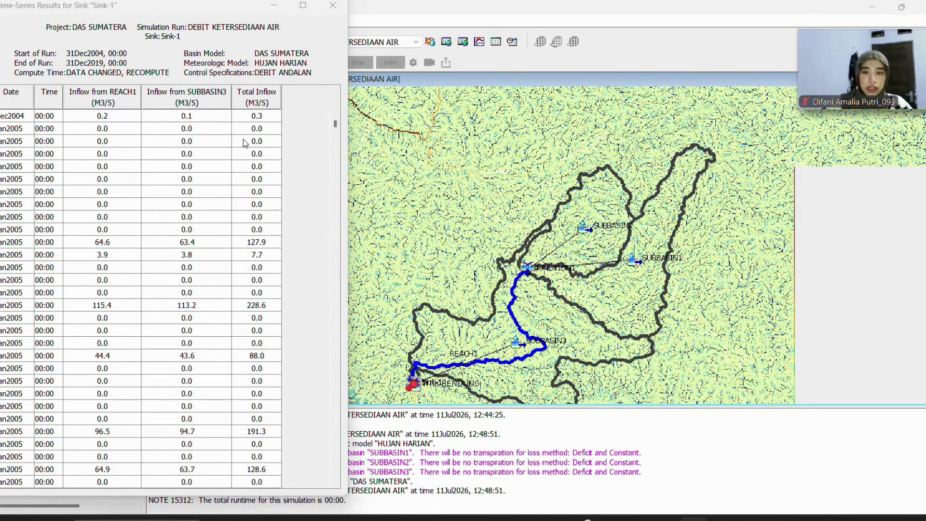
{"action": "left_click", "coordinate": [259, 117]}
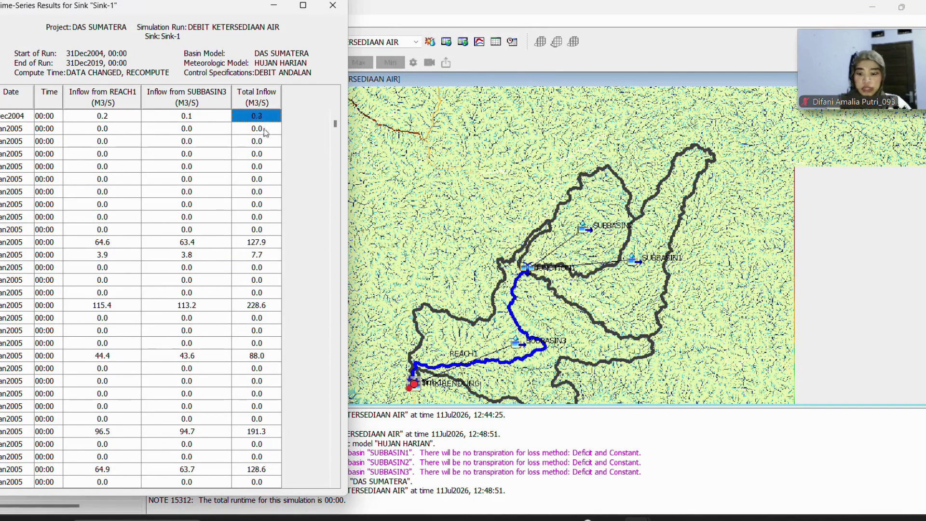
{"action": "left_click", "coordinate": [264, 128], "text": "shift"}
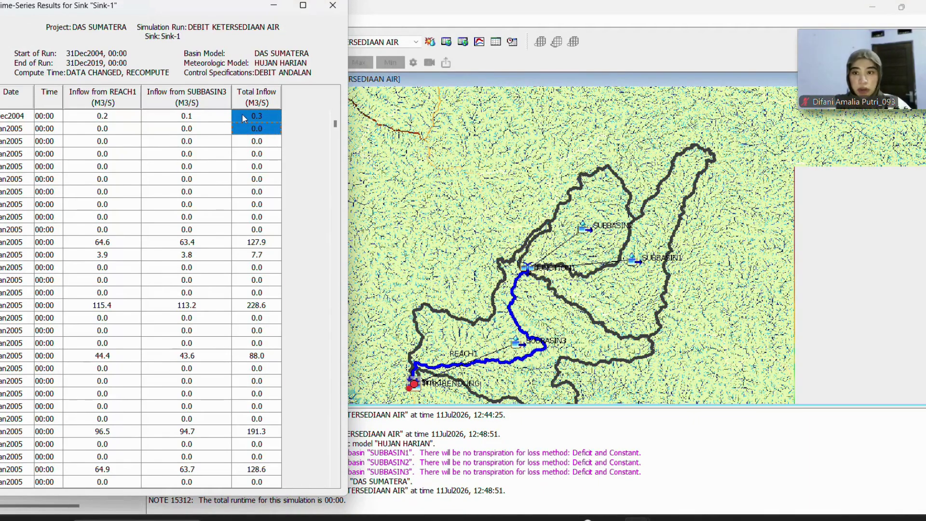
{"action": "left_click", "coordinate": [244, 119]}
{"action": "left_click_drag", "start_coordinate": [267, 120], "coordinate": [278, 463]}
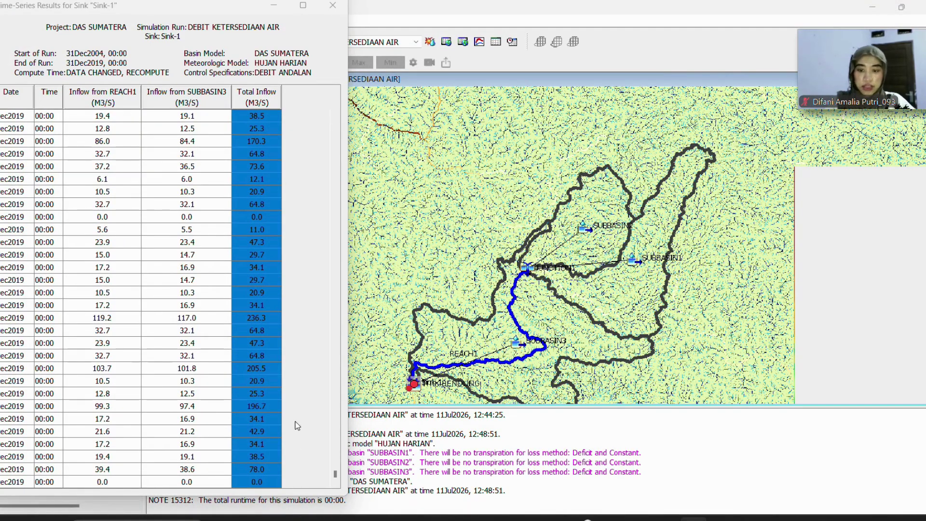
Switch to Excel, try to paste the inflow values beside the ETo column of the HUJAN WILAYAH sheet, and undo the paste
{"action": "left_click", "coordinate": [670, 514]}
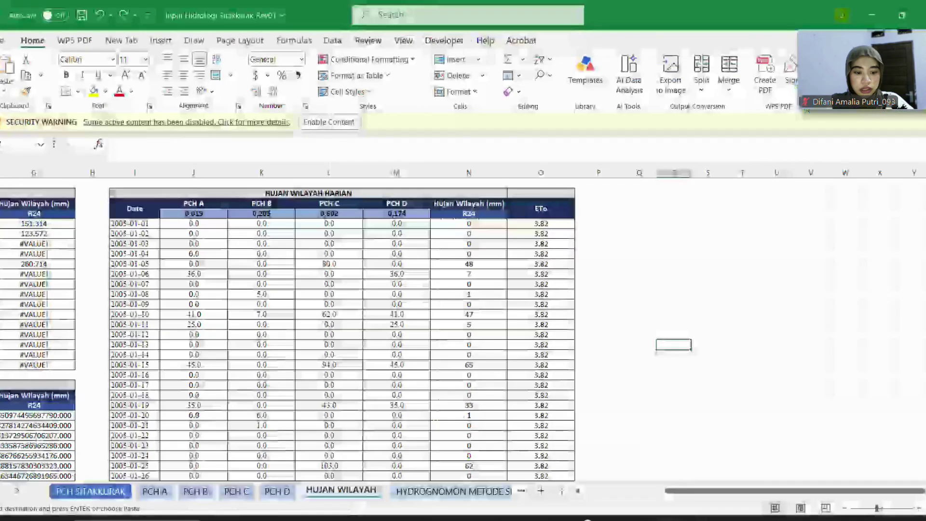
{"action": "left_click", "coordinate": [597, 225]}
{"action": "key", "text": "ctrl+v"}
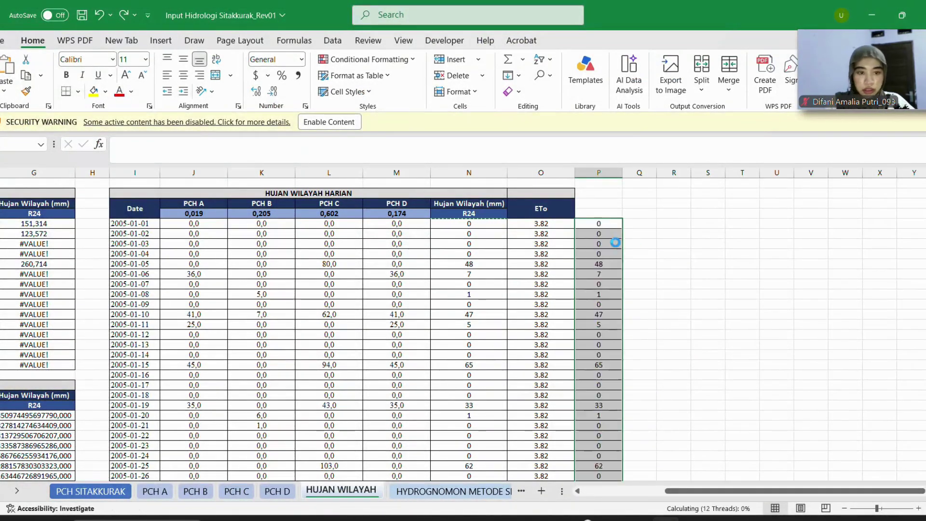
{"action": "key", "text": "ctrl+z"}
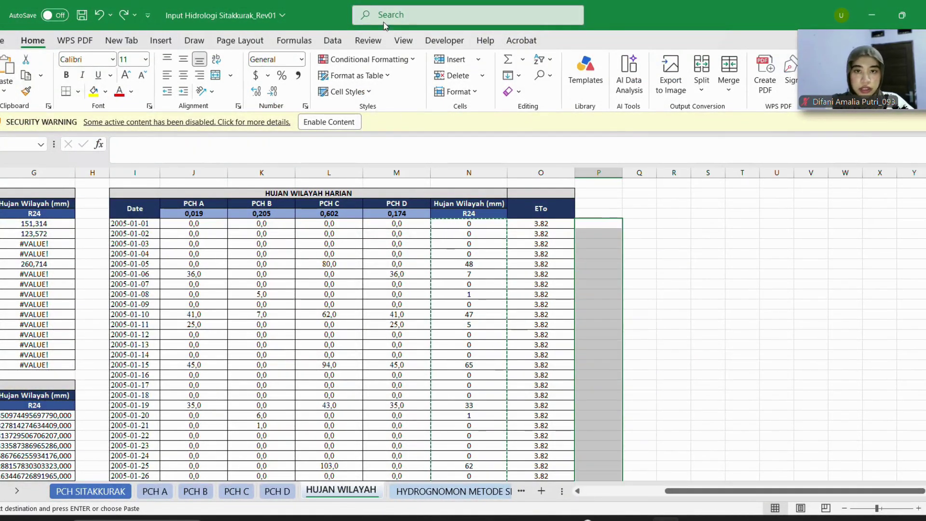
{"action": "left_click", "coordinate": [409, 26]}
Return to Sink-1's results table in HEC-HMS, copy the selected Total Inflow column, and switch back to Excel
{"action": "mouse_move", "coordinate": [644, 517]}
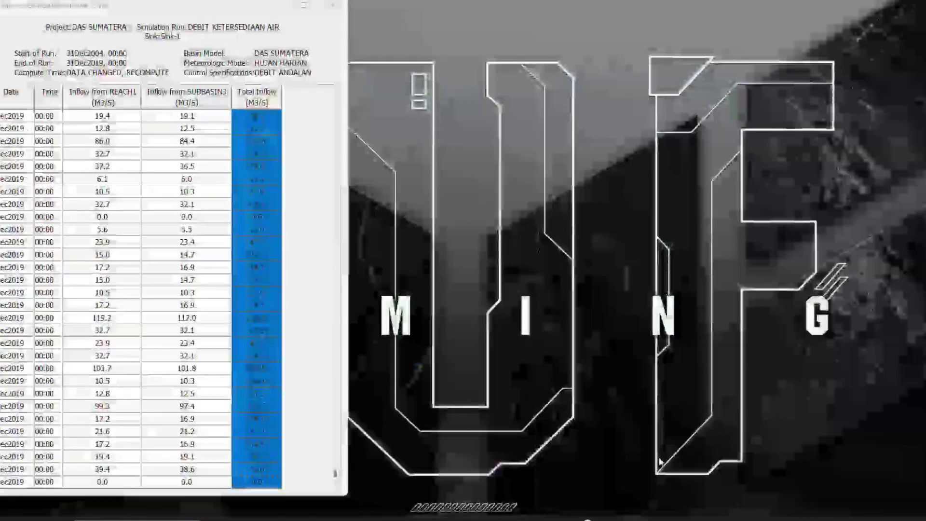
{"action": "left_click", "coordinate": [719, 487]}
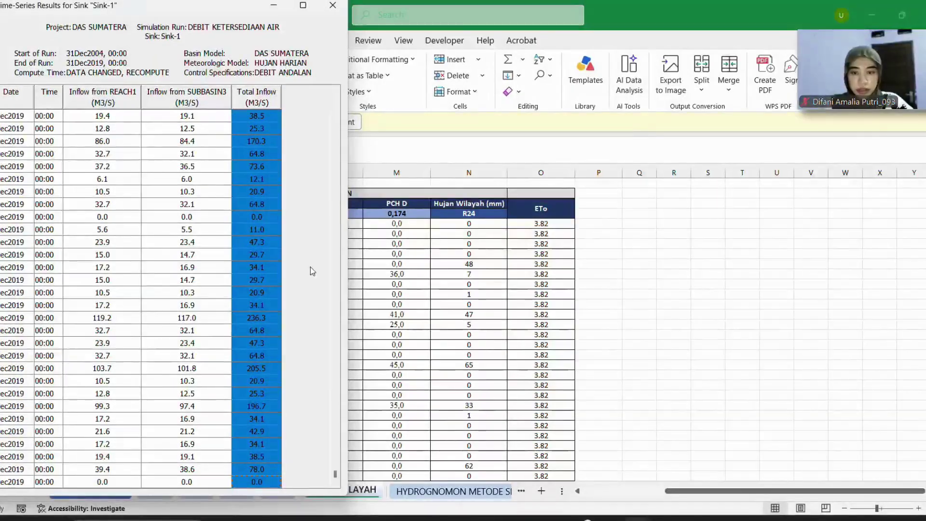
{"action": "mouse_move", "coordinate": [637, 518]}
{"action": "left_click", "coordinate": [599, 463]}
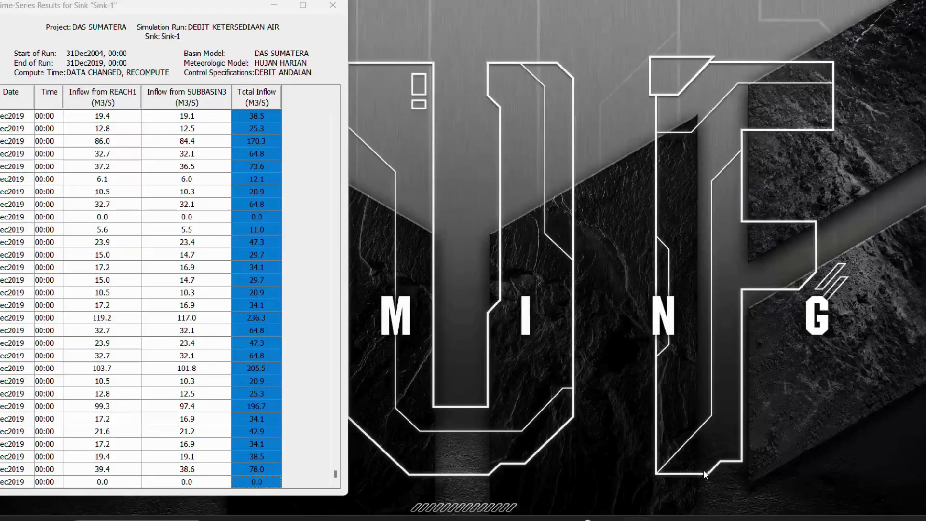
{"action": "left_click", "coordinate": [719, 483]}
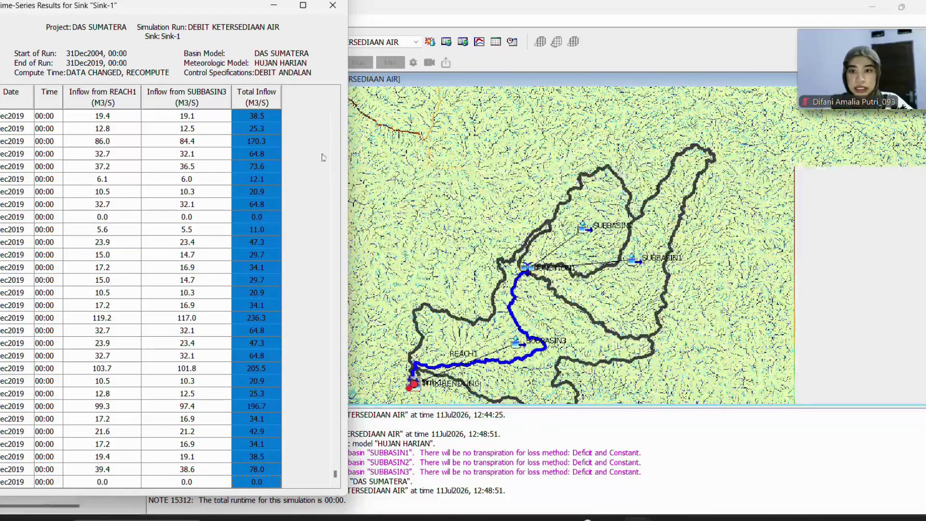
{"action": "right_click", "coordinate": [249, 148]}
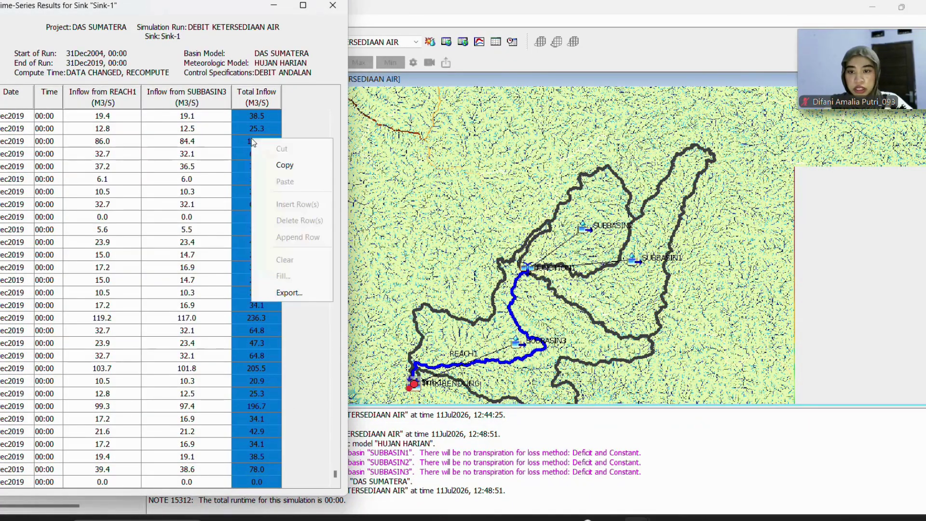
{"action": "left_click", "coordinate": [275, 168]}
{"action": "key", "text": "alt+Tab"}
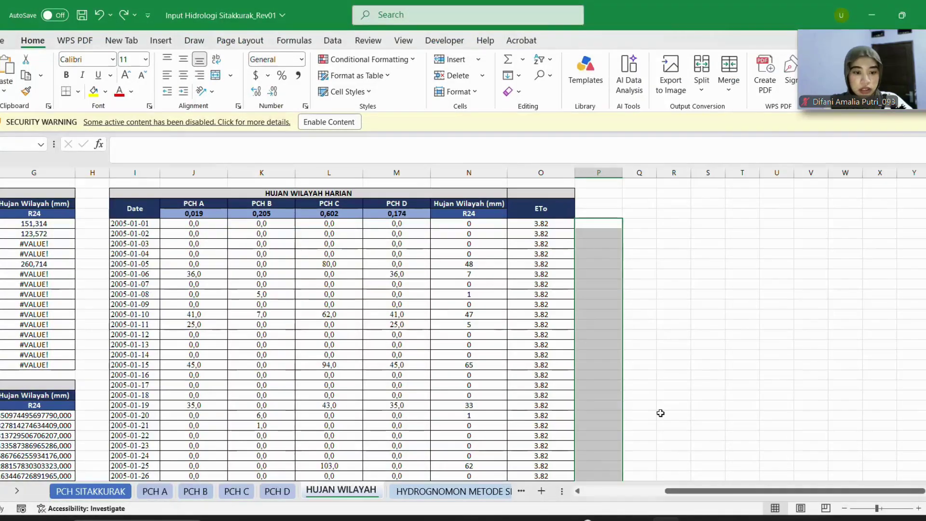
Paste the copied inflow values as Text into column P of the HUJAN WILAYAH sheet, starting at the 2005-01-01 row
{"action": "right_click", "coordinate": [595, 223]}
{"action": "left_click", "coordinate": [627, 240]}
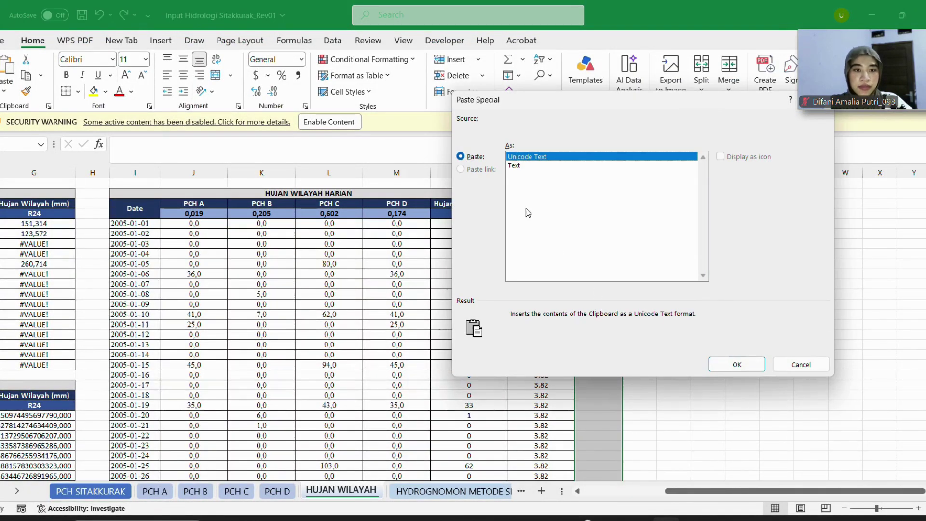
{"action": "left_click", "coordinate": [512, 166]}
{"action": "left_click", "coordinate": [735, 366]}
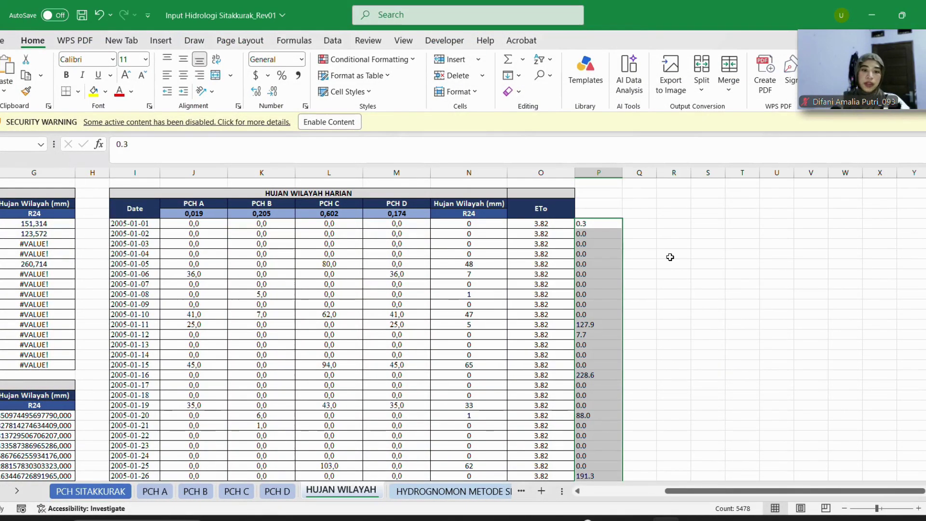
Center the pasted inflow values in column P and apply All Borders to the whole range
{"action": "left_click", "coordinate": [599, 223]}
{"action": "key", "text": "ctrl+shift+Down"}
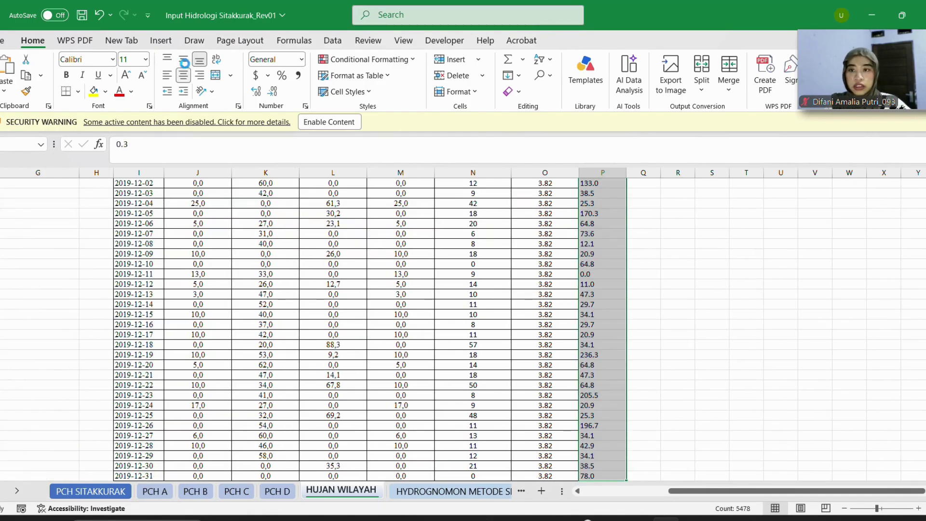
{"action": "key", "text": "ctrl+BackSpace"}
{"action": "left_click", "coordinate": [80, 94]}
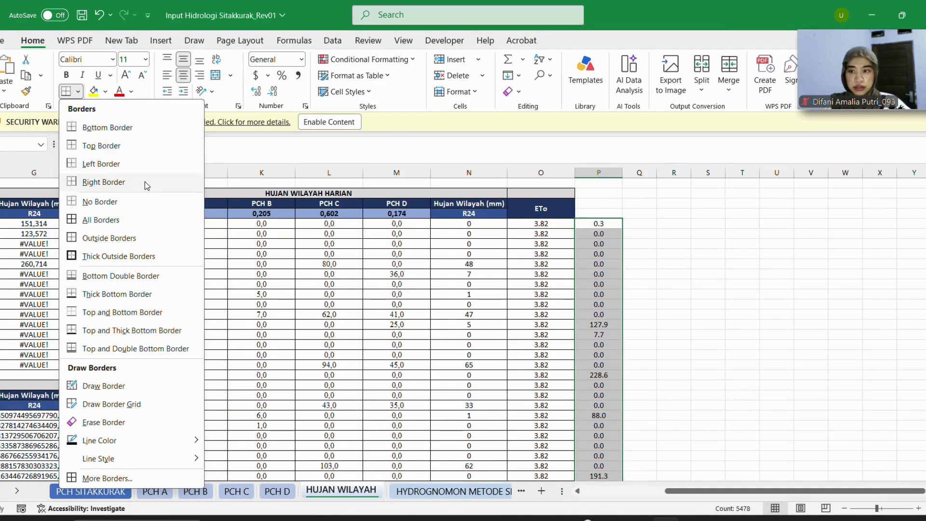
{"action": "left_click", "coordinate": [123, 221]}
{"action": "left_click", "coordinate": [777, 274]}
Merge the two header cells above the inflow values in column P and enter the title KETERSEDIAAN AIR HUJAN
{"action": "left_click_drag", "start_coordinate": [599, 203], "coordinate": [600, 213]}
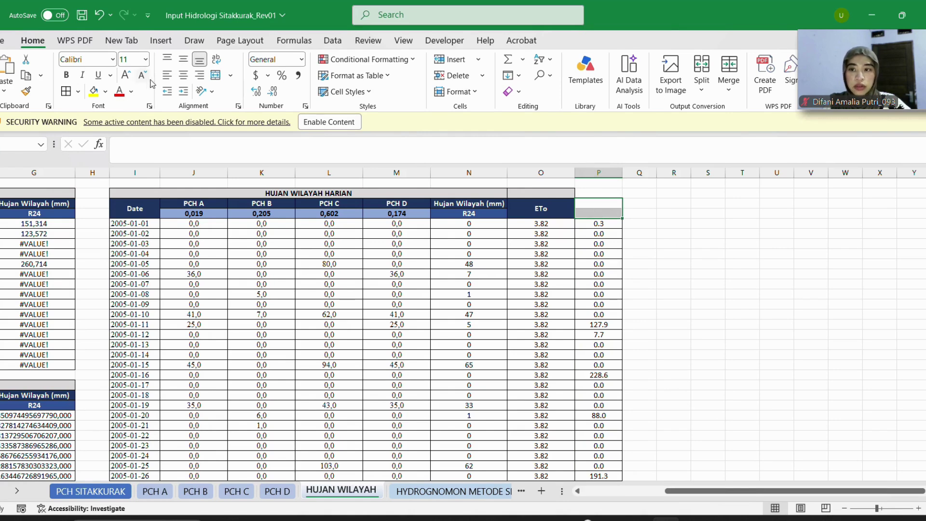
{"action": "left_click", "coordinate": [708, 283]}
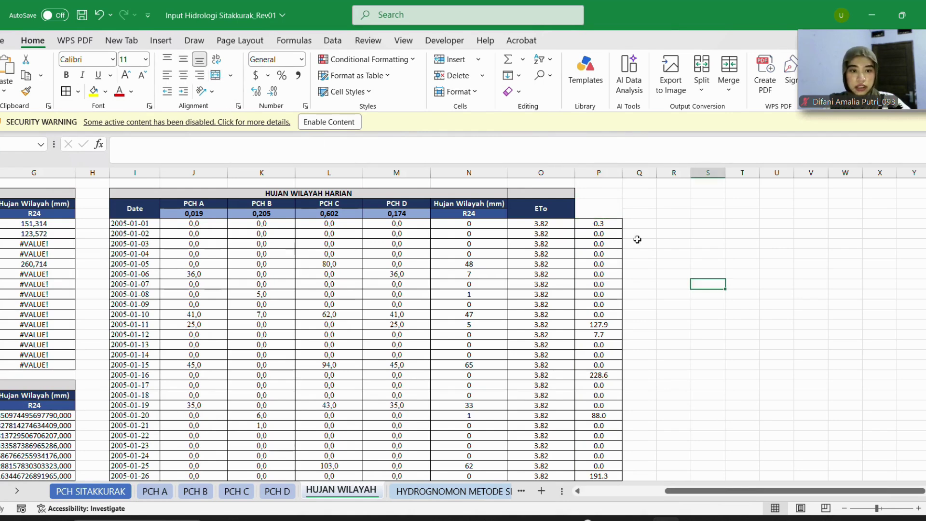
{"action": "left_click", "coordinate": [597, 209]}
{"action": "type", "text": "KETERSED"}
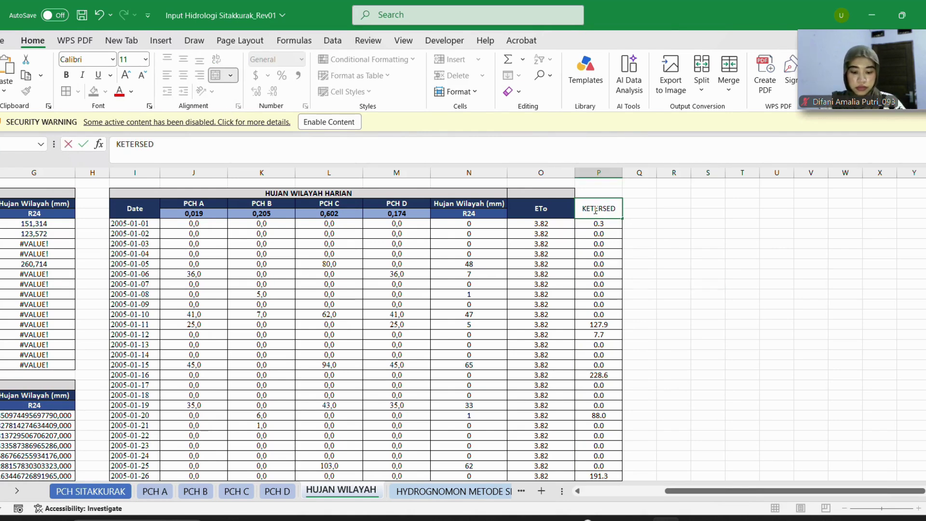
{"action": "type", "text": "IAAN AIR HUJAN"}
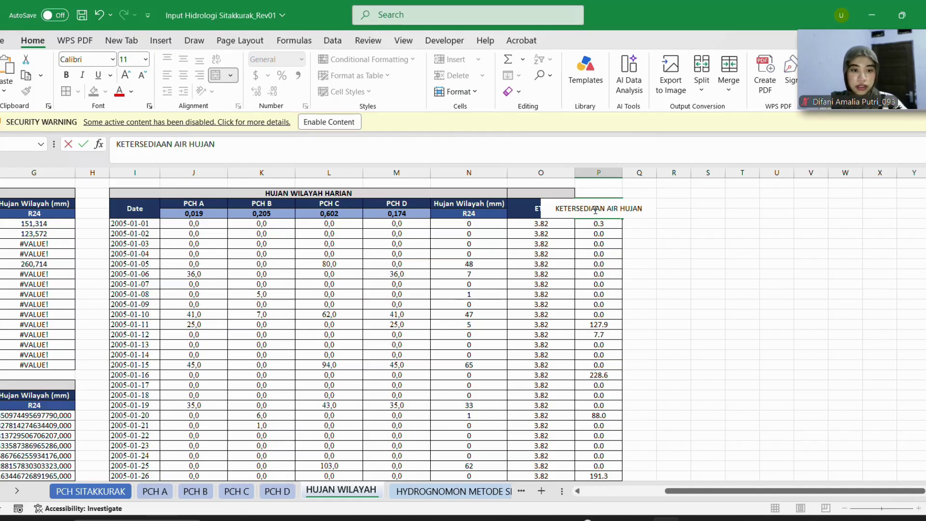
{"action": "left_click", "coordinate": [817, 283]}
Wrap the text of the KETERSEDIAAN AIR HUJAN header so it fits within column P
{"action": "left_click", "coordinate": [598, 208]}
{"action": "left_click", "coordinate": [216, 59]}
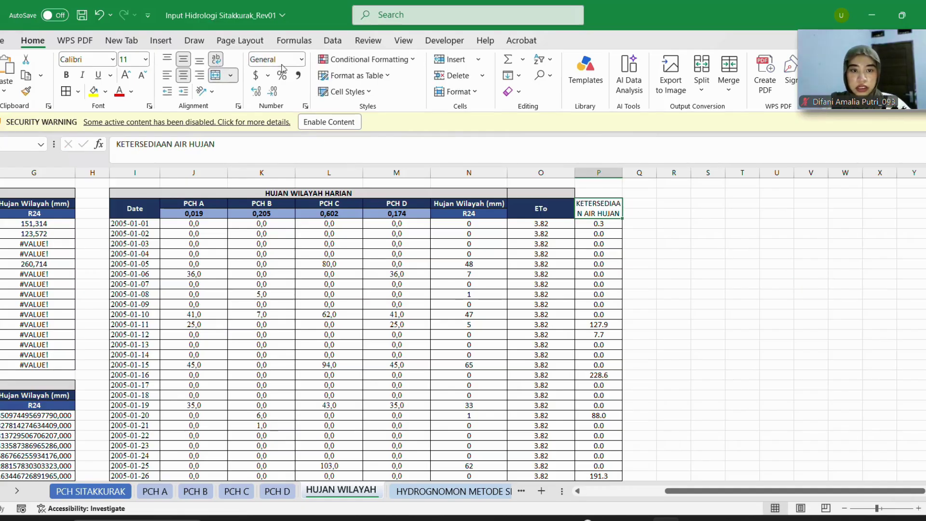
{"action": "left_click", "coordinate": [708, 274]}
{"action": "left_click", "coordinate": [599, 208]}
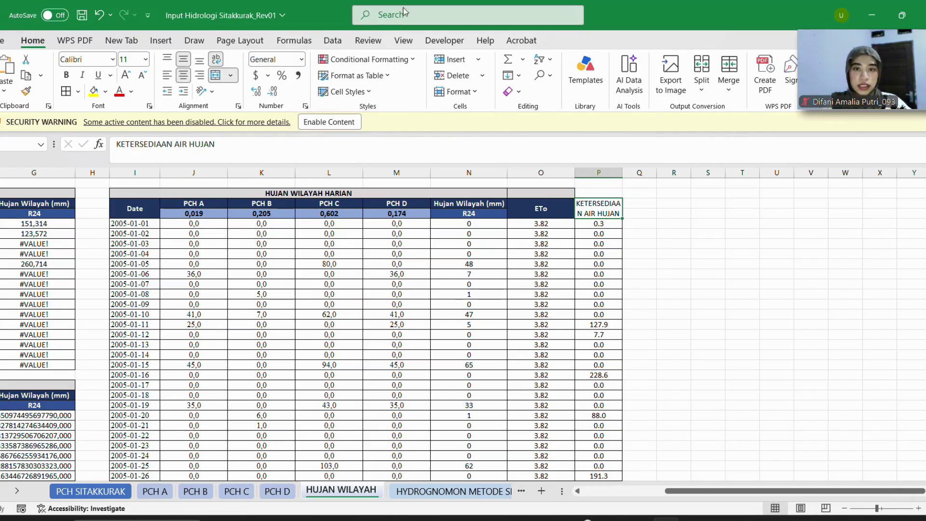
Switch back to HEC-HMS and close the time-series results table of Sink-1
{"action": "key", "text": "alt+Tab"}
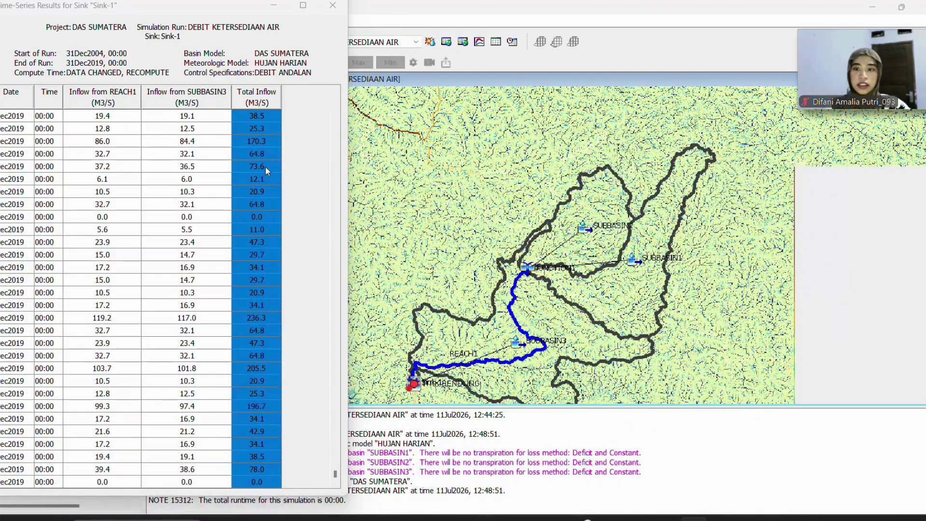
{"action": "scroll", "coordinate": [265, 167], "scroll_direction": "up", "scroll_amount": 10}
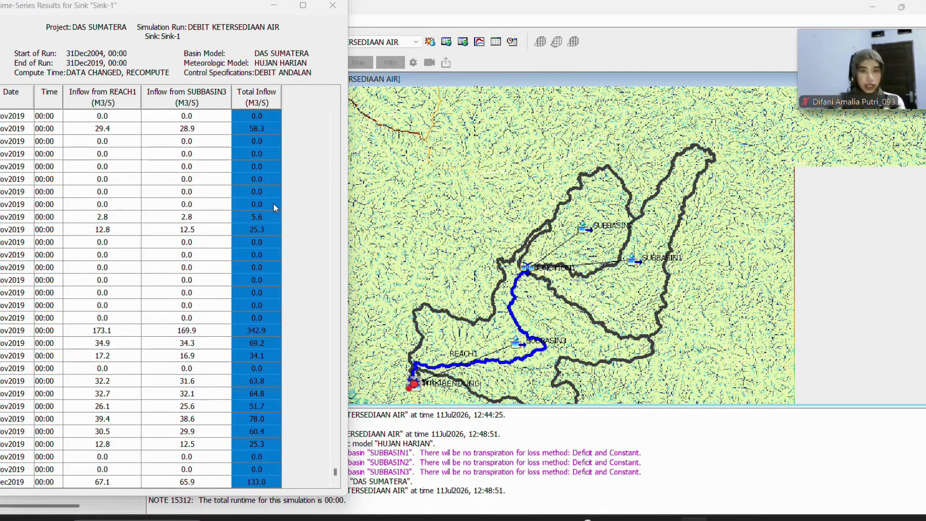
{"action": "left_click", "coordinate": [333, 5]}
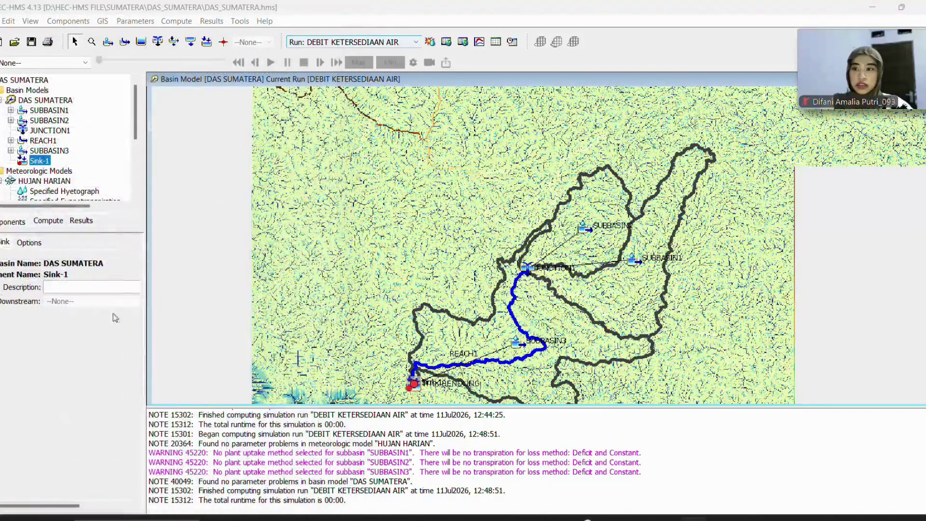
{"action": "left_click", "coordinate": [21, 223]}
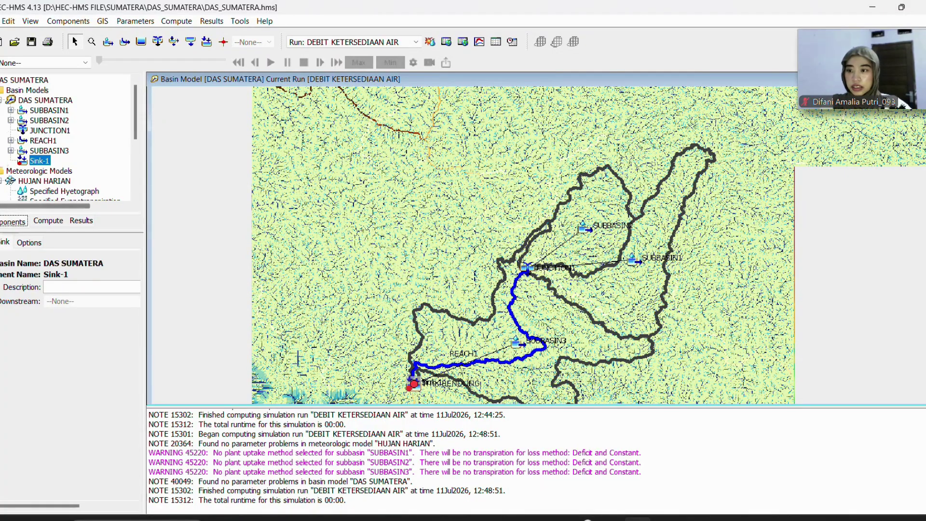
Create a copy of the DAS SUMATERA basin model named DAS SUMATERA - SNYDER
{"action": "left_click", "coordinate": [36, 103]}
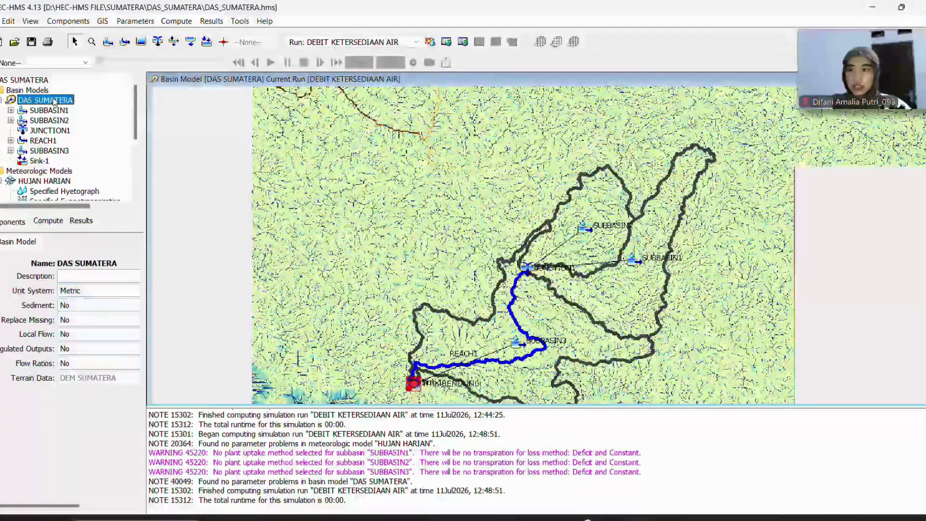
{"action": "right_click", "coordinate": [54, 102]}
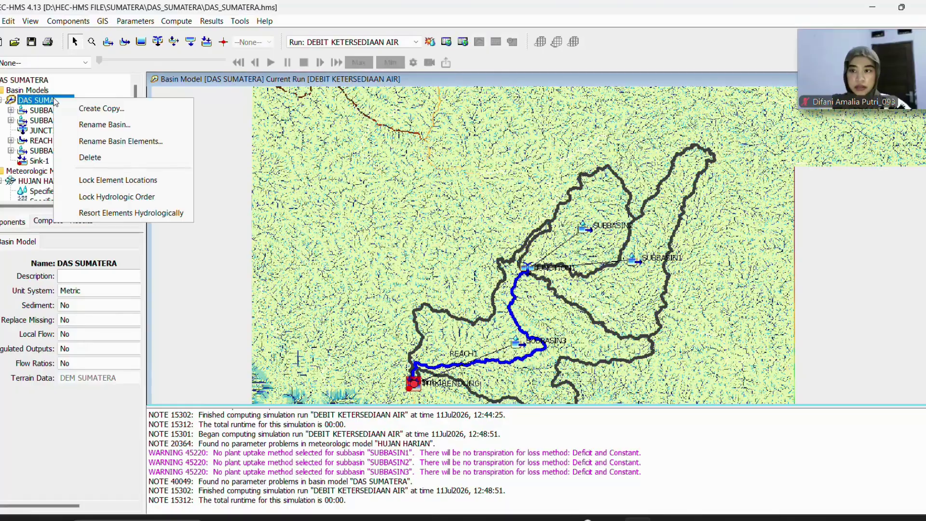
{"action": "left_click", "coordinate": [119, 116]}
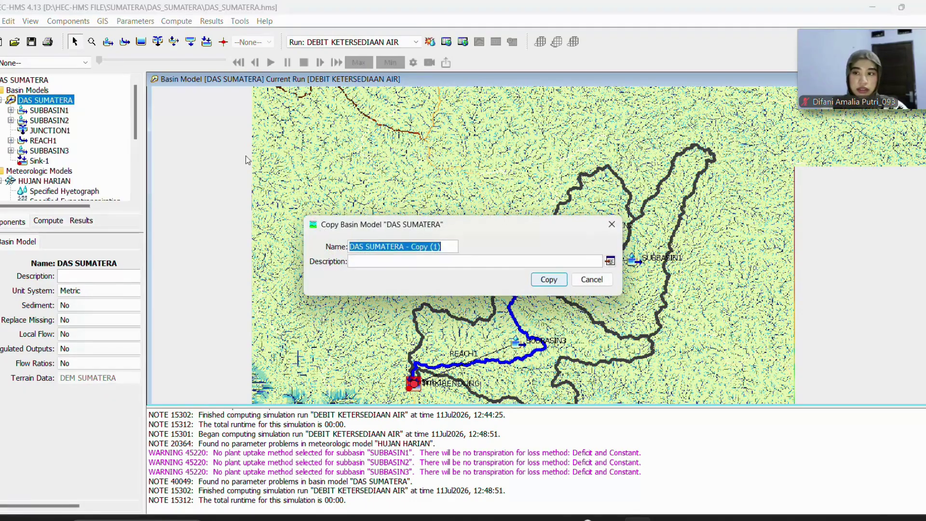
{"action": "left_click", "coordinate": [450, 247]}
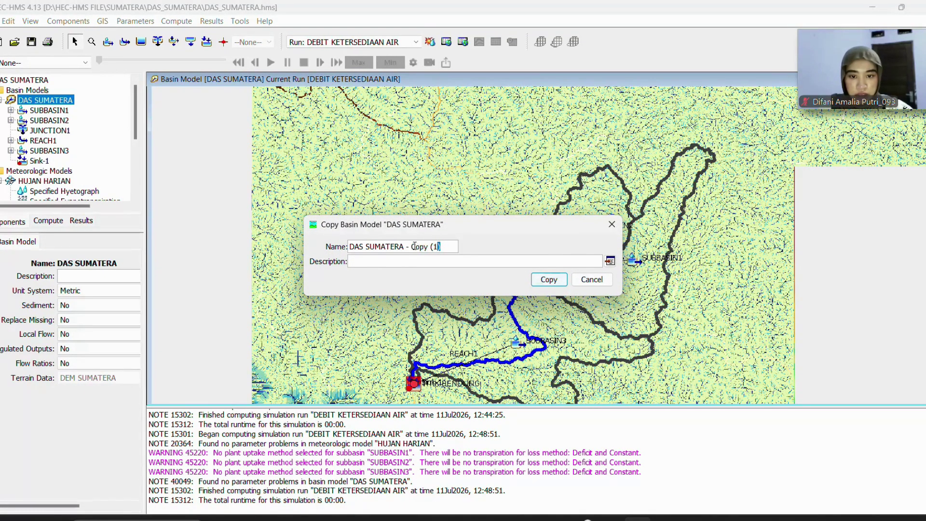
{"action": "left_click_drag", "start_coordinate": [414, 246], "coordinate": [443, 243]}
{"action": "left_click", "coordinate": [397, 39]}
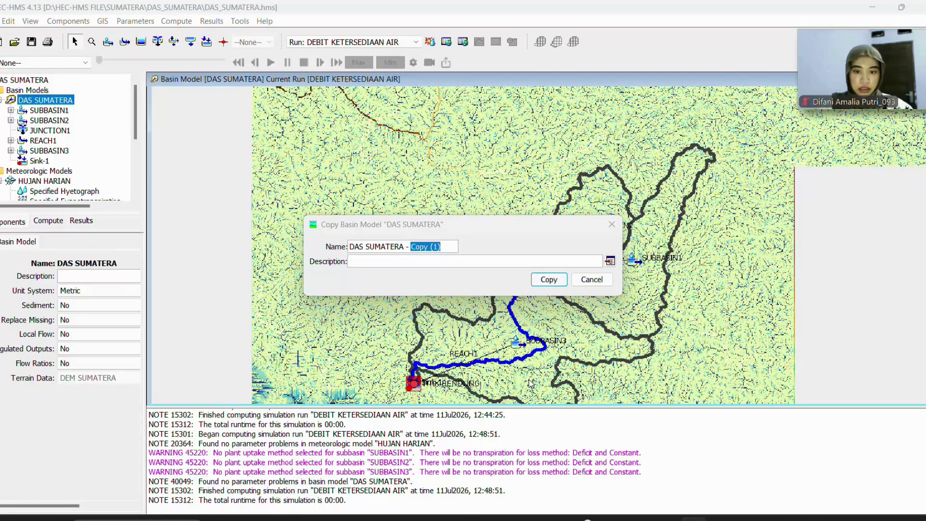
{"action": "double_click", "coordinate": [435, 247]}
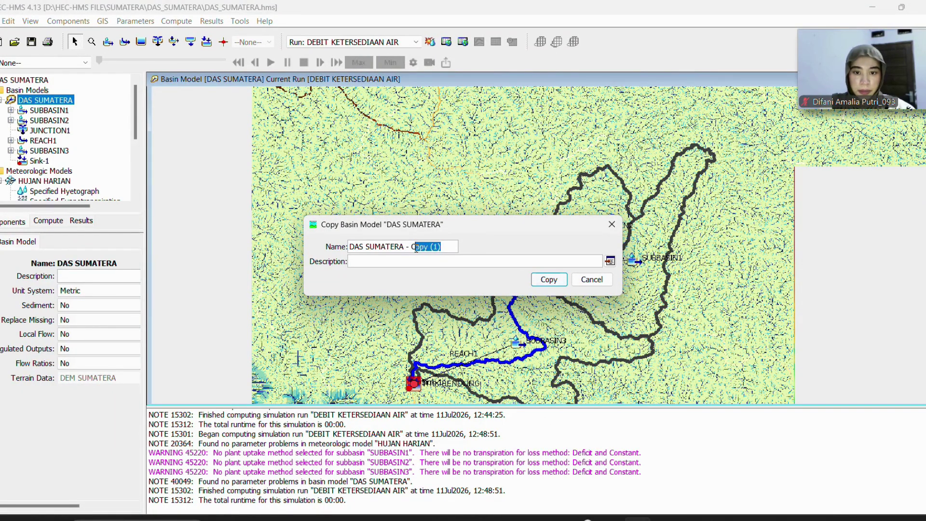
{"action": "left_click_drag", "start_coordinate": [415, 247], "coordinate": [412, 248]}
{"action": "type", "text": "SY"}
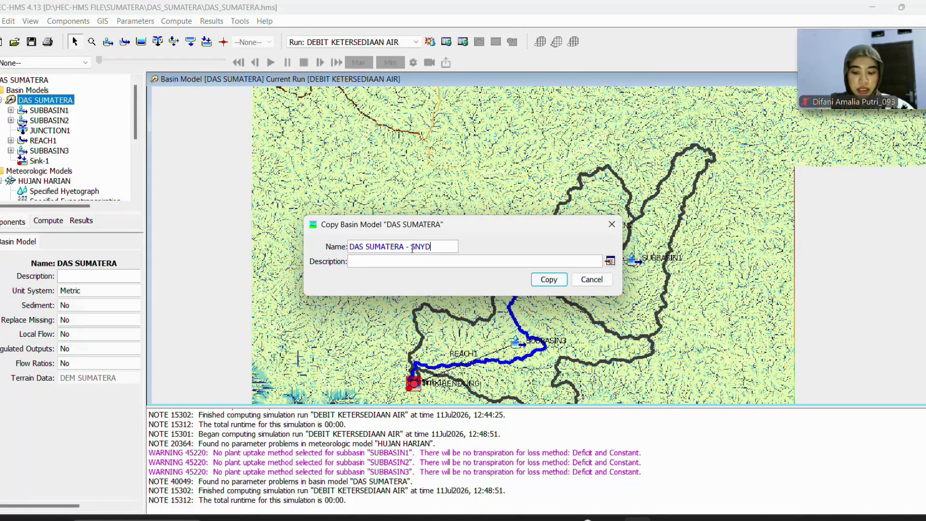
{"action": "left_click", "coordinate": [550, 280]}
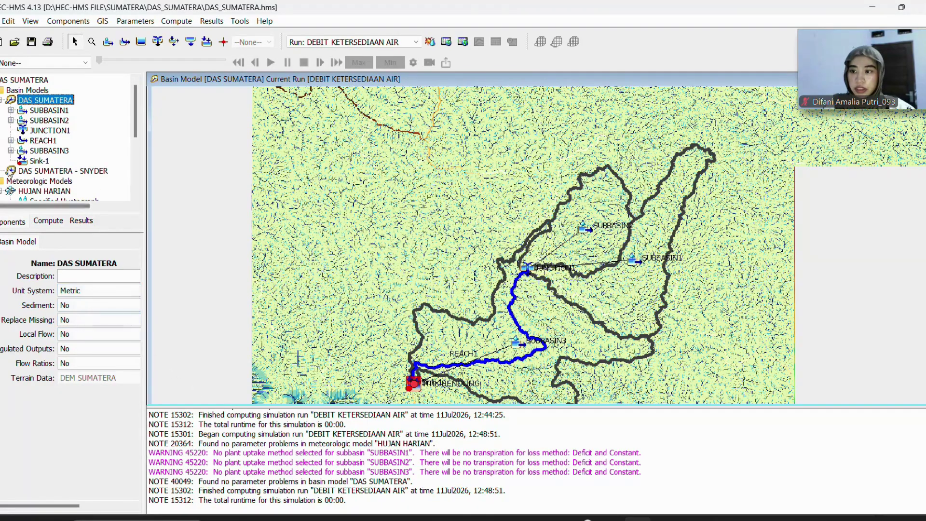
Open the DAS SUMATERA - SNYDER basin model and change the canopy method of all its subbasins to None
{"action": "left_click", "coordinate": [2, 101]}
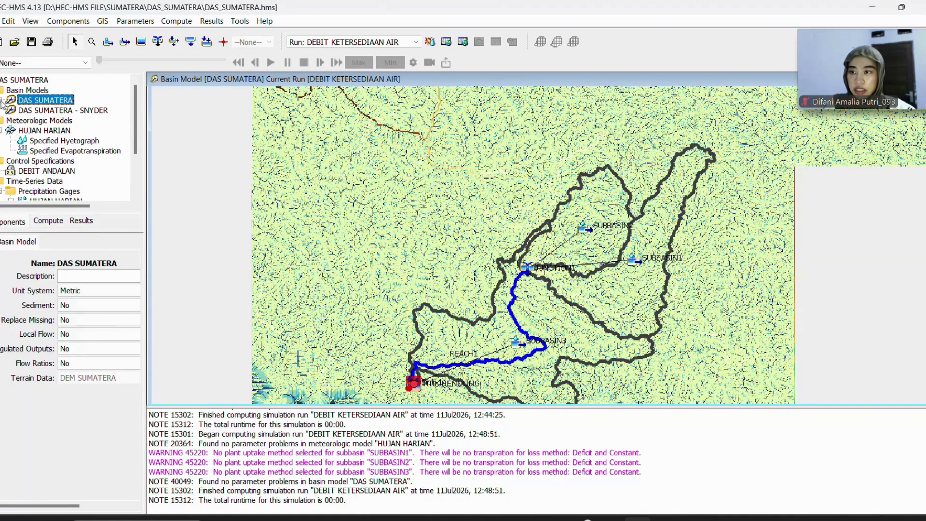
{"action": "left_click", "coordinate": [57, 111]}
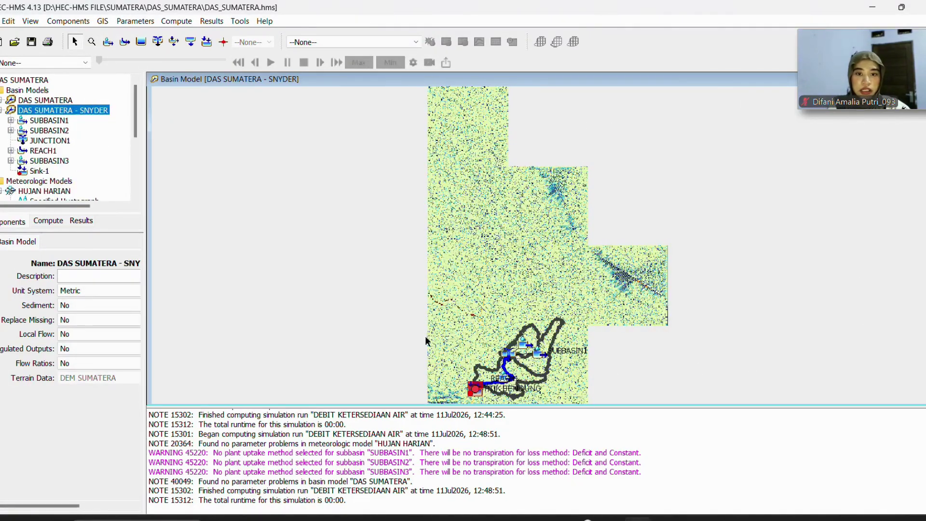
{"action": "left_click", "coordinate": [145, 22]}
{"action": "mouse_move", "coordinate": [211, 86]}
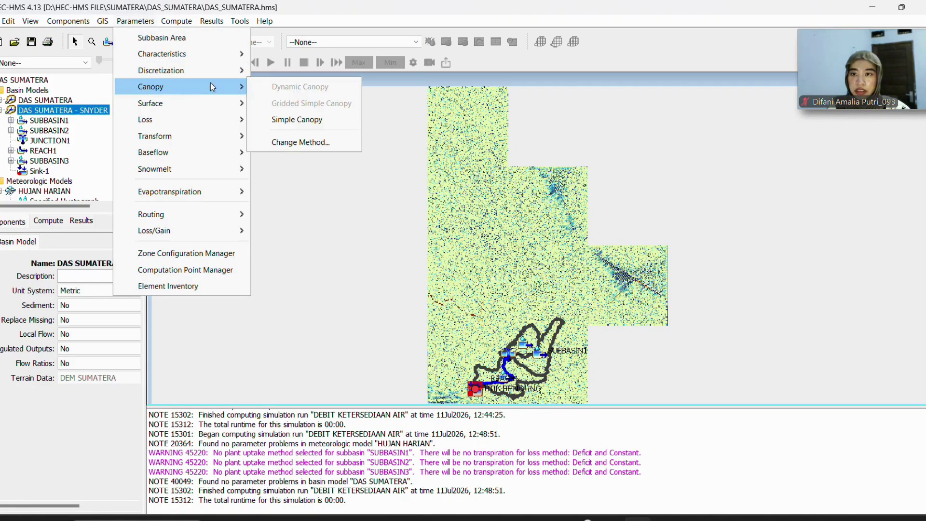
{"action": "left_click", "coordinate": [308, 143]}
{"action": "left_click", "coordinate": [451, 280]}
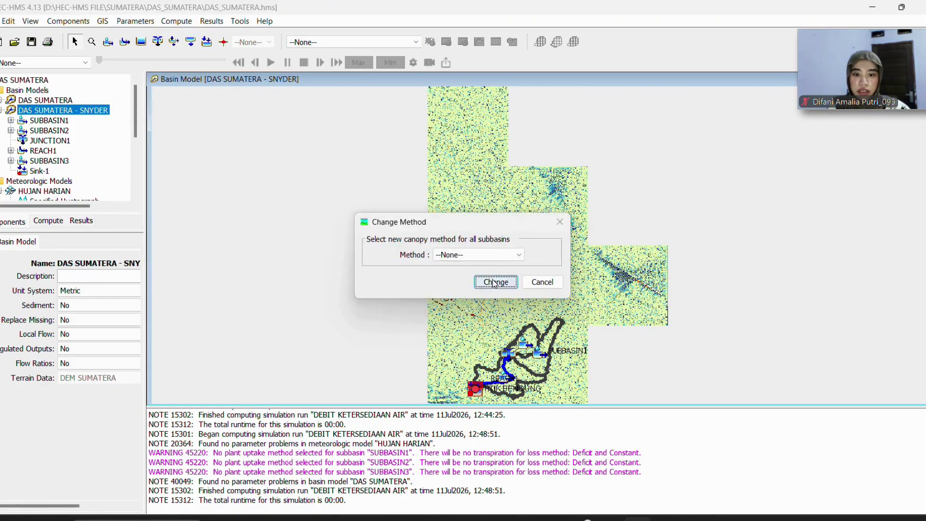
{"action": "left_click", "coordinate": [541, 280]}
Change the surface method of all subbasins in DAS SUMATERA - SNYDER to None
{"action": "left_click", "coordinate": [136, 21]}
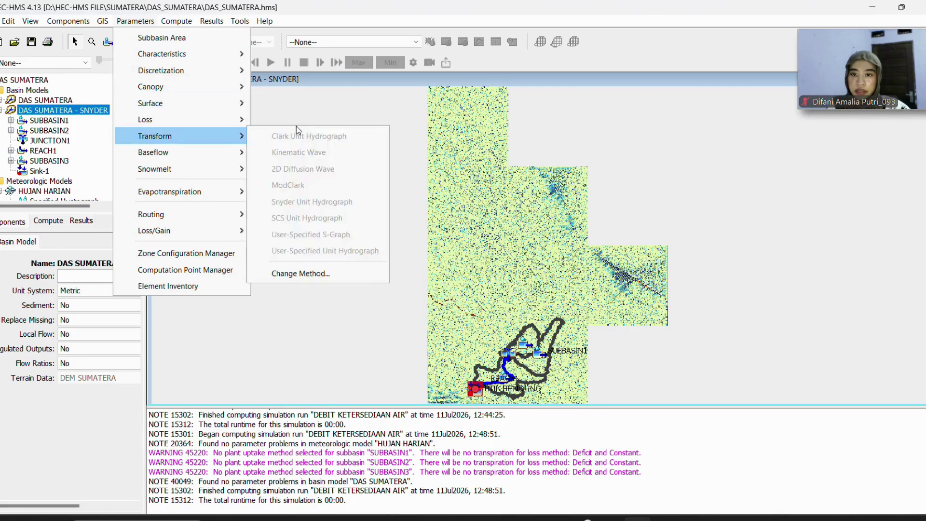
{"action": "mouse_move", "coordinate": [218, 100]}
{"action": "left_click", "coordinate": [300, 175]}
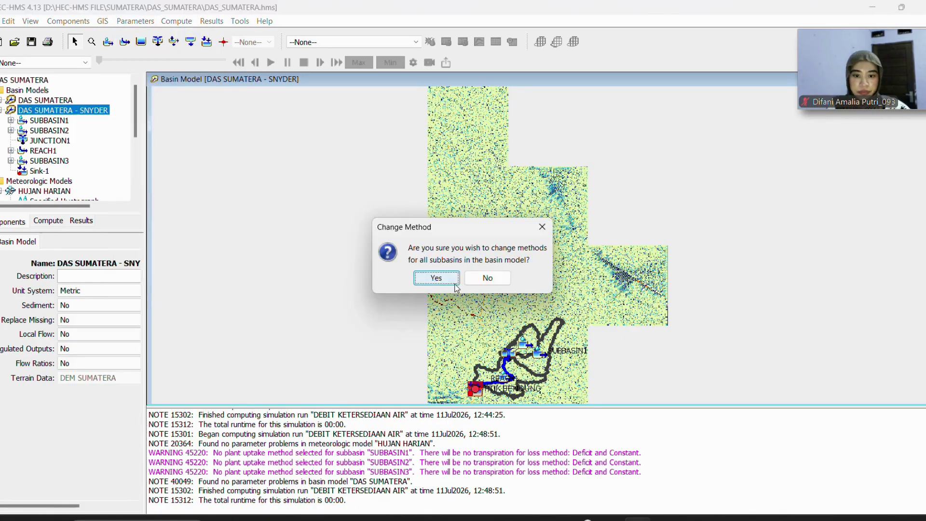
{"action": "left_click", "coordinate": [440, 279]}
{"action": "left_click", "coordinate": [500, 281]}
Choose and apply a new loss method for all subbasins in DAS SUMATERA - SNYDER
{"action": "left_click", "coordinate": [135, 21]}
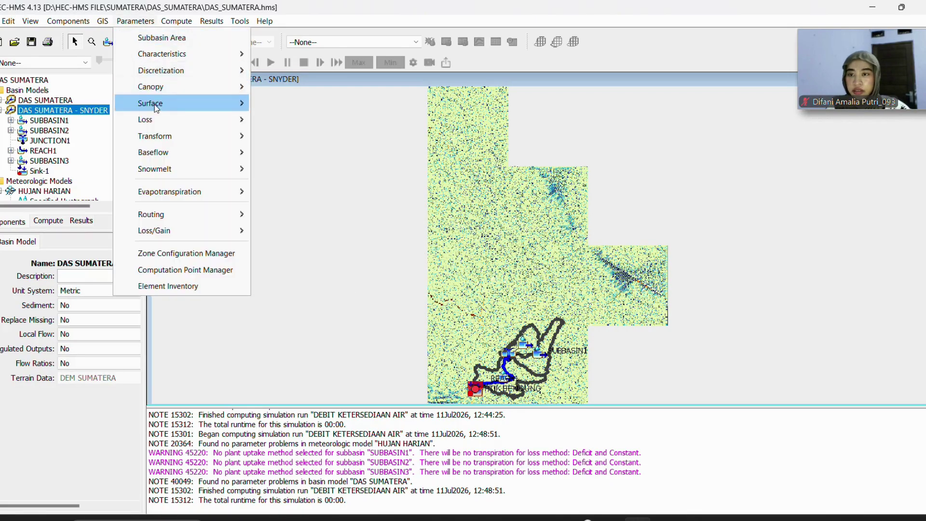
{"action": "mouse_move", "coordinate": [220, 121]}
{"action": "left_click", "coordinate": [301, 339]}
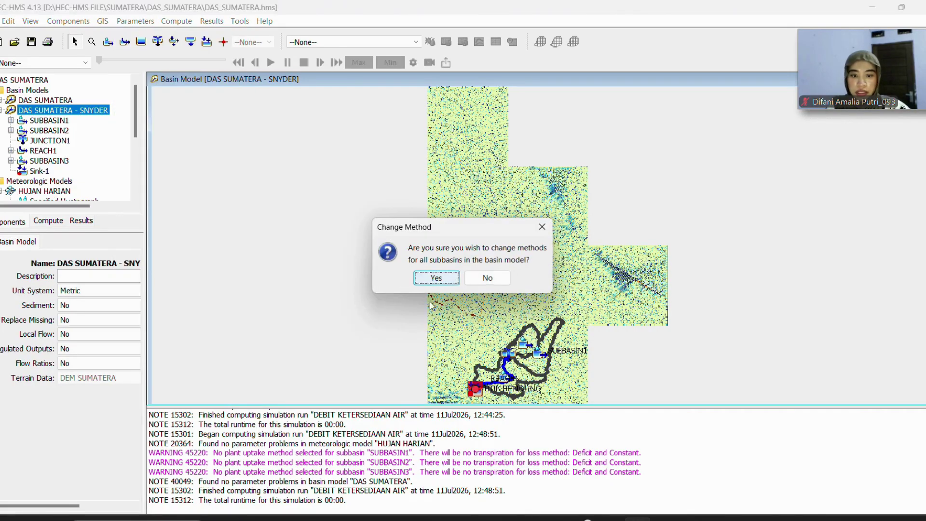
{"action": "left_click", "coordinate": [436, 276]}
{"action": "left_click", "coordinate": [475, 255]}
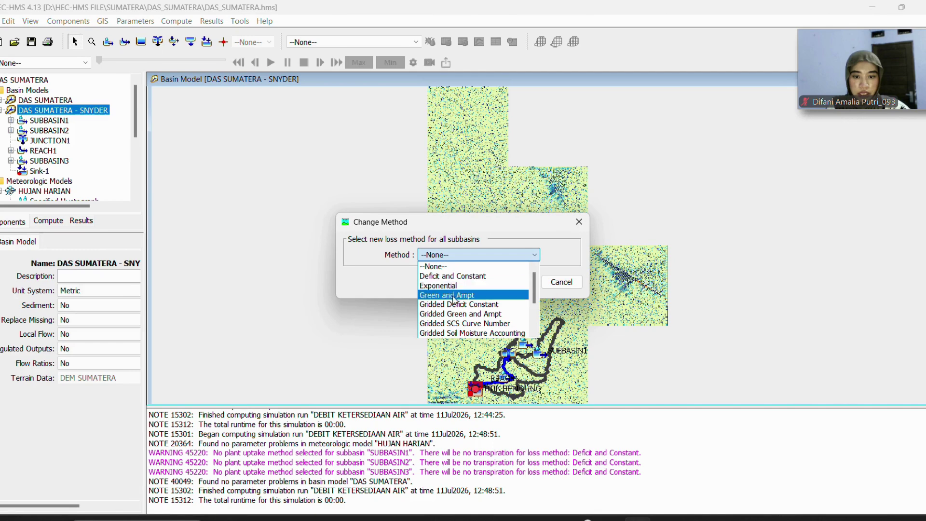
{"action": "scroll", "coordinate": [463, 309], "scroll_direction": "down", "scroll_amount": 2}
{"action": "left_click", "coordinate": [461, 314]}
{"action": "left_click", "coordinate": [517, 282]}
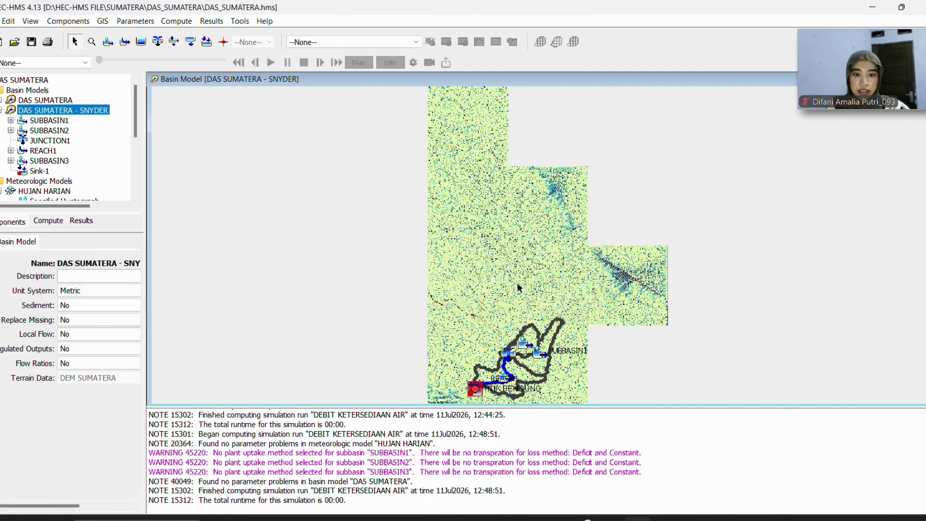
Change the transform method of all subbasins in DAS SUMATERA - SNYDER to Snyder Unit Hydrograph : Standard
{"action": "left_click", "coordinate": [135, 21]}
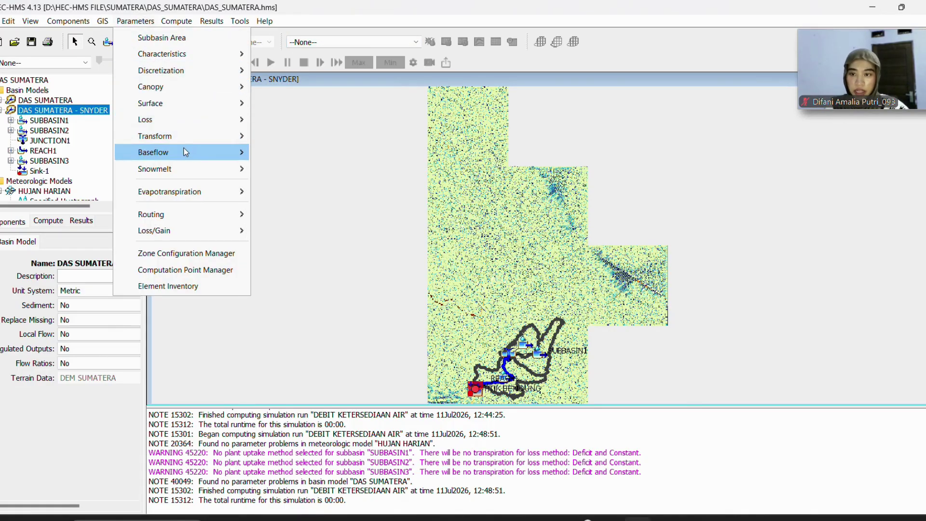
{"action": "mouse_move", "coordinate": [250, 138]}
{"action": "left_click", "coordinate": [360, 274]}
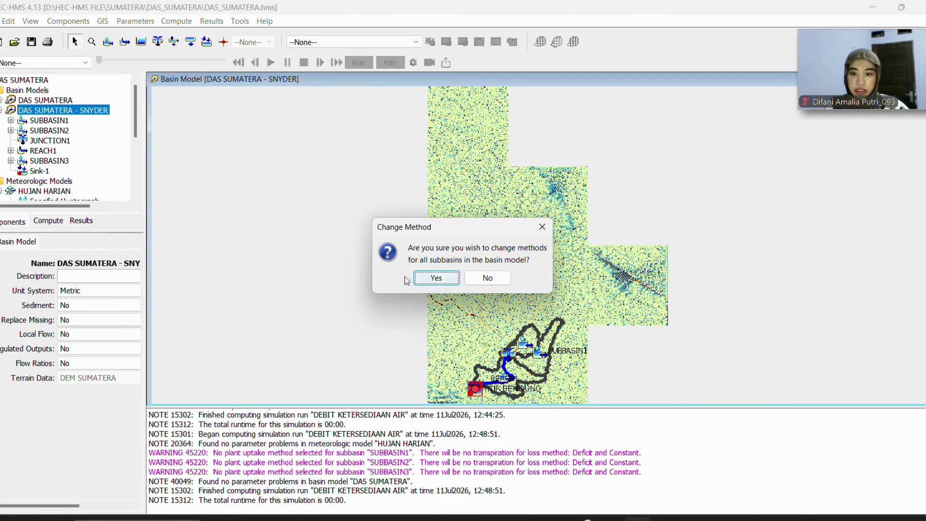
{"action": "left_click", "coordinate": [431, 278]}
{"action": "left_click", "coordinate": [492, 256]}
{"action": "left_click", "coordinate": [494, 323]}
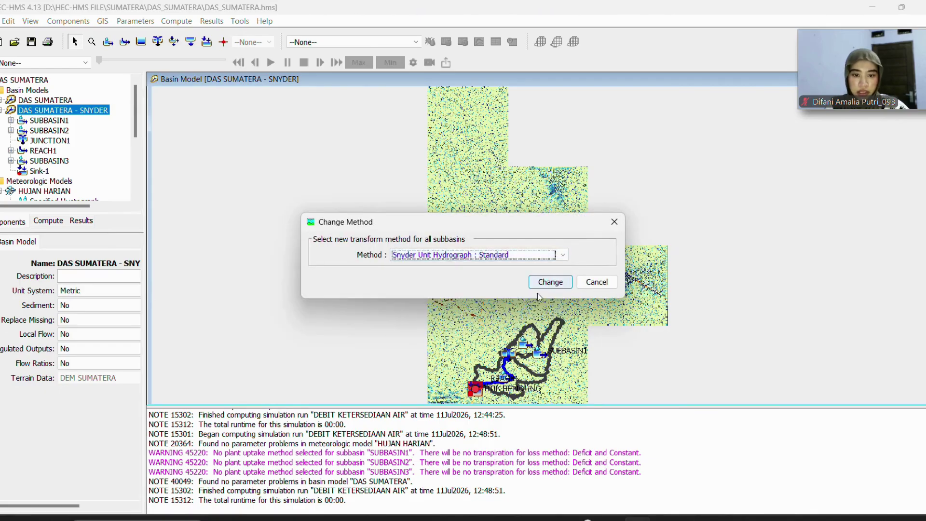
{"action": "left_click", "coordinate": [545, 282]}
Change the baseflow method of all subbasins in DAS SUMATERA - SNYDER to None
{"action": "left_click", "coordinate": [135, 21]}
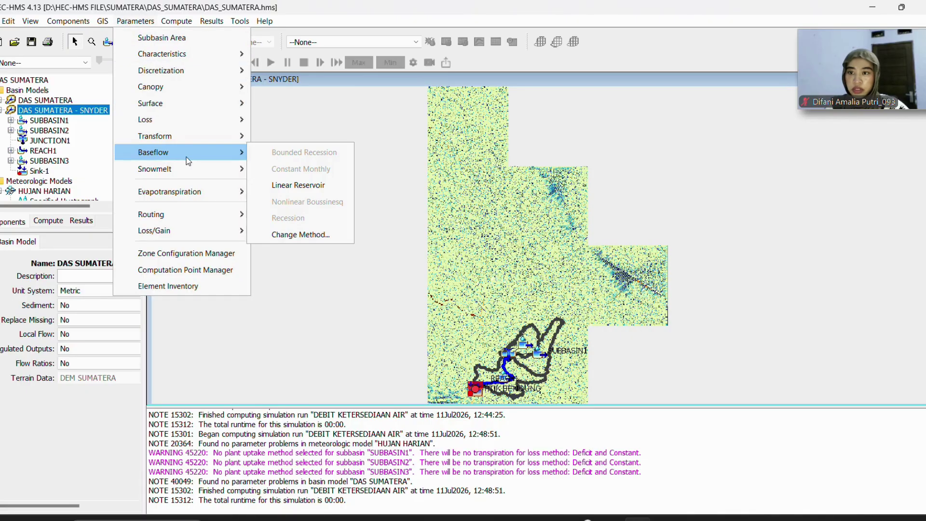
{"action": "mouse_move", "coordinate": [244, 155]}
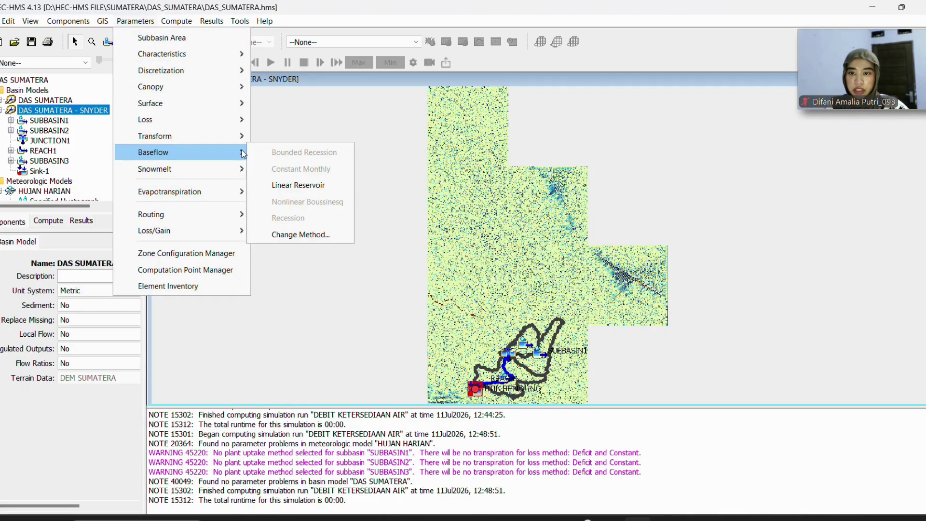
{"action": "left_click", "coordinate": [325, 234]}
{"action": "left_click", "coordinate": [436, 278]}
{"action": "left_click", "coordinate": [495, 281]}
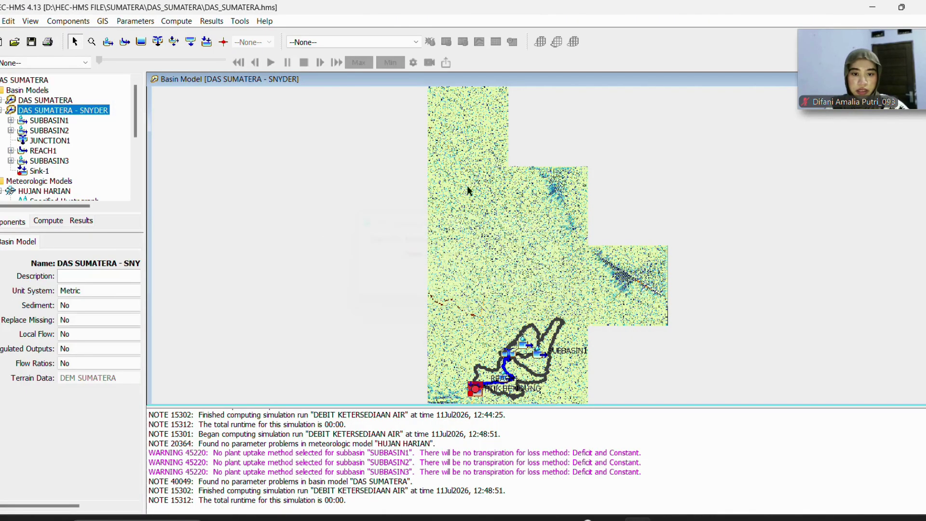
Change the routing method of all reaches in DAS SUMATERA - SNYDER to Lag
{"action": "left_click", "coordinate": [135, 21]}
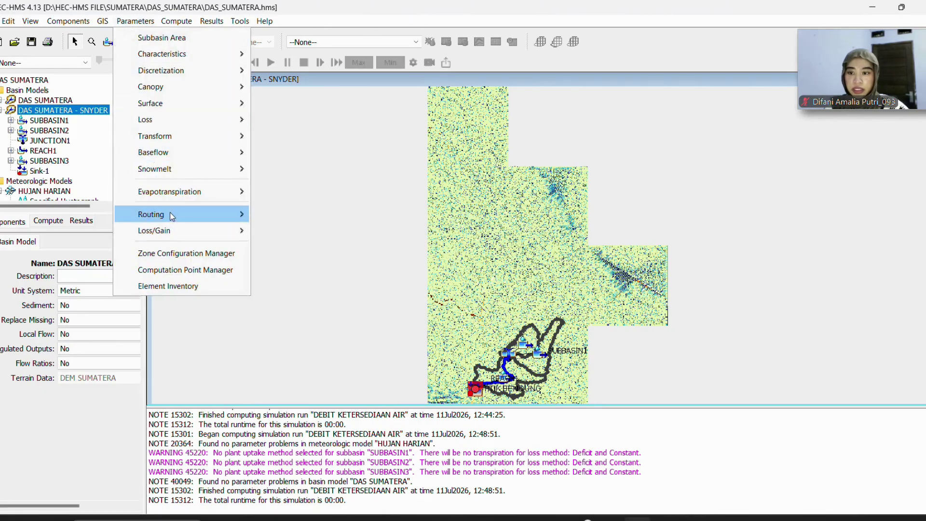
{"action": "mouse_move", "coordinate": [170, 212]}
{"action": "left_click", "coordinate": [301, 352]}
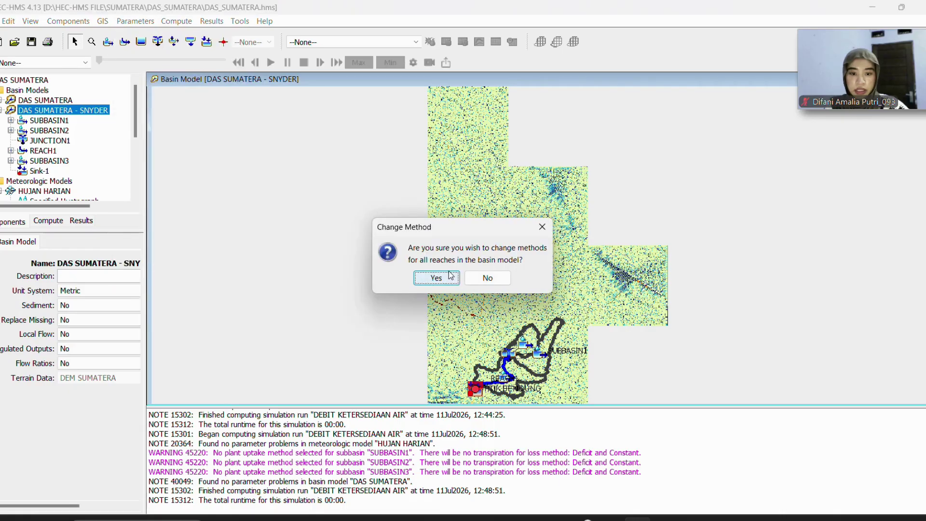
{"action": "left_click", "coordinate": [439, 276]}
{"action": "left_click", "coordinate": [478, 254]}
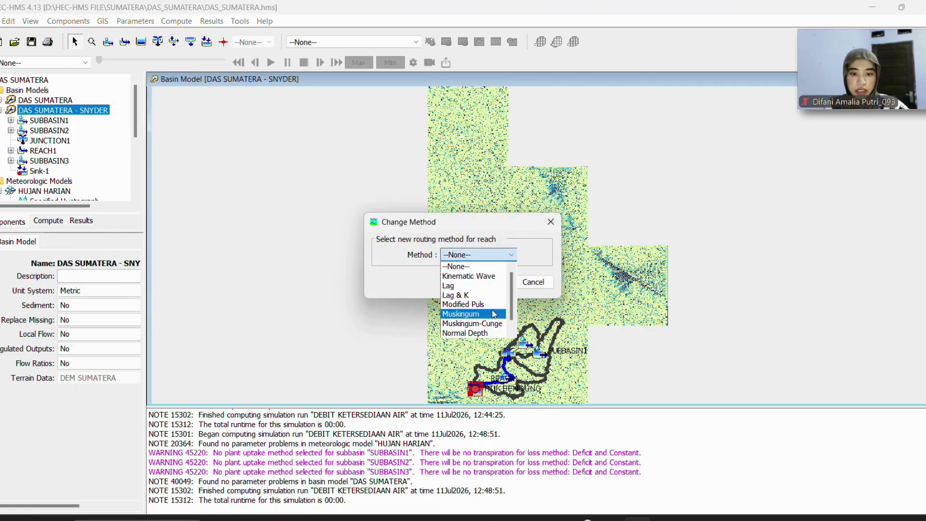
{"action": "left_click", "coordinate": [491, 285]}
{"action": "left_click", "coordinate": [490, 285]}
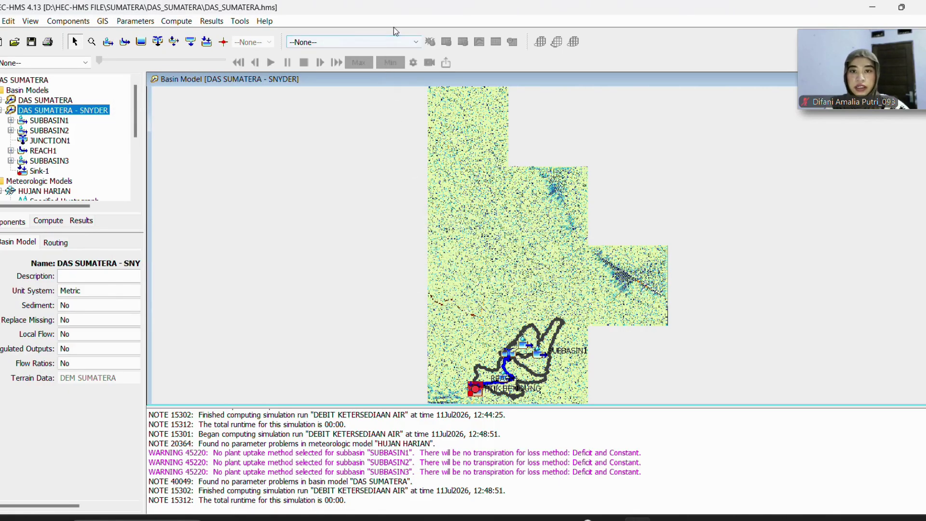
Open the SCS Curve Number loss table for the DAS SUMATERA - SNYDER subbasins and make its window narrower
{"action": "left_click", "coordinate": [145, 21]}
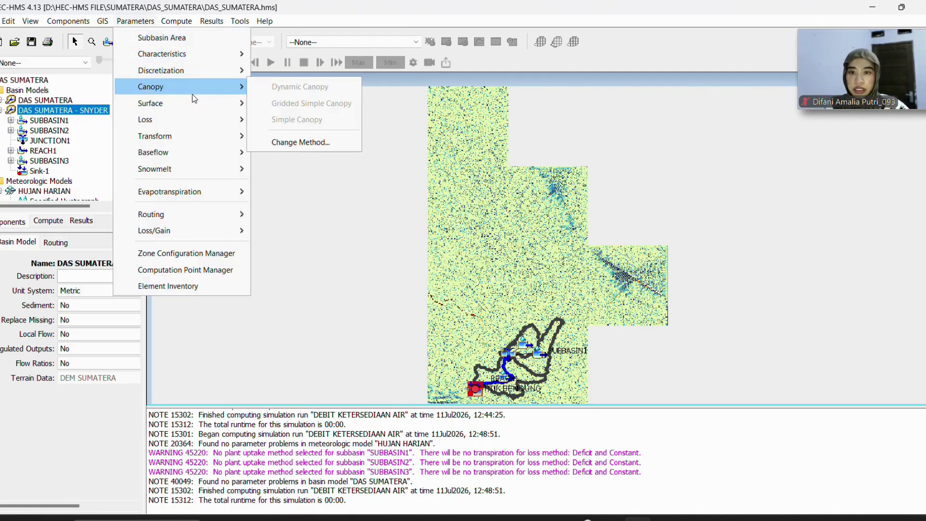
{"action": "mouse_move", "coordinate": [199, 106]}
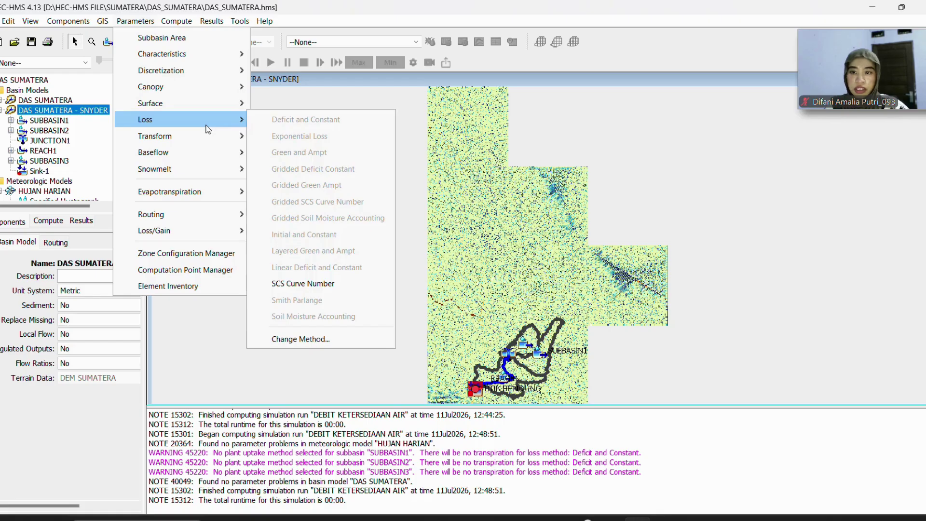
{"action": "left_click", "coordinate": [332, 280]}
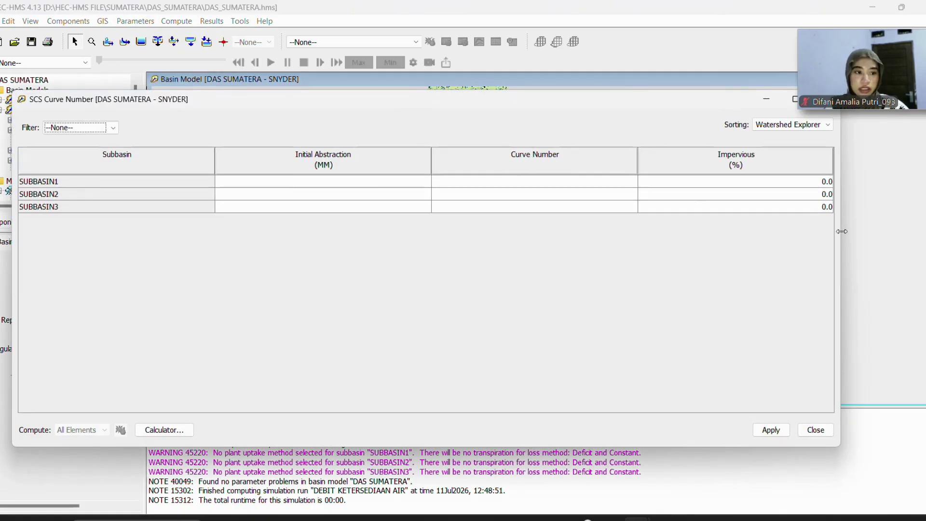
{"action": "left_click_drag", "start_coordinate": [842, 232], "coordinate": [323, 255]}
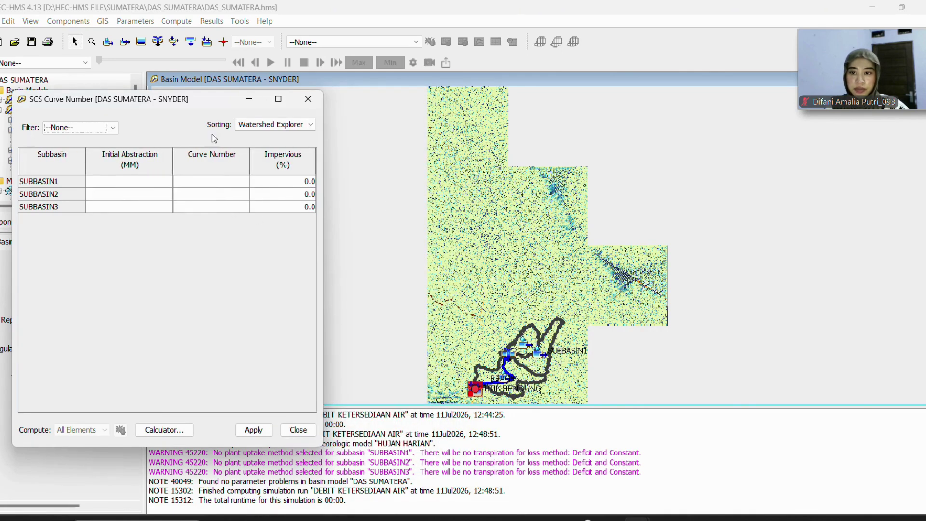
{"action": "left_click_drag", "start_coordinate": [213, 99], "coordinate": [379, 110]}
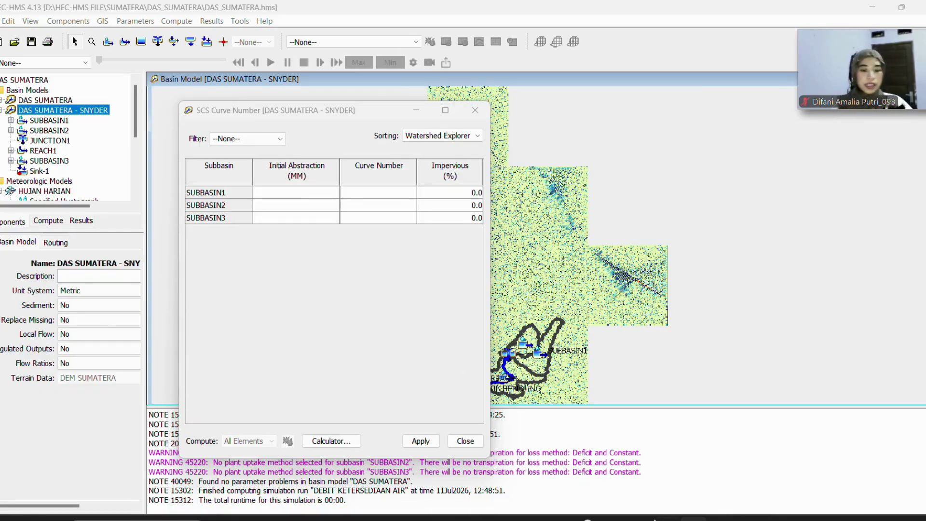
Switch to the Input Hidrologi Sitakkurak_Rev01 workbook in Excel and show the parameter table on the Snyder Sitakkurak sheet
{"action": "key", "text": "alt+Tab"}
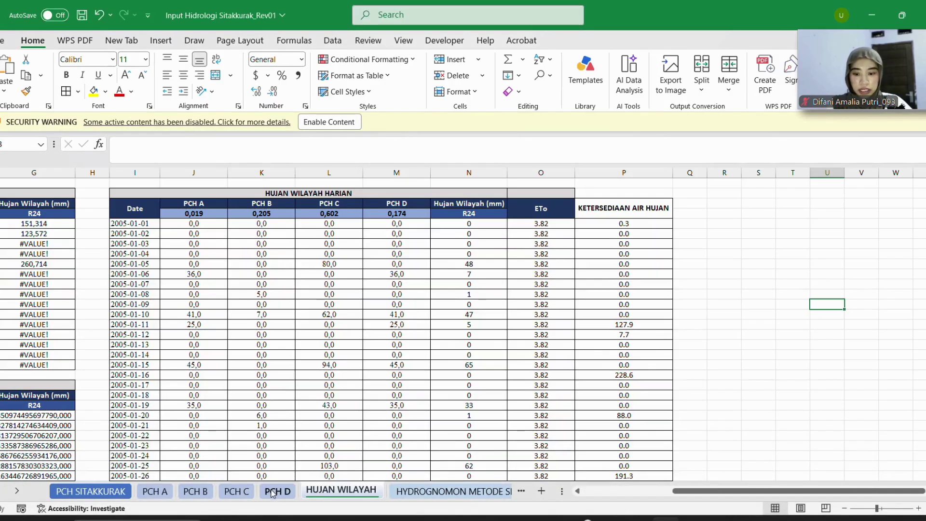
{"action": "left_click", "coordinate": [501, 491]}
{"action": "left_click", "coordinate": [522, 490]}
{"action": "left_click", "coordinate": [407, 491]}
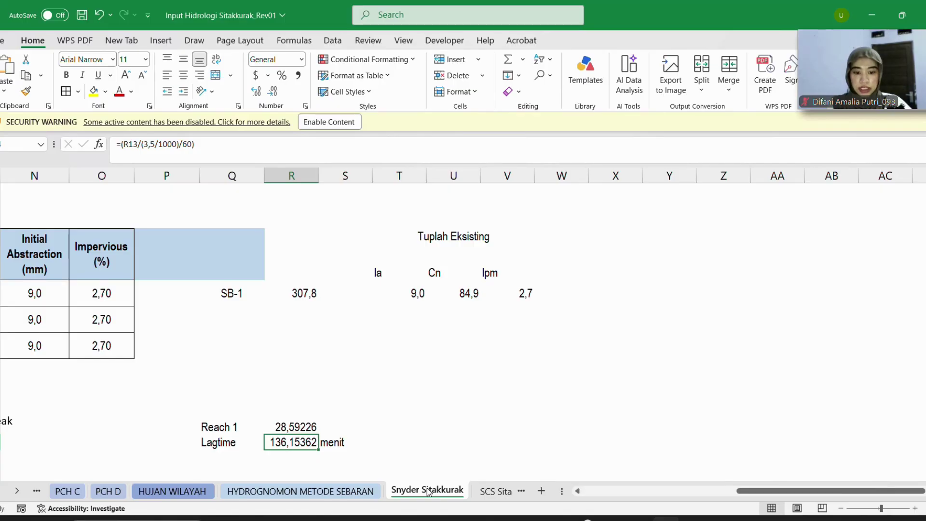
{"action": "scroll", "coordinate": [214, 303], "scroll_direction": "down", "scroll_amount": 5}
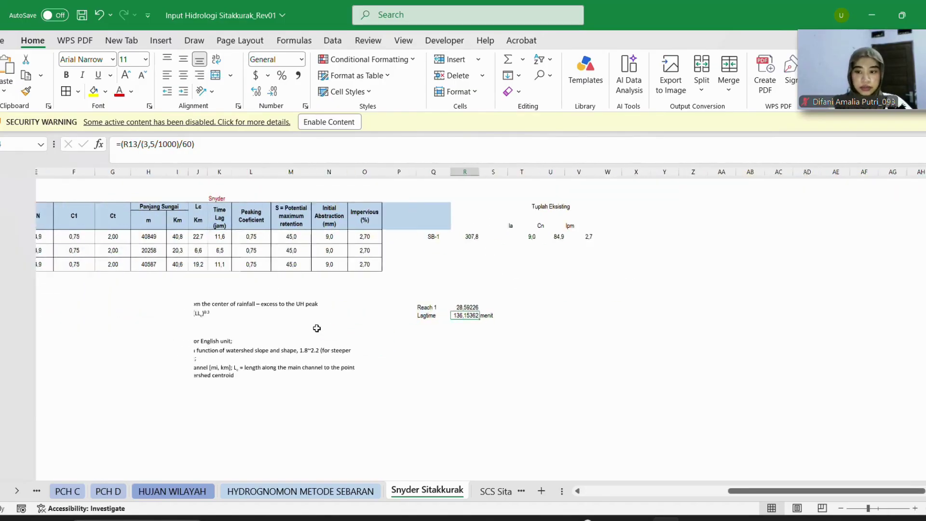
{"action": "left_click", "coordinate": [495, 491]}
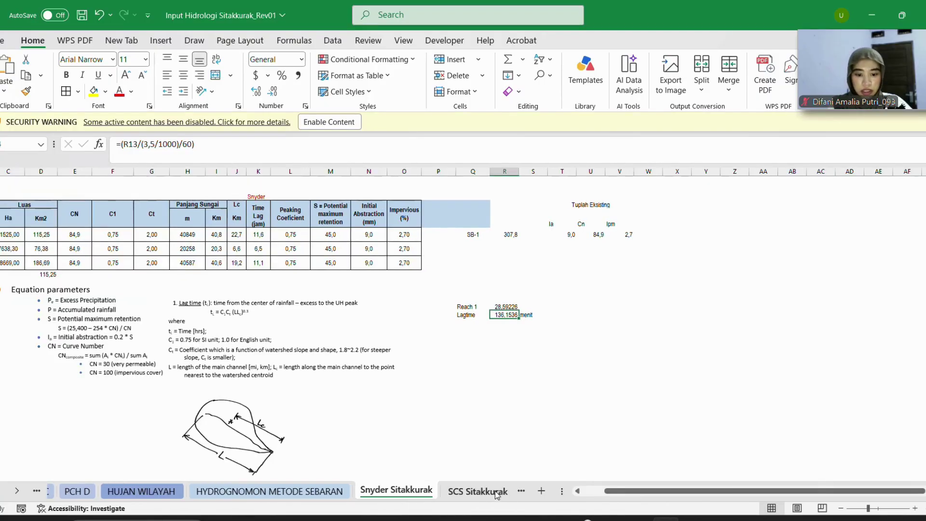
{"action": "left_click", "coordinate": [381, 491]}
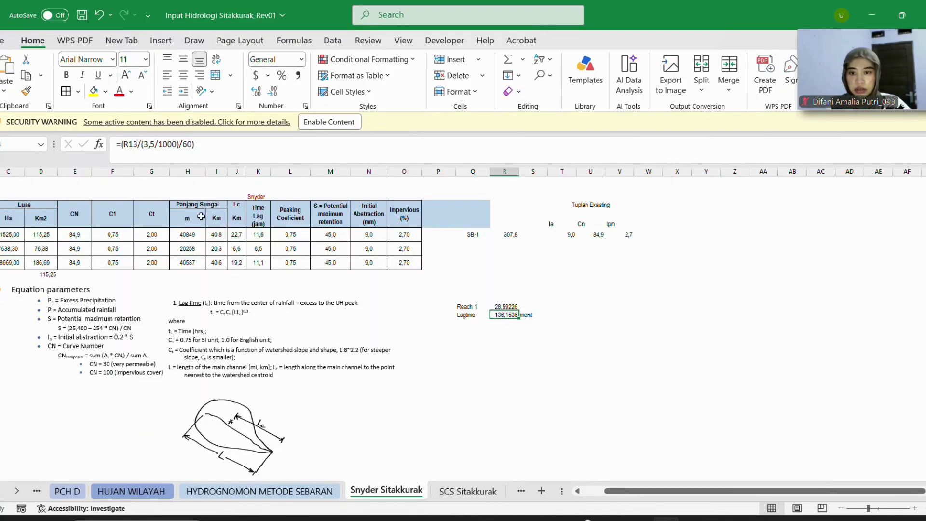
Bring the HEC-HMS SCS Curve Number window over the workbook and place it beside the Snyder parameter table
{"action": "mouse_move", "coordinate": [637, 519]}
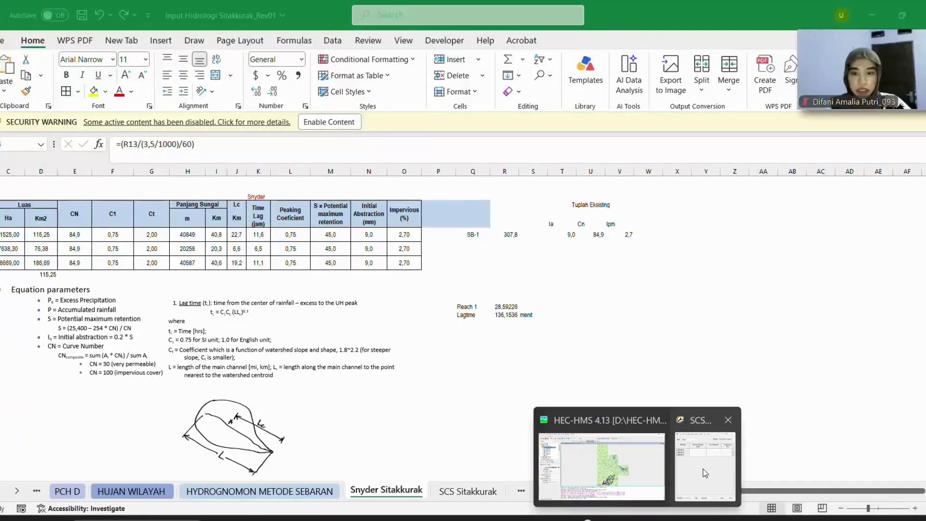
{"action": "left_click", "coordinate": [706, 474]}
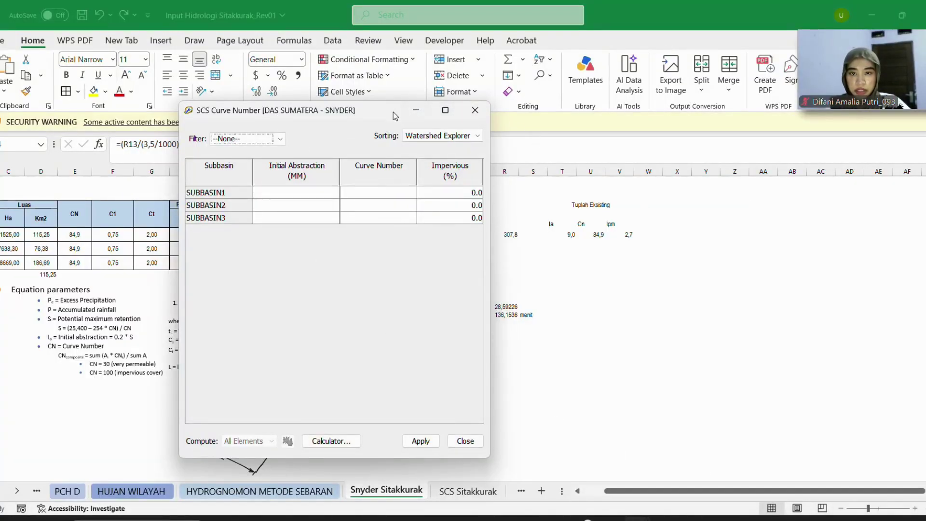
{"action": "left_click_drag", "start_coordinate": [393, 111], "coordinate": [750, 101]}
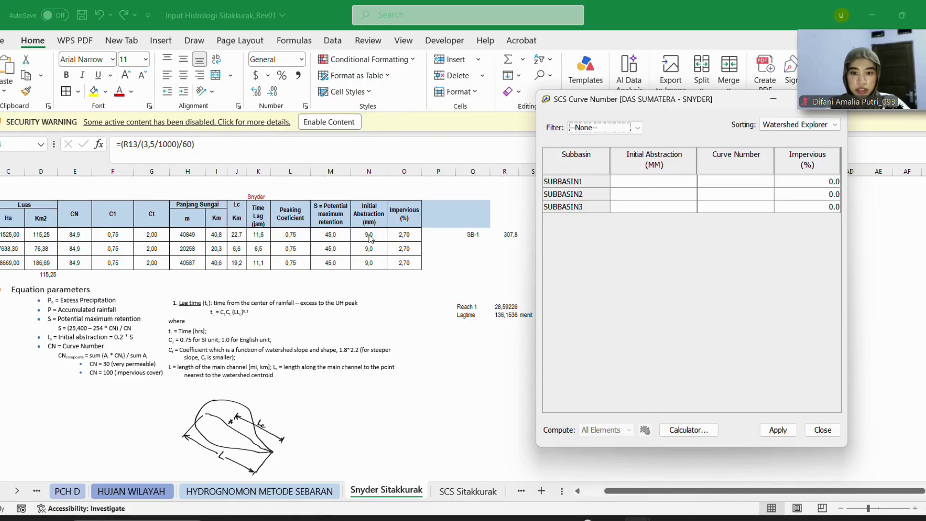
Copy the three Initial Abstraction values from the Excel sheet and select SUBBASIN1's Initial Abstraction cell in the HEC-HMS SCS Curve Number table
{"action": "left_click", "coordinate": [390, 223]}
{"action": "left_click_drag", "start_coordinate": [369, 235], "coordinate": [376, 265]}
{"action": "key", "text": "ctrl+c"}
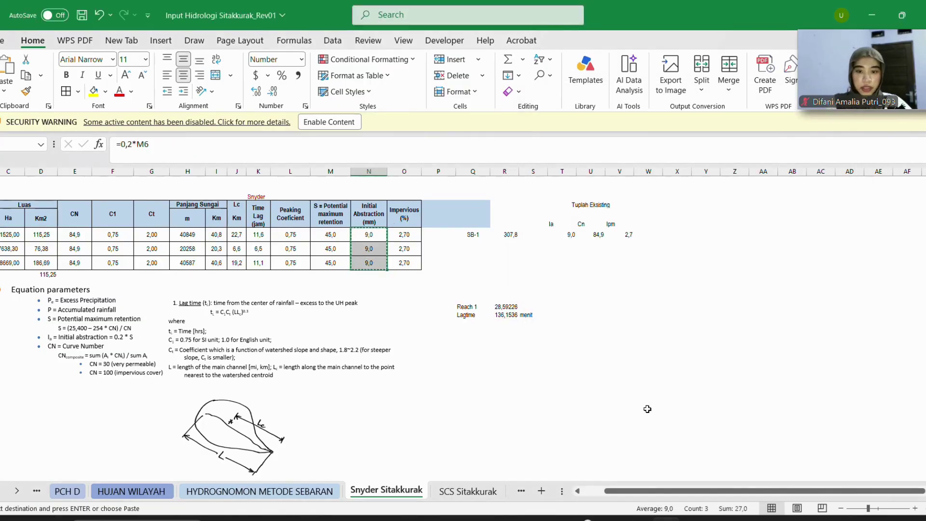
{"action": "left_click", "coordinate": [637, 520]}
{"action": "left_click", "coordinate": [586, 449]}
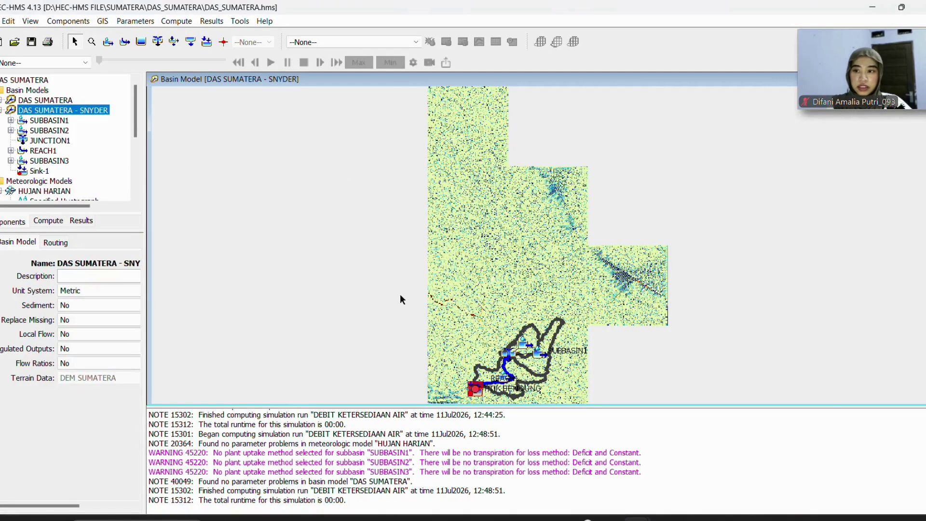
{"action": "mouse_move", "coordinate": [666, 520]}
{"action": "left_click", "coordinate": [696, 475]}
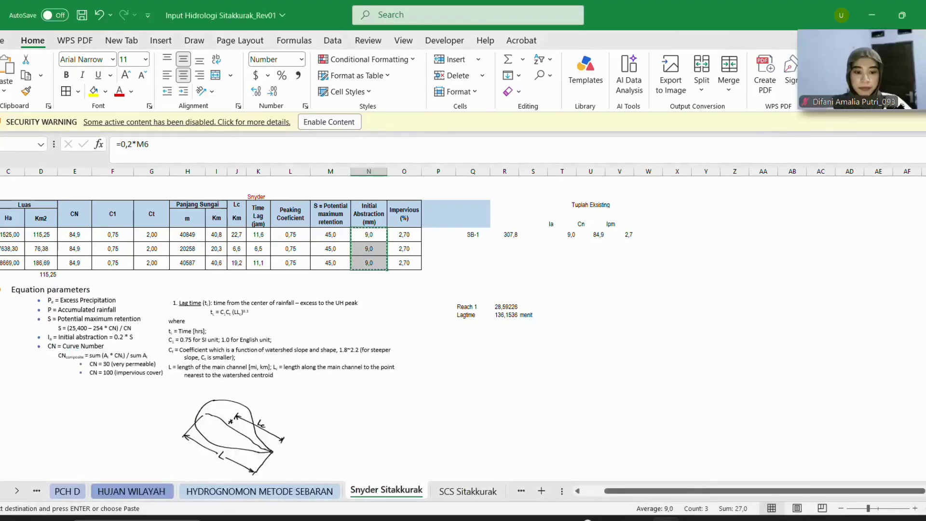
{"action": "mouse_move", "coordinate": [637, 519]}
{"action": "left_click", "coordinate": [599, 470]}
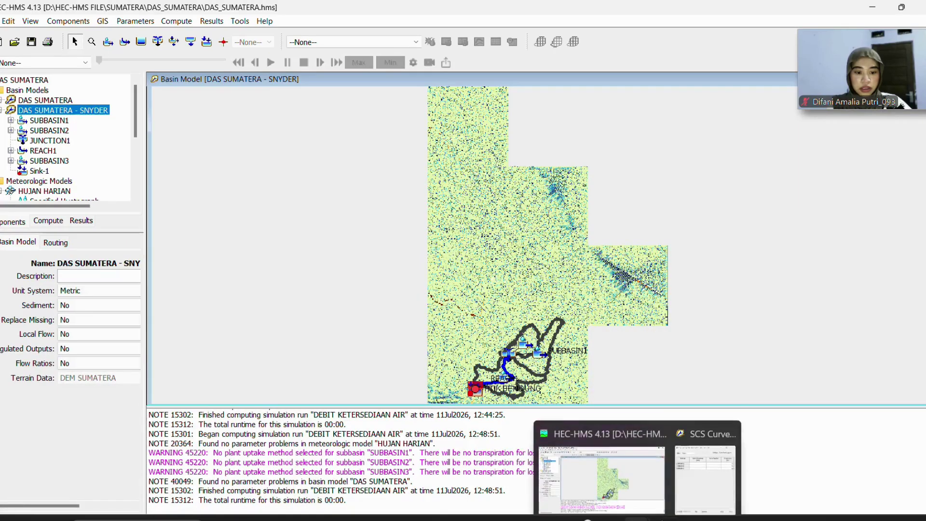
{"action": "left_click", "coordinate": [704, 470]}
{"action": "left_click", "coordinate": [655, 182]}
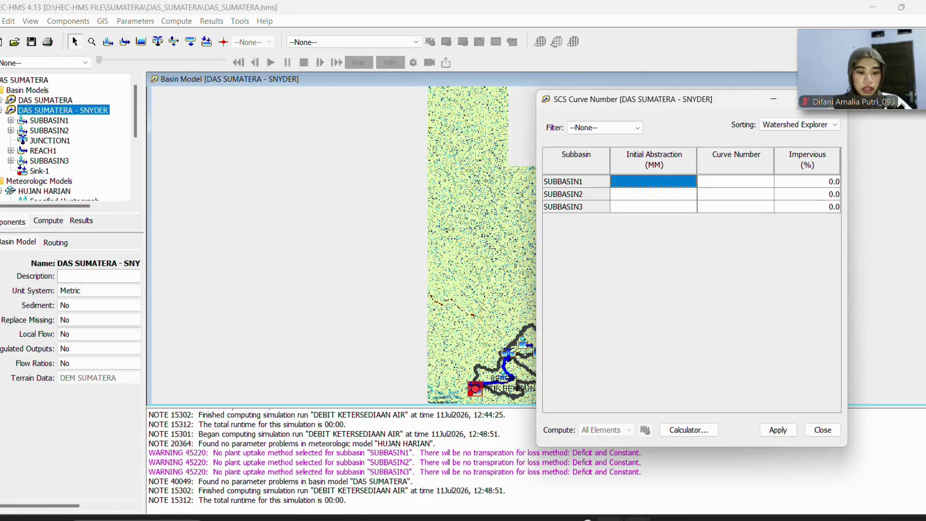
Switch to Excel and try to replace all decimal commas with periods on the Snyder Sitakkurak sheet
{"action": "left_click", "coordinate": [666, 519]}
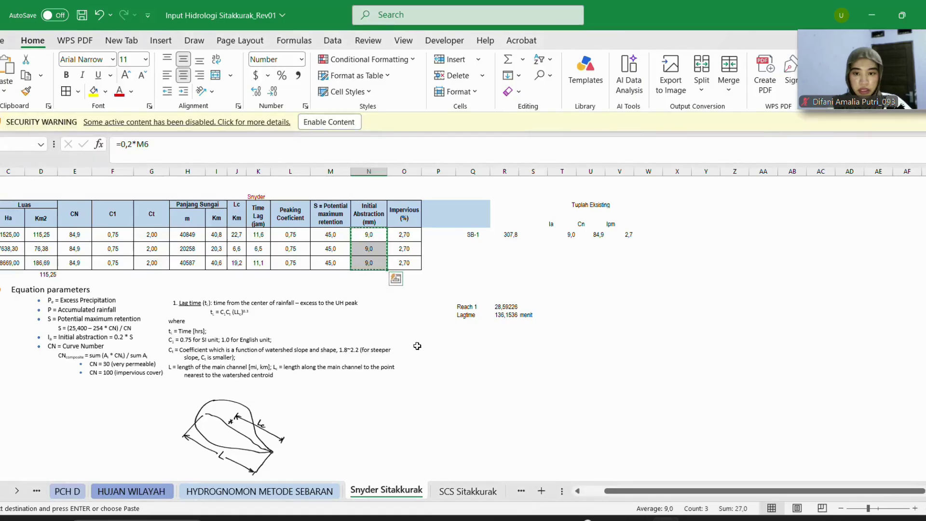
{"action": "left_click", "coordinate": [437, 322]}
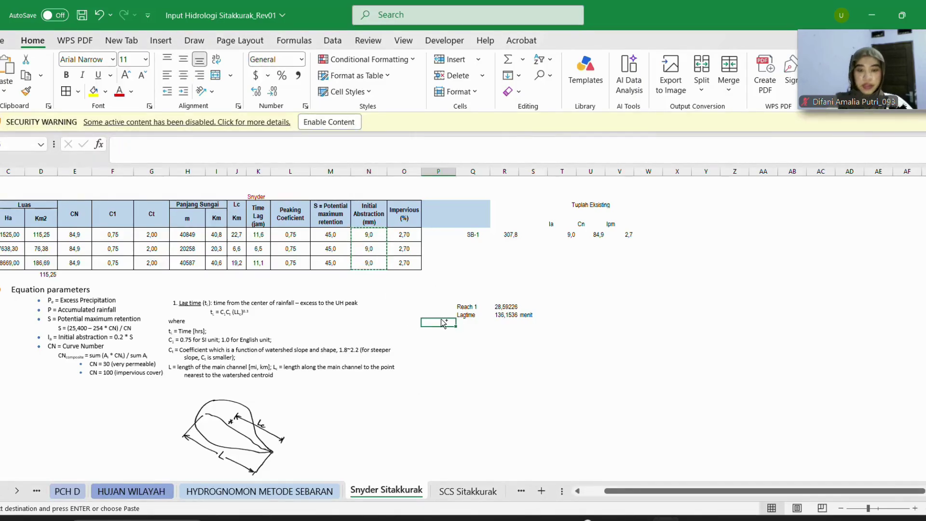
{"action": "key", "text": "ctrl+h"}
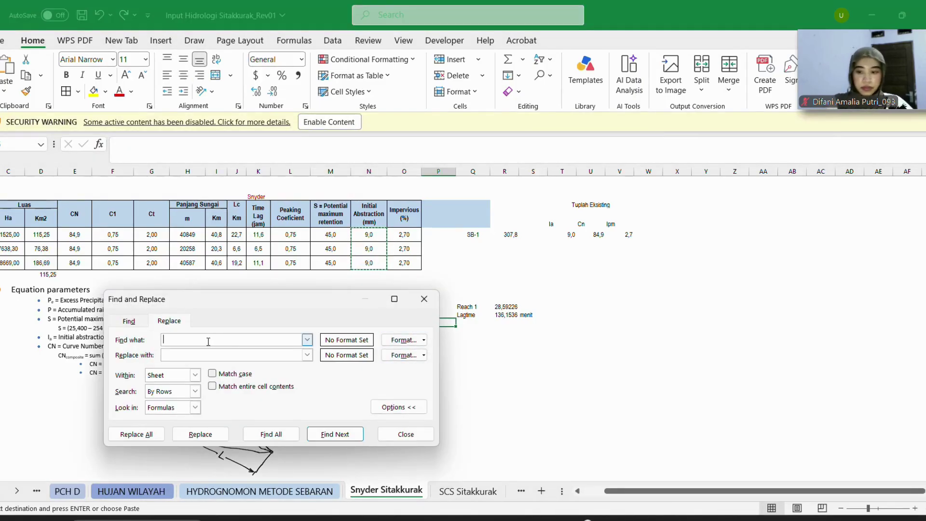
{"action": "type", "text": ","}
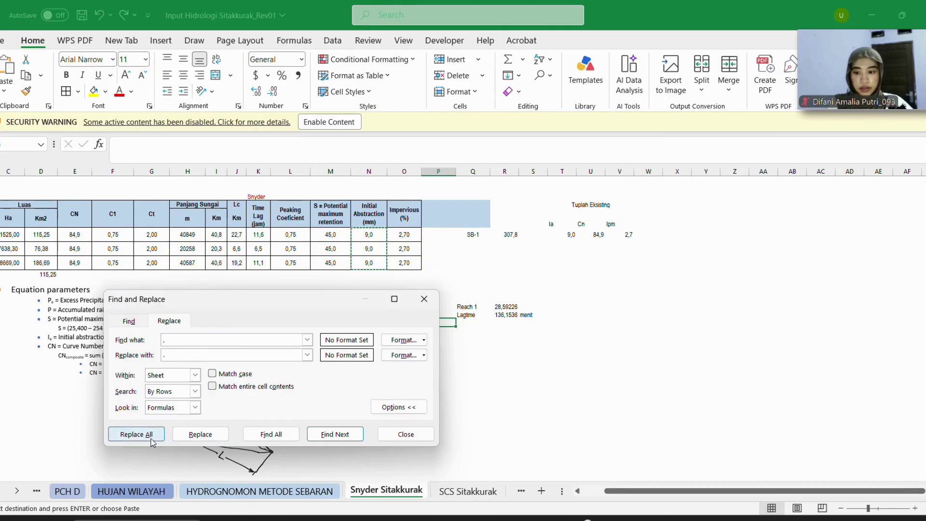
{"action": "left_click", "coordinate": [136, 434]}
{"action": "left_click", "coordinate": [351, 446]}
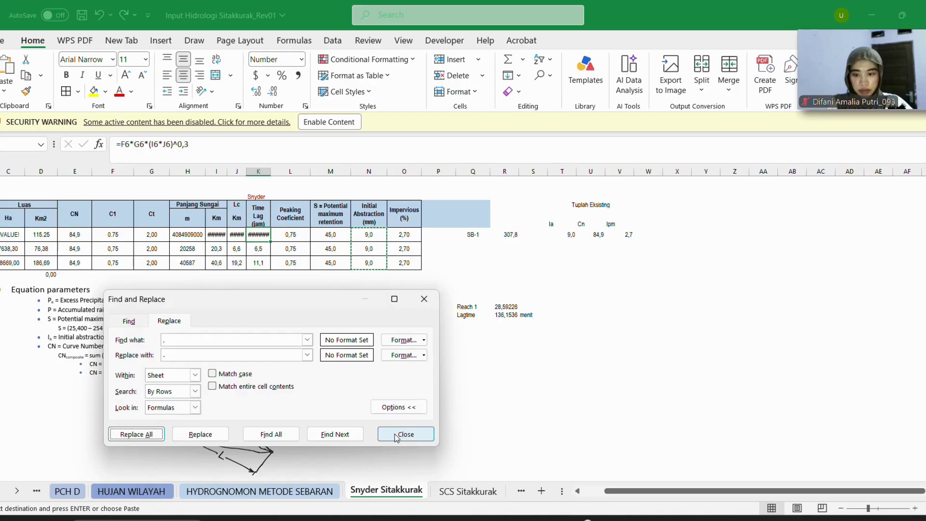
{"action": "left_click", "coordinate": [399, 432]}
Undo the comma replacement on the Snyder Sitakkurak sheet
{"action": "left_click_drag", "start_coordinate": [372, 230], "coordinate": [372, 264]}
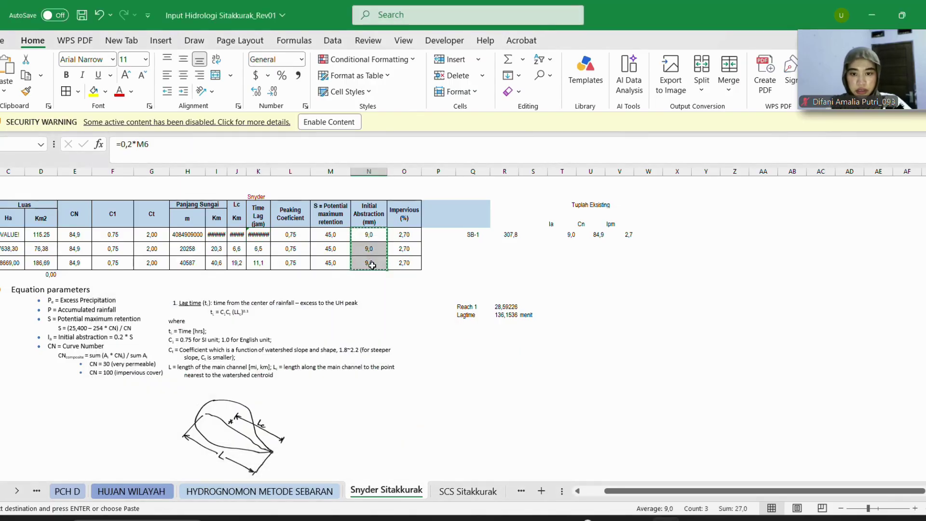
{"action": "left_click", "coordinate": [436, 347]}
{"action": "key", "text": "ctrl+z"}
{"action": "left_click", "coordinate": [376, 318]}
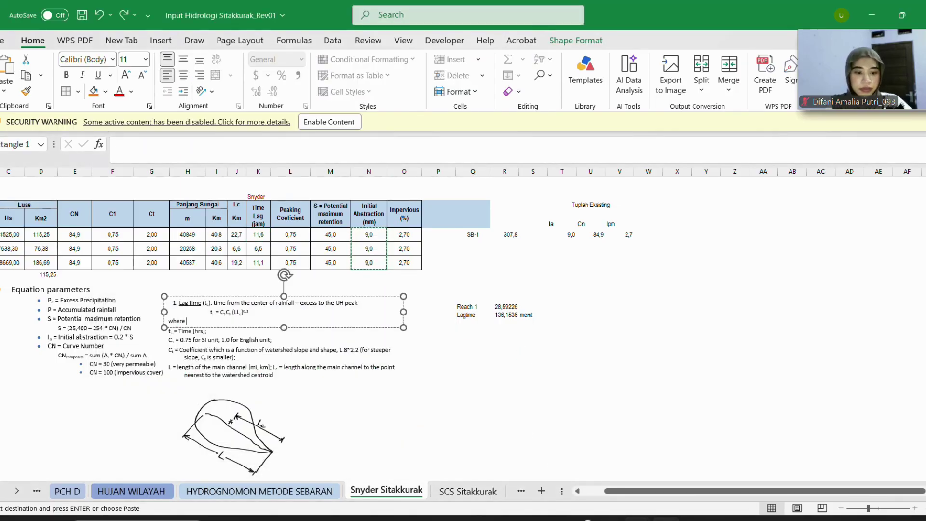
Switch to the HEC-HMS SCS Curve Number table and set the Initial Abstraction of SUBBASIN1, SUBBASIN2 and SUBBASIN3 to 9.0 mm
{"action": "mouse_move", "coordinate": [636, 519]}
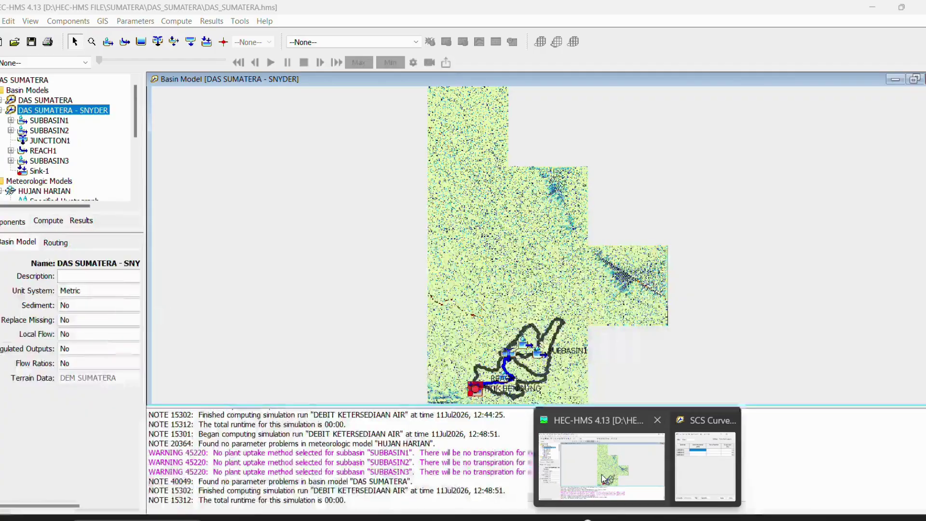
{"action": "left_click", "coordinate": [705, 465]}
{"action": "type", "text": "9.0"}
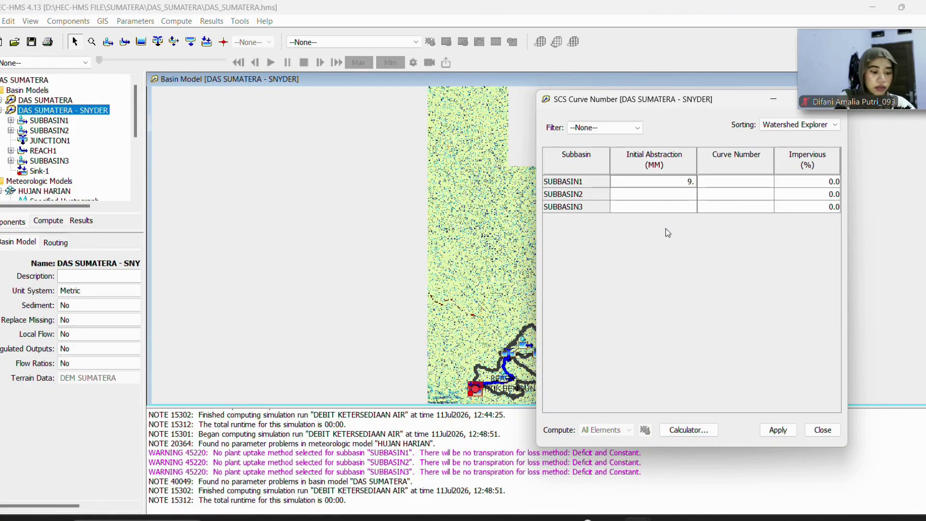
{"action": "left_click", "coordinate": [676, 187]}
{"action": "left_click", "coordinate": [687, 184]}
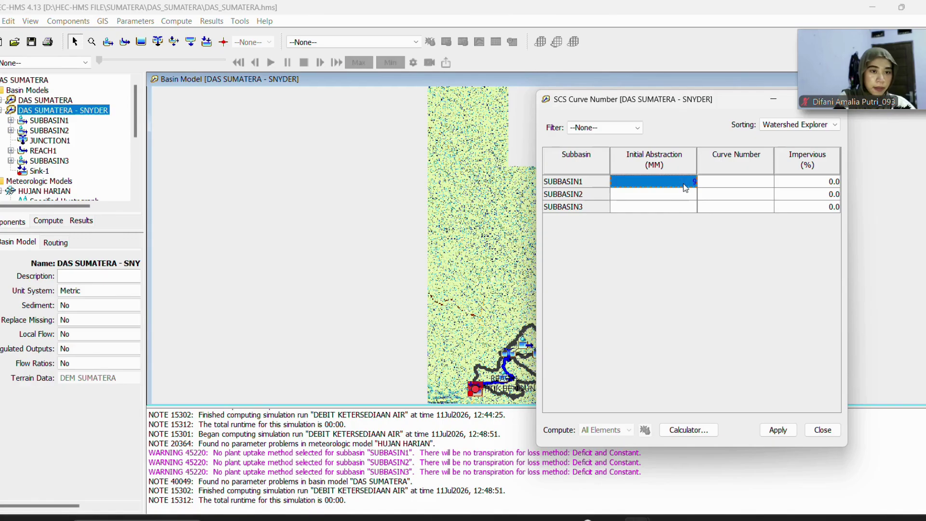
{"action": "type", "text": "."}
{"action": "left_click", "coordinate": [685, 195]}
{"action": "type", "text": "9.0"}
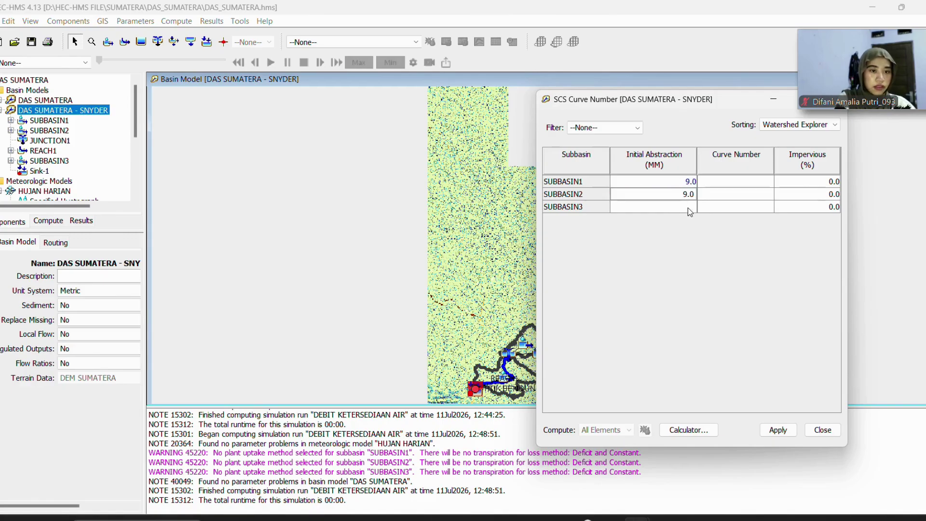
{"action": "left_click", "coordinate": [688, 208]}
{"action": "type", "text": "9.0"}
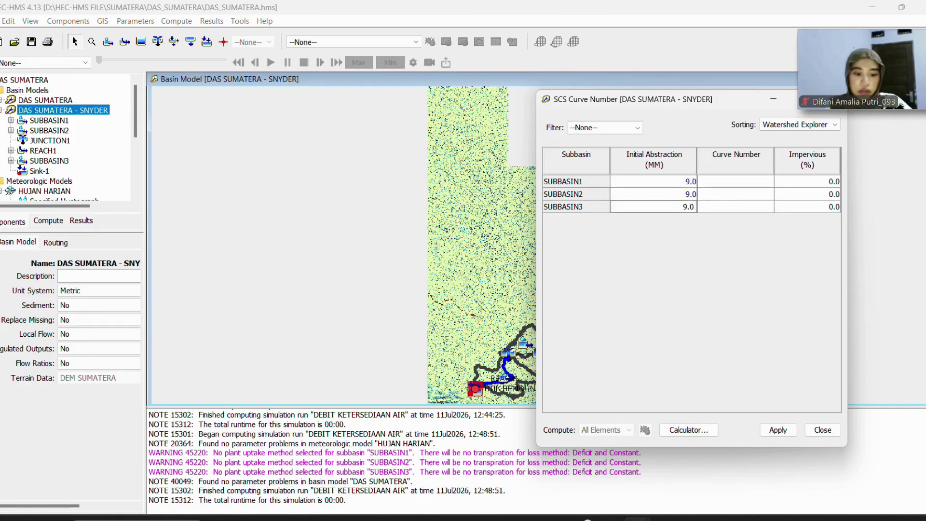
Look up the three CN values on the Snyder Sitakkurak sheet in Excel and return to the HEC-HMS SCS Curve Number table
{"action": "left_click", "coordinate": [666, 520]}
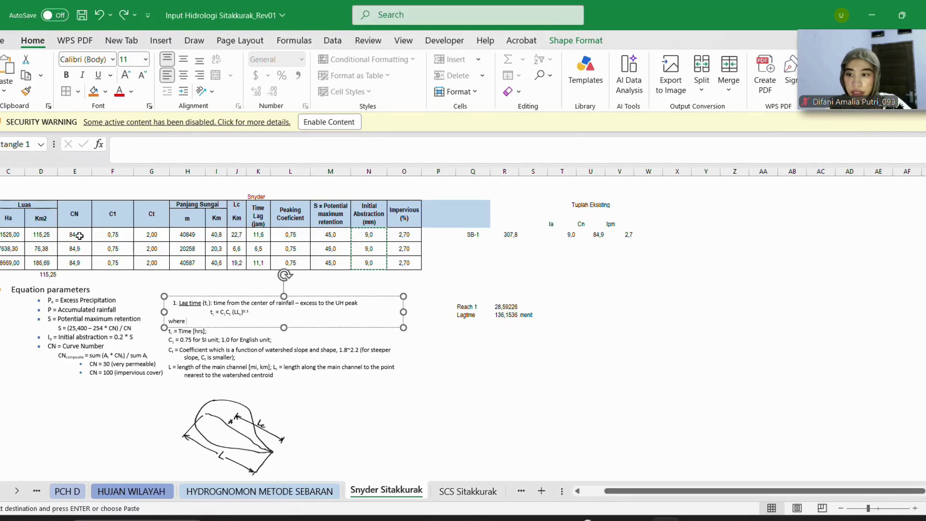
{"action": "left_click", "coordinate": [79, 236]}
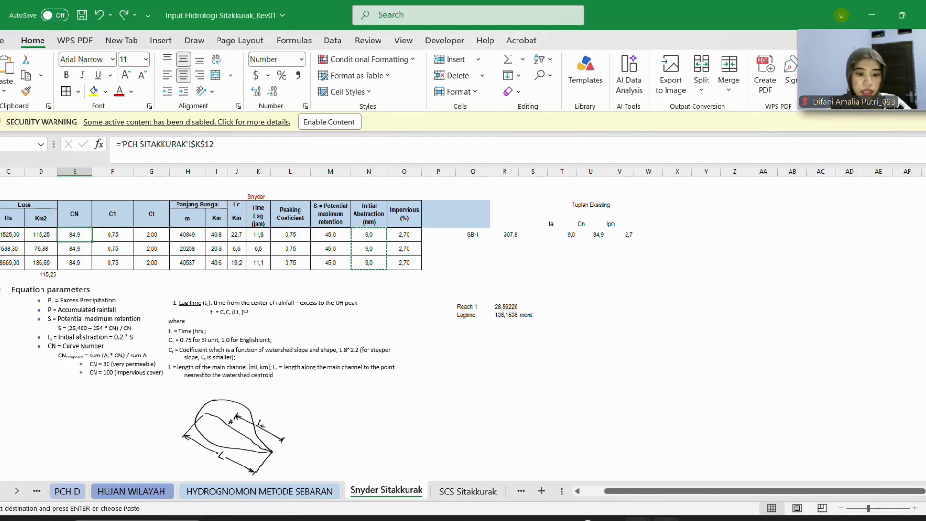
{"action": "left_click", "coordinate": [601, 465]}
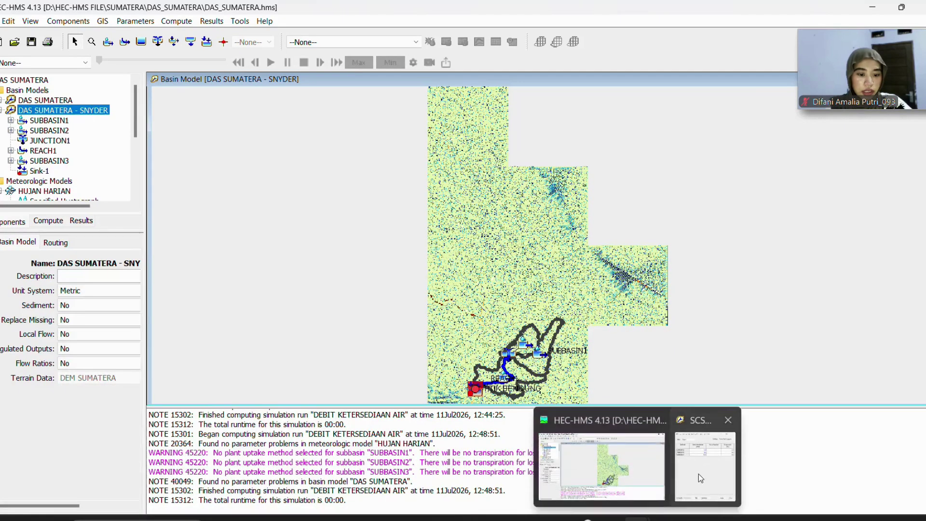
{"action": "left_click", "coordinate": [700, 478]}
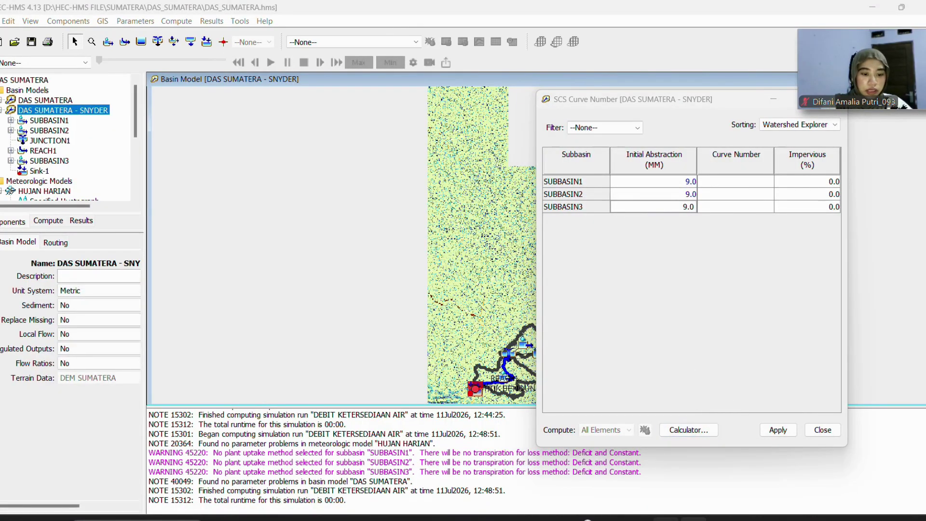
{"action": "mouse_move", "coordinate": [666, 518]}
{"action": "left_click", "coordinate": [662, 489]}
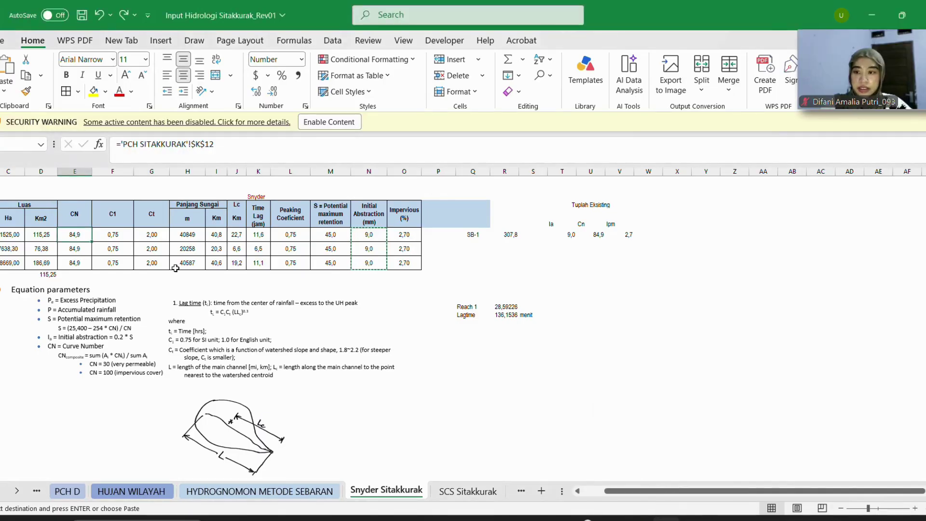
{"action": "left_click_drag", "start_coordinate": [82, 235], "coordinate": [76, 263]}
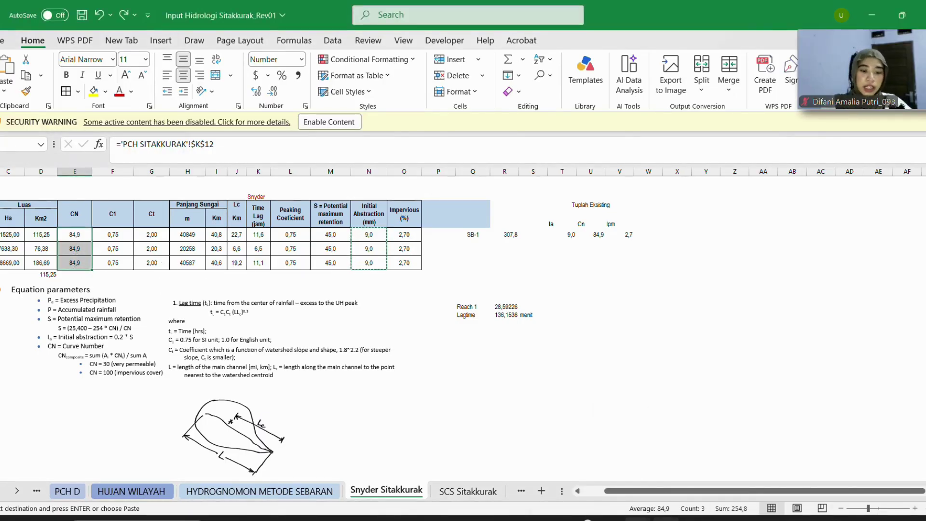
{"action": "mouse_move", "coordinate": [637, 519]}
{"action": "left_click", "coordinate": [579, 463]}
{"action": "left_click", "coordinate": [700, 478]}
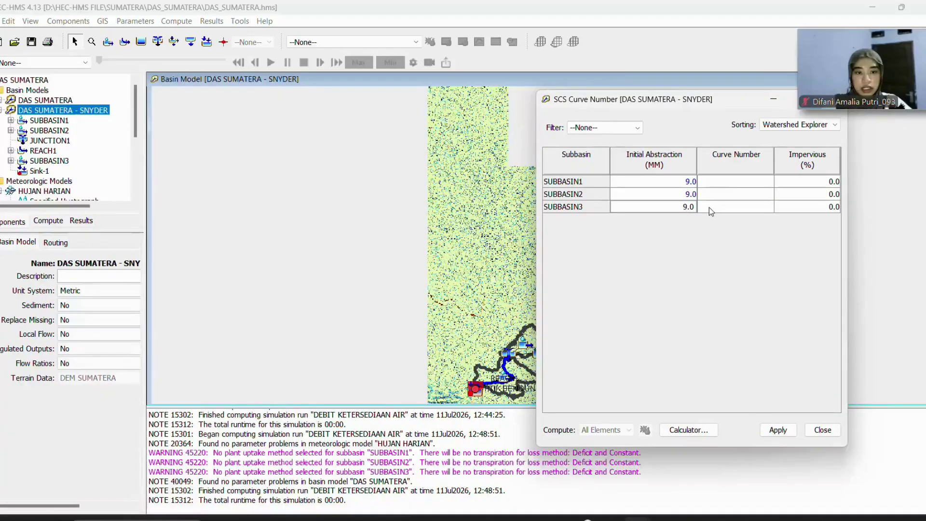
Set the Curve Number of SUBBASIN1, SUBBASIN2 and SUBBASIN3 to 84.9
{"action": "left_click", "coordinate": [729, 186]}
{"action": "type", "text": "84.9"}
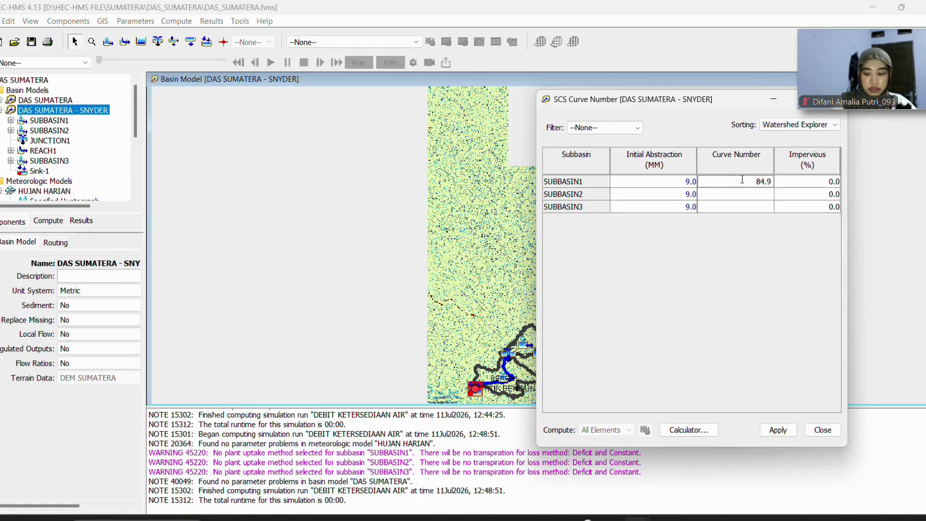
{"action": "left_click", "coordinate": [742, 179]}
{"action": "key", "text": "ctrl+c"}
{"action": "left_click_drag", "start_coordinate": [761, 196], "coordinate": [759, 206]}
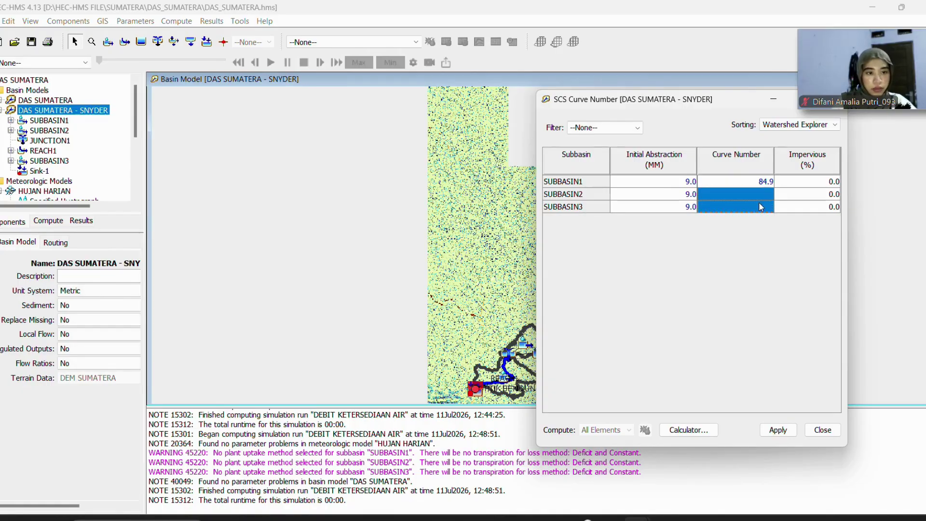
{"action": "key", "text": "ctrl+v"}
{"action": "left_click", "coordinate": [764, 207]}
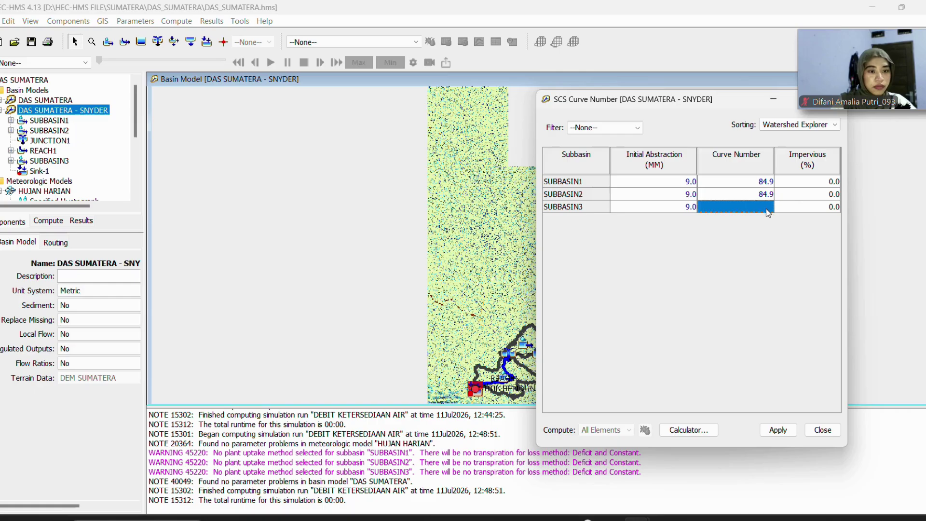
{"action": "key", "text": "ctrl+v"}
Copy the three Impervious (%) values from the Snyder Sitakkurak sheet in Excel and return to the HEC-HMS SCS Curve Number table
{"action": "left_click", "coordinate": [799, 182]}
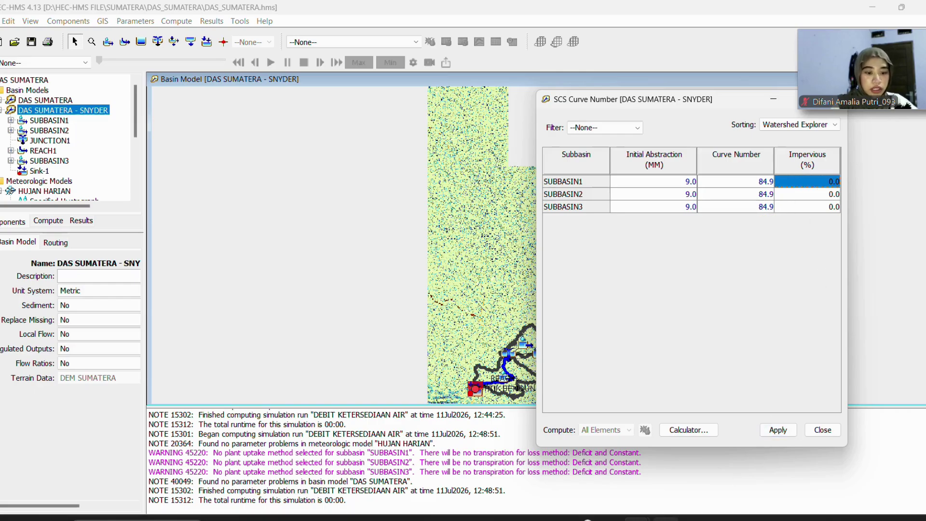
{"action": "left_click", "coordinate": [669, 518]}
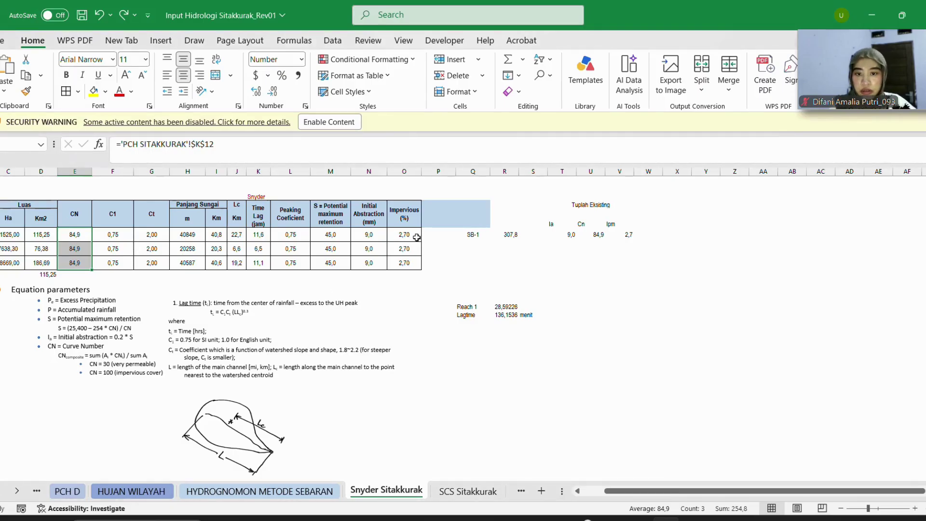
{"action": "left_click_drag", "start_coordinate": [420, 236], "coordinate": [412, 263]}
{"action": "key", "text": "ctrl+c"}
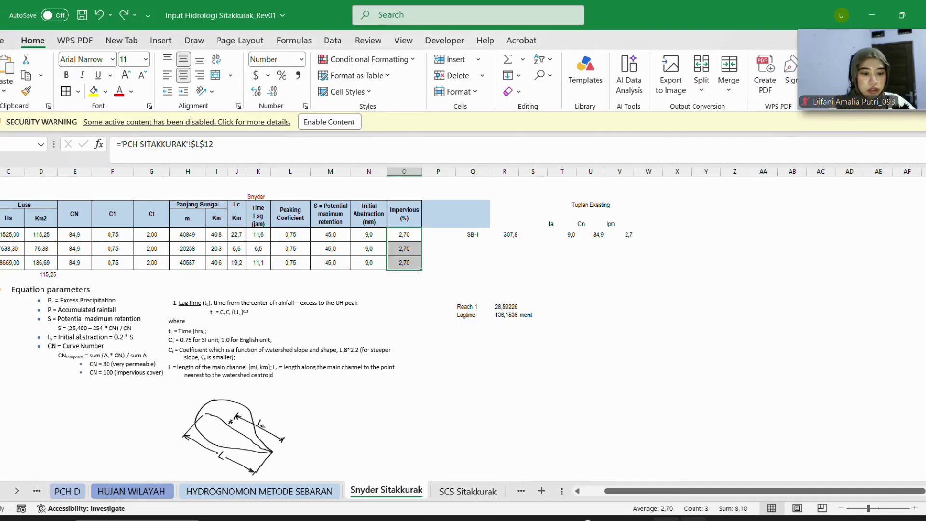
{"action": "left_click", "coordinate": [694, 519]}
{"action": "left_click", "coordinate": [574, 483]}
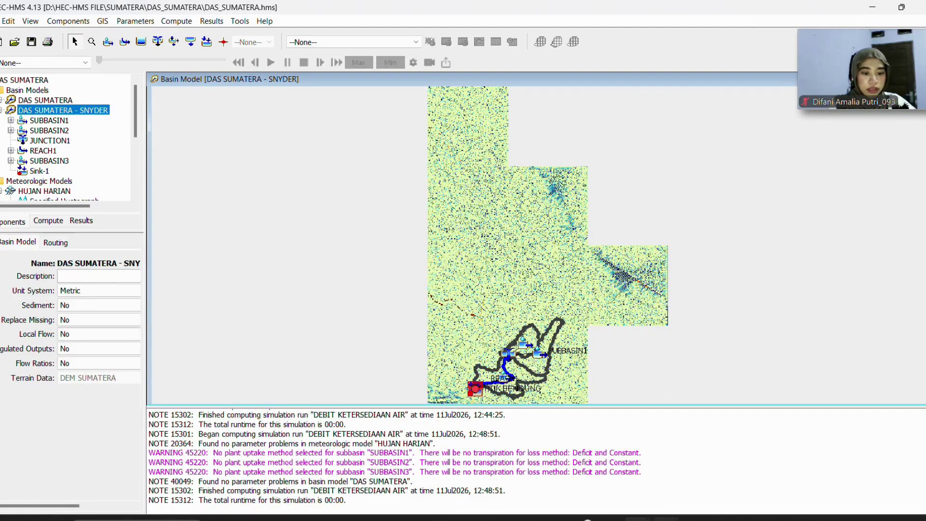
{"action": "left_click", "coordinate": [667, 518]}
{"action": "left_click", "coordinate": [717, 468]}
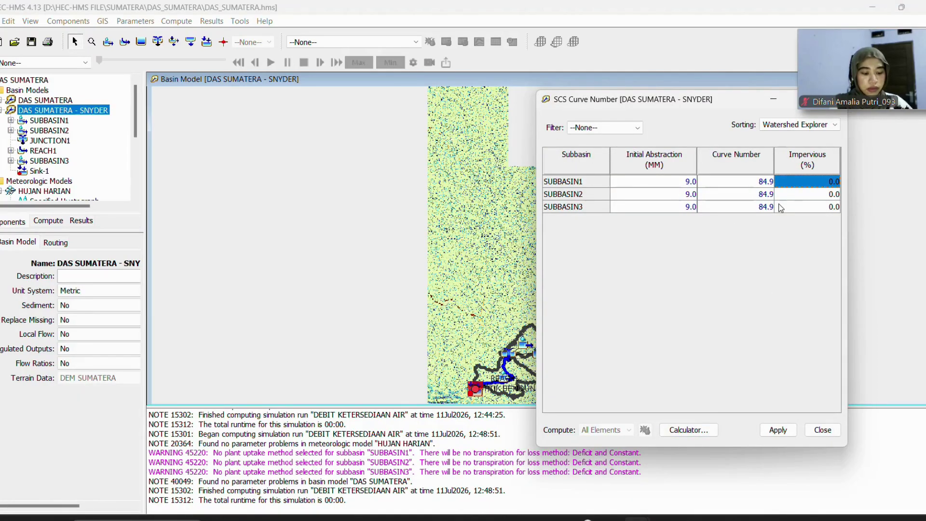
Set SUBBASIN1's Impervious value to 2.70 % and copy it to SUBBASIN2 and SUBBASIN3
{"action": "type", "text": "2.70"}
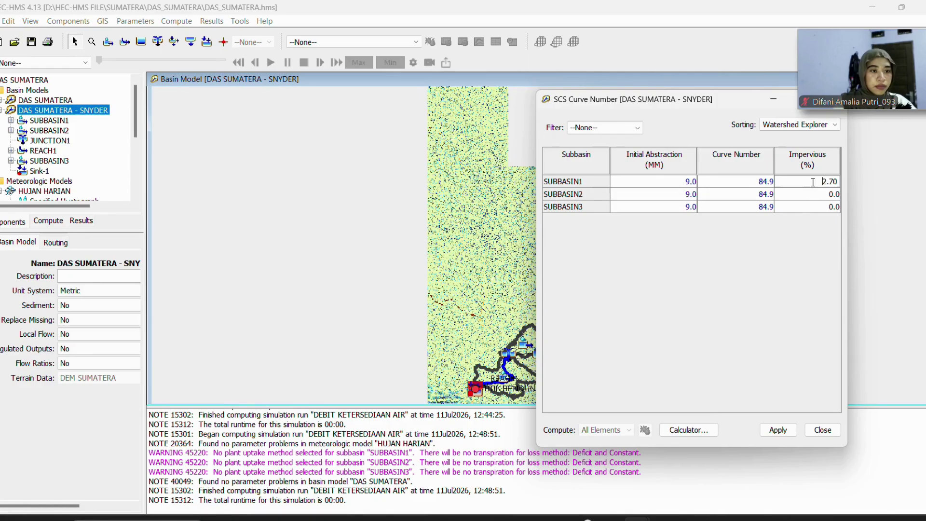
{"action": "left_click_drag", "start_coordinate": [814, 182], "coordinate": [835, 181]}
{"action": "key", "text": "ctrl+c"}
{"action": "left_click", "coordinate": [810, 193]}
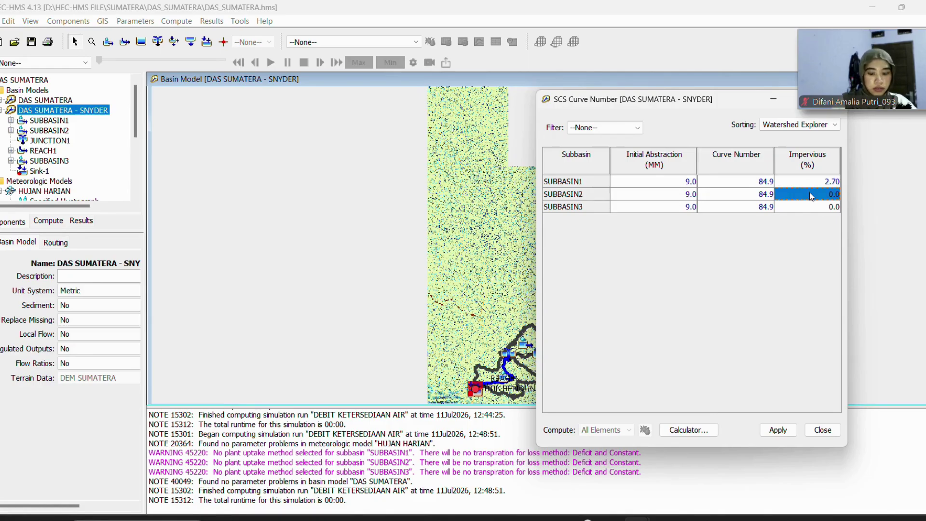
{"action": "key", "text": "ctrl+v"}
{"action": "left_click", "coordinate": [809, 204]}
{"action": "key", "text": "ctrl+v"}
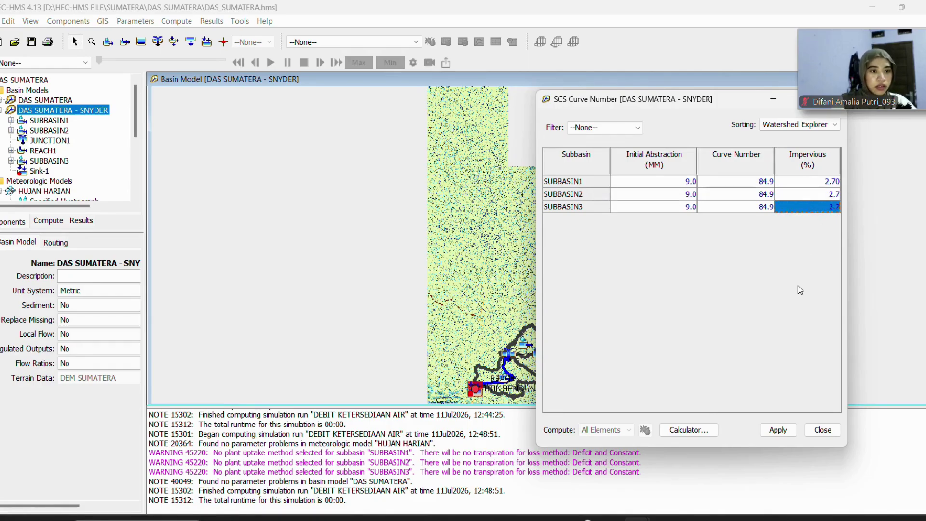
Rewrite the Impervious values of SUBBASIN2 and SUBBASIN3 as 2.70, apply the SCS Curve Number parameters and close the table
{"action": "left_click", "coordinate": [828, 196]}
{"action": "left_click", "coordinate": [828, 196]}
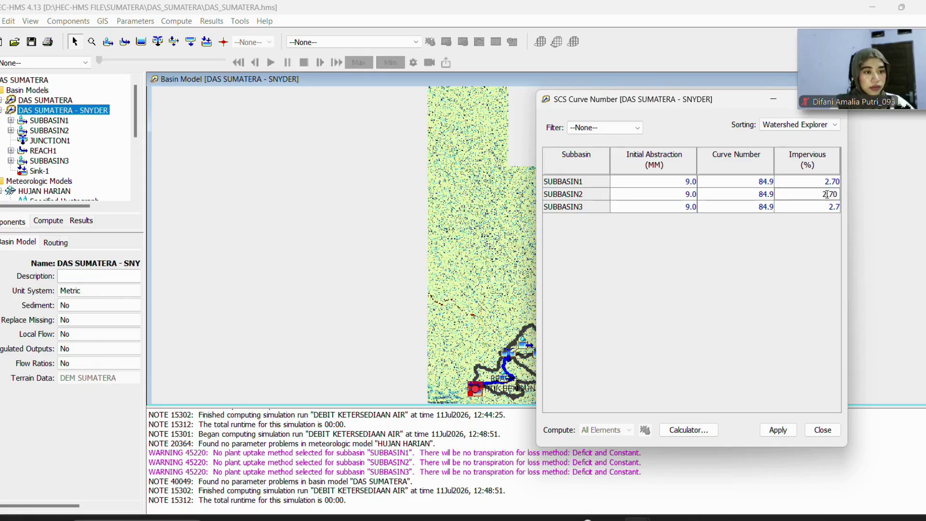
{"action": "left_click", "coordinate": [829, 205]}
{"action": "left_click", "coordinate": [829, 204]}
{"action": "key", "text": "BackSpace"}
{"action": "type", "text": "0"}
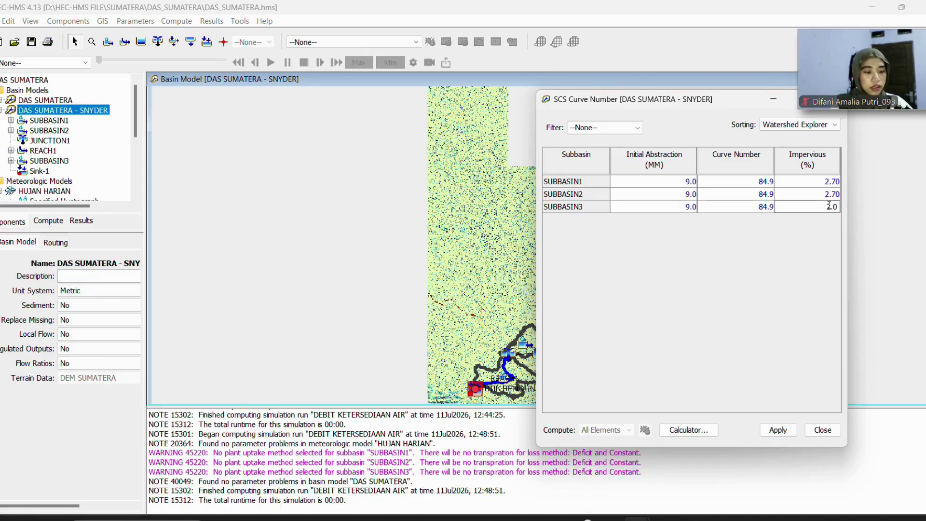
{"action": "type", "text": "0"}
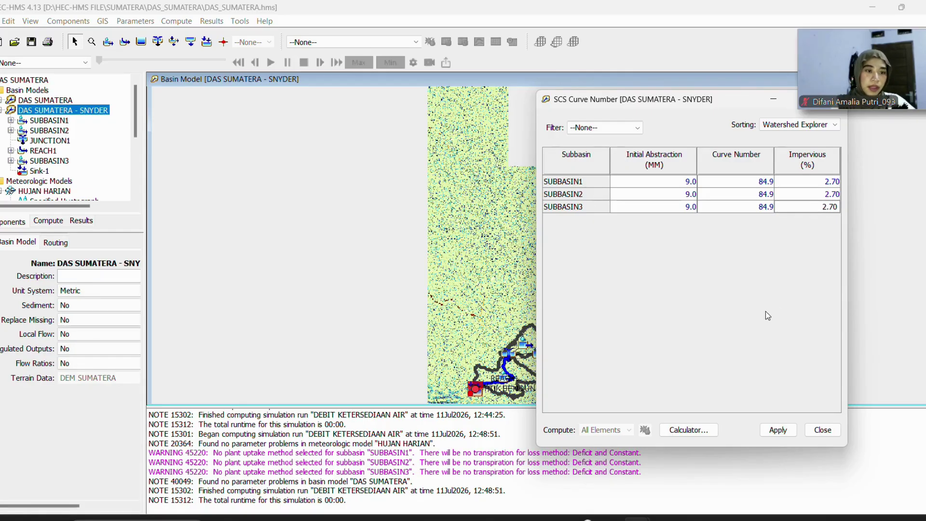
{"action": "left_click", "coordinate": [778, 429]}
{"action": "left_click", "coordinate": [823, 430]}
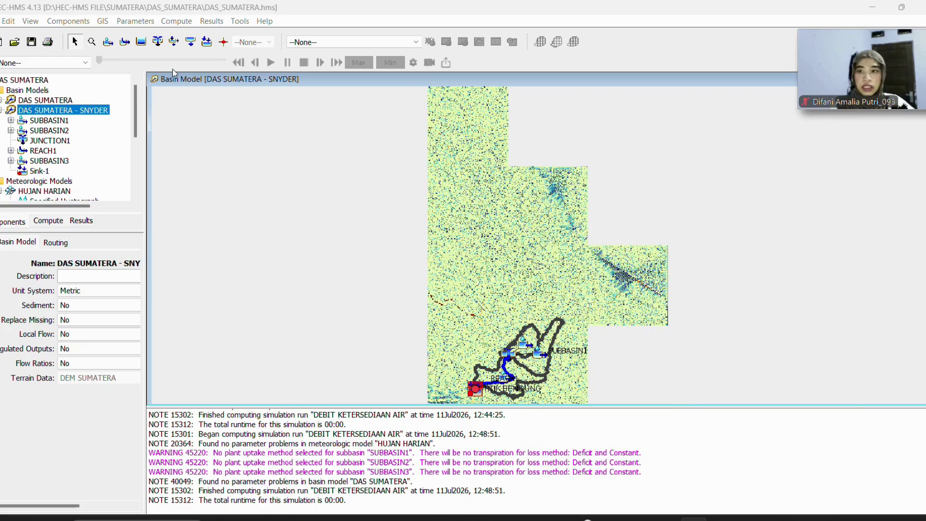
Open the Snyder Unit Hydrograph transform table for DAS SUMATERA - SNYDER to view its fields, and close it
{"action": "left_click", "coordinate": [125, 23]}
{"action": "mouse_move", "coordinate": [198, 109]}
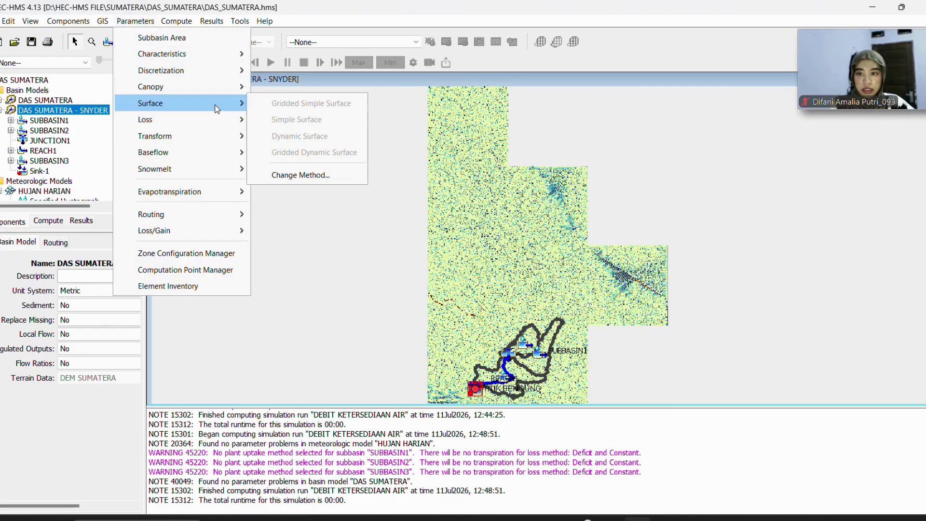
{"action": "mouse_move", "coordinate": [218, 125]}
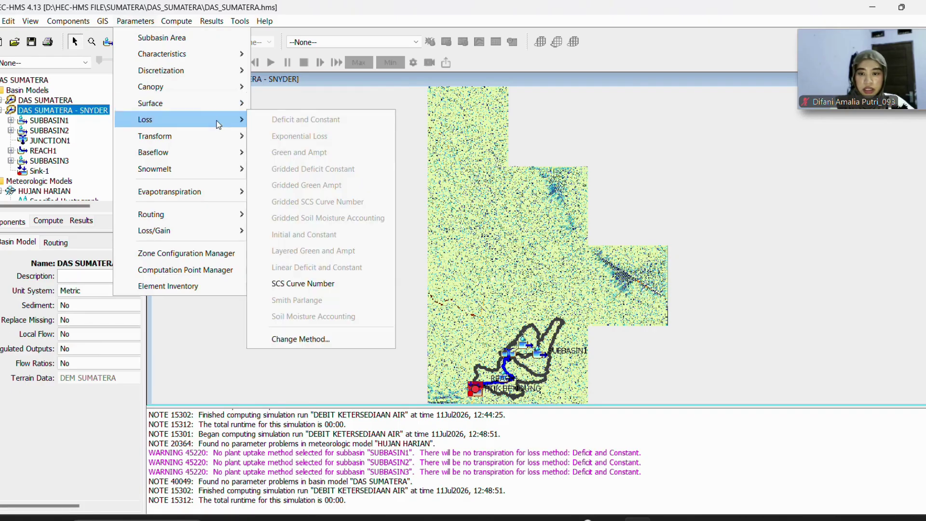
{"action": "mouse_move", "coordinate": [243, 136]}
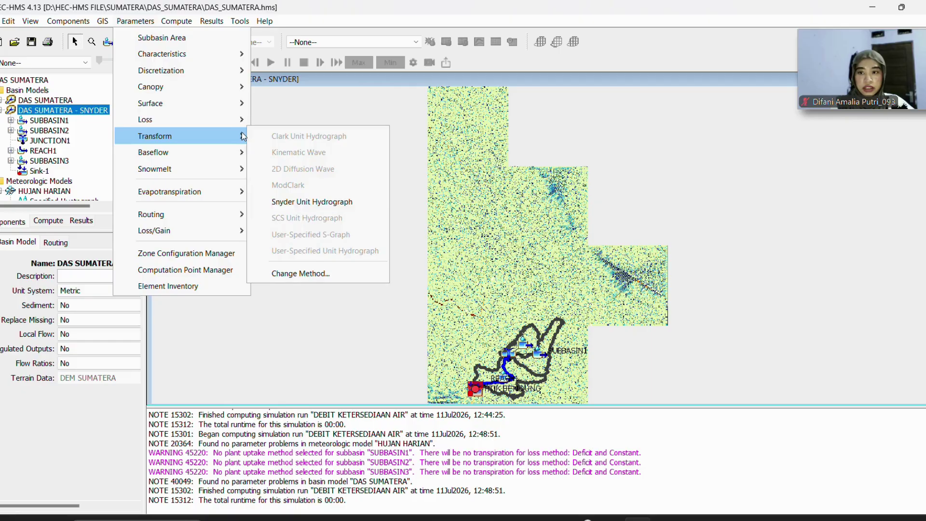
{"action": "left_click", "coordinate": [312, 202]}
{"action": "left_click_drag", "start_coordinate": [644, 108], "coordinate": [251, 110]}
{"action": "left_click", "coordinate": [418, 443]}
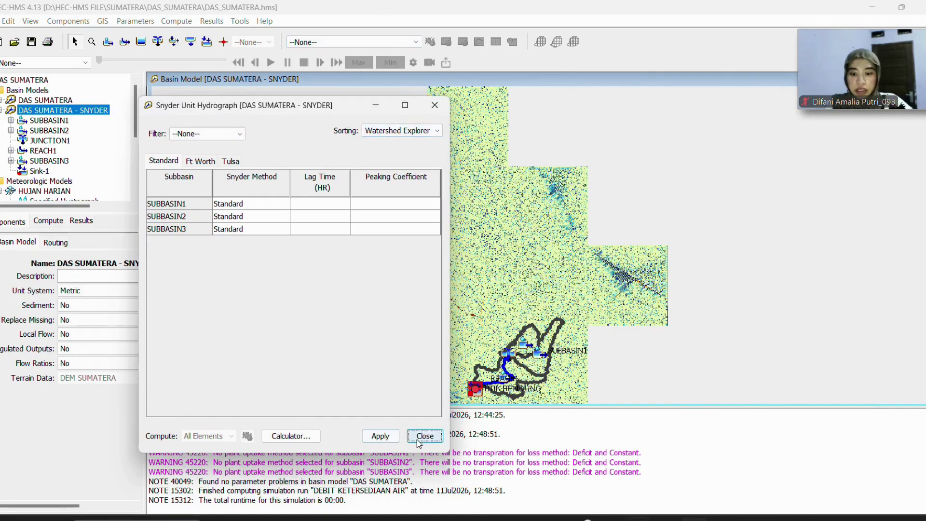
Reopen the SCS Curve Number loss table of the DAS SUMATERA - SNYDER basin model
{"action": "left_click", "coordinate": [135, 21]}
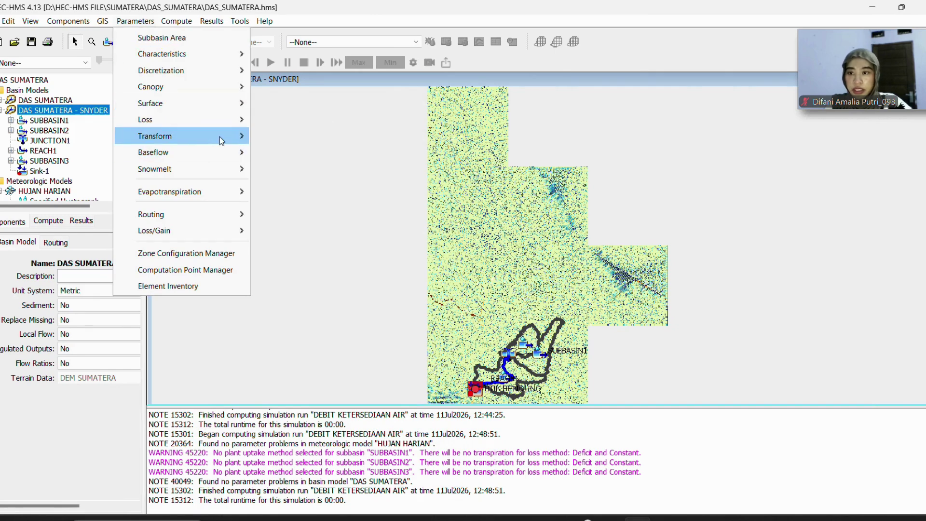
{"action": "mouse_move", "coordinate": [219, 137]}
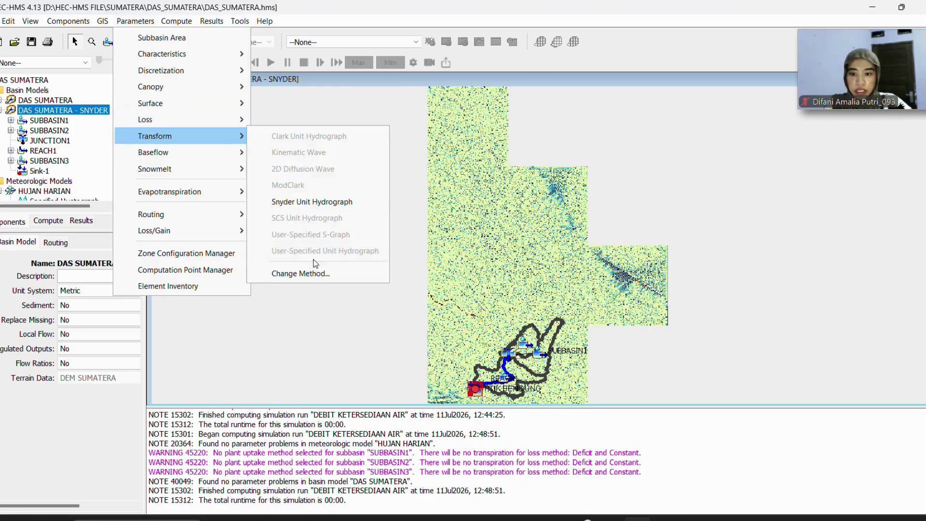
{"action": "mouse_move", "coordinate": [159, 119]}
{"action": "left_click", "coordinate": [328, 293]}
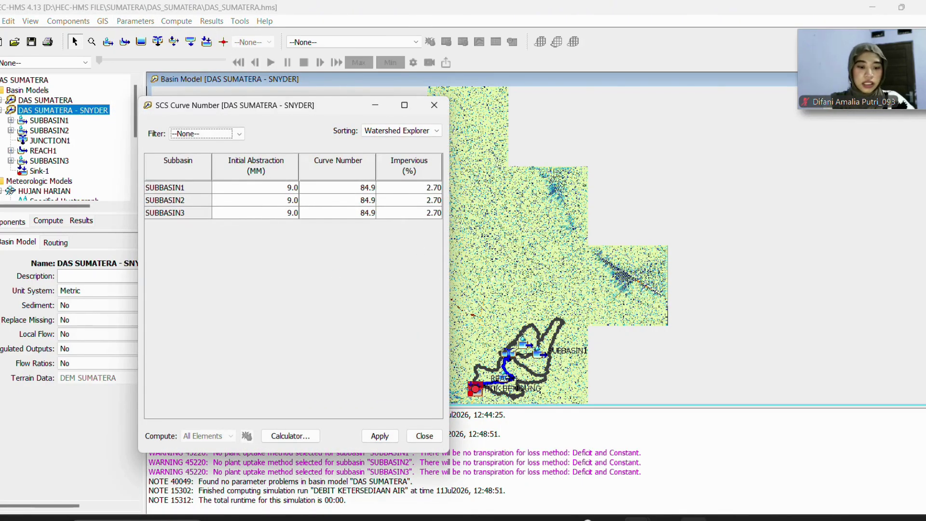
Switch to Excel and examine the subbasin parameters on the SCS Sitakkurak sheet
{"action": "left_click", "coordinate": [666, 519]}
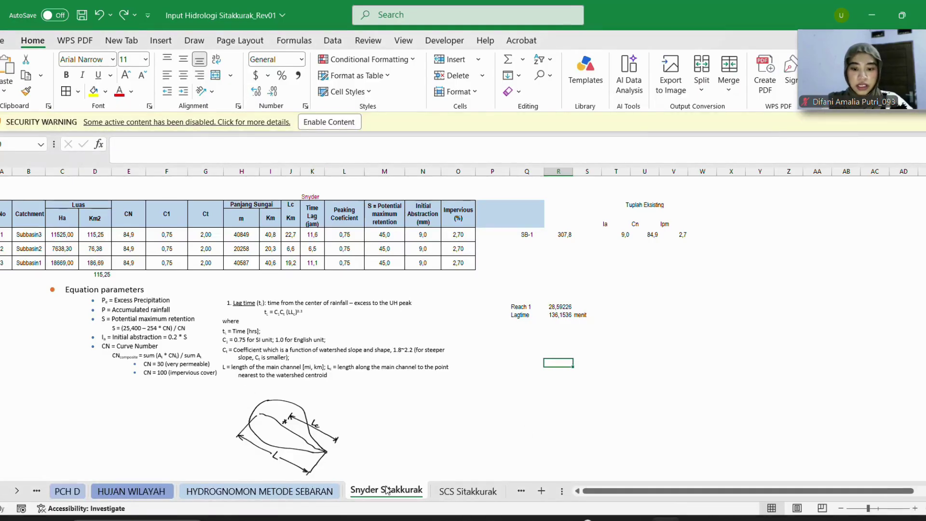
{"action": "left_click", "coordinate": [461, 491]}
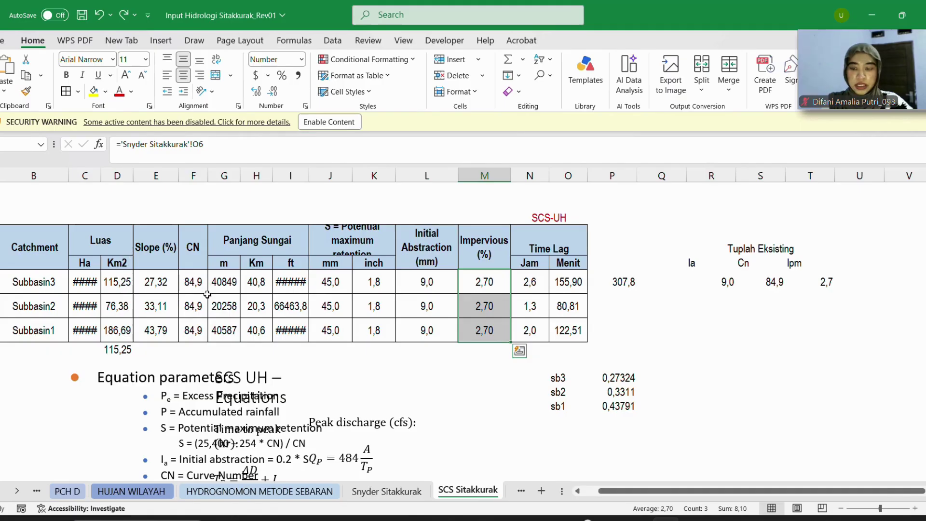
{"action": "scroll", "coordinate": [438, 236], "scroll_direction": "down", "scroll_amount": 1}
{"action": "scroll", "coordinate": [437, 235], "scroll_direction": "right", "scroll_amount": 1}
{"action": "scroll", "coordinate": [437, 235], "scroll_direction": "up", "scroll_amount": 1}
{"action": "scroll", "coordinate": [437, 235], "scroll_direction": "left", "scroll_amount": 1}
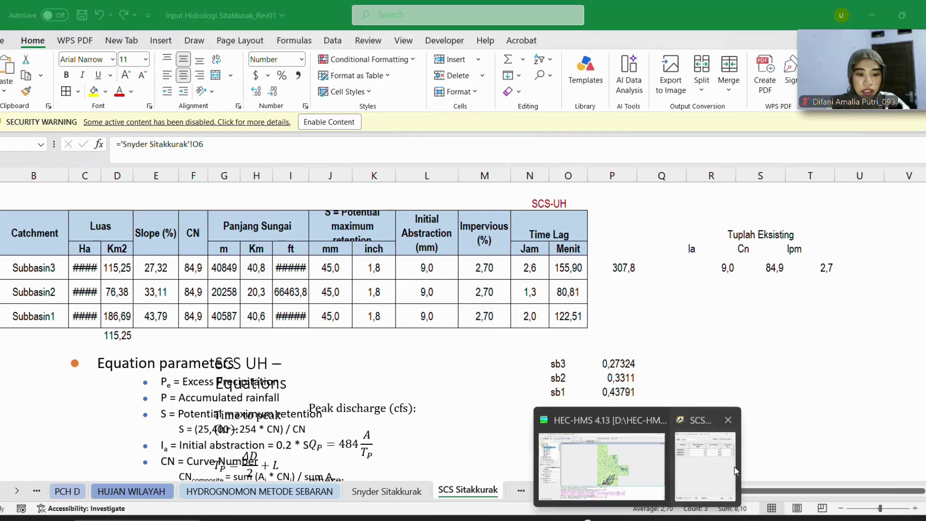
Place the HEC-HMS SCS Curve Number table over the SCS Sitakkurak sheet and compare its values with the worksheet columns
{"action": "left_click", "coordinate": [695, 459]}
{"action": "left_click_drag", "start_coordinate": [321, 103], "coordinate": [729, 95]}
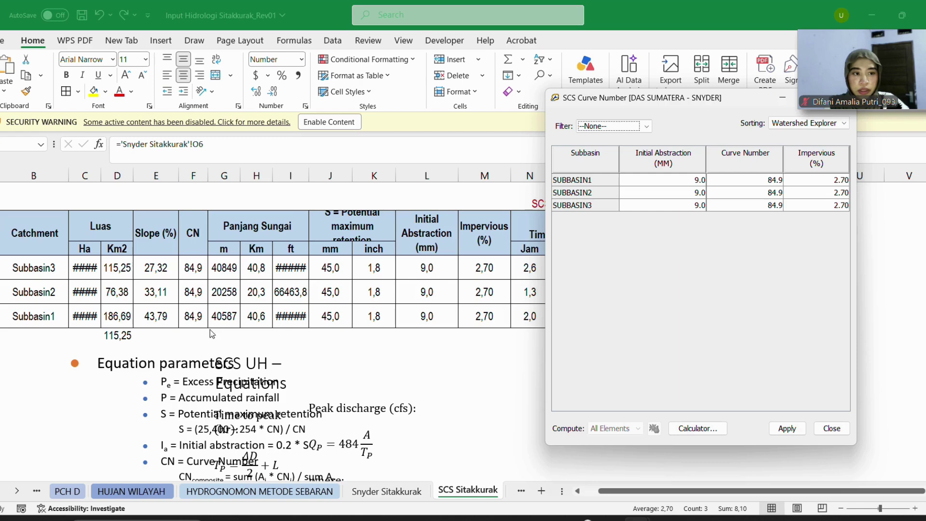
{"action": "left_click_drag", "start_coordinate": [738, 103], "coordinate": [258, 94]}
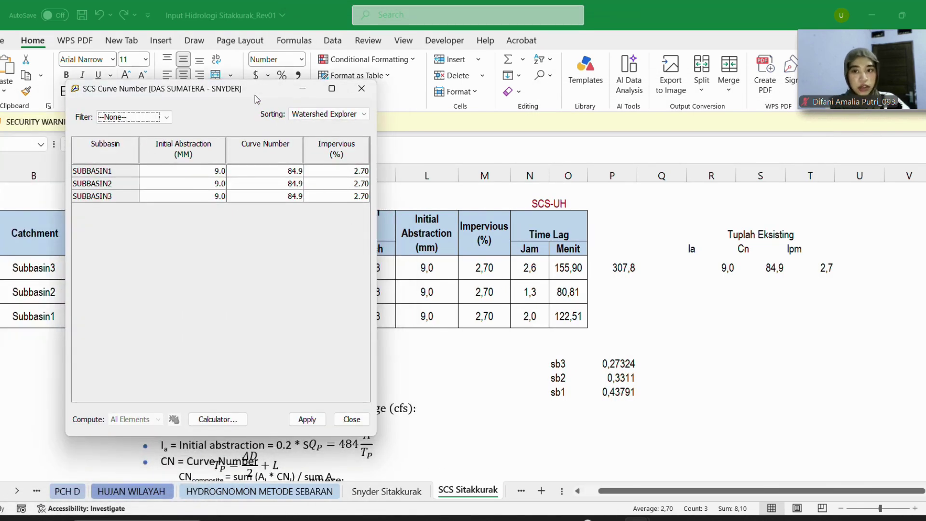
{"action": "mouse_move", "coordinate": [634, 512]}
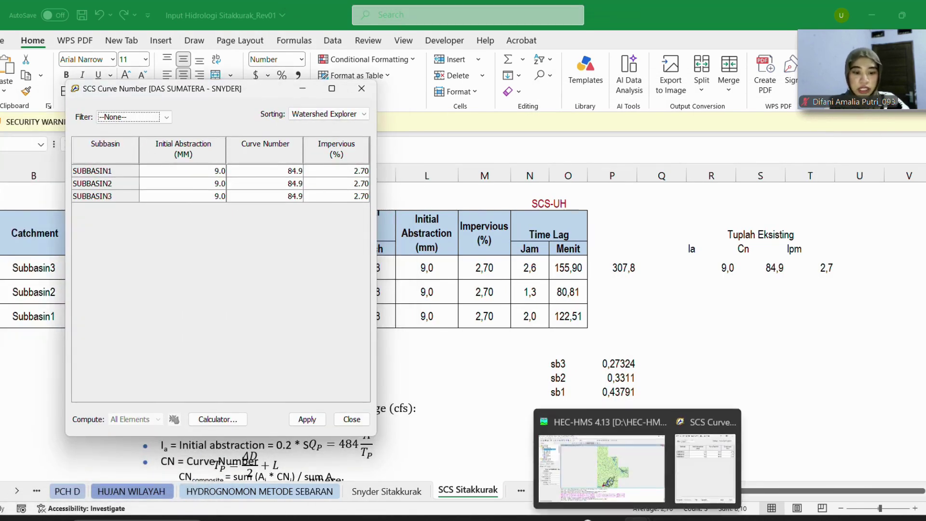
Switch back to HEC-HMS, apply the SCS Curve Number loss table of DAS SUMATERA - SNYDER, and close it
{"action": "left_click", "coordinate": [610, 467]}
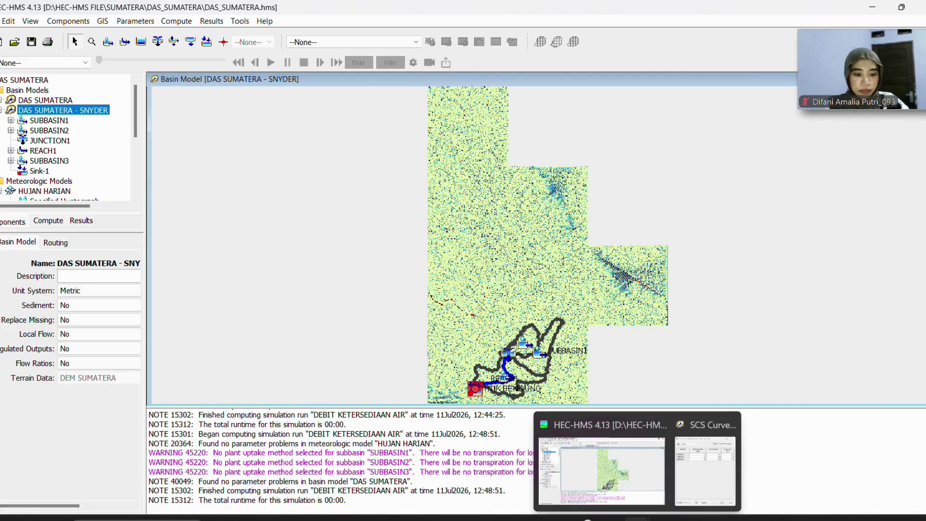
{"action": "left_click", "coordinate": [730, 438]}
{"action": "left_click", "coordinate": [309, 418]}
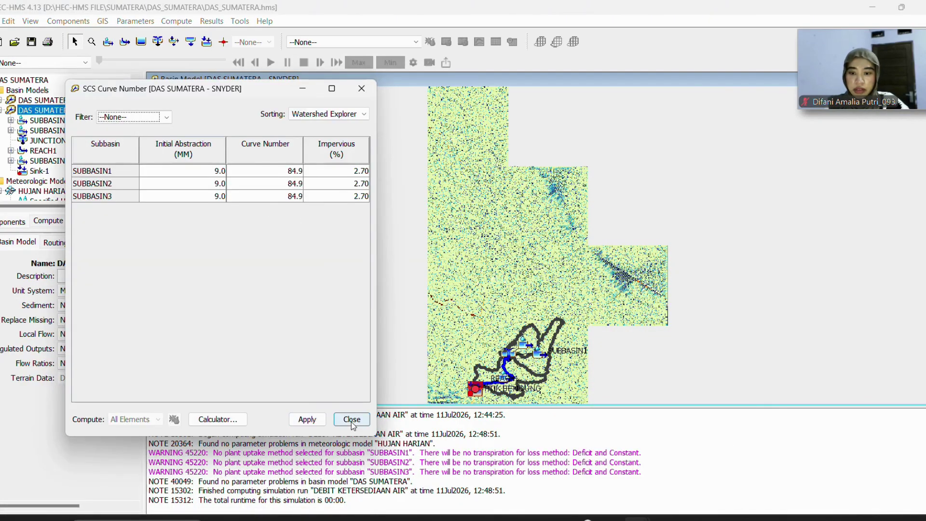
{"action": "left_click", "coordinate": [352, 420]}
Open the Snyder Unit Hydrograph transform table of the DAS SUMATERA - SNYDER basin model
{"action": "left_click", "coordinate": [140, 21]}
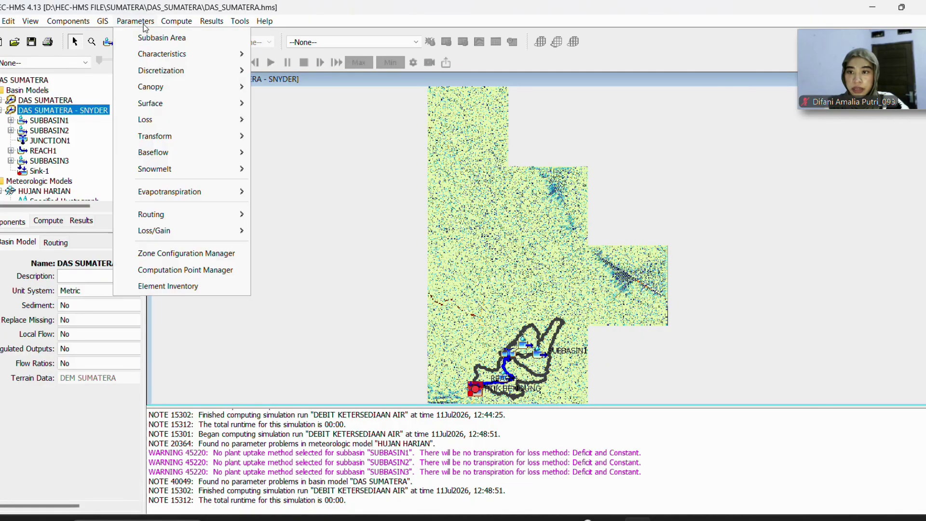
{"action": "mouse_move", "coordinate": [199, 146]}
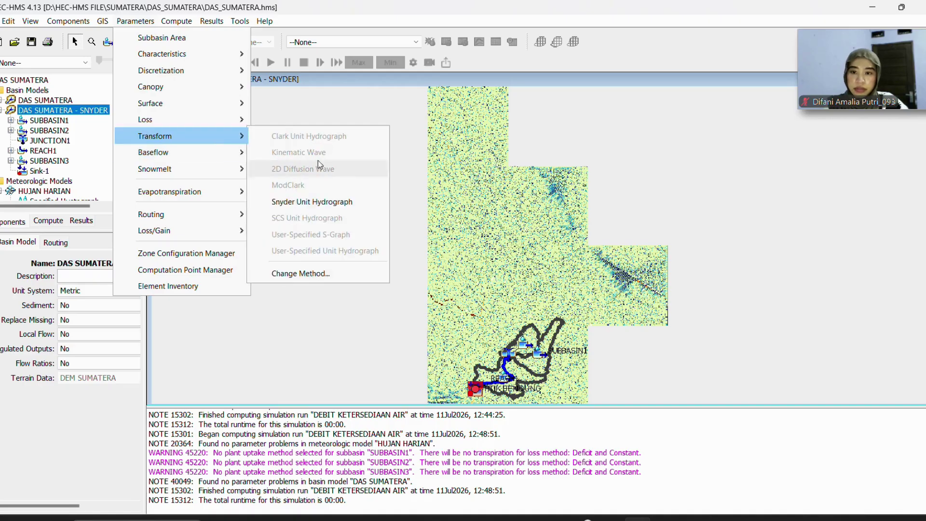
{"action": "left_click", "coordinate": [279, 201]}
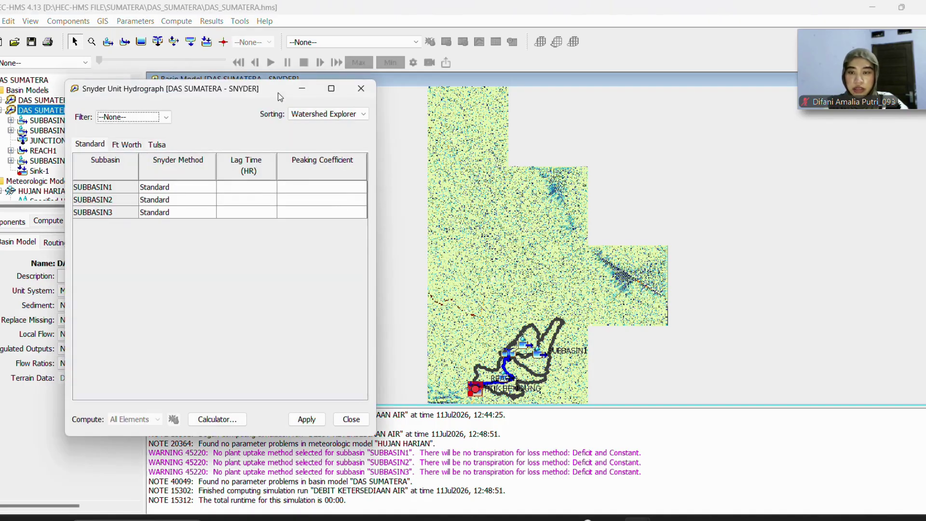
{"action": "left_click", "coordinate": [402, 22]}
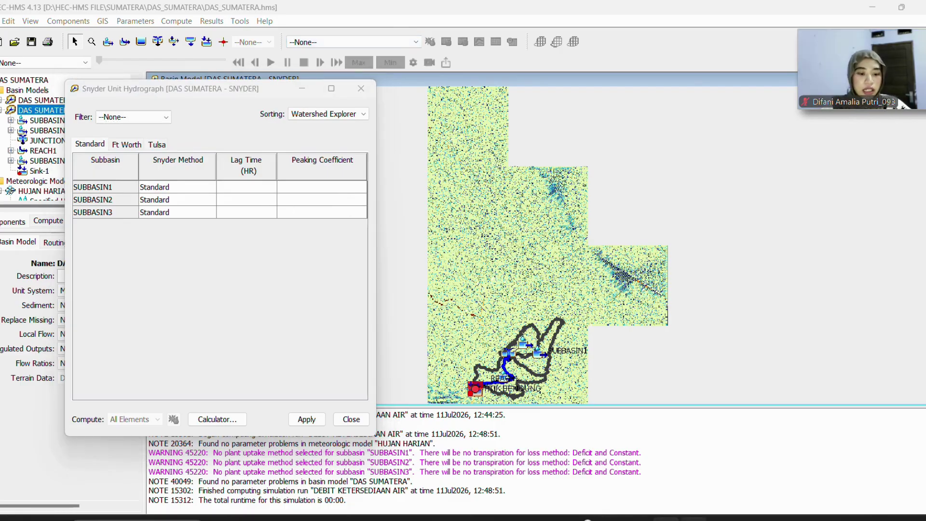
{"action": "left_click", "coordinate": [579, 418]}
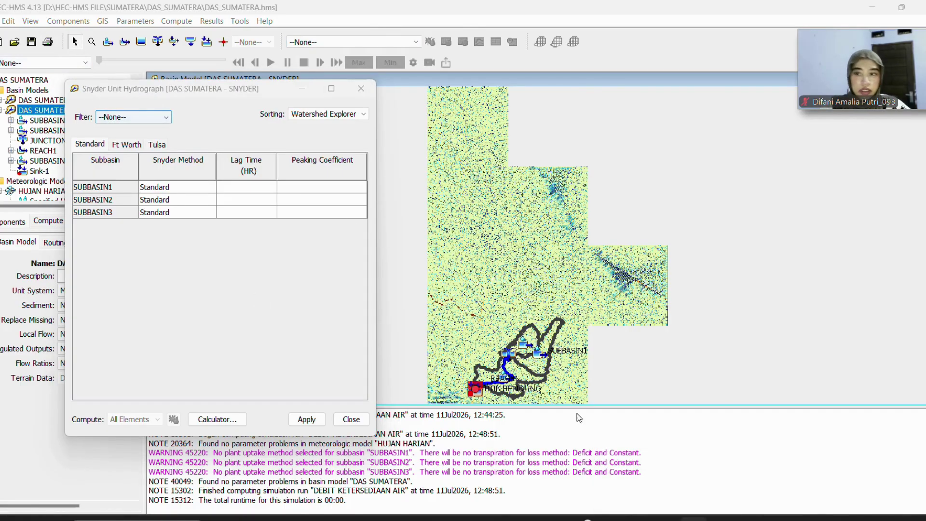
Switch to the Snyder Sitakkurak sheet in Excel and place the HEC-HMS Snyder Unit Hydrograph table beside its parameter columns
{"action": "left_click", "coordinate": [666, 519]}
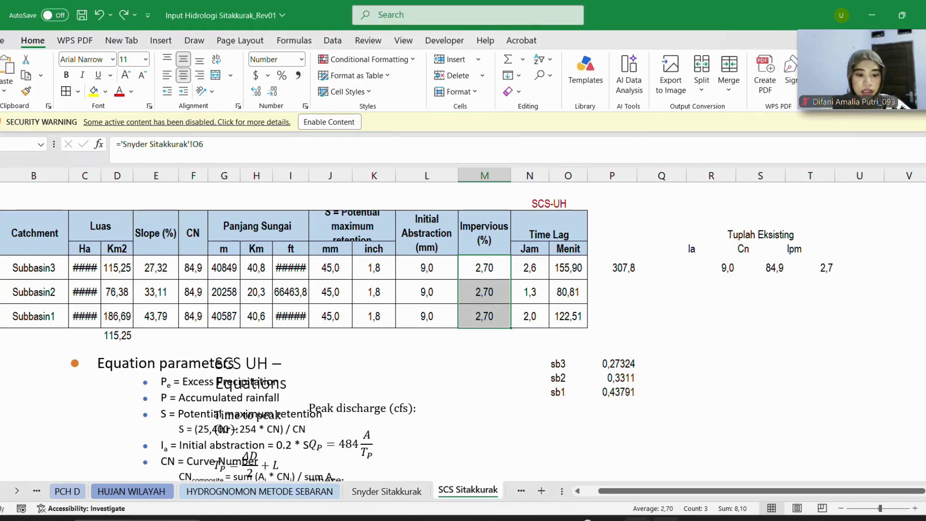
{"action": "mouse_move", "coordinate": [666, 518]}
{"action": "left_click", "coordinate": [695, 455]}
{"action": "left_click_drag", "start_coordinate": [266, 94], "coordinate": [759, 170]}
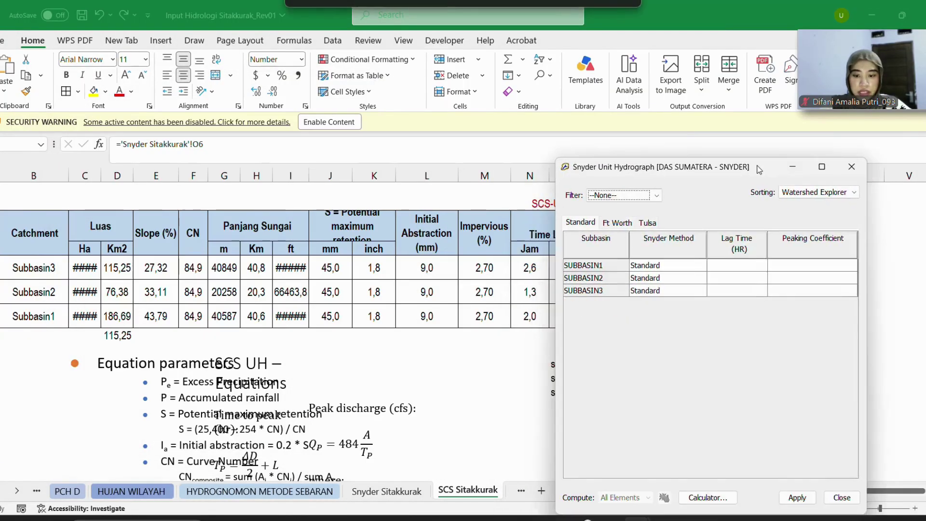
{"action": "left_click", "coordinate": [404, 496]}
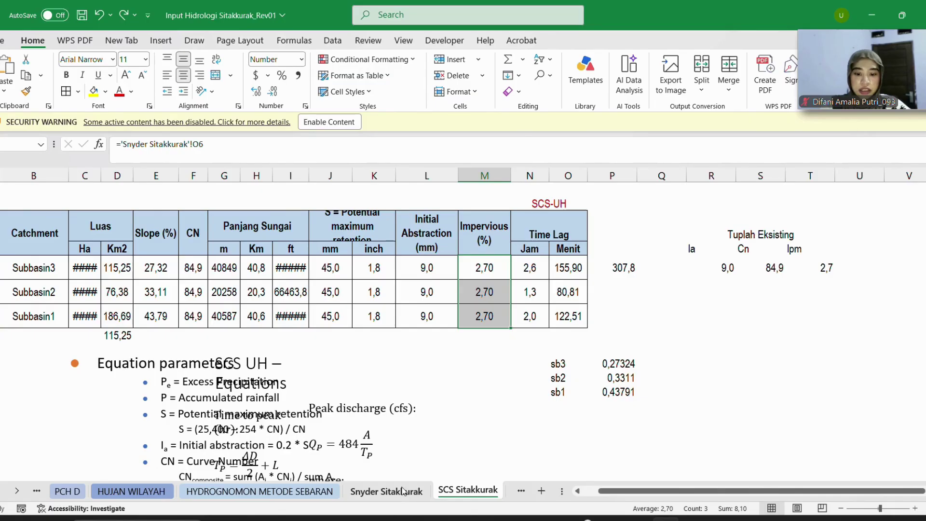
{"action": "left_click", "coordinate": [404, 491]}
{"action": "mouse_move", "coordinate": [666, 519]}
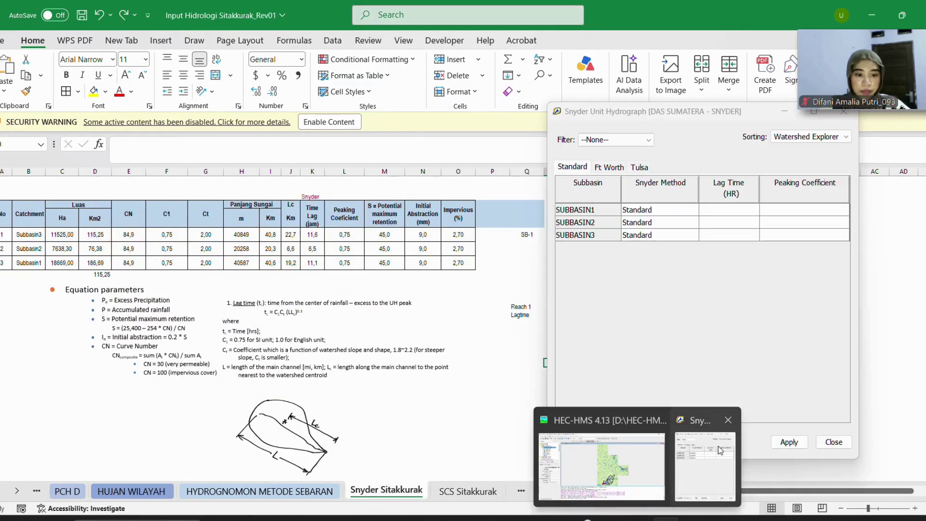
{"action": "left_click", "coordinate": [719, 447]}
Set the Snyder lag times to 11.1 hr for SUBBASIN1, 6.5 hr for SUBBASIN2 and 11.6 hr for SUBBASIN3
{"action": "left_click", "coordinate": [737, 210]}
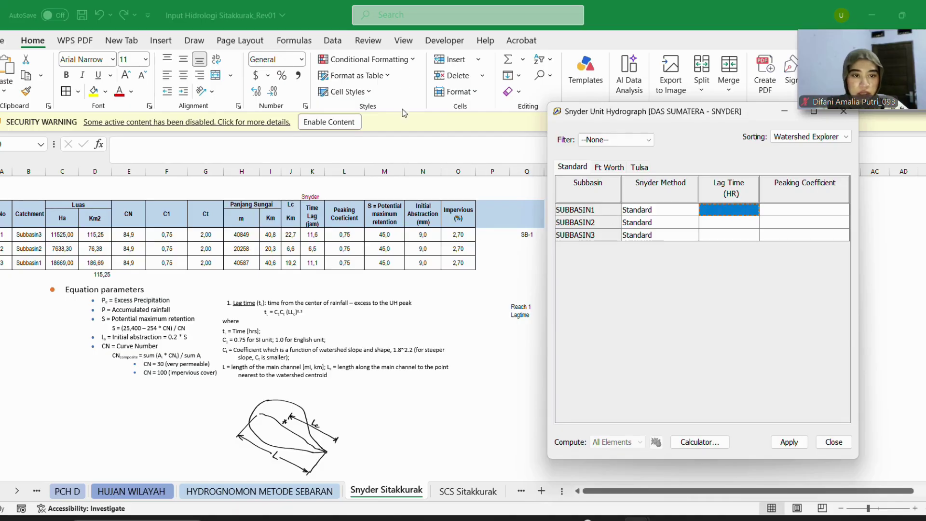
{"action": "left_click", "coordinate": [399, 27]}
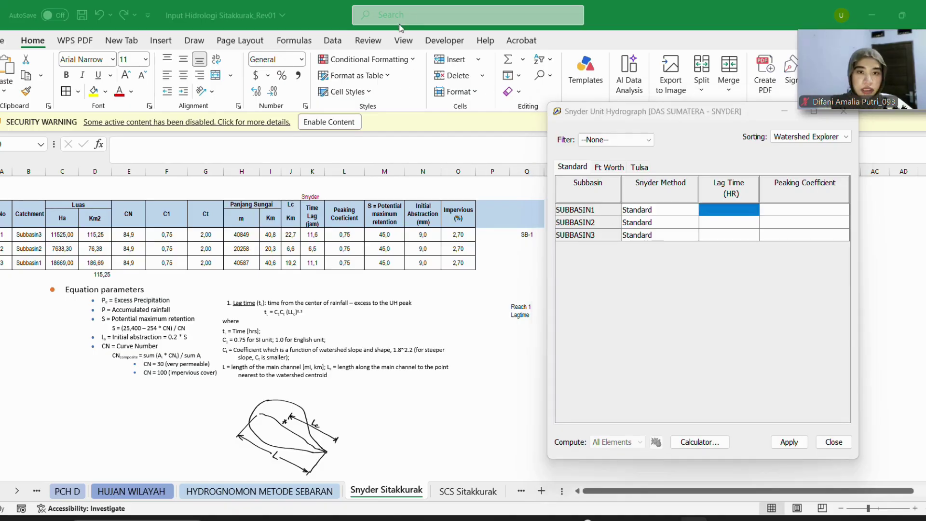
{"action": "left_click", "coordinate": [740, 212]}
{"action": "type", "text": "11.0"}
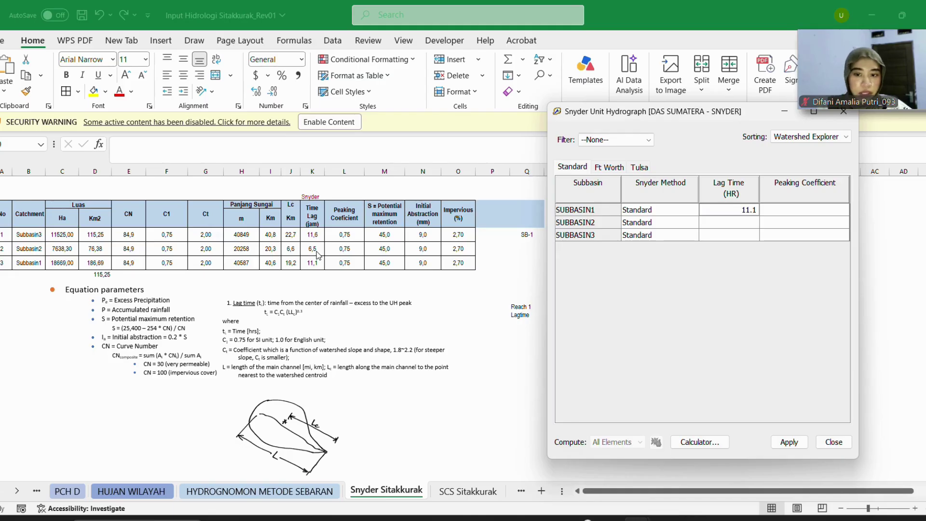
{"action": "left_click", "coordinate": [722, 225]}
{"action": "type", "text": "6.5"}
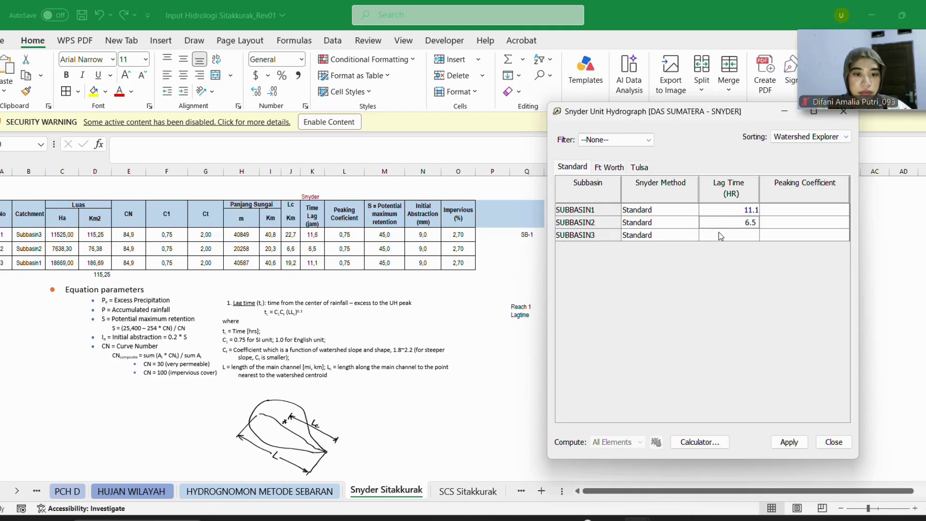
{"action": "left_click", "coordinate": [721, 236]}
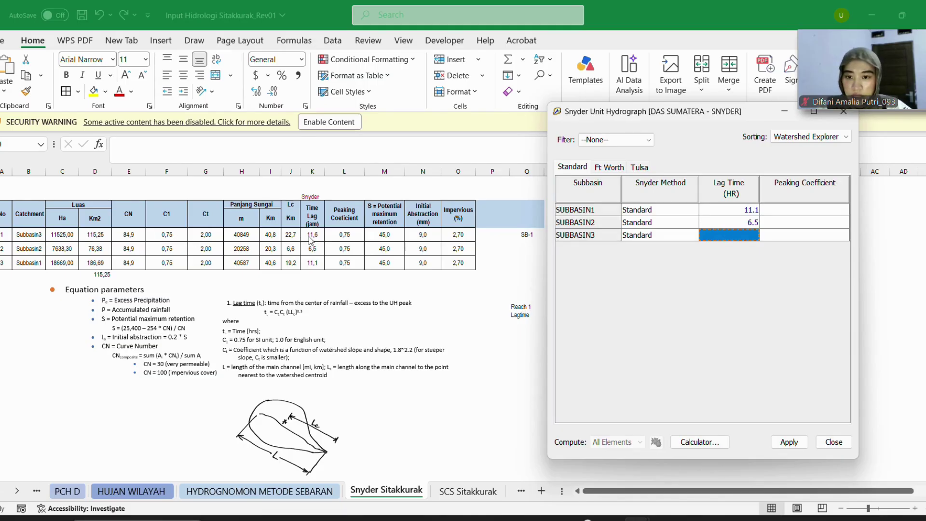
{"action": "type", "text": "11.6"}
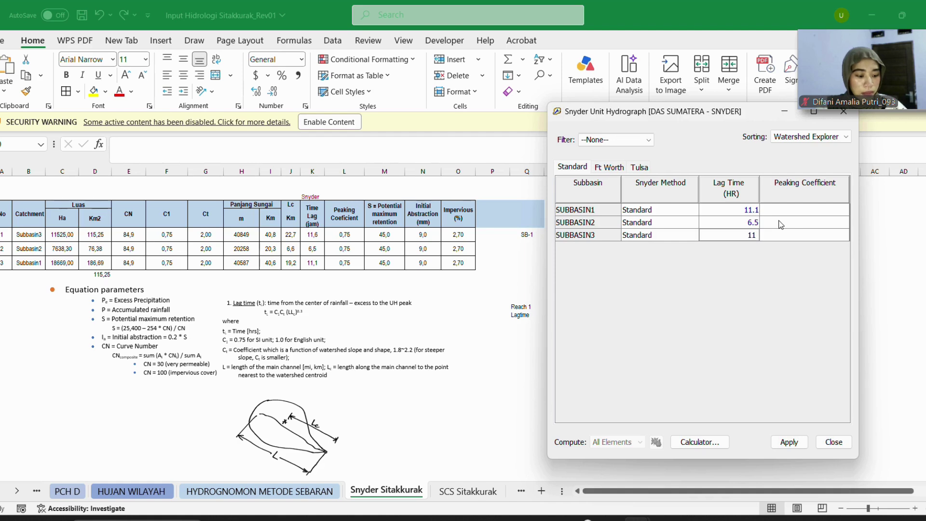
Set the peaking coefficient to 0.75 for all three subbasins, then apply and close the Snyder Unit Hydrograph table
{"action": "left_click", "coordinate": [792, 215]}
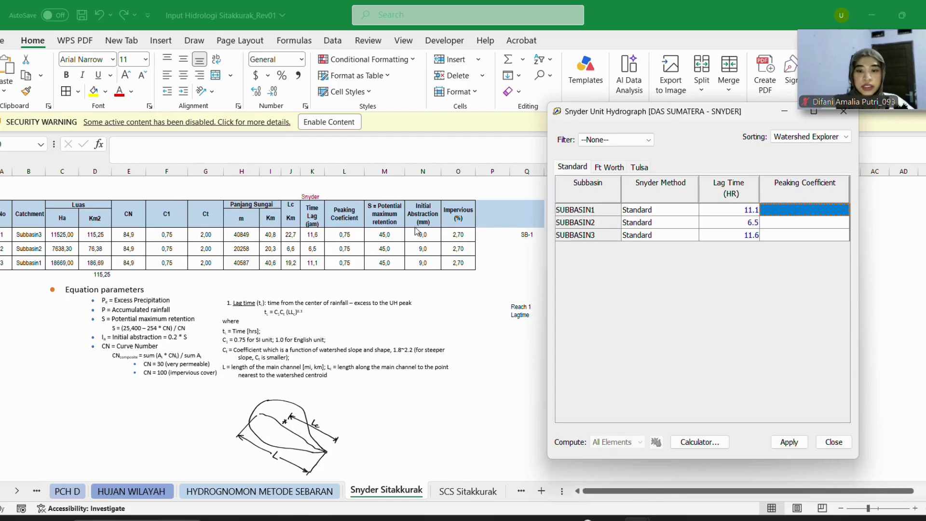
{"action": "type", "text": "0.75"}
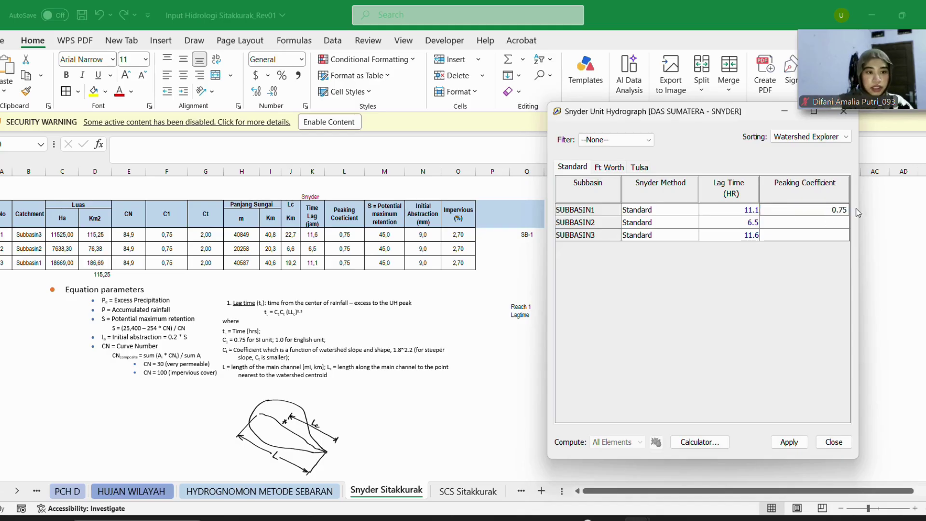
{"action": "double_click", "coordinate": [809, 211]}
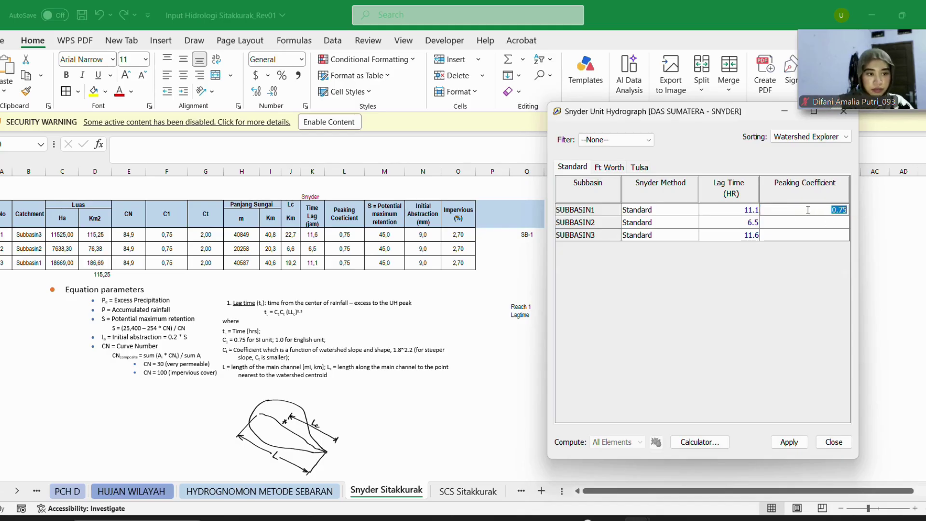
{"action": "left_click_drag", "start_coordinate": [805, 210], "coordinate": [809, 223]}
{"action": "key", "text": "ctrl+c"}
{"action": "left_click", "coordinate": [808, 222]}
{"action": "key", "text": "ctrl+v"}
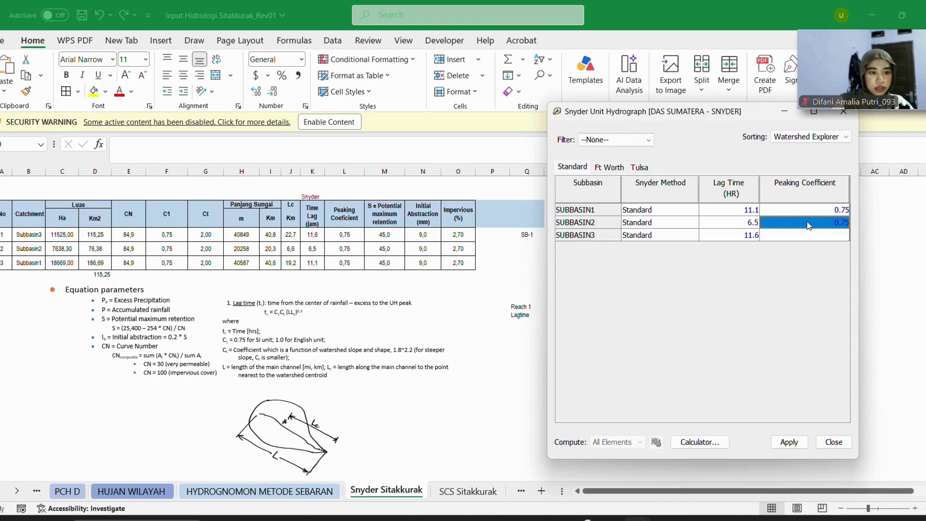
{"action": "left_click", "coordinate": [806, 235]}
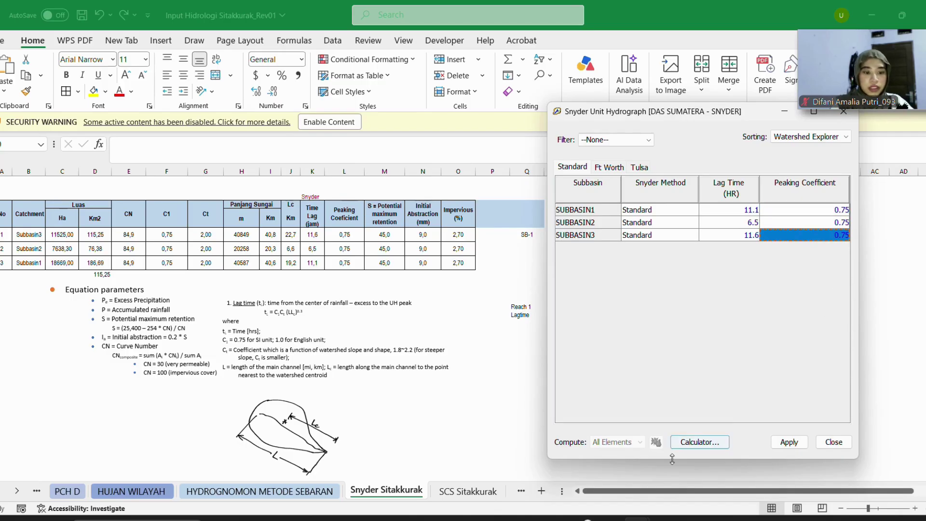
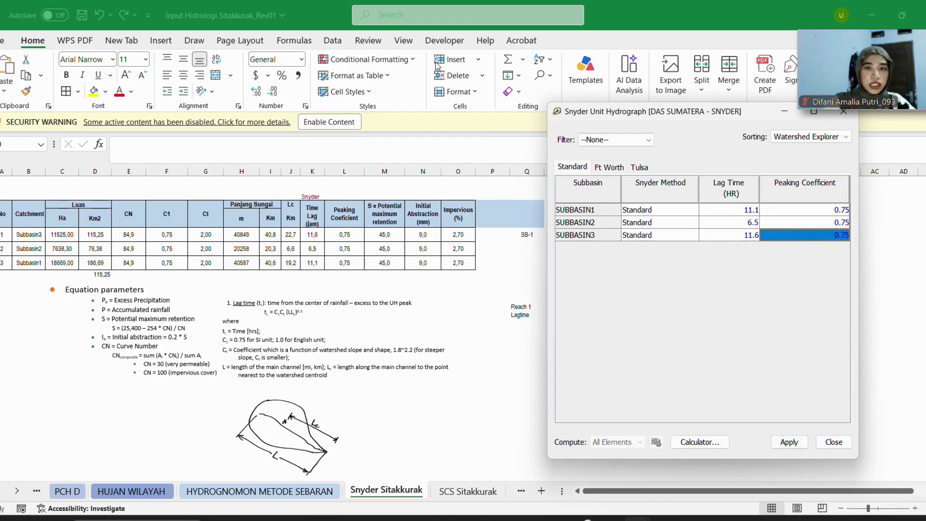
{"action": "left_click", "coordinate": [791, 442]}
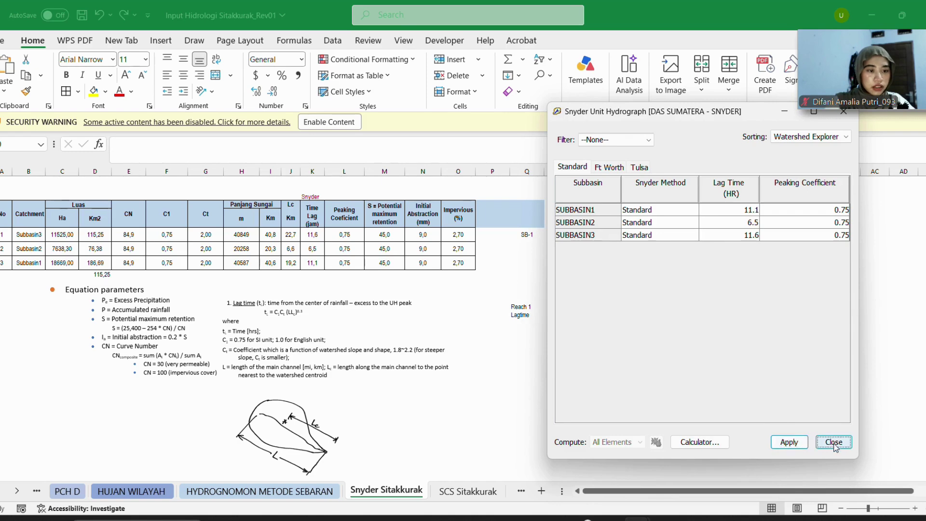
{"action": "left_click", "coordinate": [834, 442]}
Switch to HEC-HMS, open the Lag routing table of DAS SUMATERA - SNYDER, and select REACH1's lag time cell
{"action": "mouse_move", "coordinate": [637, 518]}
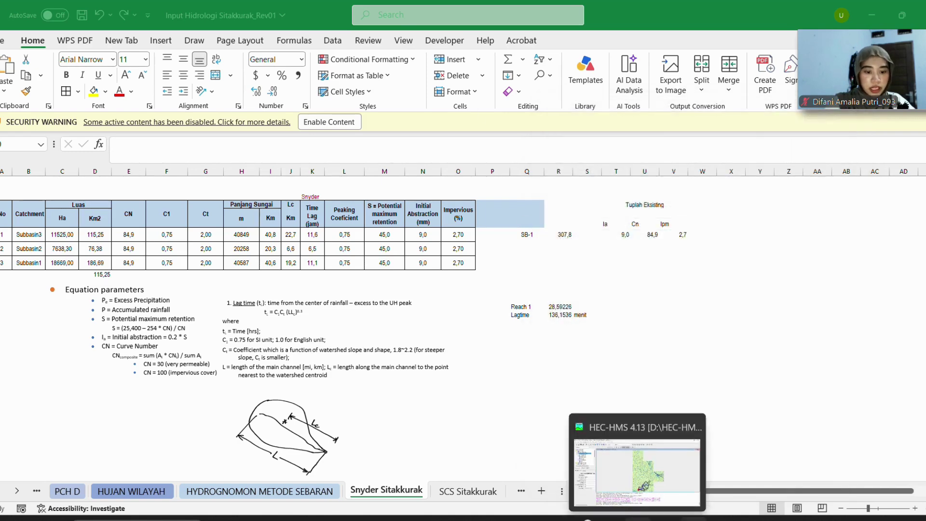
{"action": "left_click", "coordinate": [637, 463]}
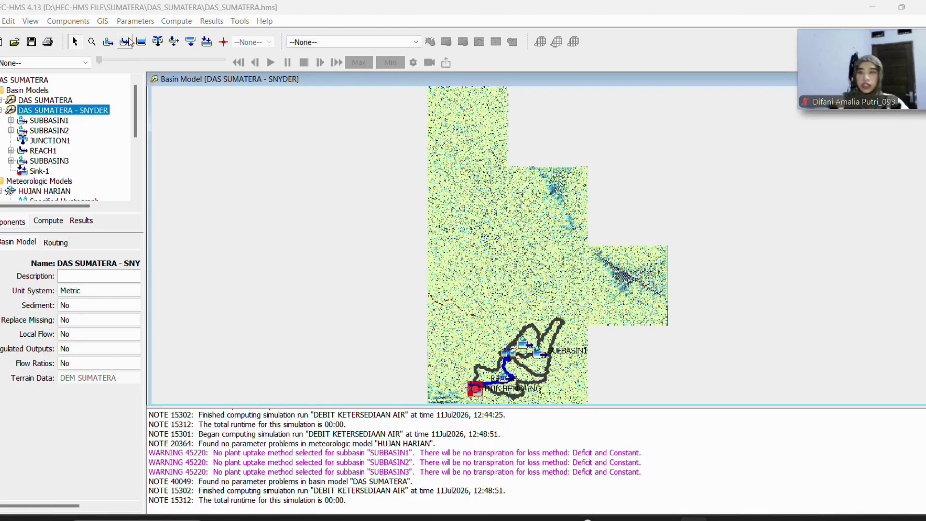
{"action": "left_click", "coordinate": [131, 22]}
{"action": "mouse_move", "coordinate": [175, 211]}
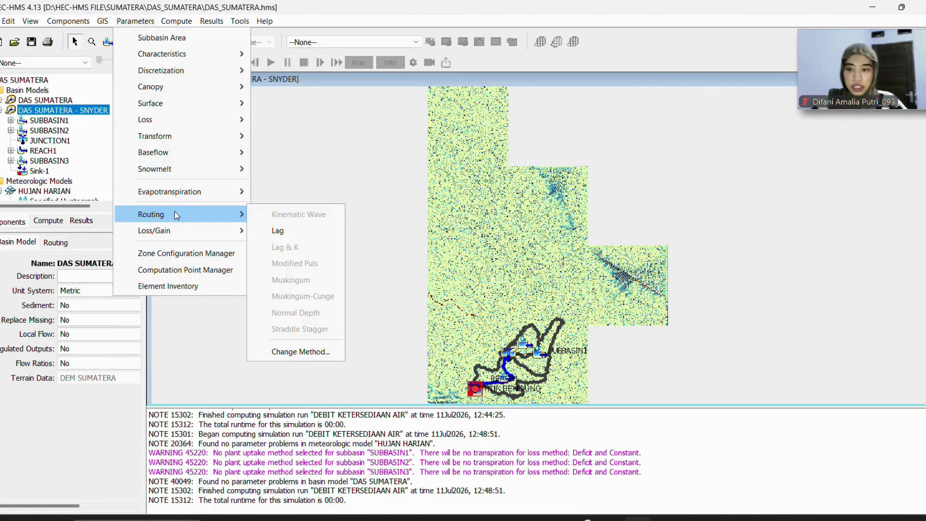
{"action": "left_click", "coordinate": [298, 236]}
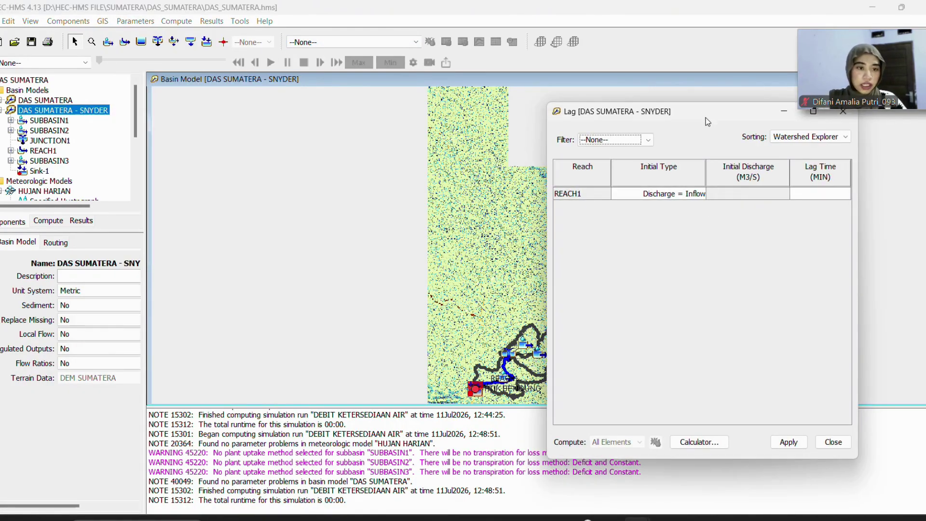
{"action": "left_click_drag", "start_coordinate": [707, 119], "coordinate": [233, 124]}
{"action": "left_click", "coordinate": [326, 198]}
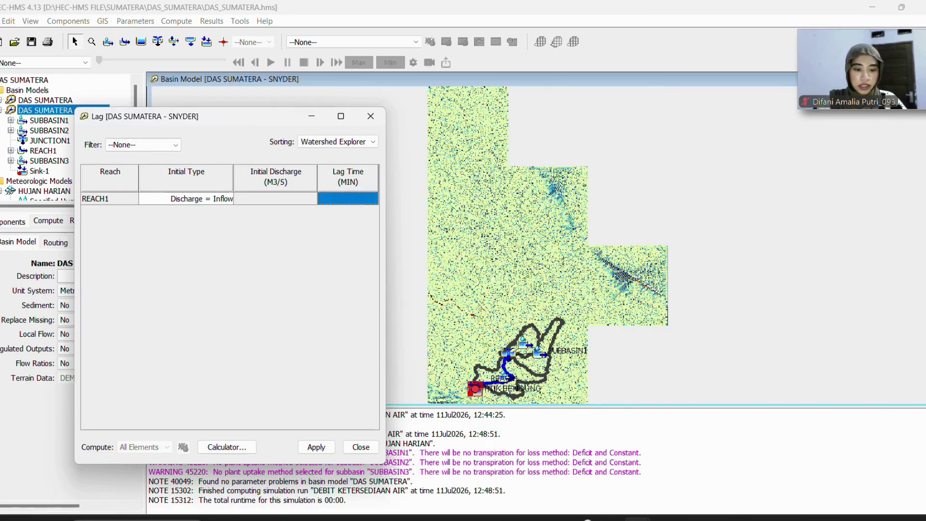
Switch to Excel's Snyder Sitakkurak sheet, colour the Lagtime row below Reach 1 red, and make its value bold
{"action": "left_click", "coordinate": [655, 470]}
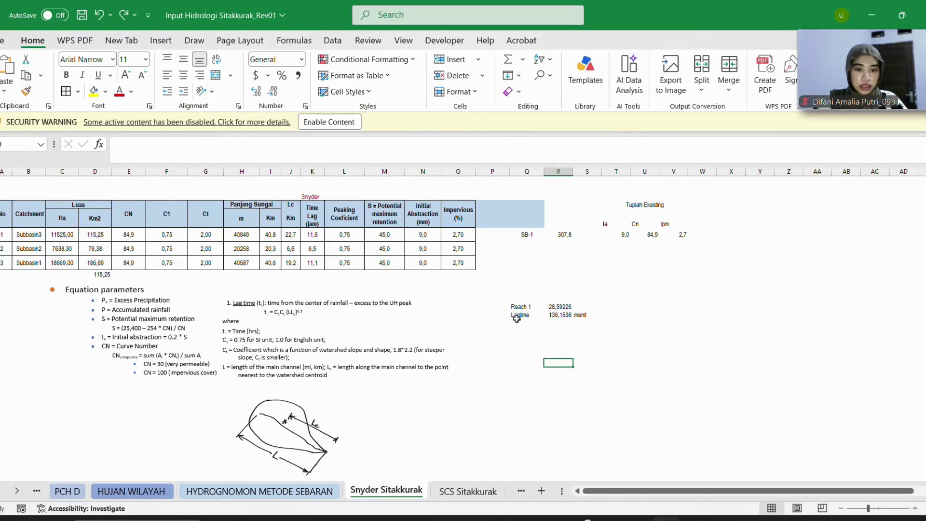
{"action": "left_click_drag", "start_coordinate": [516, 318], "coordinate": [601, 316]}
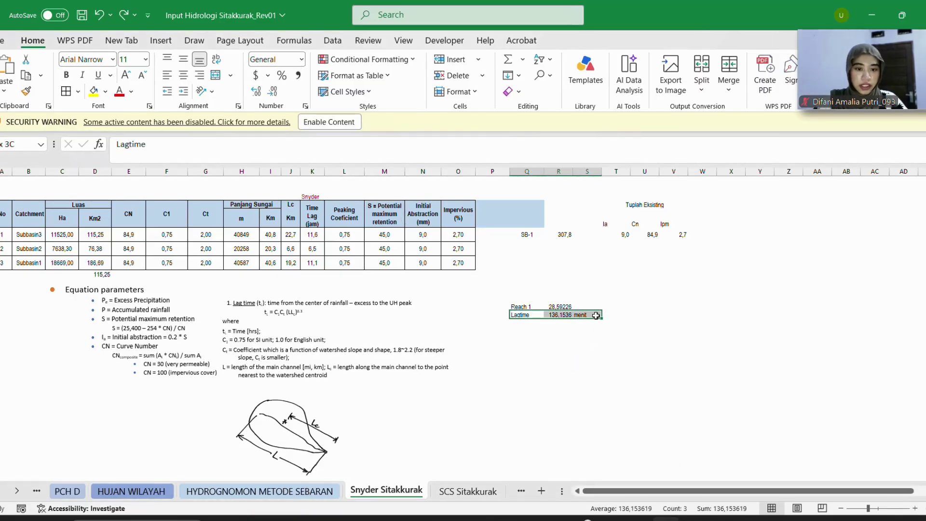
{"action": "left_click", "coordinate": [129, 99]}
{"action": "left_click", "coordinate": [613, 363]}
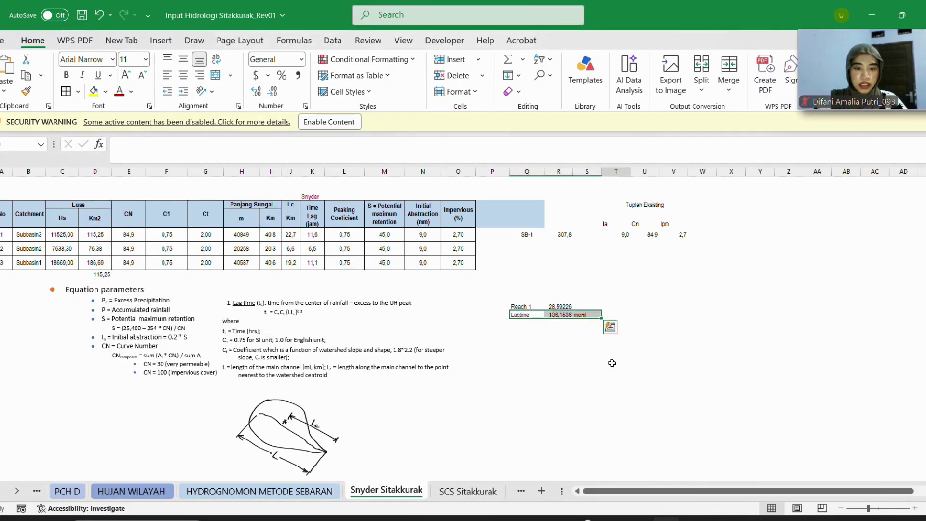
{"action": "left_click", "coordinate": [563, 316]}
{"action": "key", "text": "ctrl+b"}
{"action": "left_click", "coordinate": [599, 364]}
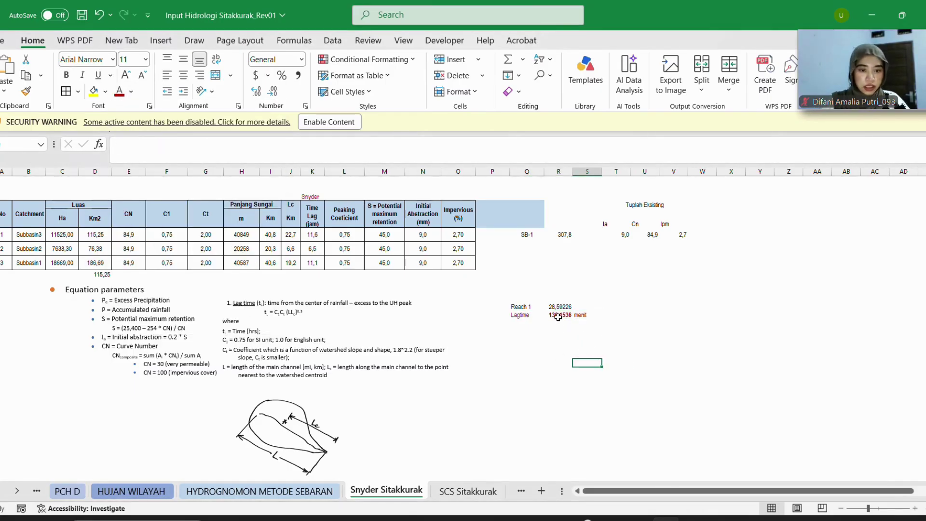
Try to replace the decimal separator in the Reach 1 lag time cell on the Snyder Sitakkurak sheet
{"action": "left_click", "coordinate": [558, 317]}
{"action": "left_click", "coordinate": [572, 388]}
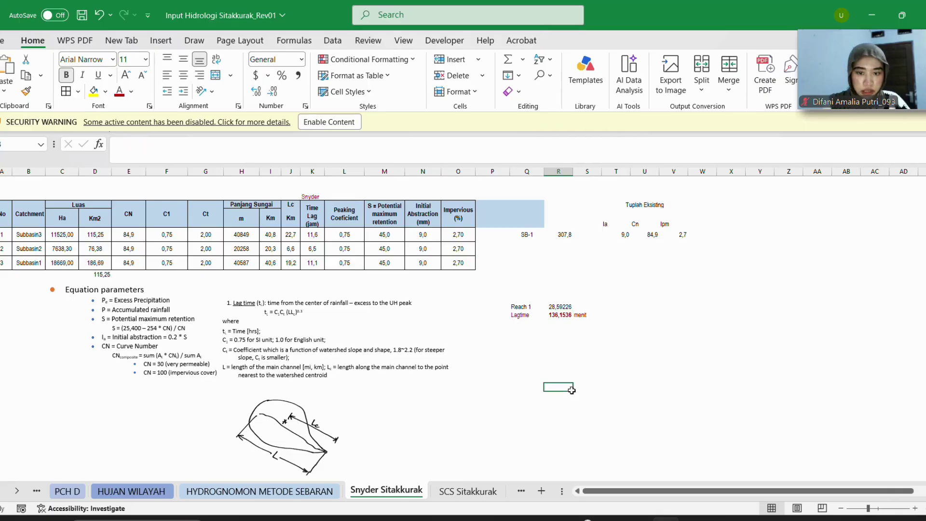
{"action": "left_click", "coordinate": [565, 317]}
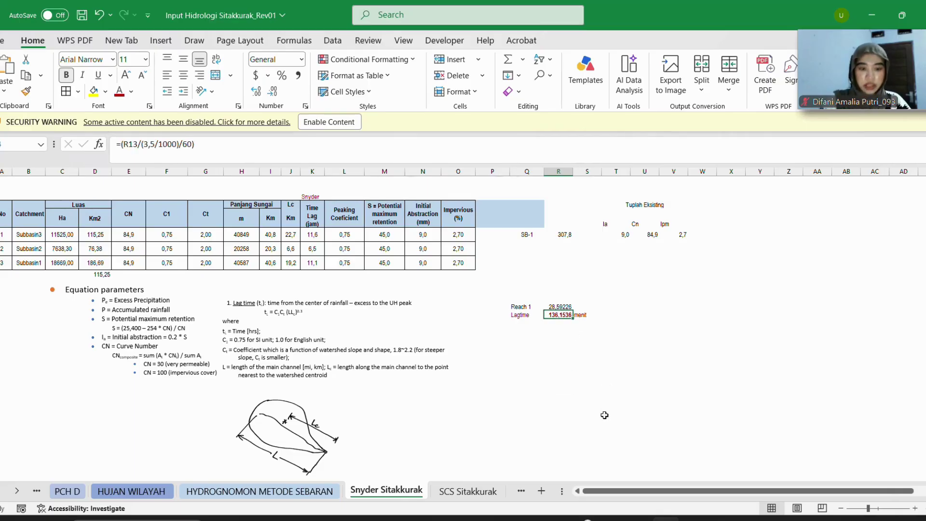
{"action": "key", "text": "ctrl+h"}
{"action": "left_click", "coordinate": [248, 371]}
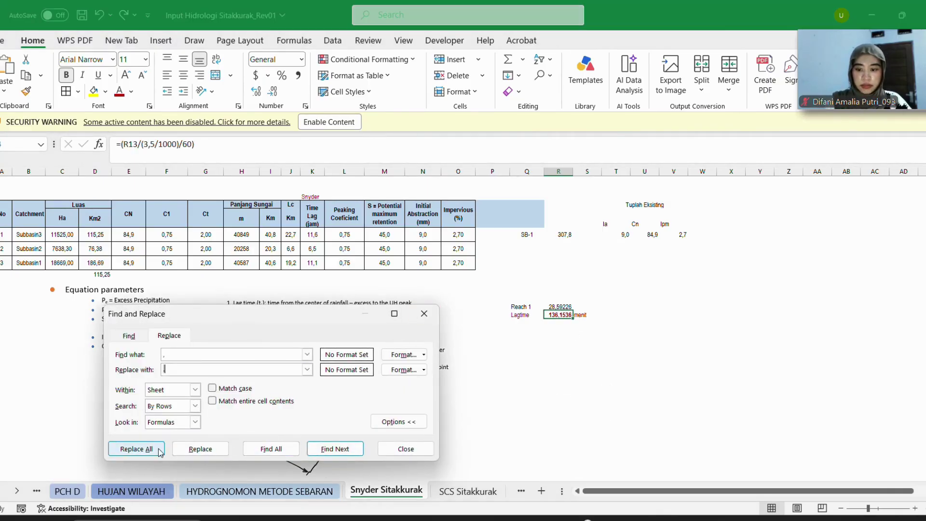
{"action": "left_click", "coordinate": [200, 450]}
{"action": "left_click", "coordinate": [354, 462]}
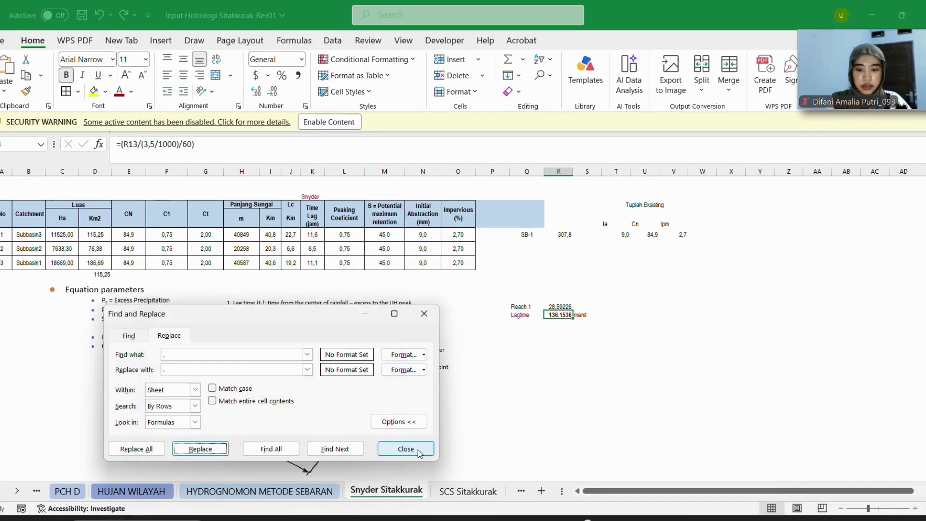
{"action": "left_click", "coordinate": [405, 449]}
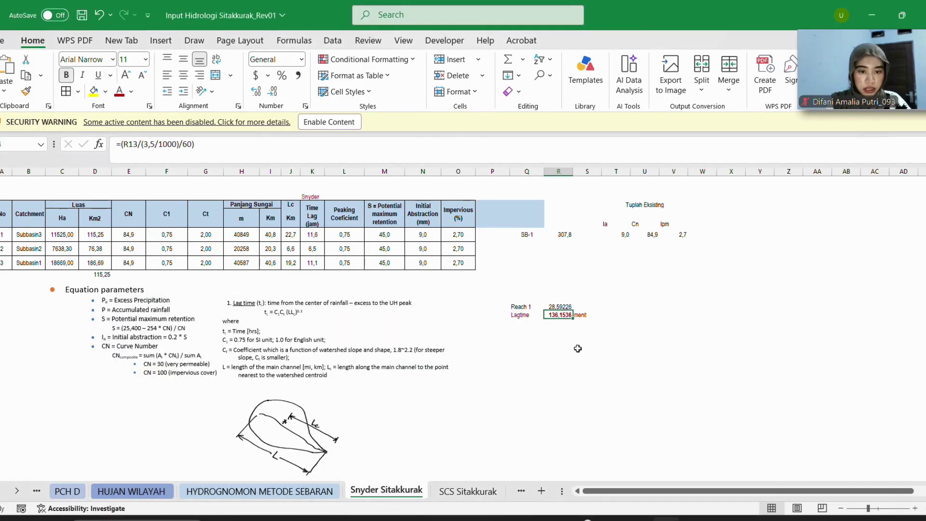
Switch to HEC-HMS and apply a lag time of 136.1536 minutes to REACH1 in the DAS SUMATERA - SNYDER basin model
{"action": "left_click", "coordinate": [635, 519]}
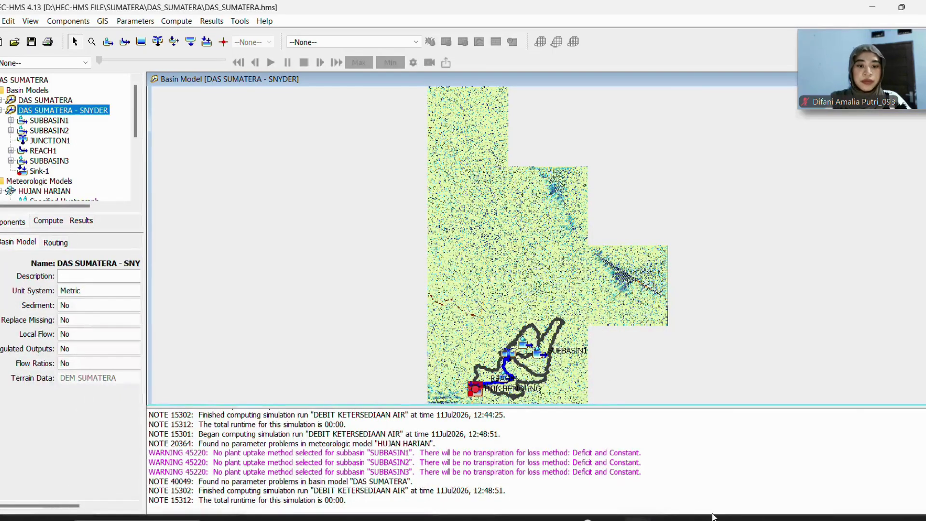
{"action": "mouse_move", "coordinate": [637, 519]}
{"action": "left_click", "coordinate": [705, 483]}
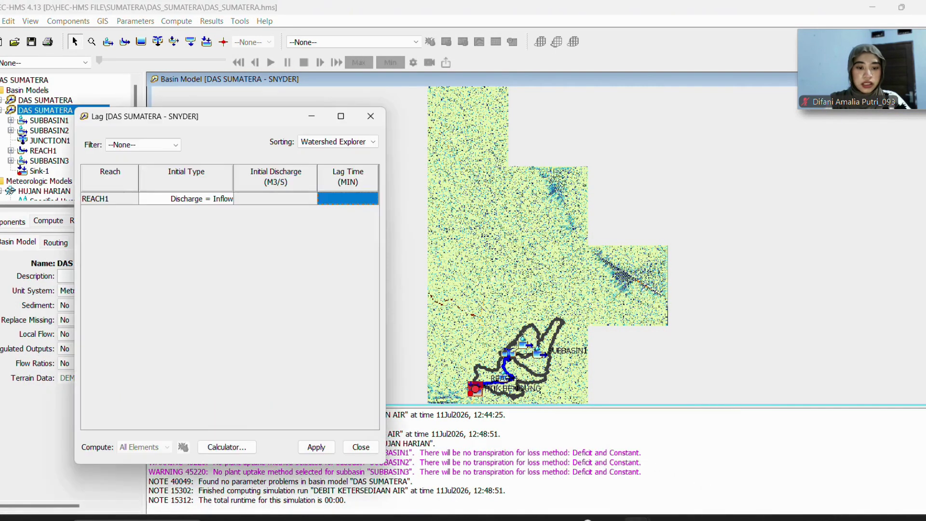
{"action": "left_click", "coordinate": [666, 519]}
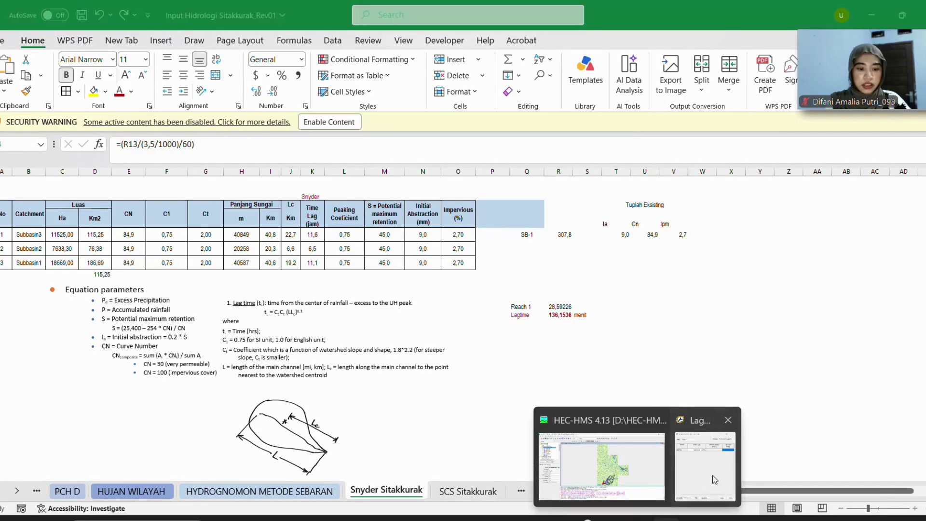
{"action": "left_click", "coordinate": [706, 477]}
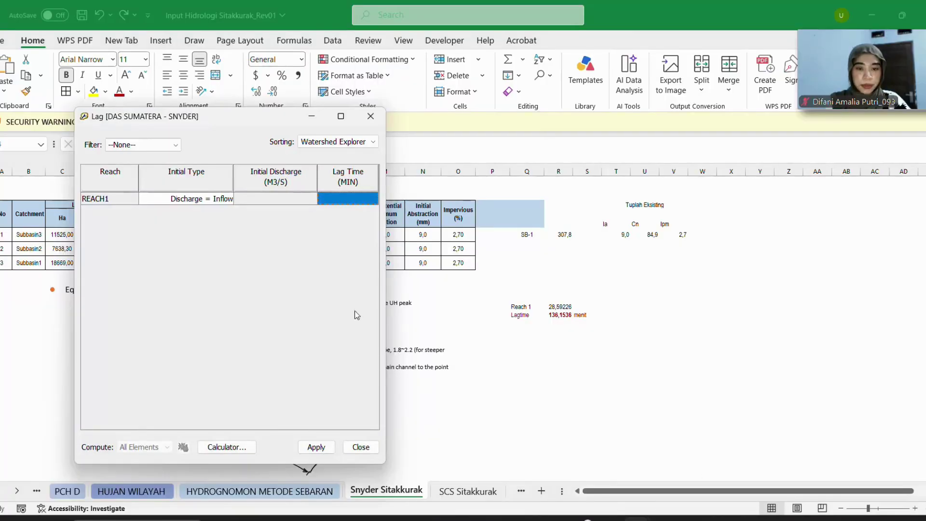
{"action": "left_click", "coordinate": [334, 199]}
{"action": "type", "text": "136."}
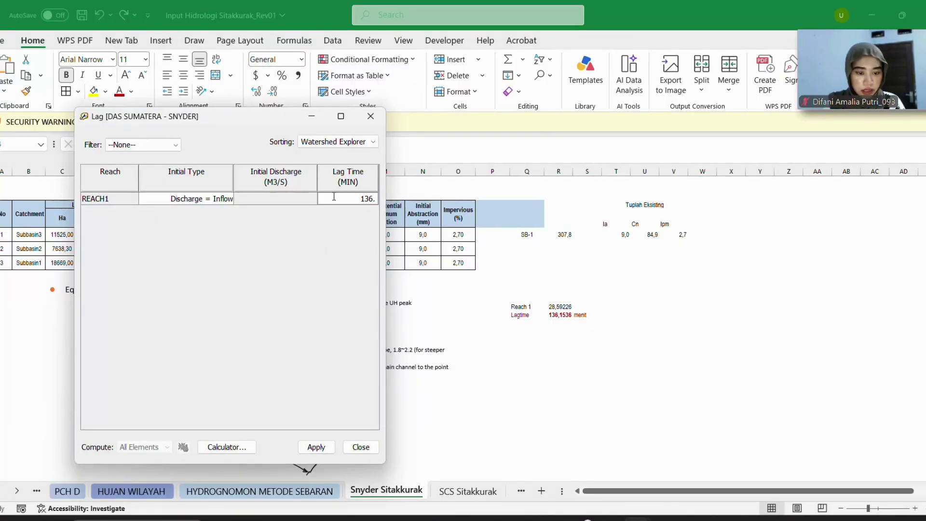
{"action": "type", "text": "1536"}
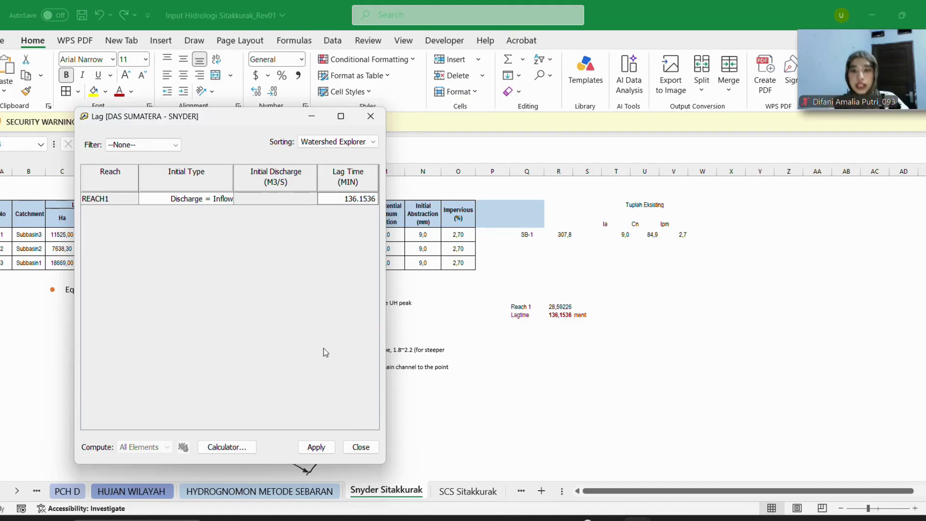
{"action": "left_click", "coordinate": [322, 448]}
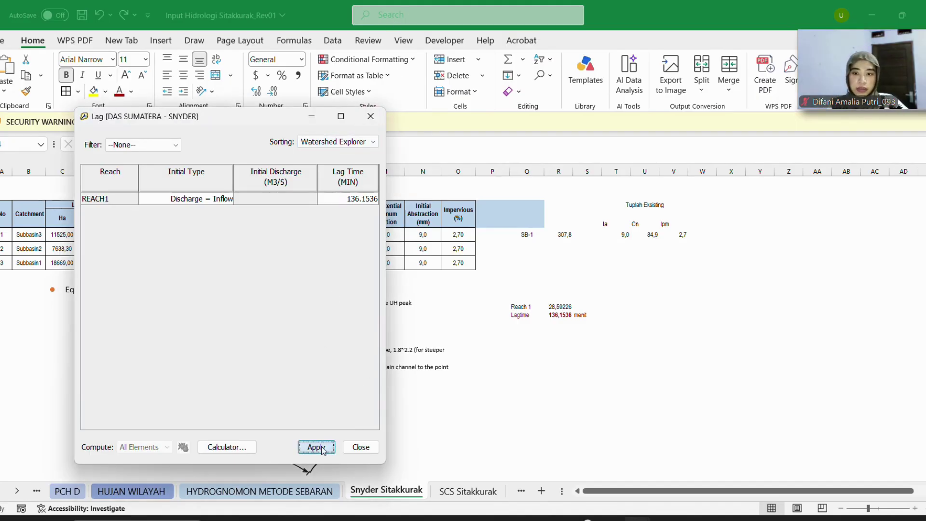
{"action": "left_click", "coordinate": [361, 448]}
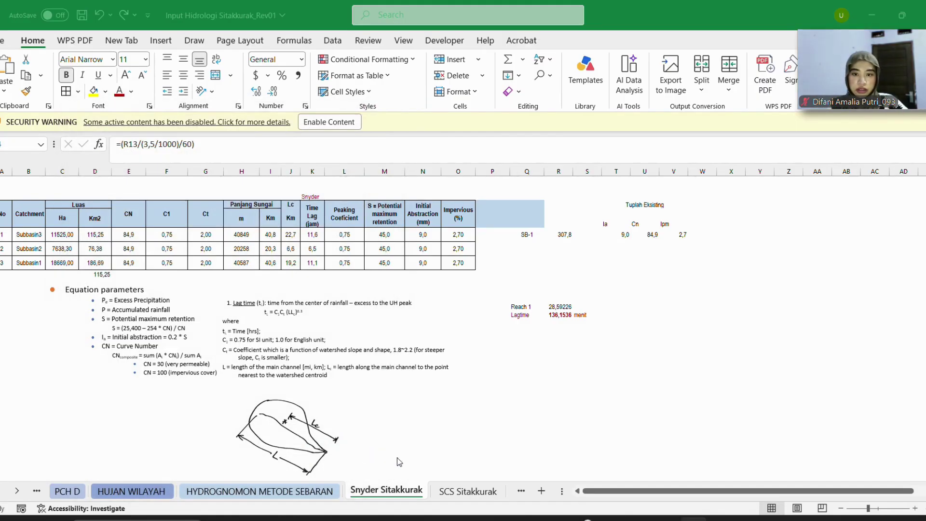
{"action": "key", "text": "alt+Tab"}
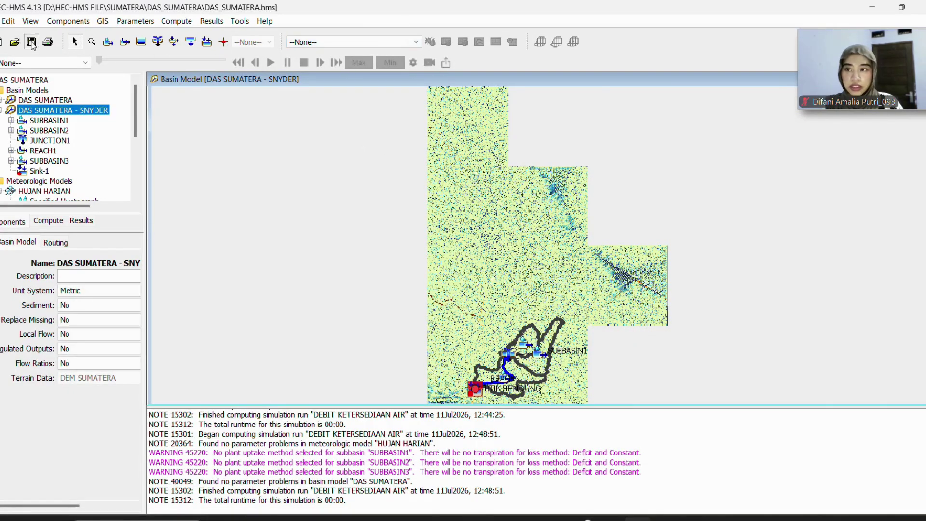
{"action": "key", "text": "alt+Tab"}
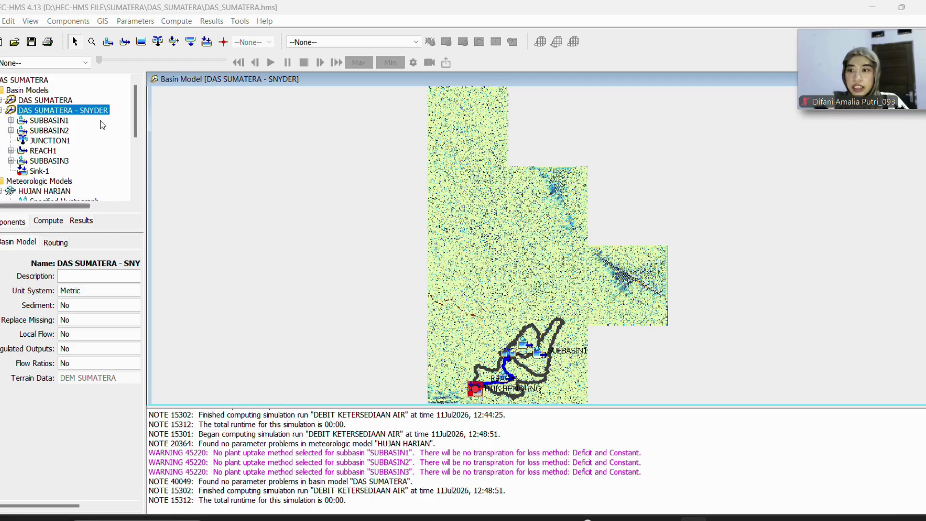
{"action": "left_click", "coordinate": [68, 21]}
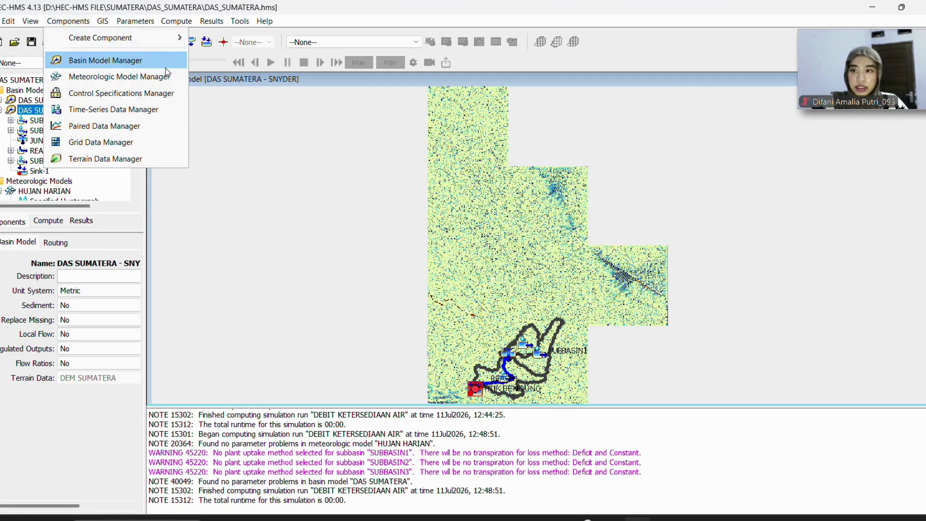
{"action": "mouse_move", "coordinate": [143, 40]}
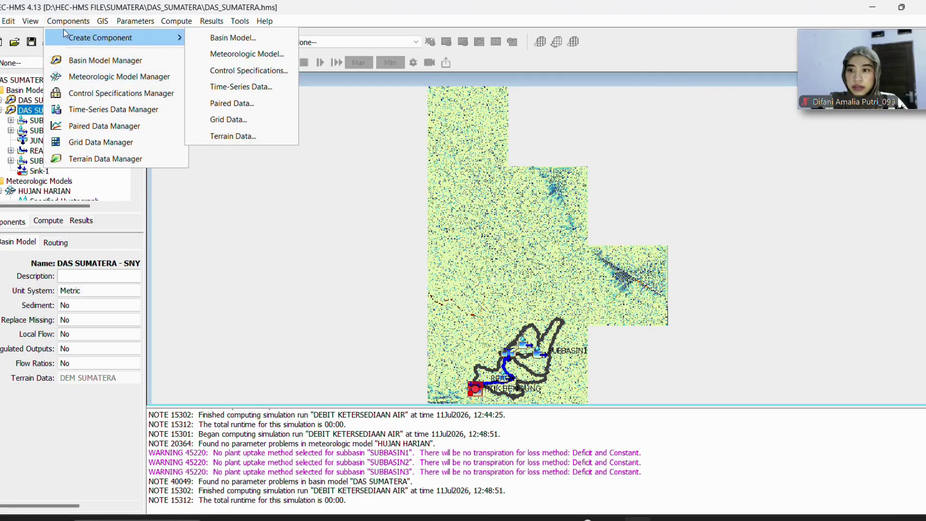
{"action": "left_click", "coordinate": [394, 22]}
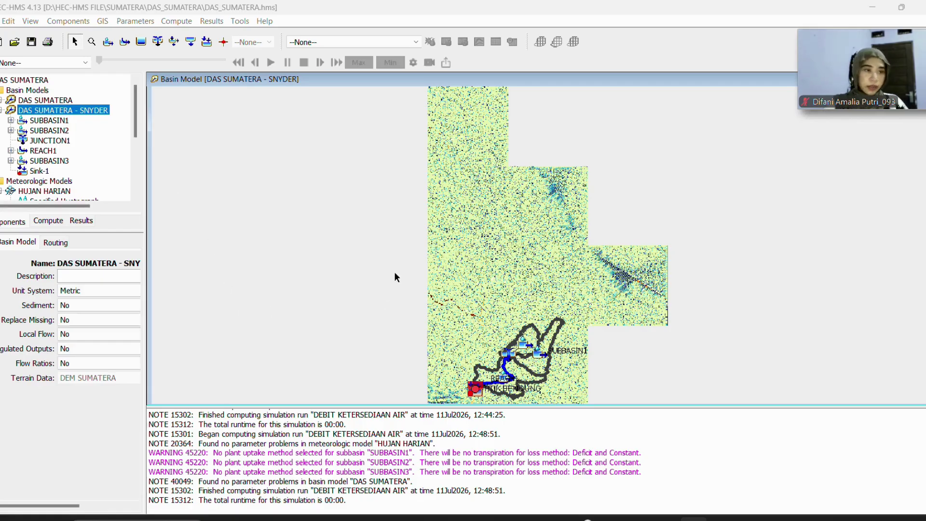
Create a new control specifications component named DEBIT BANJIR
{"action": "left_click", "coordinate": [60, 21]}
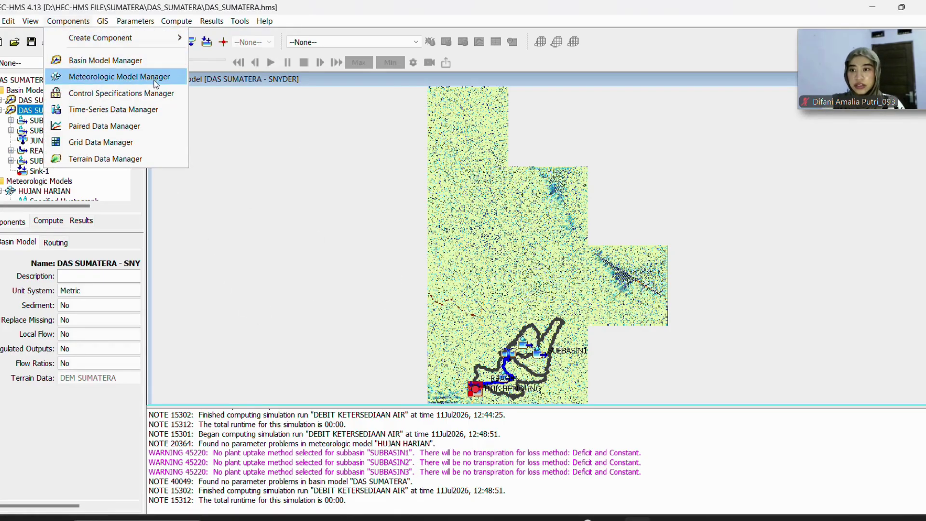
{"action": "left_click", "coordinate": [155, 94]}
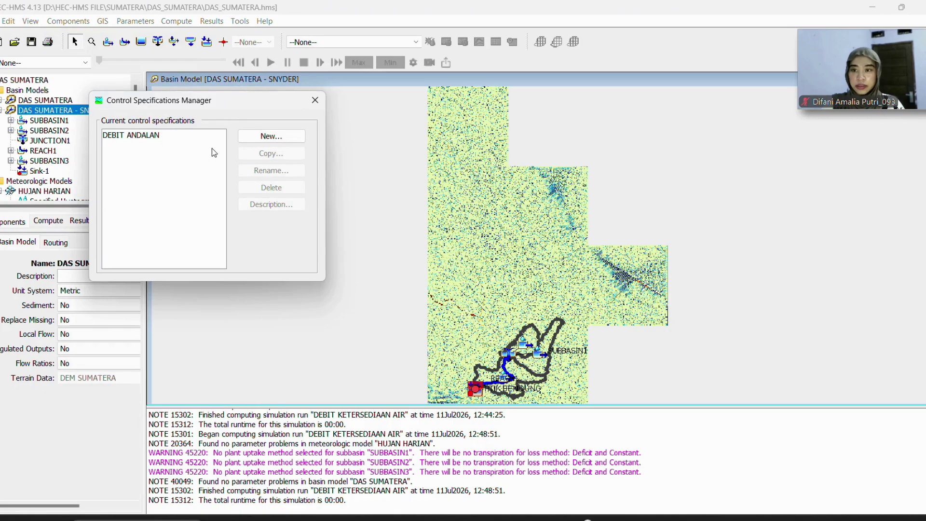
{"action": "left_click", "coordinate": [282, 136]}
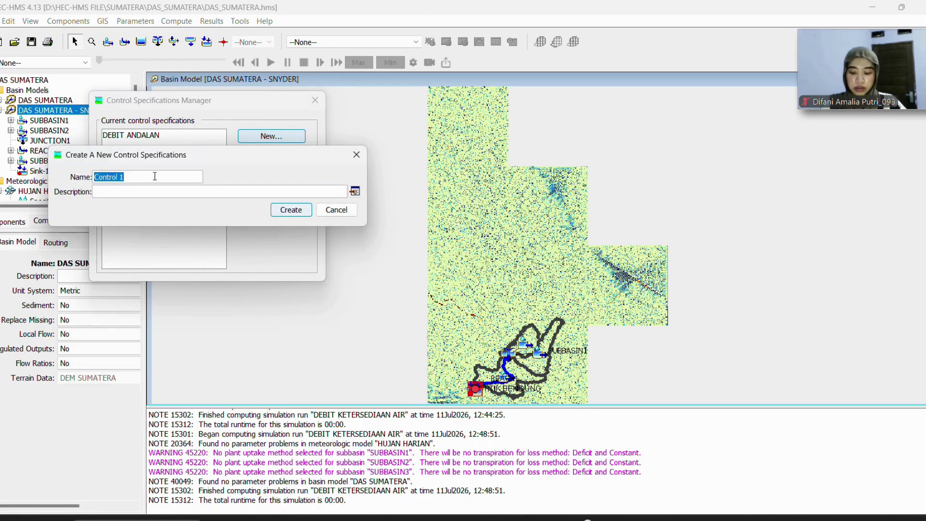
{"action": "type", "text": "DEBIT BANJIR"}
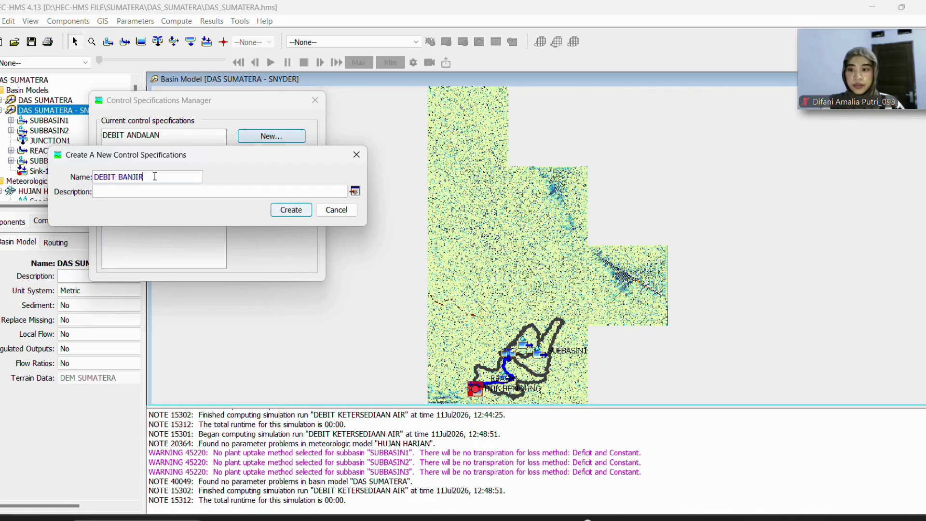
{"action": "left_click", "coordinate": [291, 210]}
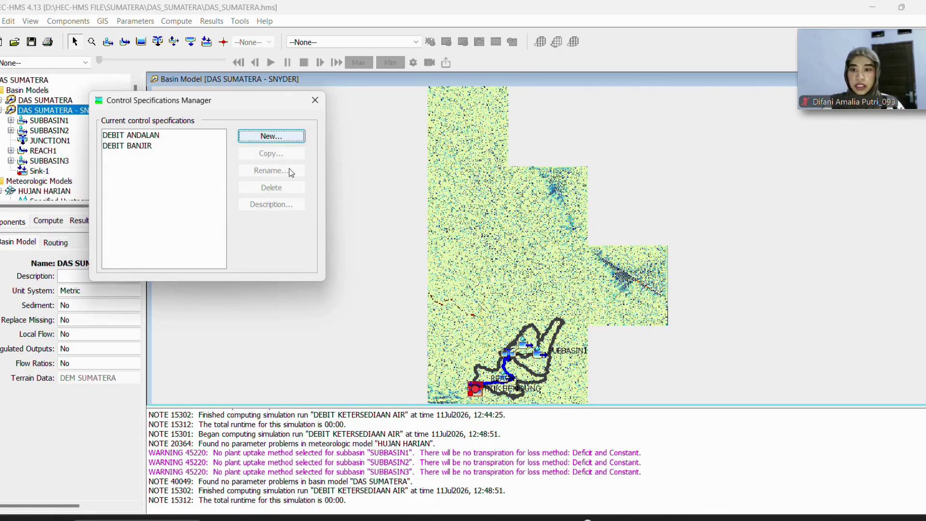
{"action": "left_click", "coordinate": [316, 101]}
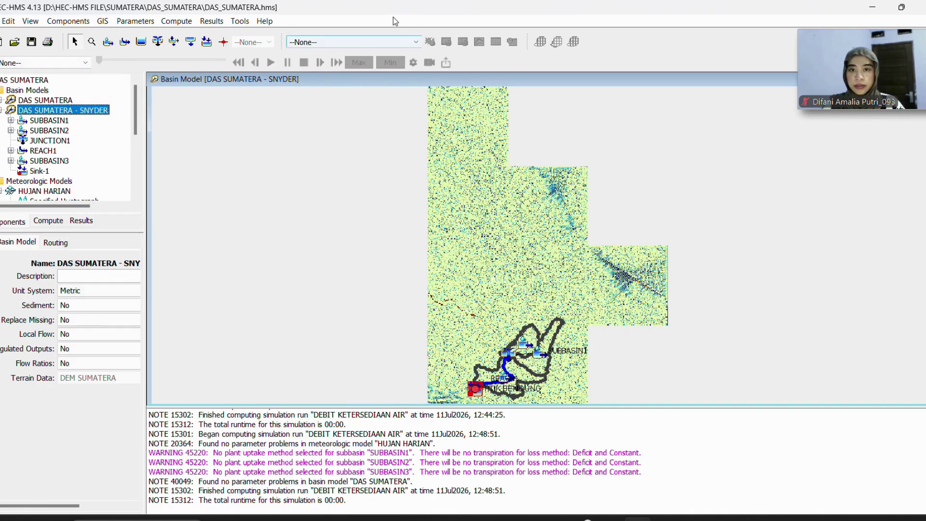
Configure DEBIT BANJIR to run from 01Jan2005 00:00 to 03Jan2005 00:00 with a 1 Hour time interval
{"action": "scroll", "coordinate": [39, 183], "scroll_direction": "down", "scroll_amount": 2}
{"action": "left_click", "coordinate": [41, 182]}
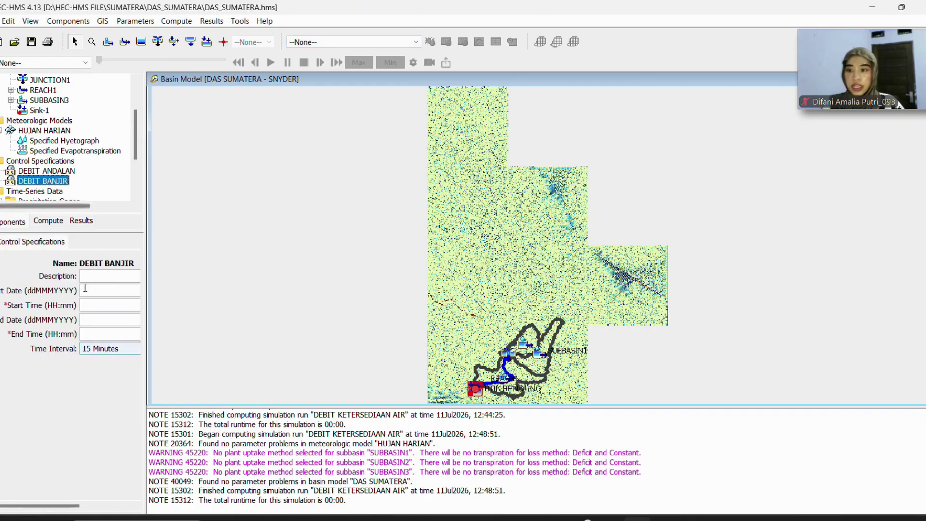
{"action": "left_click", "coordinate": [97, 292]}
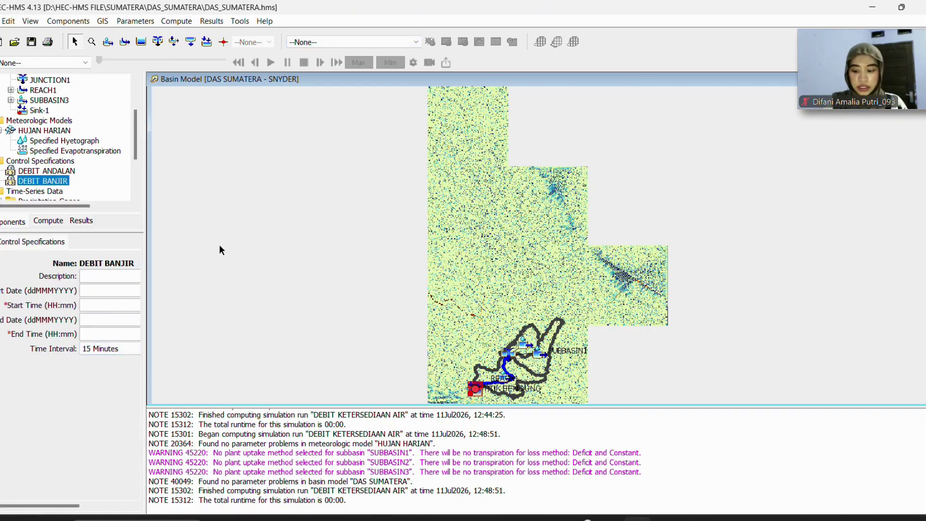
{"action": "type", "text": "01"}
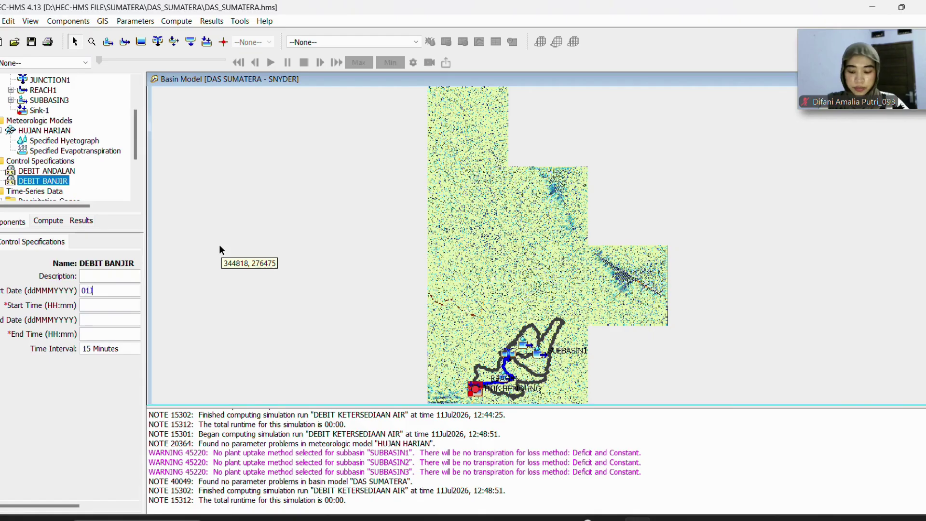
{"action": "type", "text": "Jan"}
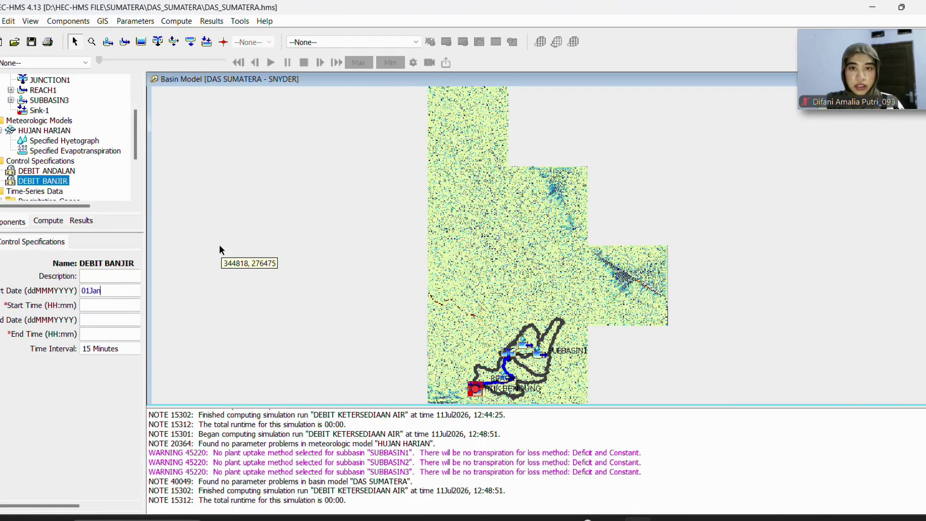
{"action": "type", "text": "2005"}
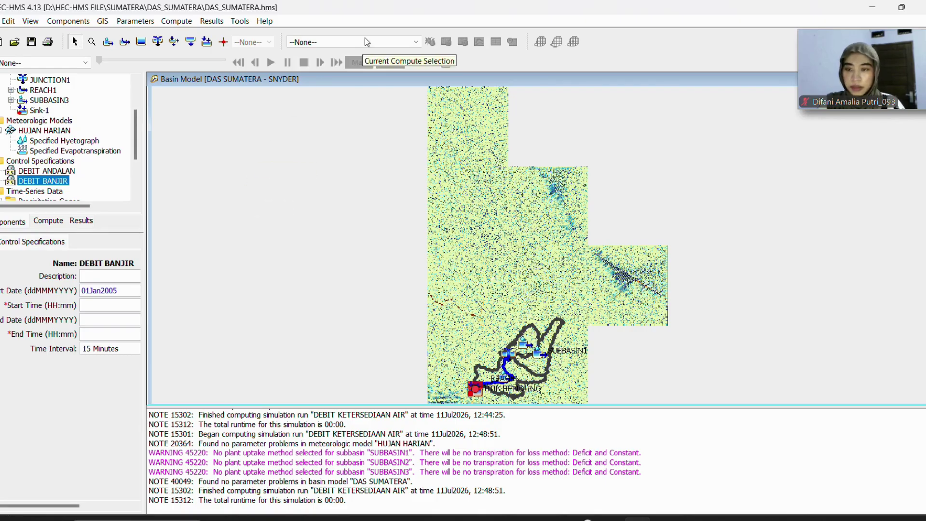
{"action": "left_click", "coordinate": [100, 304]}
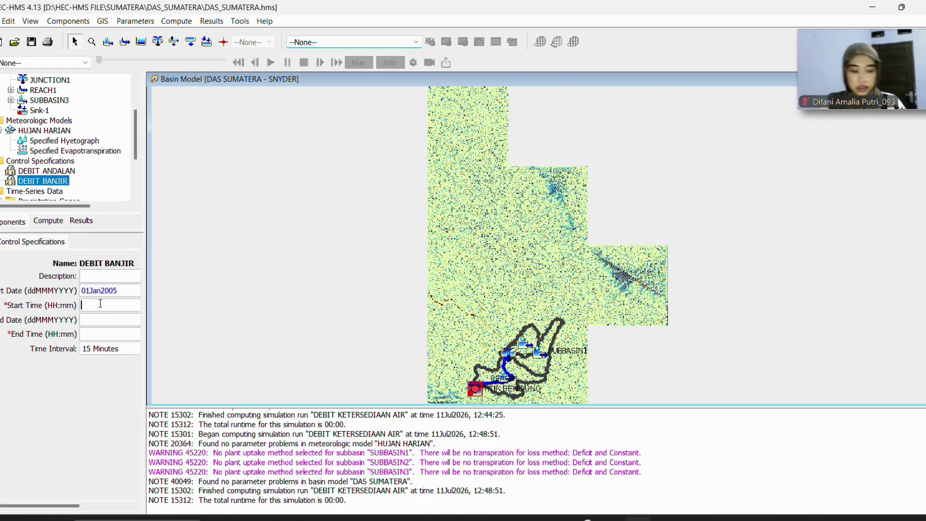
{"action": "type", "text": "00"}
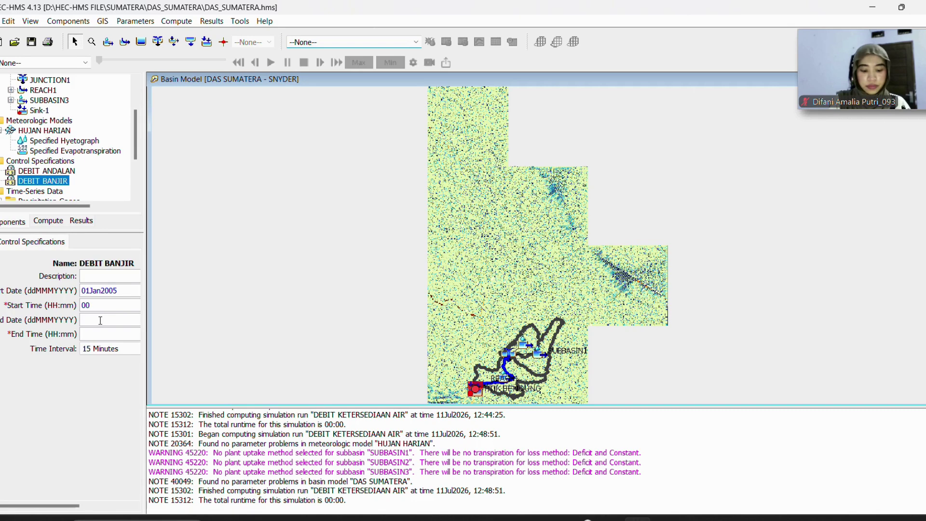
{"action": "type", "text": ":00"}
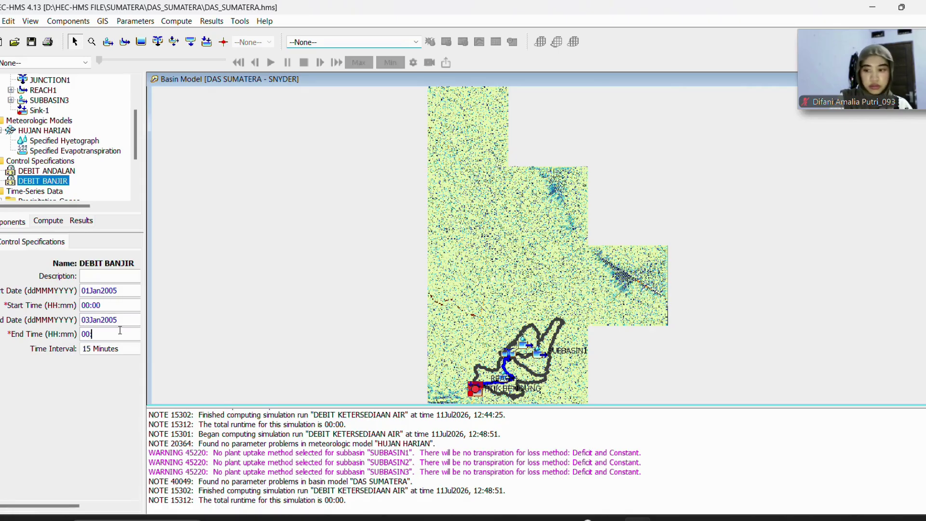
{"action": "left_click", "coordinate": [122, 353]}
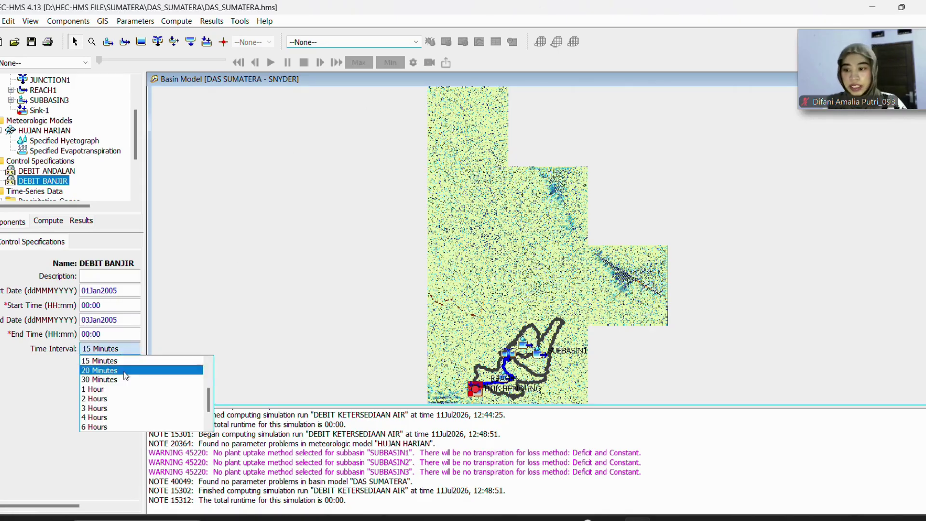
{"action": "left_click", "coordinate": [121, 391]}
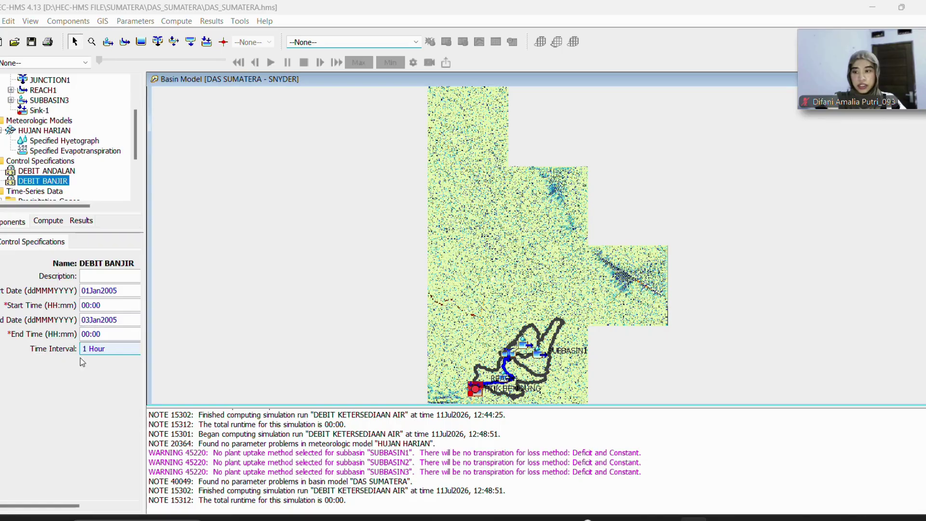
Create a new precipitation gage named PSA 007 6 JAM in the time-series data
{"action": "left_click", "coordinate": [68, 21]}
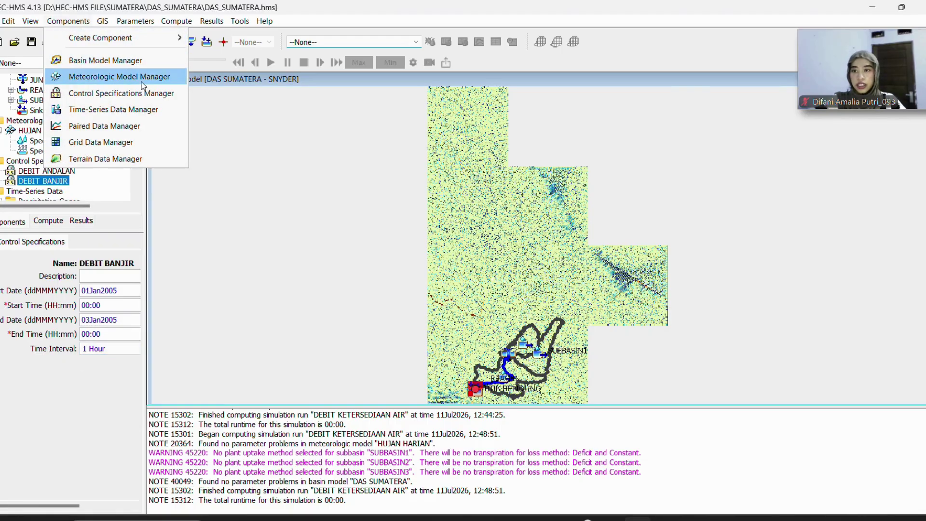
{"action": "left_click", "coordinate": [147, 109]}
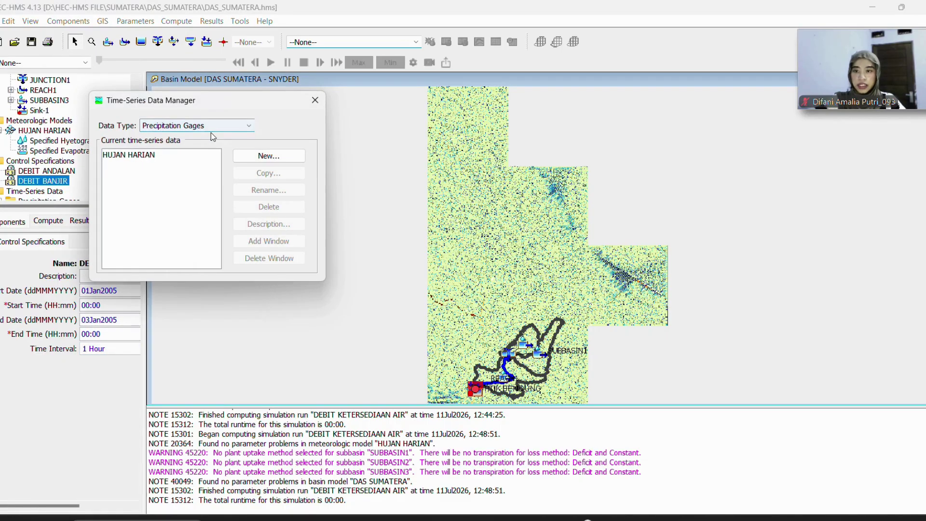
{"action": "left_click", "coordinate": [252, 152]}
{"action": "left_click_drag", "start_coordinate": [307, 237], "coordinate": [249, 239]}
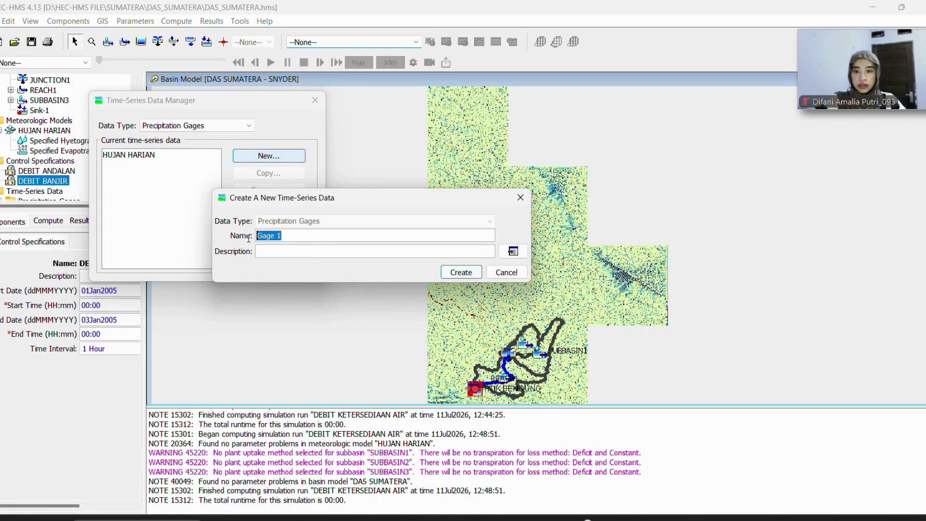
{"action": "type", "text": "PSA"}
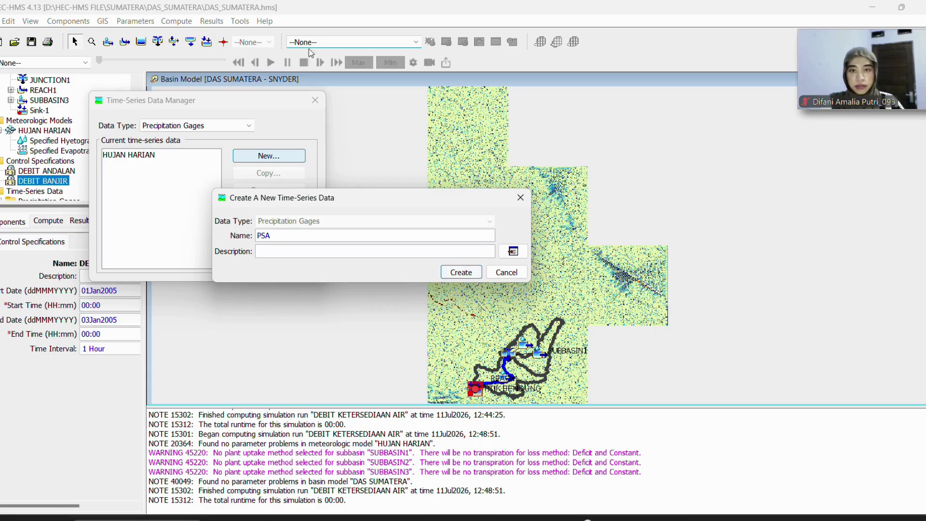
{"action": "left_click", "coordinate": [395, 24]}
{"action": "left_click", "coordinate": [276, 238]}
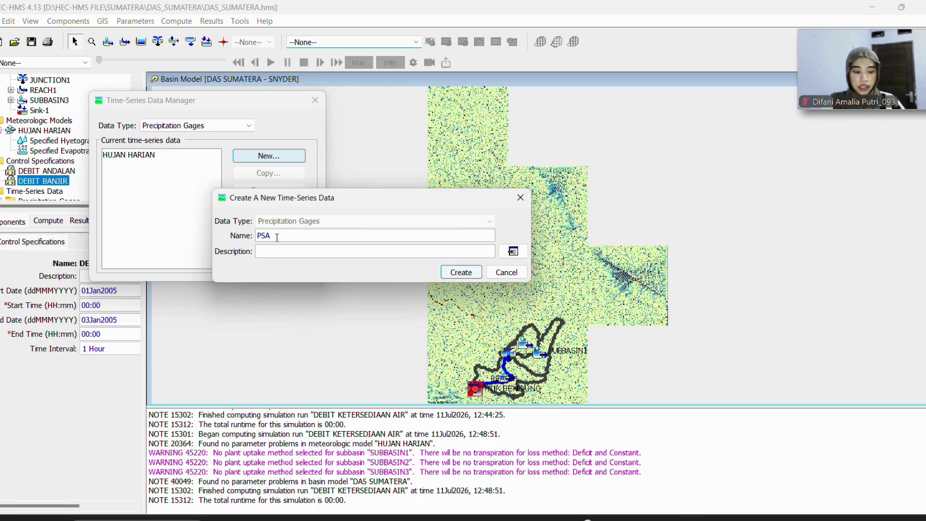
{"action": "type", "text": "007 6 JAM"}
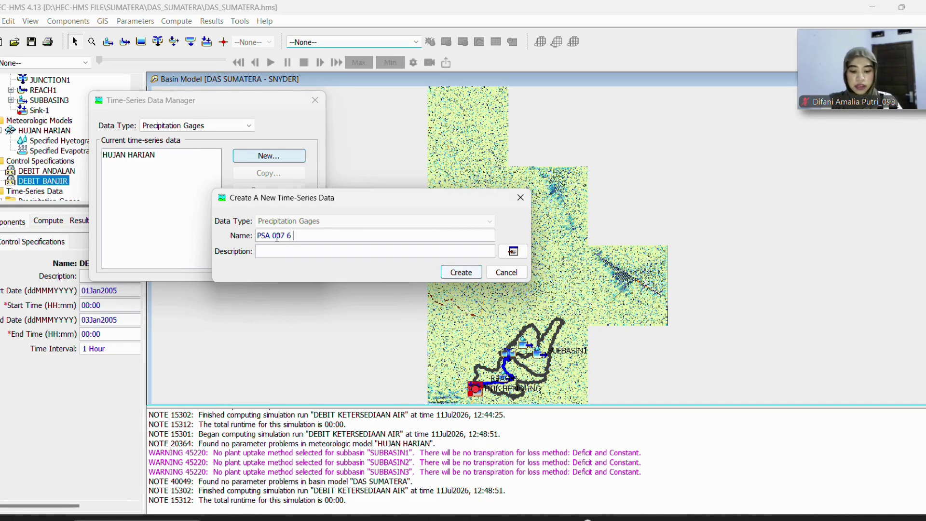
{"action": "left_click", "coordinate": [462, 273]}
{"action": "left_click", "coordinate": [316, 101]}
Set the time interval of the PSA 007 6 JAM precipitation gage to 1 Hour
{"action": "scroll", "coordinate": [41, 178], "scroll_direction": "down", "scroll_amount": 1}
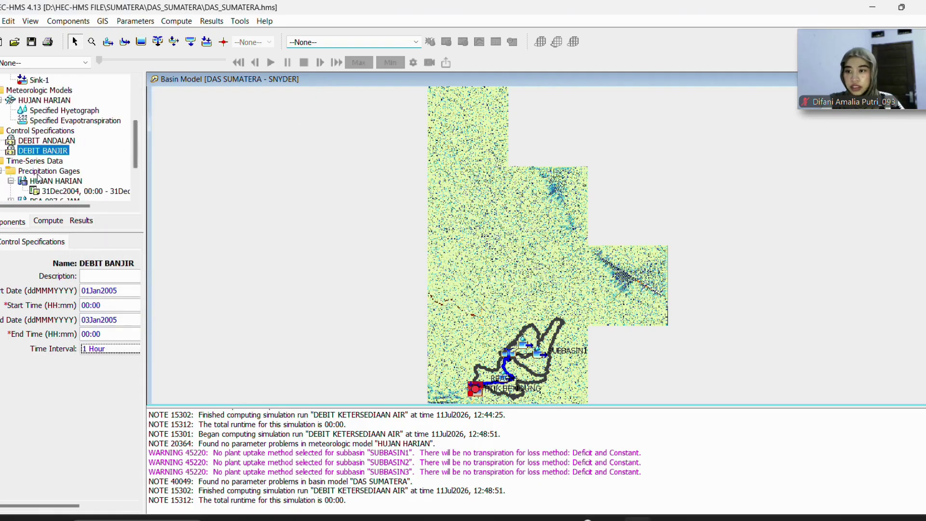
{"action": "scroll", "coordinate": [13, 169], "scroll_direction": "down", "scroll_amount": 1}
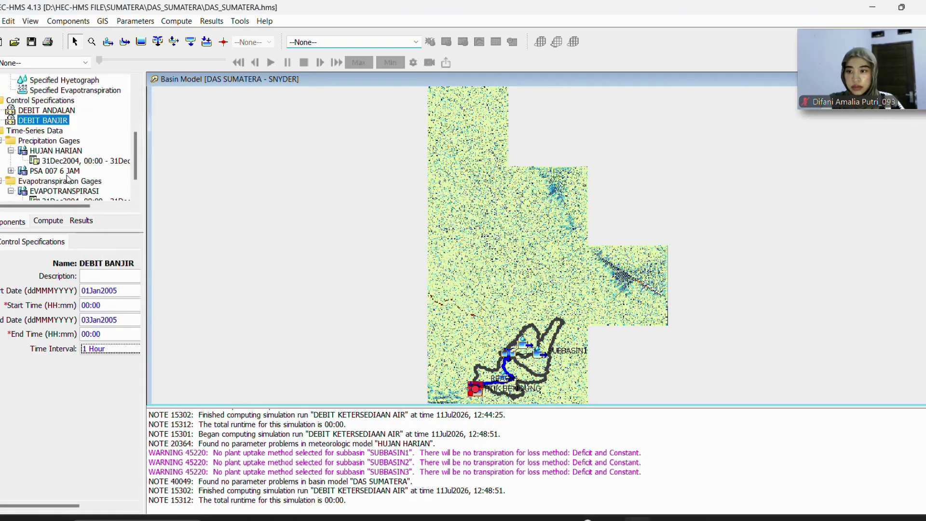
{"action": "left_click", "coordinate": [11, 170]}
{"action": "left_click", "coordinate": [62, 171]}
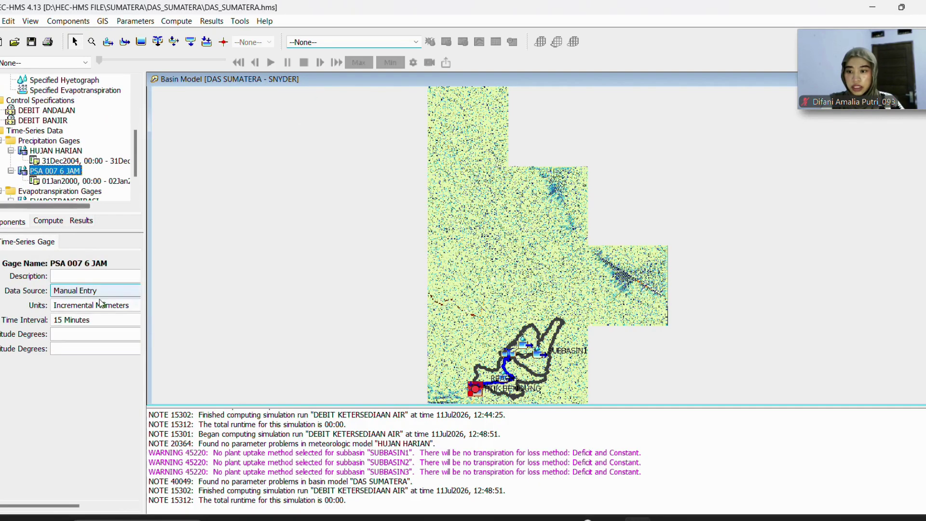
{"action": "left_click", "coordinate": [78, 319]}
{"action": "left_click", "coordinate": [85, 361]}
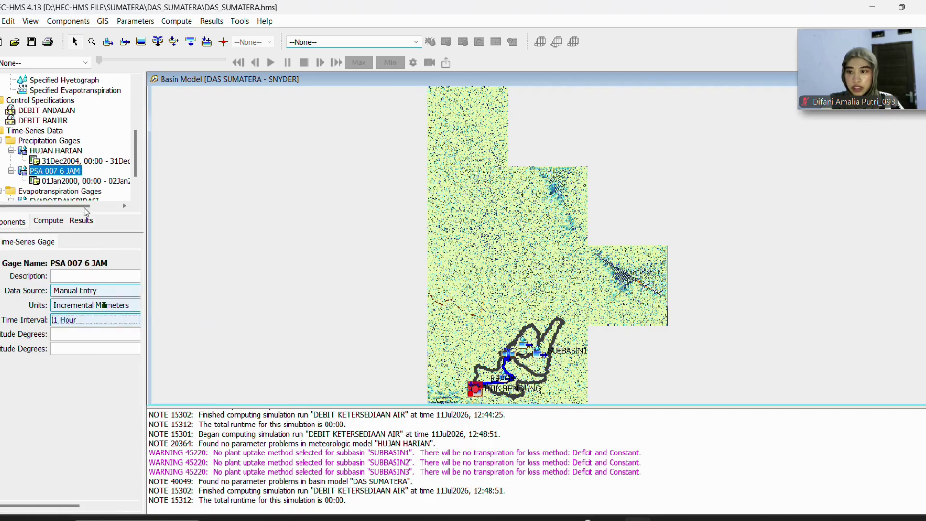
{"action": "left_click", "coordinate": [79, 316]}
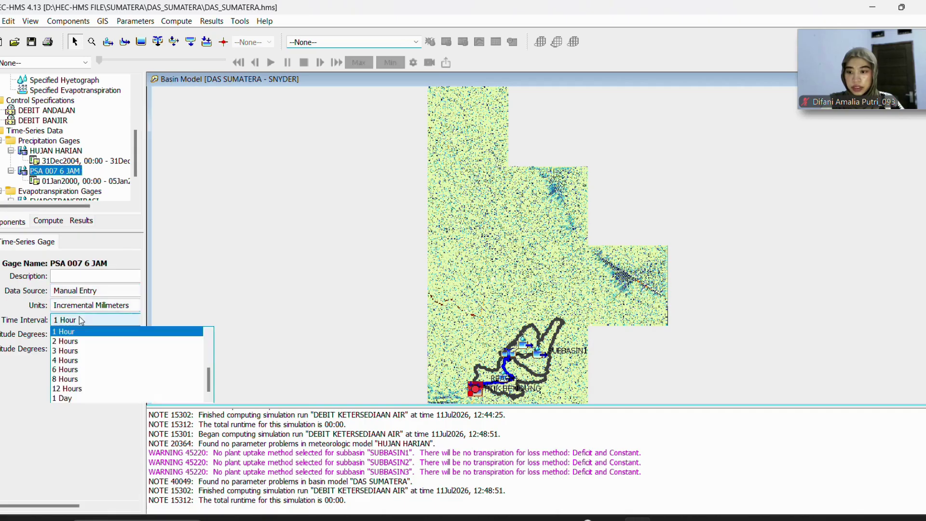
{"action": "left_click", "coordinate": [85, 321]}
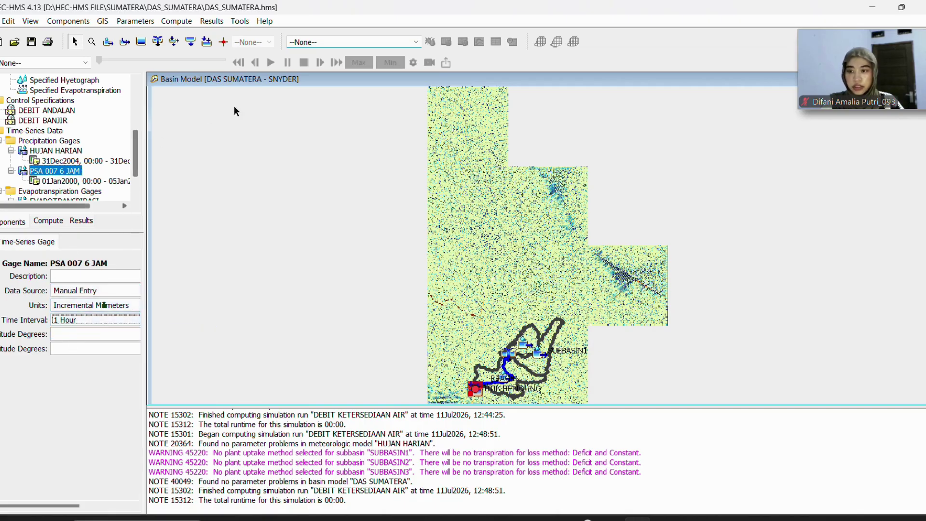
Set both the start date and the end date of the PSA 007 6 JAM time window to 01Jan2005
{"action": "left_click", "coordinate": [85, 181]}
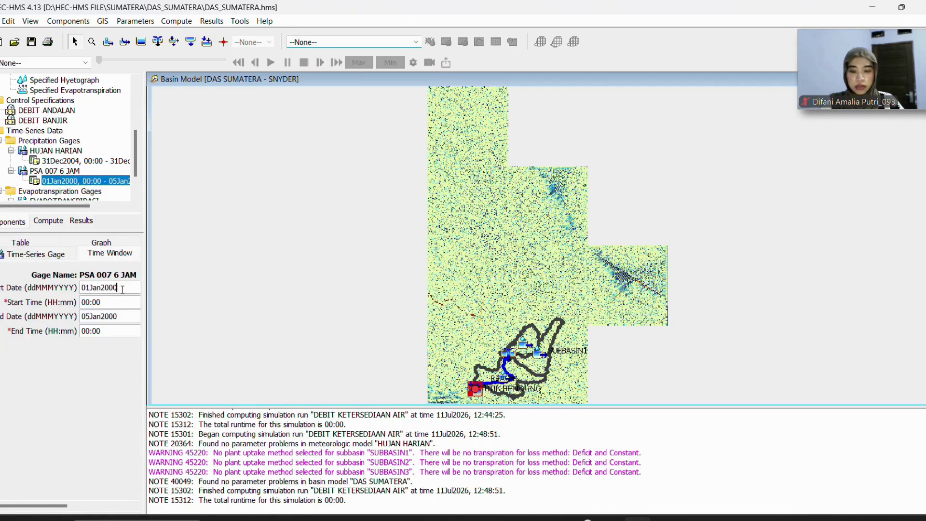
{"action": "key", "text": "BackSpace"}
{"action": "type", "text": "5"}
{"action": "left_click", "coordinate": [127, 316]}
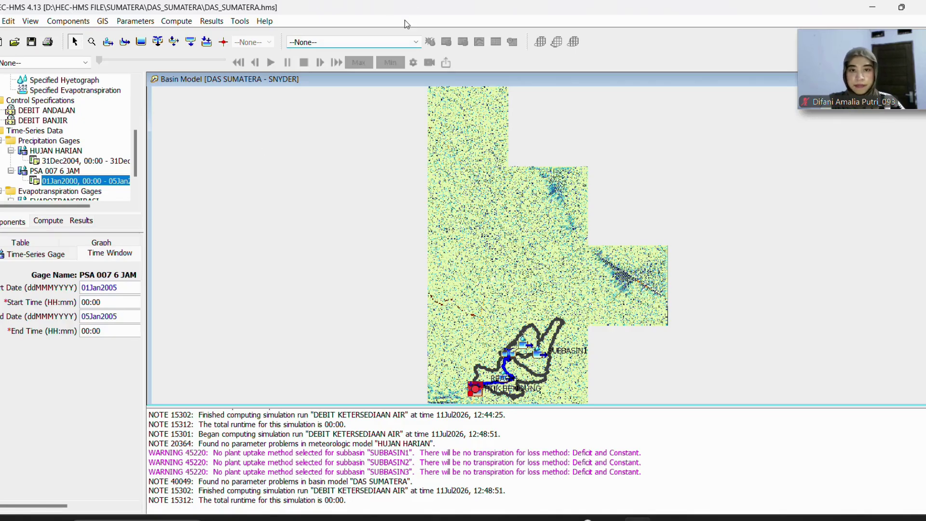
{"action": "double_click", "coordinate": [89, 317]}
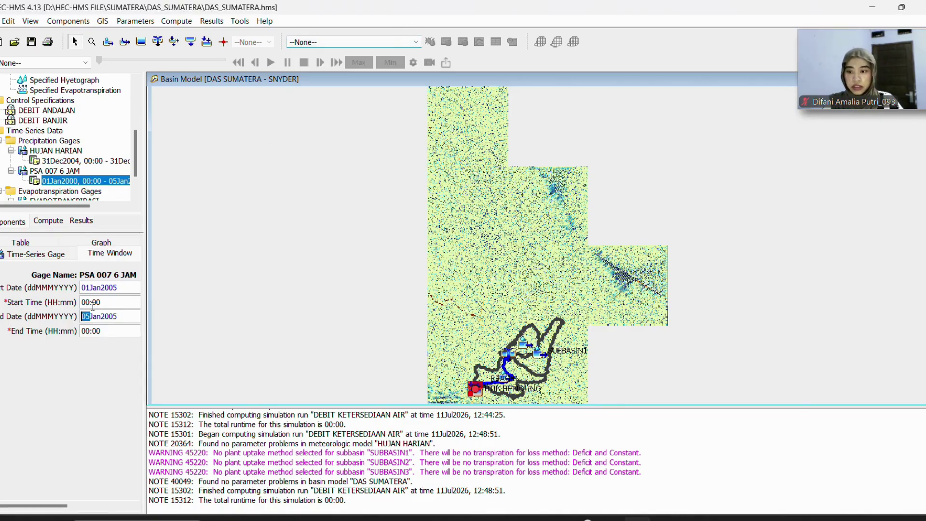
{"action": "left_click_drag", "start_coordinate": [127, 314], "coordinate": [63, 315]}
{"action": "type", "text": "01"}
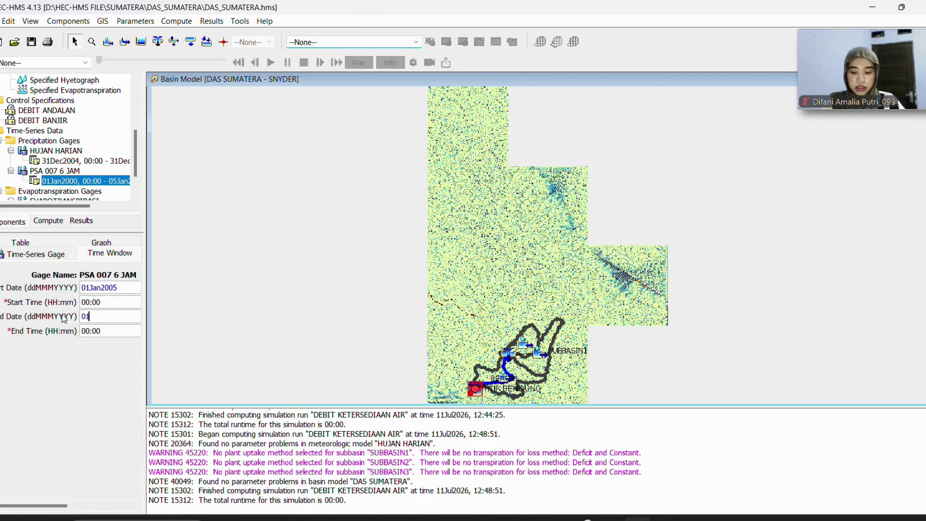
{"action": "type", "text": "Jan2"}
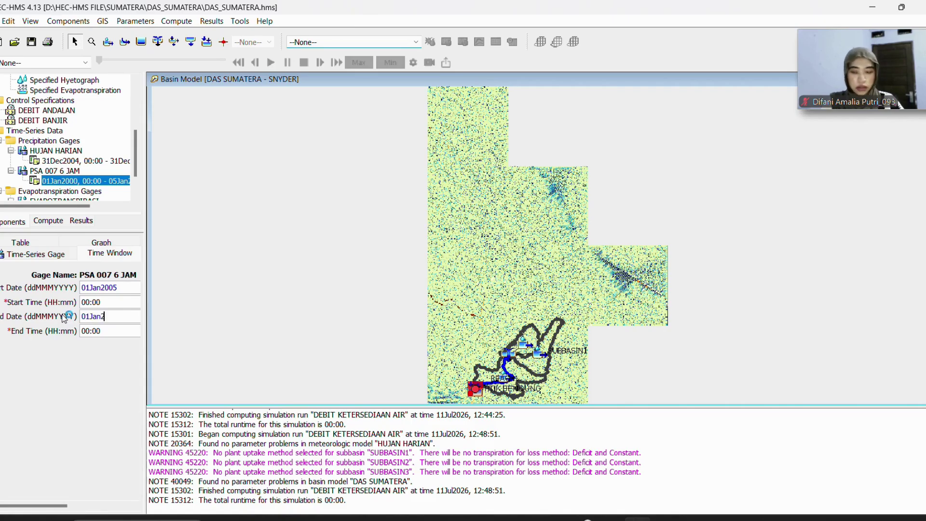
{"action": "type", "text": "005"}
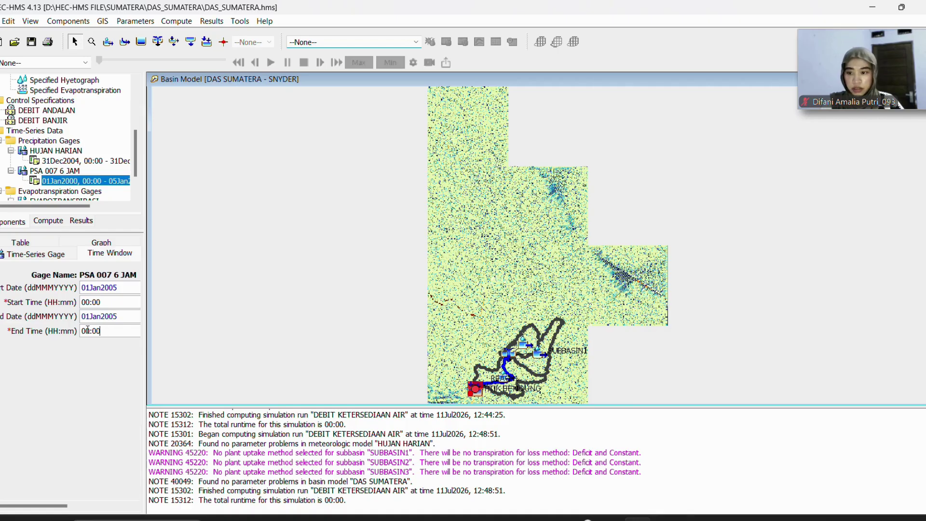
Set the end time of the PSA 007 6 JAM time window to 06:00 and save the project
{"action": "left_click", "coordinate": [99, 333]}
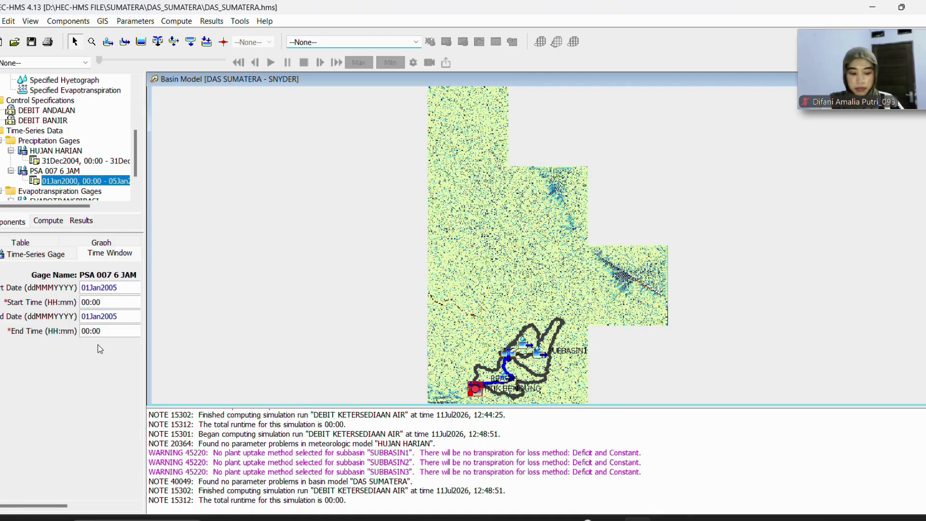
{"action": "key", "text": "BackSpace"}
{"action": "type", "text": "6"}
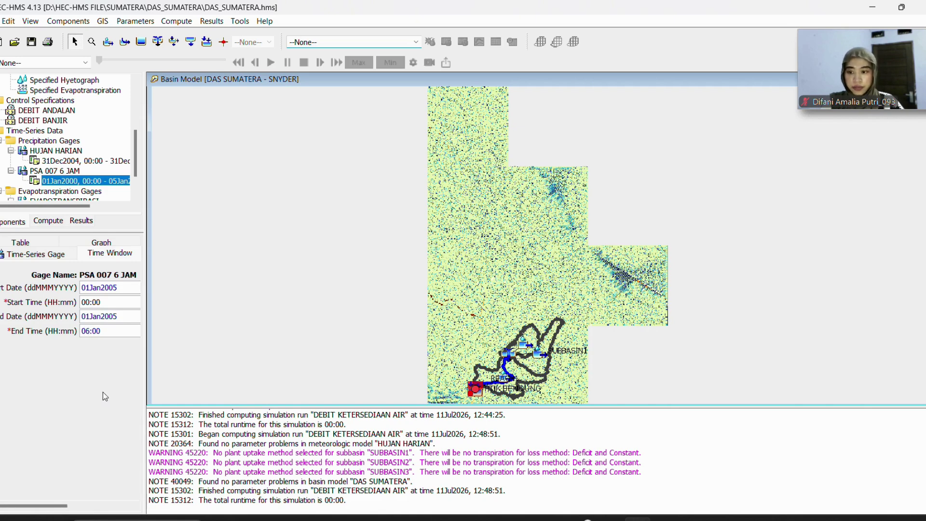
{"action": "left_click", "coordinate": [31, 42]}
{"action": "left_click", "coordinate": [584, 518]}
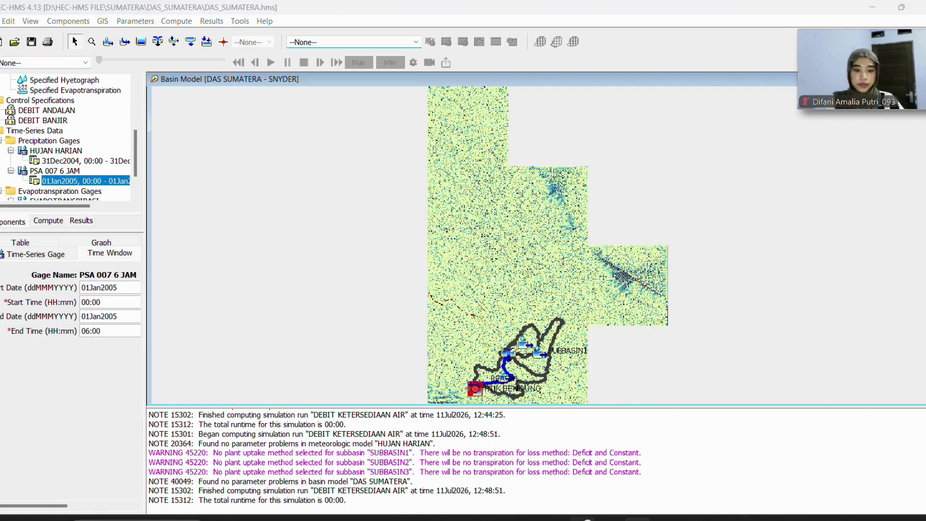
{"action": "left_click", "coordinate": [386, 271]}
{"action": "key", "text": "space"}
{"action": "key", "text": "alt+Tab"}
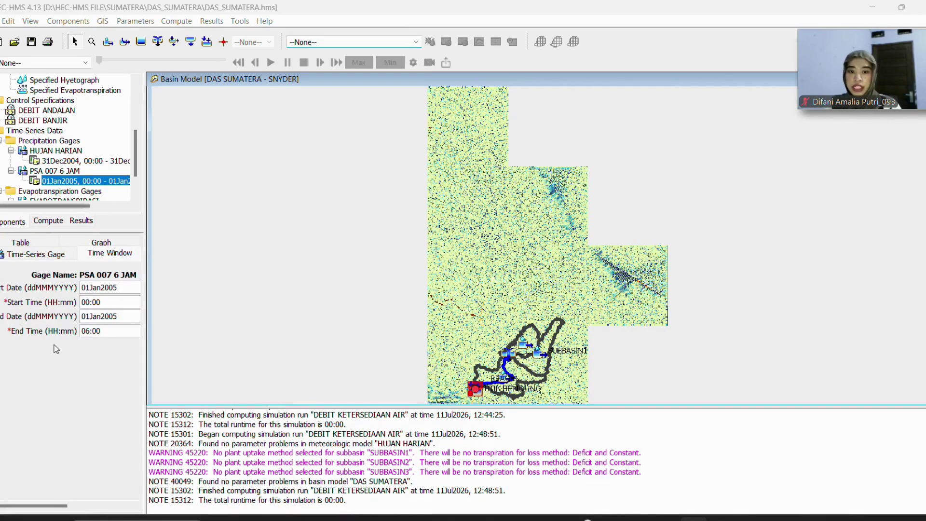
{"action": "left_click", "coordinate": [63, 22]}
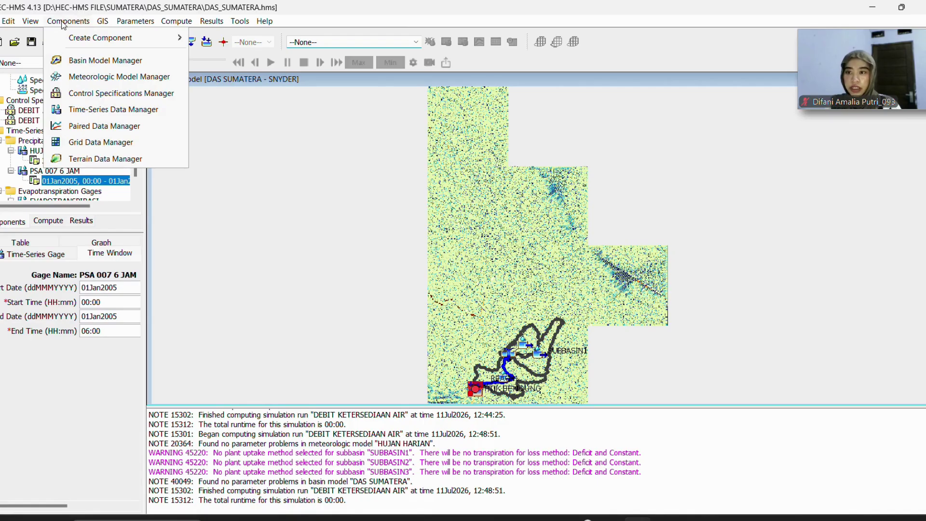
{"action": "left_click", "coordinate": [399, 25]}
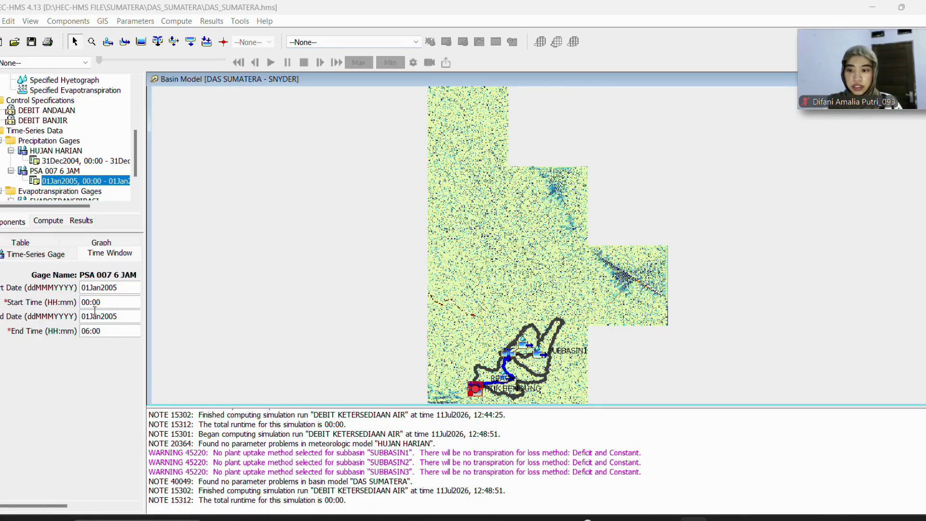
Open the precipitation table of the PSA 007 6 JAM gage and select the 01:00 precipitation cell
{"action": "left_click", "coordinate": [24, 257]}
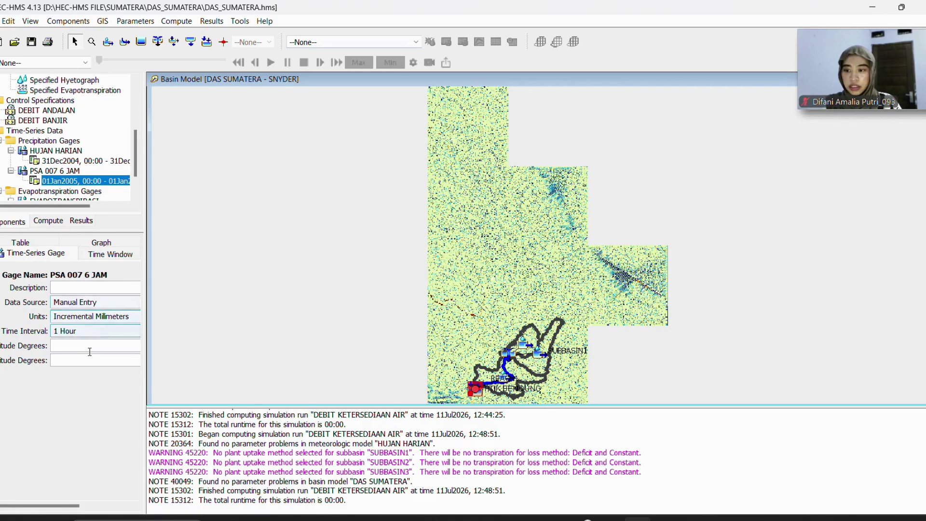
{"action": "left_click", "coordinate": [44, 244]}
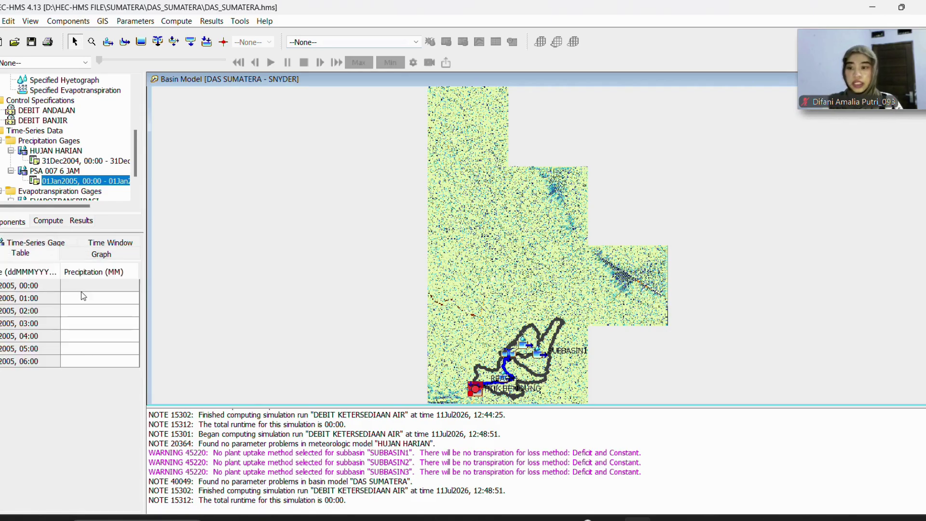
{"action": "left_click", "coordinate": [83, 297]}
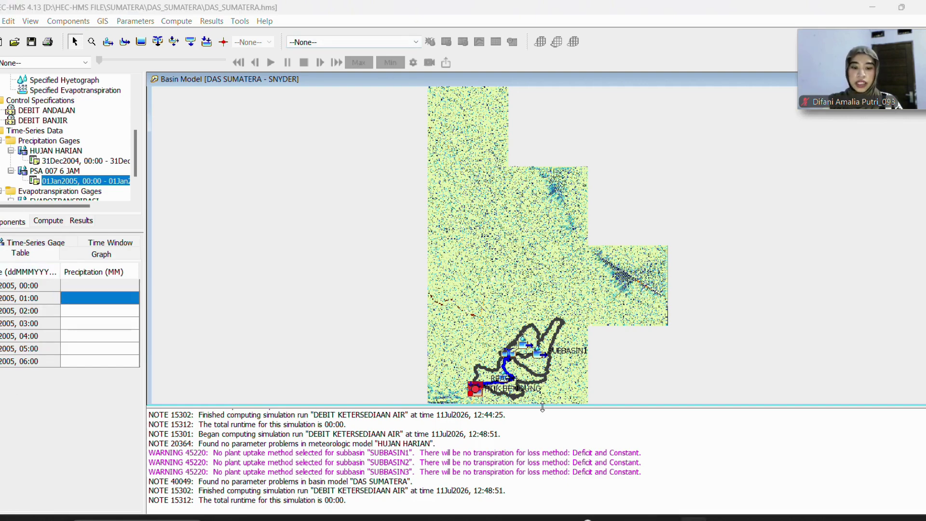
Switch to the Input Hidrologi Sitakkurak_Rev01 workbook in Excel and copy the % DISTRIBUSI values for hours 1 to 6 on the PSA 6 JAM sheet
{"action": "left_click", "coordinate": [654, 477]}
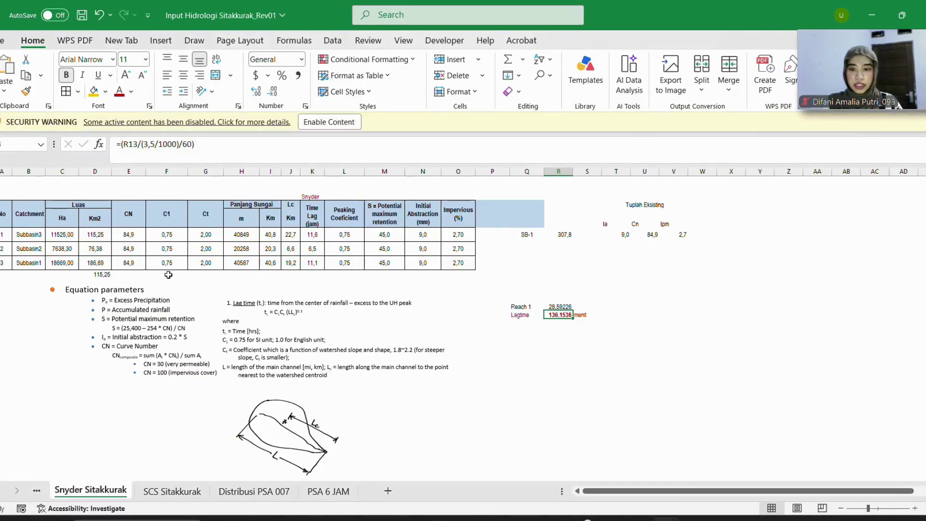
{"action": "left_click", "coordinate": [320, 499]}
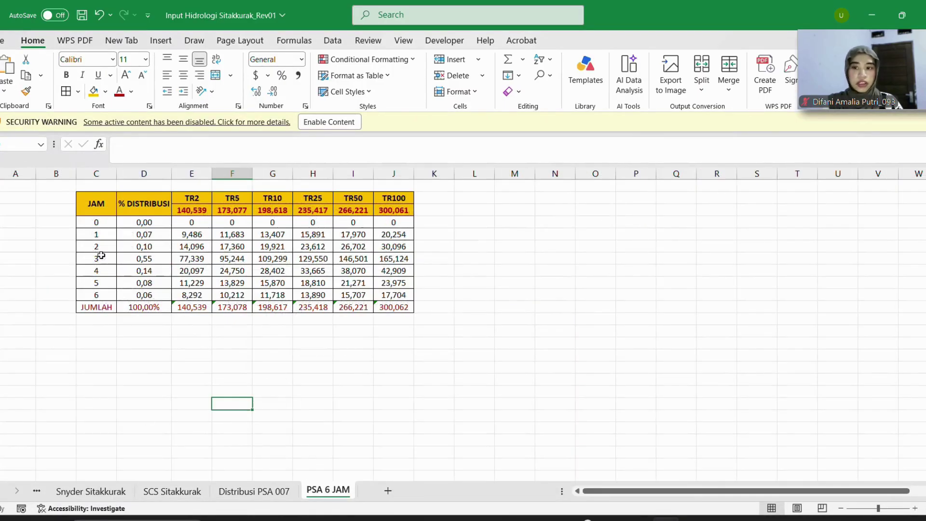
{"action": "left_click_drag", "start_coordinate": [145, 234], "coordinate": [150, 294]}
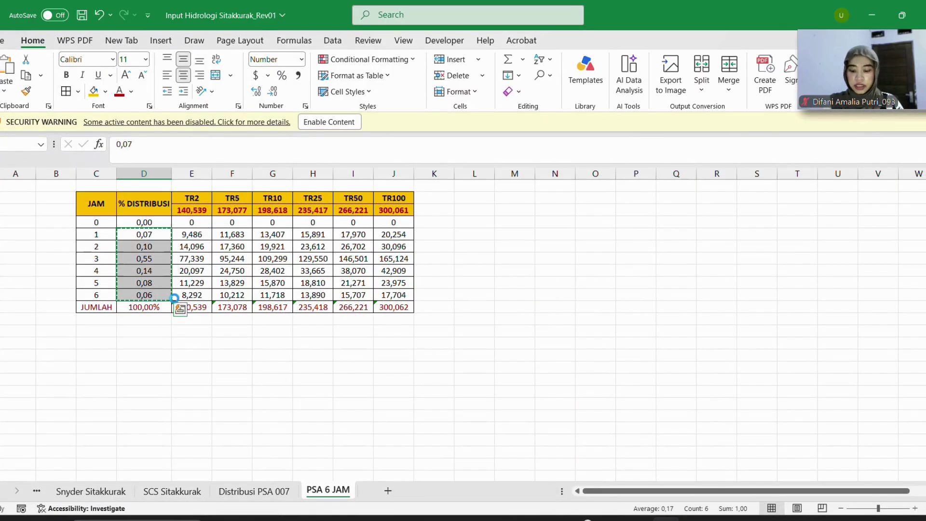
{"action": "key", "text": "ctrl+c"}
Replace all decimal commas with periods on the PSA 6 JAM sheet
{"action": "left_click", "coordinate": [287, 390]}
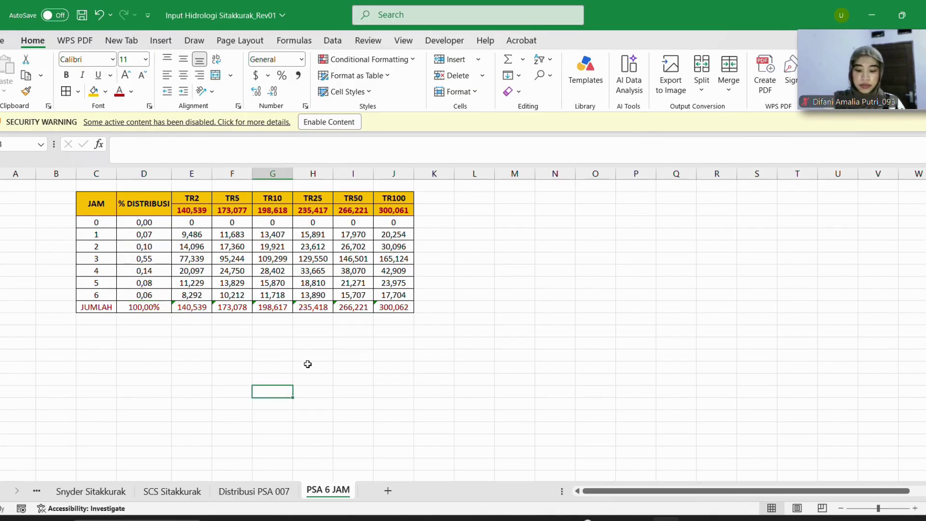
{"action": "key", "text": "ctrl+h"}
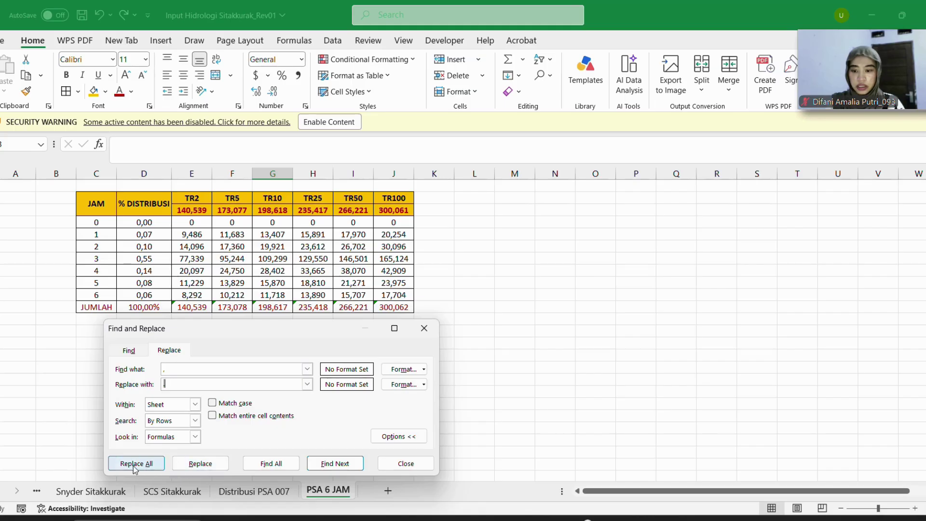
{"action": "left_click", "coordinate": [135, 465]}
{"action": "left_click", "coordinate": [349, 432]}
{"action": "left_click", "coordinate": [404, 462]}
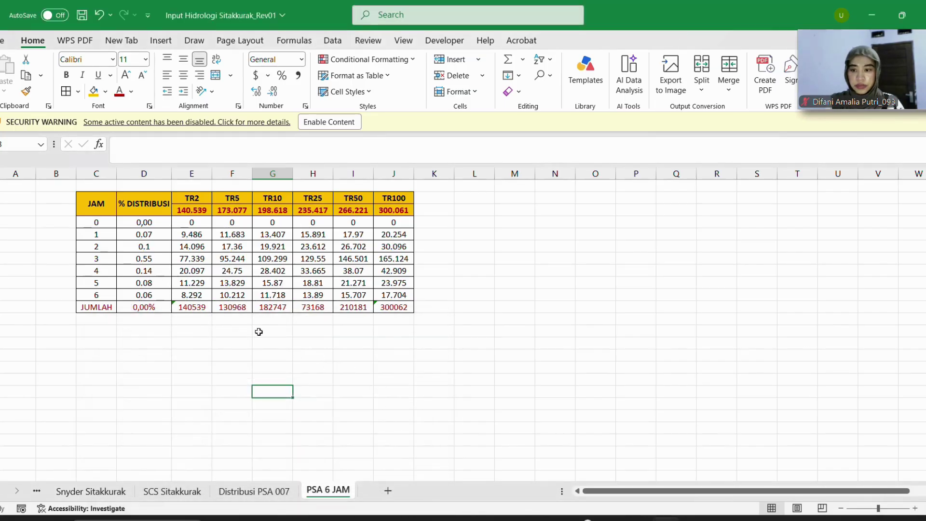
Copy the period-separated % DISTRIBUSI values for hours 1 to 6 and switch back to HEC-HMS
{"action": "left_click_drag", "start_coordinate": [152, 231], "coordinate": [154, 294]}
{"action": "key", "text": "ctrl+c"}
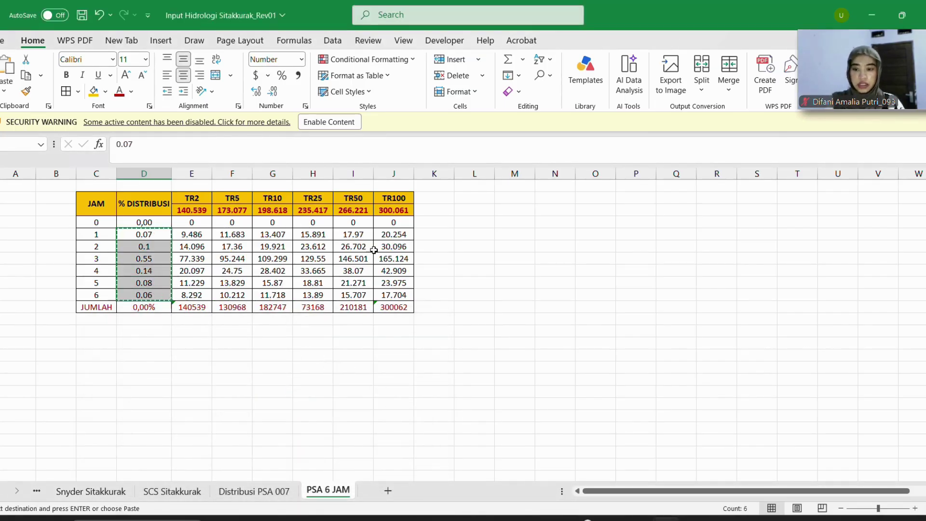
{"action": "left_click", "coordinate": [883, 23]}
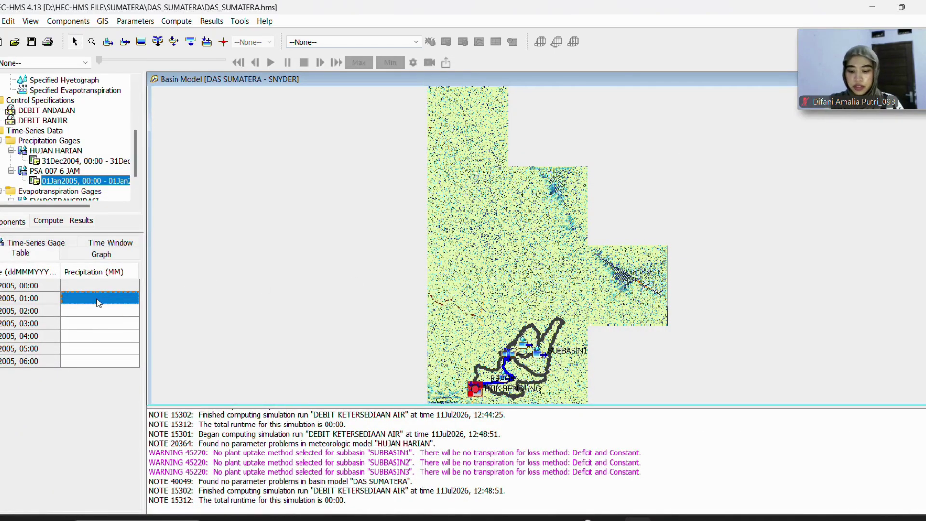
Paste the copied distribution values into the 01:00 to 06:00 precipitation cells of PSA 007 6 JAM, save the project and check the gage graph
{"action": "key", "text": "ctrl+v"}
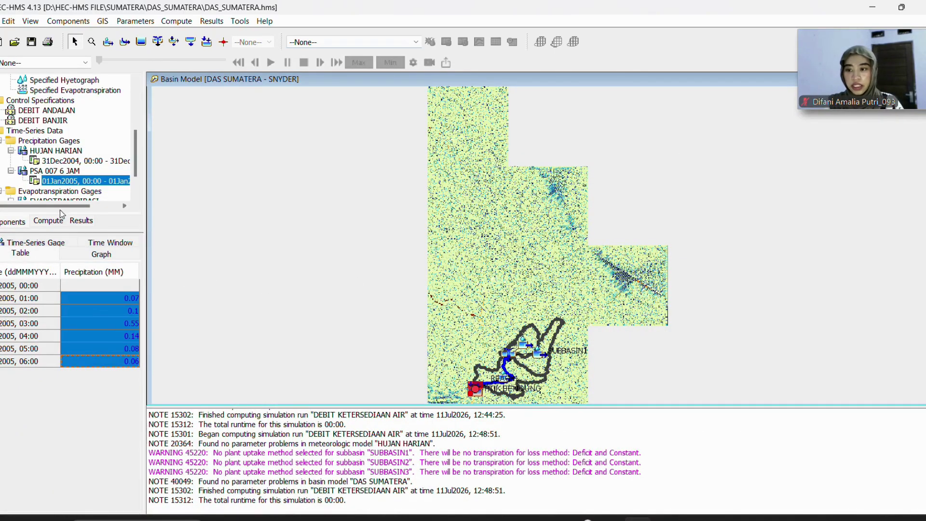
{"action": "left_click", "coordinate": [31, 45]}
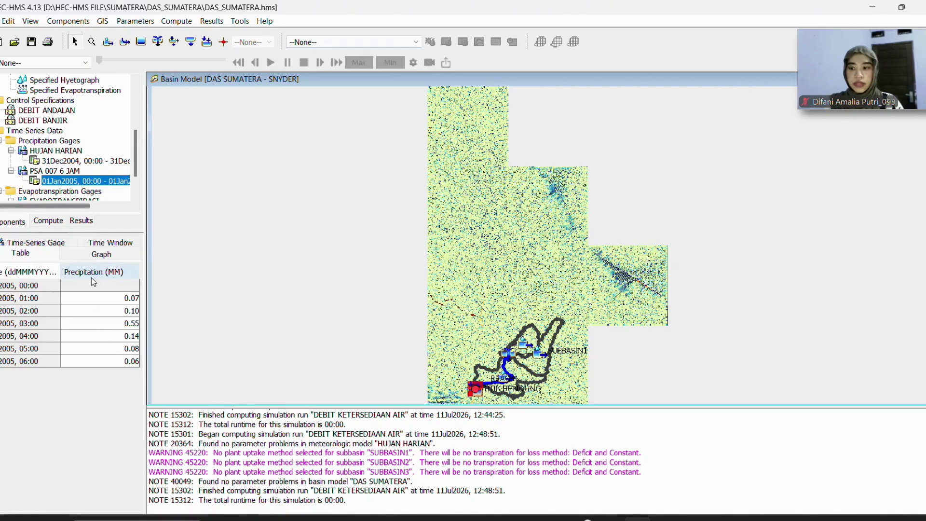
{"action": "left_click", "coordinate": [100, 253]}
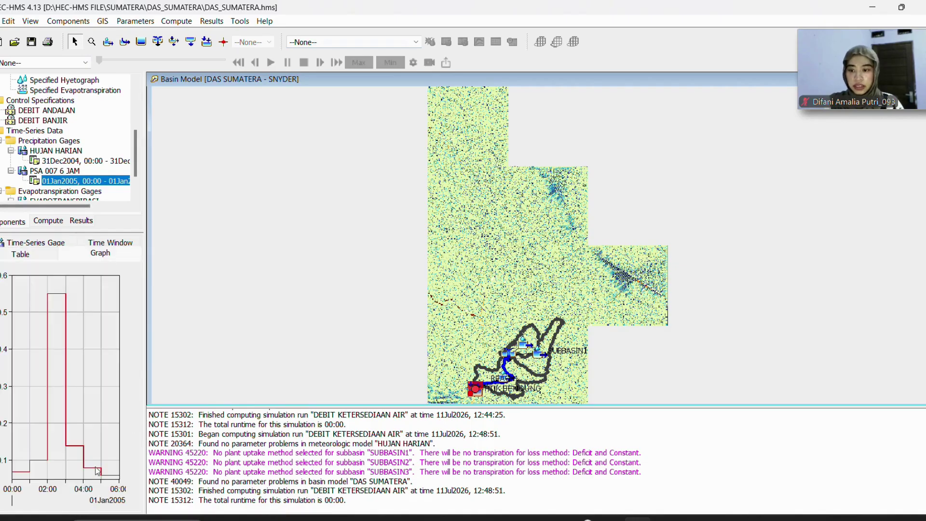
{"action": "left_click", "coordinate": [40, 245]}
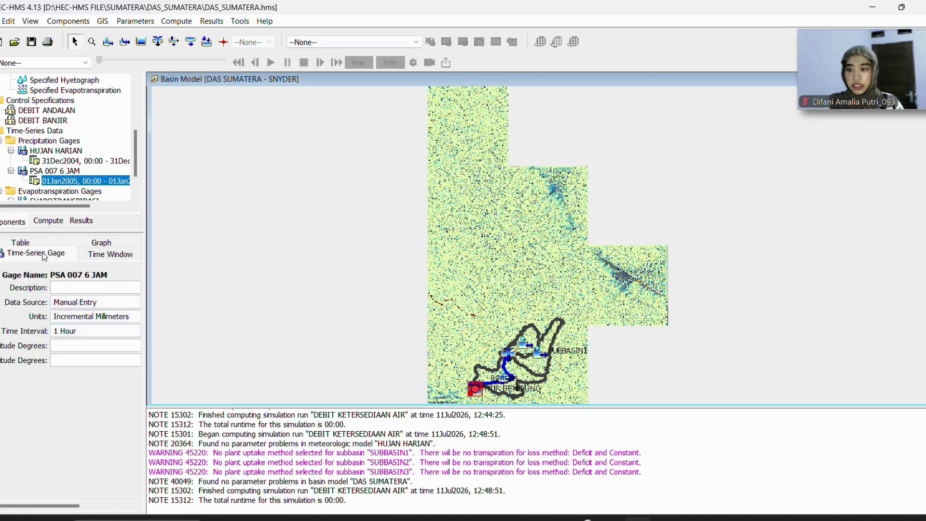
Create a new meteorologic model named HUJAN 2 TAHUN and close the model manager
{"action": "left_click", "coordinate": [69, 25]}
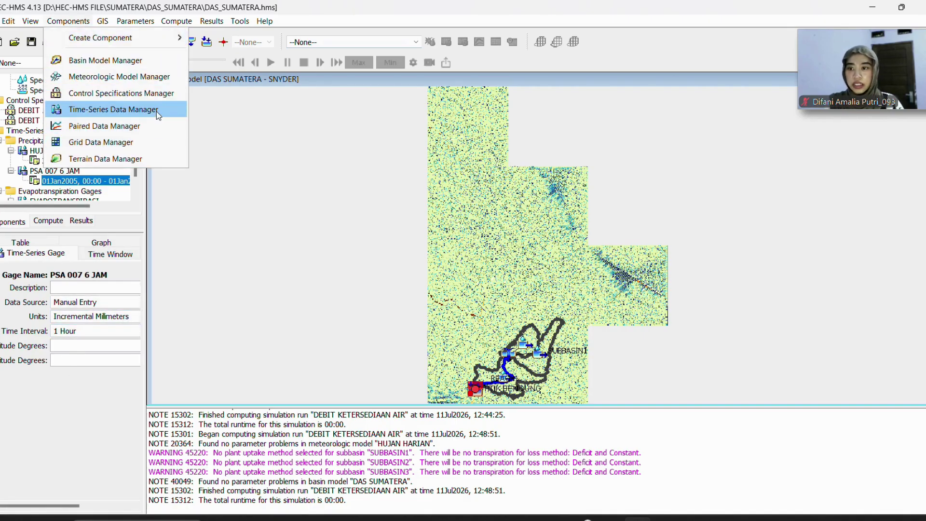
{"action": "left_click", "coordinate": [135, 77]}
{"action": "left_click", "coordinate": [270, 136]}
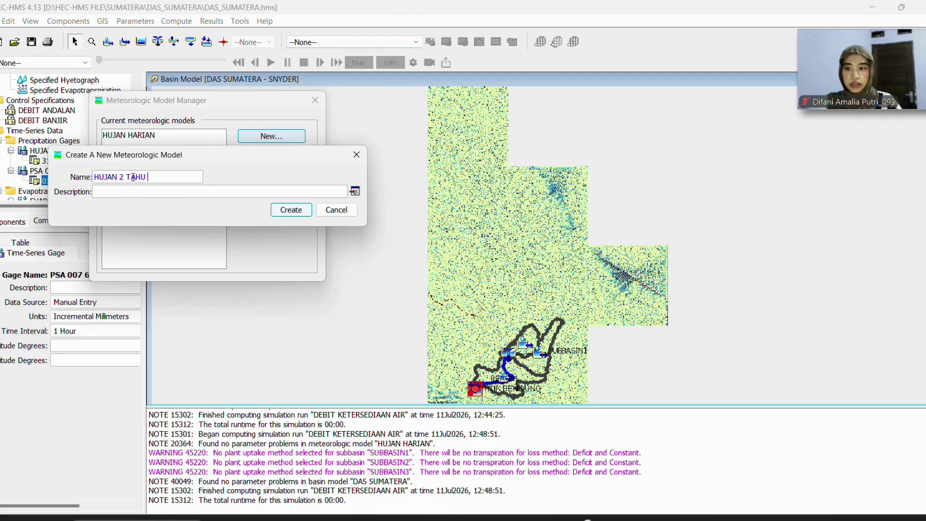
{"action": "left_click", "coordinate": [291, 210]}
{"action": "left_click", "coordinate": [315, 99]}
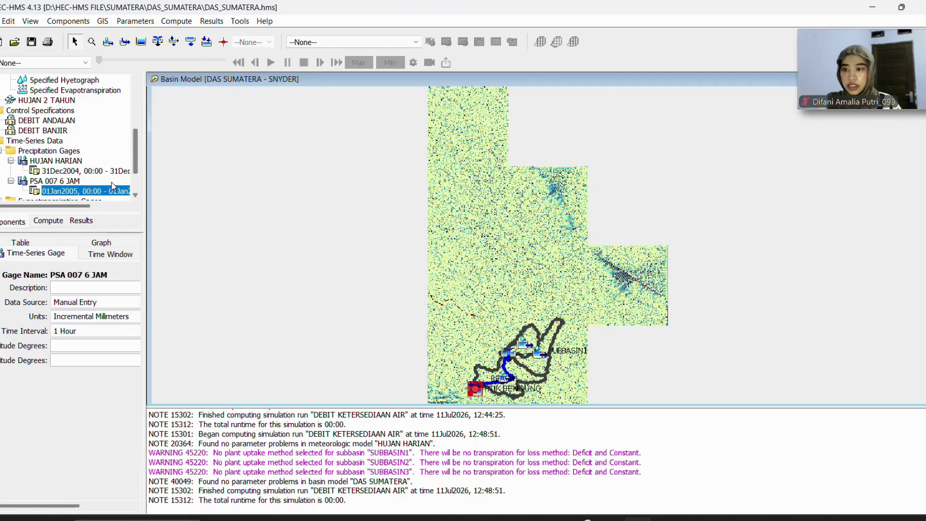
Open the HUJAN 2 TAHUN meteorologic model and set Replace Missing to Set To Default
{"action": "scroll", "coordinate": [86, 179], "scroll_direction": "up", "scroll_amount": 3}
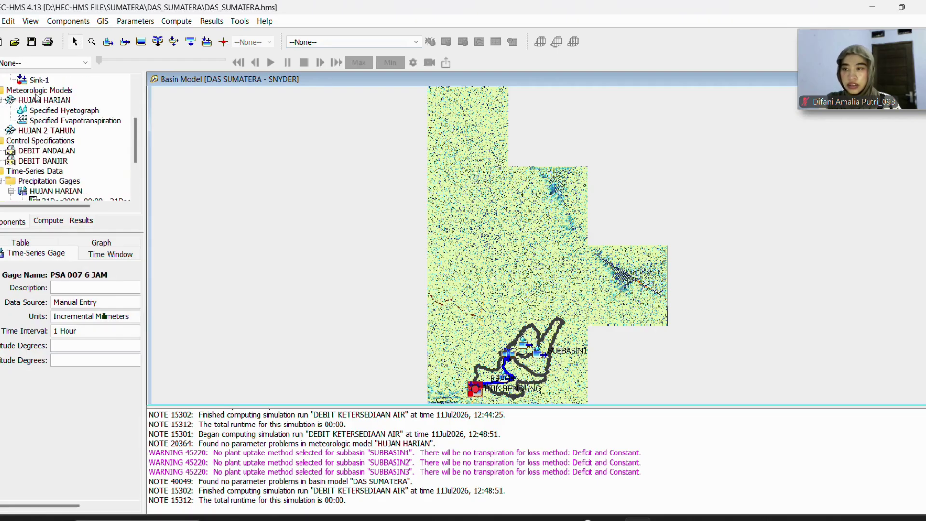
{"action": "left_click", "coordinate": [36, 93]}
{"action": "left_click", "coordinate": [47, 131]}
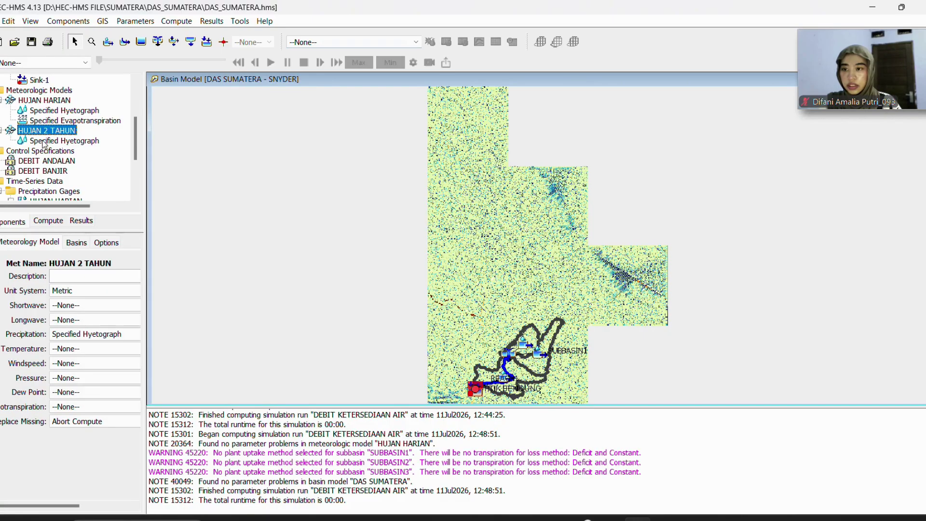
{"action": "left_click", "coordinate": [82, 426]}
{"action": "left_click", "coordinate": [83, 442]}
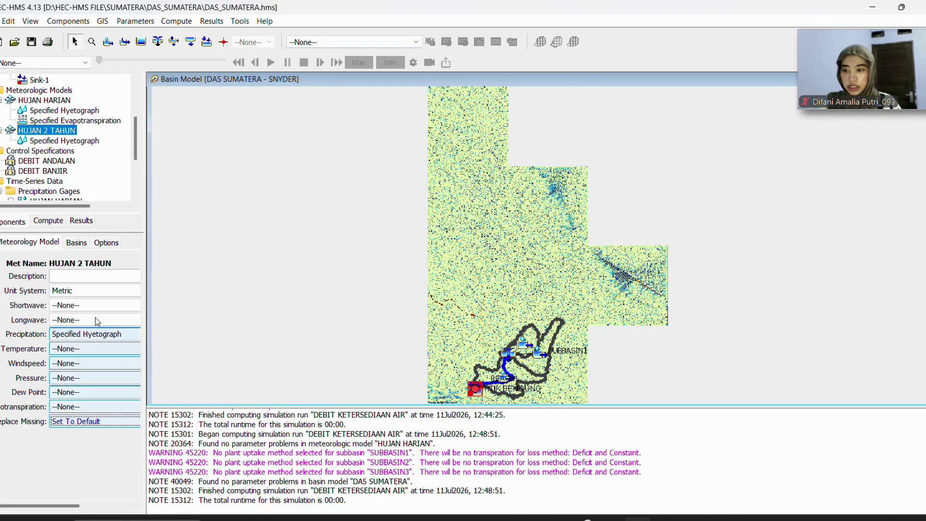
Include the subbasins of the DAS SUMATERA - SNYDER basin model in HUJAN 2 TAHUN and set its total override to Yes
{"action": "left_click", "coordinate": [77, 242]}
{"action": "left_click", "coordinate": [96, 300]}
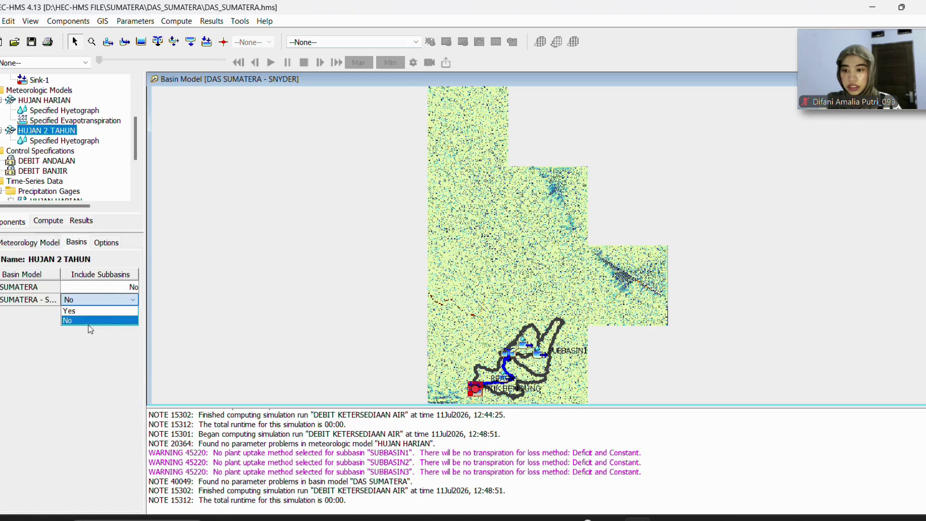
{"action": "left_click", "coordinate": [94, 311]}
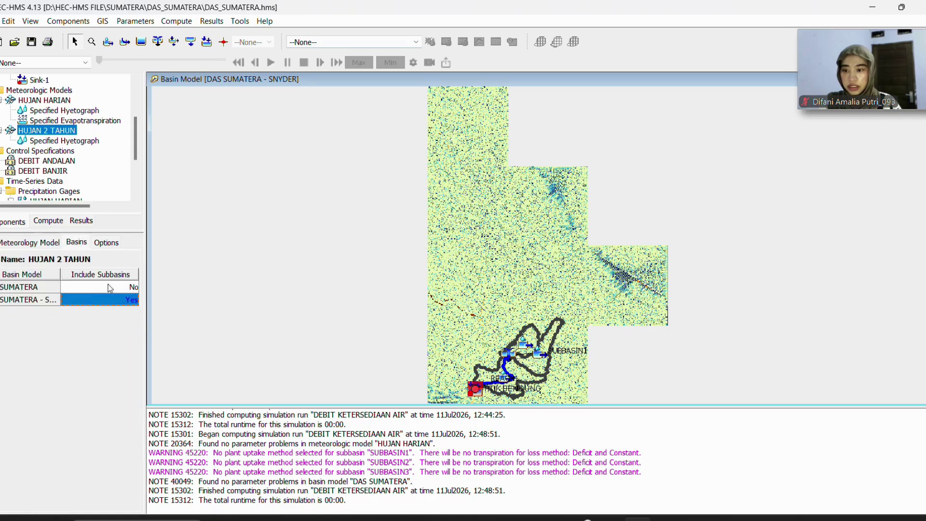
{"action": "left_click", "coordinate": [107, 242]}
{"action": "left_click", "coordinate": [102, 276]}
{"action": "left_click", "coordinate": [68, 288]}
{"action": "left_click", "coordinate": [70, 246]}
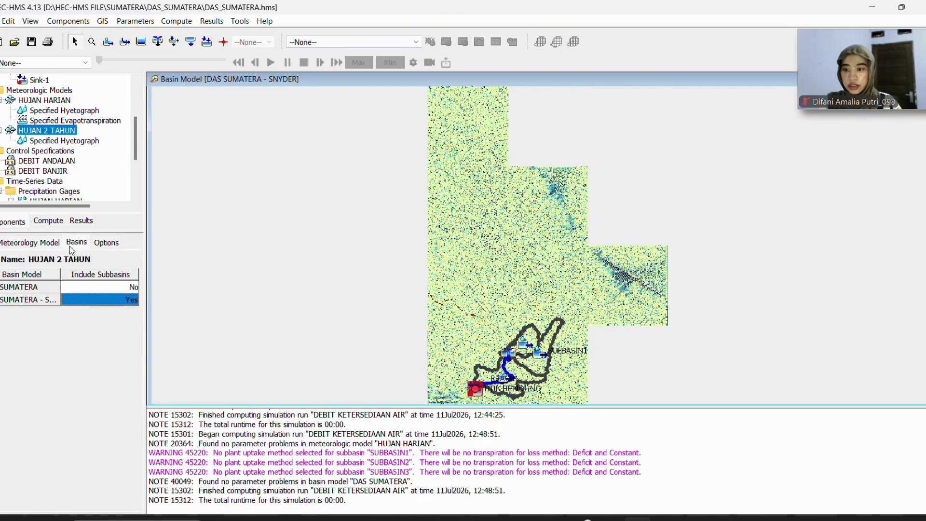
Review the HUJAN 2 TAHUN meteorology, basins and options settings and its specified hyetograph table
{"action": "left_click", "coordinate": [44, 246]}
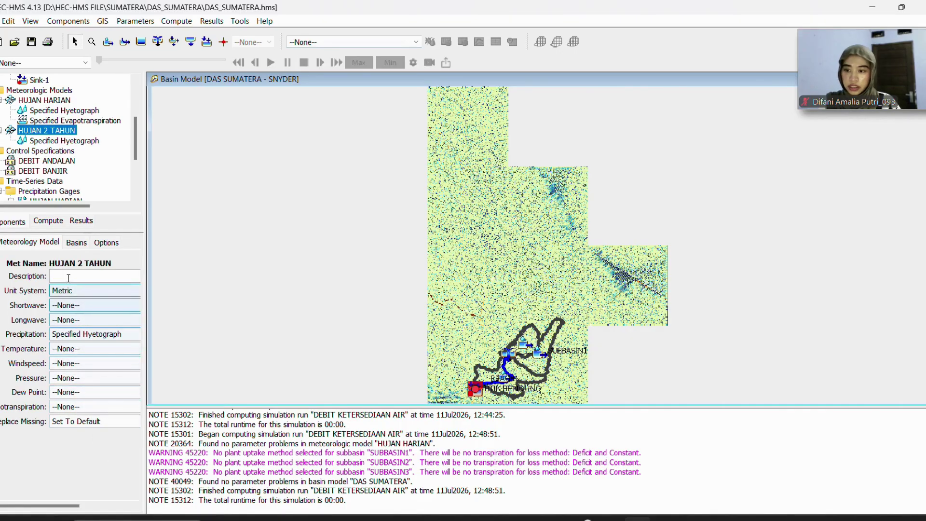
{"action": "left_click", "coordinate": [77, 141]}
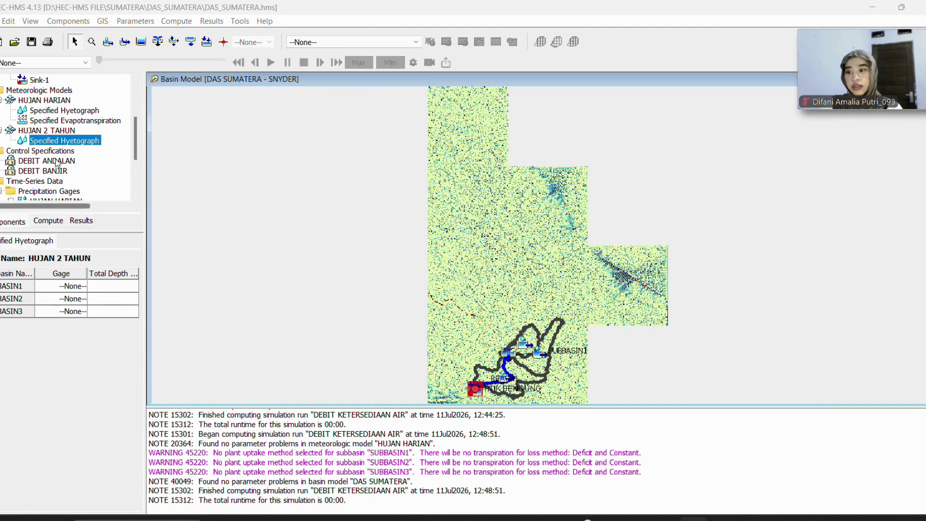
{"action": "left_click", "coordinate": [52, 130]}
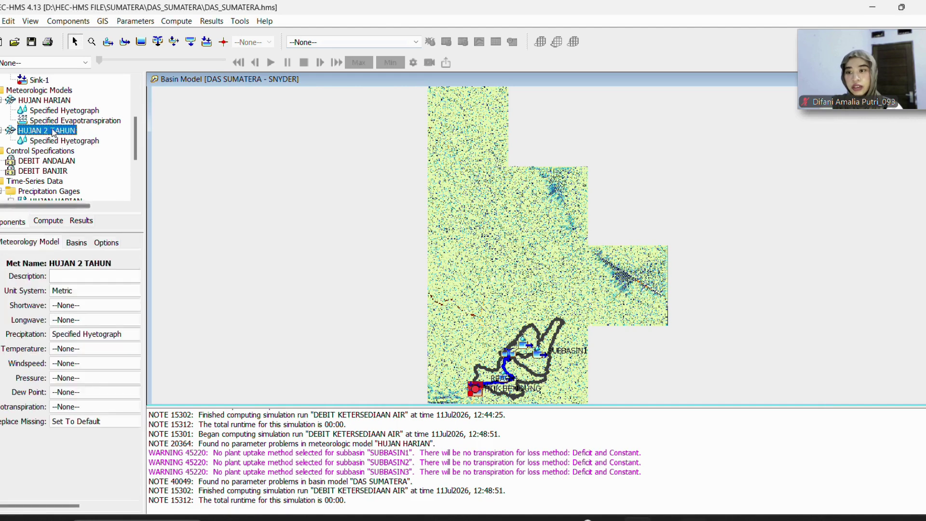
{"action": "left_click", "coordinate": [81, 243]}
{"action": "left_click", "coordinate": [109, 243]}
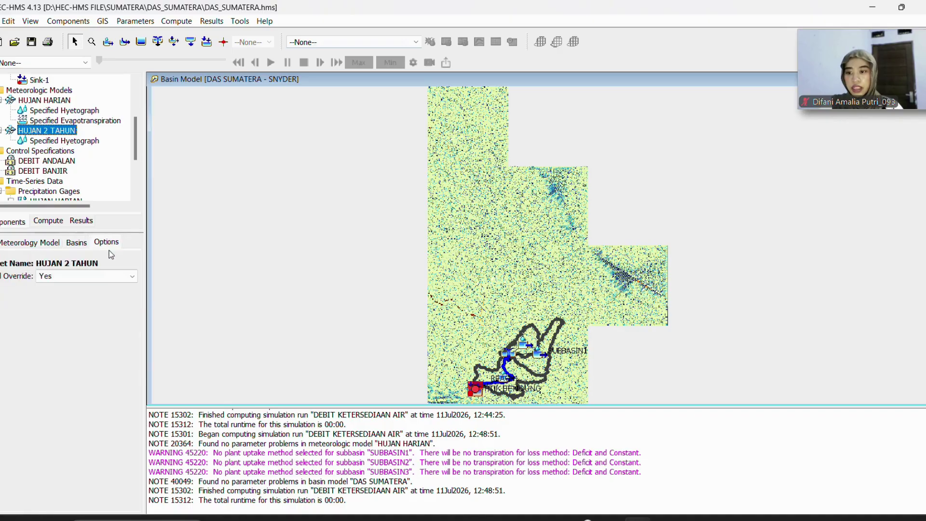
{"action": "left_click", "coordinate": [25, 243]}
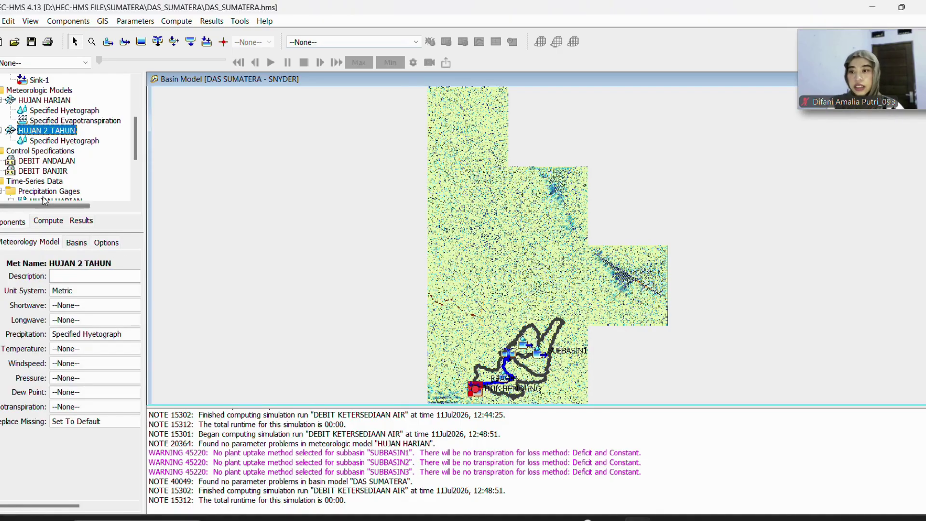
Assign the PSA 007 6 JAM gage to SUBBASIN1 and SUBBASIN2 in the HUJAN 2 TAHUN specified hyetograph
{"action": "left_click", "coordinate": [69, 141]}
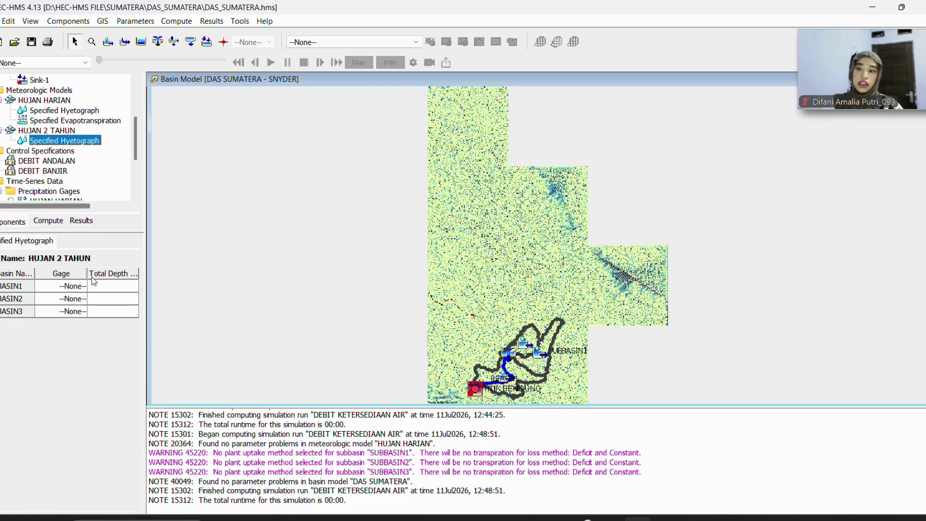
{"action": "left_click", "coordinate": [60, 286]}
{"action": "left_click", "coordinate": [60, 317]}
{"action": "left_click", "coordinate": [61, 299]}
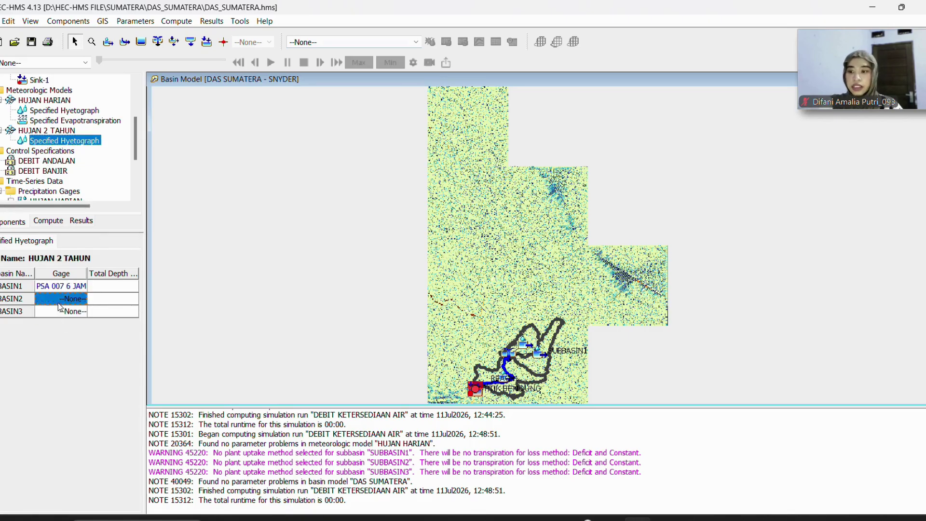
{"action": "left_click", "coordinate": [61, 329]}
{"action": "left_click", "coordinate": [61, 311]}
{"action": "left_click", "coordinate": [63, 347]}
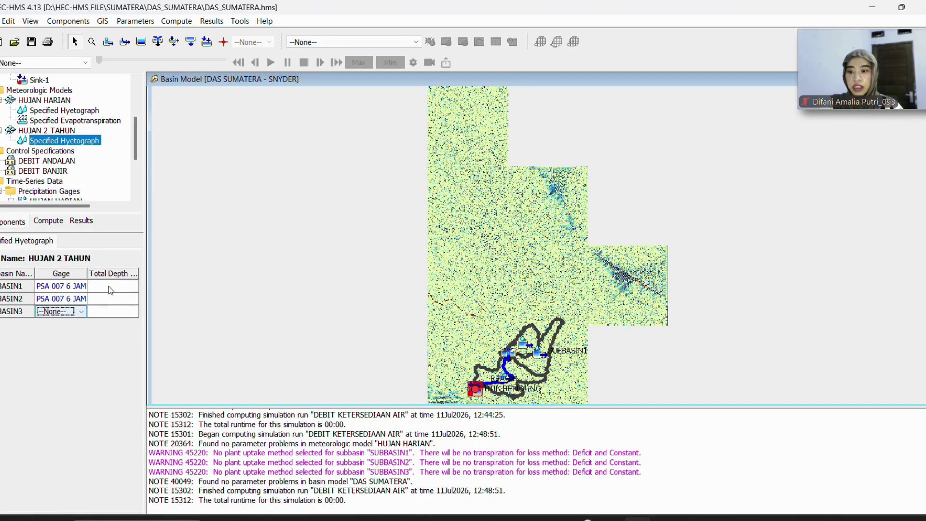
Look up the TR2 Log Pearson III rainfall in the Excel workbook and enter 140.535 as SUBBASIN1's total depth in HEC-HMS
{"action": "left_click", "coordinate": [111, 286]}
{"action": "key", "text": "alt+Tab"}
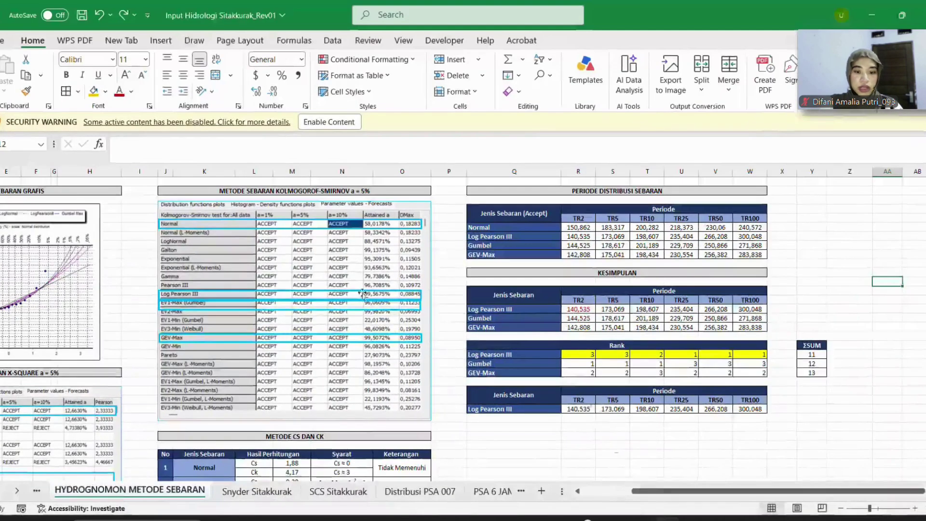
{"action": "scroll", "coordinate": [641, 361], "scroll_direction": "up", "scroll_amount": 3}
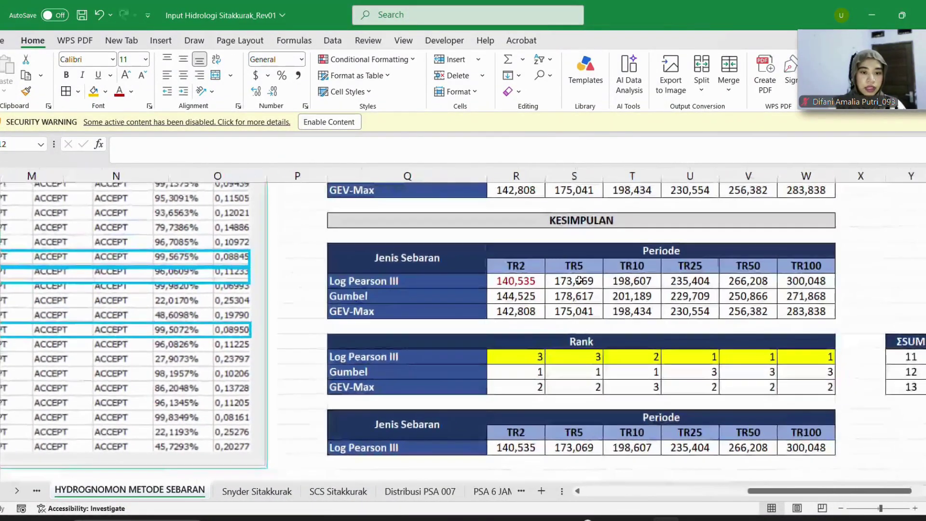
{"action": "left_click", "coordinate": [509, 278]}
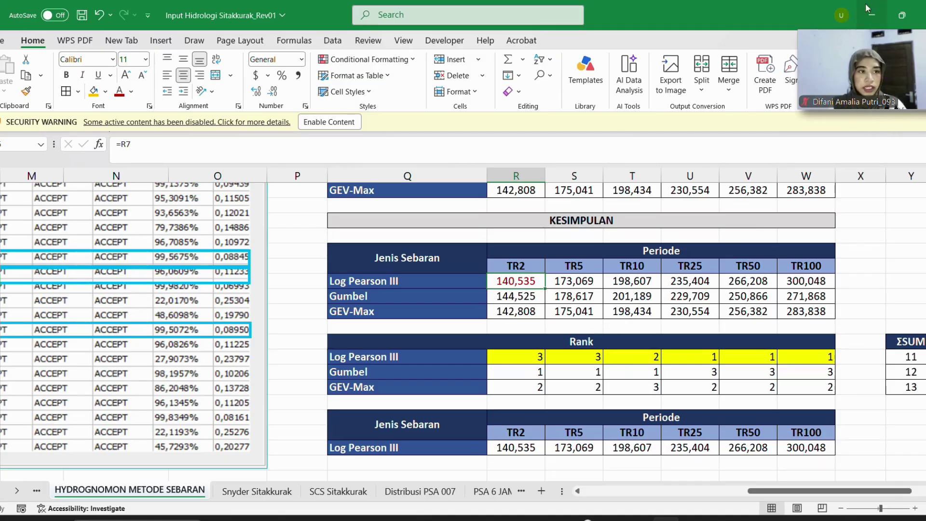
{"action": "key", "text": "alt+Tab"}
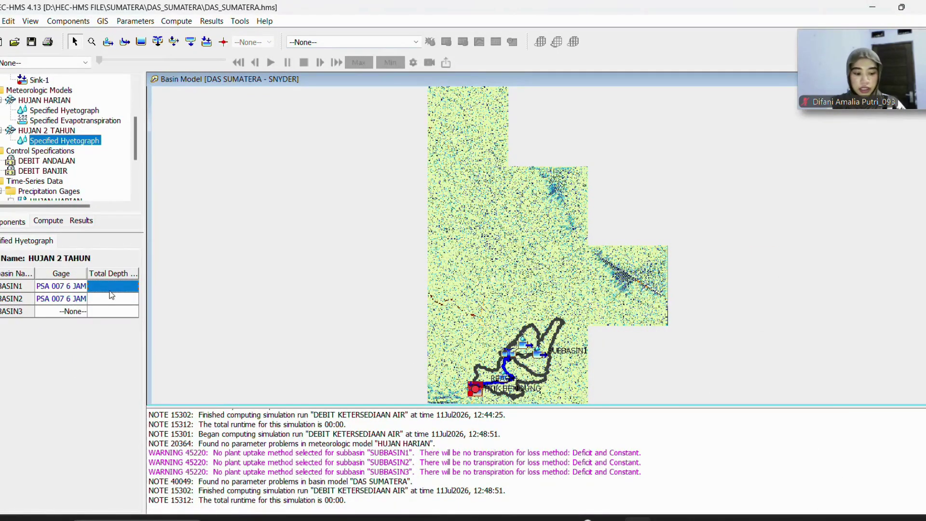
{"action": "type", "text": "140.535"}
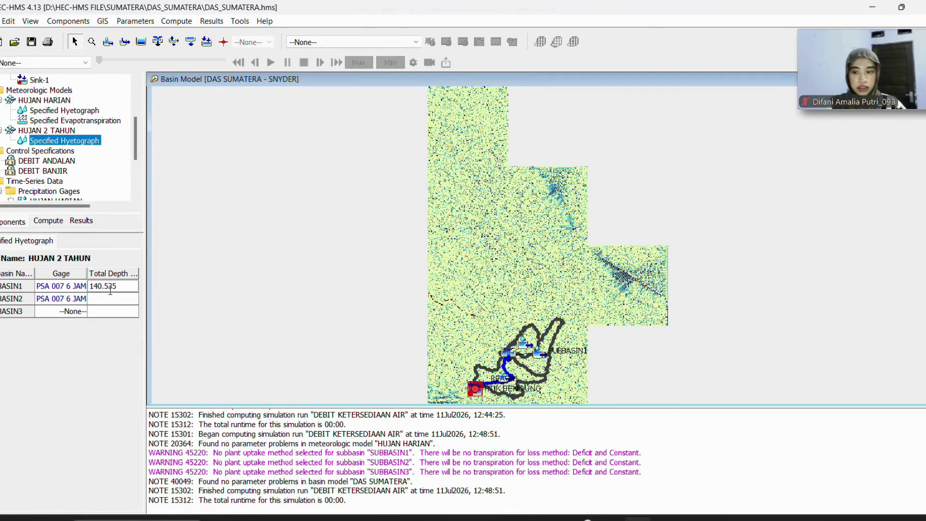
Assign PSA 007 6 JAM to SUBBASIN3, set the total depth of SUBBASIN2 and SUBBASIN3 to 140.535, and save the project
{"action": "left_click", "coordinate": [70, 314]}
{"action": "left_click", "coordinate": [60, 333]}
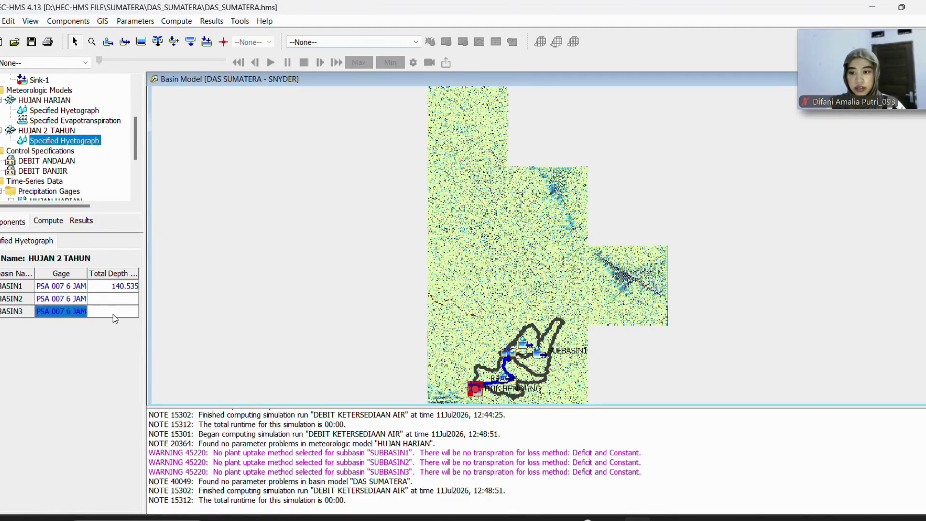
{"action": "left_click", "coordinate": [113, 290]}
{"action": "left_click", "coordinate": [122, 302]}
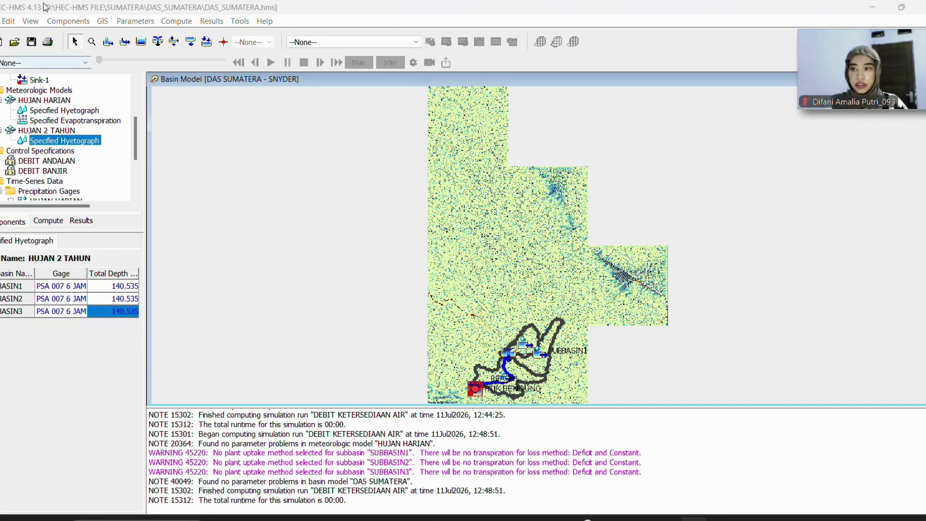
{"action": "left_click", "coordinate": [32, 43]}
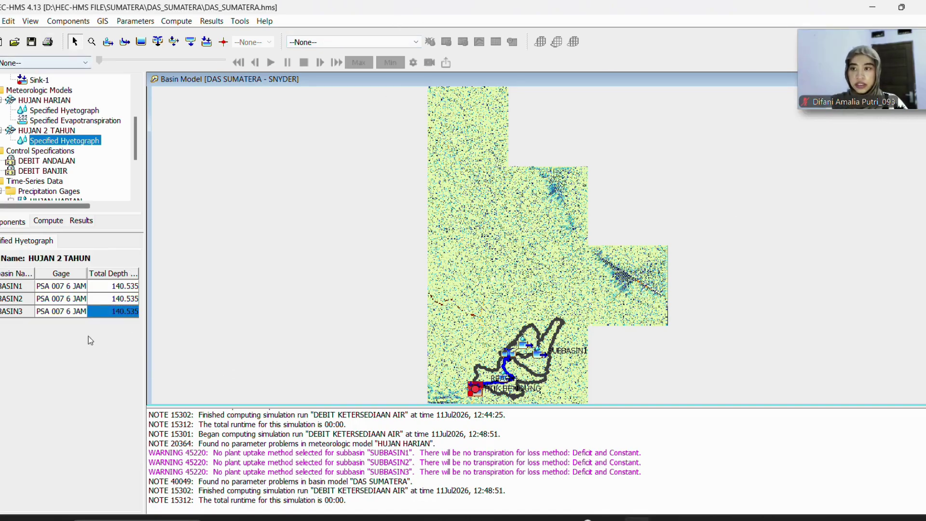
Create the simulation run DEBIT BANJIR from basin model DAS SUMATERA - SNYDER, meteorologic model HUJAN 2 TAHUN and control specifications DEBIT BANJIR
{"action": "left_click", "coordinate": [176, 22]}
{"action": "mouse_move", "coordinate": [198, 37]}
{"action": "left_click", "coordinate": [316, 38]}
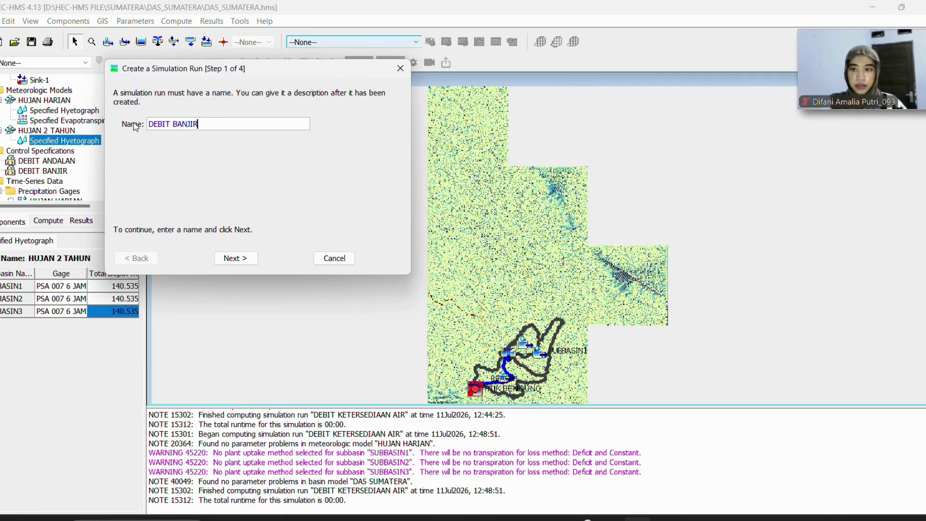
{"action": "left_click", "coordinate": [236, 258]}
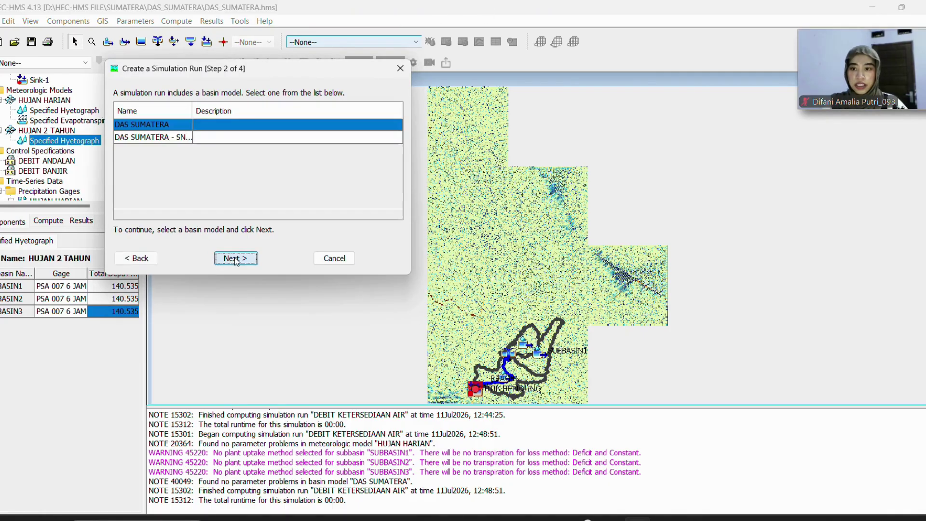
{"action": "double_click", "coordinate": [173, 138]}
{"action": "double_click", "coordinate": [172, 148]}
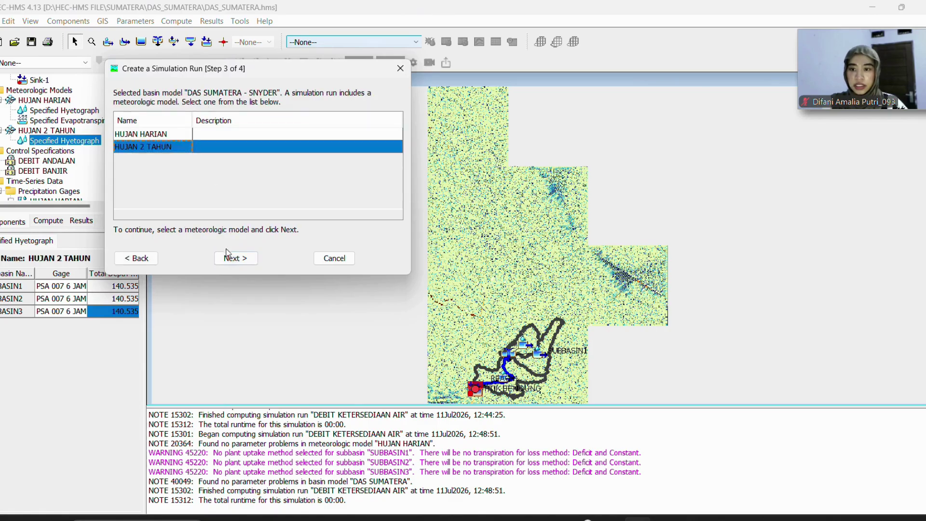
{"action": "left_click", "coordinate": [174, 156]}
{"action": "left_click", "coordinate": [233, 258]}
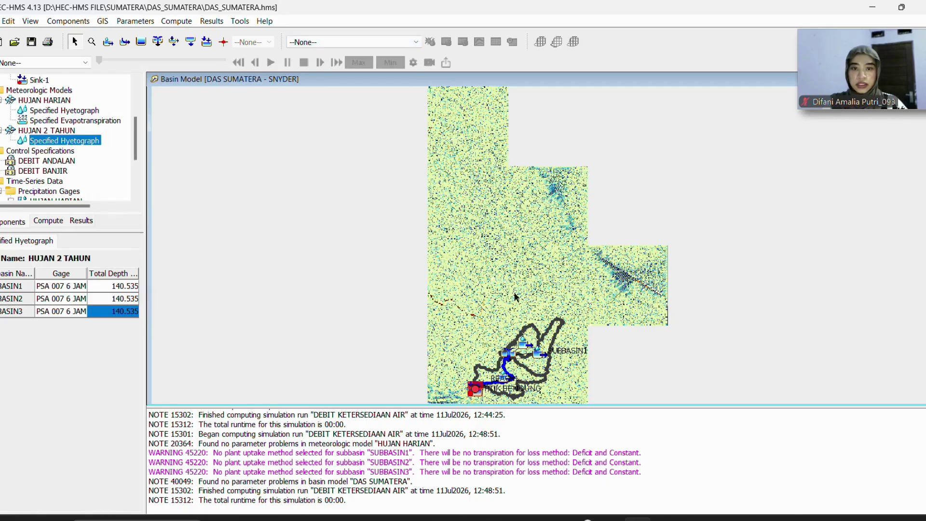
Select the DEBIT BANJIR run as the current run and compute it
{"action": "left_click", "coordinate": [317, 44]}
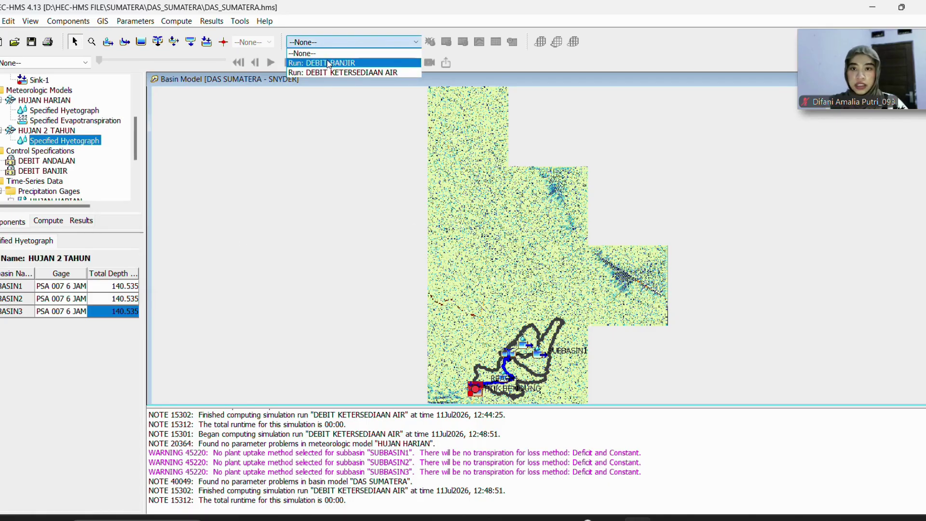
{"action": "left_click", "coordinate": [322, 73]}
{"action": "left_click", "coordinate": [429, 43]}
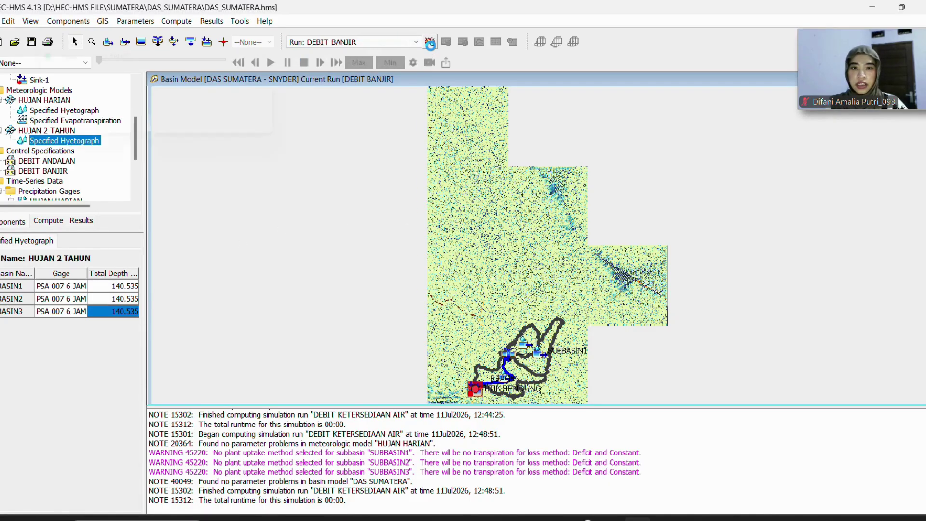
Open the element time-series results table of Sink-1 in the DAS SUMATERA - SNYDER basin model for the DEBIT BANJIR run
{"action": "left_click", "coordinate": [161, 126]}
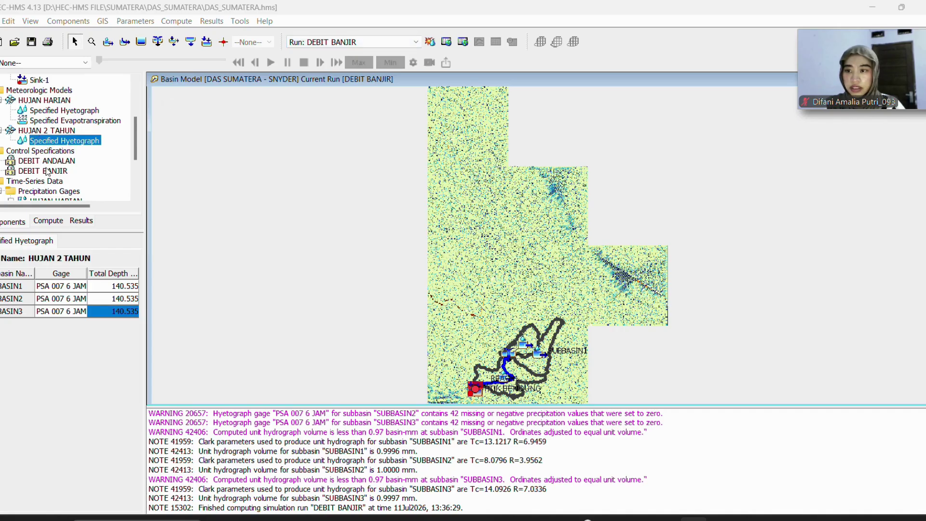
{"action": "scroll", "coordinate": [47, 171], "scroll_direction": "up", "scroll_amount": 3}
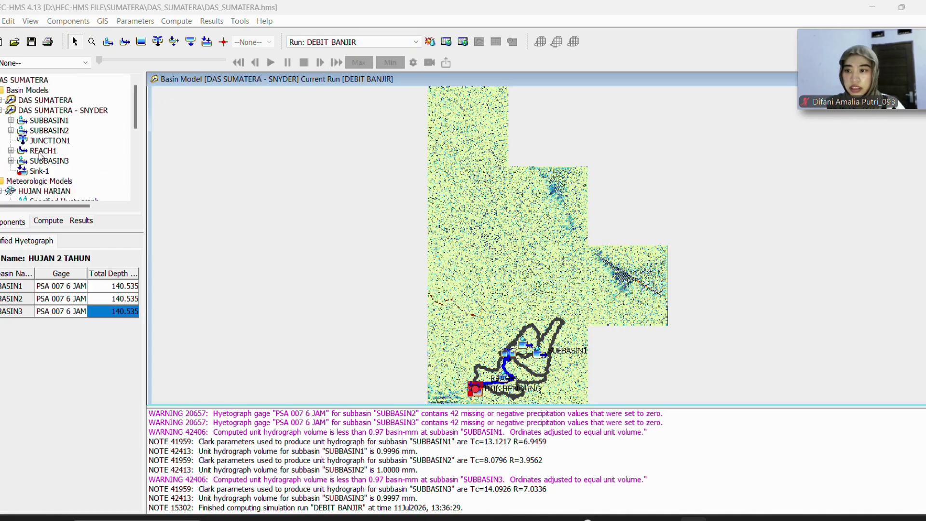
{"action": "left_click", "coordinate": [59, 111]}
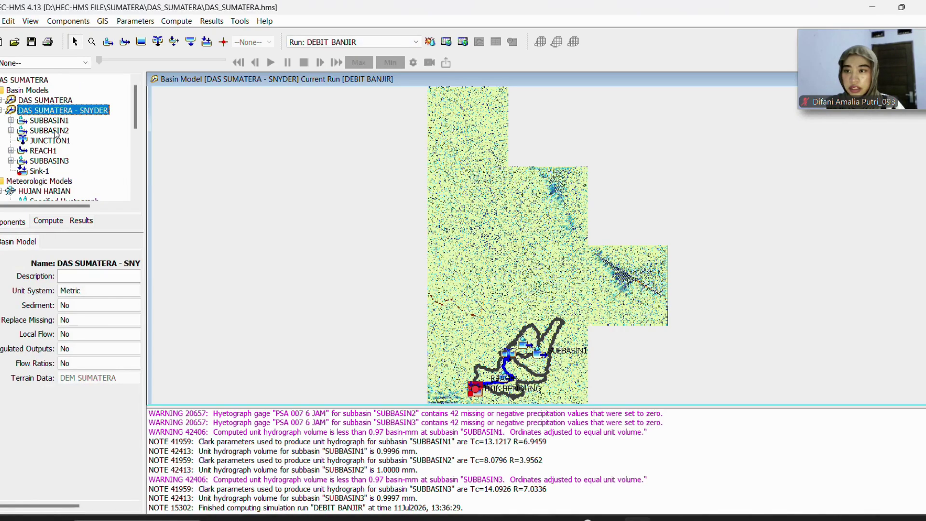
{"action": "left_click", "coordinate": [44, 170]}
{"action": "left_click", "coordinate": [211, 21]}
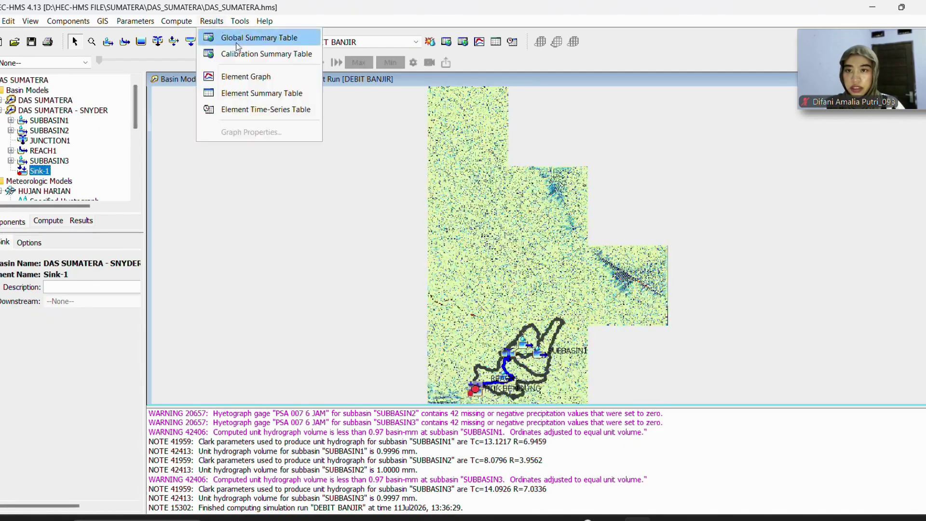
{"action": "left_click", "coordinate": [256, 109]}
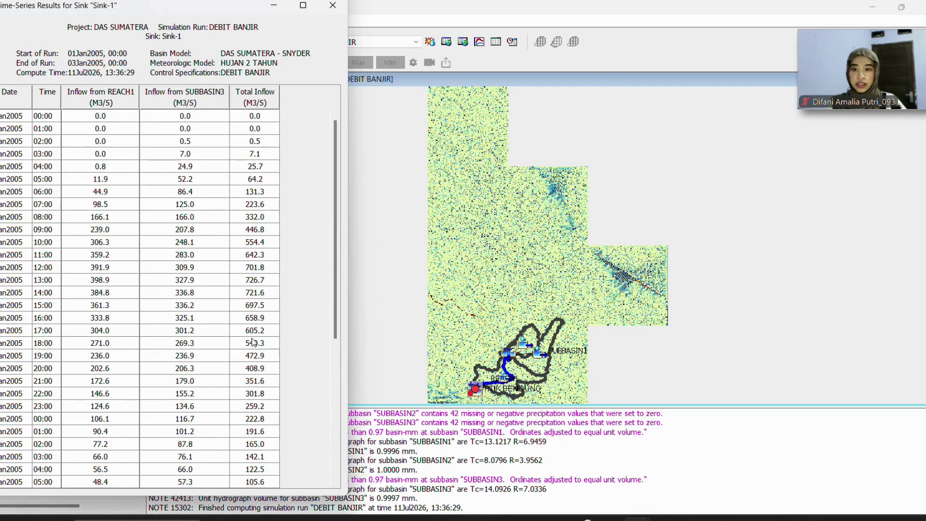
Bring the Sink-1 time-series table back to the front and select all Total Inflow values from the first to the last hour
{"action": "left_click", "coordinate": [392, 25]}
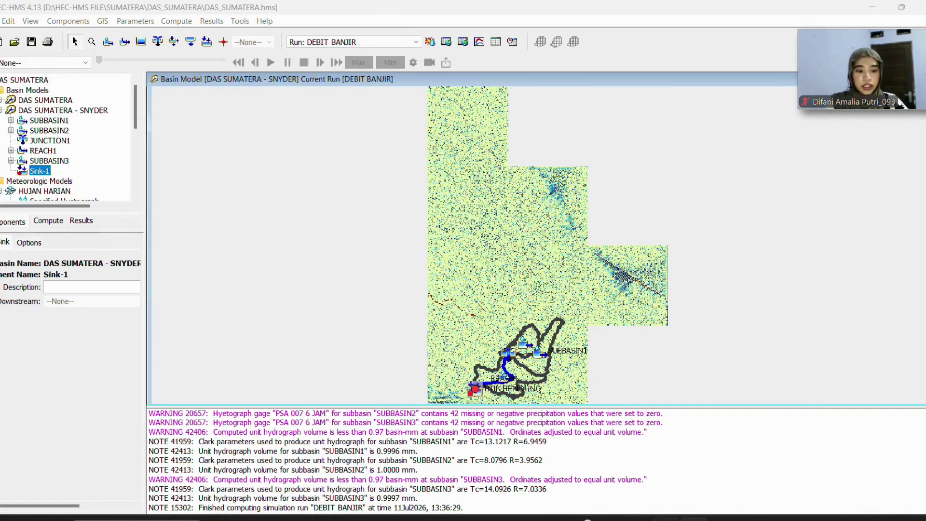
{"action": "mouse_move", "coordinate": [636, 519]}
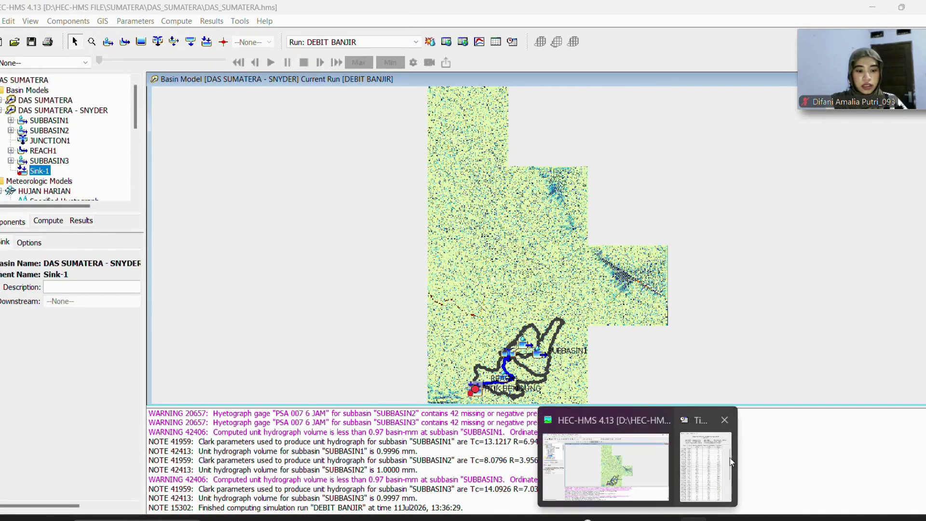
{"action": "left_click", "coordinate": [731, 462]}
{"action": "left_click", "coordinate": [249, 118]}
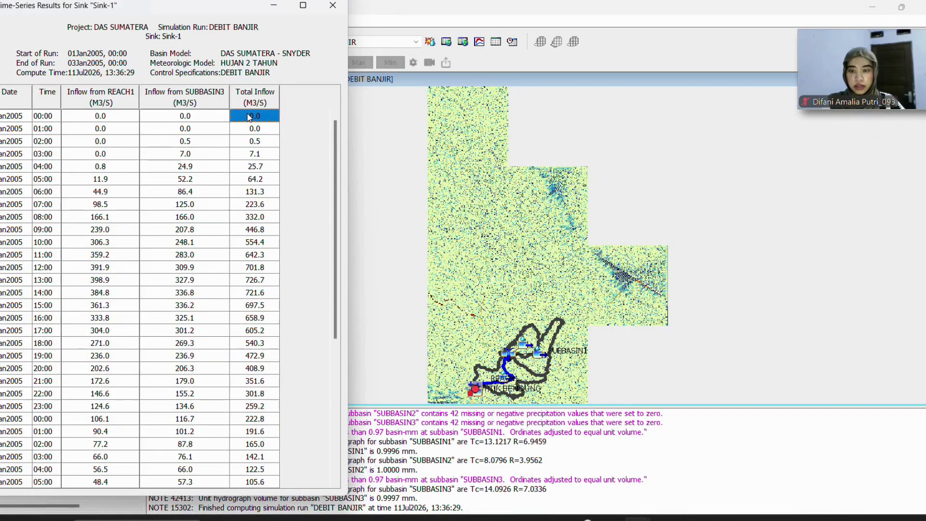
{"action": "left_click_drag", "start_coordinate": [339, 280], "coordinate": [340, 418]}
{"action": "left_click", "coordinate": [269, 482], "text": "shift"}
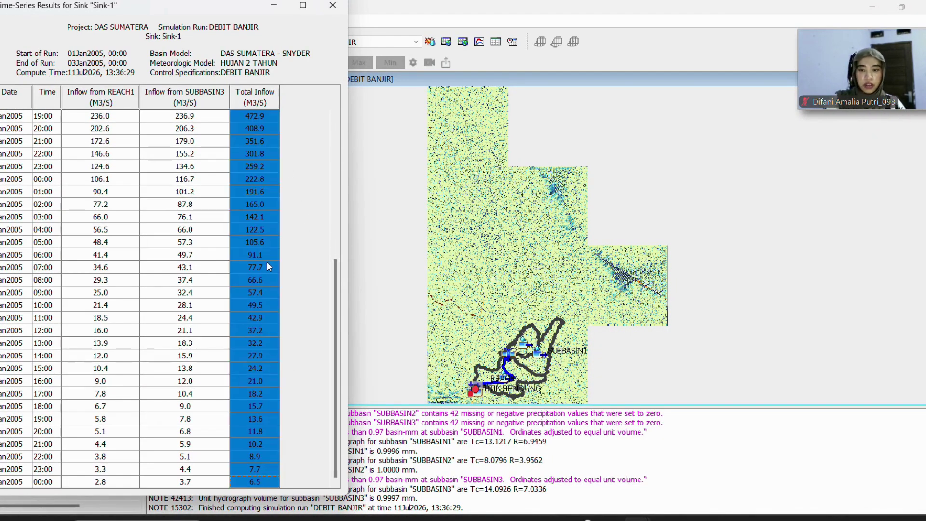
Switch to the Excel workbook, paste the copied Total Inflow values from cell C3 down on the DEBIT BANJIR sheet, and centre them
{"action": "key", "text": "alt+Tab"}
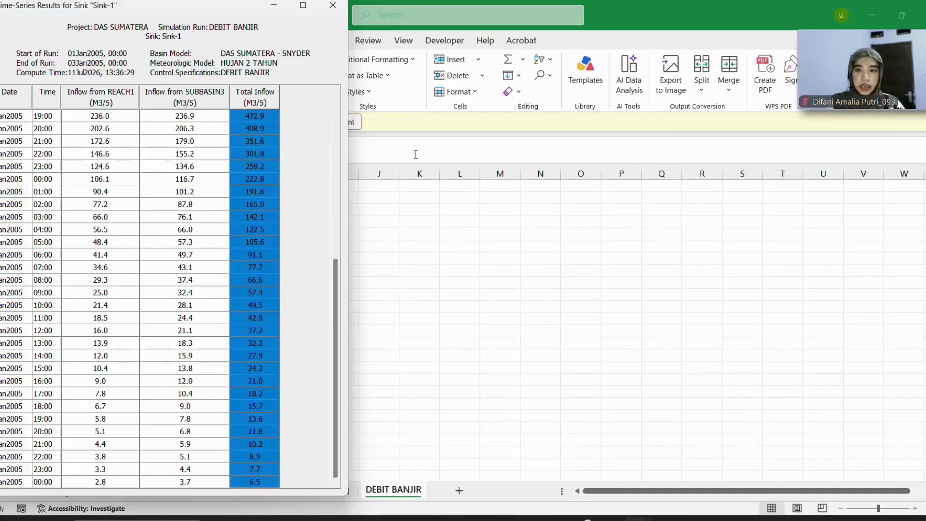
{"action": "left_click", "coordinate": [274, 5]}
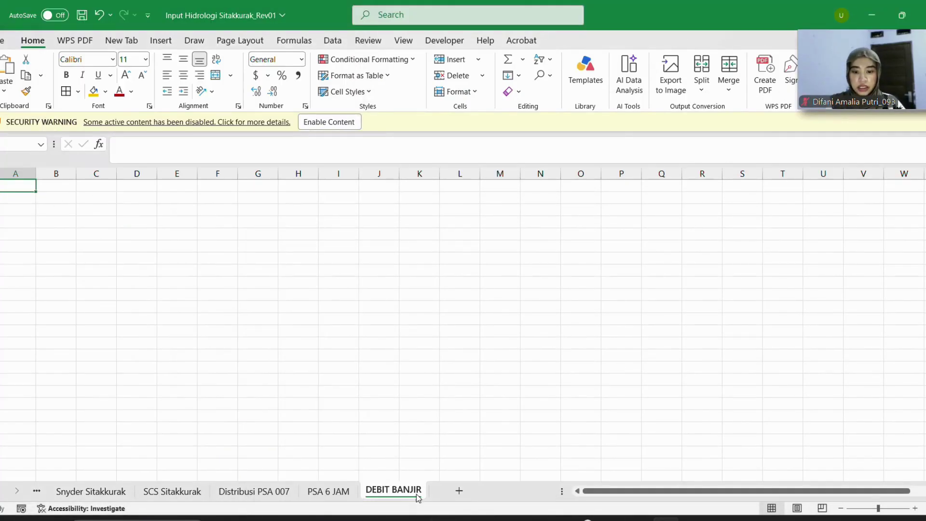
{"action": "left_click", "coordinate": [111, 212]}
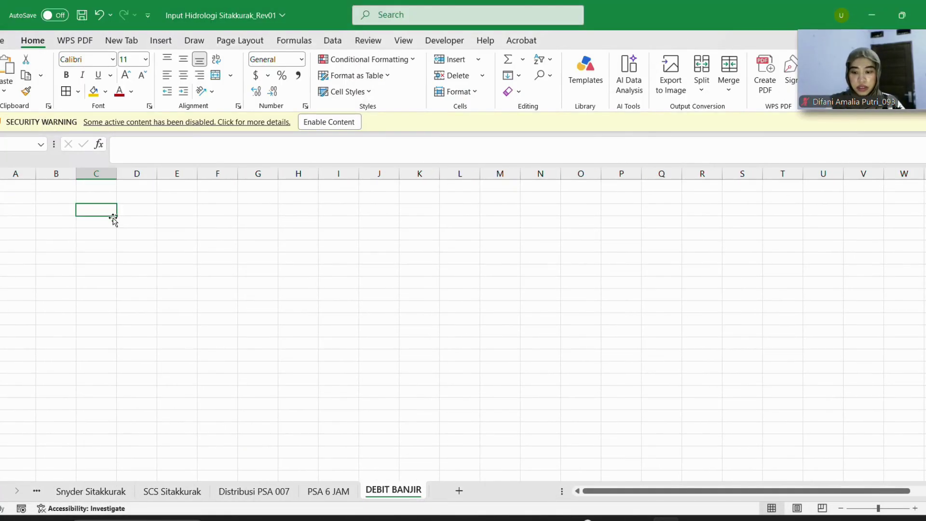
{"action": "key", "text": "ctrl+v"}
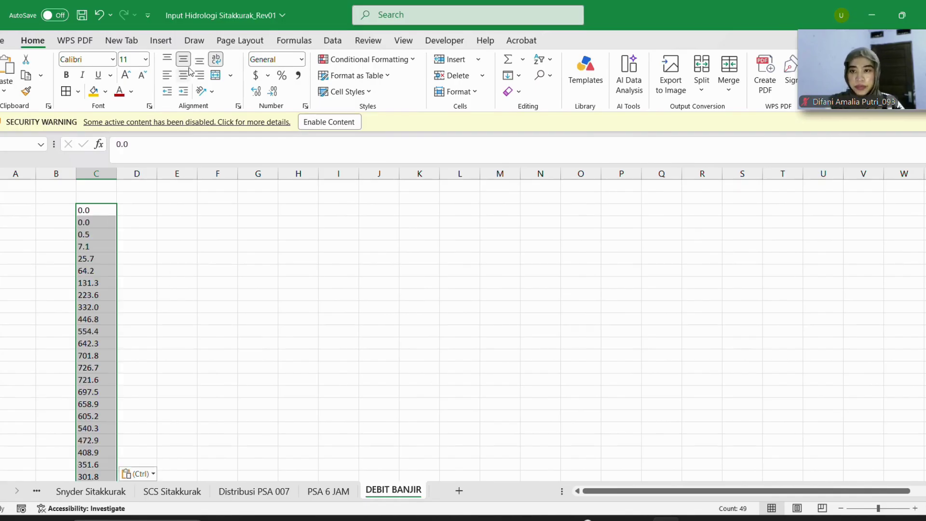
{"action": "left_click", "coordinate": [184, 73]}
{"action": "left_click", "coordinate": [258, 295]}
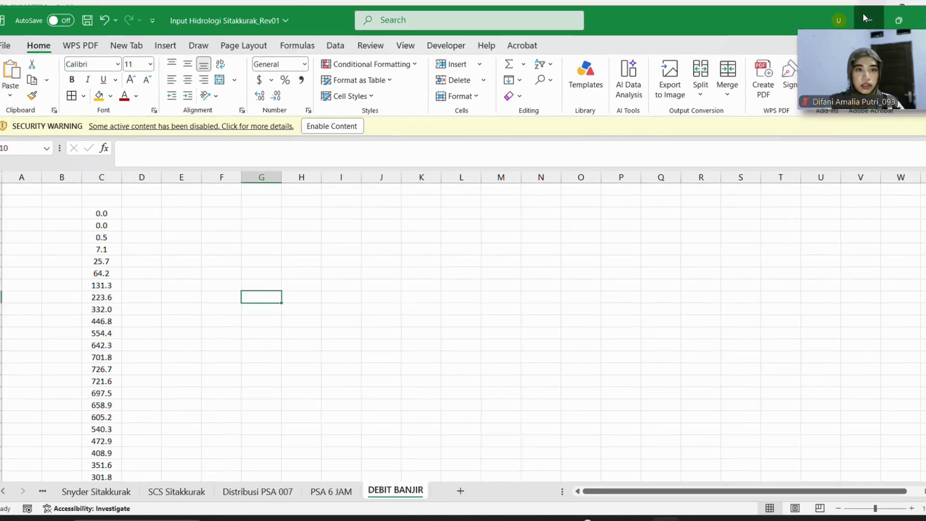
Return to HEC-HMS and close the Sink-1 time-series results table
{"action": "left_click", "coordinate": [863, 18]}
{"action": "left_click", "coordinate": [637, 520]}
{"action": "left_click", "coordinate": [621, 479]}
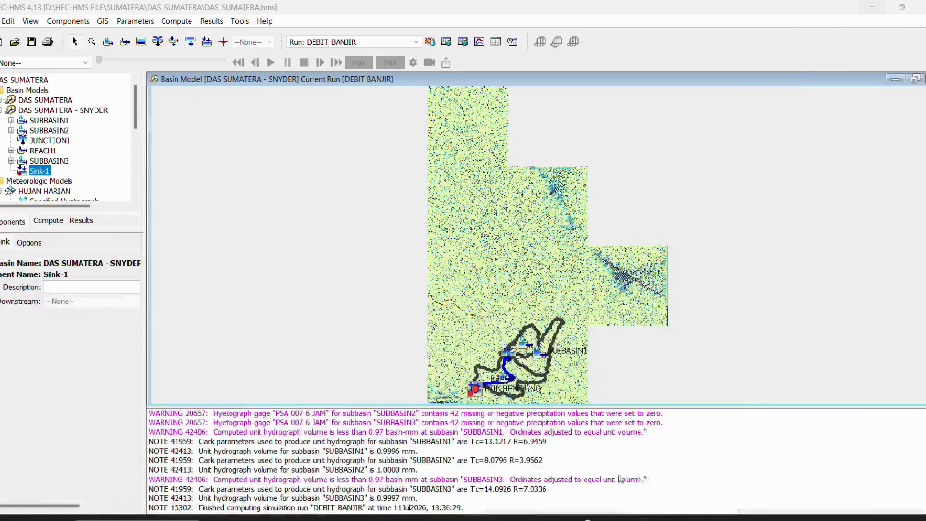
{"action": "mouse_move", "coordinate": [637, 519]}
{"action": "left_click", "coordinate": [709, 461]}
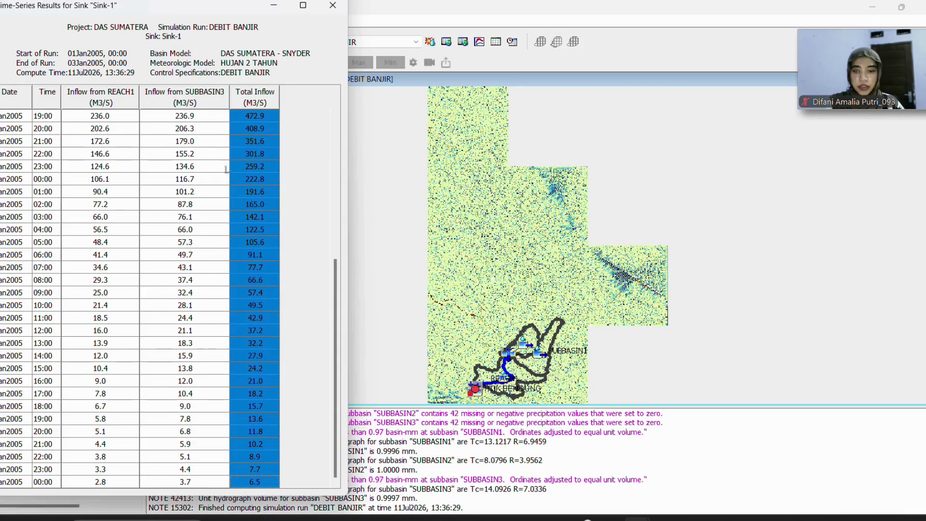
{"action": "left_click", "coordinate": [333, 10]}
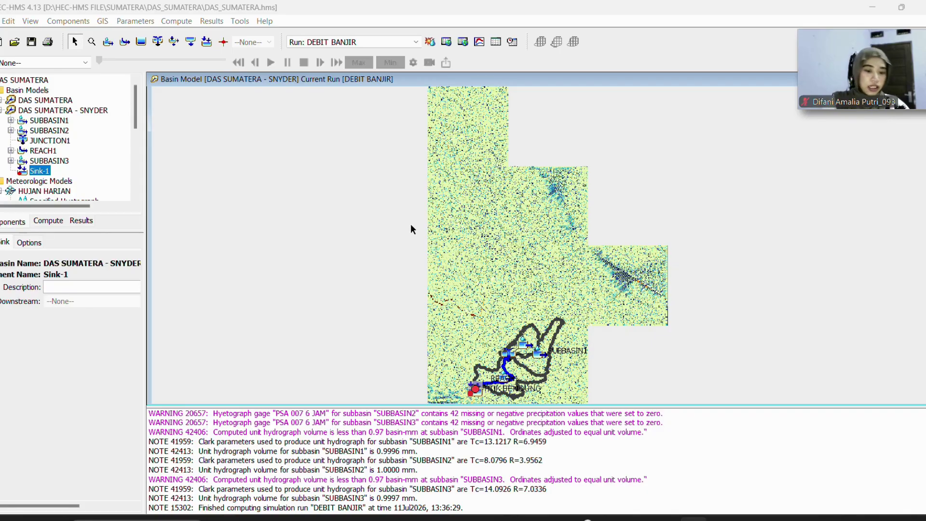
{"action": "scroll", "coordinate": [435, 441], "scroll_direction": "up", "scroll_amount": 10}
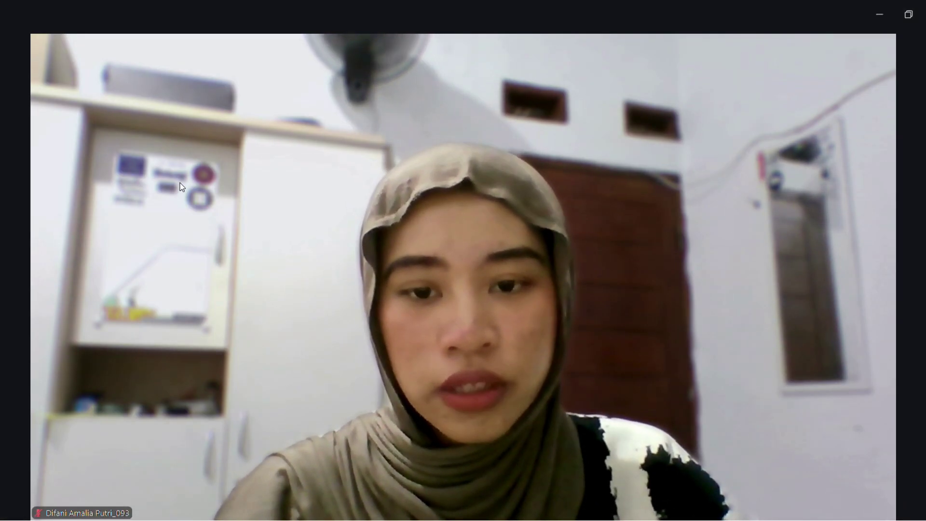
Start a new project in HEC-RAS and create a folder named HECRAS on drive C: to hold it
{"action": "left_click", "coordinate": [879, 14]}
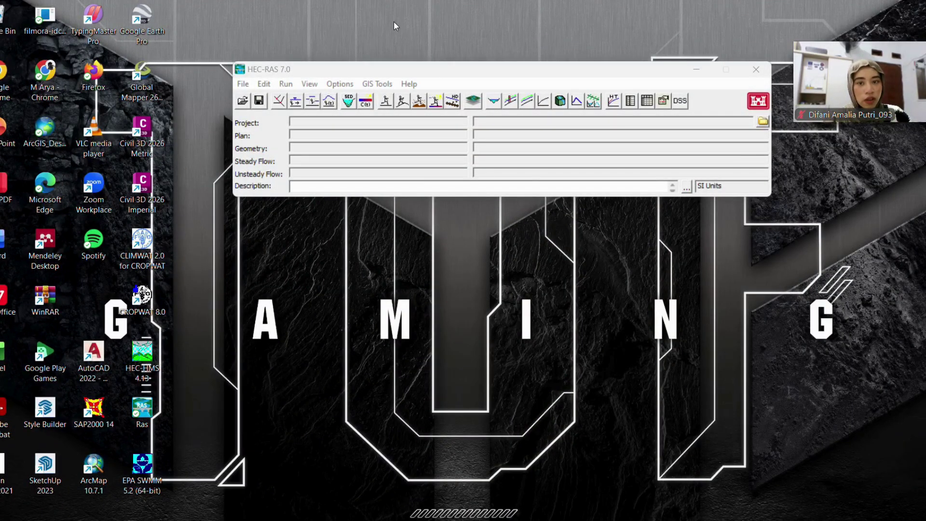
{"action": "left_click", "coordinate": [238, 84]}
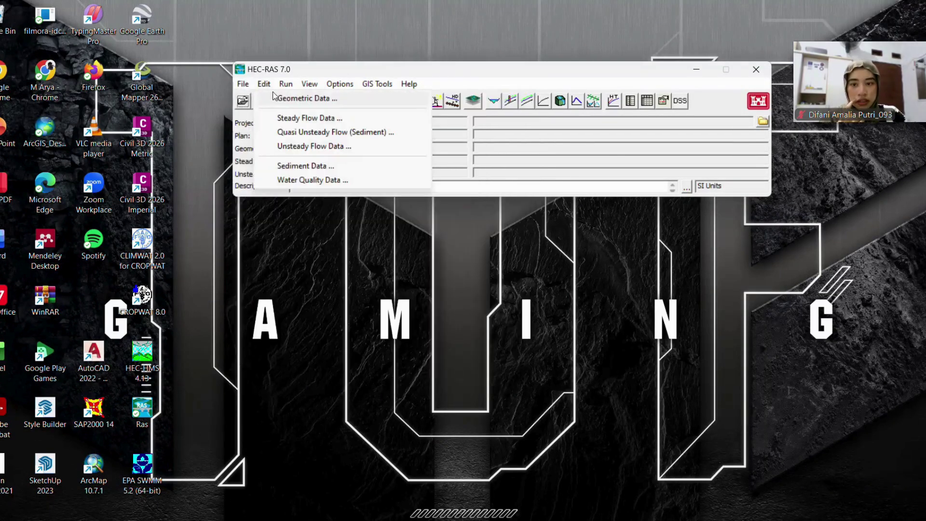
{"action": "left_click", "coordinate": [265, 96]}
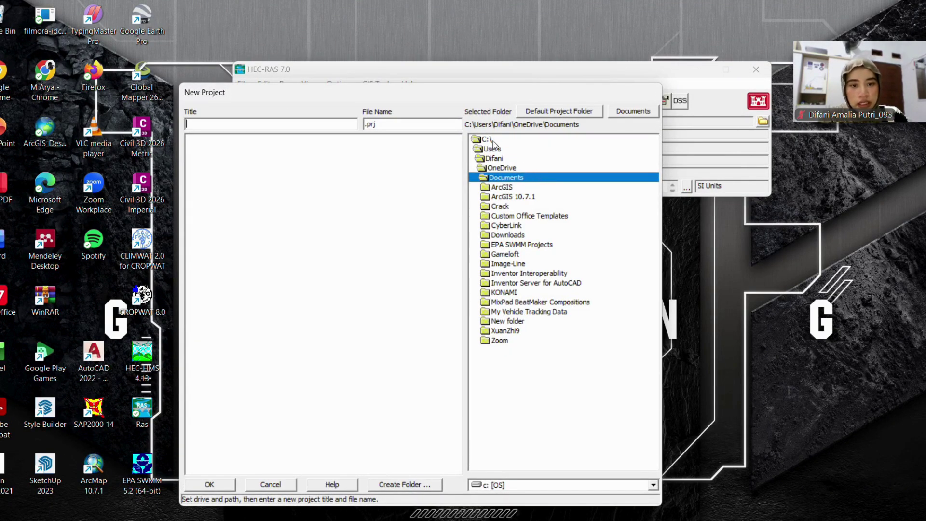
{"action": "double_click", "coordinate": [487, 140]}
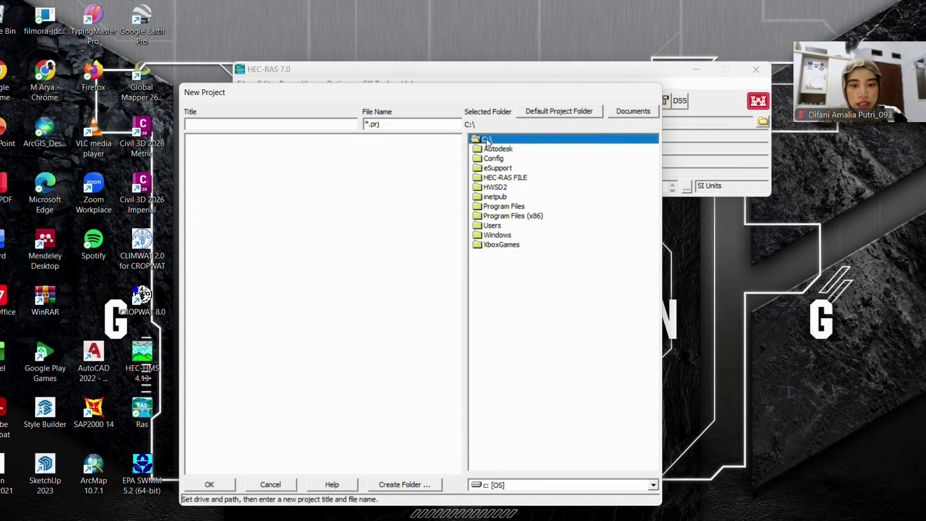
{"action": "left_click", "coordinate": [521, 178]}
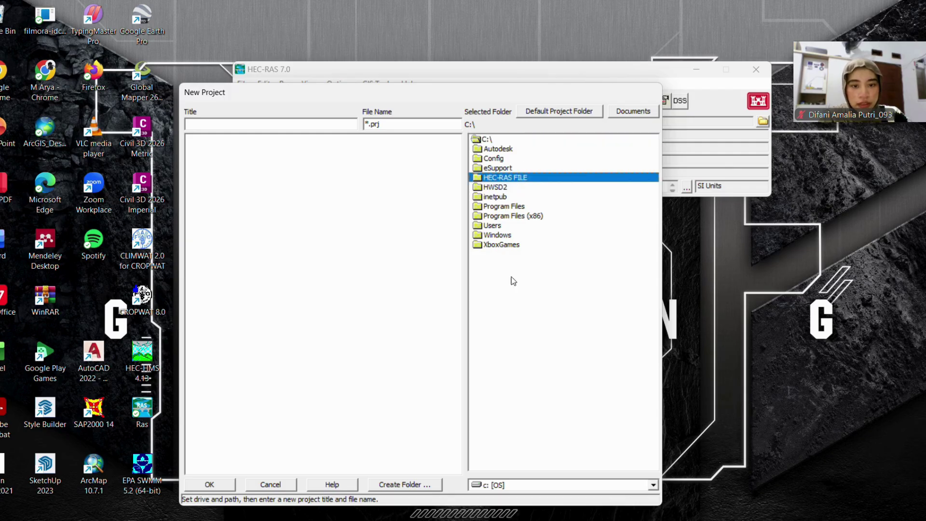
{"action": "left_click", "coordinate": [405, 487]}
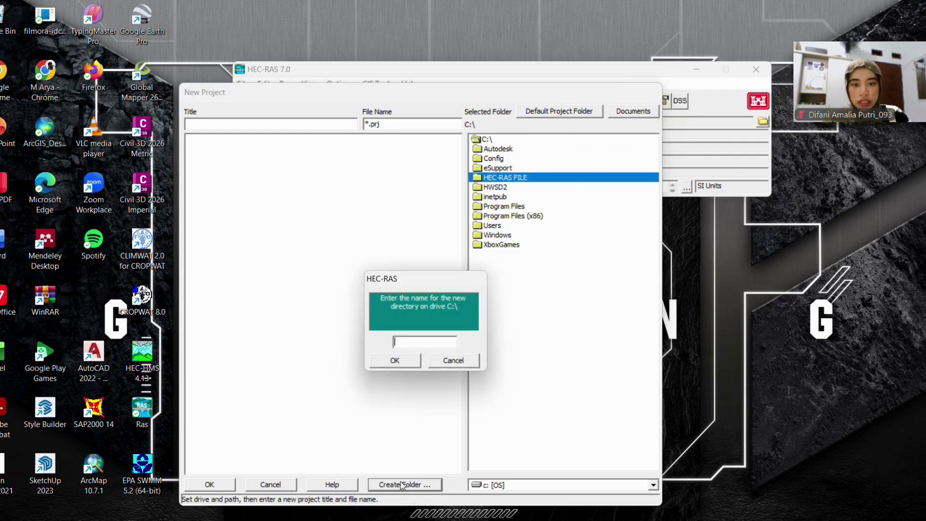
{"action": "type", "text": "HE"}
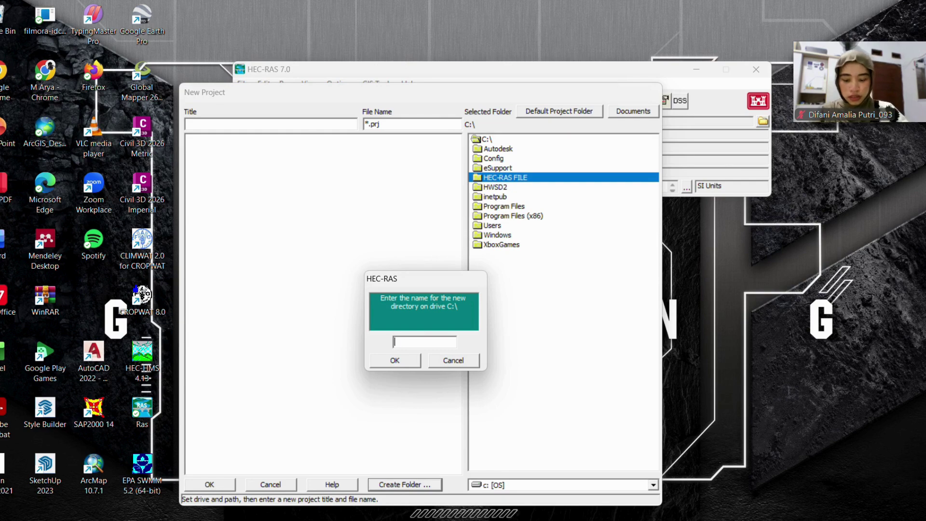
{"action": "type", "text": "CRAS"}
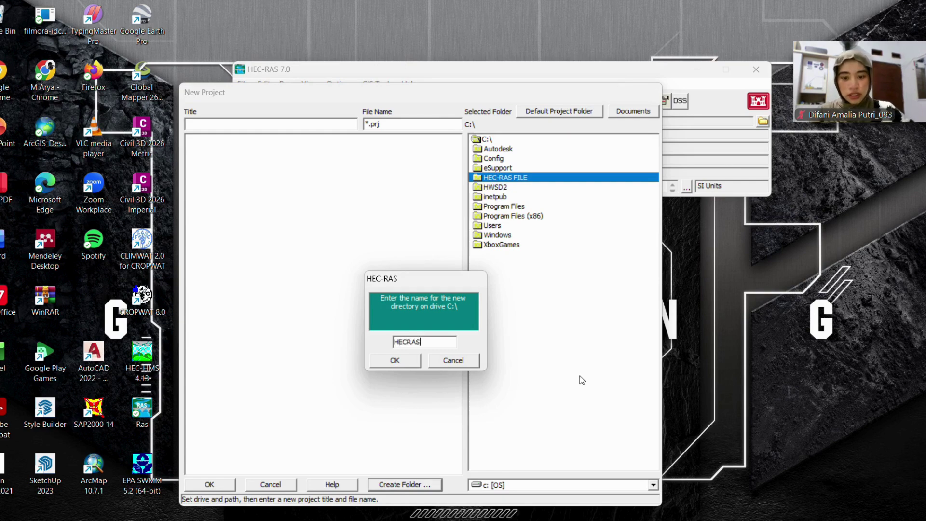
{"action": "left_click", "coordinate": [395, 360]}
Title the new project BENDUNG SUMATERA and create it in C:\HECRAS with SI Units
{"action": "left_click", "coordinate": [272, 125]}
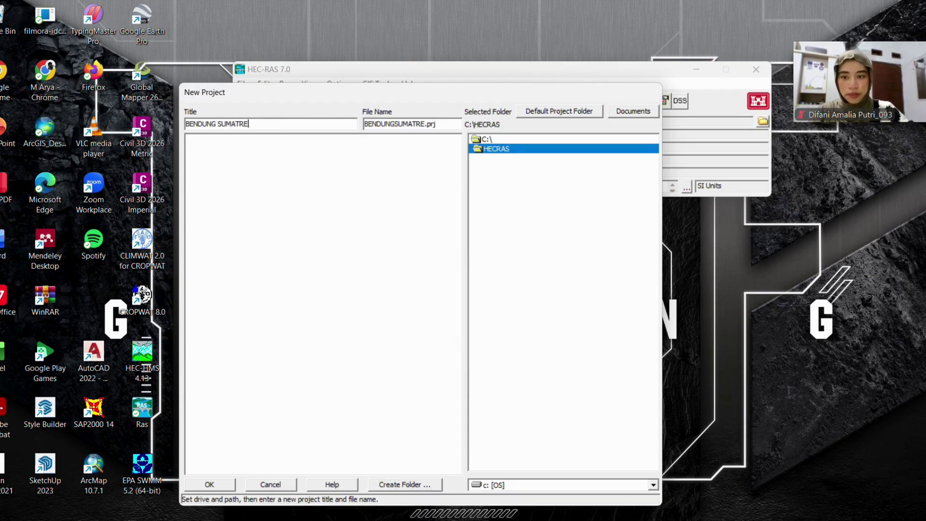
{"action": "type", "text": "BENDUNG SUMATERA"}
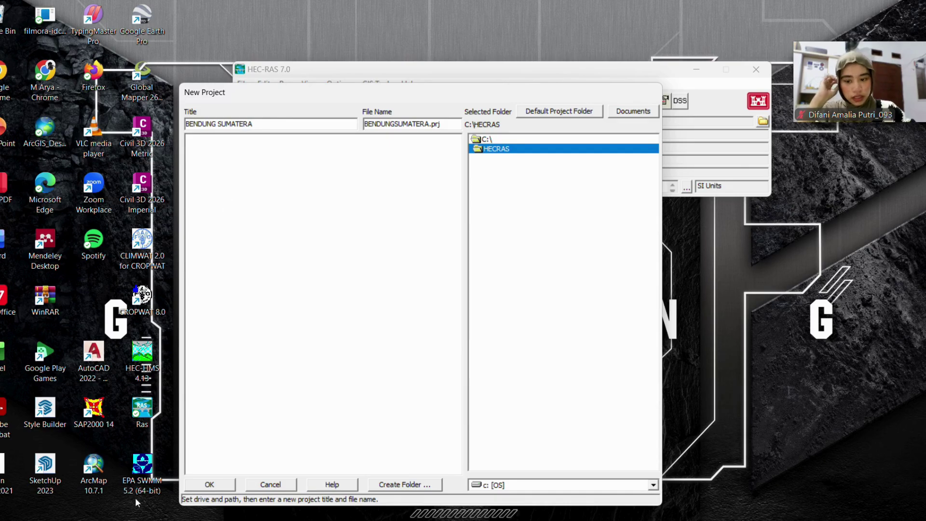
{"action": "left_click", "coordinate": [211, 485]}
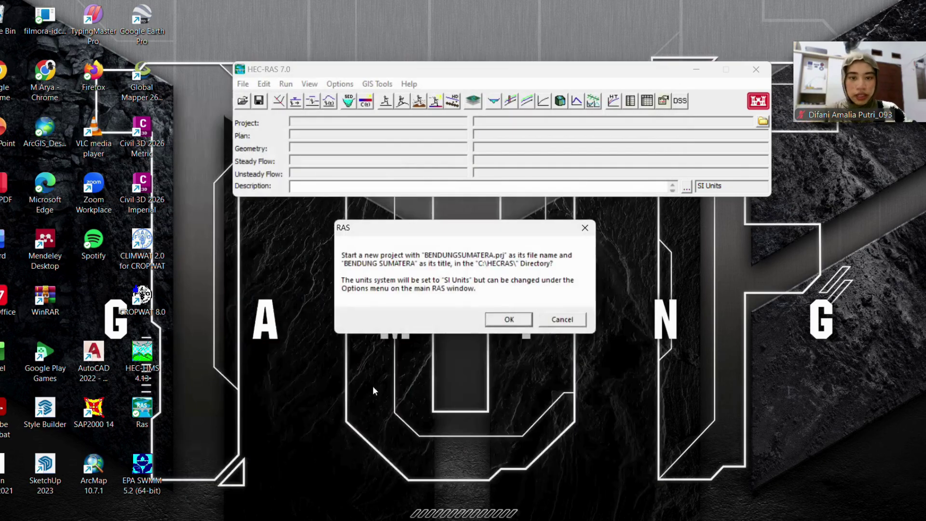
{"action": "left_click", "coordinate": [511, 321]}
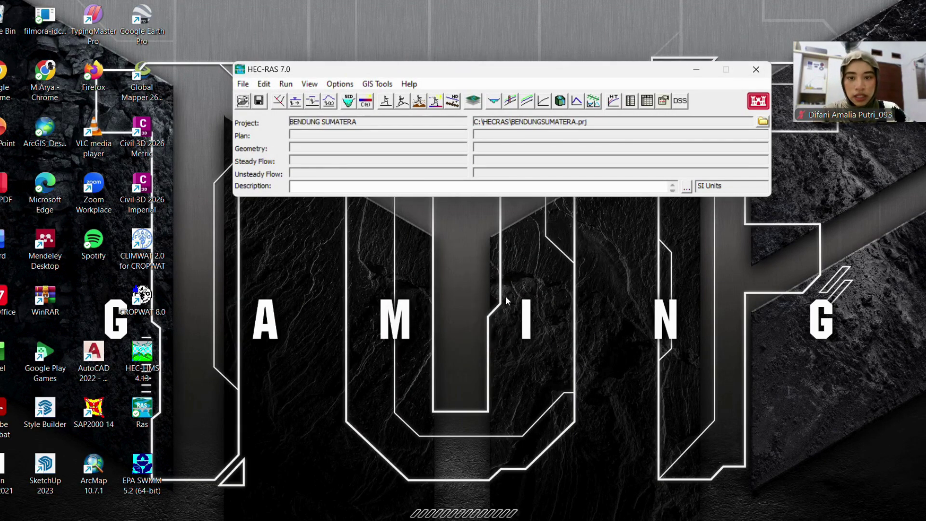
Open RAS Mapper and start a new terrain layer, dismissing the projection options without setting a projection file
{"action": "left_click", "coordinate": [470, 102]}
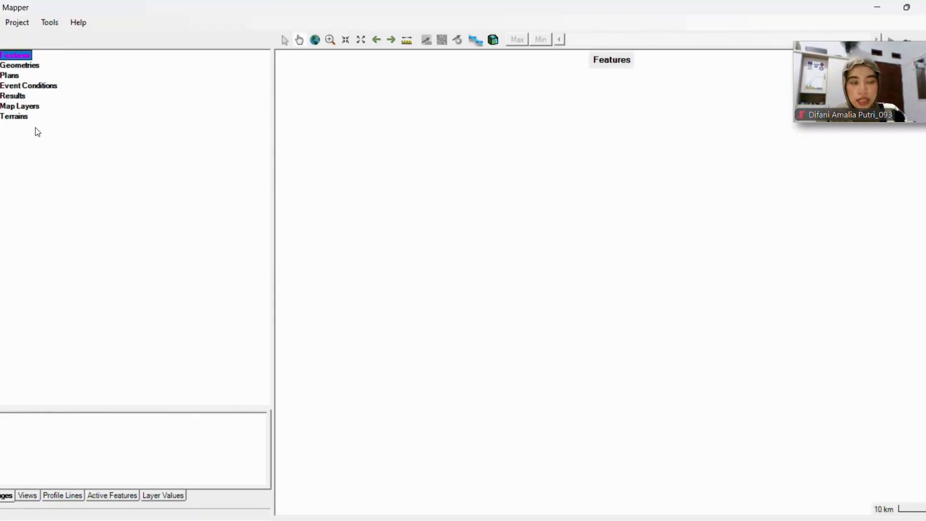
{"action": "left_click", "coordinate": [15, 116]}
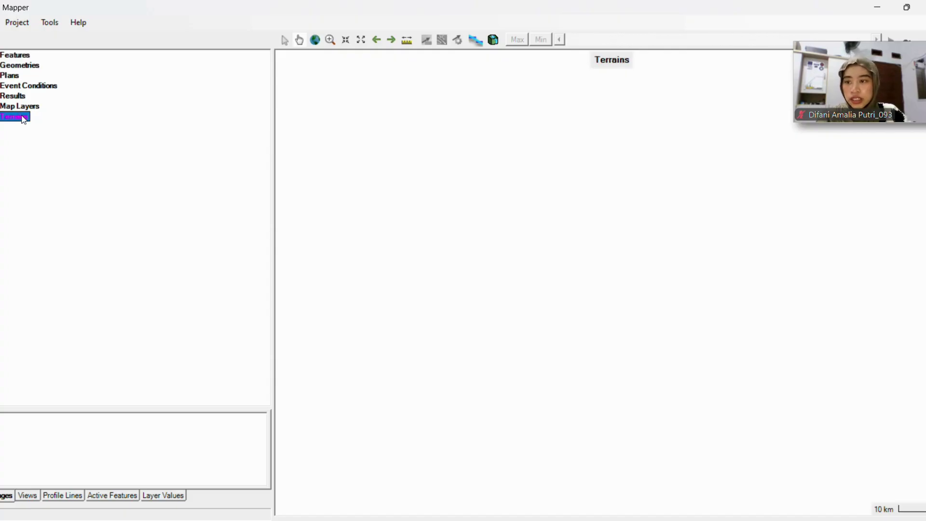
{"action": "right_click", "coordinate": [23, 119]}
{"action": "left_click", "coordinate": [152, 141]}
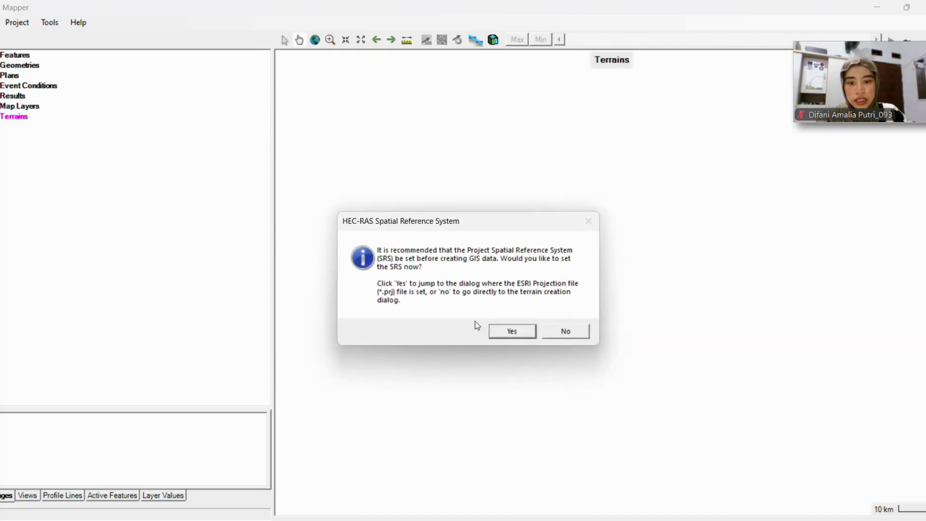
{"action": "left_click", "coordinate": [522, 331]}
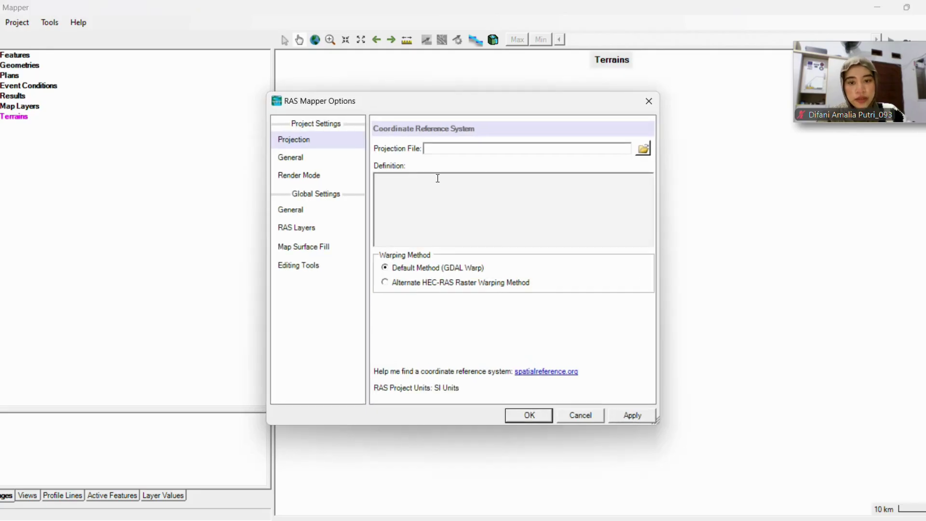
{"action": "left_click", "coordinate": [649, 102]}
Add the raster Fill.tif from D:\FILE DEMNAS\FILE DEMNAS\GIS as the input terrain file
{"action": "left_click", "coordinate": [251, 199]}
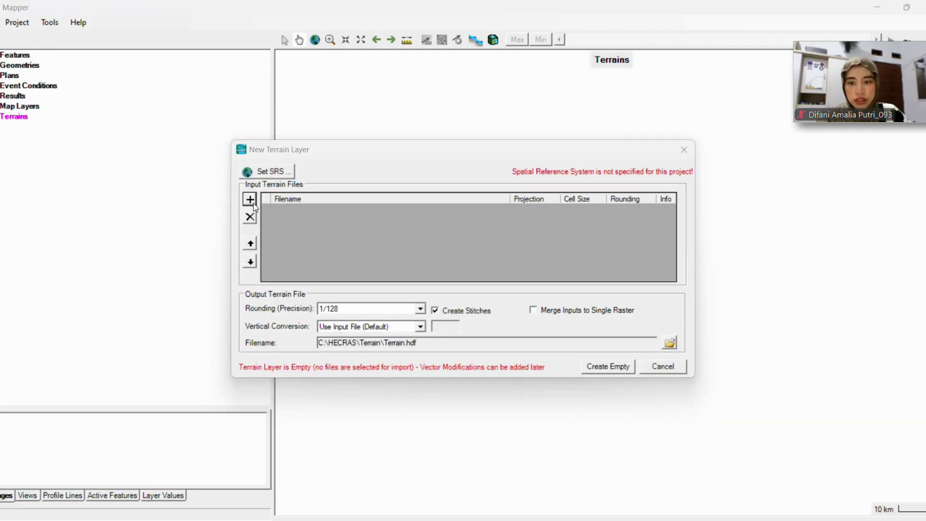
{"action": "left_click", "coordinate": [304, 366]}
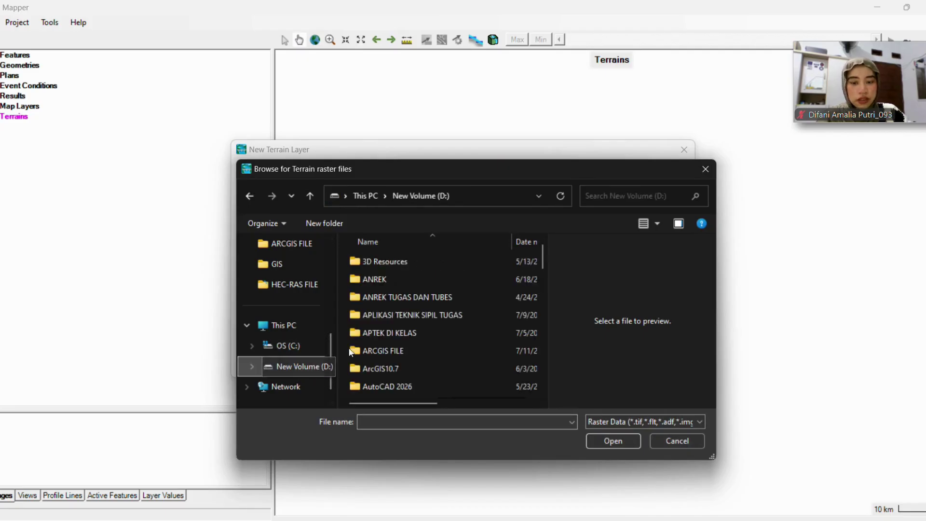
{"action": "scroll", "coordinate": [435, 339], "scroll_direction": "down", "scroll_amount": 1}
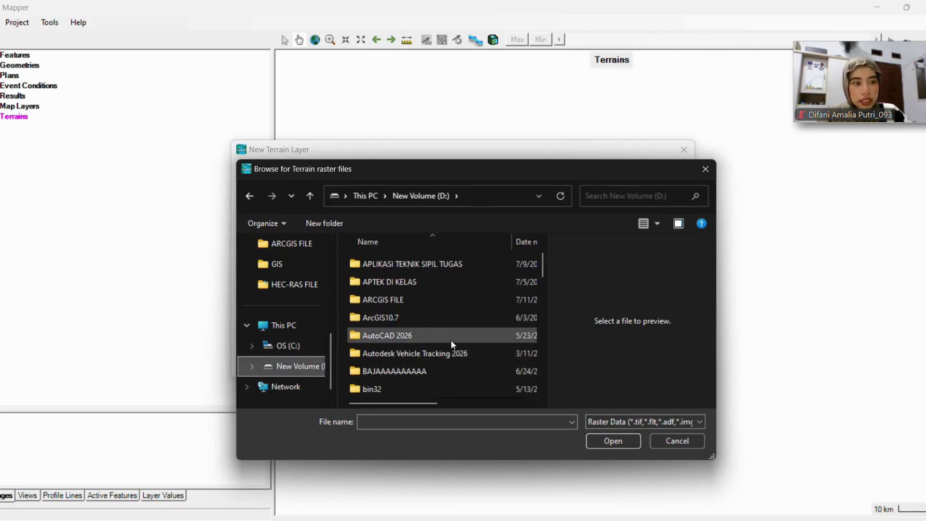
{"action": "scroll", "coordinate": [450, 340], "scroll_direction": "down", "scroll_amount": 5}
{"action": "scroll", "coordinate": [397, 352], "scroll_direction": "down", "scroll_amount": 1}
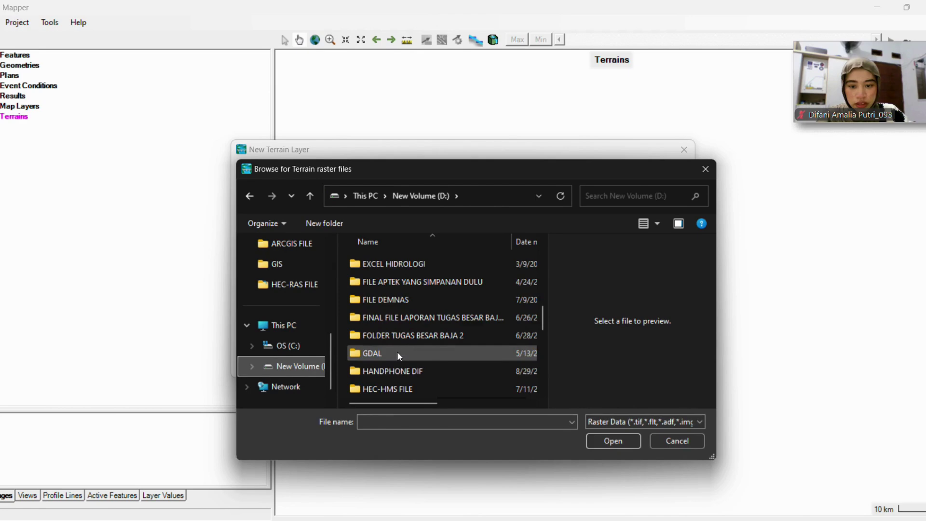
{"action": "double_click", "coordinate": [404, 295]}
{"action": "double_click", "coordinate": [381, 262]}
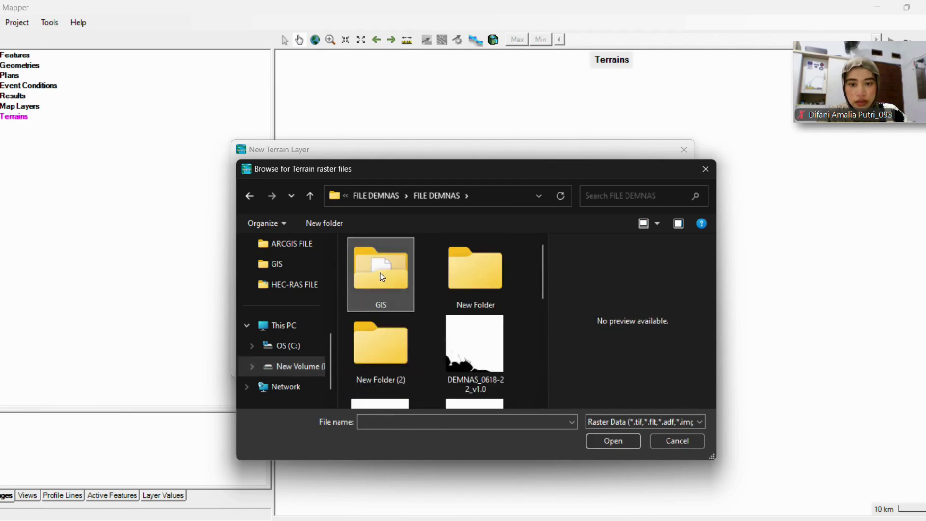
{"action": "double_click", "coordinate": [380, 271]}
{"action": "scroll", "coordinate": [404, 361], "scroll_direction": "down", "scroll_amount": 1}
{"action": "left_click", "coordinate": [398, 379]}
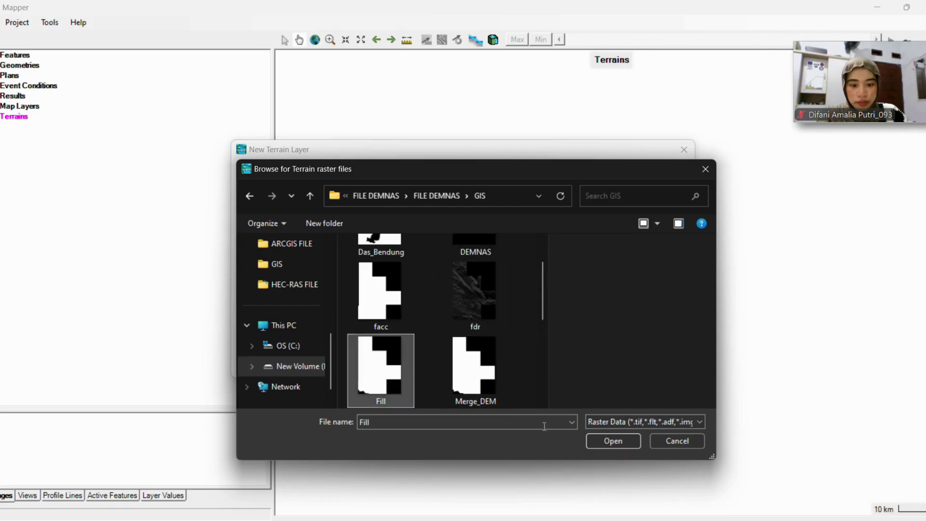
{"action": "left_click", "coordinate": [649, 425]}
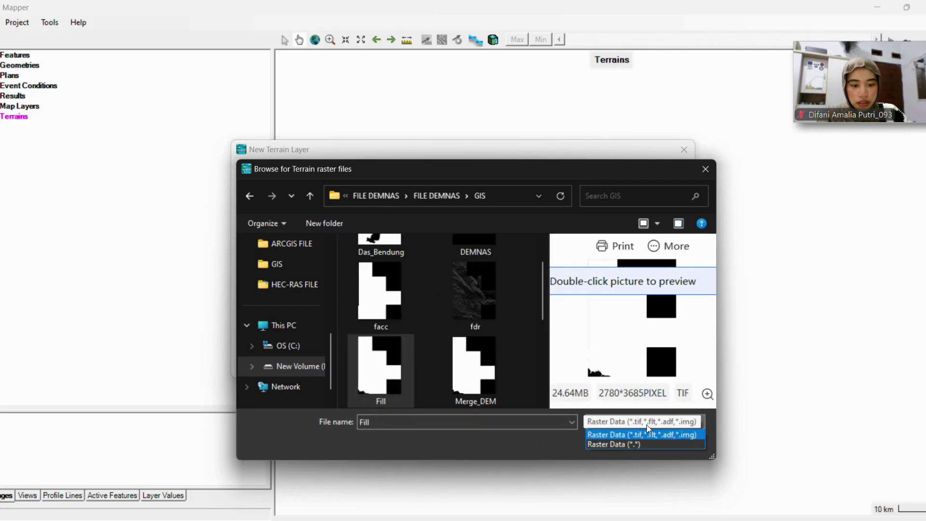
{"action": "left_click", "coordinate": [646, 434]}
{"action": "left_click", "coordinate": [619, 445]}
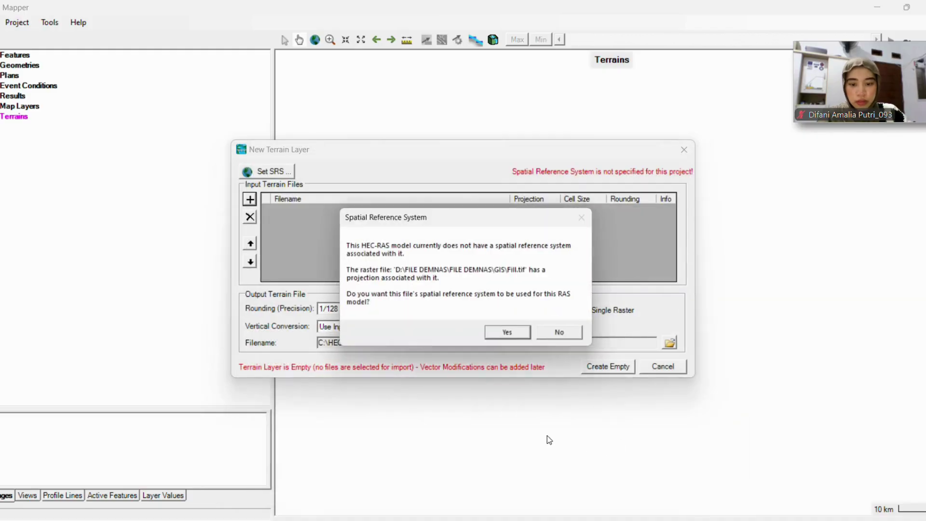
Adopt the raster's spatial reference system for the model and create the terrain as C:\HECRAS\Terrain\Terrain.hdf
{"action": "left_click", "coordinate": [518, 340]}
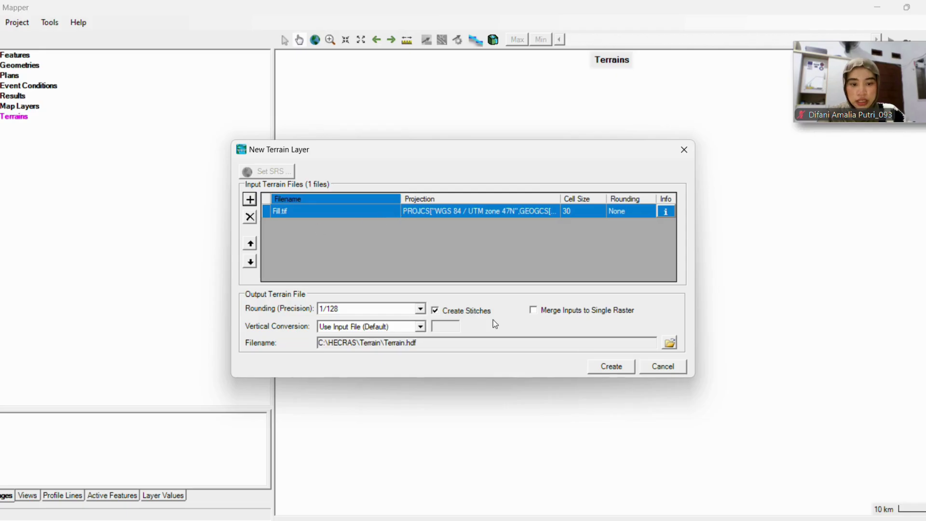
{"action": "left_click", "coordinate": [611, 366]}
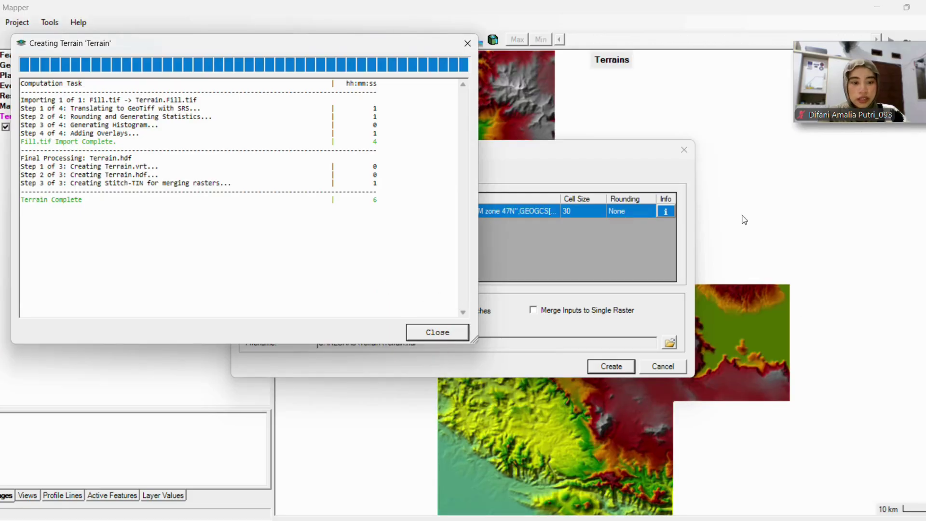
{"action": "left_click", "coordinate": [436, 331]}
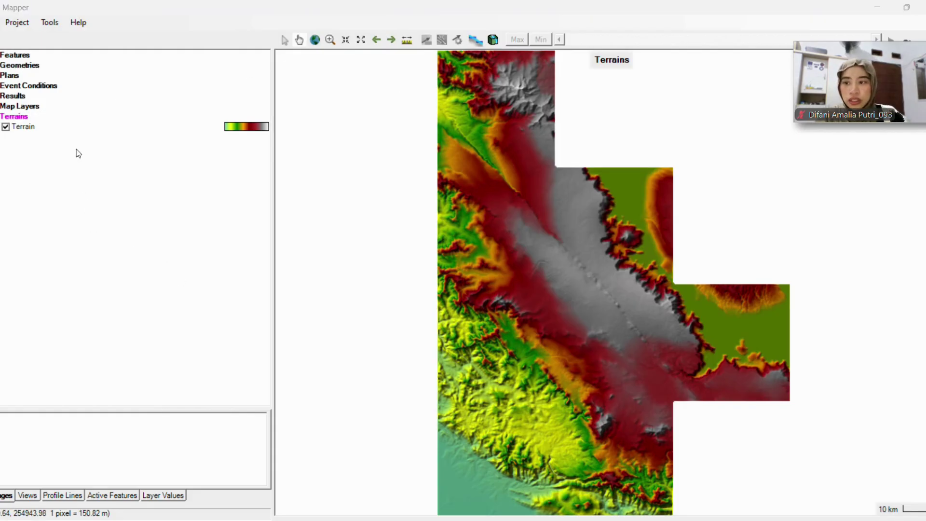
Start adding a reference layer from a file to Map Layers
{"action": "left_click", "coordinate": [29, 107]}
{"action": "right_click", "coordinate": [28, 106]}
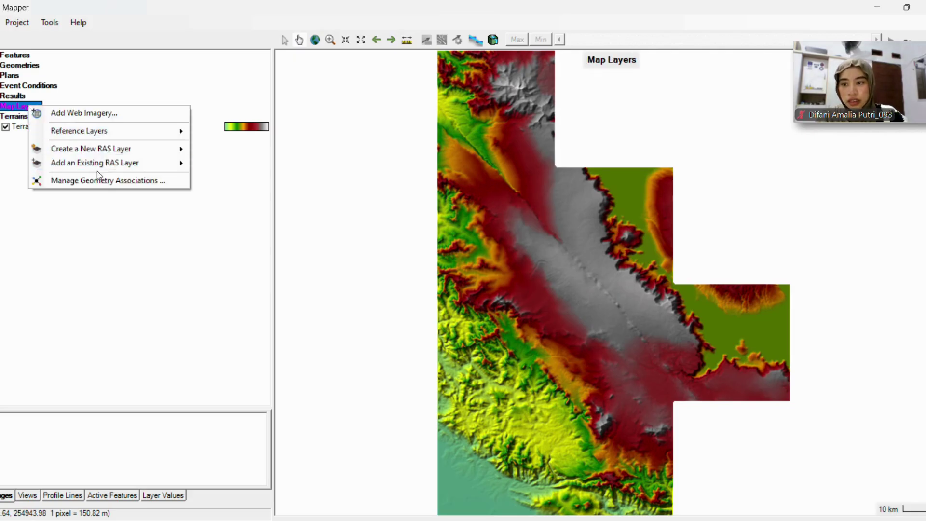
{"action": "mouse_move", "coordinate": [157, 129]}
{"action": "left_click", "coordinate": [279, 129]}
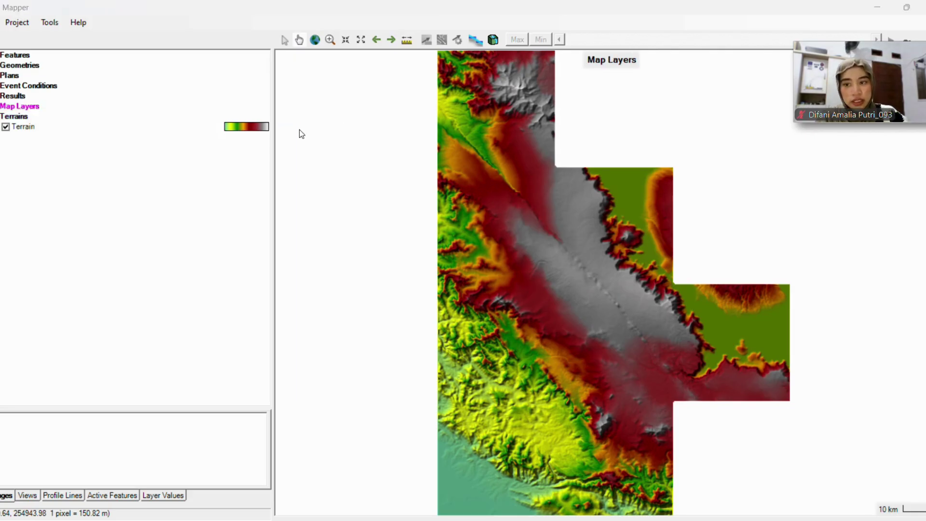
{"action": "scroll", "coordinate": [31, 206], "scroll_direction": "down", "scroll_amount": 1}
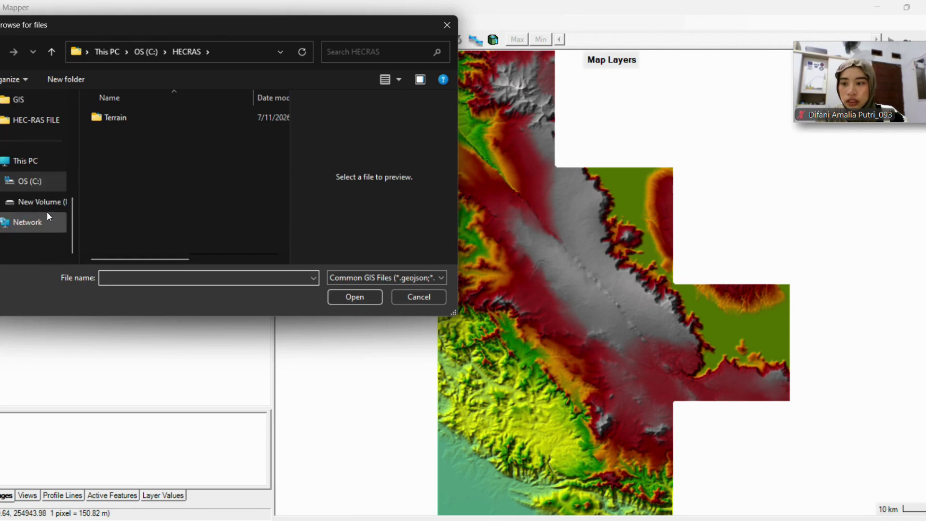
{"action": "left_click", "coordinate": [47, 210]}
{"action": "scroll", "coordinate": [164, 179], "scroll_direction": "down", "scroll_amount": 1}
{"action": "scroll", "coordinate": [167, 183], "scroll_direction": "up", "scroll_amount": 3}
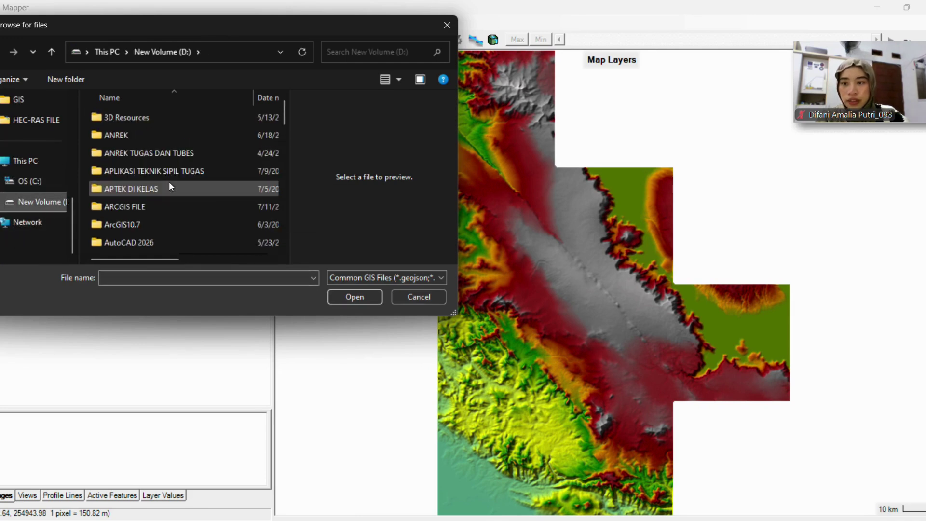
{"action": "scroll", "coordinate": [171, 210], "scroll_direction": "down", "scroll_amount": 4}
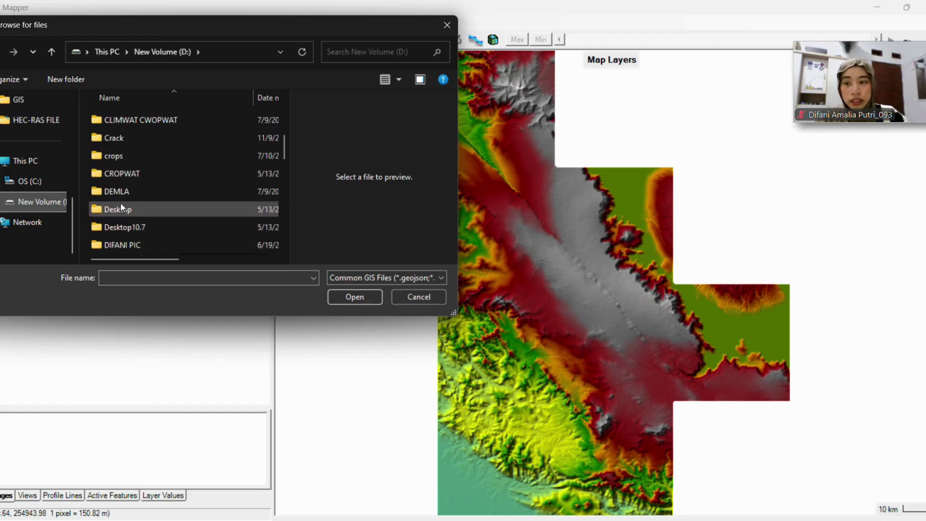
{"action": "scroll", "coordinate": [144, 208], "scroll_direction": "down", "scroll_amount": 1}
Load SITUASI_SUNGAI from C:\HEC-RAS FILE as the reference layer
{"action": "left_click", "coordinate": [30, 182]}
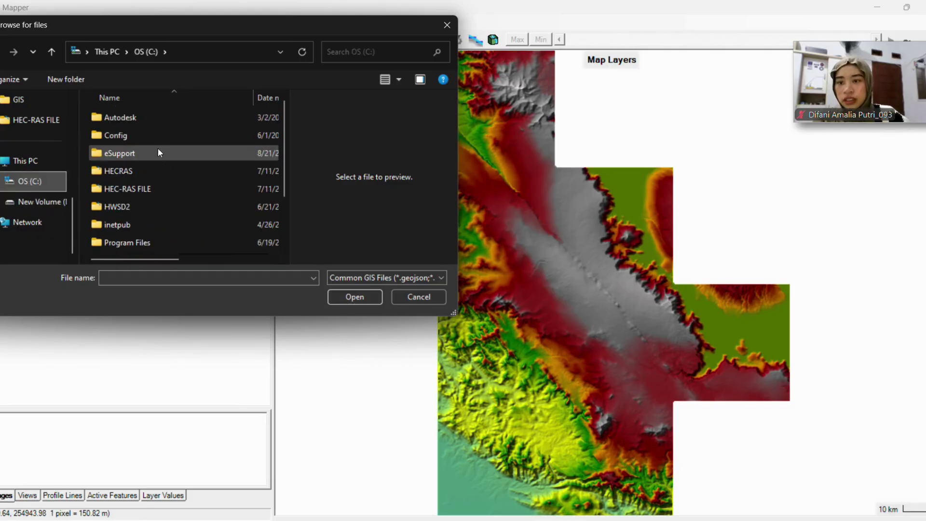
{"action": "double_click", "coordinate": [161, 189]}
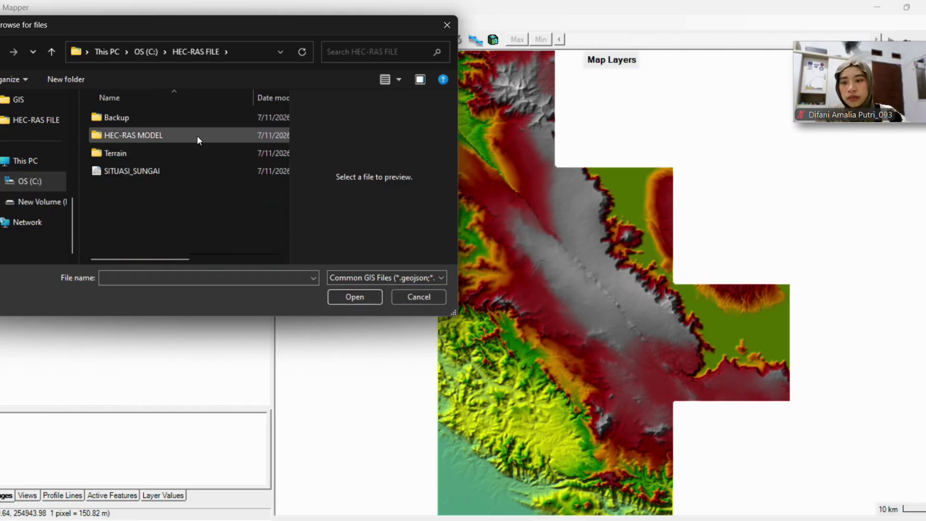
{"action": "double_click", "coordinate": [169, 171]}
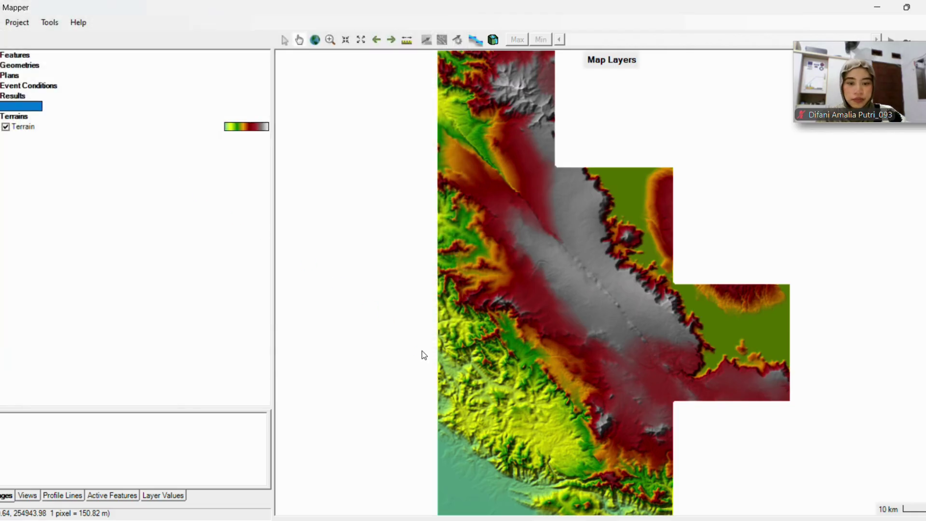
Change the line colour of the SITUASI_SUNGAI layer to BlanchedAlmond in its layer properties
{"action": "scroll", "coordinate": [510, 509], "scroll_direction": "up", "scroll_amount": 5}
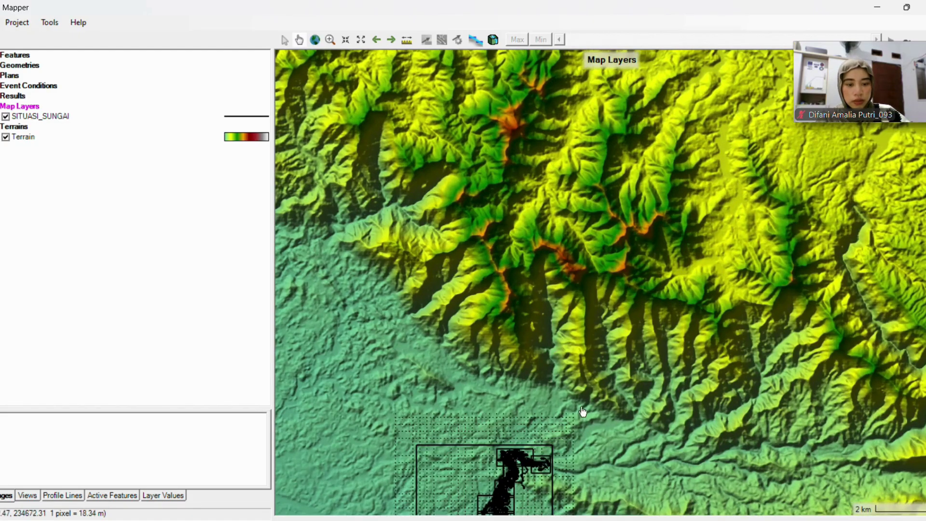
{"action": "left_click_drag", "start_coordinate": [583, 411], "coordinate": [585, 226]}
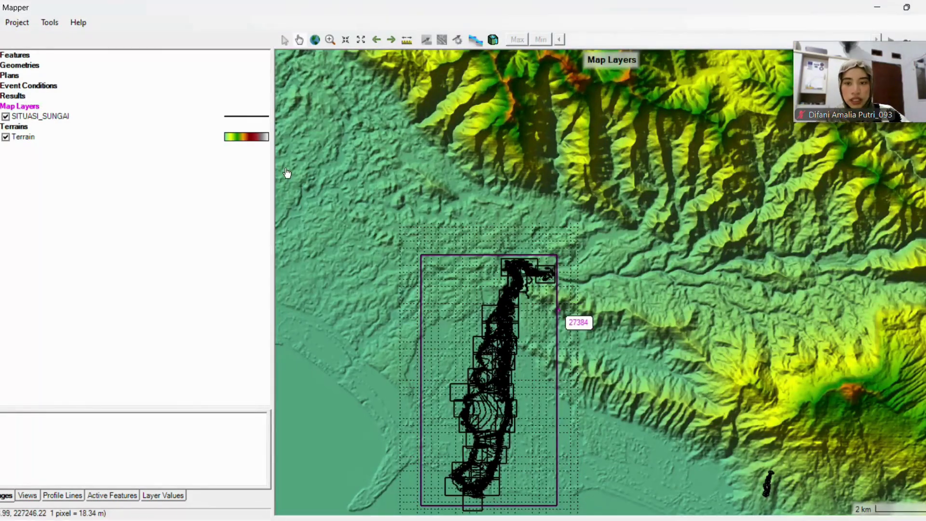
{"action": "left_click", "coordinate": [242, 119]}
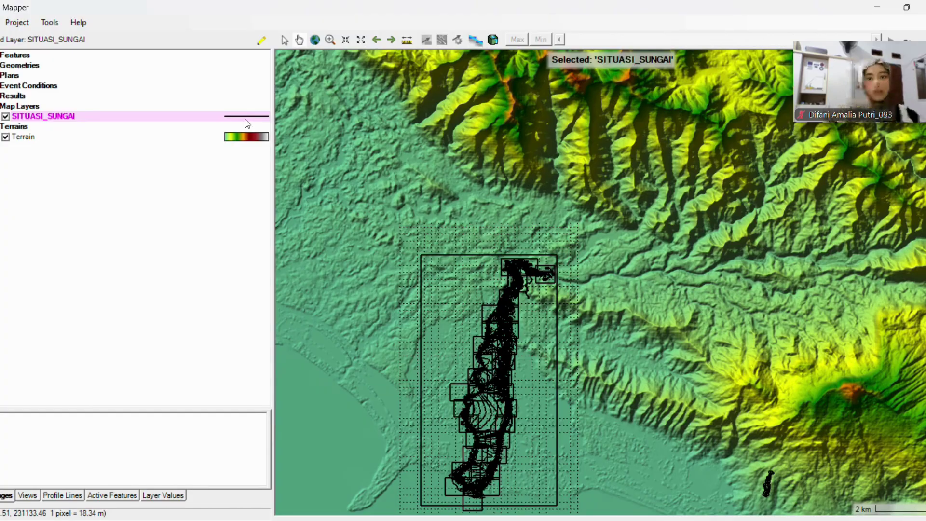
{"action": "double_click", "coordinate": [245, 120]}
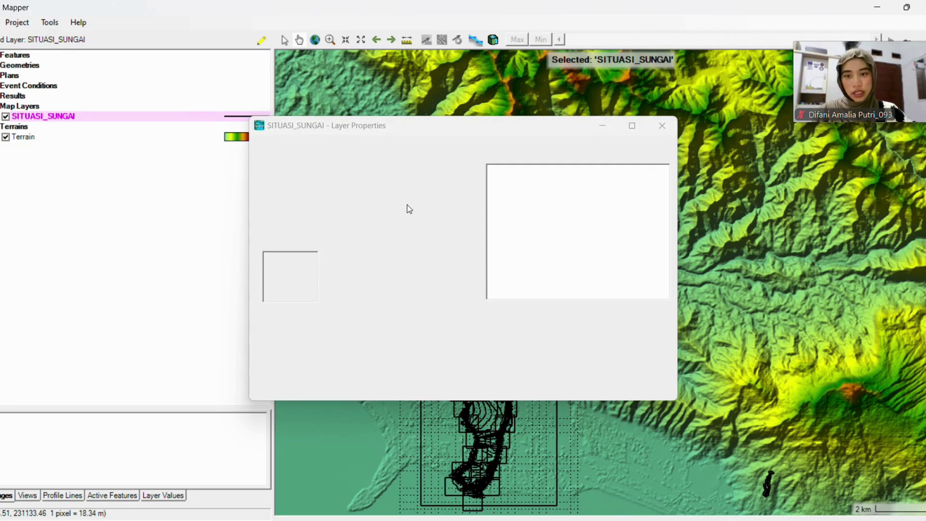
{"action": "left_click", "coordinate": [355, 172]}
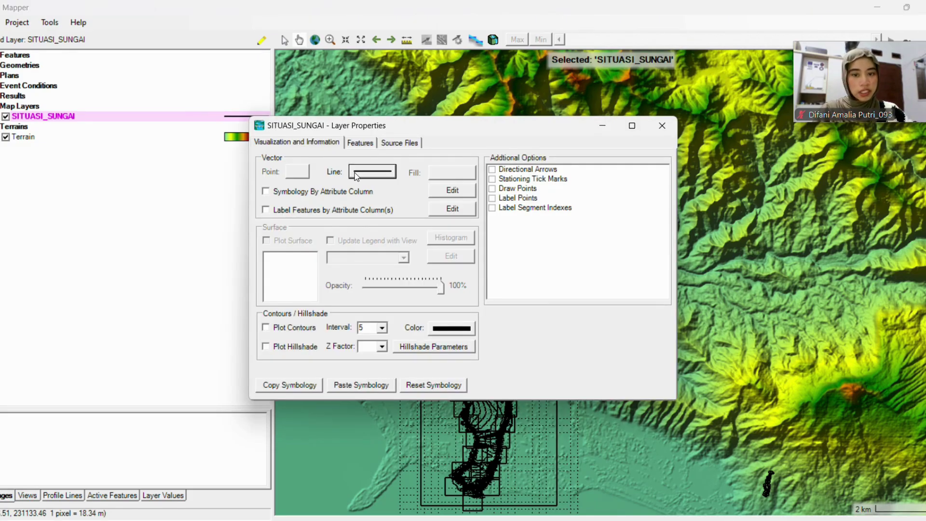
{"action": "left_click", "coordinate": [492, 216]}
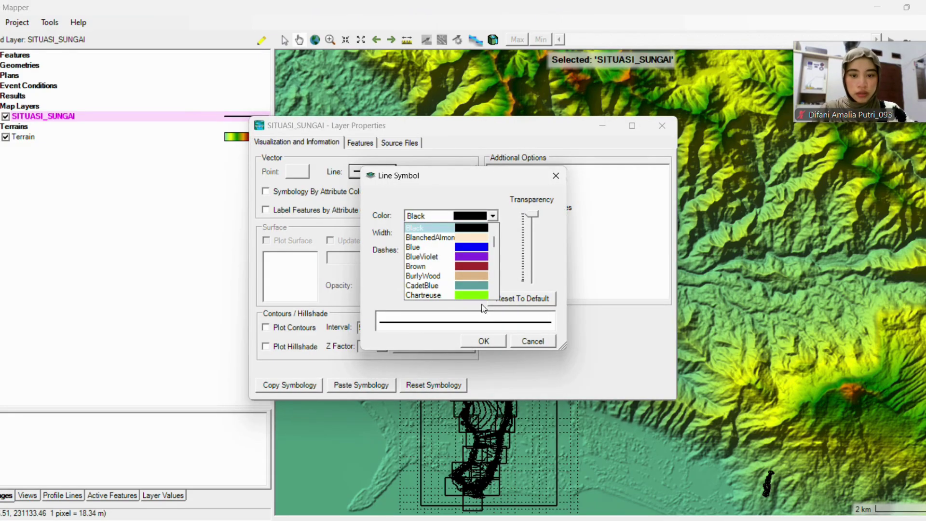
{"action": "left_click", "coordinate": [463, 239]}
{"action": "left_click", "coordinate": [484, 341]}
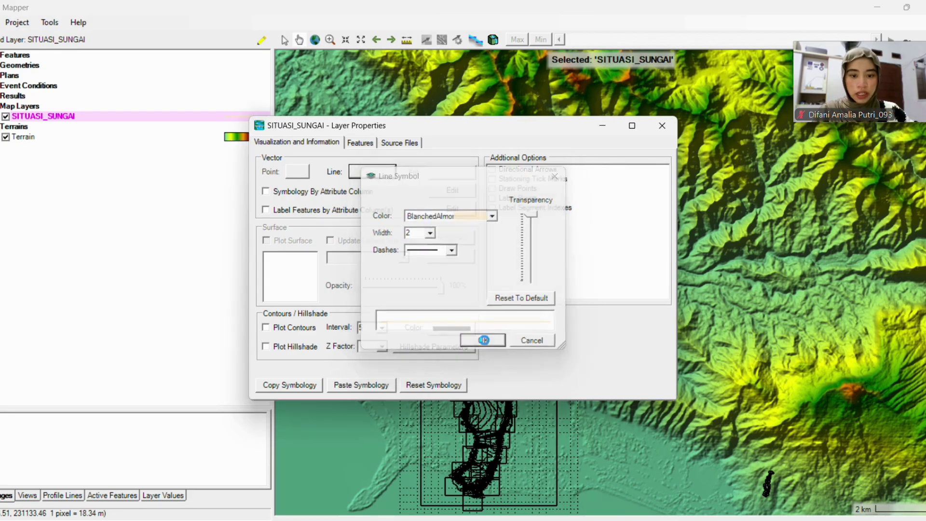
{"action": "left_click", "coordinate": [663, 126]}
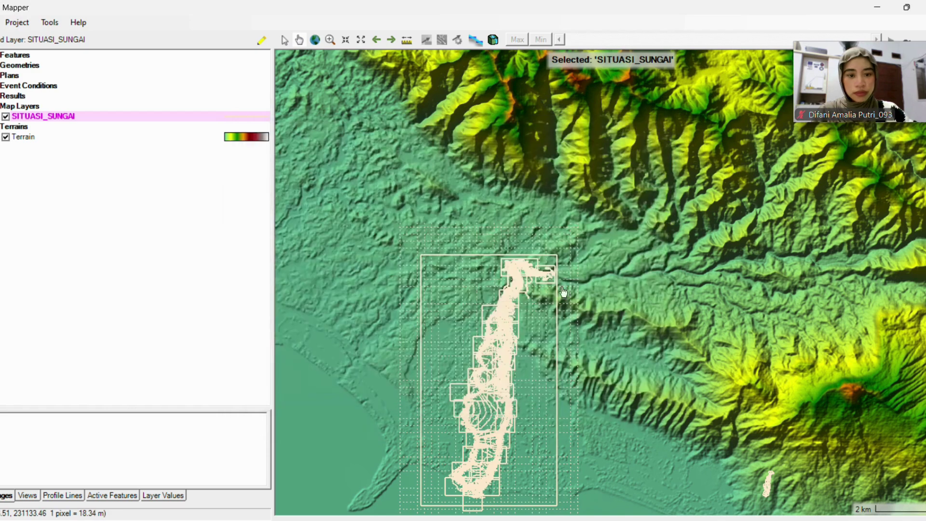
Add Google Hybrid web imagery to Map Layers as the background
{"action": "scroll", "coordinate": [538, 262], "scroll_direction": "up", "scroll_amount": 1}
{"action": "scroll", "coordinate": [578, 309], "scroll_direction": "up", "scroll_amount": 1}
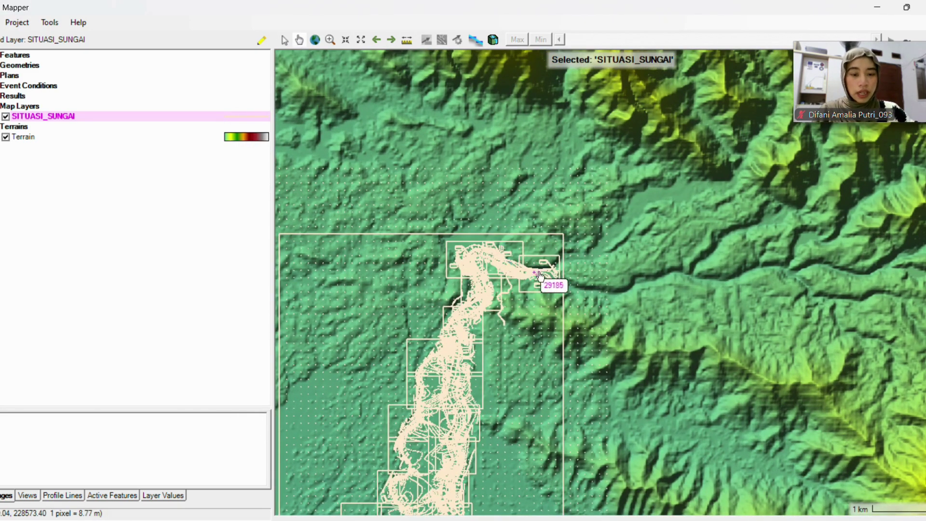
{"action": "left_click", "coordinate": [24, 109]}
{"action": "right_click", "coordinate": [25, 109]}
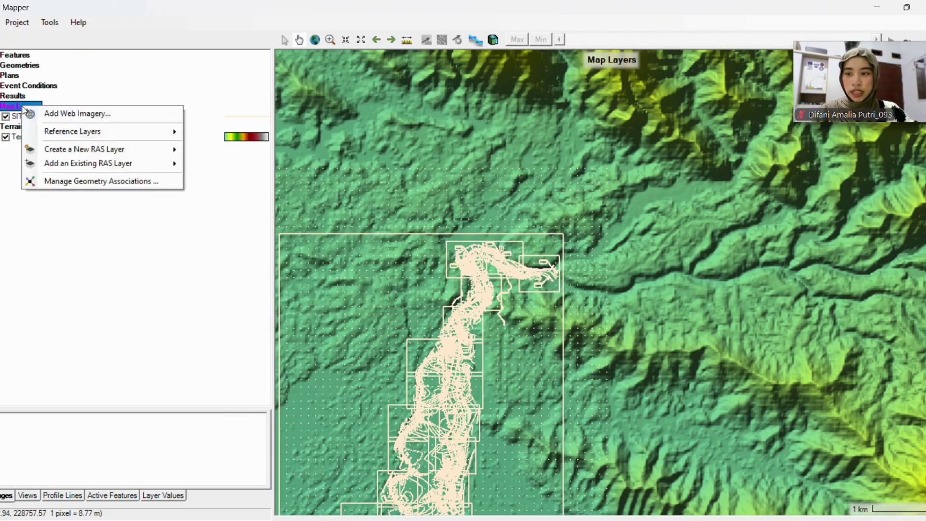
{"action": "left_click", "coordinate": [145, 119]}
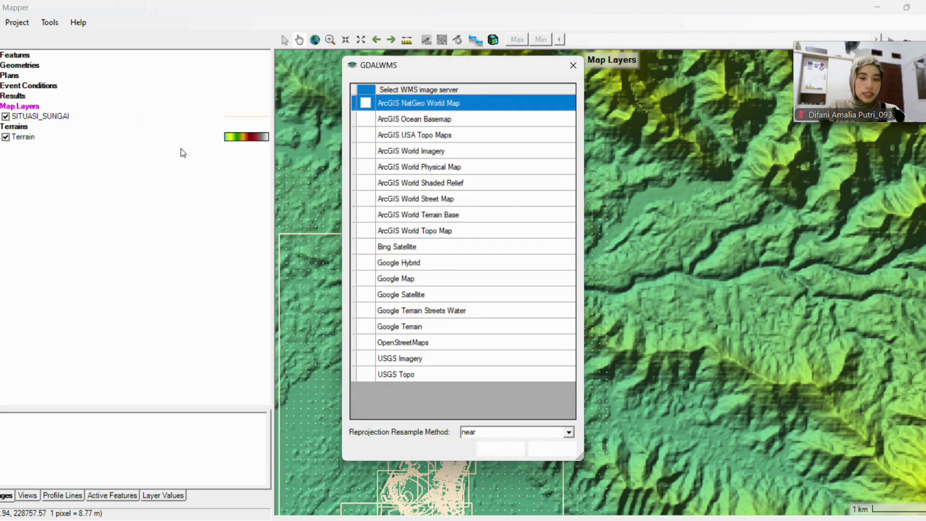
{"action": "left_click", "coordinate": [430, 265]}
{"action": "left_click", "coordinate": [501, 448]}
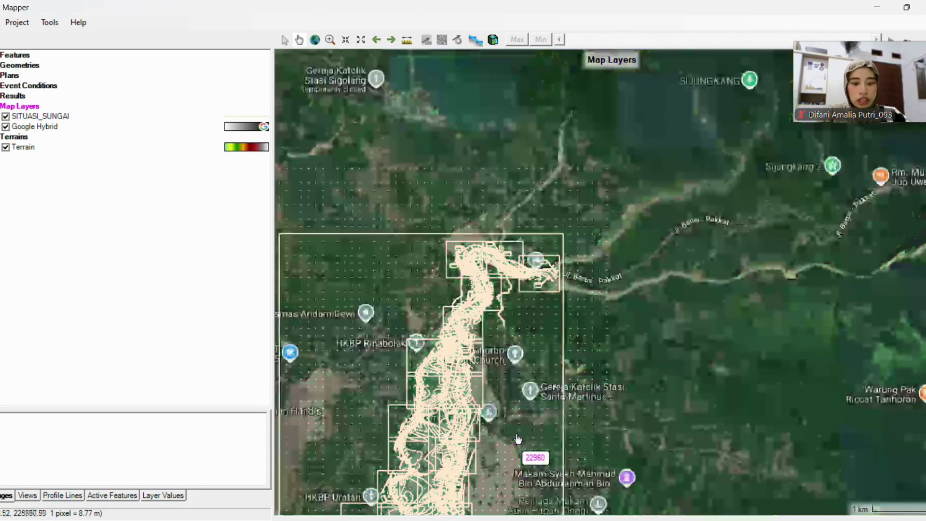
Hide the Google Hybrid imagery layer, keeping the terrain and the SITUASI_SUNGAI layer displayed
{"action": "scroll", "coordinate": [550, 265], "scroll_direction": "up", "scroll_amount": 2}
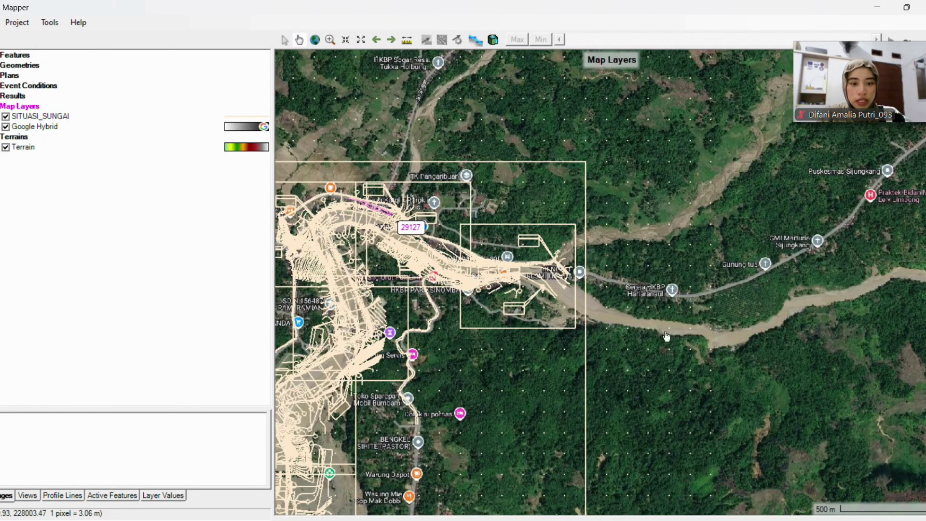
{"action": "scroll", "coordinate": [608, 273], "scroll_direction": "down", "scroll_amount": 2}
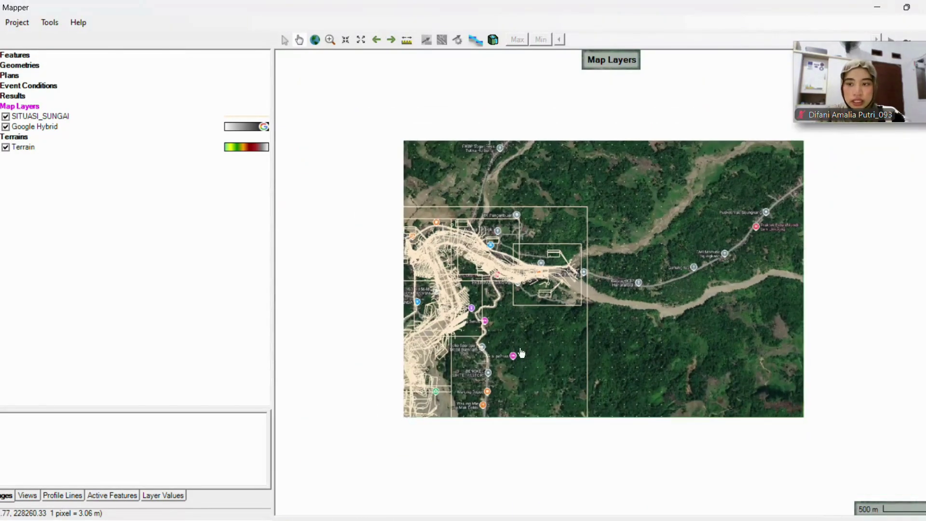
{"action": "left_click", "coordinate": [5, 127]}
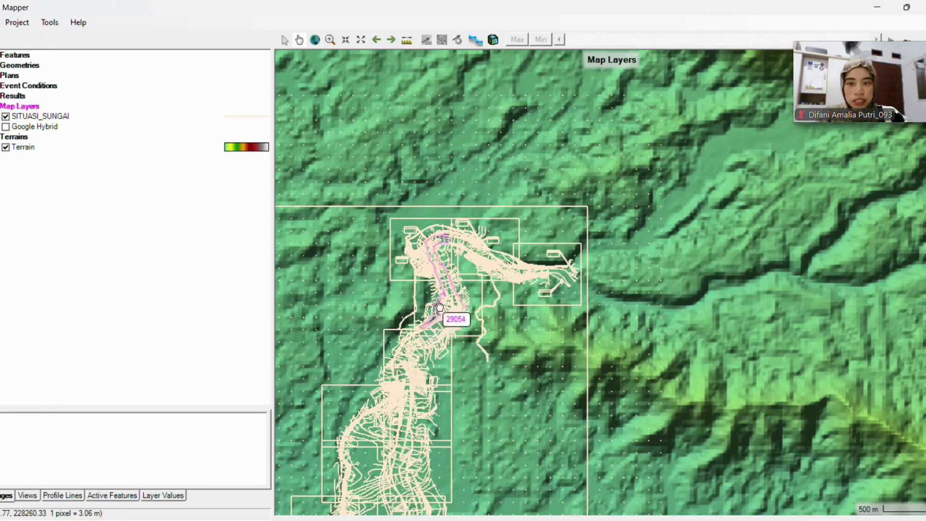
Create a new geometry named DAS SUMATERA, keep its default layer associations and start editing it
{"action": "right_click", "coordinate": [20, 106]}
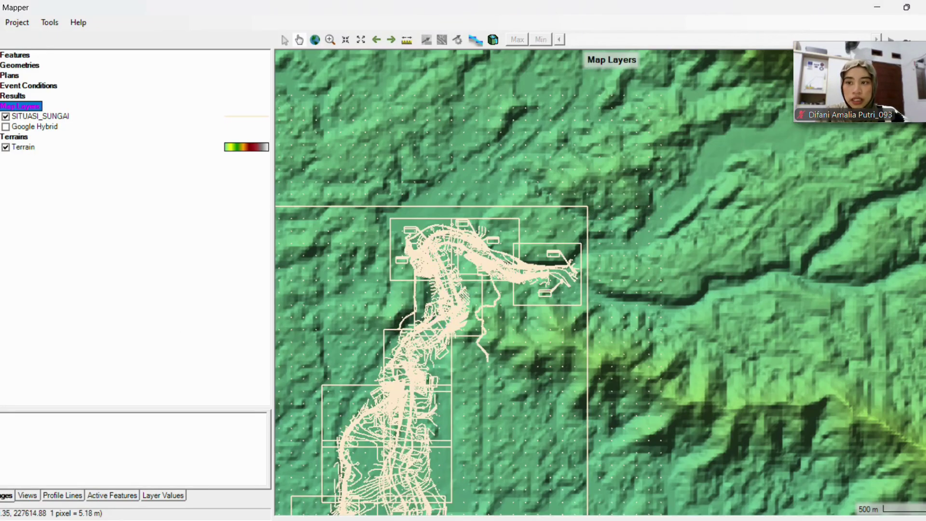
{"action": "left_click", "coordinate": [20, 66]}
{"action": "right_click", "coordinate": [39, 69]}
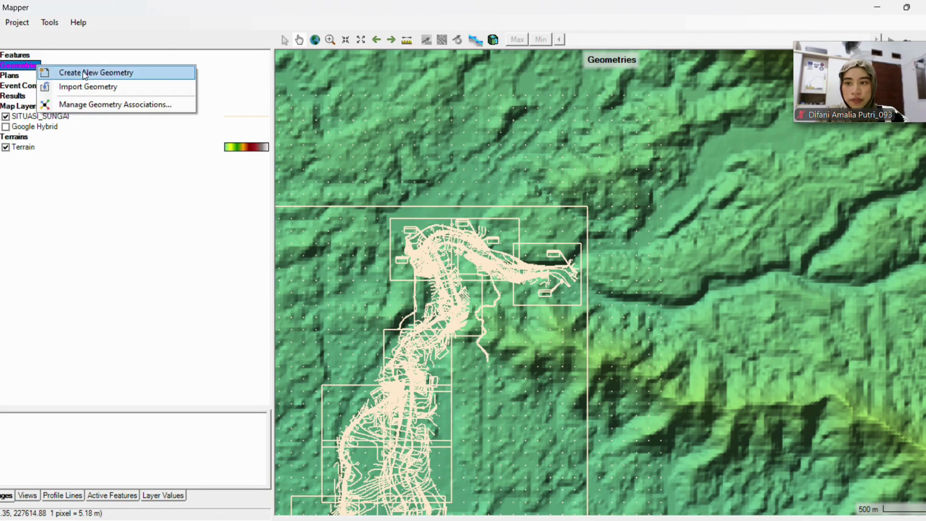
{"action": "left_click", "coordinate": [155, 74]}
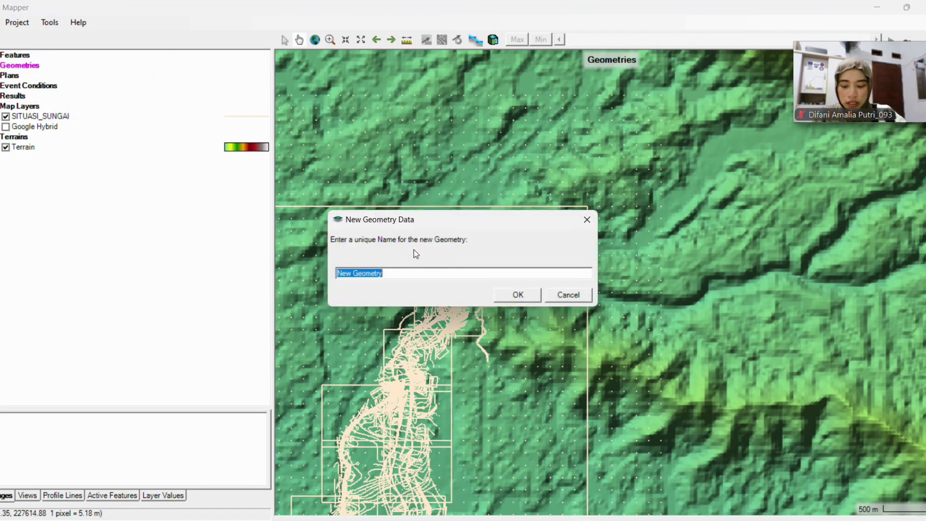
{"action": "type", "text": "DAS SUMATERA"}
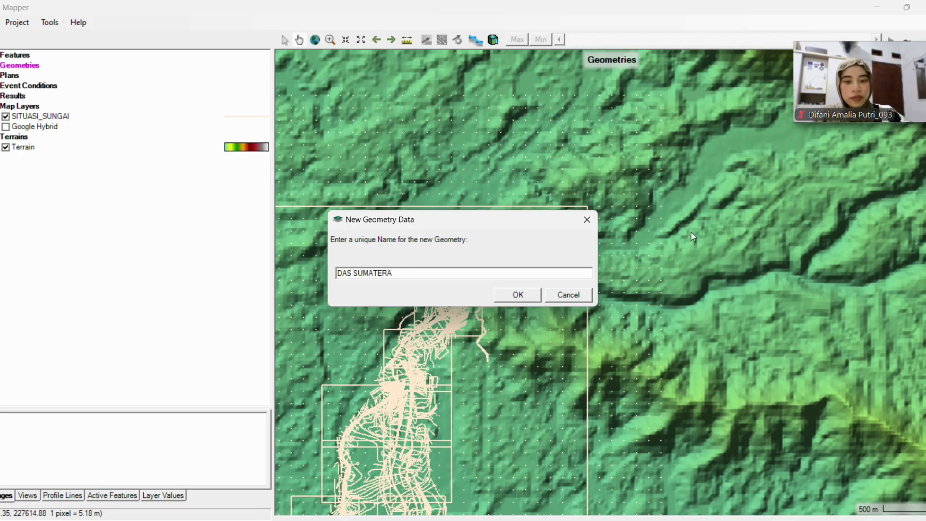
{"action": "left_click", "coordinate": [513, 295]}
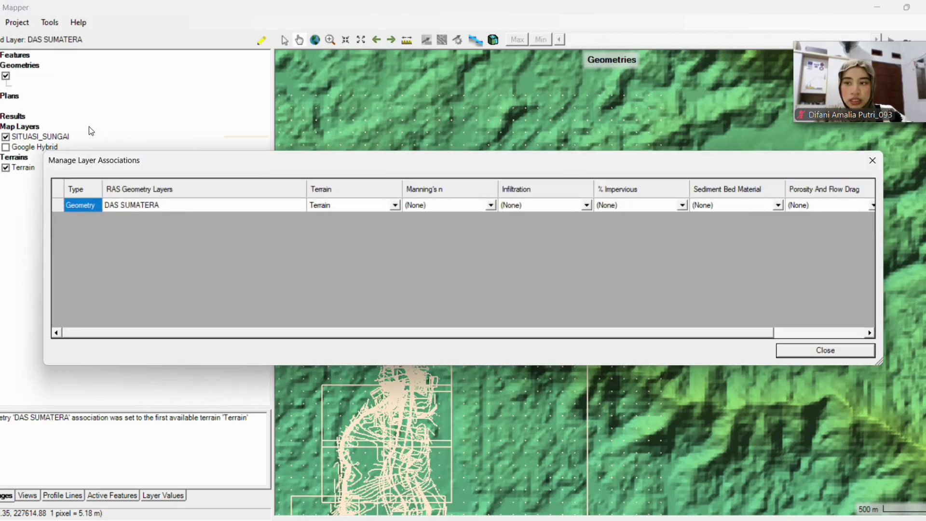
{"action": "left_click", "coordinate": [873, 164]}
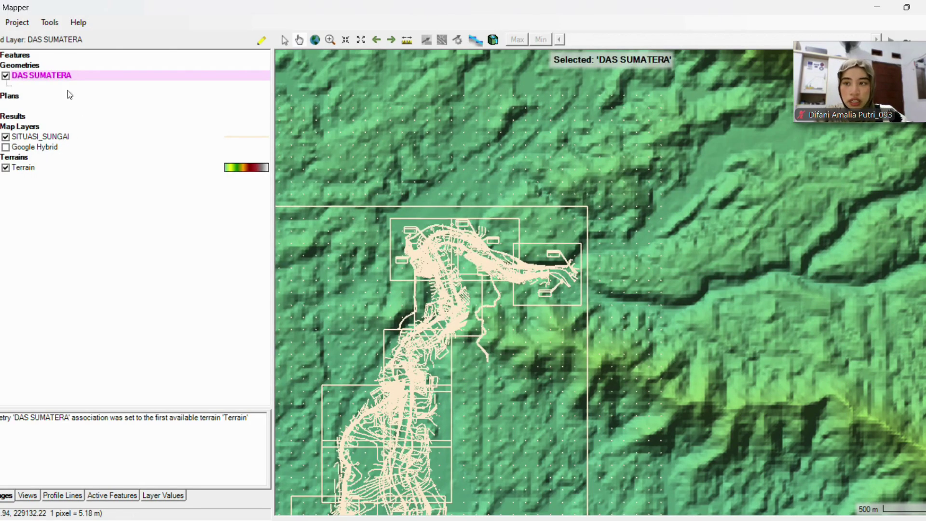
{"action": "left_click", "coordinate": [263, 42]}
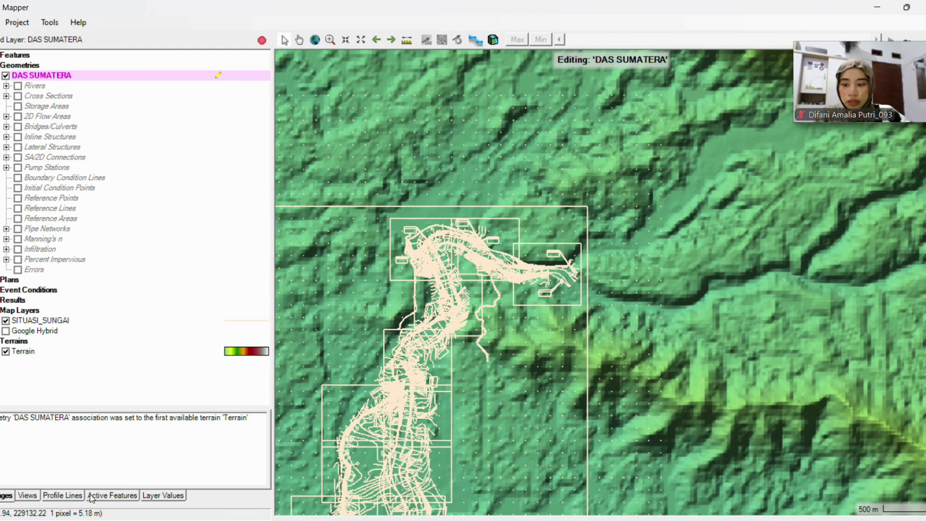
Draw a straight profile line across the river just east of the upper bend and name it PATOK A20
{"action": "left_click", "coordinate": [63, 495]}
{"action": "scroll", "coordinate": [486, 263], "scroll_direction": "up", "scroll_amount": 3}
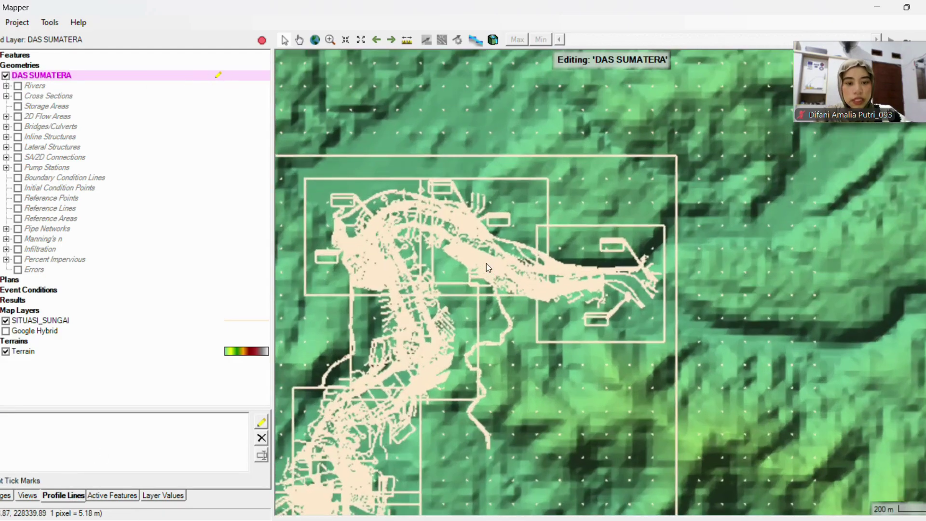
{"action": "scroll", "coordinate": [488, 249], "scroll_direction": "up", "scroll_amount": 1}
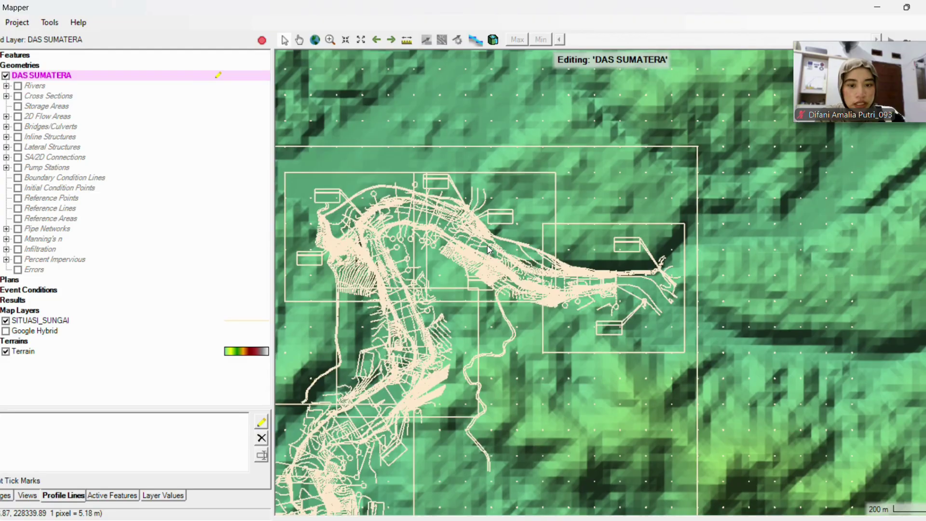
{"action": "scroll", "coordinate": [488, 249], "scroll_direction": "up", "scroll_amount": 2}
{"action": "scroll", "coordinate": [488, 245], "scroll_direction": "up", "scroll_amount": 2}
{"action": "scroll", "coordinate": [376, 242], "scroll_direction": "up", "scroll_amount": 1}
{"action": "scroll", "coordinate": [401, 259], "scroll_direction": "up", "scroll_amount": 1}
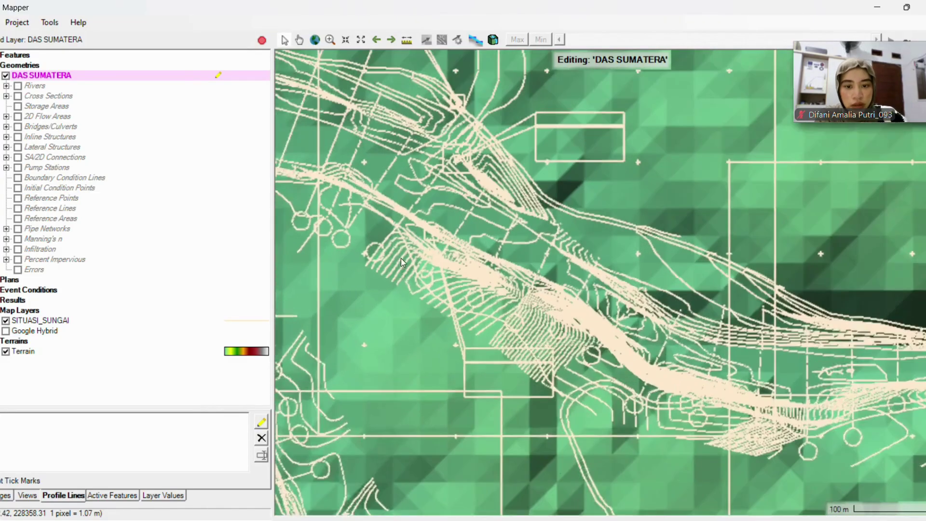
{"action": "scroll", "coordinate": [421, 289], "scroll_direction": "up", "scroll_amount": 1}
{"action": "scroll", "coordinate": [461, 251], "scroll_direction": "up", "scroll_amount": 2}
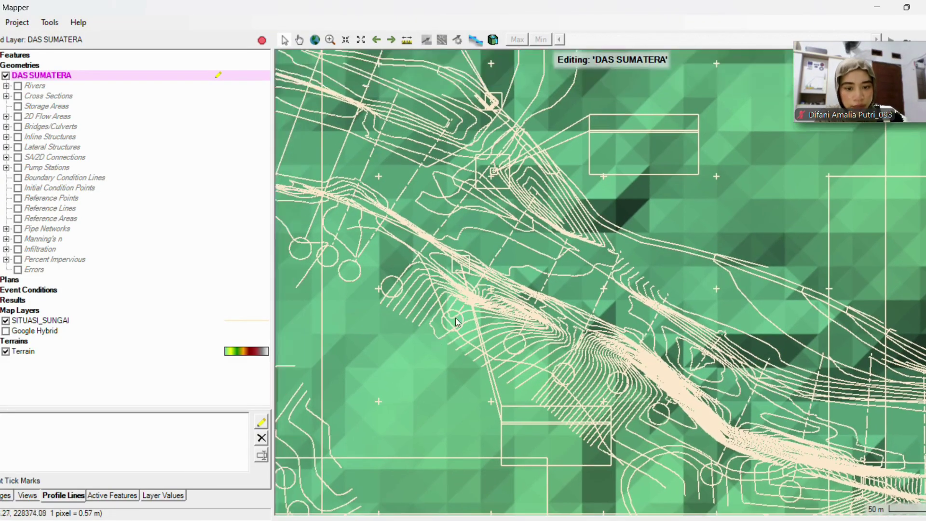
{"action": "left_click", "coordinate": [261, 423]}
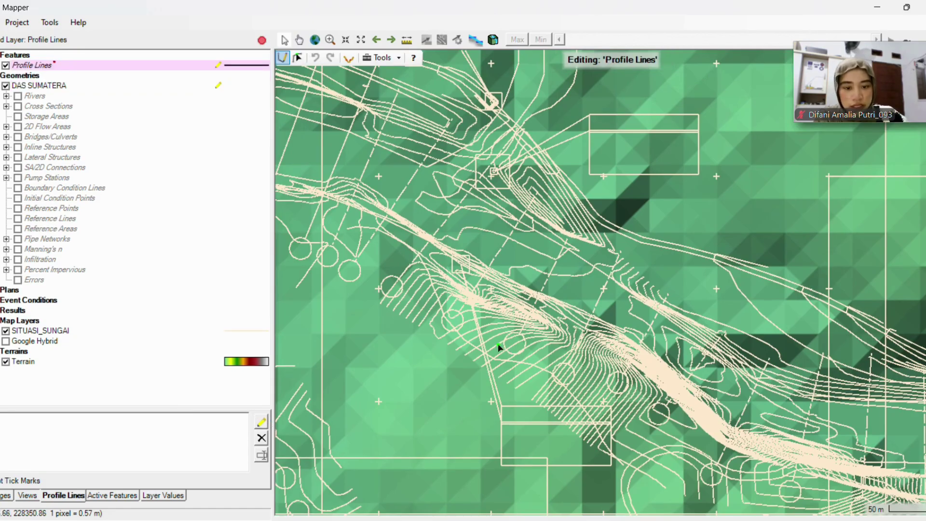
{"action": "left_click", "coordinate": [450, 323]}
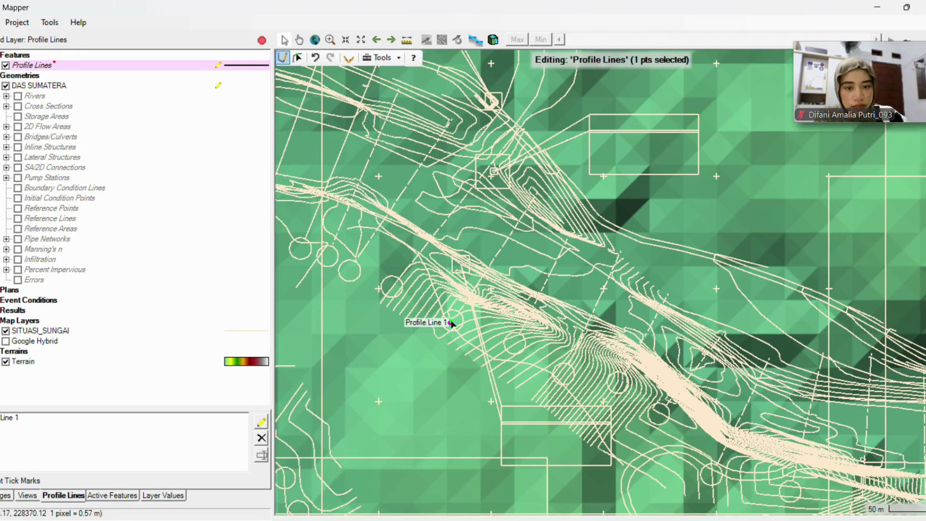
{"action": "double_click", "coordinate": [541, 188]}
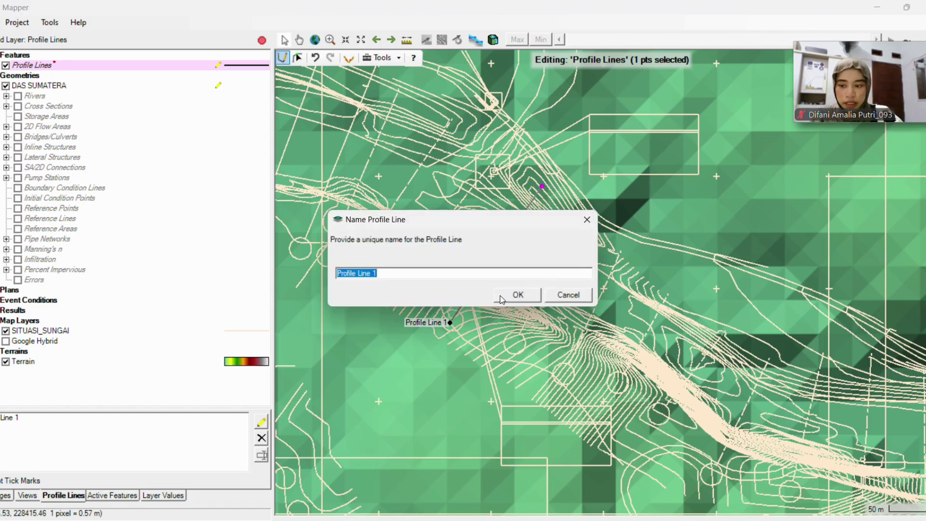
{"action": "type", "text": "PATOK A20"}
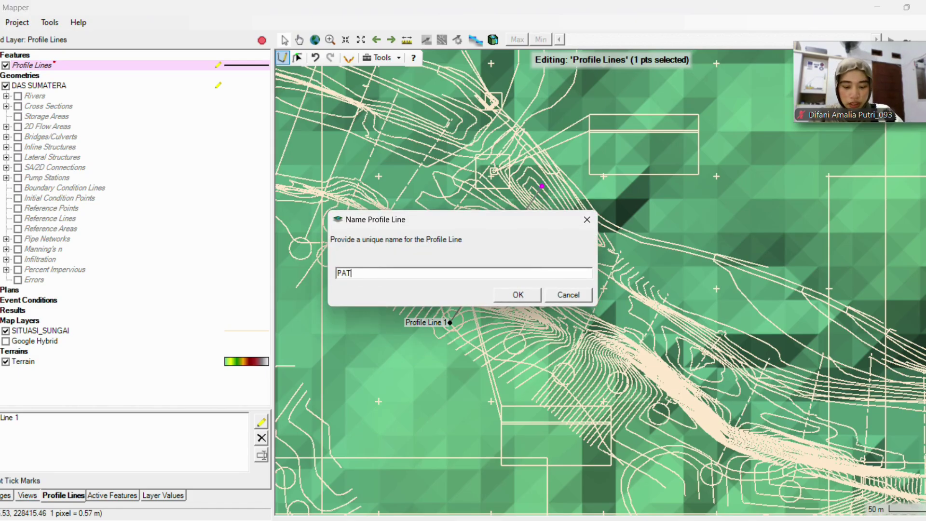
{"action": "left_click", "coordinate": [515, 302]}
Draw a profile line across the river along the easternmost surveyed section line and name it TITIK HULU
{"action": "scroll", "coordinate": [331, 239], "scroll_direction": "down", "scroll_amount": 1}
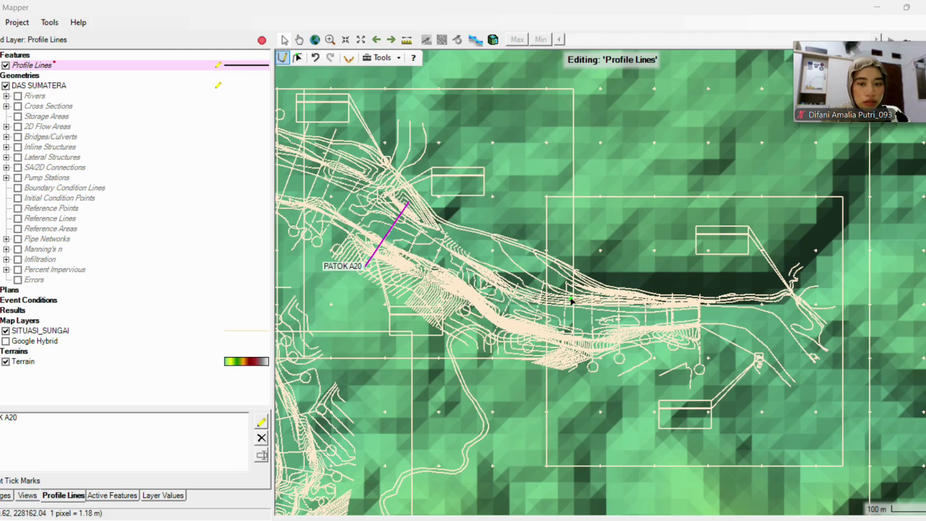
{"action": "scroll", "coordinate": [699, 369], "scroll_direction": "up", "scroll_amount": 3}
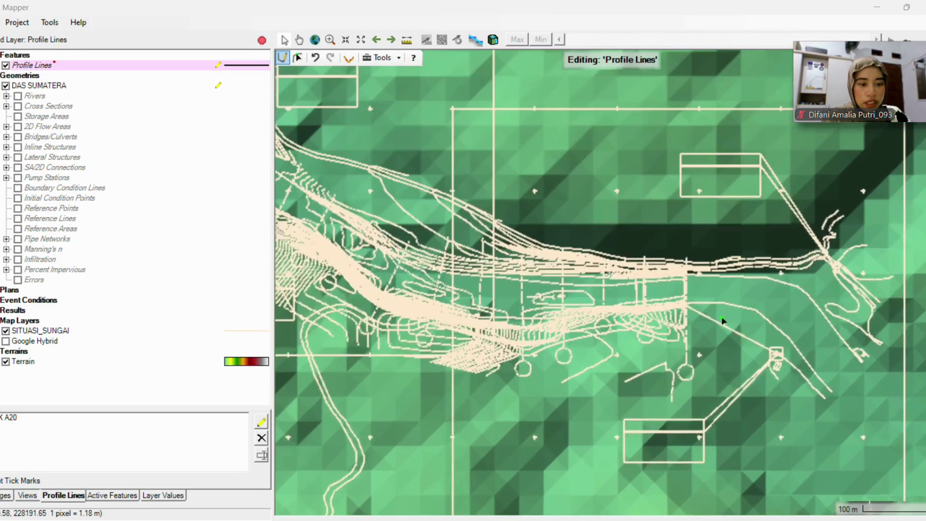
{"action": "left_click_drag", "start_coordinate": [694, 442], "coordinate": [676, 366]}
{"action": "left_click", "coordinate": [647, 370]}
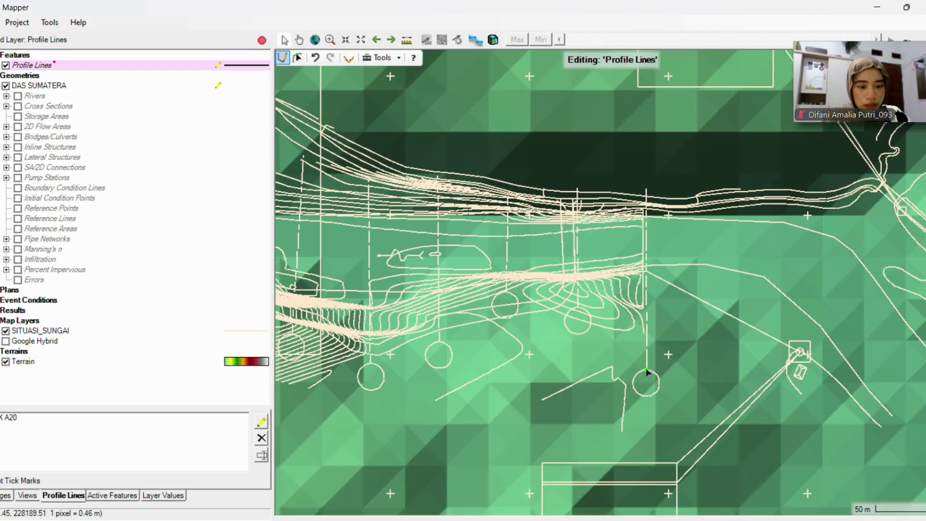
{"action": "double_click", "coordinate": [647, 187]}
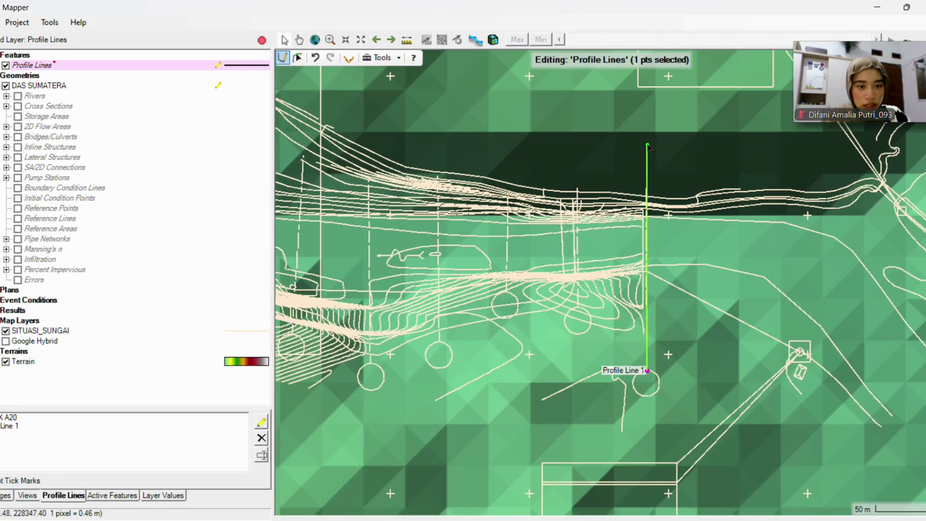
{"action": "double_click", "coordinate": [647, 188]}
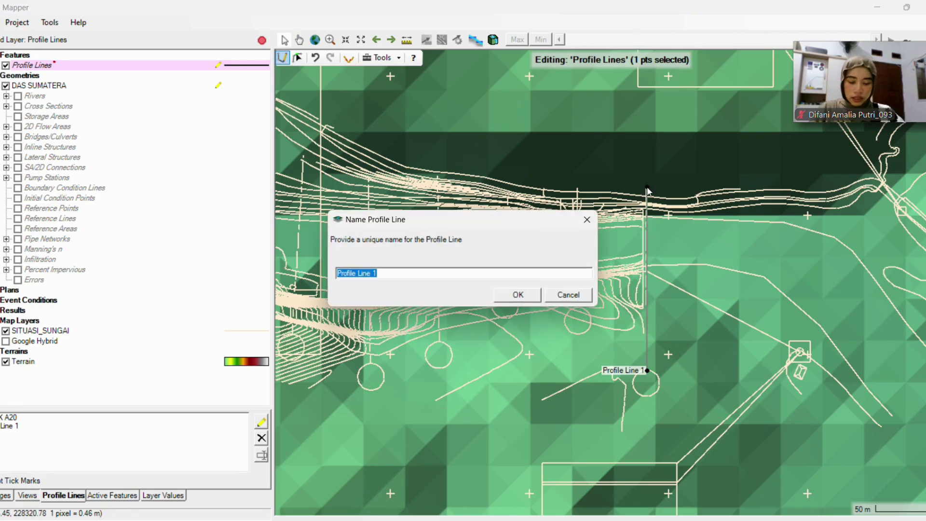
{"action": "type", "text": "TITIK HULU"}
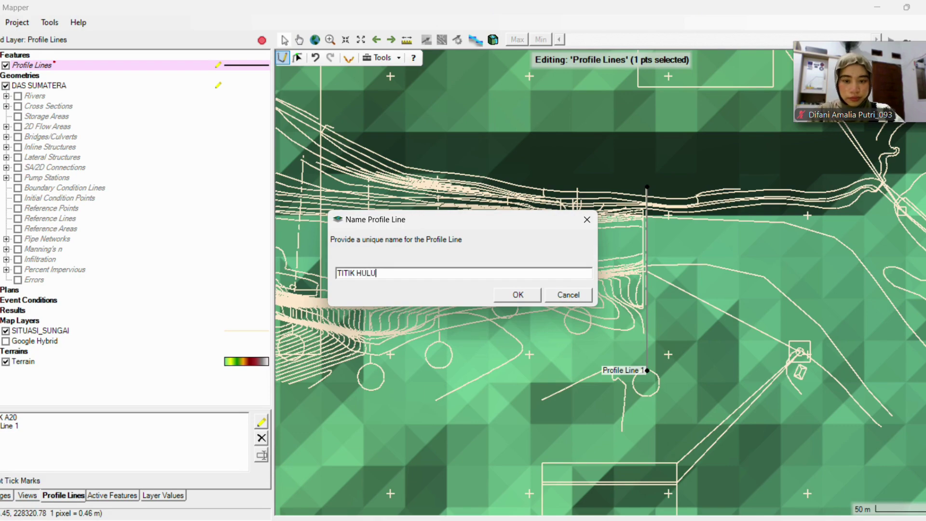
{"action": "left_click", "coordinate": [520, 295]}
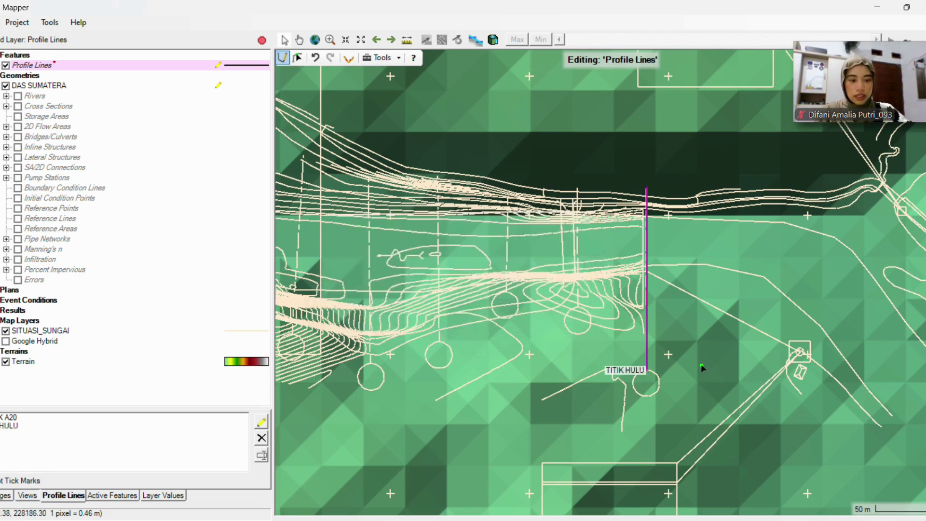
Start measuring along the river channel from the middle of PATOK A20, following the upper bend and into the south-running reach
{"action": "scroll", "coordinate": [806, 297], "scroll_direction": "down", "scroll_amount": 1}
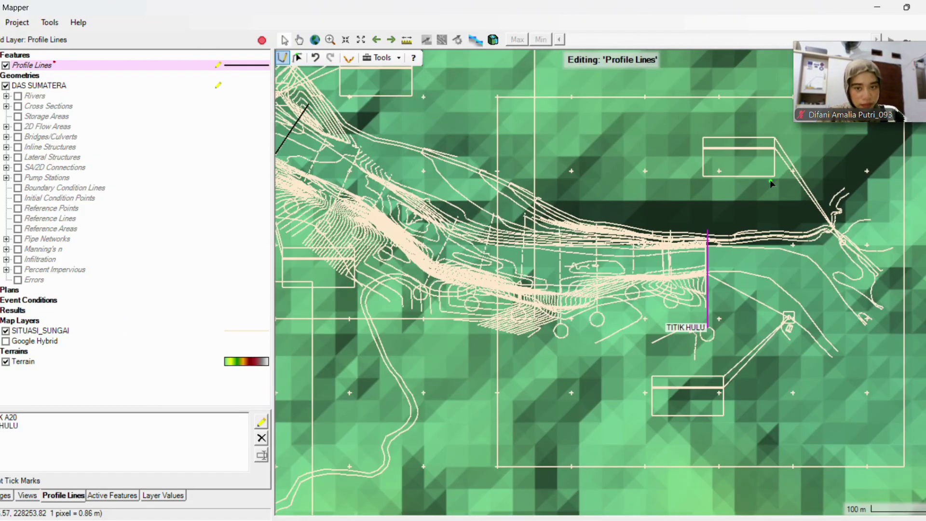
{"action": "scroll", "coordinate": [770, 180], "scroll_direction": "down", "scroll_amount": 1}
{"action": "scroll", "coordinate": [791, 206], "scroll_direction": "down", "scroll_amount": 1}
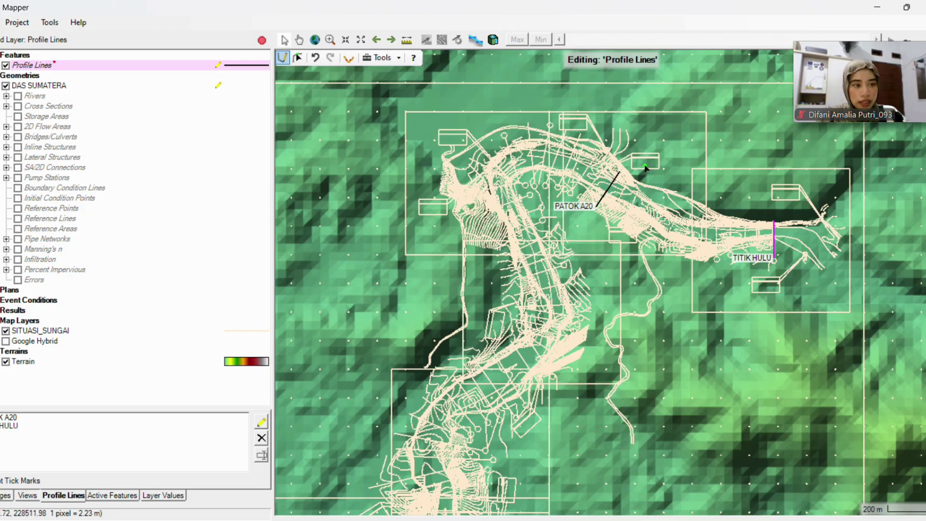
{"action": "scroll", "coordinate": [646, 169], "scroll_direction": "up", "scroll_amount": 1}
{"action": "scroll", "coordinate": [571, 211], "scroll_direction": "up", "scroll_amount": 1}
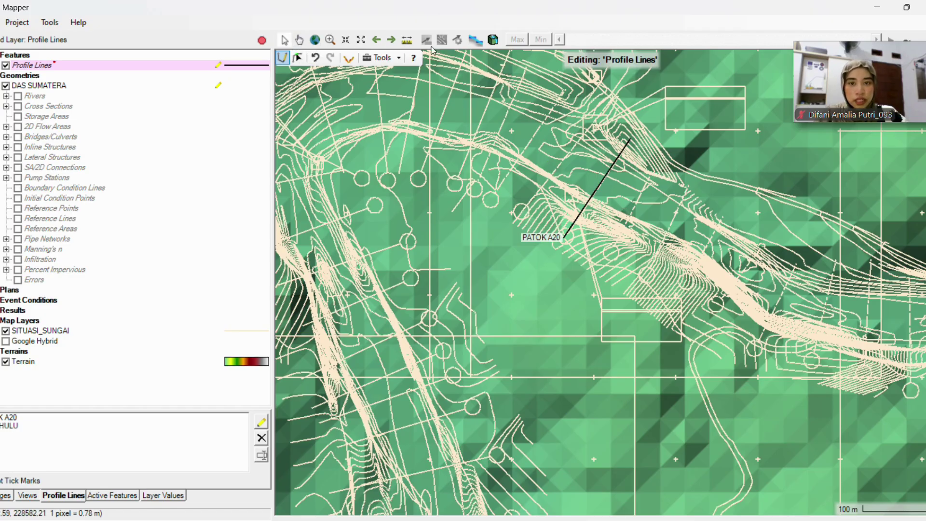
{"action": "left_click", "coordinate": [300, 41]}
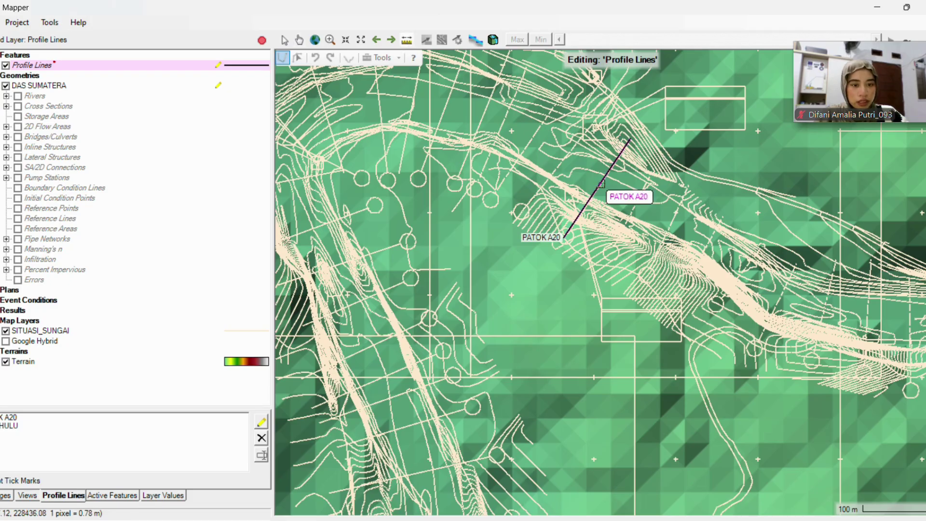
{"action": "left_click", "coordinate": [601, 184]}
{"action": "left_click", "coordinate": [492, 119]}
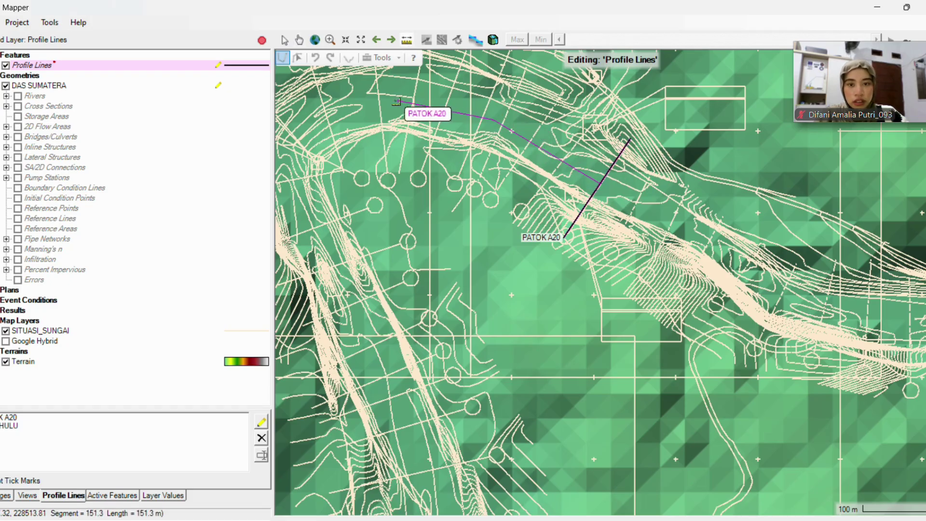
{"action": "left_click", "coordinate": [394, 102]}
{"action": "left_click", "coordinate": [325, 116]}
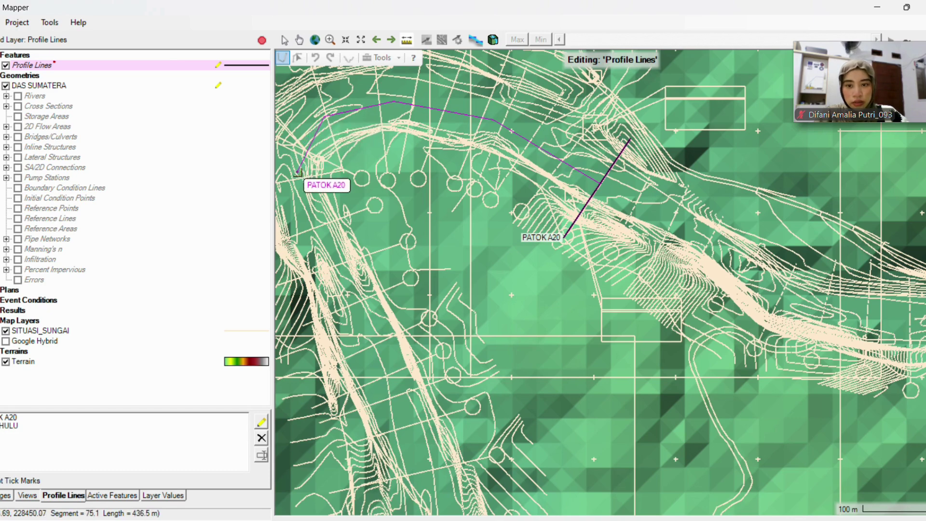
{"action": "left_click", "coordinate": [298, 173]}
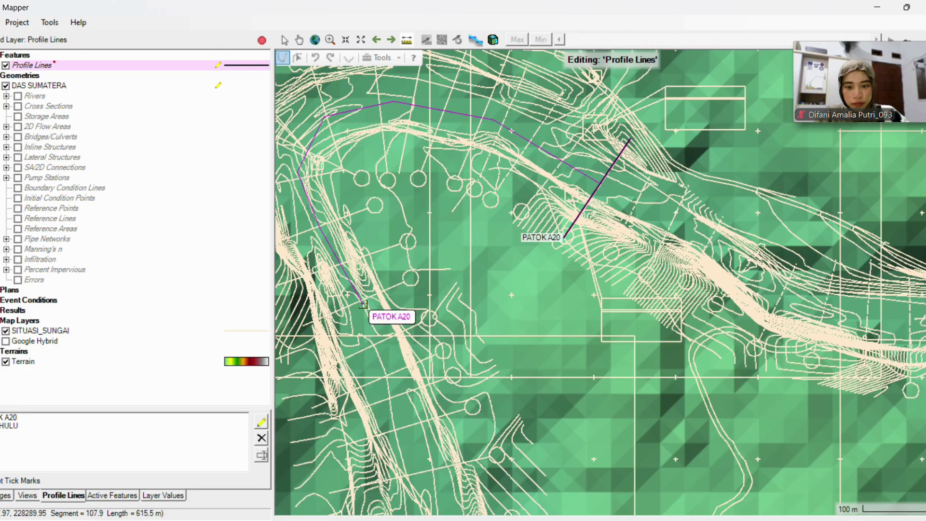
{"action": "left_click", "coordinate": [363, 303]}
Continue the channel measurement downstream to the surveyed section line about 1000 m from PATOK A20, then end measuring
{"action": "left_click_drag", "start_coordinate": [395, 428], "coordinate": [422, 275]}
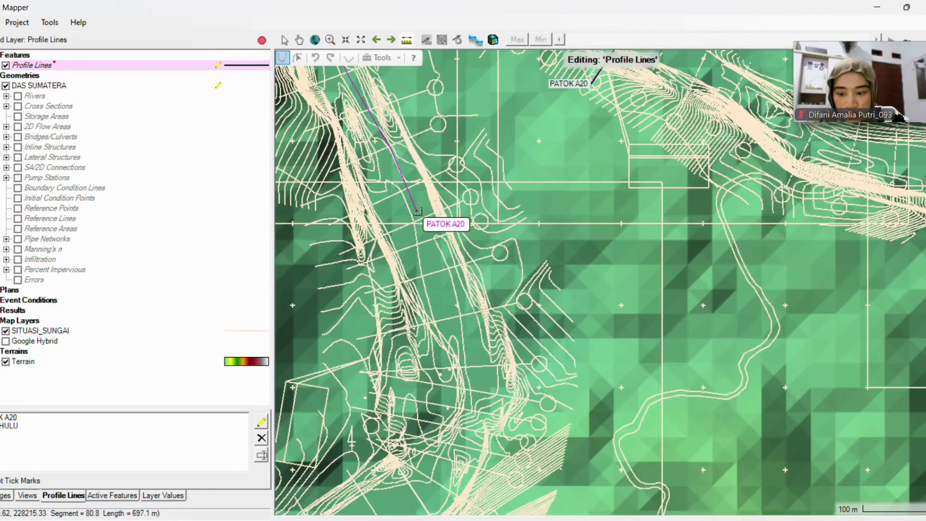
{"action": "left_click", "coordinate": [418, 211]}
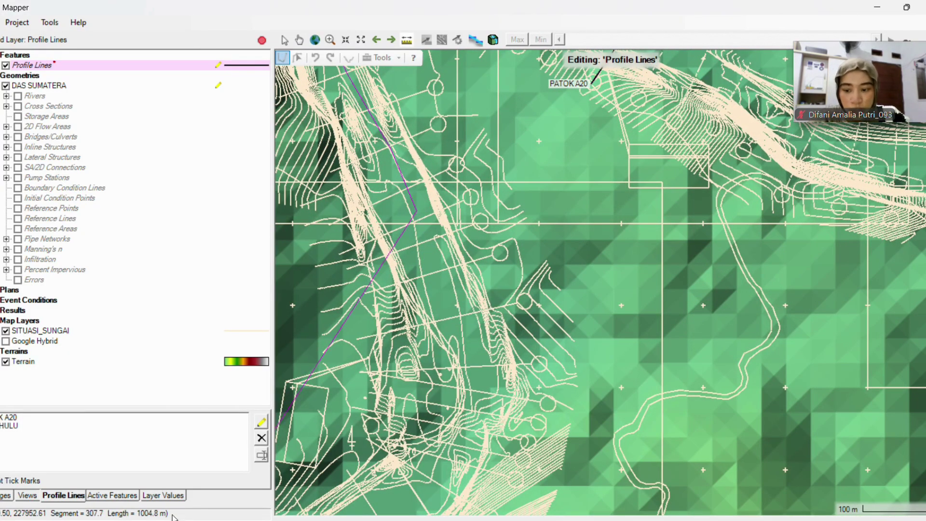
{"action": "left_click", "coordinate": [437, 286]}
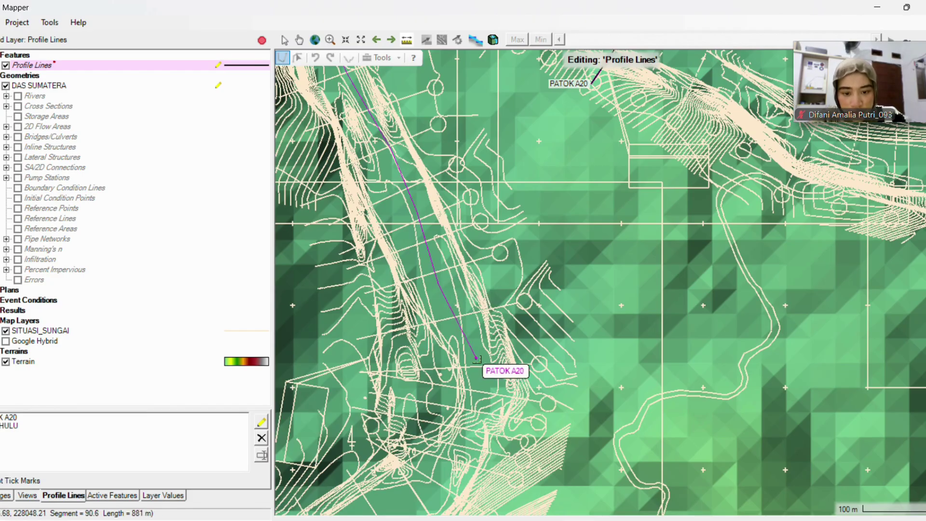
{"action": "left_click", "coordinate": [473, 357]}
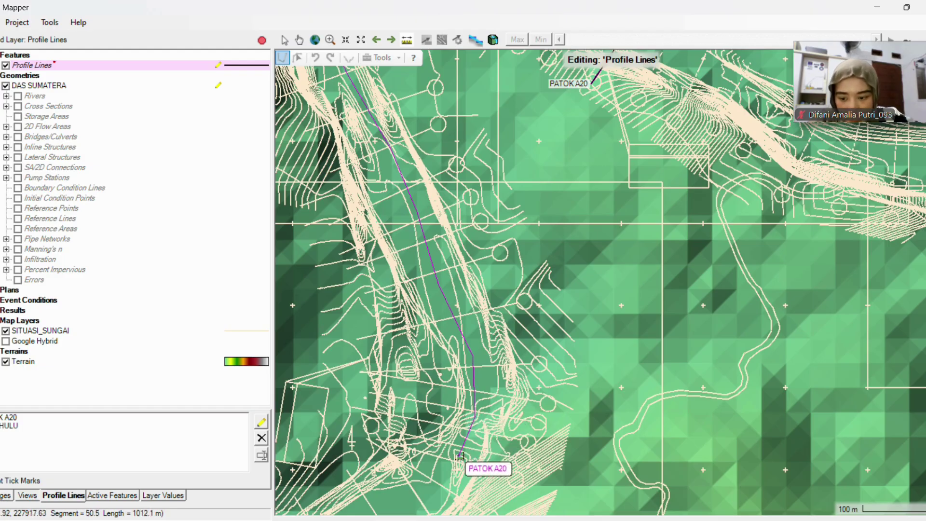
{"action": "scroll", "coordinate": [469, 444], "scroll_direction": "up", "scroll_amount": 1}
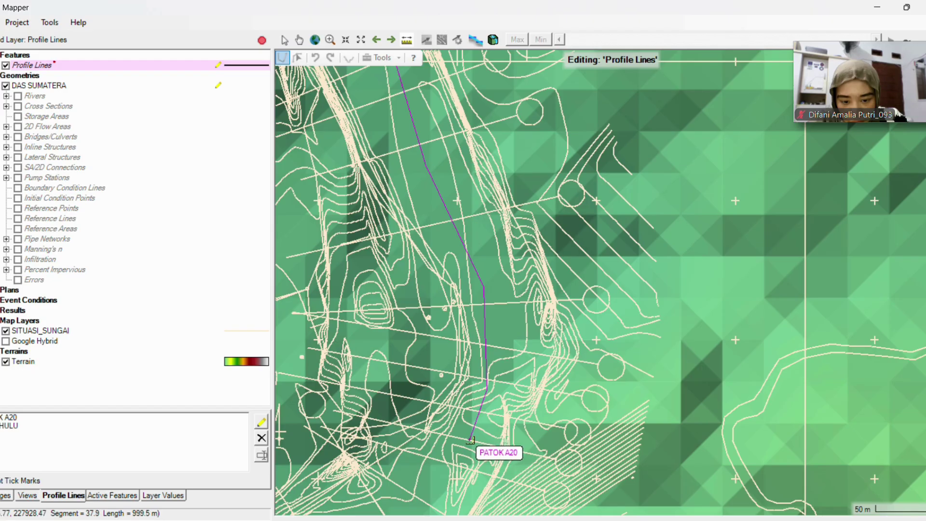
{"action": "left_click", "coordinate": [471, 440]}
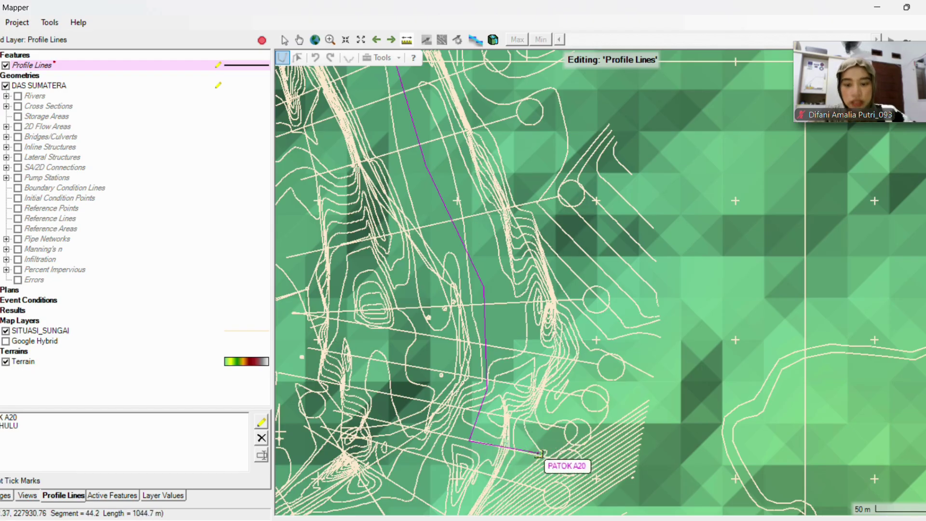
{"action": "scroll", "coordinate": [503, 446], "scroll_direction": "up", "scroll_amount": 2}
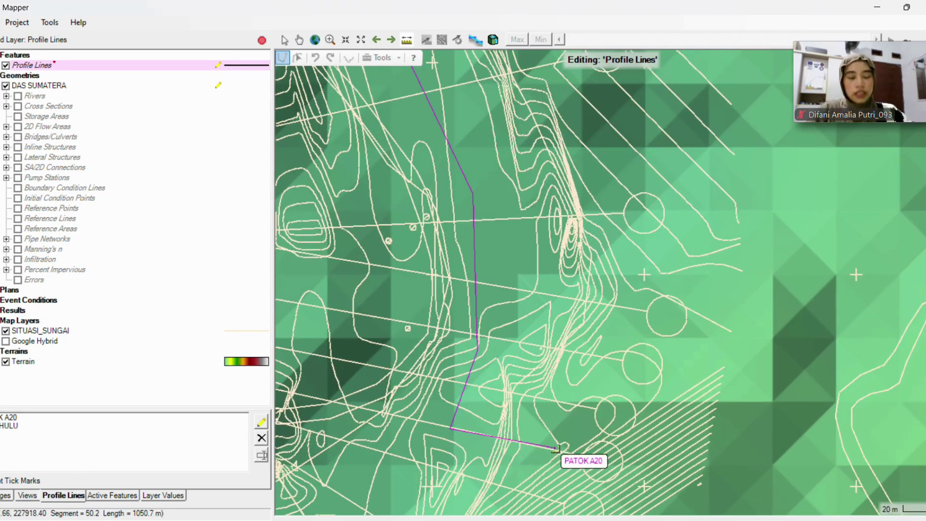
{"action": "left_click", "coordinate": [261, 424]}
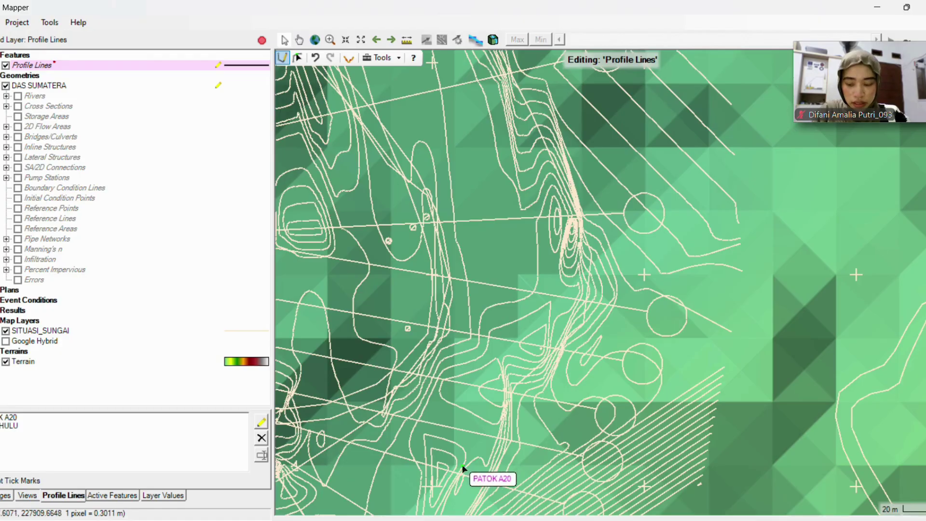
Measure the channel centreline again from PATOK A20, going around the upper bend and down the south-running reach
{"action": "scroll", "coordinate": [359, 446], "scroll_direction": "down", "scroll_amount": 3}
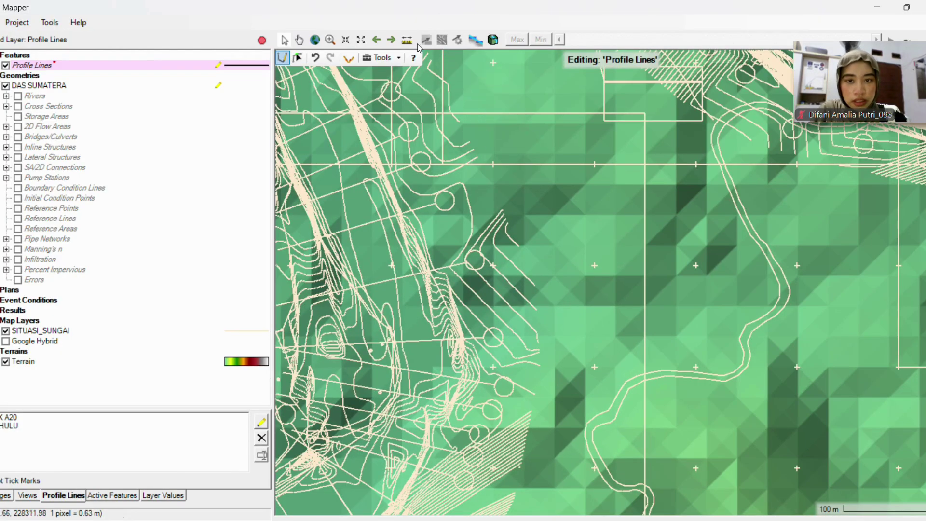
{"action": "scroll", "coordinate": [637, 369], "scroll_direction": "down", "scroll_amount": 2}
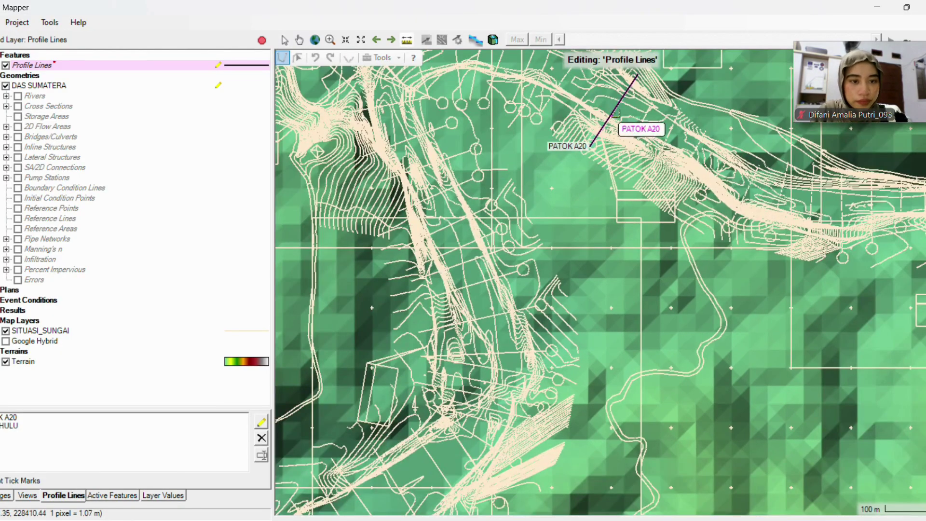
{"action": "scroll", "coordinate": [603, 140], "scroll_direction": "down", "scroll_amount": 1}
{"action": "left_click_drag", "start_coordinate": [602, 140], "coordinate": [656, 246]}
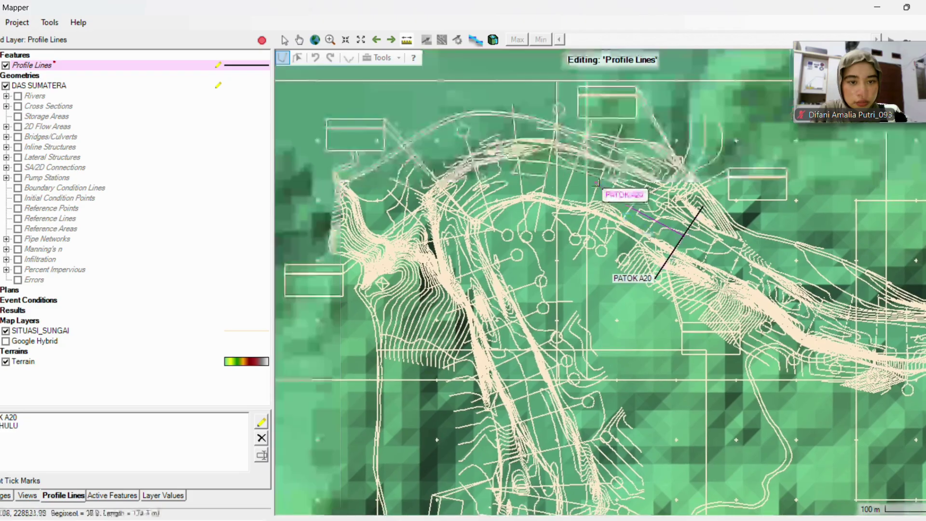
{"action": "left_click", "coordinate": [562, 182]}
{"action": "left_click", "coordinate": [498, 181]}
{"action": "left_click", "coordinate": [461, 202]}
{"action": "left_click", "coordinate": [465, 250]}
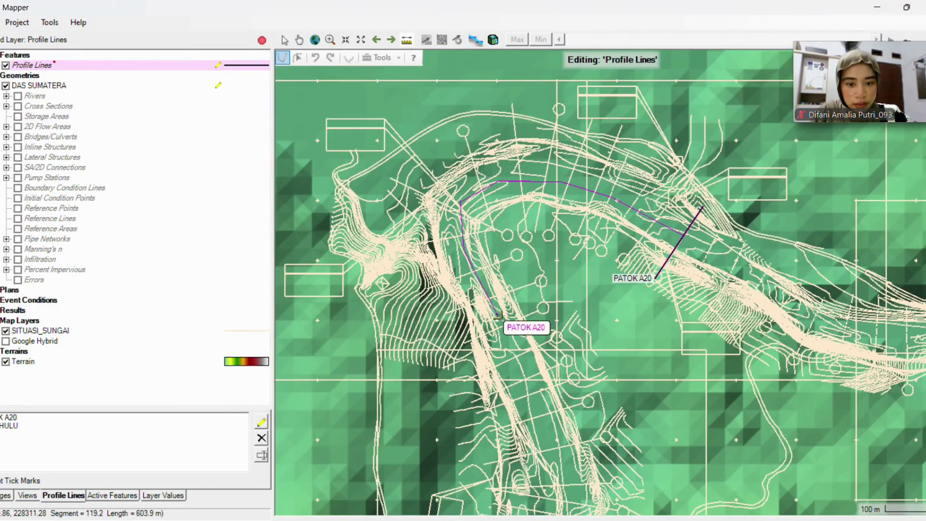
{"action": "left_click", "coordinate": [565, 472]}
Extend the repeated measurement through the lower reach to locate the point about 1000 m downstream of PATOK A20
{"action": "scroll", "coordinate": [565, 467], "scroll_direction": "up", "scroll_amount": 1}
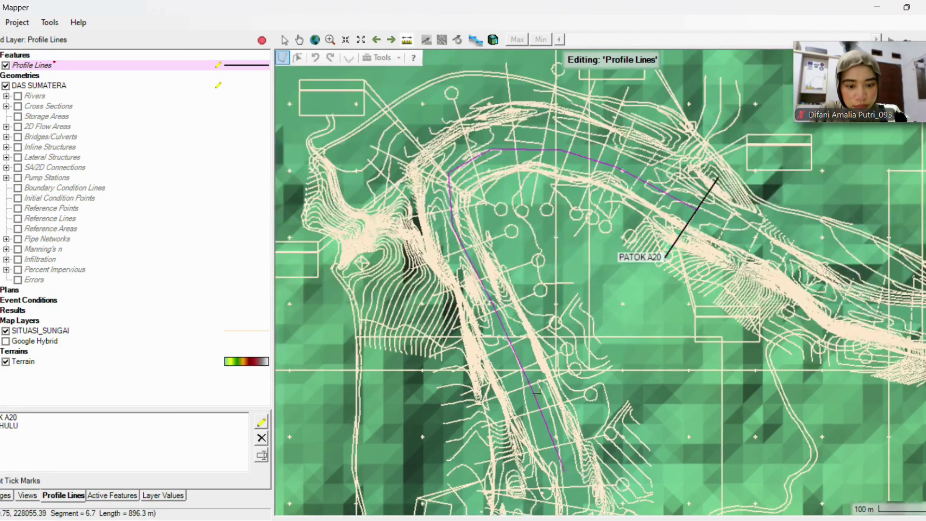
{"action": "left_click_drag", "start_coordinate": [565, 467], "coordinate": [436, 169]}
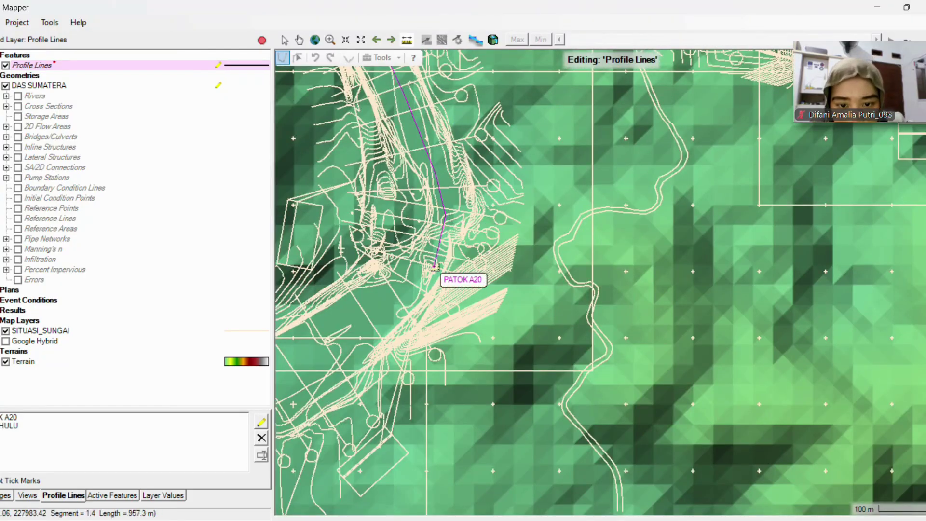
{"action": "left_click", "coordinate": [445, 214]}
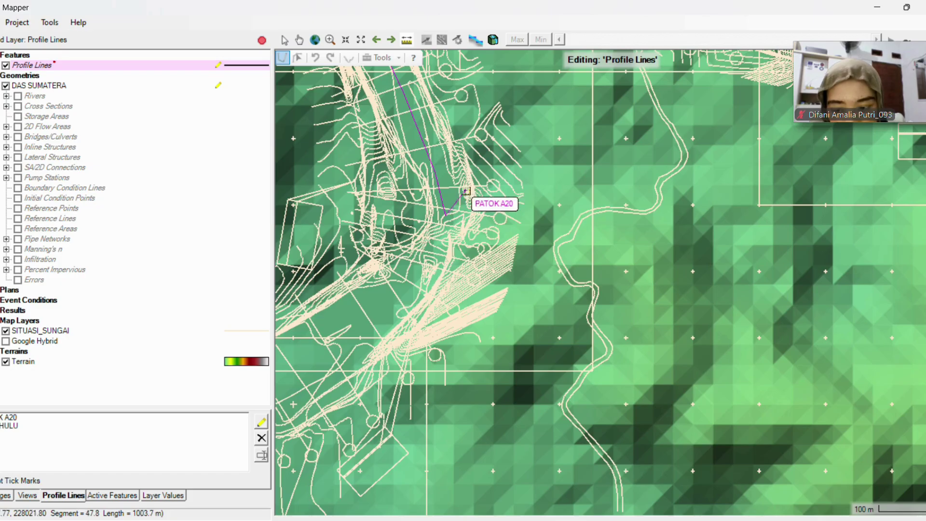
{"action": "scroll", "coordinate": [464, 190], "scroll_direction": "up", "scroll_amount": 2}
{"action": "scroll", "coordinate": [430, 236], "scroll_direction": "up", "scroll_amount": 1}
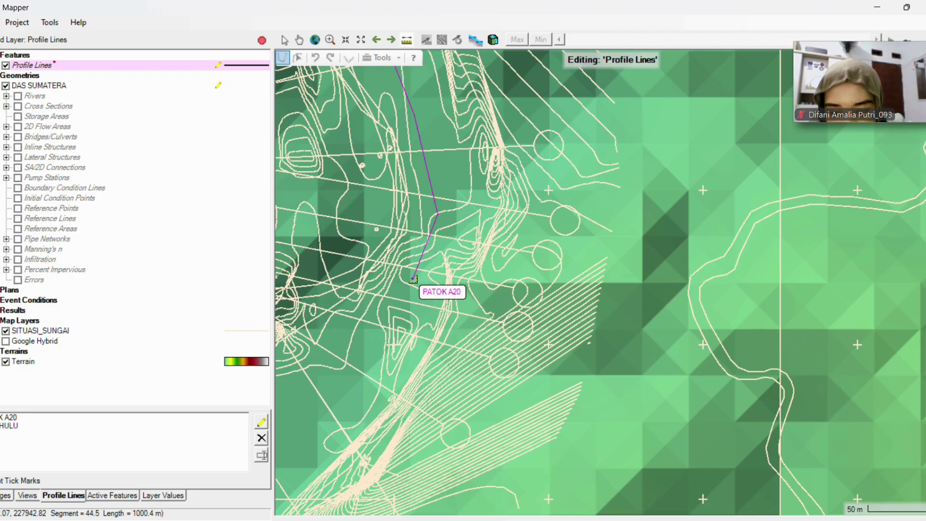
{"action": "left_click", "coordinate": [413, 278]}
{"action": "scroll", "coordinate": [554, 307], "scroll_direction": "up", "scroll_amount": 2}
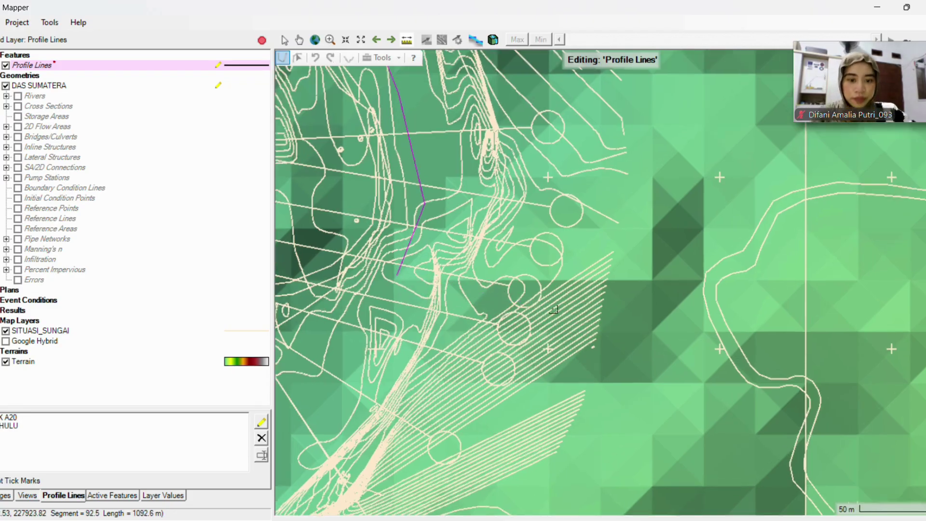
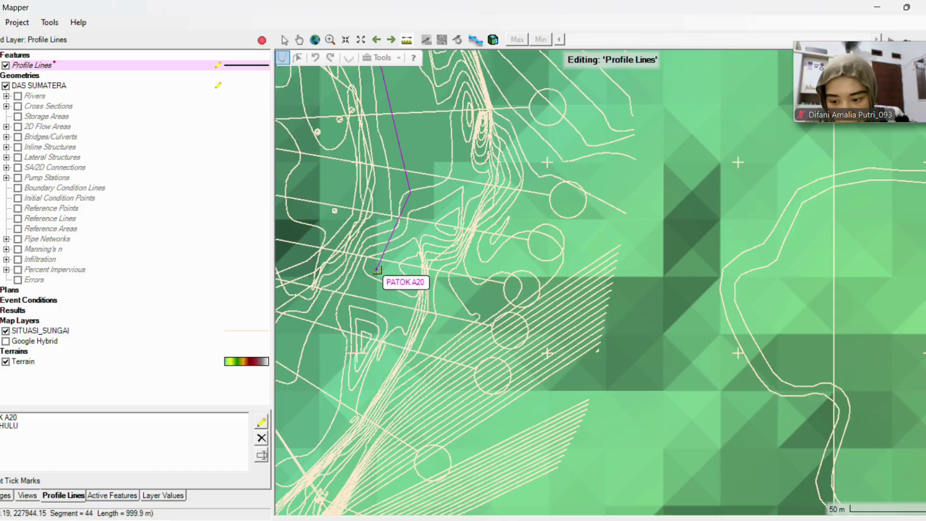
{"action": "left_click", "coordinate": [377, 271]}
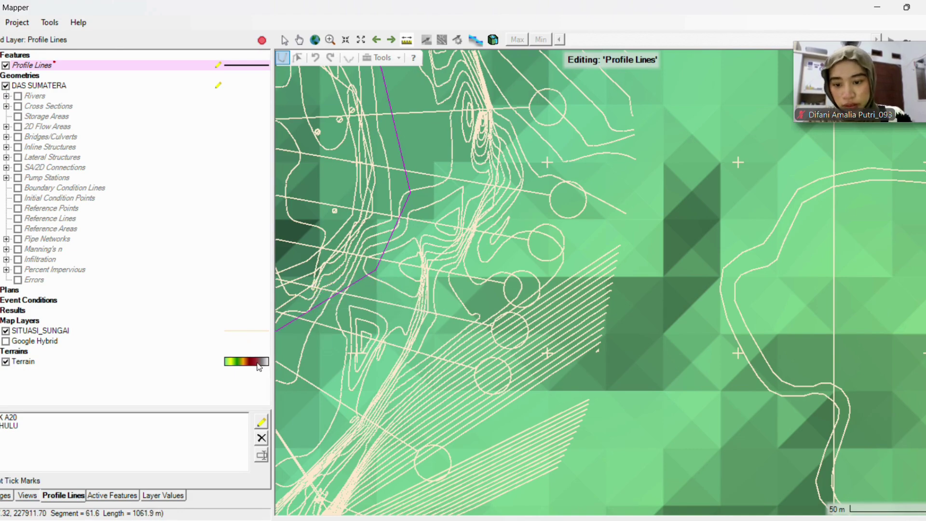
Draw a profile line across the river along the surveyed section about 1000 m downstream of PATOK A20 and name it TITIK HILIR
{"action": "left_click", "coordinate": [263, 423]}
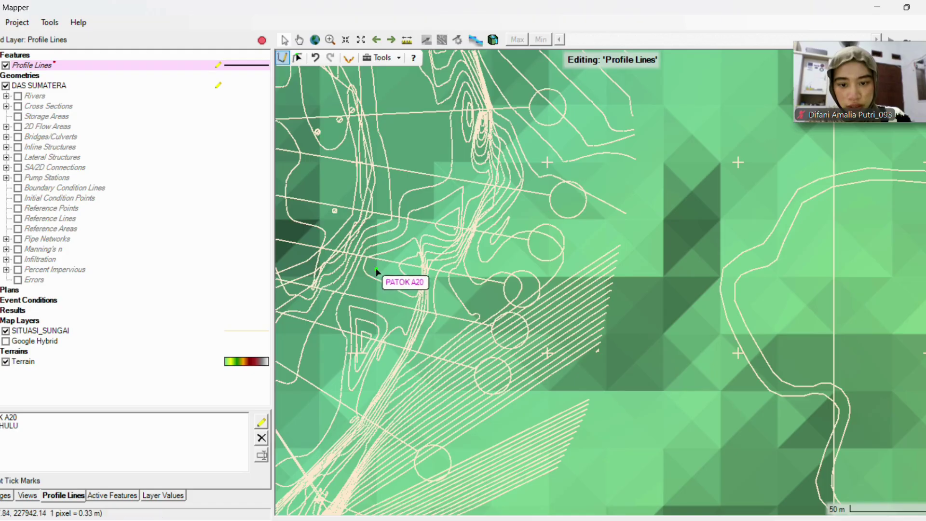
{"action": "left_click", "coordinate": [464, 287]}
{"action": "scroll", "coordinate": [418, 275], "scroll_direction": "down", "scroll_amount": 2}
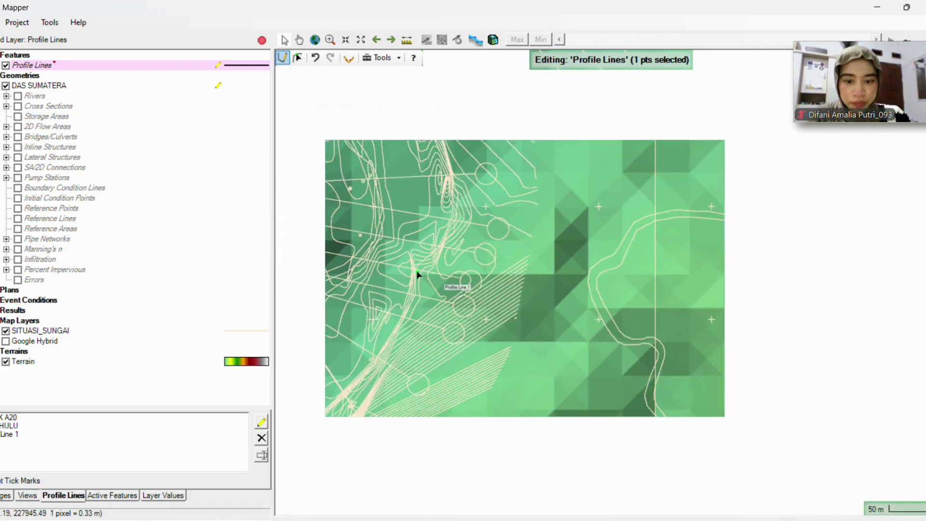
{"action": "scroll", "coordinate": [390, 273], "scroll_direction": "up", "scroll_amount": 3}
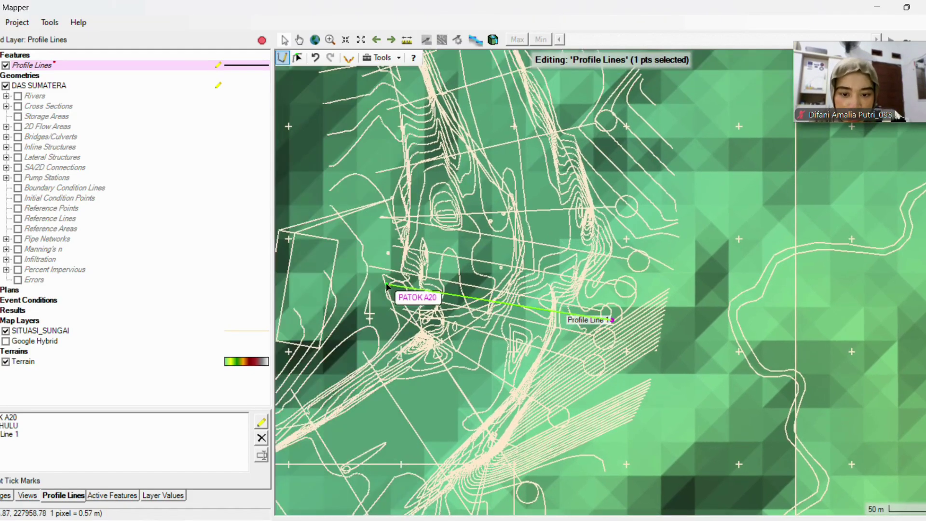
{"action": "double_click", "coordinate": [420, 294]}
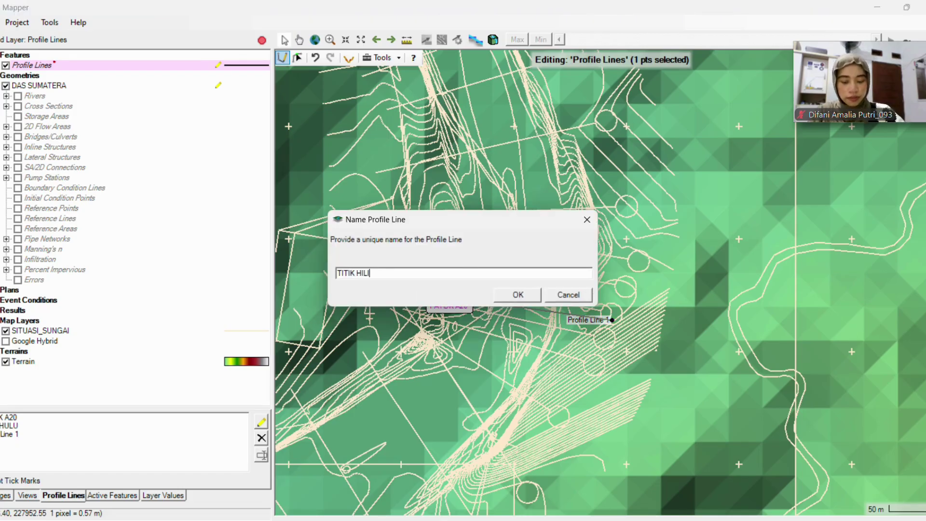
{"action": "left_click", "coordinate": [533, 297]}
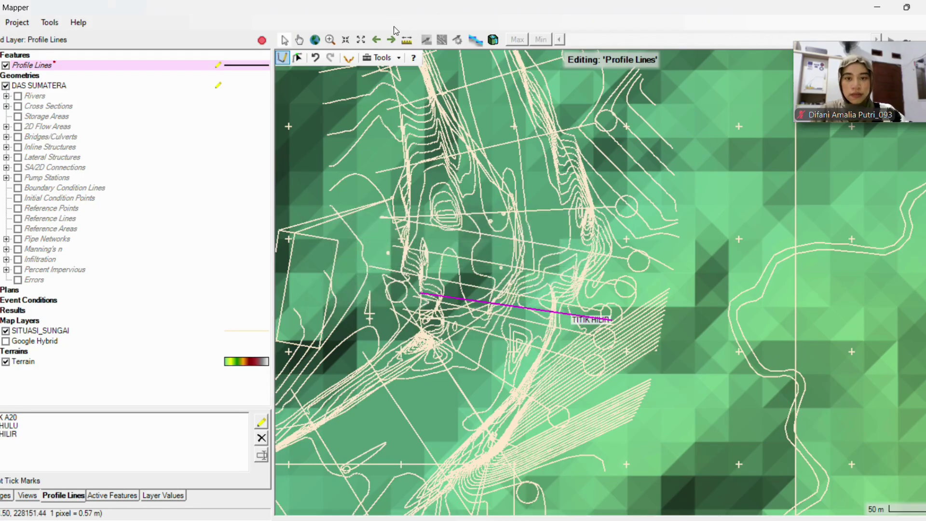
{"action": "scroll", "coordinate": [399, 321], "scroll_direction": "down", "scroll_amount": 1}
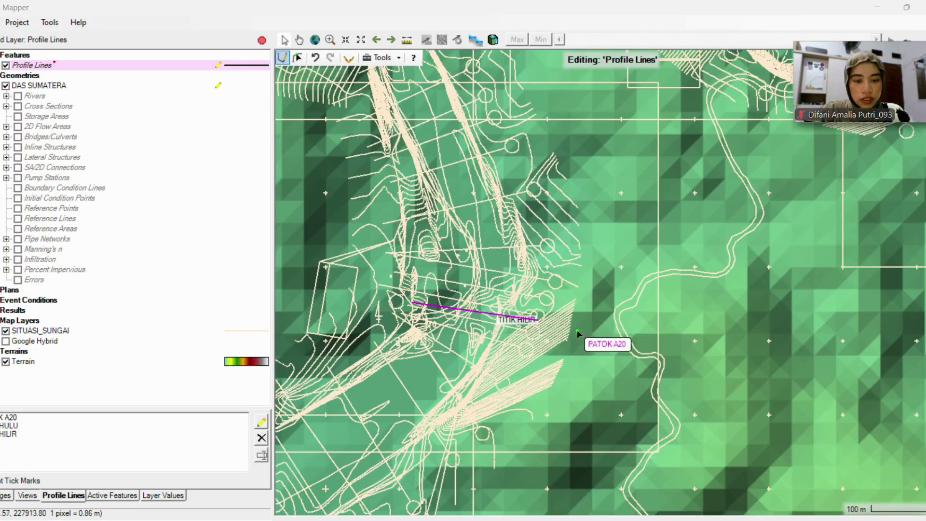
{"action": "left_click_drag", "start_coordinate": [577, 329], "coordinate": [482, 416]}
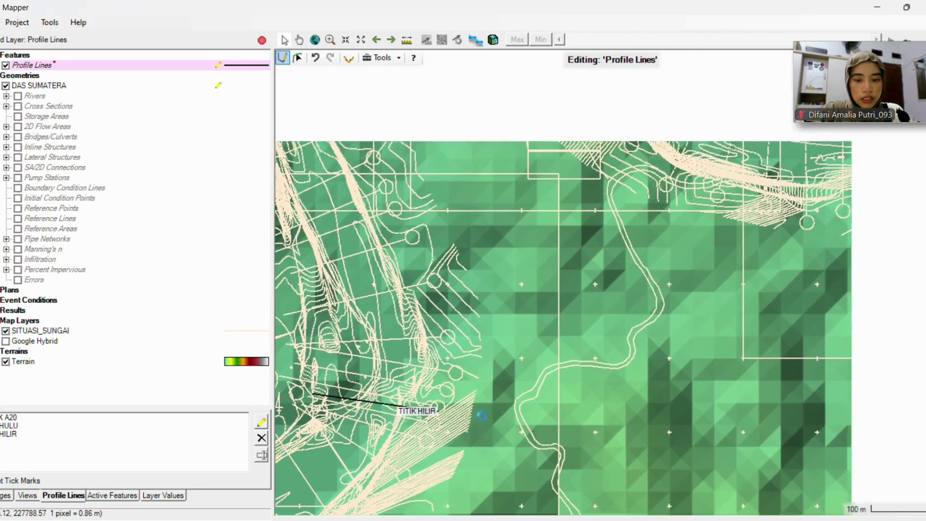
{"action": "left_click_drag", "start_coordinate": [607, 131], "coordinate": [678, 240]}
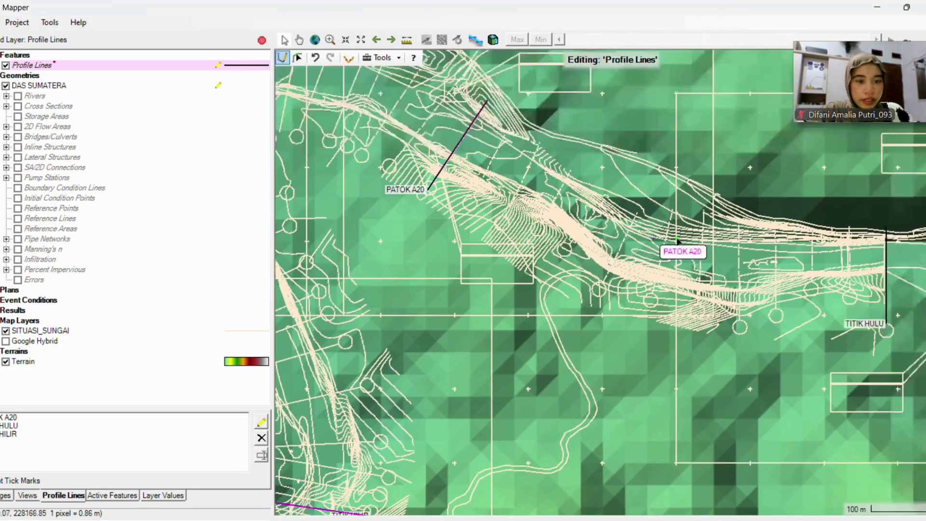
{"action": "scroll", "coordinate": [678, 239], "scroll_direction": "down", "scroll_amount": 1}
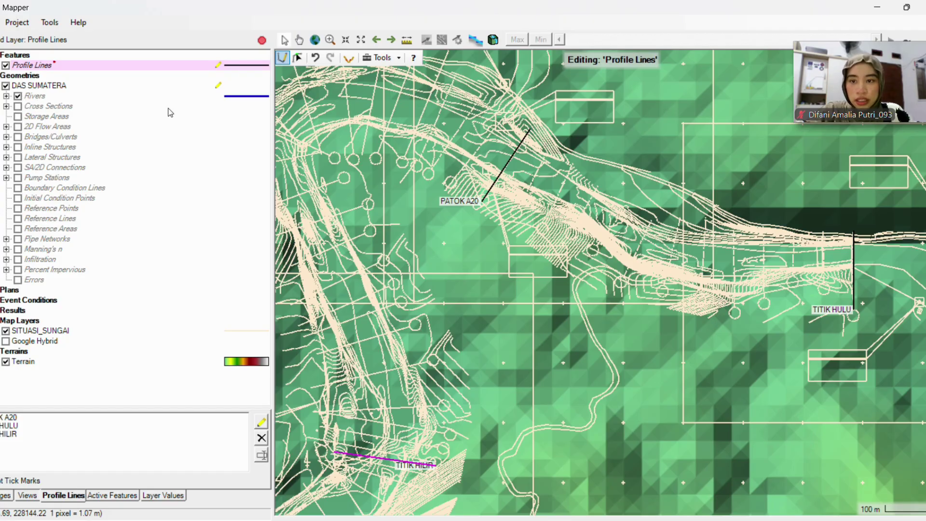
Start the river centreline in the Rivers layer just upstream of TITIK HULU and trace the channel west towards PATOK A20
{"action": "left_click", "coordinate": [236, 97]}
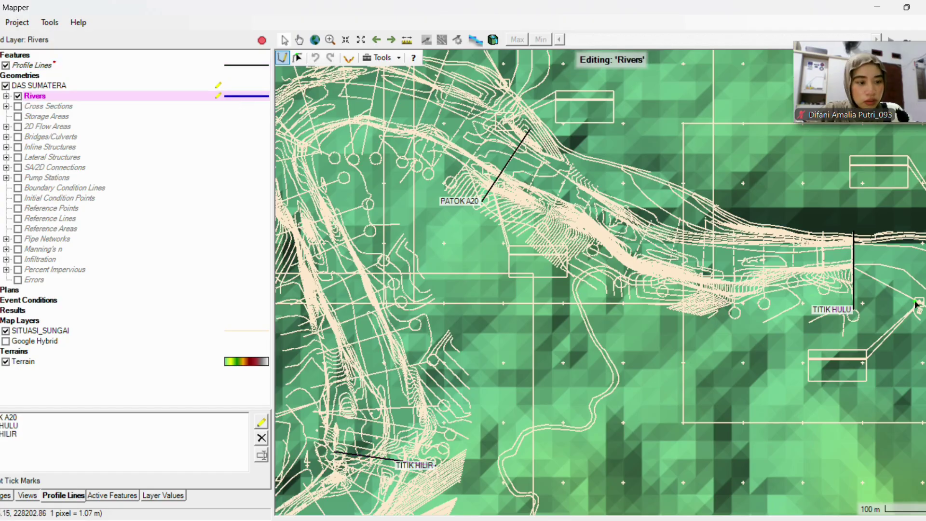
{"action": "left_click_drag", "start_coordinate": [879, 273], "coordinate": [701, 321]}
{"action": "scroll", "coordinate": [685, 303], "scroll_direction": "up", "scroll_amount": 2}
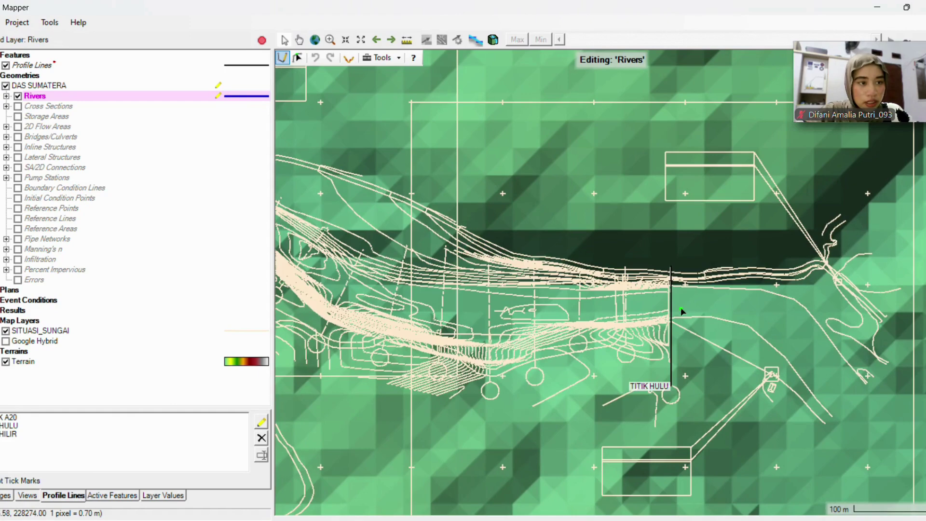
{"action": "left_click", "coordinate": [680, 302]}
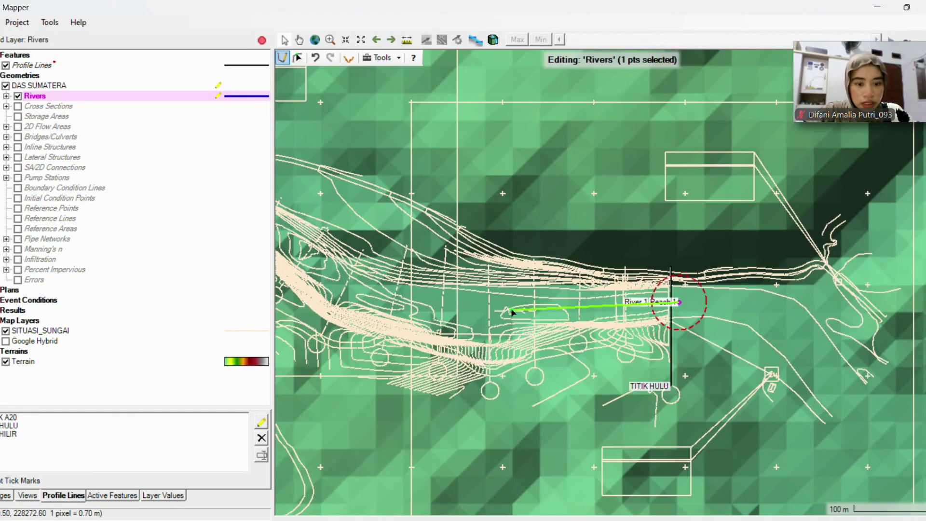
{"action": "left_click", "coordinate": [538, 309]}
{"action": "left_click", "coordinate": [421, 305]}
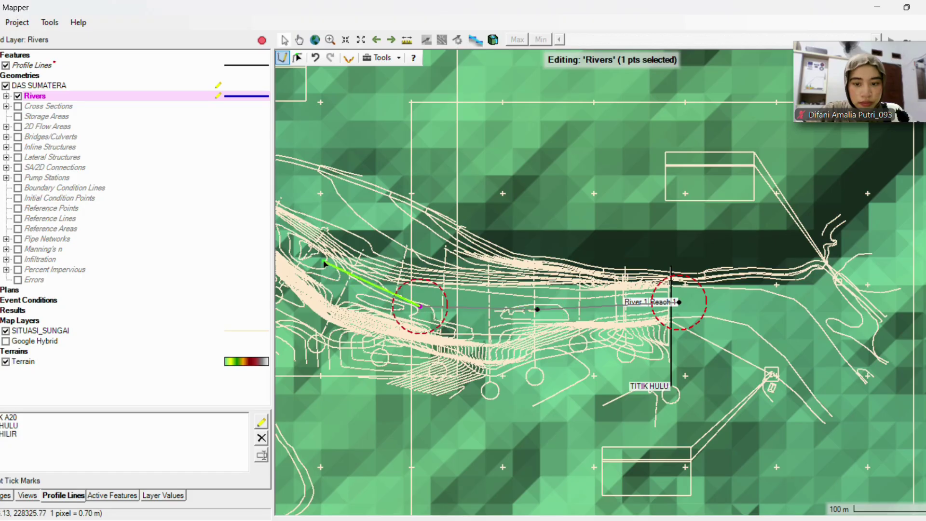
{"action": "left_click", "coordinate": [311, 261]}
{"action": "left_click_drag", "start_coordinate": [385, 294], "coordinate": [905, 423]}
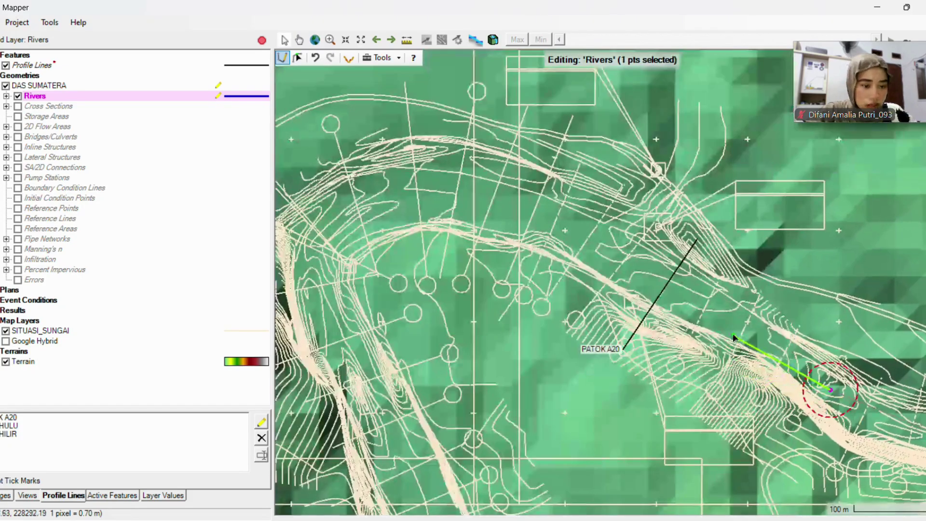
Continue the centreline past PATOK A20, around the upper bend and into the south-running reach
{"action": "left_click", "coordinate": [719, 316]}
{"action": "left_click", "coordinate": [599, 235]}
{"action": "left_click", "coordinate": [481, 203]}
{"action": "left_click", "coordinate": [403, 195]}
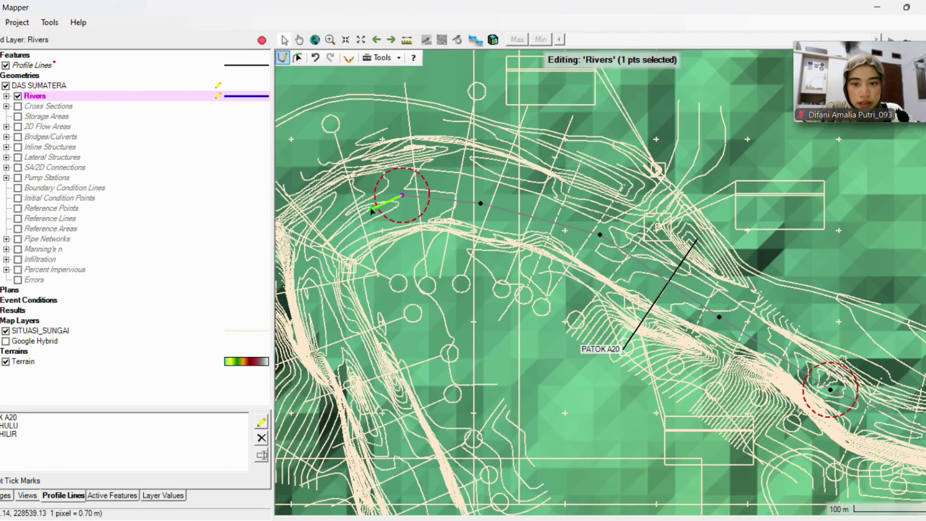
{"action": "left_click", "coordinate": [321, 254]}
{"action": "left_click", "coordinate": [365, 361]}
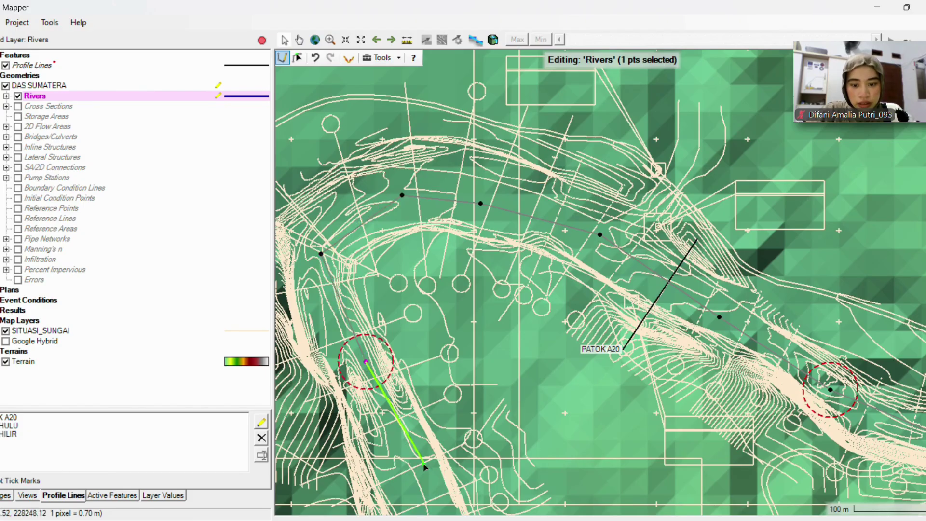
Trace the centreline down to the TITIK HILIR line, finish it, and name the river SUNGAI SIRAHAR with a reach name
{"action": "left_click", "coordinate": [431, 476]}
{"action": "left_click_drag", "start_coordinate": [445, 494], "coordinate": [365, 190]}
{"action": "left_click", "coordinate": [372, 241]}
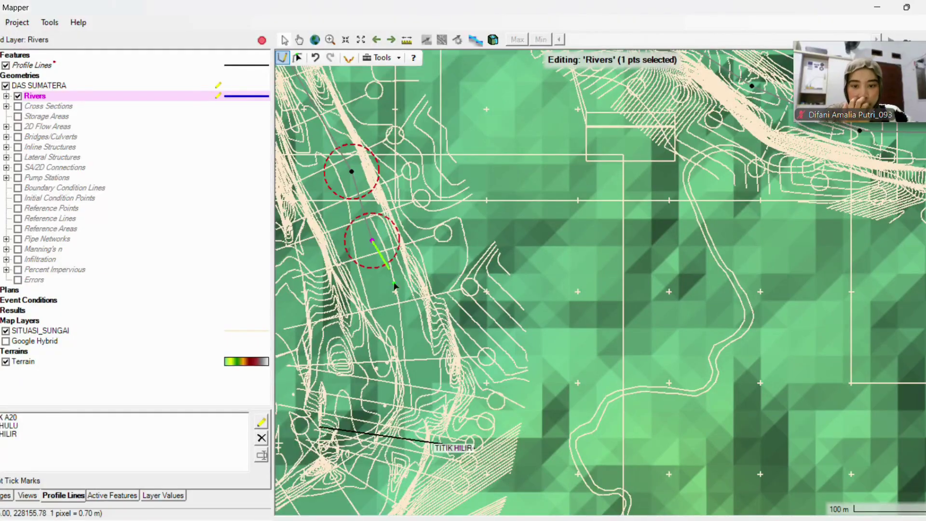
{"action": "left_click", "coordinate": [420, 332]}
{"action": "left_click_drag", "start_coordinate": [417, 441], "coordinate": [428, 254]}
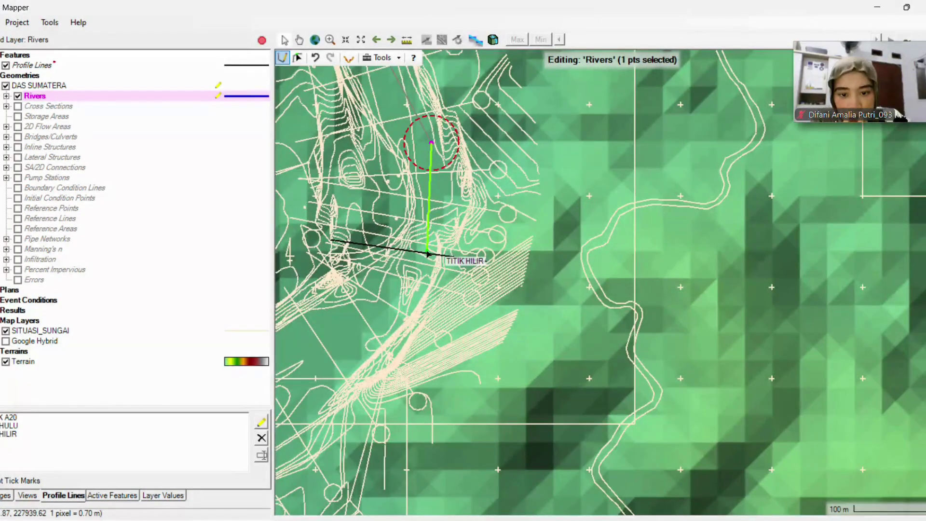
{"action": "left_click", "coordinate": [420, 256]}
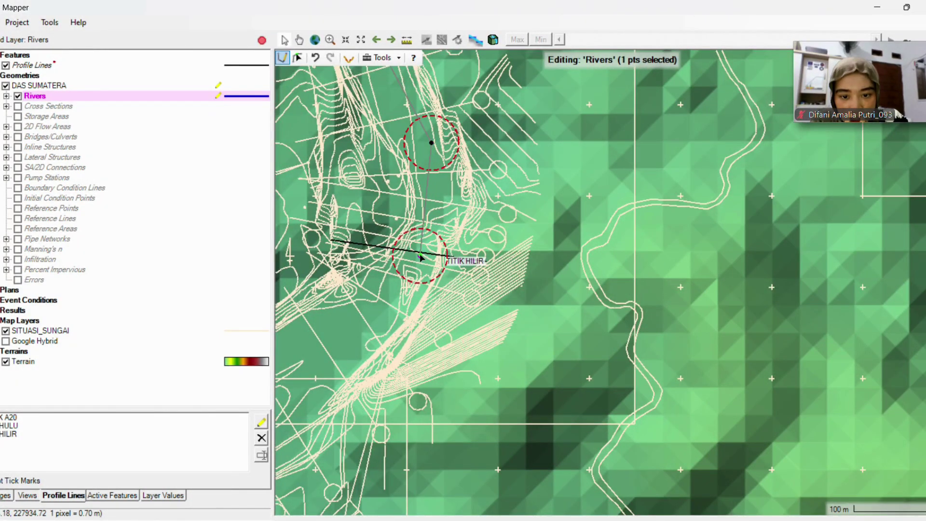
{"action": "double_click", "coordinate": [426, 304]}
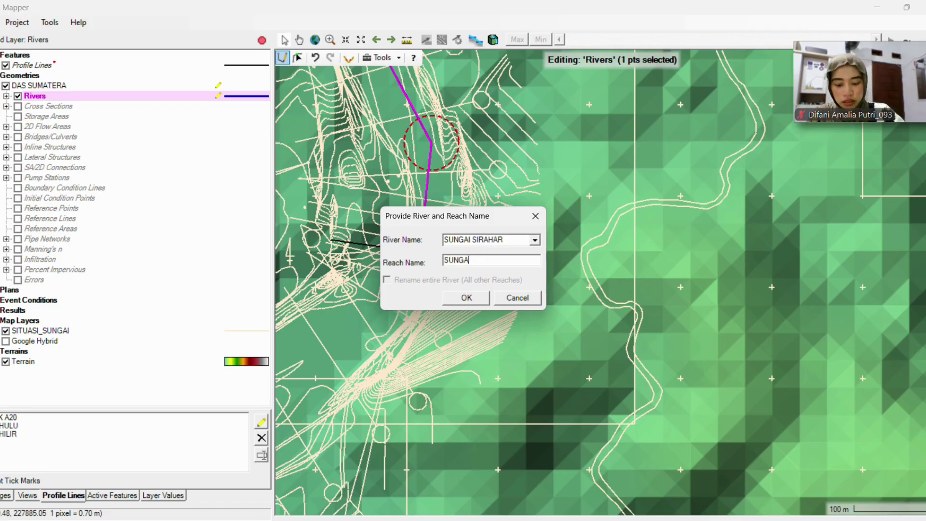
{"action": "left_click", "coordinate": [465, 298]}
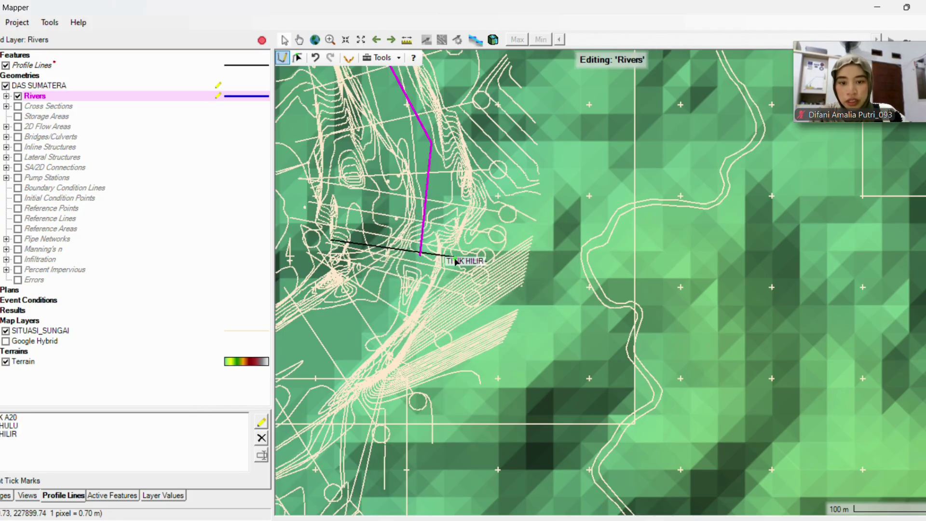
Draw two cross sections from the east to the west bank, one along TITIK HILIR and one on the next surveyed line upstream
{"action": "scroll", "coordinate": [430, 338], "scroll_direction": "down", "scroll_amount": 1}
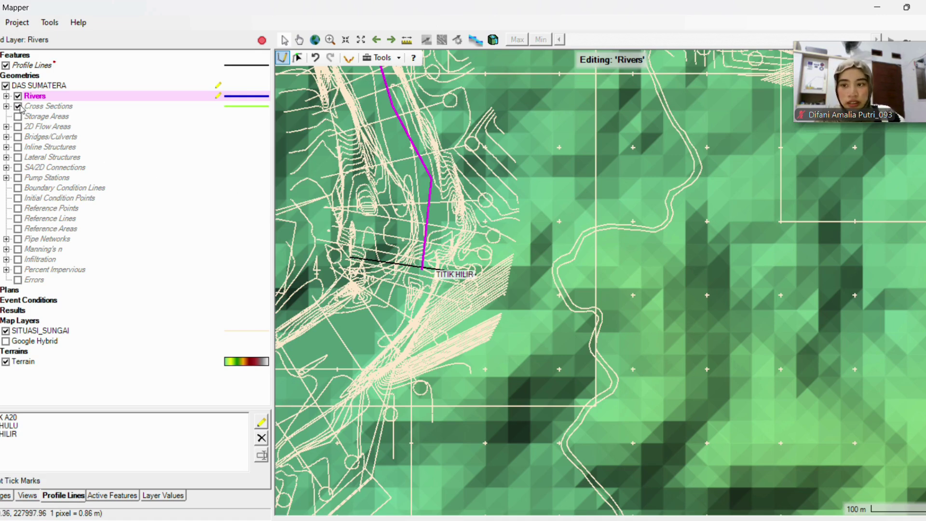
{"action": "left_click", "coordinate": [232, 107]}
{"action": "scroll", "coordinate": [475, 302], "scroll_direction": "up", "scroll_amount": 2}
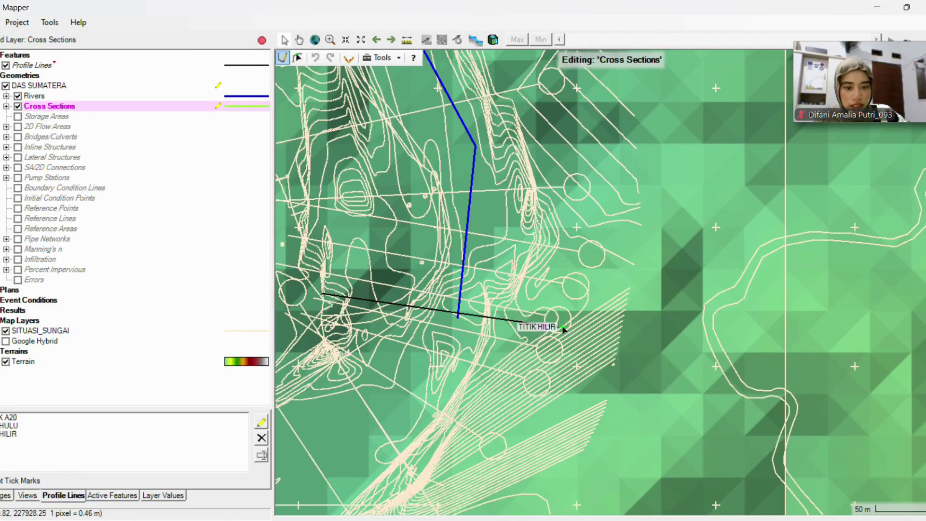
{"action": "left_click", "coordinate": [469, 324]}
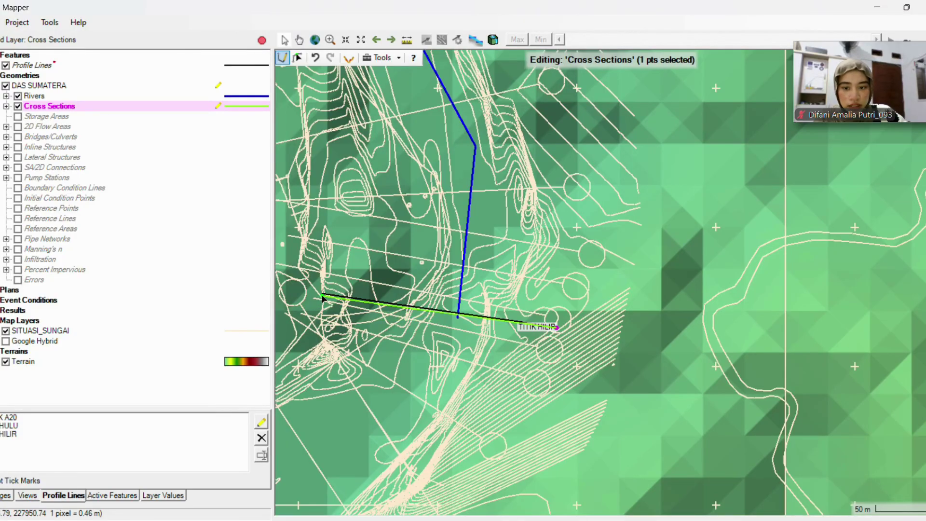
{"action": "double_click", "coordinate": [558, 319]}
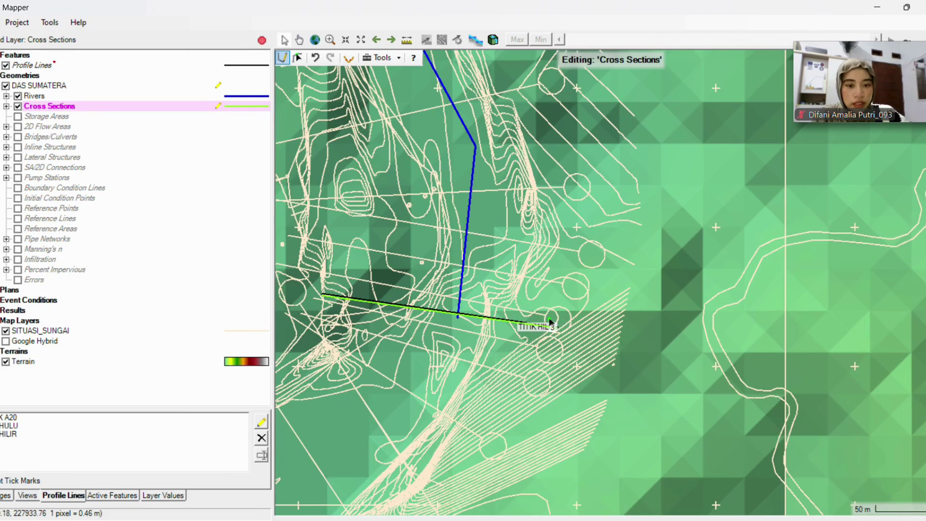
{"action": "left_click", "coordinate": [547, 316]}
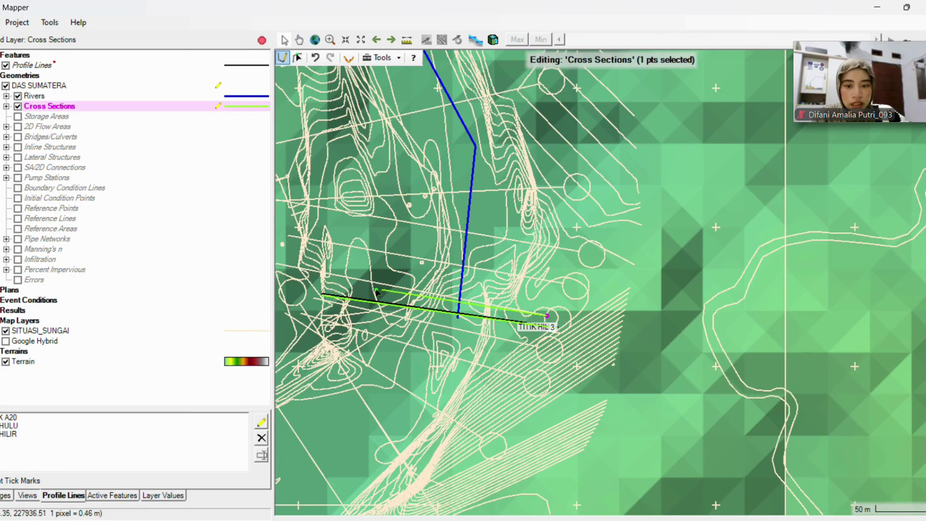
{"action": "left_click_drag", "start_coordinate": [328, 274], "coordinate": [283, 269]}
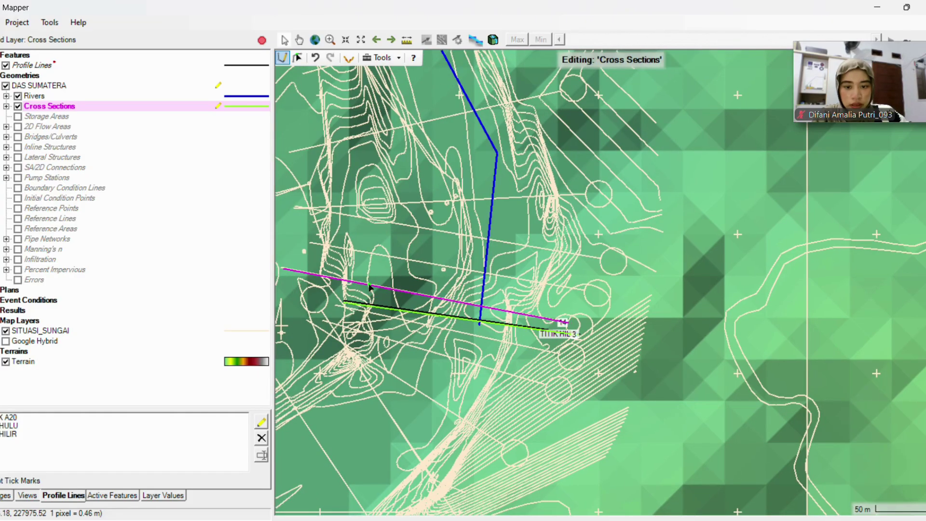
Add three cross sections along the surveyed lines at about stations 37, 63 and 92 above TITIK HILIR
{"action": "left_click", "coordinate": [584, 293]}
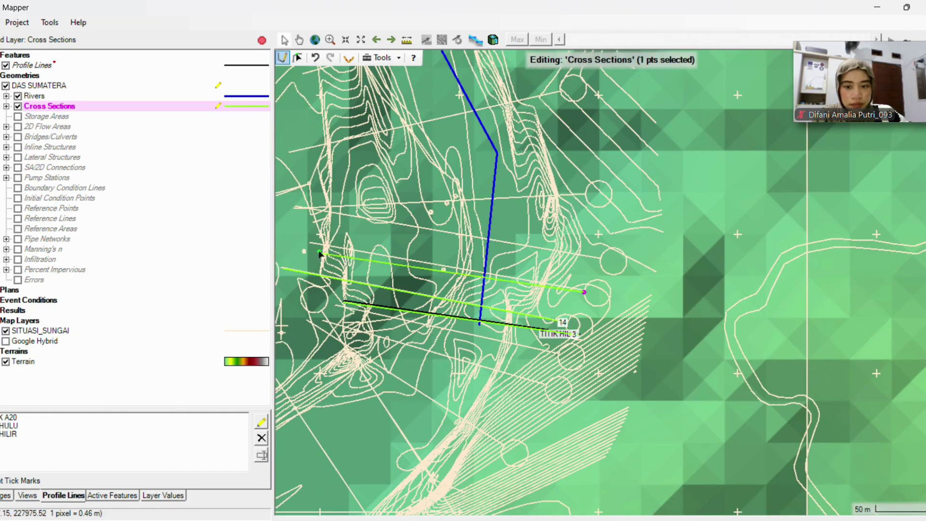
{"action": "left_click", "coordinate": [601, 258]}
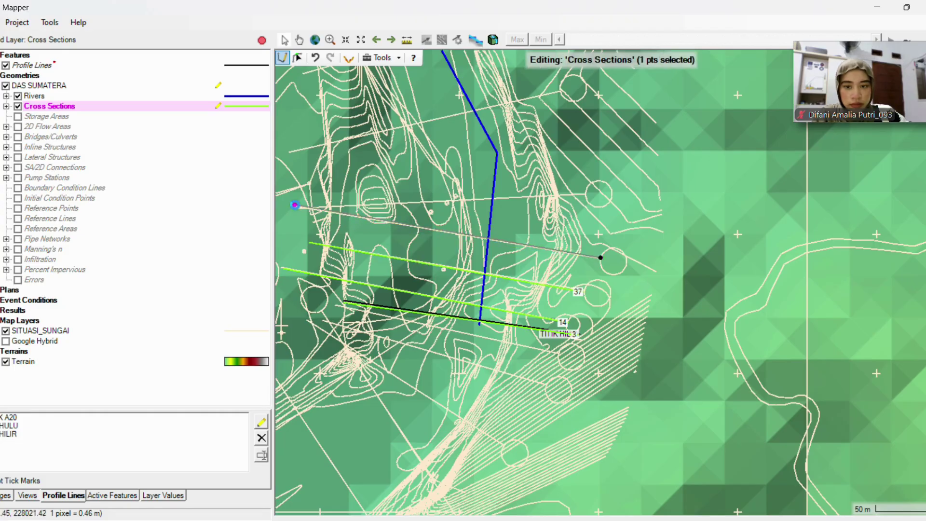
{"action": "double_click", "coordinate": [295, 206]}
{"action": "left_click", "coordinate": [366, 218]}
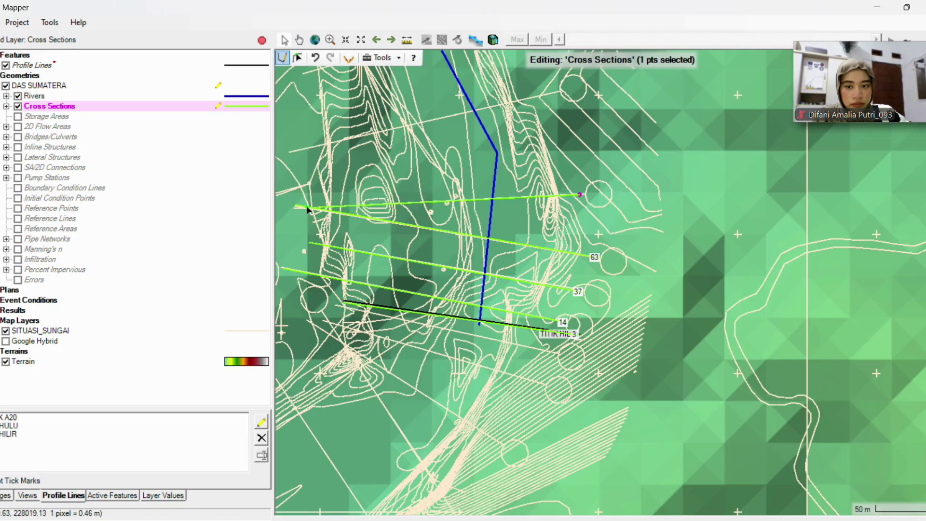
{"action": "left_click_drag", "start_coordinate": [514, 185], "coordinate": [529, 335]}
{"action": "double_click", "coordinate": [323, 356]}
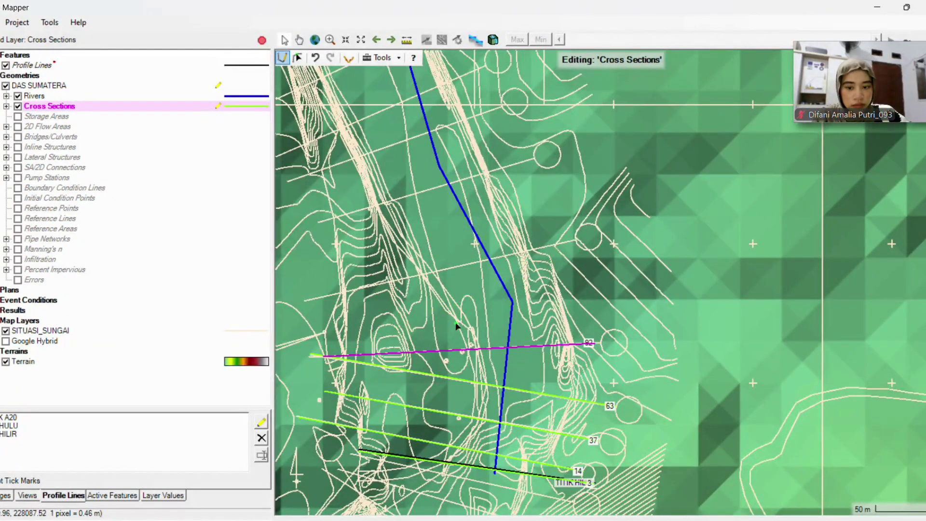
Add three cross sections on the surveyed lines further up the south-running reach, at about stations 160, 222 and 261
{"action": "left_click", "coordinate": [573, 241]}
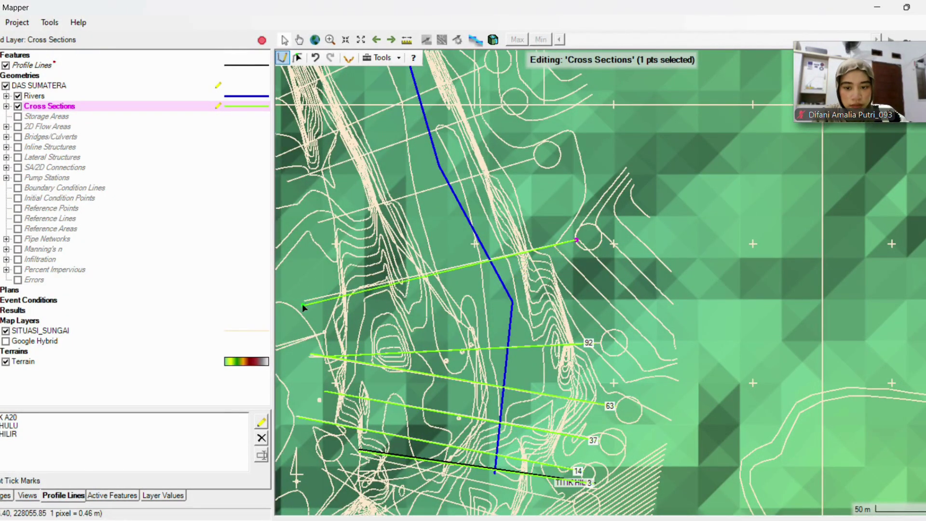
{"action": "double_click", "coordinate": [305, 300]}
{"action": "left_click", "coordinate": [534, 158]}
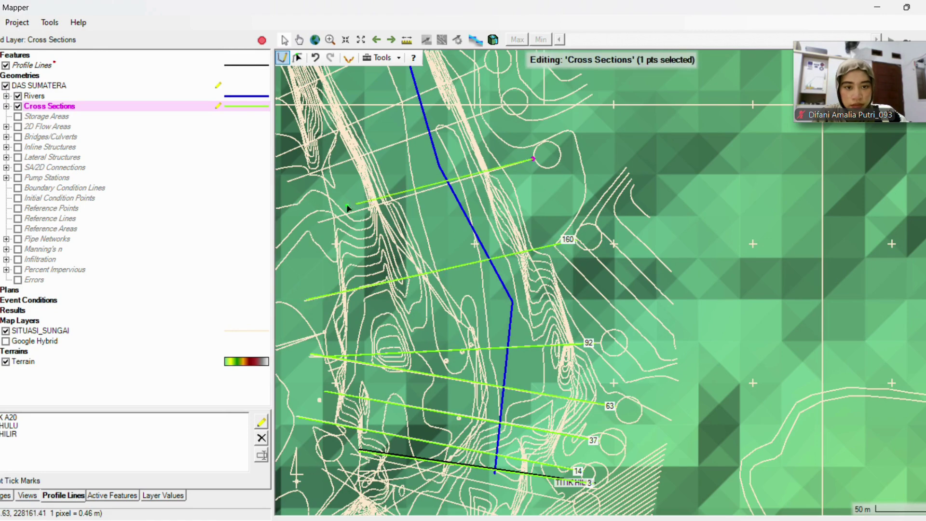
{"action": "double_click", "coordinate": [319, 221]}
{"action": "left_click_drag", "start_coordinate": [598, 189], "coordinate": [666, 333]}
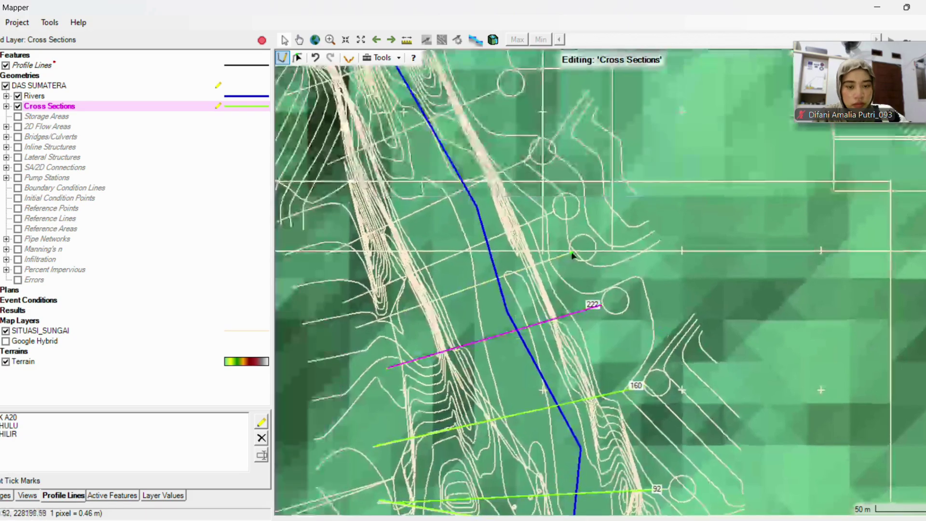
{"action": "left_click", "coordinate": [568, 255]}
{"action": "double_click", "coordinate": [357, 328]}
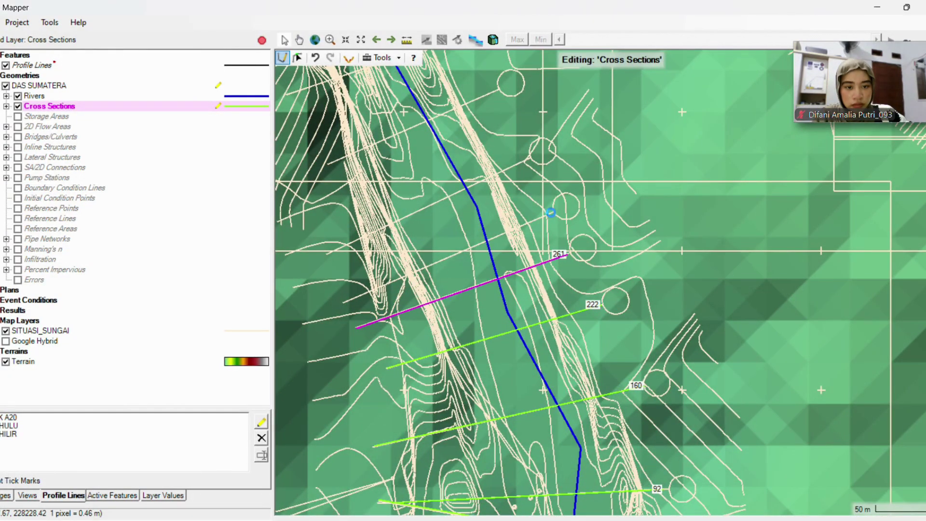
Draw the next three cross sections upstream along the surveyed lines, at about stations 289, 331 and 386
{"action": "left_click", "coordinate": [550, 212]}
{"action": "double_click", "coordinate": [344, 303]}
{"action": "left_click", "coordinate": [530, 157]}
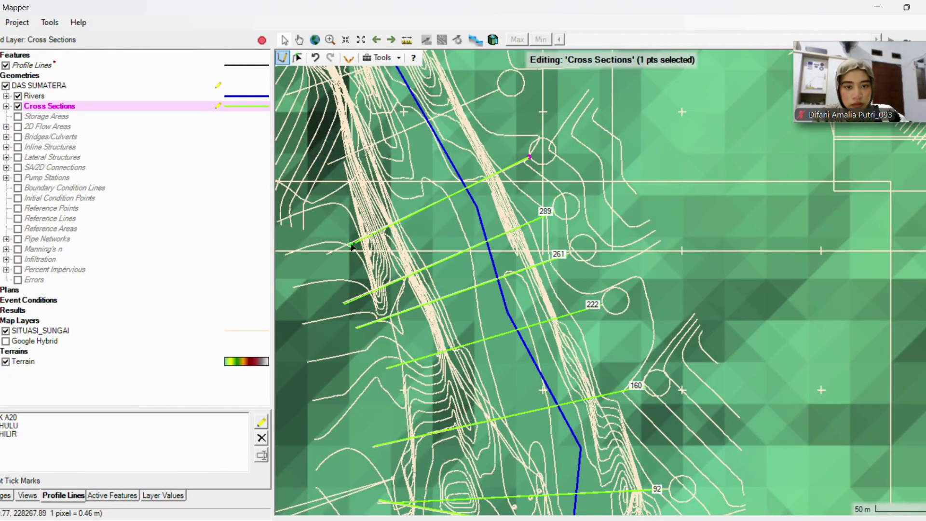
{"action": "double_click", "coordinate": [327, 253]}
{"action": "left_click_drag", "start_coordinate": [504, 91], "coordinate": [565, 256]}
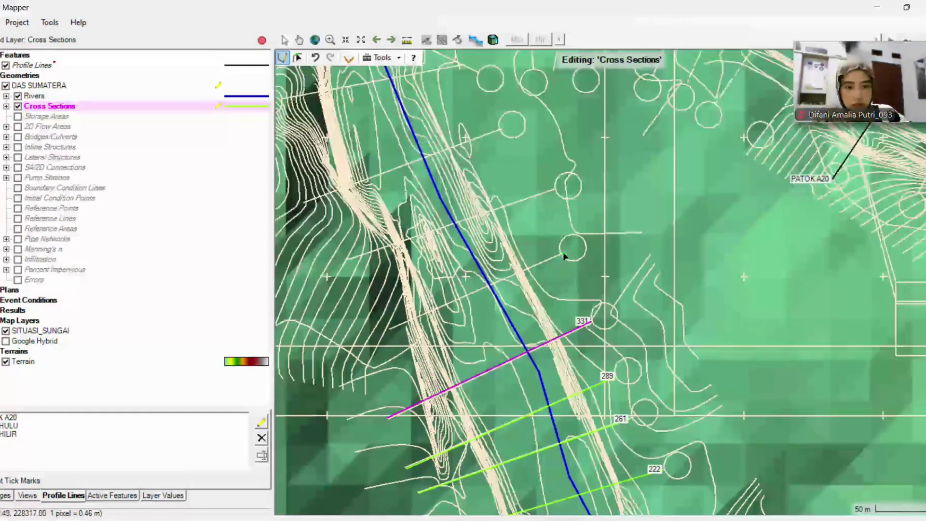
{"action": "left_click", "coordinate": [566, 256]}
{"action": "double_click", "coordinate": [389, 329]}
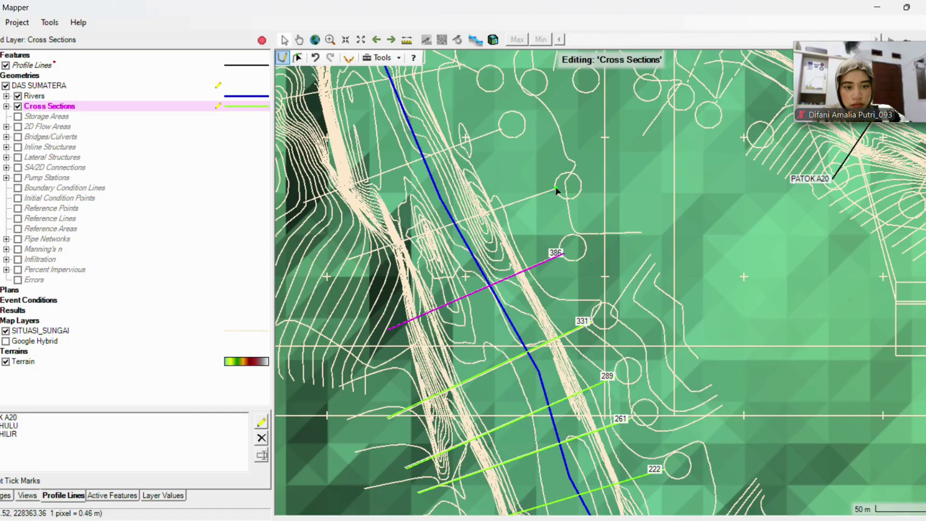
{"action": "left_click", "coordinate": [543, 196]}
{"action": "double_click", "coordinate": [344, 261]}
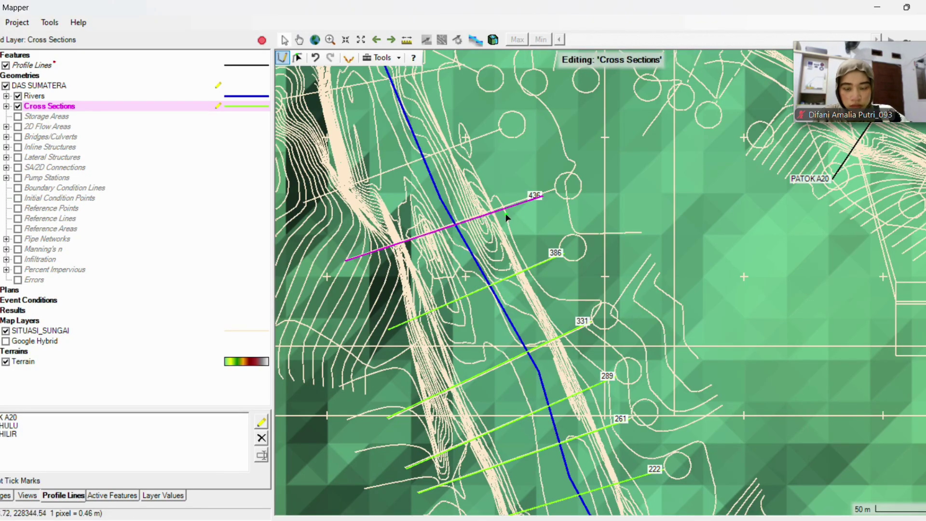
{"action": "key", "text": "ctrl+z"}
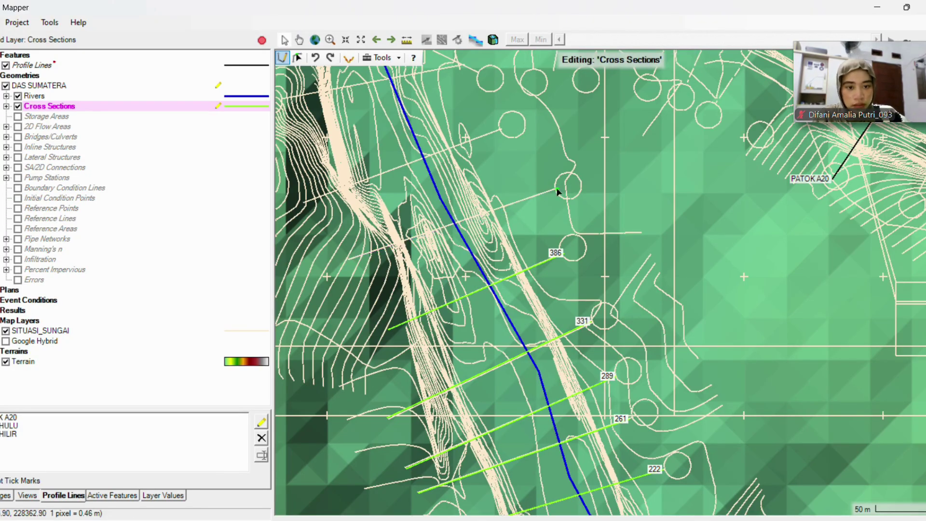
Draw cross sections along the surveyed lines at about stations 437, 490 and 551, up to just below the upper bend
{"action": "left_click", "coordinate": [557, 191]}
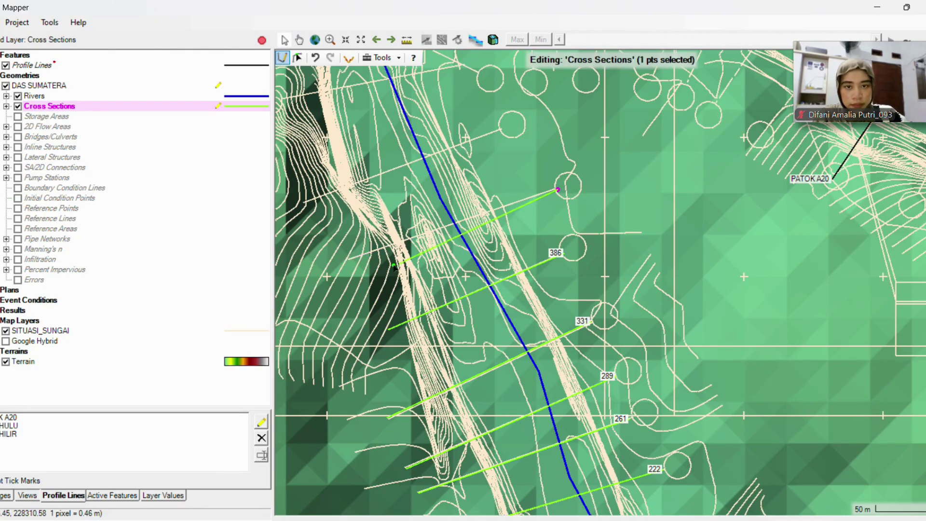
{"action": "double_click", "coordinate": [347, 259]}
{"action": "left_click", "coordinate": [500, 128]}
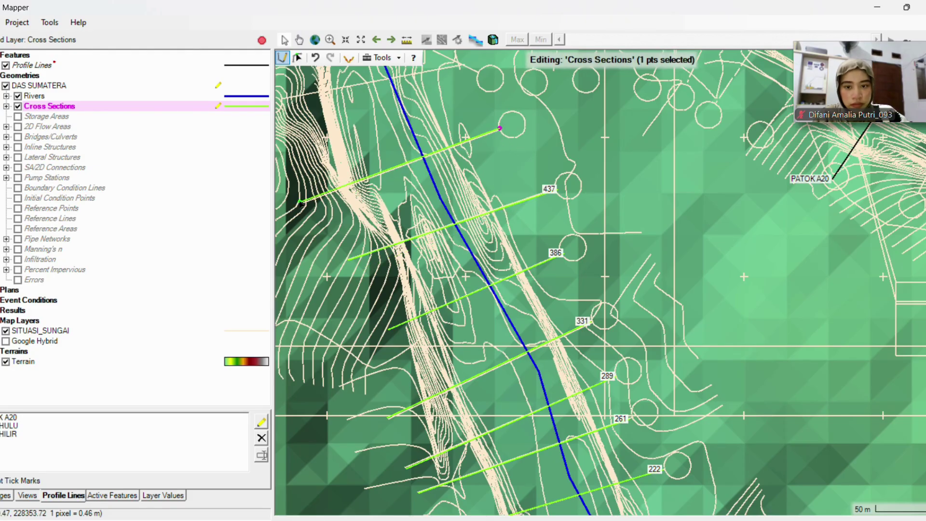
{"action": "double_click", "coordinate": [303, 203]}
{"action": "left_click_drag", "start_coordinate": [595, 244], "coordinate": [710, 502]}
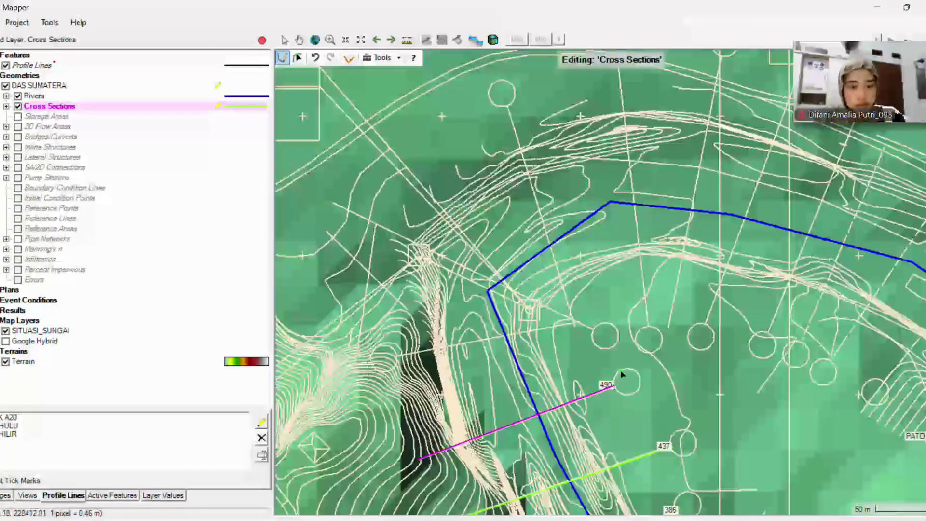
{"action": "left_click", "coordinate": [569, 322]}
{"action": "double_click", "coordinate": [394, 357]}
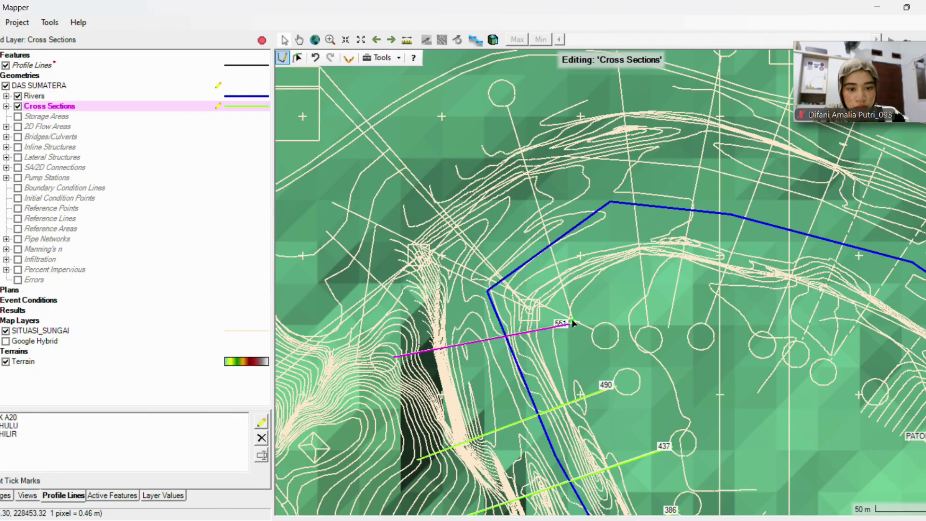
Draw cross sections along the surveyed lines around the upper bend, one across its corner and two at about stations 643 and 715
{"action": "left_click", "coordinate": [574, 321]}
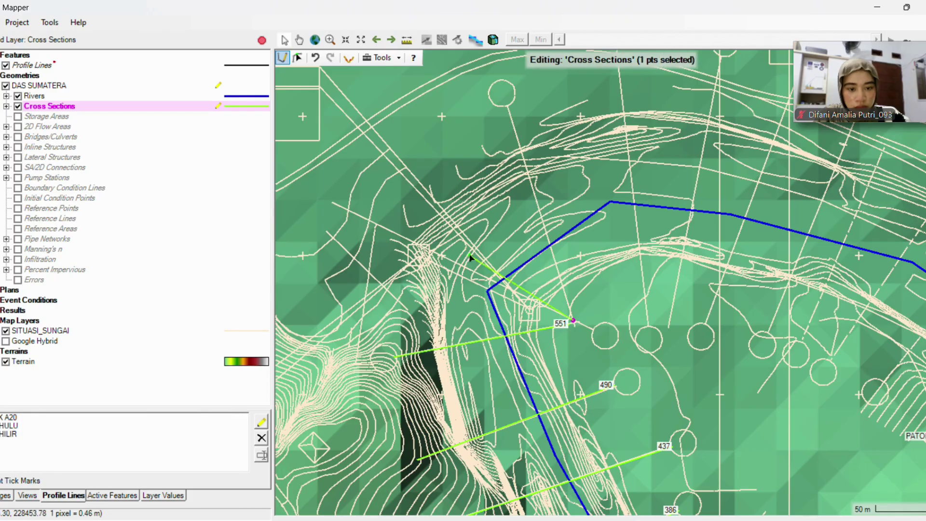
{"action": "double_click", "coordinate": [332, 204]}
{"action": "left_click", "coordinate": [569, 308]}
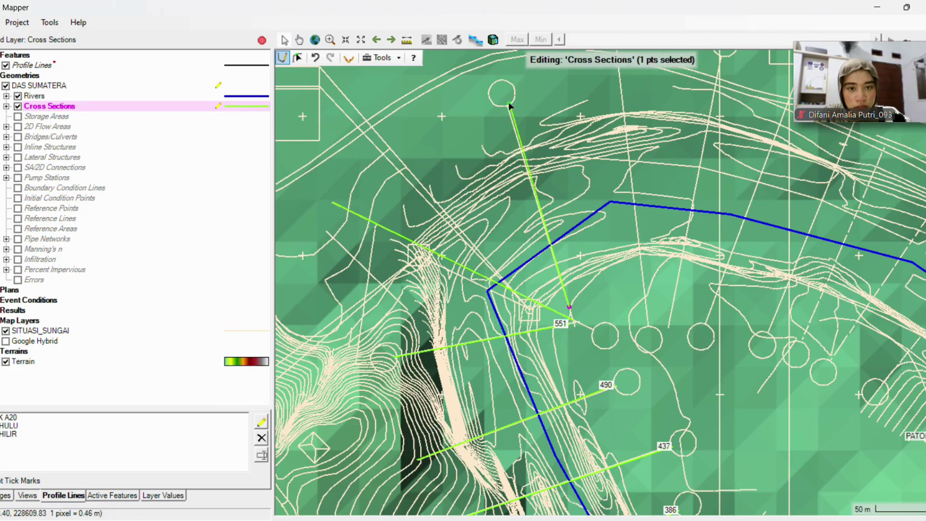
{"action": "double_click", "coordinate": [508, 109]}
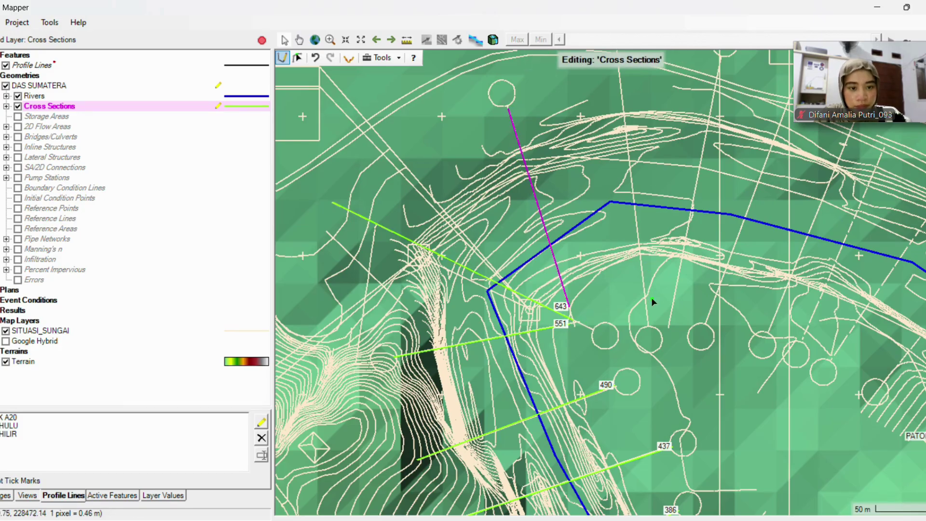
{"action": "left_click", "coordinate": [648, 323]}
{"action": "scroll", "coordinate": [554, 357], "scroll_direction": "down", "scroll_amount": 2}
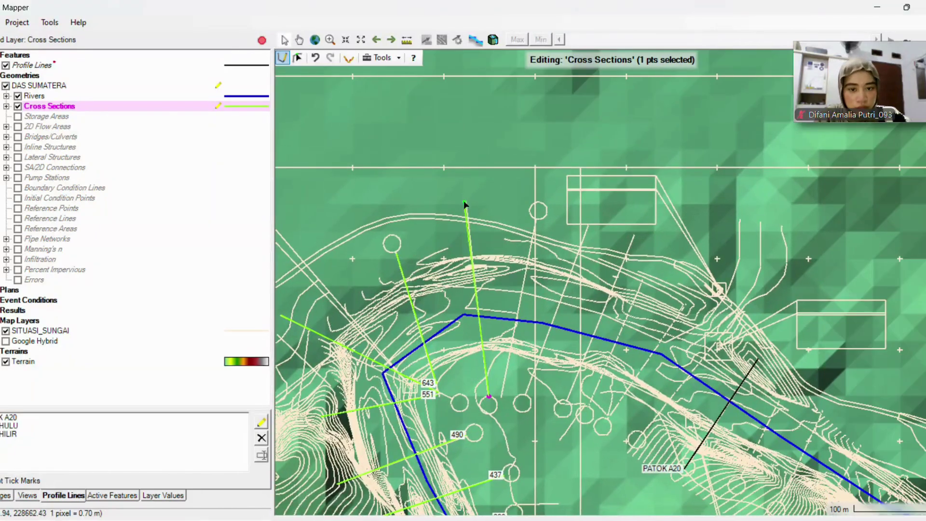
{"action": "double_click", "coordinate": [467, 203]}
Draw the next three cross sections upstream, one just below station 795 and two at about stations 795 and 842
{"action": "left_click", "coordinate": [537, 217]}
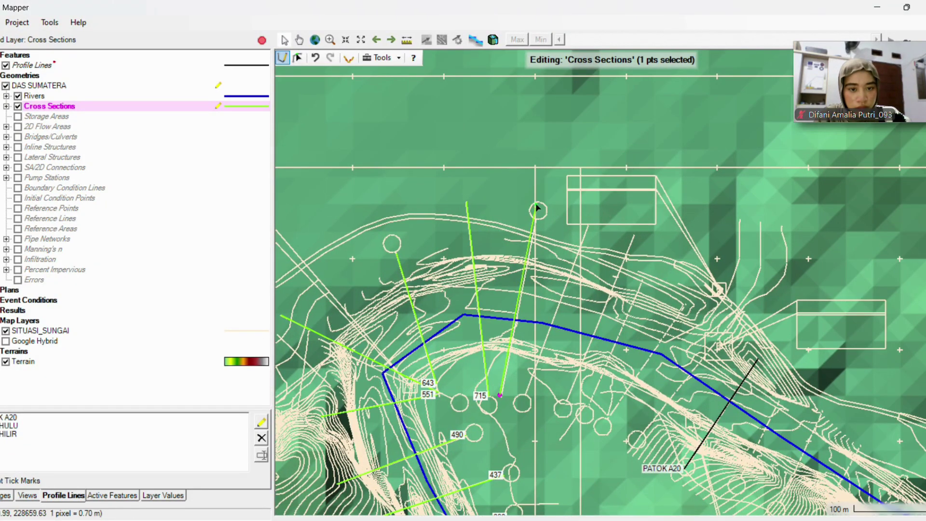
{"action": "double_click", "coordinate": [500, 396]}
{"action": "left_click", "coordinate": [589, 224]}
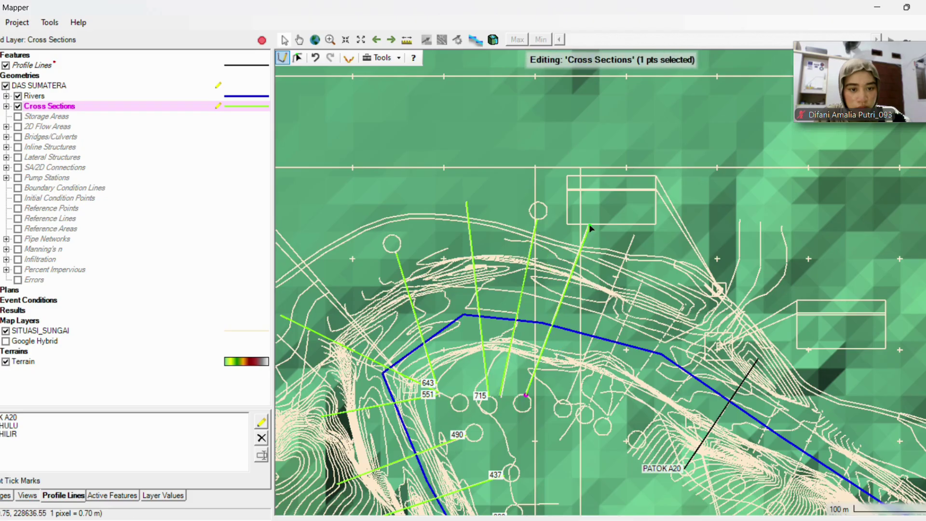
{"action": "double_click", "coordinate": [526, 395]}
{"action": "left_click", "coordinate": [567, 400]}
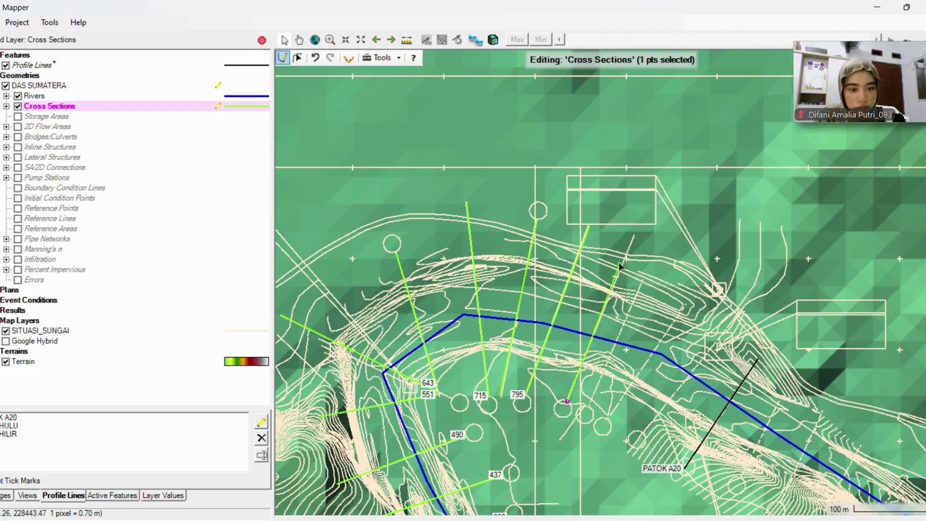
{"action": "double_click", "coordinate": [635, 236]}
Add cross sections along the surveyed lines at about stations 868, 909 and 958, up to just below PATOK A20
{"action": "left_click", "coordinate": [591, 404]}
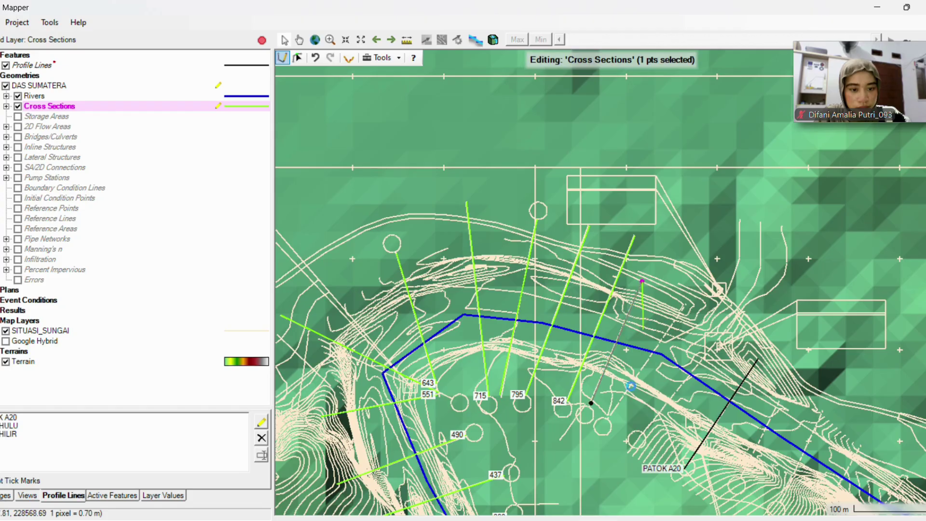
{"action": "double_click", "coordinate": [642, 283]}
{"action": "left_click", "coordinate": [610, 414]}
{"action": "double_click", "coordinate": [684, 306]}
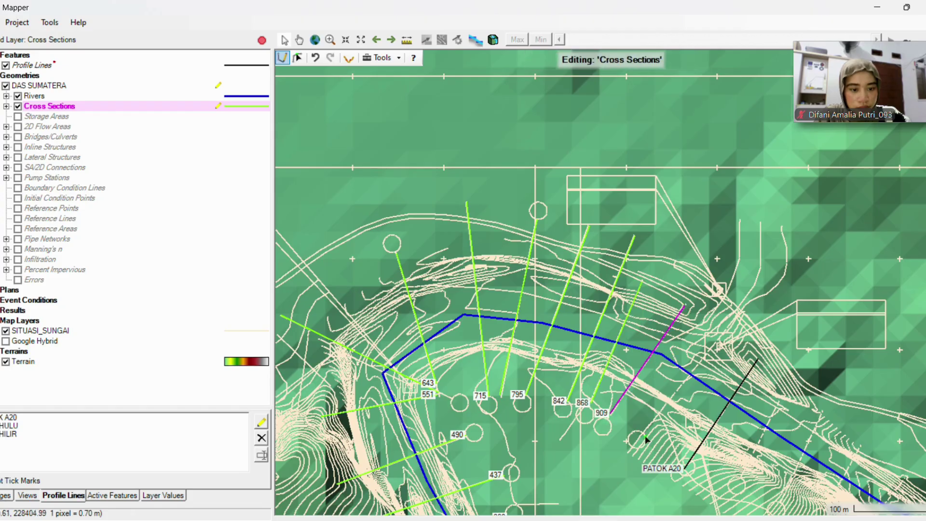
{"action": "left_click", "coordinate": [645, 434]}
{"action": "double_click", "coordinate": [722, 338]}
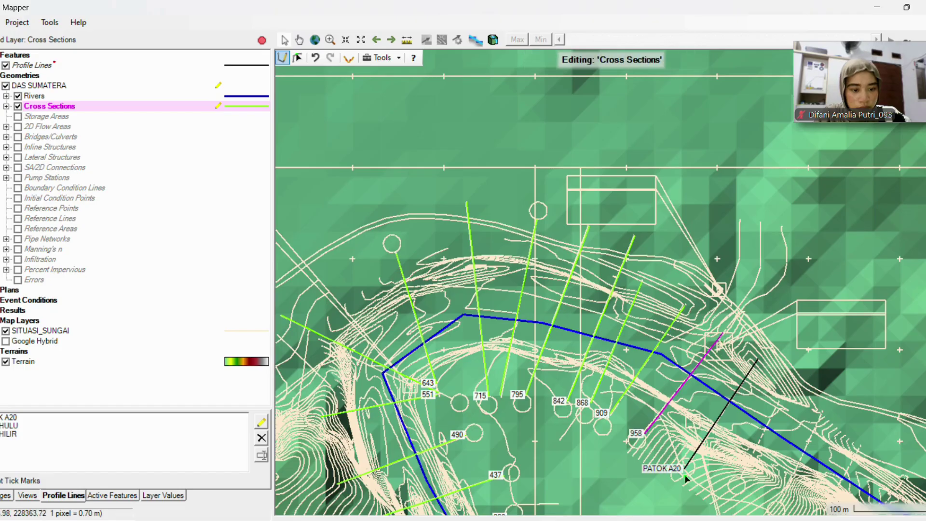
{"action": "left_click", "coordinate": [693, 460]}
{"action": "double_click", "coordinate": [759, 361]}
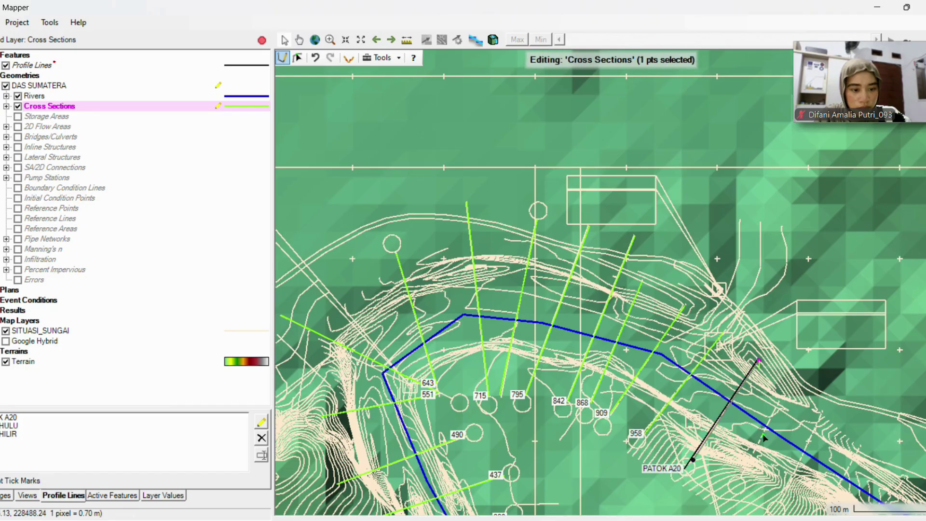
{"action": "scroll", "coordinate": [575, 413], "scroll_direction": "up", "scroll_amount": 1}
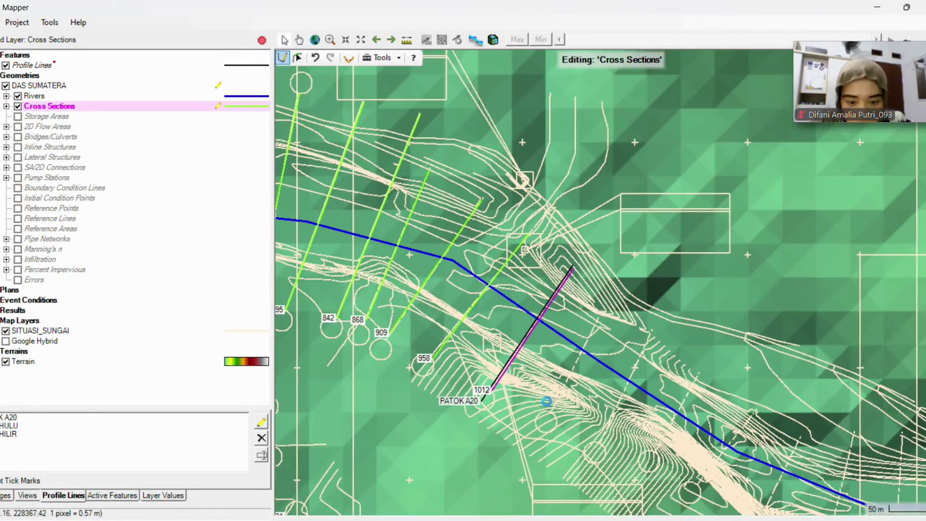
{"action": "key", "text": "ctrl+z"}
{"action": "key", "text": "ctrl+z"}
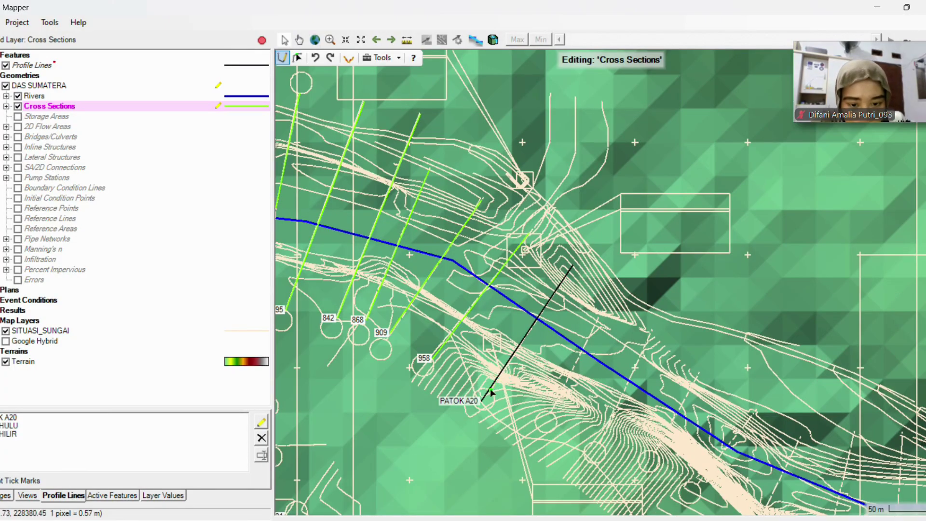
Draw a cross section along the PATOK A20 line at about station 1010 and two further upstream at about stations 1059 and 1108
{"action": "left_click", "coordinate": [492, 393]}
{"action": "double_click", "coordinate": [572, 265]}
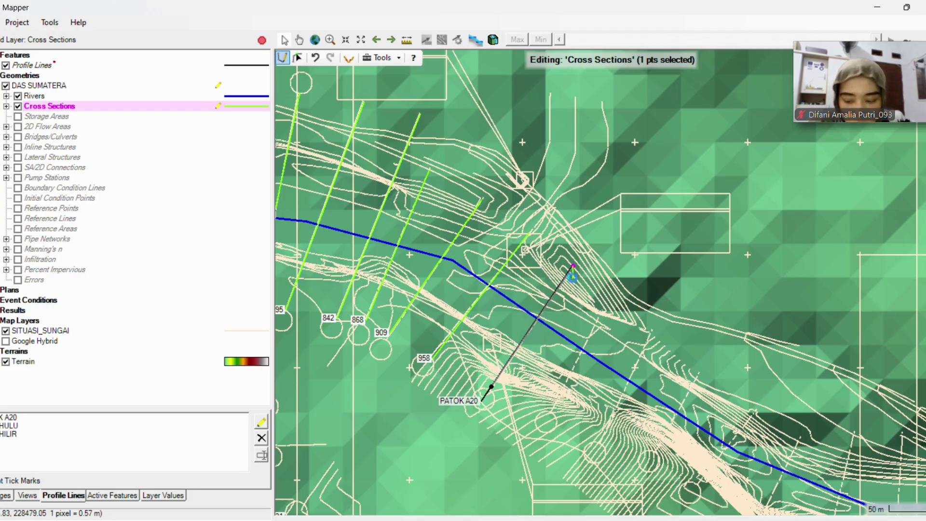
{"action": "left_click", "coordinate": [553, 412]}
{"action": "double_click", "coordinate": [598, 319]}
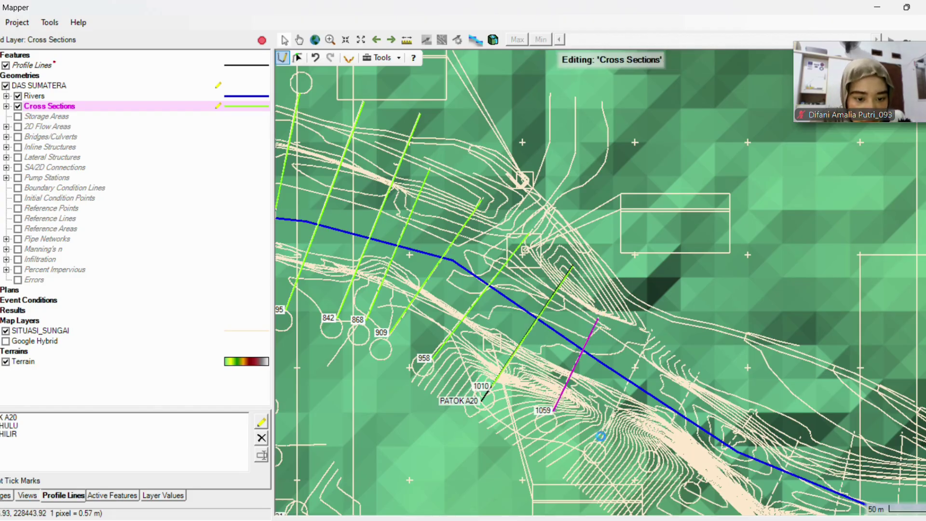
{"action": "left_click", "coordinate": [599, 441]}
{"action": "double_click", "coordinate": [650, 334]}
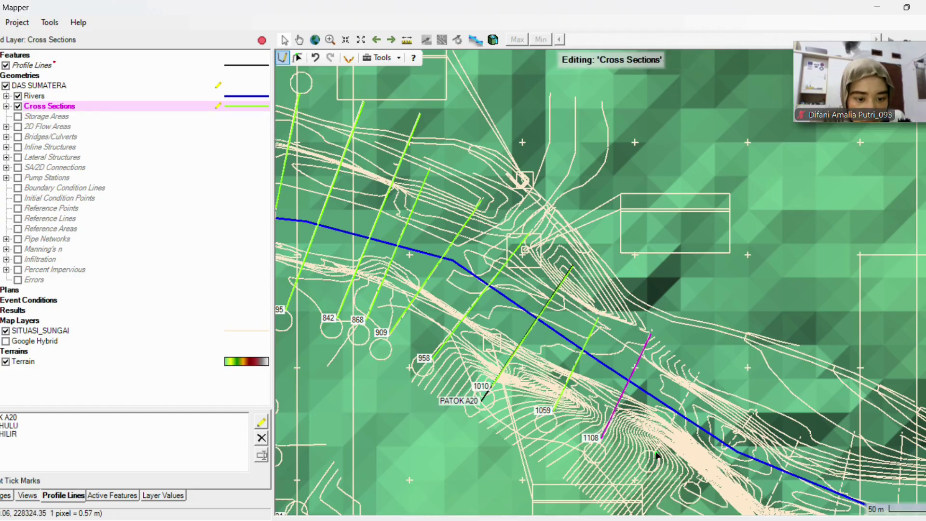
Add a cross section at about station 1160, then draw and redo the one at about station 1214 to follow its surveyed line
{"action": "left_click", "coordinate": [657, 451]}
{"action": "double_click", "coordinate": [699, 373]}
{"action": "left_click", "coordinate": [704, 472]}
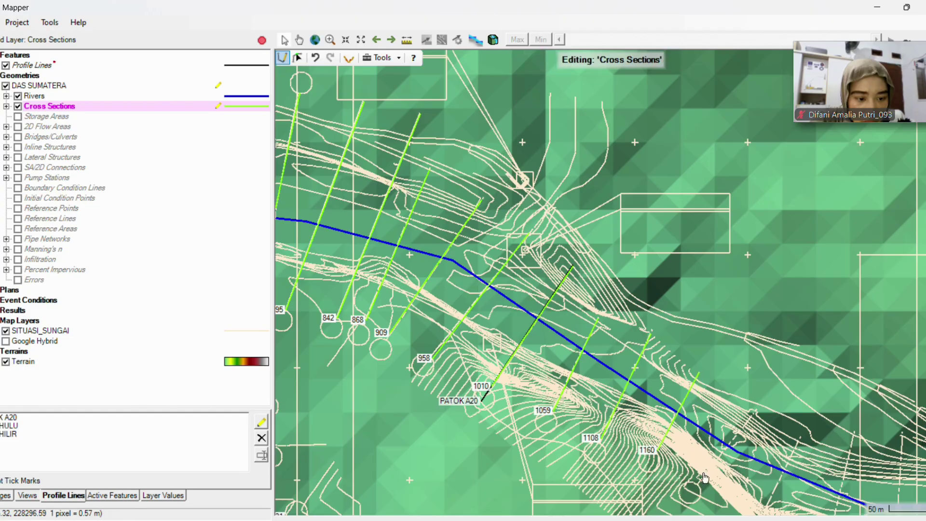
{"action": "double_click", "coordinate": [756, 411]}
{"action": "left_click_drag", "start_coordinate": [727, 464], "coordinate": [576, 357]}
{"action": "key", "text": "ctrl+z"}
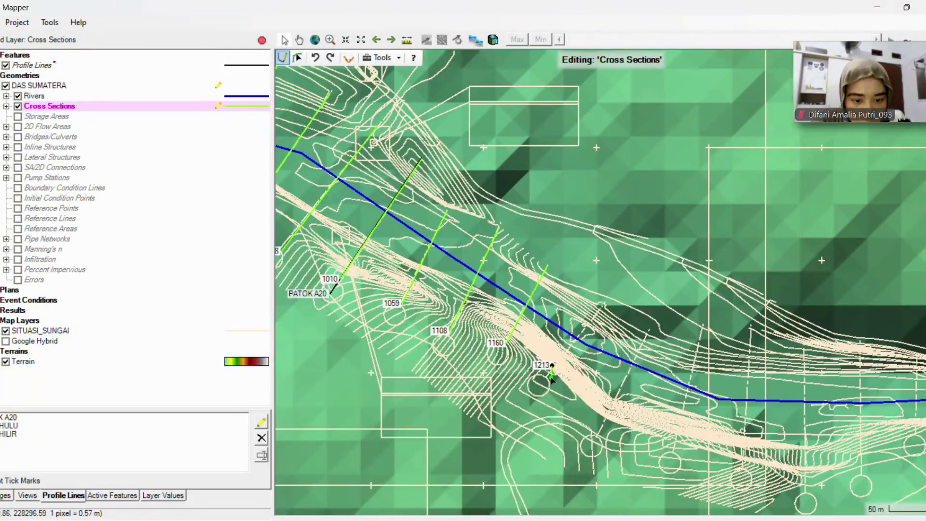
{"action": "key", "text": "ctrl+y"}
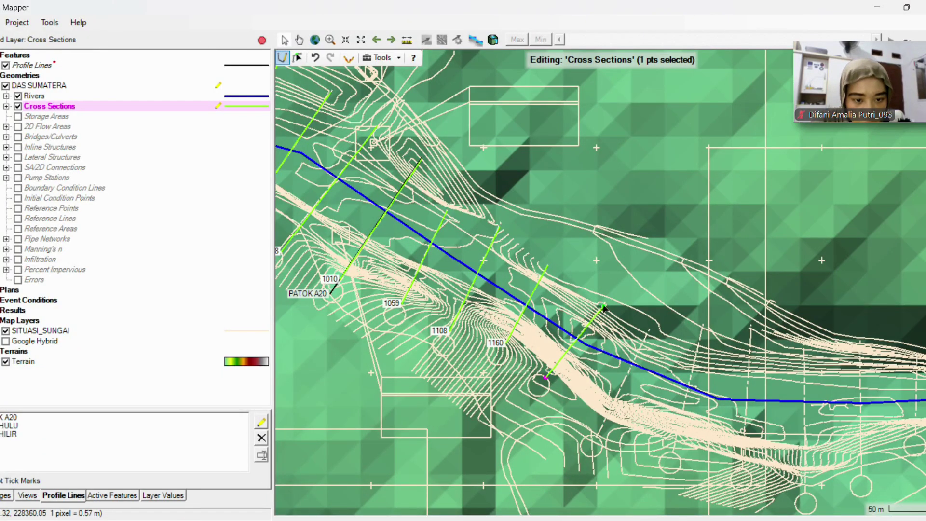
Draw three more cross sections upstream along the surveyed lines, at about stations 1269, 1321 and 1375
{"action": "left_click", "coordinate": [599, 432]}
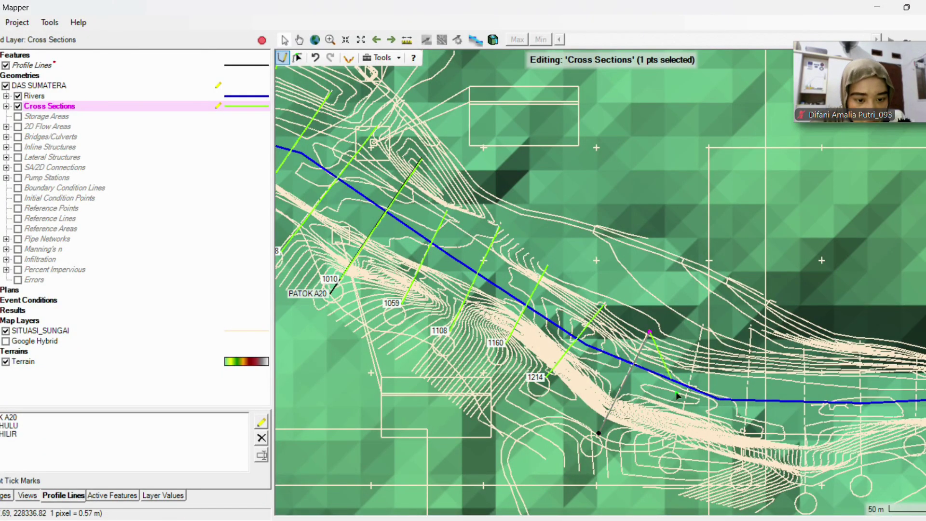
{"action": "double_click", "coordinate": [649, 332]}
{"action": "left_click", "coordinate": [677, 433]}
{"action": "double_click", "coordinate": [702, 324]}
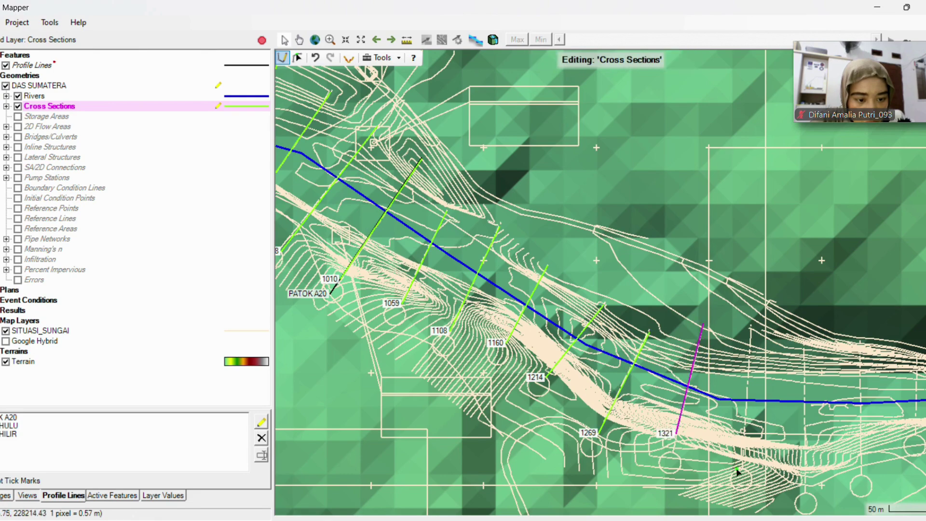
{"action": "left_click", "coordinate": [743, 453]}
{"action": "double_click", "coordinate": [751, 326]}
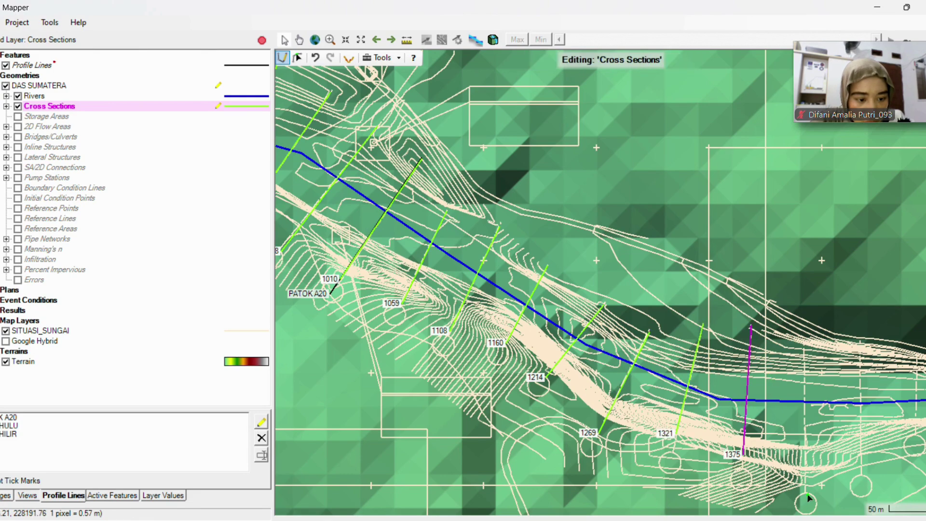
Add cross sections on the surveyed lines of the east-running reach, at about stations 1427, 1476 and 1525
{"action": "left_click", "coordinate": [806, 486]}
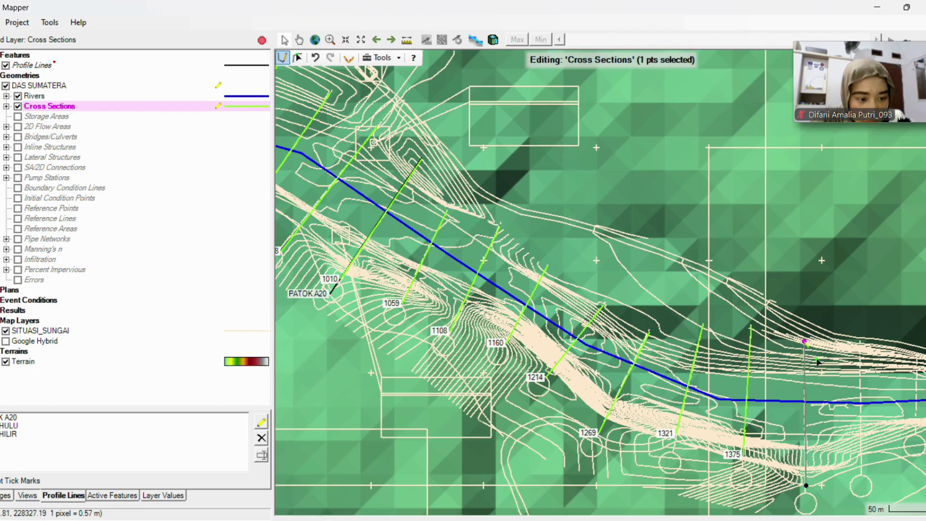
{"action": "double_click", "coordinate": [804, 341]}
{"action": "left_click", "coordinate": [862, 472]}
{"action": "double_click", "coordinate": [861, 342]}
{"action": "left_click_drag", "start_coordinate": [872, 442], "coordinate": [630, 414]}
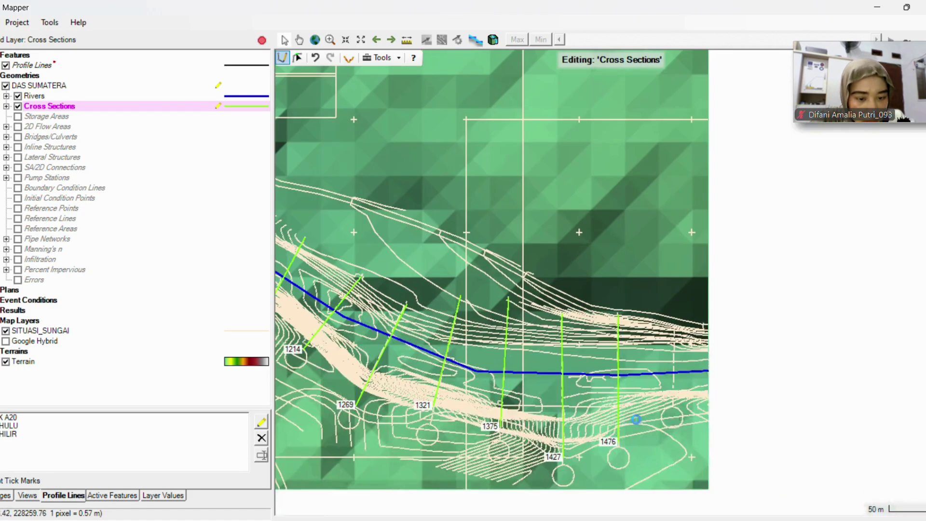
{"action": "left_click", "coordinate": [672, 407]}
{"action": "double_click", "coordinate": [675, 326]}
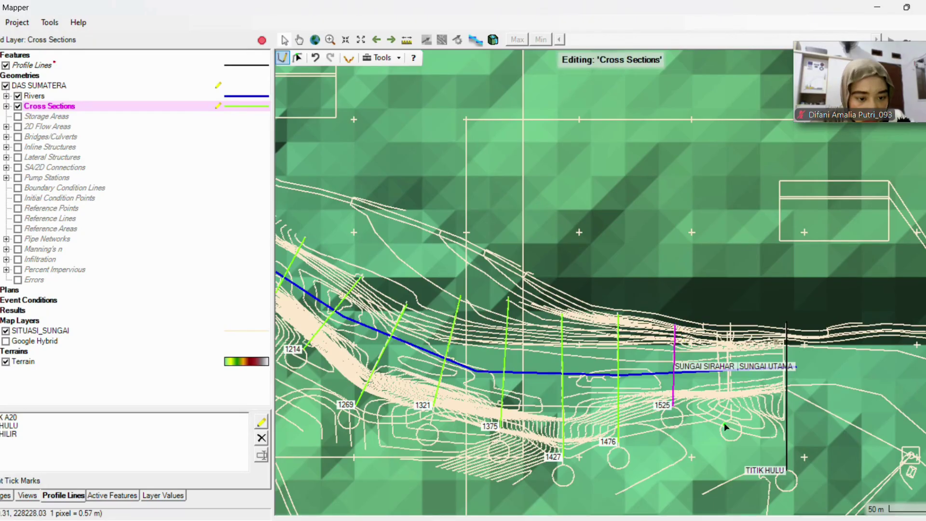
Draw the last two cross sections, at about station 1576 and along the TITIK HULU line at about station 1627
{"action": "left_click", "coordinate": [731, 413]}
{"action": "double_click", "coordinate": [730, 323]}
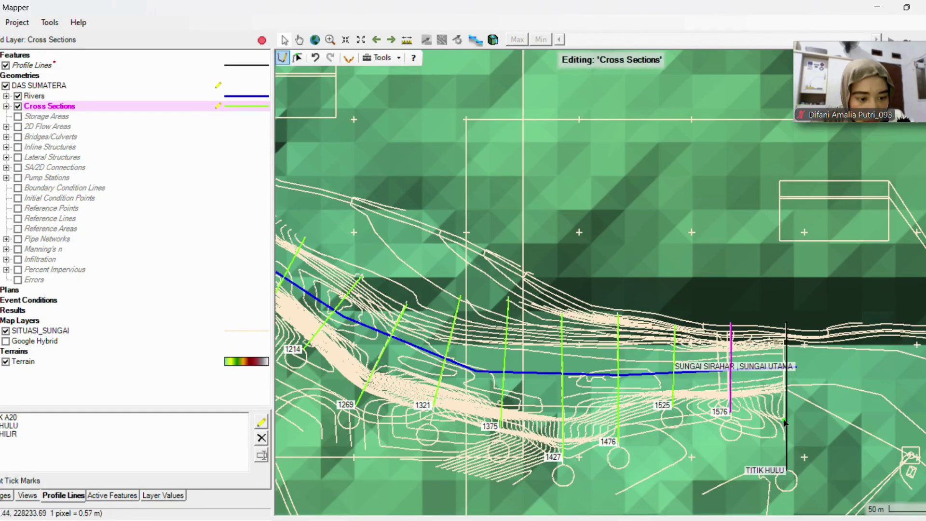
{"action": "left_click", "coordinate": [787, 468]}
{"action": "double_click", "coordinate": [788, 332]}
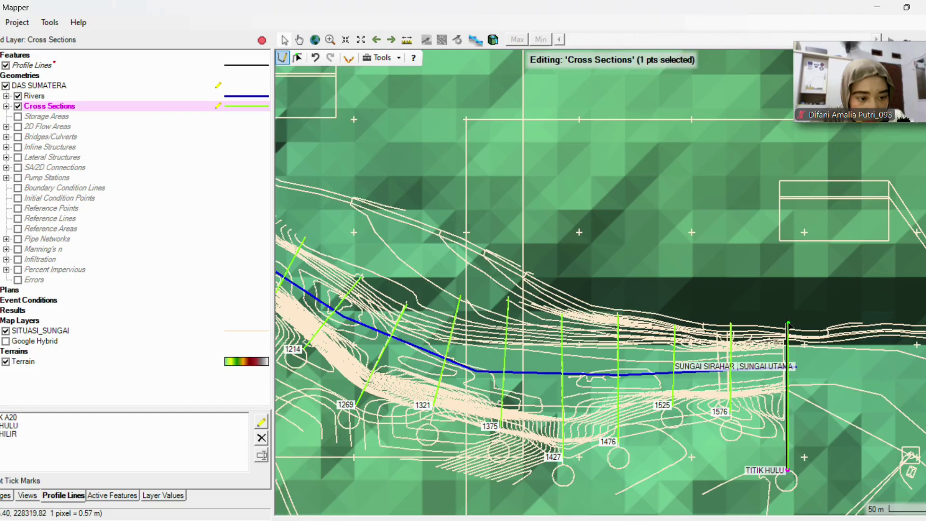
{"action": "double_click", "coordinate": [786, 322]}
Check the cross sections along the whole river, then stop editing and save the edits to the DAS SUMATERA geometry
{"action": "scroll", "coordinate": [743, 273], "scroll_direction": "down", "scroll_amount": 1}
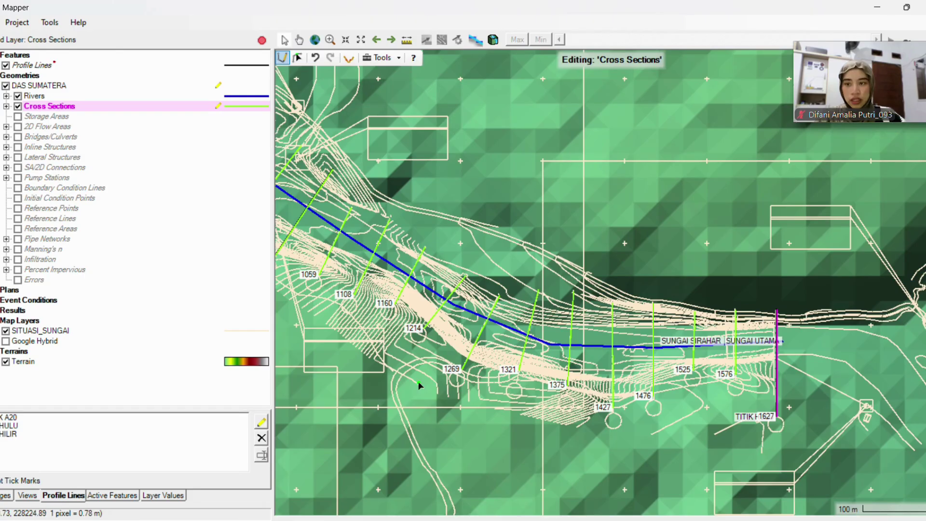
{"action": "left_click_drag", "start_coordinate": [415, 295], "coordinate": [544, 317]}
{"action": "scroll", "coordinate": [544, 317], "scroll_direction": "down", "scroll_amount": 1}
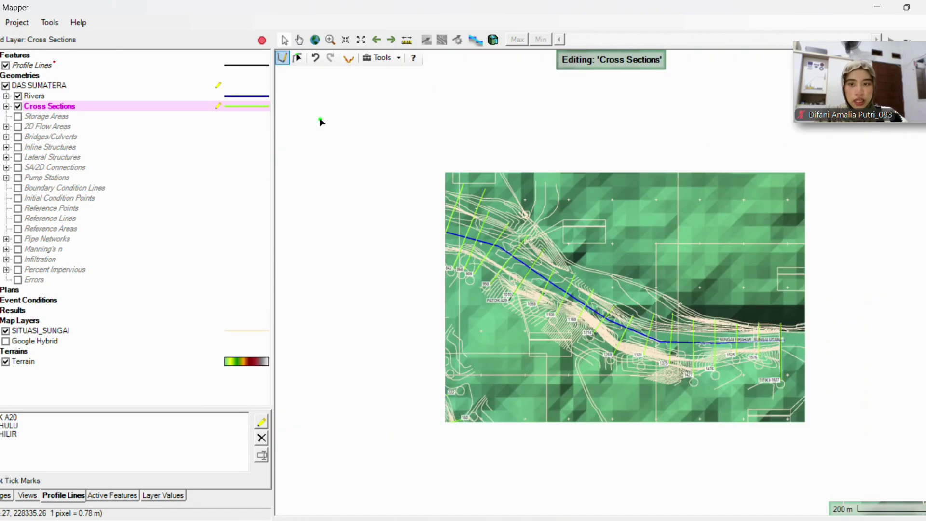
{"action": "left_click_drag", "start_coordinate": [487, 380], "coordinate": [501, 229]}
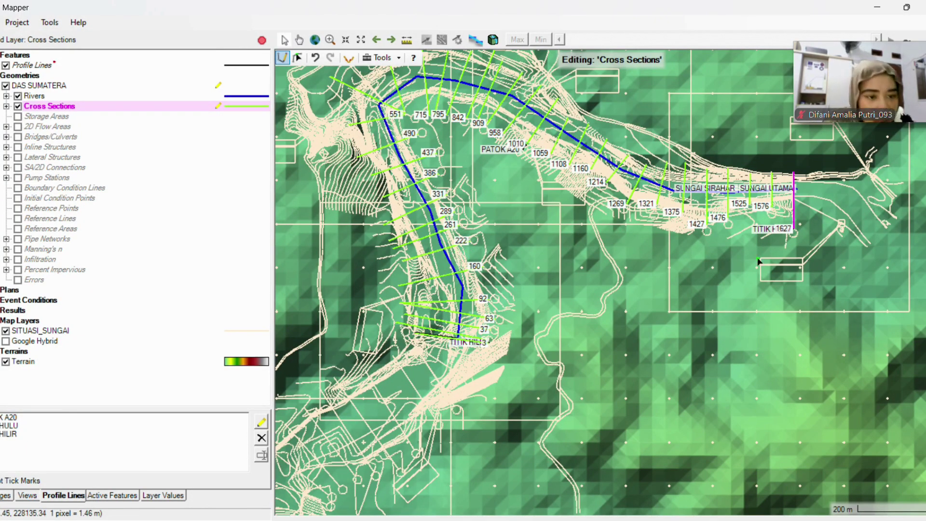
{"action": "scroll", "coordinate": [803, 186], "scroll_direction": "up", "scroll_amount": 1}
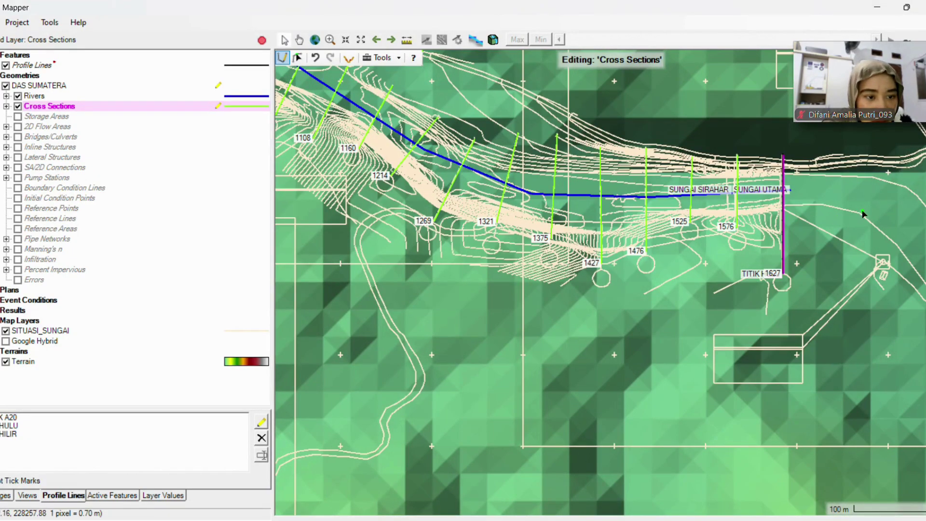
{"action": "scroll", "coordinate": [840, 237], "scroll_direction": "down", "scroll_amount": 1}
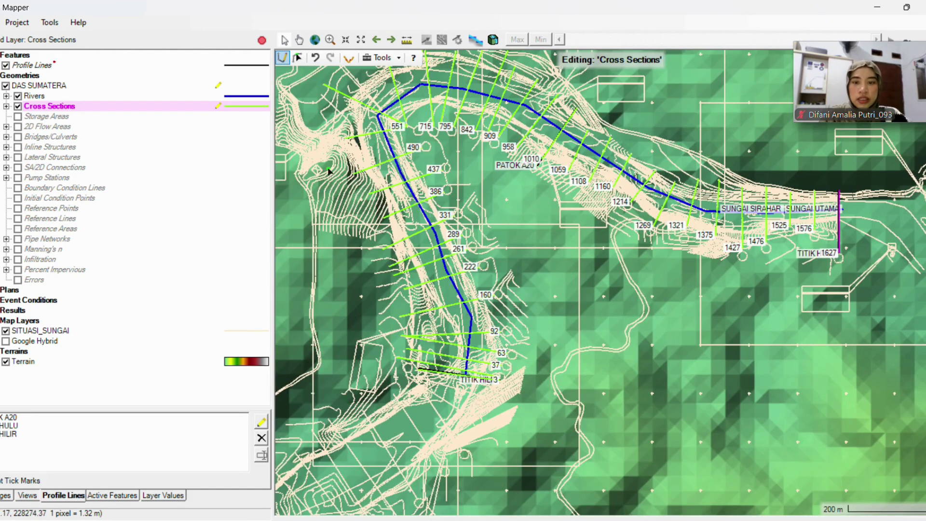
{"action": "left_click", "coordinate": [262, 41]}
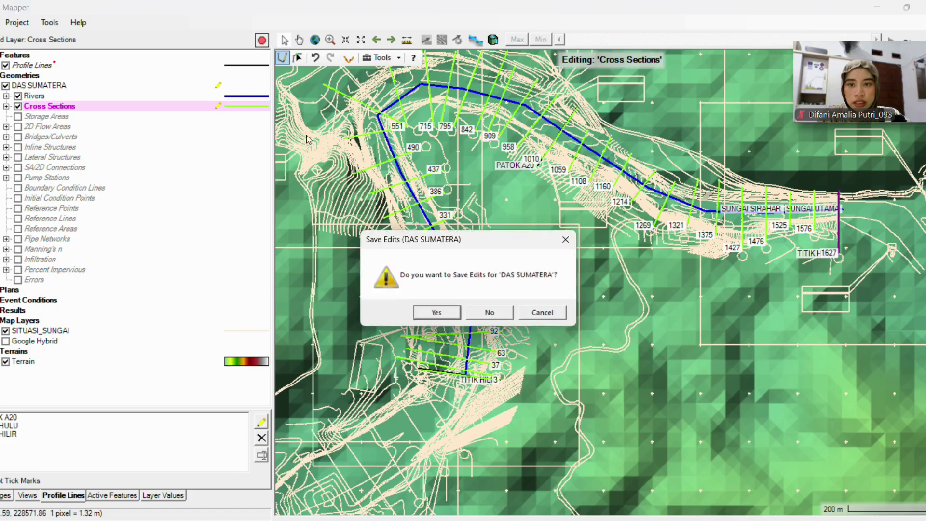
{"action": "left_click", "coordinate": [437, 313]}
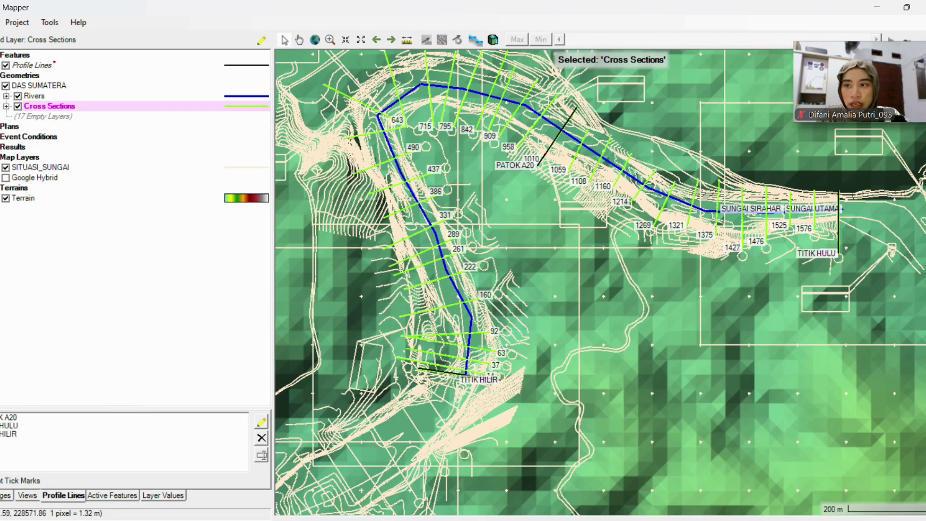
{"action": "left_click", "coordinate": [17, 22]}
{"action": "left_click", "coordinate": [18, 54]}
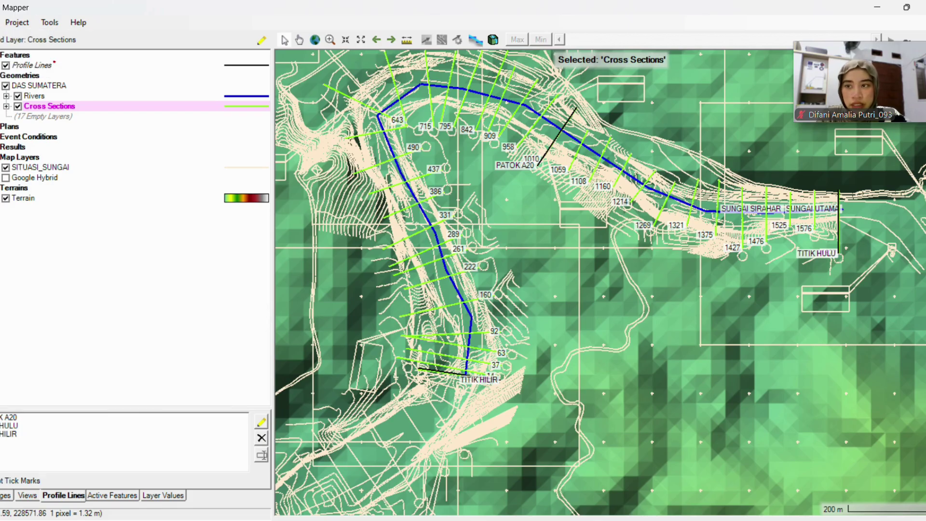
Close RAS Mapper and save the pending Profile Lines edits
{"action": "left_click", "coordinate": [17, 22]}
{"action": "left_click", "coordinate": [18, 69]}
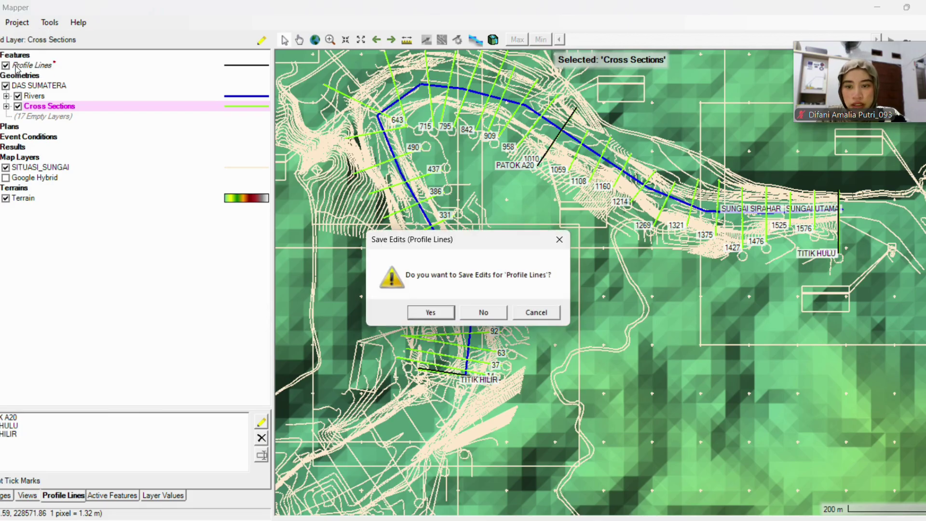
{"action": "left_click", "coordinate": [428, 316]}
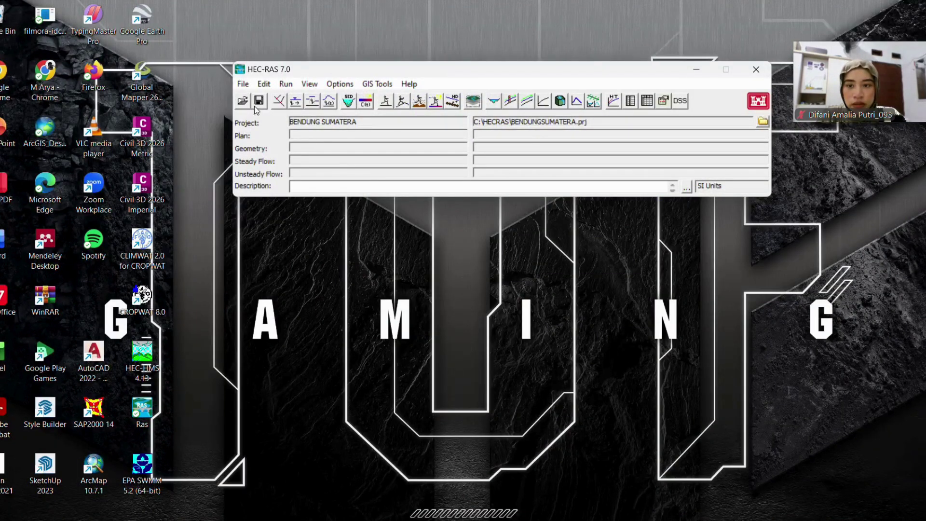
Open the DAS SUMATERA geometry in the Geometric Data editor and bring up its cross-section data for station 1160
{"action": "left_click", "coordinate": [279, 101]}
{"action": "left_click", "coordinate": [139, 103]}
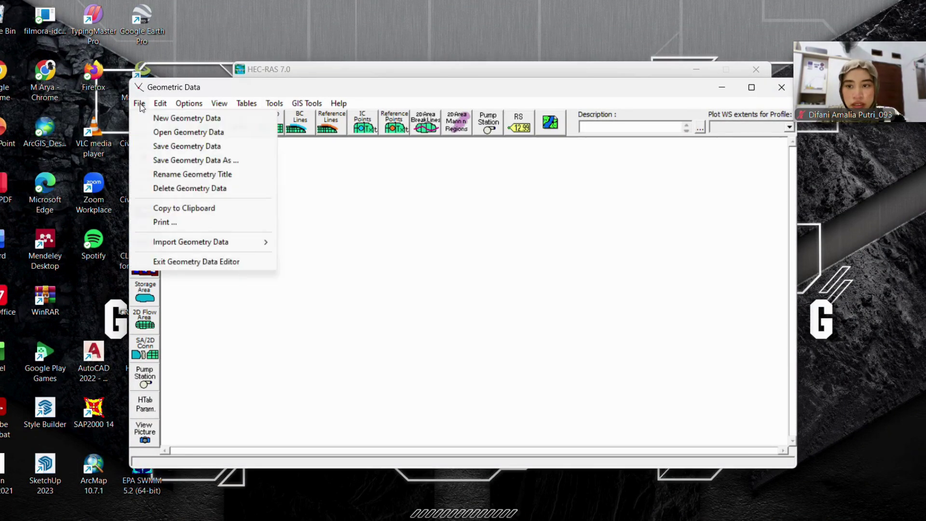
{"action": "left_click", "coordinate": [234, 133]}
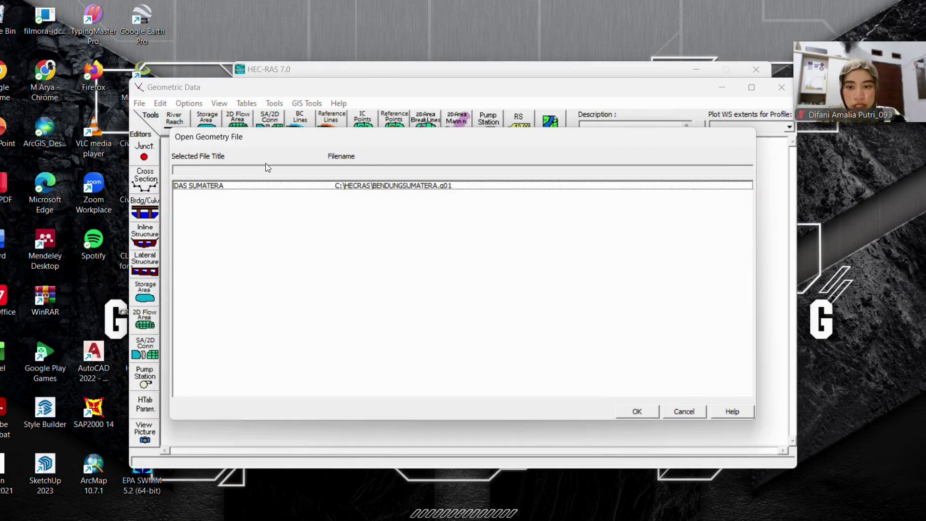
{"action": "left_click", "coordinate": [225, 186]}
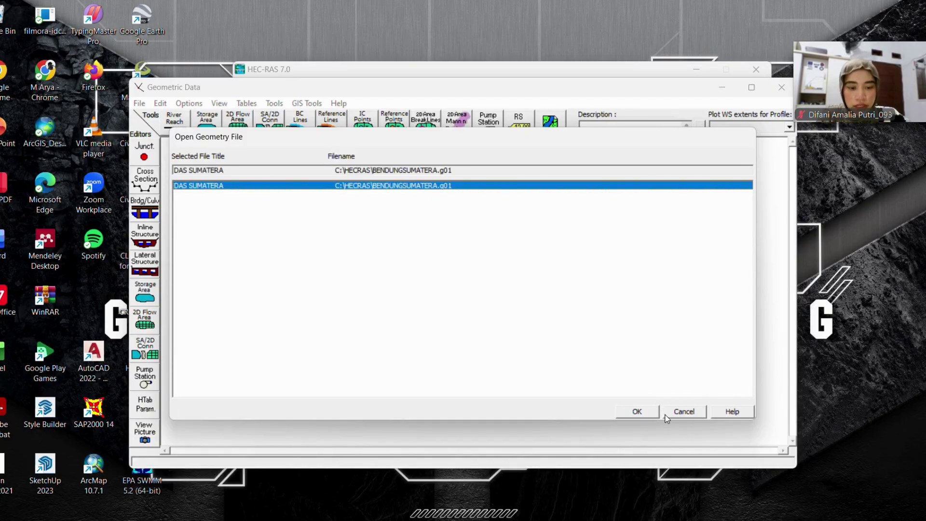
{"action": "left_click", "coordinate": [637, 412]}
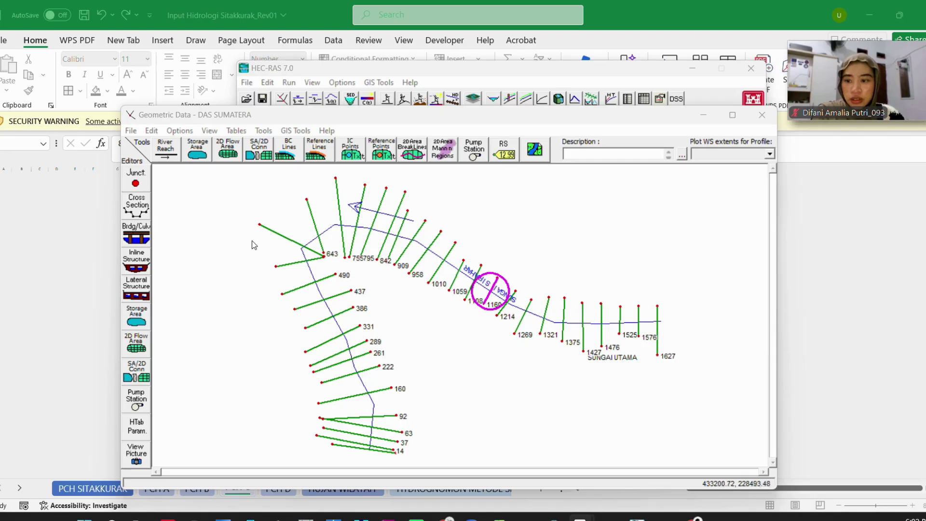
{"action": "left_click", "coordinate": [137, 205]}
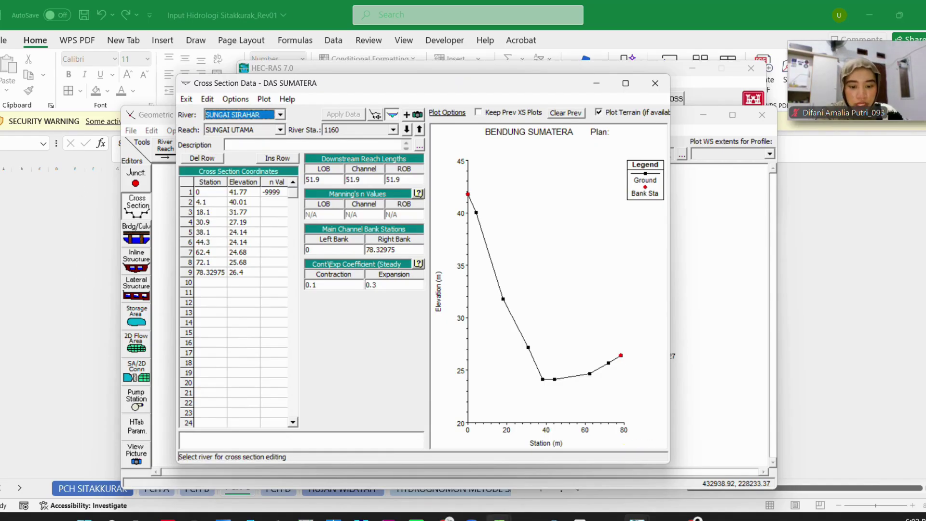
Switch to the CS dan Debit workbook in Excel and review the surveyed cross-section tables and charts on the CS sheet
{"action": "mouse_move", "coordinate": [499, 517]}
{"action": "left_click", "coordinate": [586, 446]}
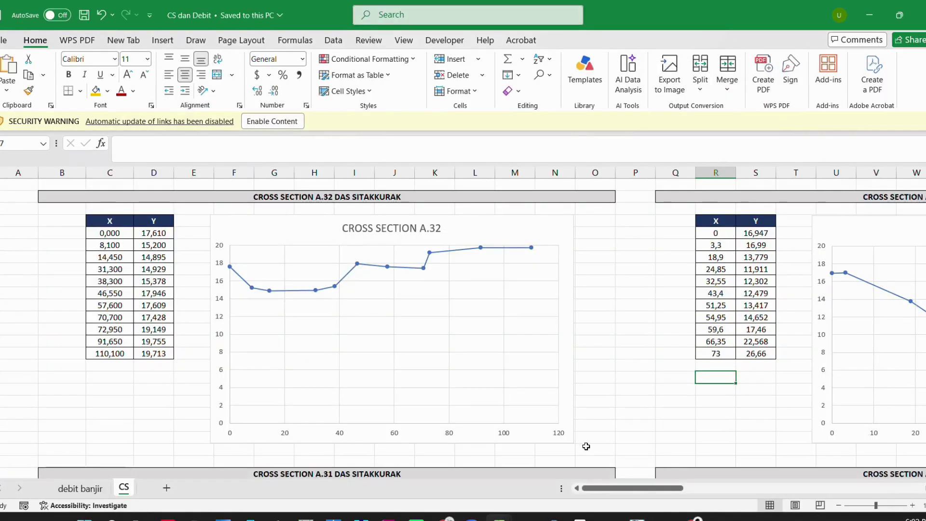
{"action": "scroll", "coordinate": [462, 335], "scroll_direction": "down", "scroll_amount": 4}
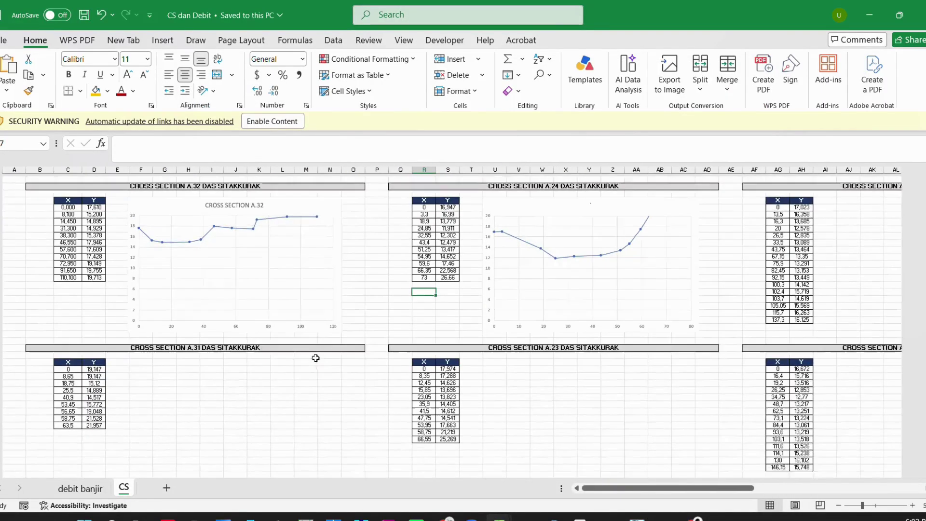
{"action": "scroll", "coordinate": [100, 290], "scroll_direction": "down", "scroll_amount": 5}
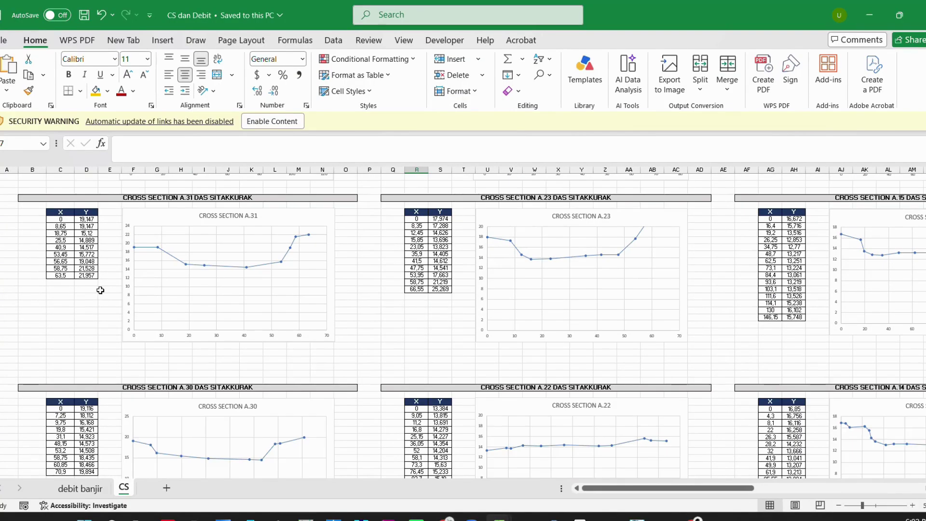
{"action": "scroll", "coordinate": [100, 290], "scroll_direction": "down", "scroll_amount": 4}
{"action": "scroll", "coordinate": [100, 290], "scroll_direction": "up", "scroll_amount": 8}
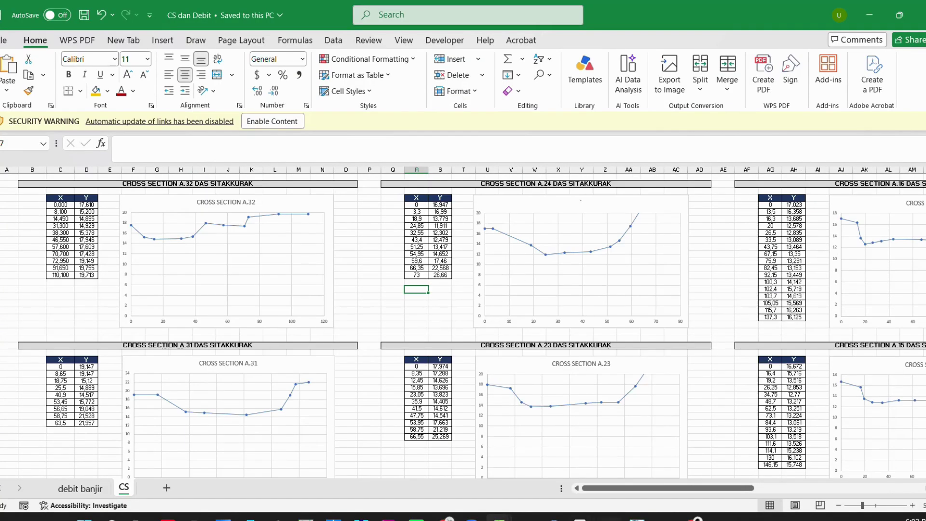
{"action": "left_click", "coordinate": [471, 518]}
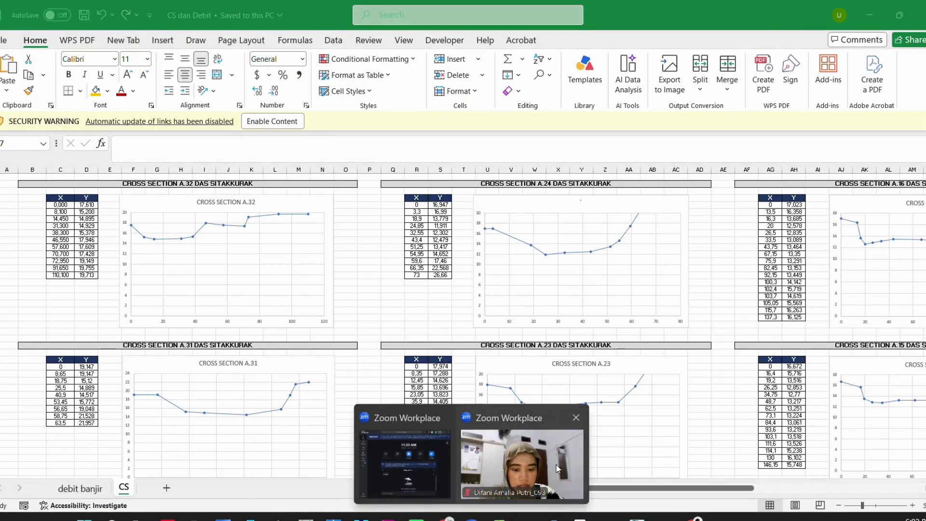
{"action": "left_click", "coordinate": [512, 460]}
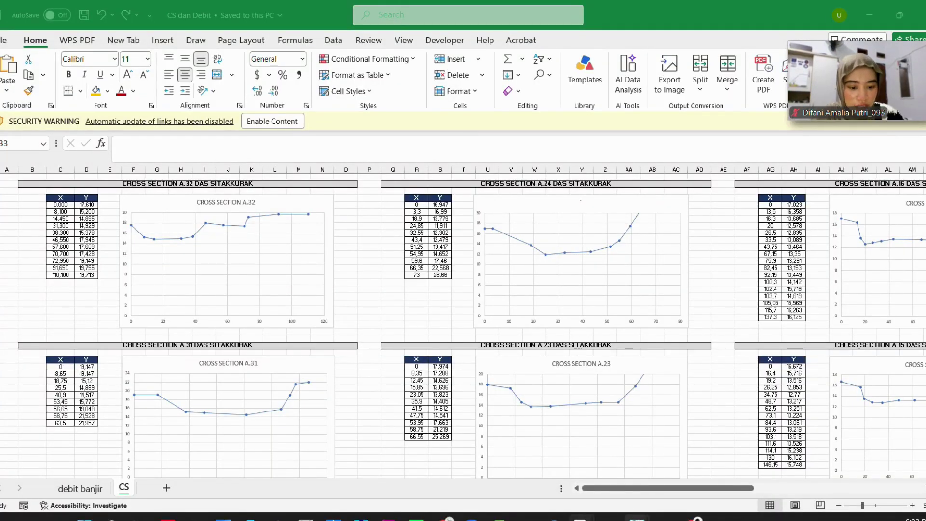
Switch back to HEC-RAS and rearrange its windows so the Cross Section Data editor sits beside the workbook's CS sheet
{"action": "mouse_move", "coordinate": [636, 518]}
{"action": "left_click", "coordinate": [772, 467]}
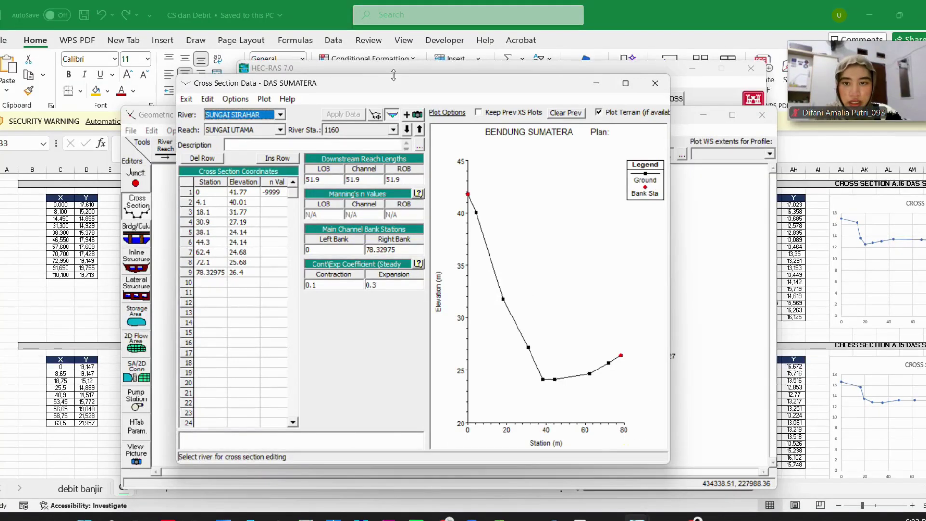
{"action": "left_click_drag", "start_coordinate": [394, 69], "coordinate": [443, 70]}
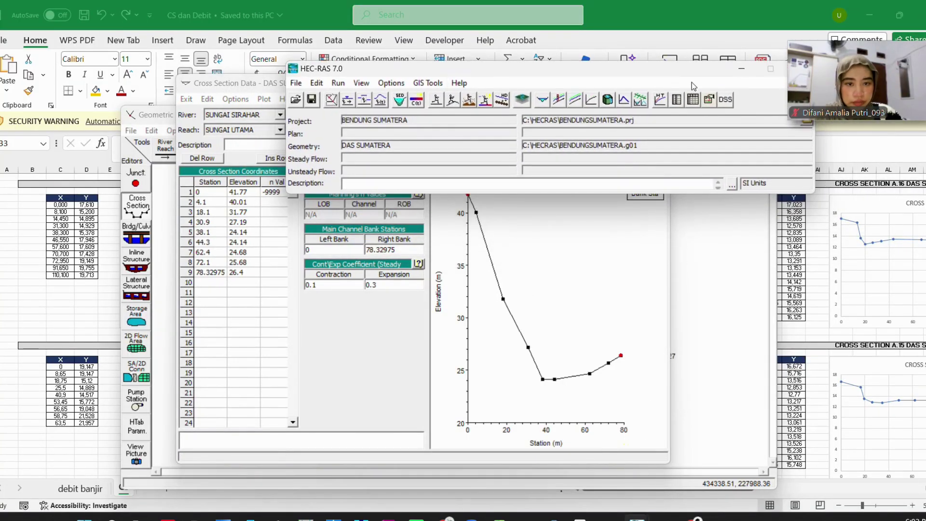
{"action": "left_click", "coordinate": [743, 70]}
{"action": "left_click", "coordinate": [665, 518]}
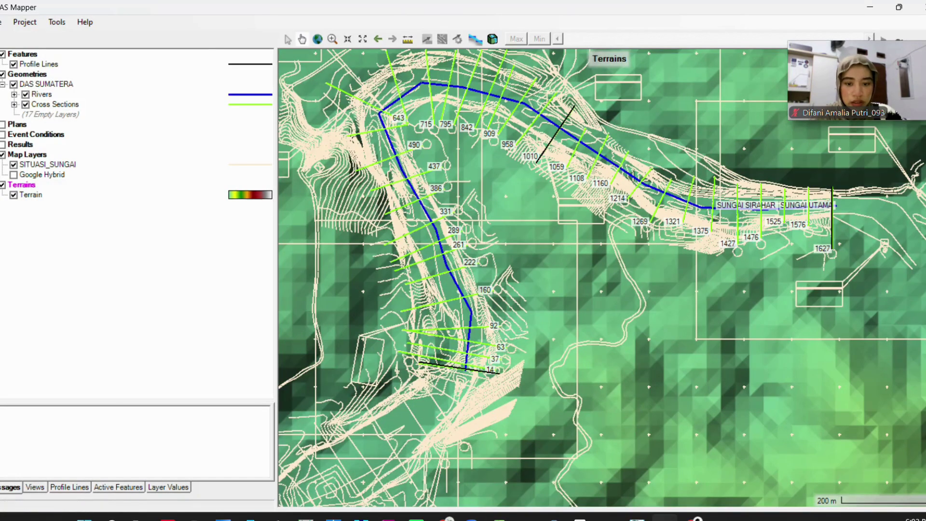
{"action": "left_click", "coordinate": [635, 518]}
{"action": "left_click_drag", "start_coordinate": [533, 73], "coordinate": [659, 442]}
{"action": "left_click_drag", "start_coordinate": [390, 86], "coordinate": [545, 118]}
{"action": "left_click_drag", "start_coordinate": [278, 118], "coordinate": [426, 88]}
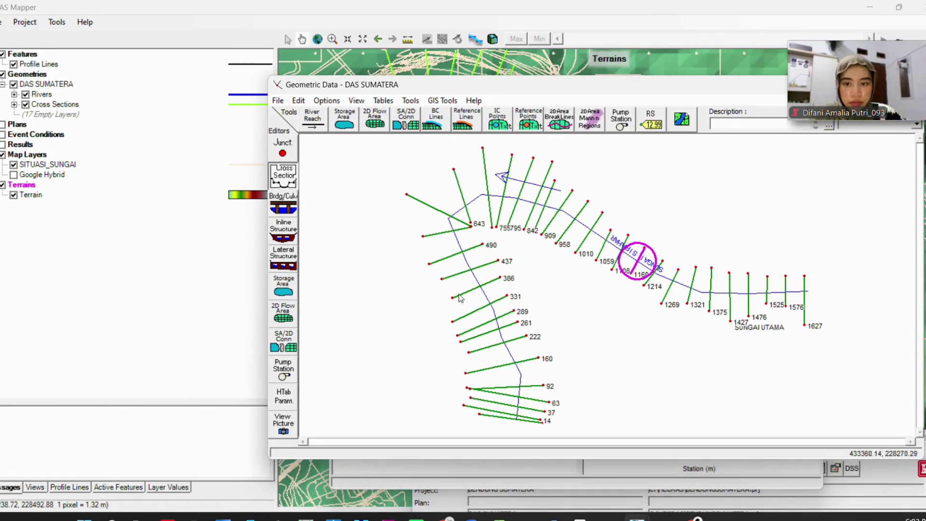
{"action": "left_click", "coordinate": [557, 214]}
{"action": "left_click", "coordinate": [872, 9]}
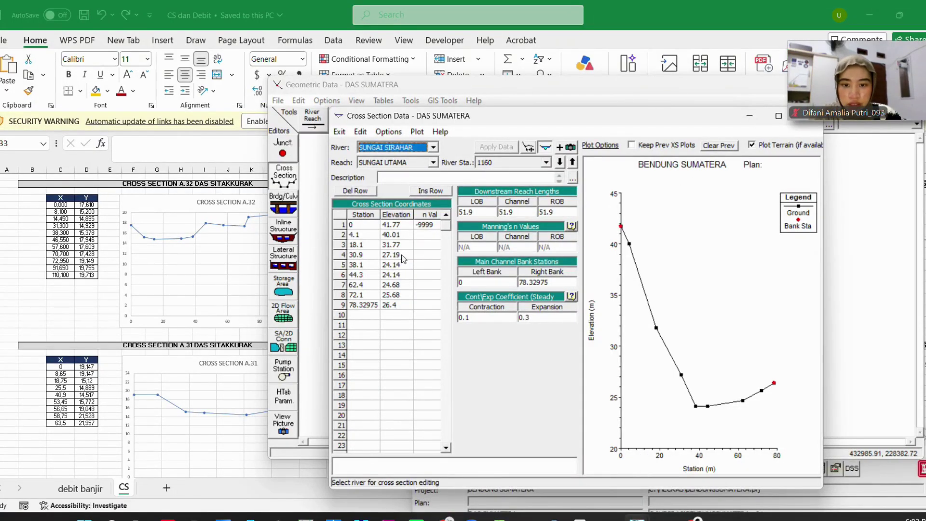
Try to copy cross section A.32's comma-decimal X and Y values from the workbook into station 1160's coordinate table
{"action": "left_click_drag", "start_coordinate": [355, 226], "coordinate": [408, 318]}
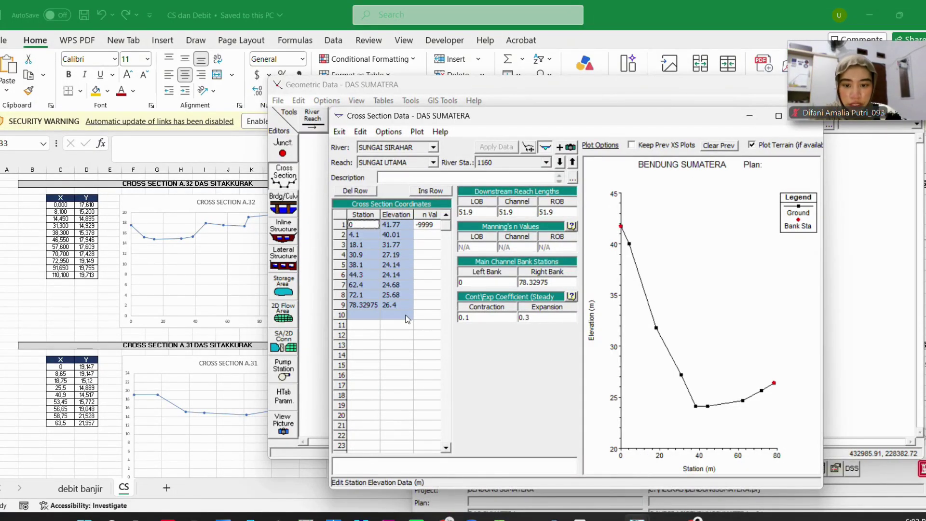
{"action": "left_click", "coordinate": [60, 207]}
{"action": "left_click_drag", "start_coordinate": [60, 206], "coordinate": [94, 275]}
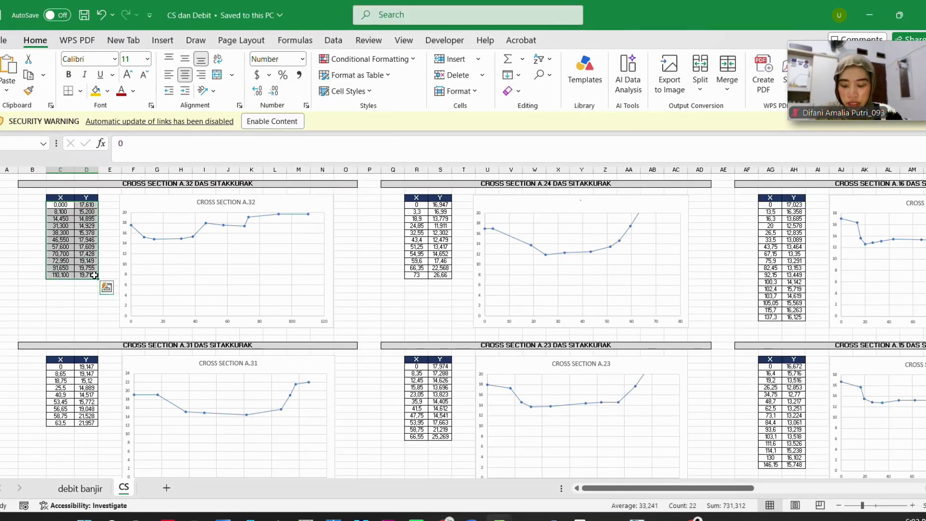
{"action": "key", "text": "ctrl+c"}
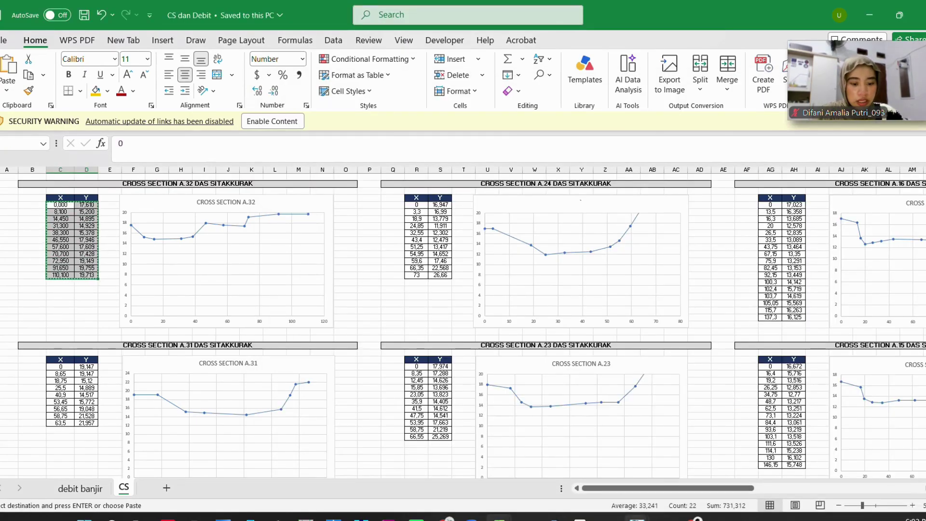
{"action": "mouse_move", "coordinate": [637, 517]}
{"action": "left_click", "coordinate": [778, 466]}
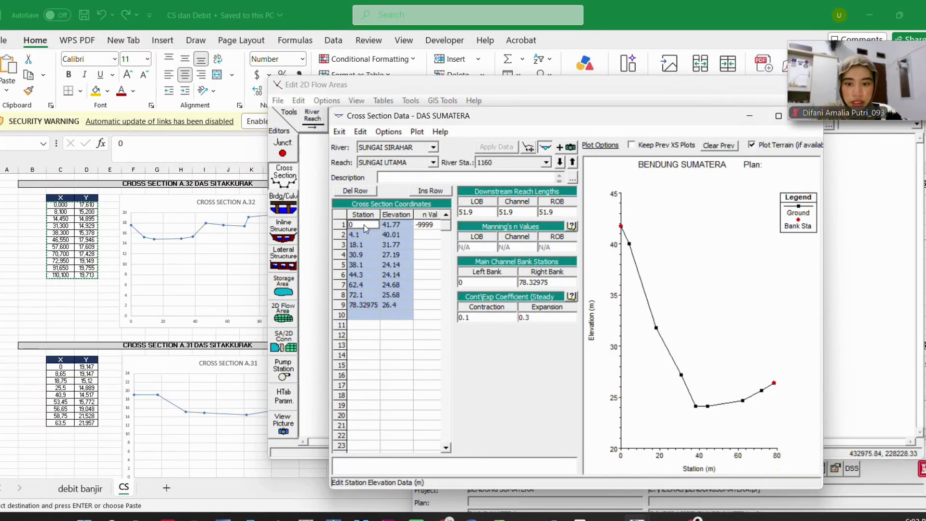
{"action": "left_click_drag", "start_coordinate": [365, 228], "coordinate": [404, 320]}
{"action": "key", "text": "ctrl+v"}
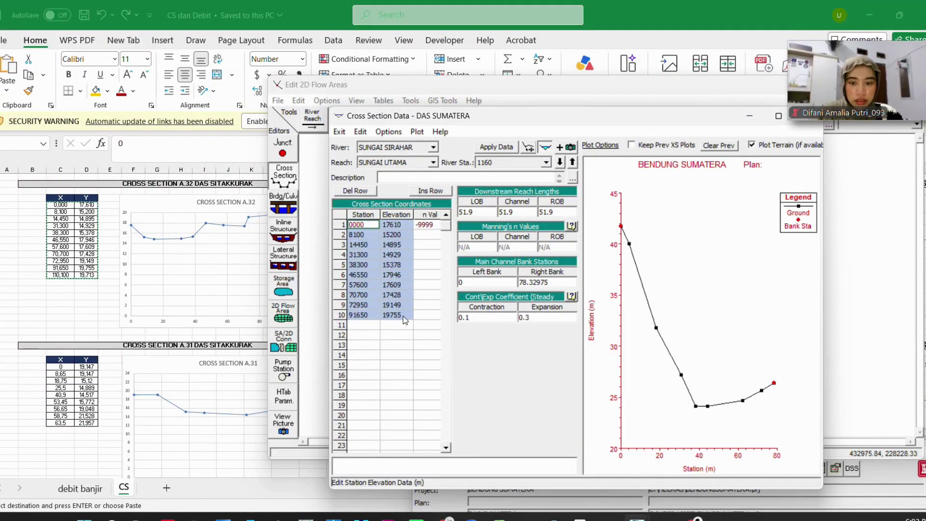
{"action": "left_click", "coordinate": [427, 265]}
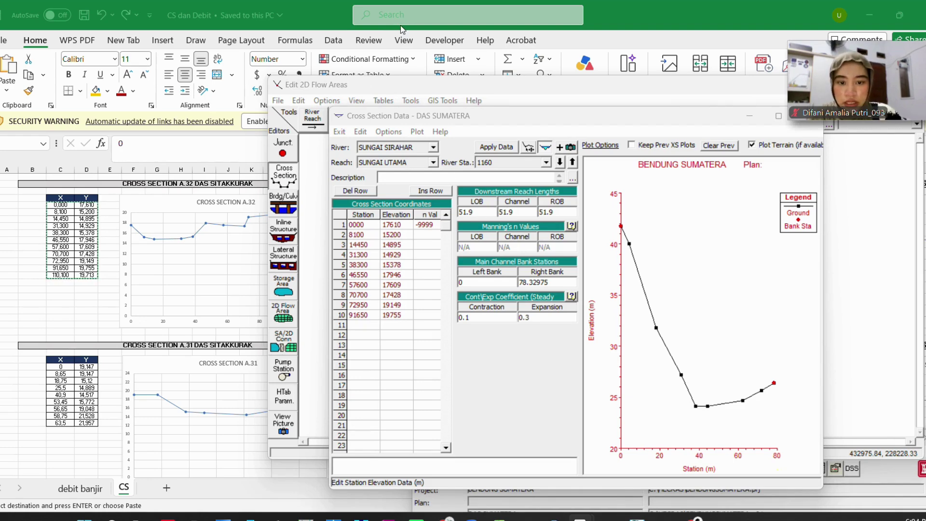
Try to replace the decimal commas with points across cross section A.32's X and Y values in the workbook
{"action": "left_click", "coordinate": [55, 233]}
{"action": "key", "text": "Escape"}
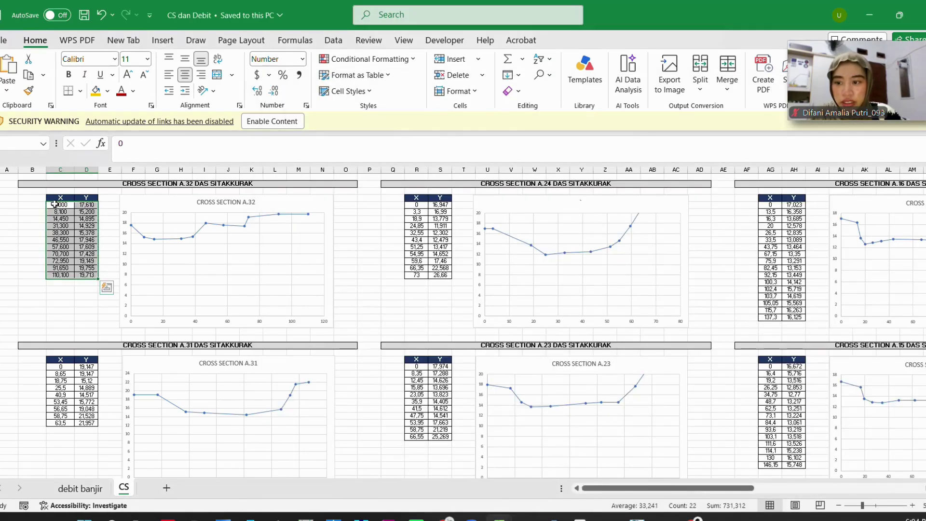
{"action": "left_click_drag", "start_coordinate": [60, 205], "coordinate": [87, 276]}
{"action": "left_click", "coordinate": [87, 233]}
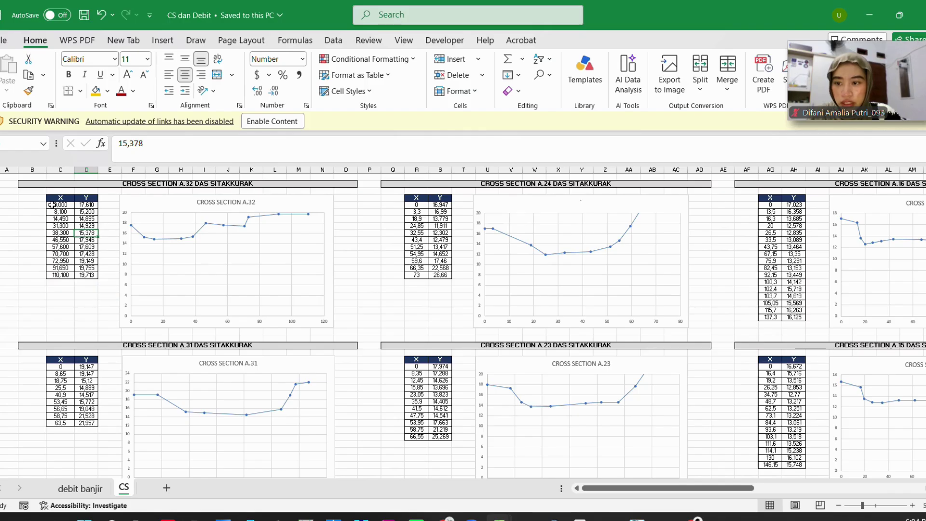
{"action": "left_click_drag", "start_coordinate": [52, 205], "coordinate": [96, 277]}
{"action": "key", "text": "ctrl+h"}
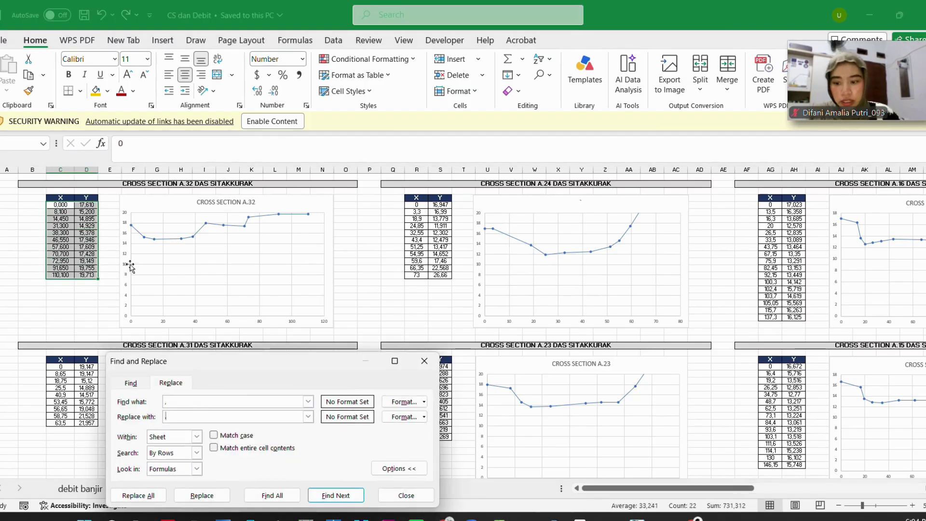
{"action": "left_click", "coordinate": [145, 497]}
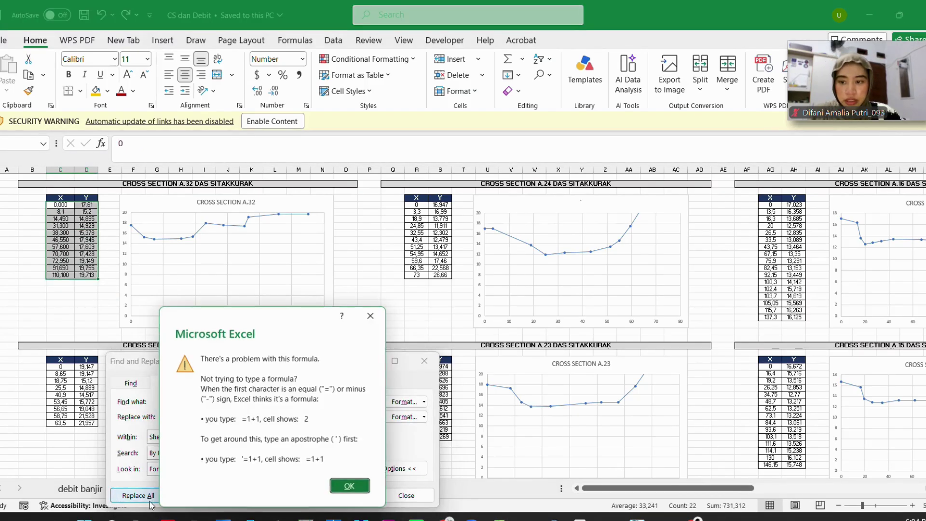
{"action": "left_click", "coordinate": [351, 483]}
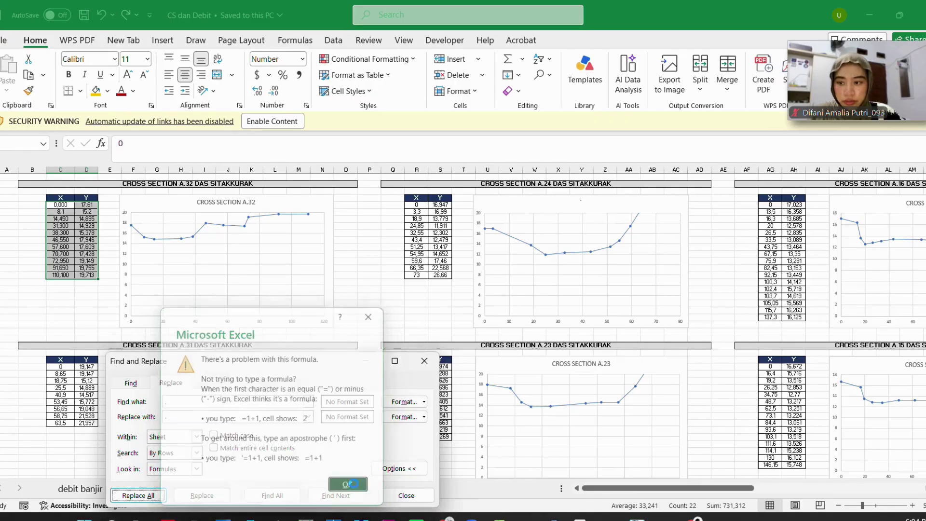
{"action": "left_click", "coordinate": [405, 496]}
Inspect the formulas behind cross section A.32's X values
{"action": "left_click", "coordinate": [61, 212]}
{"action": "left_click", "coordinate": [62, 226]}
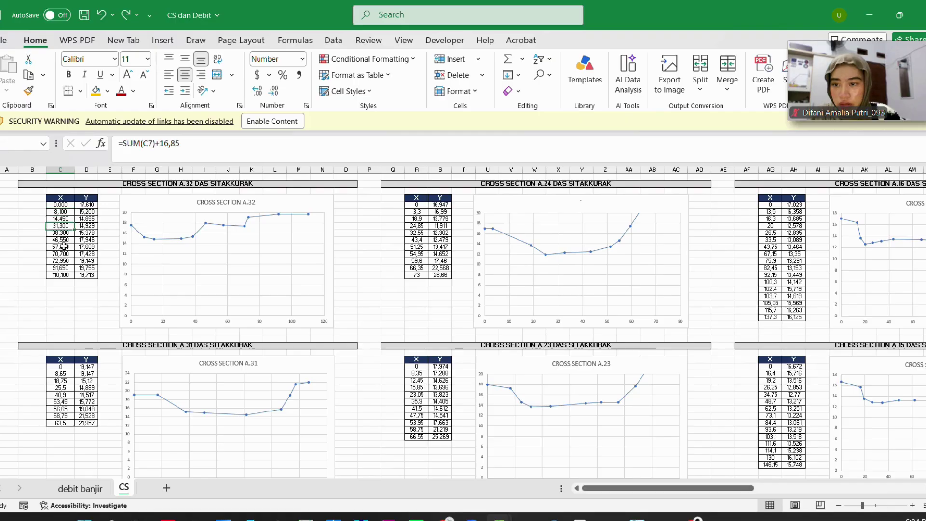
{"action": "left_click_drag", "start_coordinate": [63, 247], "coordinate": [69, 261]}
{"action": "left_click", "coordinate": [81, 290]}
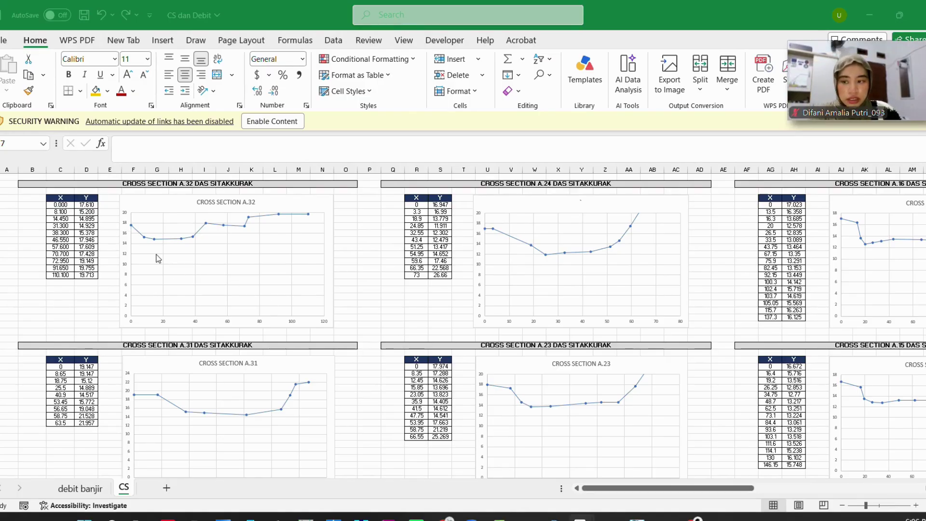
Copy cross section A.32's point-decimal X and Y values from the workbook over the first ten coordinate rows of station 1160
{"action": "left_click_drag", "start_coordinate": [62, 208], "coordinate": [88, 275]}
{"action": "key", "text": "ctrl+c"}
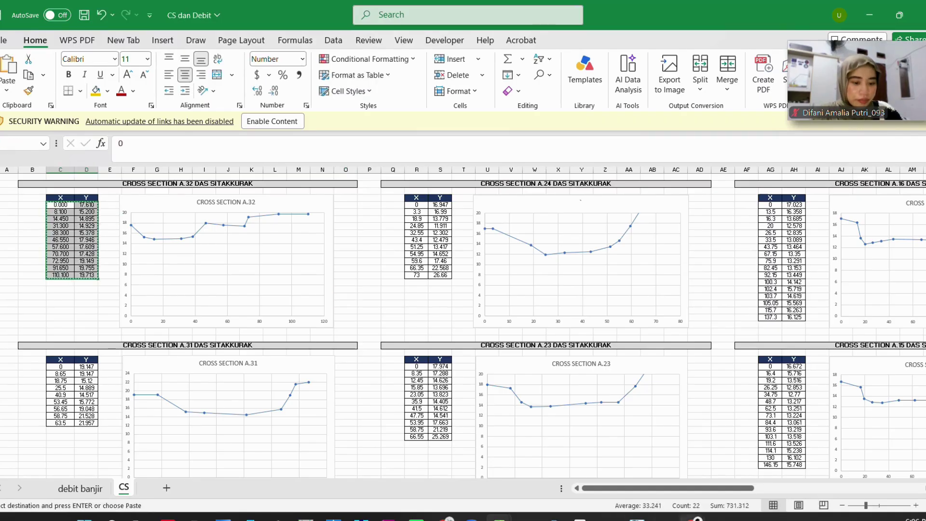
{"action": "mouse_move", "coordinate": [637, 516]}
{"action": "left_click", "coordinate": [484, 433]}
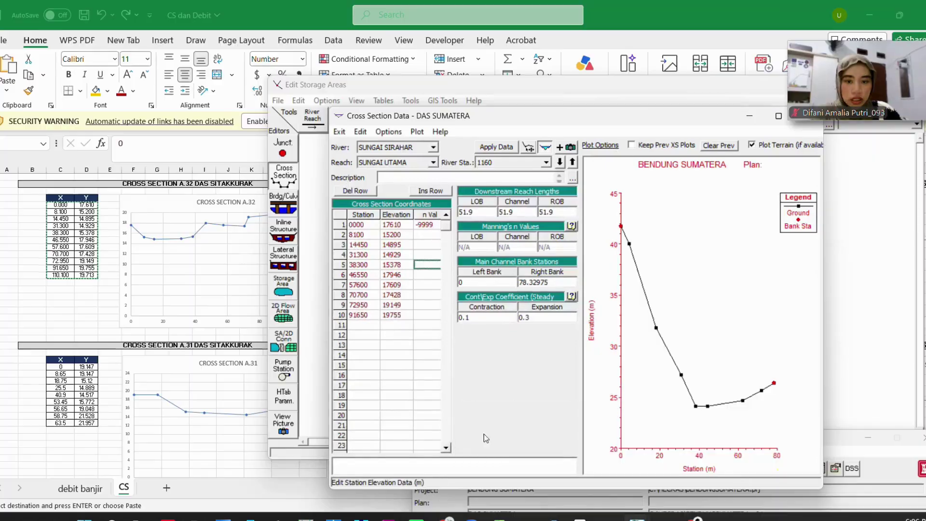
{"action": "left_click", "coordinate": [358, 225]}
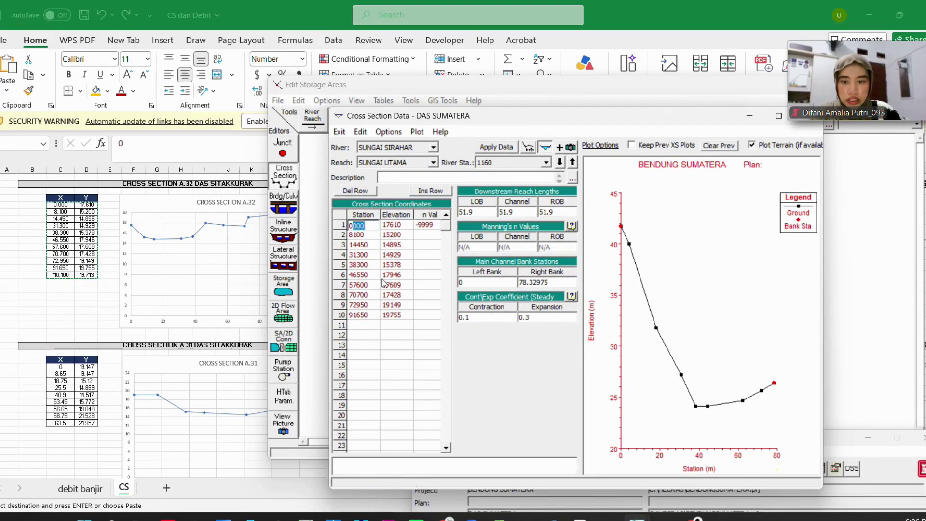
{"action": "left_click_drag", "start_coordinate": [358, 225], "coordinate": [398, 316]}
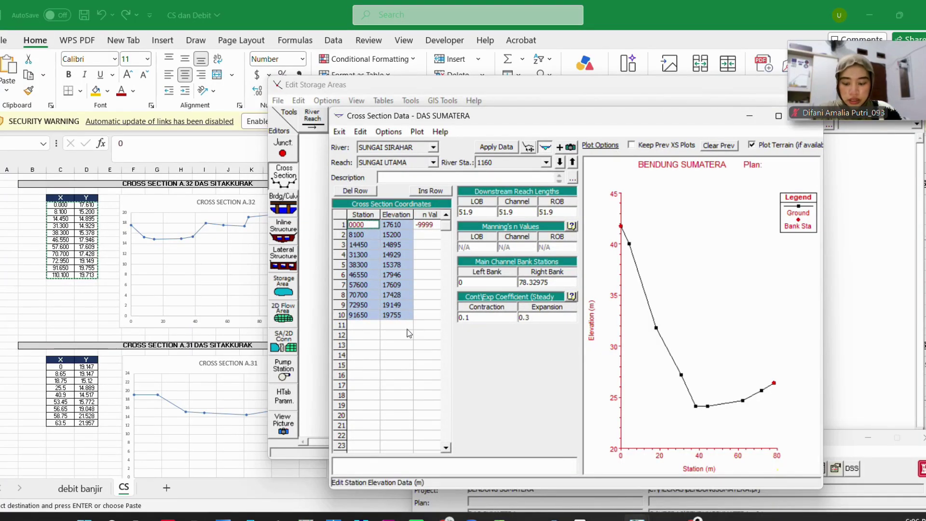
{"action": "left_click", "coordinate": [409, 335]}
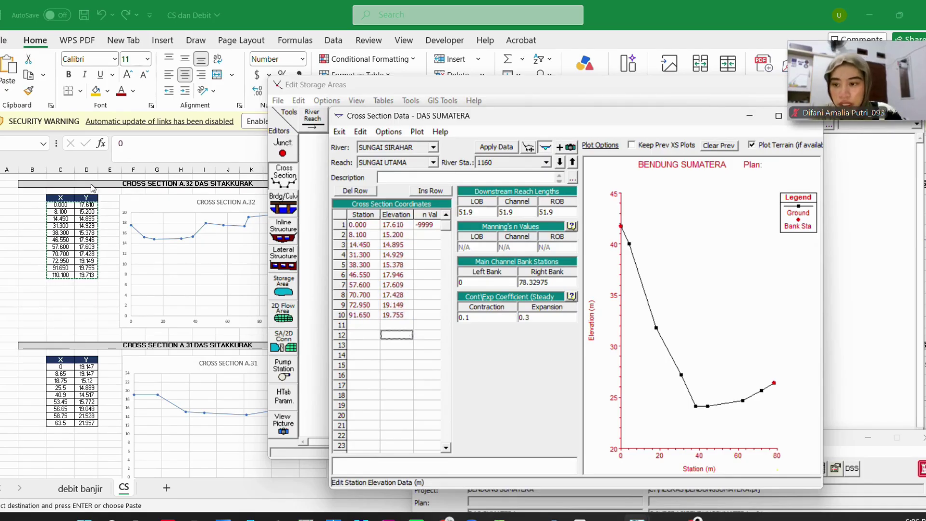
Enter a Manning's n value of 0.025 on the first coordinate row of station 1160
{"action": "left_click", "coordinate": [425, 225]}
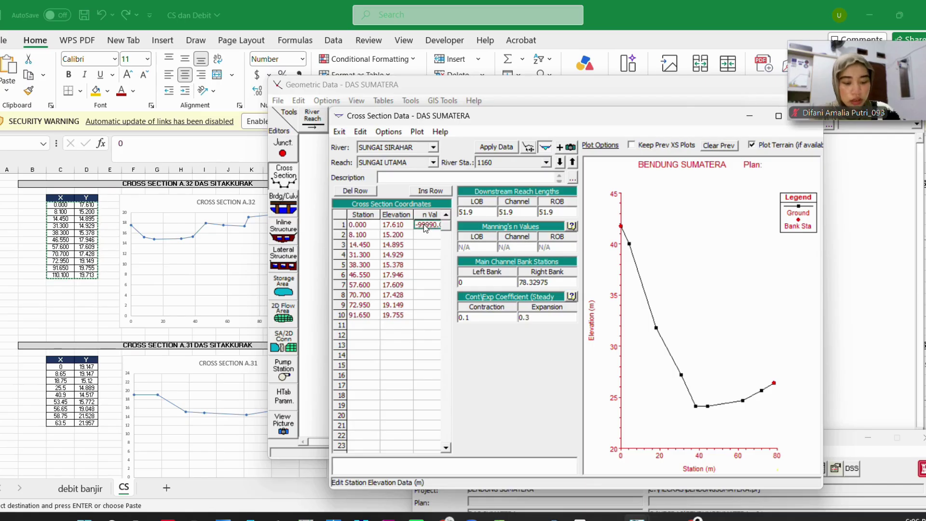
{"action": "type", "text": "0.025"}
{"action": "key", "text": "Return"}
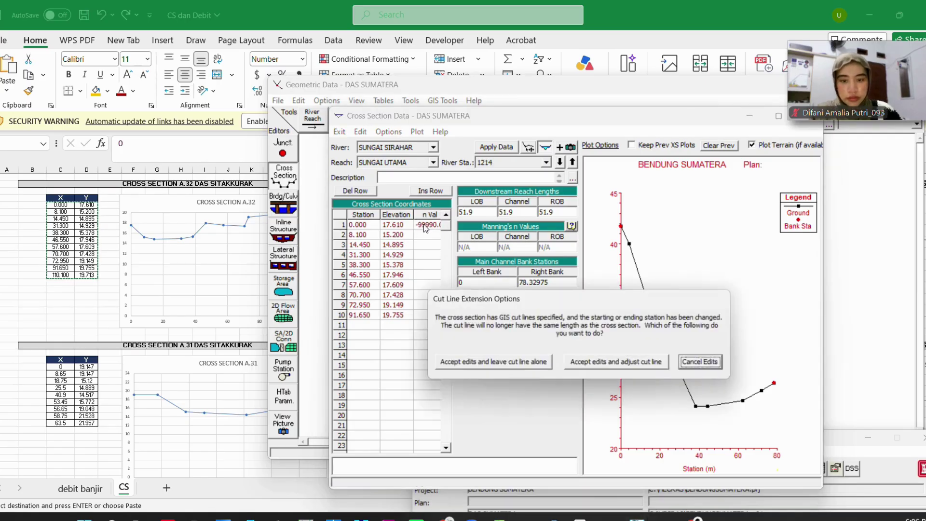
Paste the A.32 station and elevation coordinates into the cross section at river station 1214
{"action": "key", "text": "Return"}
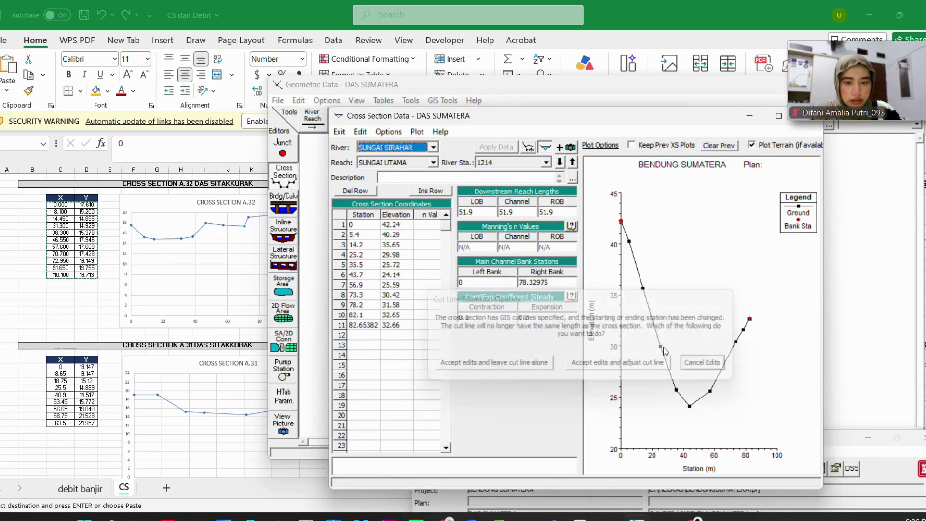
{"action": "key", "text": "alt+Tab"}
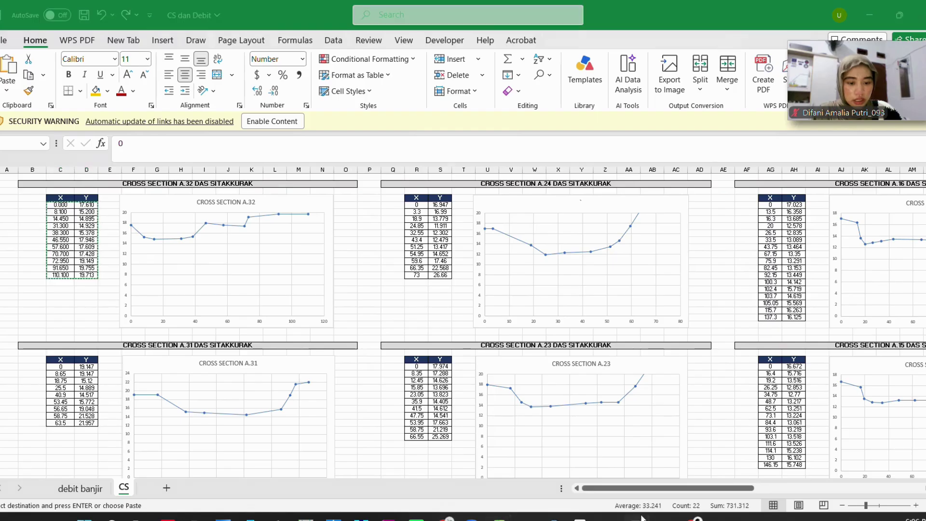
{"action": "mouse_move", "coordinate": [636, 519]}
{"action": "left_click", "coordinate": [761, 463]}
{"action": "left_click_drag", "start_coordinate": [359, 224], "coordinate": [401, 360]}
{"action": "key", "text": "ctrl+v"}
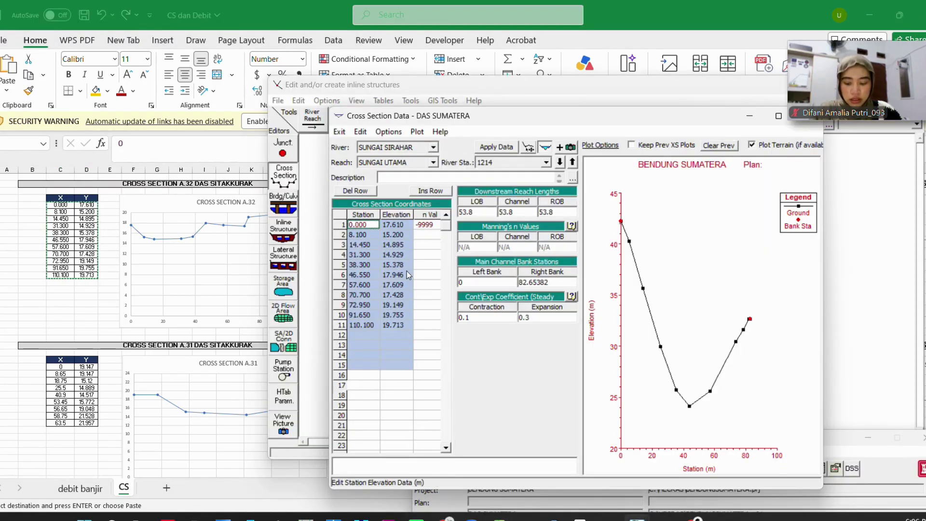
Set the first n value at river station 1214 to 0.025 and cancel the cross section edits
{"action": "left_click", "coordinate": [423, 225]}
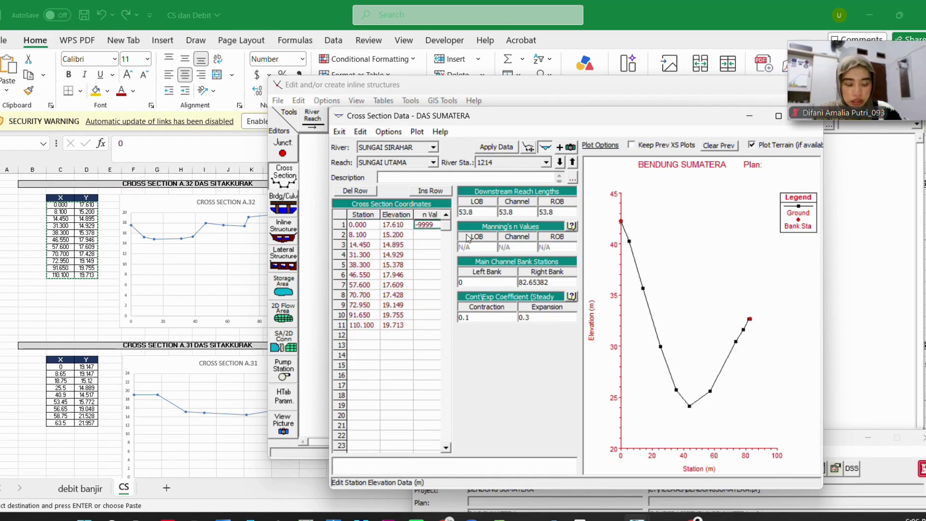
{"action": "key", "text": "Delete"}
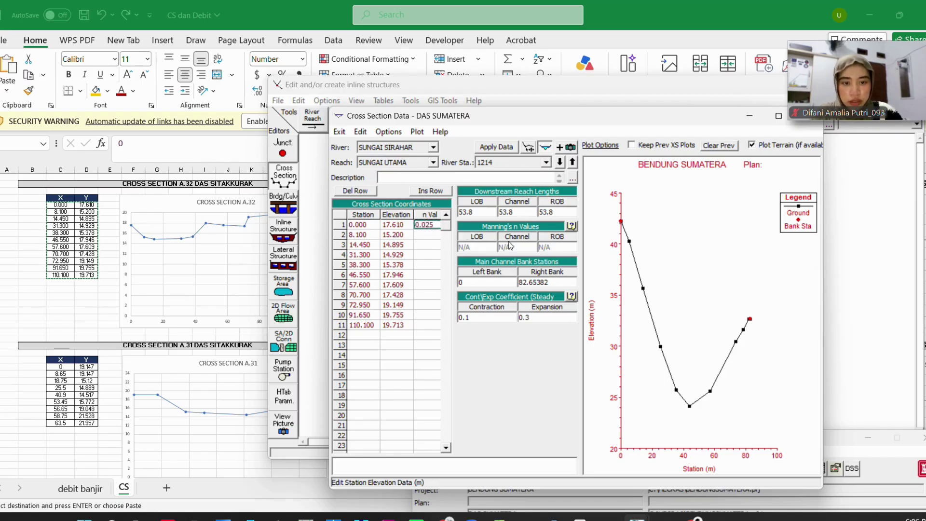
{"action": "scroll", "coordinate": [422, 331], "scroll_direction": "down", "scroll_amount": 1}
{"action": "left_click", "coordinate": [722, 363]}
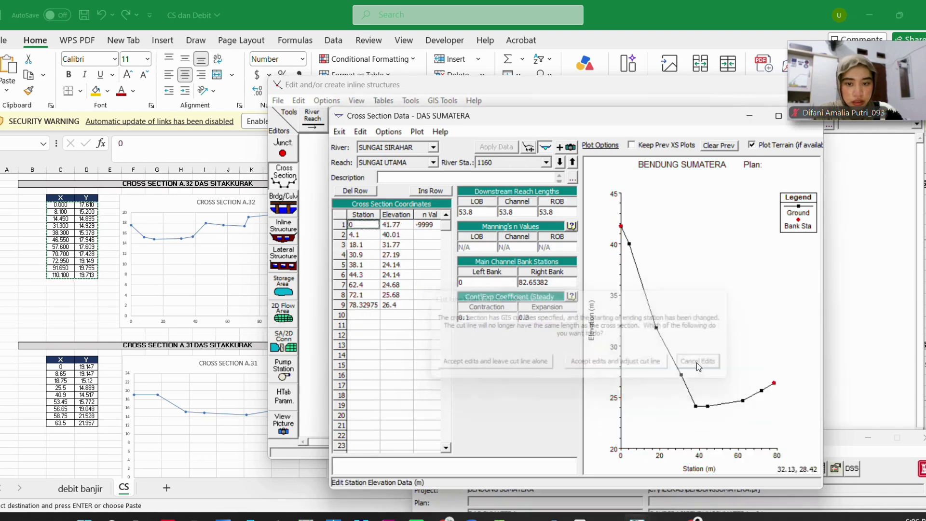
Try to paste the A.32 coordinates into the cross section table of river station 1160
{"action": "left_click", "coordinate": [496, 163]}
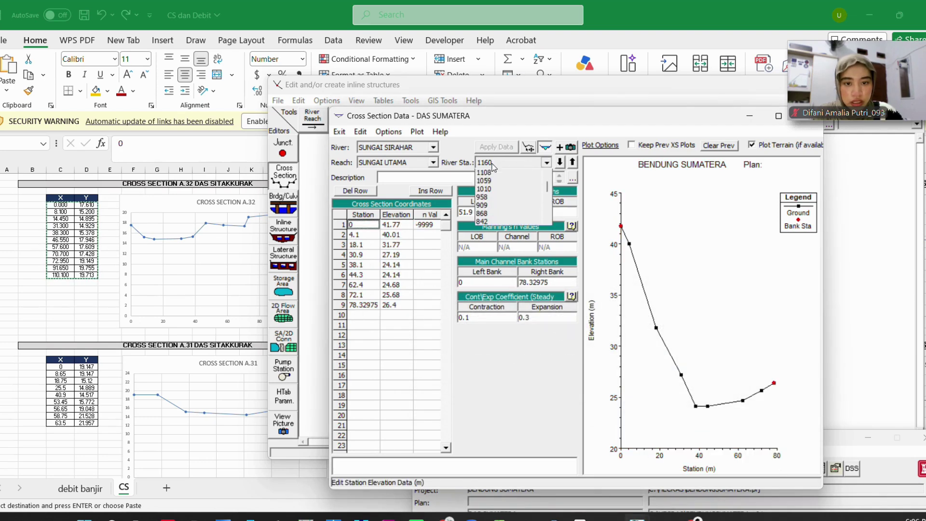
{"action": "left_click", "coordinate": [498, 177]}
{"action": "left_click", "coordinate": [355, 224]}
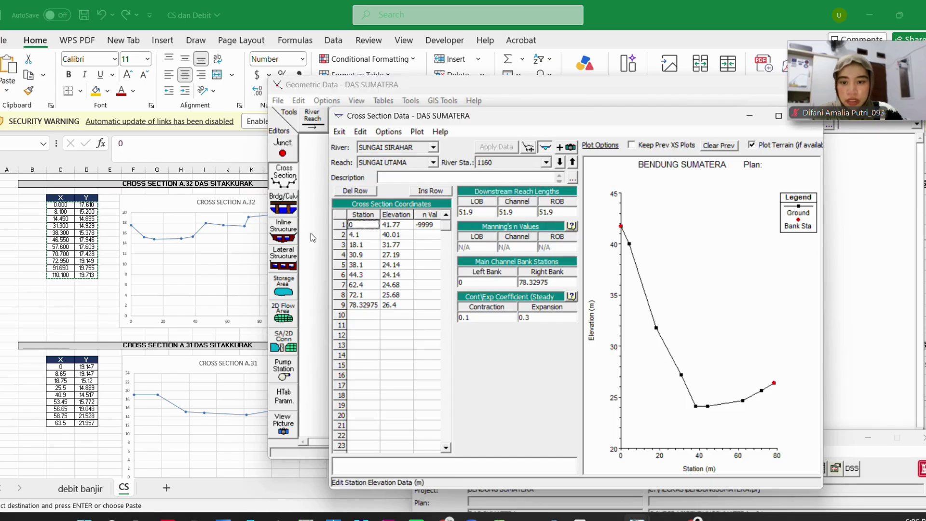
{"action": "key", "text": "ctrl+v"}
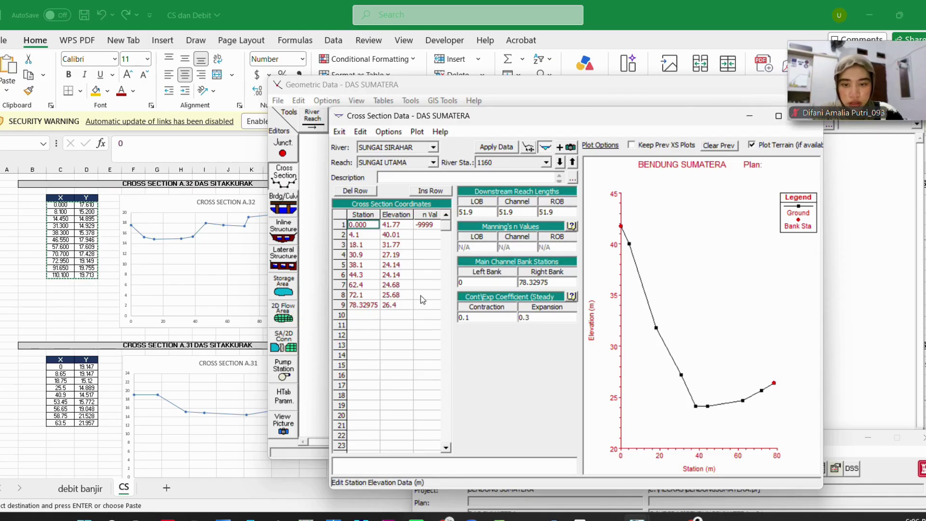
{"action": "key", "text": "ctrl+v"}
Copy the A.32 X and Y values from the Excel worksheet again and return to the HEC-RAS cross section editor
{"action": "key", "text": "alt+Tab"}
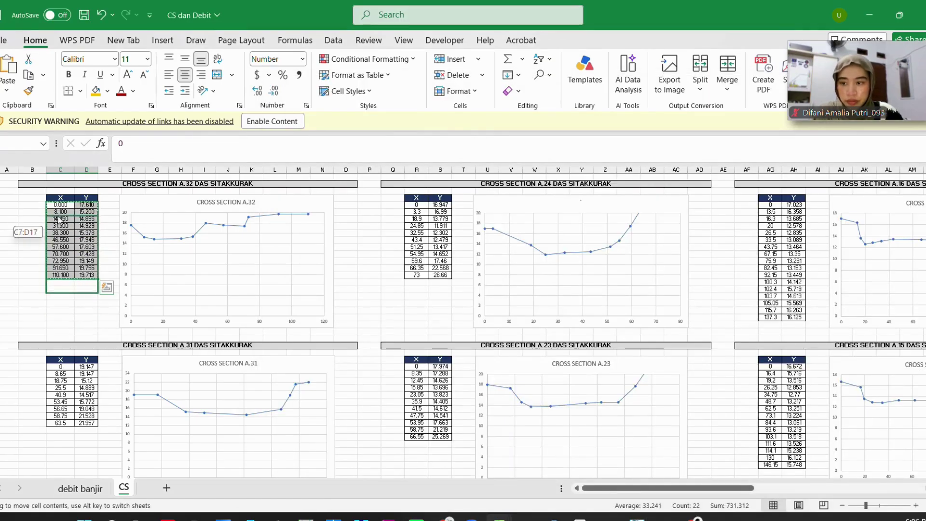
{"action": "key", "text": "ctrl+c"}
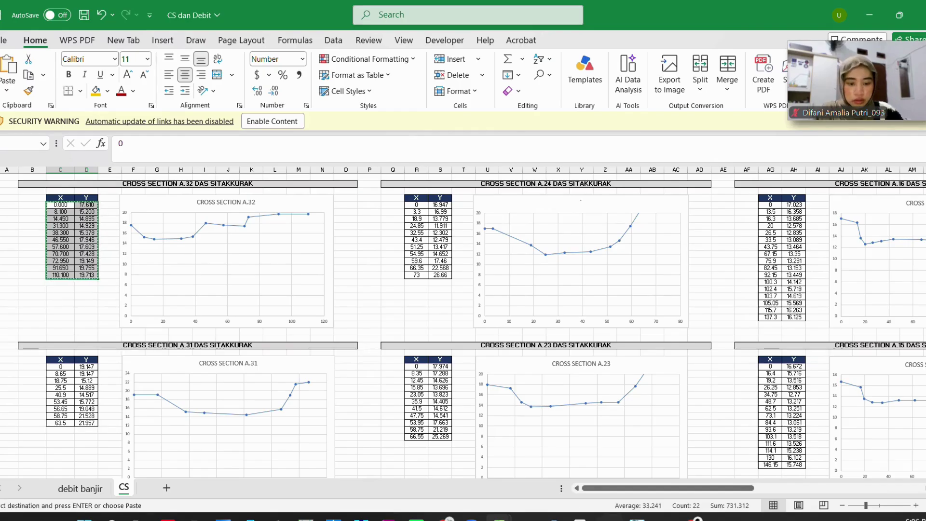
{"action": "mouse_move", "coordinate": [637, 516]}
{"action": "left_click", "coordinate": [701, 472]}
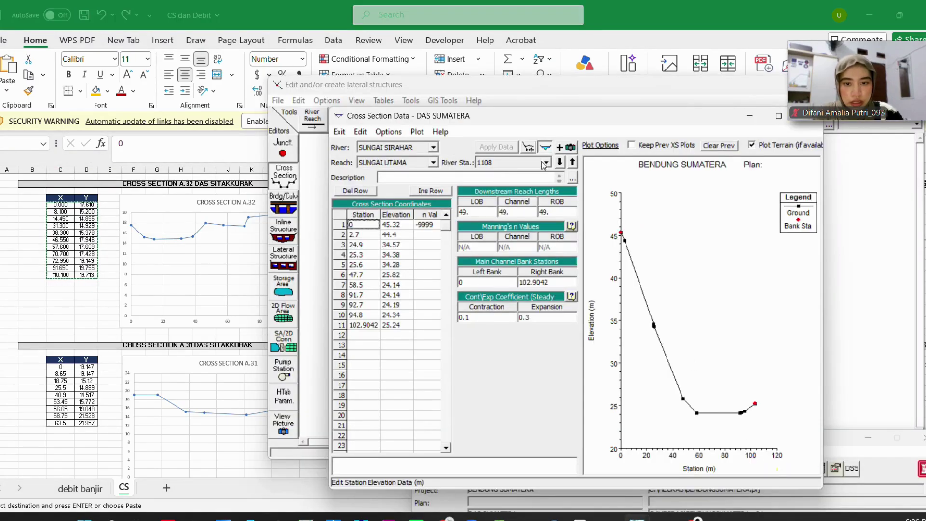
Go to river station 1160 and replace its station and elevation coordinates with the copied A.32 values
{"action": "left_click", "coordinate": [570, 163]}
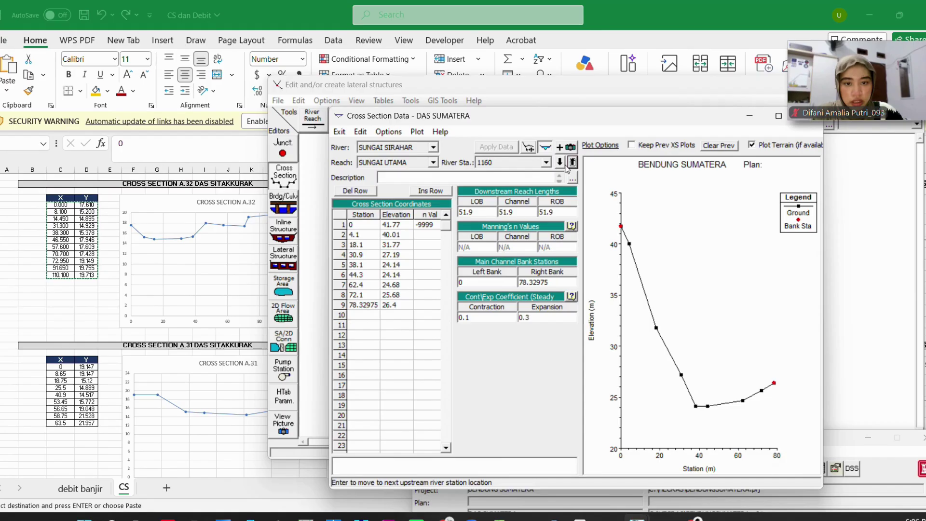
{"action": "left_click", "coordinate": [548, 164]}
{"action": "left_click", "coordinate": [547, 164]}
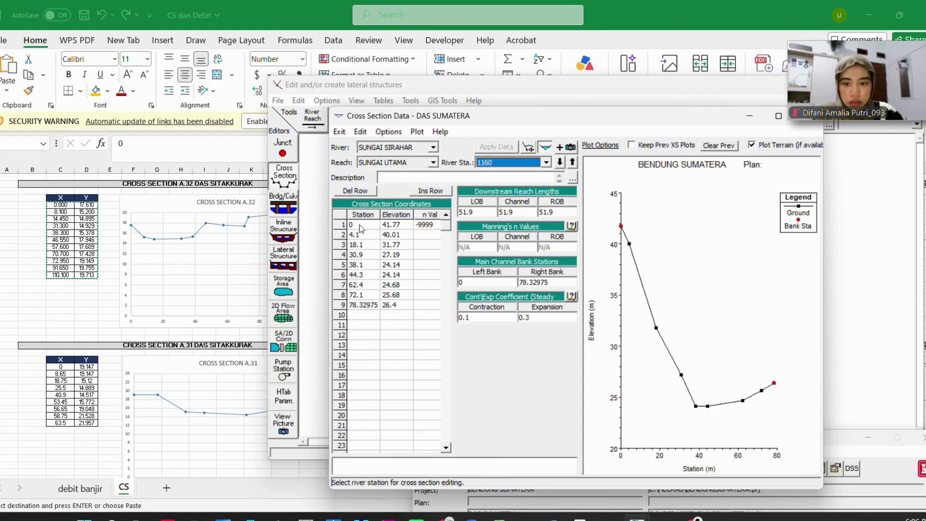
{"action": "left_click_drag", "start_coordinate": [357, 225], "coordinate": [381, 269]}
{"action": "key", "text": "ctrl+v"}
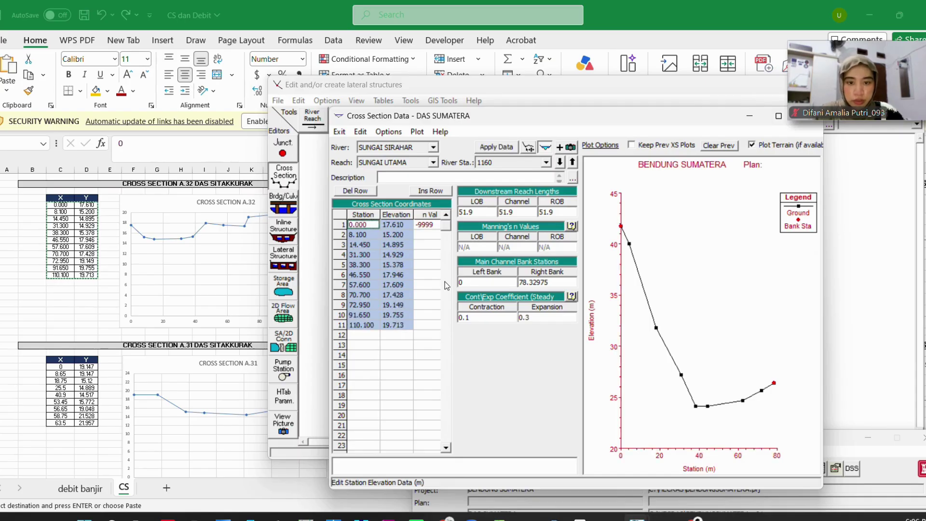
Set the first n value at river station 1160 to 0.025 and accept the edits, leaving the cut line alone
{"action": "left_click", "coordinate": [434, 226]}
{"action": "left_click", "coordinate": [434, 225]}
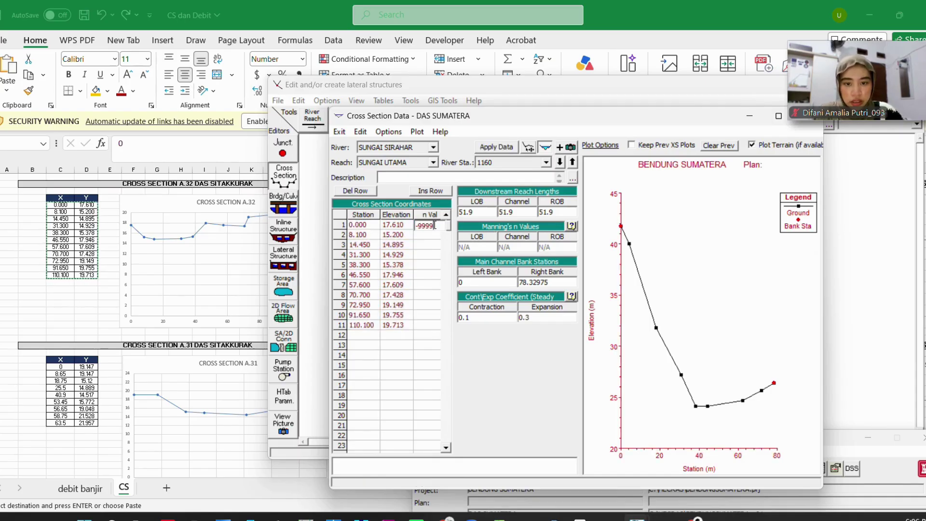
{"action": "type", "text": "0.025"}
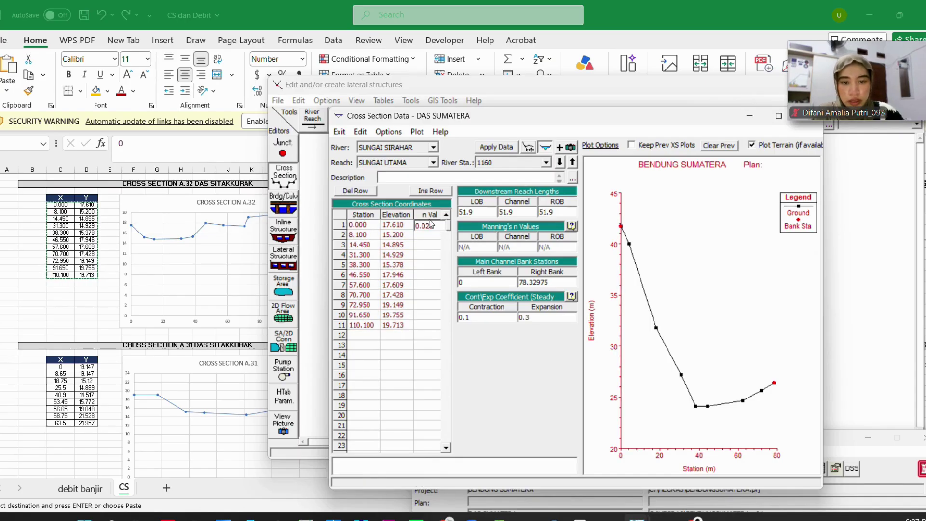
{"action": "left_click", "coordinate": [561, 163]}
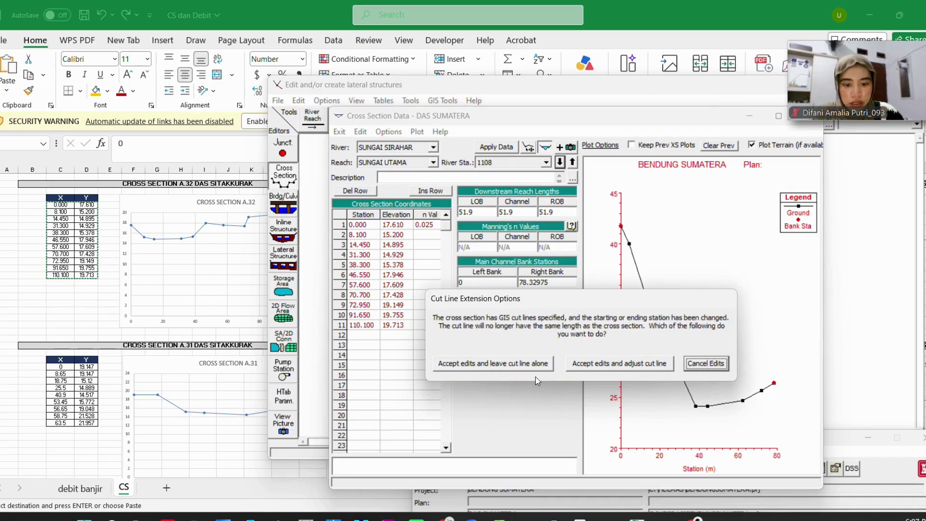
{"action": "left_click", "coordinate": [494, 364]}
Accept the edits at river station 1627 with the cut line adjusted, dismiss the bank station warning, and reopen that cross section
{"action": "left_click", "coordinate": [623, 357]}
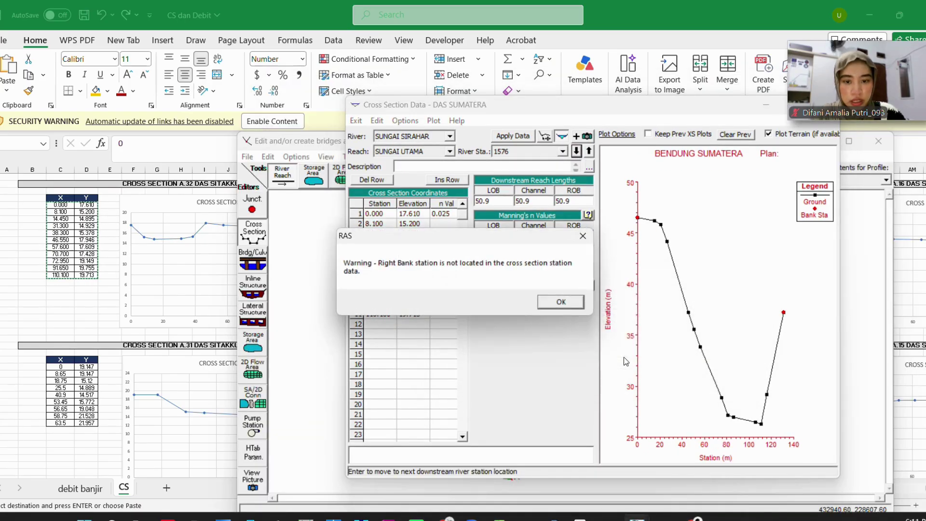
{"action": "left_click", "coordinate": [554, 303]}
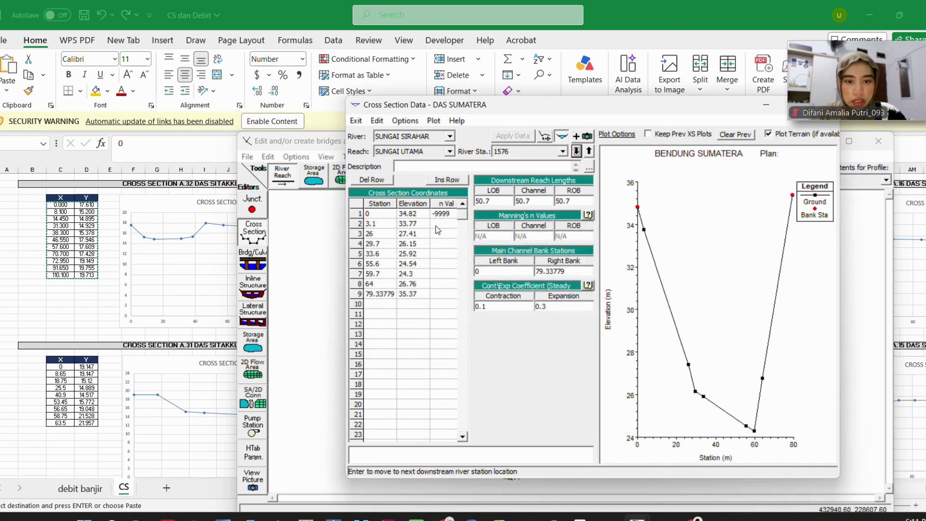
{"action": "left_click", "coordinate": [588, 151]}
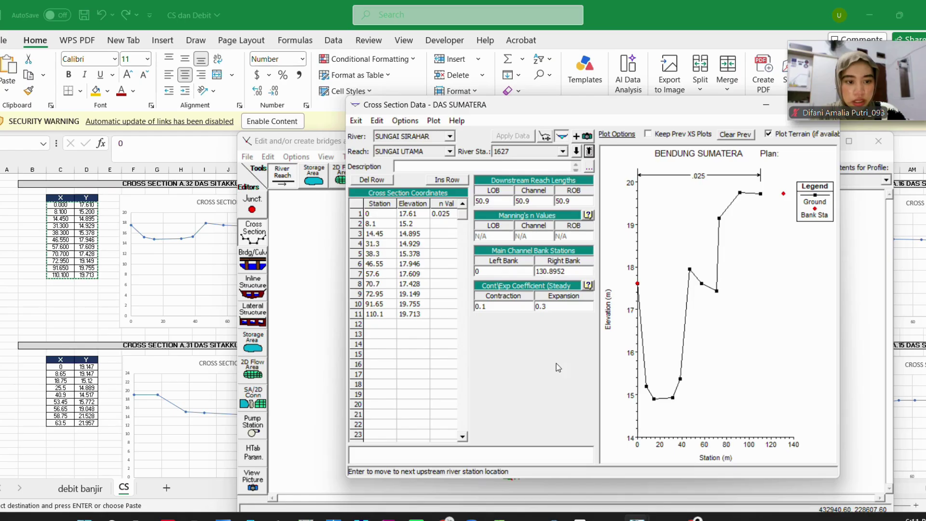
{"action": "left_click", "coordinate": [563, 151]}
{"action": "left_click", "coordinate": [518, 162]}
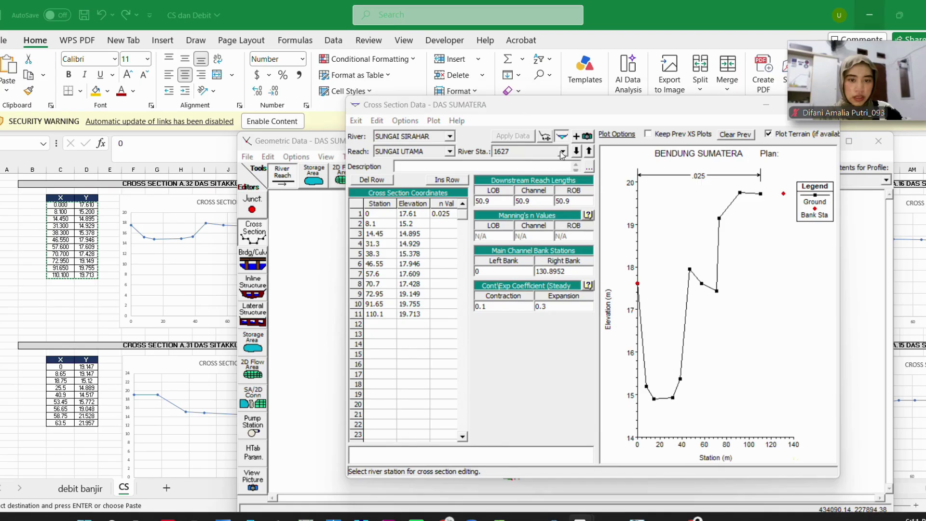
Select river station 1576 and copy the X and Y values of cross section A.31 from the Excel worksheet
{"action": "left_click", "coordinate": [563, 152]}
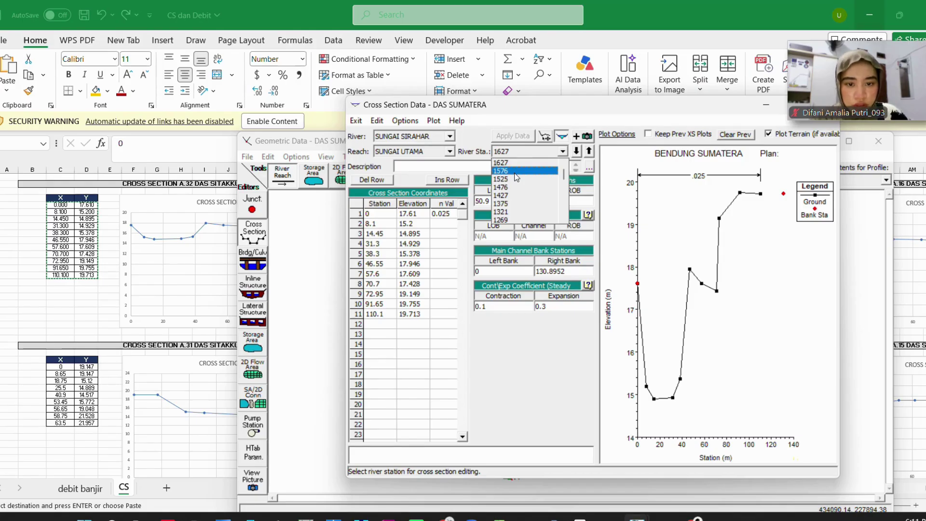
{"action": "left_click", "coordinate": [515, 172]}
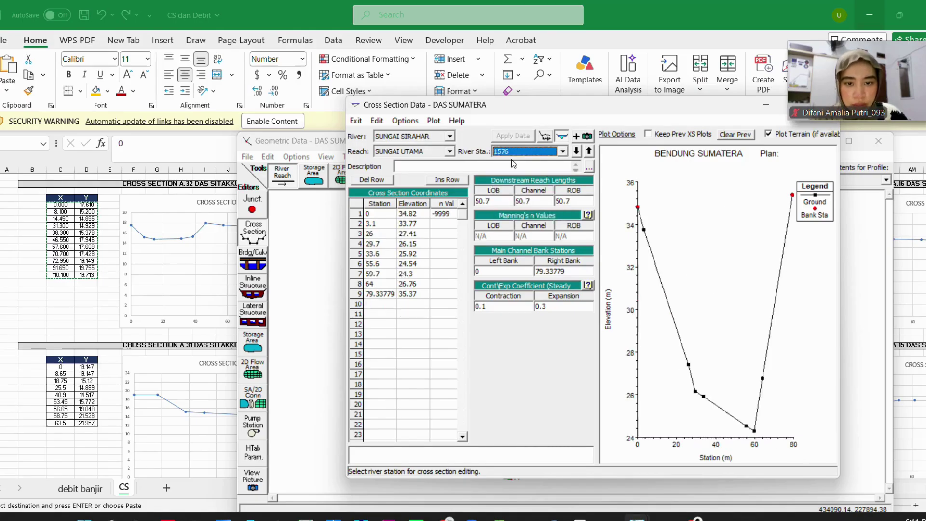
{"action": "scroll", "coordinate": [124, 297], "scroll_direction": "down", "scroll_amount": 2}
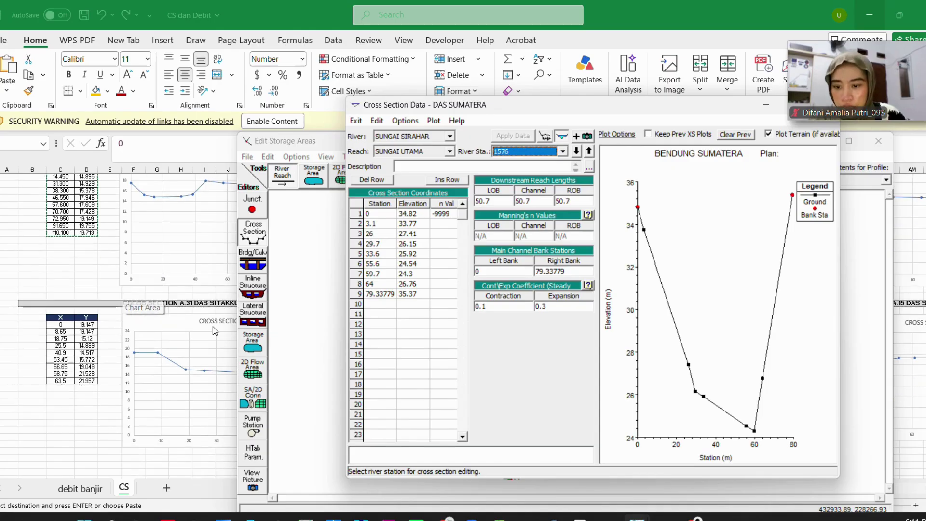
{"action": "left_click", "coordinate": [76, 291]}
{"action": "scroll", "coordinate": [275, 373], "scroll_direction": "down", "scroll_amount": 5}
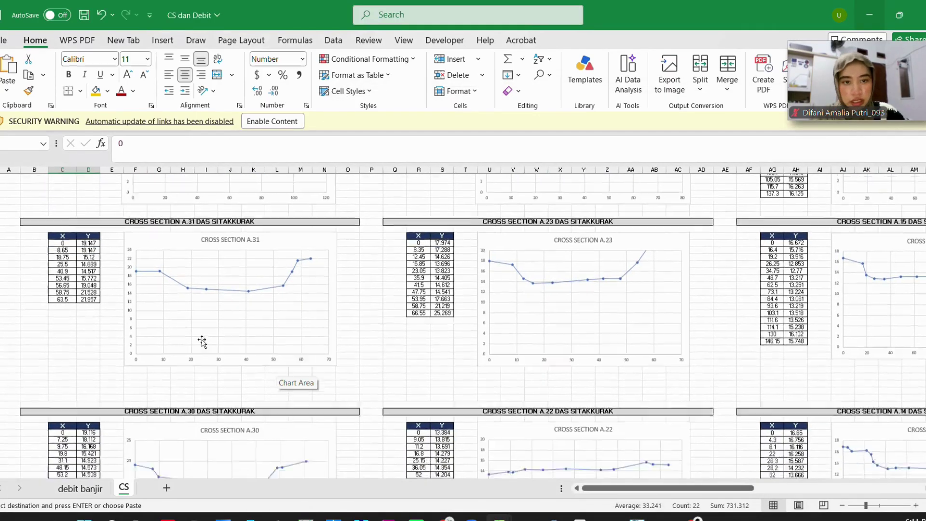
{"action": "left_click_drag", "start_coordinate": [60, 219], "coordinate": [87, 276]}
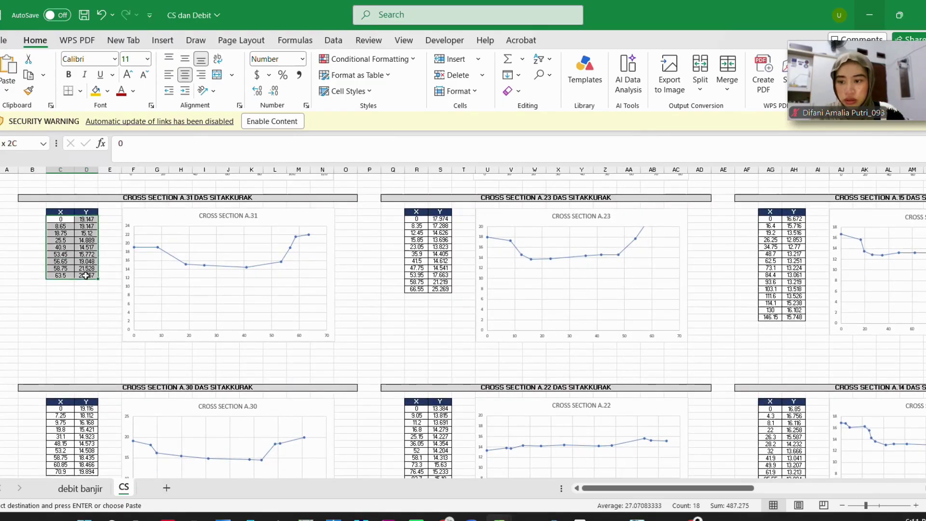
{"action": "key", "text": "ctrl+c"}
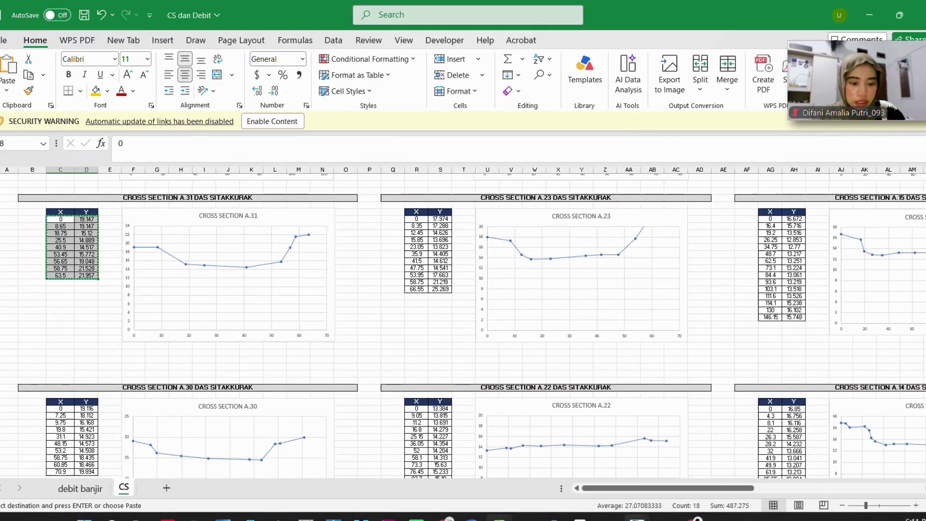
Back in HEC-RAS, replace the station and elevation coordinates of river station 1576 with the copied A.31 values
{"action": "mouse_move", "coordinate": [636, 518]}
{"action": "left_click", "coordinate": [777, 475]}
{"action": "left_click_drag", "start_coordinate": [381, 213], "coordinate": [412, 303]}
{"action": "key", "text": "ctrl+v"}
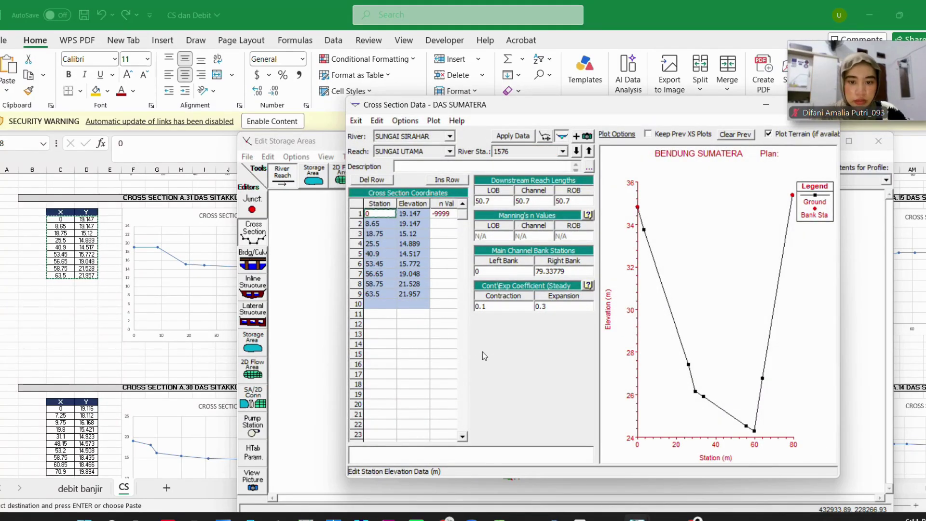
{"action": "left_click", "coordinate": [386, 26]}
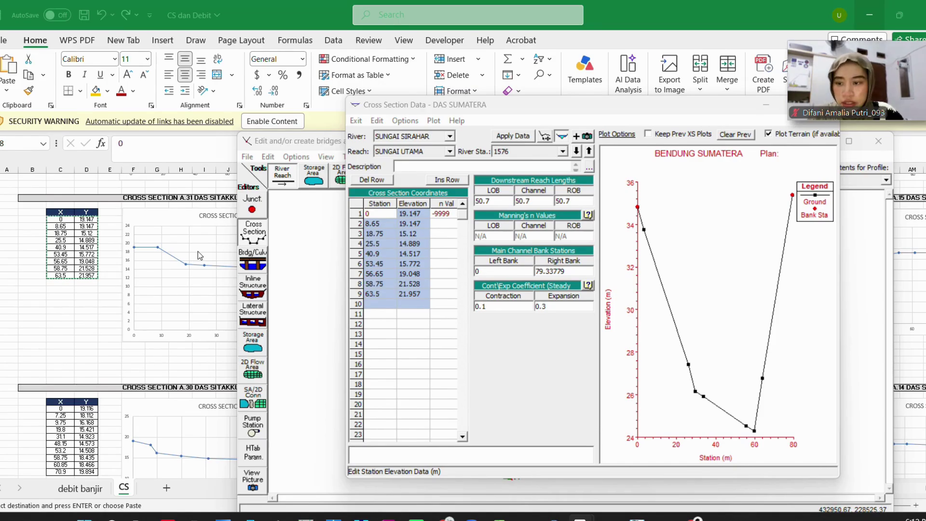
{"action": "scroll", "coordinate": [127, 395], "scroll_direction": "up", "scroll_amount": 4}
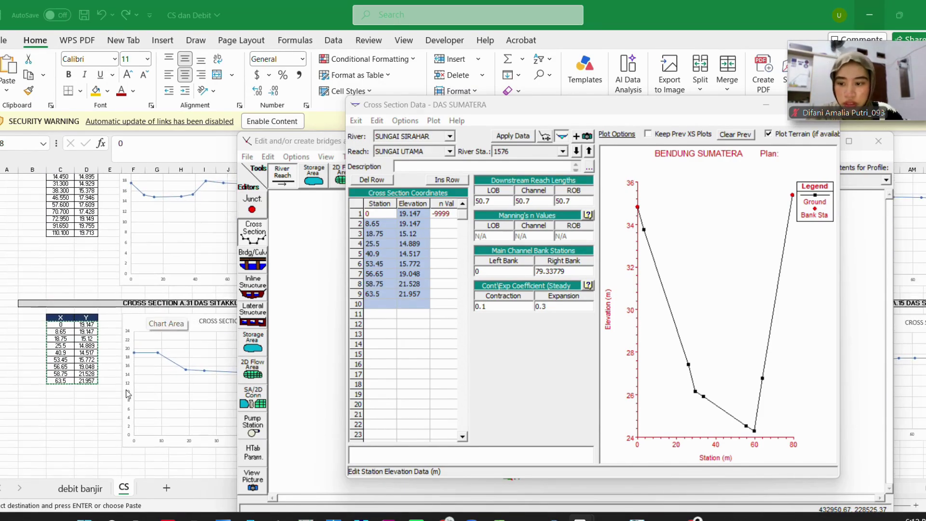
Set the first n value at river station 1576 to 0.025, accept the edits with the cut line adjusted, and dismiss the warning
{"action": "left_click", "coordinate": [441, 214]}
{"action": "type", "text": "0.025"}
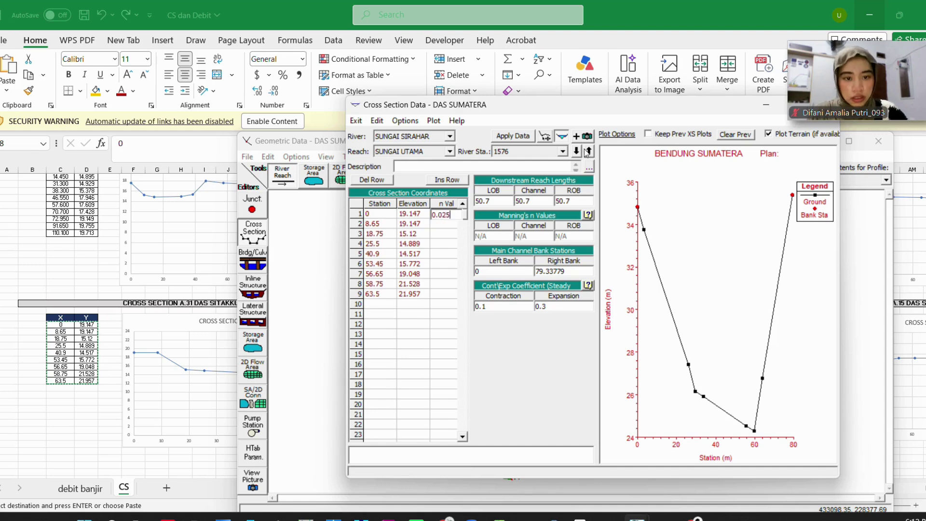
{"action": "left_click", "coordinate": [576, 151]}
{"action": "left_click", "coordinate": [636, 352]}
{"action": "left_click", "coordinate": [562, 303]}
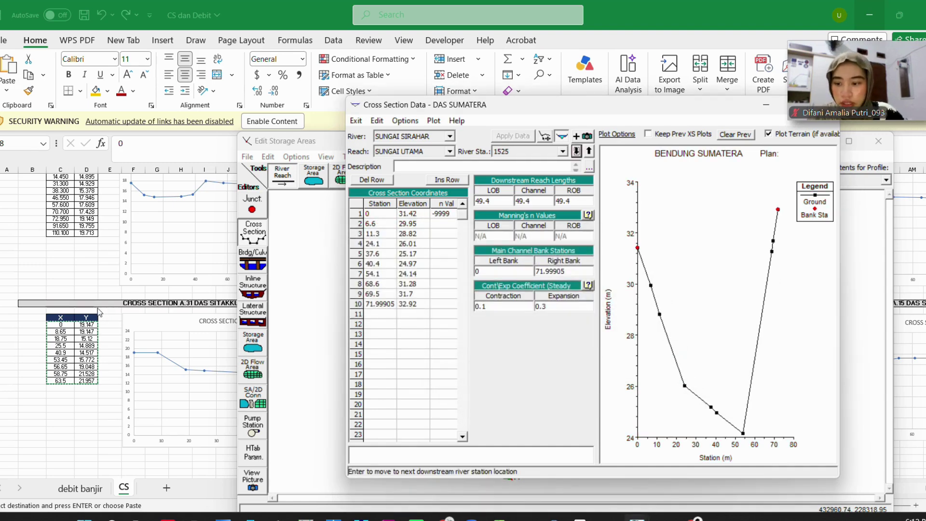
Open river station 1525 and replace its station and elevation coordinates with the X and Y values of cross section A.30 from the Excel worksheet
{"action": "left_click", "coordinate": [556, 149]}
{"action": "scroll", "coordinate": [535, 169], "scroll_direction": "up", "scroll_amount": 1}
{"action": "left_click", "coordinate": [502, 368]}
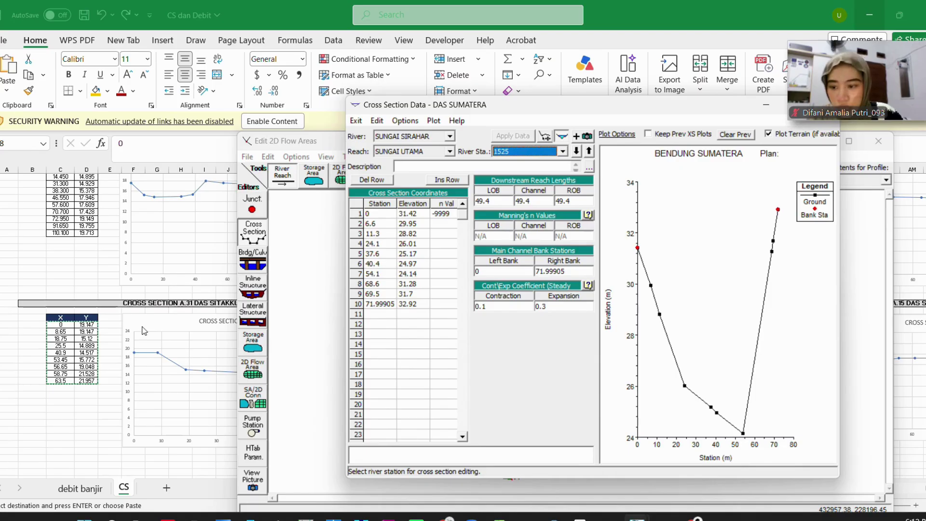
{"action": "scroll", "coordinate": [144, 331], "scroll_direction": "down", "scroll_amount": 9}
{"action": "left_click", "coordinate": [59, 224]}
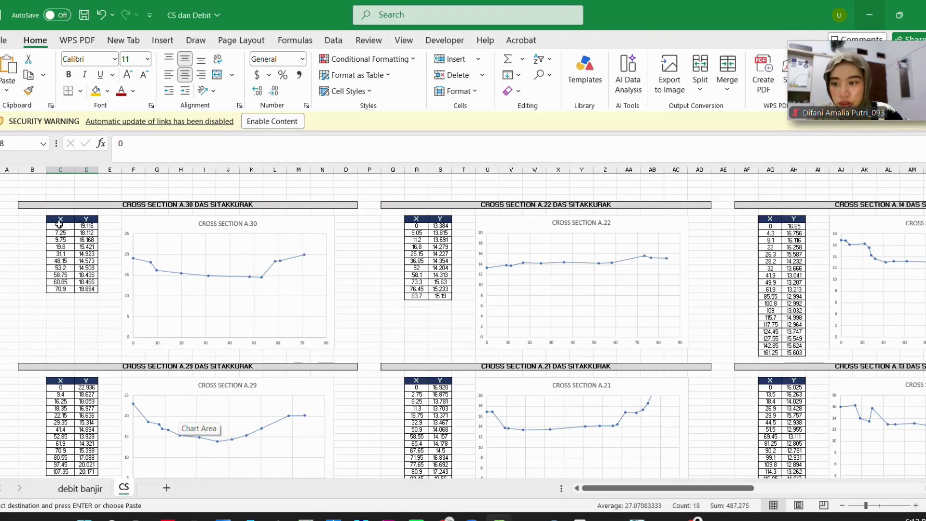
{"action": "left_click_drag", "start_coordinate": [59, 225], "coordinate": [87, 289]}
{"action": "key", "text": "ctrl+c"}
{"action": "mouse_move", "coordinate": [637, 517]}
{"action": "left_click", "coordinate": [772, 482]}
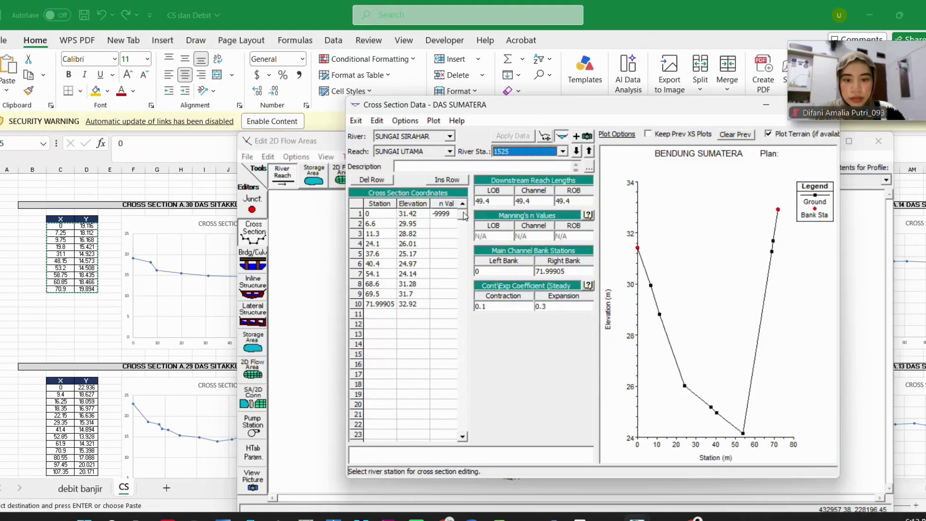
{"action": "key", "text": "ctrl+v"}
Set the first n value at river station 1525 to 0.025 and advance to river station 1476, accepting the edits
{"action": "left_click", "coordinate": [443, 214]}
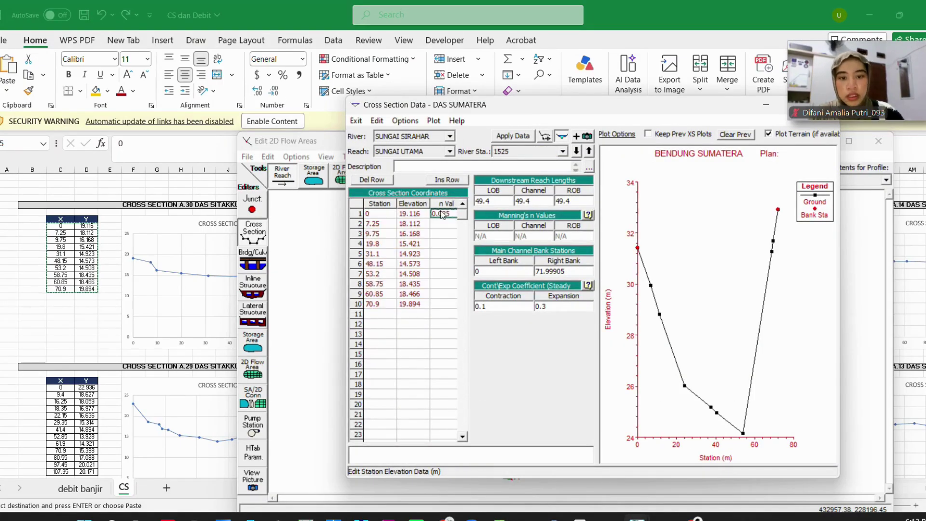
{"action": "left_click", "coordinate": [576, 151]}
{"action": "left_click", "coordinate": [512, 347]}
{"action": "key", "text": "Return"}
Copy the X and Y values of cross section A.29 from Excel into the station and elevation coordinates of HEC-RAS river station 1476
{"action": "scroll", "coordinate": [159, 371], "scroll_direction": "down", "scroll_amount": 5}
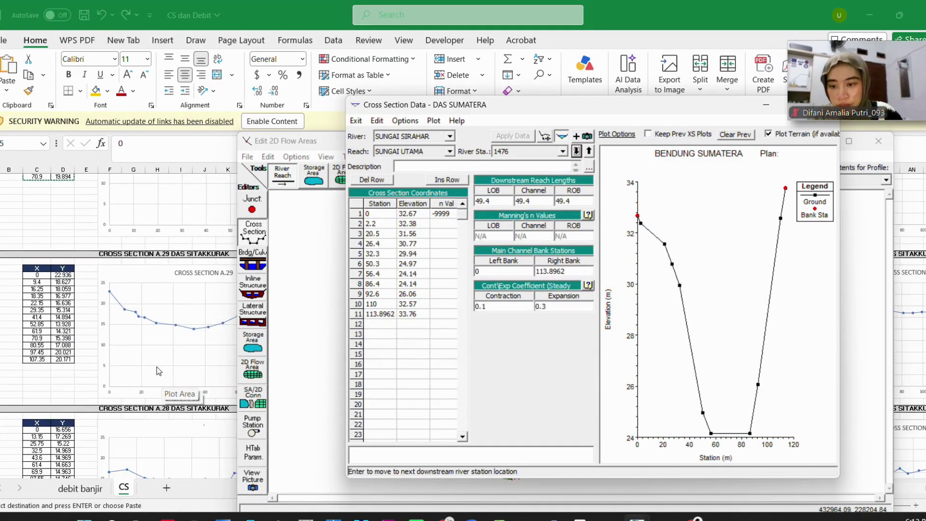
{"action": "scroll", "coordinate": [158, 371], "scroll_direction": "down", "scroll_amount": 2}
{"action": "left_click_drag", "start_coordinate": [60, 240], "coordinate": [87, 324]}
{"action": "key", "text": "ctrl+c"}
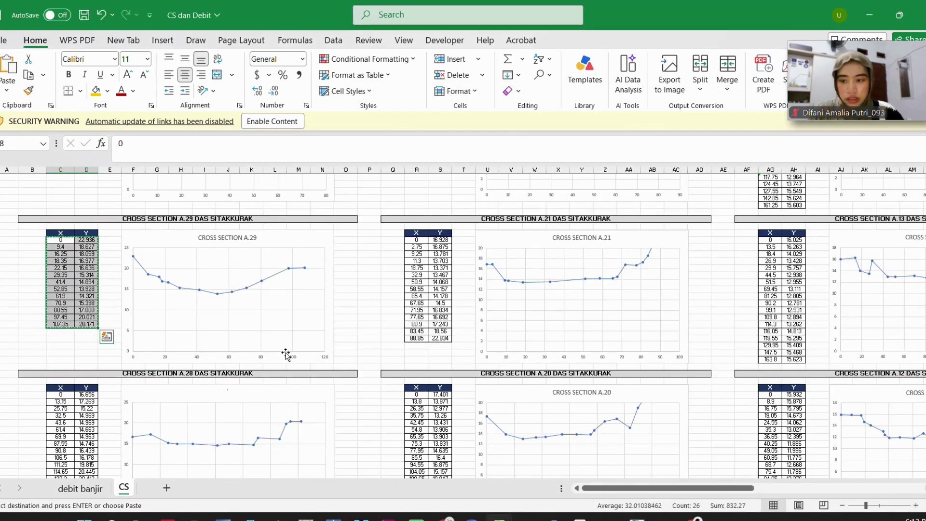
{"action": "mouse_move", "coordinate": [637, 515]}
{"action": "left_click", "coordinate": [749, 457]}
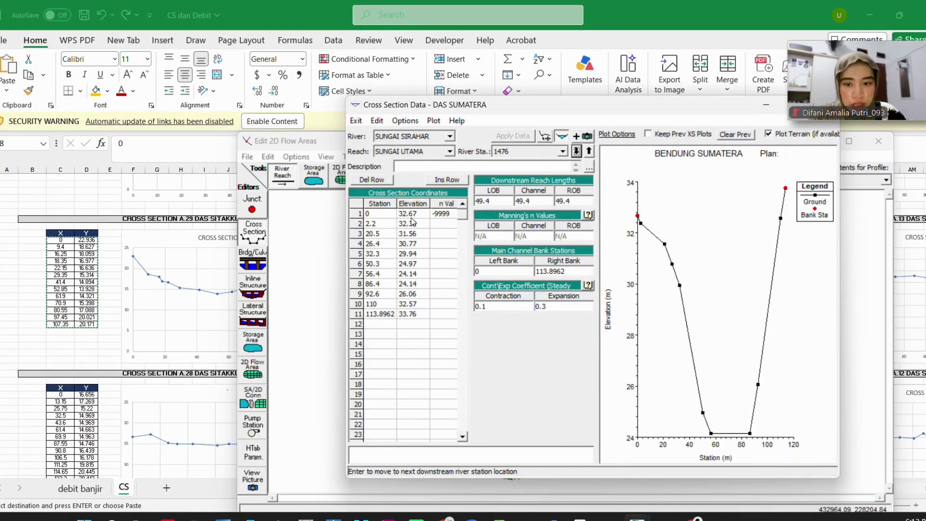
{"action": "key", "text": "ctrl+v"}
Set the first n value at river station 1476 to 0.025 and advance to river station 1427, accepting the edits with the cut line adjusted
{"action": "left_click", "coordinate": [436, 214]}
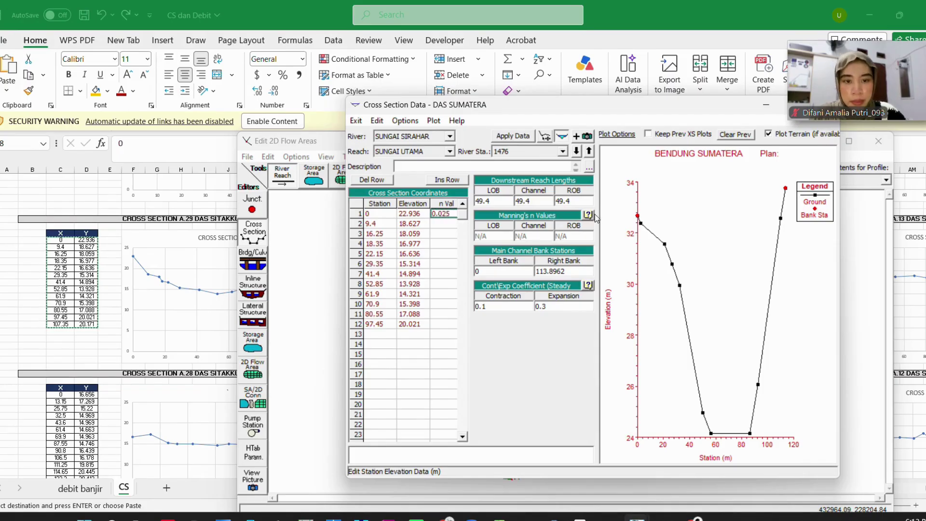
{"action": "left_click", "coordinate": [577, 152]}
{"action": "left_click", "coordinate": [618, 351]}
{"action": "left_click", "coordinate": [560, 303]}
Copy the X and Y values of cross section A.28 from Excel into the station and elevation coordinates of HEC-RAS river station 1427
{"action": "scroll", "coordinate": [128, 316], "scroll_direction": "down", "scroll_amount": 4}
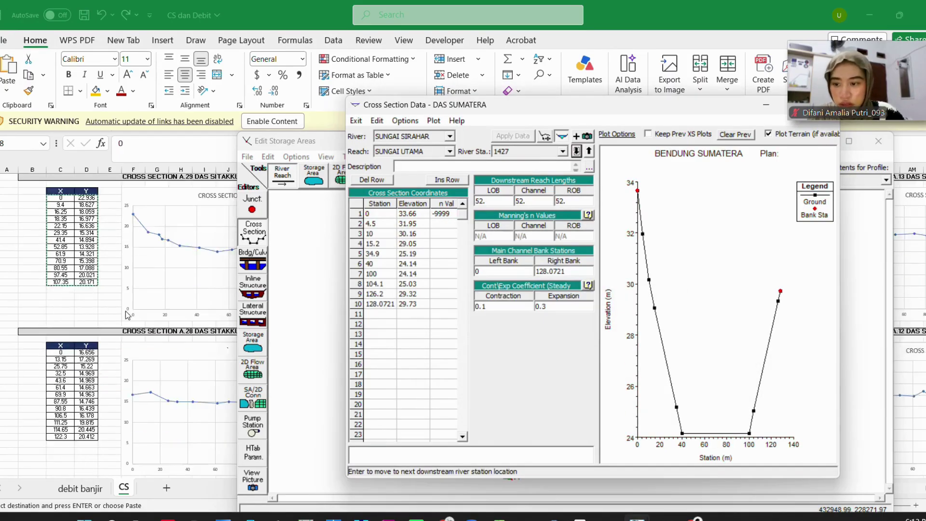
{"action": "left_click", "coordinate": [129, 316]}
{"action": "left_click_drag", "start_coordinate": [57, 309], "coordinate": [93, 394]}
{"action": "key", "text": "ctrl+c"}
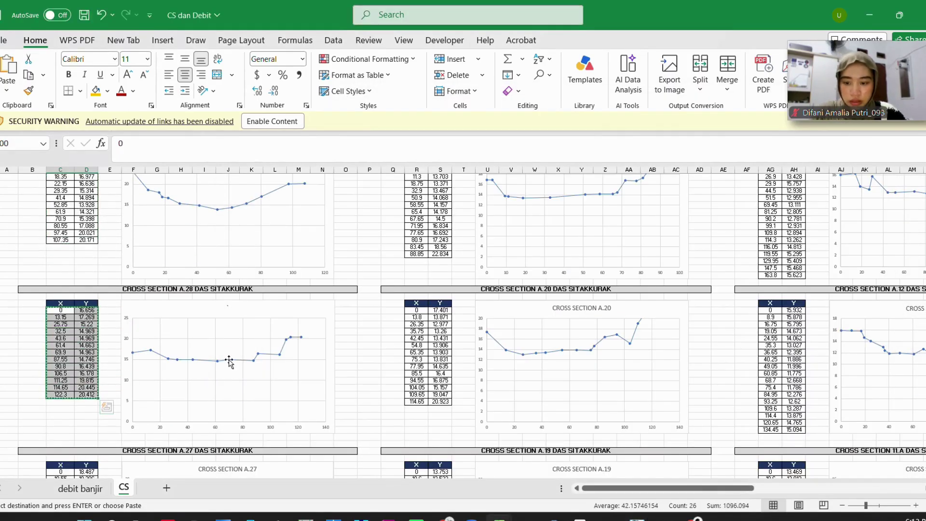
{"action": "scroll", "coordinate": [284, 330], "scroll_direction": "down", "scroll_amount": 2}
{"action": "mouse_move", "coordinate": [636, 517]}
{"action": "left_click", "coordinate": [768, 467]}
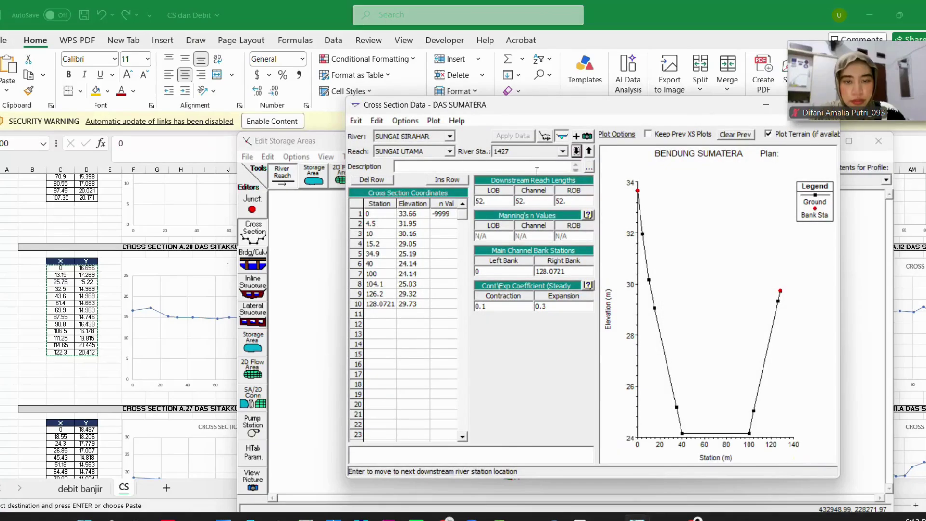
{"action": "left_click_drag", "start_coordinate": [368, 213], "coordinate": [446, 313]}
{"action": "key", "text": "ctrl+v"}
Set the first n value at river station 1427 to 0.025 and advance to river station 1375, accepting the edits and dismissing the bank station warning
{"action": "left_click", "coordinate": [443, 214]}
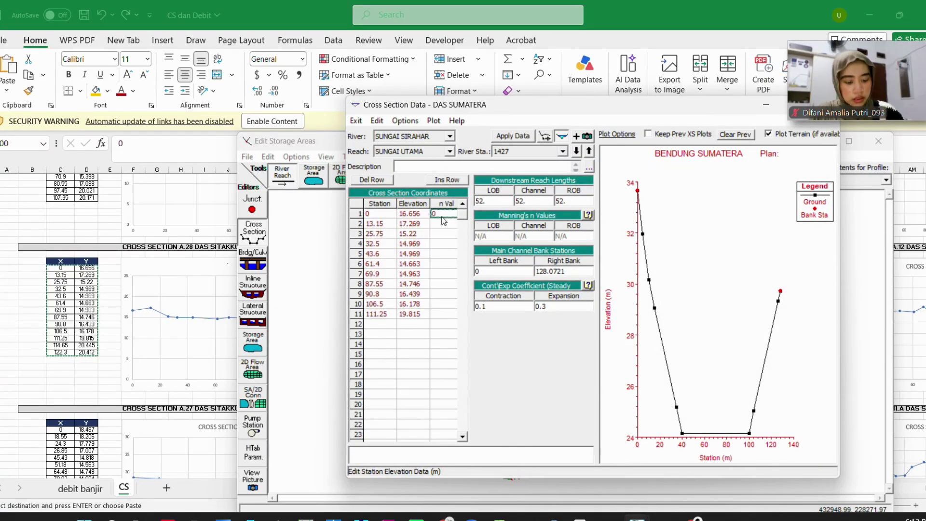
{"action": "type", "text": "0.025"}
{"action": "left_click", "coordinate": [577, 152]}
{"action": "left_click", "coordinate": [578, 352]}
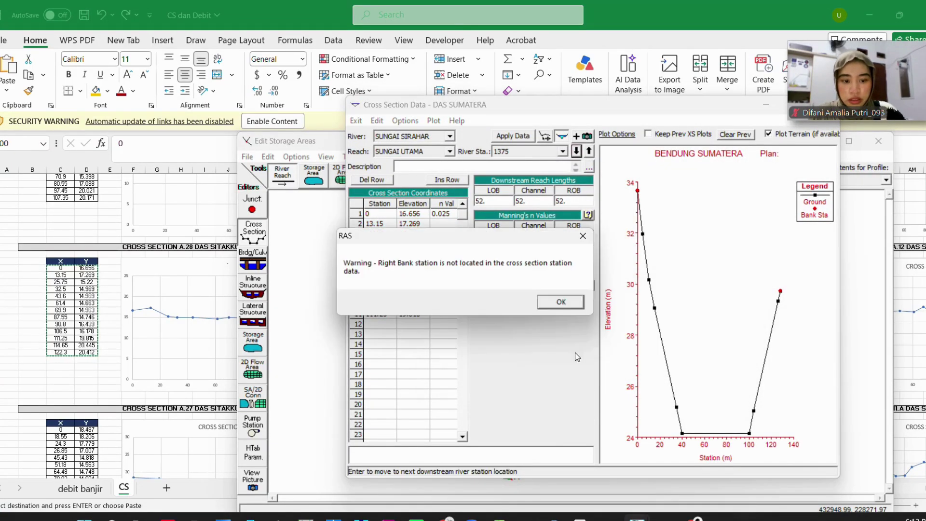
{"action": "left_click", "coordinate": [561, 303]}
Copy the X and Y values of cross section A.27 from Excel into the station and elevation coordinates of HEC-RAS river station 1375
{"action": "scroll", "coordinate": [124, 363], "scroll_direction": "down", "scroll_amount": 5}
{"action": "left_click", "coordinate": [60, 324]}
{"action": "left_click_drag", "start_coordinate": [60, 325], "coordinate": [87, 423]}
{"action": "key", "text": "ctrl+c"}
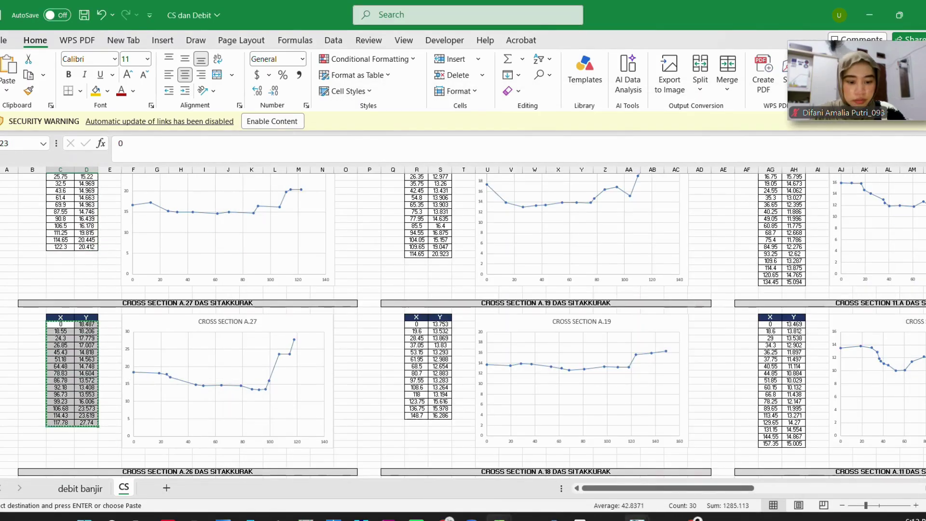
{"action": "mouse_move", "coordinate": [637, 519]}
{"action": "left_click", "coordinate": [768, 467]}
{"action": "left_click_drag", "start_coordinate": [367, 214], "coordinate": [446, 313]}
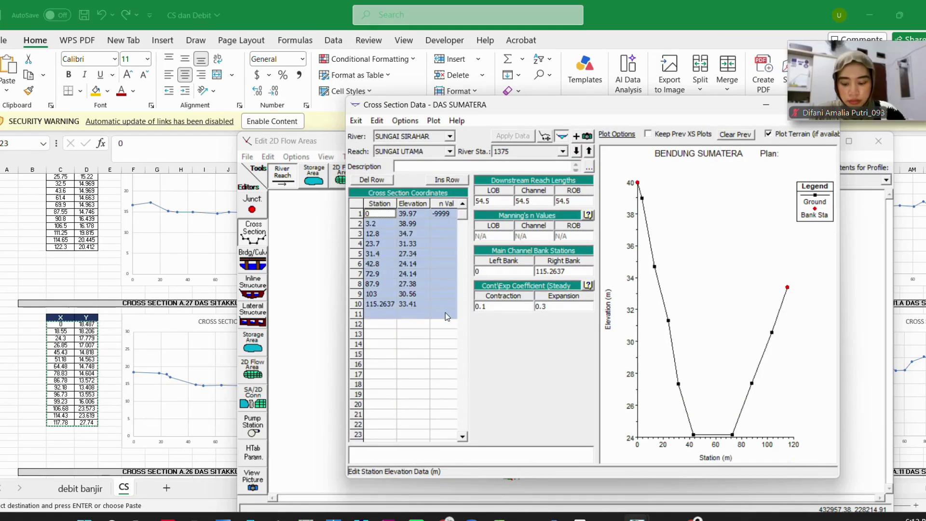
{"action": "key", "text": "ctrl+v"}
Set the first n value at river station 1375 to 0.025 and advance to river station 1321, accepting the edits with the cut line adjusted
{"action": "left_click", "coordinate": [444, 215]}
{"action": "left_click", "coordinate": [578, 152]}
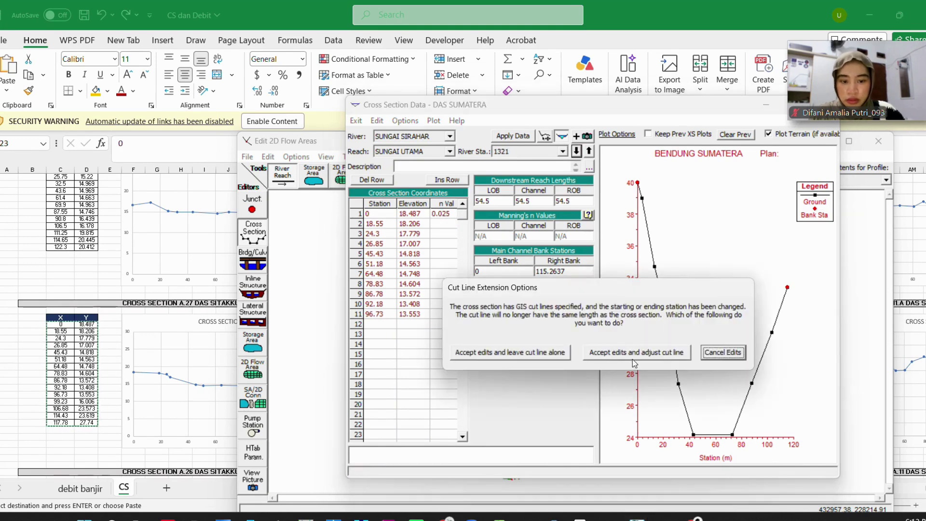
{"action": "left_click", "coordinate": [633, 358]}
{"action": "left_click", "coordinate": [561, 305]}
Copy the X and Y values of cross section A.26 from Excel into the station and elevation coordinates of HEC-RAS river station 1321
{"action": "scroll", "coordinate": [121, 338], "scroll_direction": "down", "scroll_amount": 9}
{"action": "left_click_drag", "start_coordinate": [57, 307], "coordinate": [86, 395]}
{"action": "key", "text": "ctrl+c"}
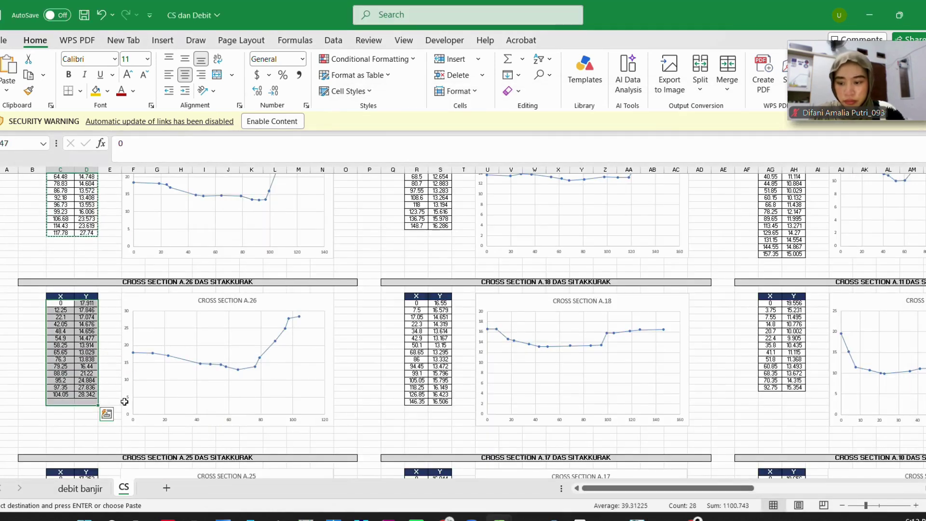
{"action": "left_click", "coordinate": [638, 518]}
{"action": "left_click", "coordinate": [761, 458]}
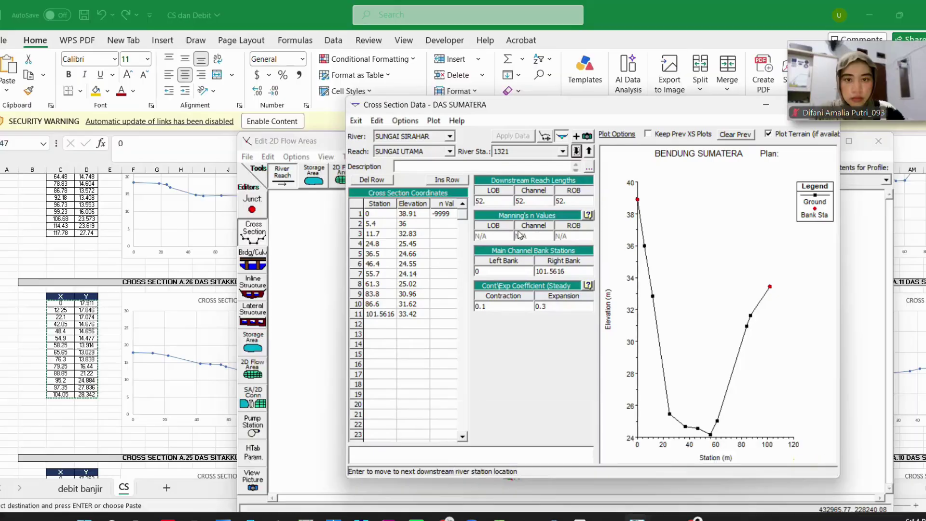
{"action": "left_click_drag", "start_coordinate": [380, 215], "coordinate": [422, 320]}
{"action": "key", "text": "ctrl+v"}
Set the first n value at river station 1321 to 0.025 and advance to river station 1269, accepting the edits with the cut line adjusted
{"action": "left_click", "coordinate": [439, 216]}
{"action": "type", "text": "0.025"}
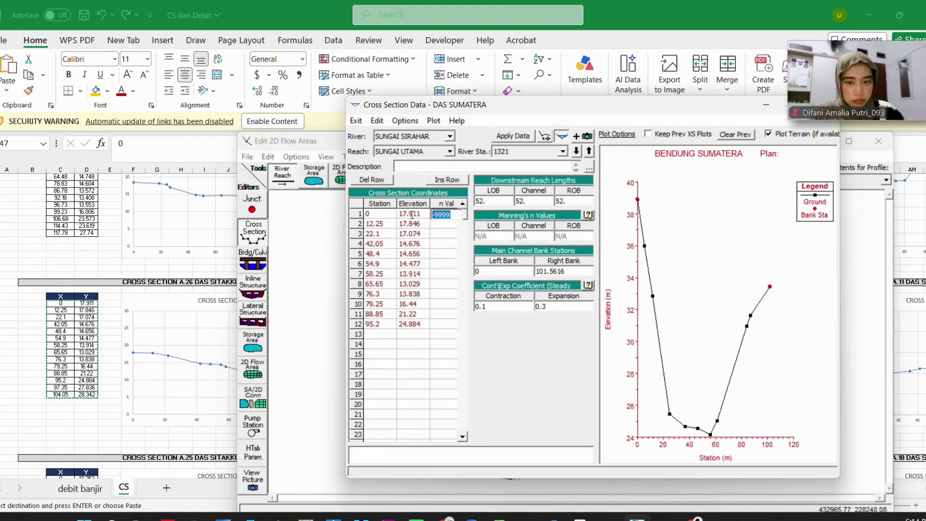
{"action": "left_click", "coordinate": [577, 151]}
{"action": "left_click", "coordinate": [626, 359]}
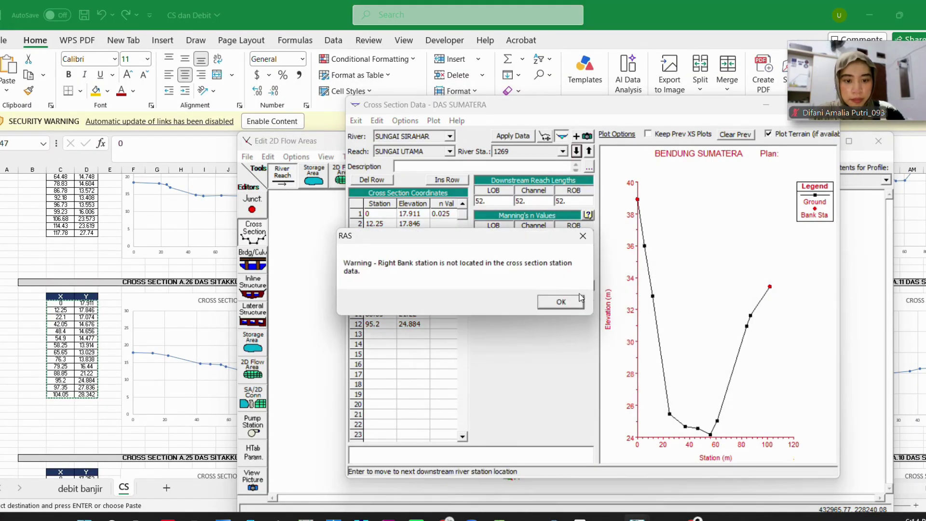
{"action": "left_click", "coordinate": [558, 302]}
{"action": "left_click", "coordinate": [589, 152]}
{"action": "left_click", "coordinate": [577, 152]}
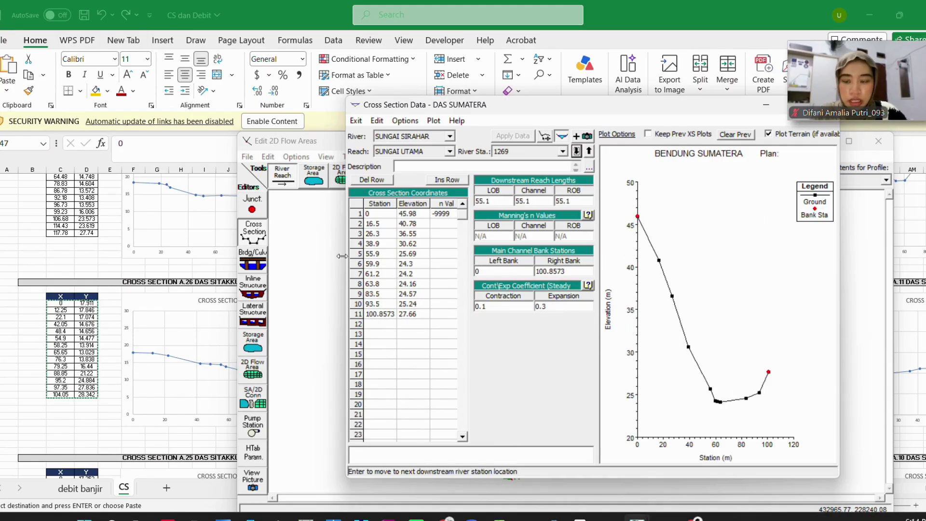
Copy the X and Y values of cross section A.25 from Excel into the station and elevation coordinates of HEC-RAS river station 1269
{"action": "scroll", "coordinate": [75, 332], "scroll_direction": "down", "scroll_amount": 7}
{"action": "left_click_drag", "start_coordinate": [63, 331], "coordinate": [87, 422]}
{"action": "key", "text": "ctrl+c"}
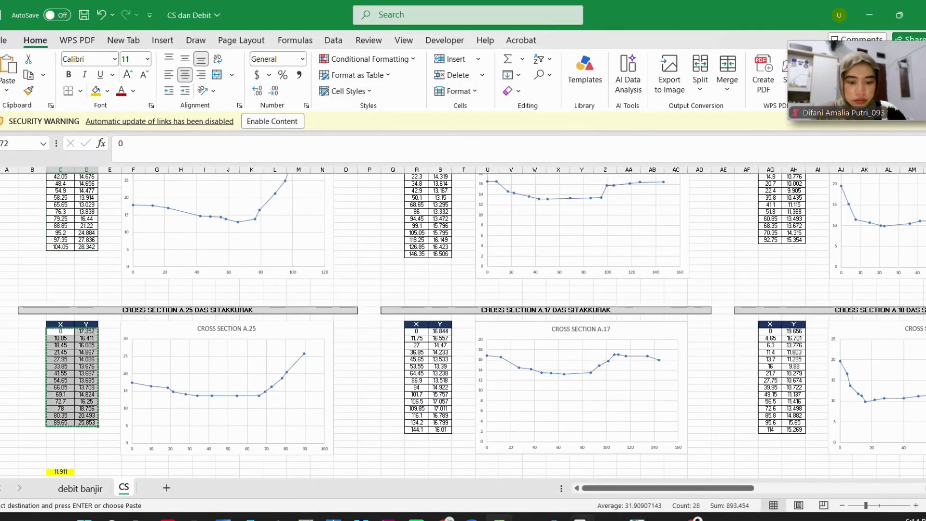
{"action": "mouse_move", "coordinate": [636, 517]}
{"action": "left_click", "coordinate": [695, 467]}
{"action": "left_click", "coordinate": [381, 214]}
{"action": "key", "text": "ctrl+v"}
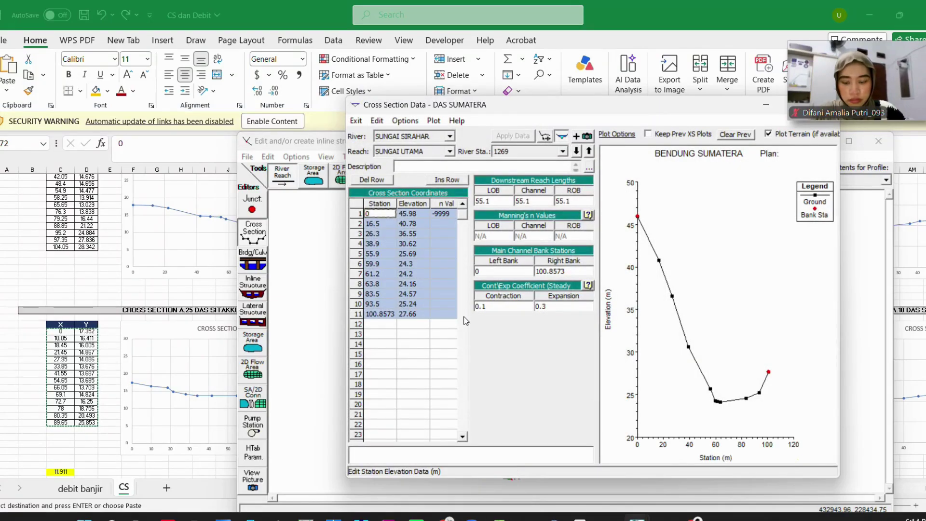
Set the first n value at river station 1269 to 0.025 and advance to river station 1214, accepting the edits with the cut line adjusted
{"action": "left_click", "coordinate": [448, 214]}
{"action": "left_click", "coordinate": [576, 154]}
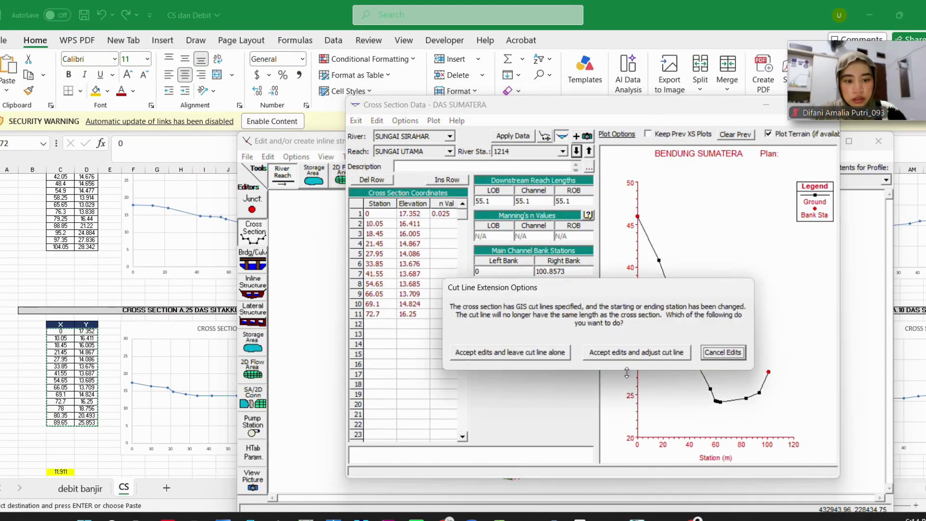
{"action": "left_click", "coordinate": [627, 353]}
{"action": "left_click", "coordinate": [559, 302]}
Locate cross section A.24 in the next block of the Excel worksheet and copy its X and Y values
{"action": "scroll", "coordinate": [155, 333], "scroll_direction": "down", "scroll_amount": 3}
{"action": "scroll", "coordinate": [155, 333], "scroll_direction": "right", "scroll_amount": 3}
{"action": "scroll", "coordinate": [144, 351], "scroll_direction": "down", "scroll_amount": 3}
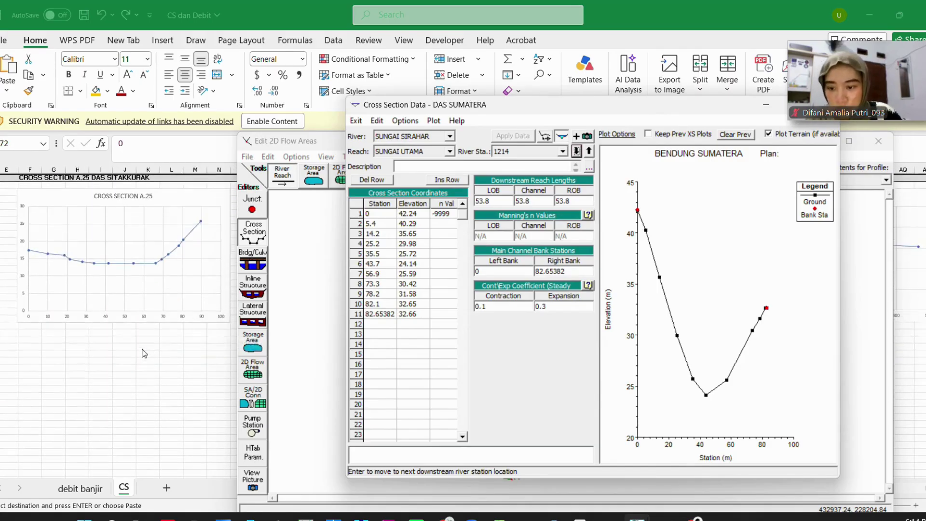
{"action": "scroll", "coordinate": [146, 349], "scroll_direction": "right", "scroll_amount": 7}
{"action": "scroll", "coordinate": [146, 347], "scroll_direction": "up", "scroll_amount": 12}
{"action": "scroll", "coordinate": [154, 324], "scroll_direction": "left", "scroll_amount": 5}
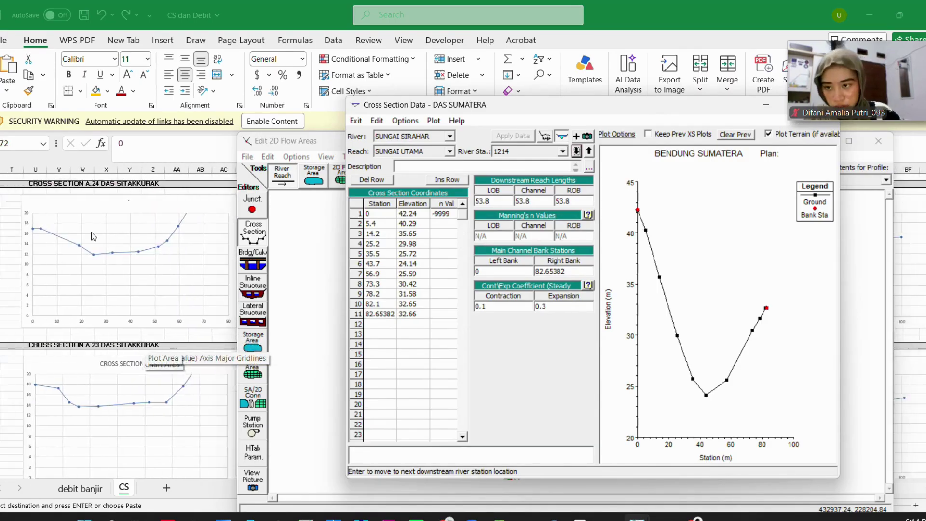
{"action": "left_click", "coordinate": [30, 204]}
{"action": "left_click_drag", "start_coordinate": [30, 205], "coordinate": [53, 281]}
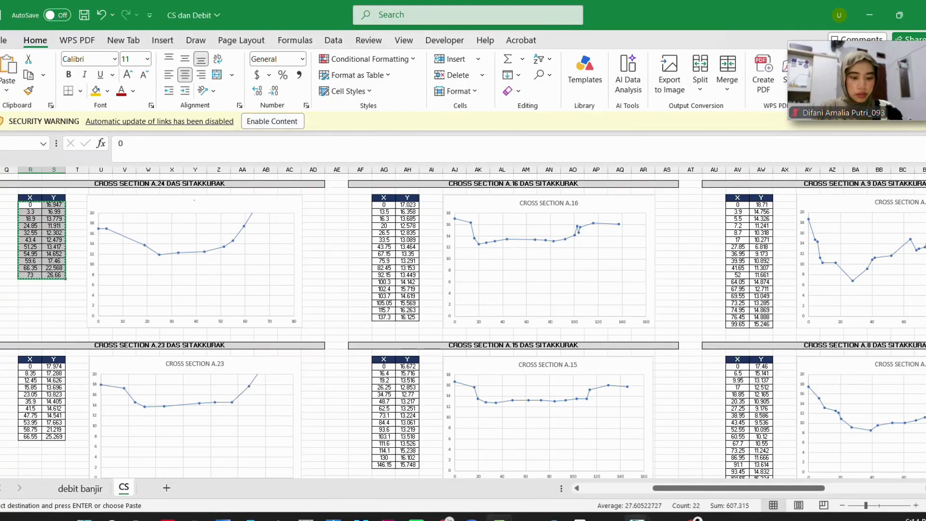
Back in HEC-RAS, replace the station and elevation coordinates of river station 1214 with the copied A.24 values
{"action": "mouse_move", "coordinate": [636, 517]}
{"action": "left_click", "coordinate": [756, 459]}
{"action": "left_click_drag", "start_coordinate": [379, 214], "coordinate": [445, 327]}
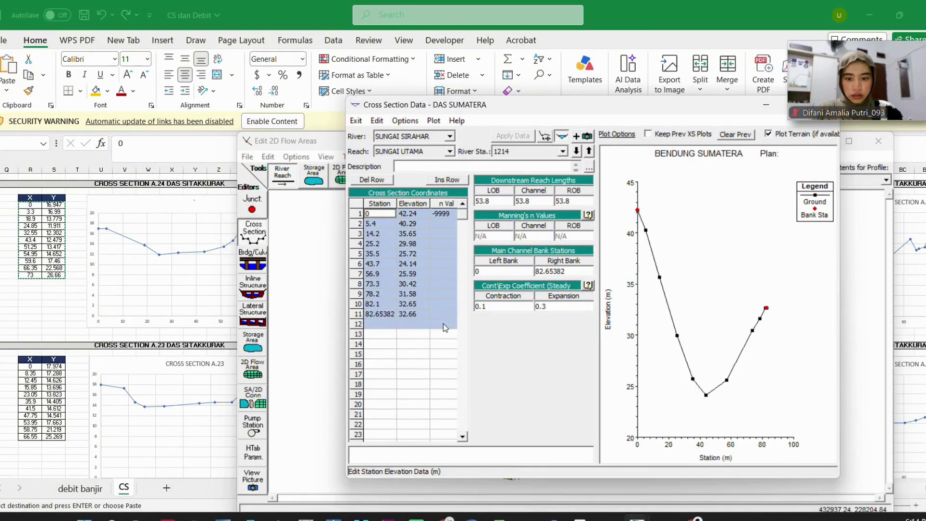
{"action": "key", "text": "ctrl+v"}
Set the first n value at river station 1214 to 0.025 and advance to river station 1160, accepting the edits with the cut line adjusted
{"action": "left_click", "coordinate": [447, 214]}
{"action": "type", "text": "0."}
{"action": "left_click", "coordinate": [575, 152]}
{"action": "left_click", "coordinate": [630, 356]}
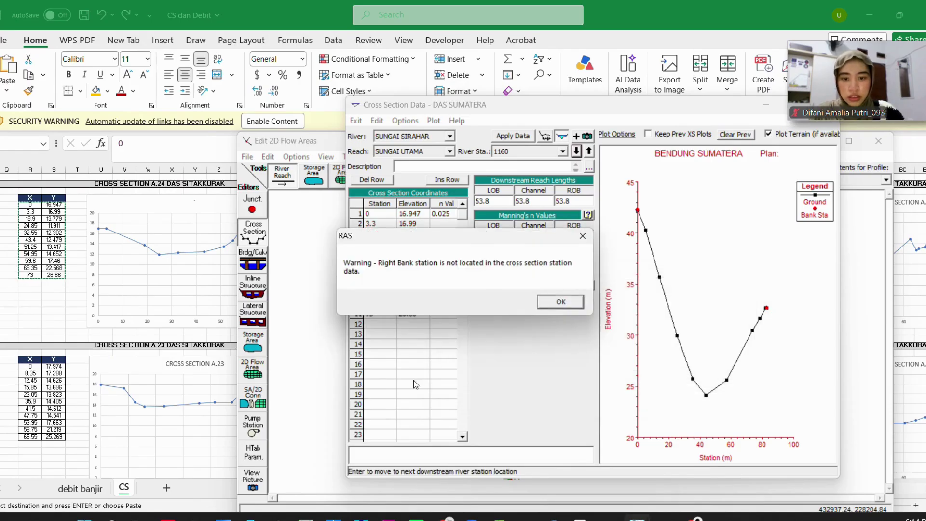
{"action": "left_click", "coordinate": [582, 300]}
Copy the X and Y values of cross section A.23 from Excel into the station and elevation coordinates of HEC-RAS river station 1160
{"action": "scroll", "coordinate": [99, 335], "scroll_direction": "down", "scroll_amount": 2}
{"action": "scroll", "coordinate": [99, 337], "scroll_direction": "down", "scroll_amount": 2}
{"action": "left_click_drag", "start_coordinate": [55, 296], "coordinate": [78, 367]}
{"action": "key", "text": "ctrl+c"}
{"action": "mouse_move", "coordinate": [637, 519]}
{"action": "left_click", "coordinate": [755, 463]}
{"action": "left_click_drag", "start_coordinate": [377, 214], "coordinate": [445, 305]}
{"action": "key", "text": "ctrl+v"}
Set the first n value at river station 1160 to 0.025 and advance to river station 1108, accepting the edits with the cut line adjusted
{"action": "left_click", "coordinate": [446, 214]}
{"action": "type", "text": "0"}
{"action": "left_click", "coordinate": [576, 152]}
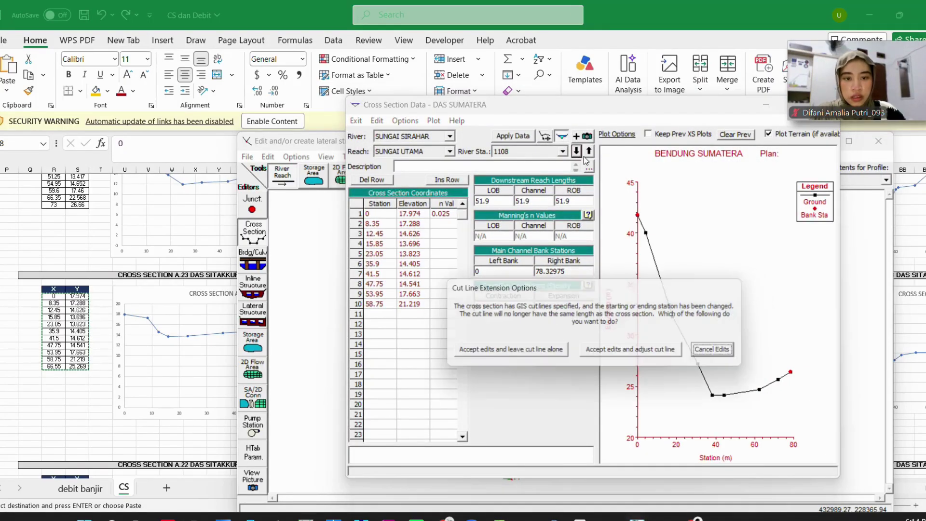
{"action": "left_click", "coordinate": [630, 351]}
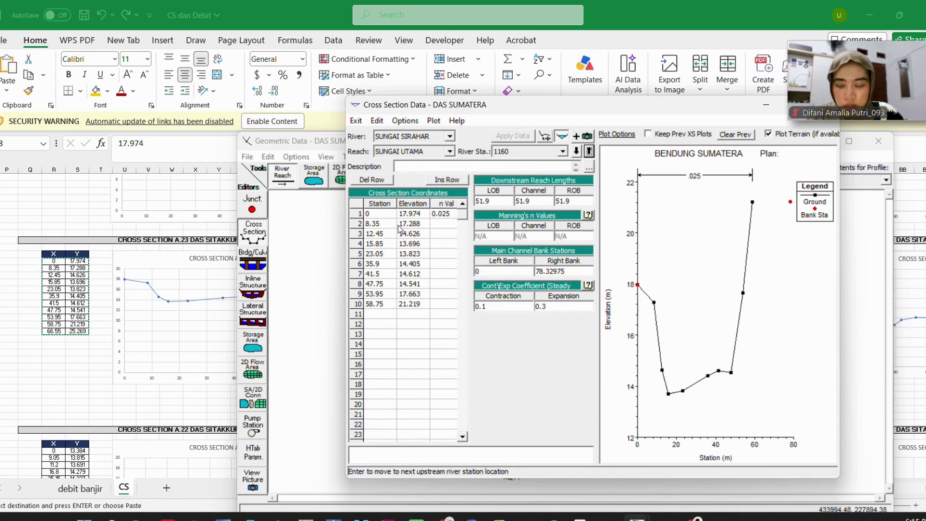
{"action": "left_click", "coordinate": [576, 151]}
Copy the X and Y values of cross section A.22 from Excel into the station and elevation coordinates of HEC-RAS river station 1108
{"action": "scroll", "coordinate": [76, 347], "scroll_direction": "down", "scroll_amount": 3}
{"action": "left_click_drag", "start_coordinate": [52, 387], "coordinate": [84, 459]}
{"action": "left_click", "coordinate": [637, 517]}
{"action": "left_click", "coordinate": [724, 463]}
{"action": "left_click_drag", "start_coordinate": [371, 206], "coordinate": [447, 300]}
{"action": "key", "text": "ctrl+v"}
Set the first n value at river station 1108 to 0.025 and advance to river station 1059, accepting the edits with the cut line adjusted
{"action": "left_click", "coordinate": [445, 215]}
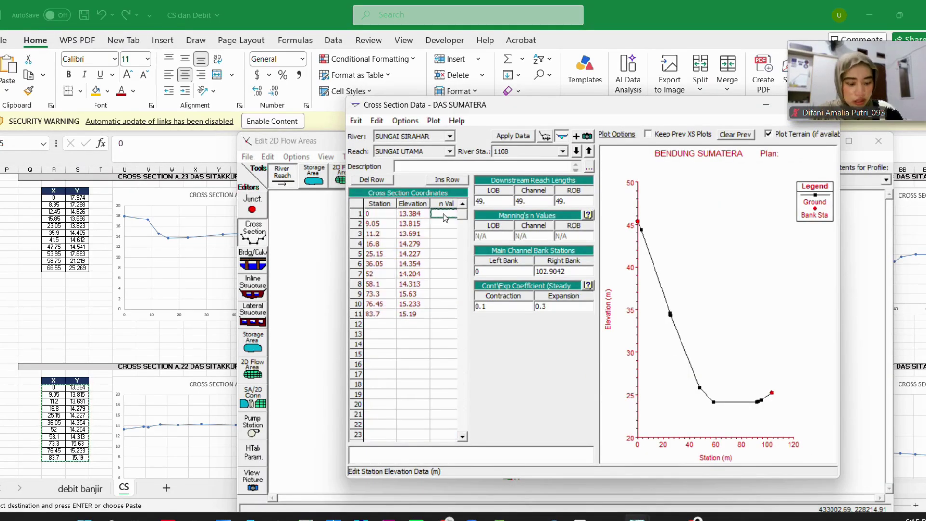
{"action": "left_click", "coordinate": [576, 152]}
{"action": "left_click", "coordinate": [636, 352]}
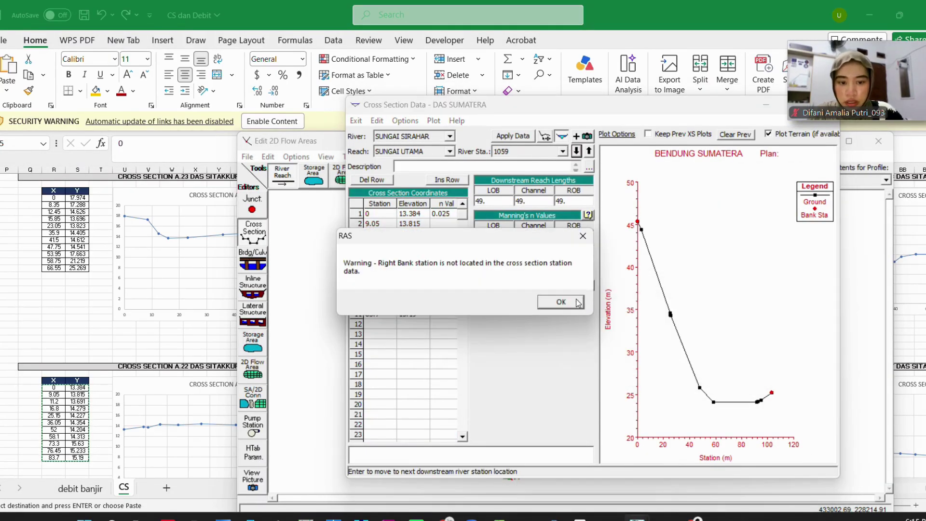
{"action": "left_click", "coordinate": [572, 302]}
Copy the X and Y values of cross section A.21 from the Excel worksheet and switch to the river map in RAS Mapper
{"action": "scroll", "coordinate": [100, 323], "scroll_direction": "down", "scroll_amount": 10}
{"action": "left_click_drag", "start_coordinate": [48, 254], "coordinate": [77, 352]}
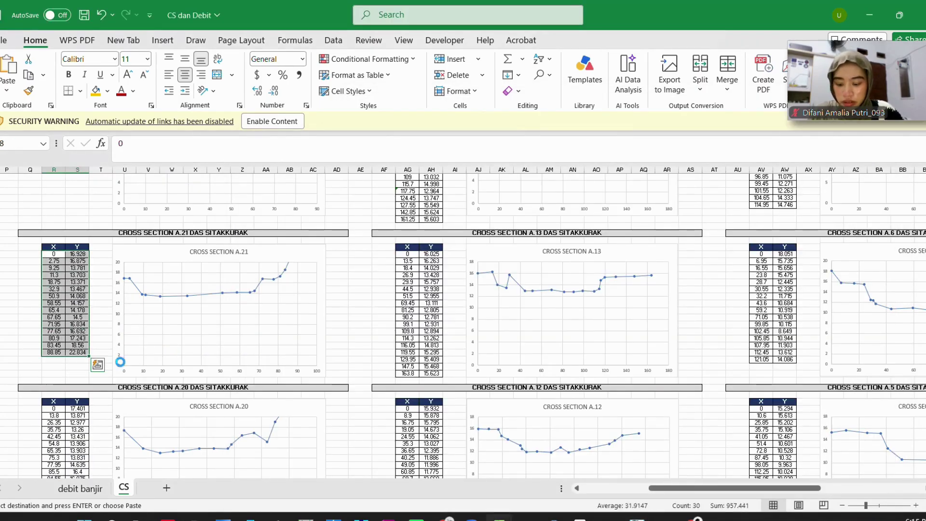
{"action": "left_click", "coordinate": [637, 519]}
{"action": "left_click", "coordinate": [638, 460]}
{"action": "left_click", "coordinate": [664, 519]}
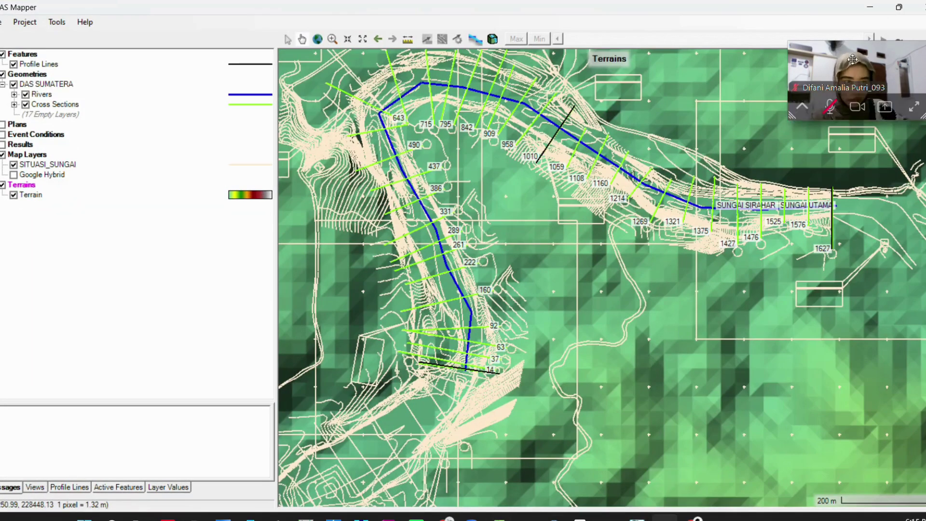
Return from RAS Mapper to the HEC-RAS cross section editor and paste the copied A.21 values into river station 1059's station and elevation coordinates
{"action": "left_click", "coordinate": [870, 7]}
{"action": "left_click", "coordinate": [637, 519]}
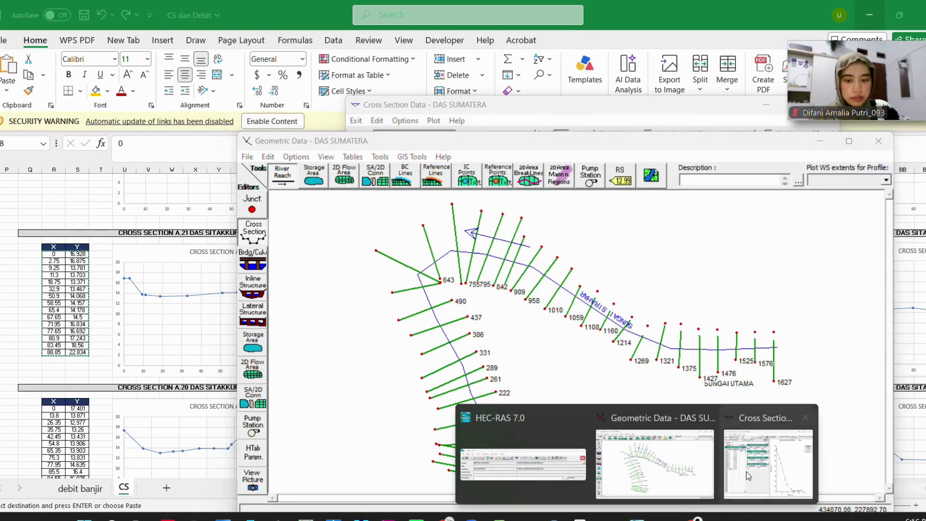
{"action": "left_click", "coordinate": [746, 471]}
{"action": "left_click_drag", "start_coordinate": [377, 212], "coordinate": [451, 321]}
{"action": "key", "text": "ctrl+v"}
Set the first n value at river station 1059 to 0.025 and advance to river station 1010, accepting the edits
{"action": "left_click", "coordinate": [454, 216]}
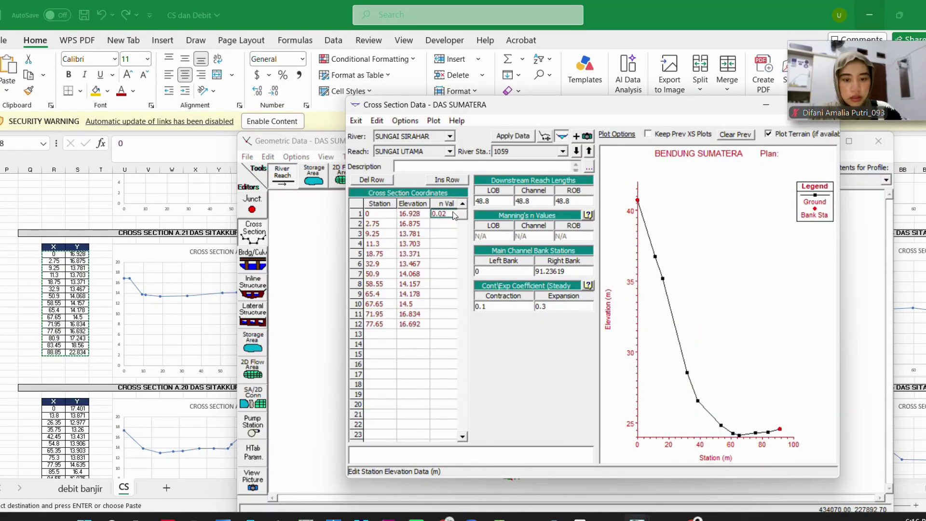
{"action": "left_click", "coordinate": [576, 151]}
{"action": "left_click", "coordinate": [507, 352]}
{"action": "left_click", "coordinate": [556, 305]}
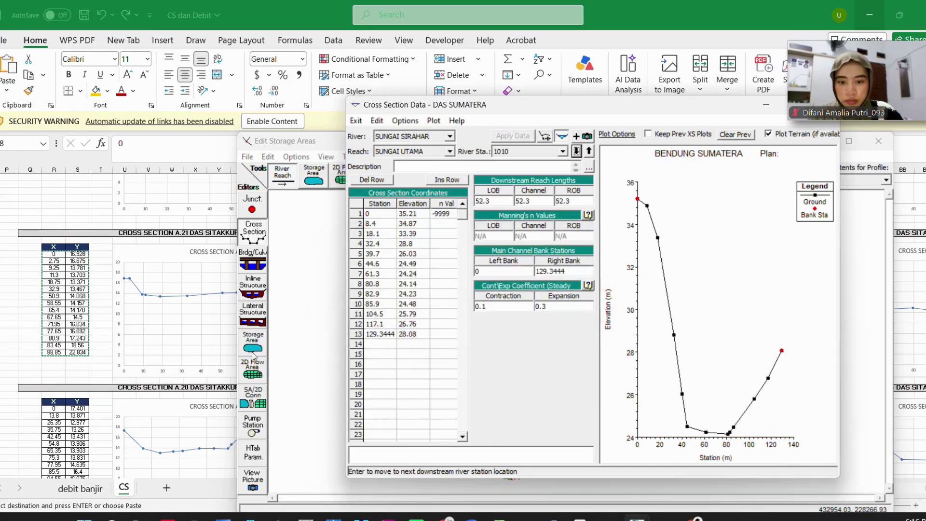
Copy the X and Y values of cross section A.20 from Excel into the station and elevation coordinates of HEC-RAS river station 1010
{"action": "scroll", "coordinate": [64, 308], "scroll_direction": "down", "scroll_amount": 5}
{"action": "left_click_drag", "start_coordinate": [63, 304], "coordinate": [78, 394]}
{"action": "key", "text": "ctrl+c"}
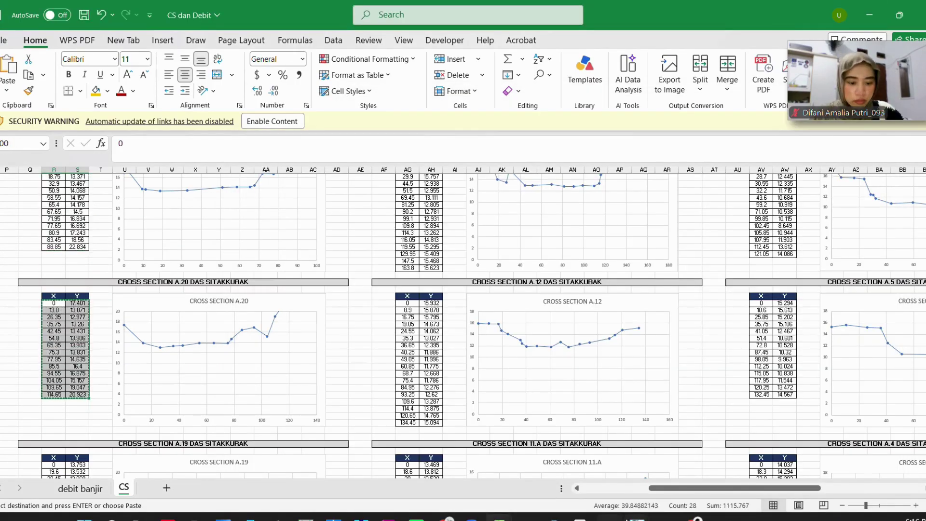
{"action": "left_click", "coordinate": [637, 519]}
{"action": "left_click", "coordinate": [760, 453]}
{"action": "mouse_move", "coordinate": [636, 517]}
{"action": "left_click", "coordinate": [784, 474]}
{"action": "left_click_drag", "start_coordinate": [377, 213], "coordinate": [453, 339]}
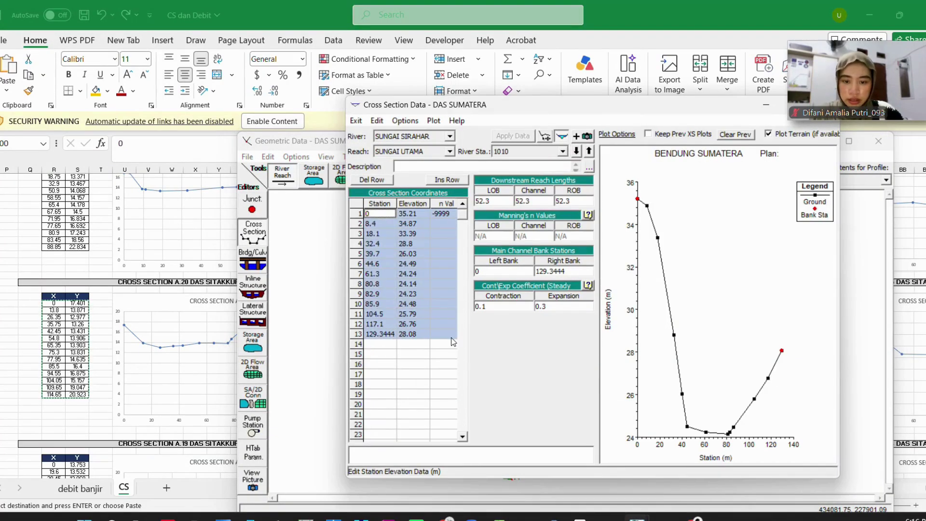
Set the first n value at river station 1010 to 0.025 and advance to river station 958, accepting the edits
{"action": "left_click", "coordinate": [446, 216]}
{"action": "type", "text": "0.025"}
{"action": "left_click", "coordinate": [576, 151]}
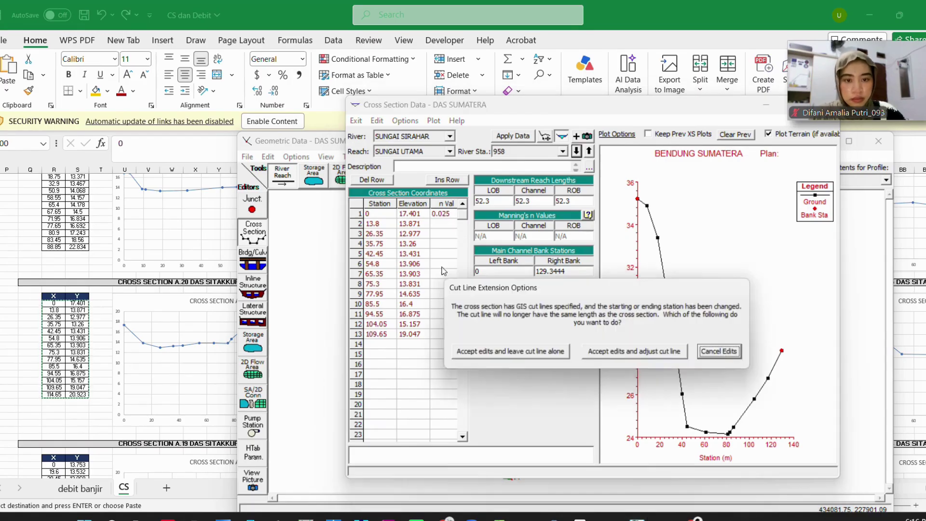
{"action": "left_click", "coordinate": [506, 350]}
{"action": "key", "text": "Return"}
Copy the X and Y values of cross section A.19 from Excel into the station and elevation coordinates of HEC-RAS river station 958
{"action": "left_click", "coordinate": [37, 338]}
{"action": "scroll", "coordinate": [37, 338], "scroll_direction": "down", "scroll_amount": 6}
{"action": "left_click_drag", "start_coordinate": [53, 338], "coordinate": [85, 430]}
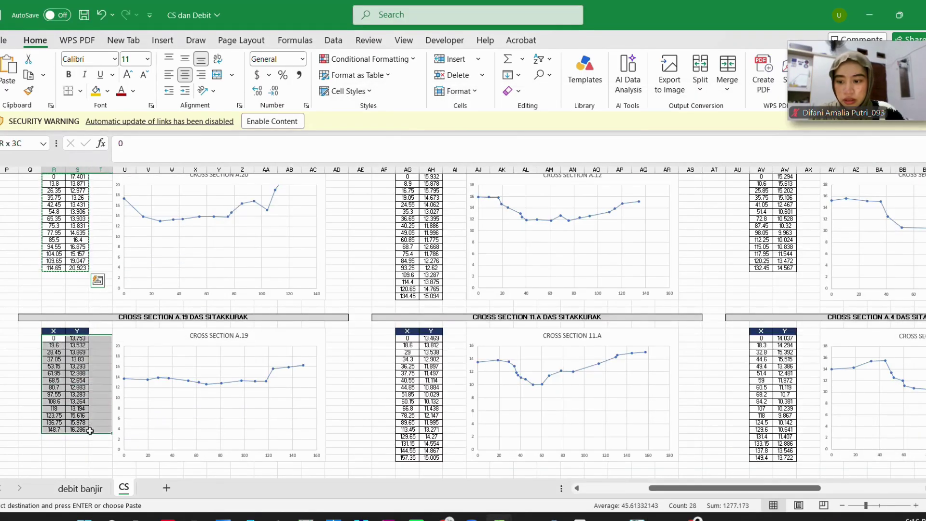
{"action": "mouse_move", "coordinate": [637, 518]}
{"action": "left_click", "coordinate": [784, 473]}
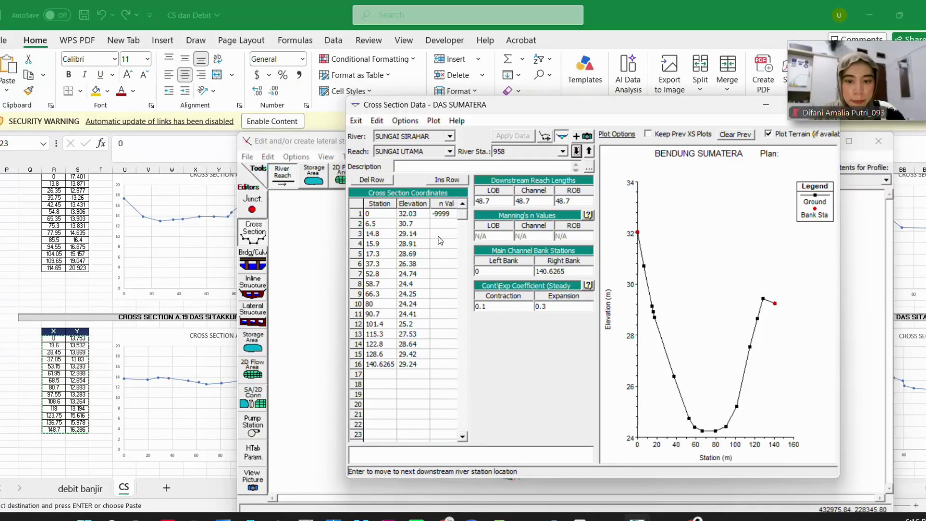
{"action": "left_click_drag", "start_coordinate": [377, 213], "coordinate": [453, 376]}
Set the first n value at river station 958 to 0.025 and advance to river station 909, accepting the edits
{"action": "left_click", "coordinate": [444, 215]}
{"action": "type", "text": "0.025"}
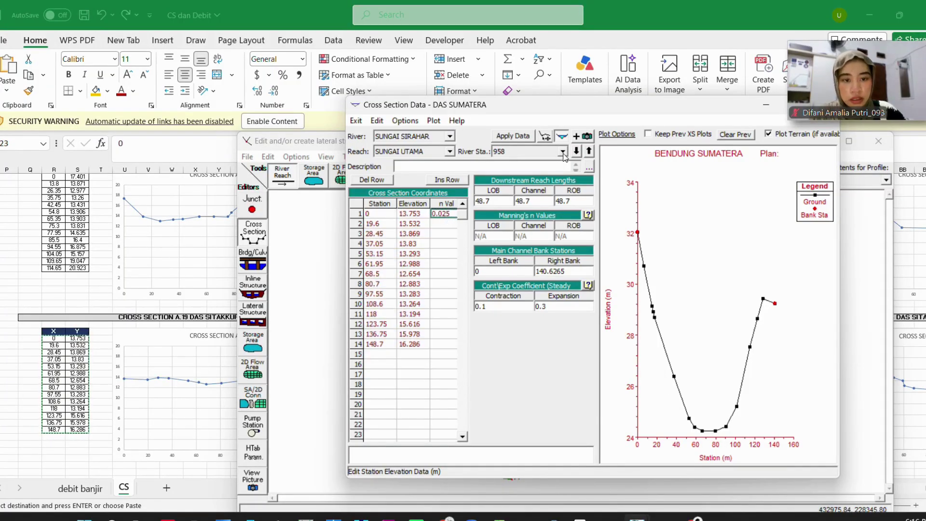
{"action": "left_click", "coordinate": [576, 151]}
{"action": "left_click", "coordinate": [509, 351]}
{"action": "key", "text": "Return"}
Copy the X and Y values of cross section A.18 from Excel into the station and elevation coordinates of HEC-RAS river station 909
{"action": "scroll", "coordinate": [72, 351], "scroll_direction": "down", "scroll_amount": 8}
{"action": "left_click", "coordinate": [52, 338]}
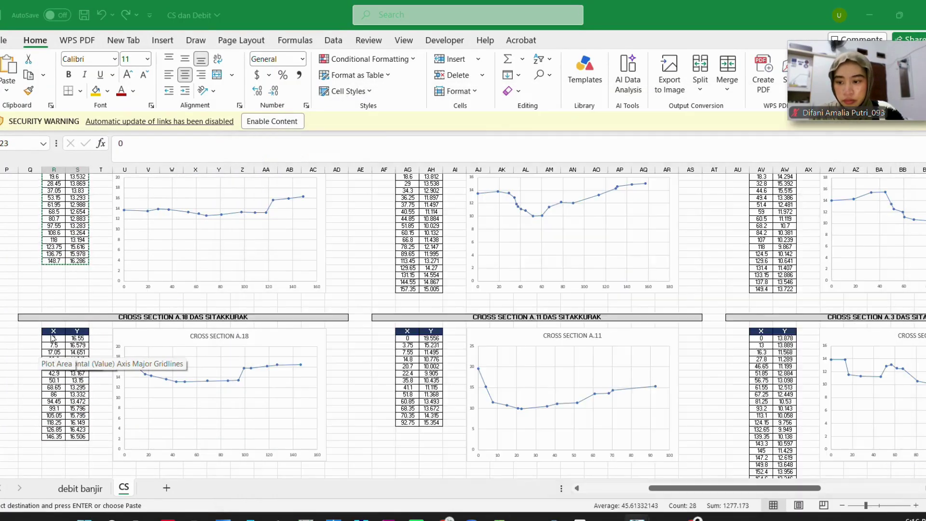
{"action": "left_click_drag", "start_coordinate": [52, 338], "coordinate": [89, 404]}
{"action": "mouse_move", "coordinate": [637, 519]}
{"action": "left_click", "coordinate": [653, 475]}
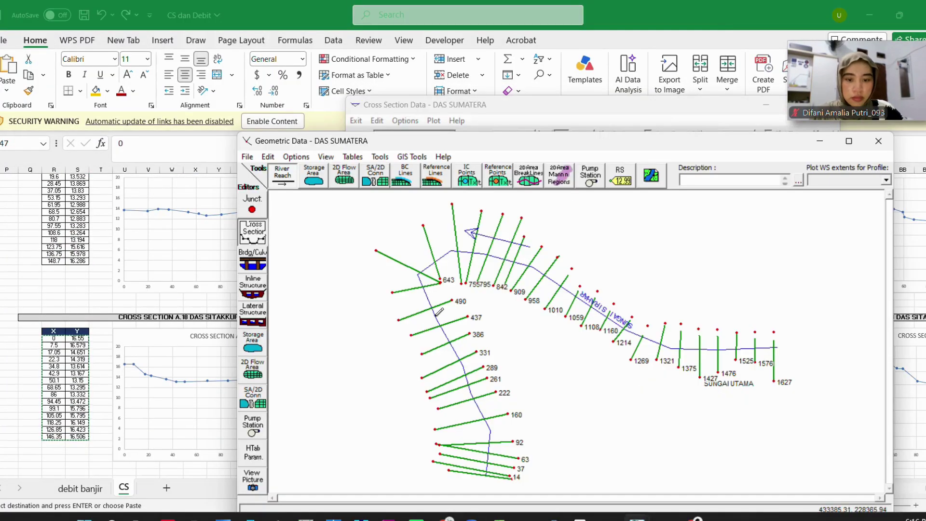
{"action": "left_click", "coordinate": [745, 483]}
{"action": "left_click_drag", "start_coordinate": [381, 214], "coordinate": [441, 358]}
{"action": "key", "text": "ctrl+v"}
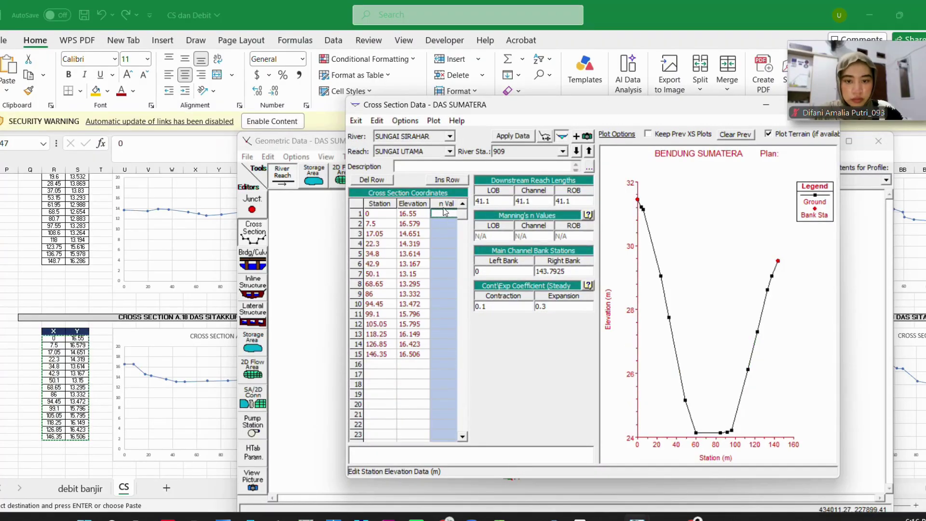
Set the first n value at river station 909 to 0.025 and advance to river station 868, accepting the edits with the cut line adjusted
{"action": "left_click", "coordinate": [577, 151]}
{"action": "left_click", "coordinate": [667, 343]}
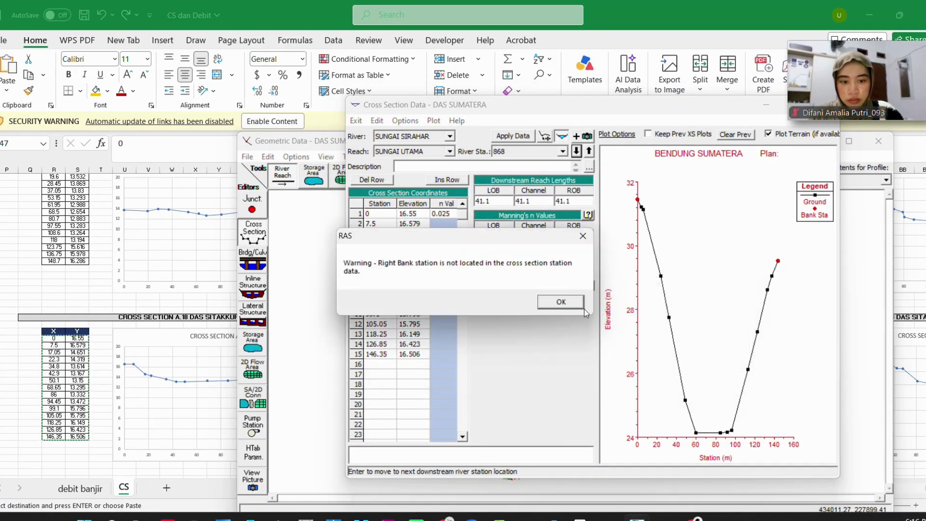
{"action": "left_click", "coordinate": [560, 303]}
Copy the X and Y values of cross section A.17 from Excel into the station and elevation coordinates of HEC-RAS river station 868
{"action": "scroll", "coordinate": [133, 357], "scroll_direction": "down", "scroll_amount": 4}
{"action": "scroll", "coordinate": [134, 357], "scroll_direction": "down", "scroll_amount": 6}
{"action": "left_click_drag", "start_coordinate": [55, 261], "coordinate": [81, 364]}
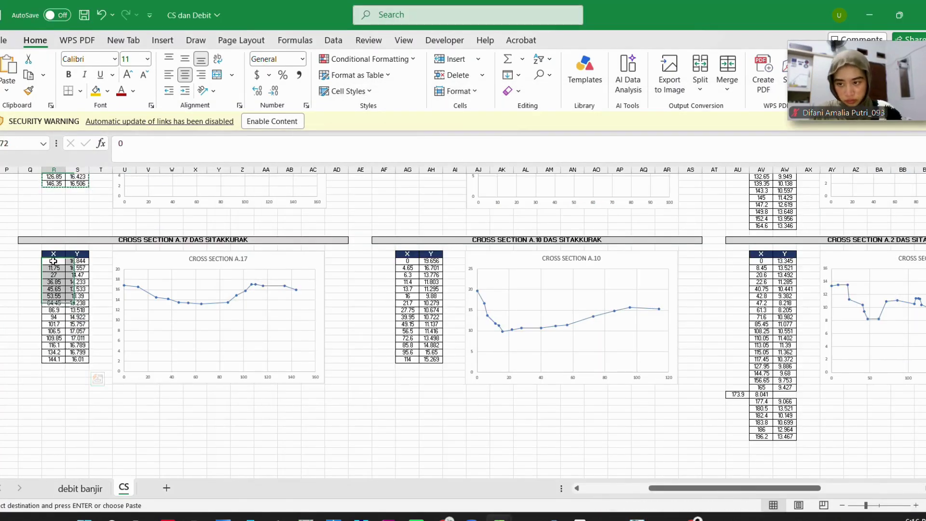
{"action": "left_click", "coordinate": [636, 519]}
{"action": "left_click", "coordinate": [760, 470]}
{"action": "left_click_drag", "start_coordinate": [378, 214], "coordinate": [461, 364]}
{"action": "key", "text": "ctrl+v"}
Set the first n value at river station 868 to 0.025 and advance to river station 842, accepting the edits
{"action": "left_click", "coordinate": [443, 215]}
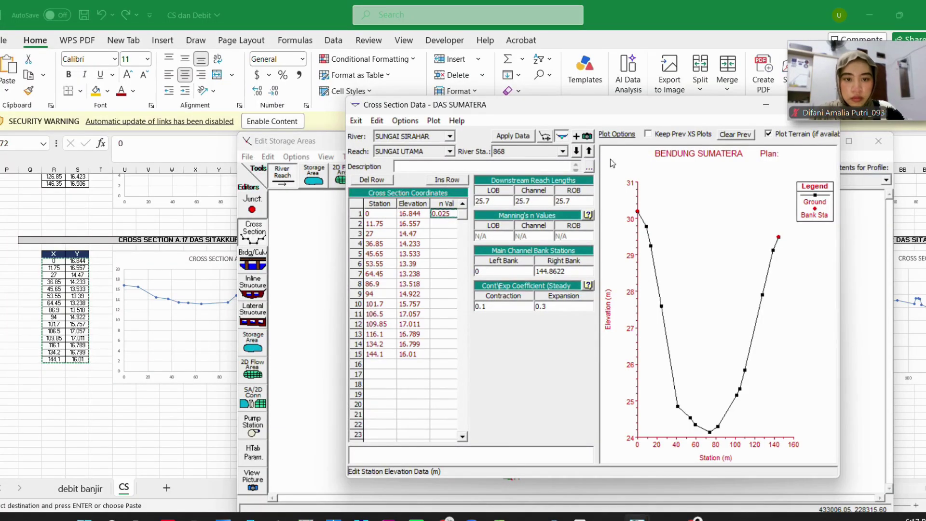
{"action": "left_click", "coordinate": [577, 151]}
{"action": "left_click", "coordinate": [560, 303]}
Copy the X and Y values of cross section A.16 from Excel into the station and elevation coordinates of HEC-RAS river station 842
{"action": "scroll", "coordinate": [120, 314], "scroll_direction": "right", "scroll_amount": 5}
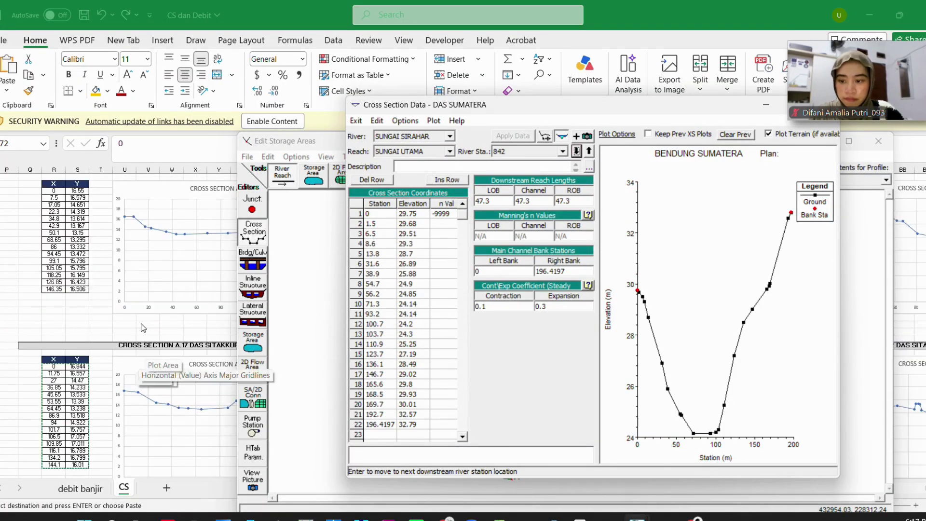
{"action": "scroll", "coordinate": [86, 247], "scroll_direction": "down", "scroll_amount": 3}
{"action": "left_click", "coordinate": [86, 246]}
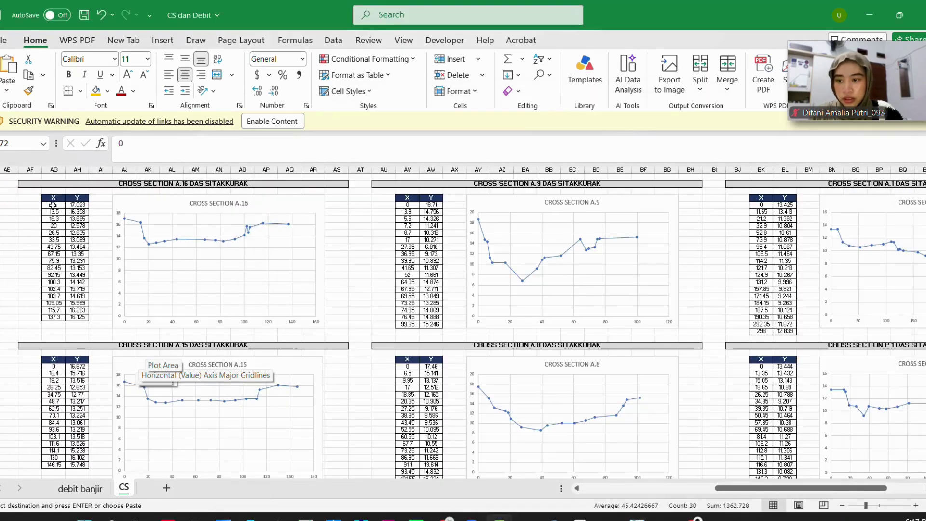
{"action": "left_click_drag", "start_coordinate": [59, 205], "coordinate": [84, 317]}
{"action": "key", "text": "ctrl+c"}
{"action": "key", "text": "alt+Tab"}
{"action": "left_click_drag", "start_coordinate": [379, 214], "coordinate": [435, 435]}
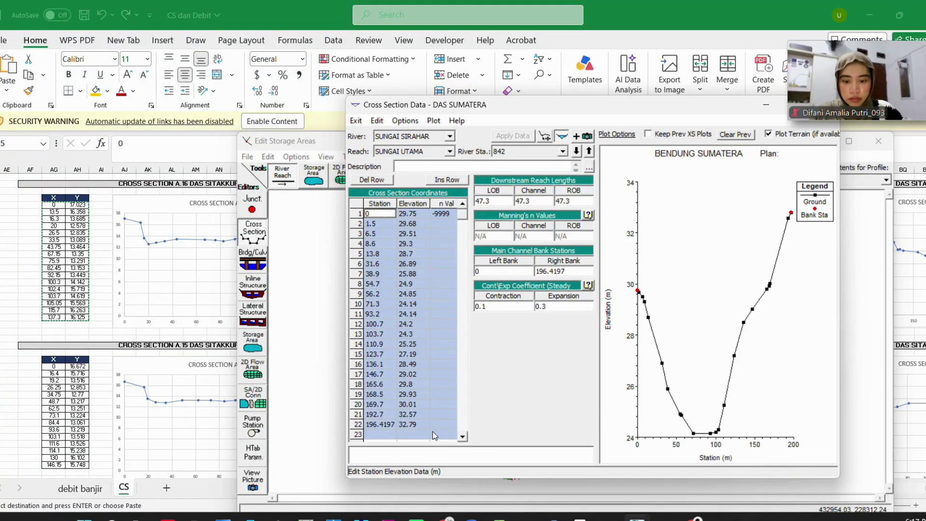
{"action": "key", "text": "ctrl+v"}
Set the first n value at river station 842 to 0.025 and advance to river station 795, accepting the edits
{"action": "left_click", "coordinate": [442, 217]}
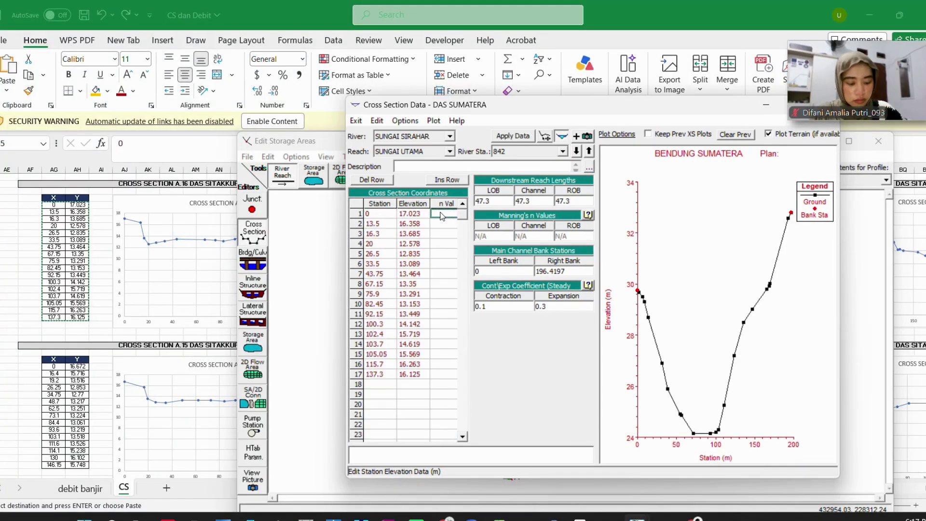
{"action": "left_click", "coordinate": [576, 151]}
{"action": "left_click", "coordinate": [505, 352]}
Copy the X and Y values of cross section A.15 from Excel into the station and elevation coordinates of HEC-RAS river station 795
{"action": "scroll", "coordinate": [83, 316], "scroll_direction": "down", "scroll_amount": 3}
{"action": "left_click", "coordinate": [55, 284]}
{"action": "scroll", "coordinate": [55, 283], "scroll_direction": "down", "scroll_amount": 1}
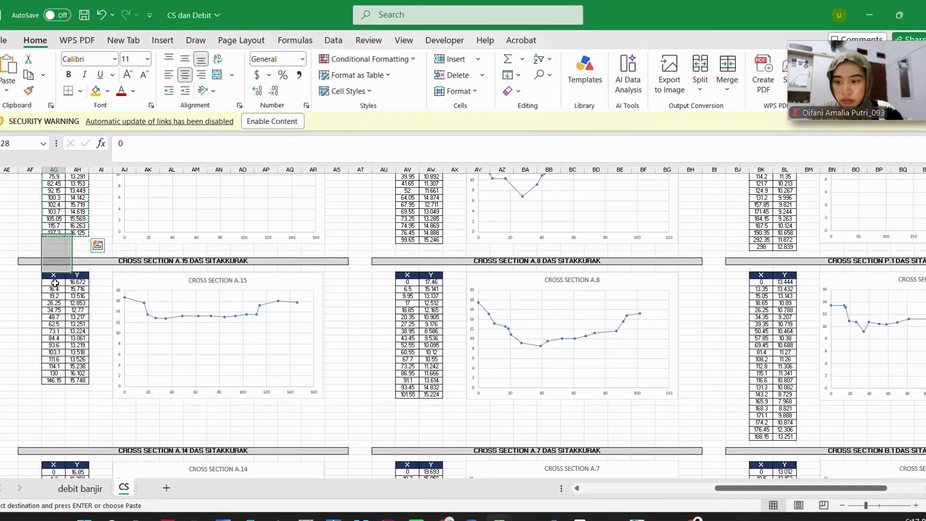
{"action": "mouse_move", "coordinate": [637, 517]}
{"action": "left_click", "coordinate": [786, 482]}
{"action": "left_click_drag", "start_coordinate": [378, 214], "coordinate": [453, 394]}
{"action": "key", "text": "ctrl+v"}
Set the first n value at river station 795 to 0.025 and advance to river station 755, accepting the edits
{"action": "left_click", "coordinate": [444, 215]}
{"action": "type", "text": "0.025"}
{"action": "left_click", "coordinate": [576, 151]}
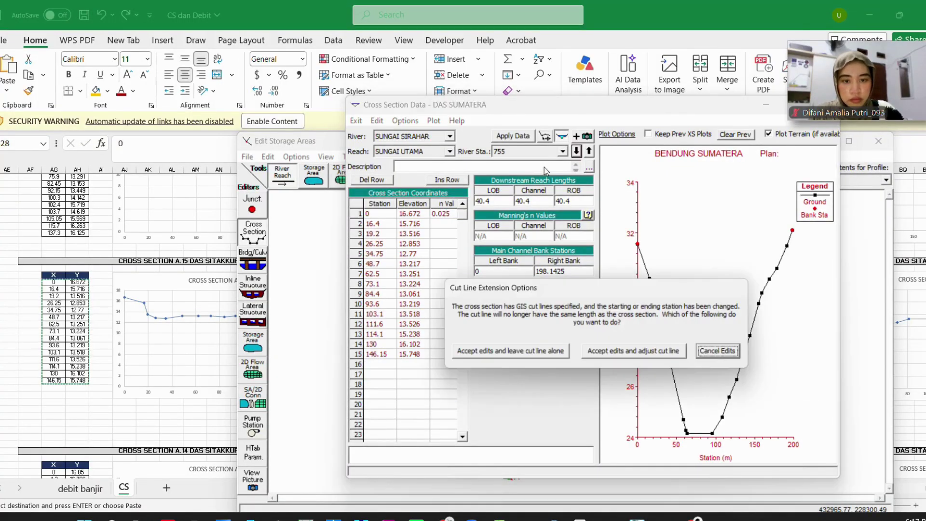
{"action": "left_click", "coordinate": [559, 302]}
Copy the X and Y values of cross section A.14 from Excel into the station and elevation coordinates of HEC-RAS river station 755
{"action": "scroll", "coordinate": [135, 309], "scroll_direction": "down", "scroll_amount": 7}
{"action": "left_click_drag", "start_coordinate": [54, 303], "coordinate": [78, 430]}
{"action": "key", "text": "ctrl+c"}
{"action": "mouse_move", "coordinate": [636, 517]}
{"action": "left_click", "coordinate": [753, 453]}
{"action": "left_click_drag", "start_coordinate": [378, 214], "coordinate": [454, 365]}
Set the first n value at river station 755 to 0.025 and advance to river station 715, accepting the edits
{"action": "left_click", "coordinate": [445, 214]}
{"action": "type", "text": "0"}
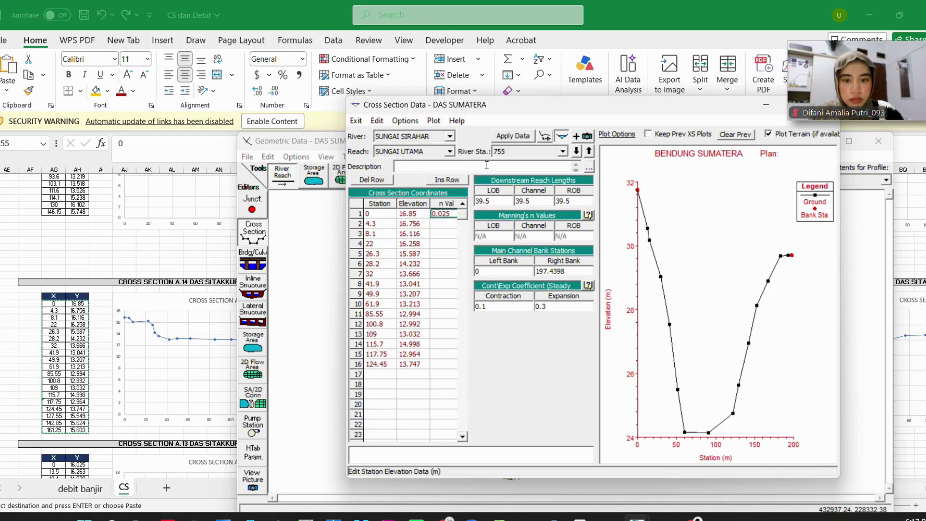
{"action": "left_click", "coordinate": [558, 302]}
Copy the X and Y values of cross section A.13 from Excel into the station and elevation coordinates of HEC-RAS river station 715
{"action": "scroll", "coordinate": [207, 340], "scroll_direction": "down", "scroll_amount": 7}
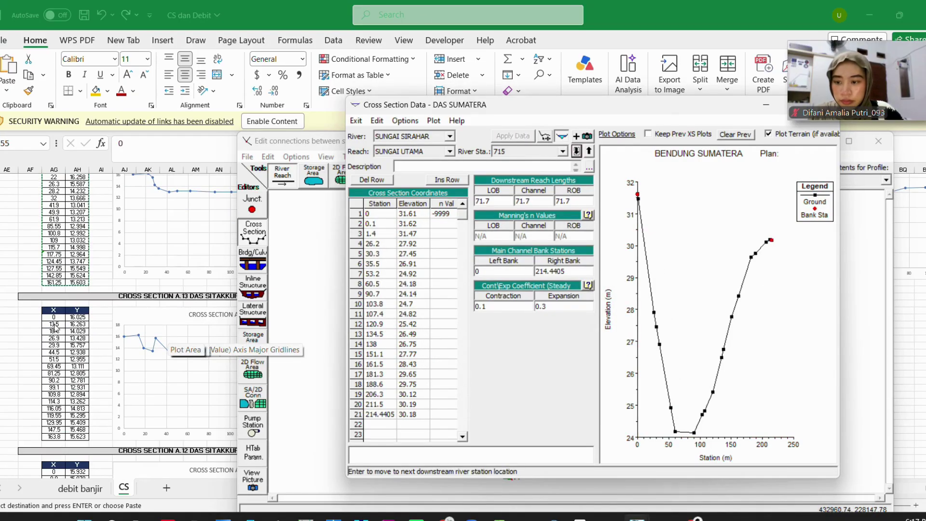
{"action": "left_click_drag", "start_coordinate": [54, 317], "coordinate": [77, 437]}
{"action": "key", "text": "ctrl+c"}
{"action": "mouse_move", "coordinate": [637, 517]}
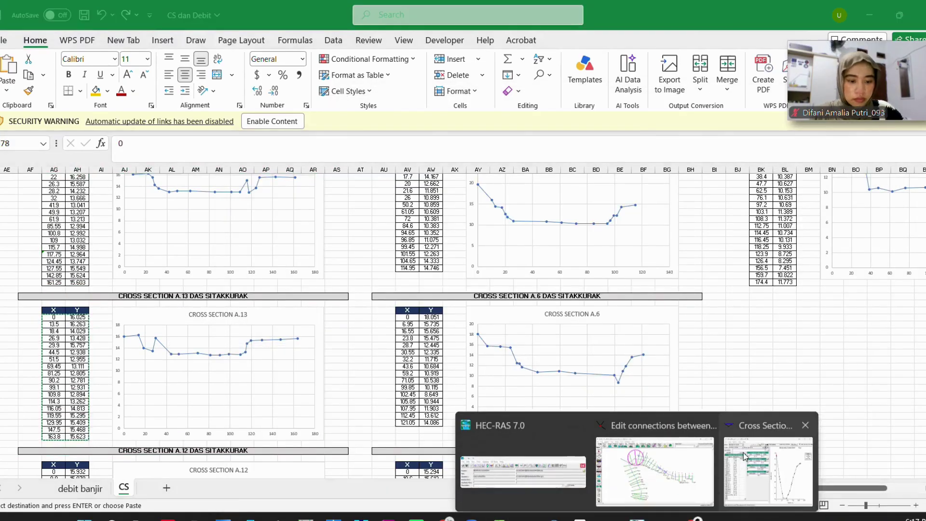
{"action": "left_click", "coordinate": [767, 475]}
{"action": "left_click_drag", "start_coordinate": [386, 215], "coordinate": [450, 416]}
{"action": "key", "text": "ctrl+v"}
Set the first n value at river station 715 to 0.025 and advance to river station 643, accepting the edits
{"action": "left_click", "coordinate": [450, 217]}
{"action": "type", "text": "0.02"}
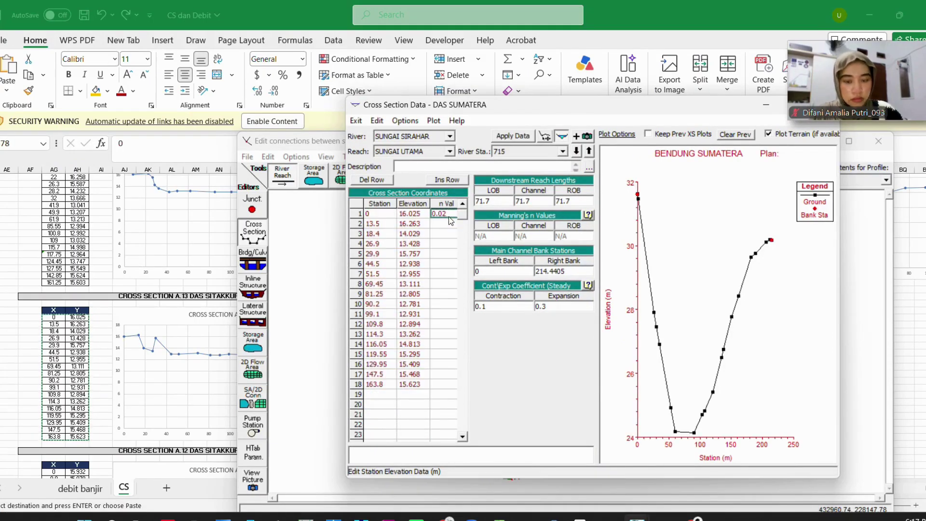
{"action": "left_click", "coordinate": [577, 153]}
{"action": "left_click", "coordinate": [484, 352]}
{"action": "left_click", "coordinate": [554, 302]}
Copy the X and Y values of cross section A.12 from Excel into the station and elevation coordinates of HEC-RAS river station 643
{"action": "scroll", "coordinate": [67, 290], "scroll_direction": "down", "scroll_amount": 10}
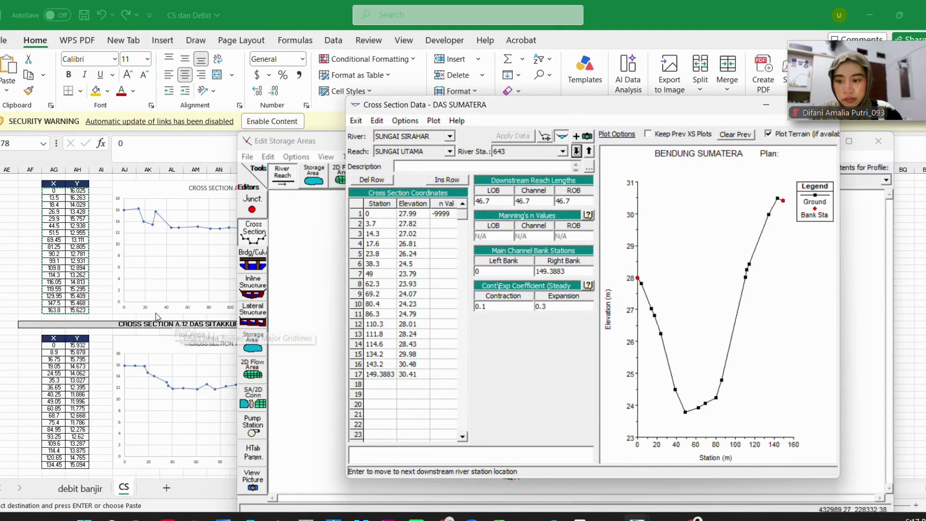
{"action": "left_click_drag", "start_coordinate": [54, 261], "coordinate": [82, 381]}
{"action": "left_click", "coordinate": [639, 519]}
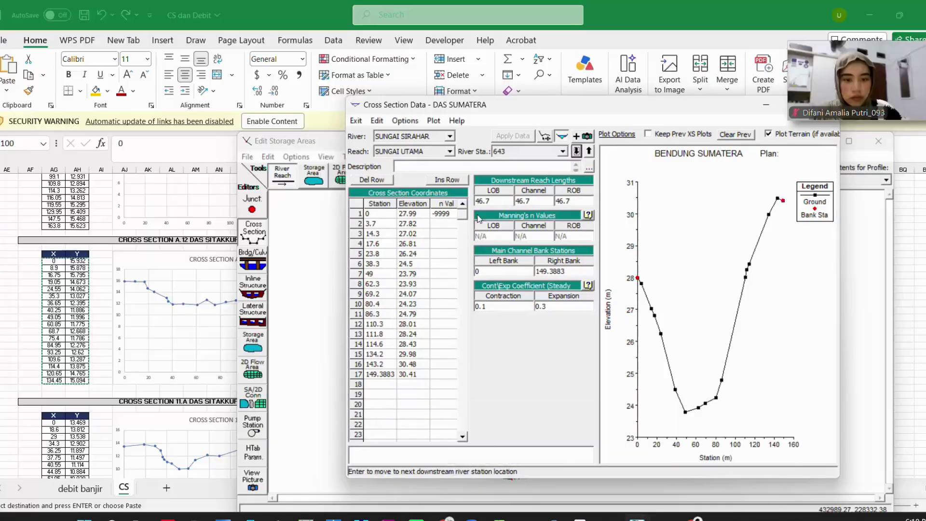
{"action": "left_click_drag", "start_coordinate": [359, 214], "coordinate": [453, 381]}
{"action": "key", "text": "ctrl+v"}
Set the first n value at river station 643 to 0.025 and advance to river station 596, accepting the edits
{"action": "left_click", "coordinate": [443, 214]}
{"action": "type", "text": "0."}
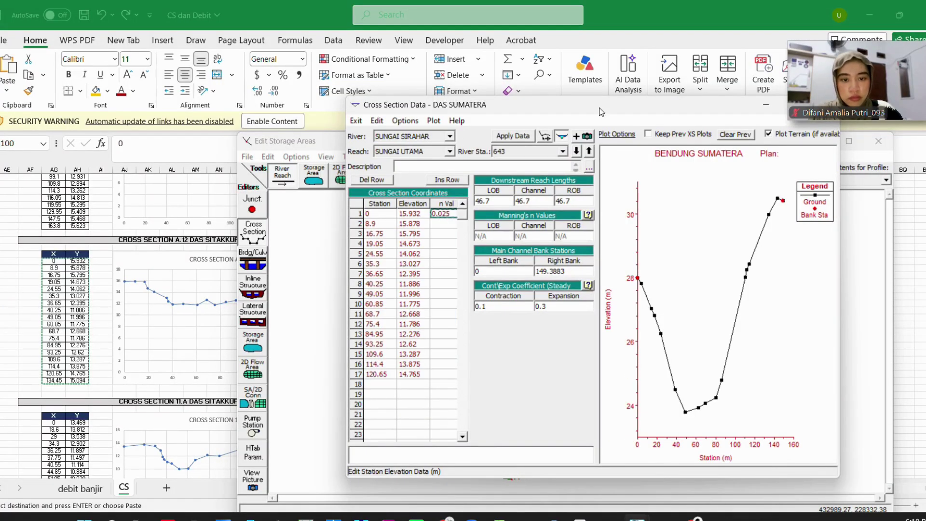
{"action": "left_click", "coordinate": [577, 152]}
{"action": "left_click", "coordinate": [487, 352]}
{"action": "left_click", "coordinate": [554, 302]}
Copy the X and Y values of cross section 11.A from Excel into the station and elevation coordinates of HEC-RAS river station 596
{"action": "scroll", "coordinate": [68, 290], "scroll_direction": "down", "scroll_amount": 10}
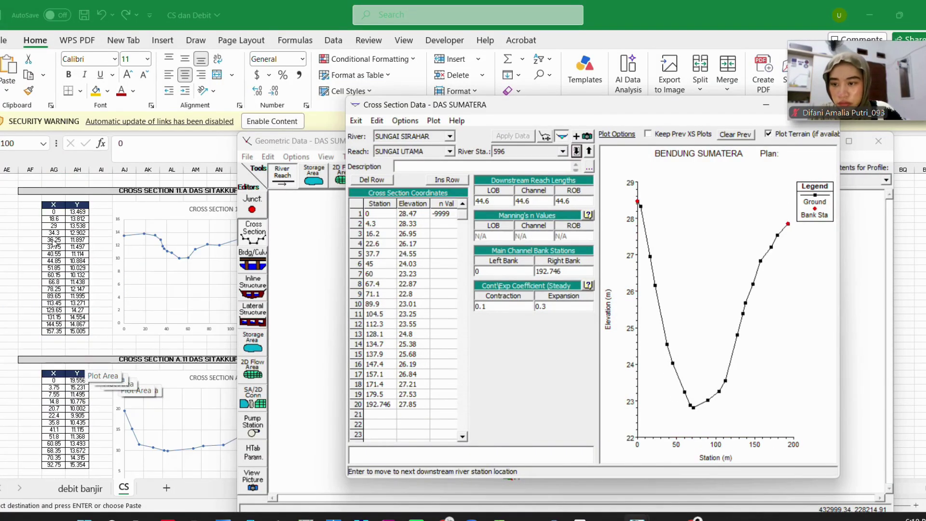
{"action": "left_click", "coordinate": [54, 212]}
{"action": "left_click_drag", "start_coordinate": [54, 213], "coordinate": [75, 332]}
{"action": "left_click", "coordinate": [639, 518]}
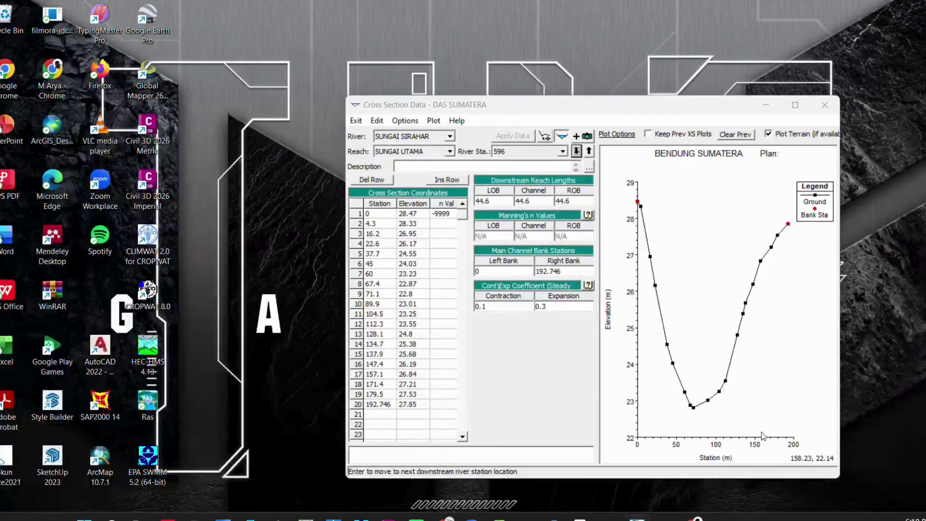
{"action": "left_click_drag", "start_coordinate": [359, 214], "coordinate": [453, 381]}
{"action": "key", "text": "ctrl+v"}
Set the first n value at river station 596 to 0.025 and advance to river station 551, accepting the edits with the cut line adjusted
{"action": "left_click", "coordinate": [437, 212]}
{"action": "type", "text": "0"}
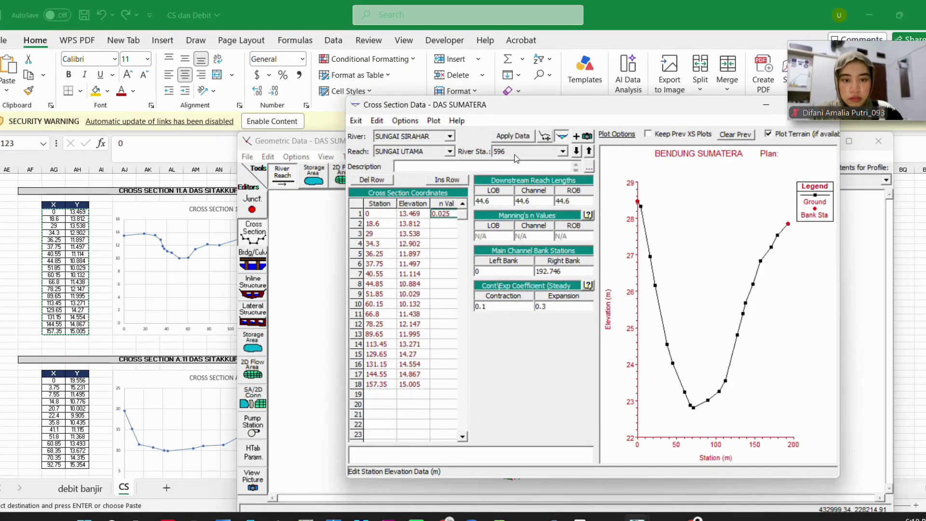
{"action": "left_click", "coordinate": [576, 151]}
{"action": "left_click", "coordinate": [636, 352]}
{"action": "left_click", "coordinate": [554, 307]}
Copy the X and Y values of cross section A.11 from Excel into the station and elevation coordinates of HEC-RAS river station 551
{"action": "scroll", "coordinate": [130, 328], "scroll_direction": "down", "scroll_amount": 7}
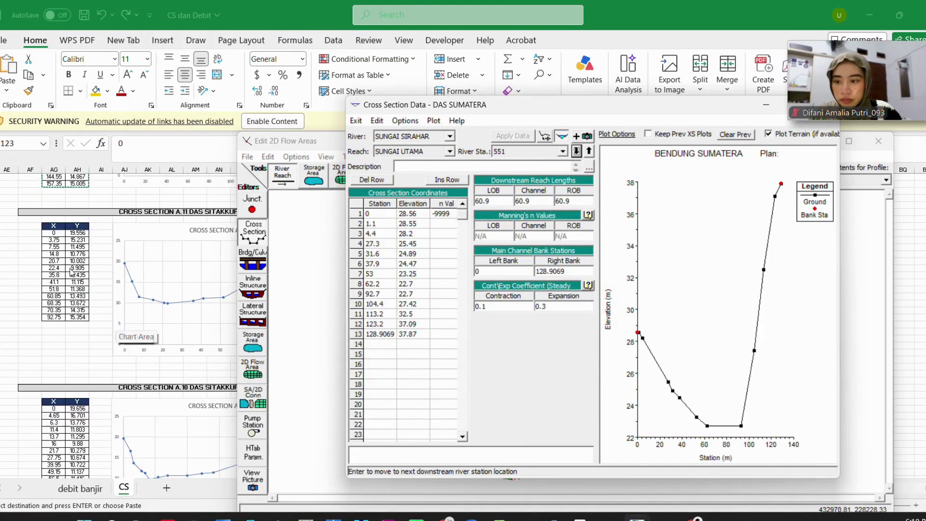
{"action": "left_click", "coordinate": [54, 233]}
{"action": "left_click_drag", "start_coordinate": [54, 233], "coordinate": [79, 318]}
{"action": "left_click", "coordinate": [639, 519]}
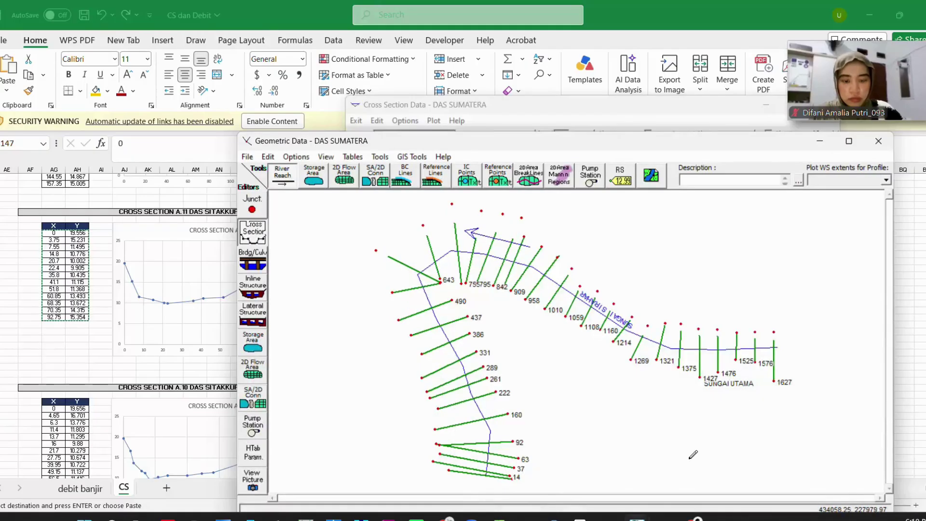
{"action": "left_click", "coordinate": [779, 467]}
{"action": "left_click_drag", "start_coordinate": [367, 214], "coordinate": [450, 344]}
{"action": "key", "text": "ctrl+v"}
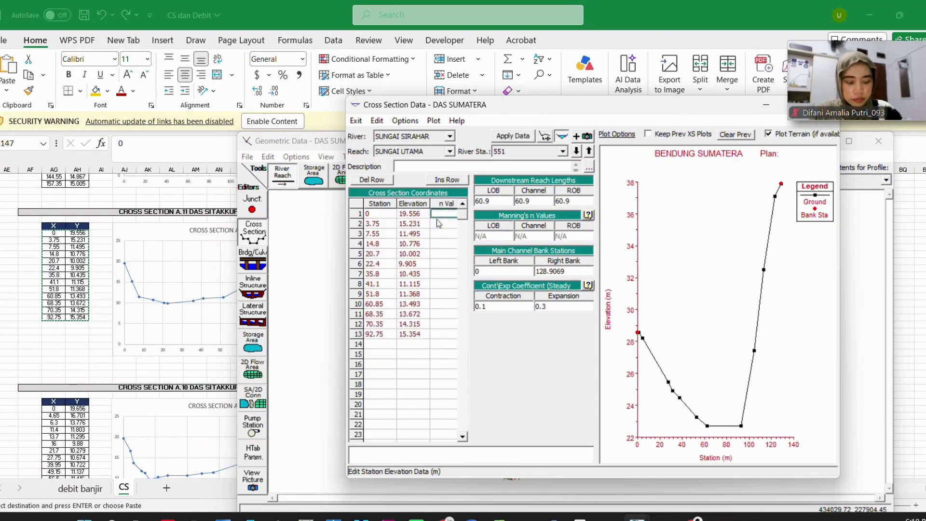
Set the first n value at river station 551 to 0.025 and advance to river station 490, accepting the edits with the cut line adjusted
{"action": "left_click", "coordinate": [577, 152]}
{"action": "left_click", "coordinate": [618, 351]}
{"action": "left_click", "coordinate": [557, 303]}
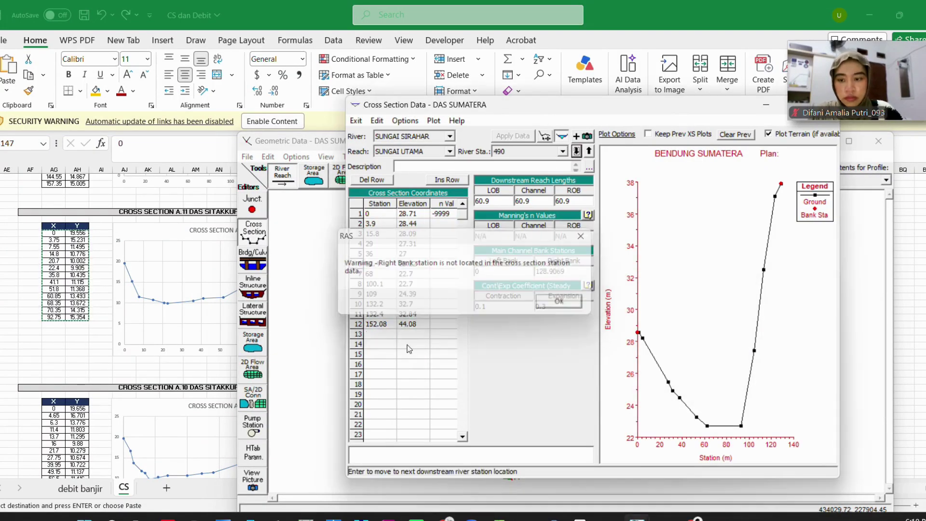
Copy the X and Y values of cross section A.10 from Excel into the station and elevation coordinates of HEC-RAS river station 490
{"action": "scroll", "coordinate": [99, 340], "scroll_direction": "down", "scroll_amount": 5}
{"action": "left_click", "coordinate": [55, 304]}
{"action": "left_click_drag", "start_coordinate": [55, 303], "coordinate": [80, 401]}
{"action": "key", "text": "ctrl+c"}
{"action": "left_click", "coordinate": [639, 519]}
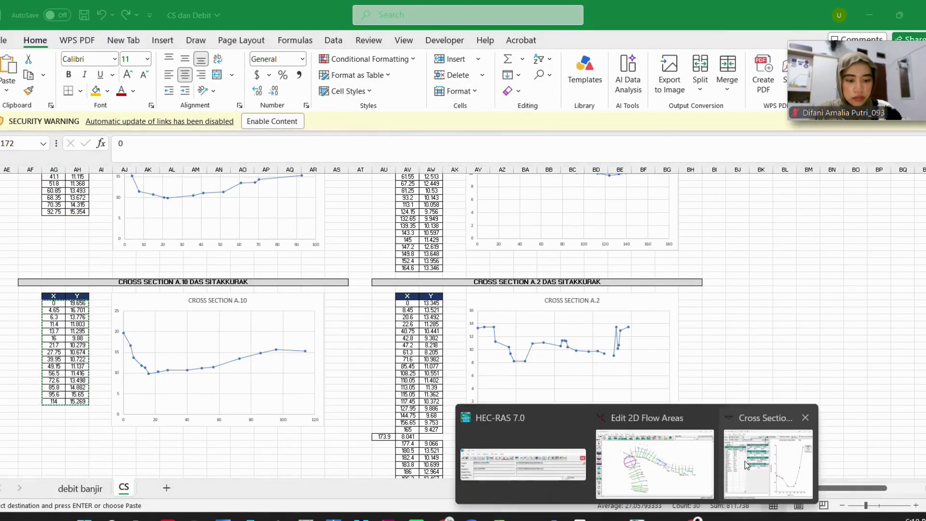
{"action": "left_click", "coordinate": [780, 467]}
{"action": "left_click_drag", "start_coordinate": [367, 214], "coordinate": [444, 291]}
{"action": "key", "text": "ctrl+v"}
Set the first n value at river station 490 to 0.025 and advance to river station 437, accepting the edits with the cut line adjusted
{"action": "left_click", "coordinate": [444, 217]}
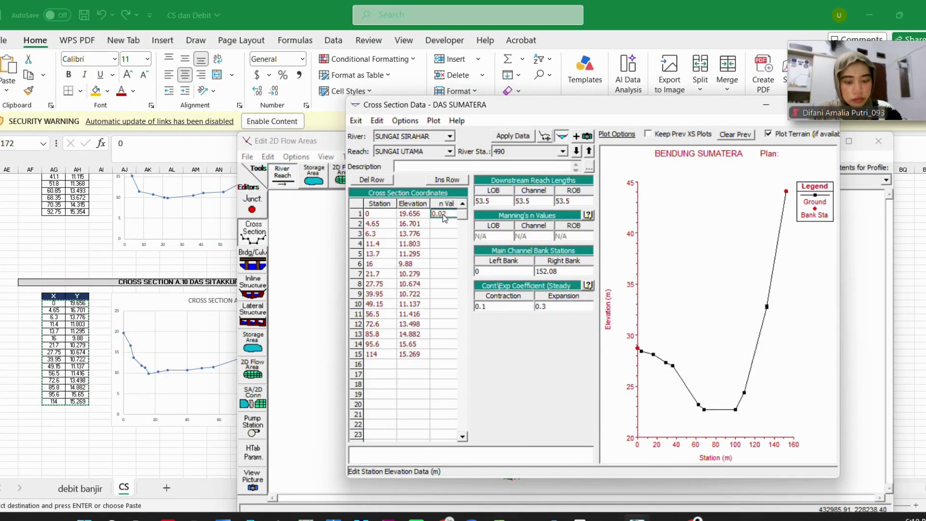
{"action": "left_click", "coordinate": [576, 151]}
{"action": "left_click", "coordinate": [622, 351]}
{"action": "left_click", "coordinate": [558, 302]}
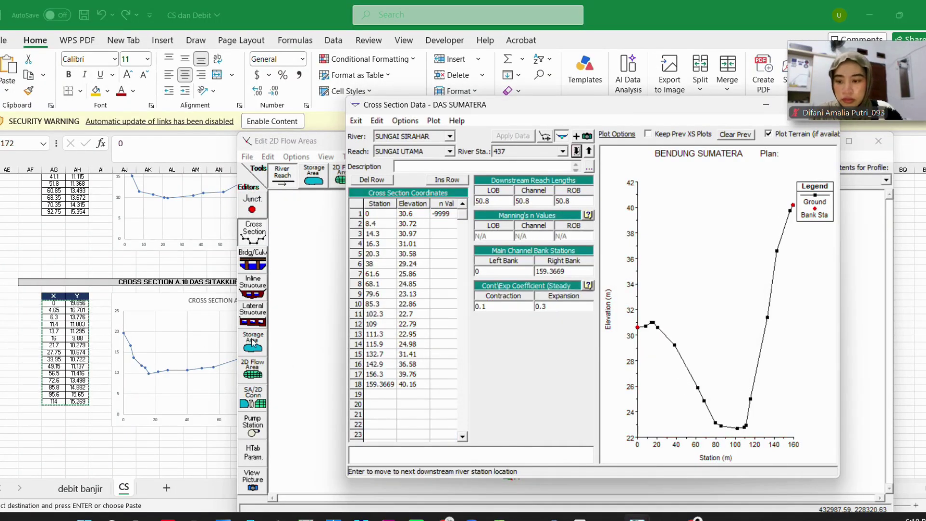
Copy the X and Y values of cross section A.9 from Excel into the station and elevation coordinates of HEC-RAS river station 437
{"action": "scroll", "coordinate": [118, 280], "scroll_direction": "right", "scroll_amount": 5}
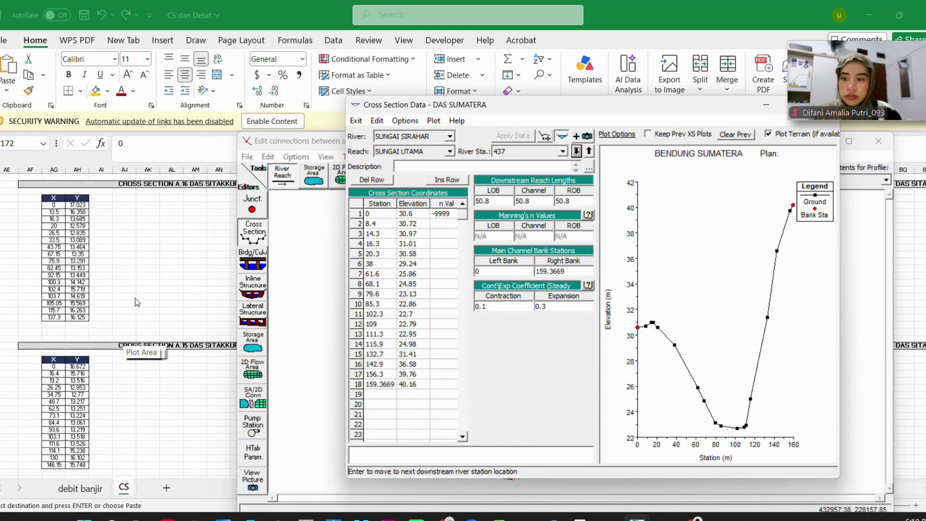
{"action": "scroll", "coordinate": [119, 280], "scroll_direction": "left", "scroll_amount": 1}
{"action": "left_click_drag", "start_coordinate": [54, 205], "coordinate": [79, 319]}
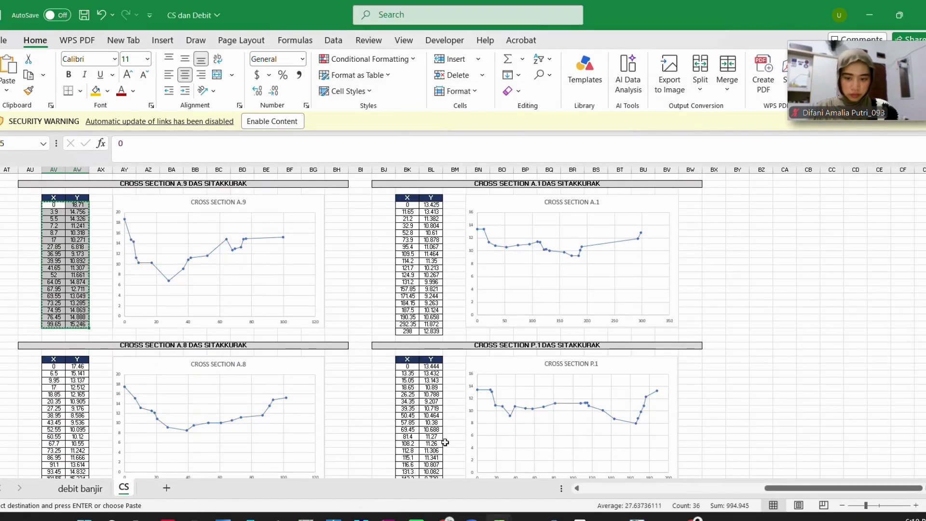
{"action": "left_click", "coordinate": [637, 518]}
{"action": "left_click", "coordinate": [767, 464]}
{"action": "left_click_drag", "start_coordinate": [379, 214], "coordinate": [445, 393]}
{"action": "key", "text": "ctrl+v"}
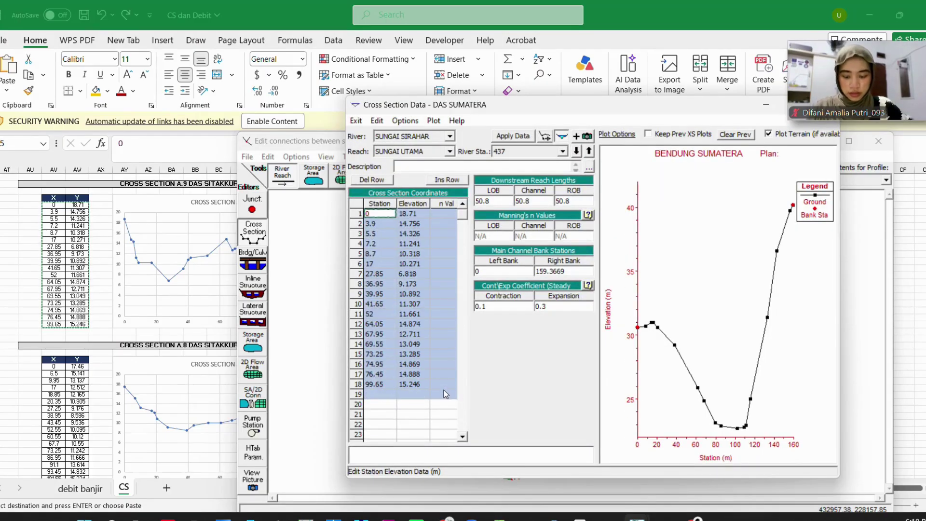
Set the first n value at river station 437 to 0.025 and advance to river station 386, accepting the edits with the cut line adjusted
{"action": "left_click", "coordinate": [449, 213]}
{"action": "left_click", "coordinate": [577, 152]}
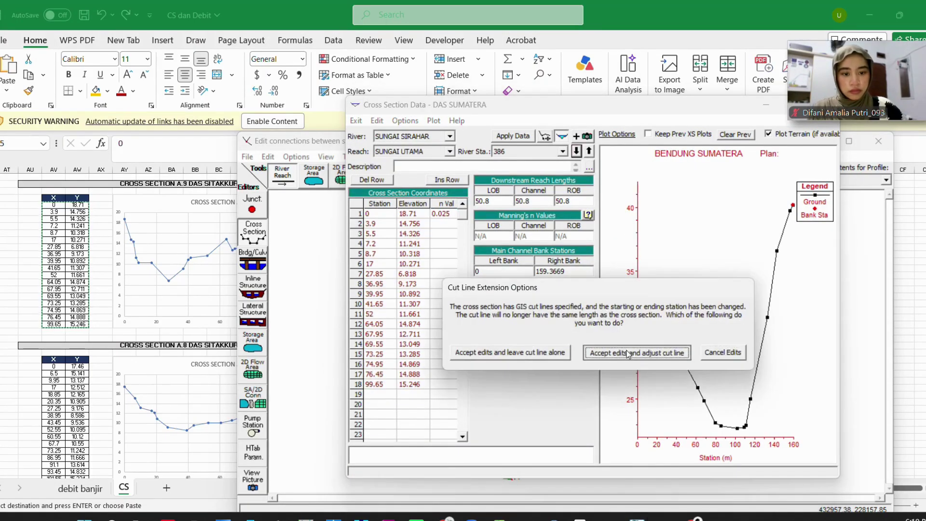
{"action": "left_click", "coordinate": [630, 354]}
{"action": "left_click", "coordinate": [562, 303]}
Copy the X and Y values of cross section A.8 from Excel into the station and elevation coordinates of HEC-RAS river station 386
{"action": "left_click_drag", "start_coordinate": [55, 366], "coordinate": [77, 393]}
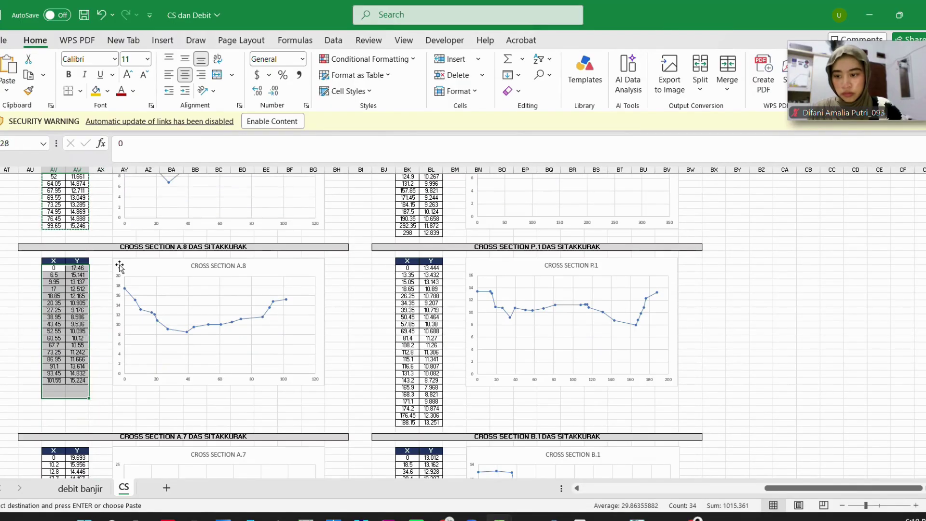
{"action": "left_click", "coordinate": [637, 516]}
{"action": "left_click", "coordinate": [775, 461]}
{"action": "left_click_drag", "start_coordinate": [376, 214], "coordinate": [441, 355]}
{"action": "key", "text": "ctrl+v"}
Set the first n value at river station 386 to 0.025 and advance to river station 331, accepting the edits with the cut line adjusted
{"action": "left_click", "coordinate": [446, 214]}
{"action": "key", "text": "BackSpace"}
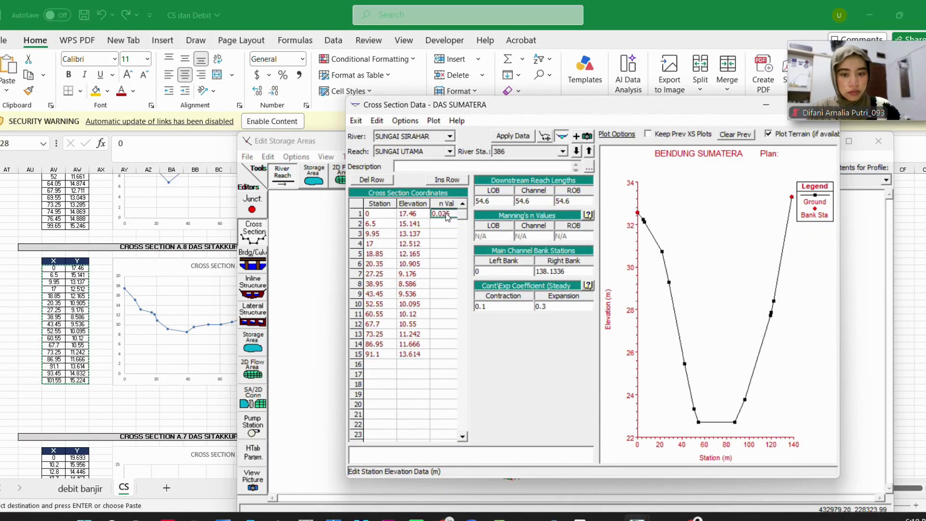
{"action": "left_click", "coordinate": [577, 151]}
{"action": "left_click", "coordinate": [630, 352]}
{"action": "left_click", "coordinate": [567, 301]}
Copy the X and Y values of cross section A.7 from Excel into the station and elevation coordinates of HEC-RAS river station 331
{"action": "scroll", "coordinate": [82, 314], "scroll_direction": "down", "scroll_amount": 7}
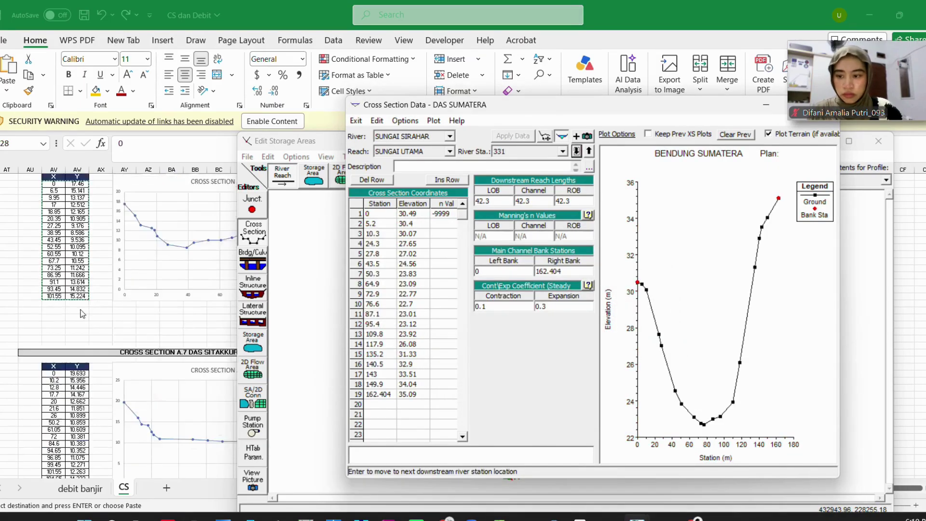
{"action": "left_click_drag", "start_coordinate": [53, 311], "coordinate": [82, 424]}
{"action": "left_click", "coordinate": [637, 516]}
{"action": "left_click", "coordinate": [775, 461]}
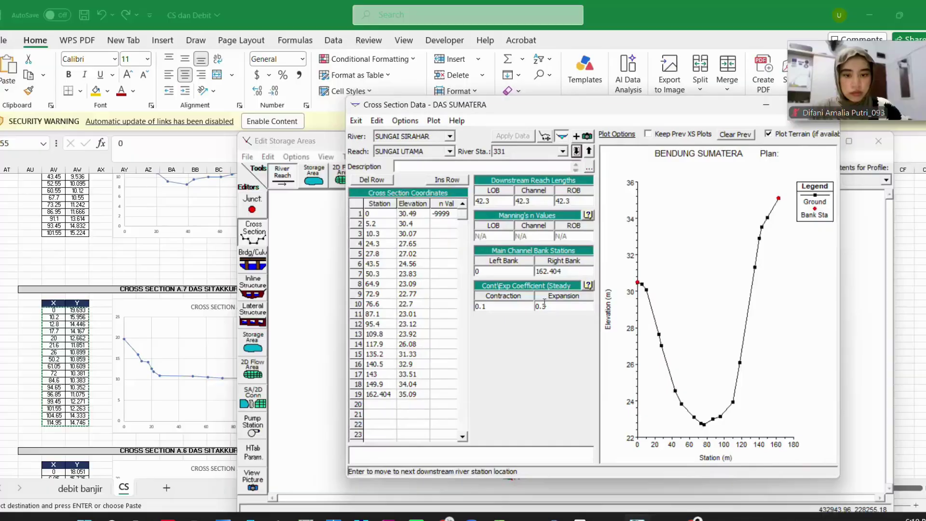
{"action": "left_click_drag", "start_coordinate": [376, 214], "coordinate": [457, 405]}
{"action": "key", "text": "ctrl+v"}
Set the first n value at river station 331 to 0.025 and advance to river station 289, accepting the edits with the cut line adjusted
{"action": "left_click", "coordinate": [444, 215]}
{"action": "type", "text": "0.0"}
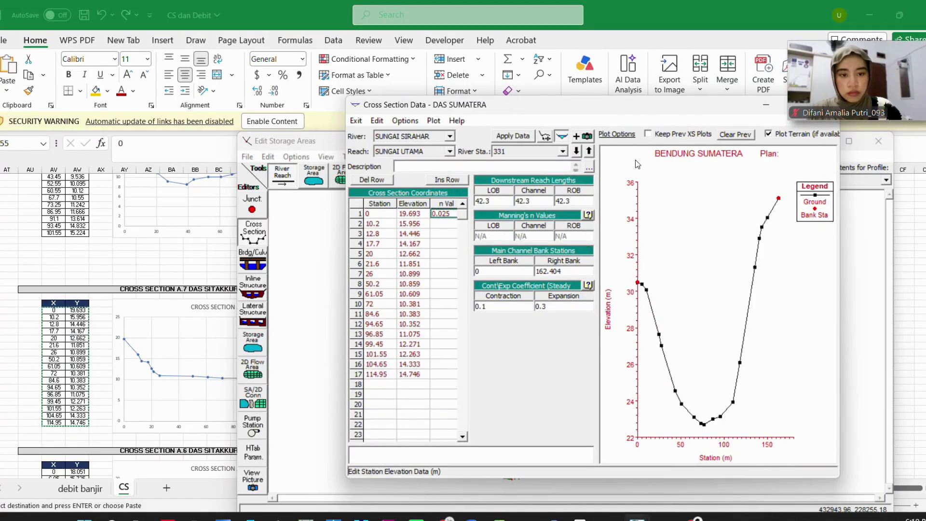
{"action": "left_click", "coordinate": [577, 151]}
{"action": "left_click", "coordinate": [632, 352]}
{"action": "left_click", "coordinate": [563, 301]}
Copy the X and Y values of cross section A.6 from Excel into the station and elevation coordinates of HEC-RAS river station 289
{"action": "scroll", "coordinate": [63, 318], "scroll_direction": "down", "scroll_amount": 7}
{"action": "left_click_drag", "start_coordinate": [57, 324], "coordinate": [80, 431]}
{"action": "key", "text": "ctrl+c"}
{"action": "left_click", "coordinate": [636, 516]}
{"action": "left_click", "coordinate": [767, 466]}
{"action": "left_click_drag", "start_coordinate": [377, 214], "coordinate": [446, 391]}
{"action": "key", "text": "ctrl+v"}
Set the first n value at river station 289 to 0.025 and advance to river station 261, accepting the edits with the cut line left alone
{"action": "left_click", "coordinate": [440, 214]}
{"action": "type", "text": "0."}
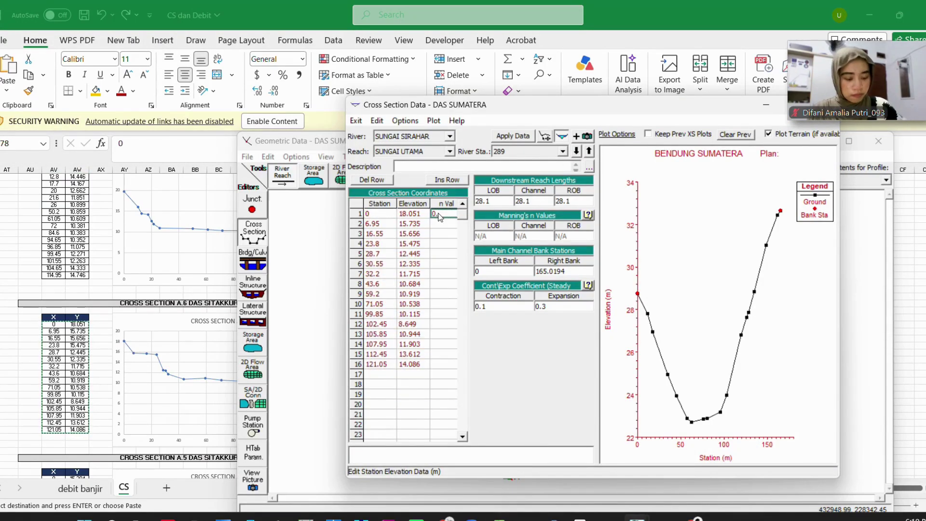
{"action": "left_click", "coordinate": [576, 151]}
{"action": "left_click", "coordinate": [511, 352]}
{"action": "left_click", "coordinate": [561, 301]}
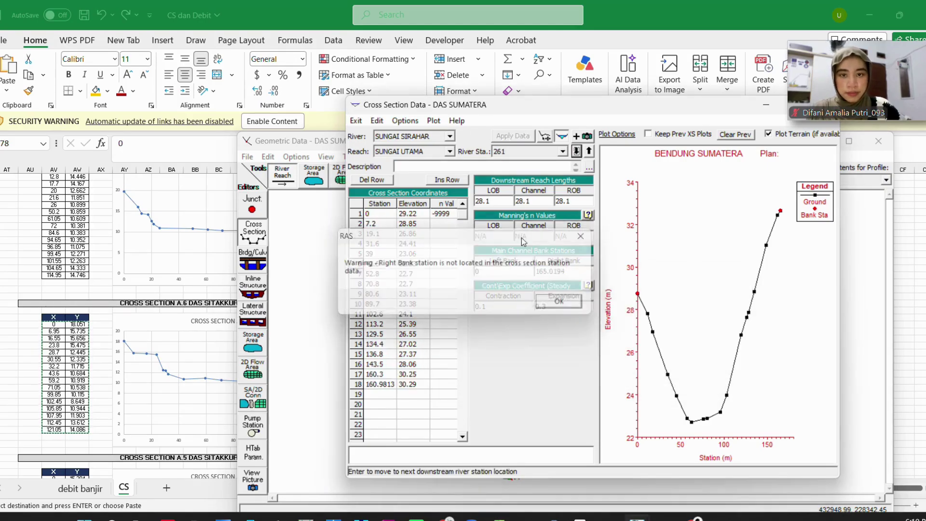
Go back to river station 289 to check its cross section plot and return to river station 261
{"action": "left_click", "coordinate": [593, 154]}
{"action": "scroll", "coordinate": [119, 340], "scroll_direction": "down", "scroll_amount": 20}
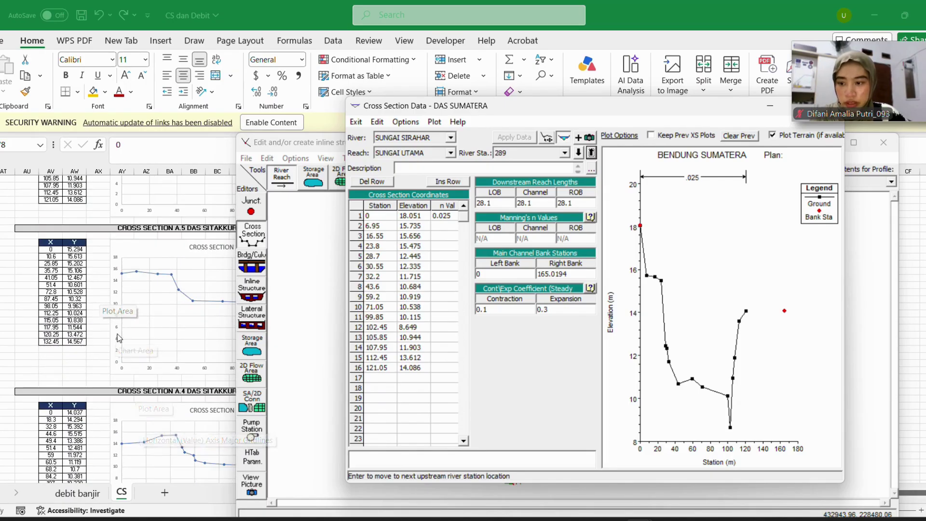
{"action": "scroll", "coordinate": [120, 338], "scroll_direction": "down", "scroll_amount": 1}
{"action": "left_click", "coordinate": [579, 152]}
Copy the X and Y values of cross section A.5 from Excel into the station and elevation coordinates of HEC-RAS river station 261
{"action": "double_click", "coordinate": [43, 228]}
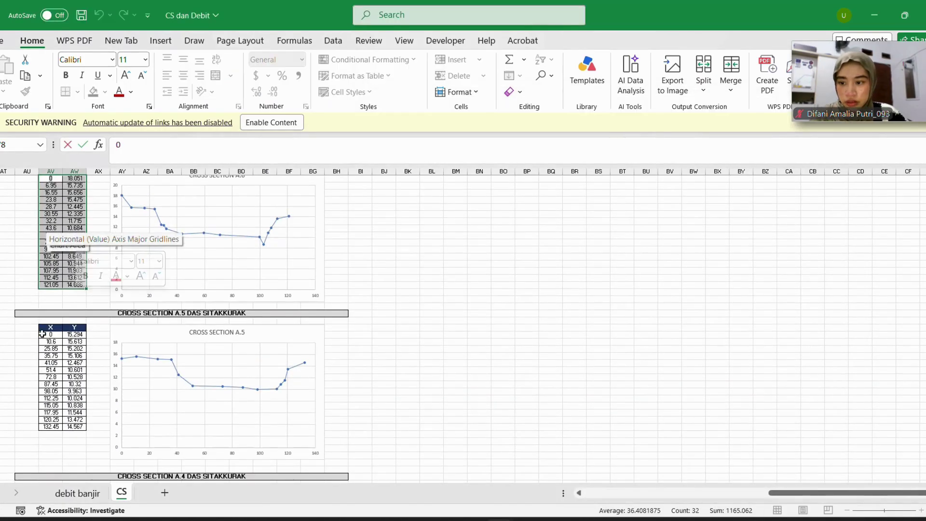
{"action": "left_click_drag", "start_coordinate": [42, 334], "coordinate": [75, 428]}
{"action": "key", "text": "ctrl+c"}
{"action": "left_click", "coordinate": [638, 520]}
{"action": "left_click", "coordinate": [774, 466]}
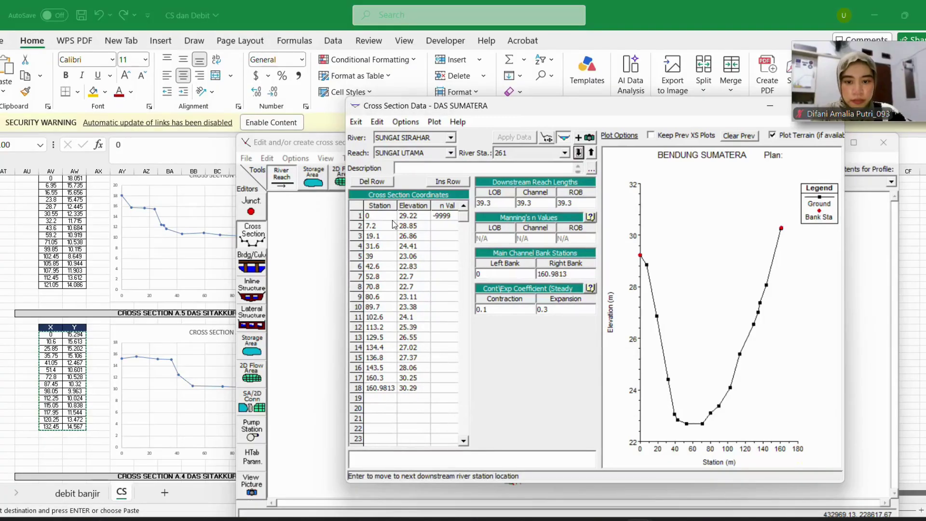
{"action": "left_click_drag", "start_coordinate": [389, 216], "coordinate": [421, 390]}
{"action": "key", "text": "ctrl+v"}
Set the first n value at river station 261 to 0.025 and advance to river station 222, accepting the edits with the cut line left alone
{"action": "left_click", "coordinate": [436, 207]}
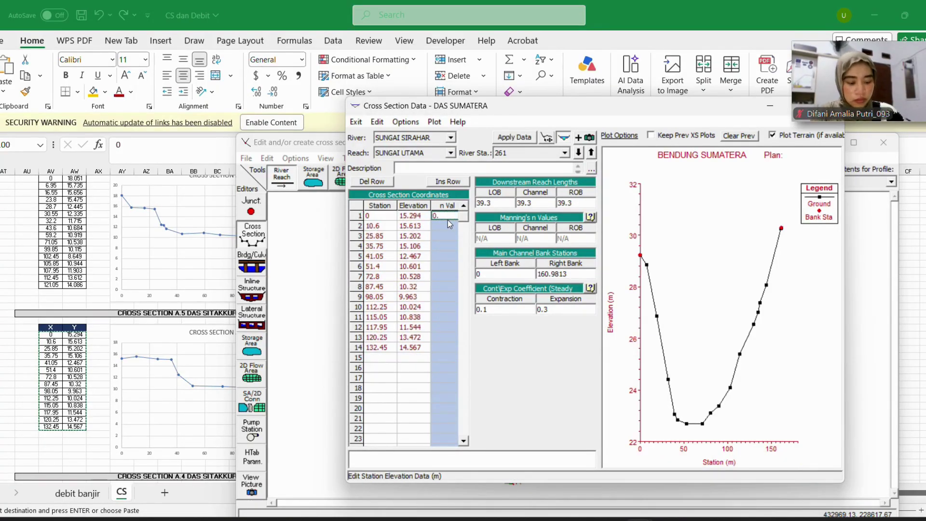
{"action": "left_click", "coordinate": [579, 152]}
{"action": "left_click", "coordinate": [497, 351]}
{"action": "left_click", "coordinate": [561, 303]}
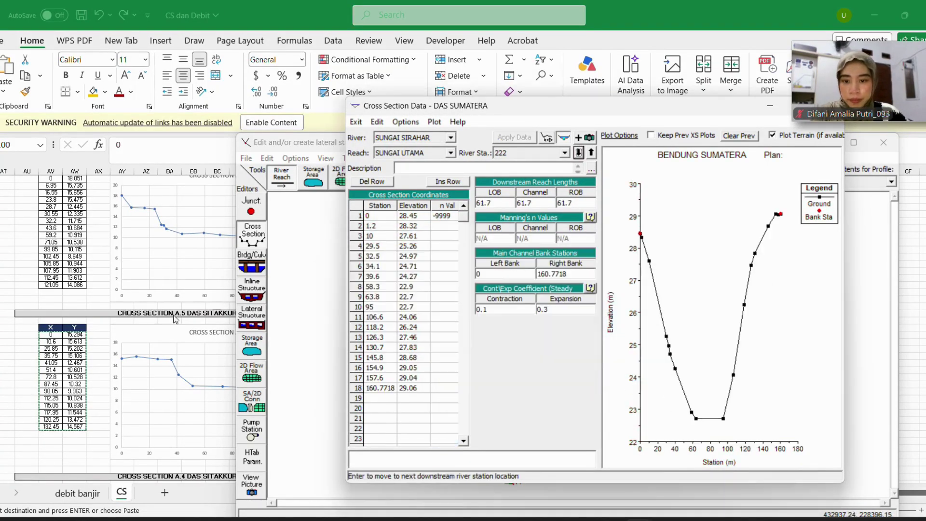
Copy the X and Y values of cross section A.4 from Excel into the station and elevation coordinates of HEC-RAS river station 222
{"action": "scroll", "coordinate": [59, 319], "scroll_direction": "down", "scroll_amount": 10}
{"action": "left_click", "coordinate": [60, 318]}
{"action": "left_click_drag", "start_coordinate": [50, 264], "coordinate": [79, 386]}
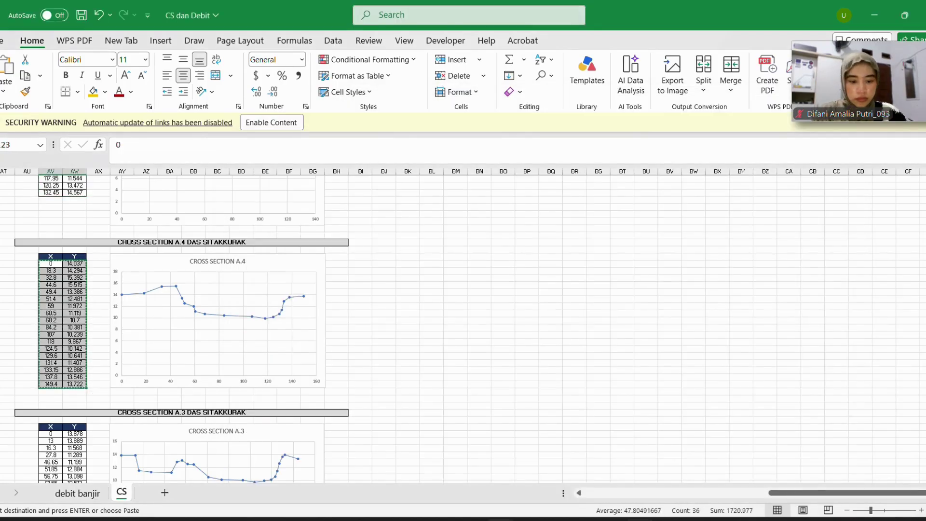
{"action": "left_click", "coordinate": [640, 520]}
{"action": "left_click_drag", "start_coordinate": [380, 217], "coordinate": [446, 398]}
{"action": "key", "text": "ctrl+v"}
Set the first n value at river station 222 to 0.025 and advance to river station 160, accepting the edits with the cut line left alone
{"action": "left_click", "coordinate": [445, 216]}
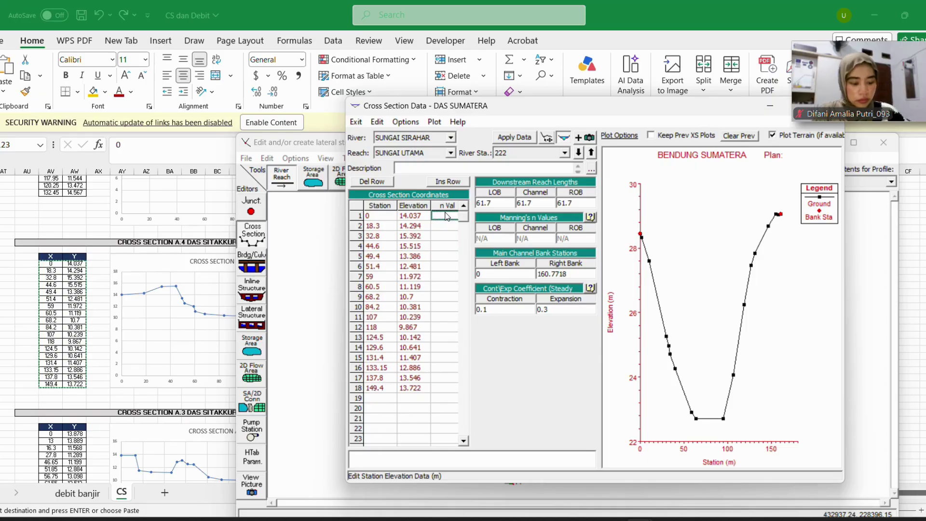
{"action": "left_click", "coordinate": [579, 153]}
{"action": "left_click", "coordinate": [496, 352]}
{"action": "left_click", "coordinate": [561, 304]}
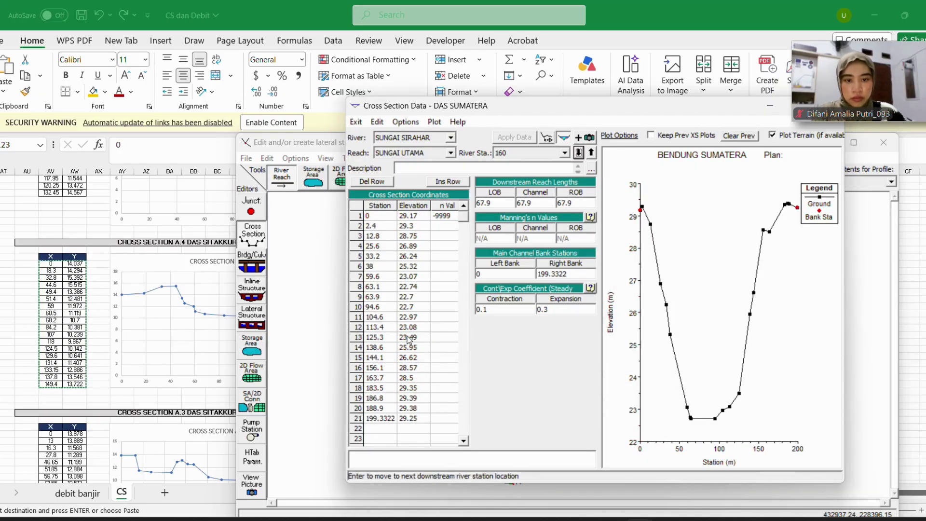
Copy the X and Y values of cross section A.3 from Excel into the station and elevation coordinates of HEC-RAS river station 160
{"action": "scroll", "coordinate": [128, 338], "scroll_direction": "down", "scroll_amount": 10}
{"action": "left_click_drag", "start_coordinate": [51, 222], "coordinate": [76, 363]}
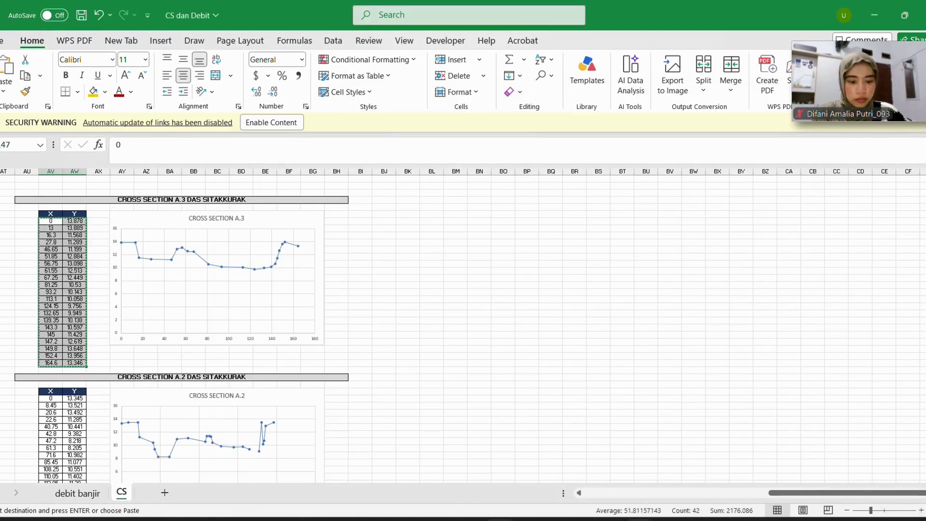
{"action": "left_click", "coordinate": [639, 520]}
{"action": "left_click_drag", "start_coordinate": [380, 217], "coordinate": [447, 422]}
{"action": "key", "text": "ctrl+v"}
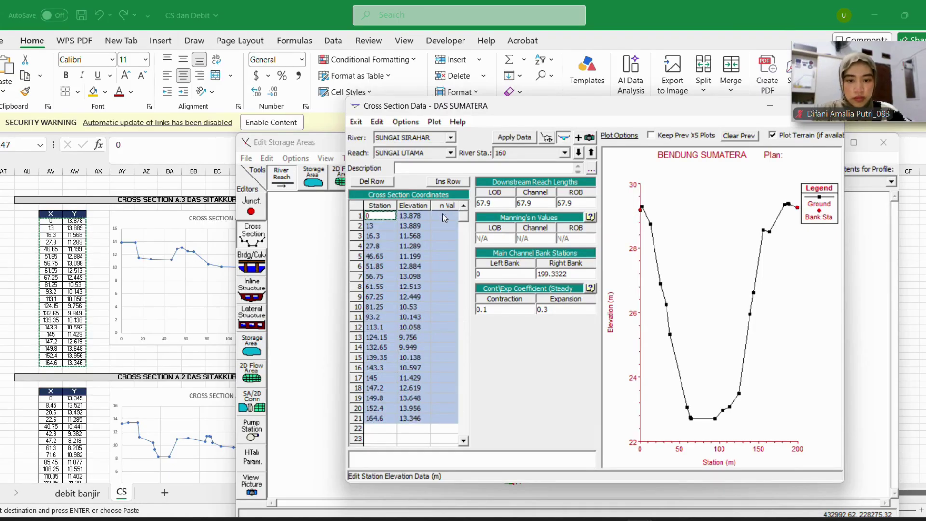
Set the first n value at river station 160 to 0.025 and advance to river station 92, accepting the edits with the cut line adjusted
{"action": "left_click", "coordinate": [444, 217]}
{"action": "type", "text": "0.025"}
{"action": "left_click", "coordinate": [578, 152]}
{"action": "left_click", "coordinate": [642, 356]}
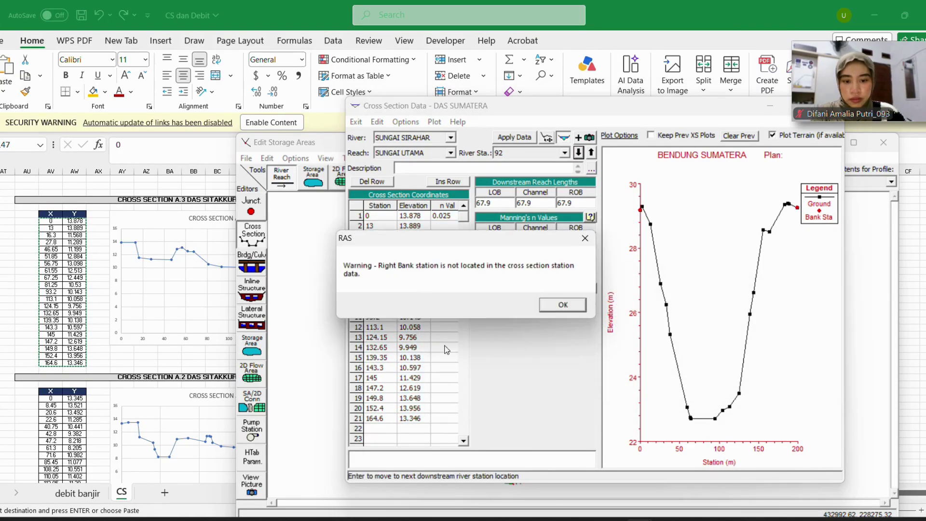
{"action": "left_click", "coordinate": [562, 306]}
Move the misaligned 173.9 and 8.041 values of cross section A.2 in Excel one column over into the X and Y columns
{"action": "scroll", "coordinate": [121, 290], "scroll_direction": "down", "scroll_amount": 8}
{"action": "left_click_drag", "start_coordinate": [47, 224], "coordinate": [90, 355]}
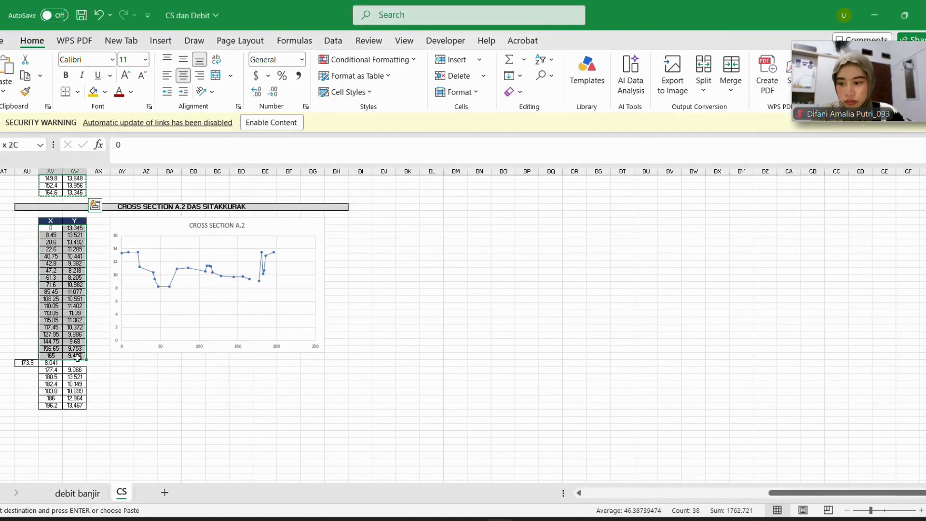
{"action": "left_click_drag", "start_coordinate": [27, 363], "coordinate": [47, 366]}
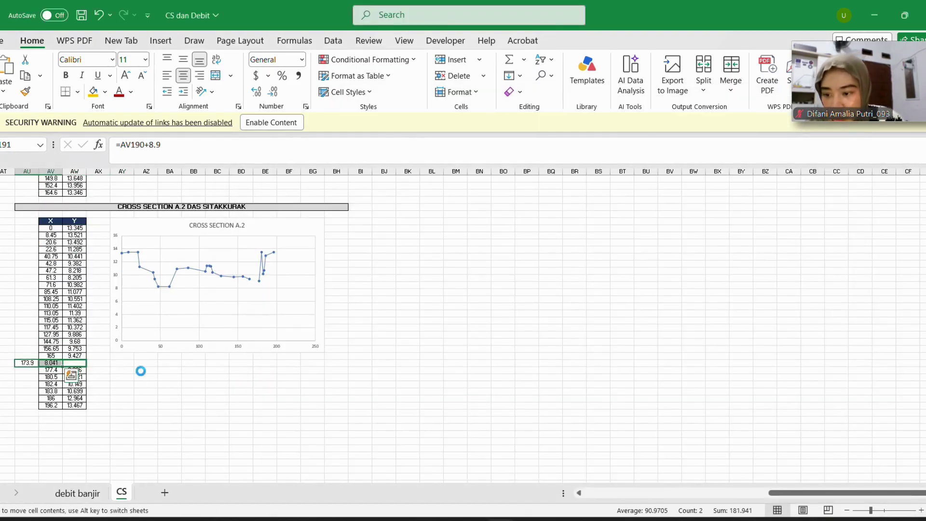
Copy the X and Y values of cross section A.2 from Excel into the station and elevation coordinates of HEC-RAS river station 92
{"action": "left_click_drag", "start_coordinate": [49, 228], "coordinate": [65, 400]}
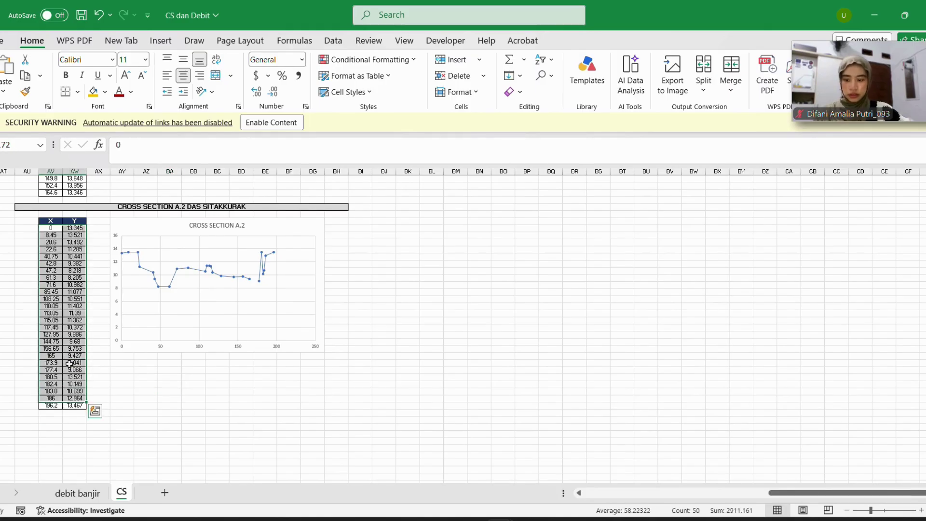
{"action": "left_click", "coordinate": [100, 213]}
{"action": "left_click_drag", "start_coordinate": [50, 228], "coordinate": [74, 406]}
{"action": "key", "text": "ctrl+c"}
{"action": "left_click", "coordinate": [638, 520]}
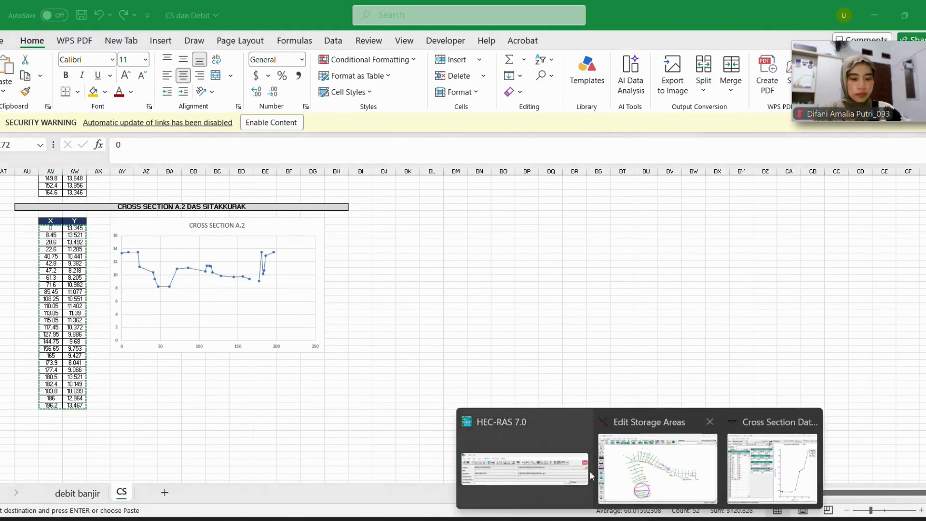
{"action": "left_click", "coordinate": [623, 470]}
{"action": "left_click", "coordinate": [638, 520]}
{"action": "left_click", "coordinate": [772, 471]}
{"action": "left_click_drag", "start_coordinate": [381, 215], "coordinate": [456, 365]}
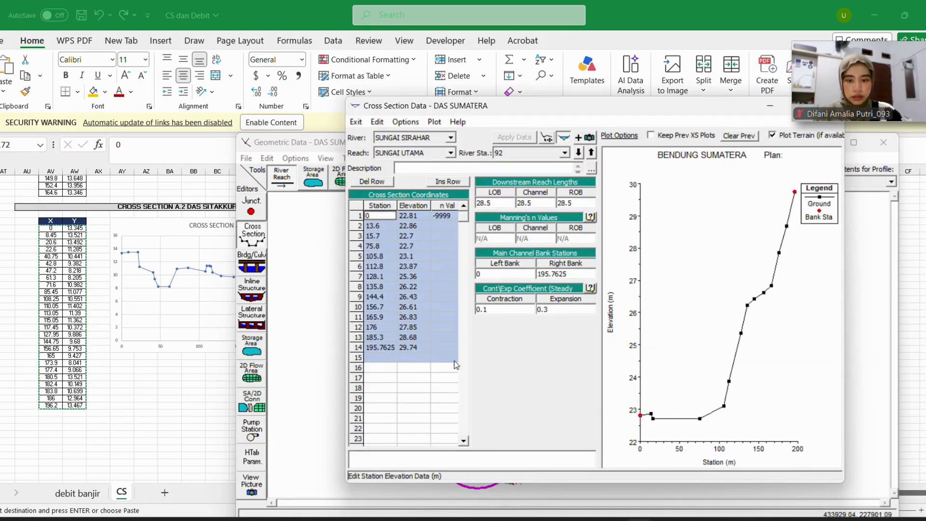
{"action": "key", "text": "ctrl+v"}
Set the first n value at river station 92 to 0.025 and close the cross section editor, accepting the edits with the cut line adjusted
{"action": "left_click", "coordinate": [450, 216]}
{"action": "type", "text": "0.025"}
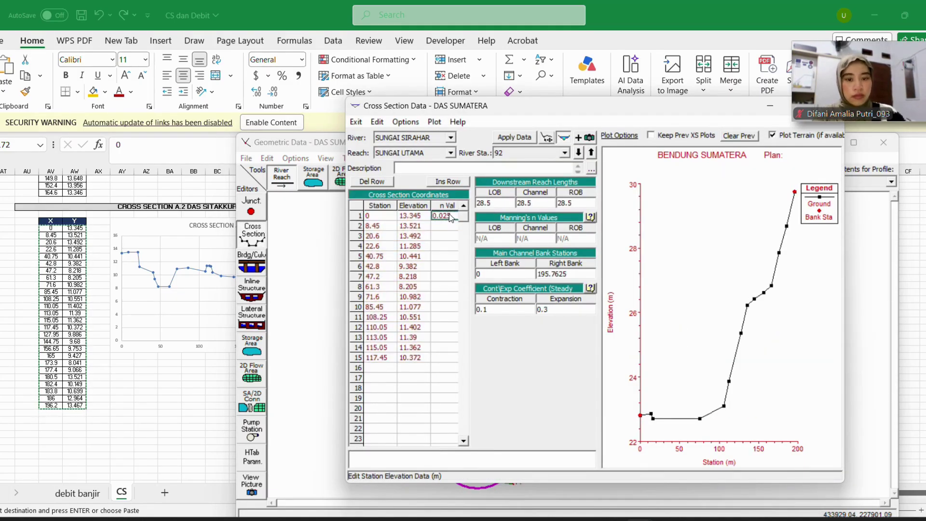
{"action": "left_click", "coordinate": [566, 153]}
{"action": "left_click", "coordinate": [522, 206]}
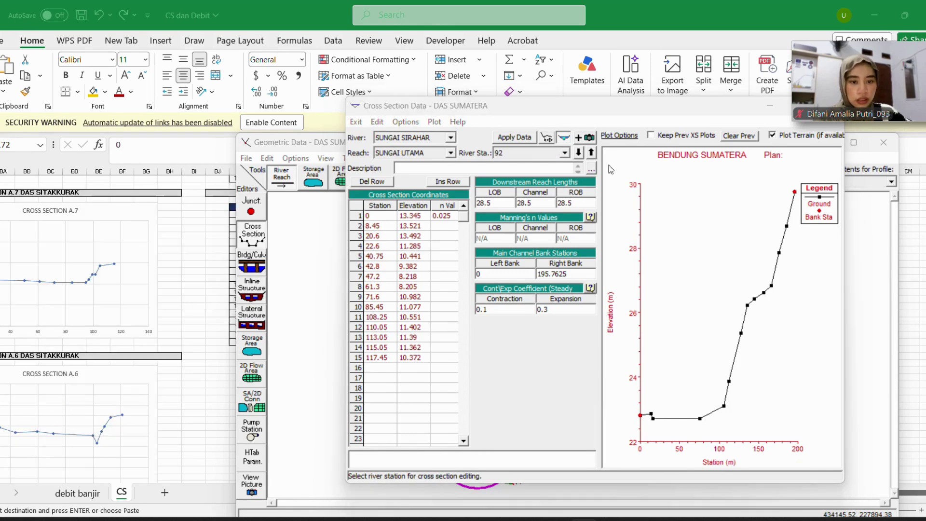
{"action": "left_click_drag", "start_coordinate": [719, 109], "coordinate": [577, 119]}
{"action": "left_click", "coordinate": [687, 117]}
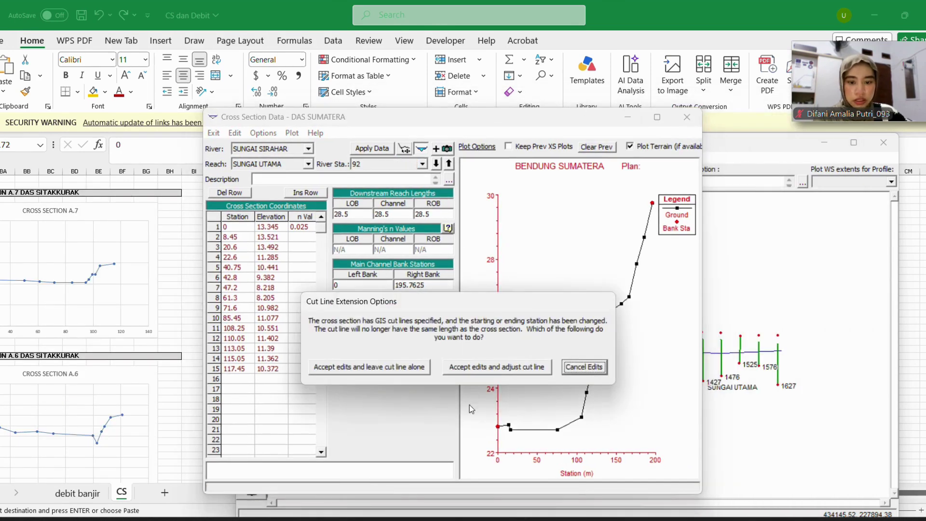
{"action": "left_click", "coordinate": [502, 369]}
{"action": "left_click", "coordinate": [558, 307]}
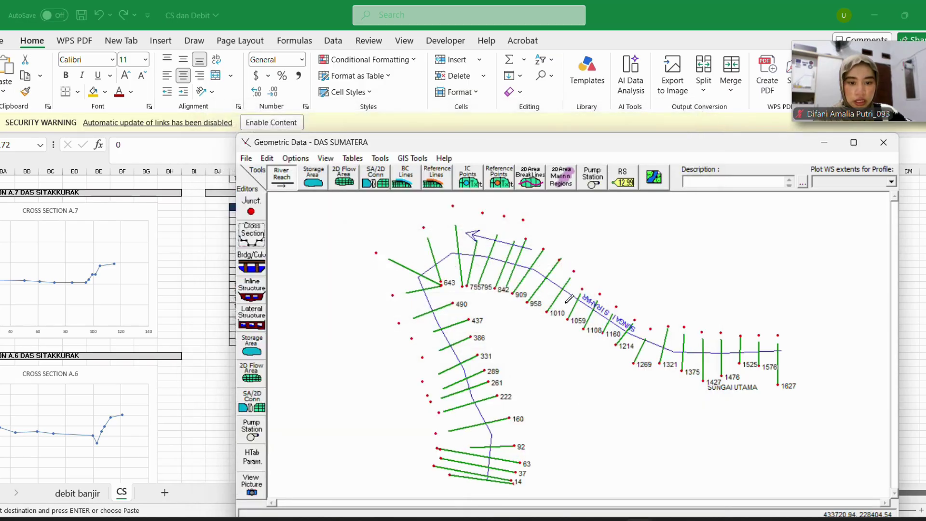
Open the cross section hydraulic table parameters and copy the channel invert into the starting elevation of every river station
{"action": "left_click_drag", "start_coordinate": [526, 147], "coordinate": [465, 89]}
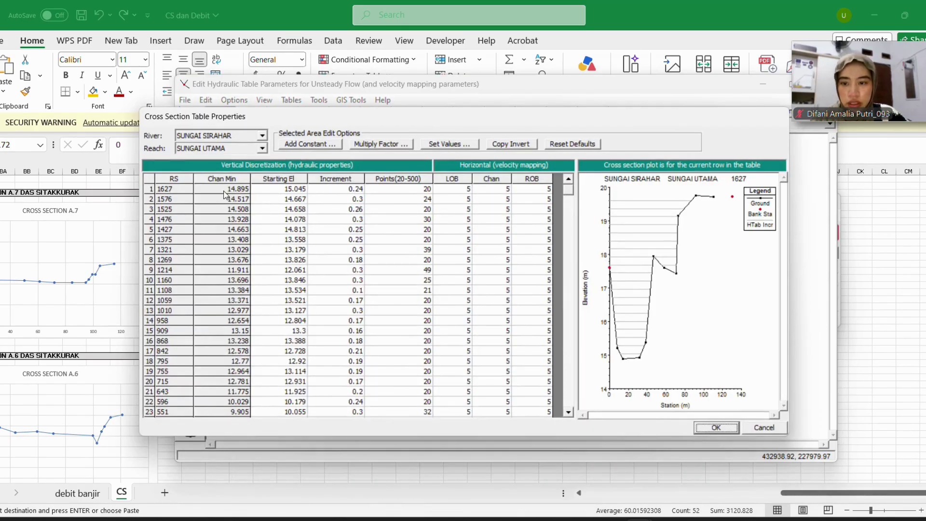
{"action": "left_click", "coordinate": [284, 191]}
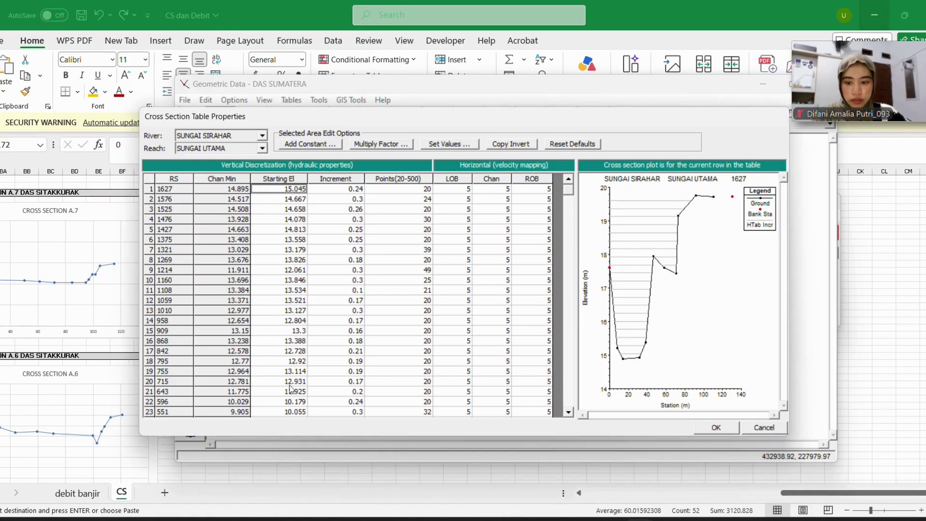
{"action": "scroll", "coordinate": [291, 388], "scroll_direction": "down", "scroll_amount": 5}
{"action": "scroll", "coordinate": [303, 369], "scroll_direction": "up", "scroll_amount": 5}
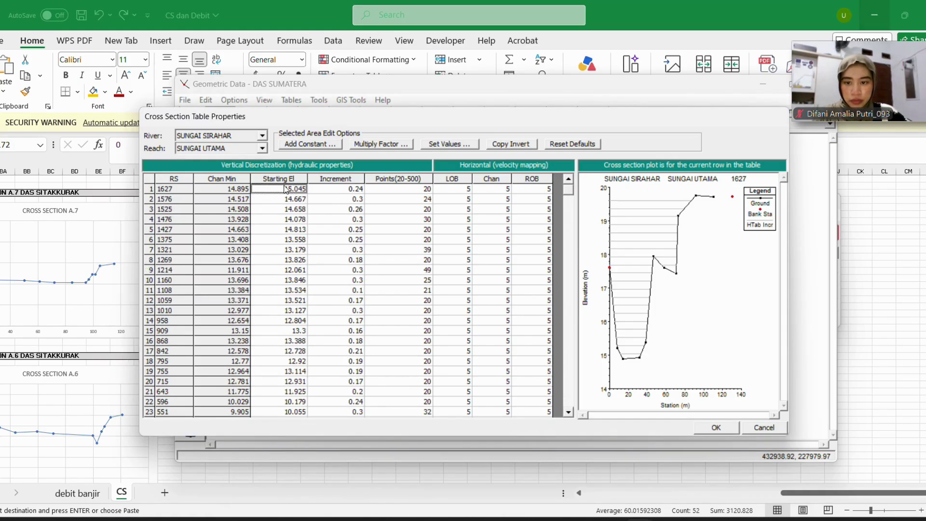
{"action": "scroll", "coordinate": [279, 368], "scroll_direction": "down", "scroll_amount": 5}
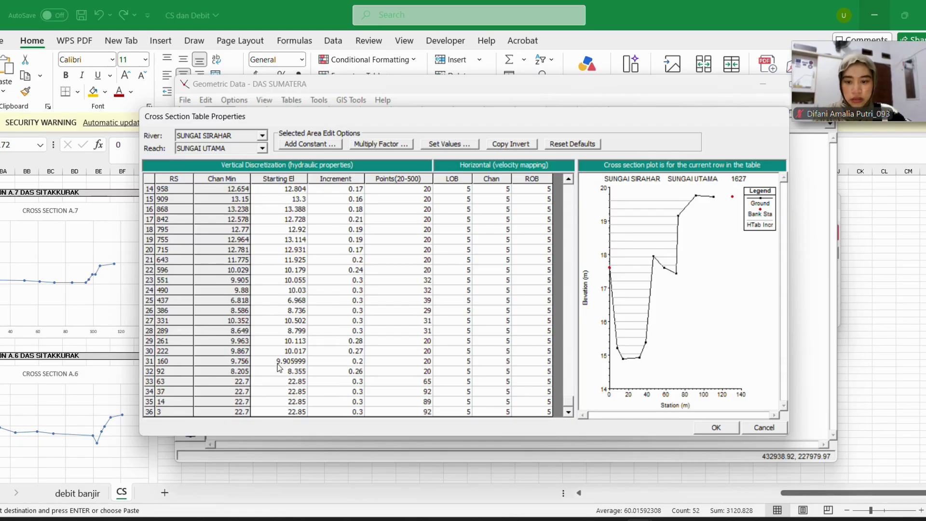
{"action": "left_click", "coordinate": [289, 413], "text": "shift"}
{"action": "scroll", "coordinate": [297, 294], "scroll_direction": "up", "scroll_amount": 5}
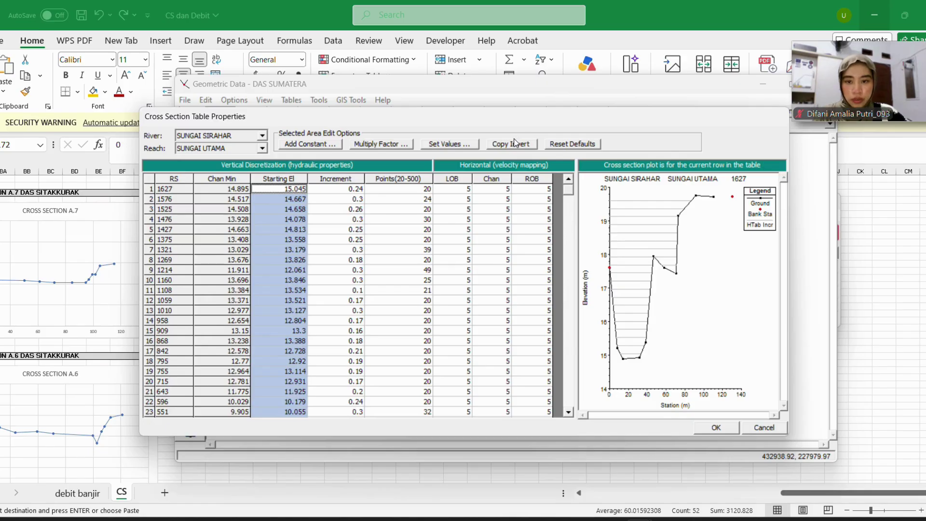
{"action": "left_click", "coordinate": [516, 145]}
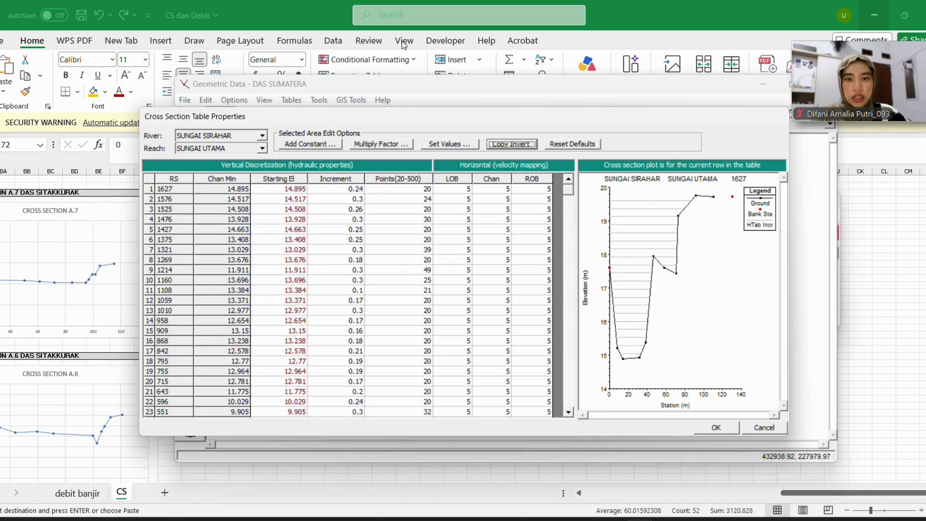
Set the number of vertical discretization points to 250 for all cross sections in the hydraulic table
{"action": "left_click", "coordinate": [402, 18]}
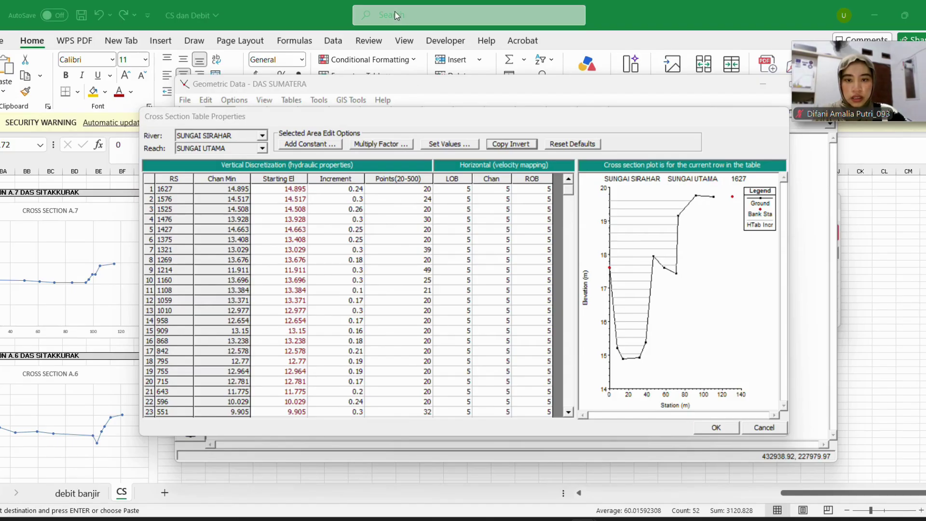
{"action": "left_click", "coordinate": [417, 183]}
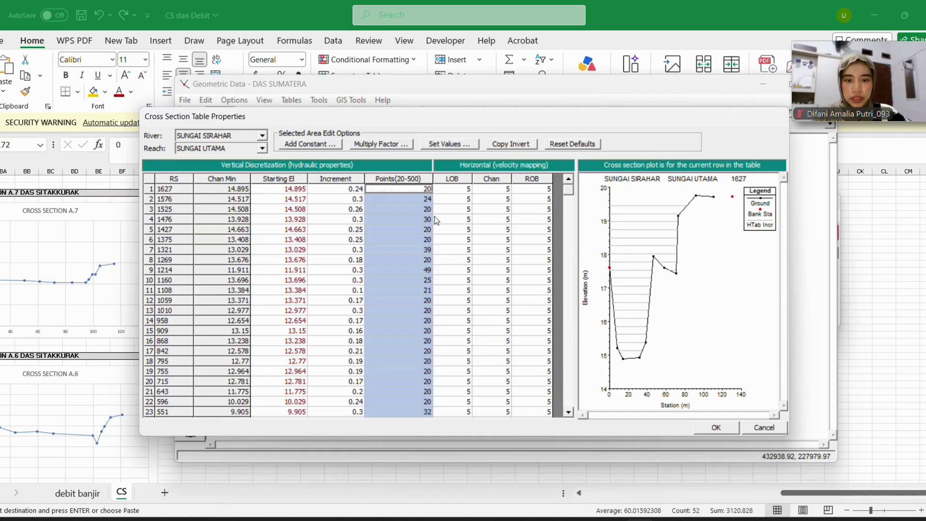
{"action": "left_click", "coordinate": [449, 145]}
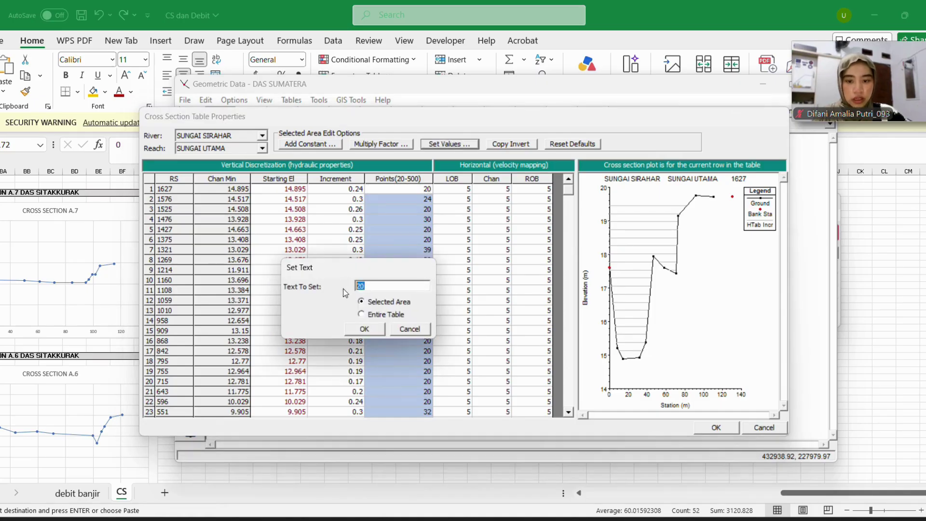
{"action": "left_click", "coordinate": [365, 330]}
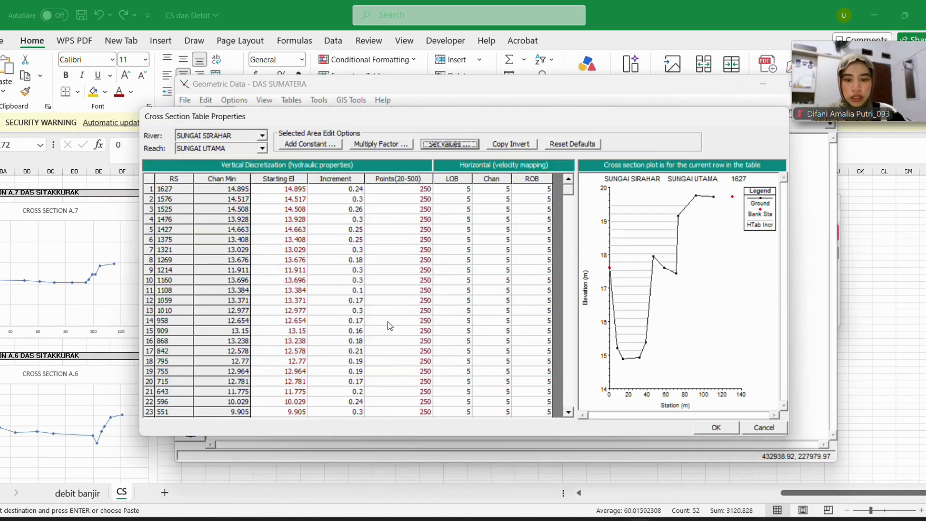
{"action": "left_click", "coordinate": [407, 29]}
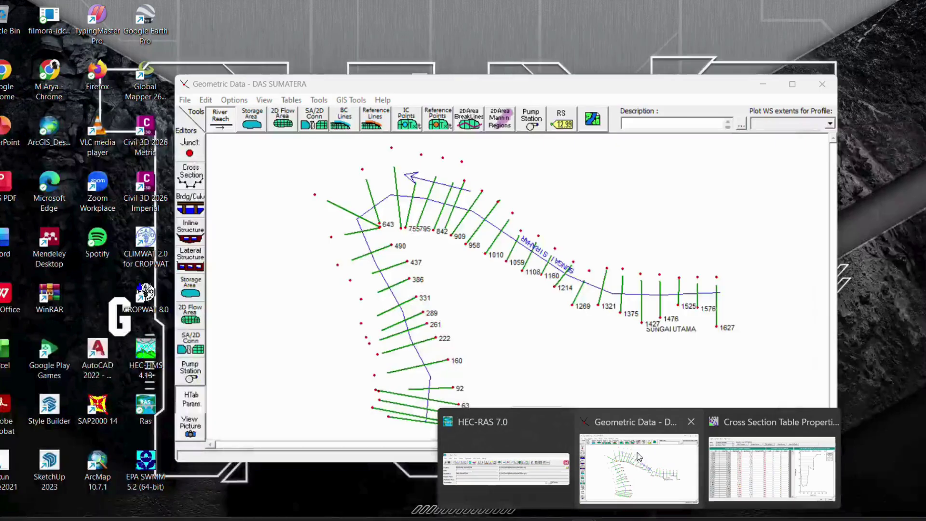
{"action": "left_click", "coordinate": [630, 477]}
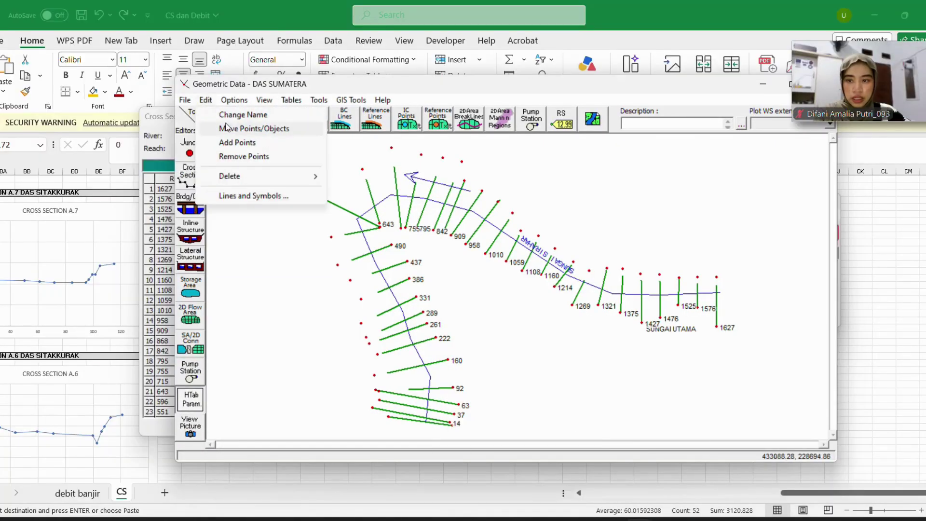
{"action": "mouse_move", "coordinate": [206, 99]}
{"action": "left_click", "coordinate": [612, 97]}
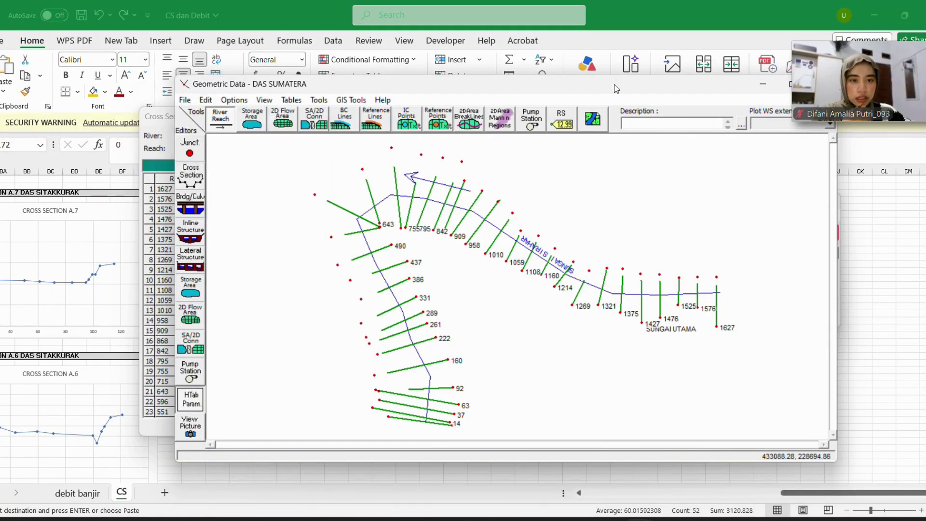
{"action": "left_click", "coordinate": [144, 126]}
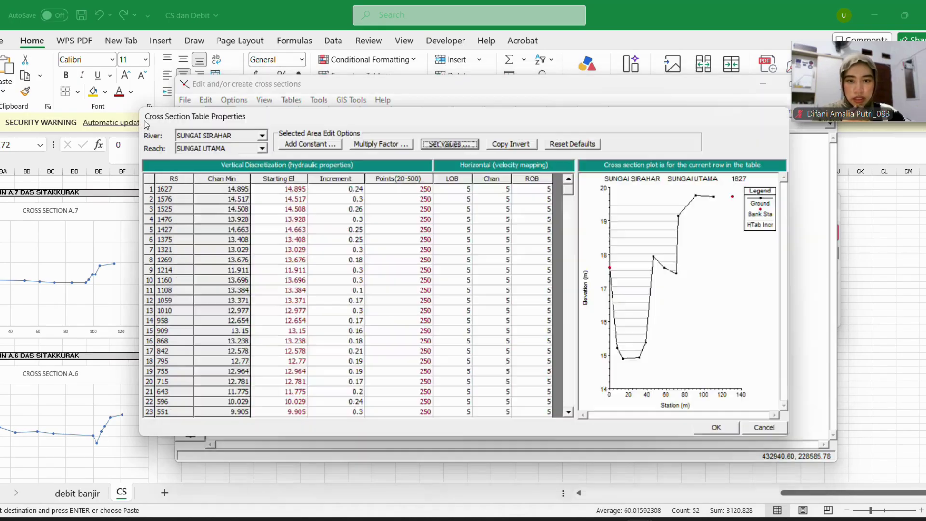
Accept the cross section table properties and save the geometry data
{"action": "left_click", "coordinate": [717, 427]}
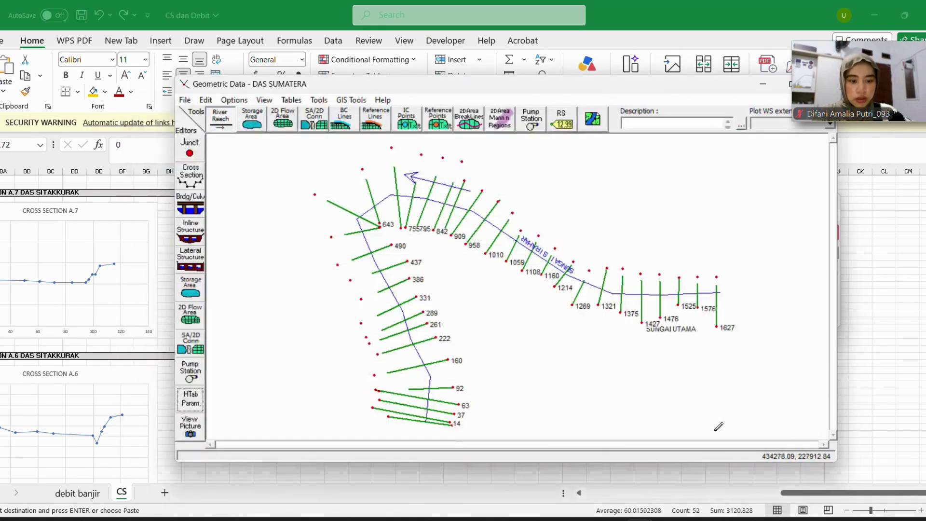
{"action": "left_click", "coordinate": [185, 102]}
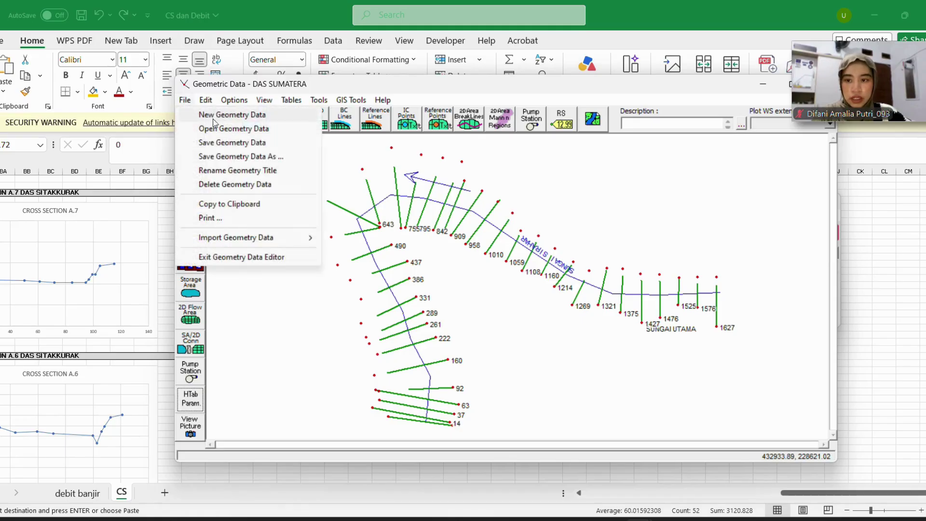
{"action": "left_click", "coordinate": [278, 145]}
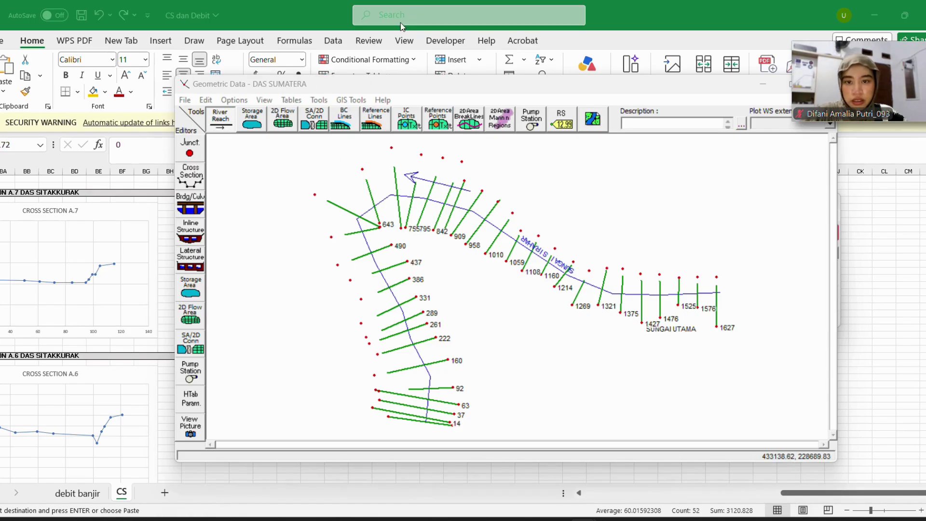
Open the unsteady flow data from the main HEC-RAS window and start a flow hydrograph at river station 1627 with a fixed start time
{"action": "mouse_move", "coordinate": [639, 520]}
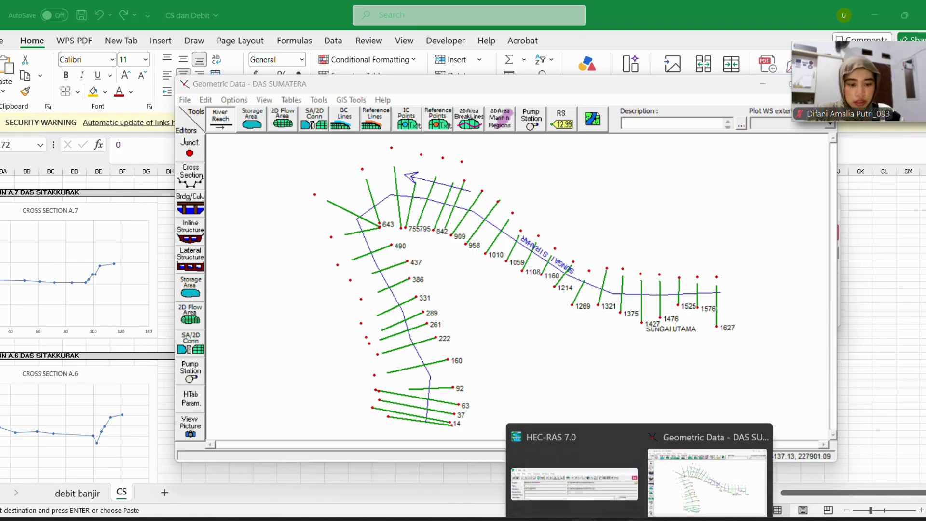
{"action": "left_click", "coordinate": [591, 452]}
{"action": "left_click_drag", "start_coordinate": [348, 206], "coordinate": [311, 165]}
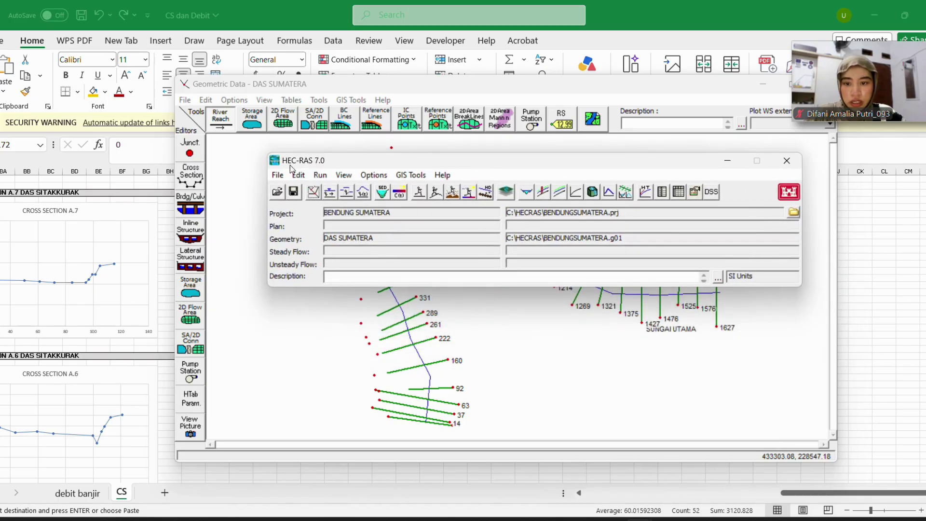
{"action": "left_click", "coordinate": [370, 193]}
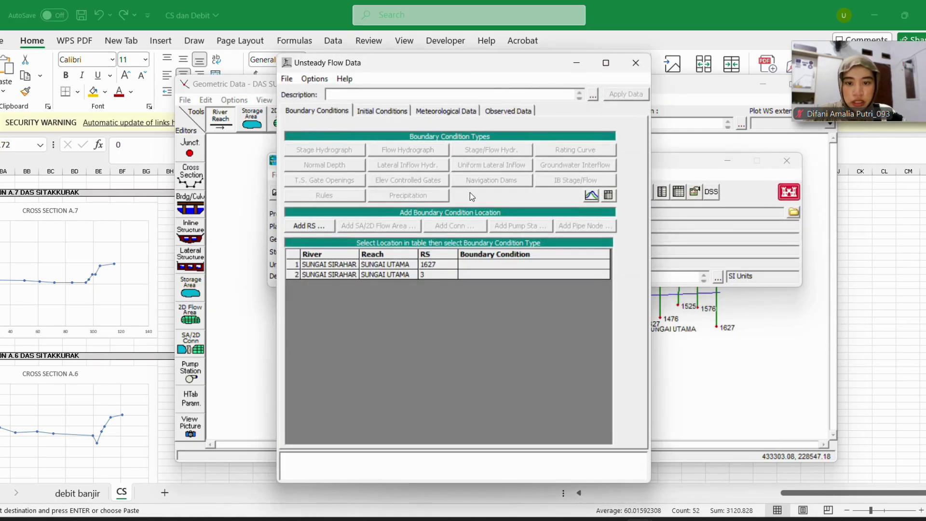
{"action": "left_click", "coordinate": [482, 264]}
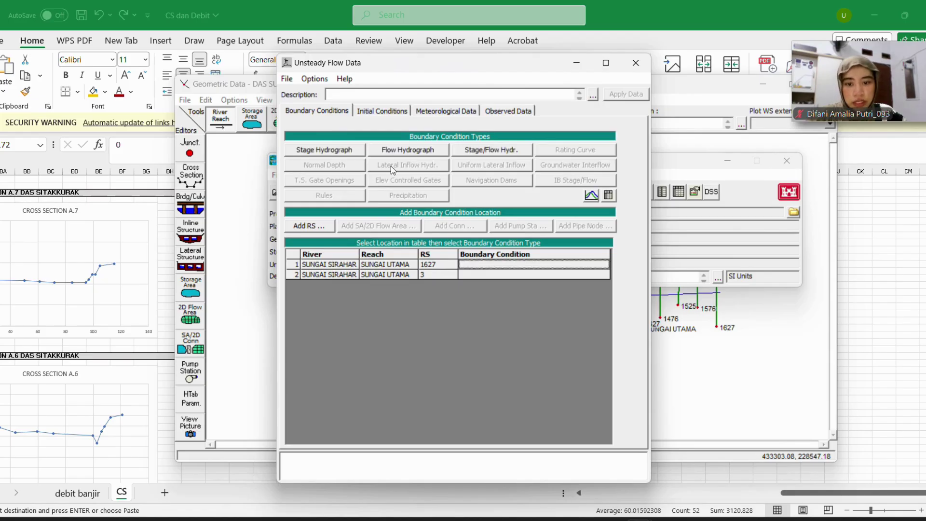
{"action": "left_click", "coordinate": [388, 150]}
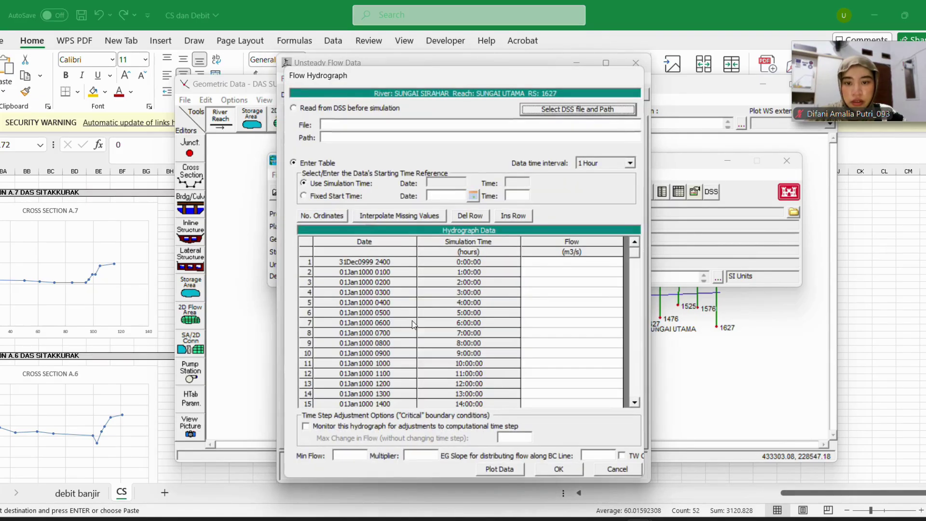
{"action": "left_click", "coordinate": [319, 198]}
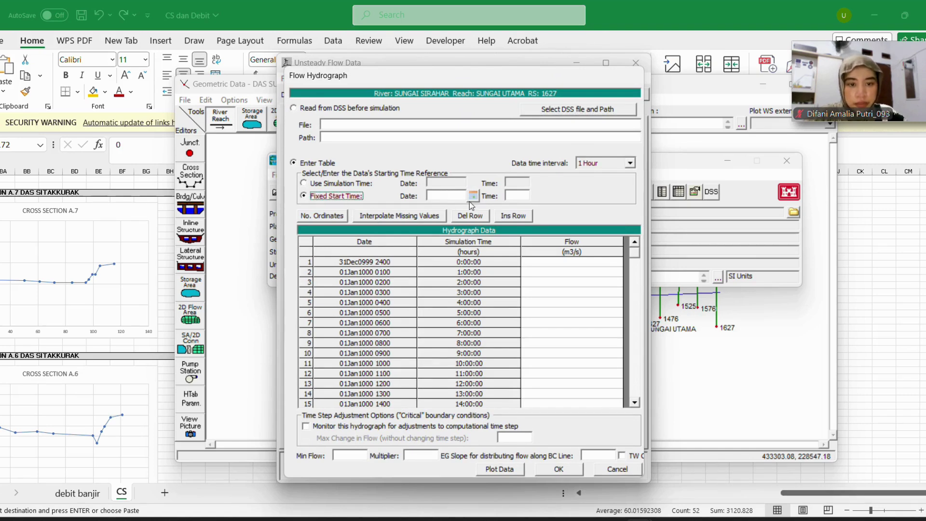
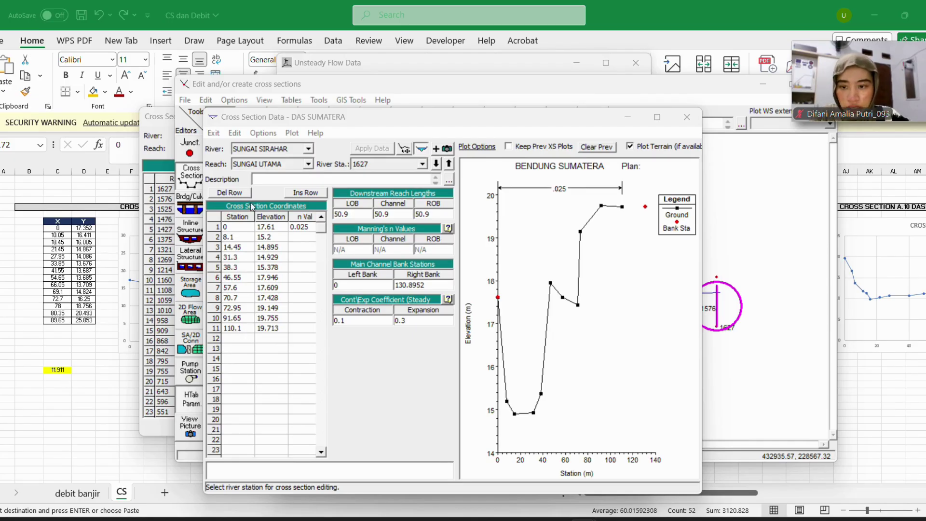
Set the right bank station of river station 1627 to 110.1 and advance to river station 1576
{"action": "left_click", "coordinate": [238, 328]}
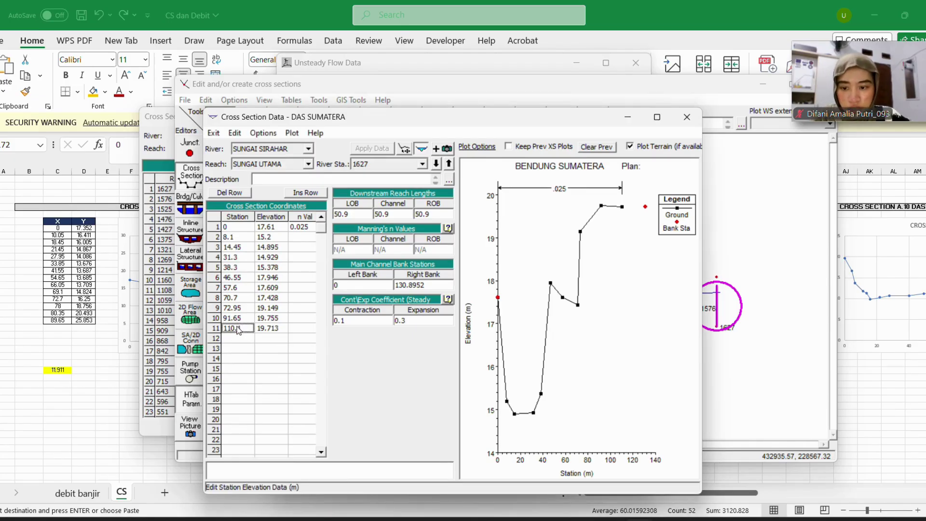
{"action": "left_click", "coordinate": [422, 284]}
{"action": "type", "text": "110.1"}
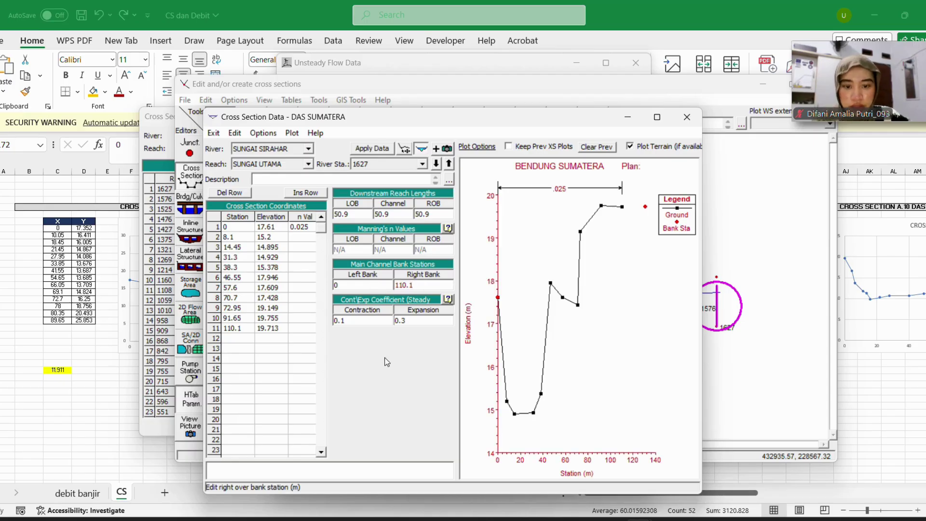
{"action": "left_click", "coordinate": [436, 163]}
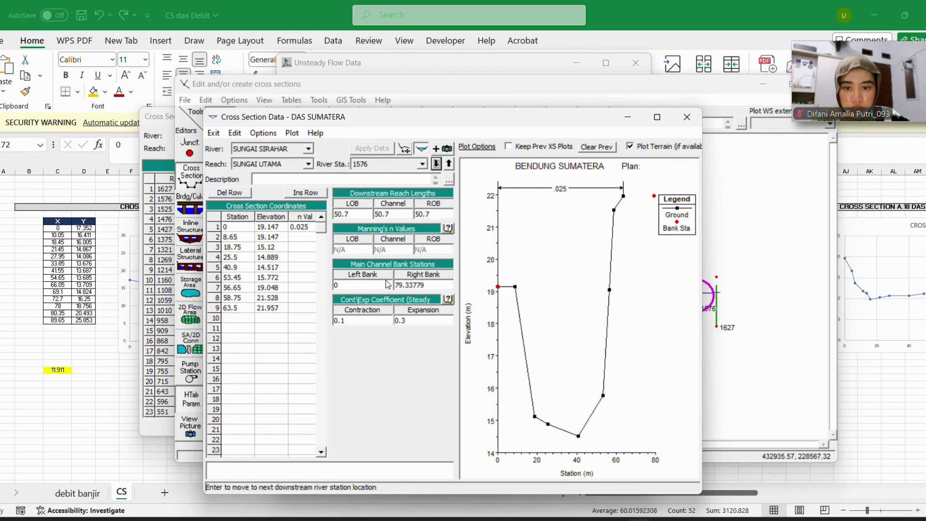
Set the right bank station of river station 1576 to 63.5 and advance to river station 1525
{"action": "left_click", "coordinate": [239, 308]}
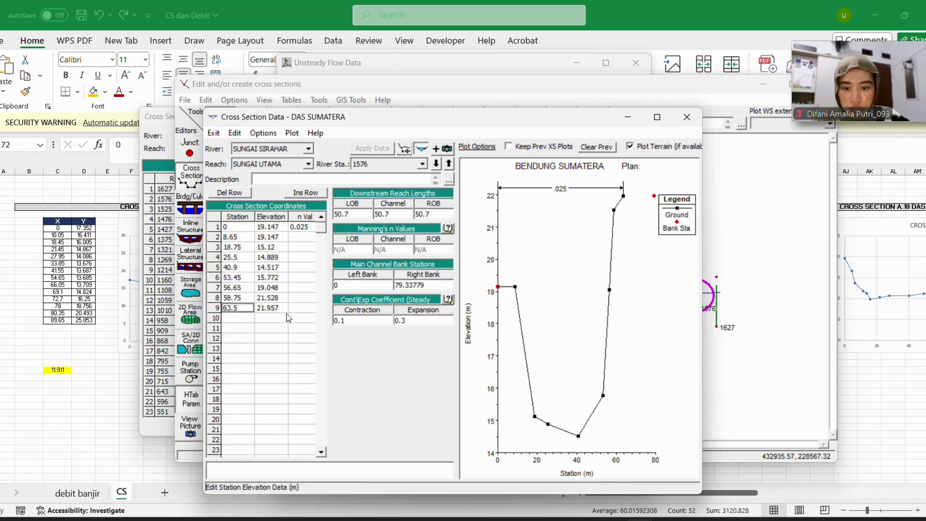
{"action": "left_click", "coordinate": [421, 287]}
{"action": "type", "text": "63.5"}
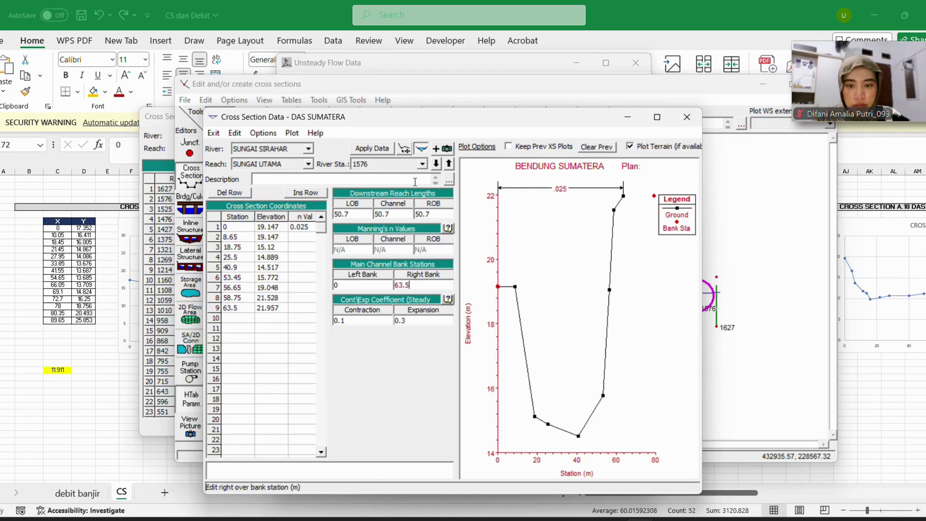
{"action": "left_click", "coordinate": [437, 164]}
Set the right bank station of river station 1525 to 70.9 and advance to river station 1476
{"action": "left_click", "coordinate": [247, 321]}
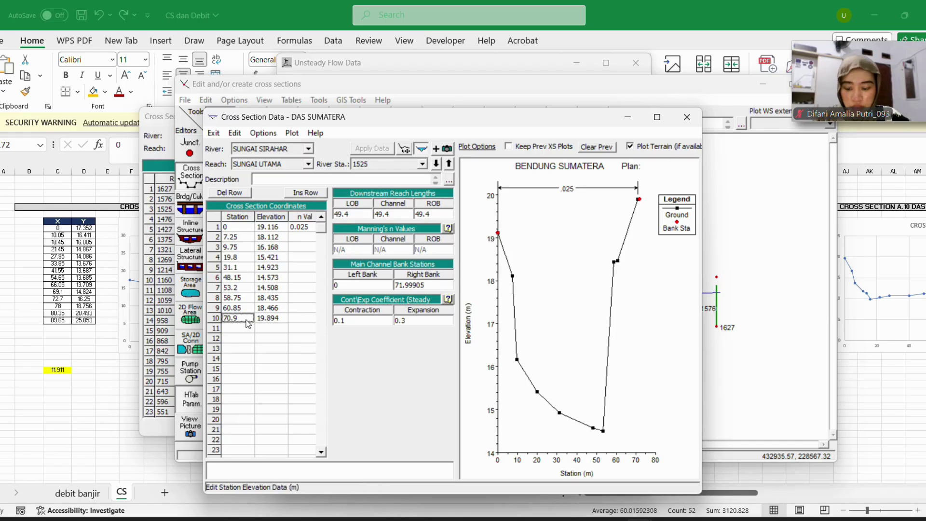
{"action": "left_click", "coordinate": [409, 285]}
{"action": "double_click", "coordinate": [409, 285]}
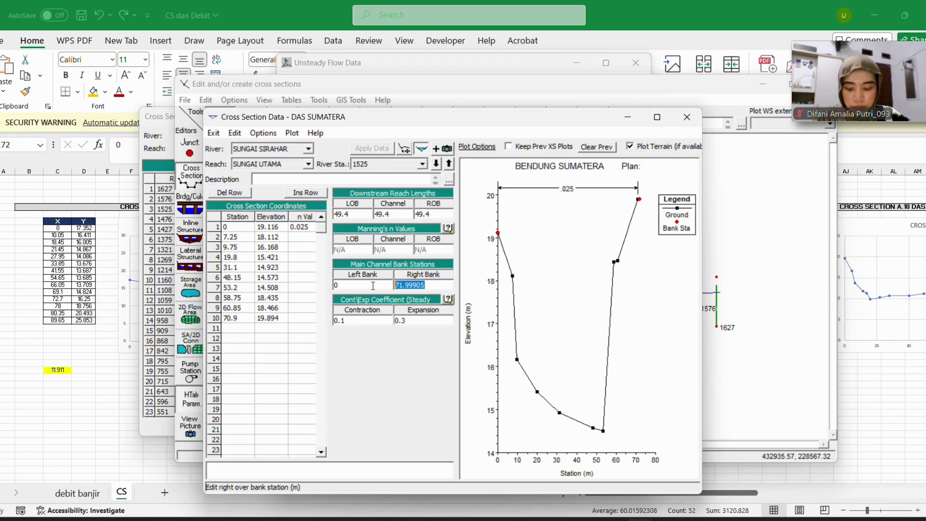
{"action": "type", "text": "70.9"}
{"action": "left_click", "coordinate": [434, 167]}
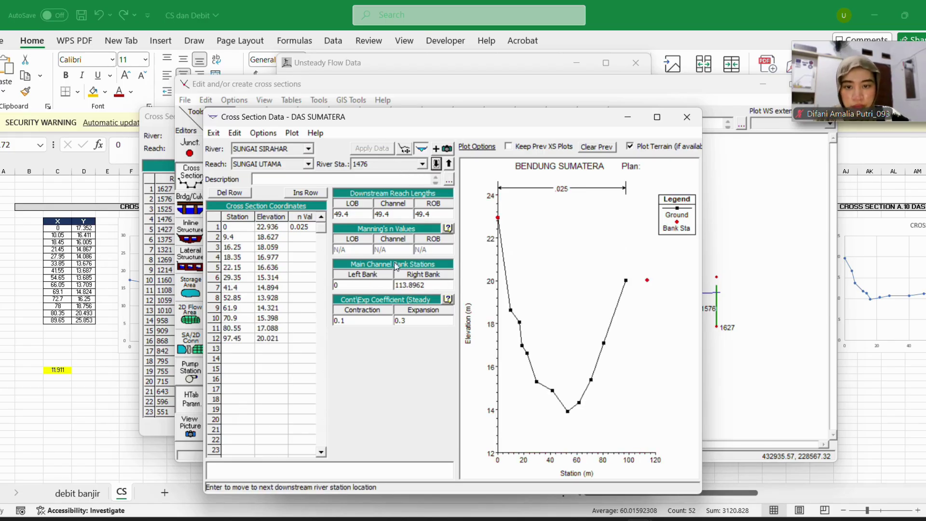
Set the right bank station of river station 1476 to 97.45 and advance to river station 1427
{"action": "left_click", "coordinate": [249, 340]}
{"action": "left_click_drag", "start_coordinate": [439, 285], "coordinate": [403, 285]}
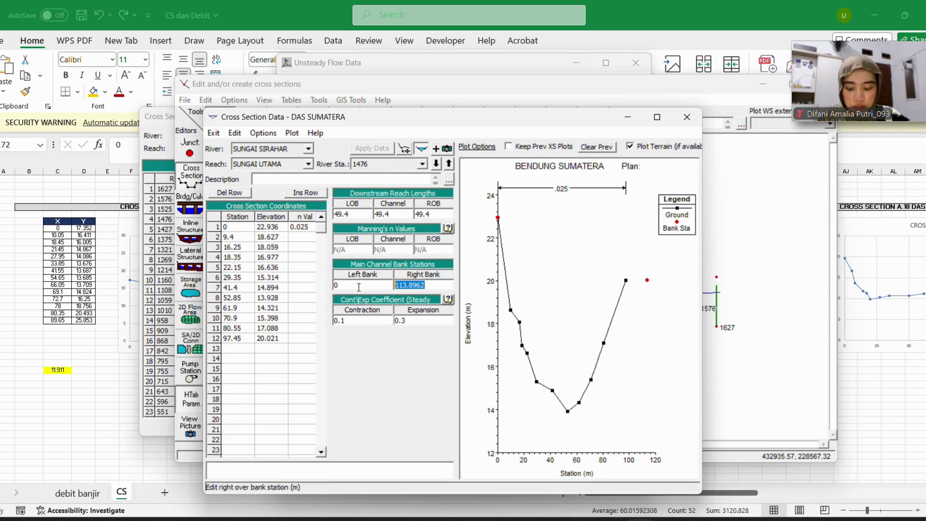
{"action": "type", "text": "97.45"}
{"action": "left_click", "coordinate": [436, 166]}
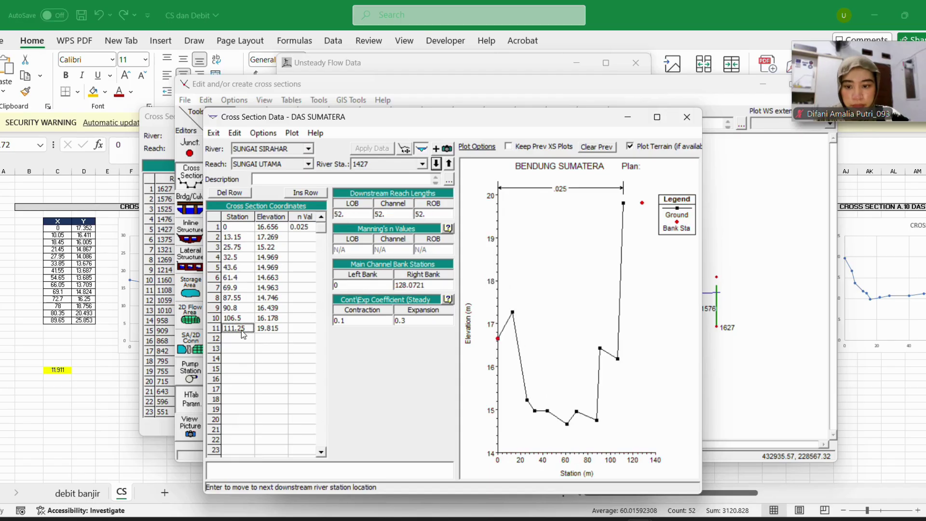
Set the right bank station of river station 1427 to 111.25 and advance to river station 1375
{"action": "left_click_drag", "start_coordinate": [409, 285], "coordinate": [386, 285]}
{"action": "type", "text": "111.25"}
{"action": "left_click", "coordinate": [437, 164]}
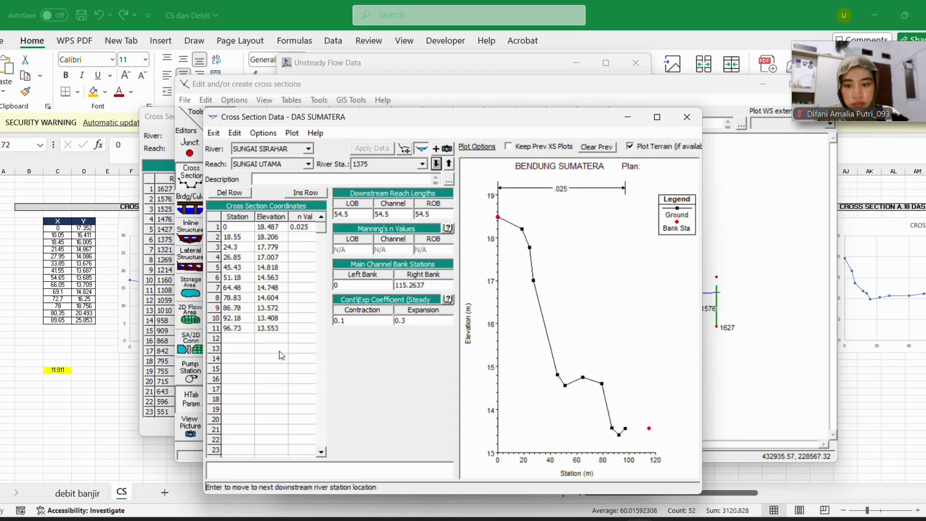
Set the right bank station of river station 1375 to 96.73 and advance to river station 1321
{"action": "left_click", "coordinate": [240, 329]}
{"action": "left_click_drag", "start_coordinate": [436, 286], "coordinate": [395, 285]}
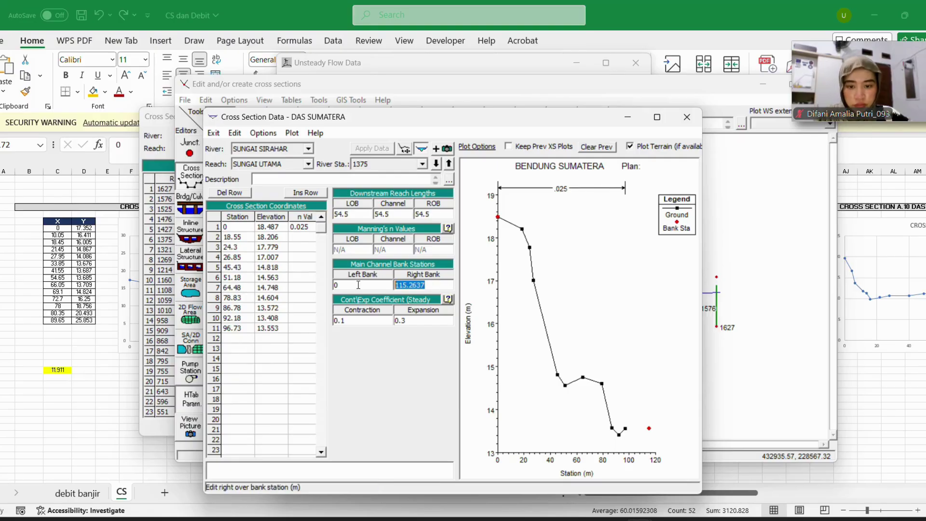
{"action": "type", "text": "96.73"}
{"action": "left_click", "coordinate": [435, 166]}
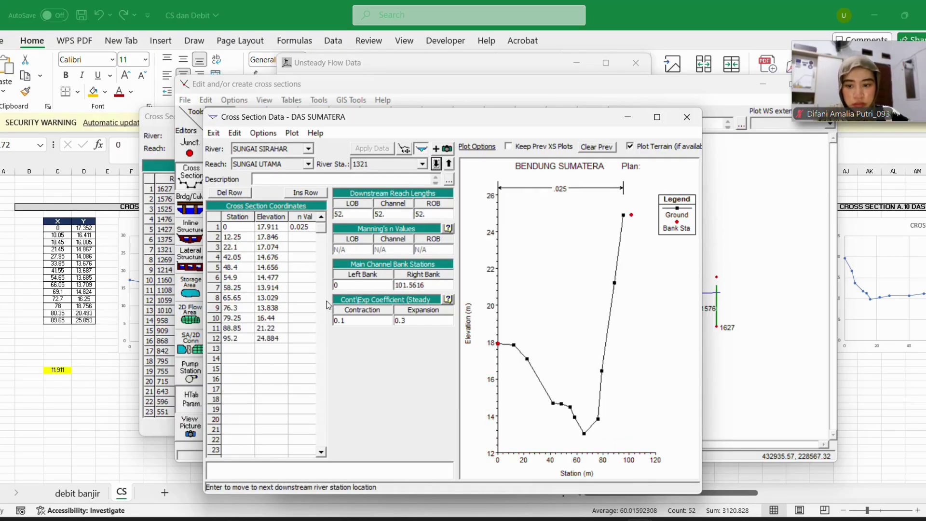
Set the right bank station of river station 1321 to 95.2 and advance to the next downstream river station
{"action": "left_click", "coordinate": [239, 339]}
{"action": "key", "text": "ctrl+c"}
{"action": "left_click_drag", "start_coordinate": [433, 283], "coordinate": [394, 285]}
{"action": "key", "text": "ctrl+v"}
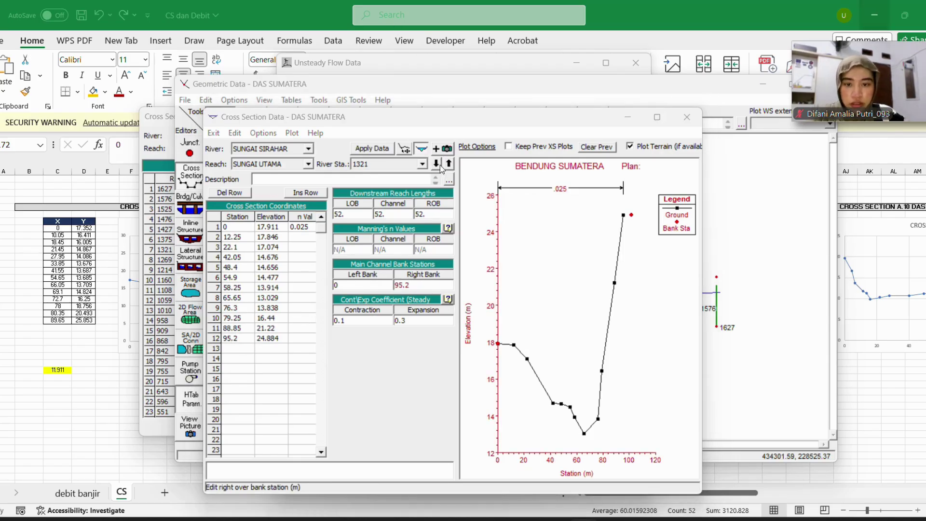
{"action": "left_click", "coordinate": [438, 164]}
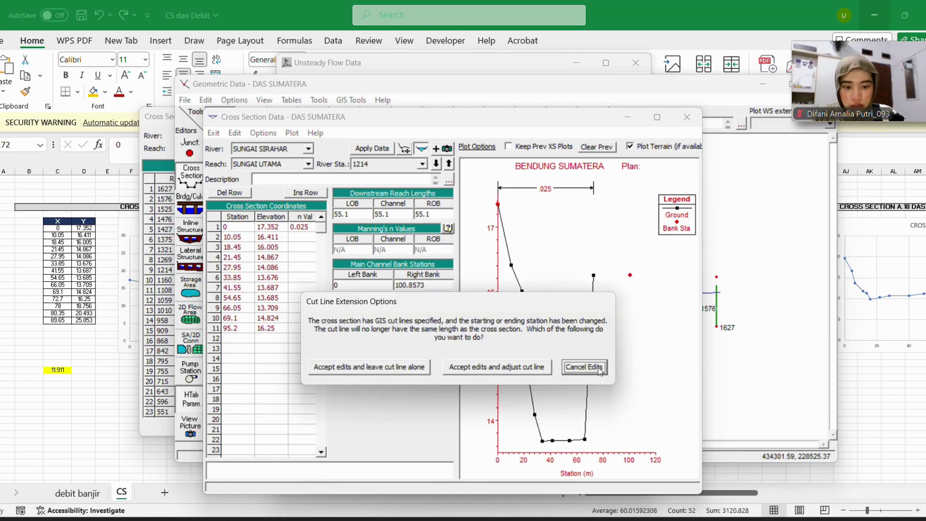
Cancel the pending cross-section edits, set the right bank station of river station 1269 to 72.7 and advance to river station 1214
{"action": "left_click", "coordinate": [584, 367]}
{"action": "left_click", "coordinate": [449, 165]}
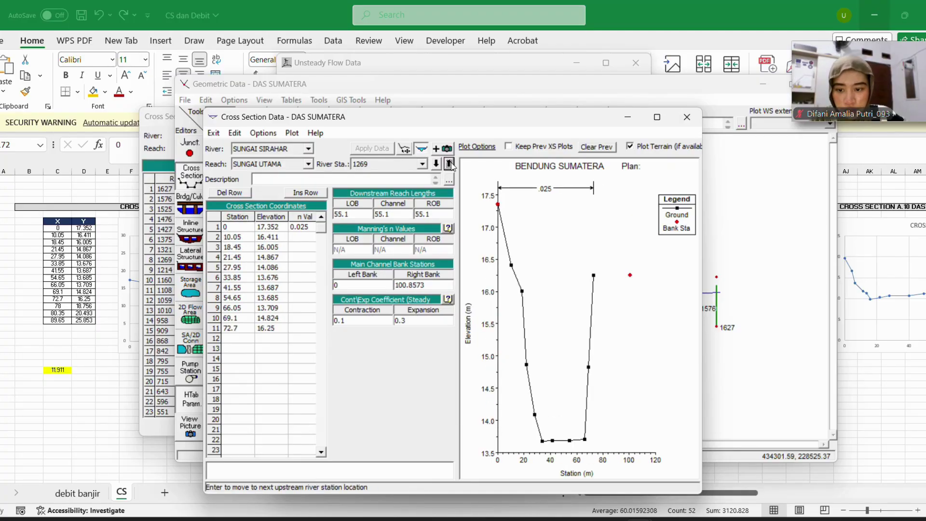
{"action": "left_click", "coordinate": [449, 165]}
{"action": "left_click", "coordinate": [435, 164]}
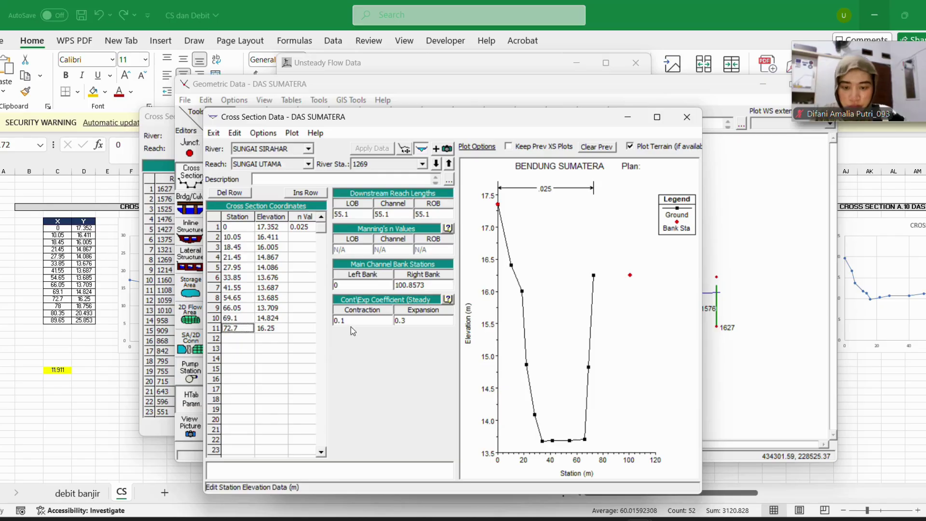
{"action": "left_click", "coordinate": [434, 164]}
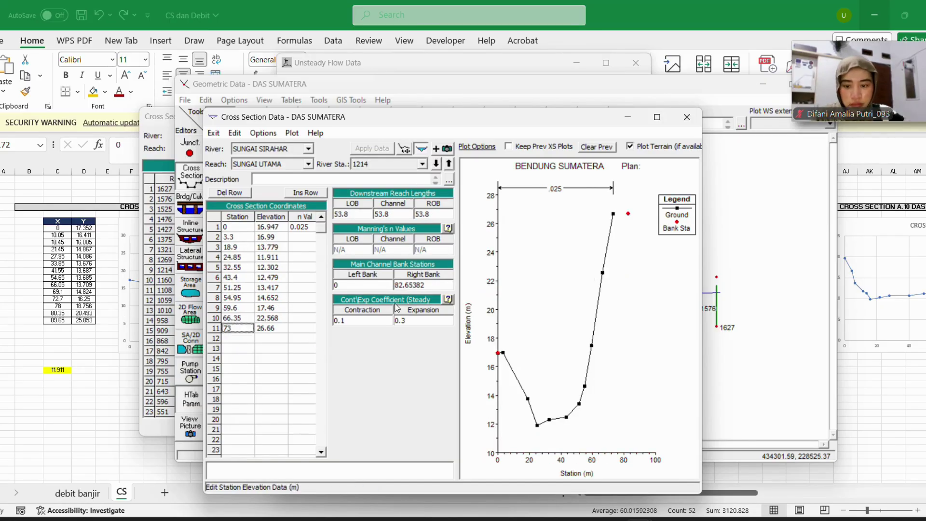
Set the right bank stations of river stations 1214, 1160 and 1108 to 73, 58.75 and 83.7
{"action": "left_click", "coordinate": [435, 164]}
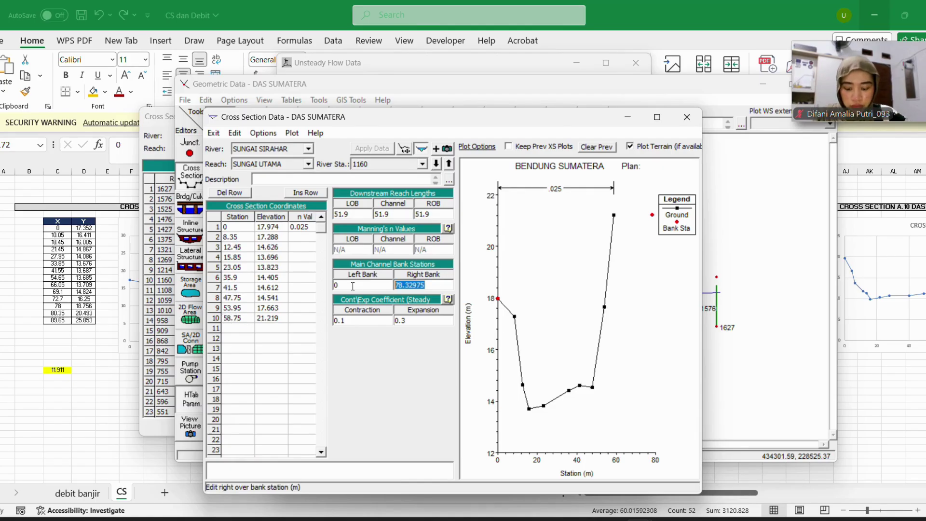
{"action": "left_click", "coordinate": [435, 164]}
{"action": "key", "text": "Return"}
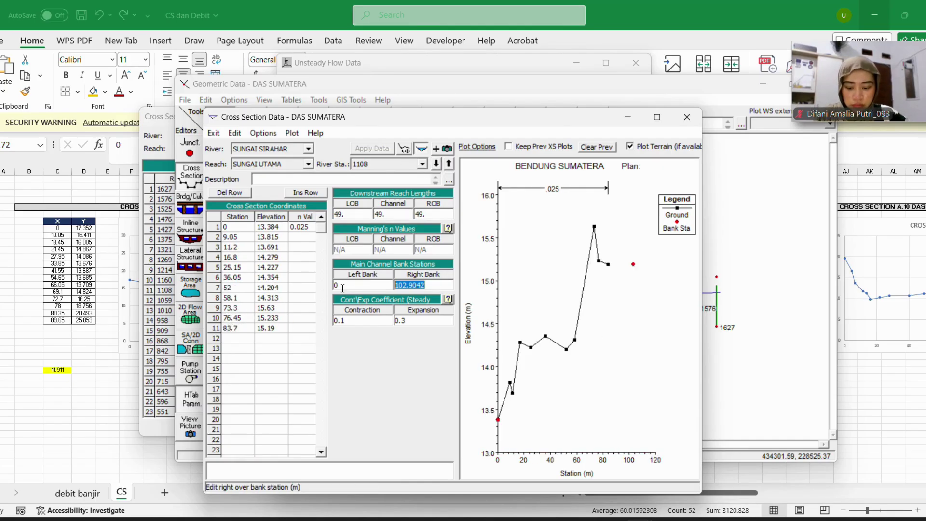
Set the right bank stations of river station 1059 to 77.65 and 1010 to 109.65, ending at river station 958
{"action": "left_click", "coordinate": [238, 339]}
{"action": "left_click", "coordinate": [440, 284]}
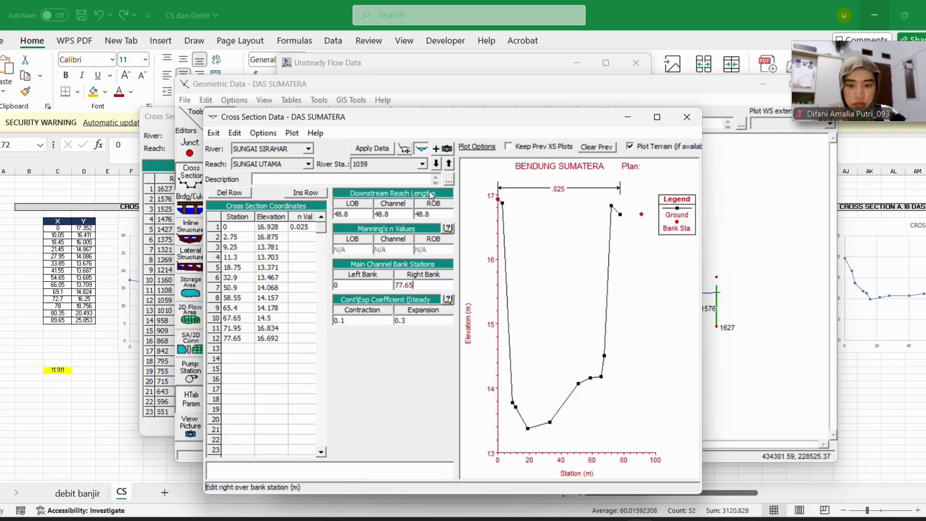
{"action": "left_click", "coordinate": [435, 165]}
{"action": "left_click", "coordinate": [342, 284]}
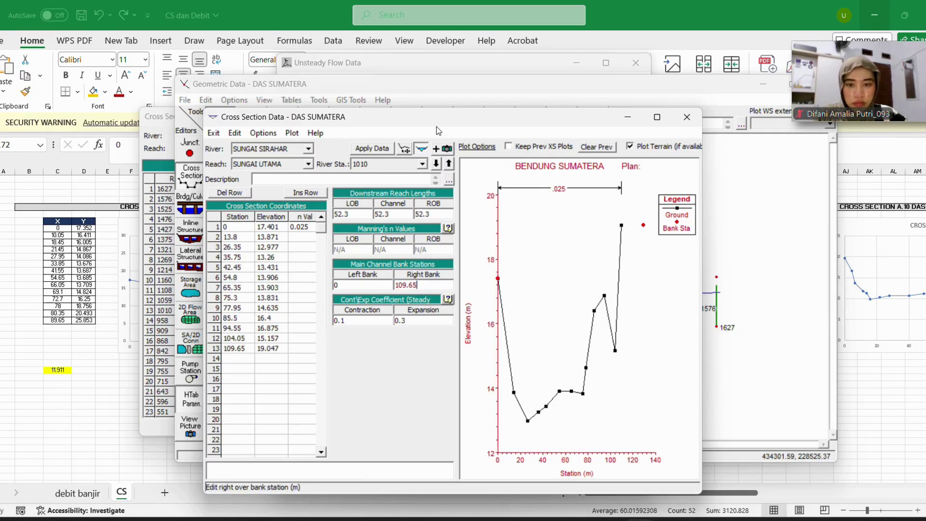
{"action": "left_click", "coordinate": [436, 164]}
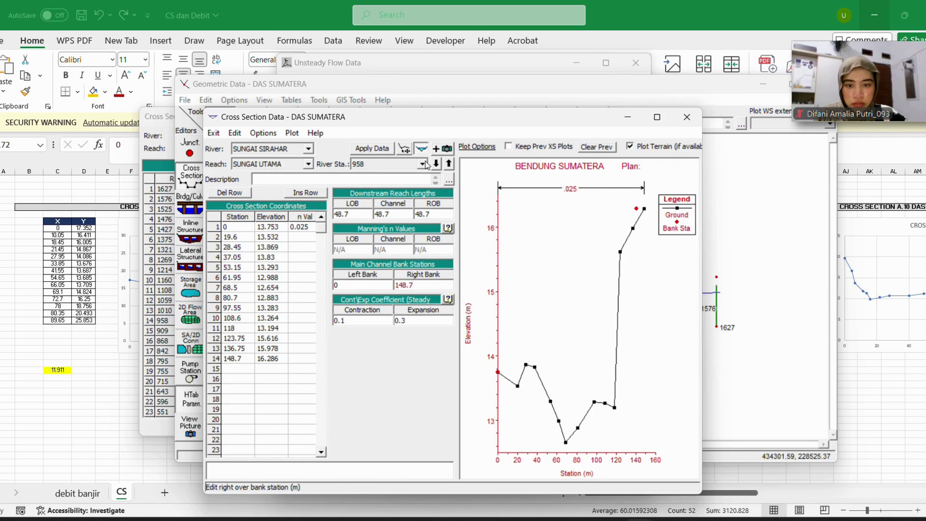
Set the right bank stations of river station 958 to 148.7 and 909 to 146.35, ending at river station 868
{"action": "left_click", "coordinate": [436, 164]}
{"action": "left_click", "coordinate": [374, 289]}
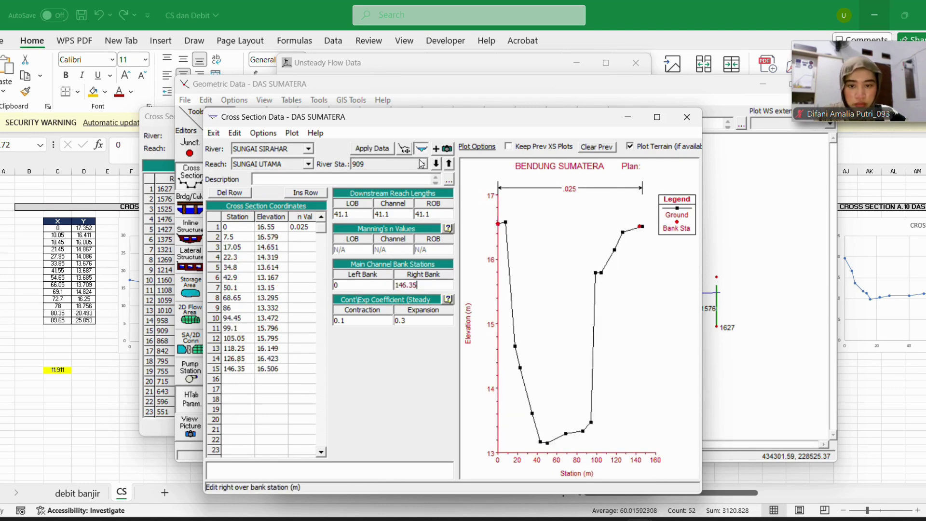
{"action": "left_click", "coordinate": [435, 164]}
Set the right bank stations of river station 868 to 144.1 and 842 to 137.3, ending at river station 795
{"action": "left_click", "coordinate": [415, 285]}
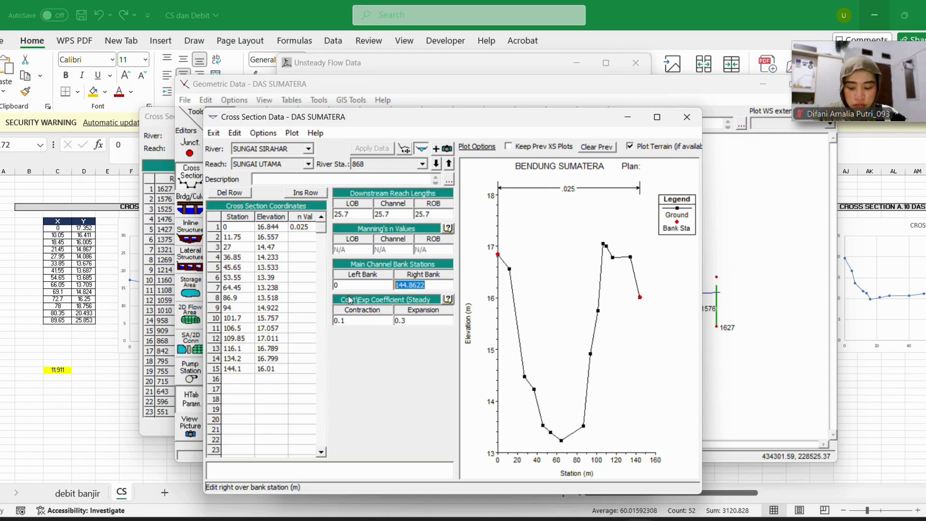
{"action": "left_click", "coordinate": [435, 164]}
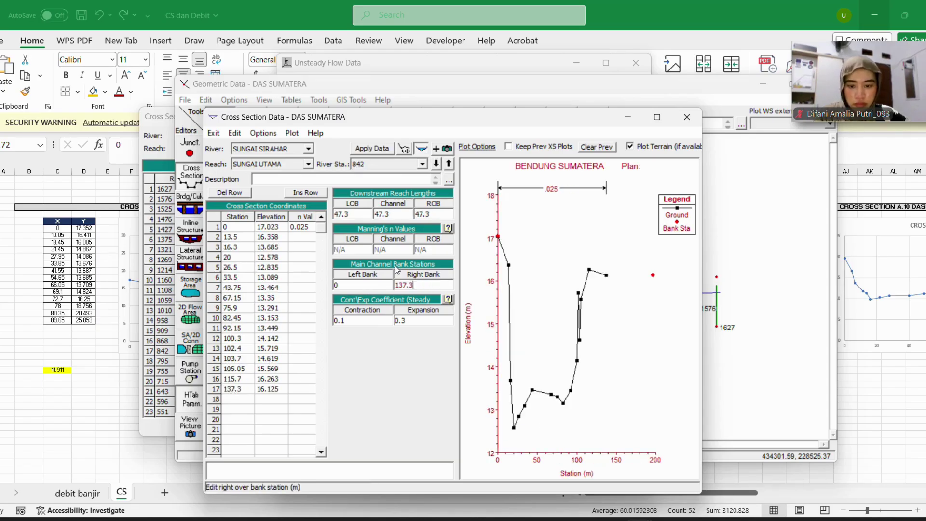
{"action": "left_click", "coordinate": [436, 164]}
Set the right bank stations of river station 795 to 146.15 and 755 to 124.45, ending at river station 715
{"action": "left_click", "coordinate": [257, 367]}
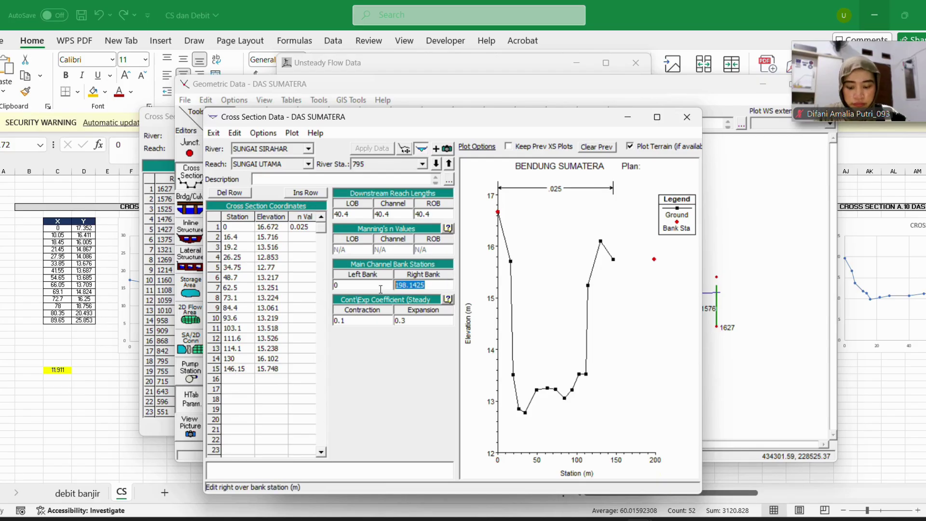
{"action": "left_click", "coordinate": [436, 164]}
{"action": "left_click", "coordinate": [429, 286]}
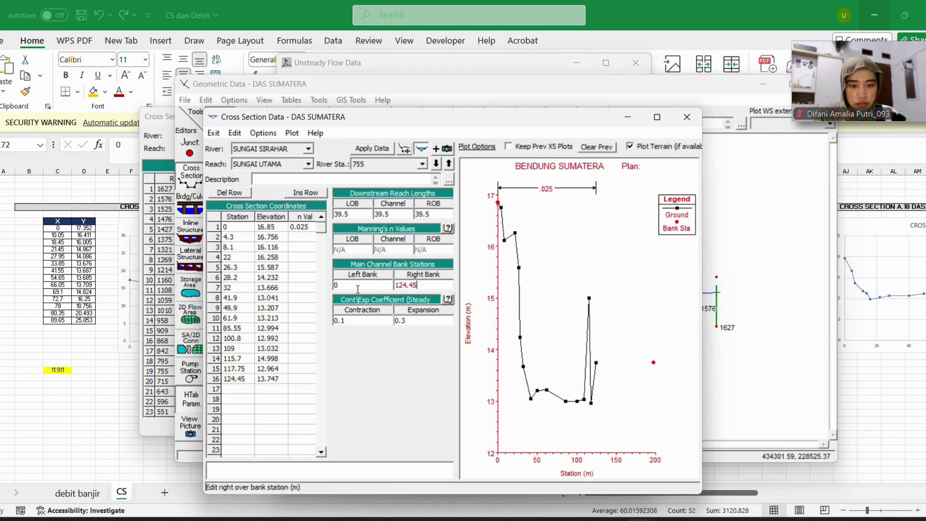
{"action": "left_click", "coordinate": [436, 164]}
Set the right bank stations of river station 715 to 163.8 and 643 to 120.65, ending at river station 596
{"action": "type", "text": "163.8"}
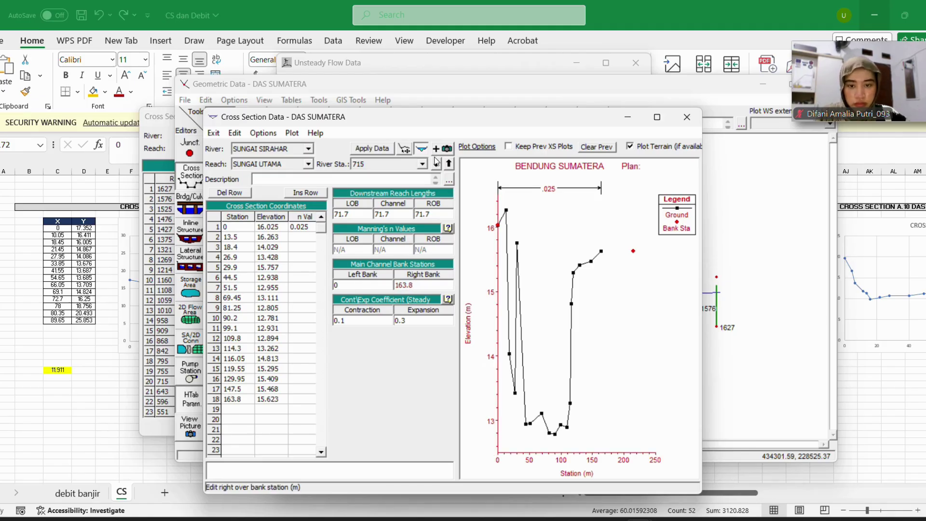
{"action": "left_click", "coordinate": [436, 164]}
{"action": "left_click", "coordinate": [239, 390]}
{"action": "left_click_drag", "start_coordinate": [430, 286], "coordinate": [362, 287]}
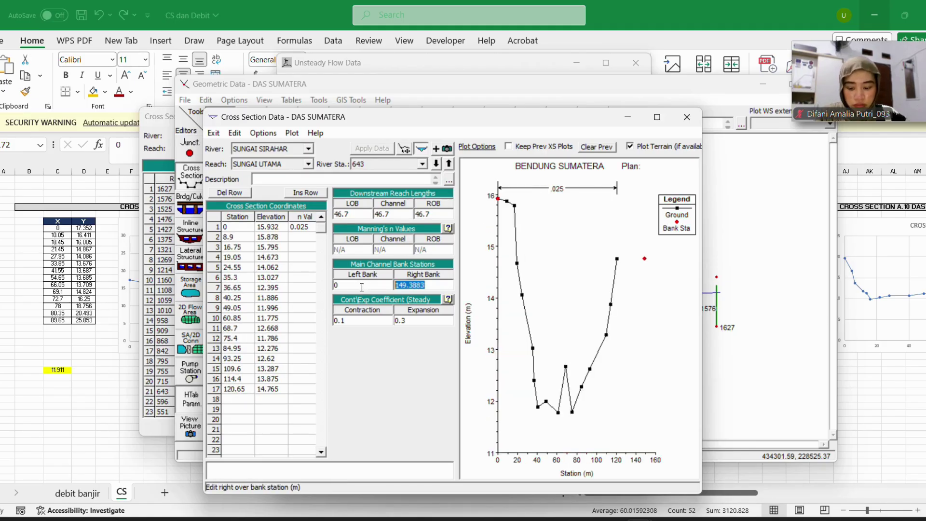
{"action": "left_click", "coordinate": [435, 164]}
Set the right bank stations of river station 596 to its last coordinate station and 551 to 92.75, ending at river station 490
{"action": "left_click", "coordinate": [244, 399]}
{"action": "left_click", "coordinate": [436, 164]}
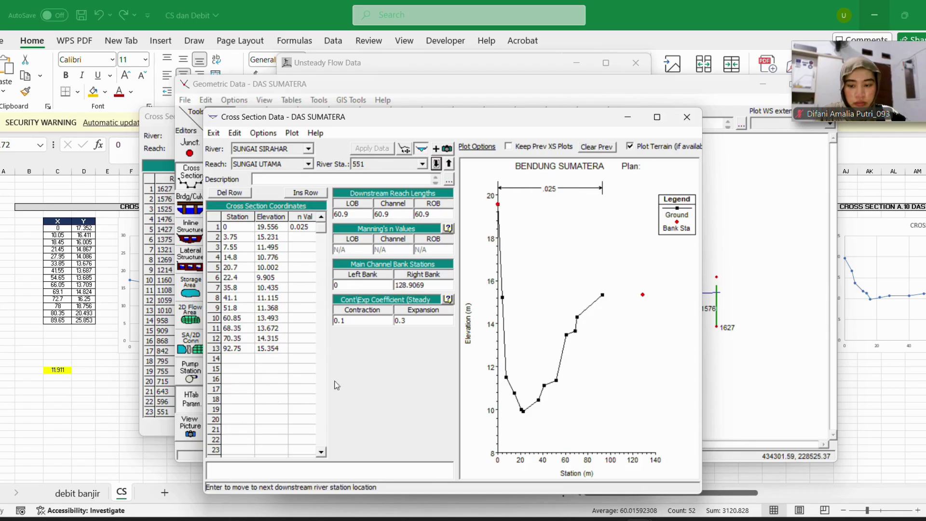
{"action": "left_click", "coordinate": [243, 349]}
{"action": "left_click", "coordinate": [436, 164]}
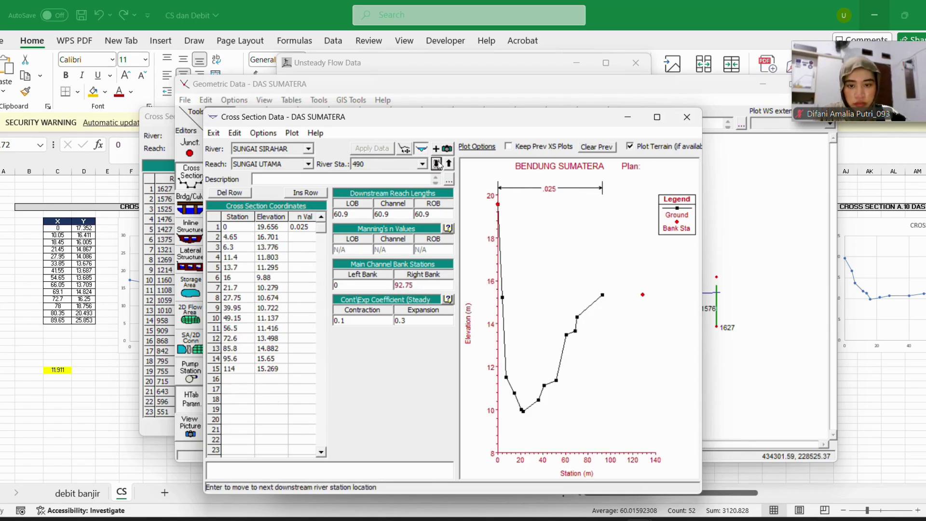
Set the right bank stations of river station 490 to 114 and 437 to 99.65, ending at river station 386
{"action": "left_click_drag", "start_coordinate": [427, 285], "coordinate": [362, 287]}
{"action": "left_click", "coordinate": [436, 164]}
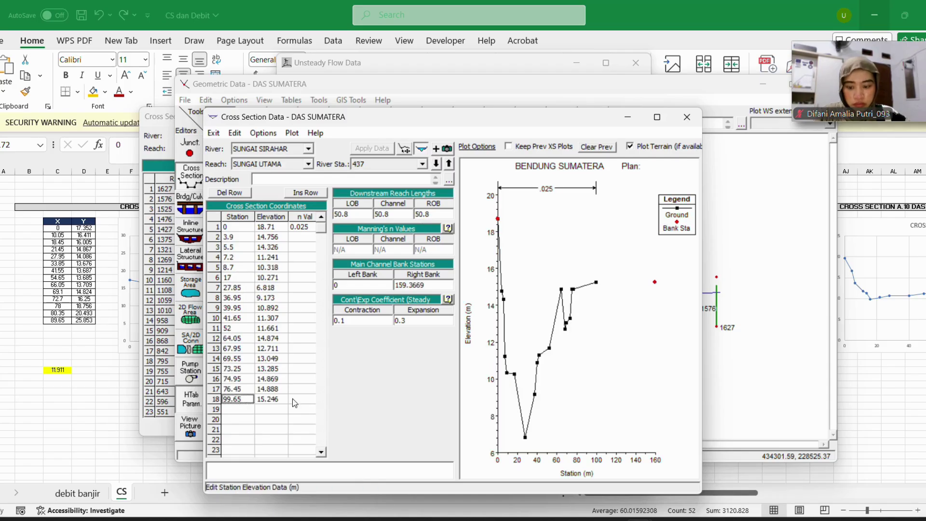
{"action": "left_click", "coordinate": [435, 164]}
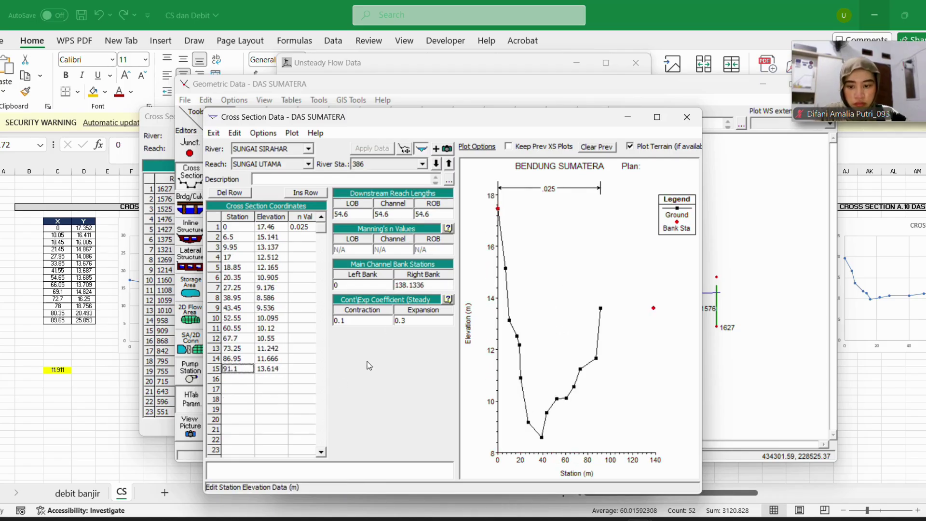
Set the right bank stations of river station 386 to 91.1 and 331 to 114.95, ending at river station 289
{"action": "left_click_drag", "start_coordinate": [427, 285], "coordinate": [351, 284]}
{"action": "type", "text": "91.1"}
{"action": "left_click", "coordinate": [436, 164]}
{"action": "left_click", "coordinate": [229, 389]}
{"action": "key", "text": "ctrl+c"}
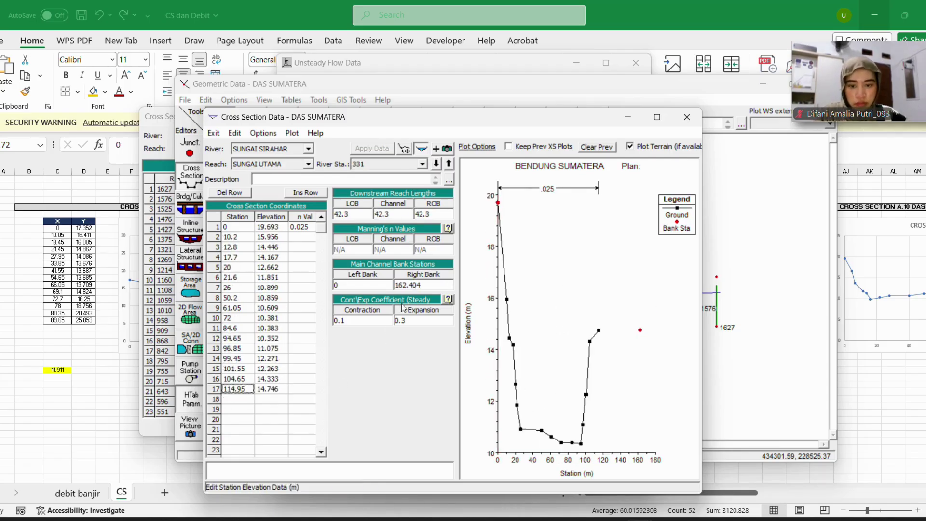
{"action": "left_click_drag", "start_coordinate": [427, 285], "coordinate": [362, 283]}
{"action": "key", "text": "ctrl+v"}
{"action": "left_click", "coordinate": [436, 164]}
Set the right bank stations of river station 289 to 121.05 and 261 to 132.45, ending at river station 222
{"action": "left_click", "coordinate": [239, 380]}
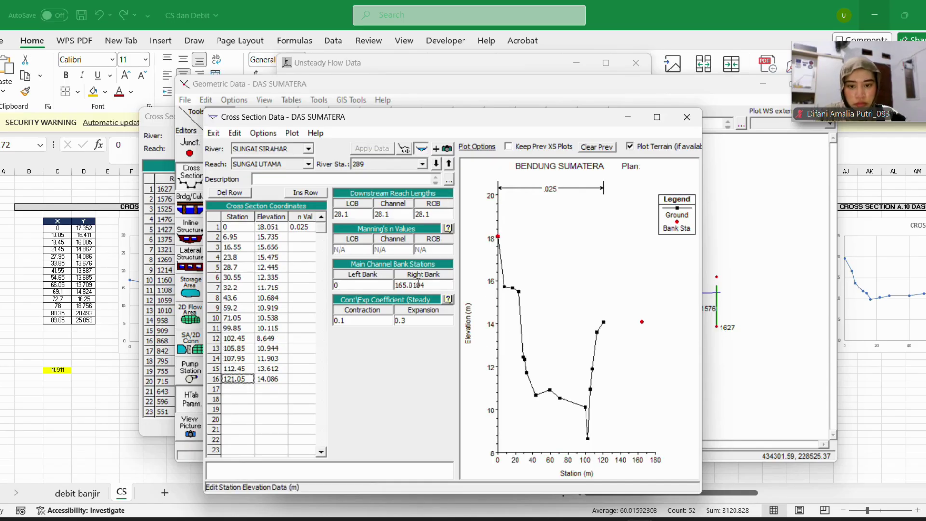
{"action": "left_click_drag", "start_coordinate": [427, 285], "coordinate": [366, 288]}
{"action": "key", "text": "ctrl+v"}
{"action": "left_click", "coordinate": [436, 164]}
{"action": "left_click", "coordinate": [246, 360]}
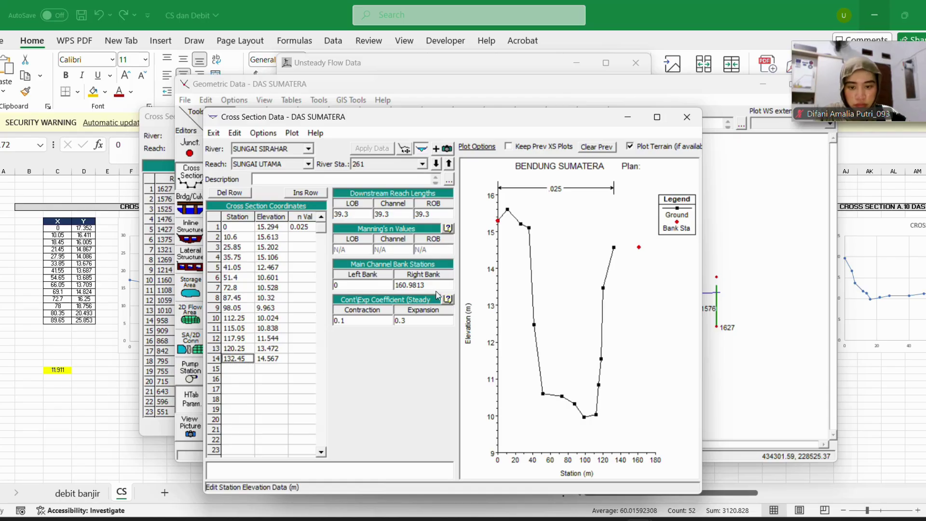
{"action": "left_click", "coordinate": [436, 164]}
Set the right bank stations of river station 222 to 149.4 and 160 to 164.6, and advance to the next downstream station
{"action": "left_click", "coordinate": [239, 399]}
{"action": "left_click_drag", "start_coordinate": [427, 285], "coordinate": [345, 303]}
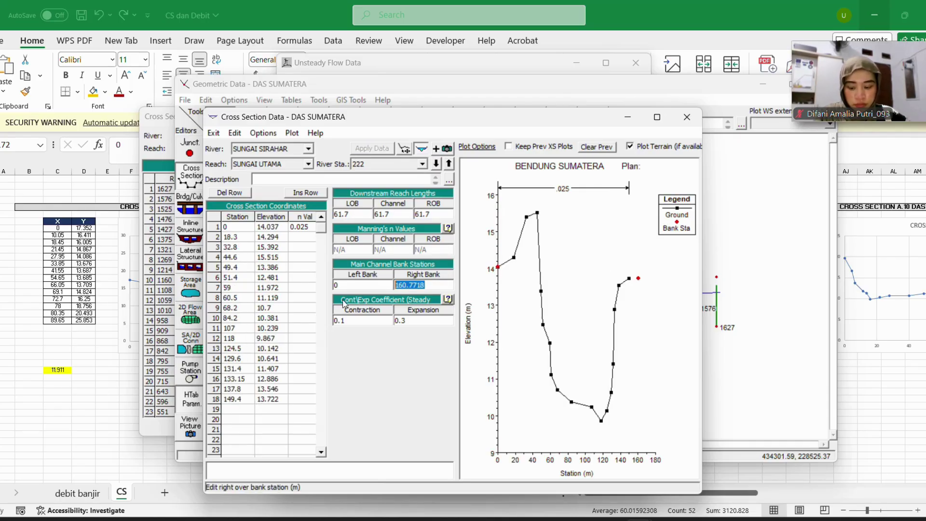
{"action": "key", "text": "ctrl+v"}
{"action": "left_click", "coordinate": [435, 164]}
{"action": "left_click", "coordinate": [239, 430]}
{"action": "left_click_drag", "start_coordinate": [427, 286], "coordinate": [371, 288]}
{"action": "key", "text": "ctrl+v"}
{"action": "left_click", "coordinate": [436, 165]}
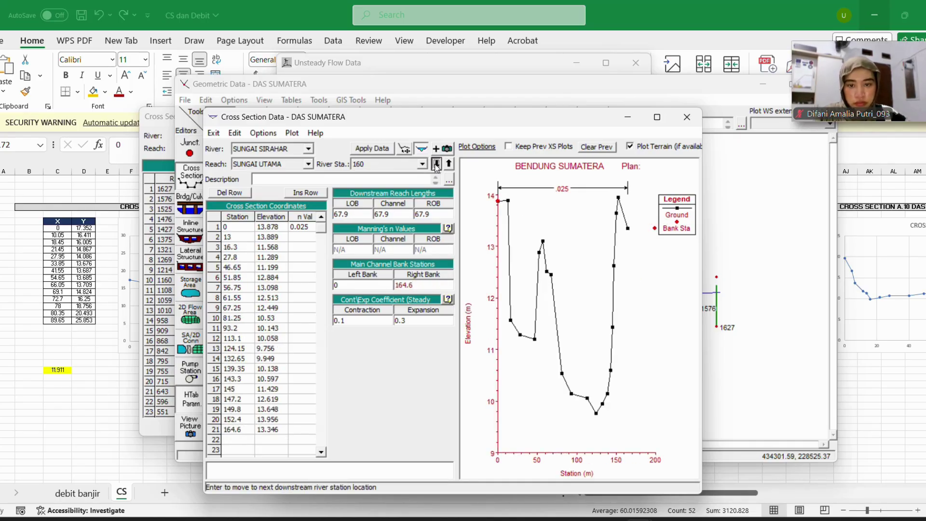
Set the right bank stations of river station 63 to 223.127 and 37 to 201.0333, ending at river station 14
{"action": "left_click", "coordinate": [232, 430]}
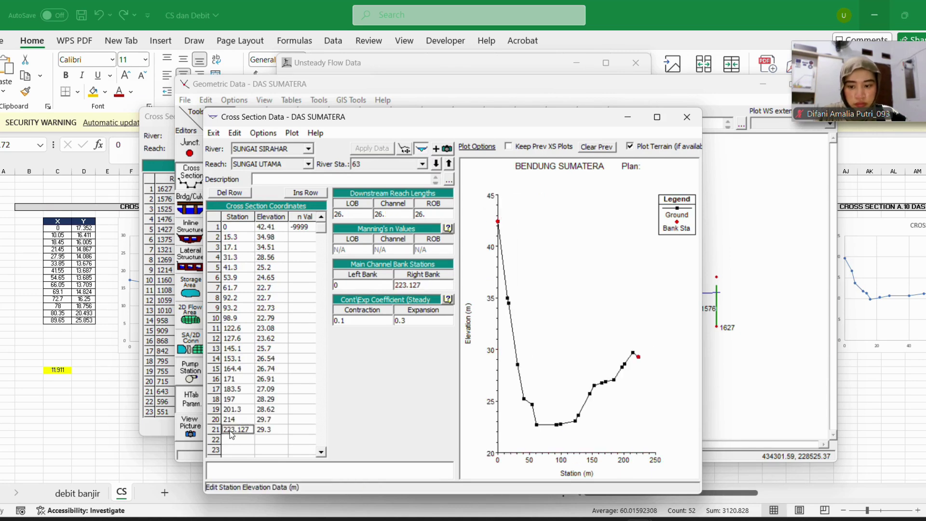
{"action": "left_click_drag", "start_coordinate": [427, 286], "coordinate": [371, 288]}
{"action": "key", "text": "ctrl+v"}
{"action": "left_click", "coordinate": [436, 165]}
{"action": "left_click", "coordinate": [238, 439]}
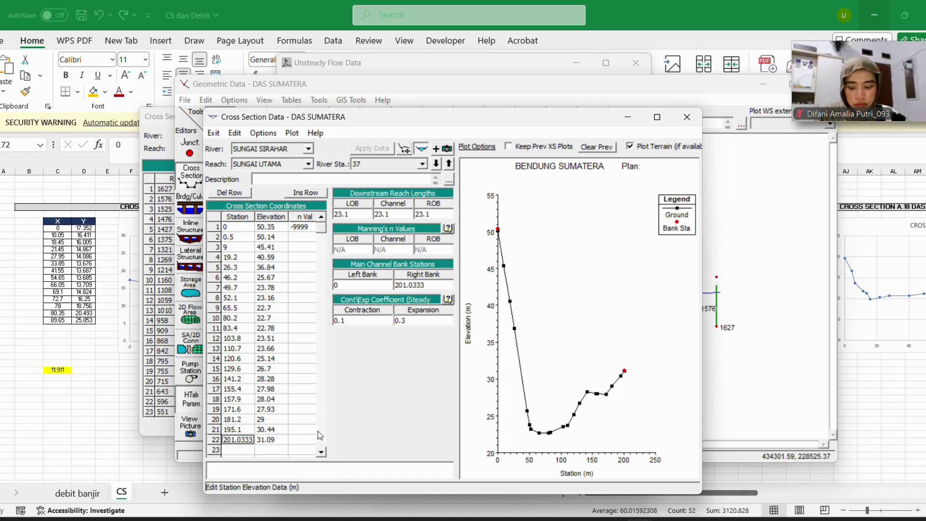
{"action": "left_click_drag", "start_coordinate": [427, 286], "coordinate": [372, 288]}
{"action": "key", "text": "ctrl+v"}
{"action": "left_click", "coordinate": [436, 164]}
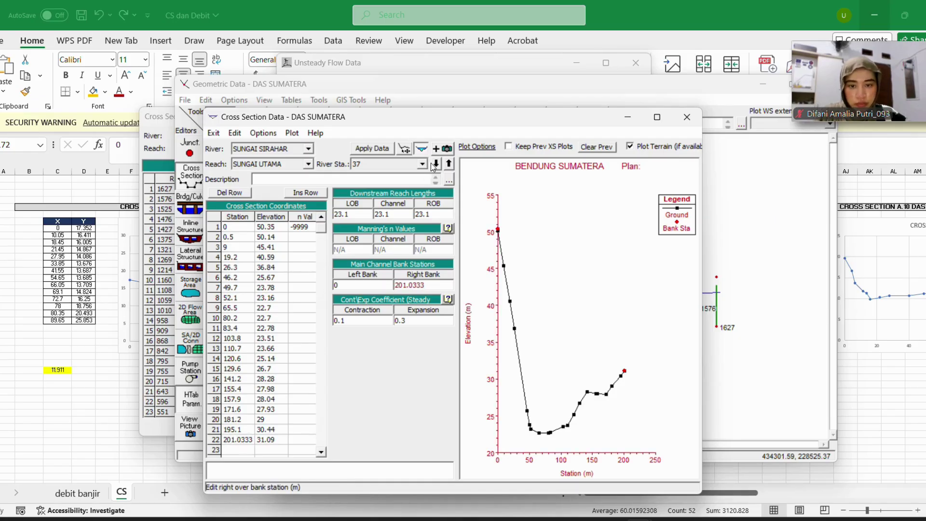
Set the right bank stations of river station 14 to 191.2 and 3 to 170.5186, and close the cross section editor
{"action": "left_click_drag", "start_coordinate": [427, 285], "coordinate": [371, 288]}
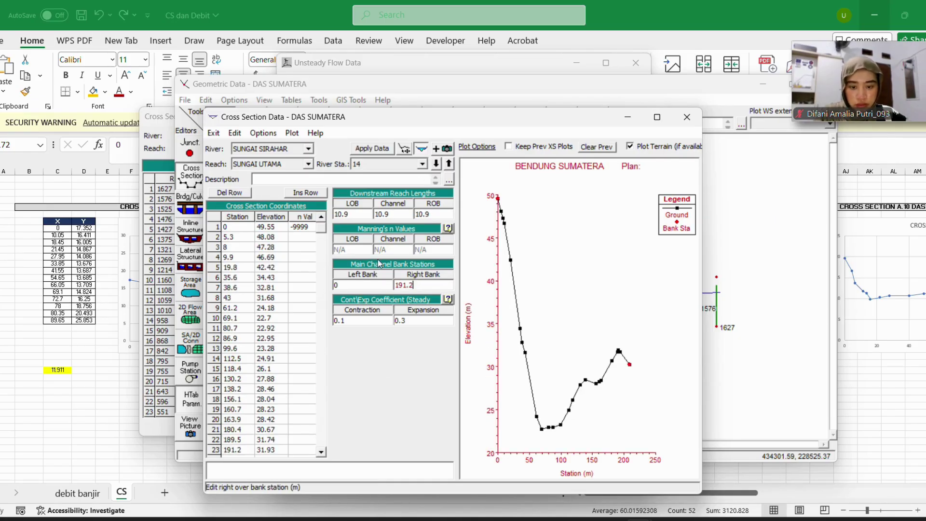
{"action": "key", "text": "ctrl+v"}
{"action": "left_click", "coordinate": [436, 164]}
{"action": "left_click_drag", "start_coordinate": [427, 285], "coordinate": [372, 288]}
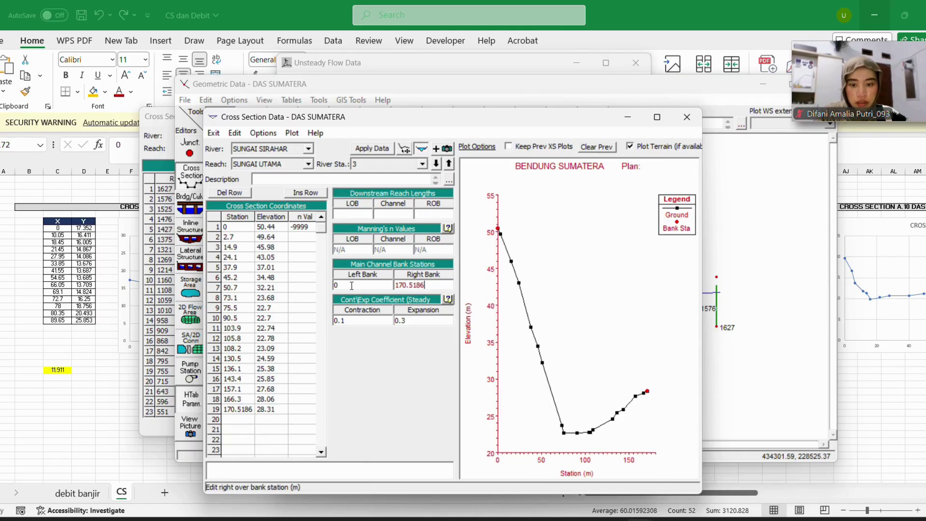
{"action": "key", "text": "ctrl+v"}
{"action": "left_click", "coordinate": [436, 165]}
{"action": "left_click", "coordinate": [436, 165]}
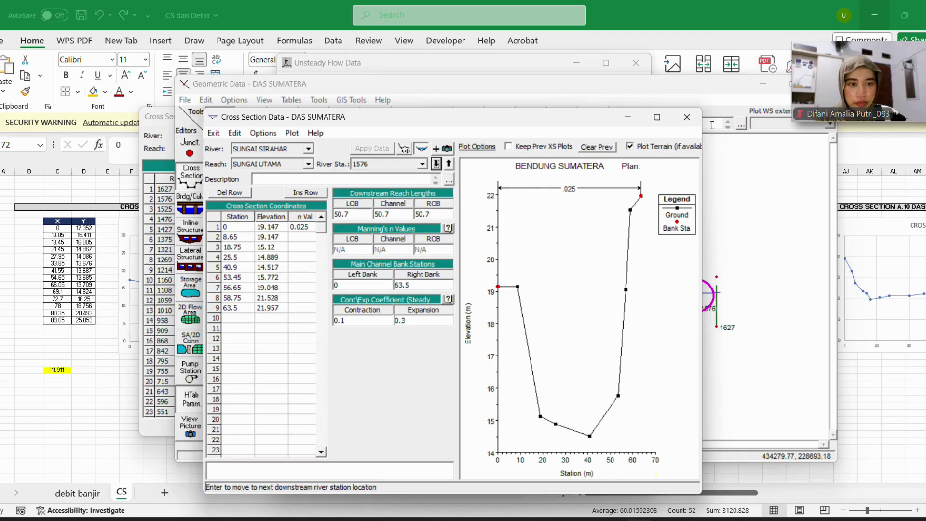
{"action": "left_click", "coordinate": [687, 116]}
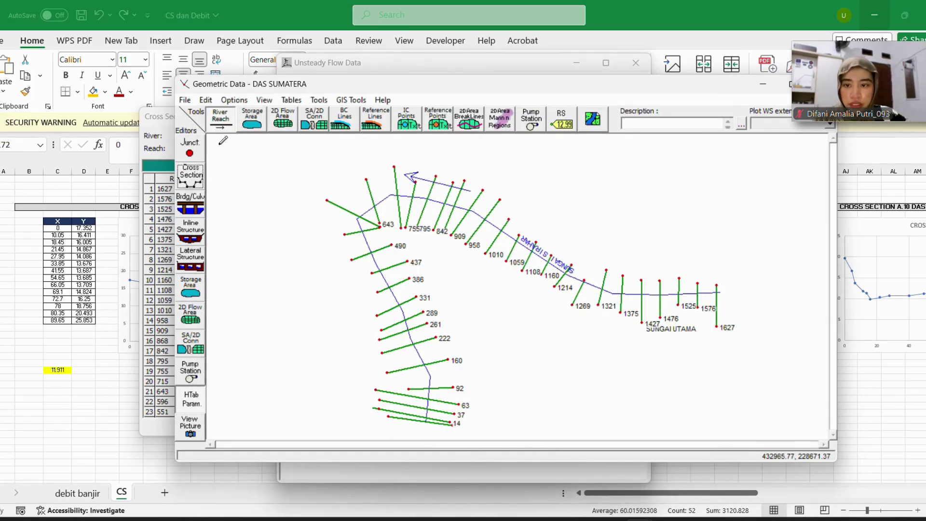
Accept the cross section table properties and open the flow hydrograph for river station 1627 in the unsteady flow data
{"action": "left_click", "coordinate": [162, 122]}
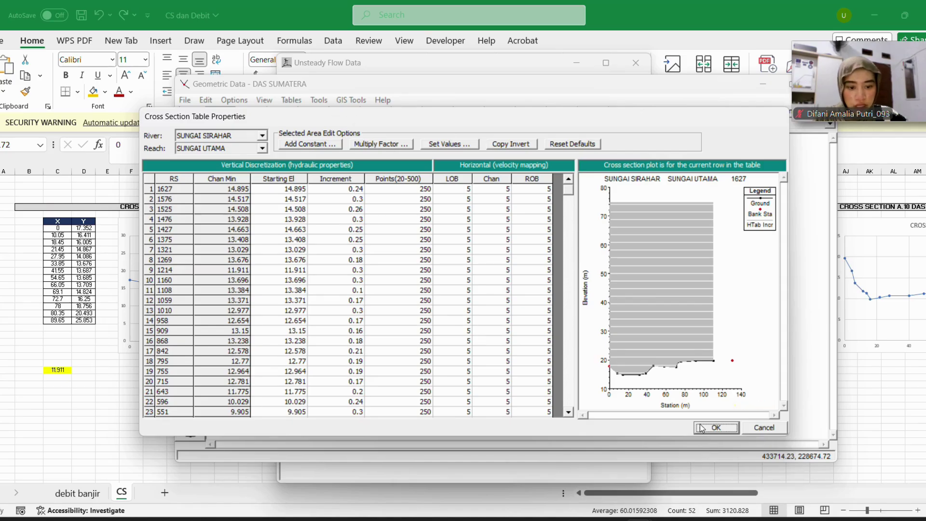
{"action": "left_click", "coordinate": [714, 428]}
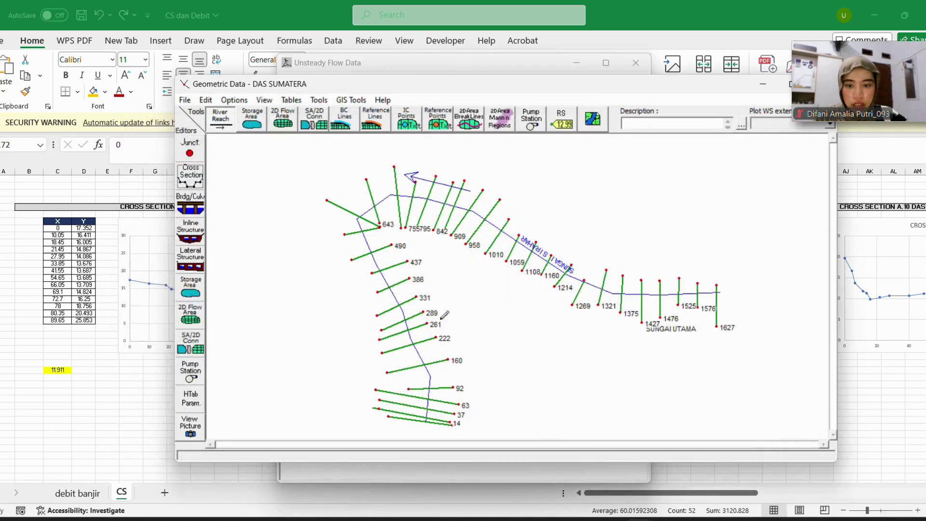
{"action": "left_click", "coordinate": [457, 473]}
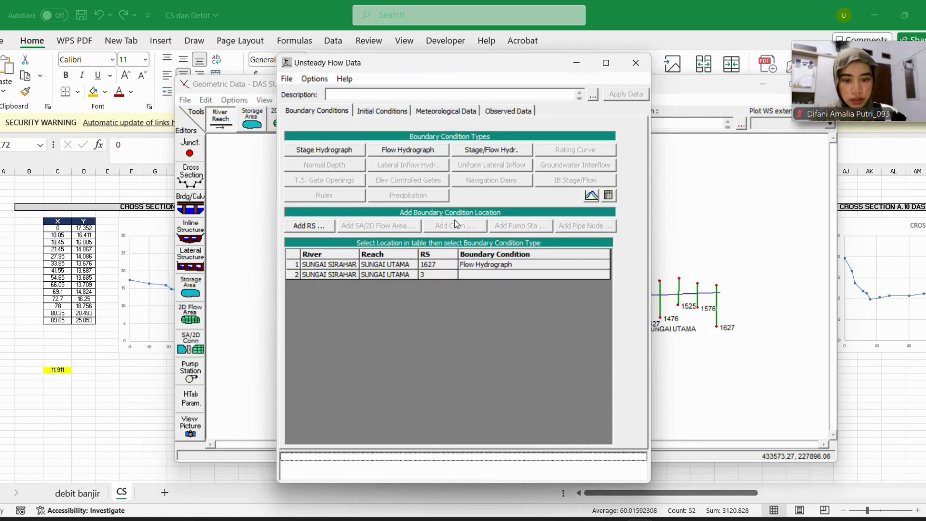
{"action": "left_click", "coordinate": [426, 151]}
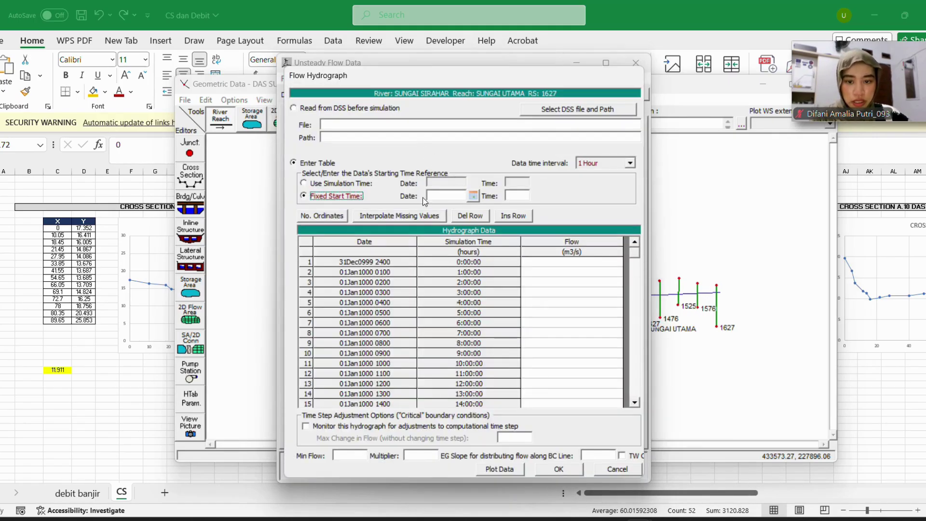
Set the flow hydrograph's fixed start date to 1 January 2004
{"action": "left_click", "coordinate": [473, 196]}
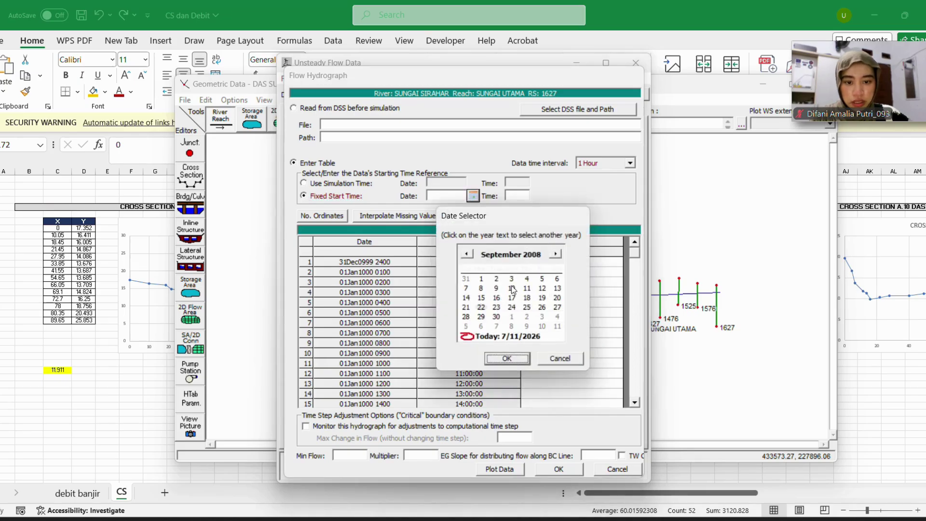
{"action": "left_click", "coordinate": [555, 254]}
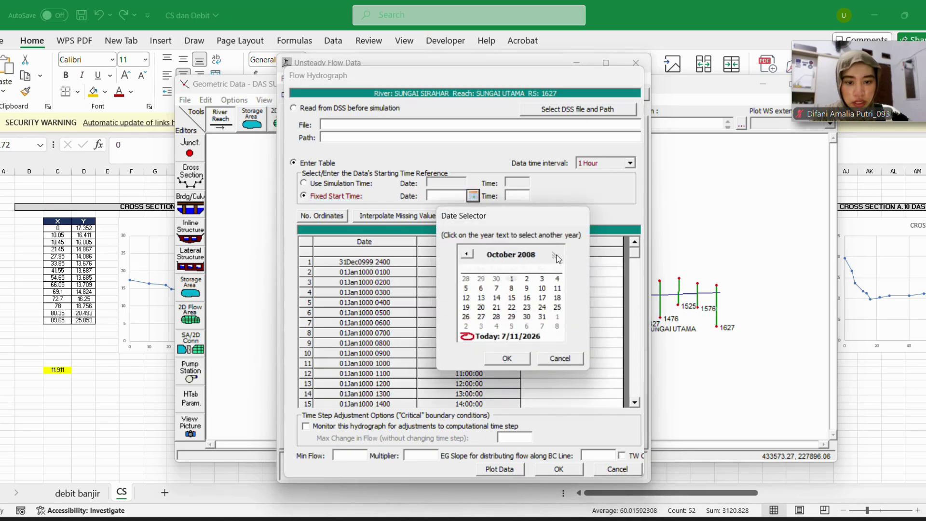
{"action": "left_click", "coordinate": [467, 256]}
{"action": "double_click", "coordinate": [467, 256]}
{"action": "triple_click", "coordinate": [467, 256]}
{"action": "double_click", "coordinate": [467, 256]}
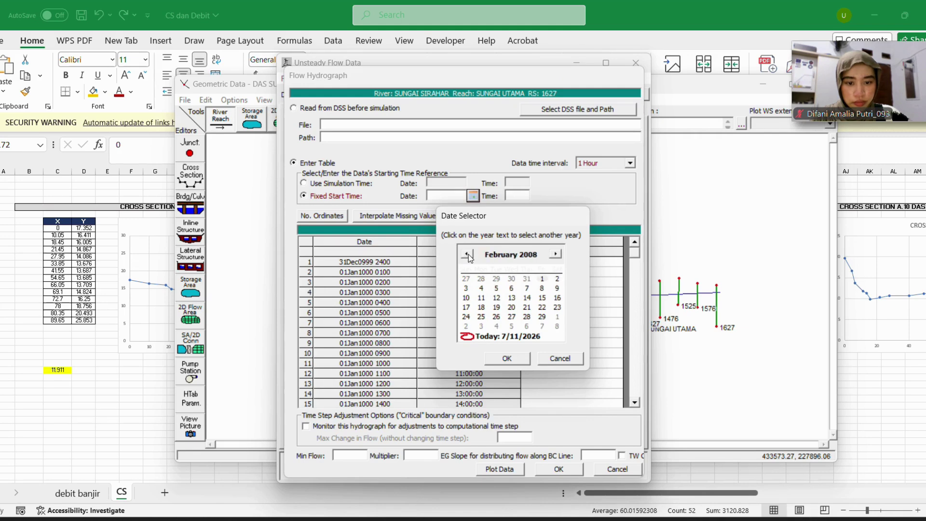
{"action": "left_click", "coordinate": [467, 255]}
{"action": "left_click", "coordinate": [468, 254]}
{"action": "left_click", "coordinate": [555, 255]}
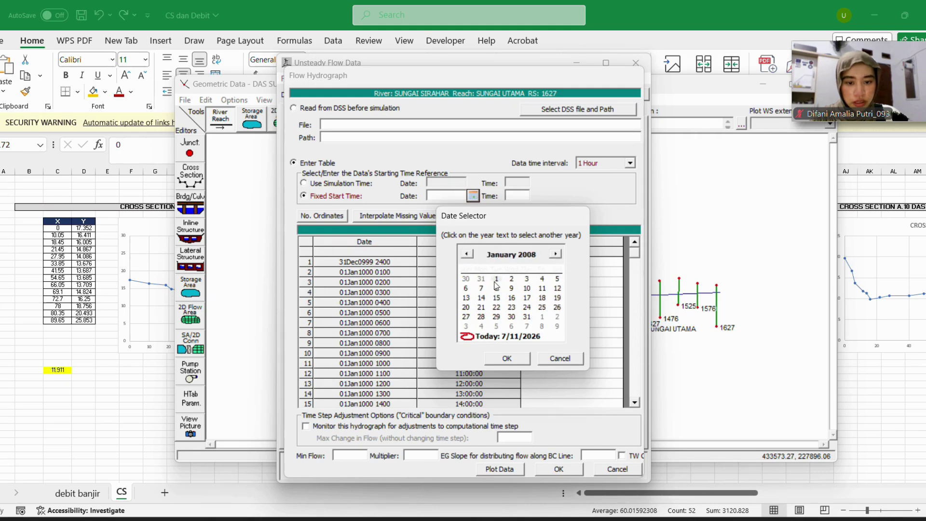
{"action": "left_click", "coordinate": [496, 280]}
{"action": "left_click", "coordinate": [534, 256]}
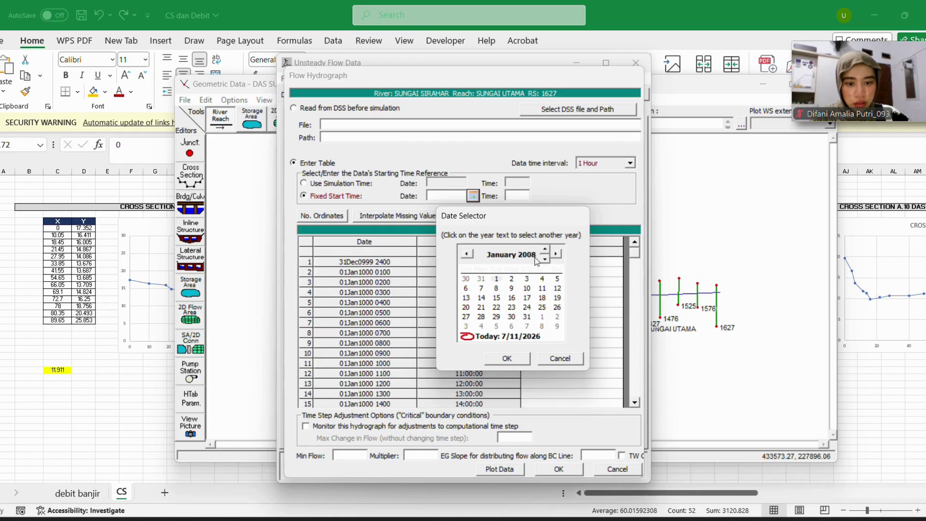
{"action": "left_click", "coordinate": [546, 261]}
{"action": "left_click", "coordinate": [545, 261]}
{"action": "left_click", "coordinate": [546, 261]}
{"action": "left_click", "coordinate": [546, 261]}
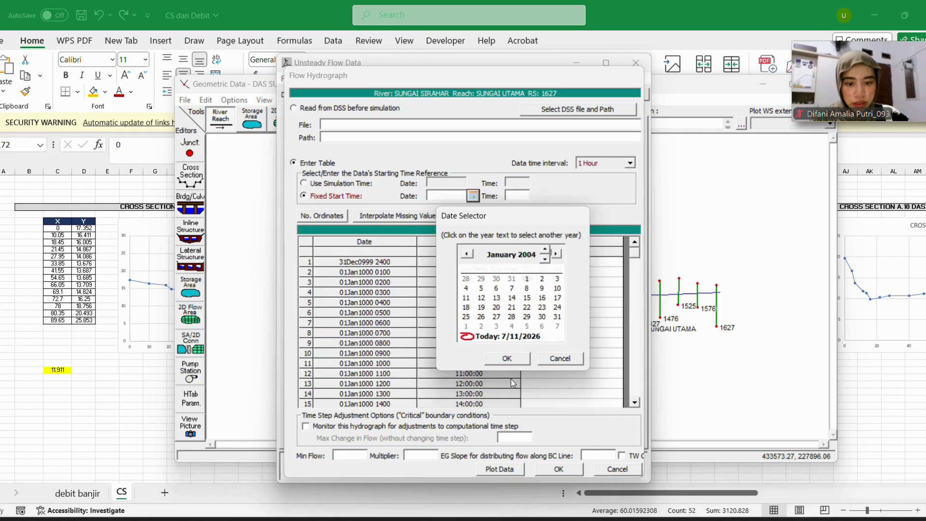
{"action": "left_click", "coordinate": [507, 359]}
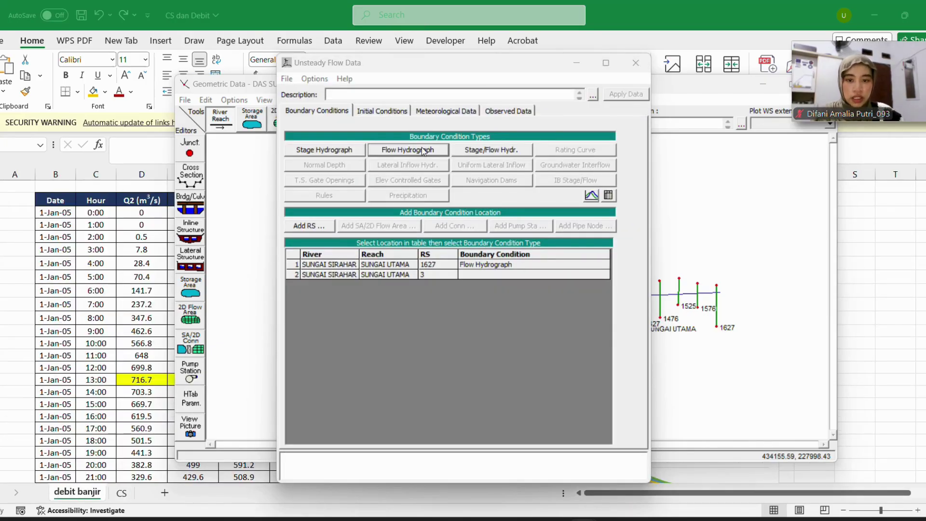
Set the hydrograph's fixed start time to 0000 and select the whole Flow column
{"action": "mouse_move", "coordinate": [640, 519]}
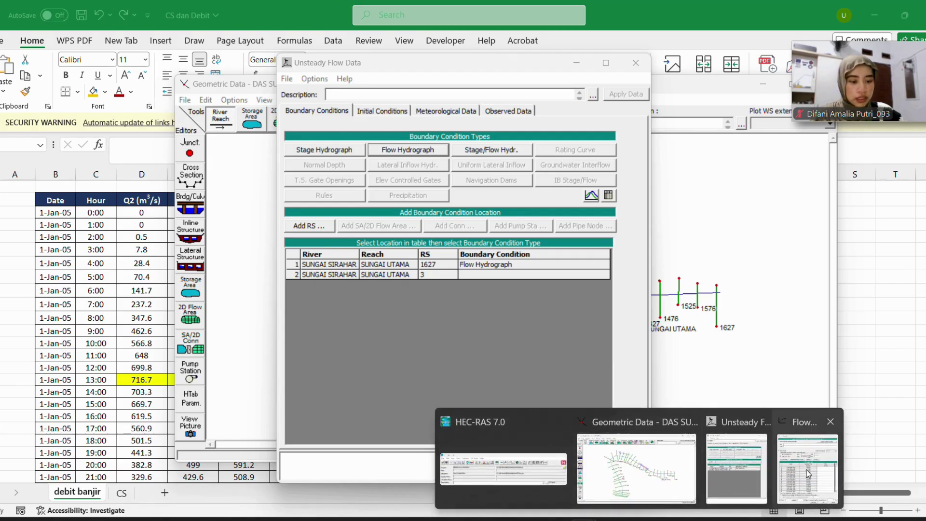
{"action": "left_click", "coordinate": [797, 458]}
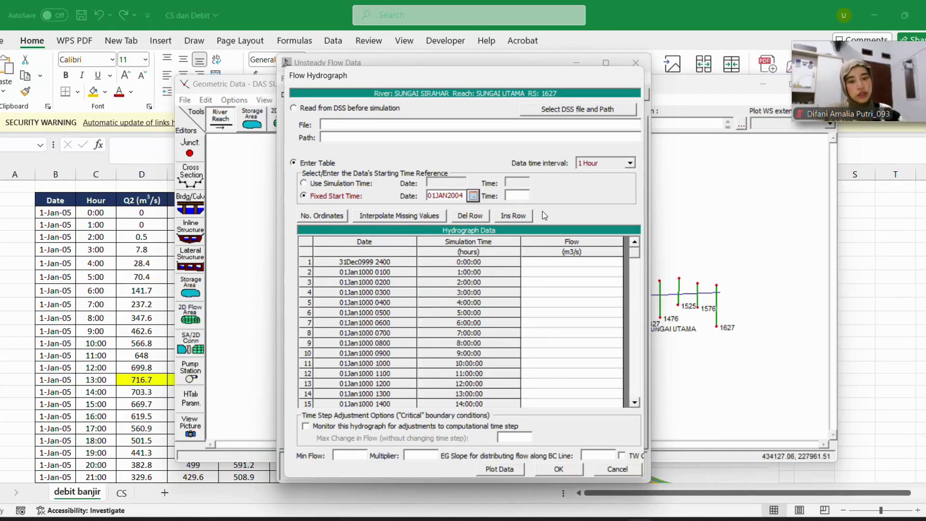
{"action": "left_click", "coordinate": [521, 197]}
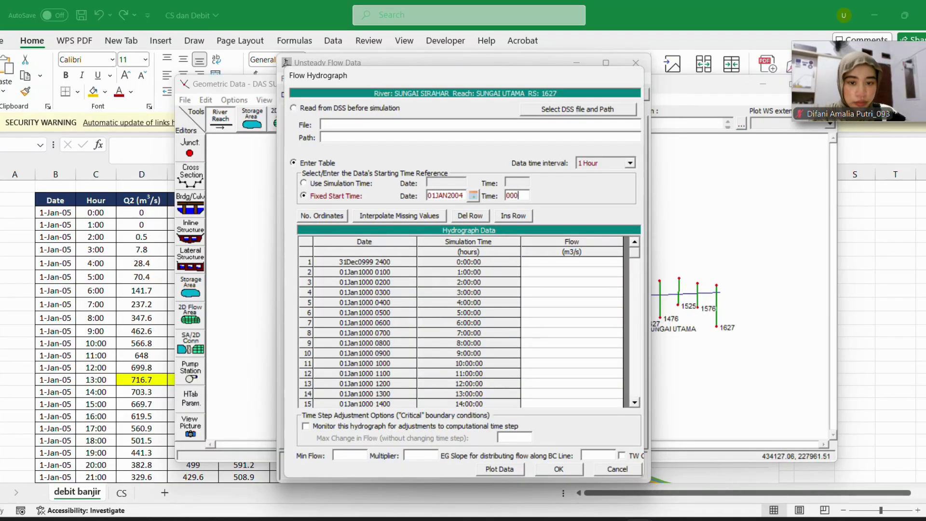
{"action": "left_click", "coordinate": [596, 248]}
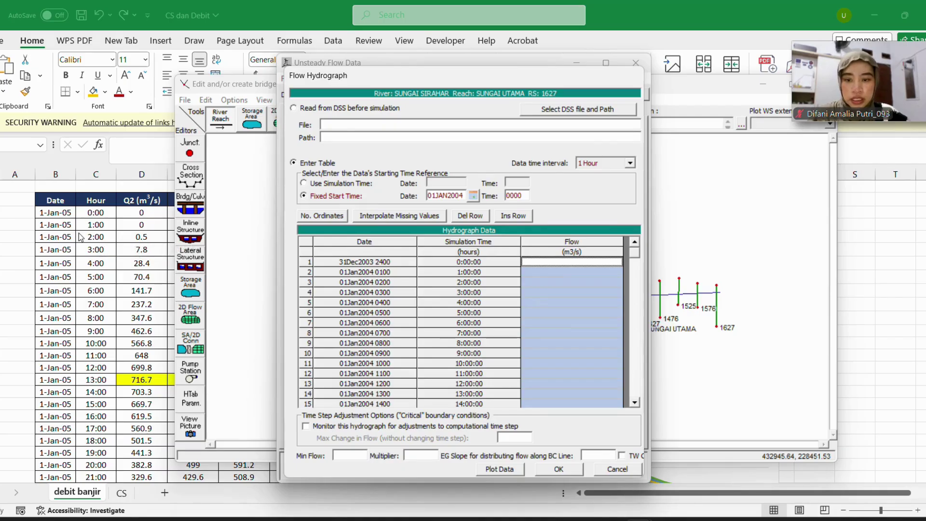
Switch to Excel and copy all hourly Q2 discharge values from the debit banjir sheet
{"action": "left_click", "coordinate": [36, 191]}
{"action": "scroll", "coordinate": [155, 216], "scroll_direction": "right", "scroll_amount": 1}
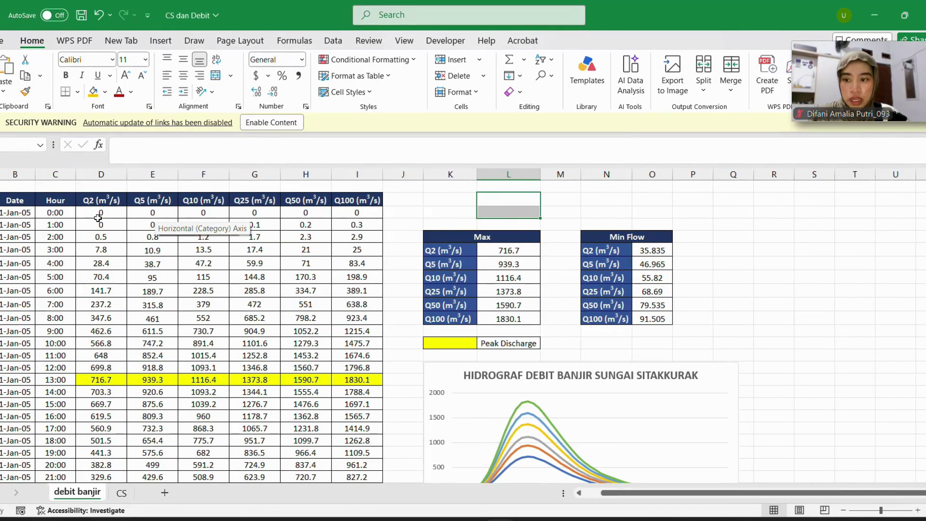
{"action": "scroll", "coordinate": [144, 226], "scroll_direction": "left", "scroll_amount": 1}
{"action": "scroll", "coordinate": [272, 256], "scroll_direction": "up", "scroll_amount": 1}
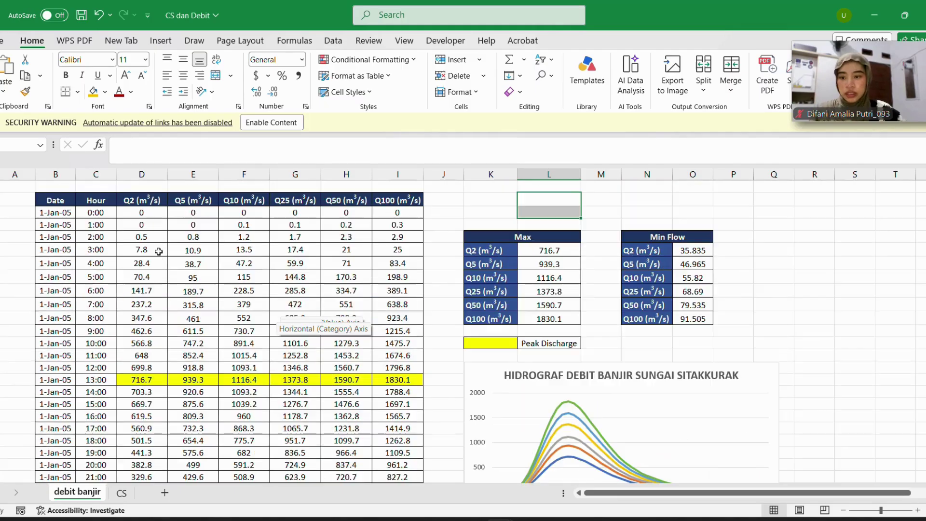
{"action": "left_click", "coordinate": [142, 211]}
{"action": "key", "text": "ctrl+shift+Down"}
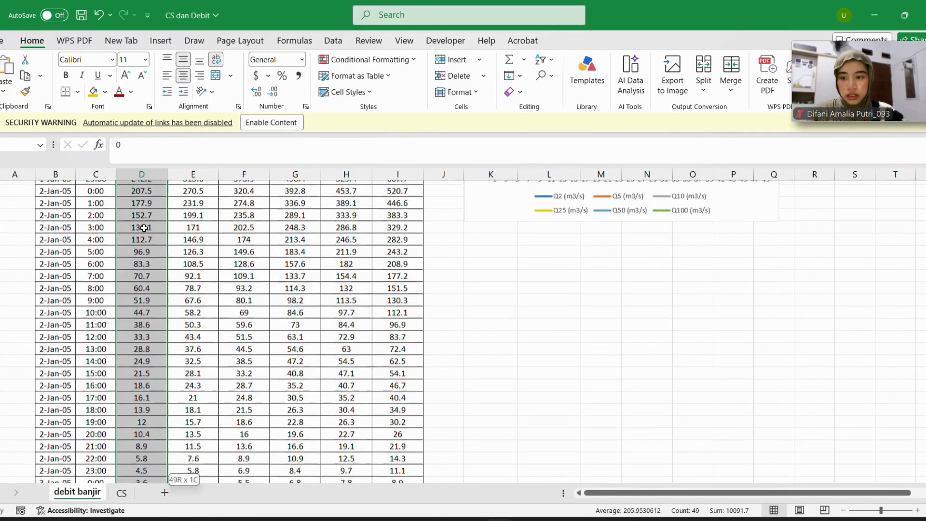
{"action": "key", "text": "ctrl+c"}
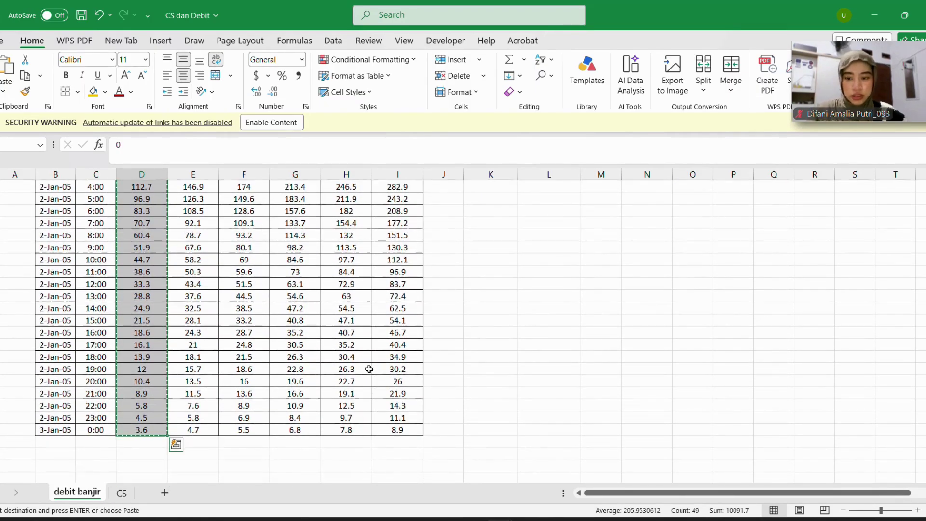
Return to the HEC-RAS flow hydrograph for station 1627 and paste the Q2 discharges into its Flow column
{"action": "scroll", "coordinate": [372, 374], "scroll_direction": "up", "scroll_amount": 9}
{"action": "mouse_move", "coordinate": [639, 520]}
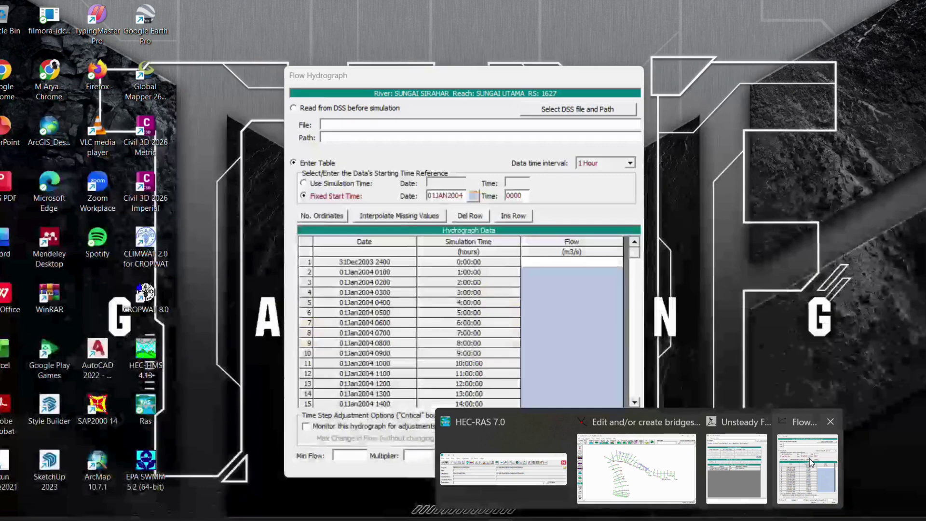
{"action": "left_click", "coordinate": [810, 458]}
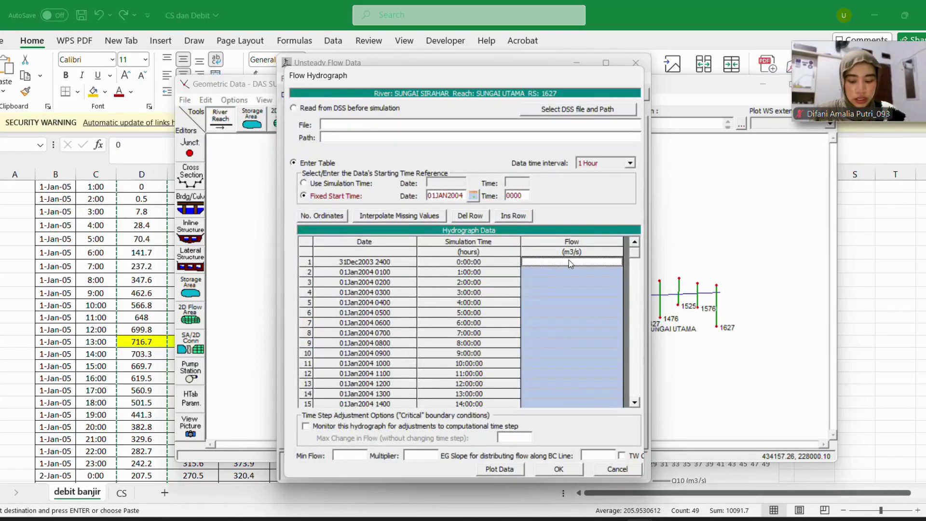
{"action": "key", "text": "ctrl+v"}
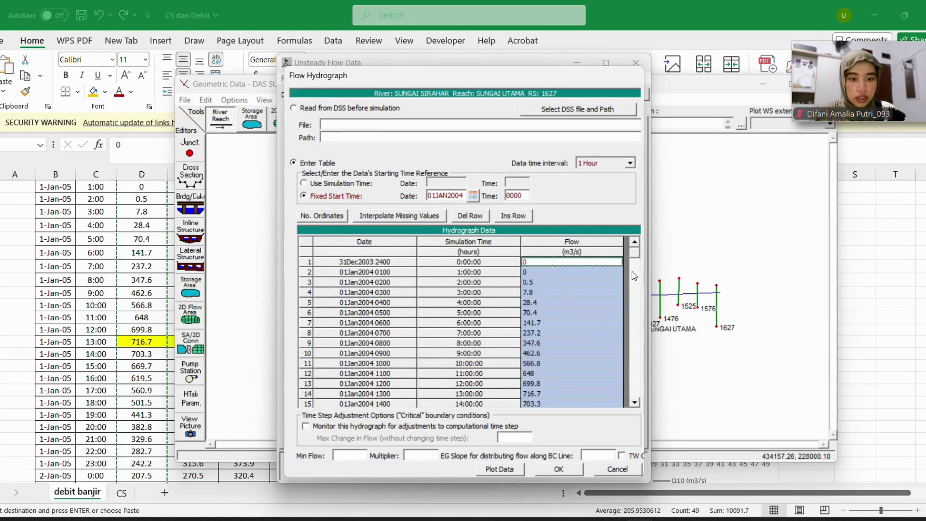
{"action": "scroll", "coordinate": [597, 313], "scroll_direction": "down", "scroll_amount": 18}
{"action": "scroll", "coordinate": [557, 352], "scroll_direction": "up", "scroll_amount": 2}
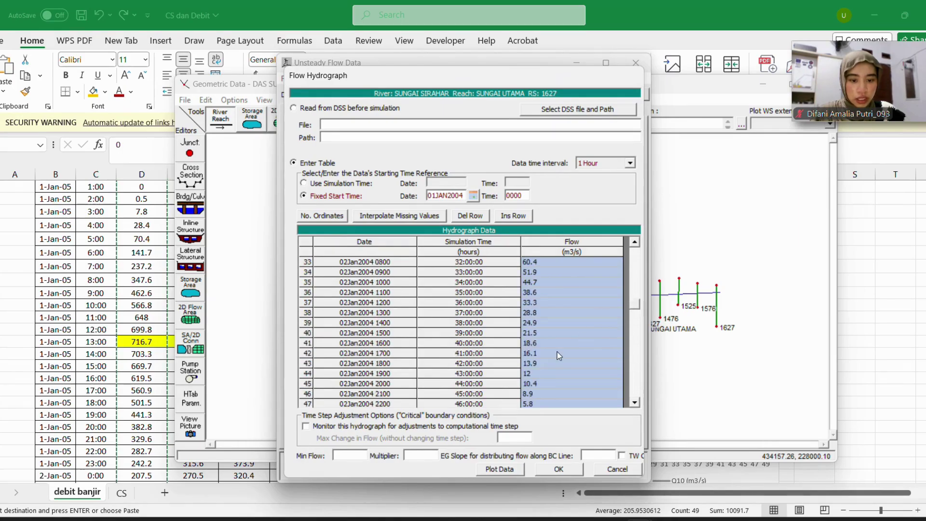
Enter a flow of 0 in hydrograph rows 50 to 54, including the skipped row 53
{"action": "left_click", "coordinate": [537, 312]}
{"action": "type", "text": "0"}
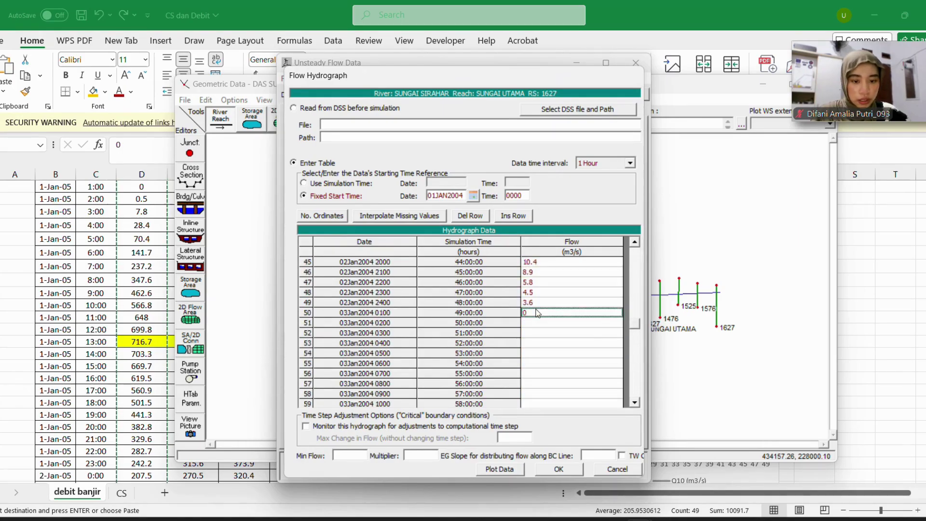
{"action": "key", "text": "Return"}
{"action": "type", "text": "0"}
{"action": "key", "text": "Return"}
{"action": "type", "text": "0"}
{"action": "key", "text": "Return"}
{"action": "key", "text": "Return"}
{"action": "type", "text": "0"}
{"action": "key", "text": "Return"}
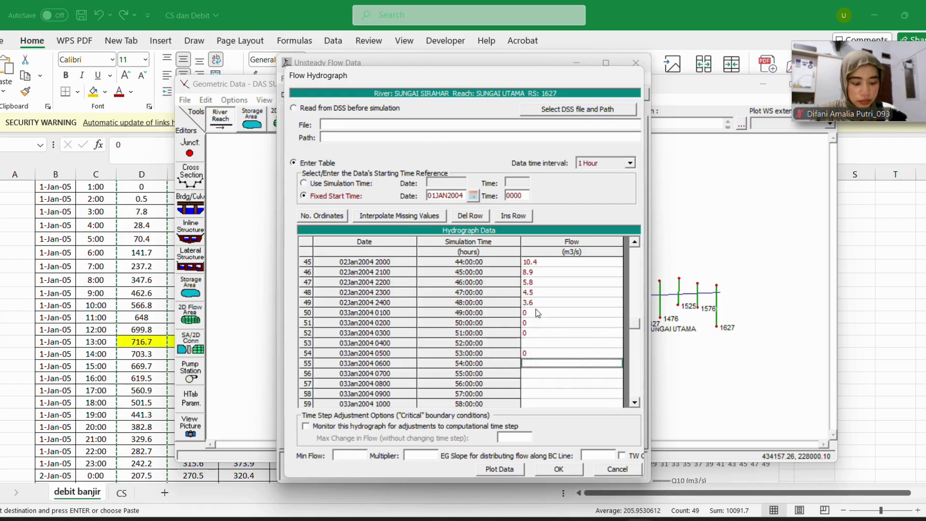
{"action": "key", "text": "Up"}
{"action": "key", "text": "Up"}
{"action": "type", "text": "0"}
{"action": "key", "text": "Return"}
{"action": "key", "text": "Return"}
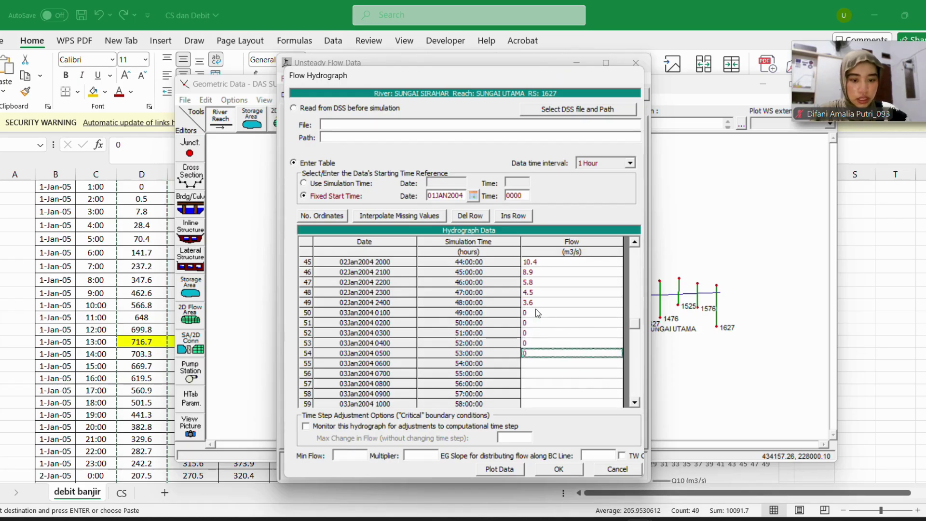
Continue entering a flow of 0 in hydrograph rows 55 to 70
{"action": "type", "text": "0"}
{"action": "key", "text": "Return"}
{"action": "type", "text": "0"}
{"action": "key", "text": "Return"}
{"action": "type", "text": "0 0 0"}
{"action": "key", "text": "Return"}
{"action": "type", "text": "0 0 0 0 0 0 0"}
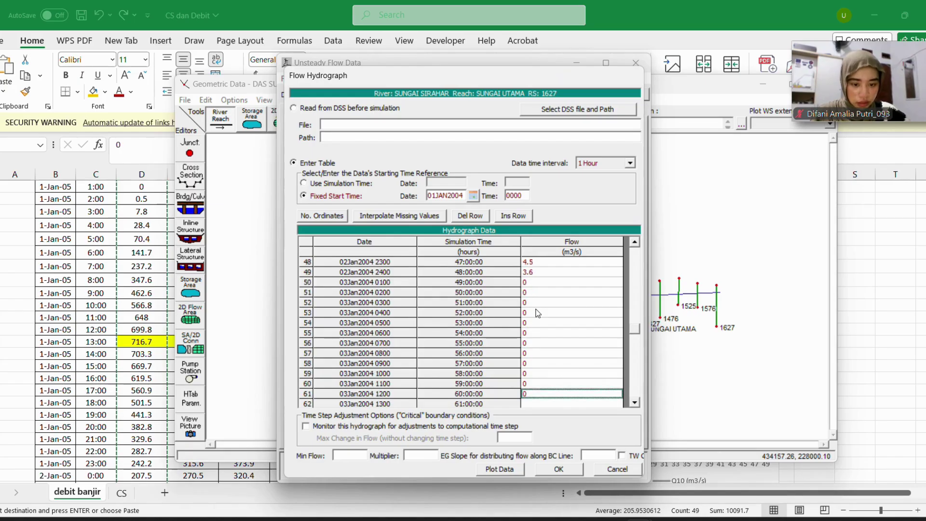
{"action": "key", "text": "Return"}
{"action": "type", "text": "0 0 0 0 00"}
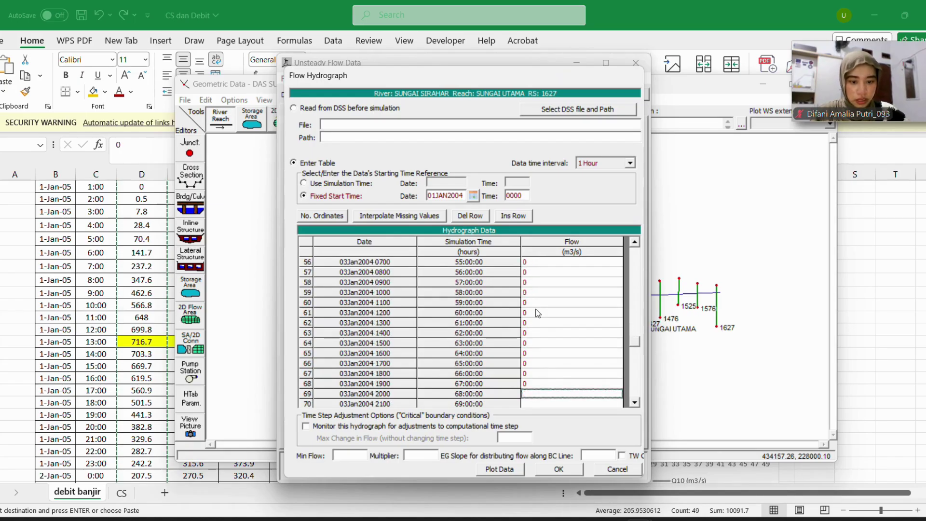
Correct the flow in row 71 to 0 and enter 0 in rows 72 to 74
{"action": "key", "text": "Up"}
{"action": "key", "text": "Up"}
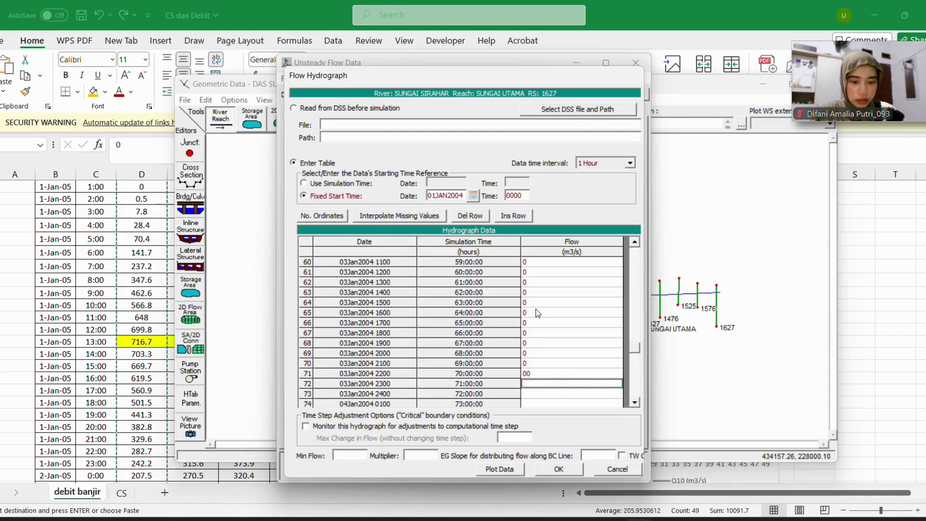
{"action": "type", "text": "000"}
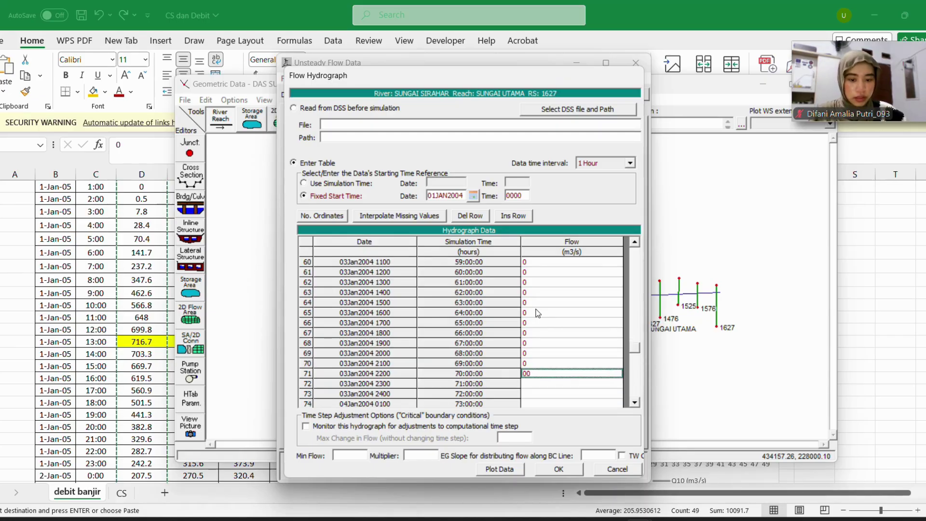
{"action": "key", "text": "Return"}
{"action": "type", "text": "0"}
{"action": "key", "text": "Return"}
{"action": "key", "text": "Return"}
{"action": "type", "text": "0"}
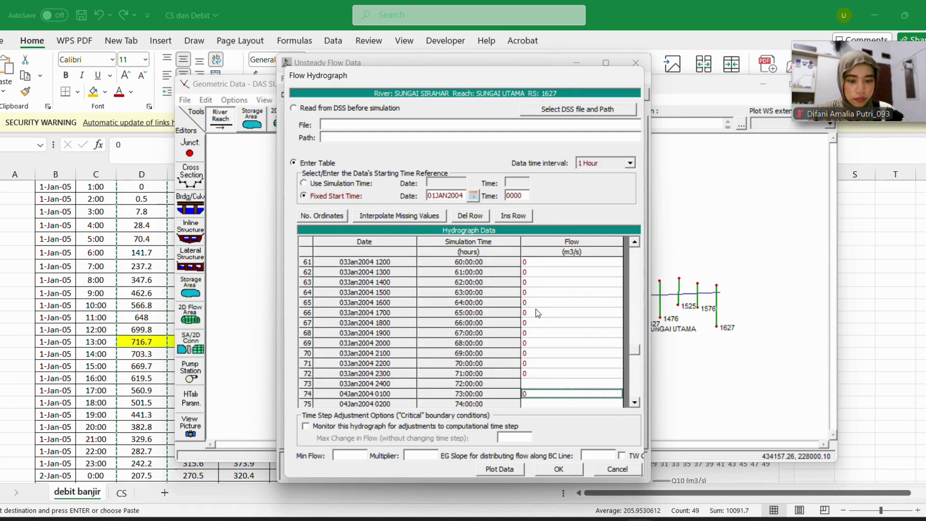
{"action": "key", "text": "Up"}
{"action": "type", "text": "0"}
{"action": "key", "text": "Return"}
{"action": "key", "text": "Return"}
Enter a flow of 0 in hydrograph rows 75 to 97, through 04Jan2004 2400
{"action": "type", "text": "0"}
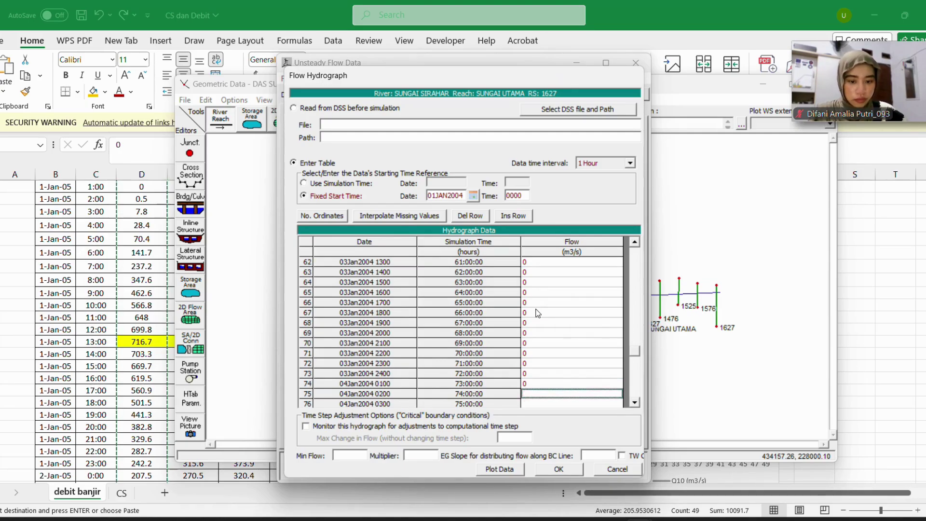
{"action": "key", "text": "Return"}
{"action": "type", "text": "0"}
{"action": "key", "text": "Return"}
{"action": "type", "text": "0"}
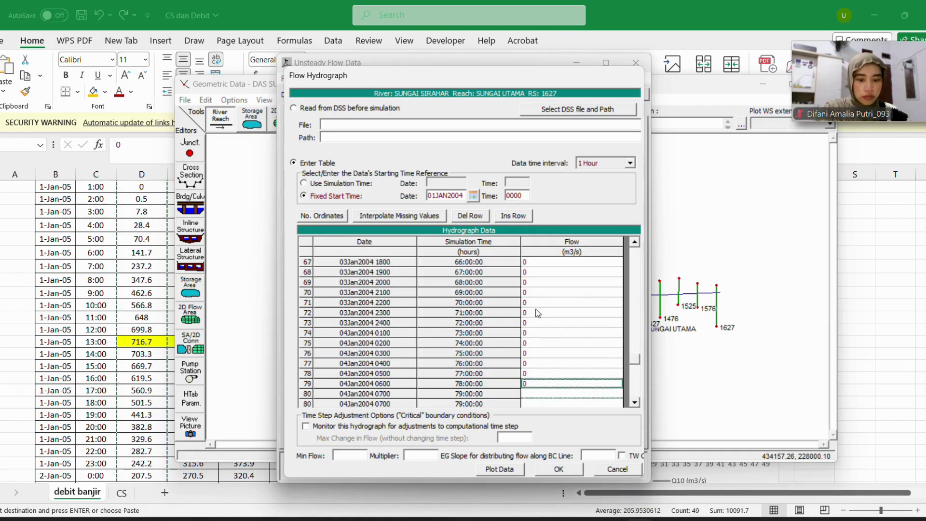
{"action": "type", "text": " 0 0 0 0 0 0 0 0 0 0 0 0 0"}
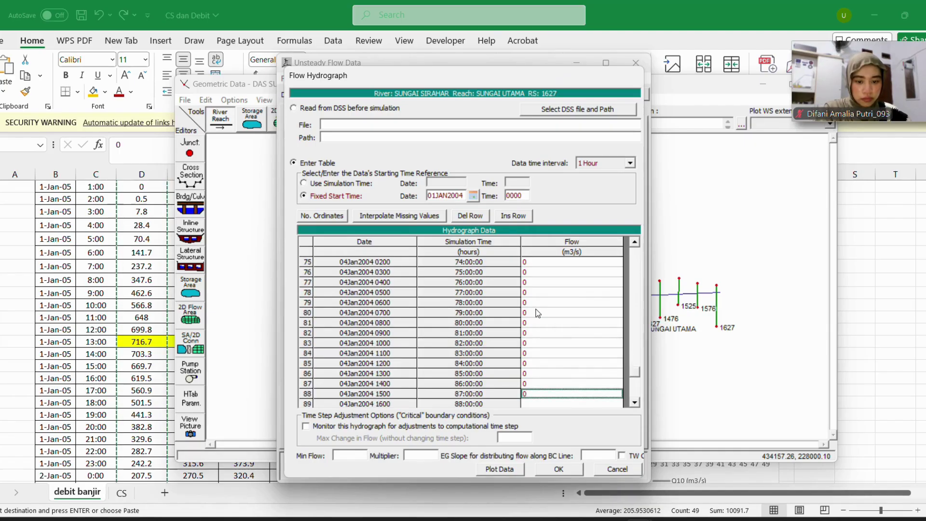
{"action": "type", "text": " 0 0 0 0 0 0 0 0 0"}
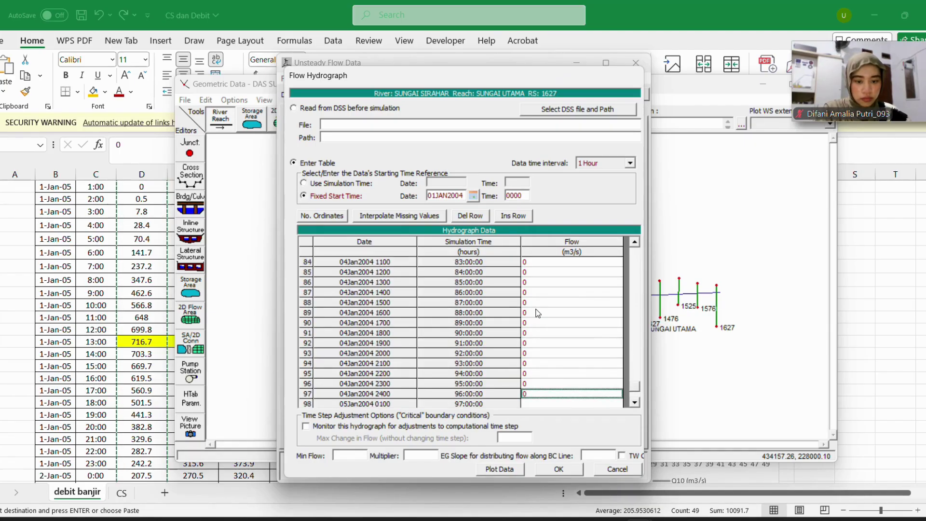
Enter a flow of 0 in hydrograph rows 98 to 100 and set the minimum flow to 35.835, copied from the Q2 Min Flow cell in Excel
{"action": "type", "text": " 0"}
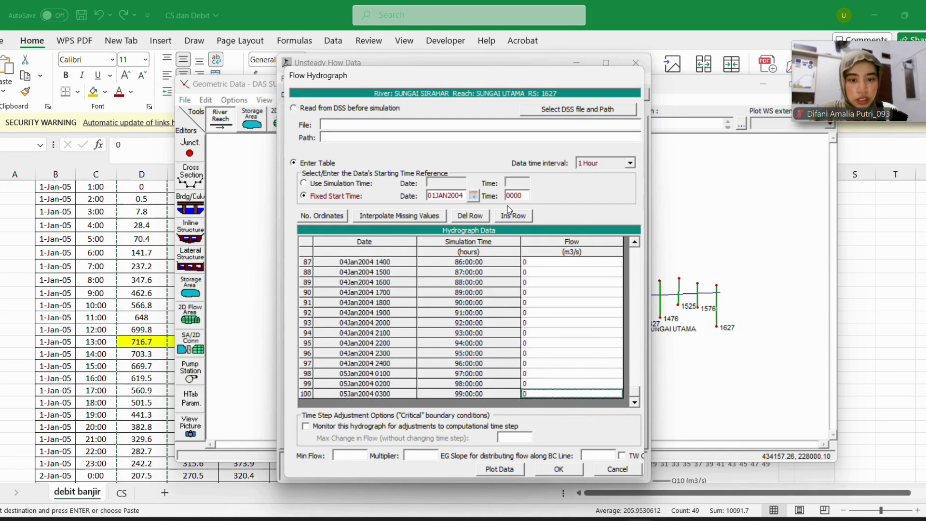
{"action": "left_click", "coordinate": [354, 456]}
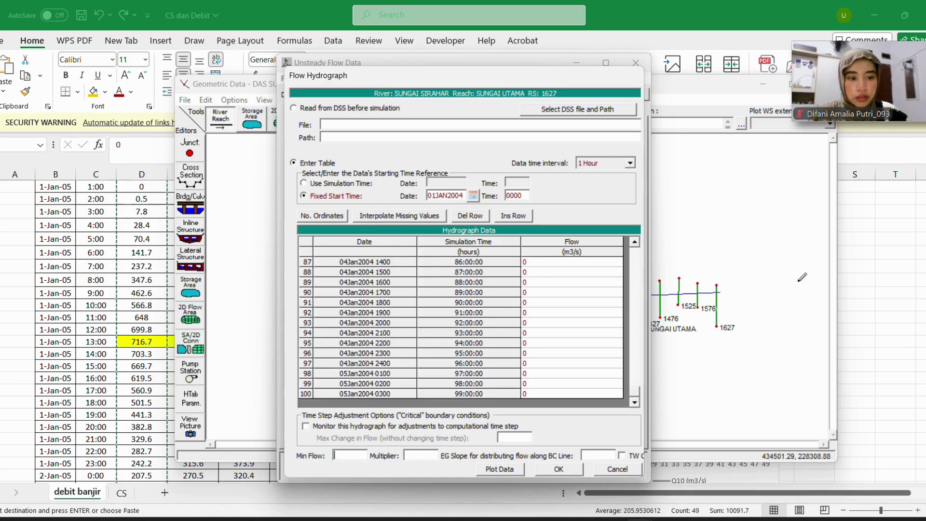
{"action": "left_click", "coordinate": [854, 212]}
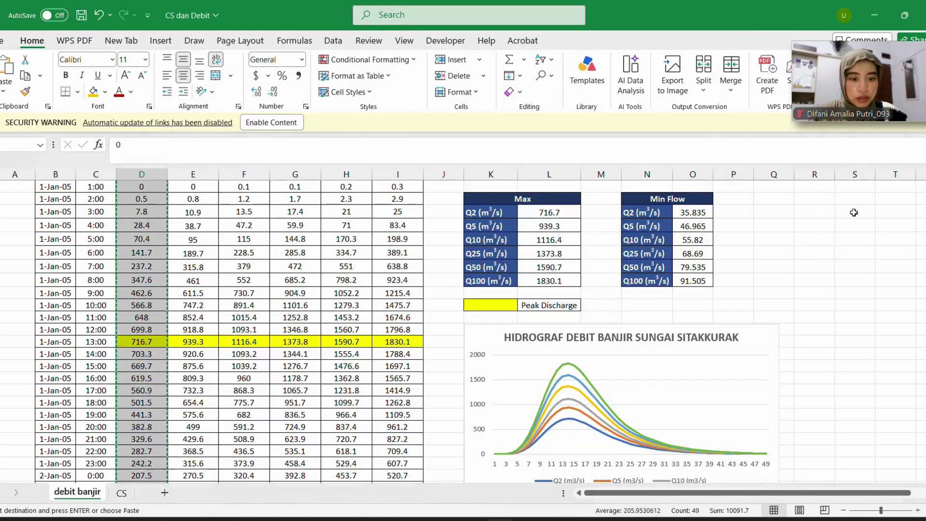
{"action": "left_click", "coordinate": [690, 214]}
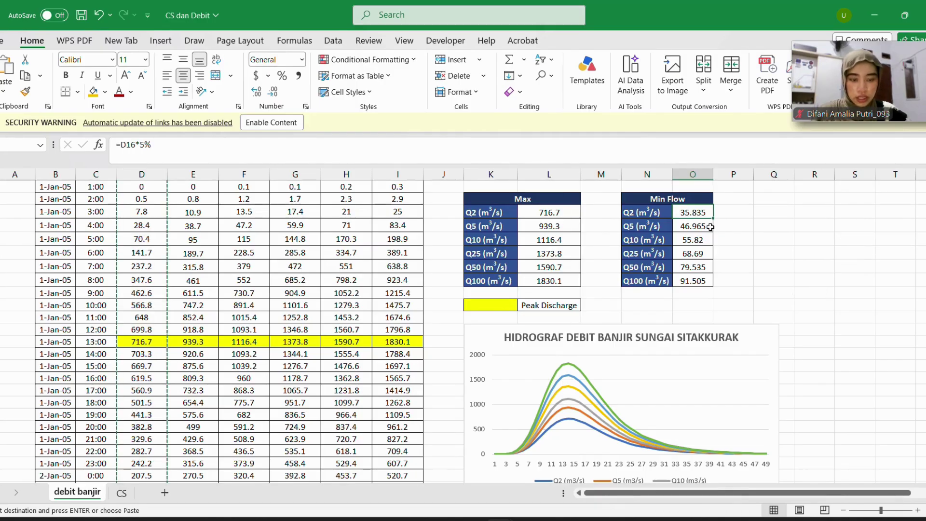
{"action": "key", "text": "ctrl+c"}
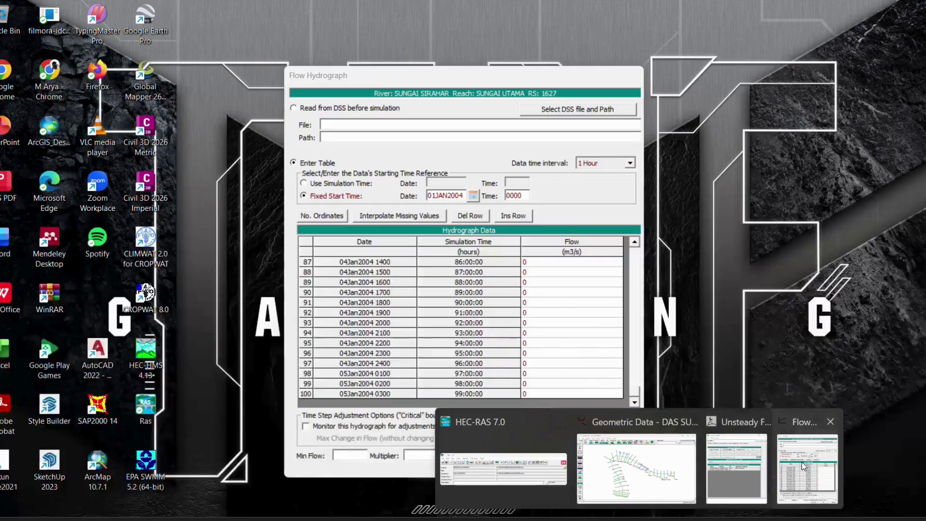
{"action": "left_click", "coordinate": [801, 461]}
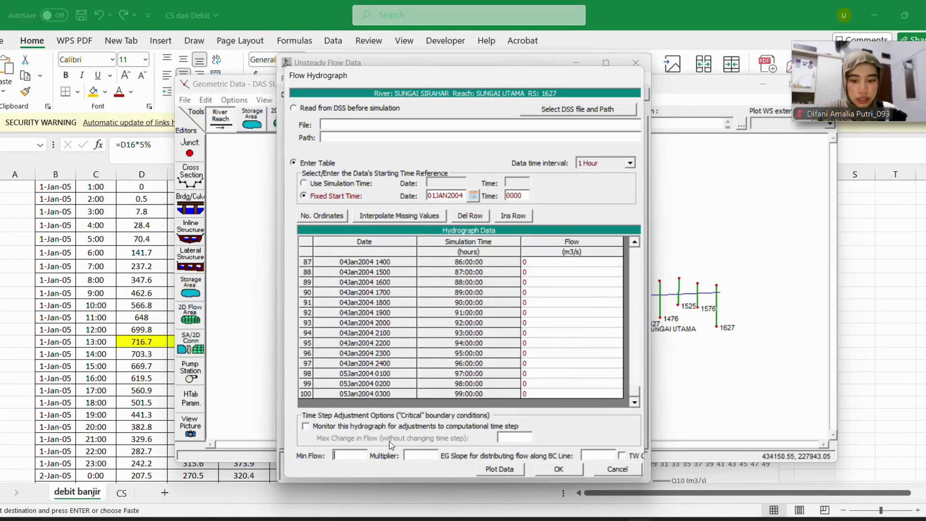
{"action": "key", "text": "ctrl+v"}
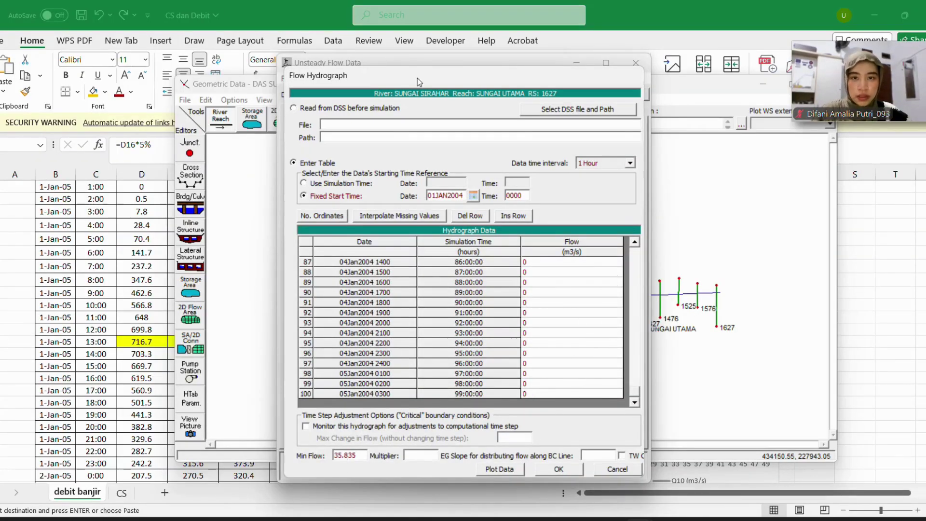
Set the EG slope for distributing flow along the BC line to 0.01 and accept the flow hydrograph
{"action": "left_click", "coordinate": [594, 456]}
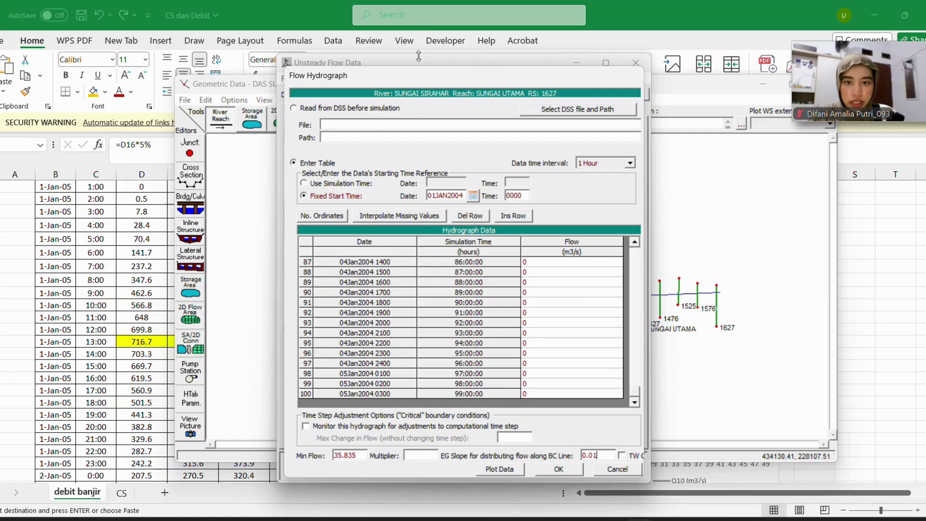
{"action": "left_click", "coordinate": [394, 27]}
{"action": "left_click", "coordinate": [554, 468]}
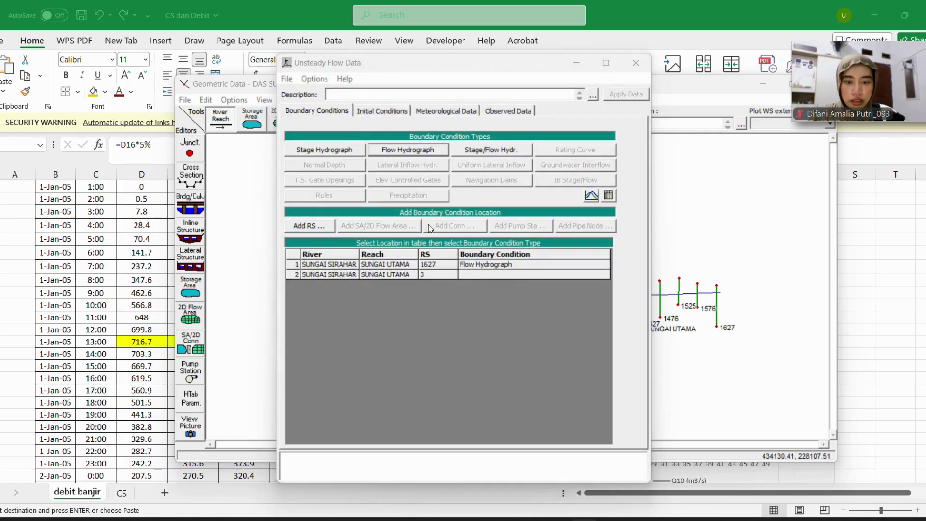
Assign a Normal Depth downstream boundary with a friction slope of 0.01 to river station 3
{"action": "left_click", "coordinate": [487, 278]}
{"action": "left_click", "coordinate": [323, 167]}
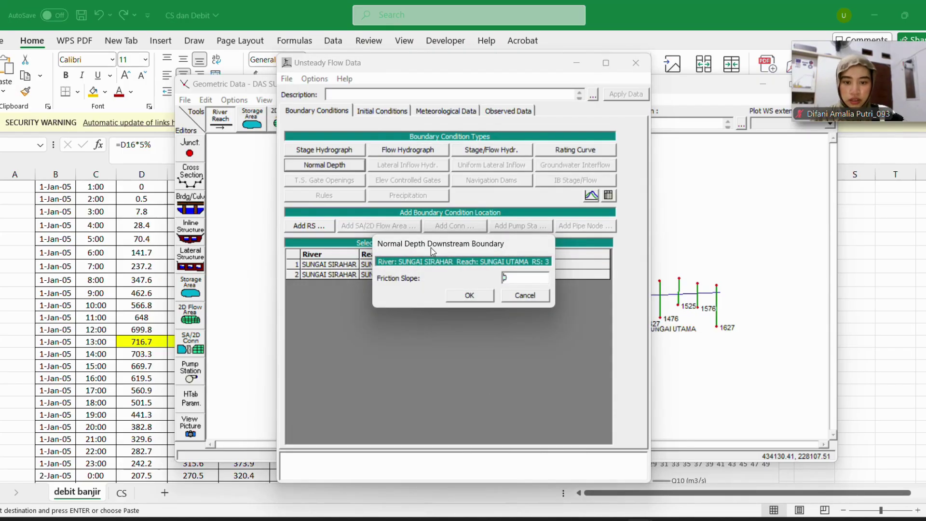
{"action": "type", "text": "0.01"}
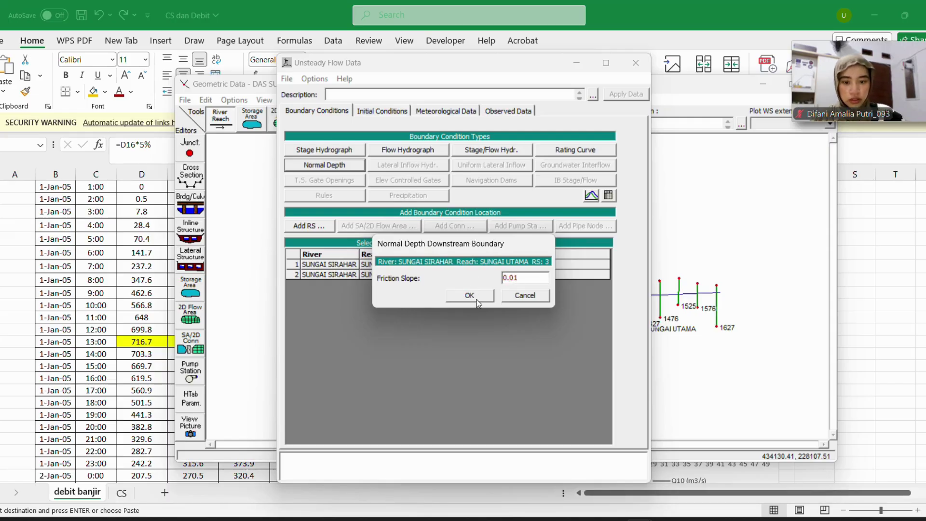
{"action": "left_click", "coordinate": [468, 295]}
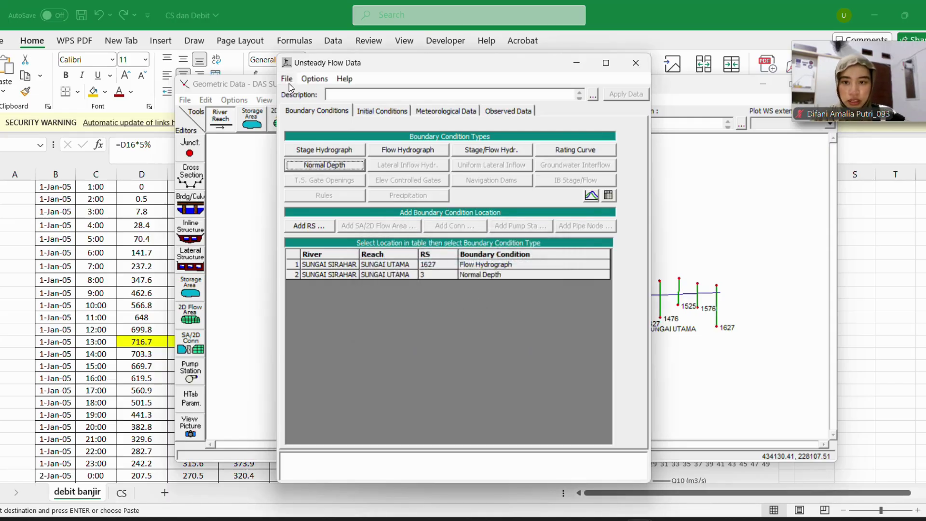
Save the unsteady flow data under the title Q2 TAHUN
{"action": "left_click", "coordinate": [315, 79]}
{"action": "mouse_move", "coordinate": [287, 79]}
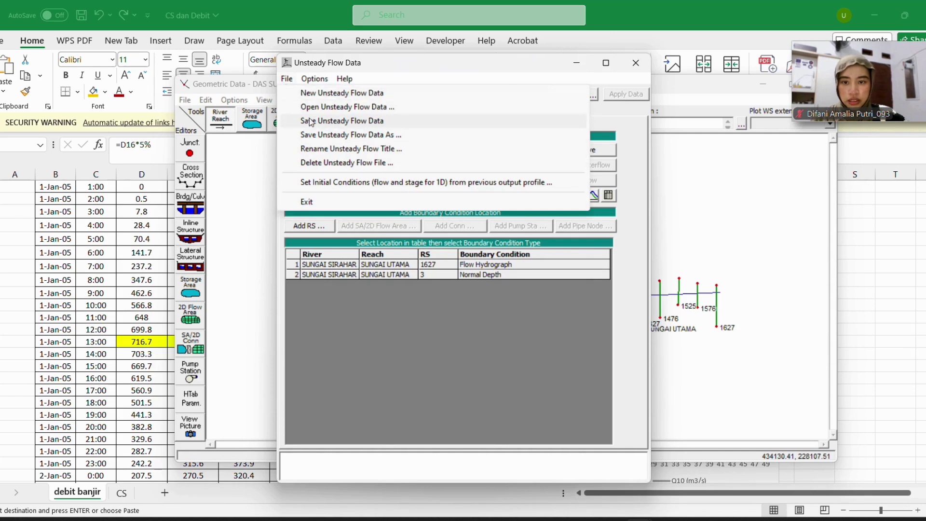
{"action": "left_click", "coordinate": [338, 122]}
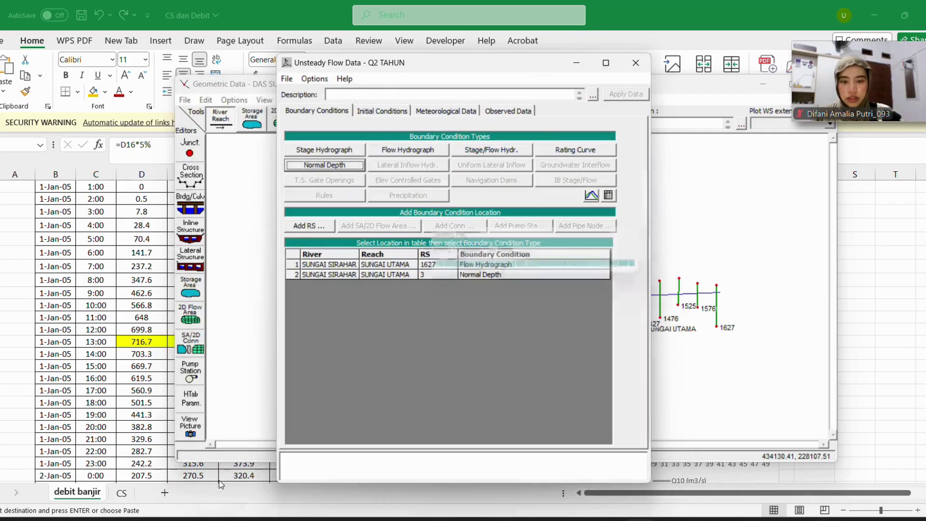
{"action": "left_click", "coordinate": [215, 480]}
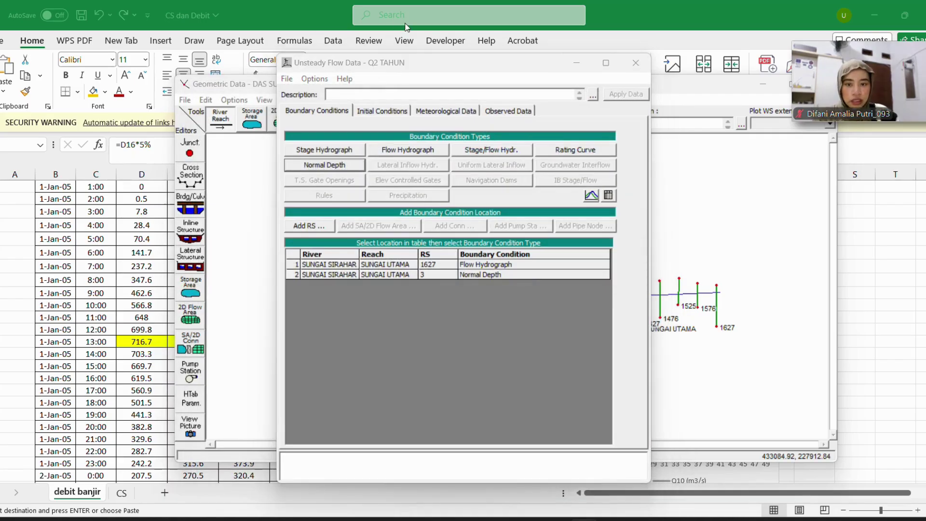
Change the fixed start date of the flow hydrograph at river station 1627 to 01JAN2005
{"action": "left_click", "coordinate": [497, 266]}
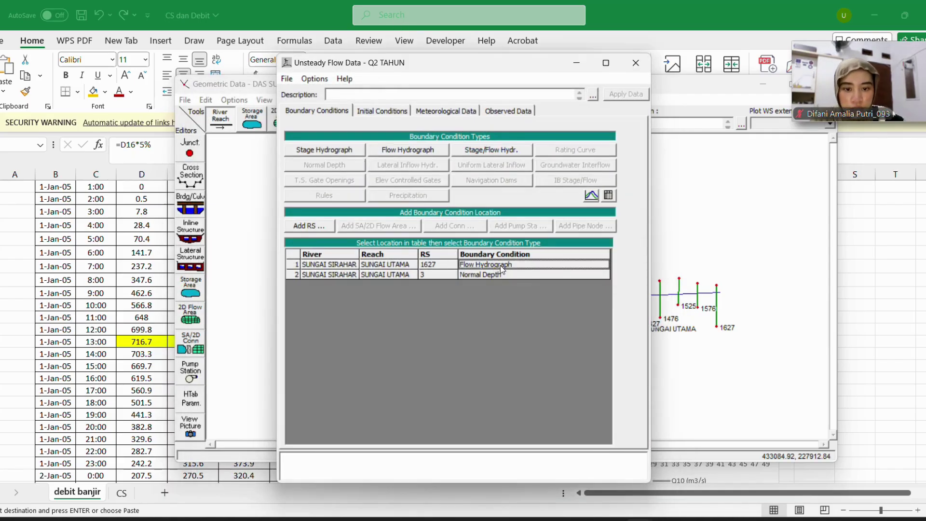
{"action": "double_click", "coordinate": [502, 269]}
{"action": "left_click", "coordinate": [472, 195]}
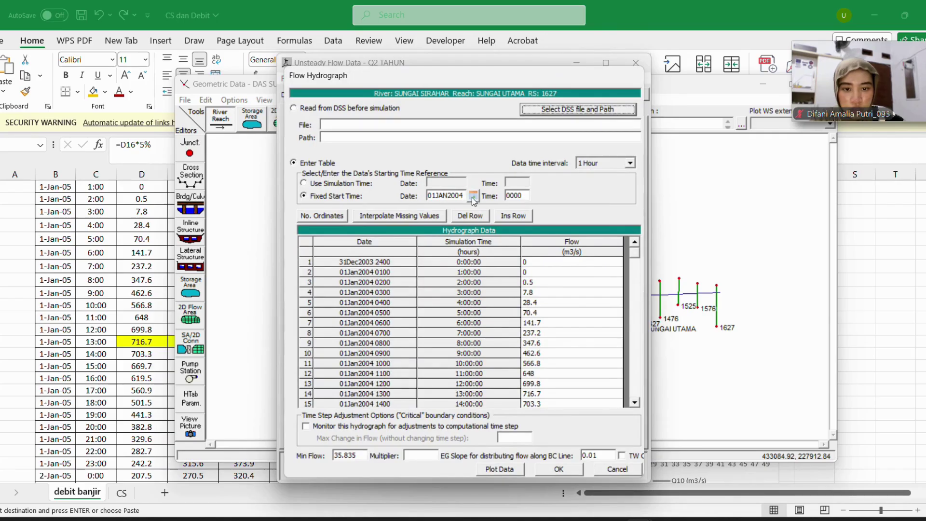
{"action": "left_click", "coordinate": [556, 254]}
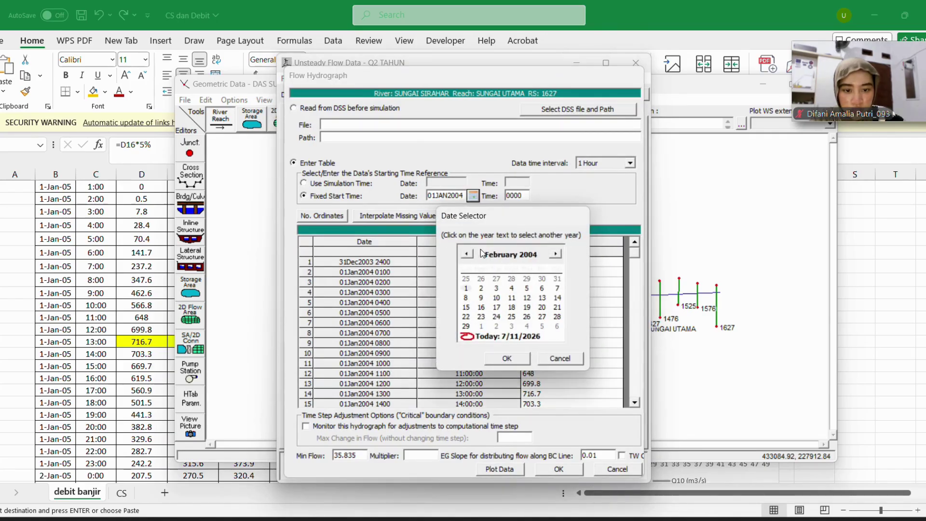
{"action": "left_click", "coordinate": [467, 254]}
{"action": "left_click", "coordinate": [533, 256]}
{"action": "left_click", "coordinate": [544, 250]}
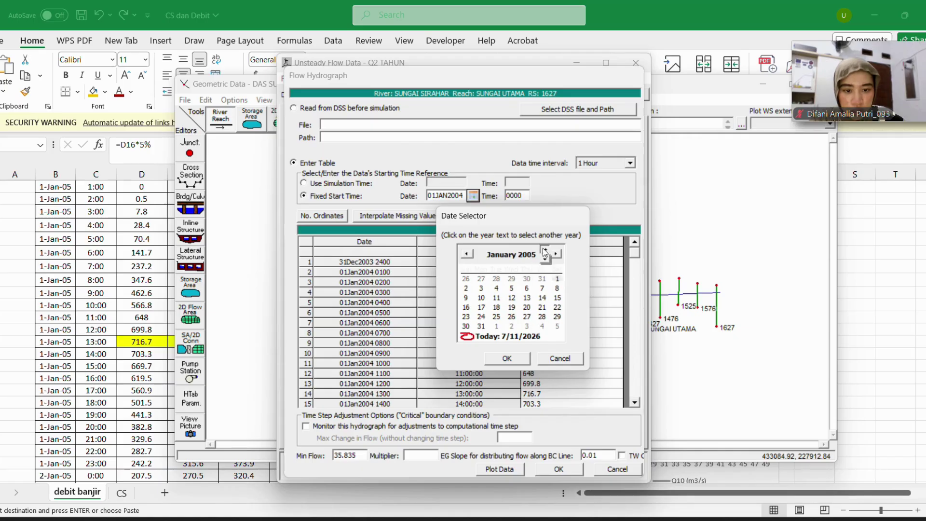
{"action": "left_click", "coordinate": [514, 362]}
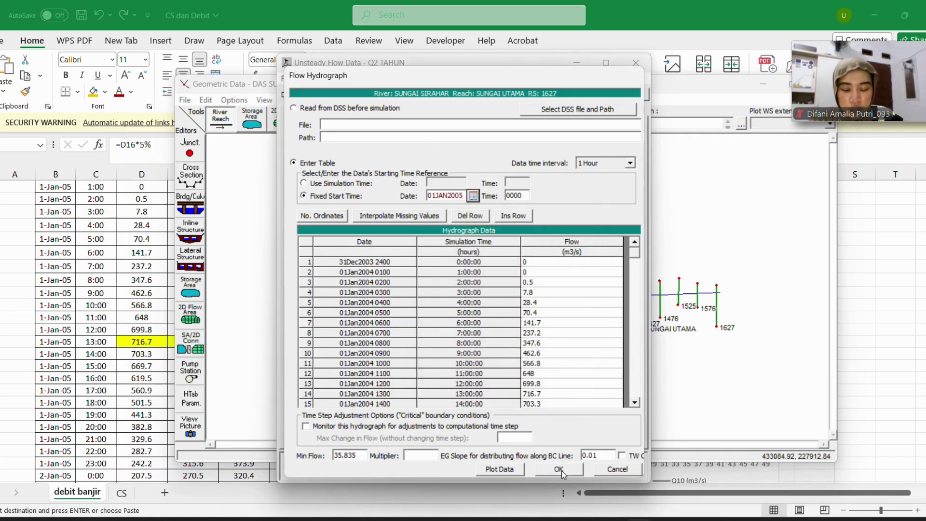
{"action": "left_click", "coordinate": [561, 470]}
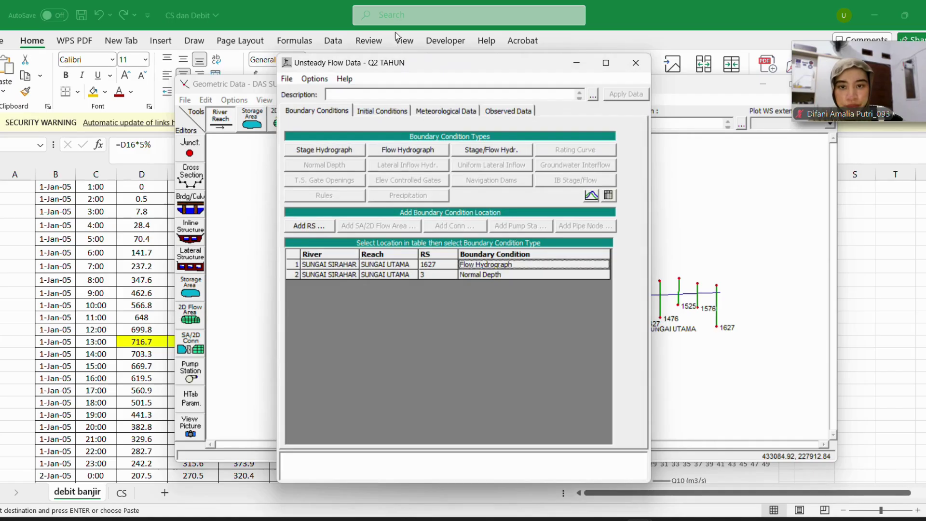
Save the updated Q2 TAHUN unsteady flow data and close its editor
{"action": "left_click", "coordinate": [288, 79]}
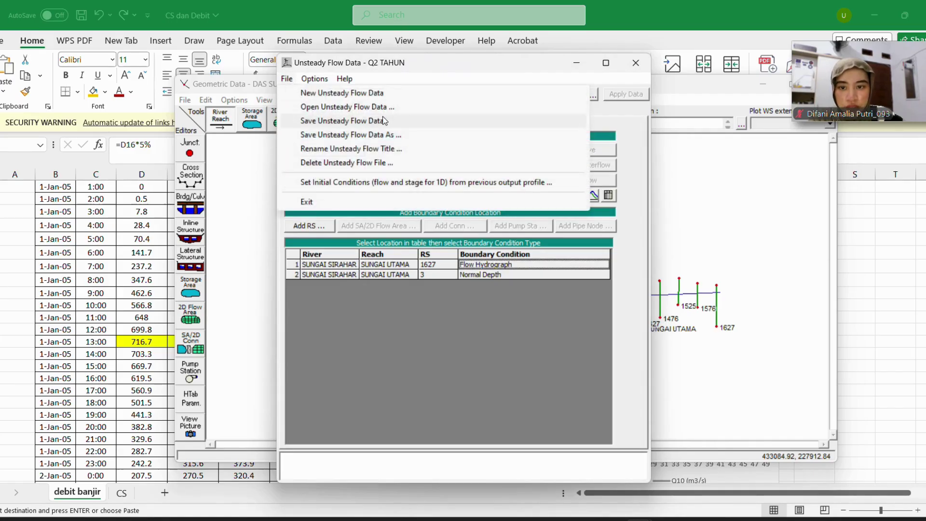
{"action": "left_click", "coordinate": [437, 121]}
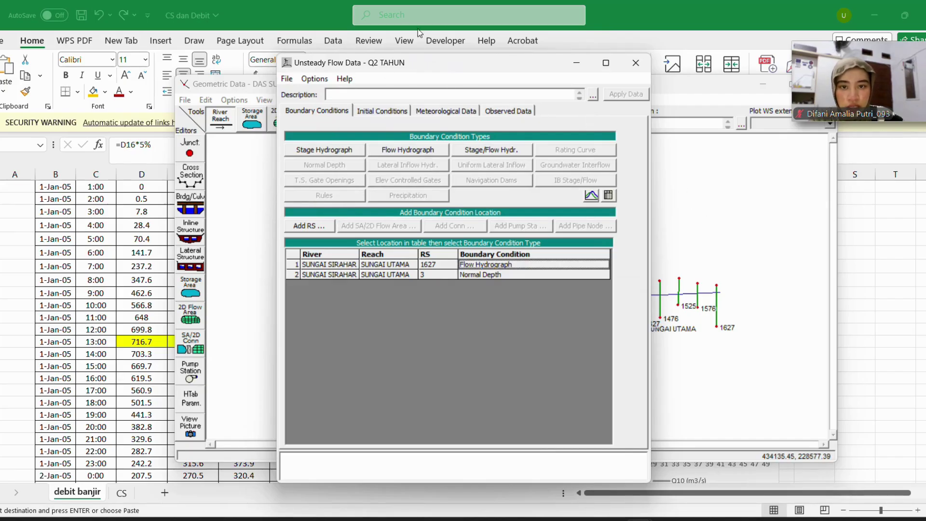
{"action": "left_click", "coordinate": [506, 279]}
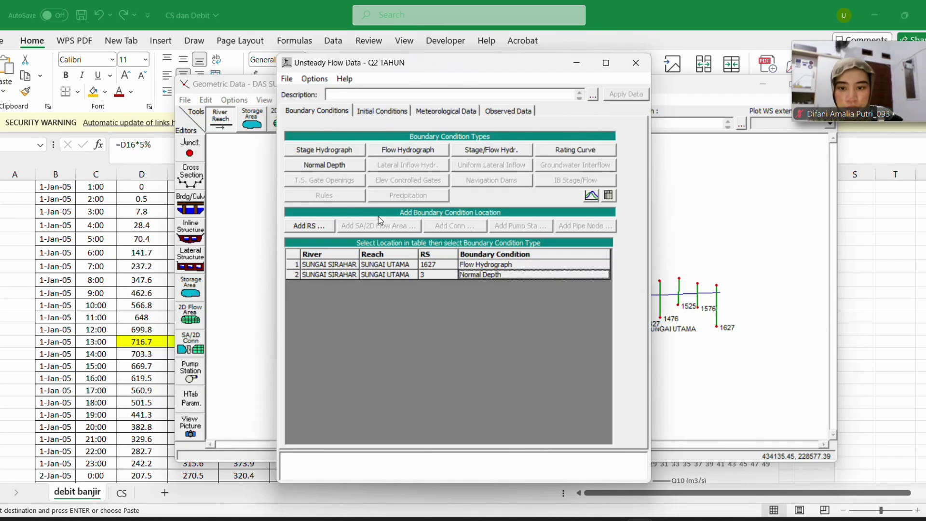
{"action": "left_click", "coordinate": [289, 81]}
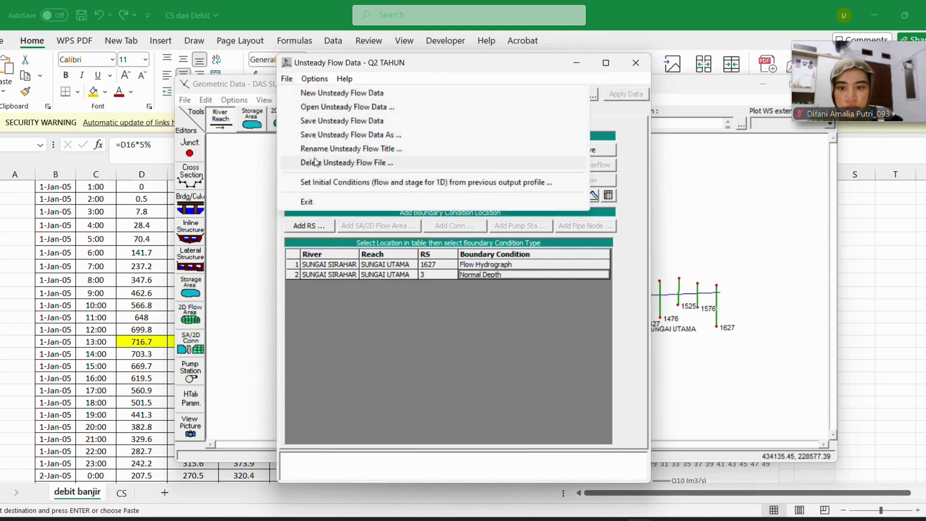
{"action": "left_click", "coordinate": [321, 123]}
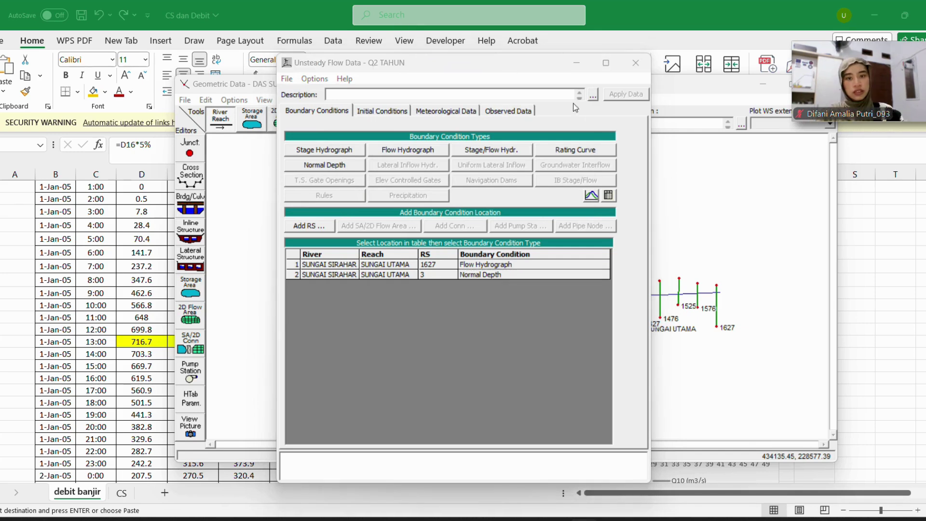
{"action": "left_click", "coordinate": [634, 62]}
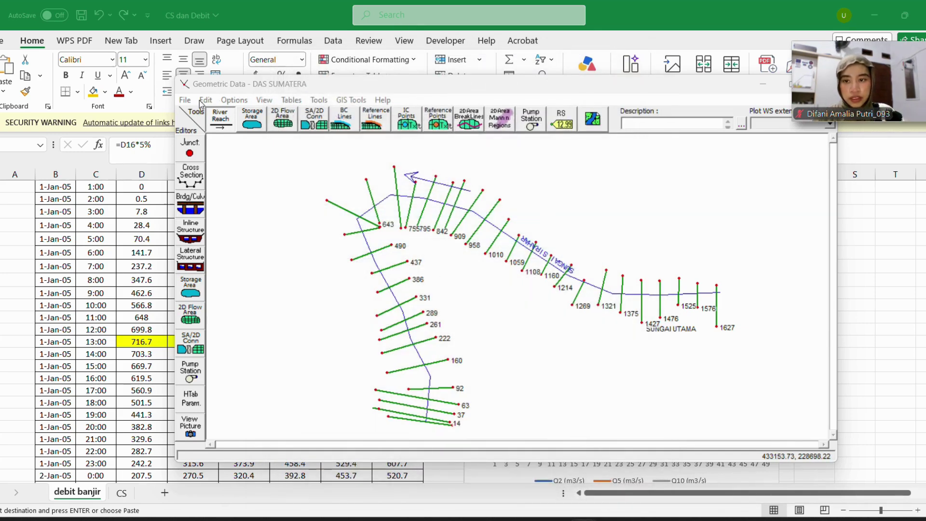
Return to the main HEC-RAS window and open the Unsteady Flow Analysis
{"action": "mouse_move", "coordinate": [639, 520]}
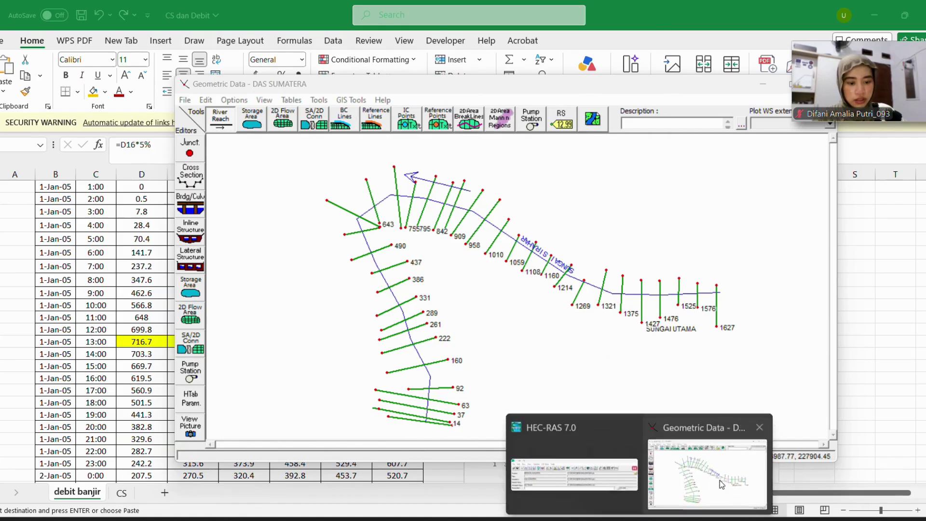
{"action": "left_click", "coordinate": [603, 449]}
{"action": "left_click", "coordinate": [435, 192]}
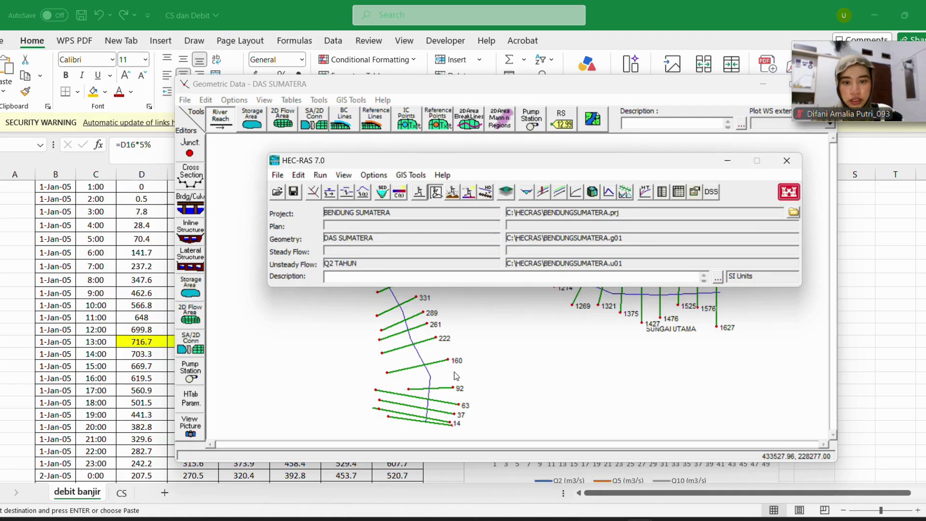
Set the starting date of the simulation time window to 01JAN2005
{"action": "left_click", "coordinate": [461, 279]}
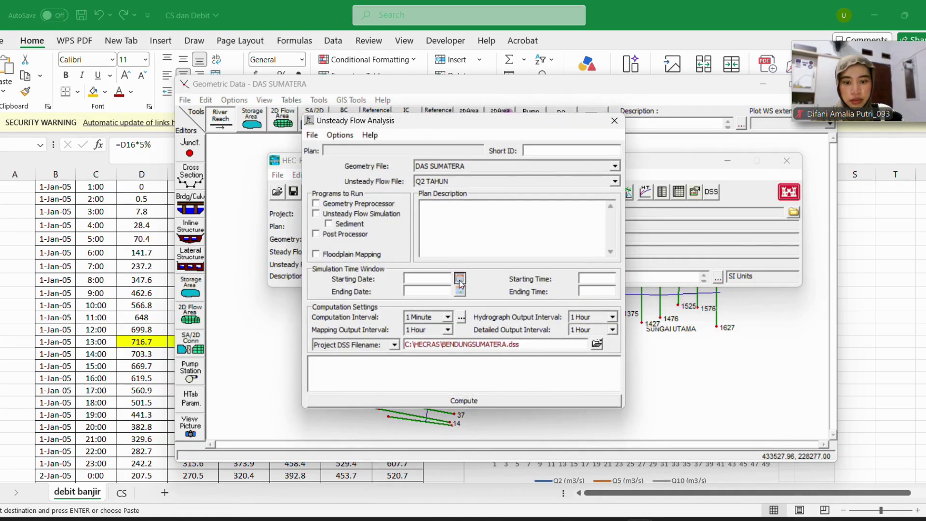
{"action": "left_click", "coordinate": [448, 329]}
{"action": "left_click", "coordinate": [448, 328]}
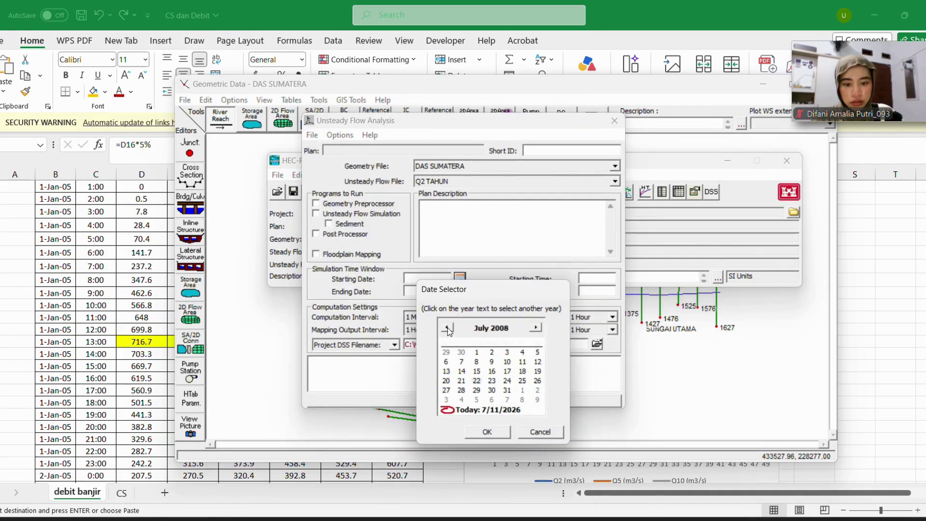
{"action": "left_click", "coordinate": [447, 329]}
{"action": "left_click", "coordinate": [448, 328]}
{"action": "left_click", "coordinate": [447, 329]}
{"action": "left_click", "coordinate": [448, 328]}
{"action": "left_click", "coordinate": [448, 329]}
{"action": "left_click", "coordinate": [448, 328]}
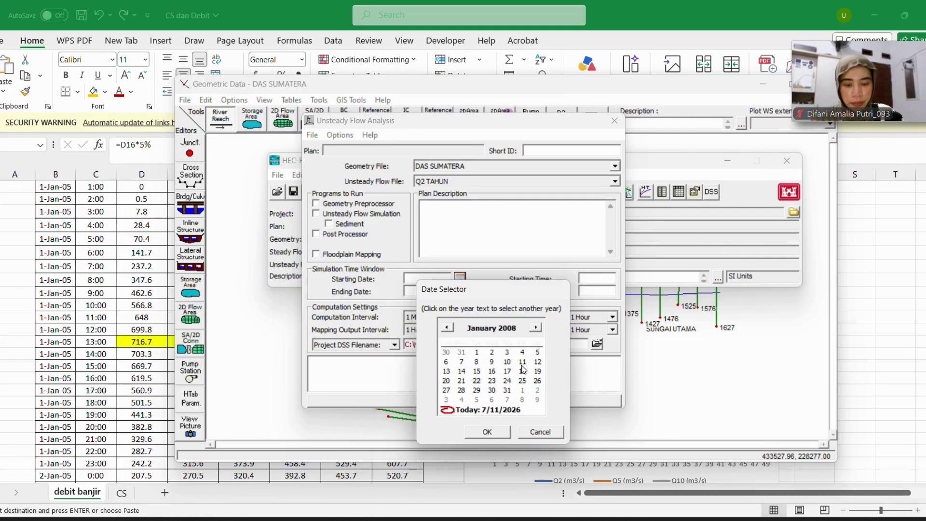
{"action": "left_click", "coordinate": [508, 328]}
{"action": "left_click", "coordinate": [524, 333]}
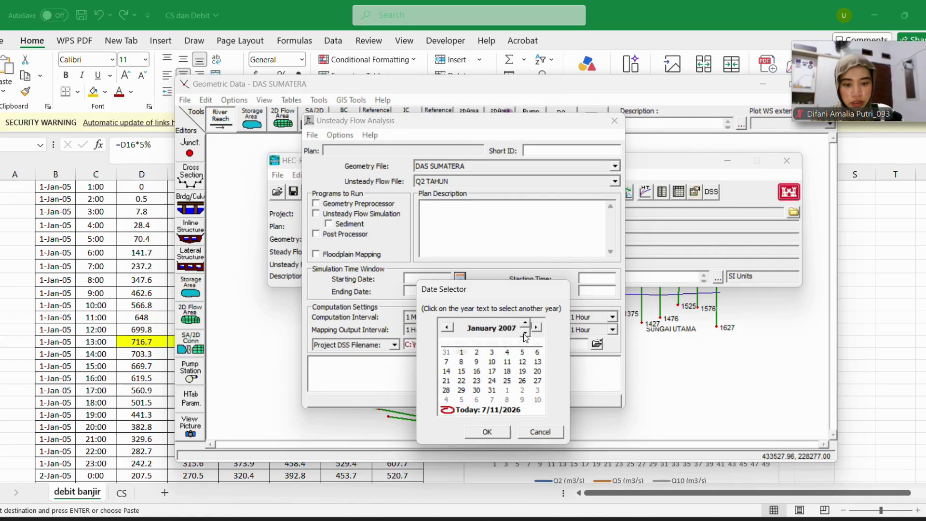
{"action": "left_click", "coordinate": [525, 333]}
{"action": "left_click", "coordinate": [525, 333]}
{"action": "left_click", "coordinate": [507, 433]}
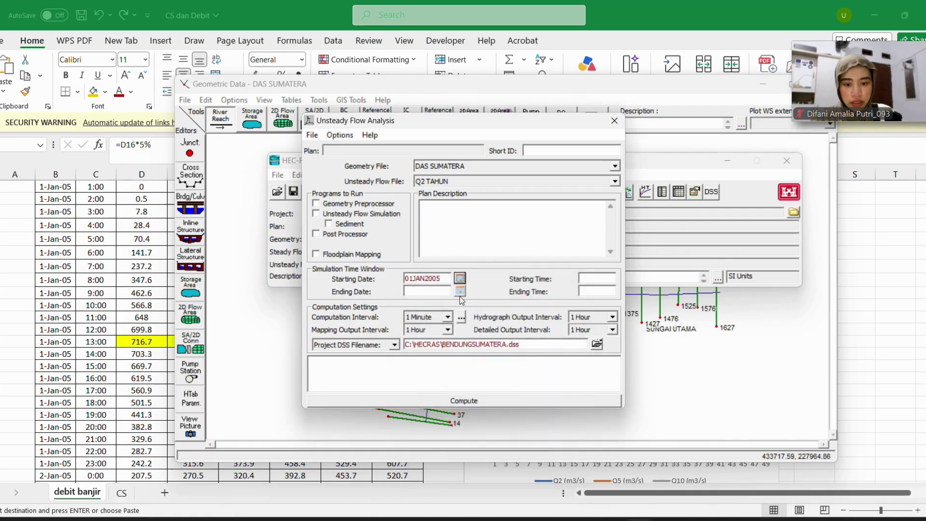
Set the simulation's ending date to 03JAN2005 and both the starting and ending times to 0000
{"action": "left_click", "coordinate": [460, 290]}
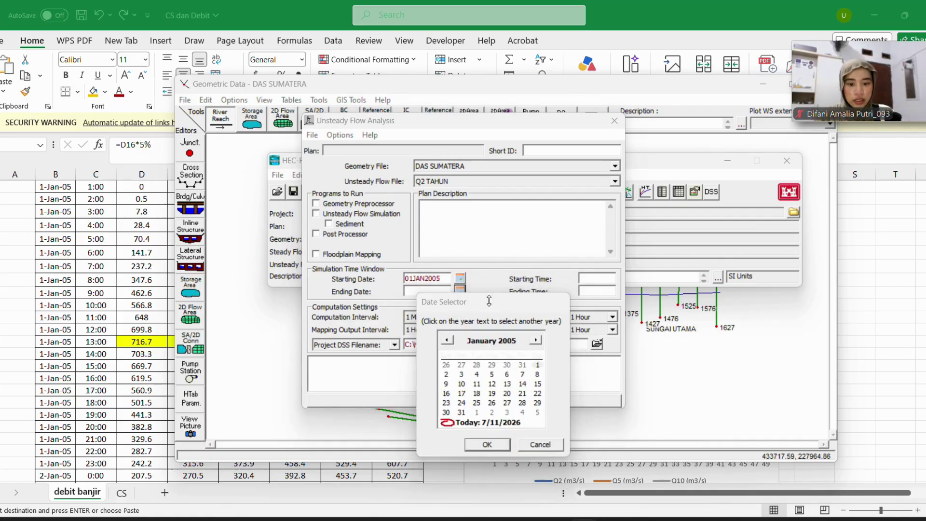
{"action": "left_click", "coordinate": [487, 445]}
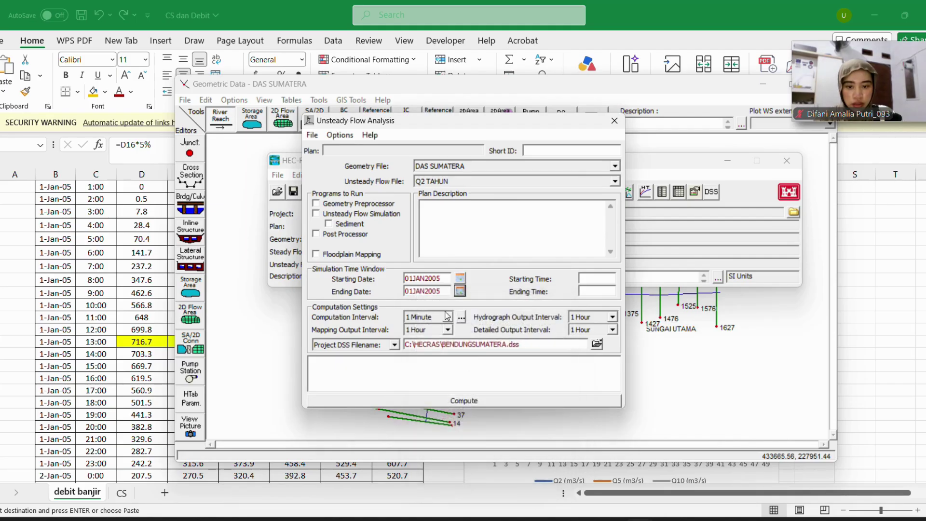
{"action": "left_click", "coordinate": [460, 291]}
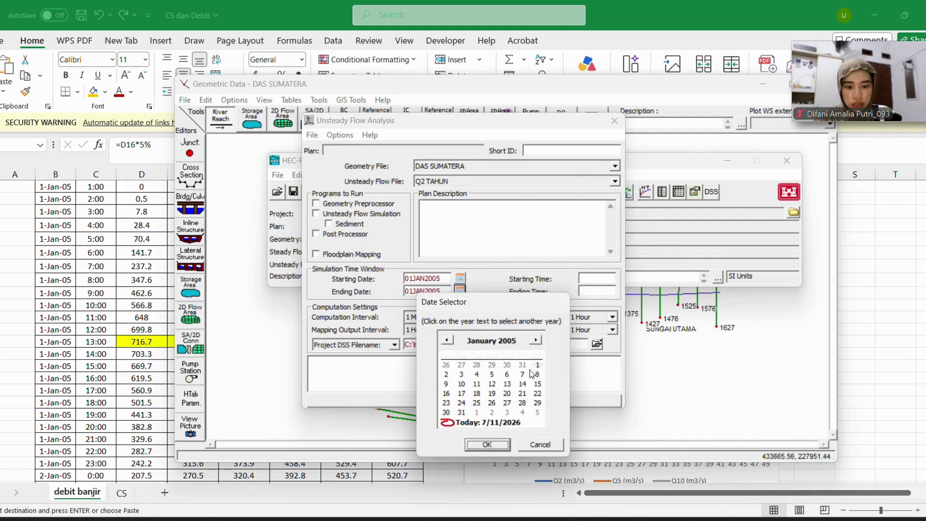
{"action": "left_click", "coordinate": [461, 374]}
{"action": "left_click", "coordinate": [489, 444]}
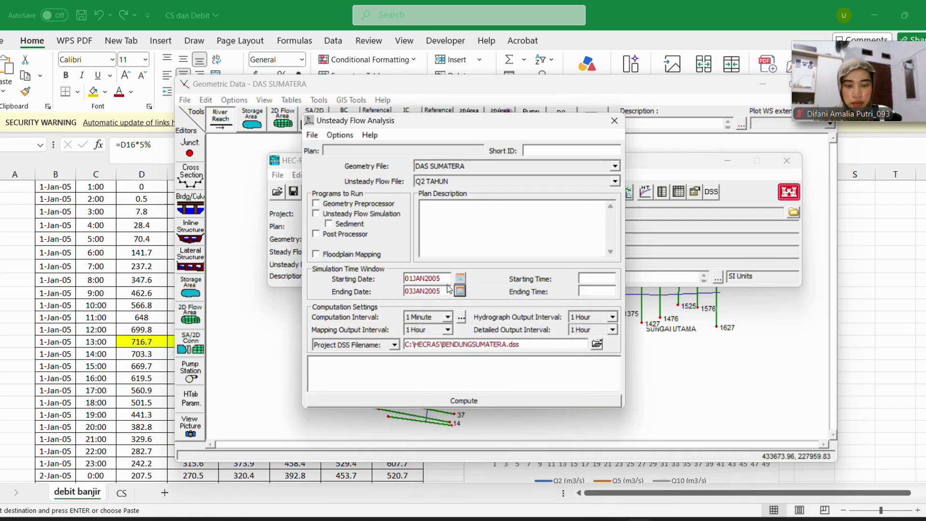
{"action": "left_click", "coordinate": [602, 280]}
{"action": "type", "text": "0000"}
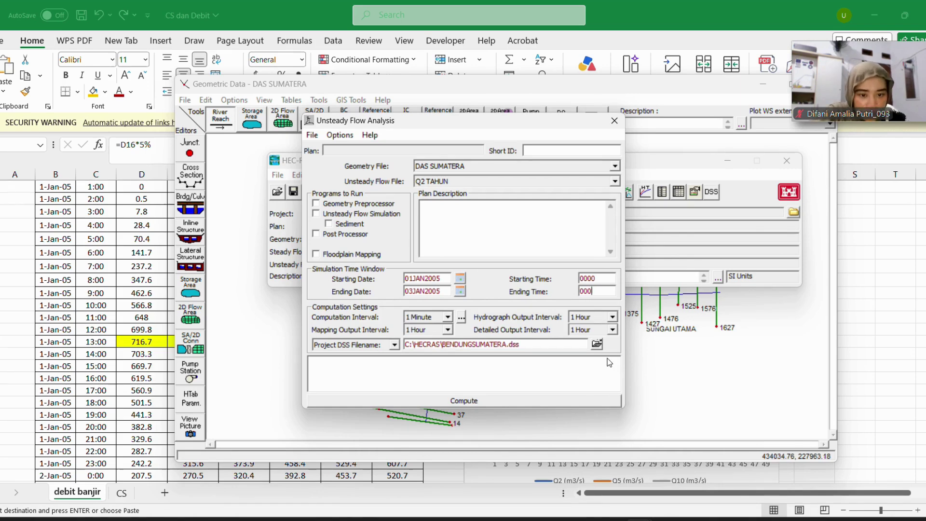
Enable the Geometry Preprocessor, Unsteady Flow Simulation and Post Processor as the programs to run
{"action": "left_click", "coordinate": [322, 206]}
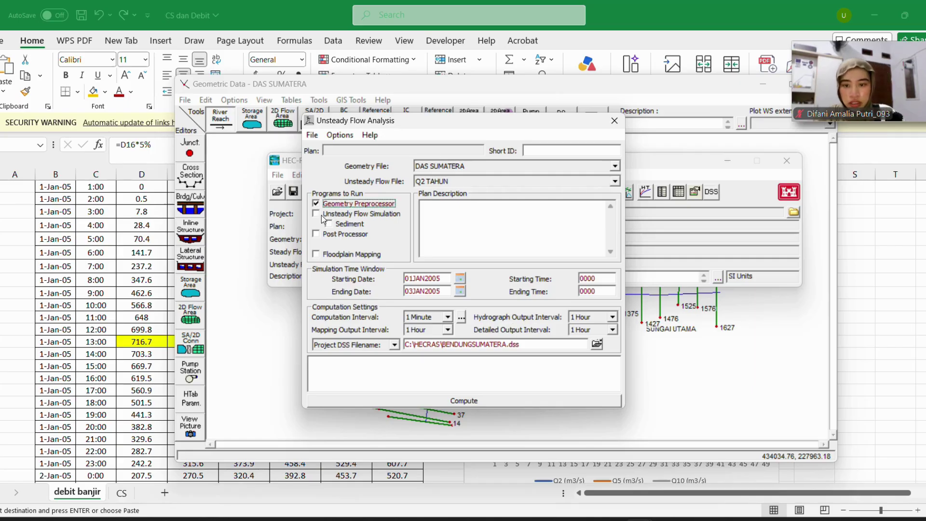
{"action": "left_click", "coordinate": [321, 215]}
{"action": "left_click", "coordinate": [322, 235]}
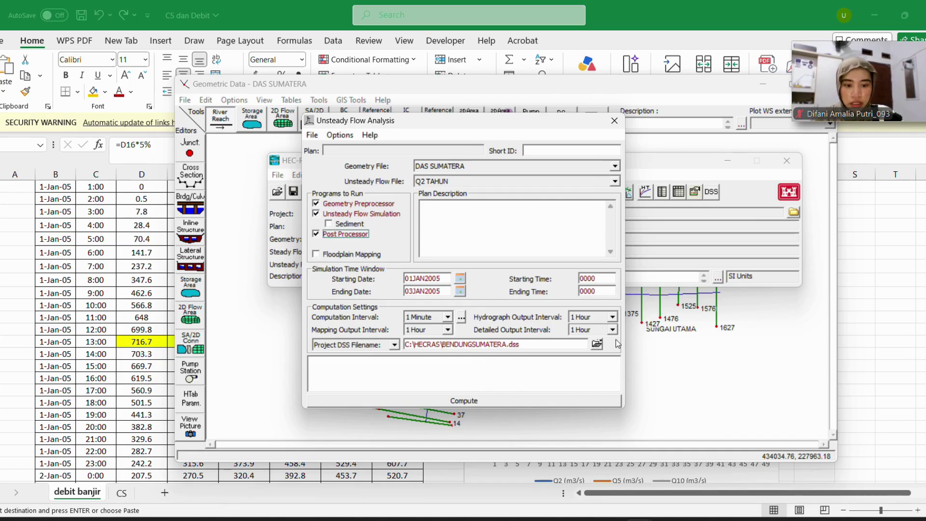
Enable the Local Partial Inertial mixed flow regime in the 1D mixed flow computation options
{"action": "left_click", "coordinate": [462, 317]}
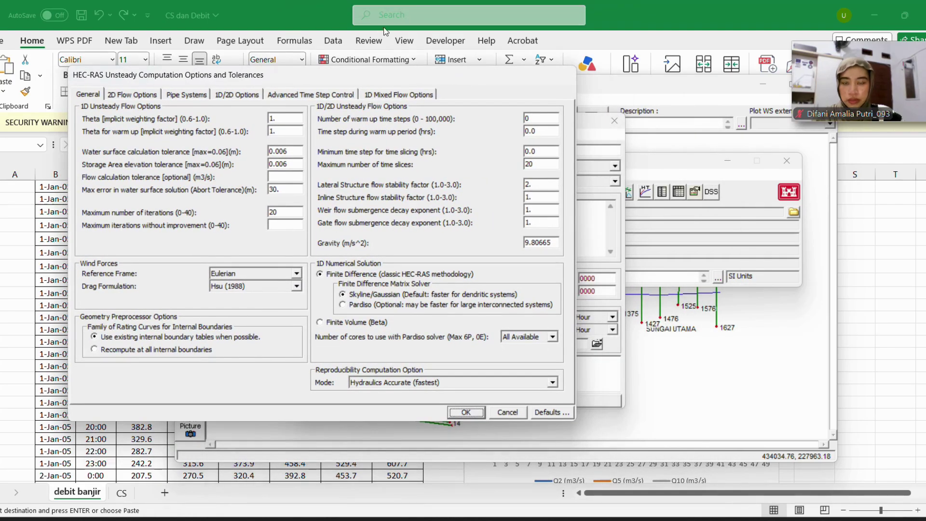
{"action": "left_click", "coordinate": [398, 20]}
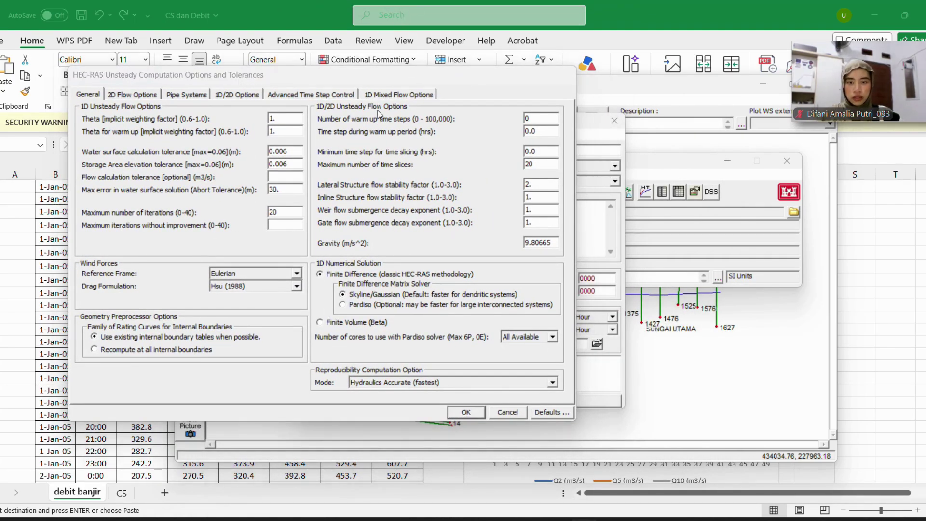
{"action": "left_click", "coordinate": [399, 95]}
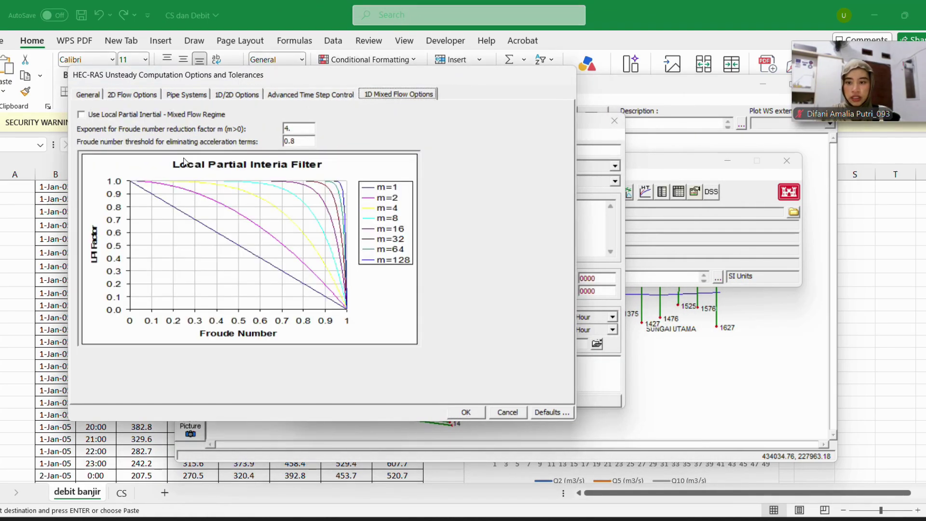
{"action": "left_click", "coordinate": [145, 115]}
{"action": "left_click", "coordinate": [466, 412]}
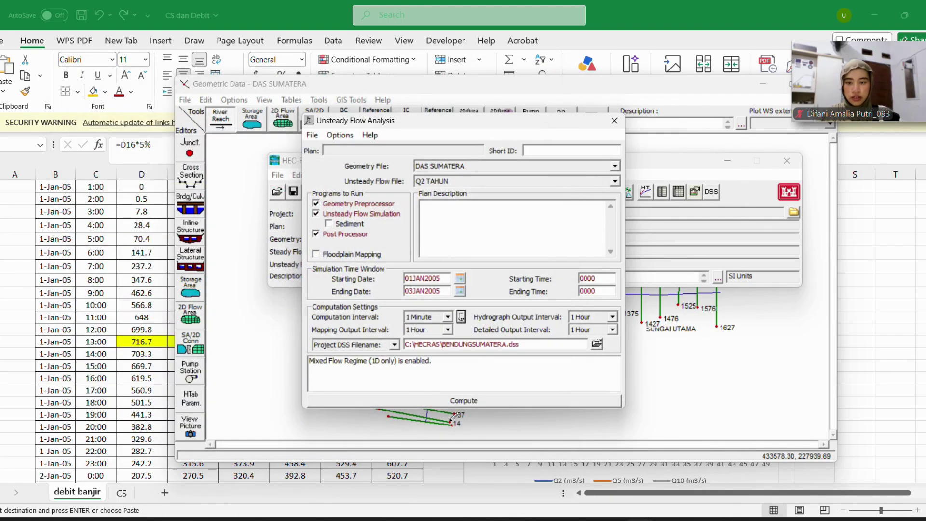
{"action": "left_click", "coordinate": [393, 24]}
Save the plan as Q2 TAHUN with the short plan identifier Q2 TAHUN
{"action": "left_click", "coordinate": [314, 135]}
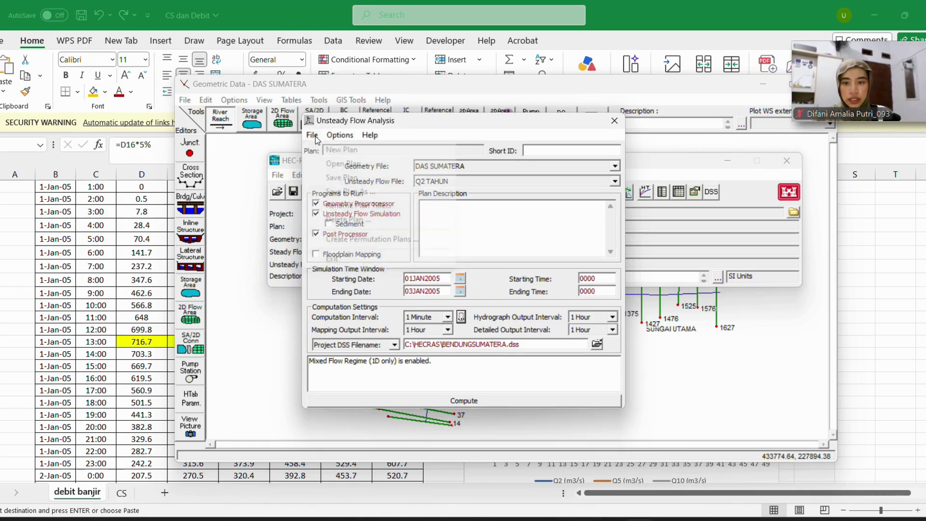
{"action": "left_click", "coordinate": [387, 178]}
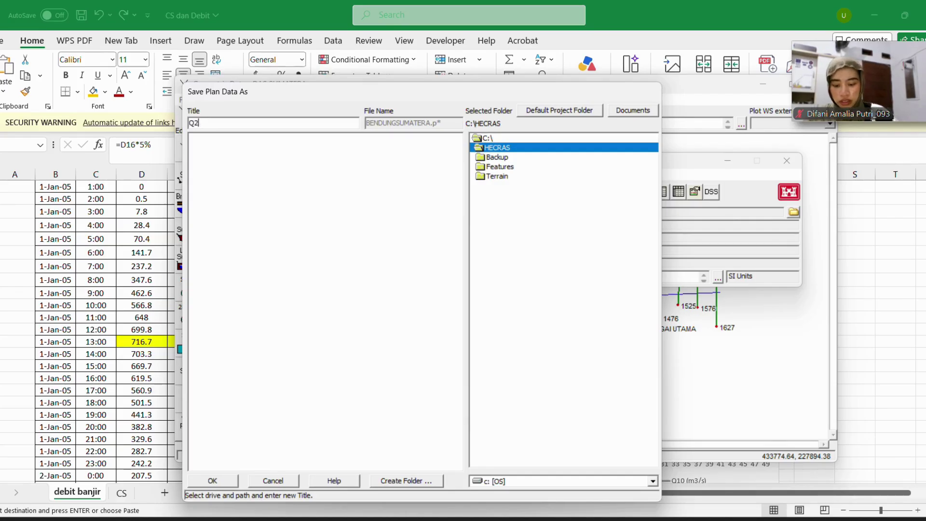
{"action": "left_click", "coordinate": [214, 481]}
{"action": "left_click", "coordinate": [491, 213]}
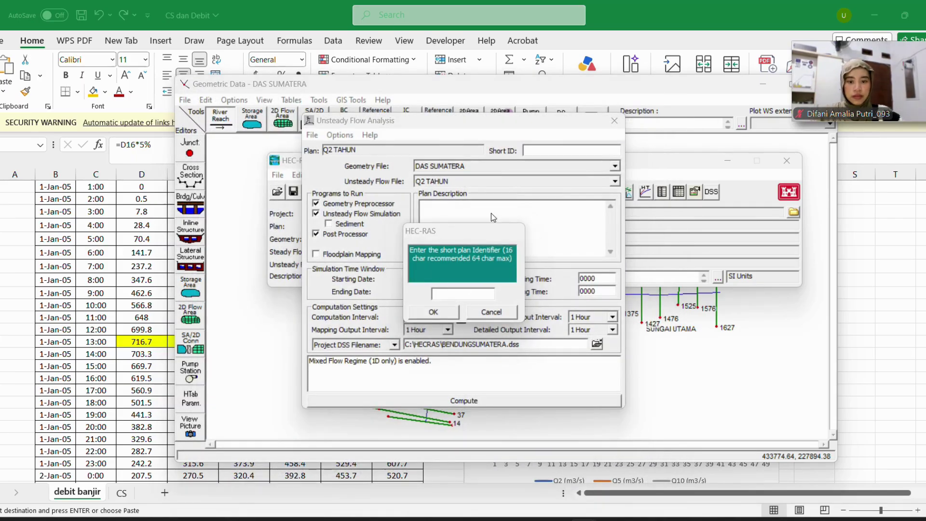
{"action": "left_click", "coordinate": [455, 292]}
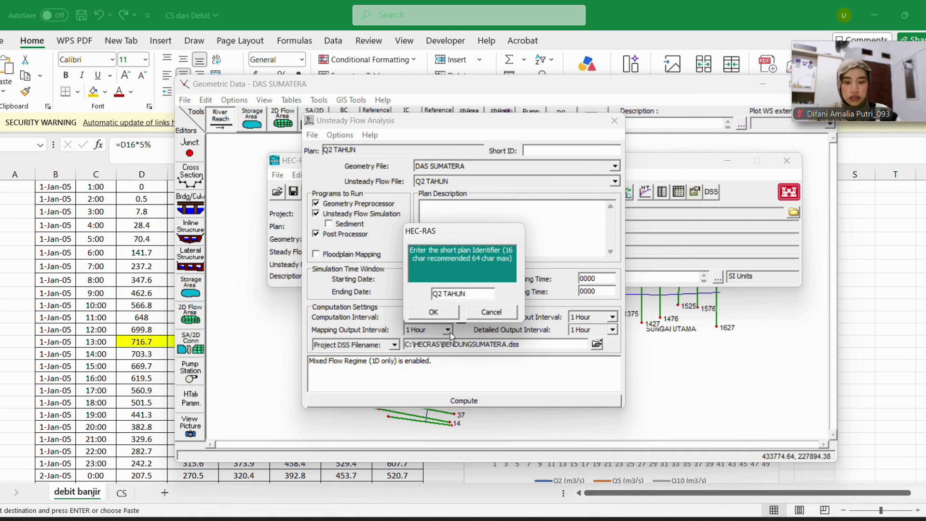
{"action": "left_click", "coordinate": [441, 313]}
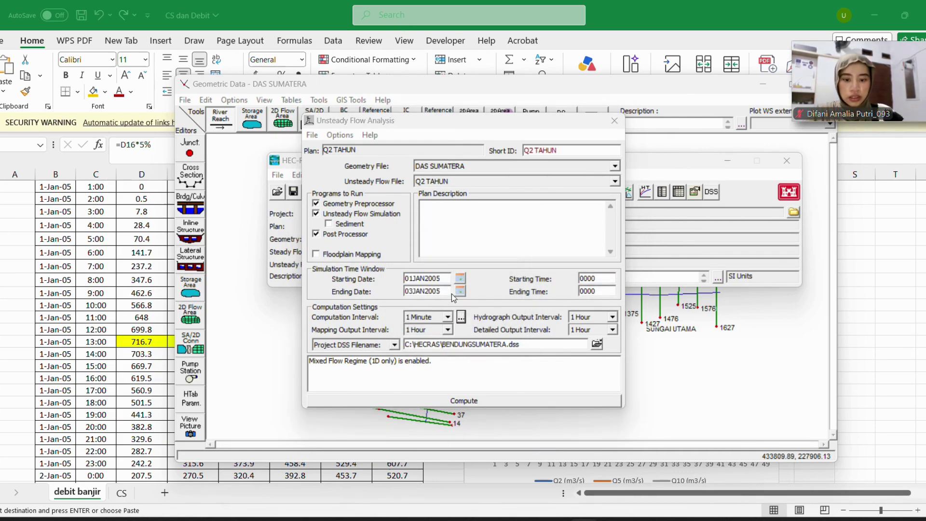
Set the computation interval of the unsteady flow plan to 10 Second
{"action": "left_click", "coordinate": [448, 317]}
{"action": "scroll", "coordinate": [430, 378], "scroll_direction": "up", "scroll_amount": 4}
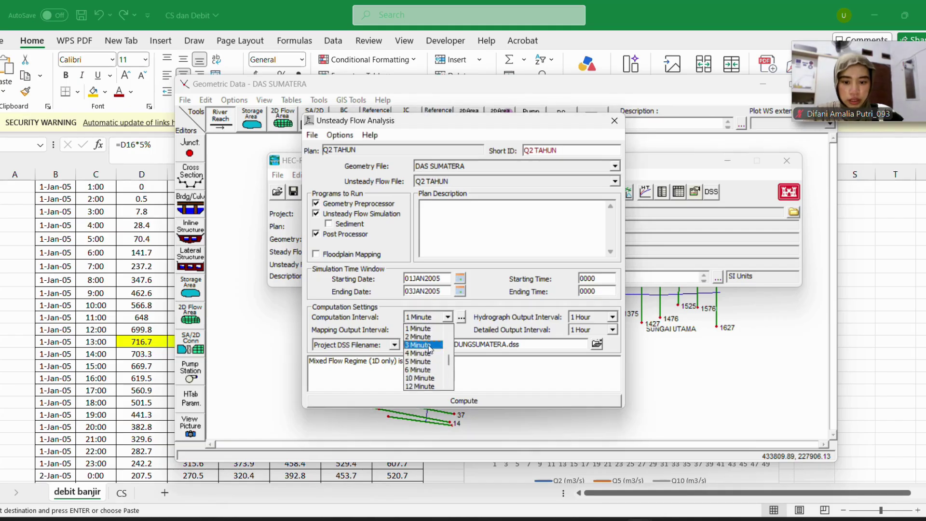
{"action": "scroll", "coordinate": [430, 368], "scroll_direction": "up", "scroll_amount": 2}
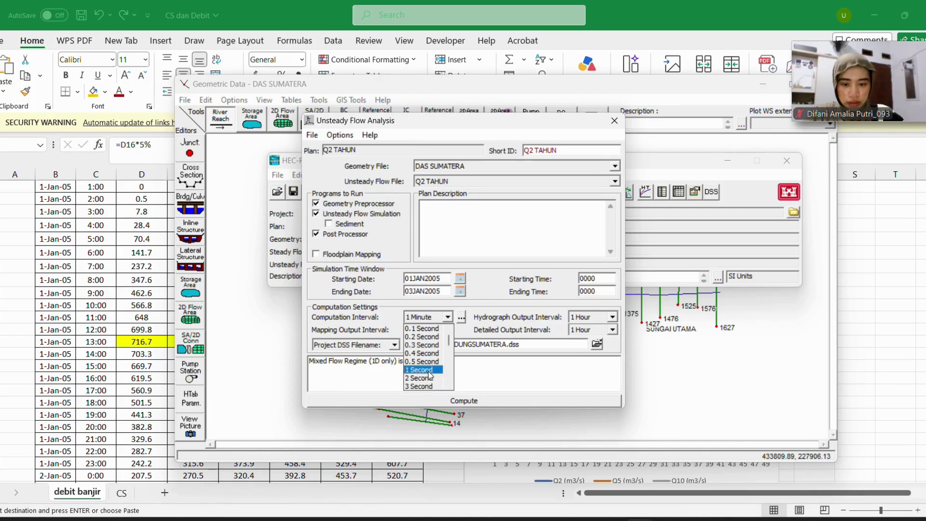
{"action": "scroll", "coordinate": [436, 359], "scroll_direction": "down", "scroll_amount": 2}
{"action": "scroll", "coordinate": [440, 338], "scroll_direction": "down", "scroll_amount": 3}
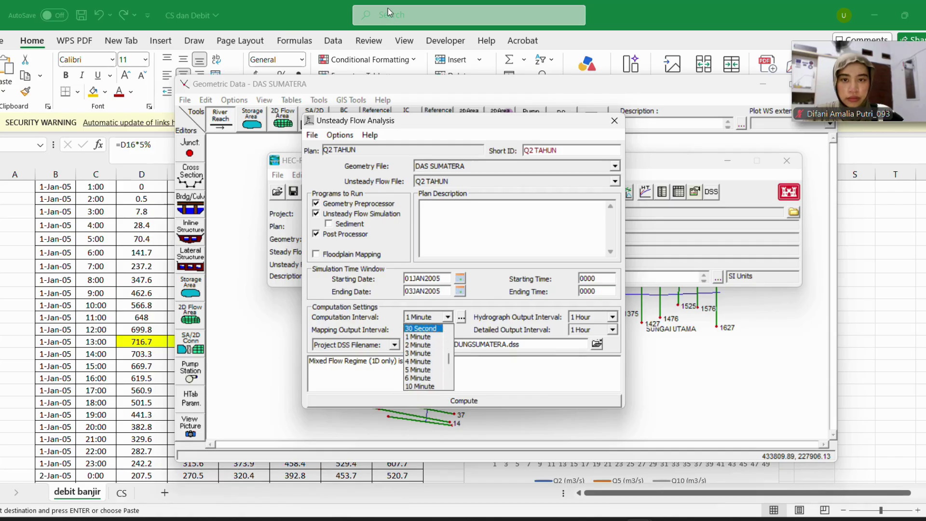
{"action": "left_click", "coordinate": [446, 315]}
{"action": "left_click", "coordinate": [447, 317]}
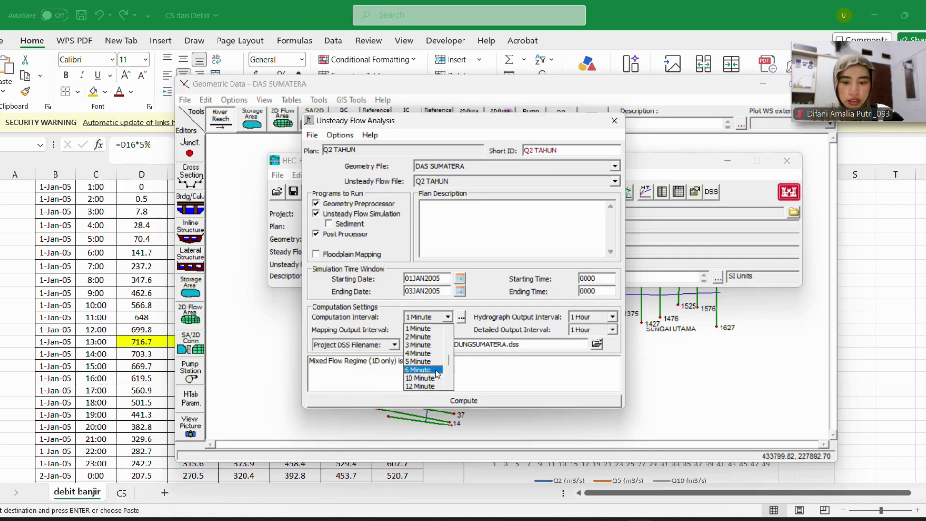
{"action": "scroll", "coordinate": [437, 352], "scroll_direction": "down", "scroll_amount": 2}
{"action": "scroll", "coordinate": [436, 384], "scroll_direction": "up", "scroll_amount": 7}
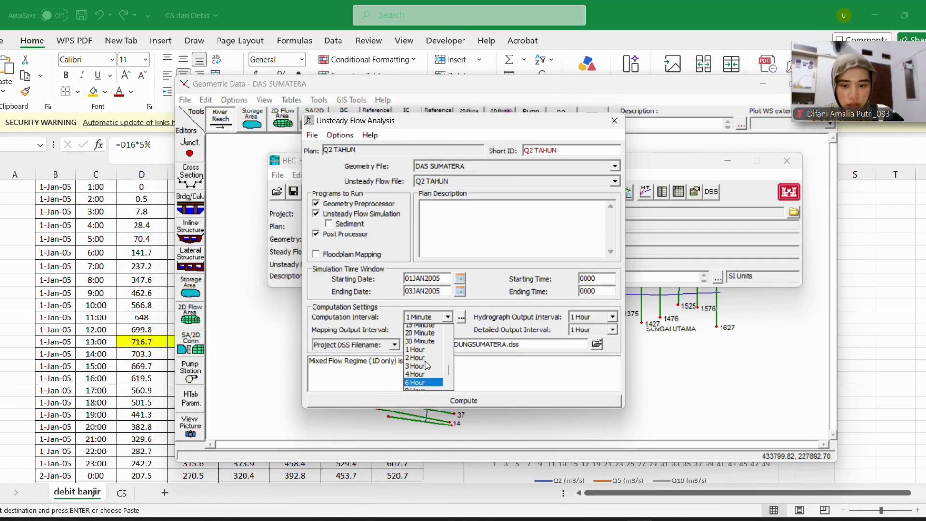
{"action": "left_click", "coordinate": [431, 370]}
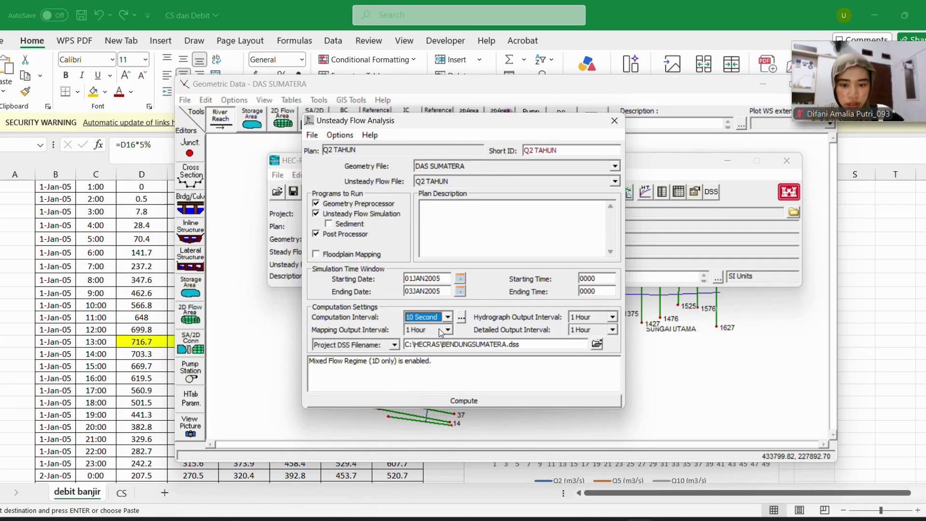
Set the mapping output interval to 10 Minute
{"action": "left_click", "coordinate": [448, 329]}
{"action": "scroll", "coordinate": [432, 366], "scroll_direction": "down", "scroll_amount": 3}
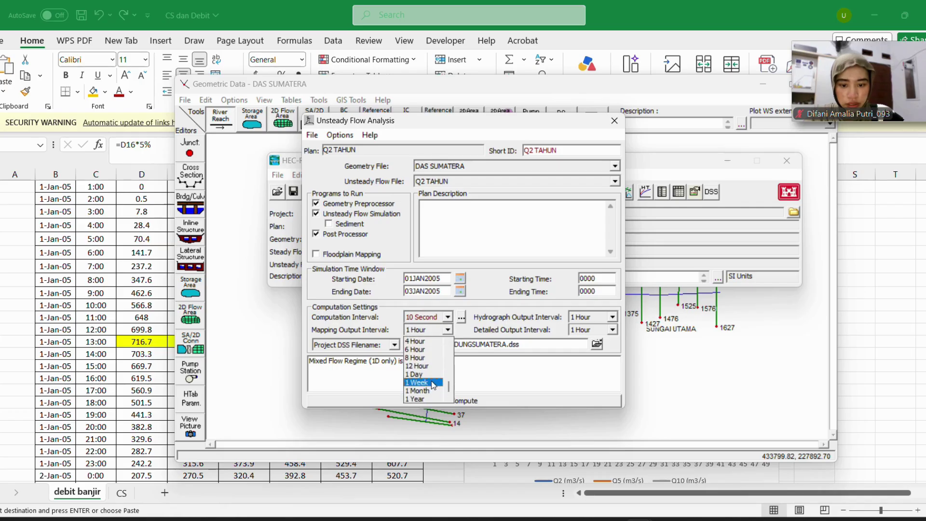
{"action": "scroll", "coordinate": [433, 385], "scroll_direction": "up", "scroll_amount": 4}
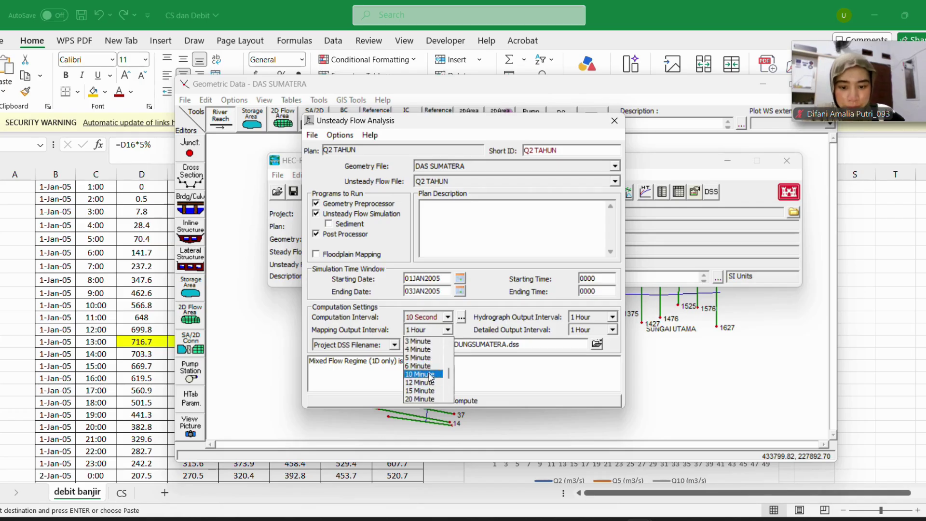
{"action": "left_click", "coordinate": [431, 377]}
Set both the hydrograph output interval and the detailed output interval to 10 Minute
{"action": "left_click", "coordinate": [605, 319]}
{"action": "scroll", "coordinate": [593, 367], "scroll_direction": "up", "scroll_amount": 3}
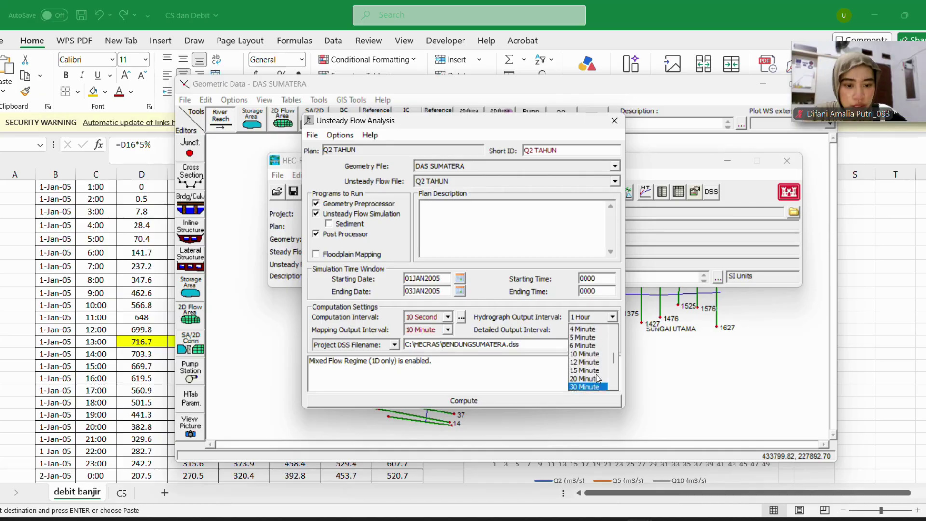
{"action": "left_click", "coordinate": [591, 386]}
{"action": "left_click", "coordinate": [612, 329]}
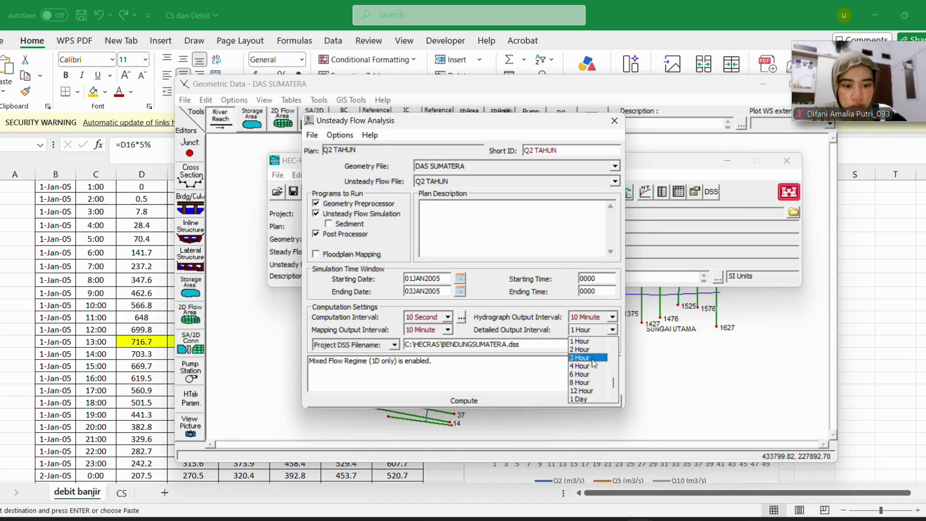
{"action": "scroll", "coordinate": [589, 391], "scroll_direction": "up", "scroll_amount": 1}
{"action": "scroll", "coordinate": [590, 391], "scroll_direction": "up", "scroll_amount": 4}
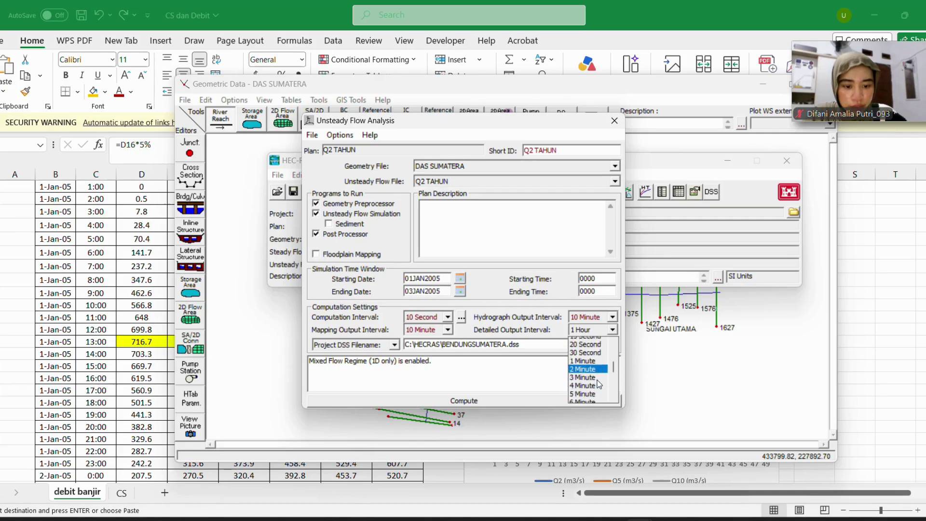
{"action": "left_click", "coordinate": [591, 399]}
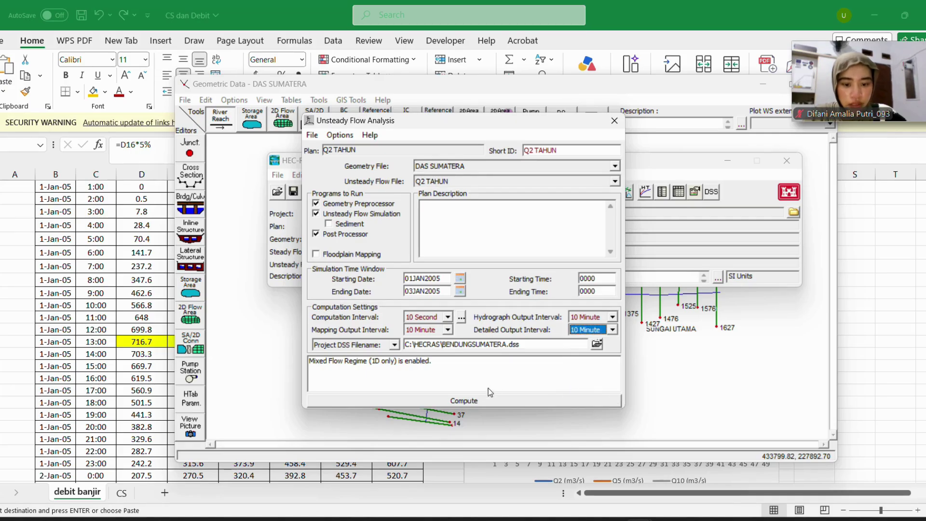
Try to compute the Q2 TAHUN plan and check which river stations have incomplete data
{"action": "left_click", "coordinate": [455, 402]}
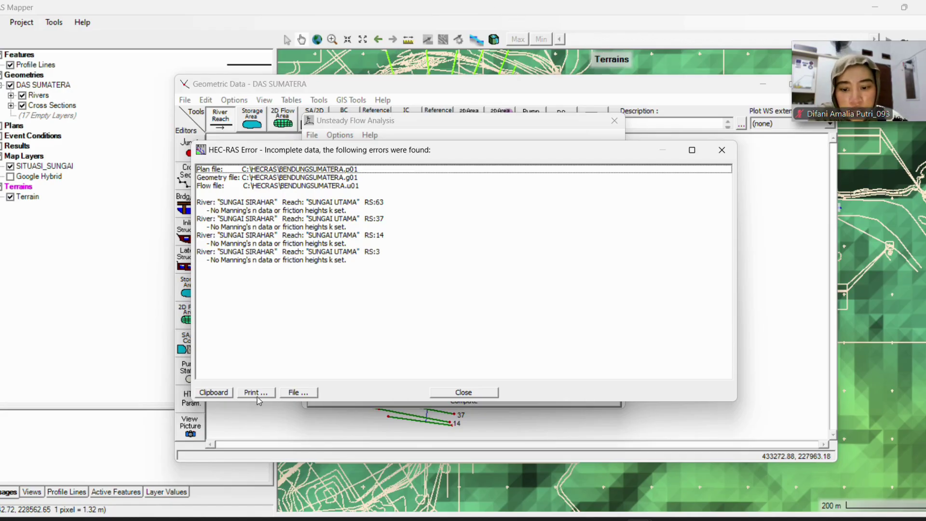
{"action": "left_click", "coordinate": [478, 394]}
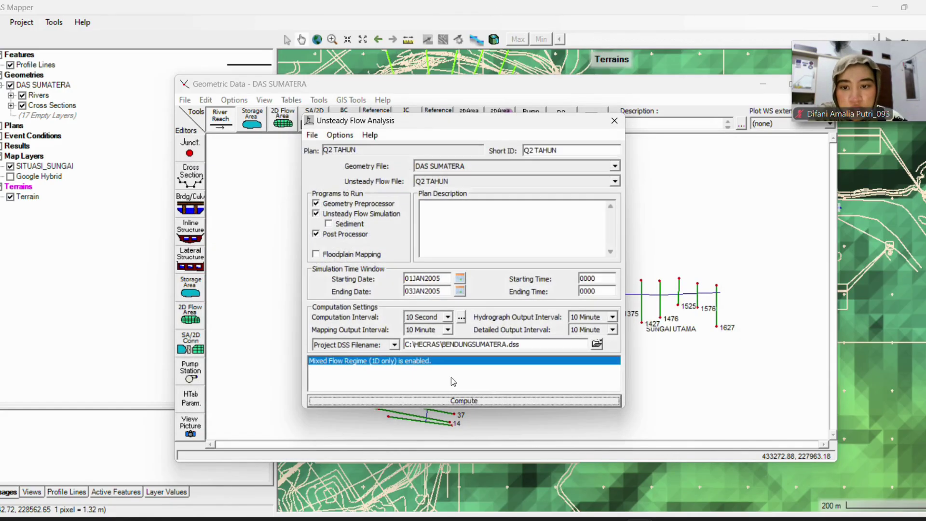
{"action": "left_click", "coordinate": [282, 87]}
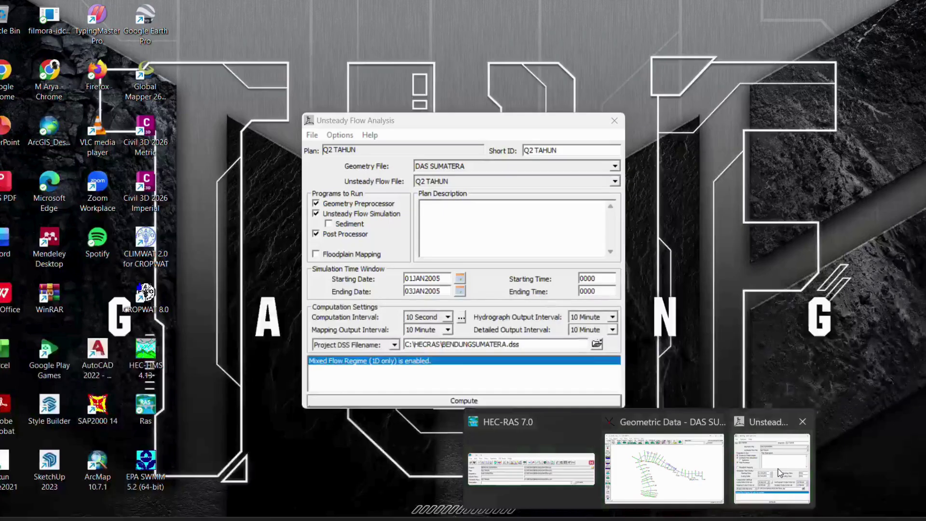
{"action": "left_click", "coordinate": [780, 472]}
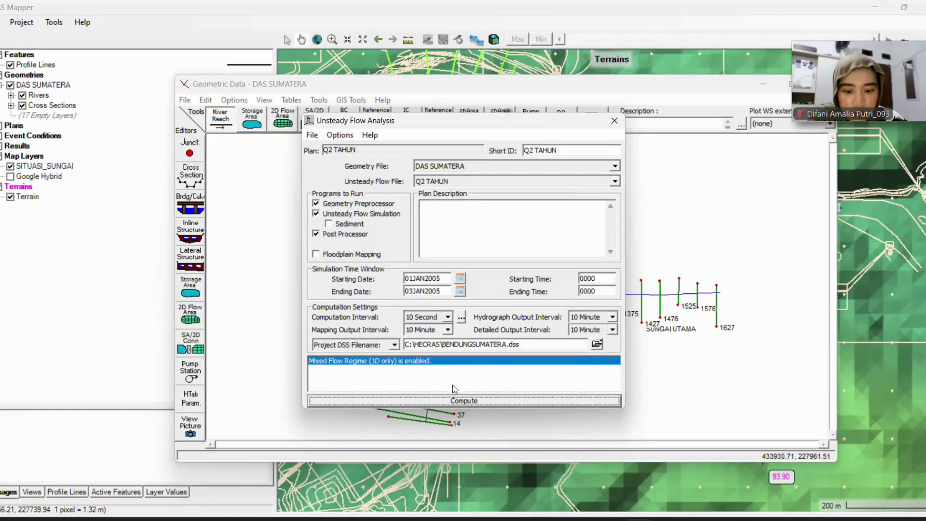
{"action": "left_click", "coordinate": [464, 401]}
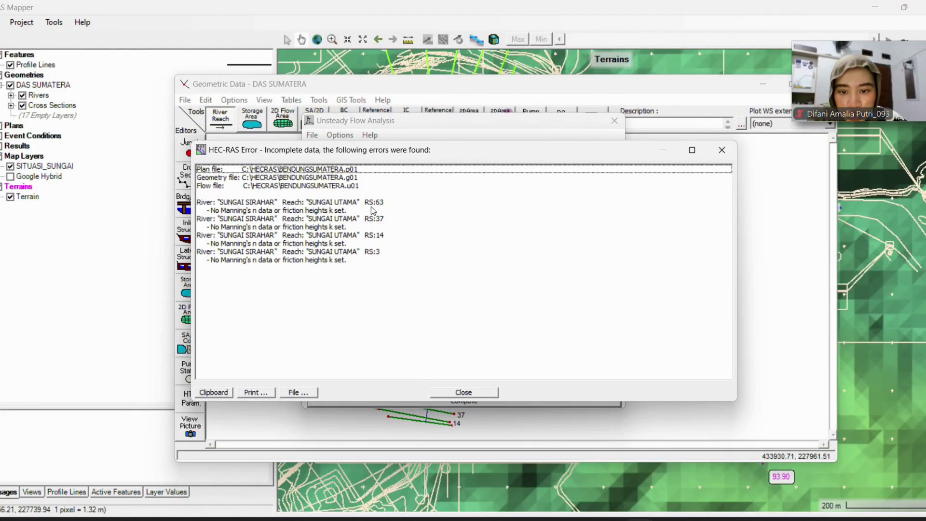
{"action": "left_click", "coordinate": [464, 392]}
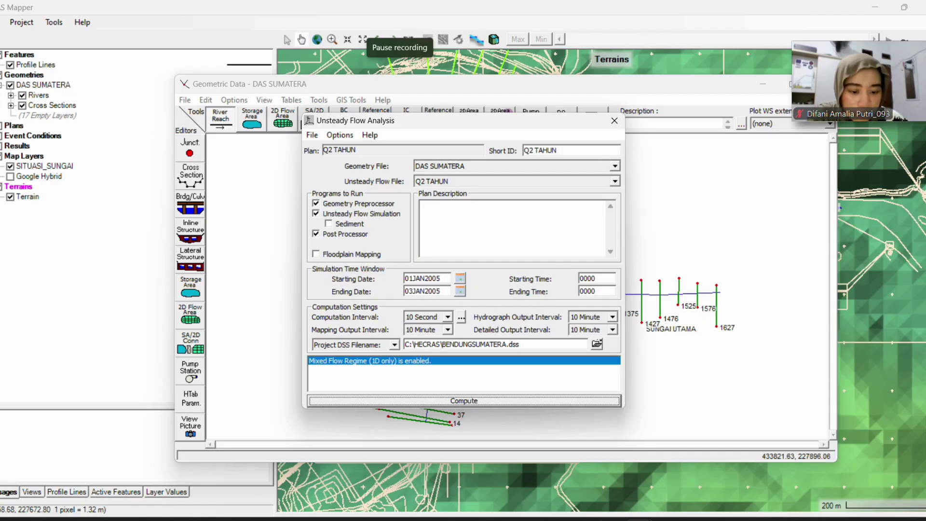
In the cross section data of SUNGAI UTAMA, set the Manning's n value of river station 63 to 0.025
{"action": "mouse_move", "coordinate": [613, 520]}
{"action": "mouse_move", "coordinate": [687, 462]}
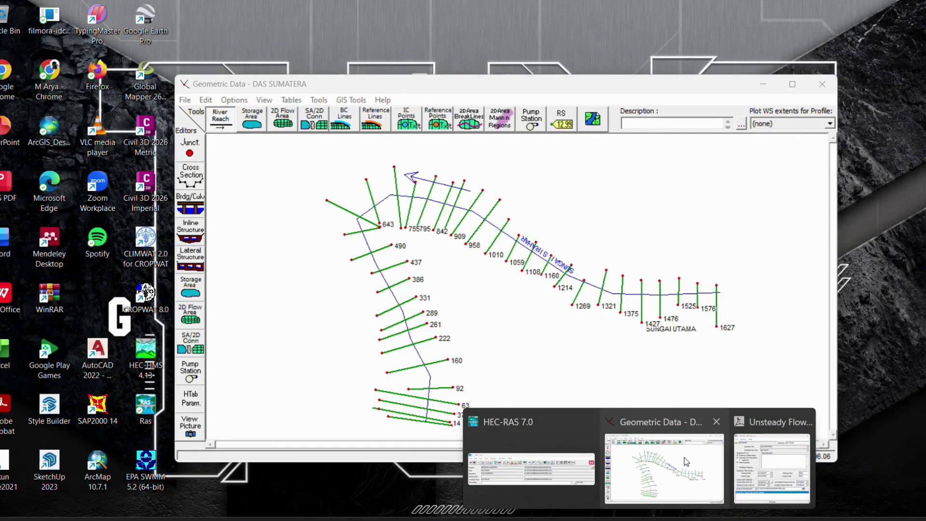
{"action": "left_click", "coordinate": [686, 461]}
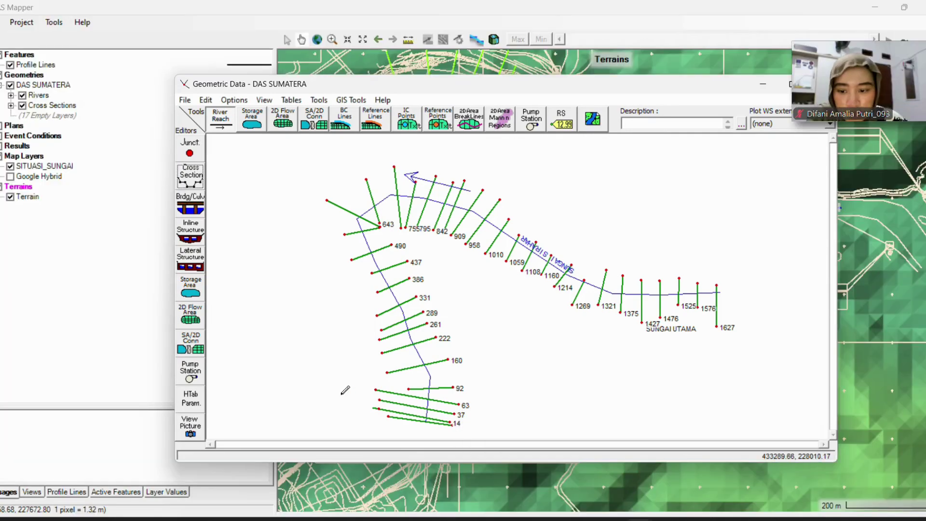
{"action": "left_click", "coordinate": [194, 405]}
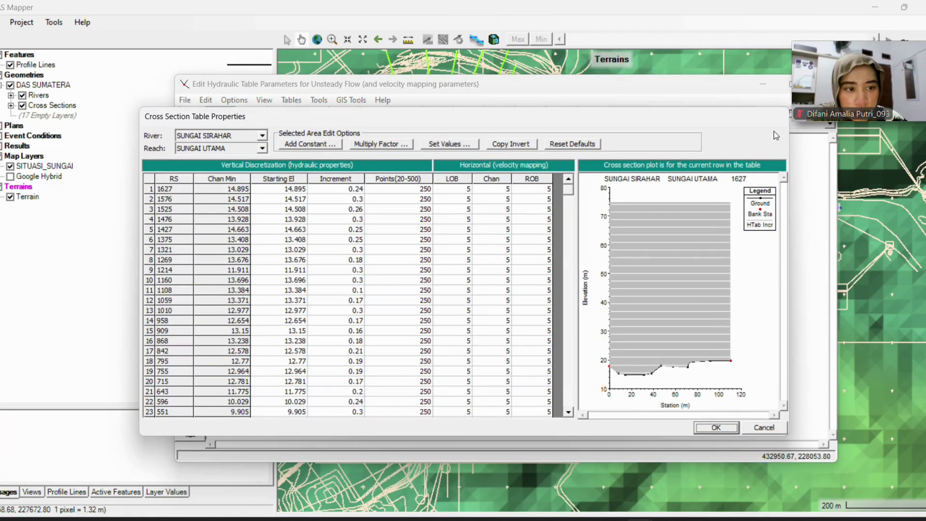
{"action": "left_click", "coordinate": [765, 428]}
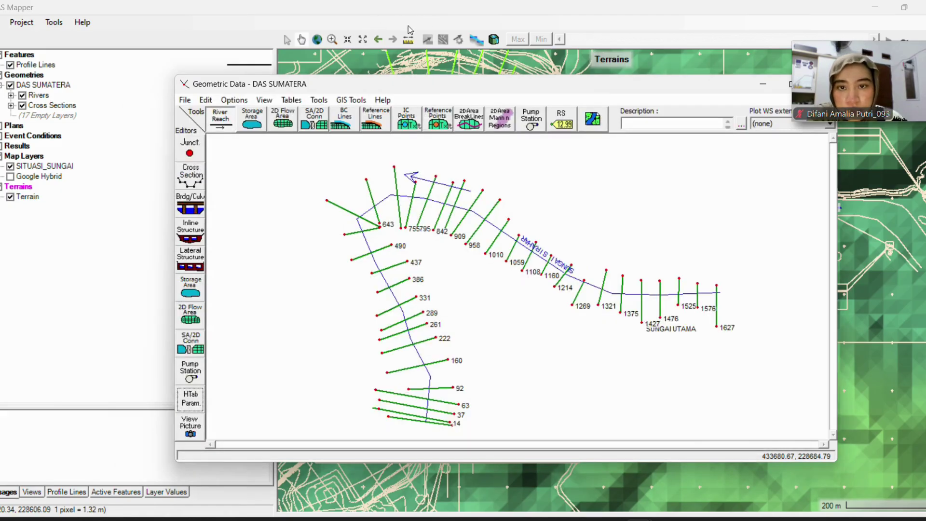
{"action": "left_click", "coordinate": [189, 176]}
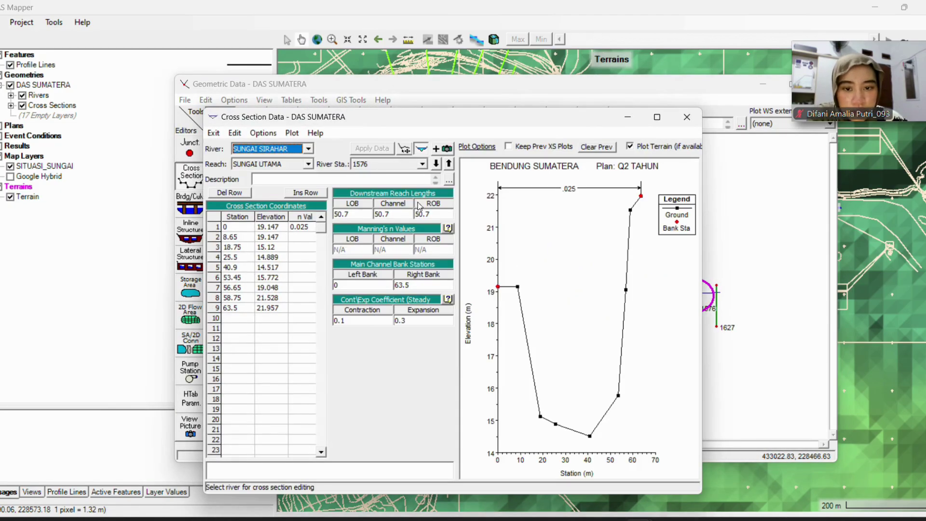
{"action": "left_click", "coordinate": [422, 164]}
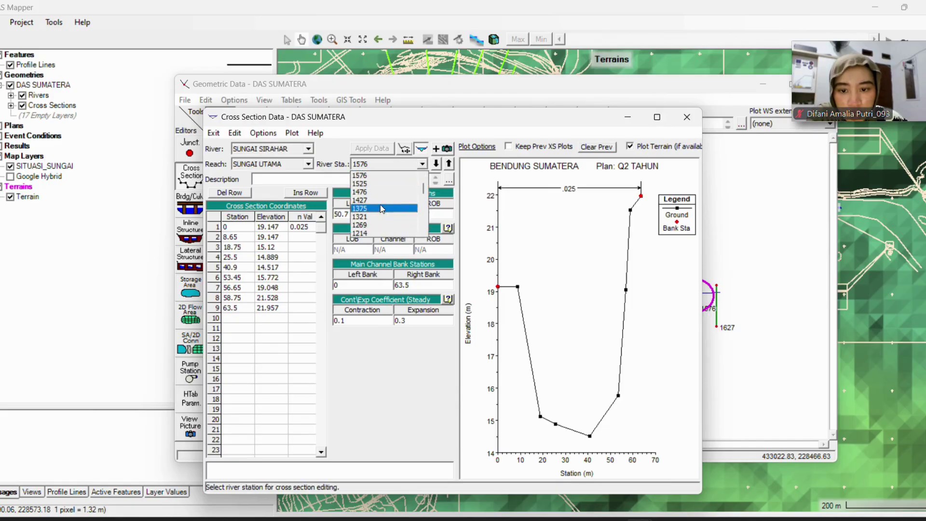
{"action": "scroll", "coordinate": [382, 220], "scroll_direction": "down", "scroll_amount": 3}
{"action": "left_click", "coordinate": [382, 208]}
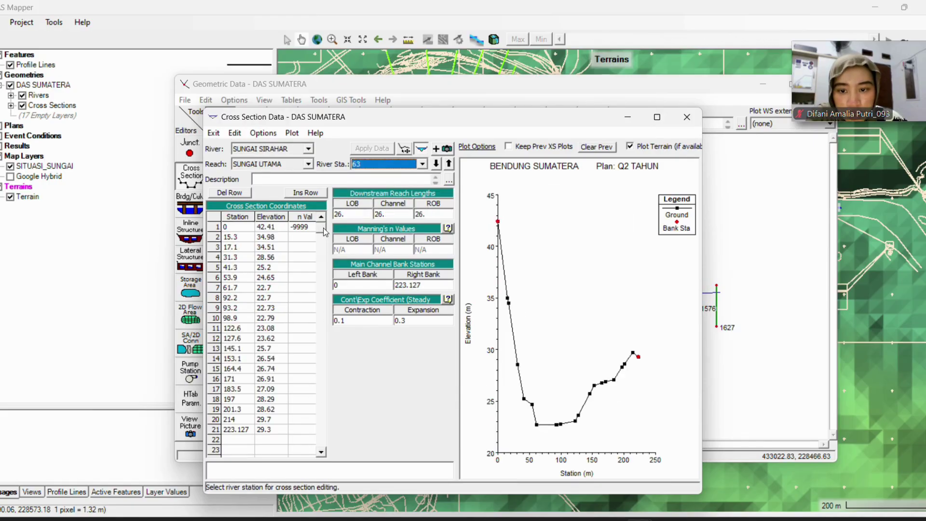
{"action": "left_click", "coordinate": [309, 227]}
{"action": "left_click_drag", "start_coordinate": [309, 227], "coordinate": [278, 230]}
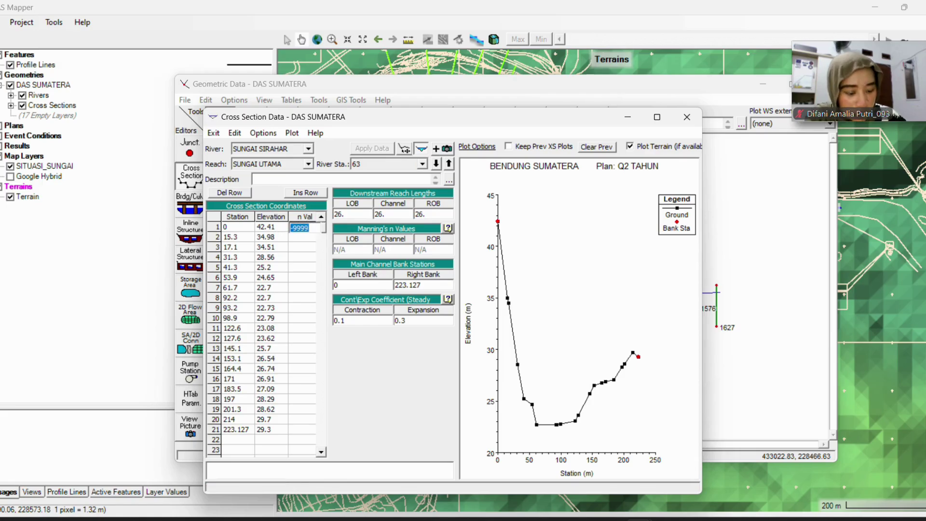
{"action": "type", "text": "0.025"}
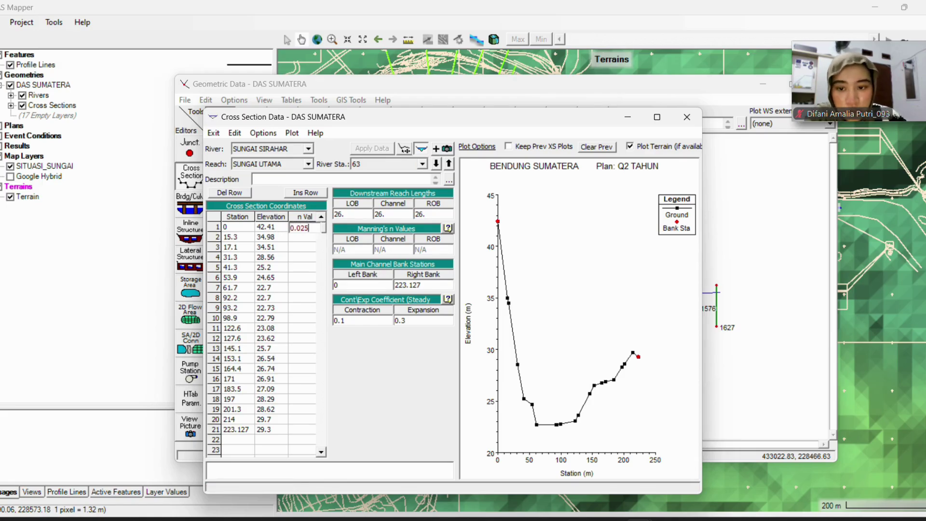
{"action": "left_click", "coordinate": [436, 163]}
Set the Manning's n values of river stations 37 and 14 to 0.025
{"action": "left_click_drag", "start_coordinate": [311, 230], "coordinate": [279, 232]}
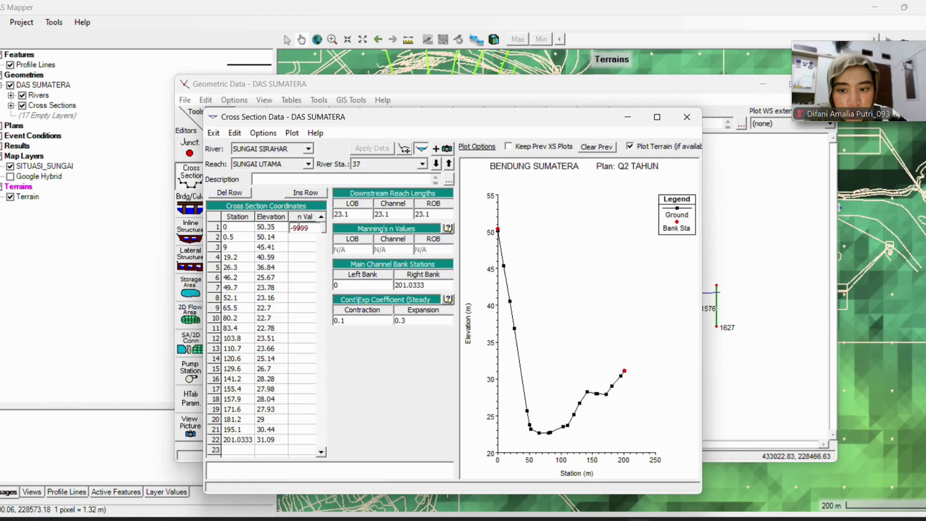
{"action": "type", "text": "0.025"}
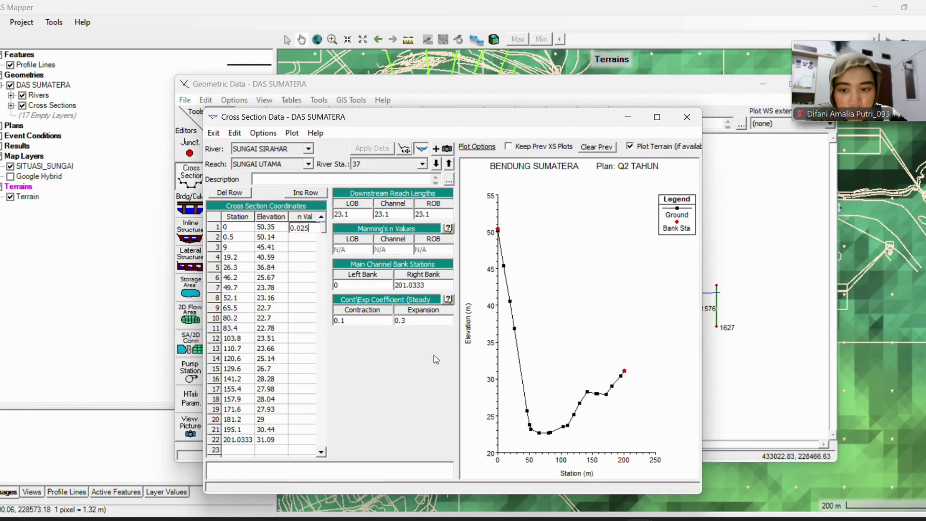
{"action": "left_click", "coordinate": [436, 164]}
{"action": "left_click_drag", "start_coordinate": [308, 228], "coordinate": [280, 231]}
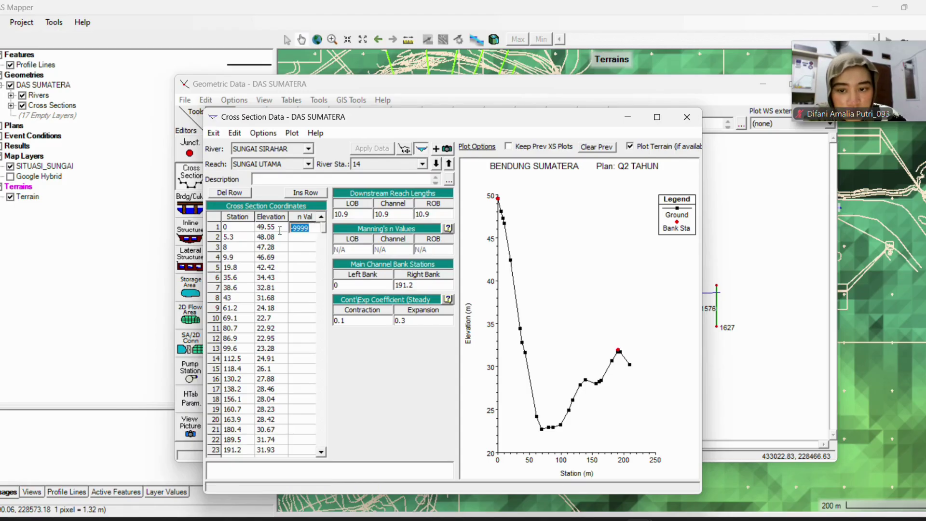
{"action": "type", "text": "0.025"}
{"action": "left_click", "coordinate": [436, 163]}
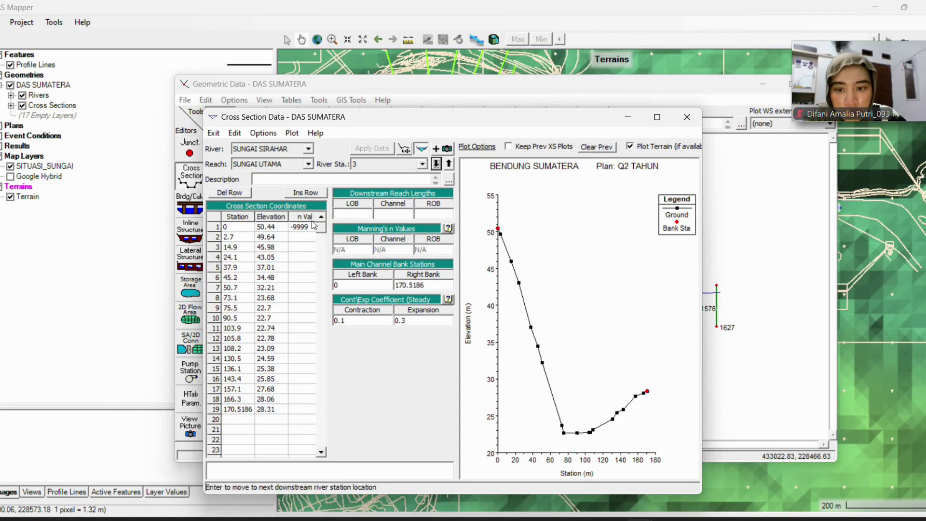
Try to set the Manning's n value of river station 3 to 0.025 and close the cross section editor
{"action": "left_click_drag", "start_coordinate": [306, 231], "coordinate": [285, 232]}
{"action": "type", "text": "0.025"}
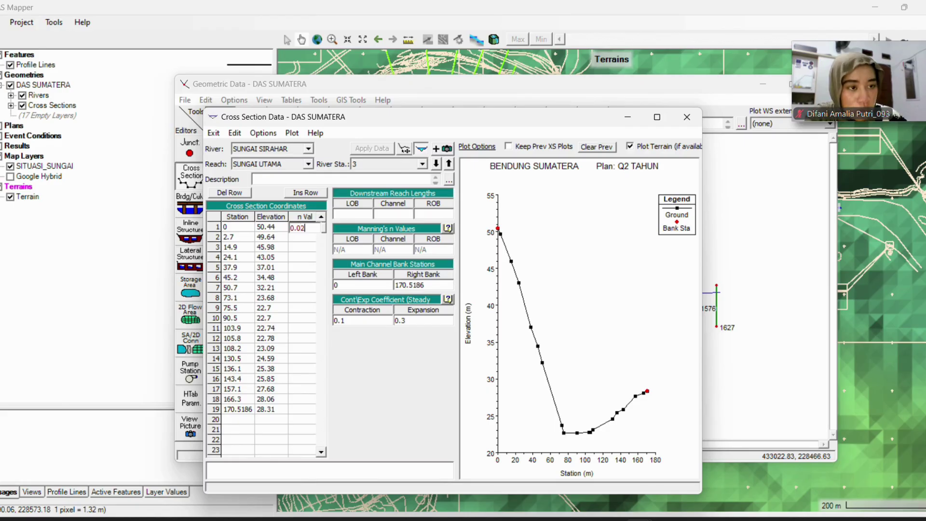
{"action": "left_click", "coordinate": [687, 117]}
Try computing the Q2 TAHUN plan again to check which stations still lack Manning's n data
{"action": "mouse_move", "coordinate": [640, 519]}
{"action": "left_click", "coordinate": [775, 467]}
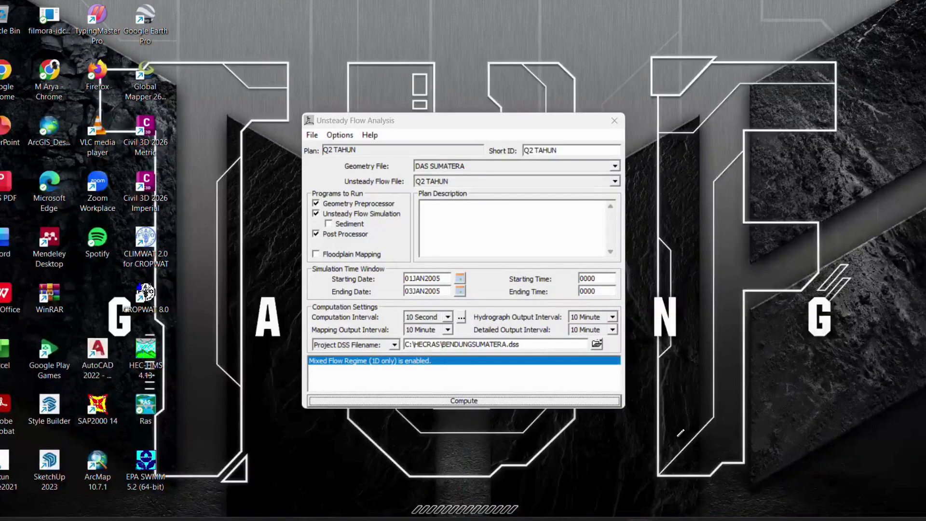
{"action": "left_click", "coordinate": [485, 401]}
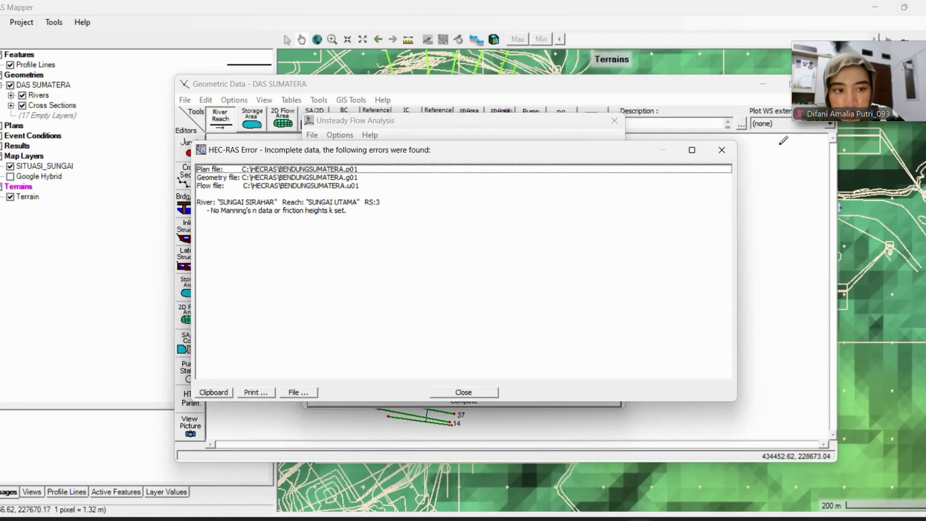
{"action": "left_click", "coordinate": [729, 153]}
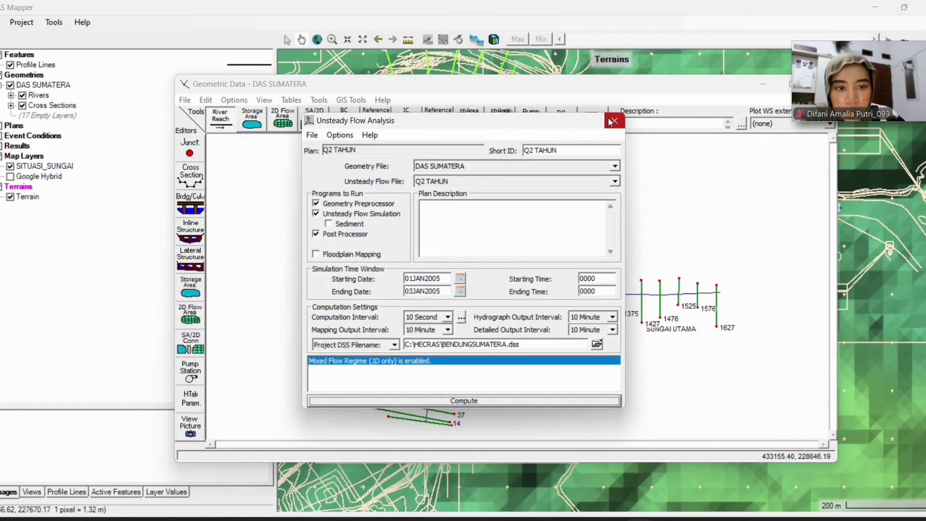
Set the Manning's n value of river station 3 to 0.025 and close the cross section editor
{"action": "left_click", "coordinate": [192, 176]}
{"action": "double_click", "coordinate": [309, 228]}
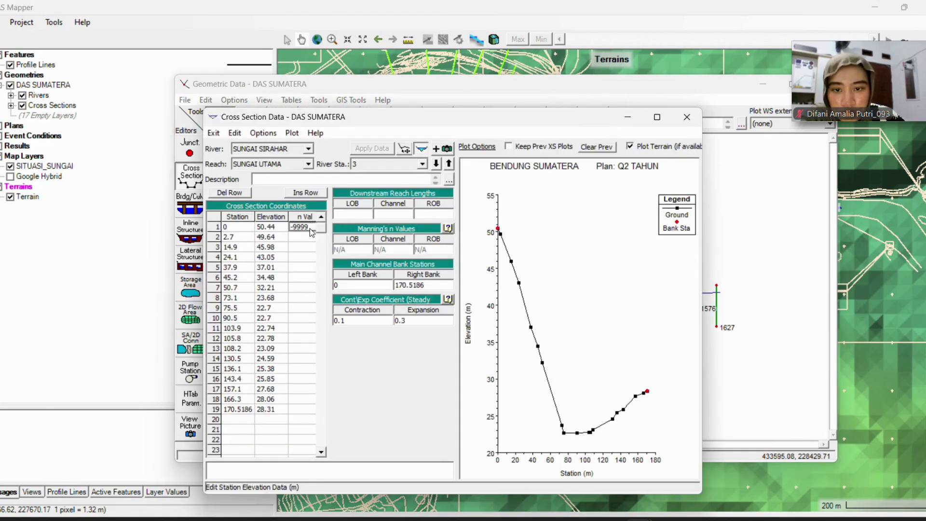
{"action": "left_click_drag", "start_coordinate": [314, 230], "coordinate": [276, 230]}
{"action": "type", "text": "0.02"}
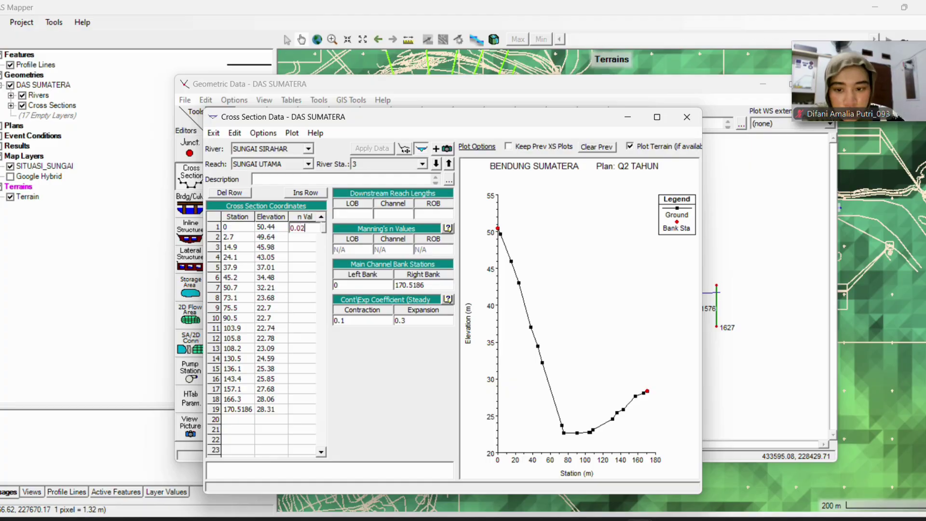
{"action": "type", "text": "5"}
{"action": "left_click", "coordinate": [437, 164]}
{"action": "left_click", "coordinate": [449, 164]}
{"action": "left_click", "coordinate": [687, 117]}
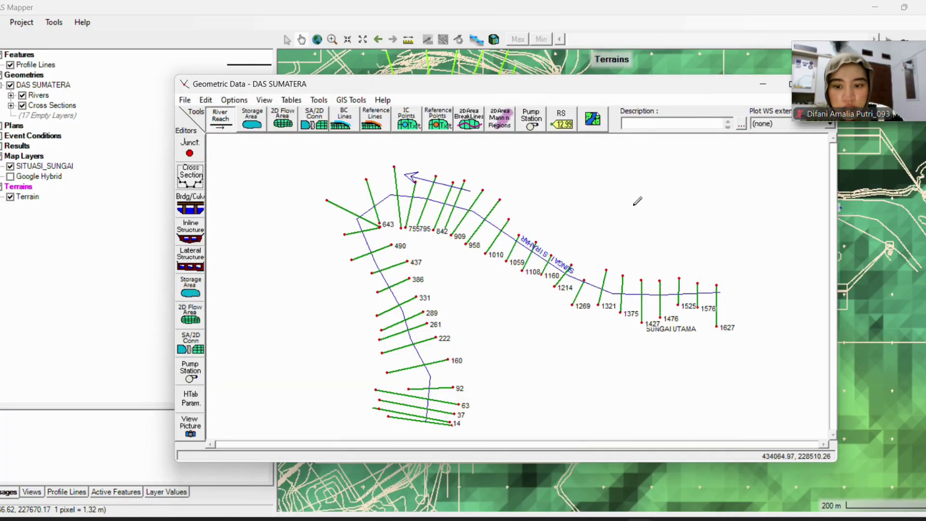
Try to compute the Q2 TAHUN unsteady flow plan with the completed Manning's n data
{"action": "mouse_move", "coordinate": [640, 520]}
{"action": "left_click", "coordinate": [668, 473]}
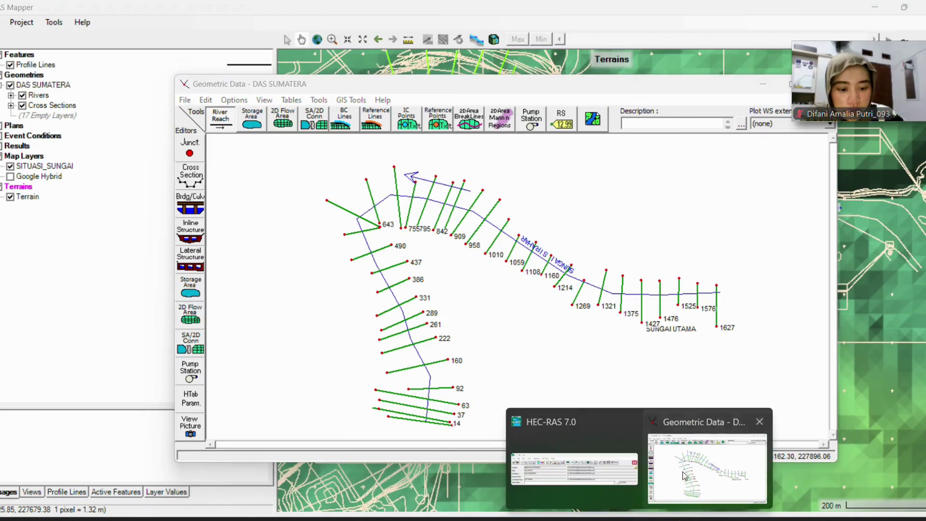
{"action": "left_click", "coordinate": [191, 400]}
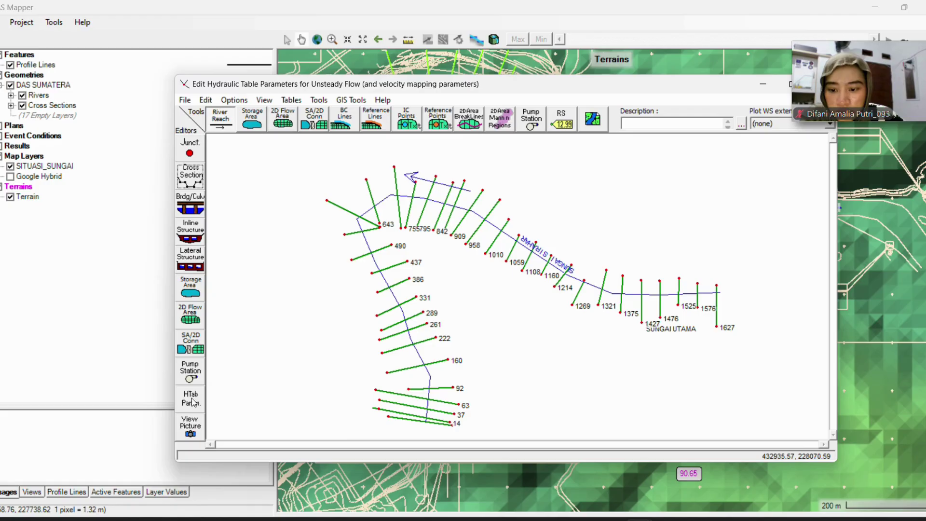
{"action": "mouse_move", "coordinate": [668, 520]}
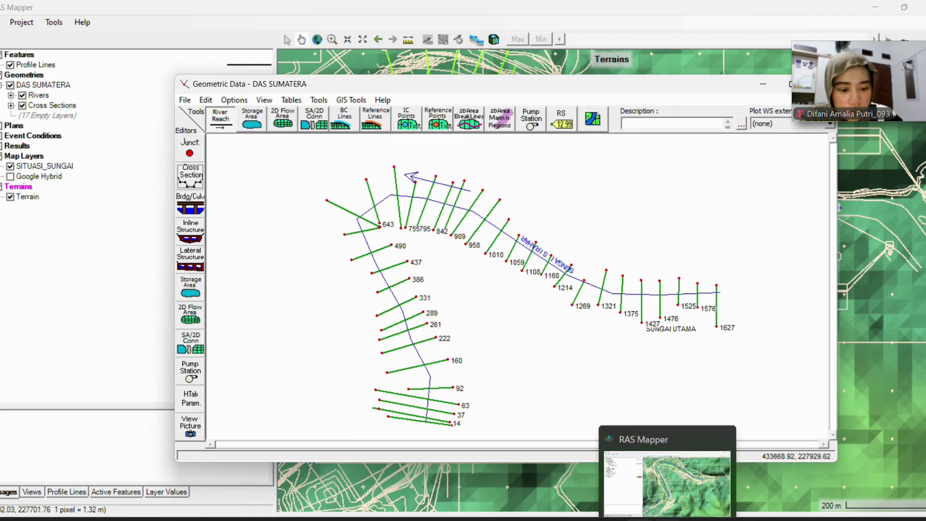
{"action": "mouse_move", "coordinate": [640, 520]}
{"action": "left_click", "coordinate": [588, 466]}
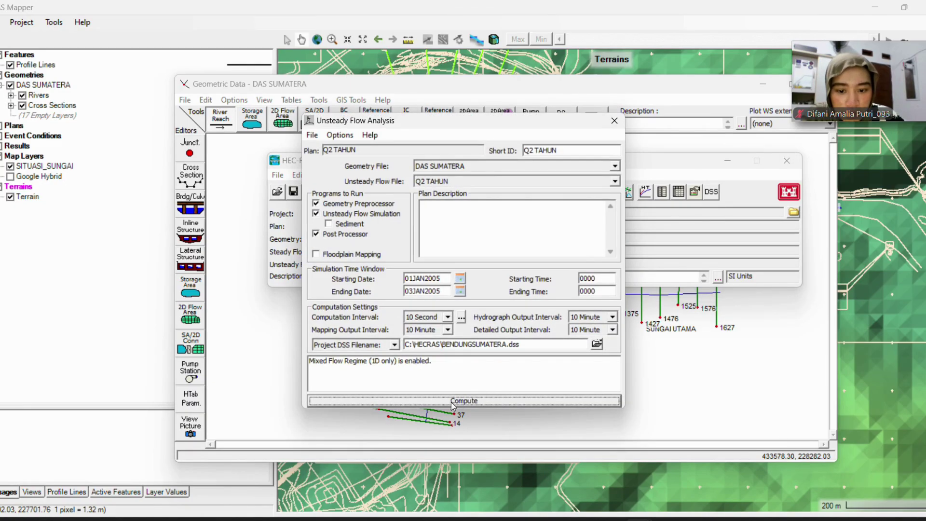
{"action": "left_click", "coordinate": [463, 401]}
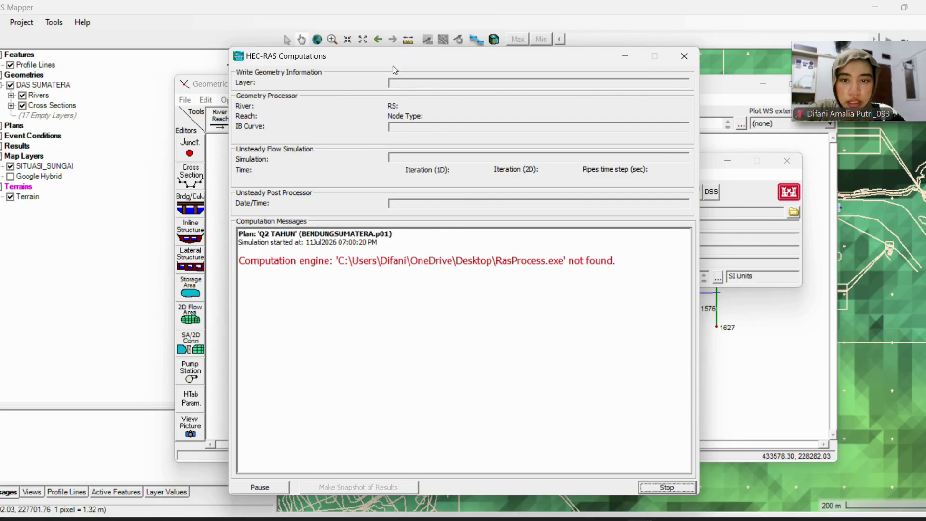
Leave the computation view and open the project folder C:\HECRAS from the main project window
{"action": "left_click", "coordinate": [395, 27]}
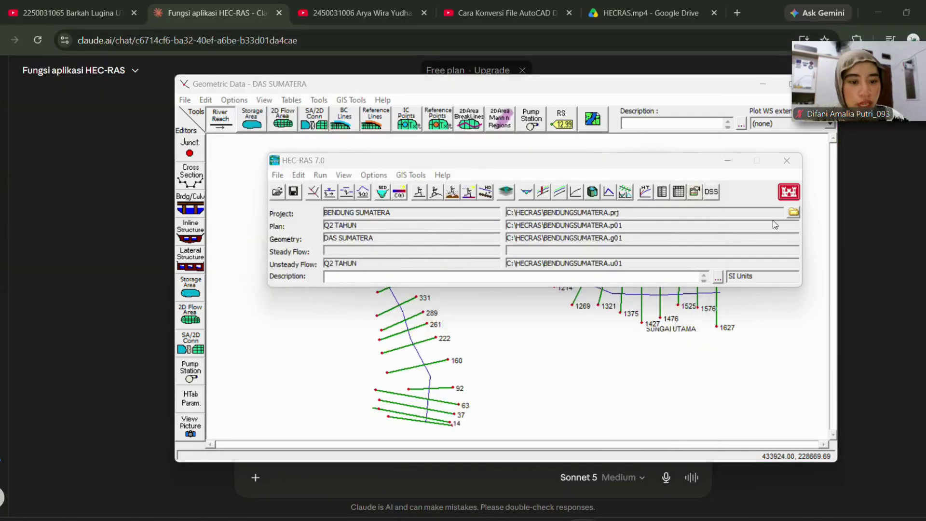
{"action": "left_click", "coordinate": [796, 211]}
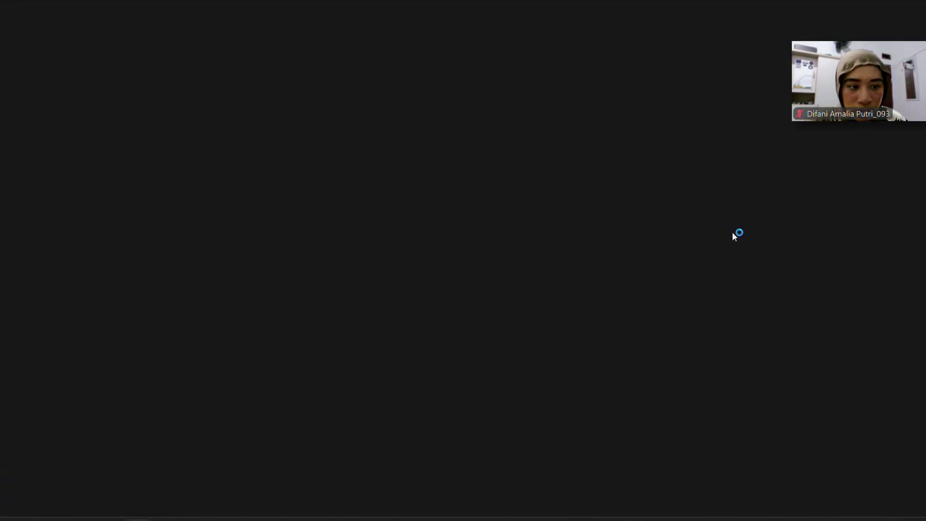